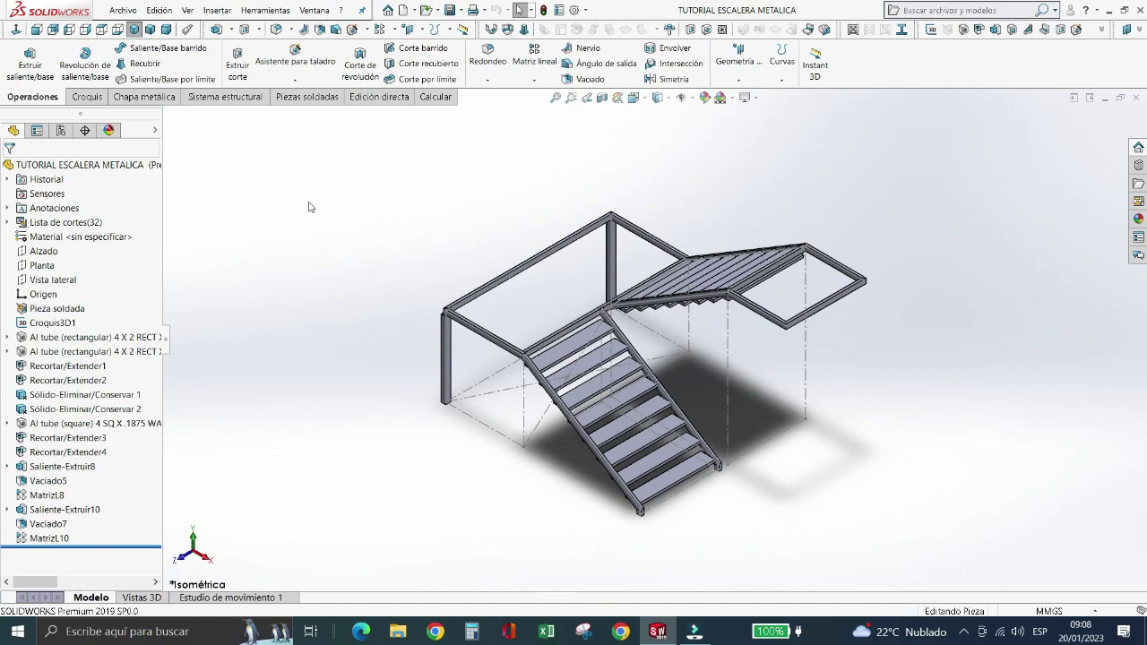
# - Orbit, zoom and fit the staircase, checking the front and elevated oblique views
pyautogui.moveTo(504, 275); pyautogui.dragTo(503, 275, button='middle')
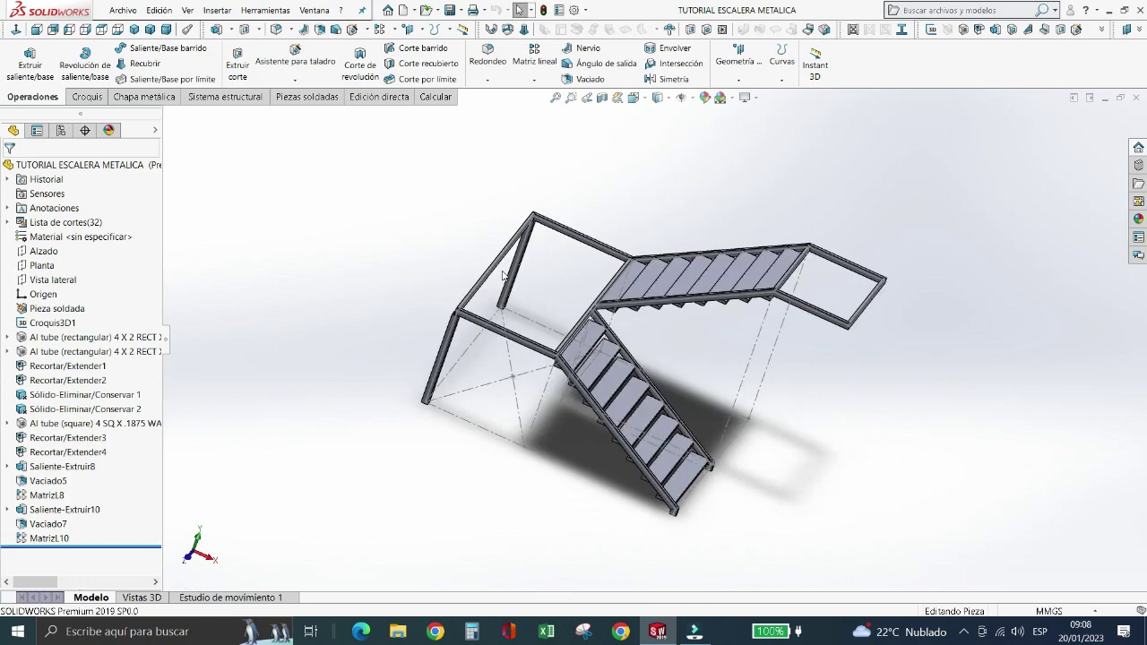
pyautogui.scroll(-5, 627, 304)
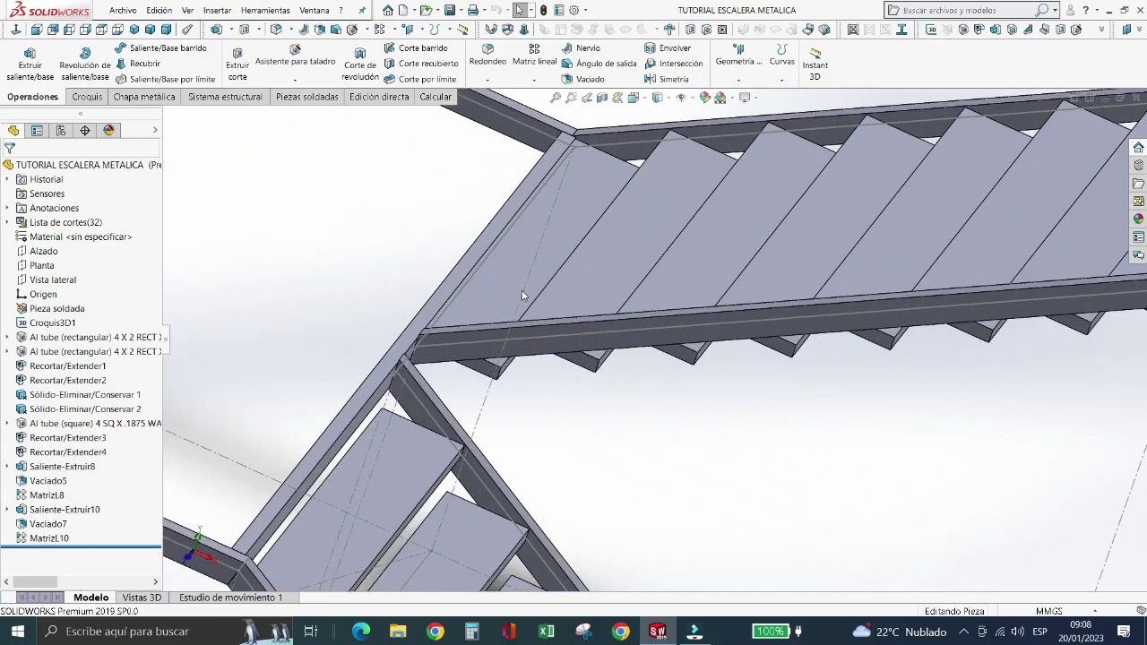
pyautogui.scroll(5, 522, 295)
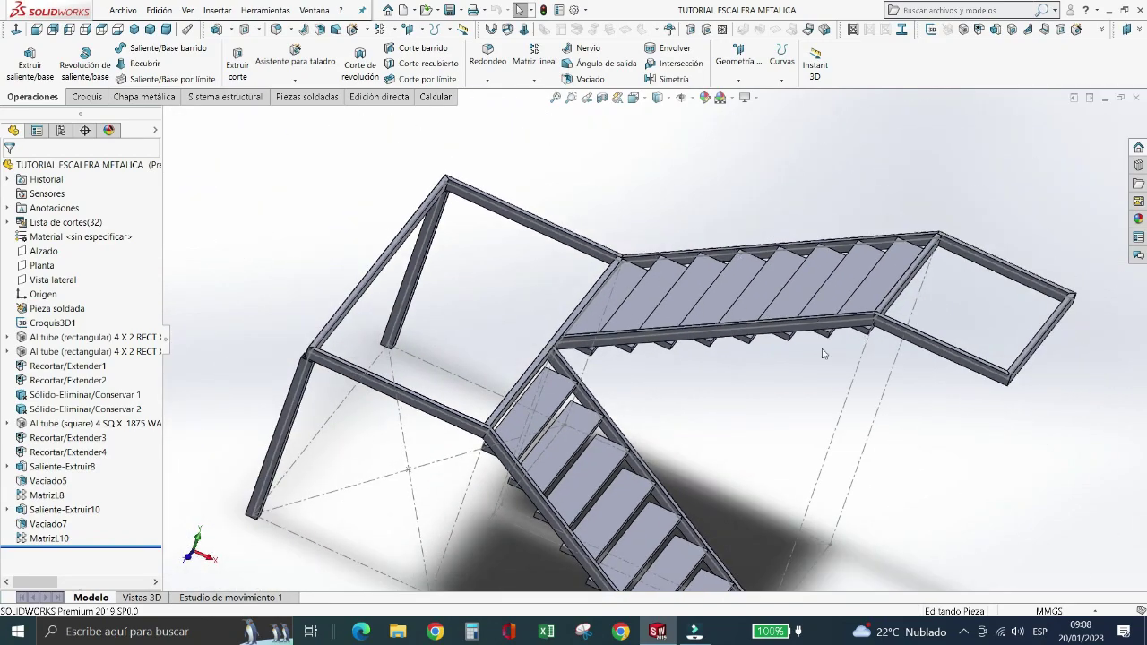
pyautogui.click(38, 29)
pyautogui.scroll(-3, 672, 371)
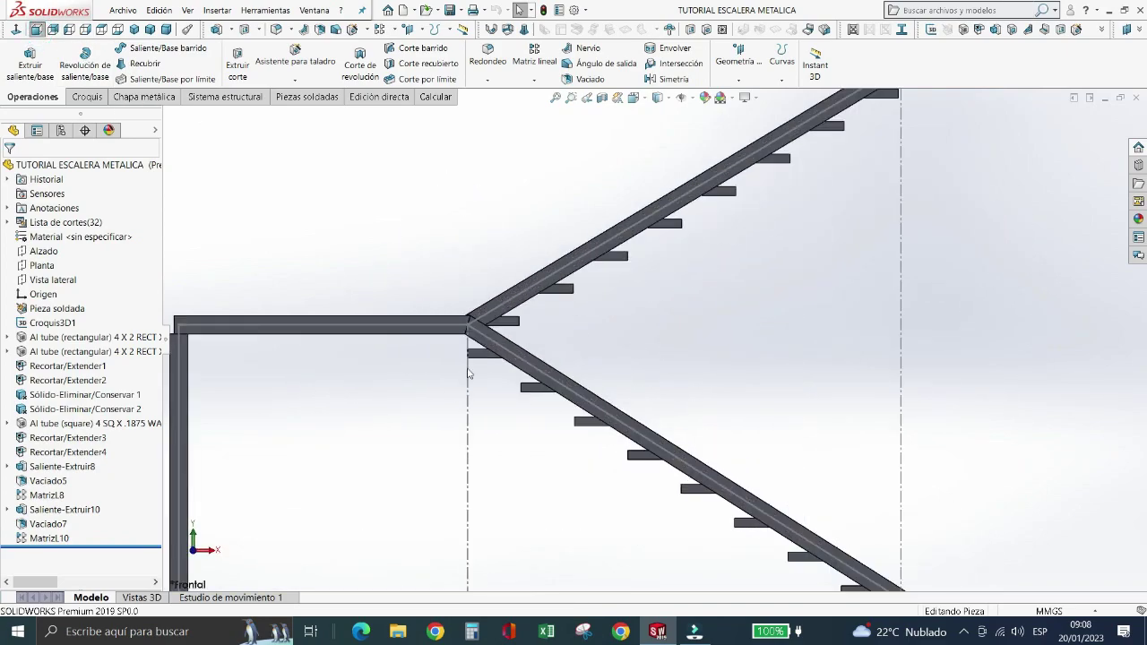
pyautogui.press('f')
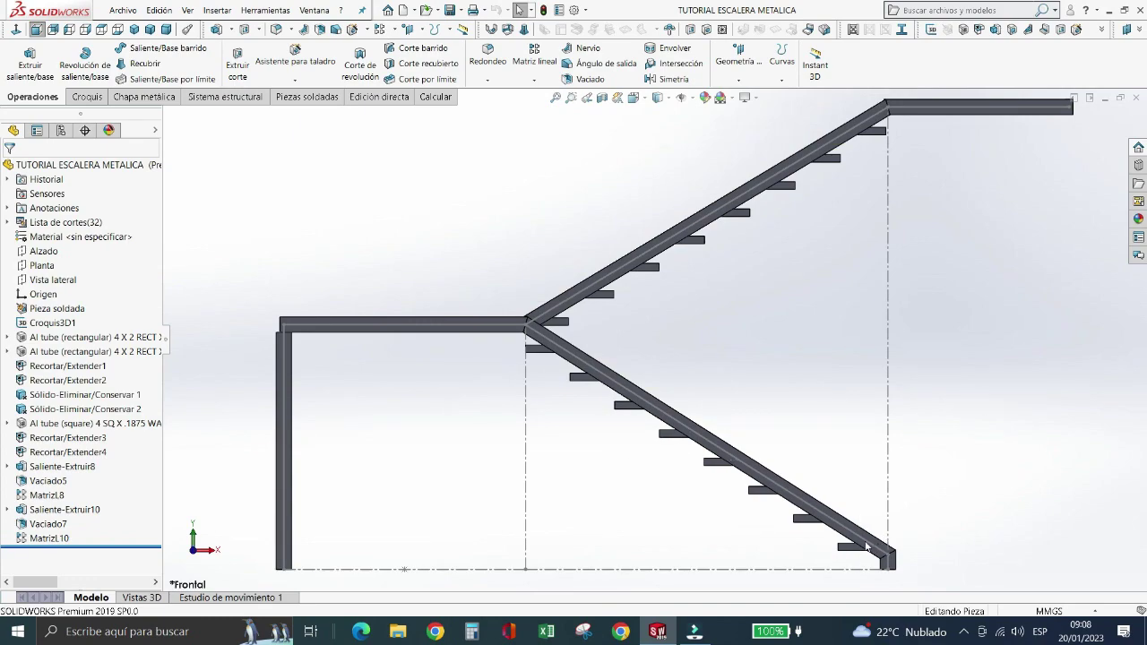
pyautogui.press('Left')
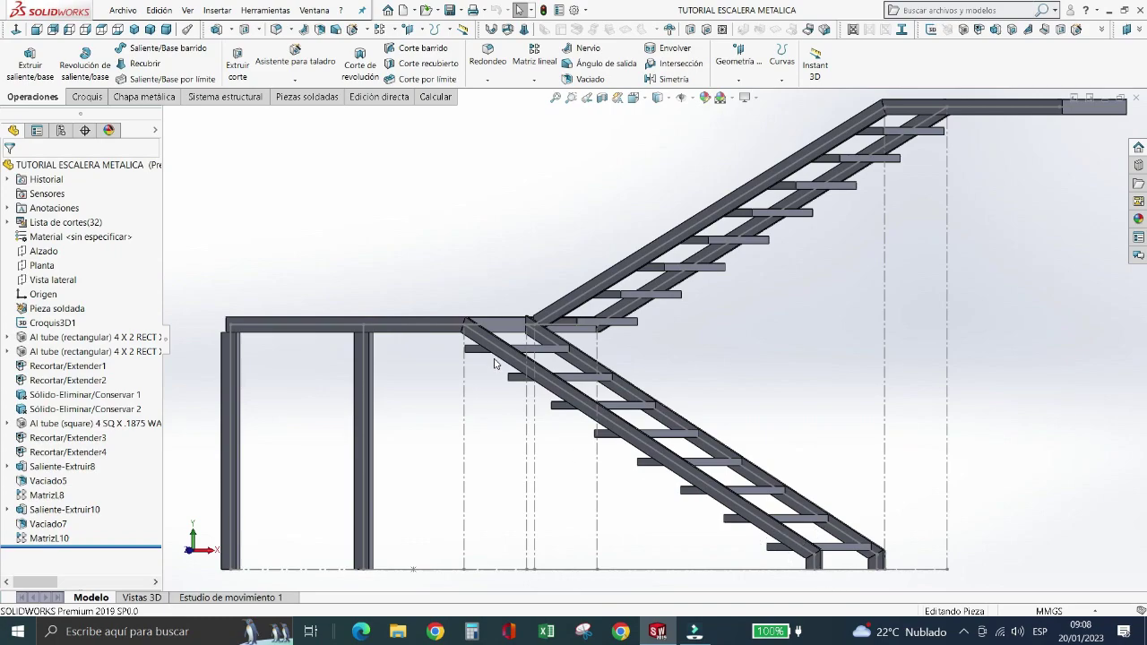
pyautogui.hotkey('ctrl', '7')
pyautogui.scroll(-2, 494, 363)
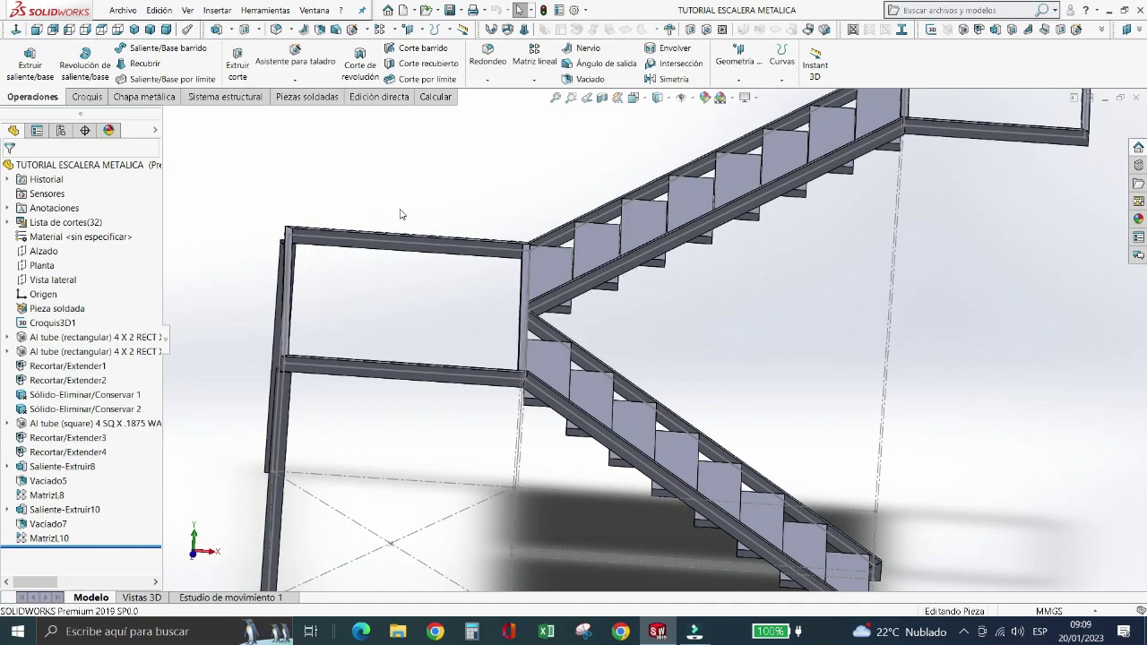
pyautogui.click(37, 29)
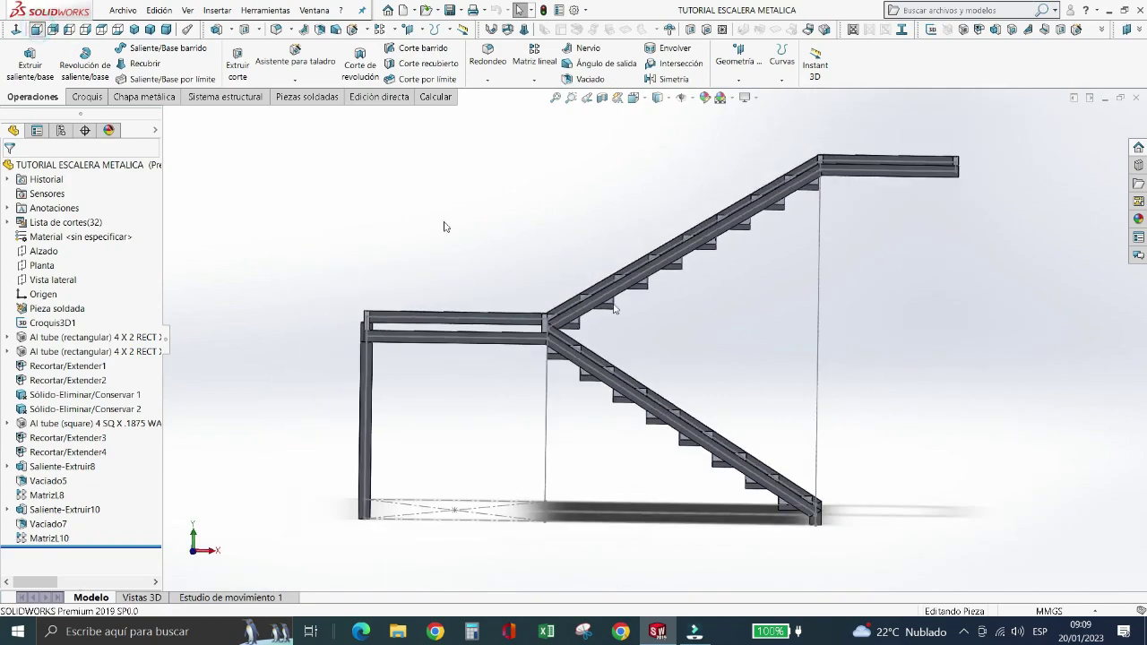
pyautogui.scroll(-5, 582, 314)
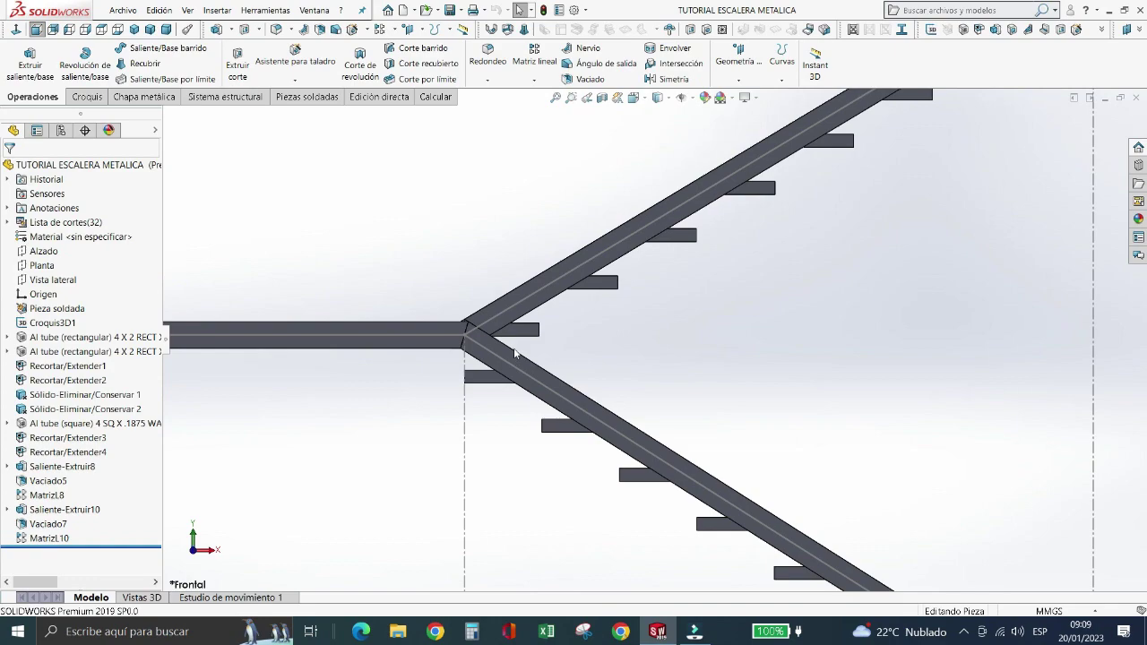
pyautogui.press('f')
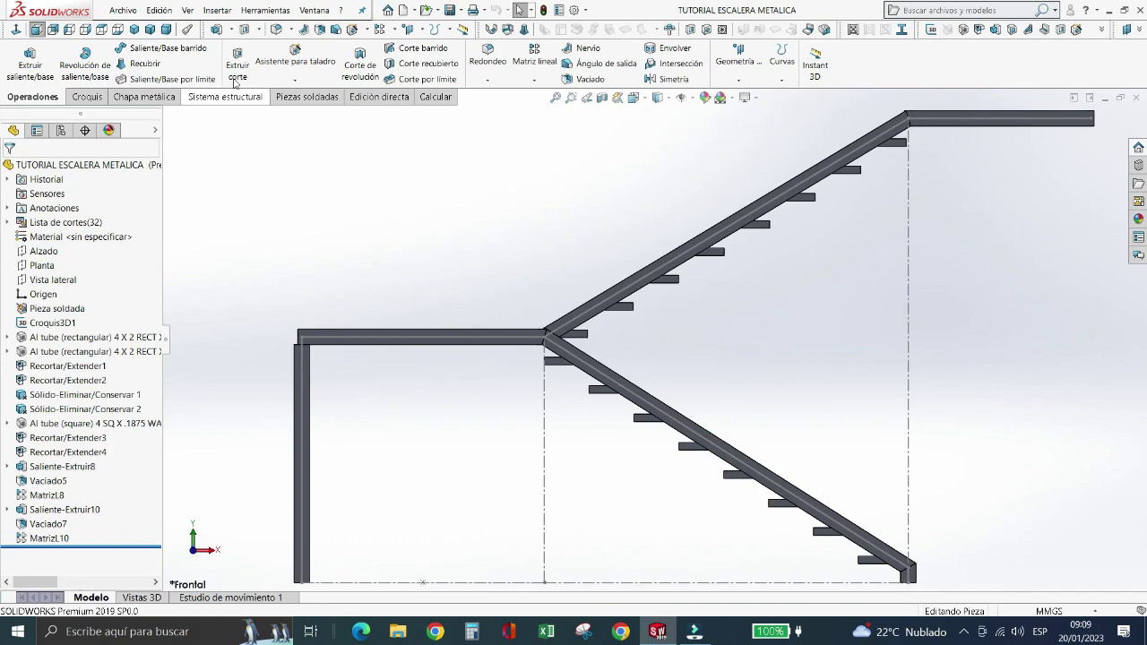
# - Inspect the staircase from the top and right views, then return to isometric
pyautogui.click(101, 29)
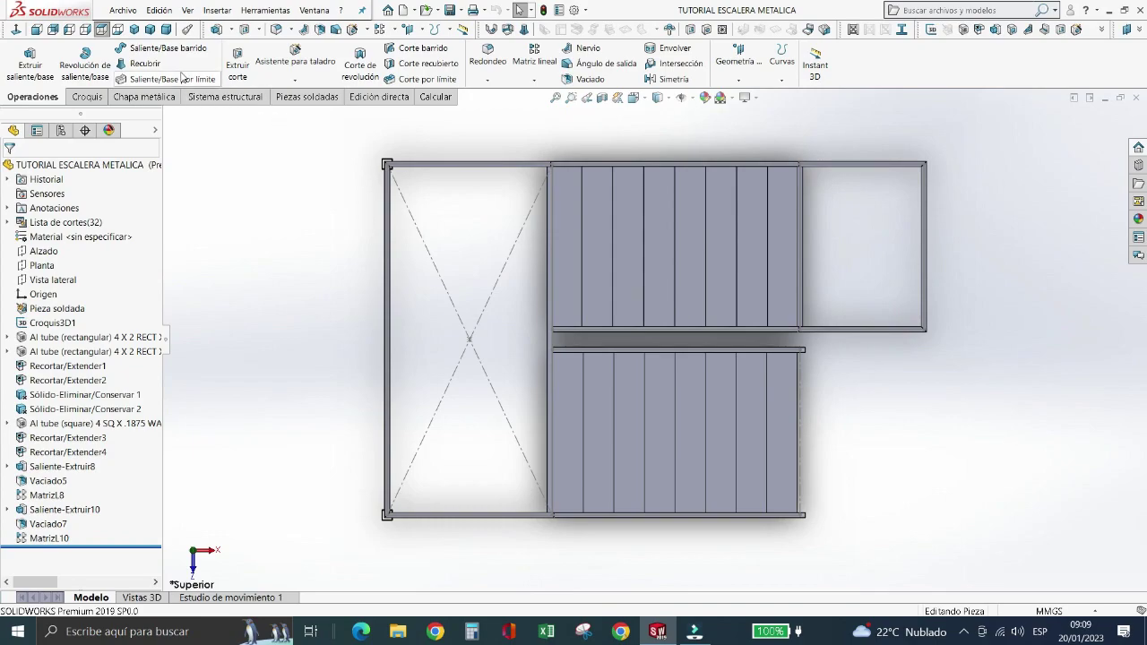
pyautogui.click(83, 30)
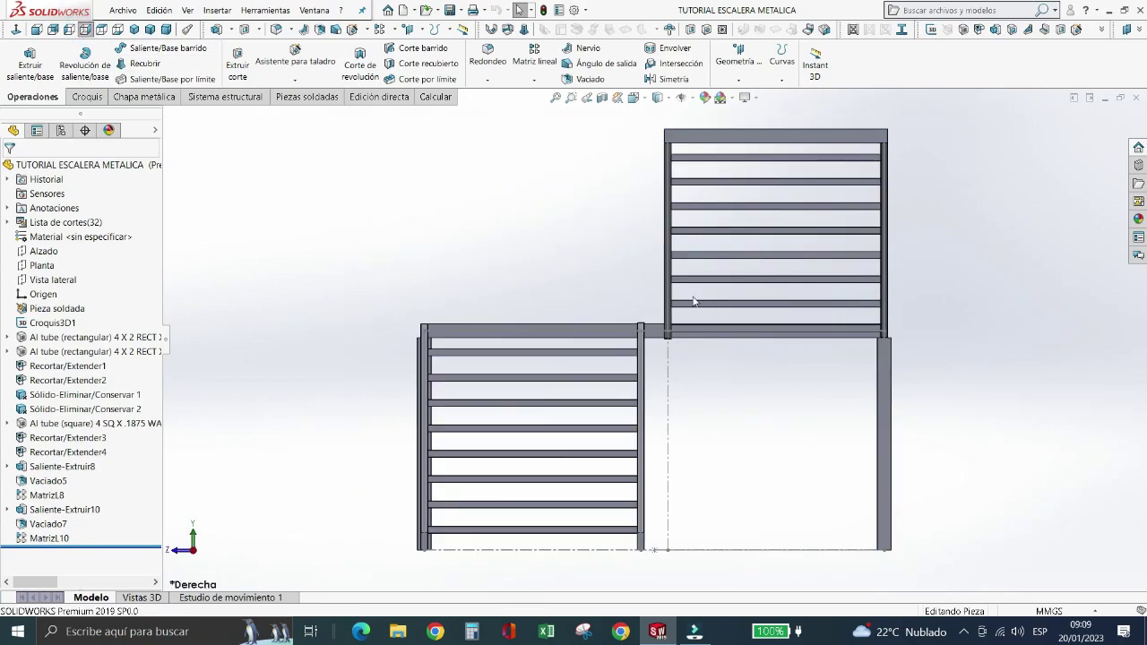
pyautogui.click(532, 326)
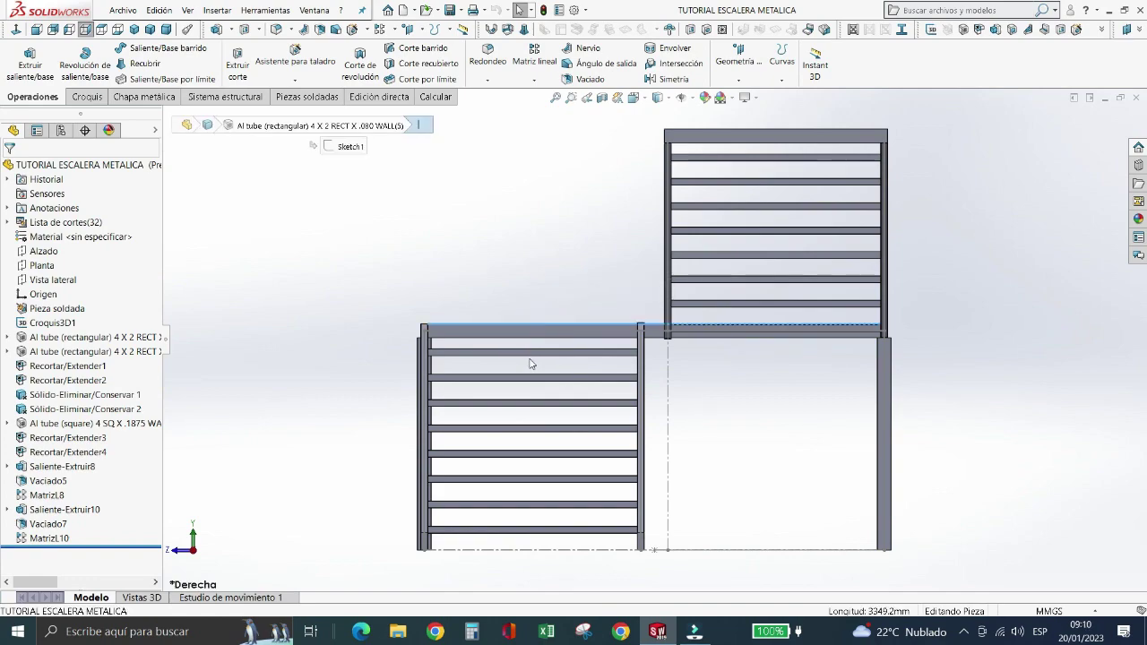
pyautogui.click(466, 315)
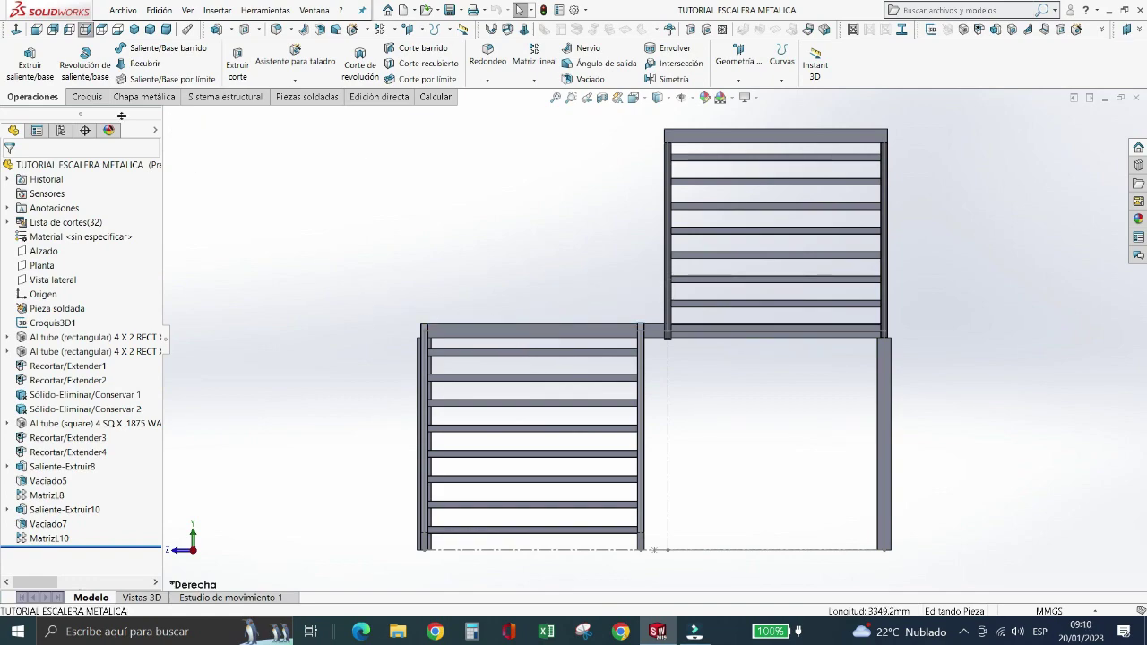
pyautogui.click(133, 29)
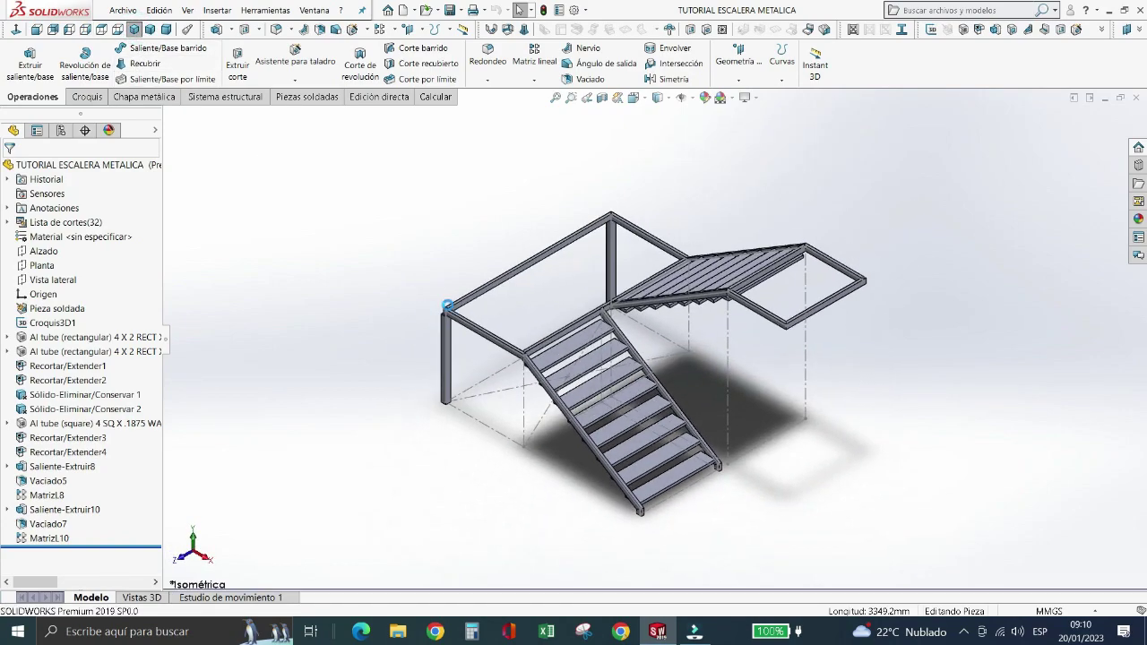
# - Zoom in and select the top face of the long landing beam
pyautogui.scroll(-5, 593, 284)
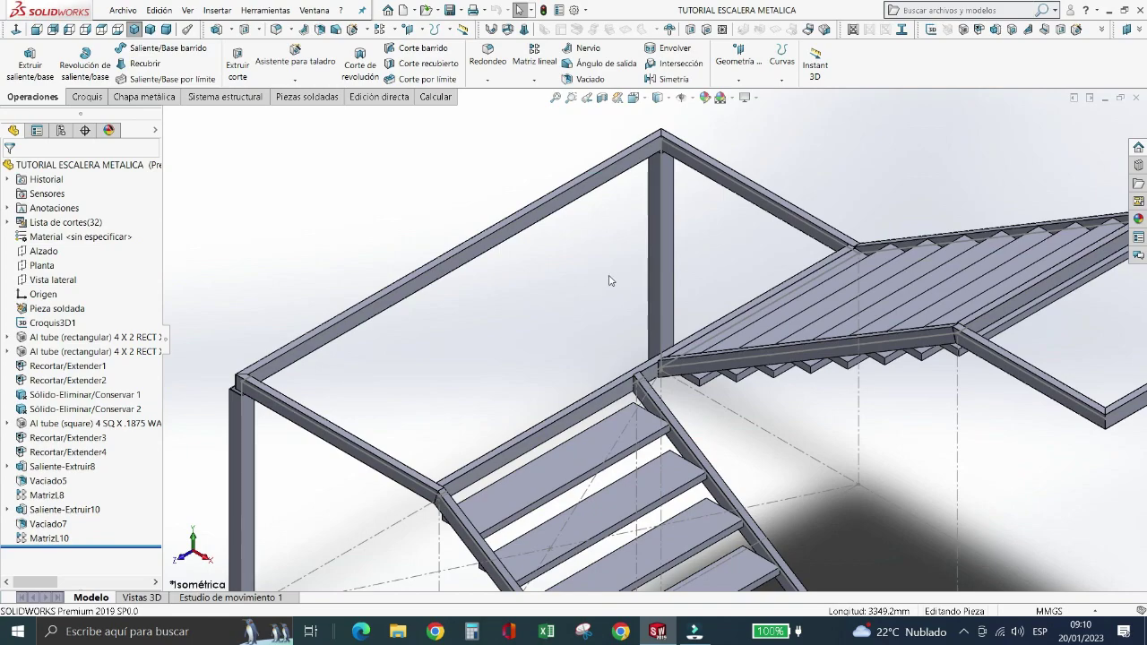
pyautogui.scroll(-3, 501, 242)
pyautogui.scroll(3, 531, 249)
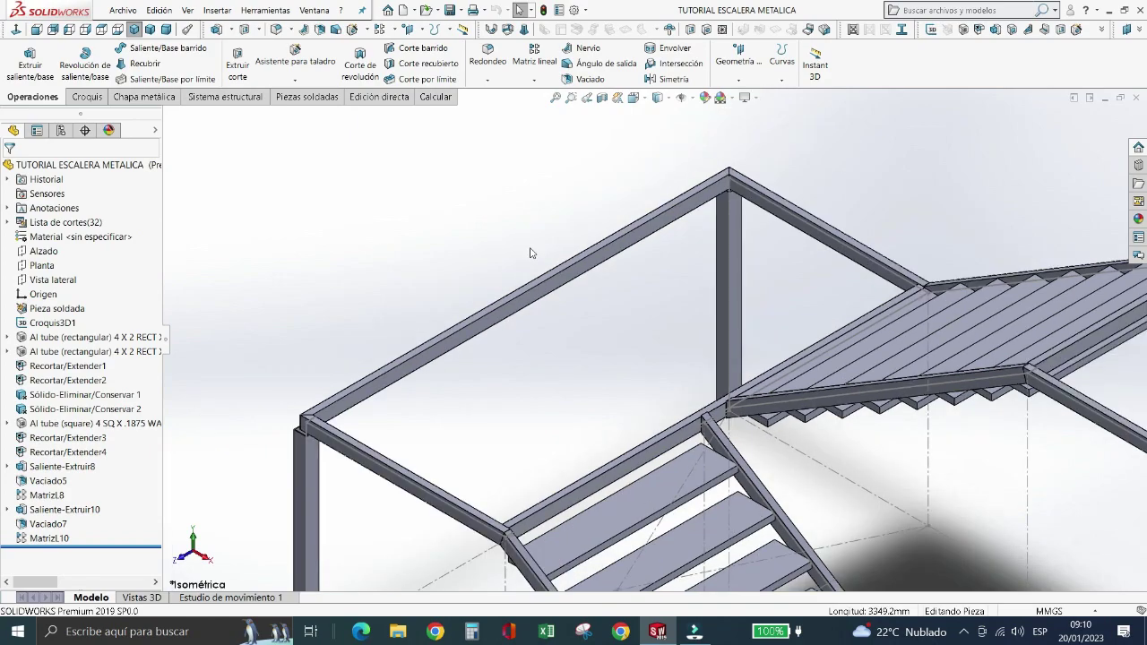
pyautogui.scroll(-5, 643, 299)
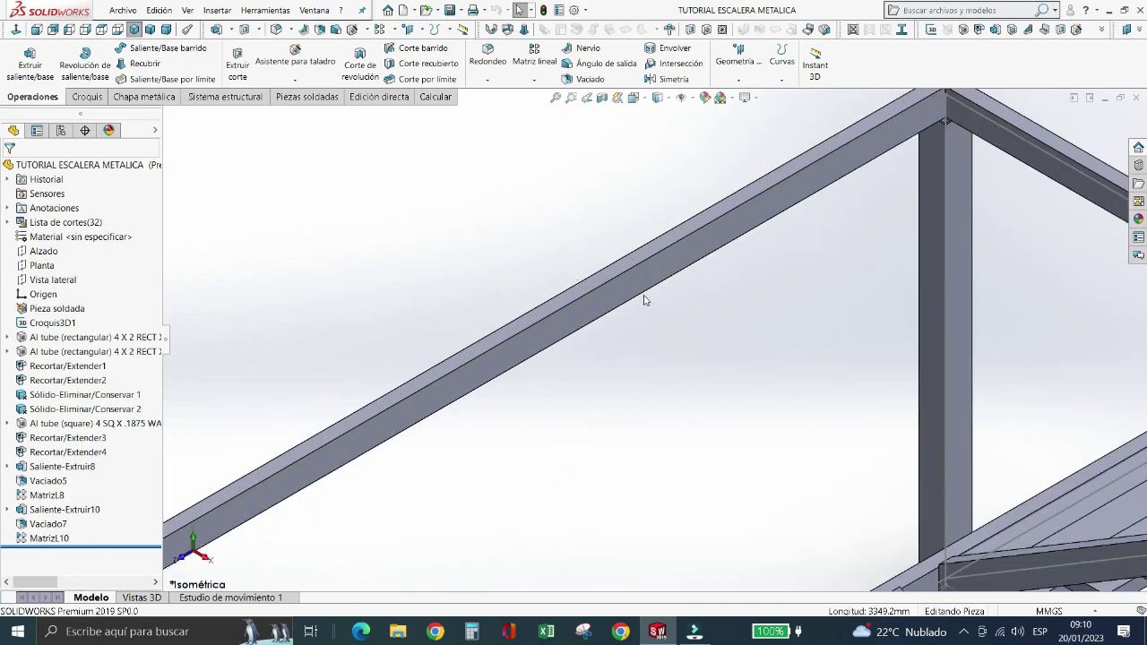
pyautogui.click(608, 273)
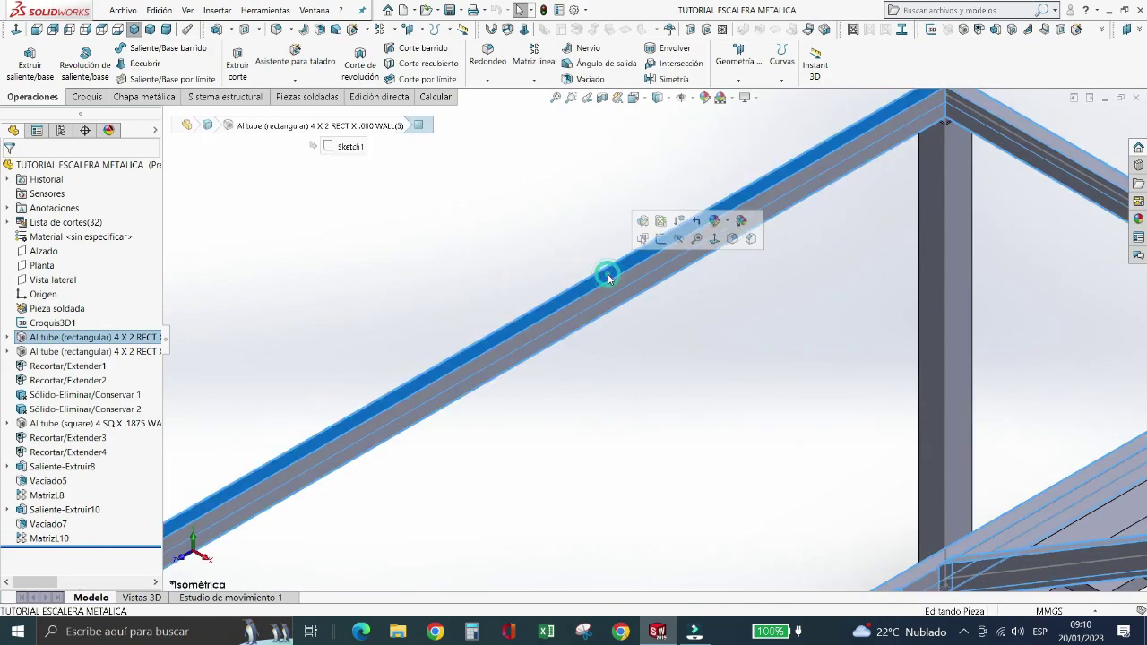
# - Start a new sketch on the selected beam face and view it from the top
pyautogui.click(657, 238)
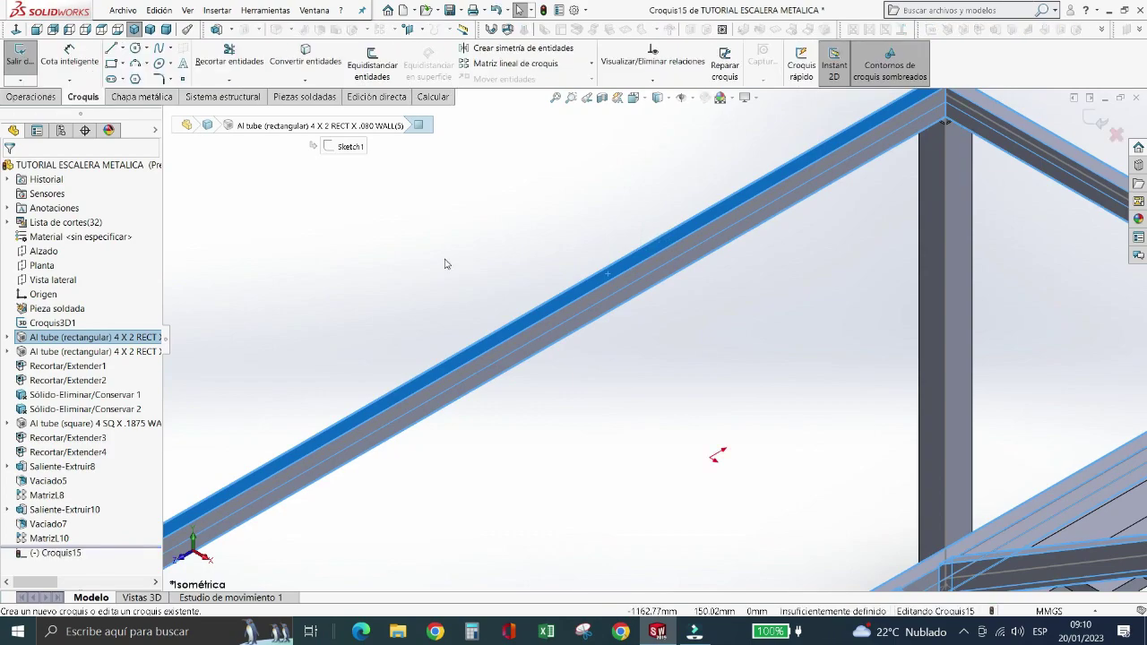
pyautogui.click(38, 32)
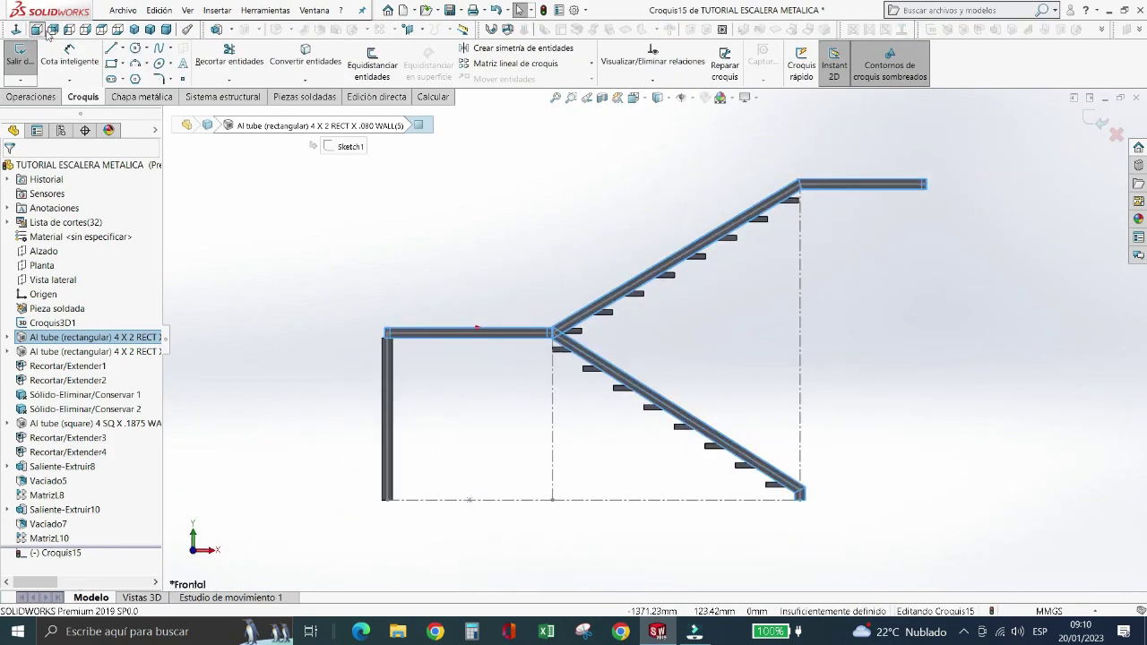
pyautogui.click(101, 30)
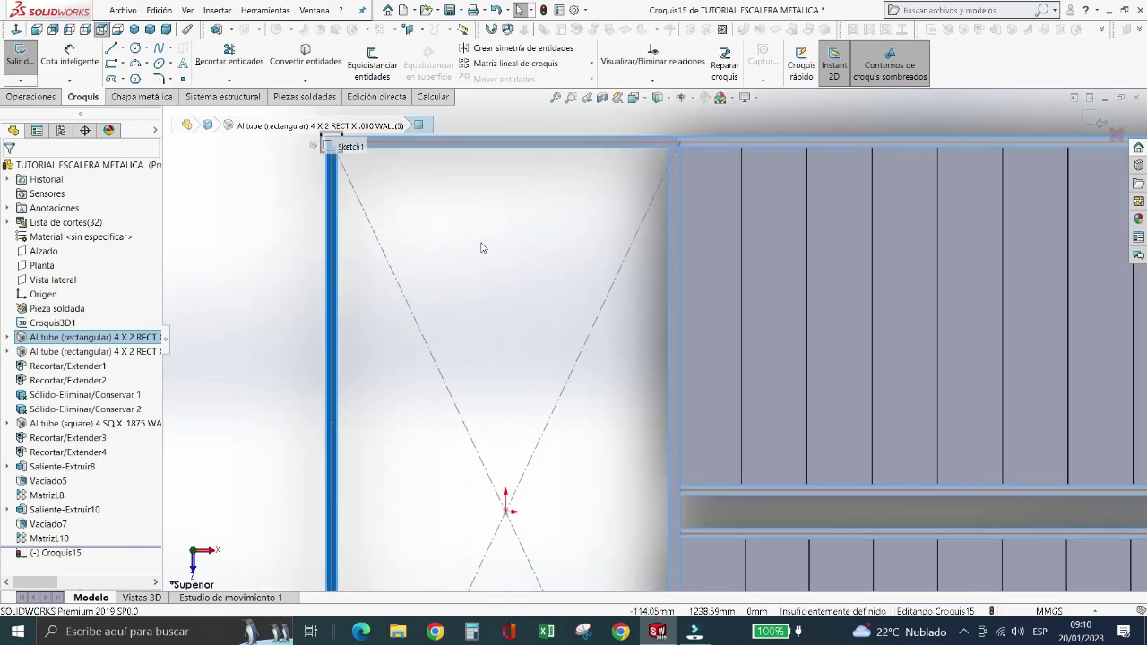
pyautogui.click(482, 244)
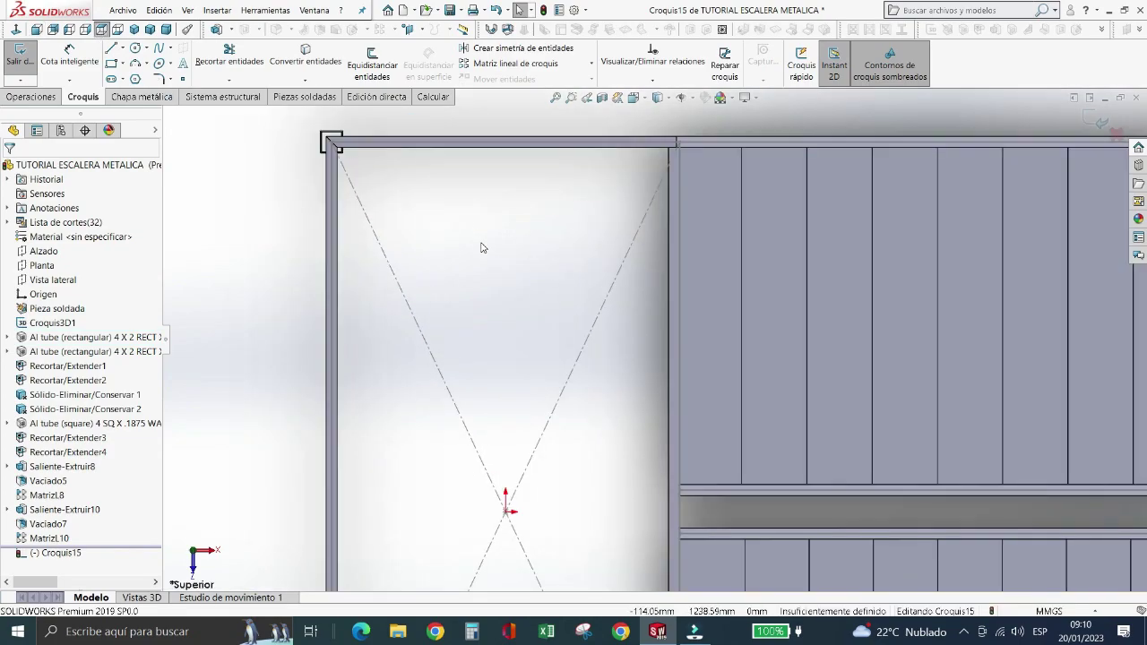
pyautogui.scroll(-2, 542, 179)
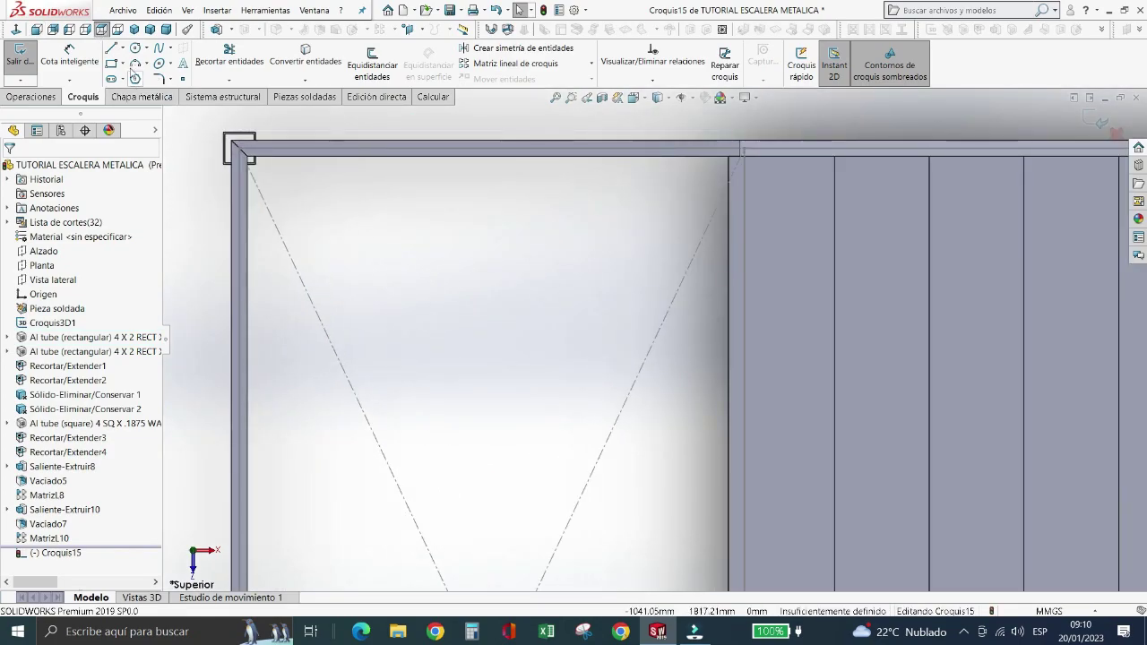
# - Draw a roughly 1574.60 mm construction line between the frame's top-left and top-right corners
pyautogui.click(123, 50)
pyautogui.click(143, 79)
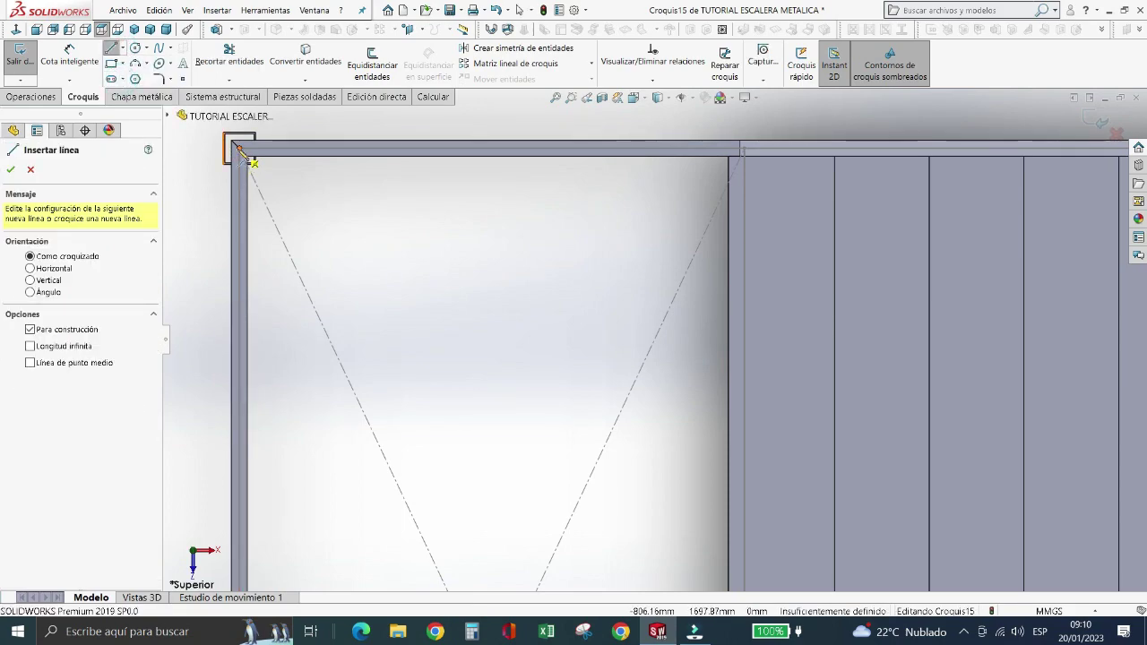
pyautogui.click(237, 143)
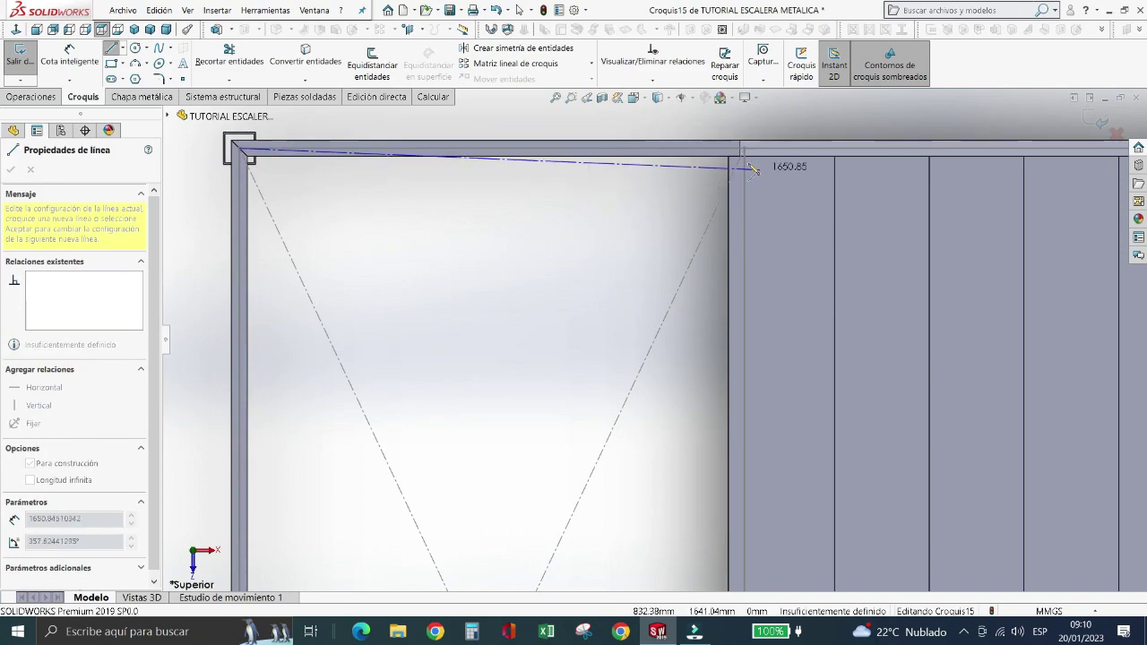
pyautogui.scroll(-3, 737, 154)
pyautogui.scroll(-3, 736, 154)
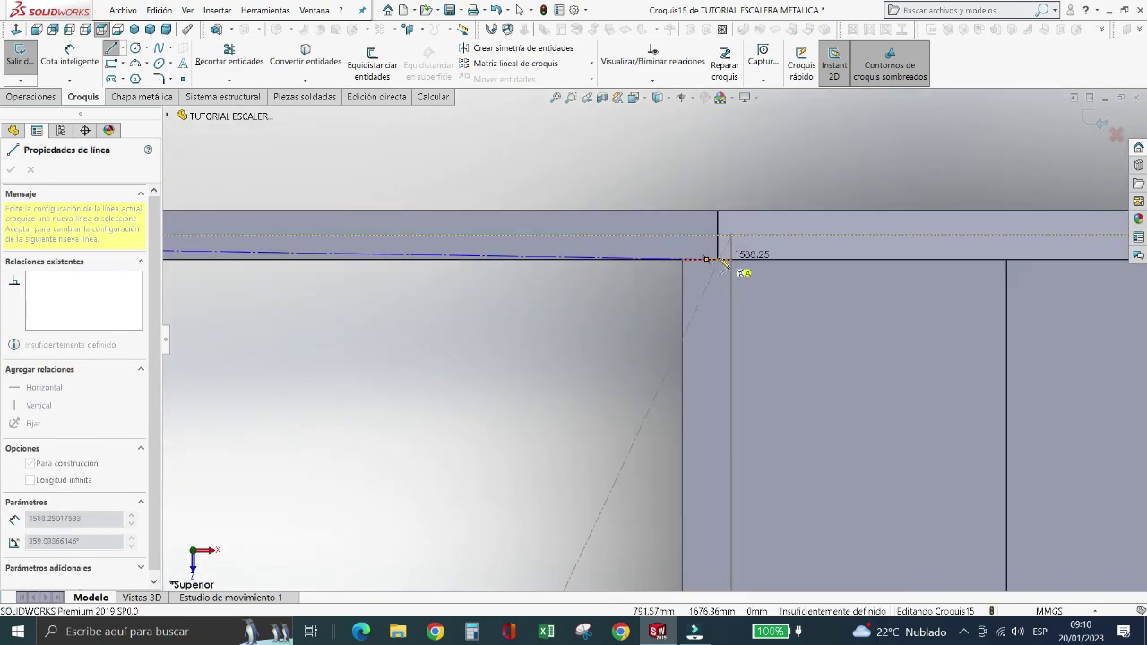
pyautogui.click(706, 236)
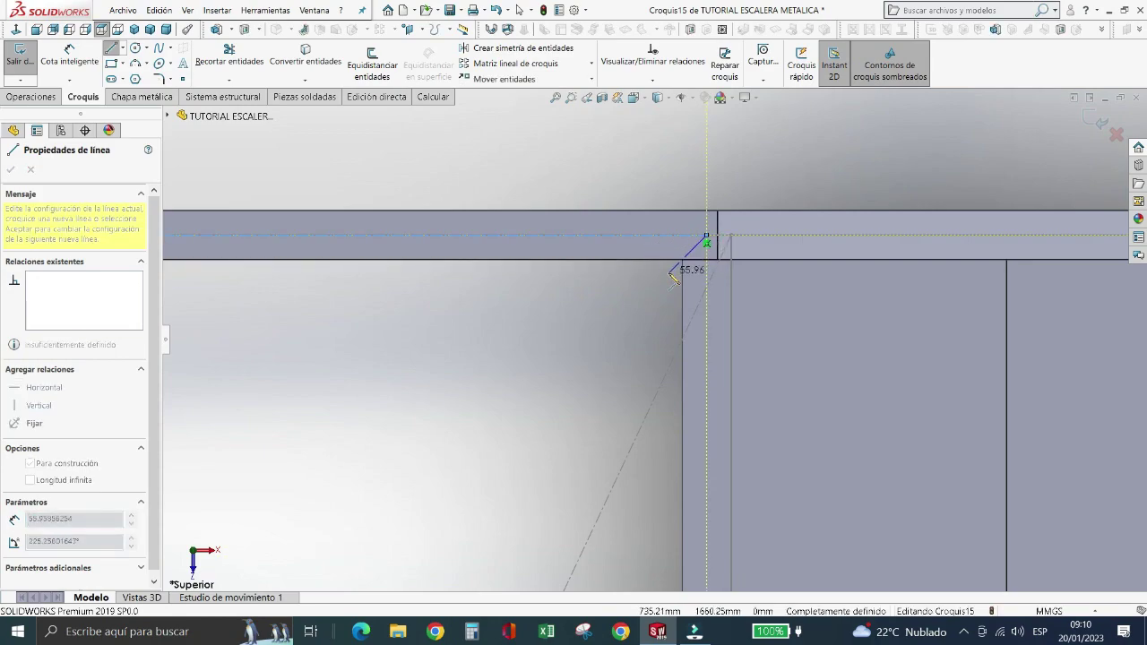
pyautogui.press('Escape')
pyautogui.scroll(2, 666, 269)
pyautogui.scroll(2, 602, 261)
pyautogui.scroll(2, 478, 317)
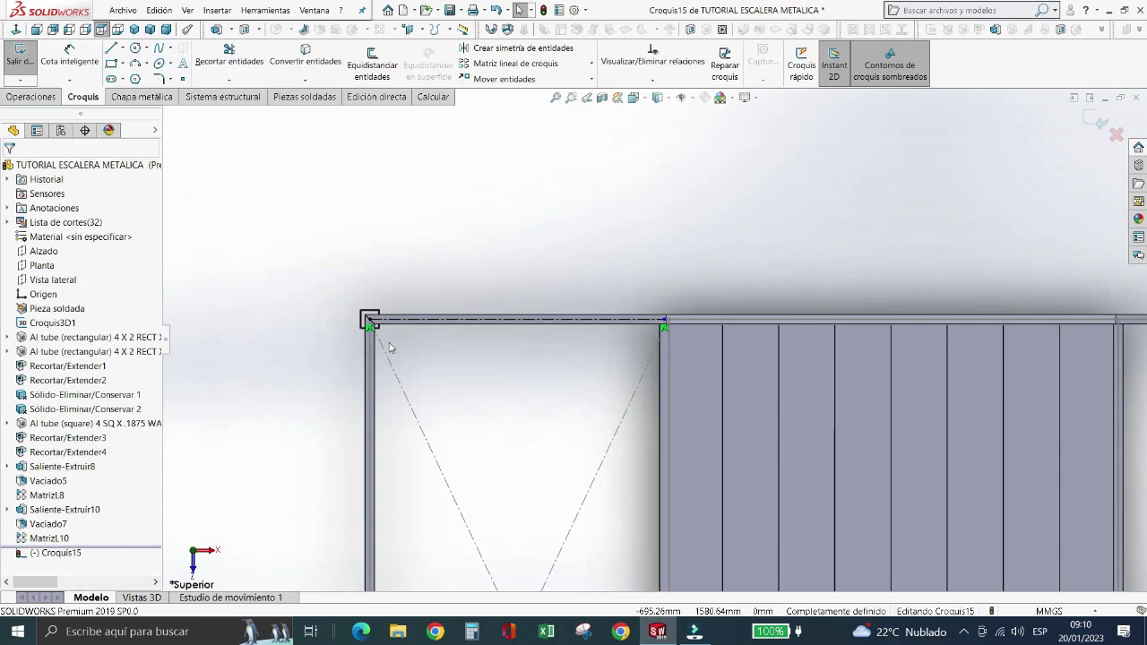
pyautogui.scroll(2, 399, 304)
# - Draw a 3400 mm vertical construction line down the left side and a bottom line to the next post corner
pyautogui.click(123, 48)
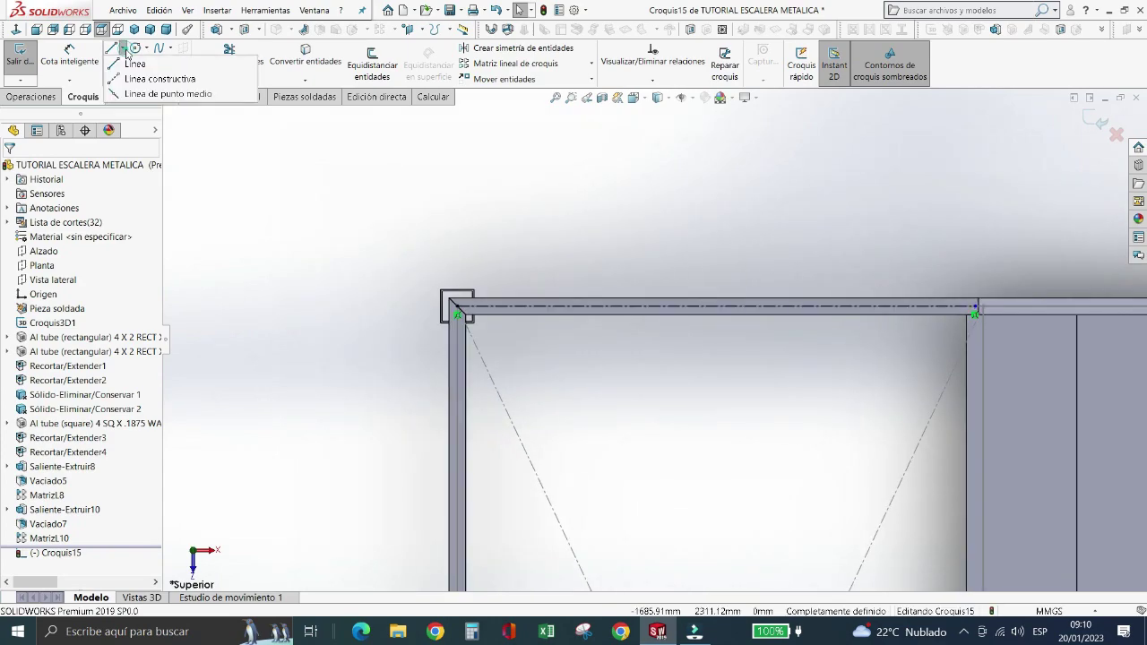
pyautogui.click(120, 81)
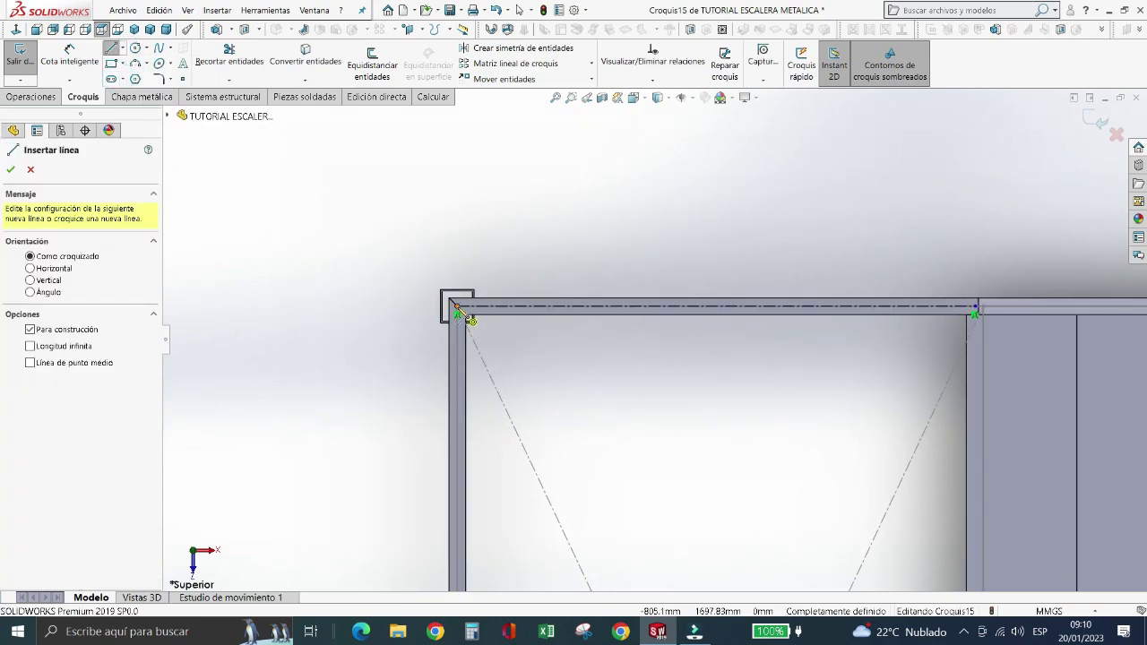
pyautogui.click(457, 309)
pyautogui.scroll(2, 493, 323)
pyautogui.scroll(2, 488, 305)
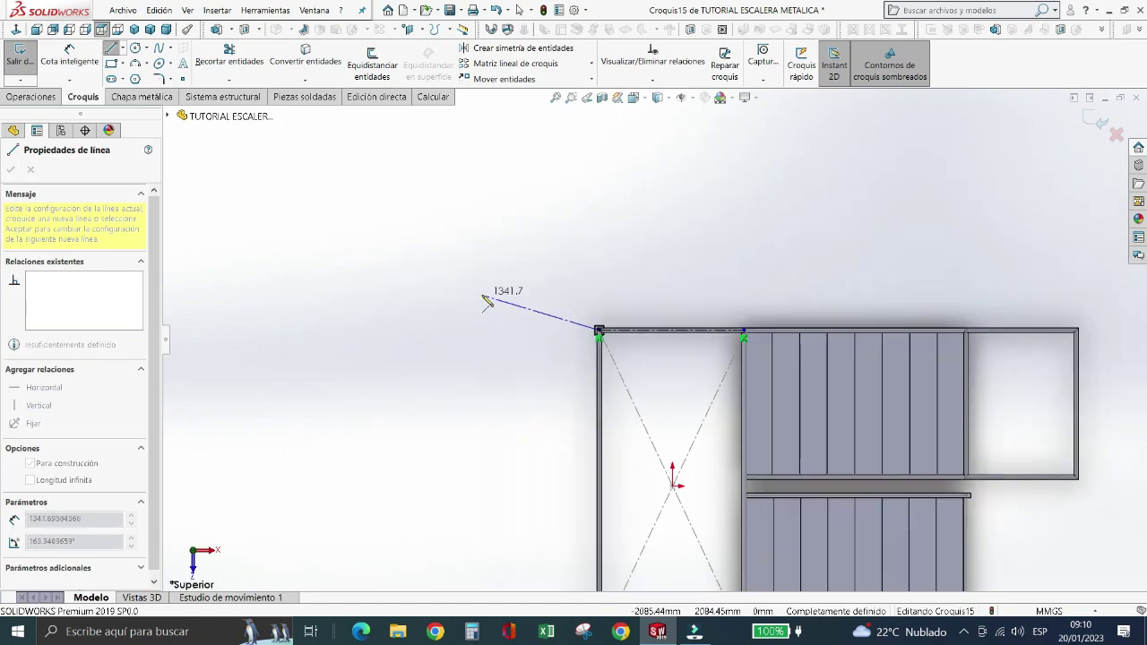
pyautogui.scroll(2, 541, 365)
pyautogui.scroll(-4, 629, 488)
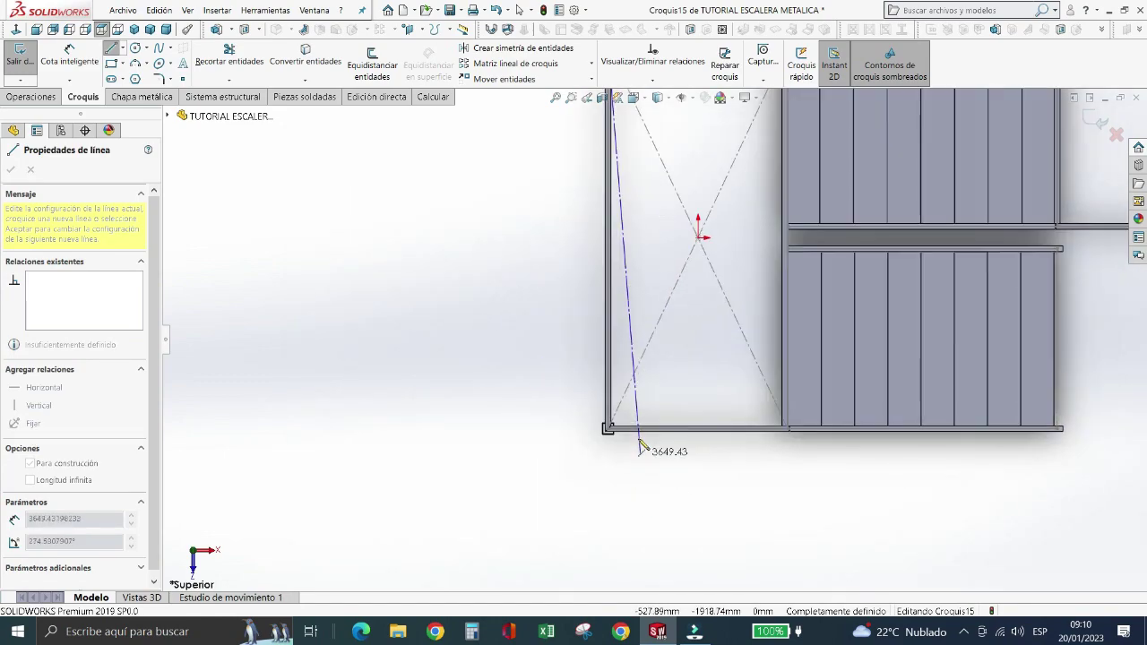
pyautogui.scroll(-4, 601, 421)
pyautogui.scroll(-3, 591, 407)
pyautogui.scroll(-3, 610, 340)
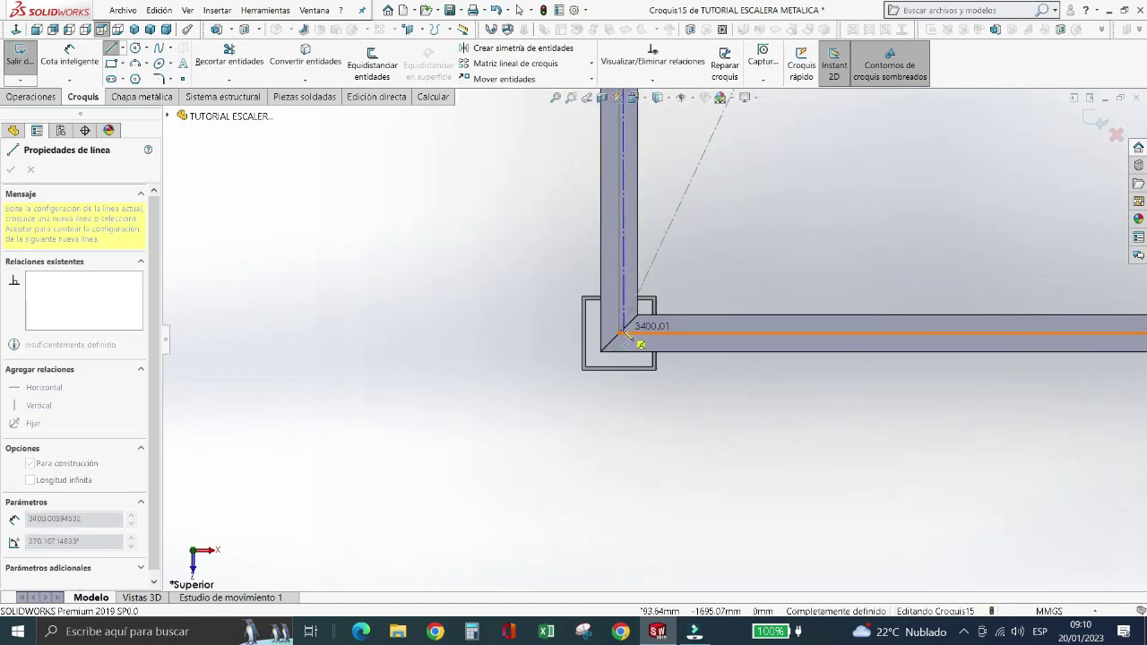
pyautogui.click(623, 335)
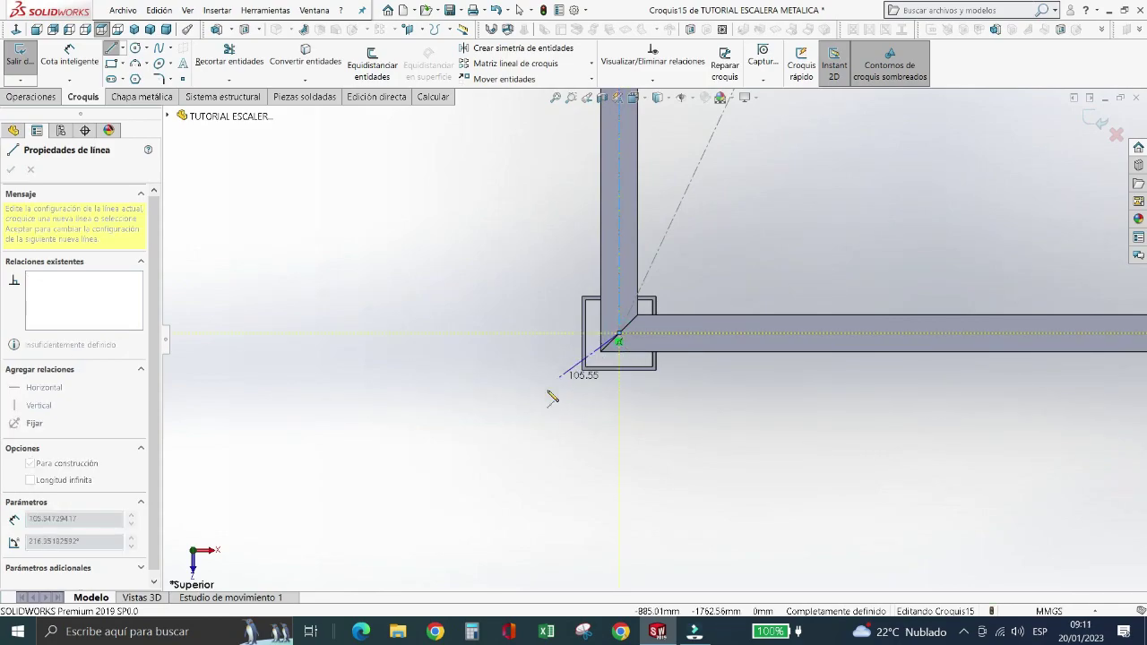
pyautogui.scroll(1, 538, 398)
pyautogui.scroll(2, 583, 376)
pyautogui.scroll(-2, 973, 340)
pyautogui.scroll(-3, 914, 349)
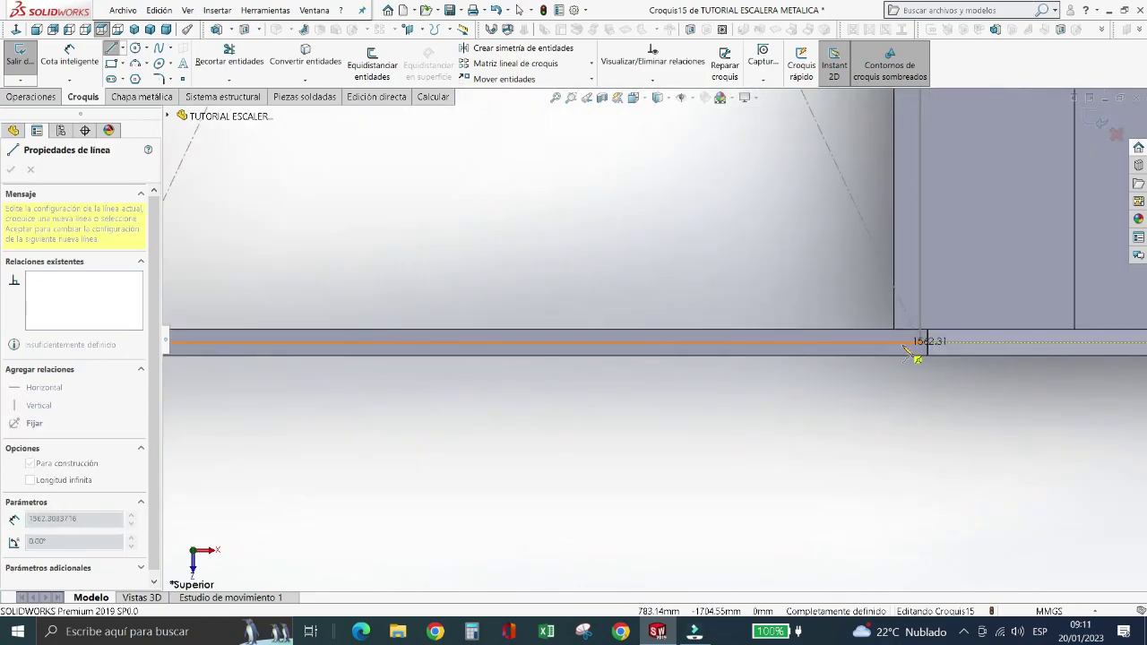
pyautogui.scroll(-2, 867, 345)
pyautogui.scroll(-2, 864, 341)
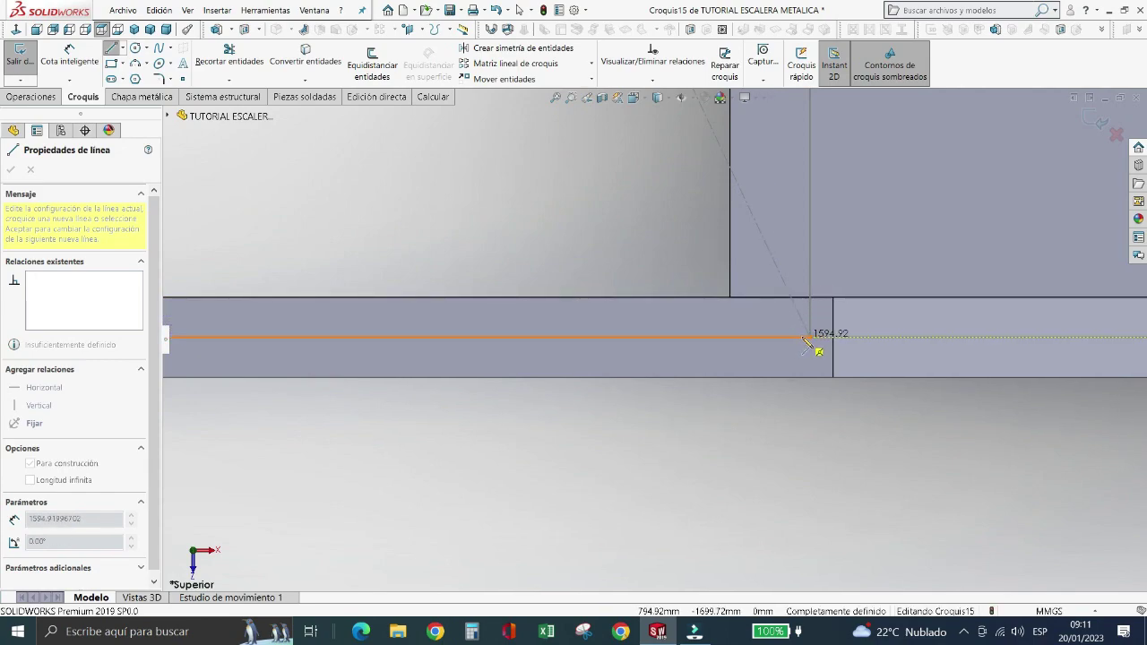
pyautogui.click(806, 339)
pyautogui.press('Escape')
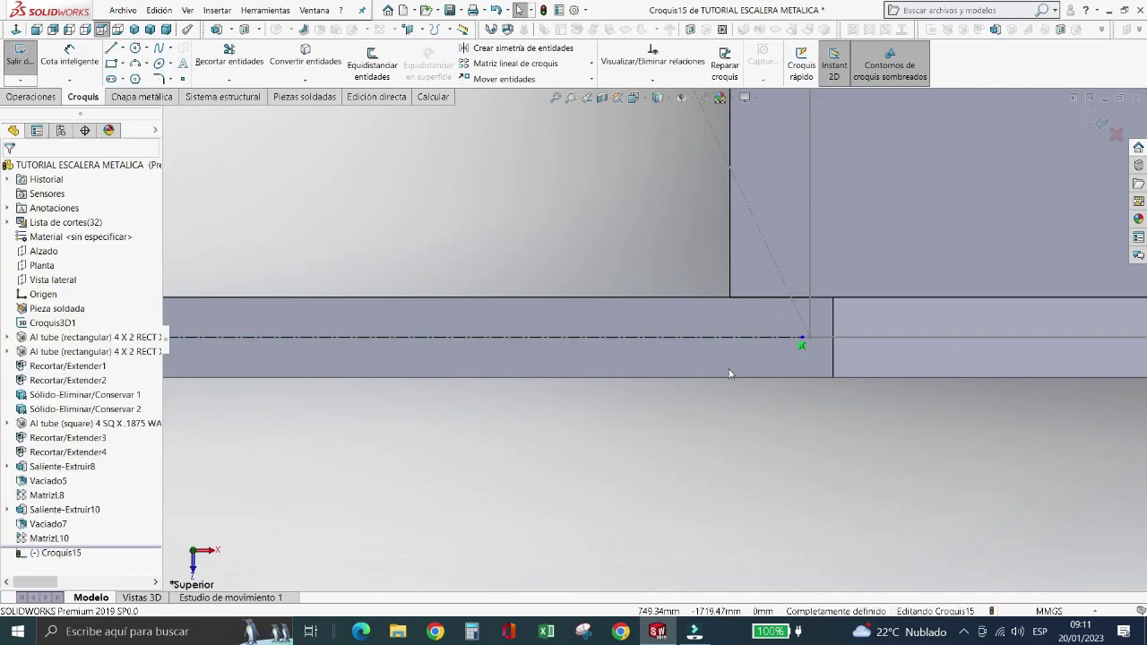
# - Draw a vertical construction line from the bay's top-right corner down to the lower edge
pyautogui.scroll(3, 712, 379)
pyautogui.scroll(3, 702, 401)
pyautogui.scroll(2, 705, 273)
pyautogui.scroll(-1, 657, 282)
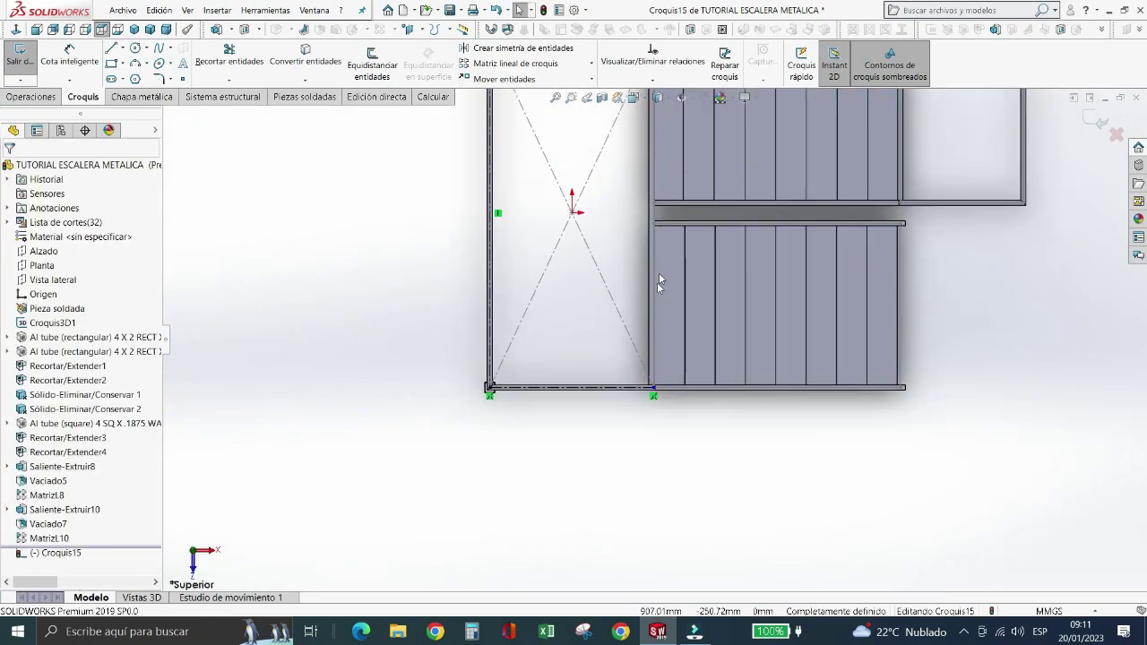
pyautogui.scroll(3, 657, 282)
pyautogui.scroll(-4, 652, 281)
pyautogui.scroll(-3, 649, 281)
pyautogui.scroll(-3, 649, 281)
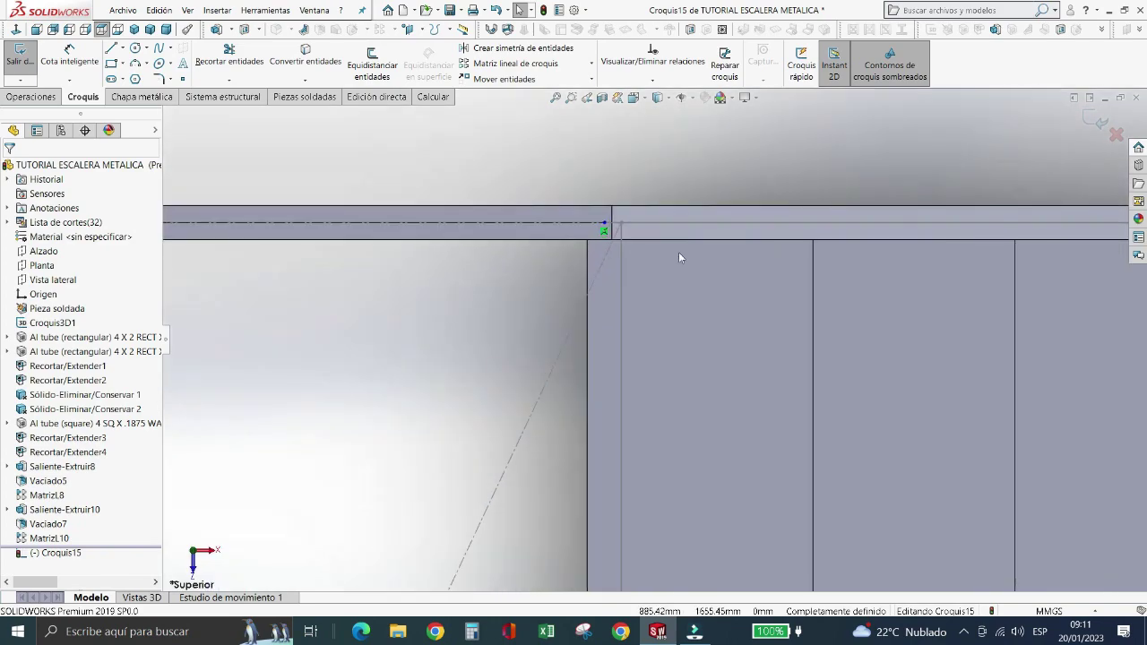
pyautogui.scroll(-1, 487, 179)
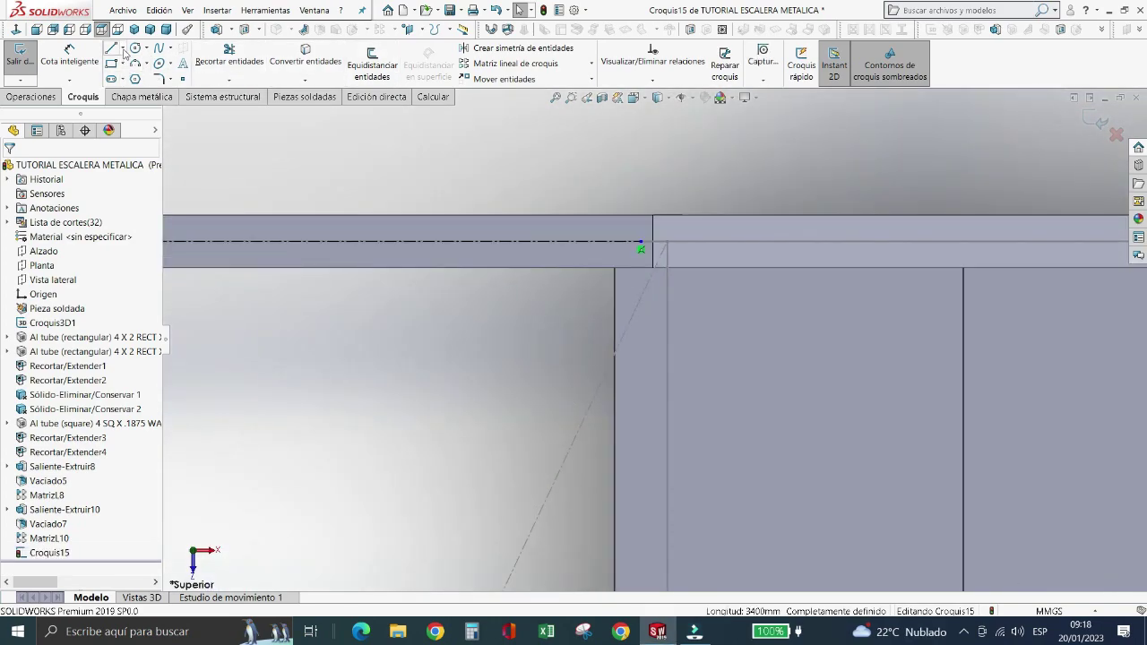
pyautogui.click(123, 49)
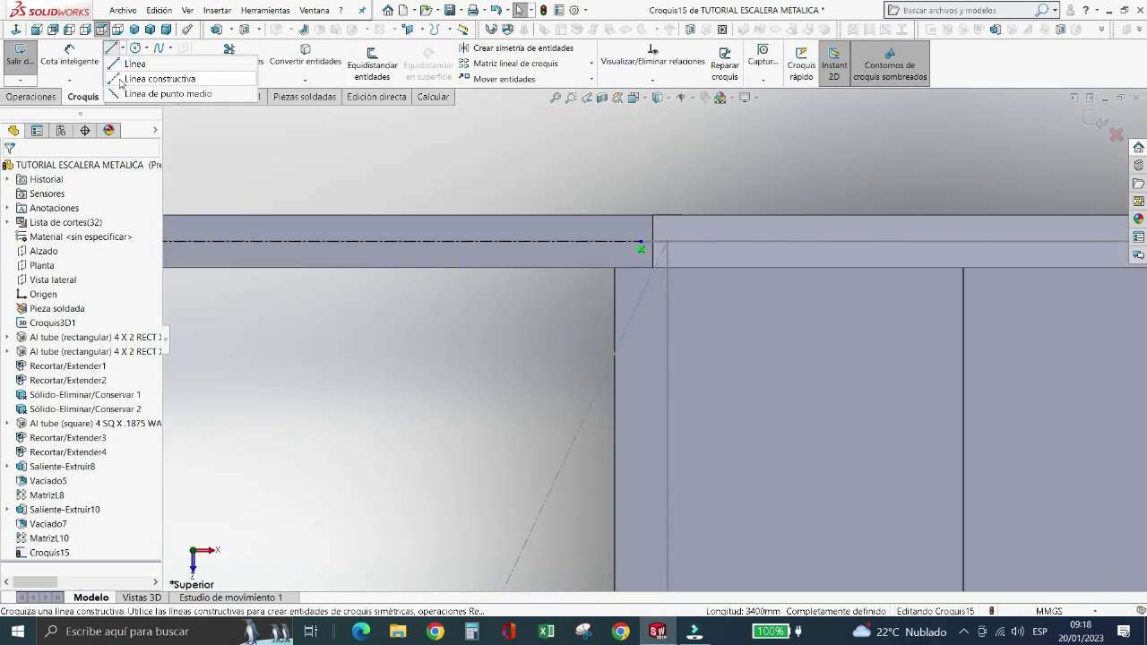
pyautogui.click(126, 80)
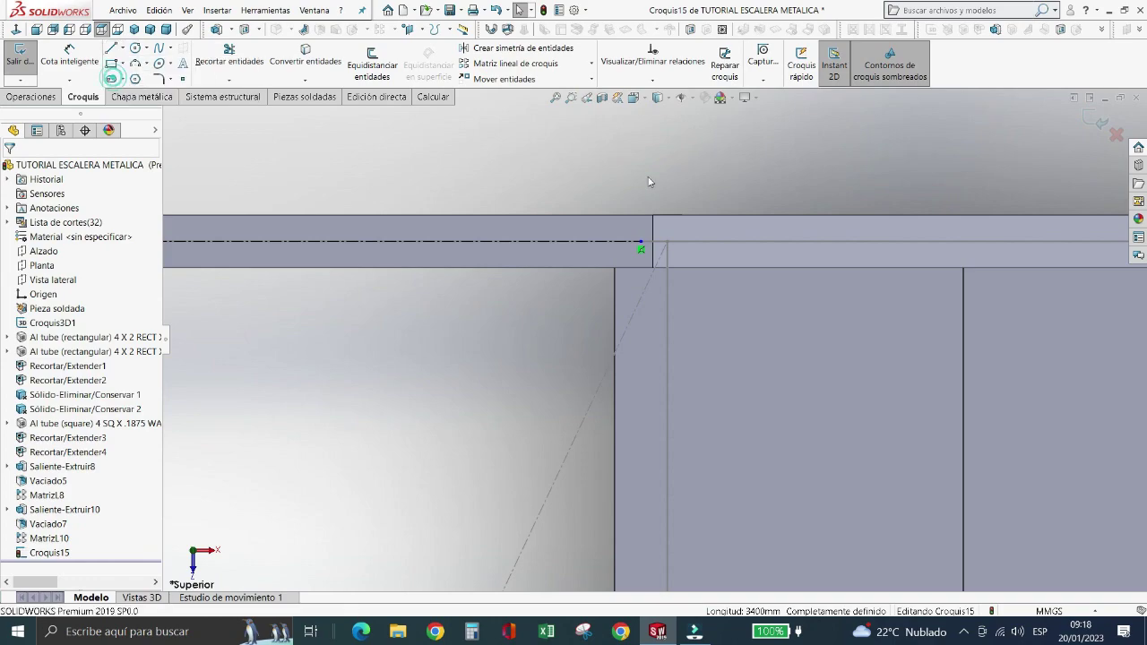
pyautogui.click(642, 247)
pyautogui.scroll(5, 618, 255)
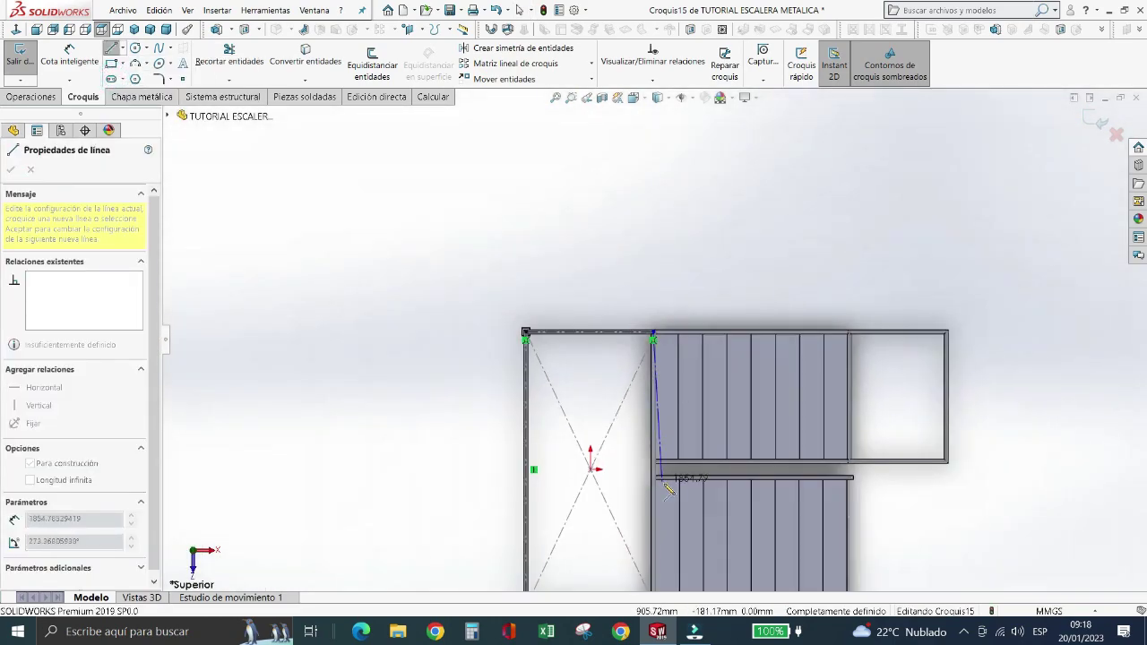
pyautogui.scroll(3, 668, 488)
pyautogui.scroll(-2, 661, 484)
pyautogui.scroll(-4, 610, 325)
pyautogui.scroll(-2, 608, 326)
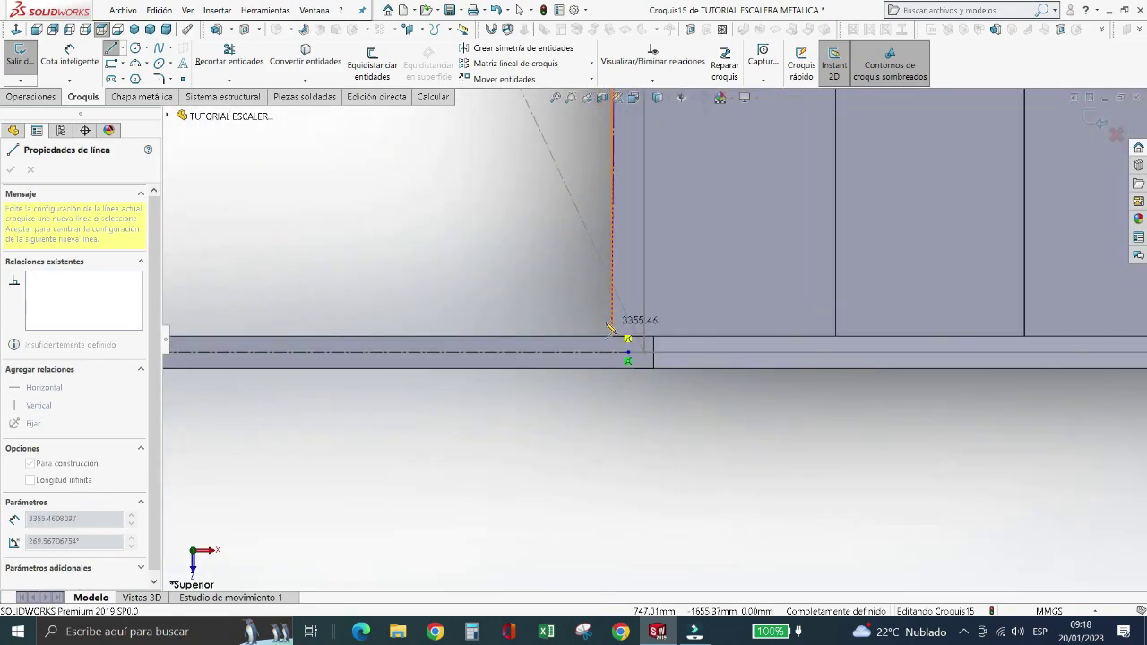
pyautogui.scroll(-1, 608, 326)
pyautogui.scroll(-3, 635, 366)
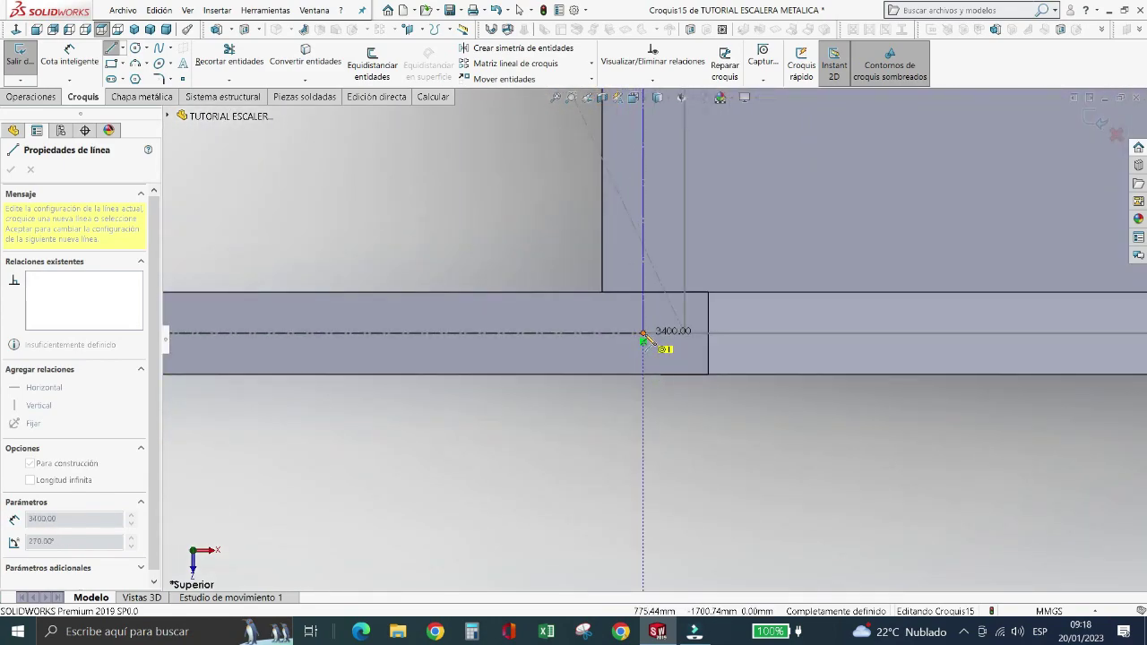
pyautogui.click(643, 336)
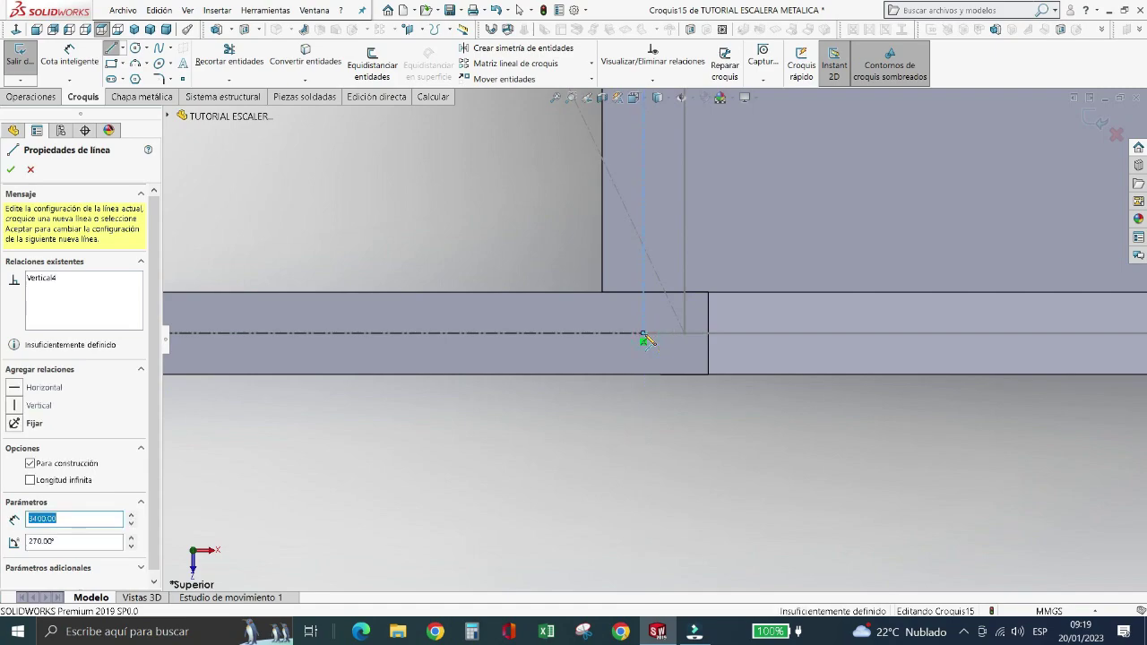
pyautogui.press('Escape')
# - Make the bottom line and right vertical line perpendicular, then check the vertical's length
pyautogui.click(626, 336)
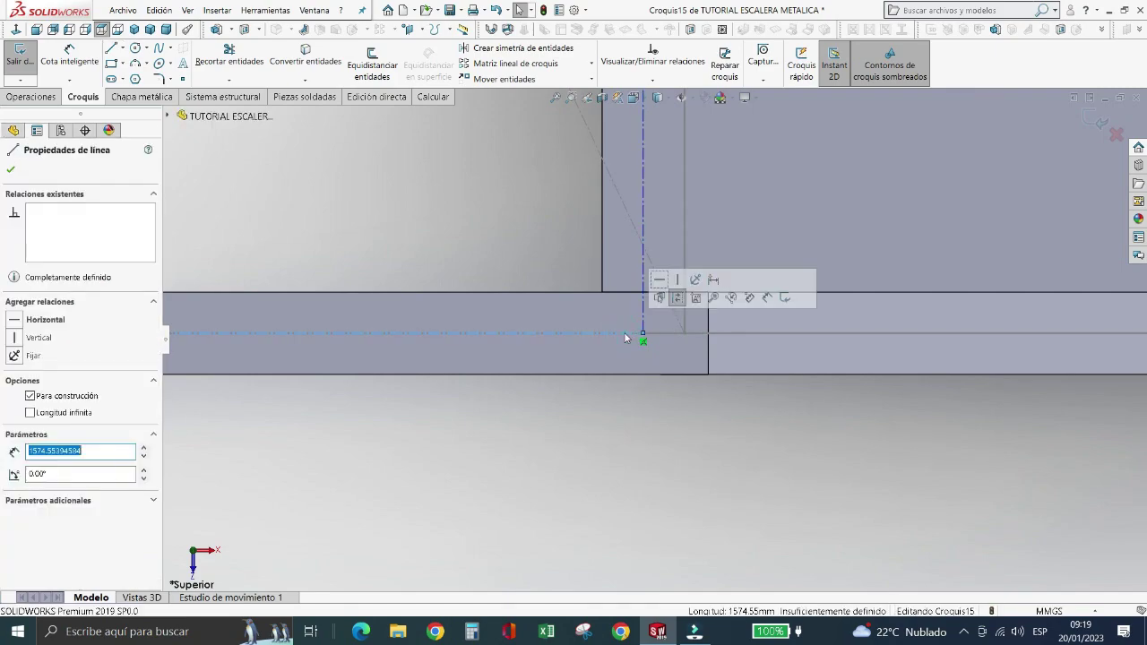
pyautogui.keyDown('ctrl'); pyautogui.click(643, 325); pyautogui.keyUp('ctrl')
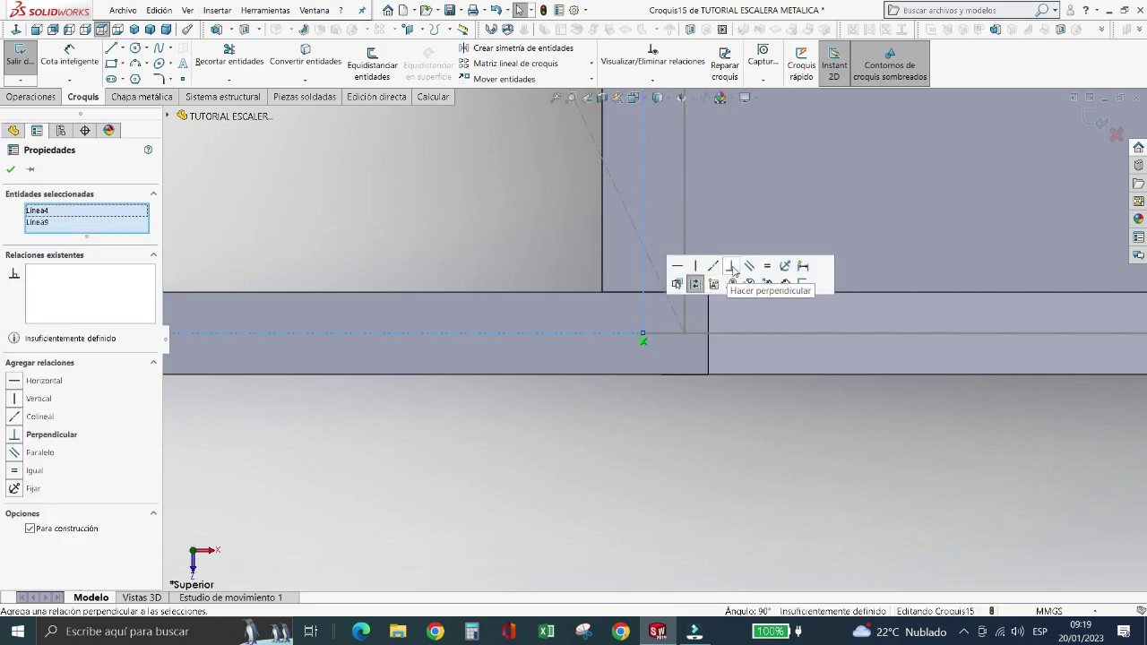
pyautogui.click(727, 269)
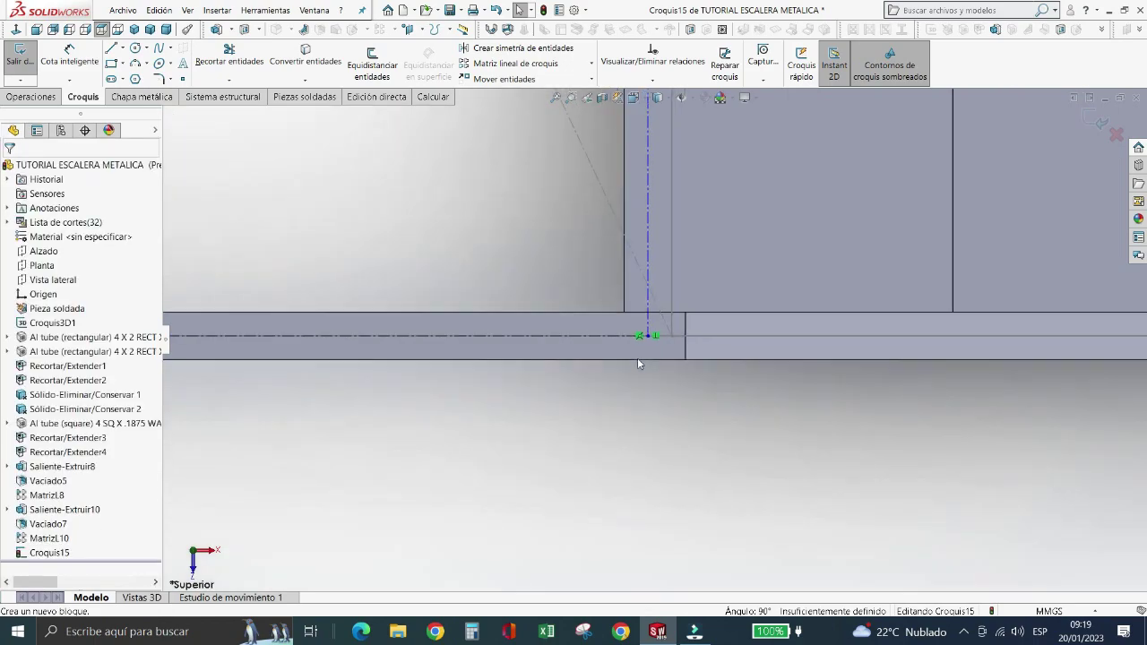
pyautogui.scroll(5, 637, 357)
pyautogui.scroll(-2, 636, 274)
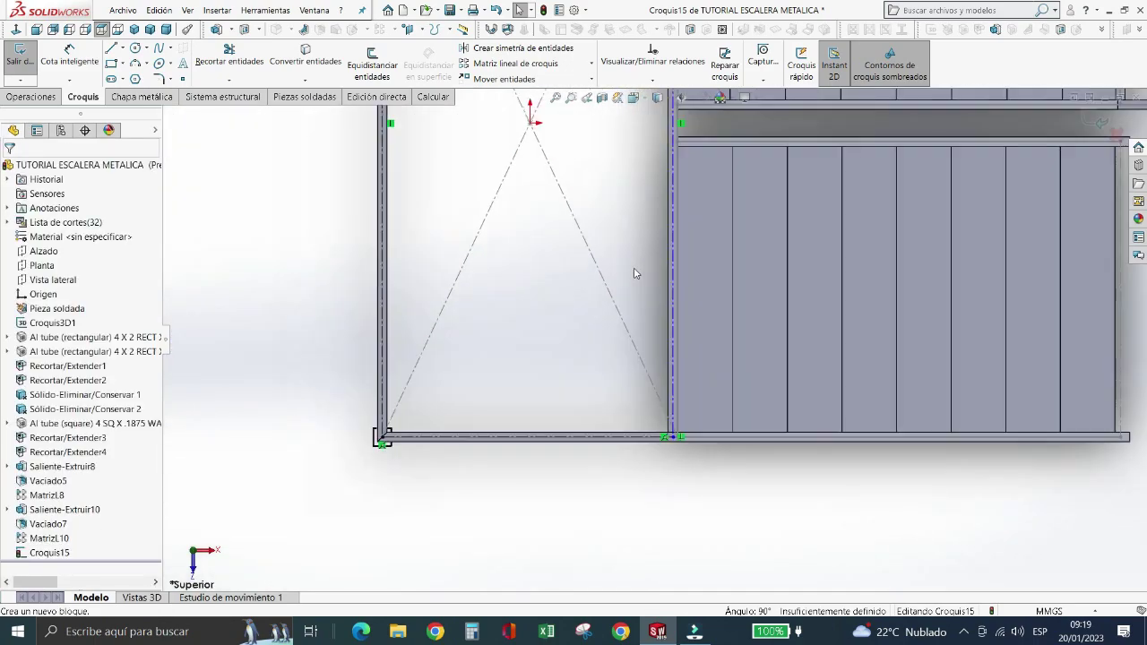
pyautogui.scroll(1, 660, 298)
pyautogui.click(669, 290)
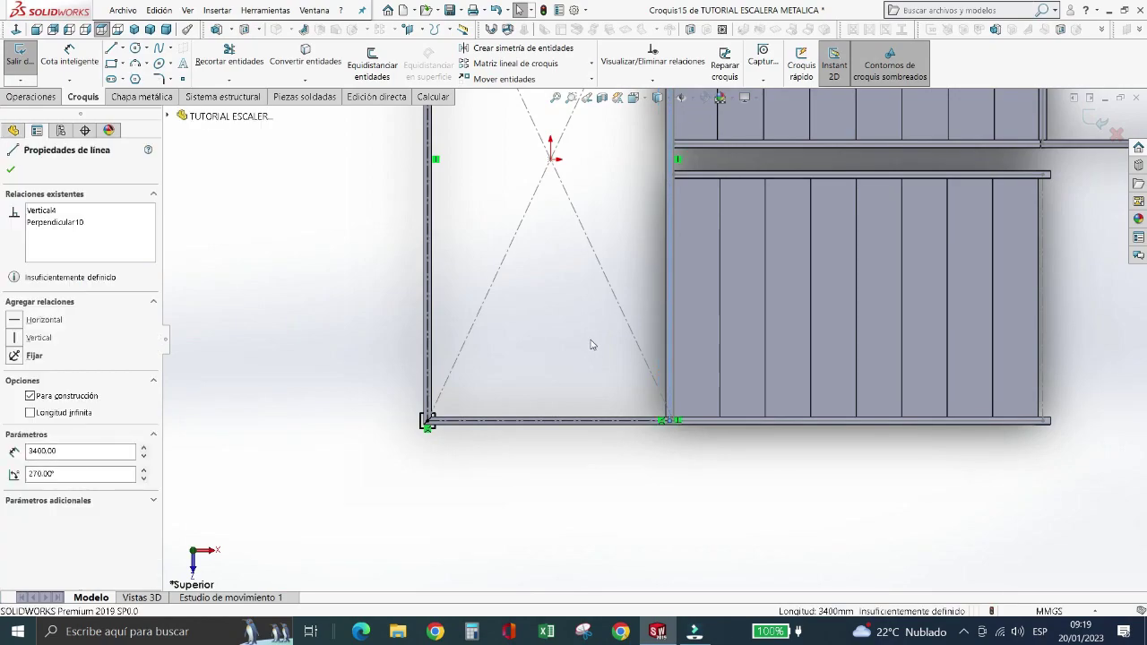
pyautogui.scroll(2, 589, 343)
pyautogui.scroll(-4, 643, 193)
pyautogui.click(663, 237)
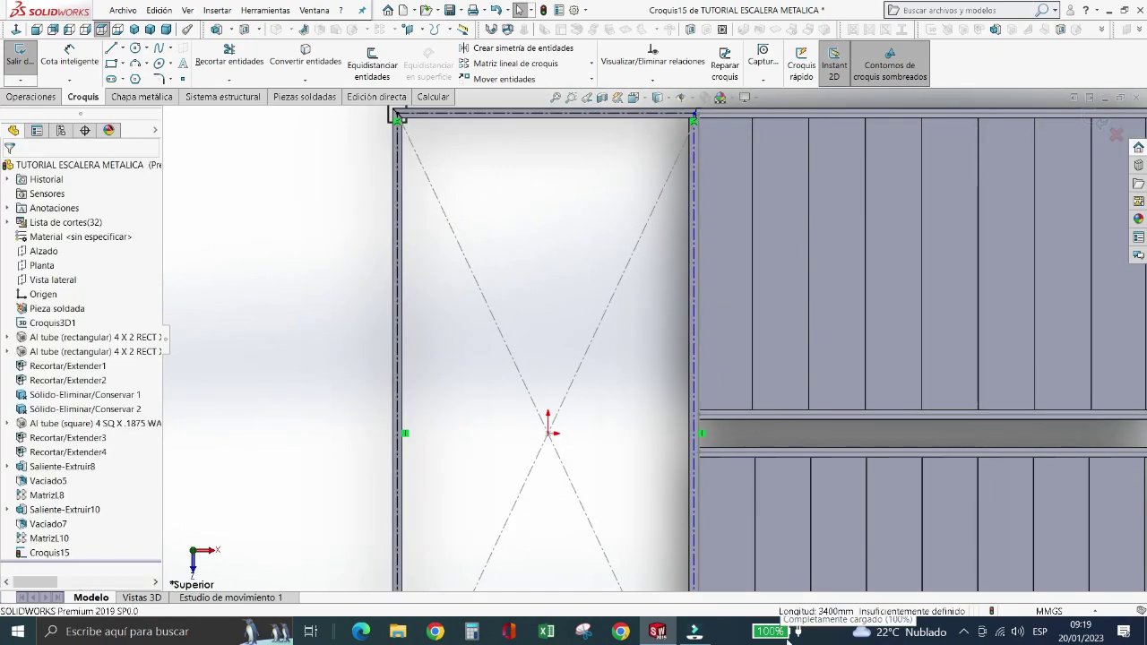
pyautogui.scroll(-2, 687, 236)
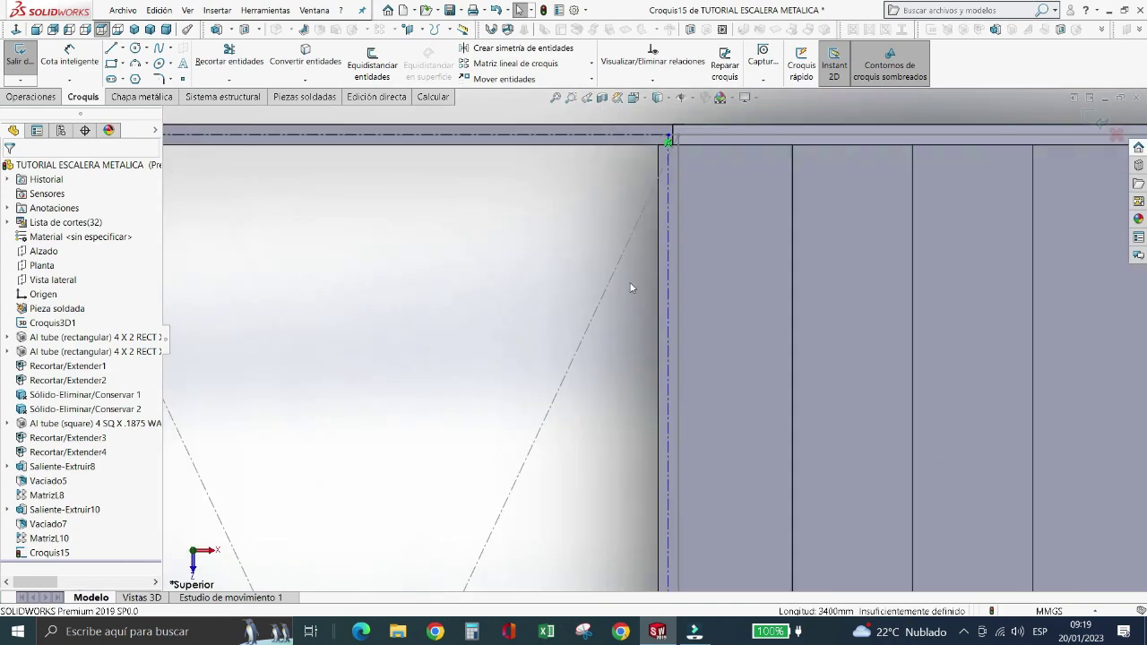
pyautogui.scroll(-1, 404, 241)
# - Dimension the distance between the two vertical lines at 1574.55 mm
pyautogui.click(69, 56)
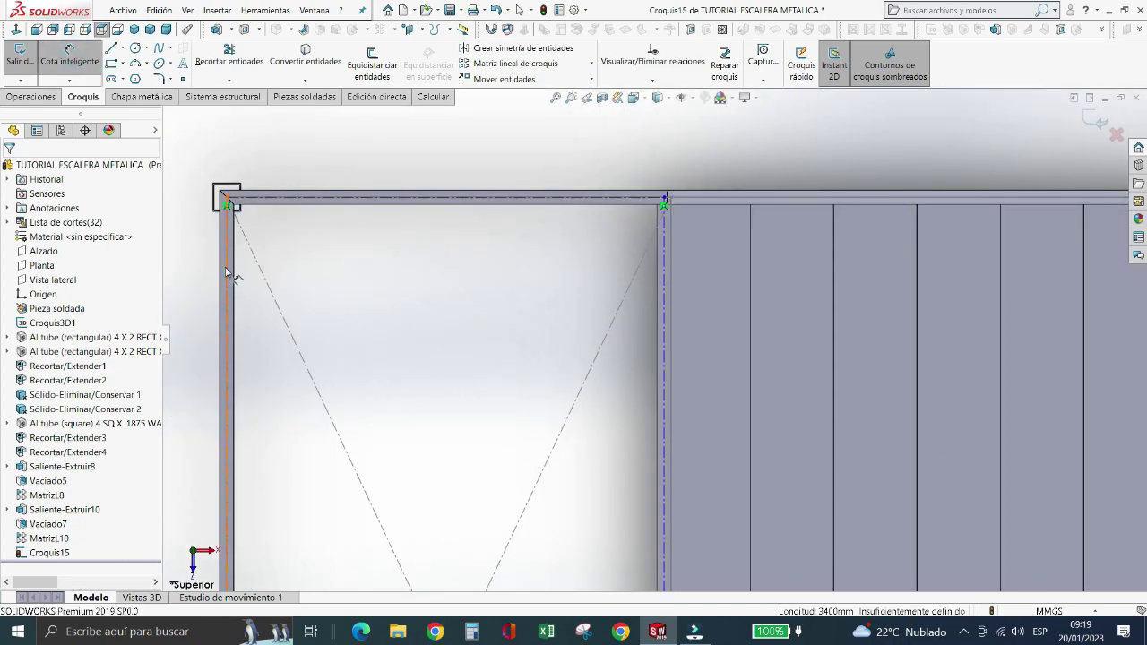
pyautogui.click(230, 269)
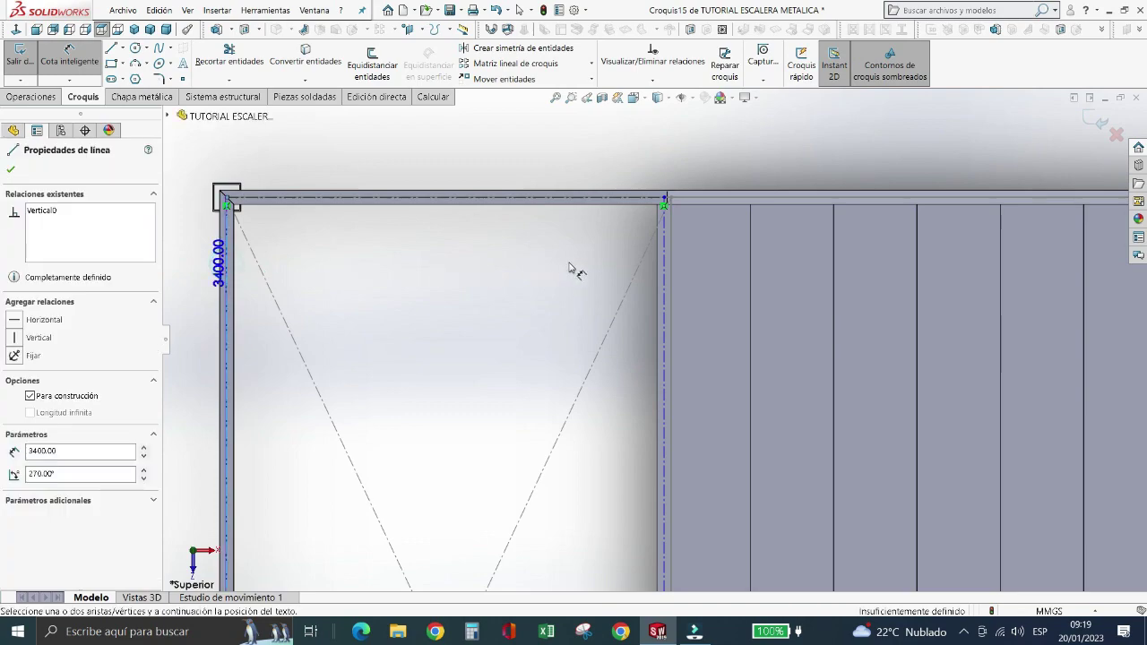
pyautogui.click(664, 279)
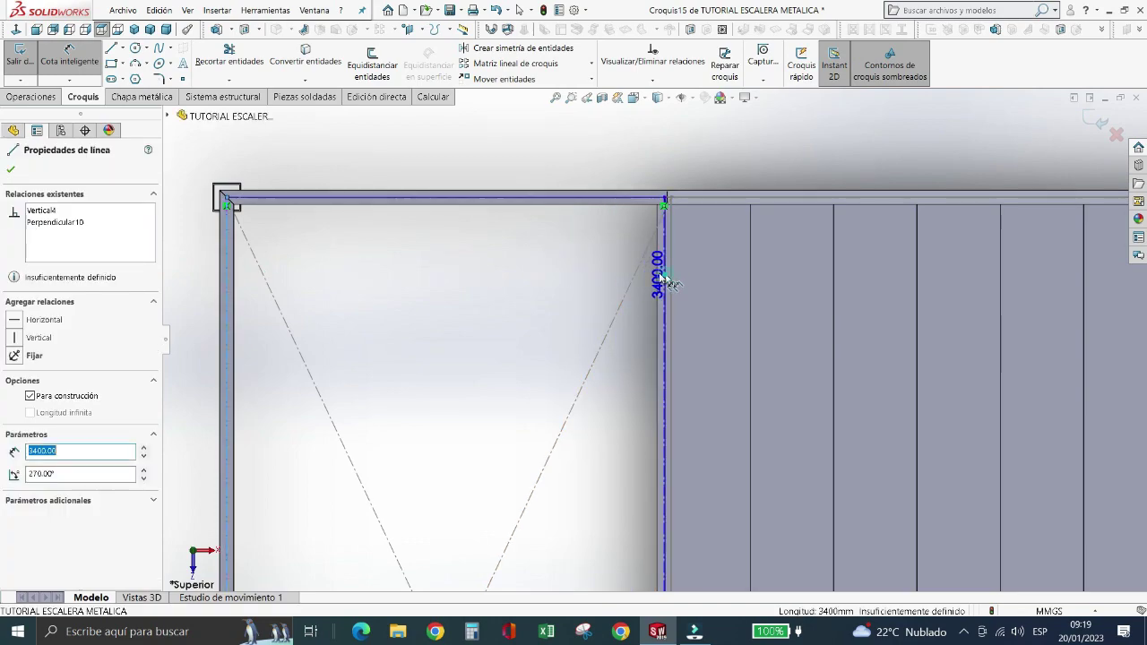
pyautogui.click(491, 271)
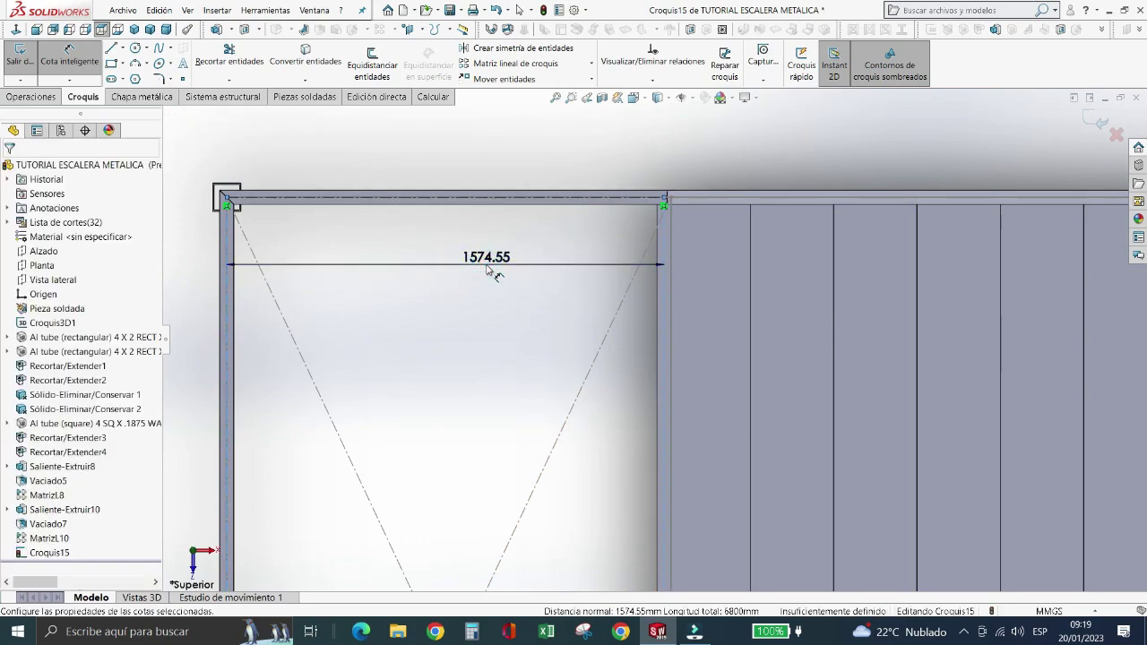
pyautogui.press('Return')
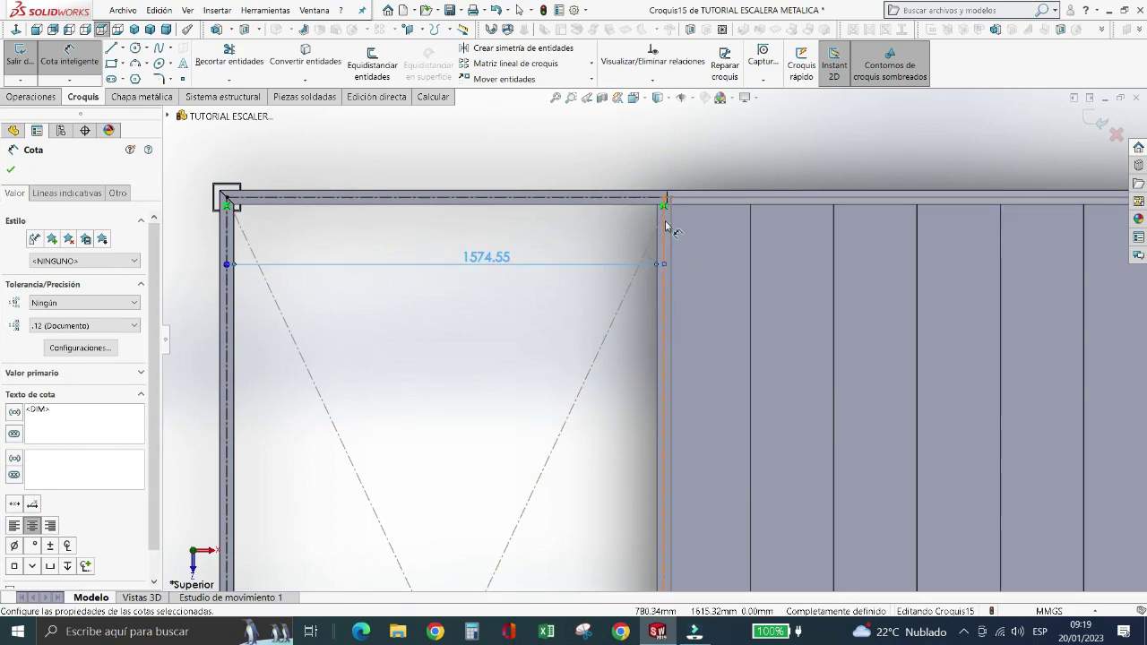
pyautogui.press('Escape')
pyautogui.scroll(-3, 669, 224)
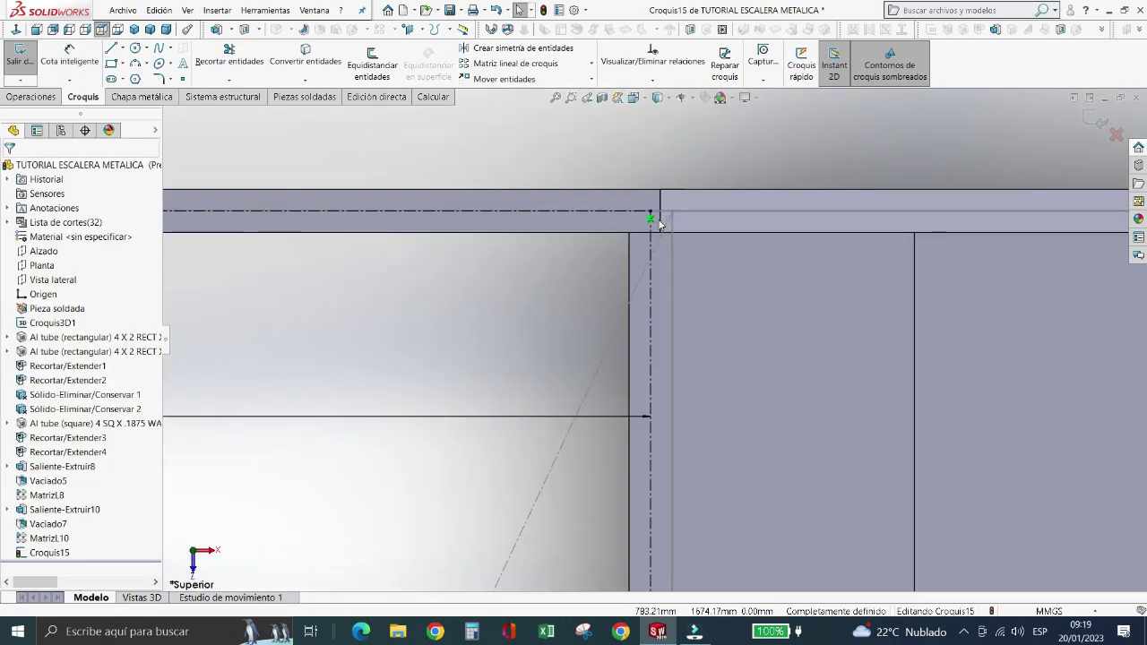
pyautogui.scroll(1, 502, 253)
pyautogui.scroll(1, 478, 223)
pyautogui.scroll(2, 412, 188)
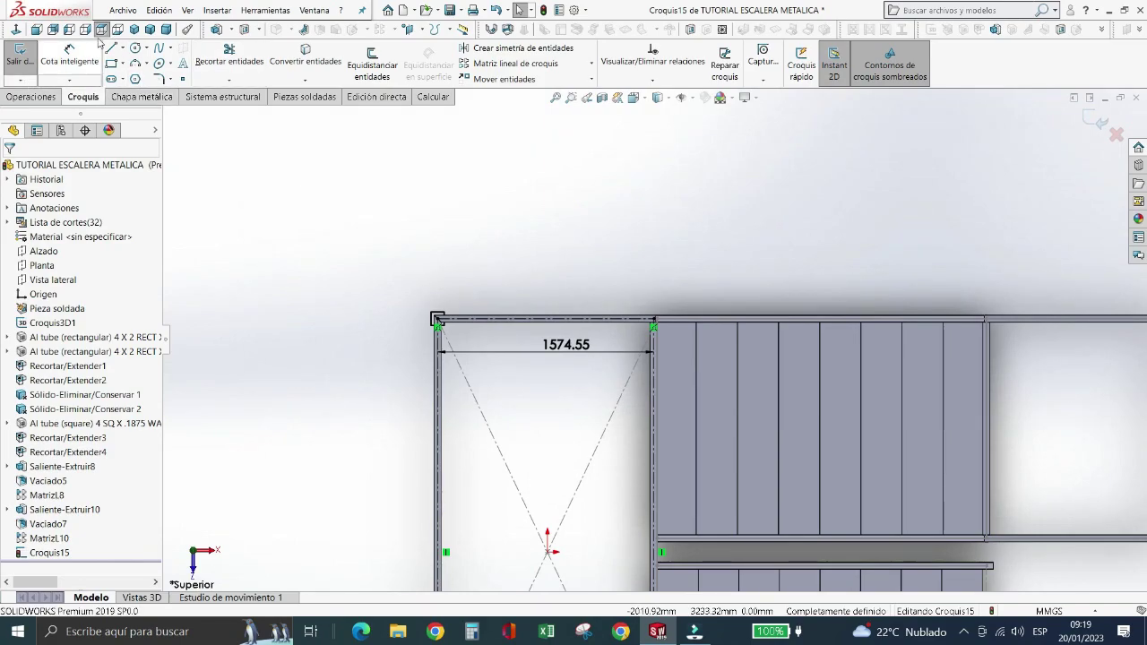
# - Exit Croquis15 in isometric view and start a new 3D sketch
pyautogui.click(133, 30)
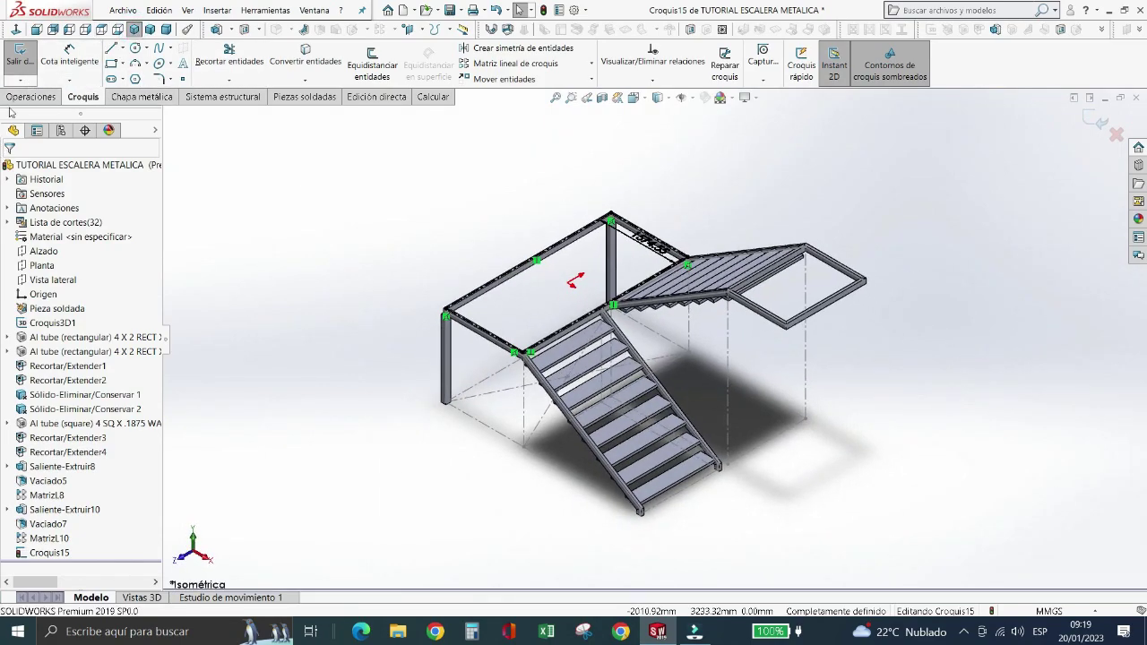
pyautogui.click(28, 79)
pyautogui.click(29, 81)
pyautogui.click(22, 61)
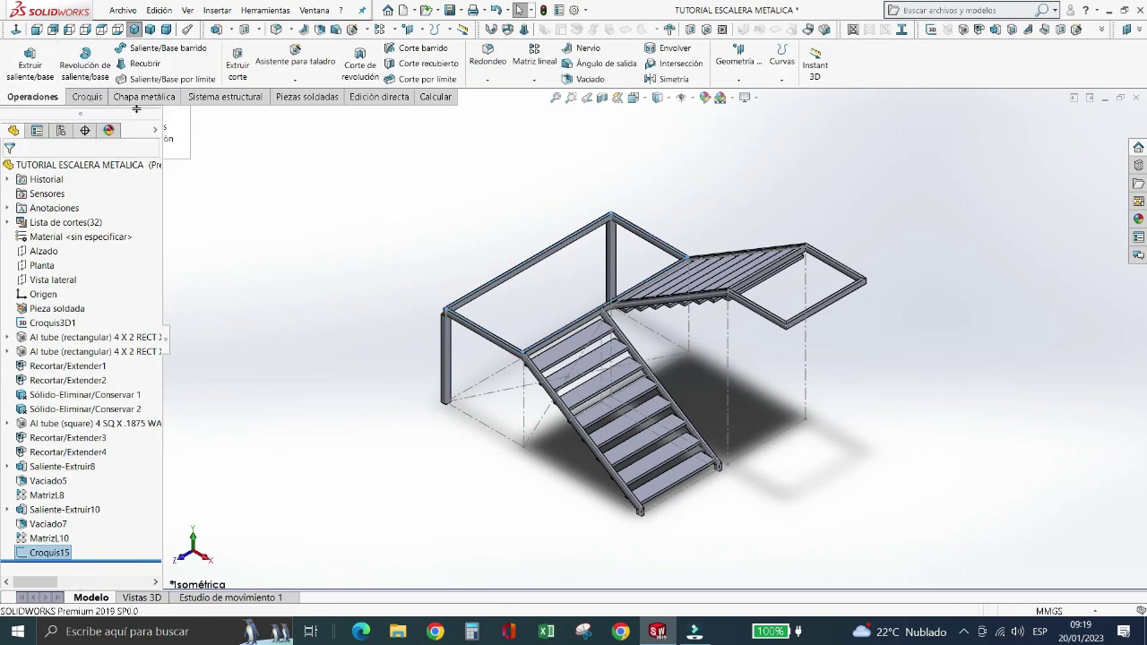
pyautogui.click(88, 100)
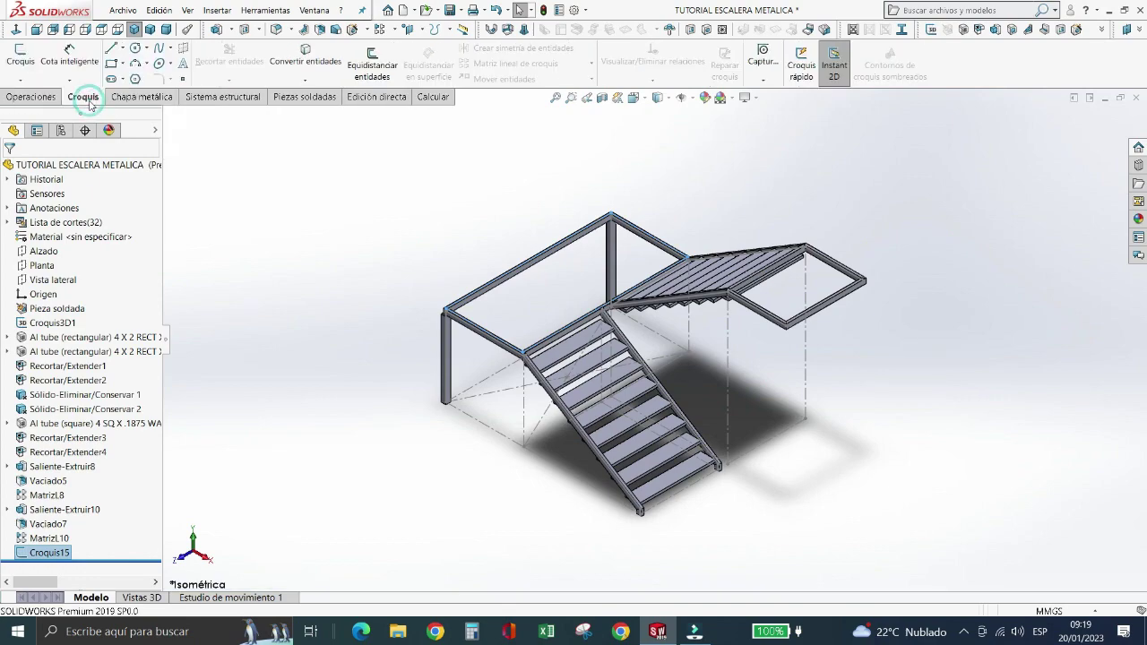
pyautogui.click(20, 80)
# - Start a new 3D sketch and set the Line tool to construction lines
pyautogui.click(31, 102)
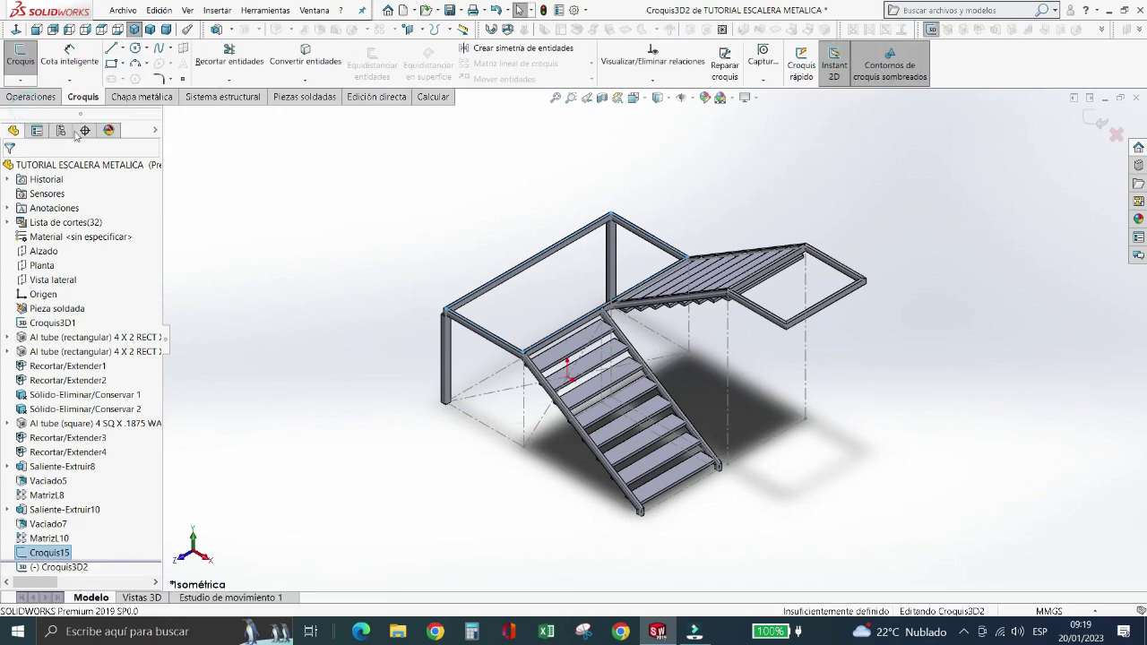
pyautogui.scroll(-5, 573, 367)
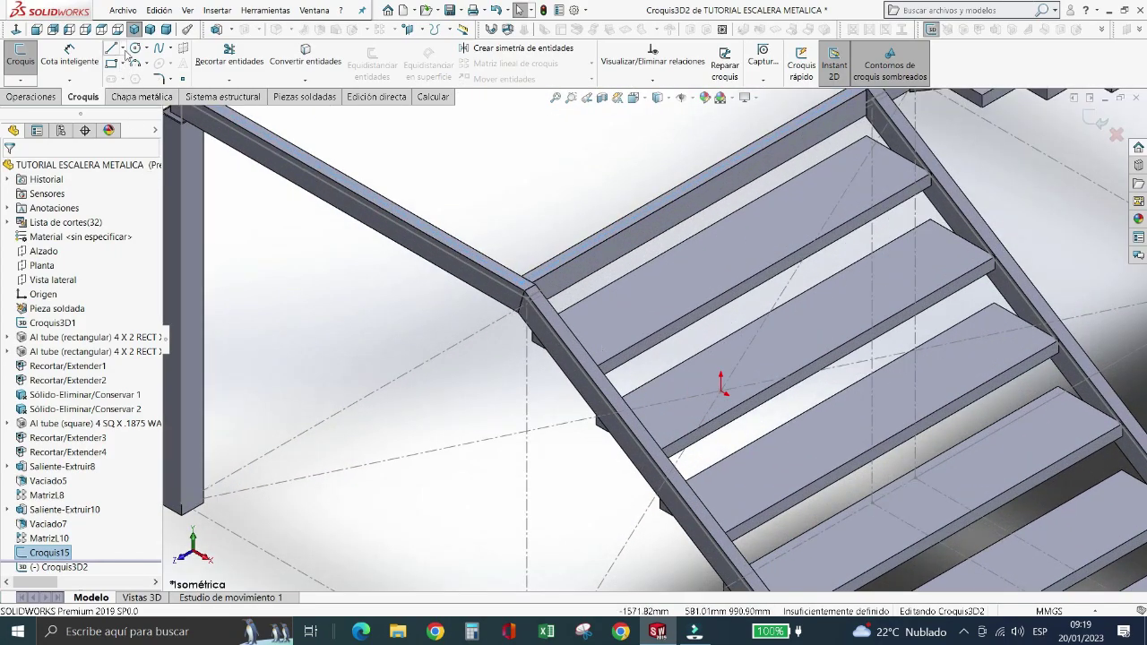
pyautogui.click(123, 48)
pyautogui.click(126, 84)
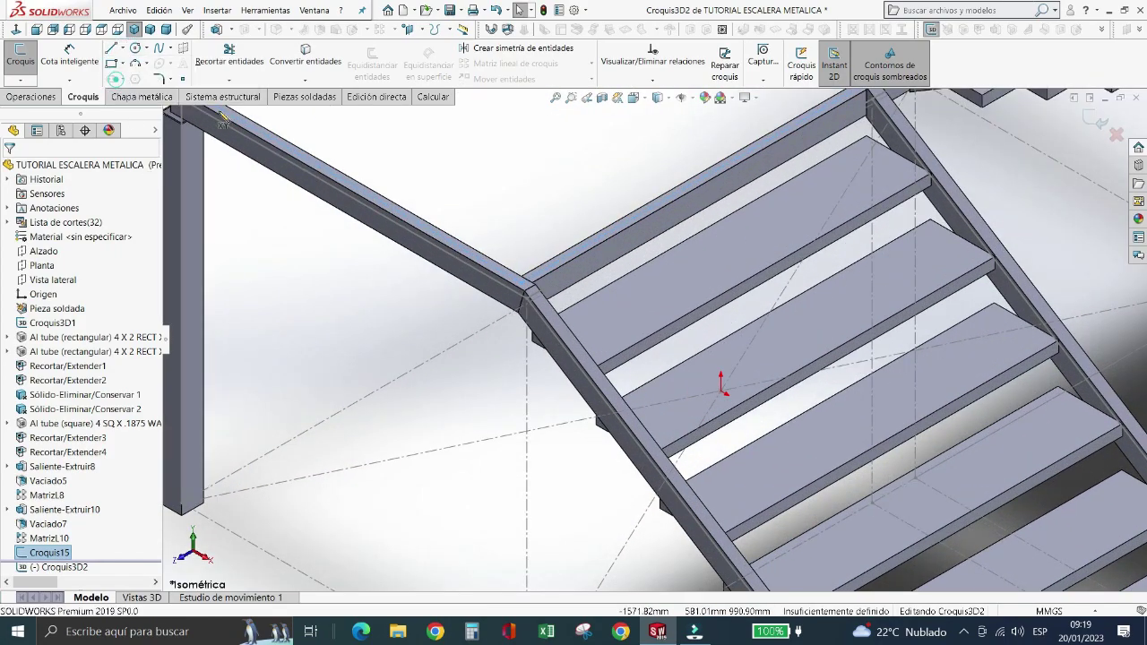
# - Draw a construction line along the stringer from its top corner to its lower corner
pyautogui.click(526, 288)
pyautogui.scroll(3, 667, 359)
pyautogui.scroll(2, 667, 359)
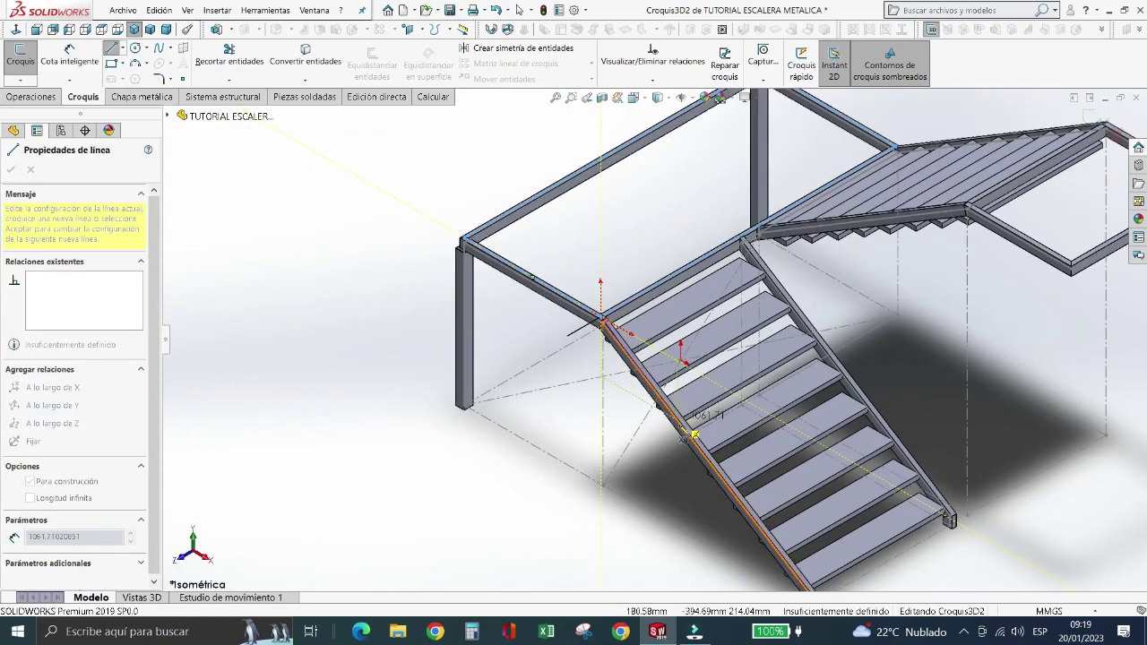
pyautogui.scroll(2, 672, 386)
pyautogui.scroll(-4, 717, 470)
pyautogui.scroll(-4, 744, 475)
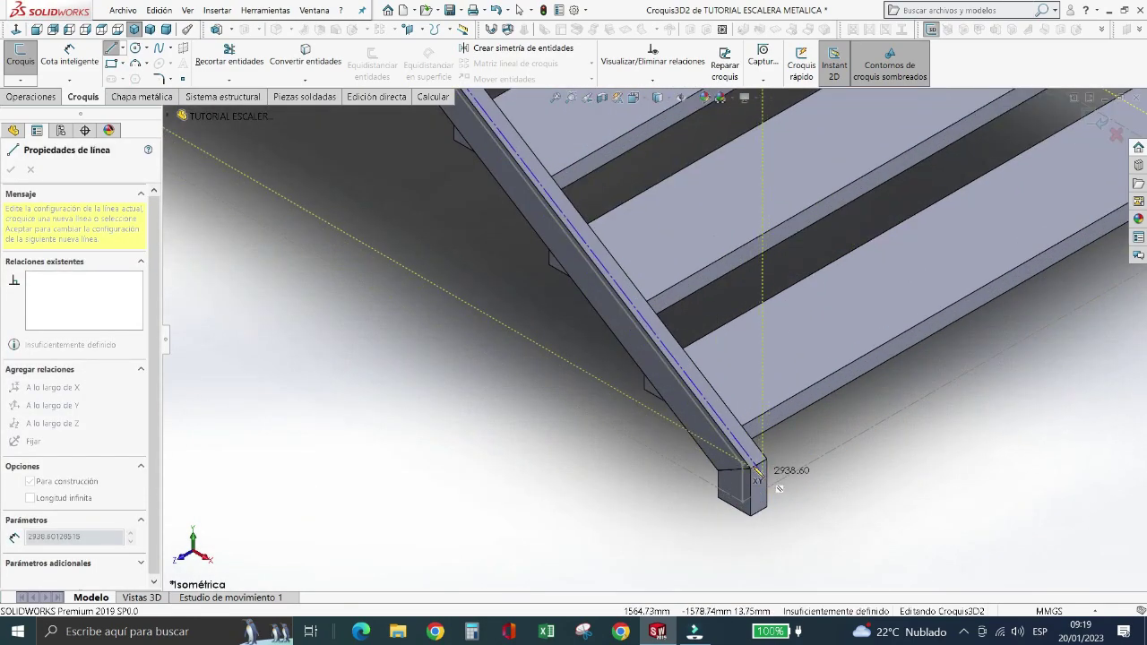
pyautogui.click(758, 464)
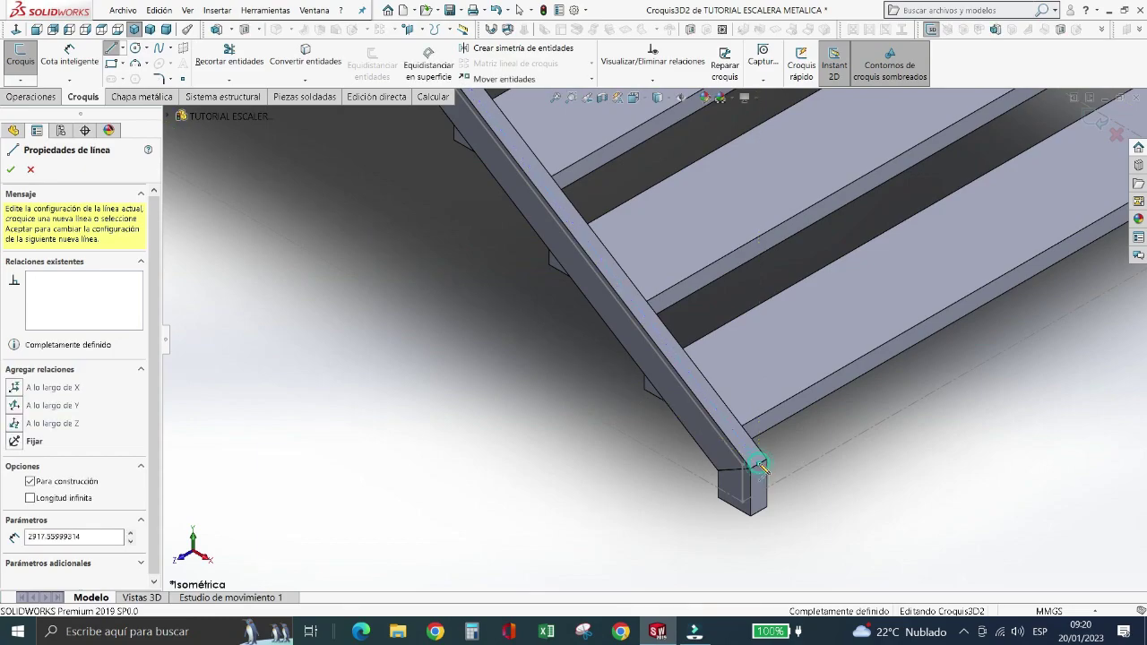
pyautogui.doubleClick(654, 476)
# - Draw a second construction line from the landing beam corner down to the stringer's bottom
pyautogui.scroll(2, 609, 453)
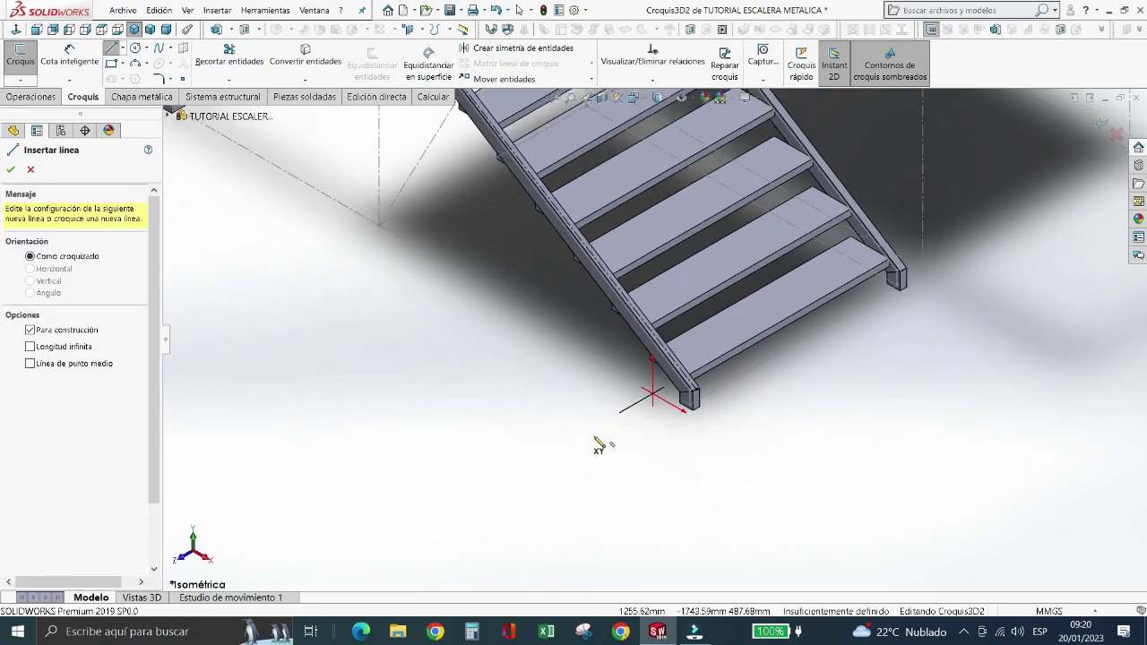
pyautogui.scroll(2, 663, 295)
pyautogui.scroll(2, 674, 283)
pyautogui.scroll(2, 674, 282)
pyautogui.scroll(-3, 564, 193)
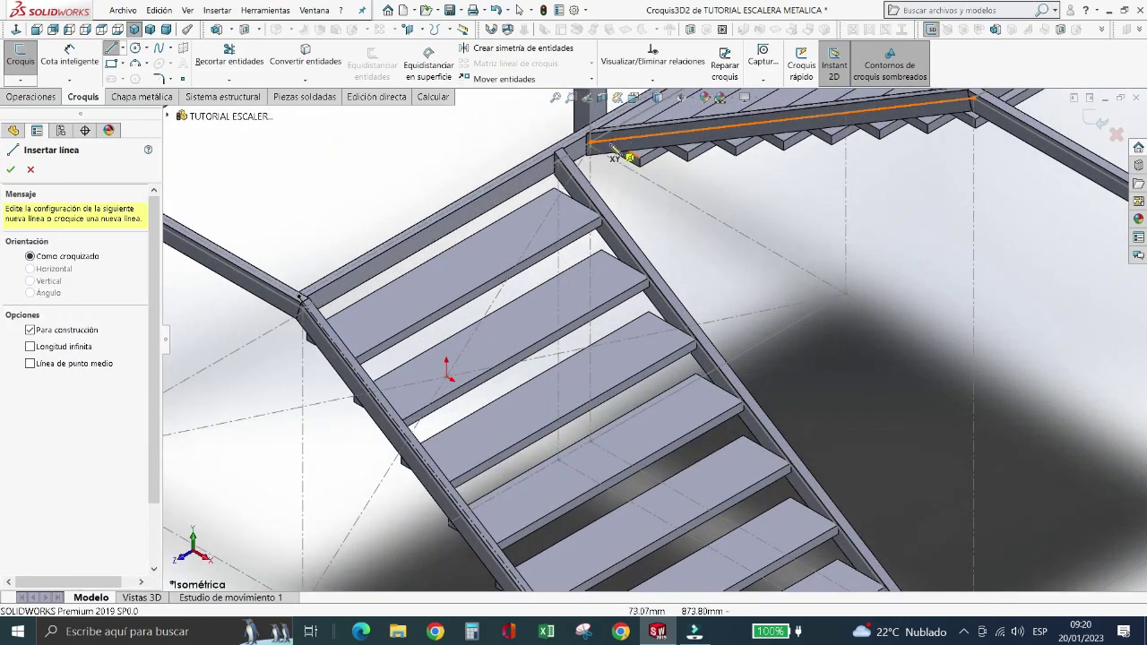
pyautogui.scroll(-3, 561, 199)
pyautogui.scroll(-1, 558, 199)
pyautogui.scroll(-1, 554, 224)
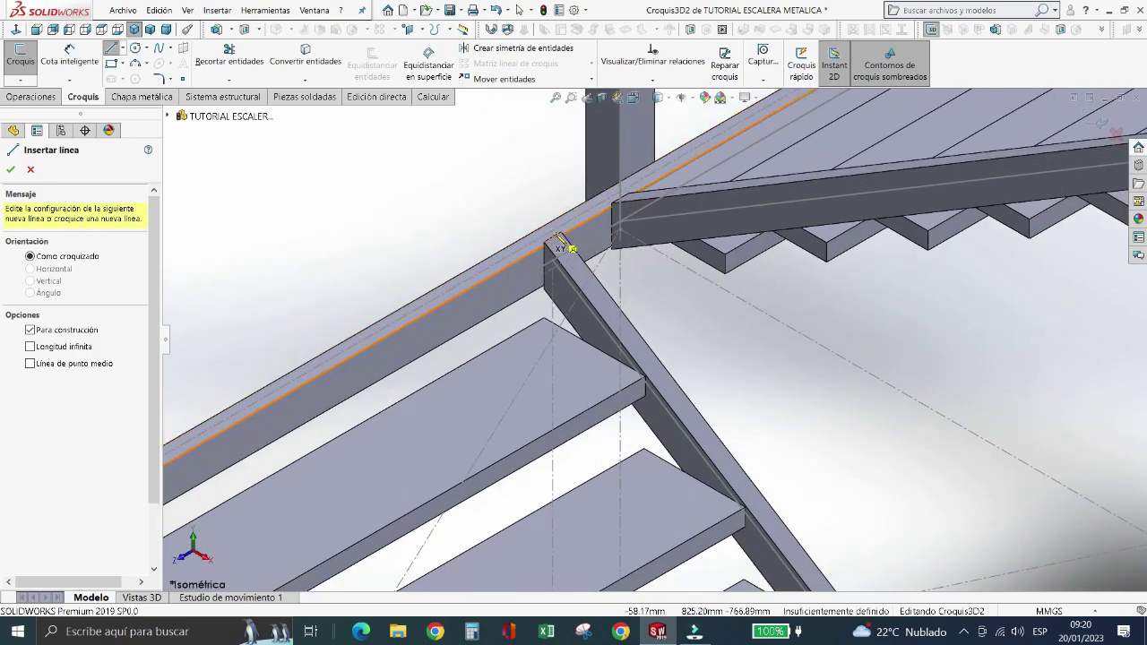
pyautogui.scroll(-1, 563, 251)
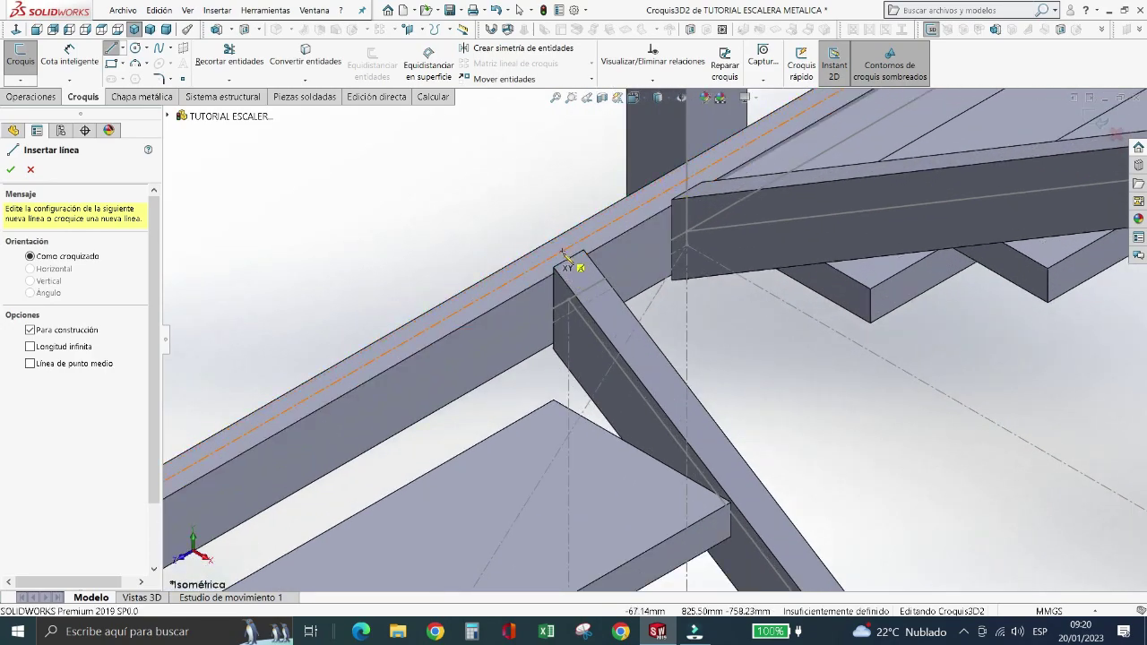
pyautogui.click(565, 258)
pyautogui.scroll(2, 590, 268)
pyautogui.scroll(3, 592, 269)
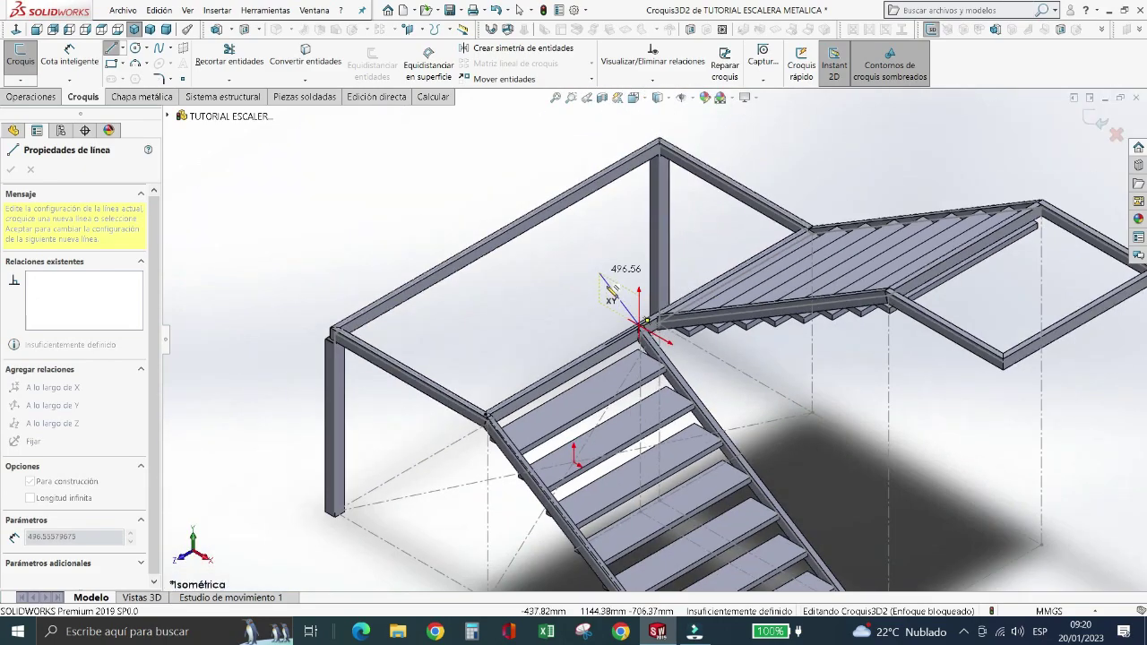
pyautogui.scroll(1, 628, 296)
pyautogui.scroll(2, 699, 403)
pyautogui.scroll(-2, 743, 439)
pyautogui.scroll(-3, 743, 439)
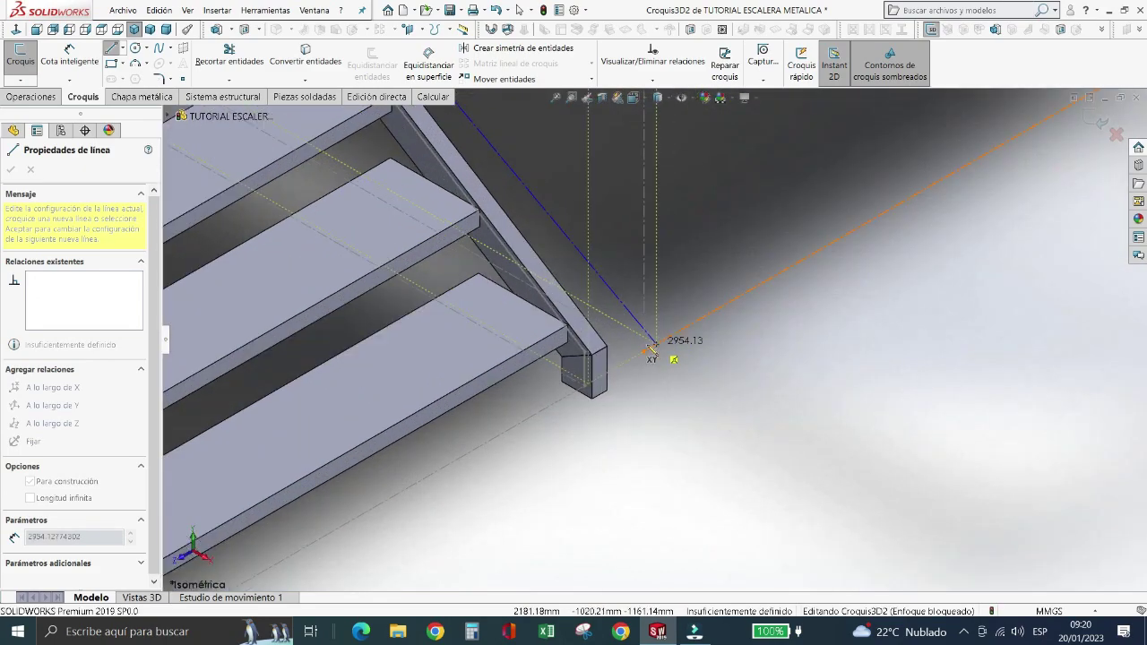
pyautogui.scroll(-2, 597, 353)
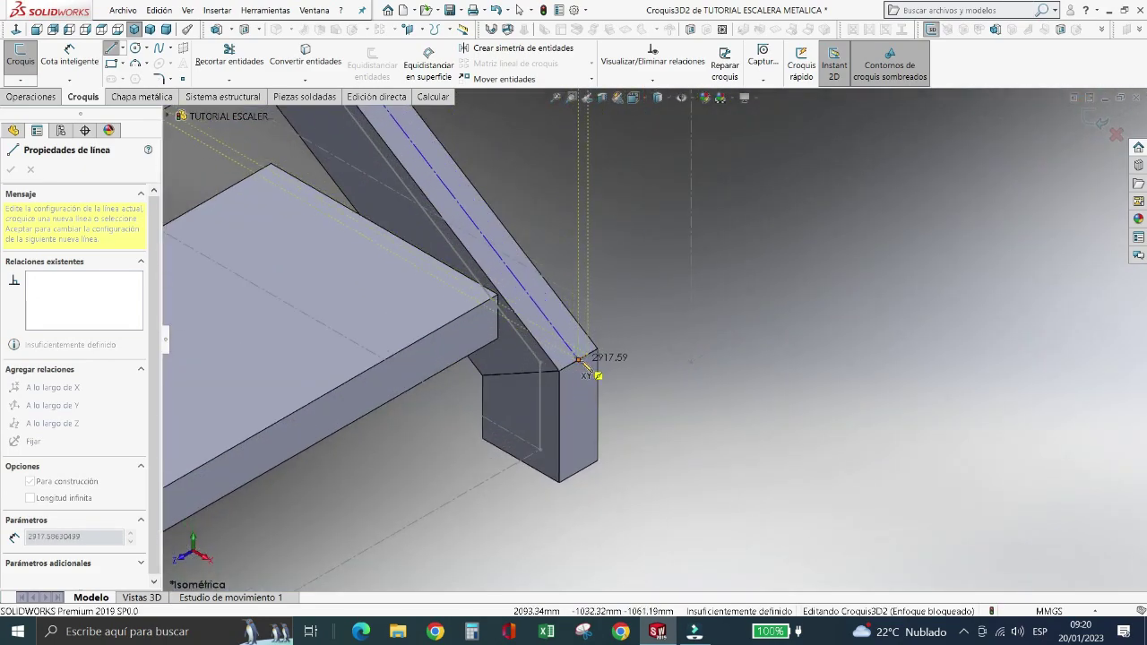
pyautogui.click(578, 359)
pyautogui.press('Escape')
pyautogui.scroll(2, 599, 441)
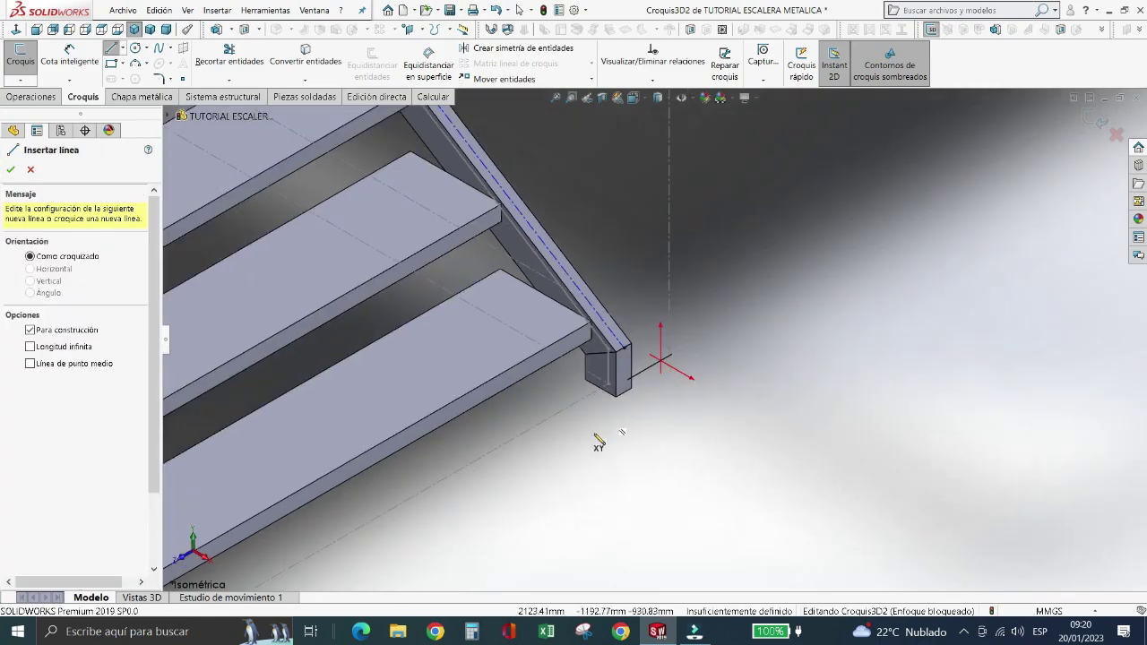
pyautogui.scroll(2, 543, 368)
pyautogui.scroll(3, 555, 372)
pyautogui.scroll(-2, 591, 253)
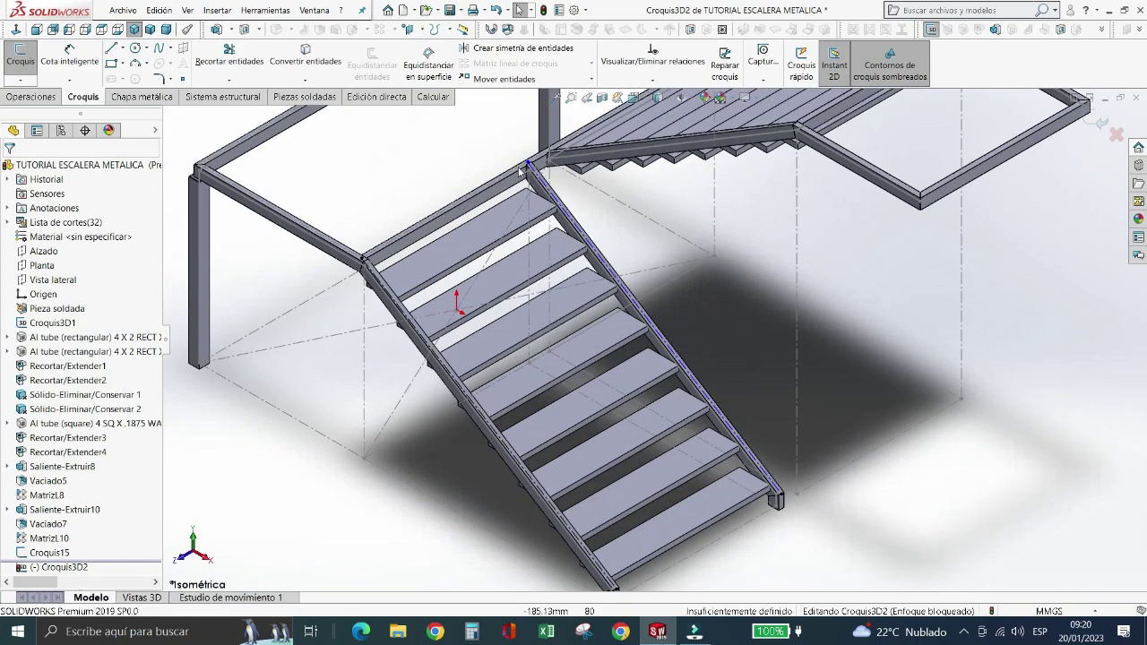
pyautogui.scroll(-2, 591, 253)
pyautogui.scroll(-2, 592, 254)
pyautogui.scroll(-2, 584, 208)
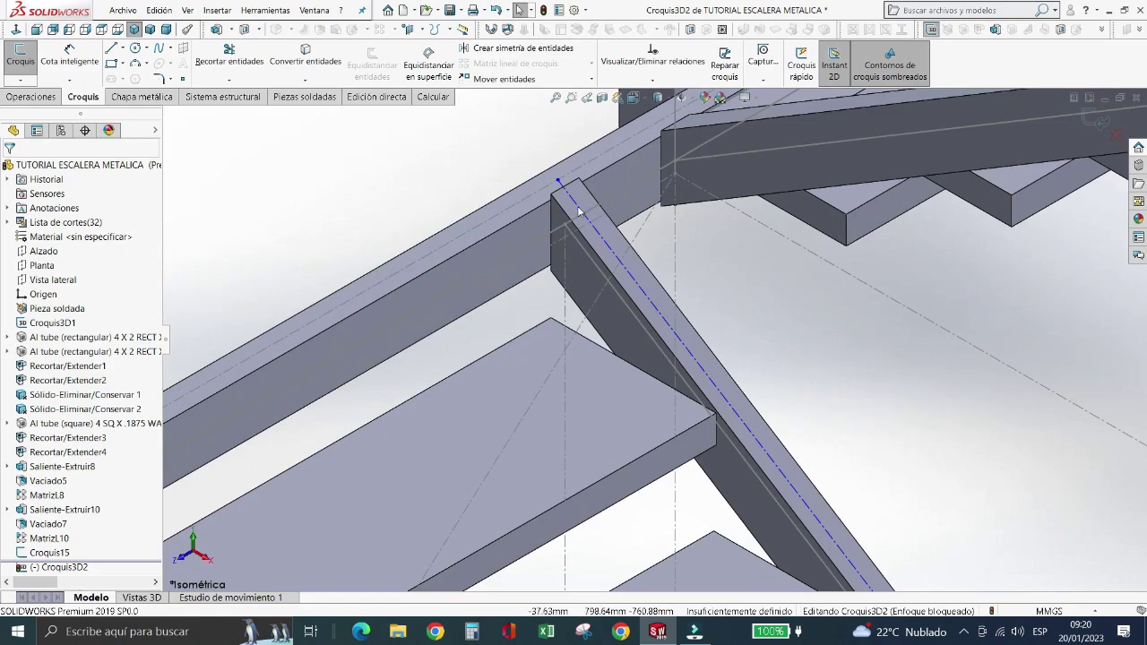
# - Make the stringer construction line perpendicular to the upper beam's sketch line
pyautogui.click(578, 211)
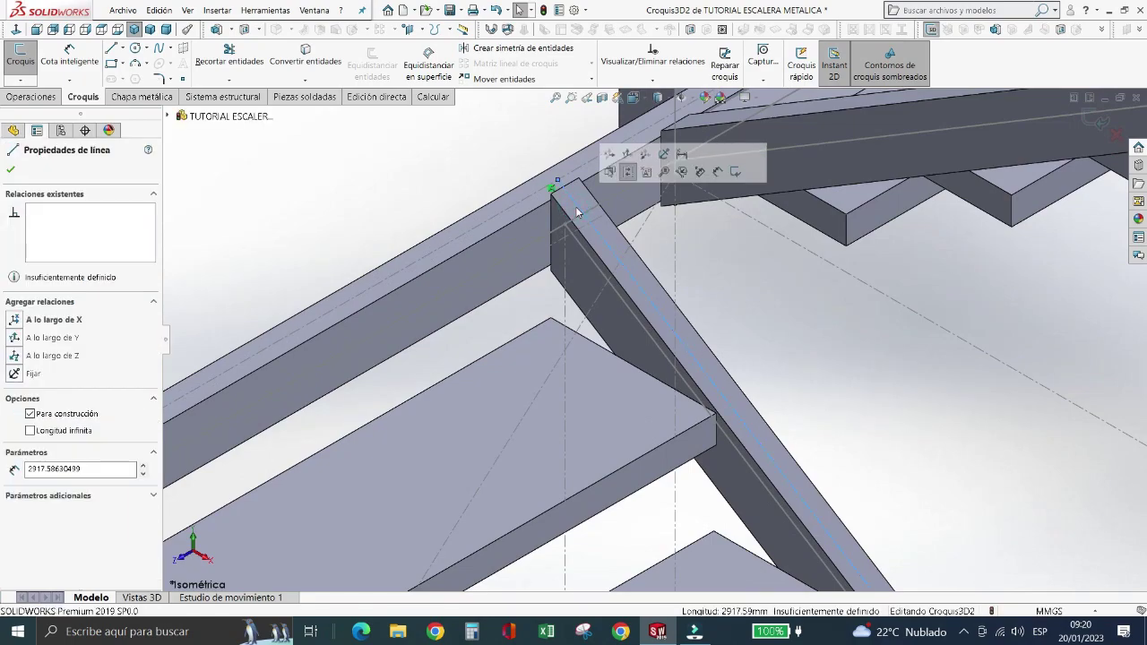
pyautogui.keyDown('ctrl'); pyautogui.click(540, 195); pyautogui.keyUp('ctrl')
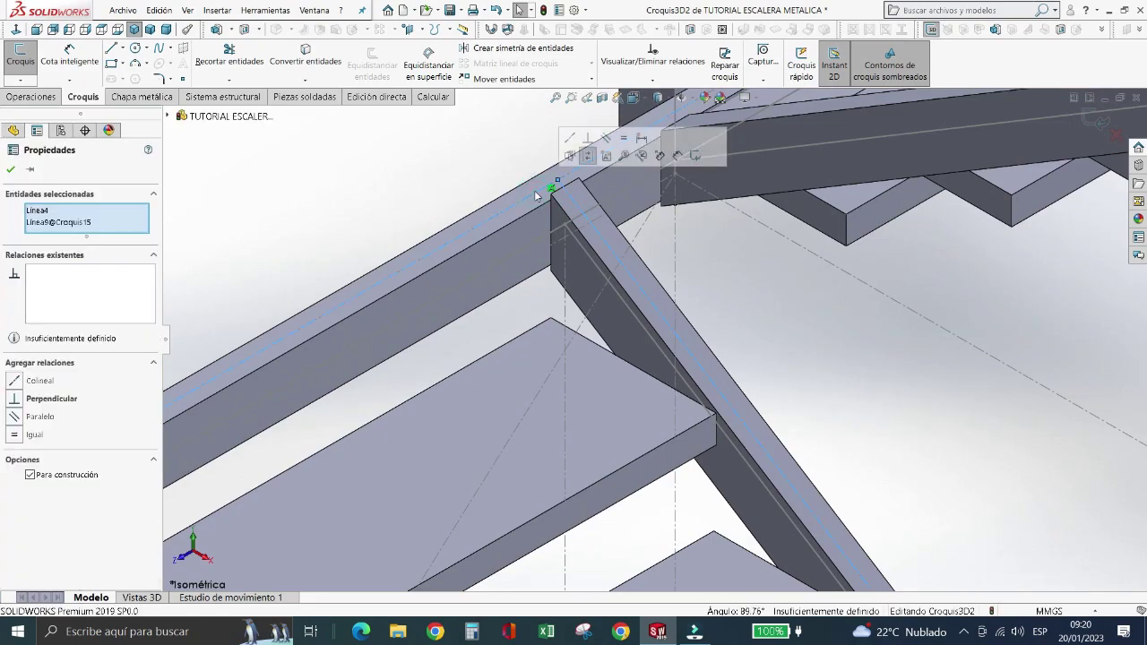
pyautogui.click(588, 140)
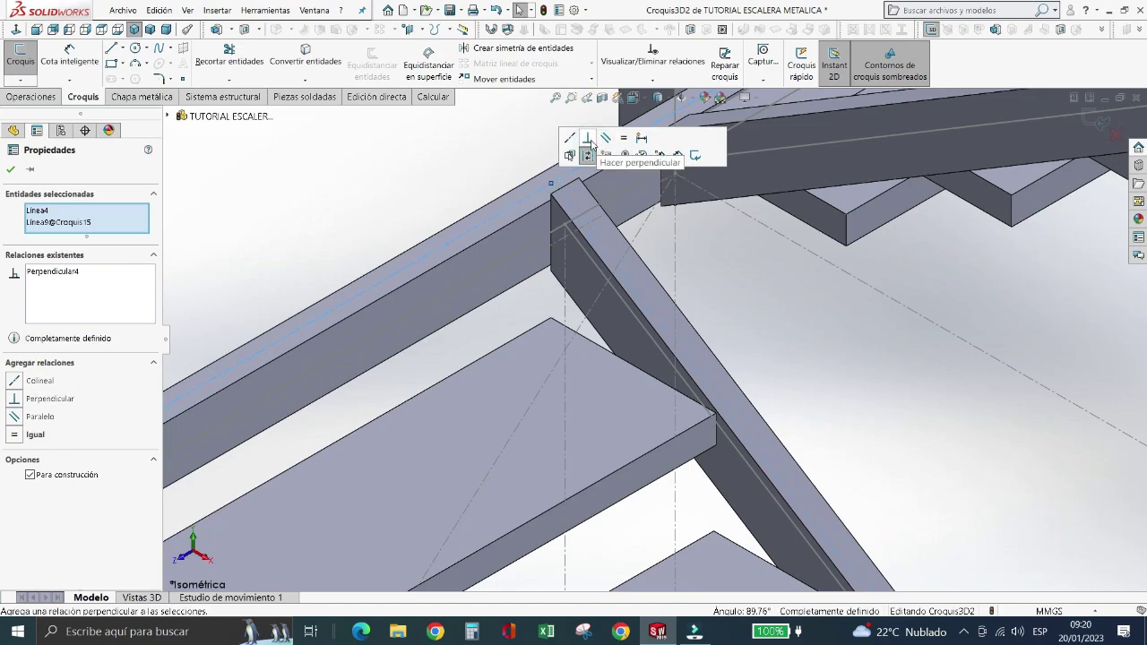
pyautogui.press('Escape')
# - Draw construction lines along the landing rail from its corner to the far rail corner
pyautogui.scroll(3, 507, 300)
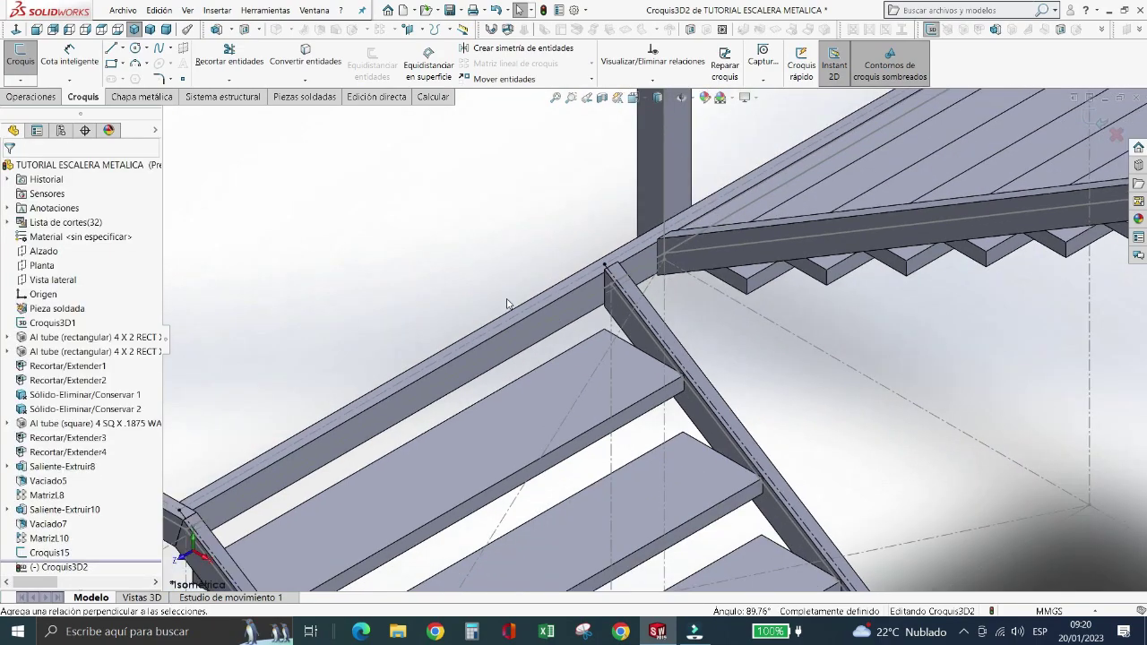
pyautogui.scroll(3, 507, 300)
pyautogui.scroll(2, 507, 300)
pyautogui.scroll(-5, 831, 260)
pyautogui.scroll(-5, 831, 259)
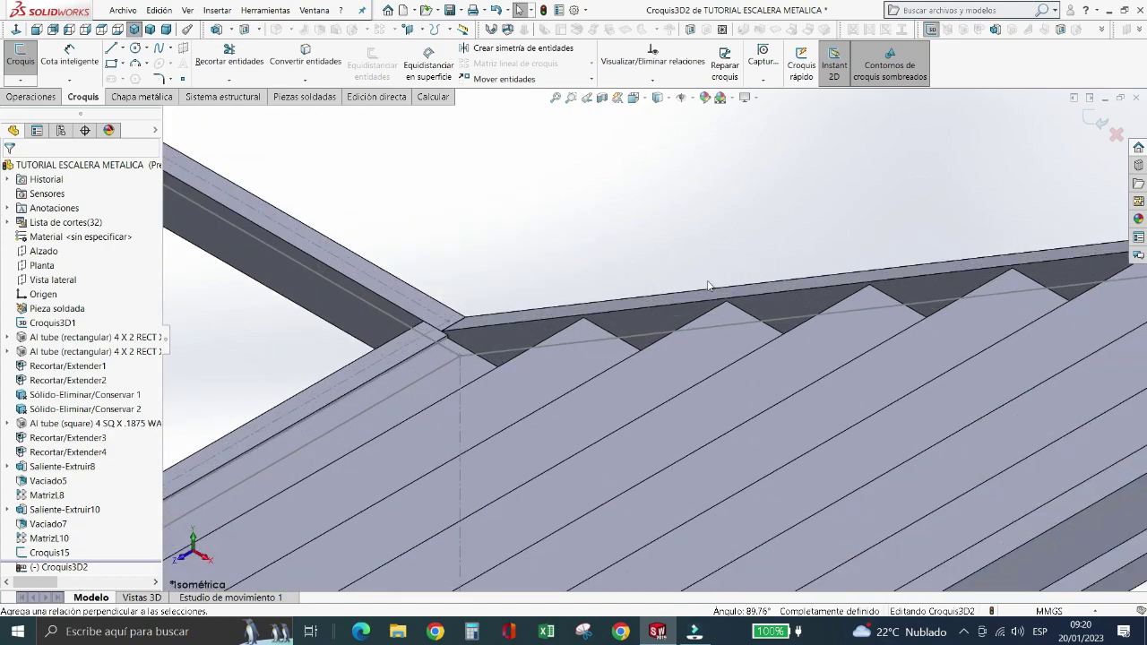
pyautogui.moveTo(591, 304); pyautogui.dragTo(593, 311, button='middle')
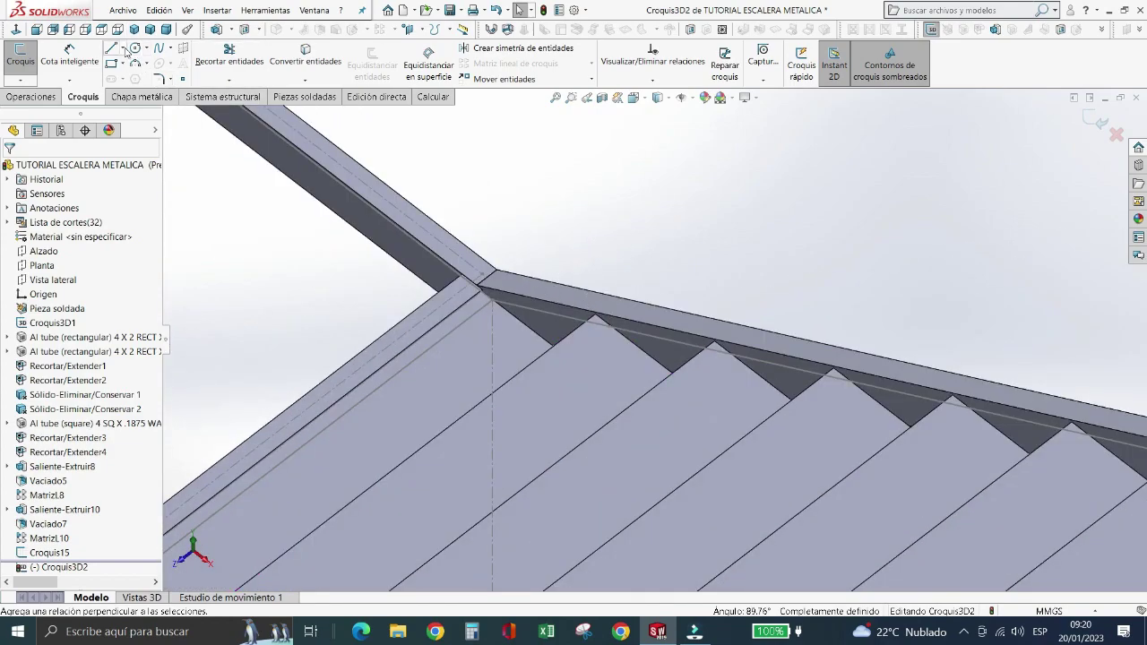
pyautogui.click(125, 51)
pyautogui.click(117, 78)
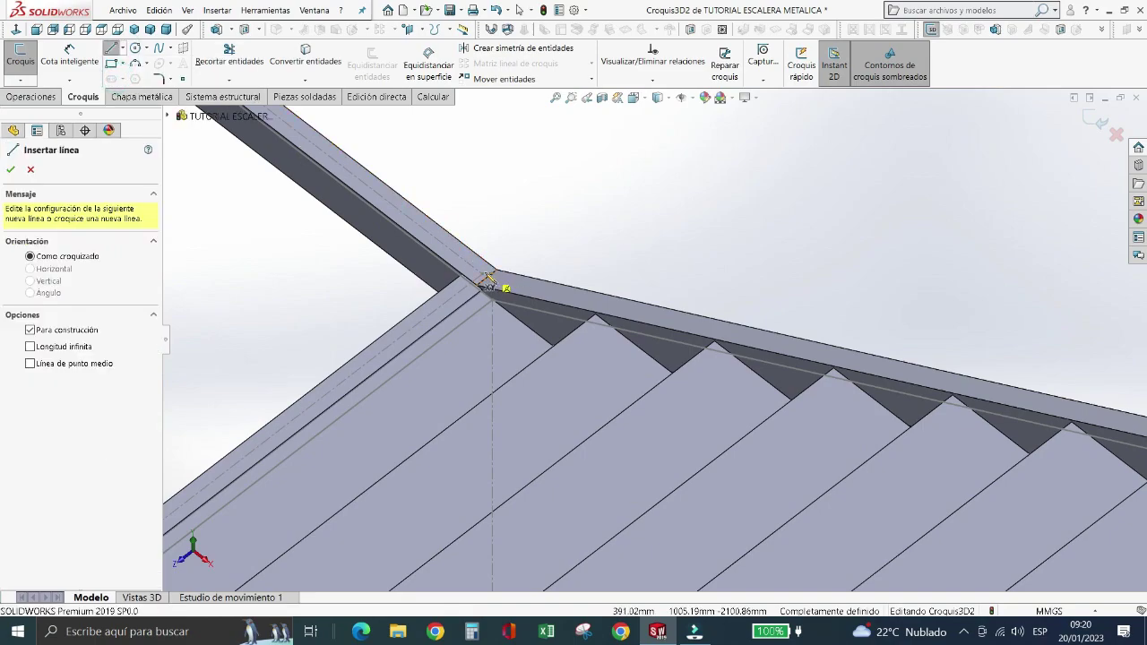
pyautogui.click(484, 280)
pyautogui.scroll(5, 594, 295)
pyautogui.moveTo(594, 295); pyautogui.dragTo(797, 373, button='middle')
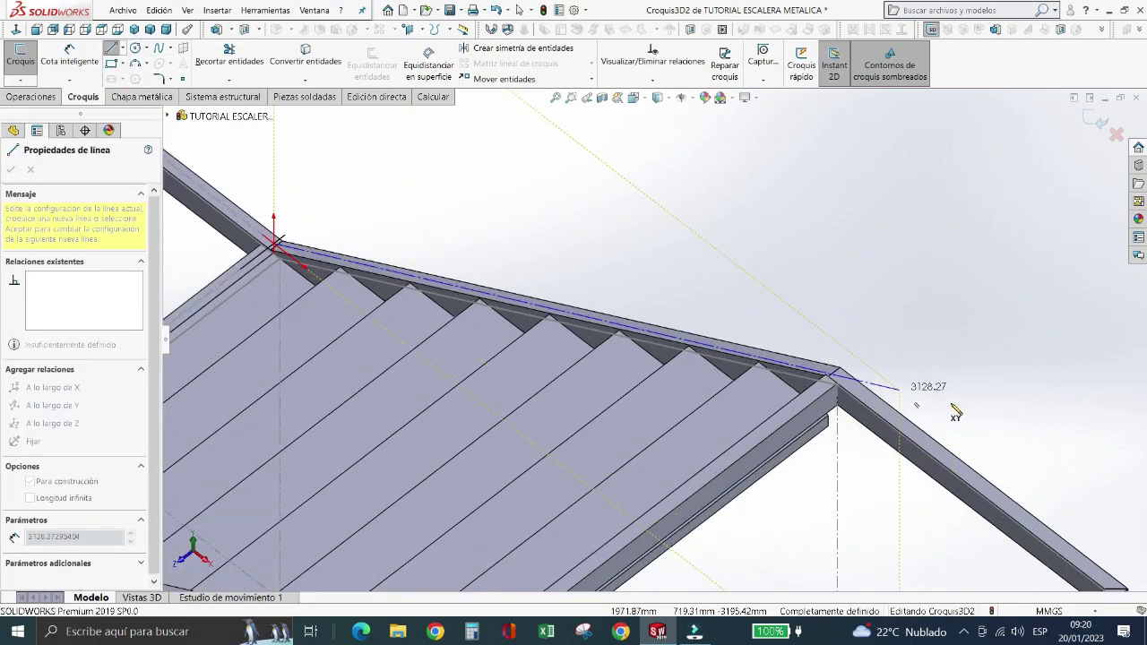
pyautogui.click(598, 301)
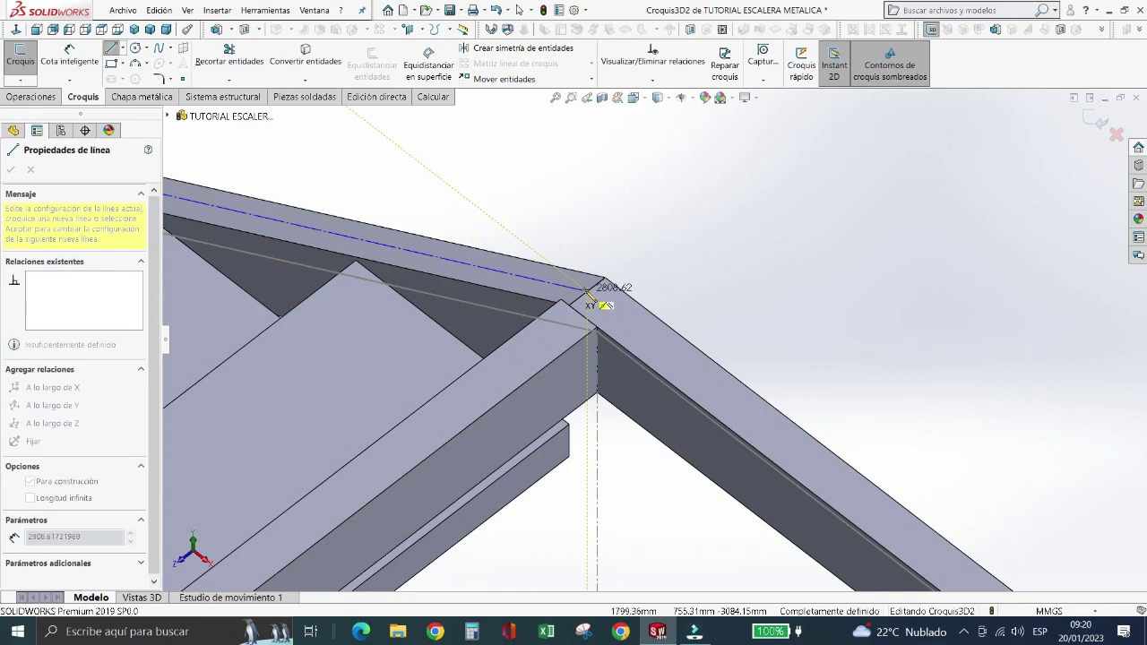
pyautogui.moveTo(604, 301); pyautogui.dragTo(636, 324, button='middle')
pyautogui.scroll(3, 631, 323)
pyautogui.scroll(3, 833, 473)
pyautogui.scroll(-6, 788, 452)
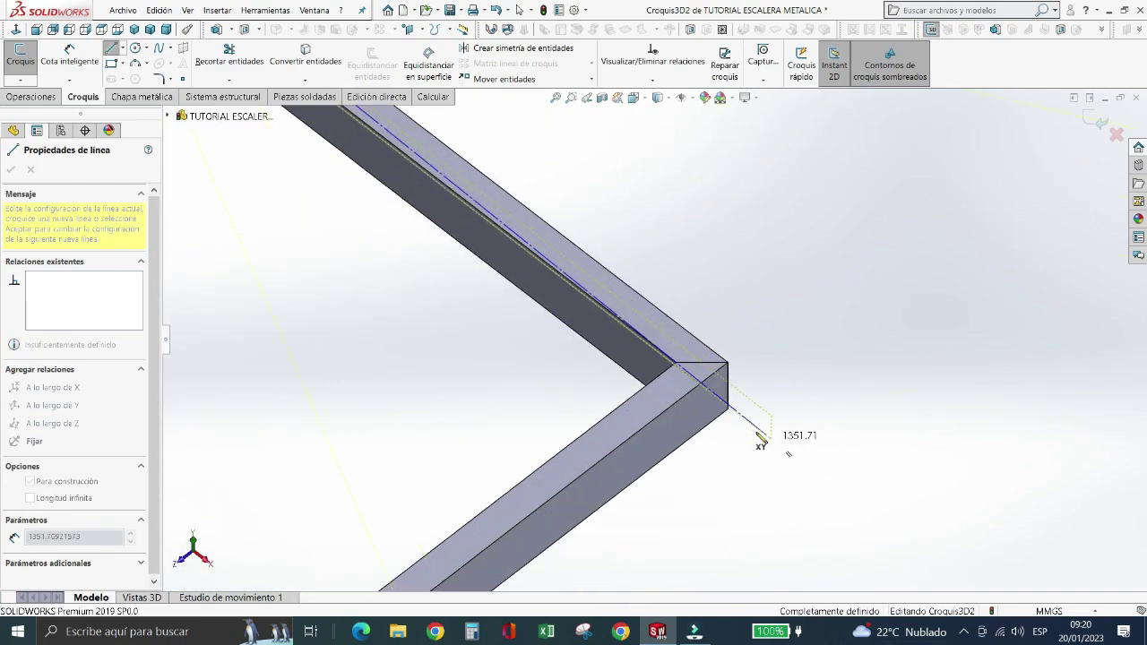
pyautogui.click(715, 366)
# - Continue the construction lines through the near rail corner and end at the beam corner
pyautogui.scroll(3, 715, 365)
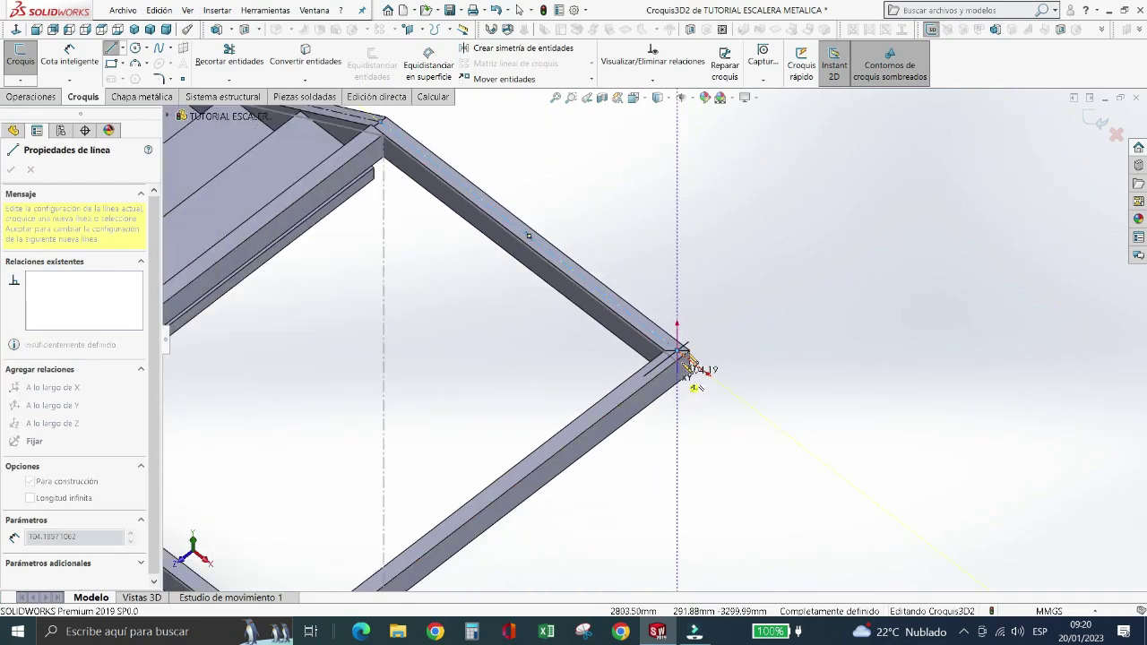
pyautogui.scroll(-3, 518, 486)
pyautogui.scroll(-2, 429, 547)
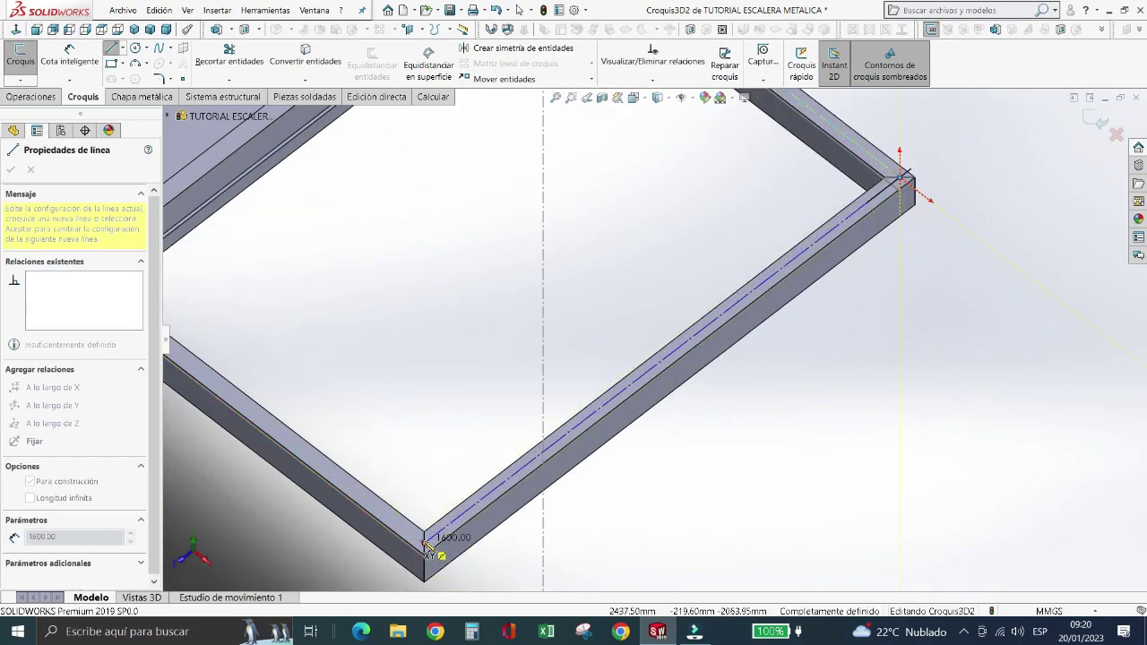
pyautogui.click(429, 546)
pyautogui.scroll(3, 556, 502)
pyautogui.scroll(-3, 394, 394)
pyautogui.scroll(-3, 453, 259)
pyautogui.scroll(-2, 448, 273)
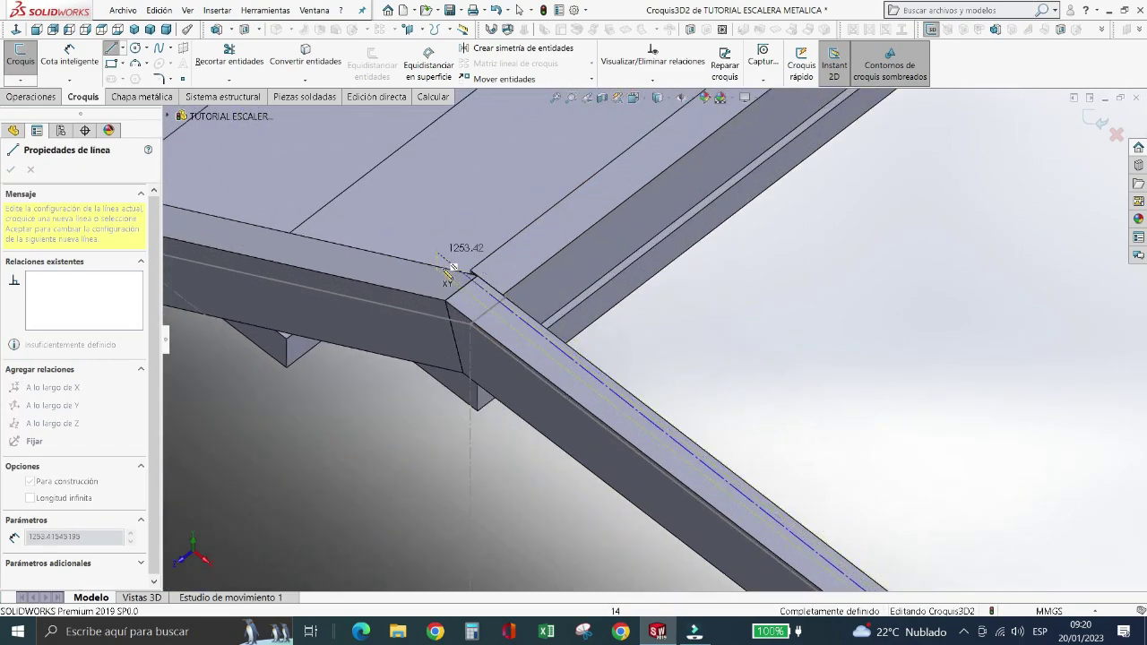
pyautogui.scroll(2, 457, 323)
pyautogui.click(475, 296)
pyautogui.scroll(-3, 545, 325)
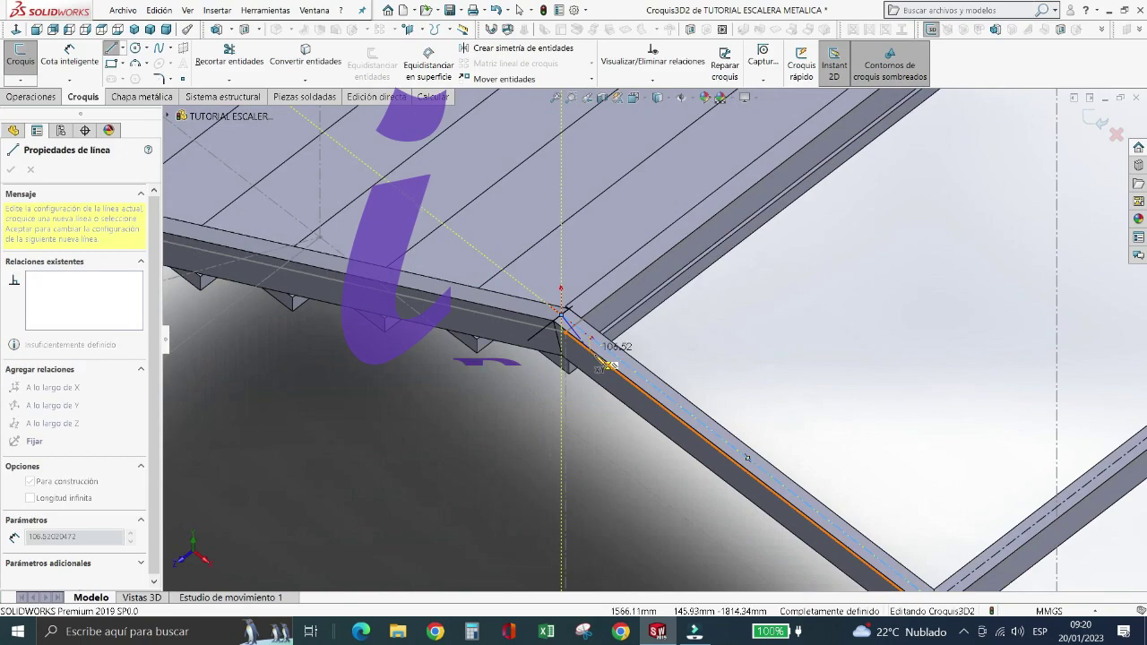
pyautogui.scroll(3, 607, 365)
pyautogui.scroll(-2, 761, 372)
pyautogui.scroll(-2, 538, 331)
pyautogui.scroll(-2, 433, 285)
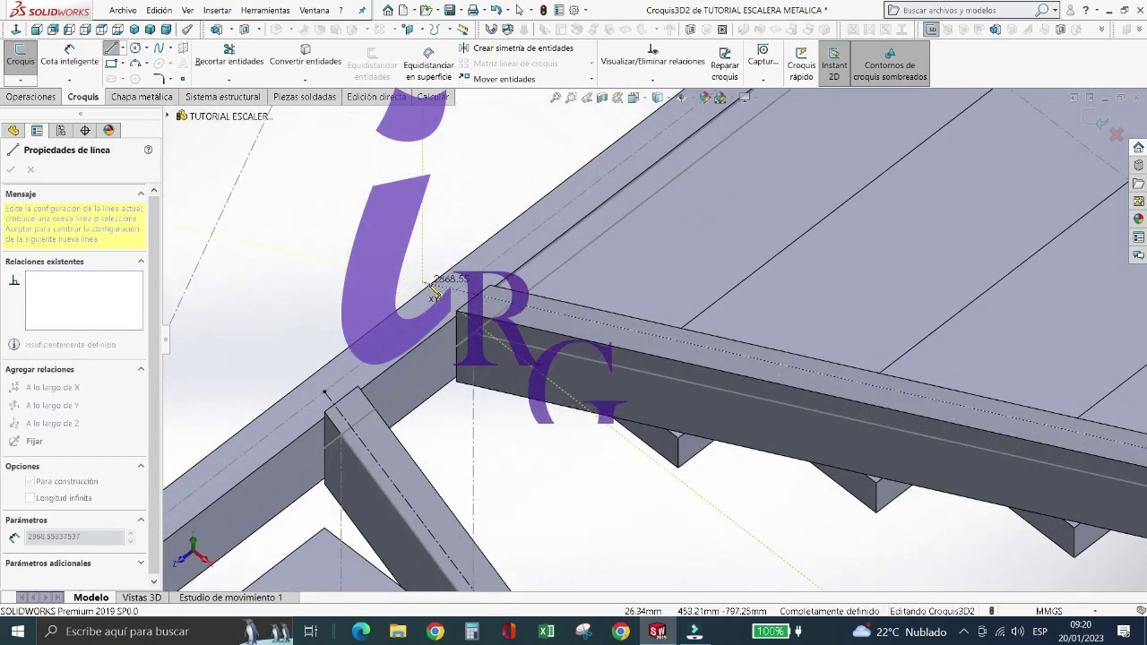
pyautogui.scroll(-1, 433, 285)
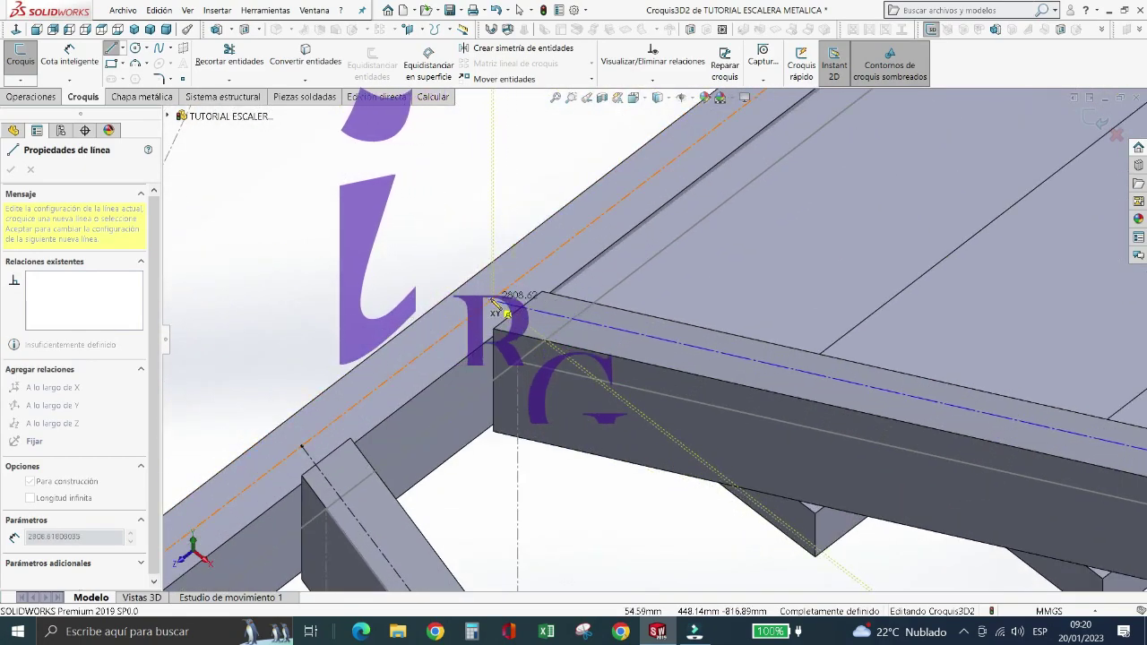
pyautogui.click(493, 306)
pyautogui.press('Escape')
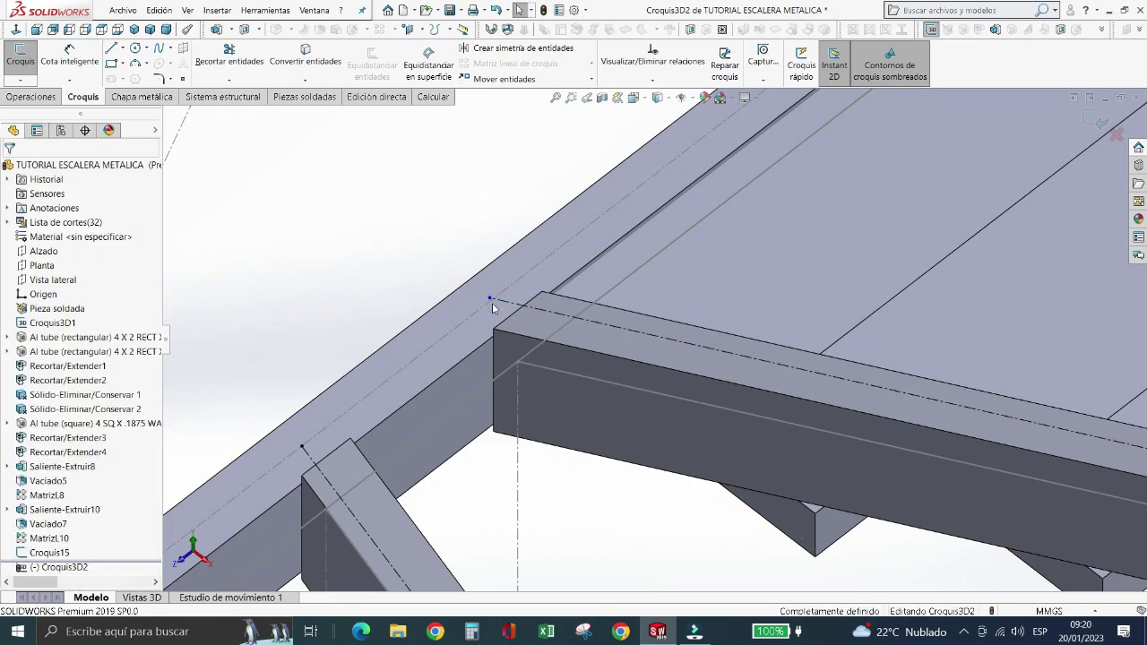
# - Select the 3400 mm sketch line and a second line to check their relations
pyautogui.click(481, 310)
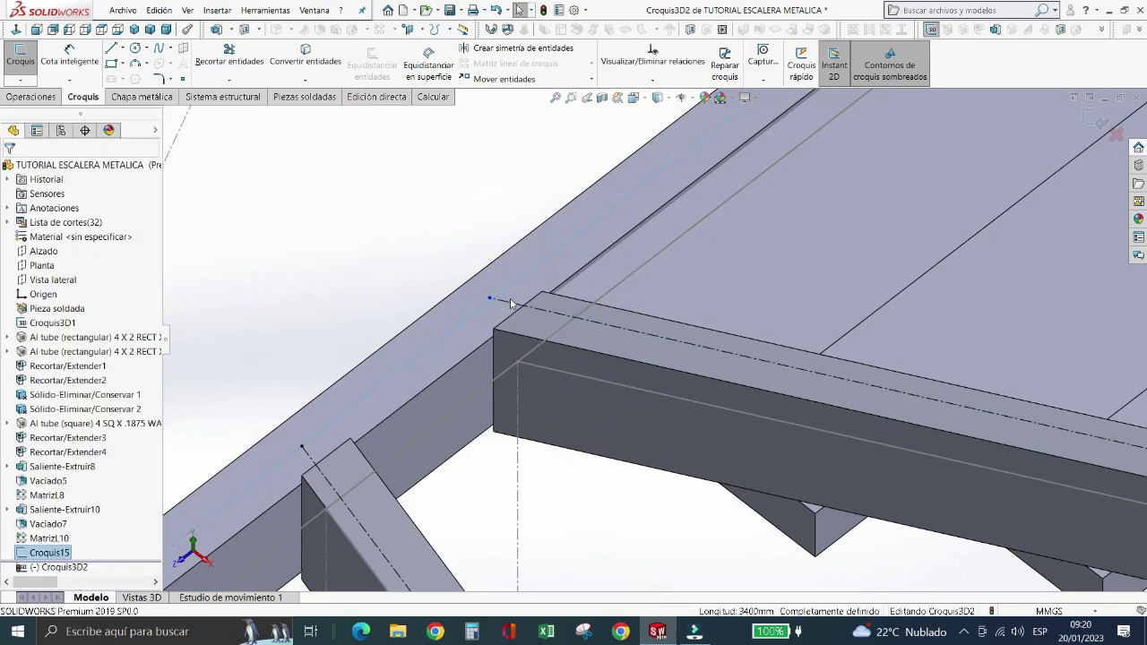
pyautogui.keyDown('ctrl'); pyautogui.click(511, 308); pyautogui.keyUp('ctrl')
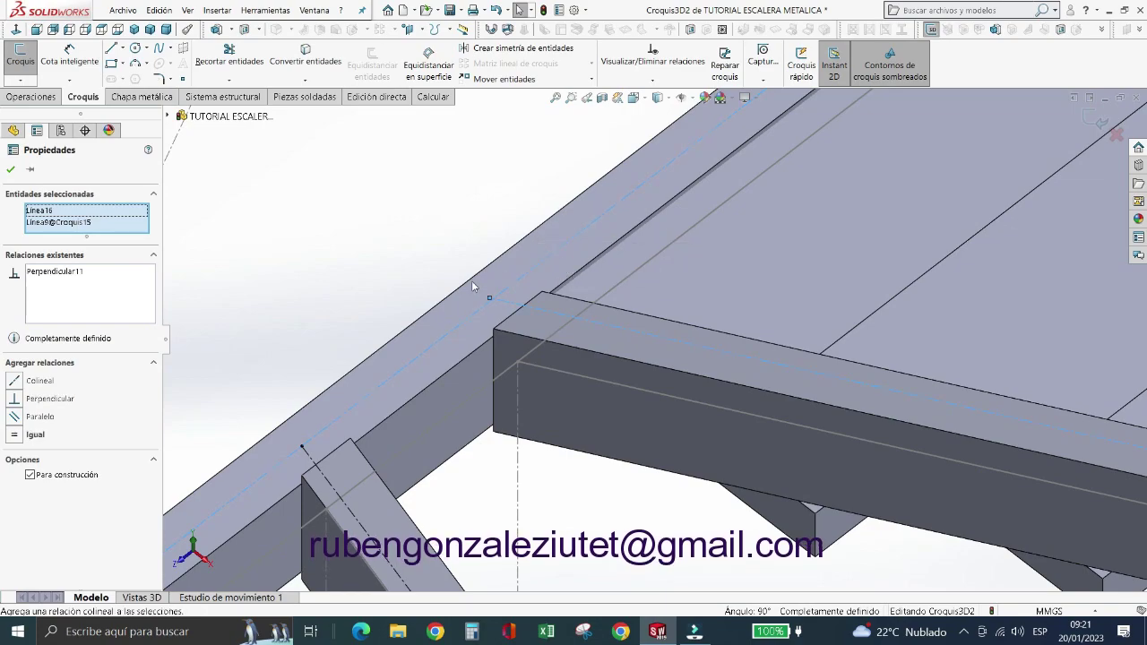
pyautogui.press('Escape')
pyautogui.scroll(3, 465, 287)
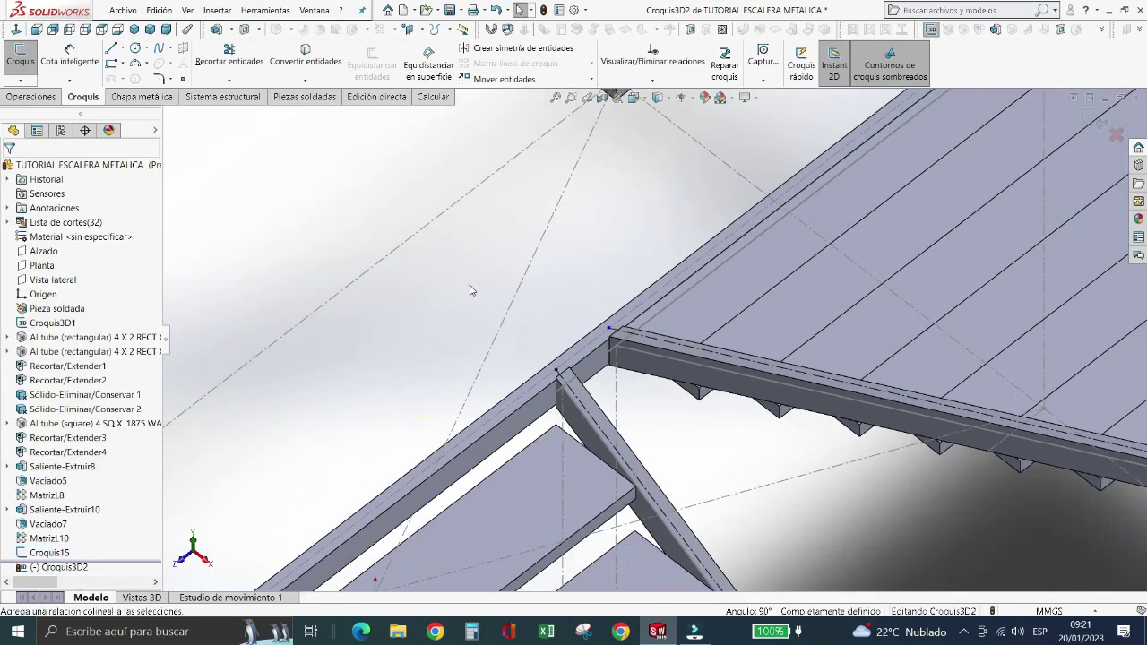
pyautogui.scroll(3, 469, 289)
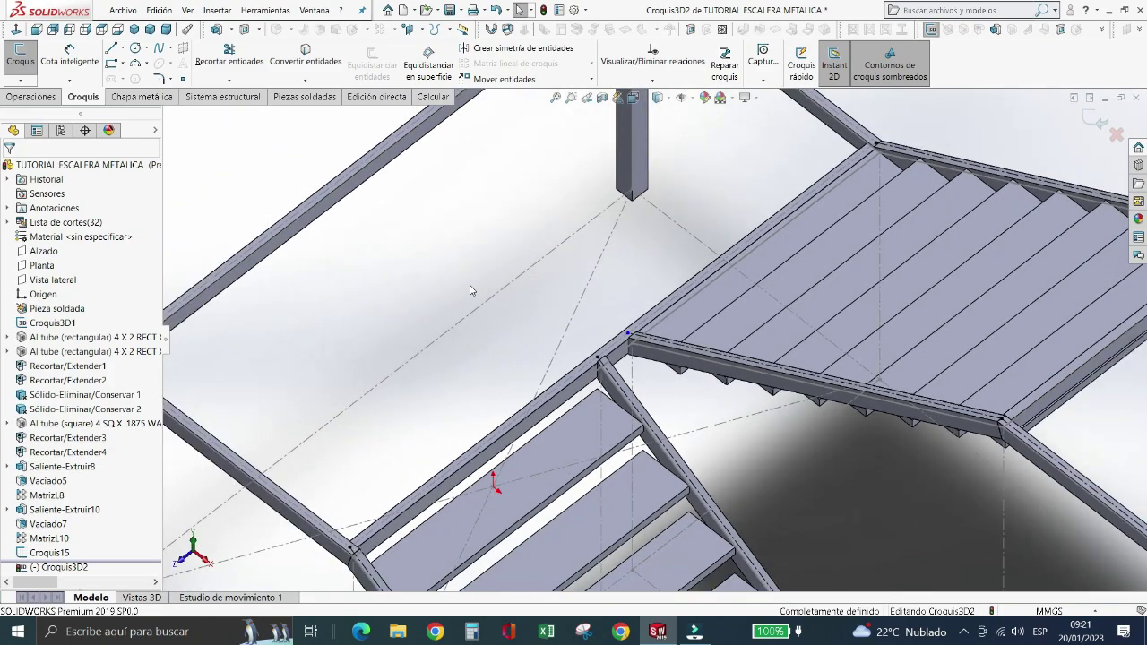
pyautogui.scroll(3, 470, 290)
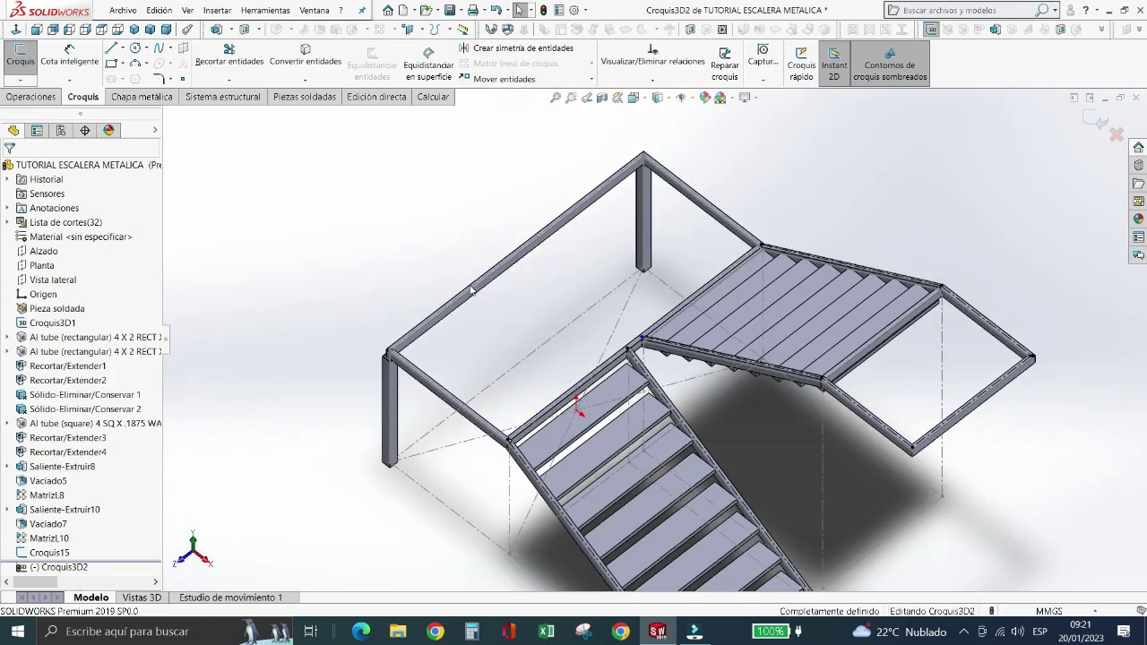
# - Save the part with the sketch closed and fit the whole staircase in view
pyautogui.click(451, 11)
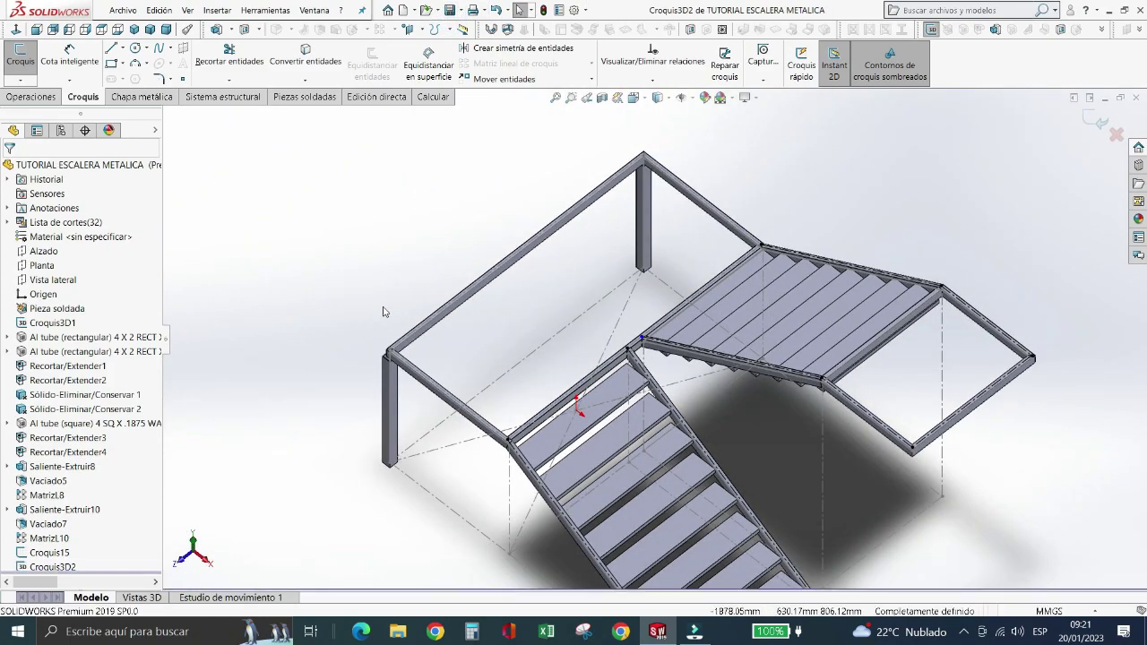
pyautogui.press('z')
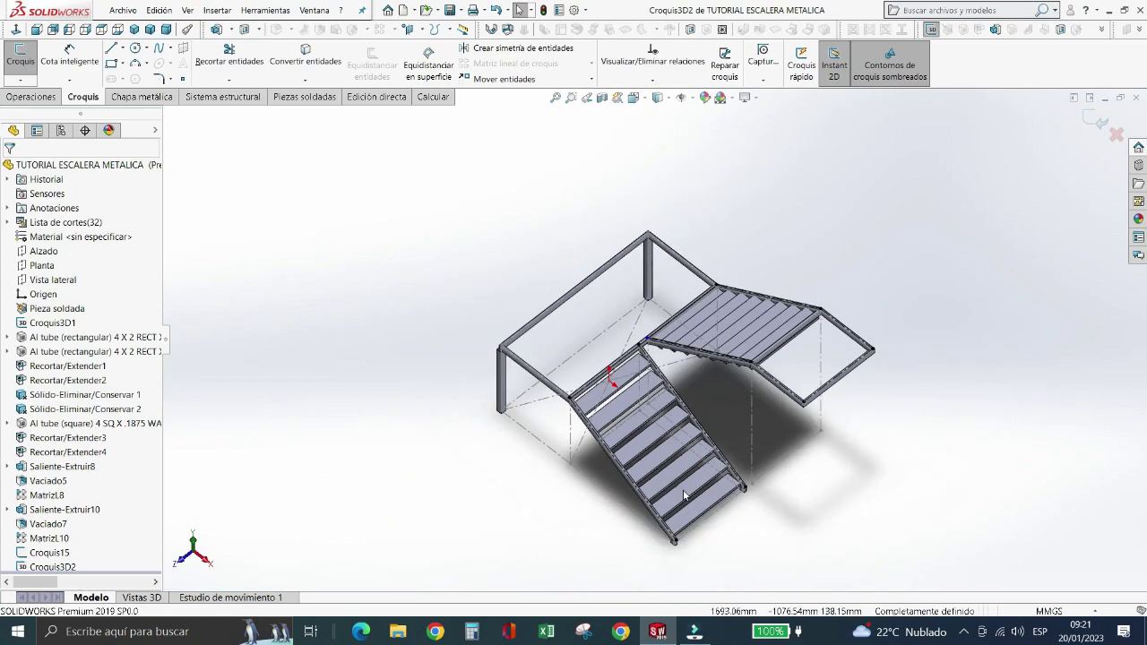
pyautogui.moveTo(676, 495); pyautogui.dragTo(631, 430, button='middle')
pyautogui.scroll(-2, 631, 430)
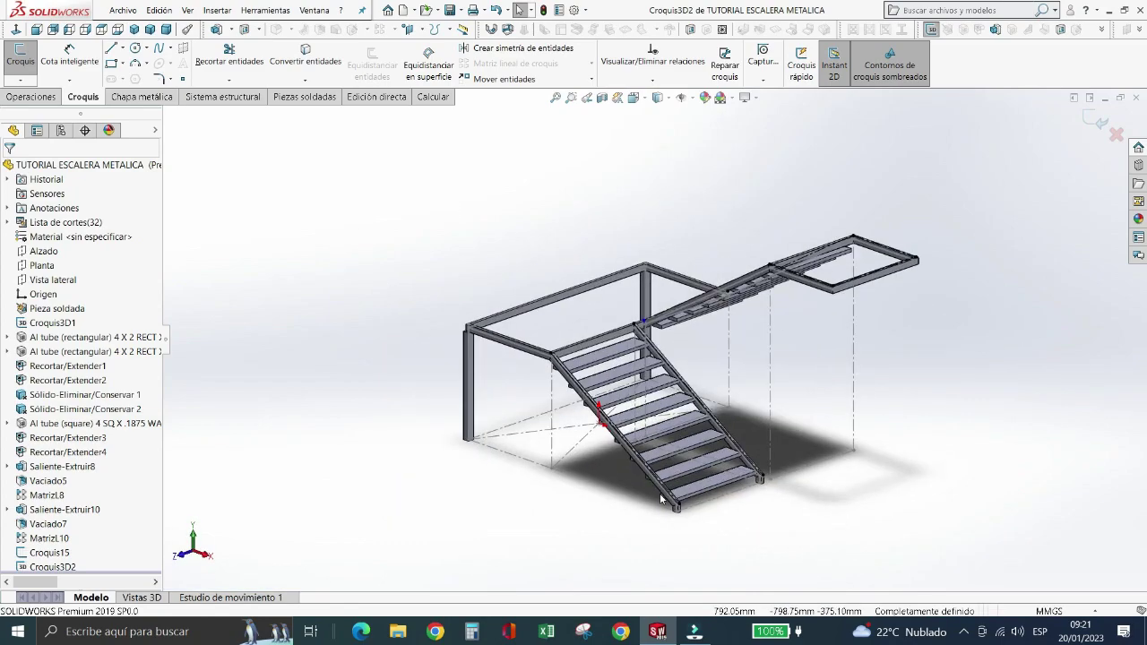
pyautogui.scroll(-3, 629, 425)
pyautogui.scroll(-3, 627, 423)
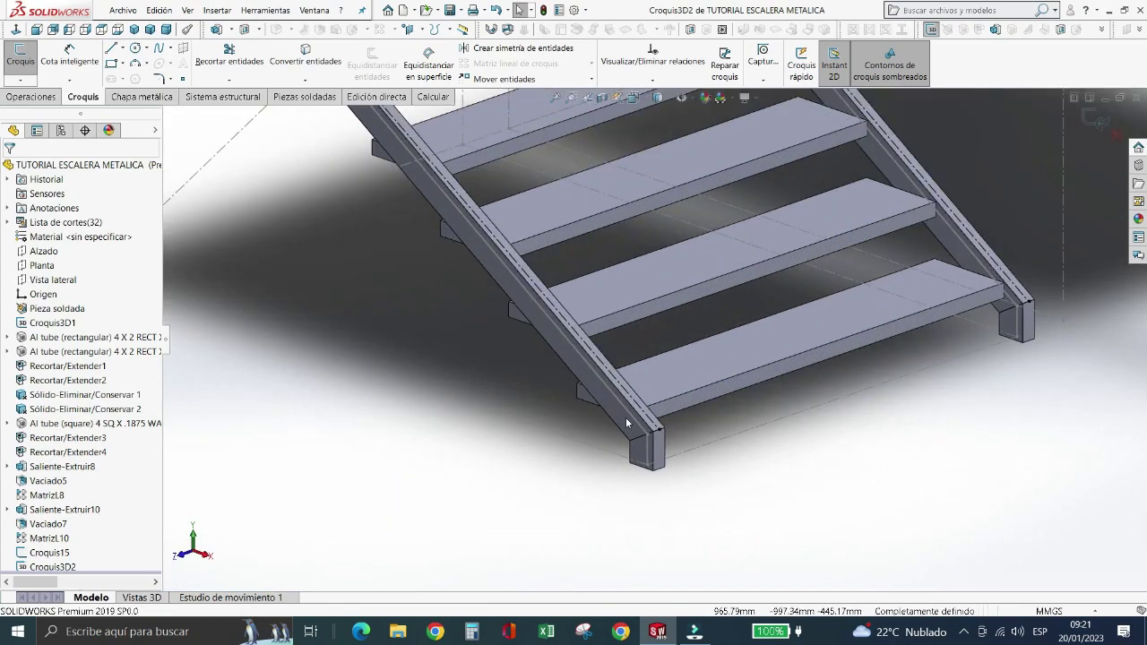
# - Reopen Croquis3D2 and draw a vertical line straight up from the stringer's top corner
pyautogui.click(18, 74)
pyautogui.click(111, 47)
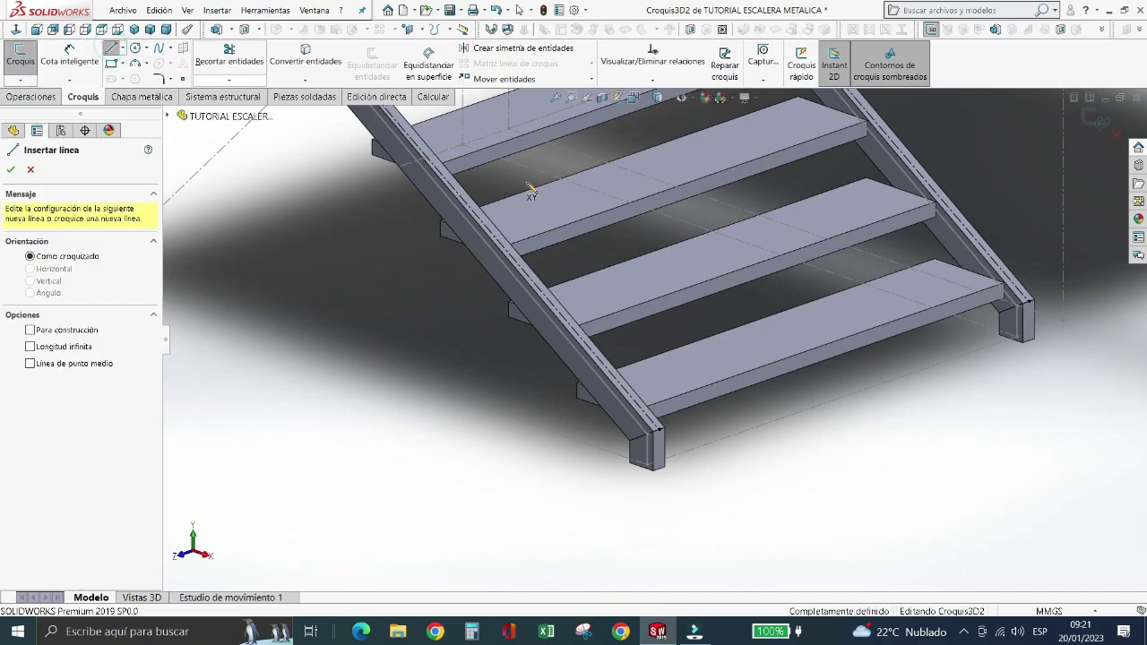
pyautogui.scroll(-3, 683, 429)
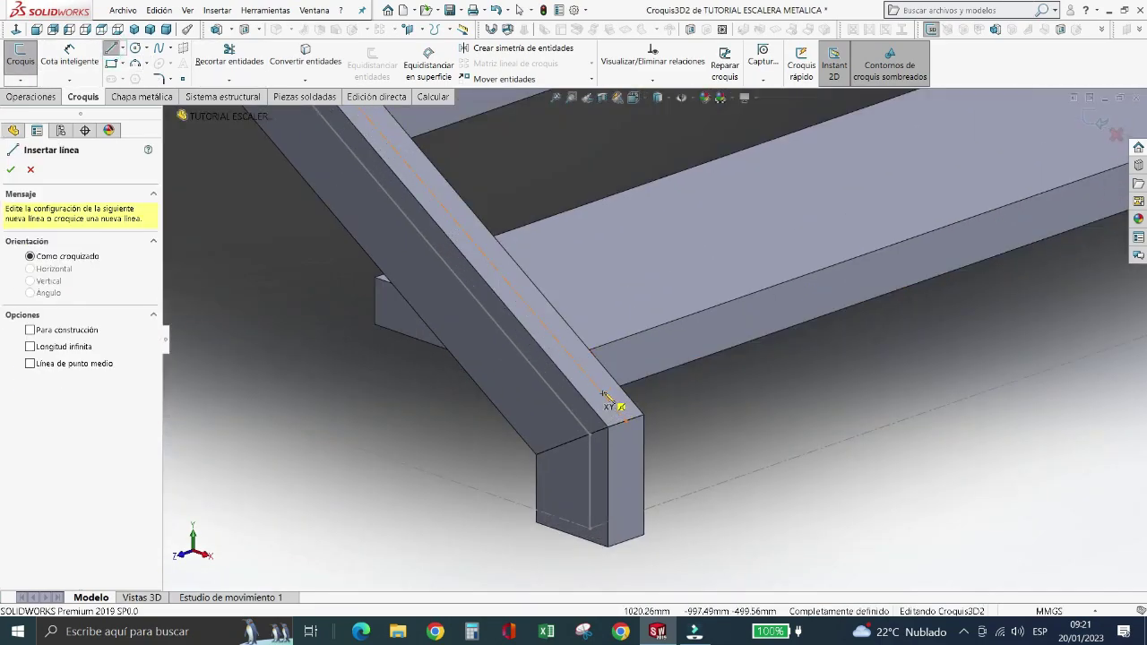
pyautogui.click(603, 392)
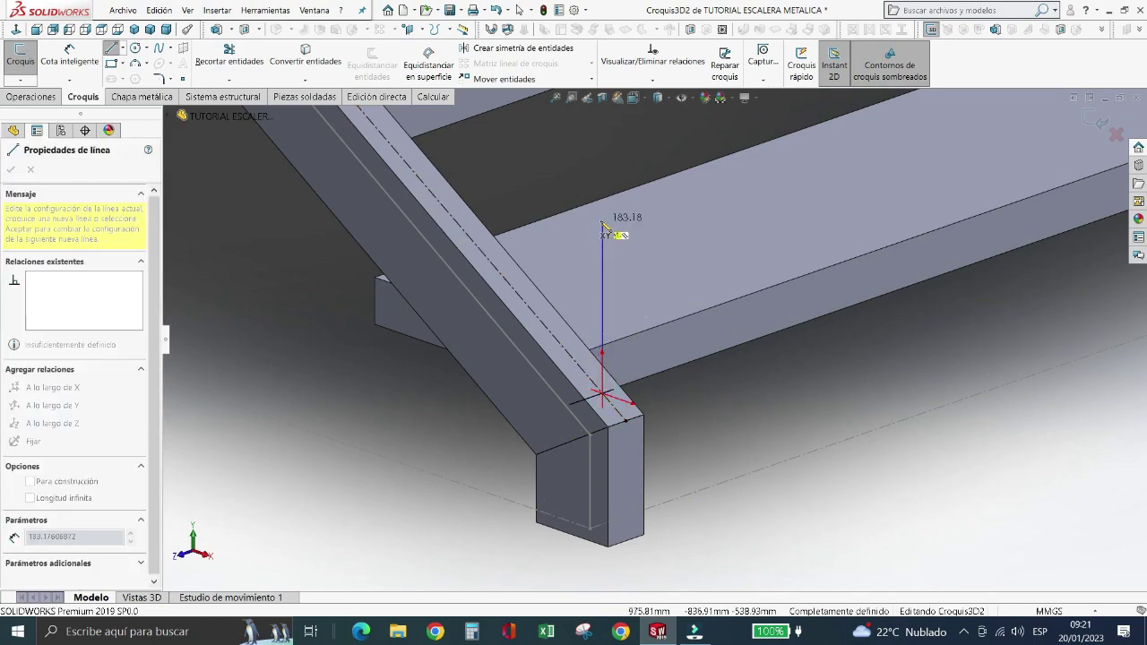
pyautogui.click(602, 133)
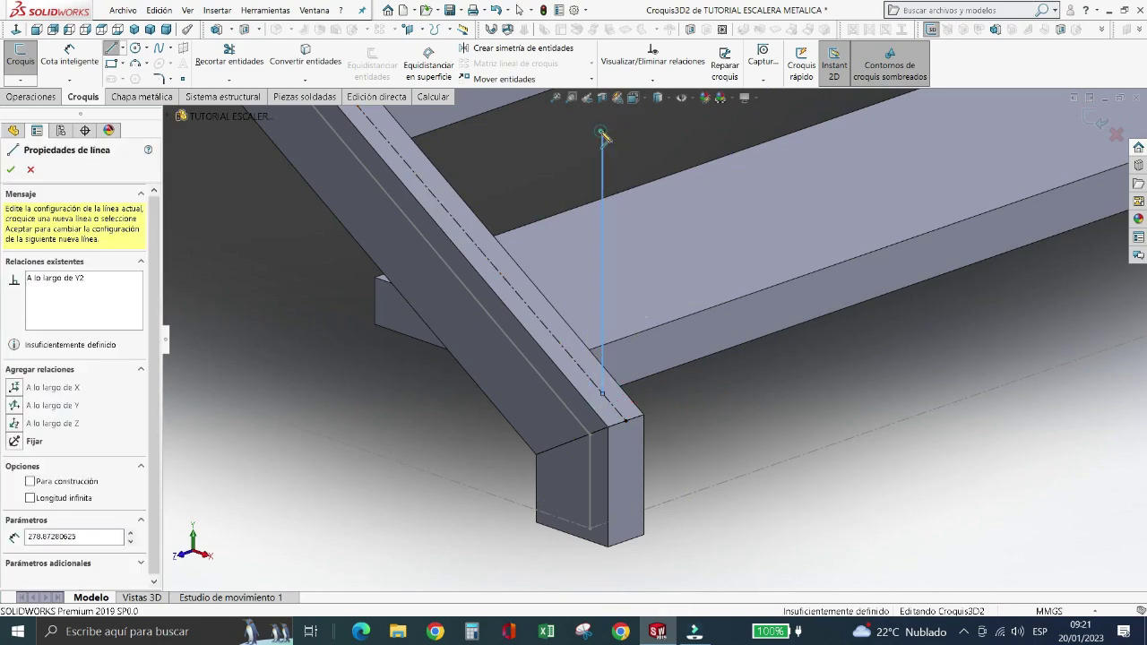
pyautogui.press('Escape')
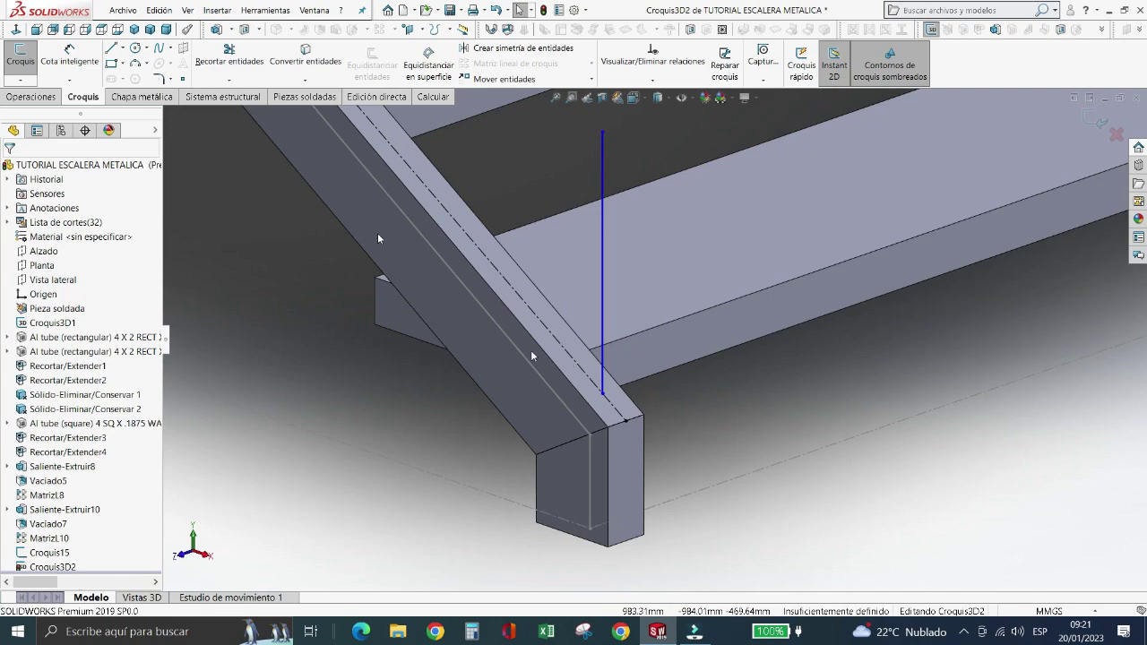
# - Try a Smart Dimension on the vertical line's length, then cancel it
pyautogui.click(70, 51)
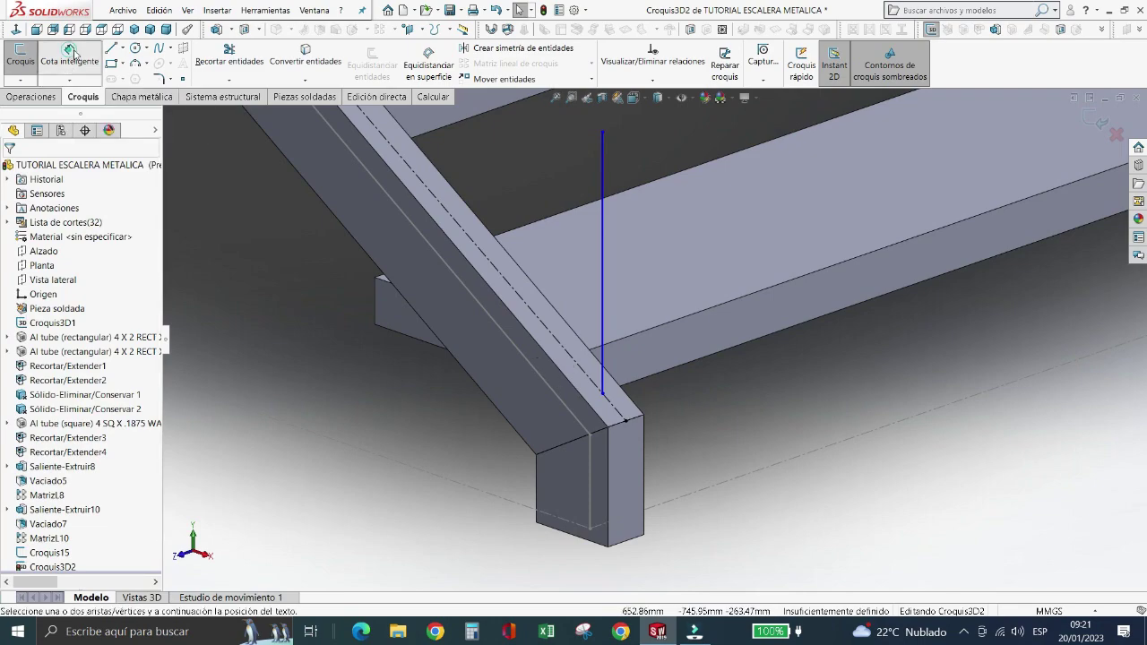
pyautogui.scroll(-2, 603, 416)
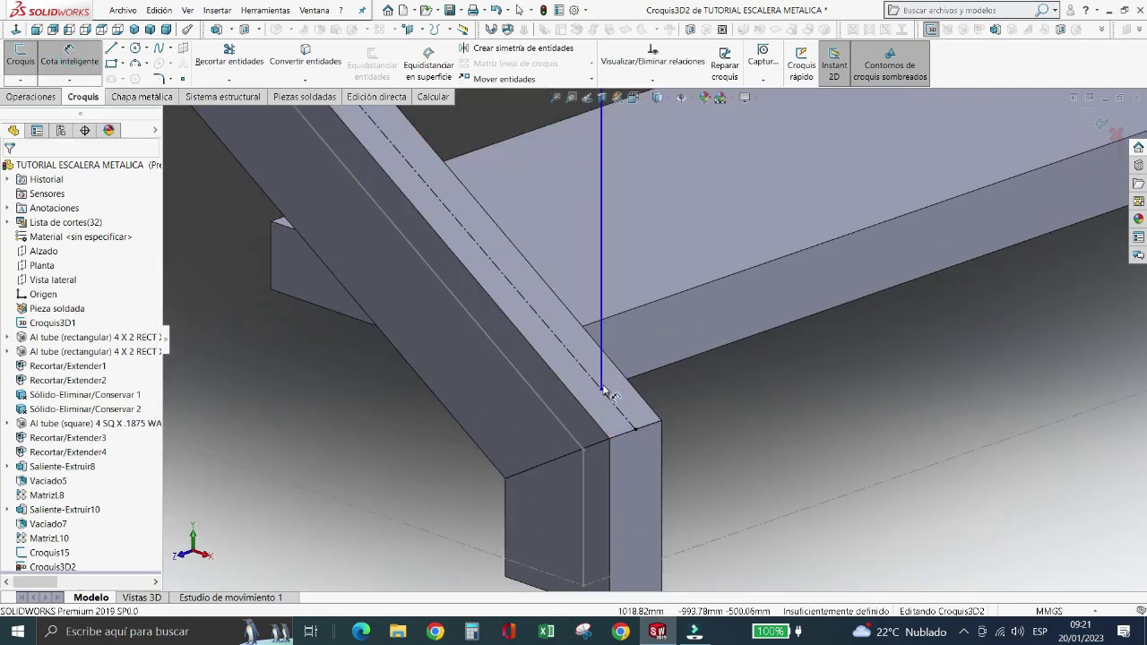
pyautogui.click(602, 383)
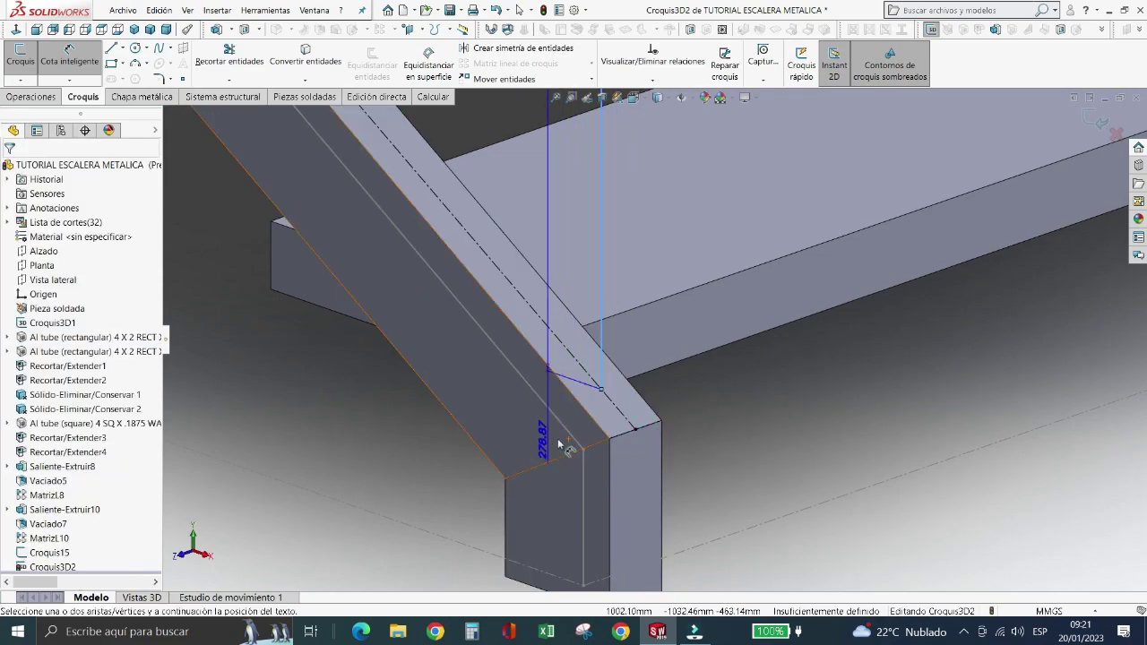
pyautogui.press('Escape')
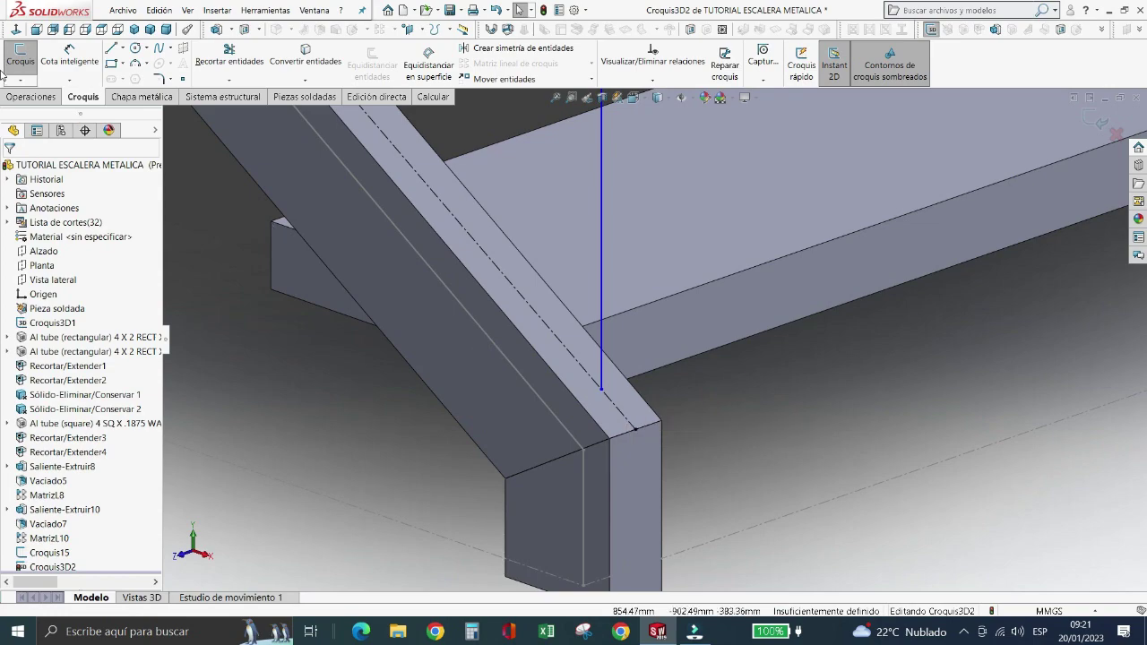
# - Attempt dimensions between the vertical line and the beam edge, then cancel
pyautogui.click(65, 51)
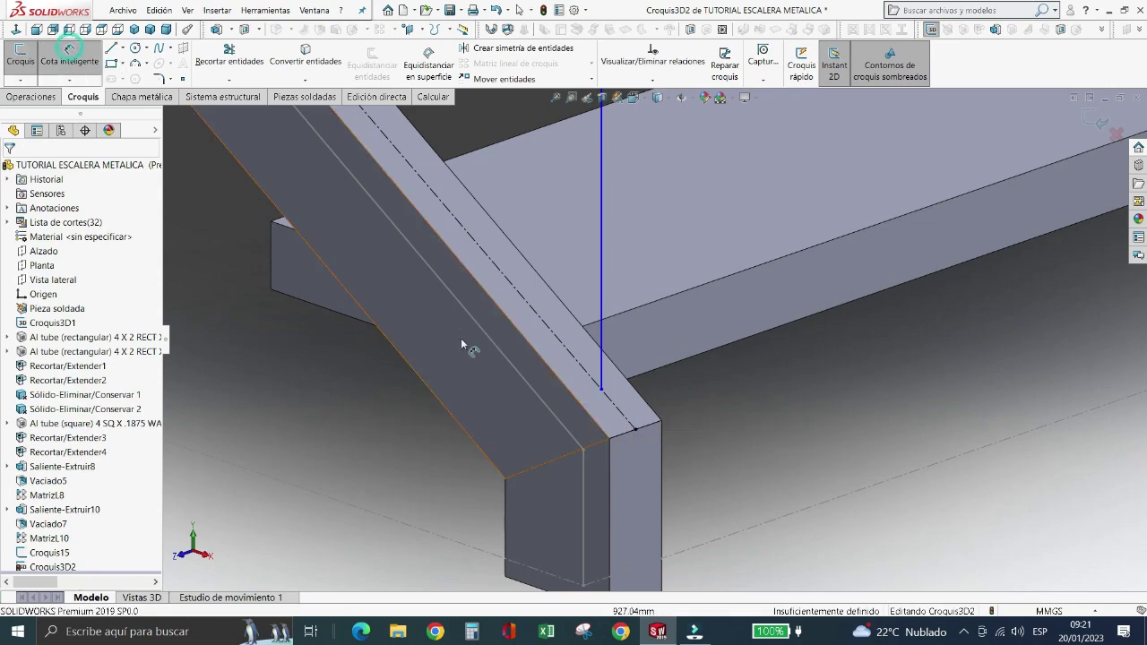
pyautogui.click(627, 436)
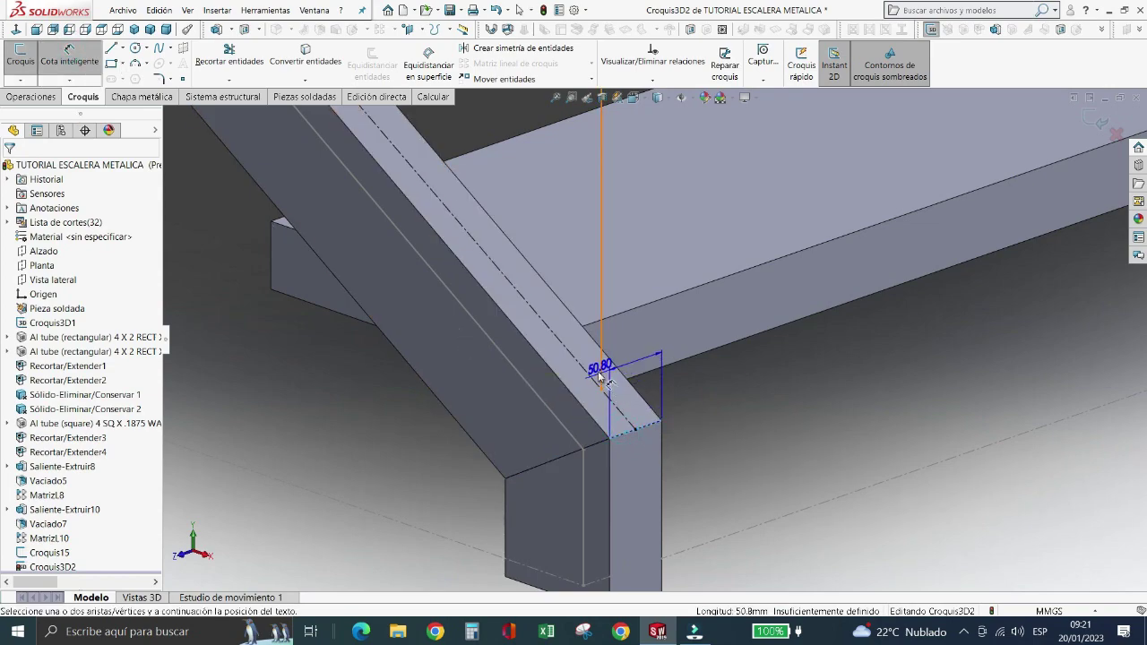
pyautogui.click(601, 372)
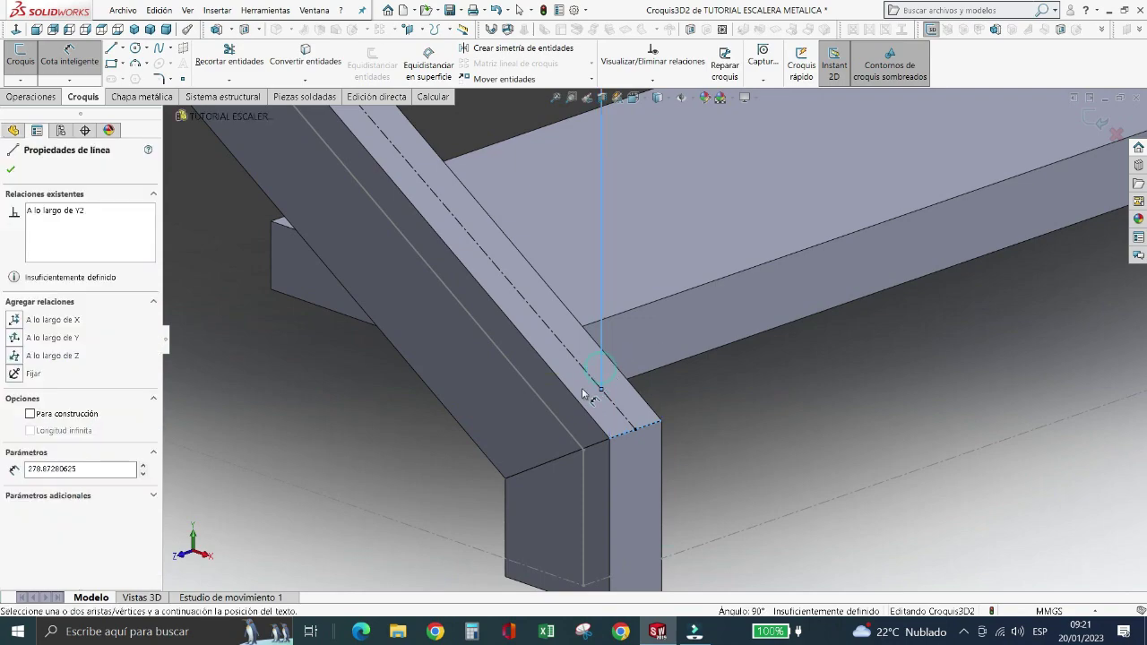
pyautogui.scroll(-2, 606, 385)
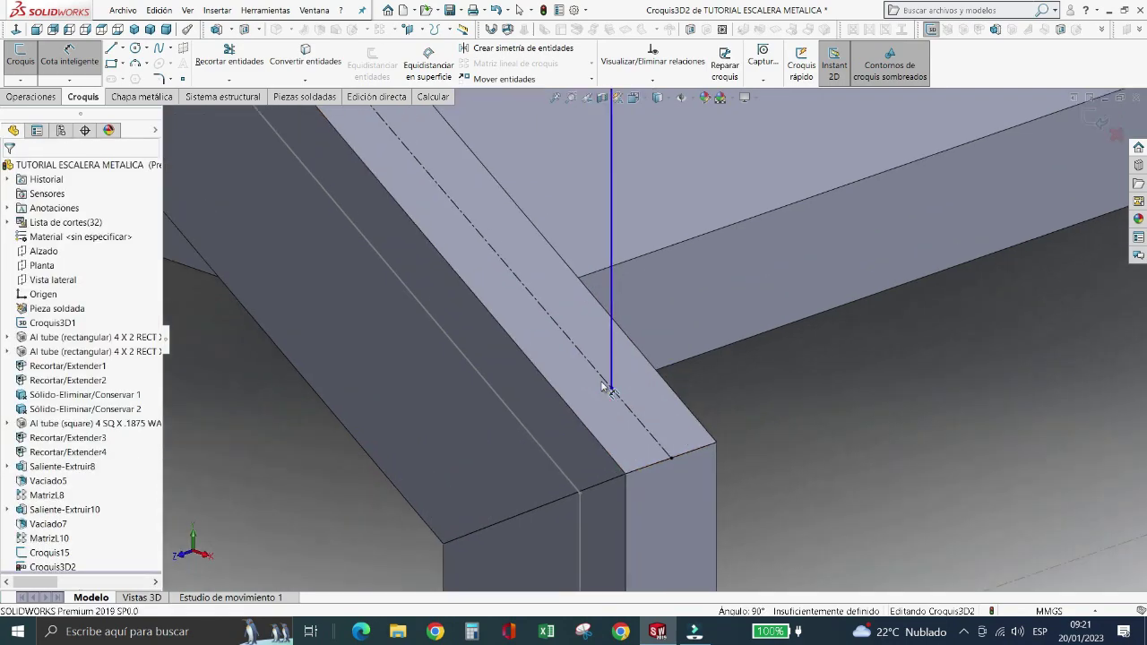
pyautogui.click(69, 51)
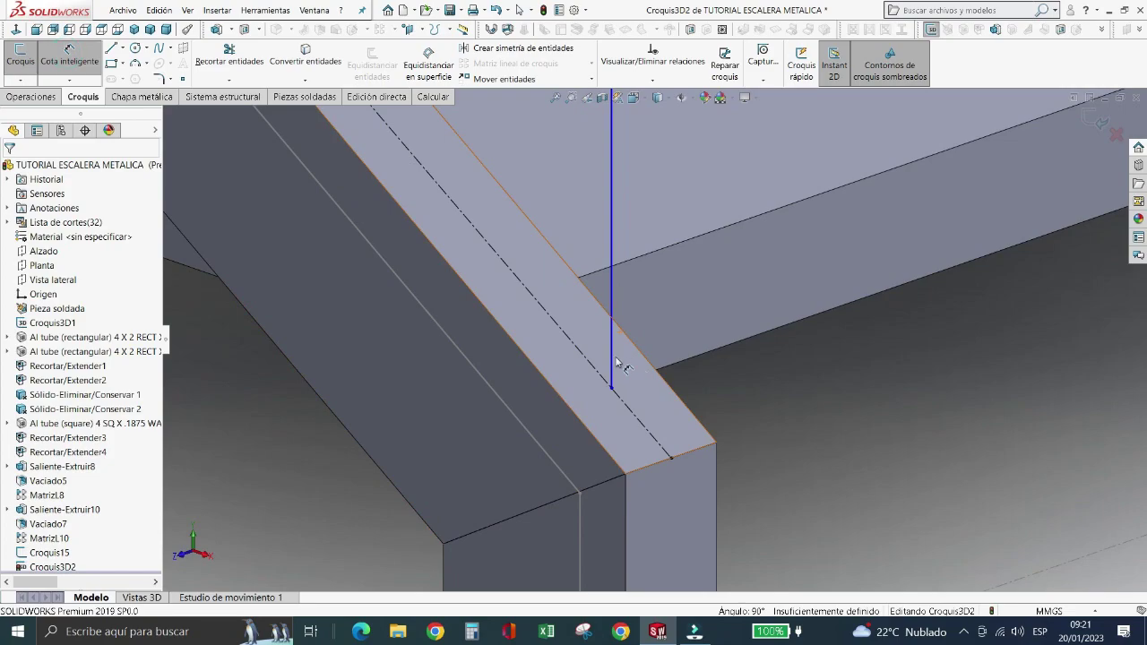
pyautogui.click(612, 361)
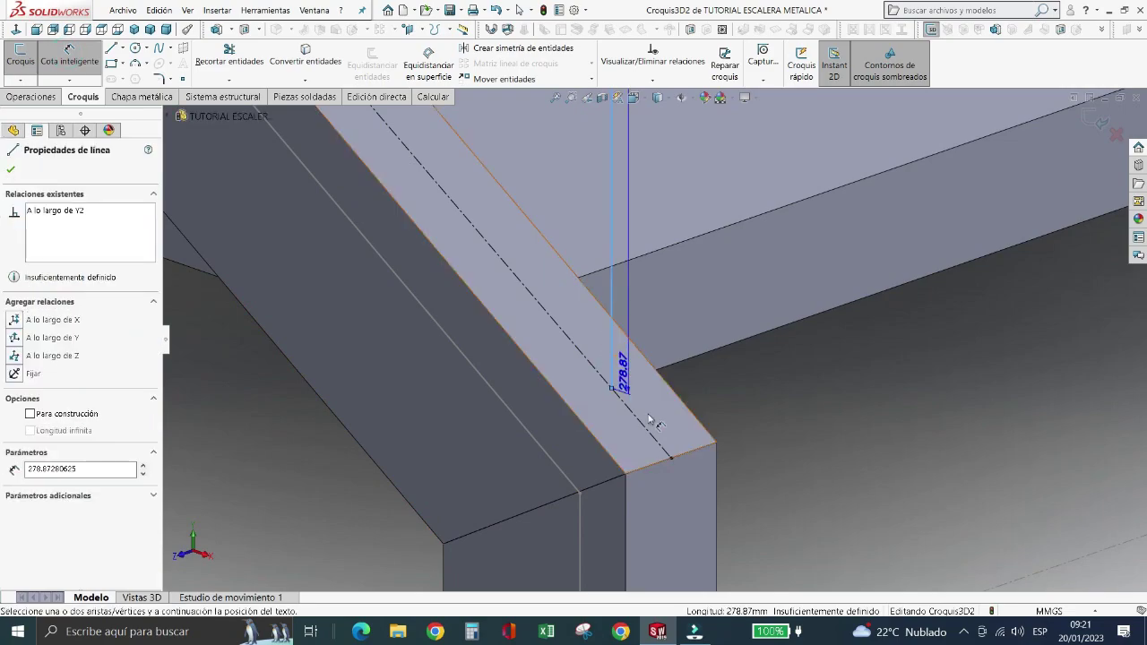
pyautogui.click(667, 459)
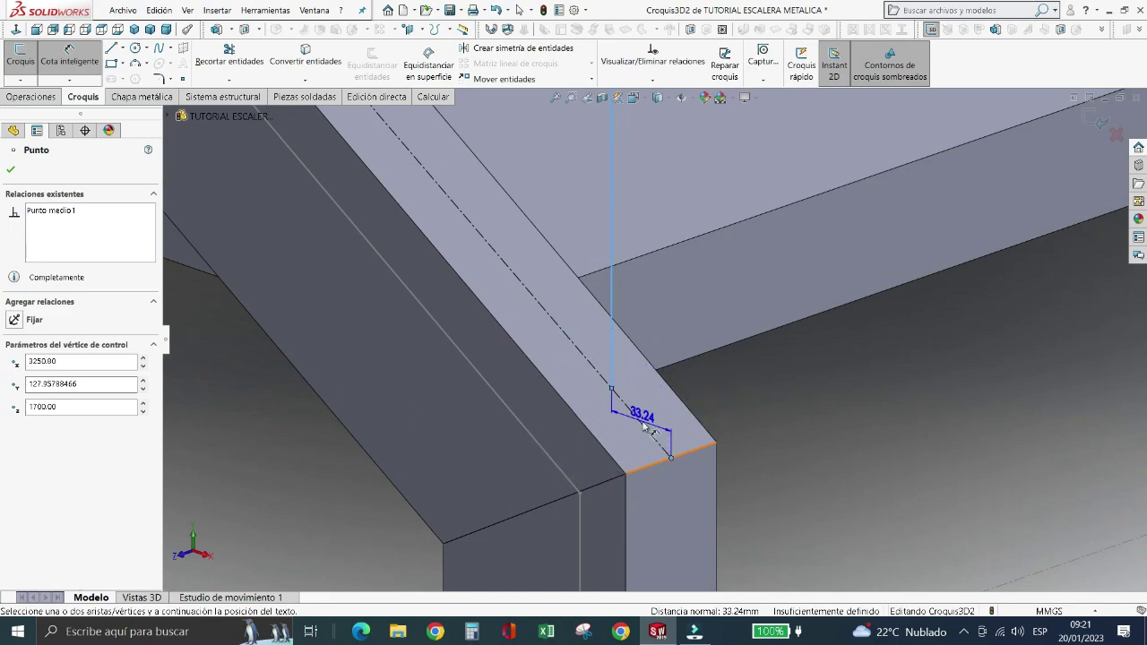
pyautogui.moveTo(644, 427); pyautogui.dragTo(652, 432, button='middle')
pyautogui.press('Escape')
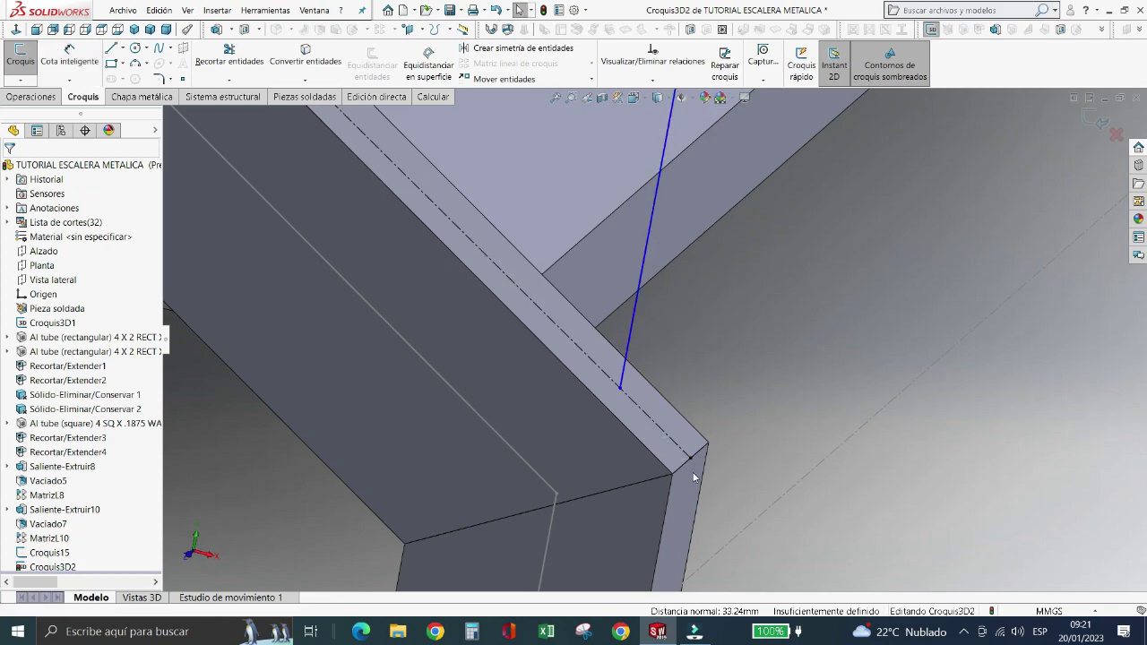
# - Dimension the line's bottom end to the beam edge midpoint and set it to 50 mm
pyautogui.click(66, 54)
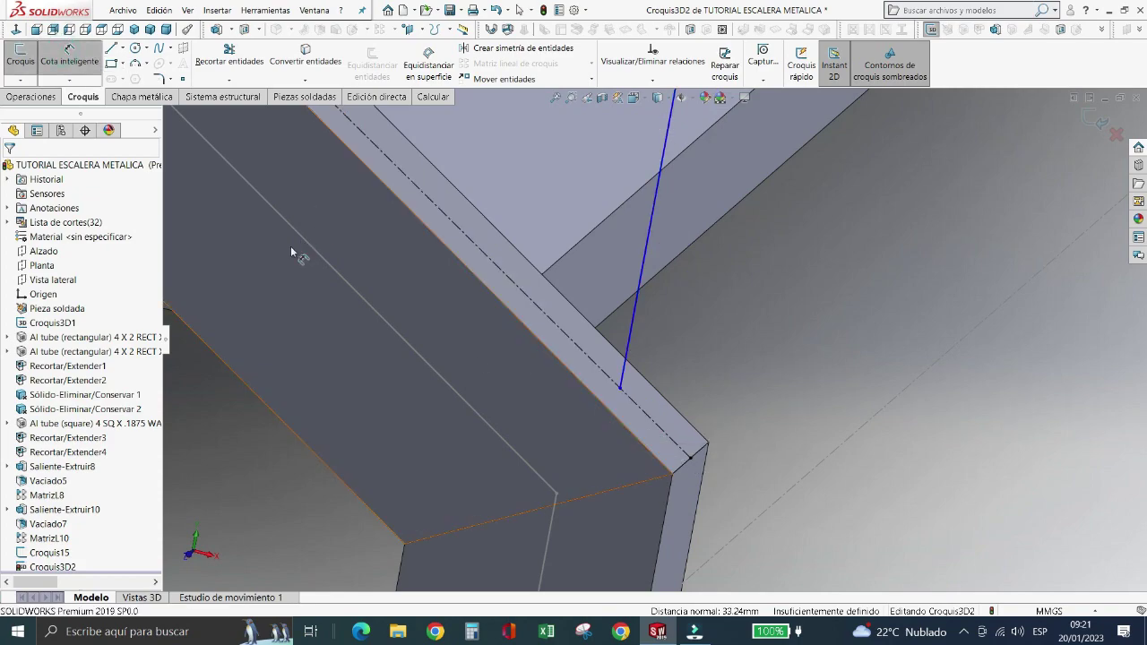
pyautogui.click(619, 389)
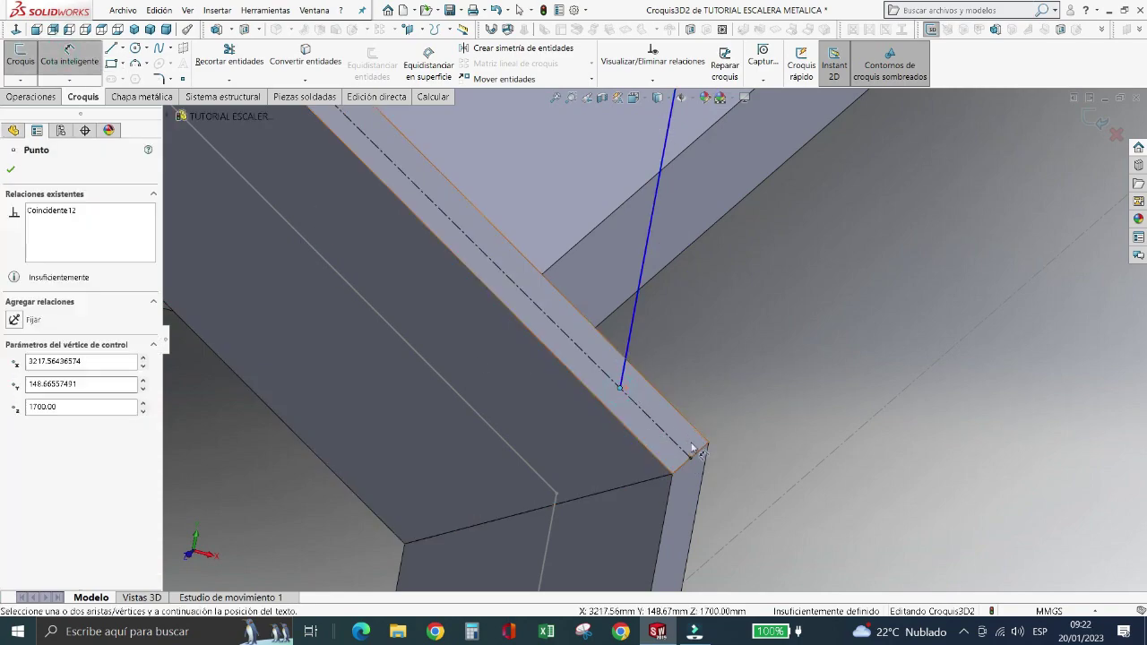
pyautogui.click(690, 460)
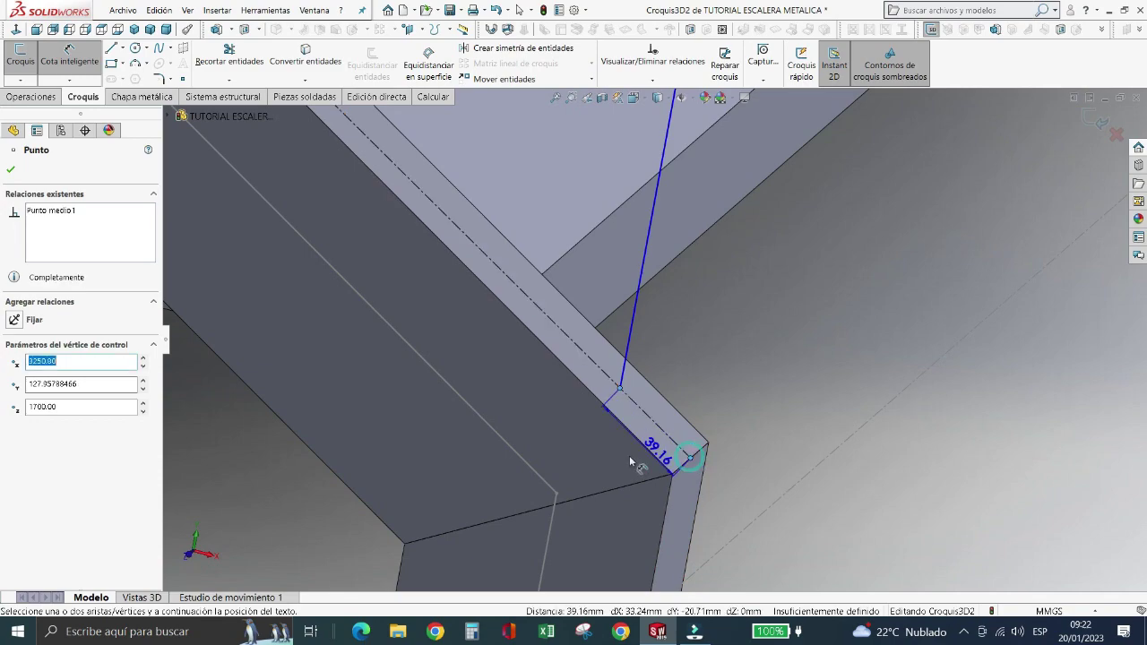
pyautogui.click(587, 460)
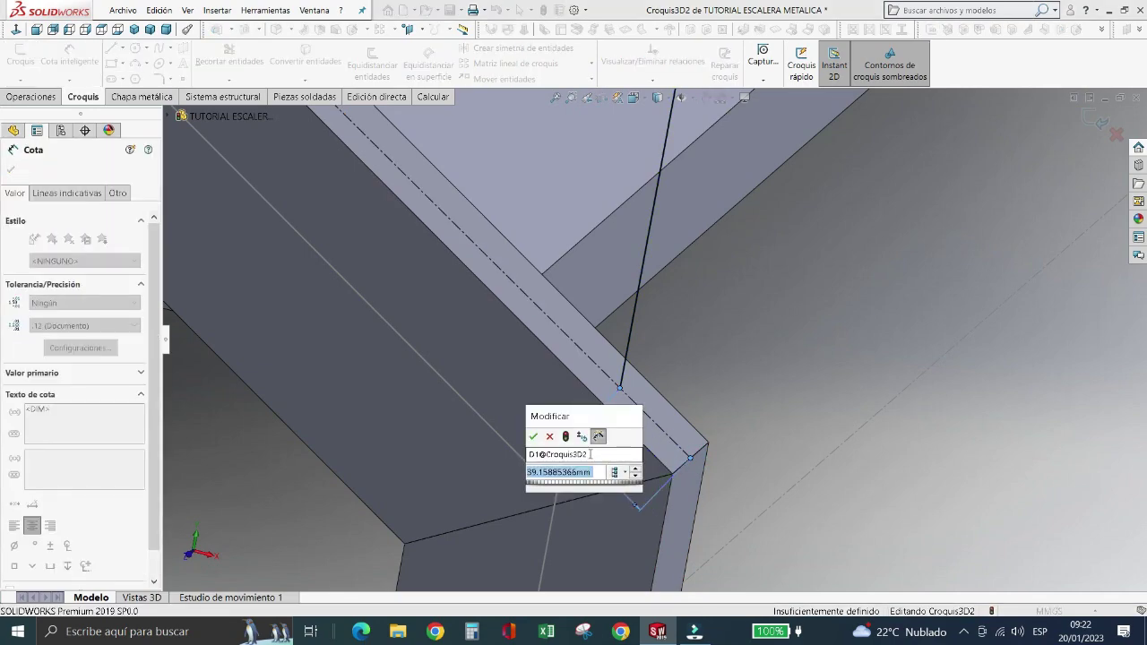
pyautogui.write('50')
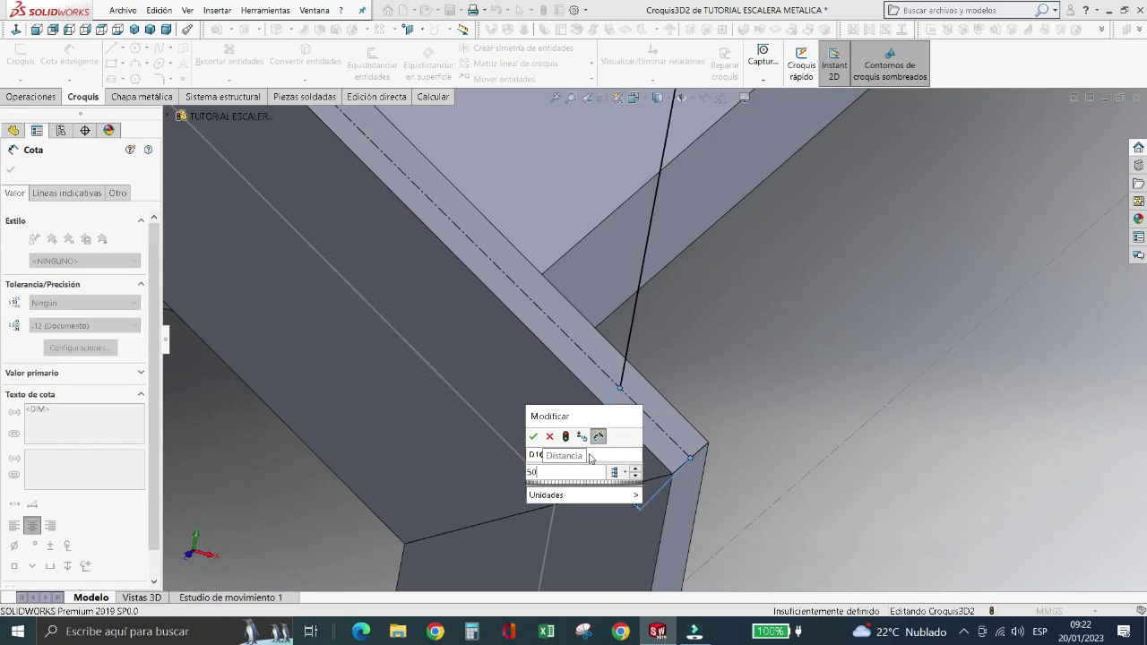
pyautogui.press('Return')
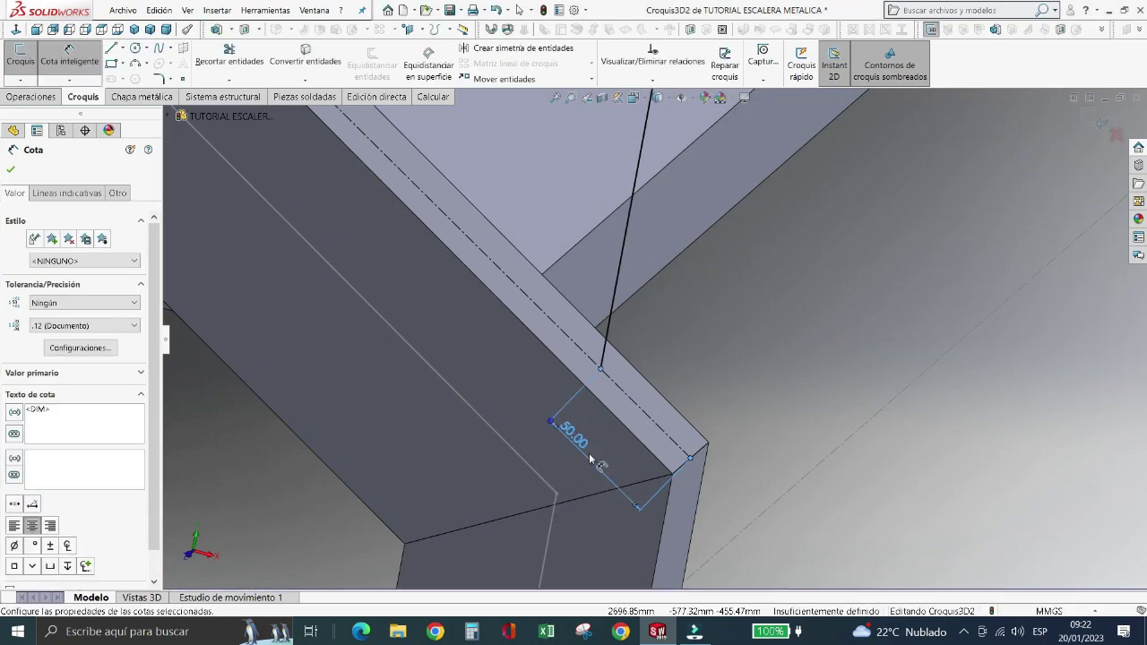
pyautogui.press('Escape')
# - Sketch an upward post line from the other stringer's tube corner
pyautogui.scroll(5, 708, 305)
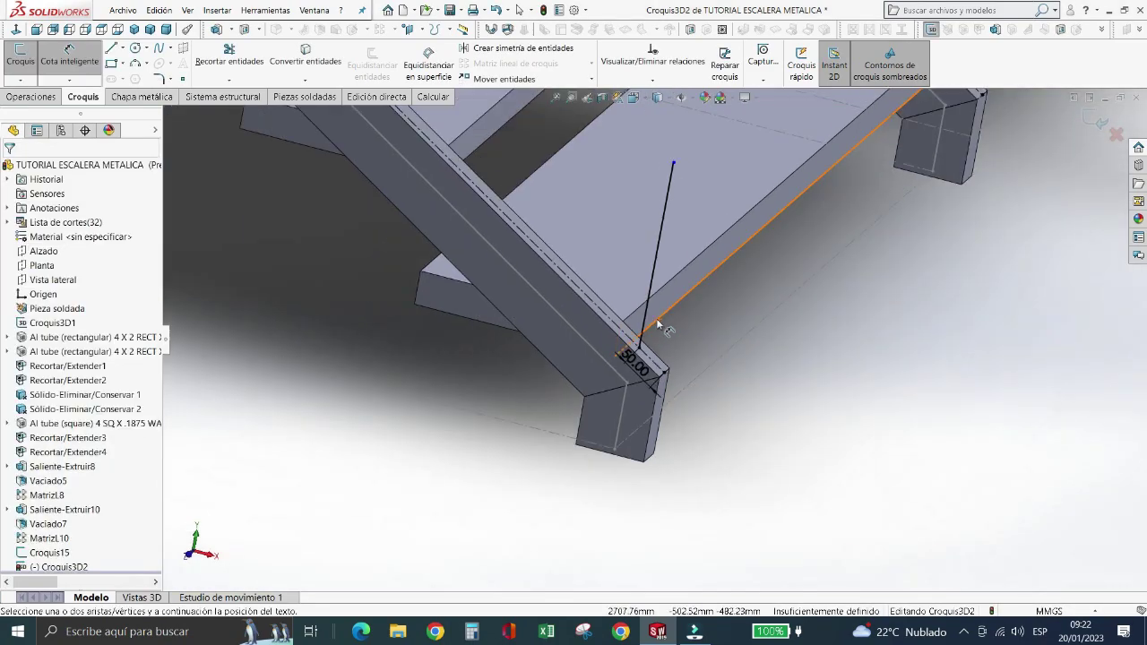
pyautogui.scroll(-5, 735, 284)
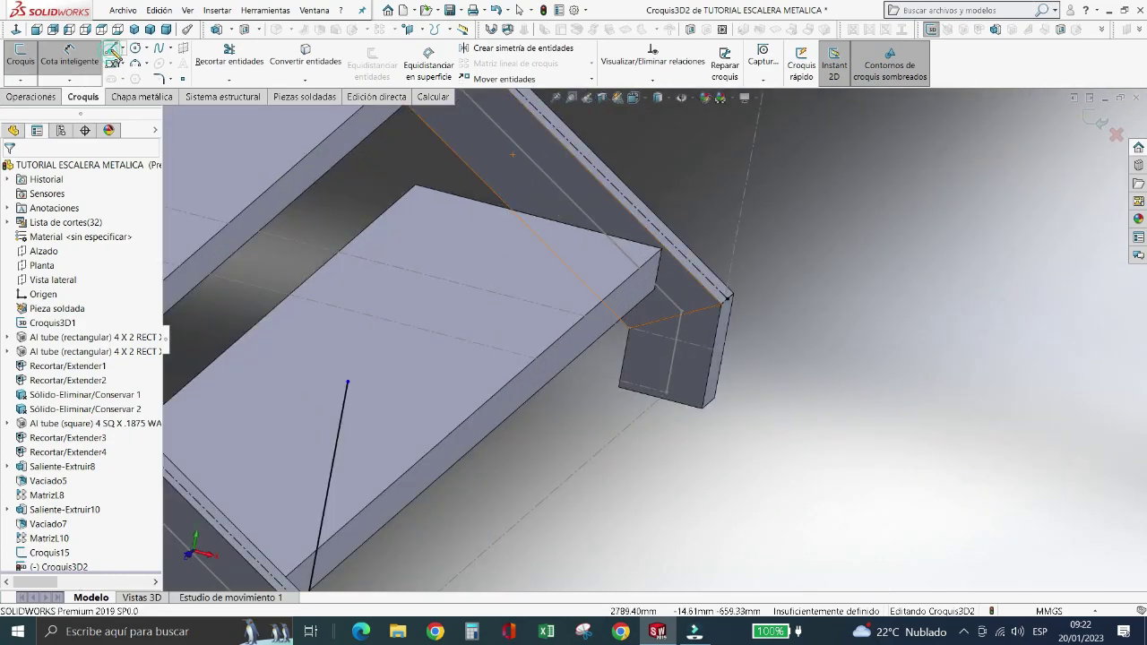
pyautogui.click(111, 49)
pyautogui.scroll(-3, 747, 302)
pyautogui.scroll(-2, 688, 300)
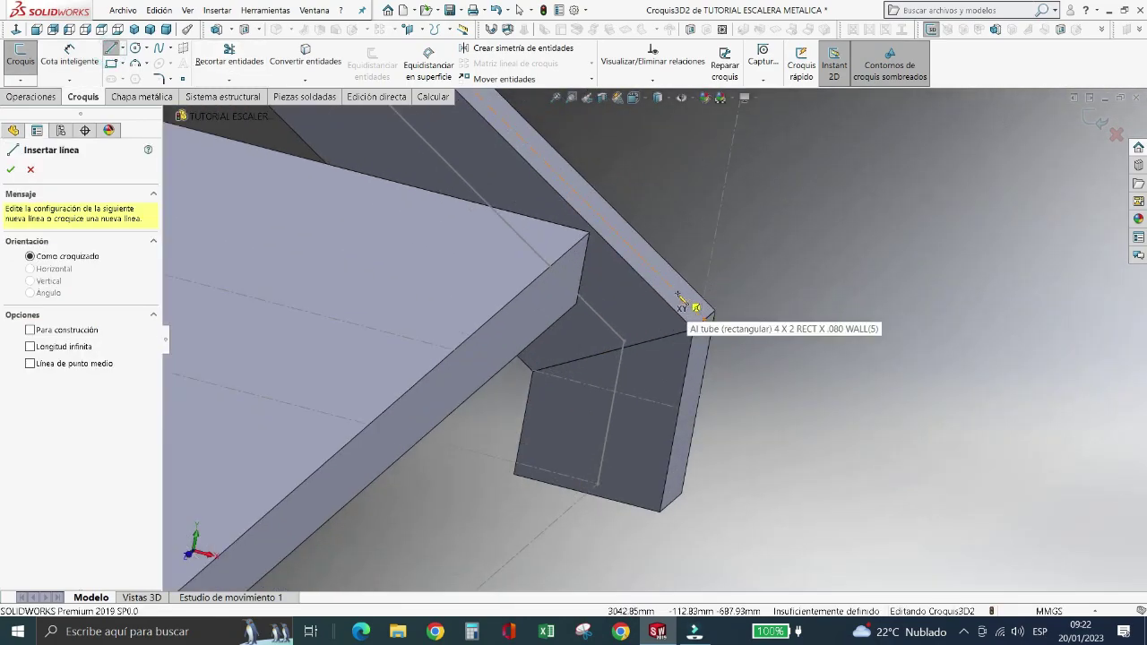
pyautogui.click(679, 295)
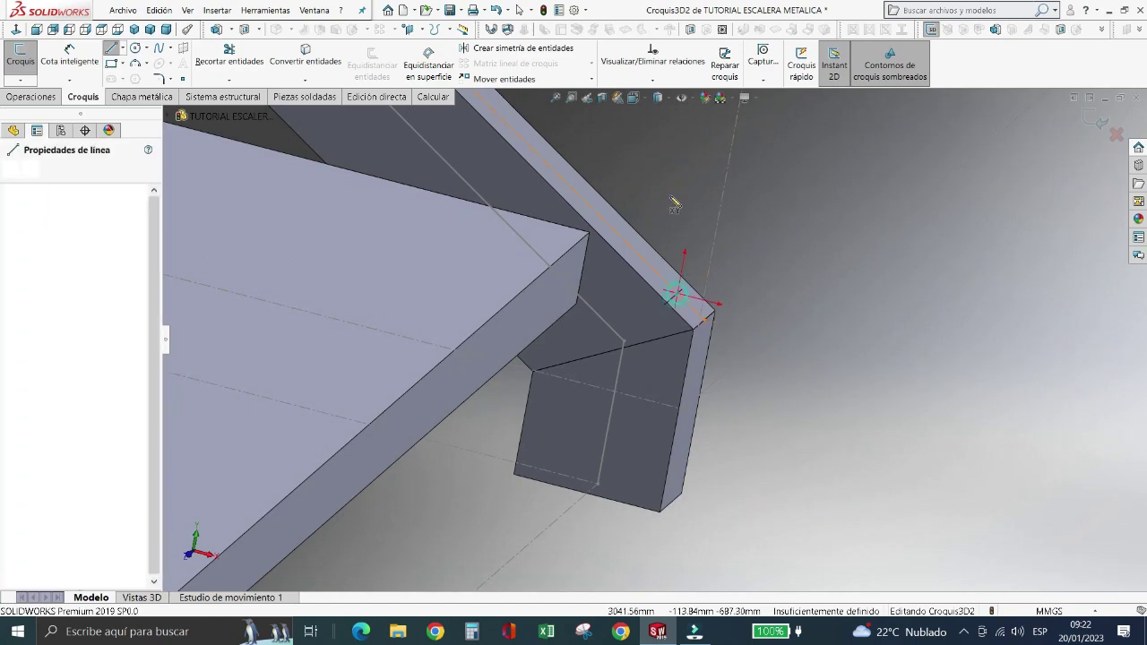
pyautogui.click(709, 122)
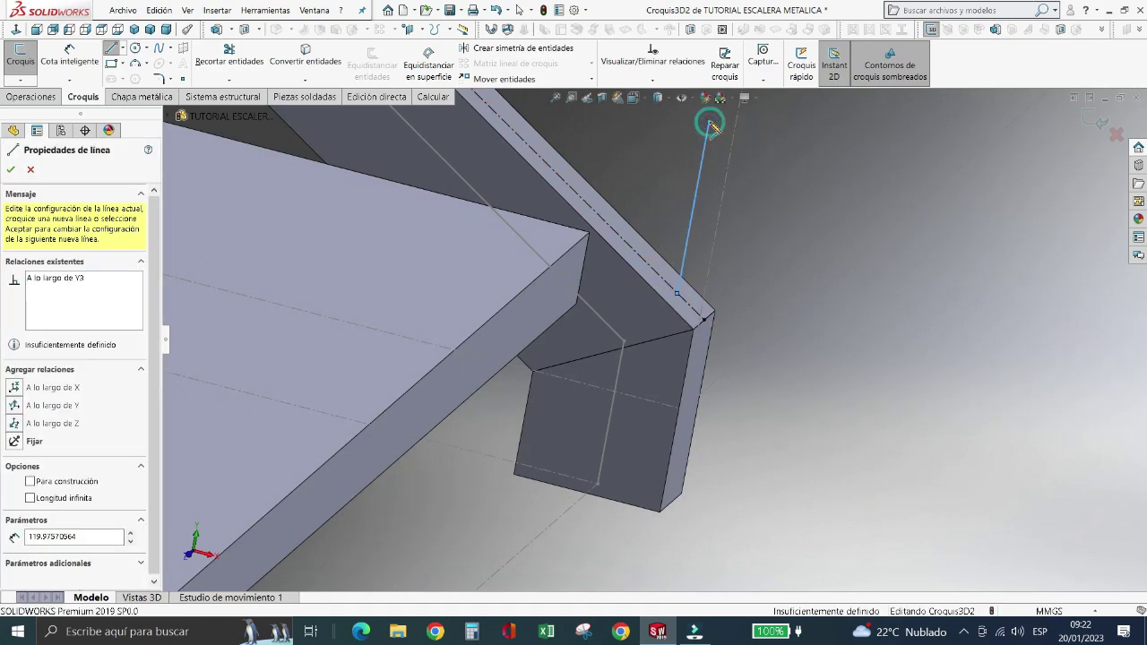
pyautogui.press('Escape')
pyautogui.press('Escape')
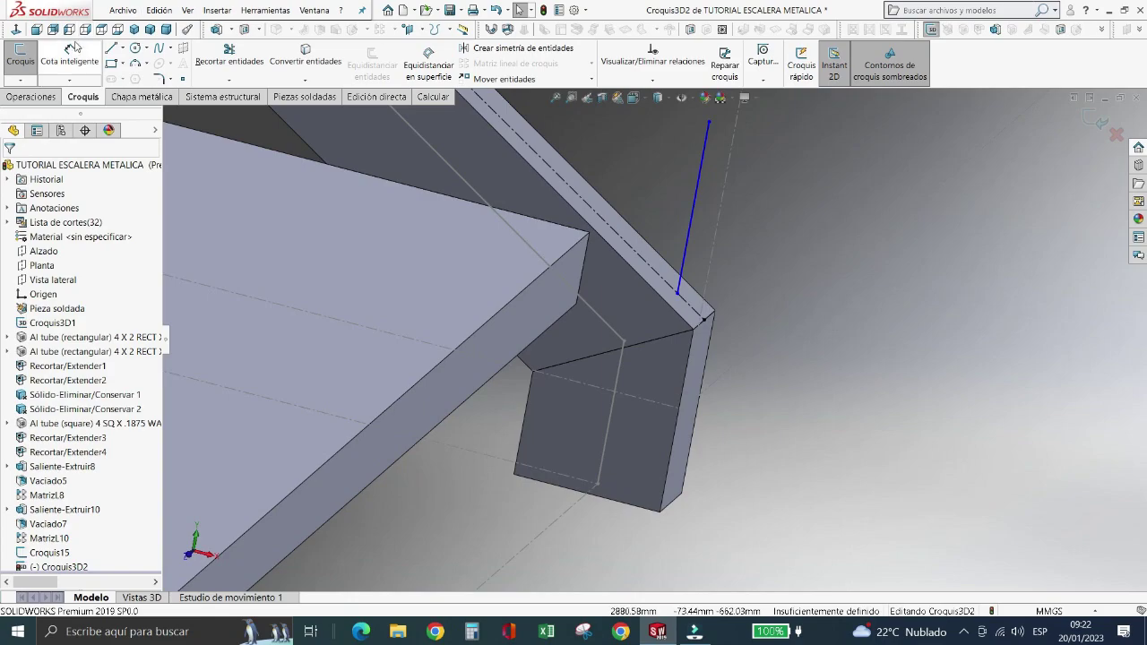
# - Dimension the post's base 50 mm from the tube corner
pyautogui.click(70, 49)
pyautogui.scroll(-2, 681, 287)
pyautogui.scroll(-2, 683, 279)
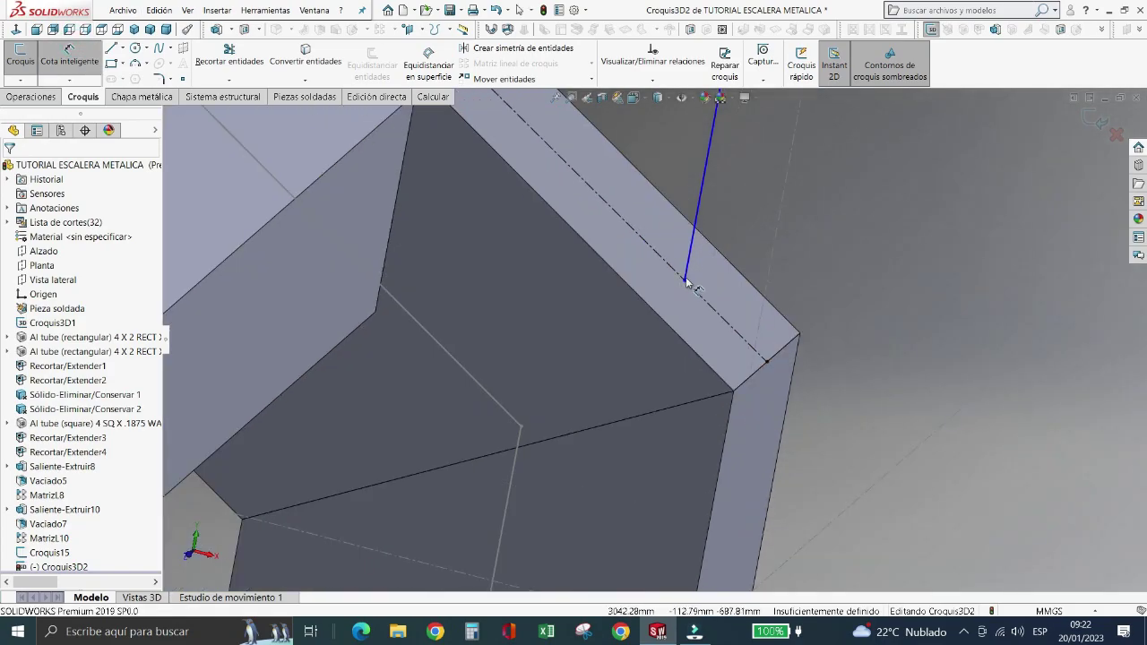
pyautogui.click(685, 281)
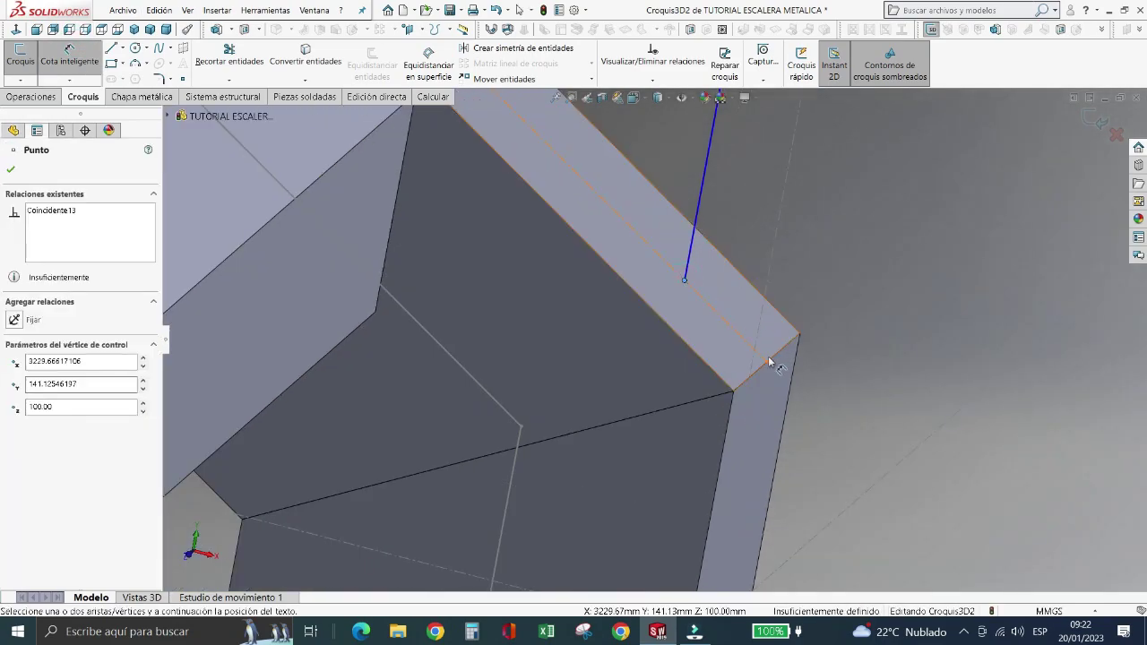
pyautogui.click(768, 365)
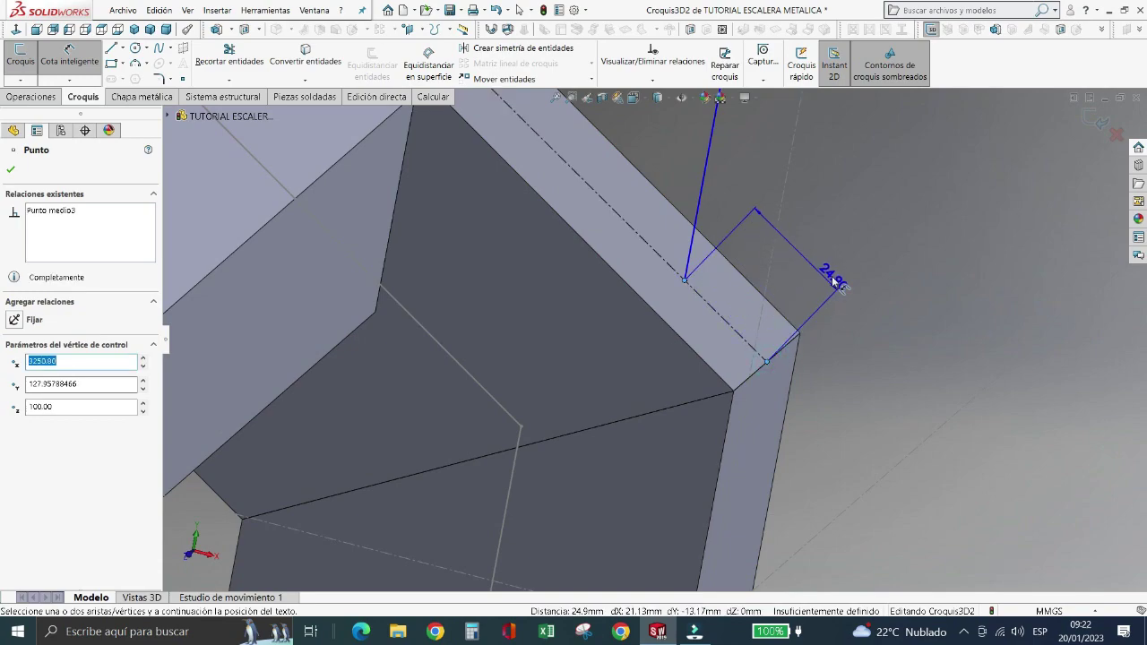
pyautogui.click(760, 205)
pyautogui.write('50')
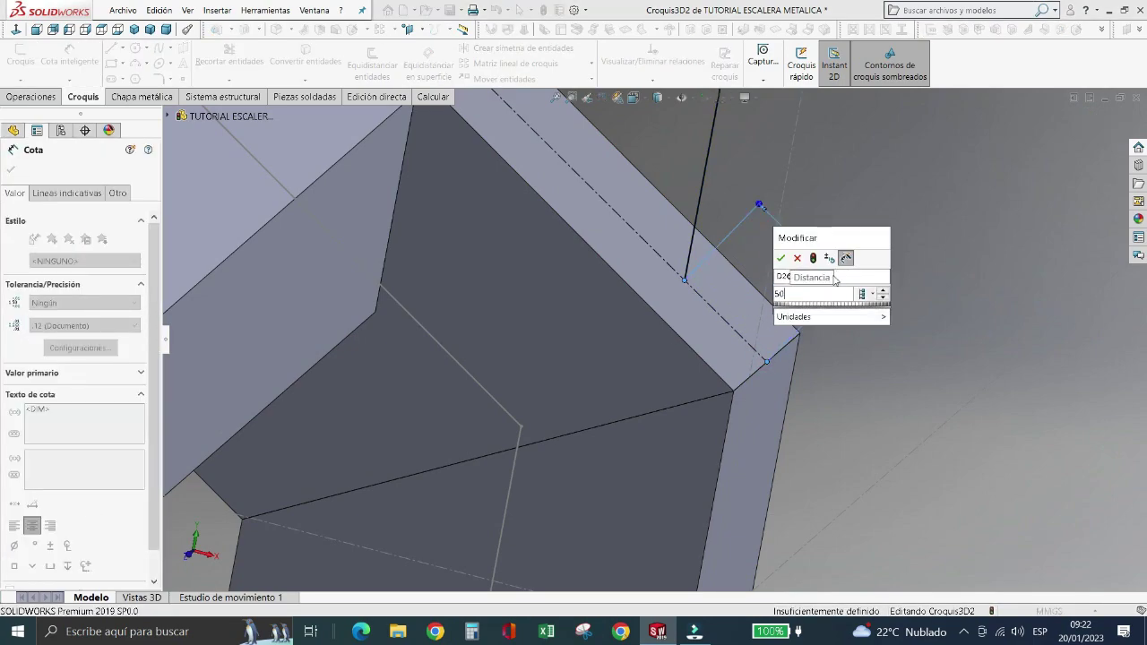
pyautogui.press('Return')
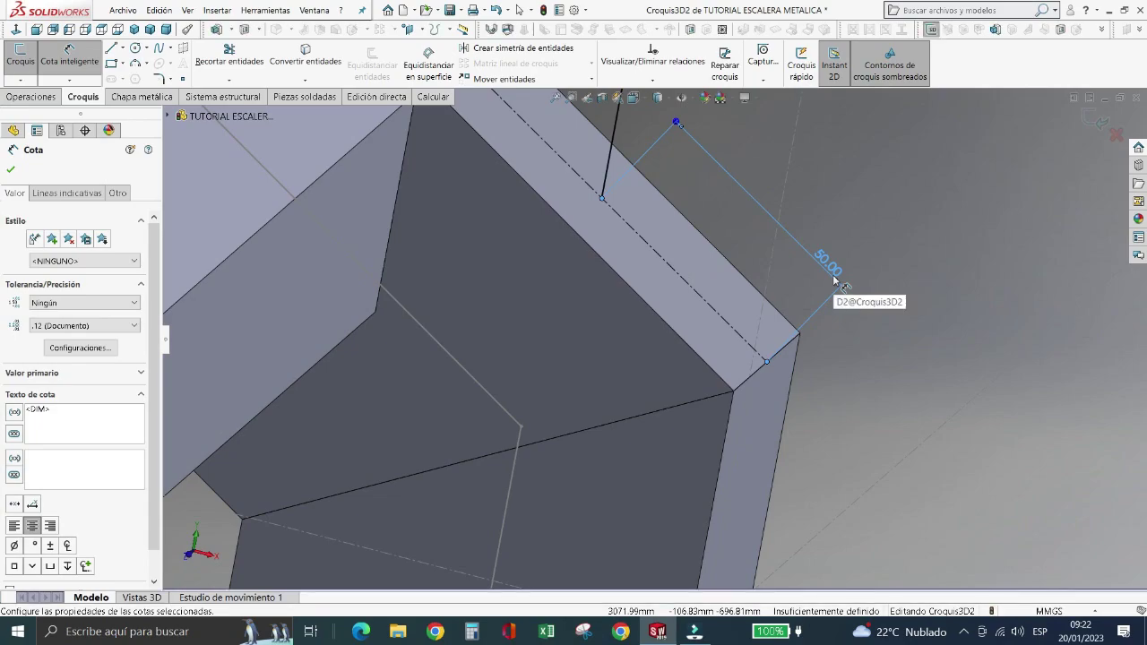
pyautogui.press('Escape')
pyautogui.scroll(3, 832, 302)
pyautogui.scroll(3, 832, 302)
pyautogui.scroll(3, 833, 302)
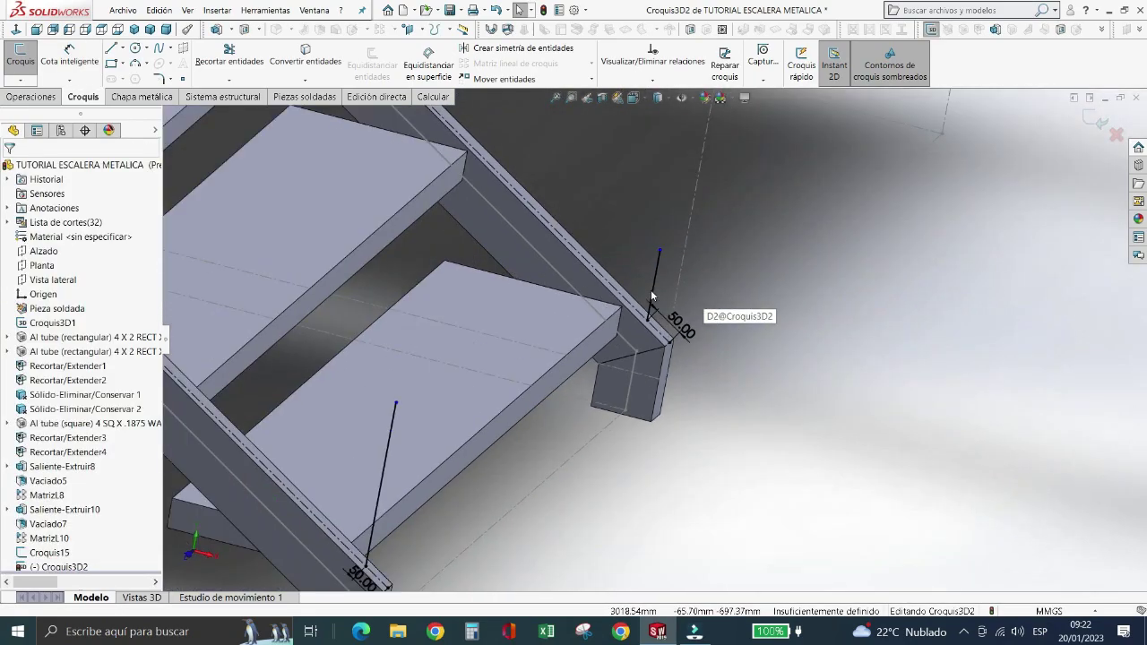
pyautogui.scroll(2, 832, 302)
pyautogui.scroll(3, 393, 265)
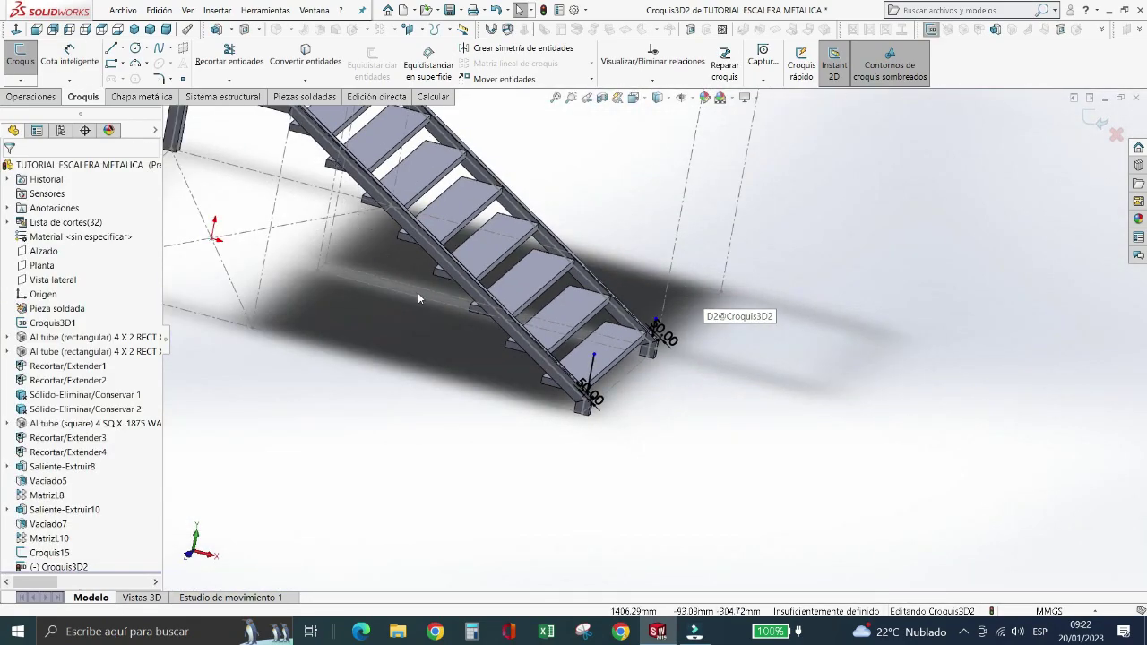
pyautogui.scroll(2, 417, 298)
pyautogui.scroll(-2, 502, 292)
pyautogui.scroll(-3, 574, 287)
pyautogui.scroll(-4, 533, 282)
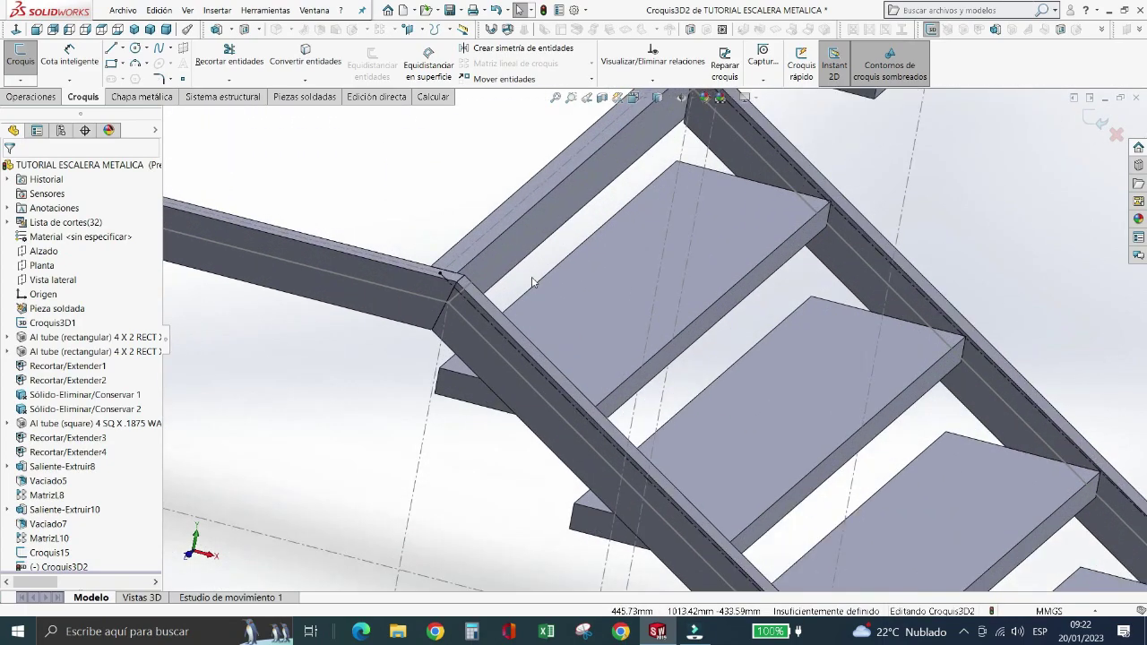
pyautogui.scroll(-2, 532, 282)
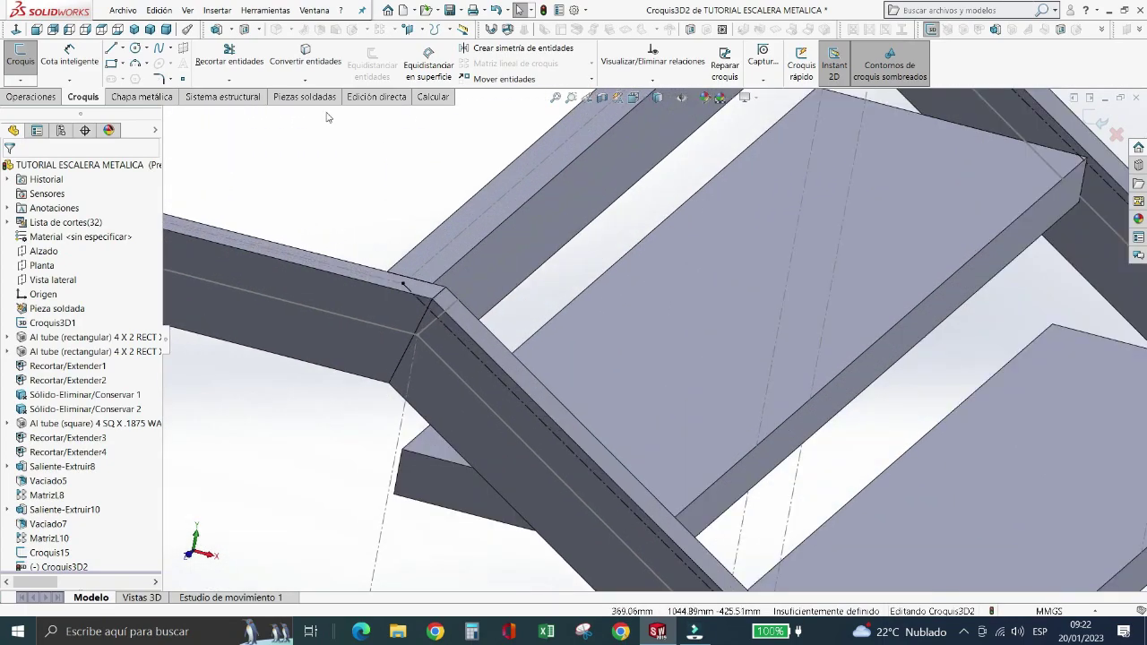
# - Sketch vertical post lines at the tube junction corner and the frame's upper-left corner
pyautogui.click(111, 49)
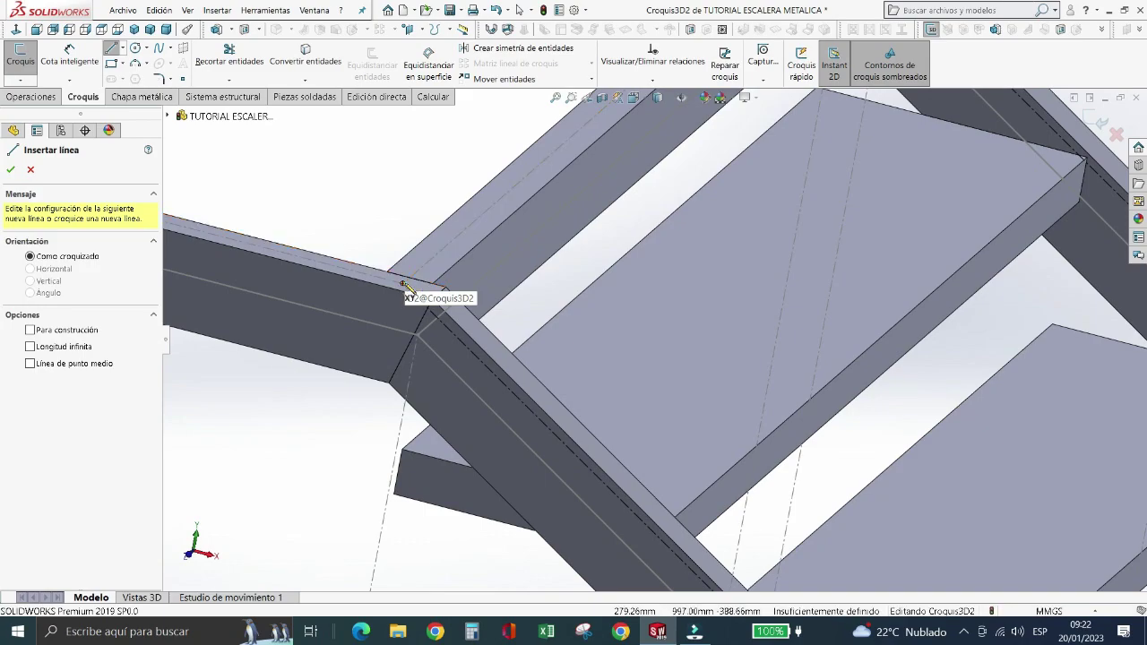
pyautogui.click(403, 284)
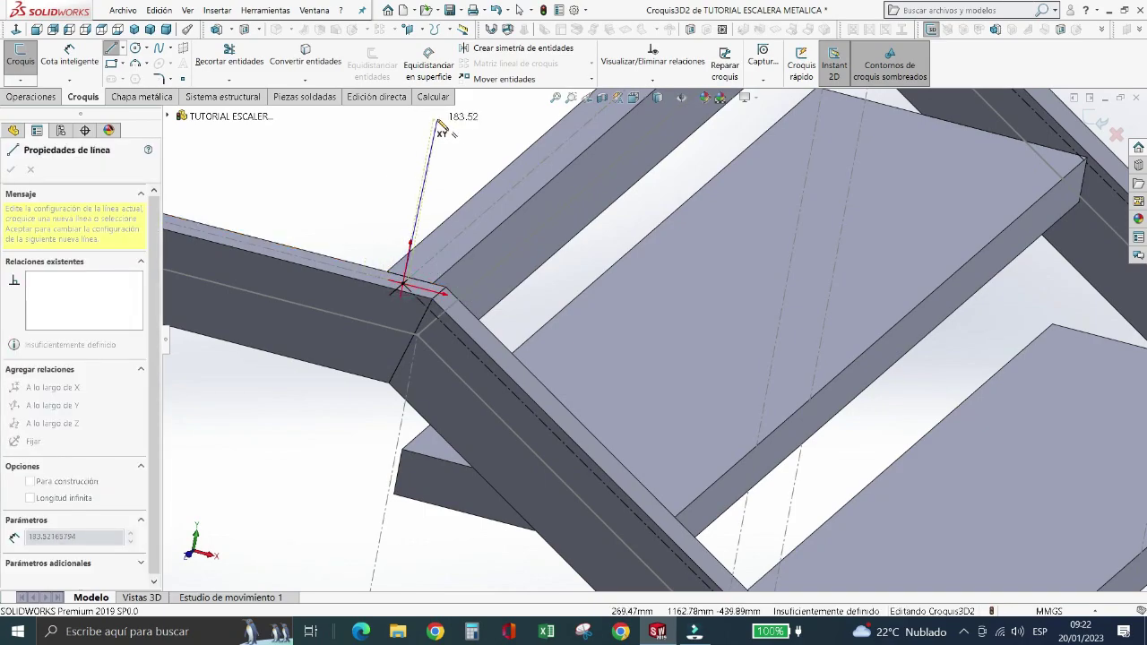
pyautogui.scroll(3, 456, 144)
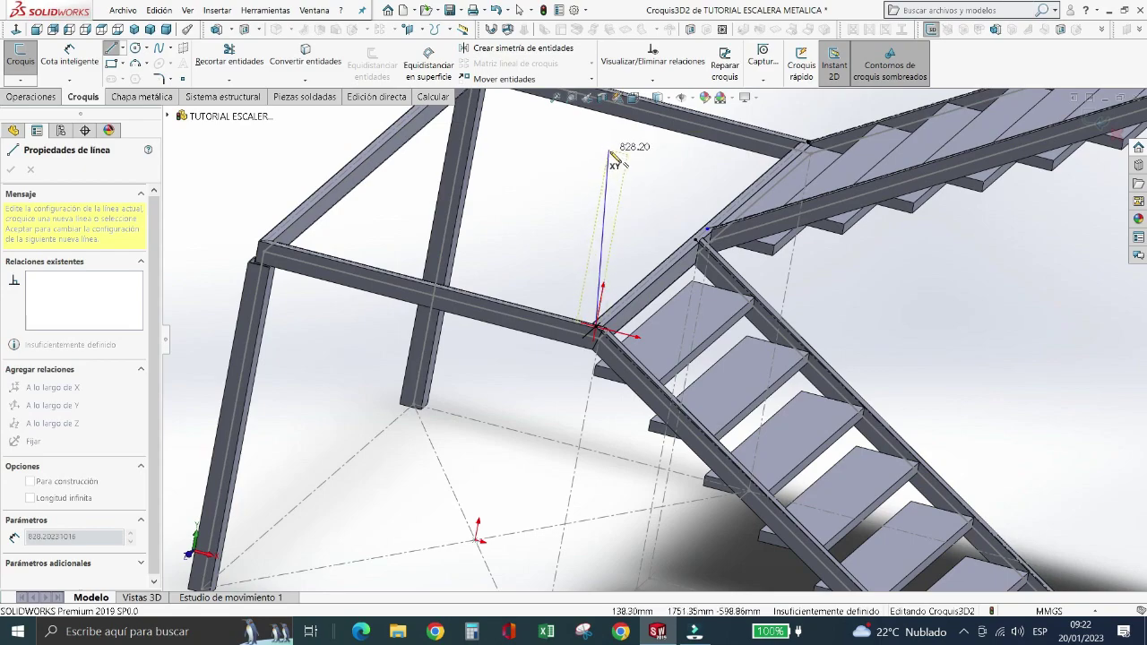
pyautogui.click(625, 165)
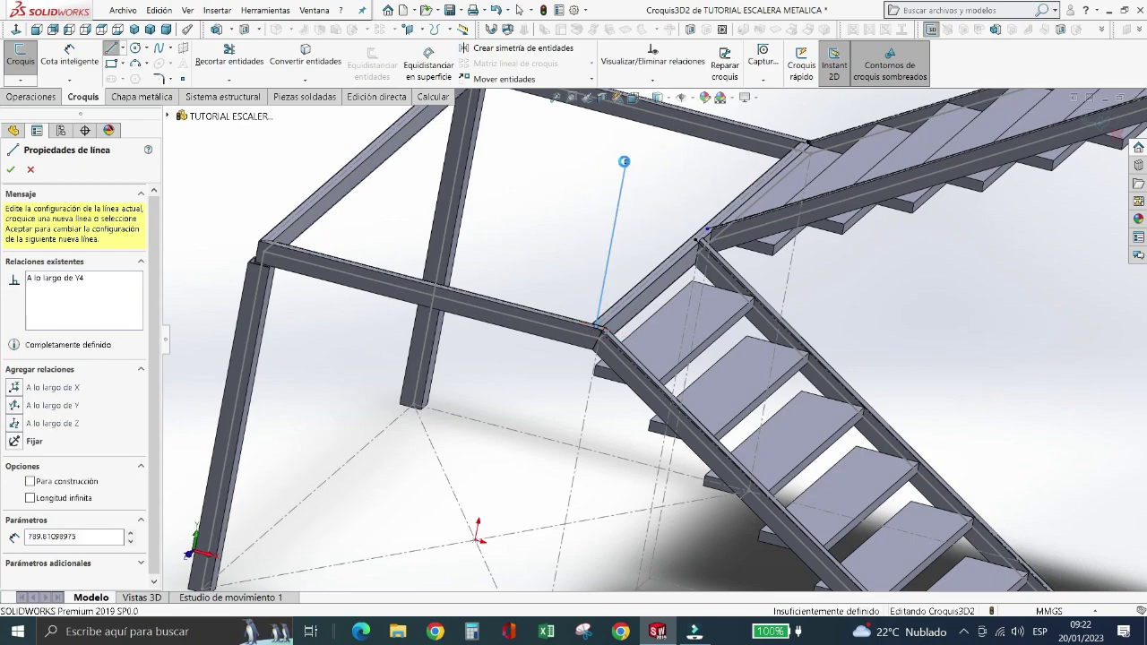
pyautogui.press('Escape')
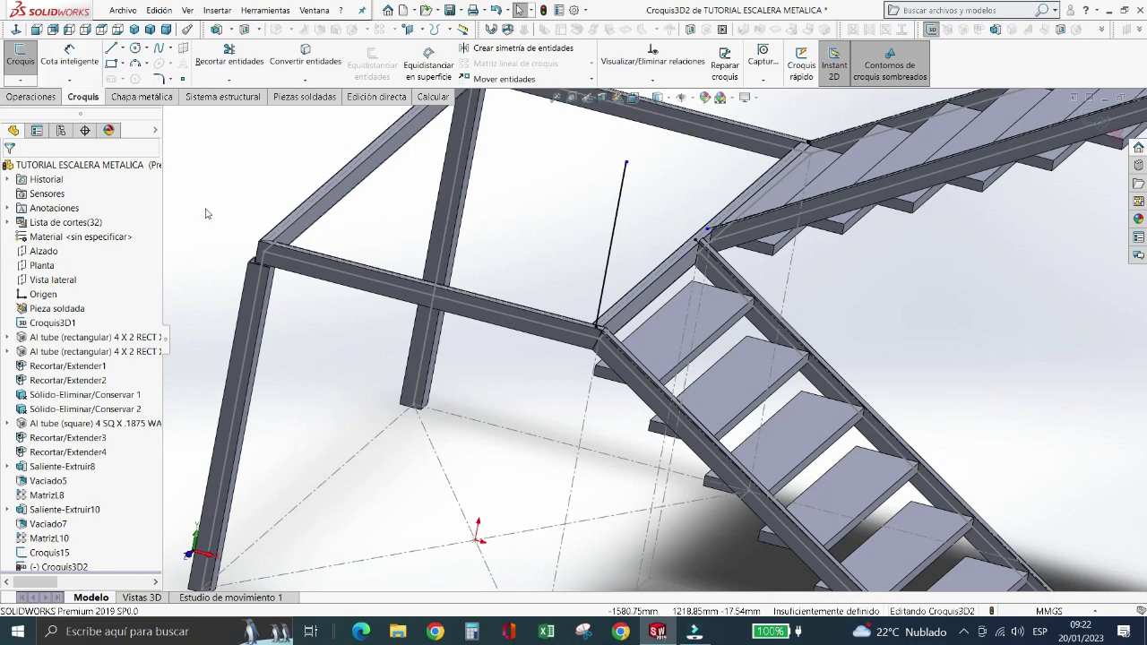
pyautogui.scroll(-2, 149, 95)
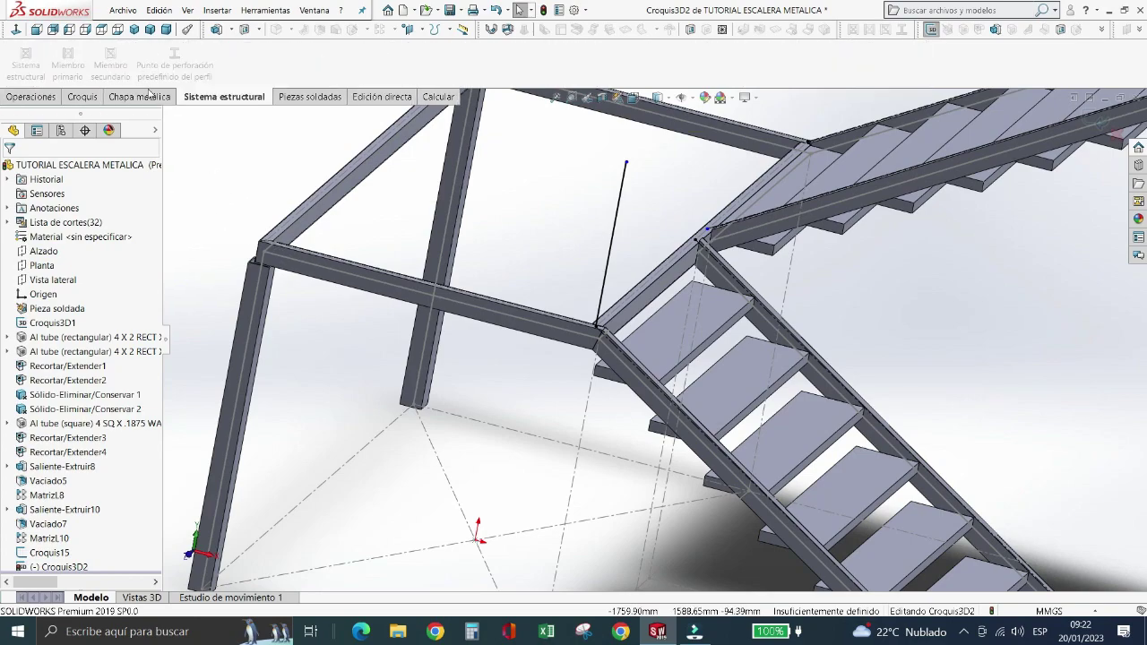
pyautogui.click(84, 98)
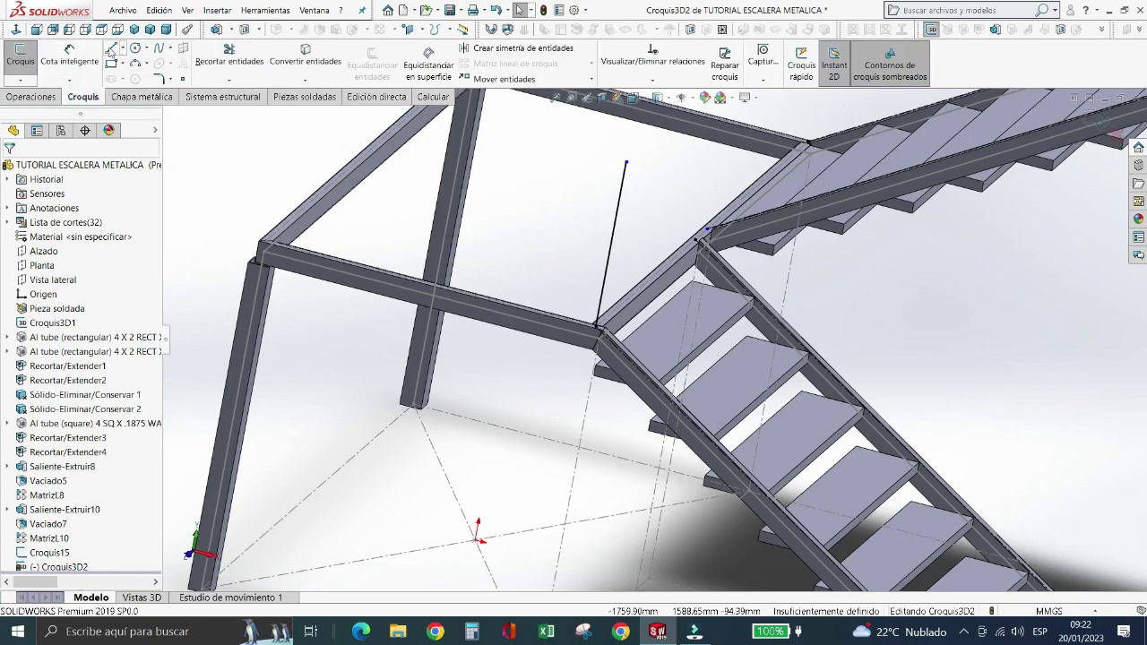
pyautogui.click(111, 49)
pyautogui.scroll(-1, 289, 256)
pyautogui.scroll(-3, 367, 272)
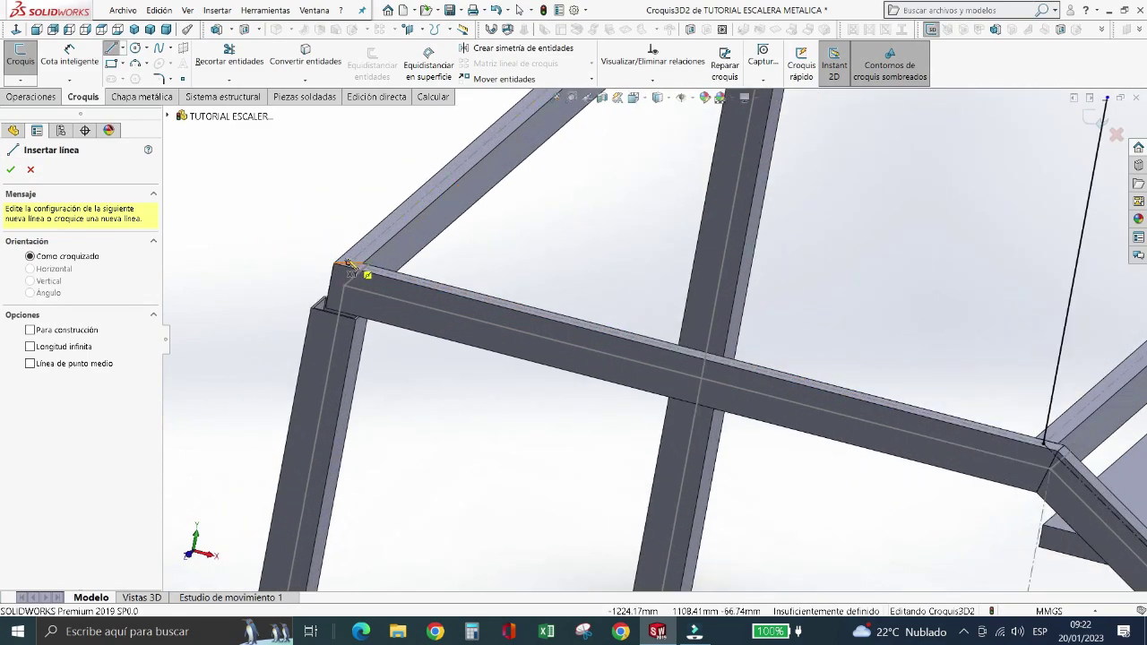
pyautogui.click(352, 263)
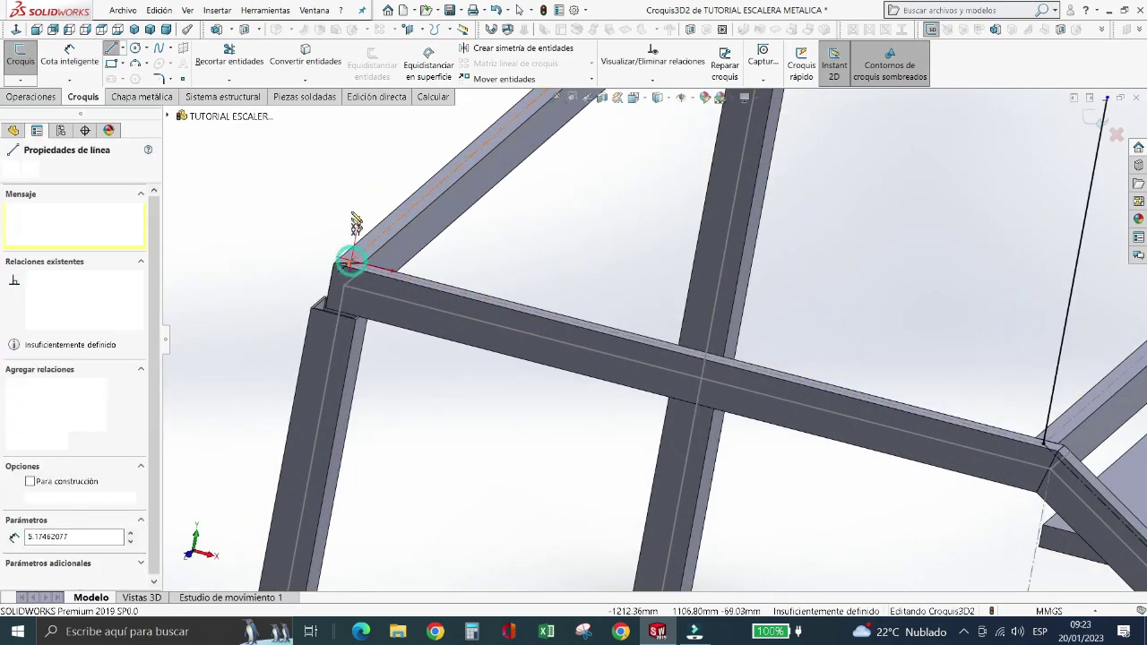
pyautogui.click(377, 121)
pyautogui.press('Escape')
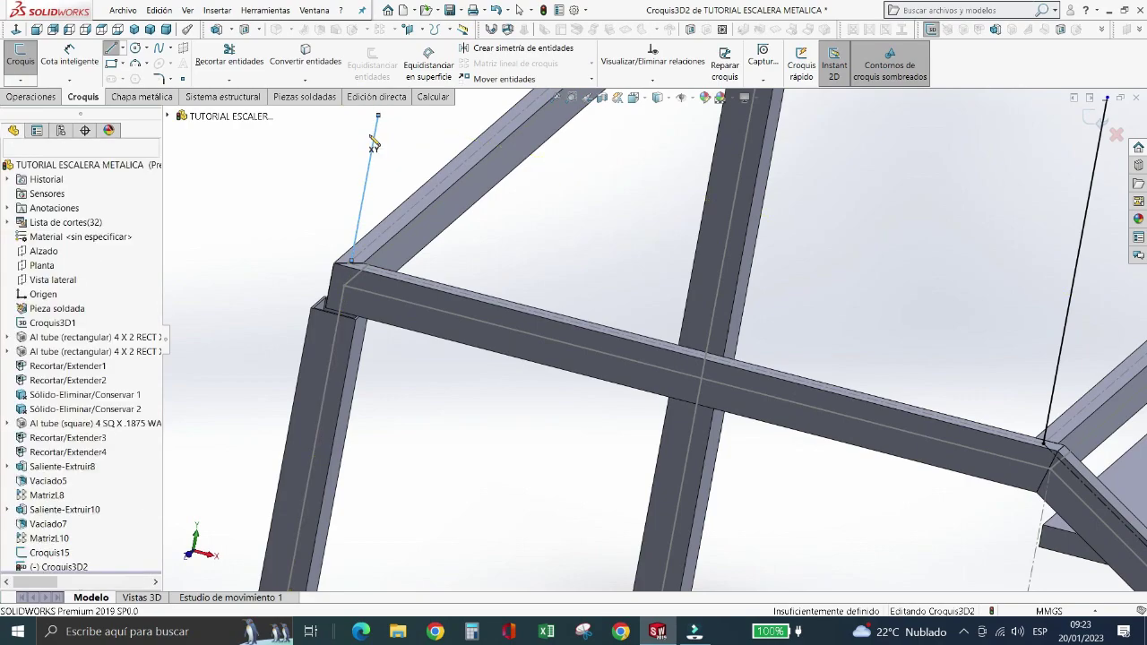
pyautogui.scroll(3, 385, 144)
pyautogui.scroll(3, 385, 144)
pyautogui.scroll(-3, 703, 203)
pyautogui.scroll(-3, 702, 213)
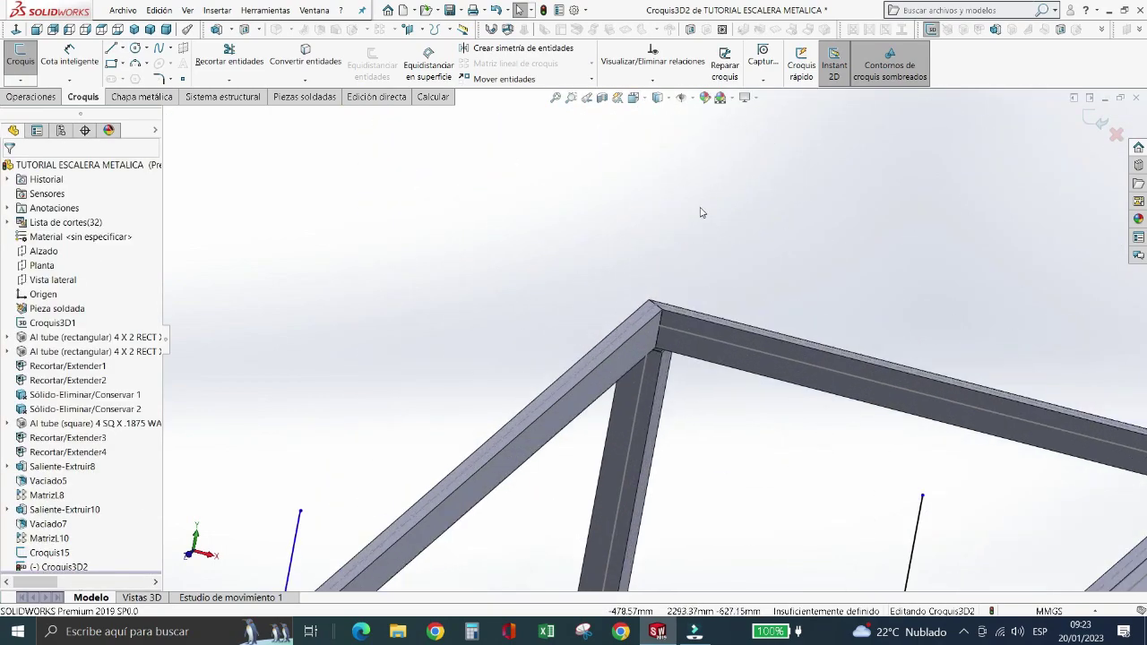
# - Add vertical posts at the top beam corner and the stringer-landing beam joint (about 151.49 mm)
pyautogui.click(113, 50)
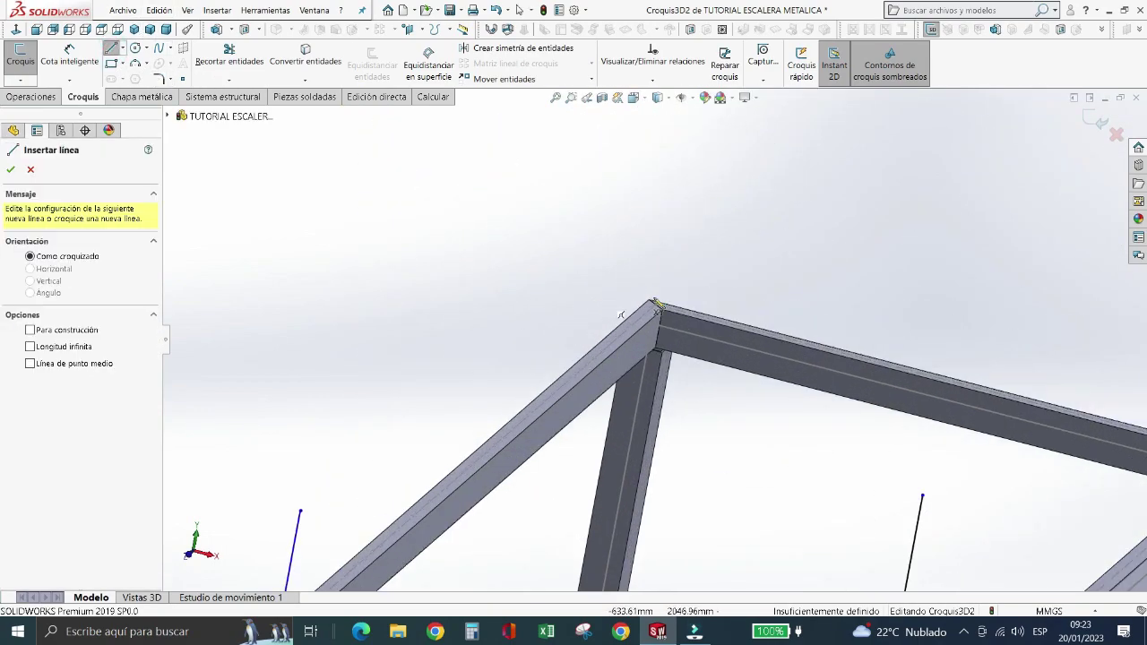
pyautogui.scroll(-3, 643, 323)
pyautogui.click(603, 326)
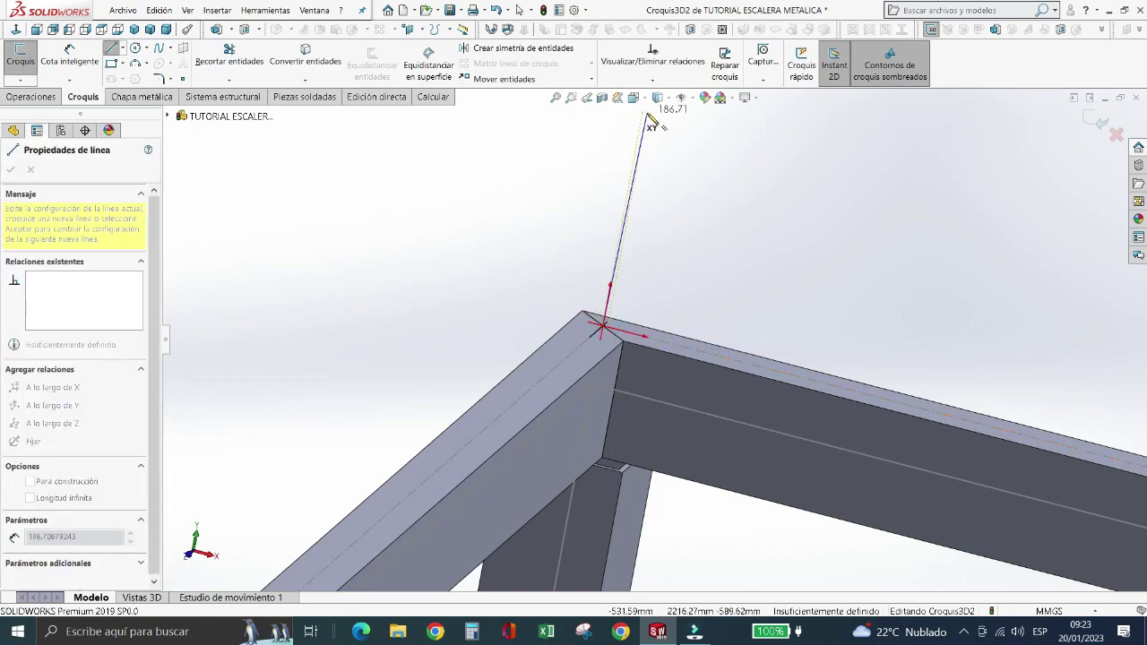
pyautogui.click(642, 124)
pyautogui.press('Escape')
pyautogui.moveTo(506, 215); pyautogui.dragTo(489, 221, button='middle')
pyautogui.scroll(3, 488, 221)
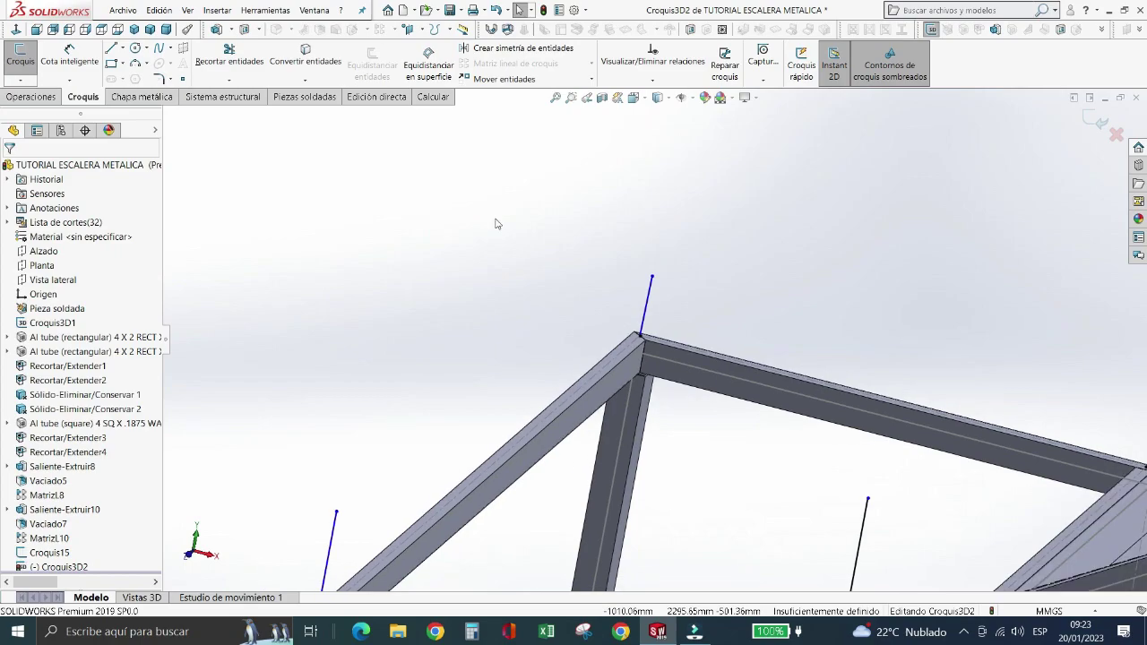
pyautogui.scroll(-2, 690, 330)
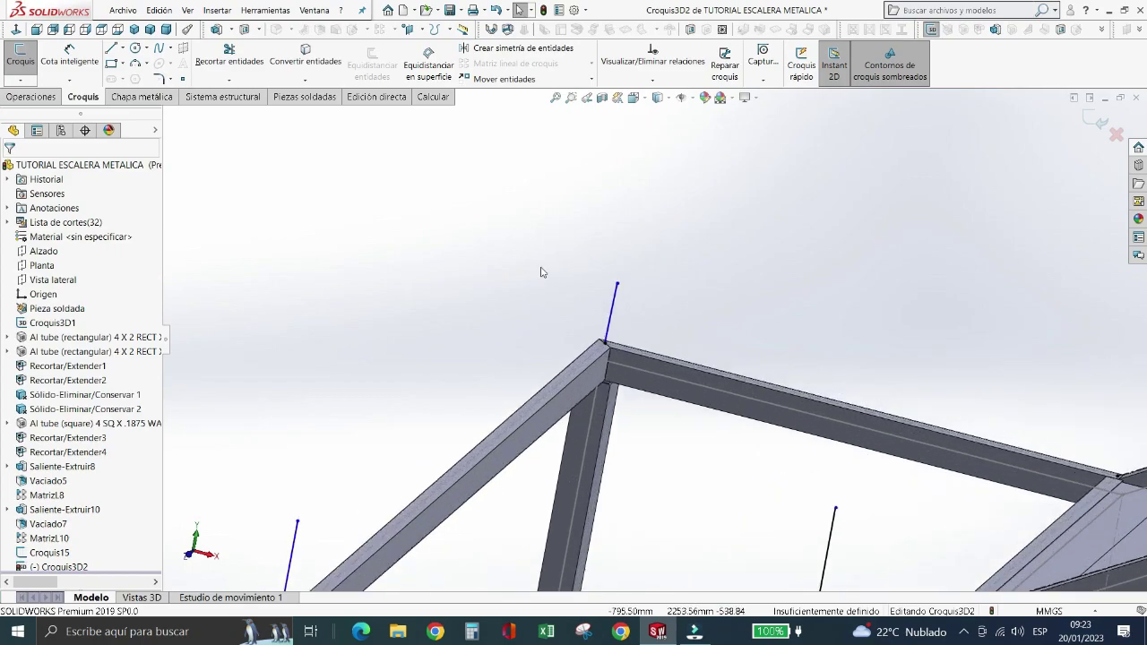
pyautogui.scroll(-1, 540, 268)
pyautogui.scroll(-3, 835, 325)
pyautogui.scroll(-2, 774, 342)
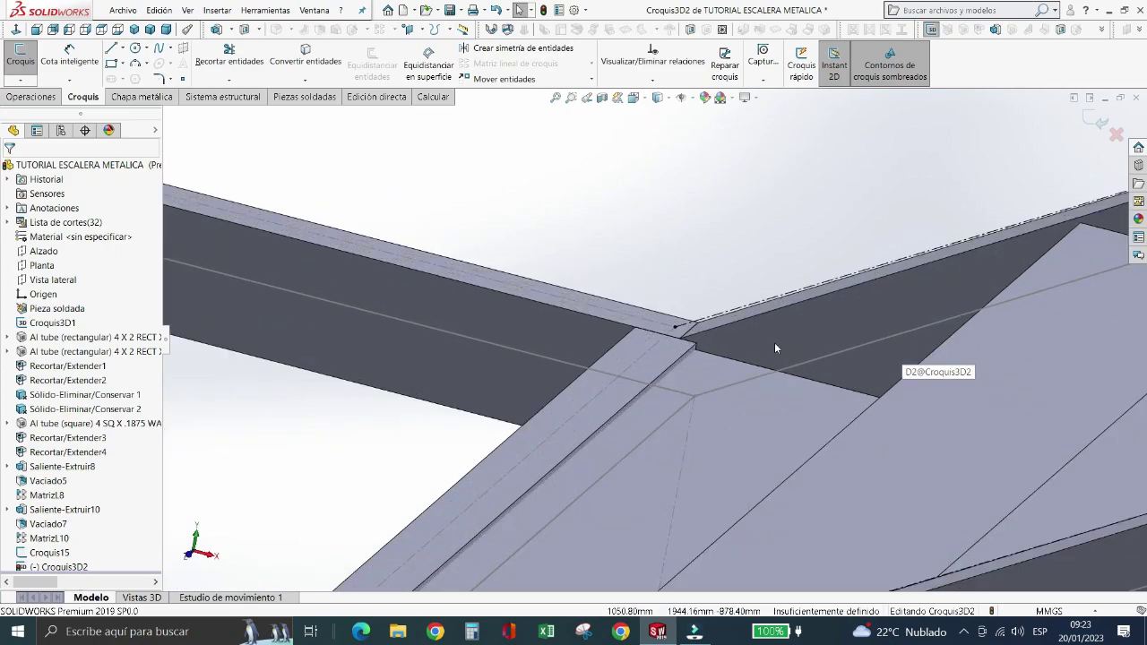
pyautogui.click(112, 47)
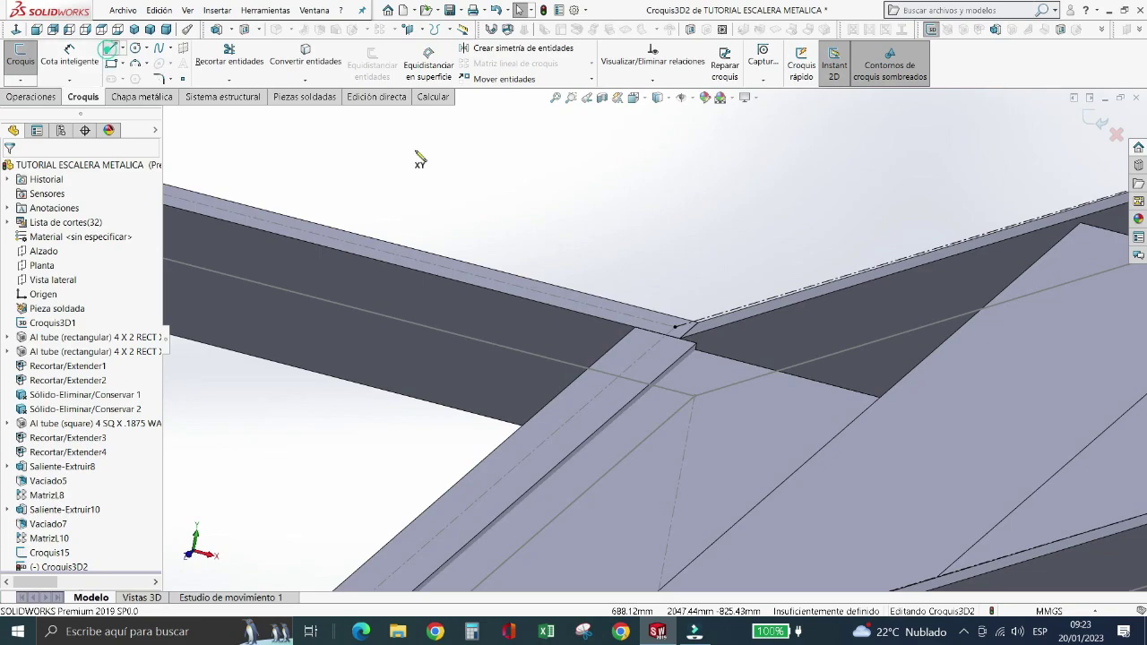
pyautogui.click(674, 326)
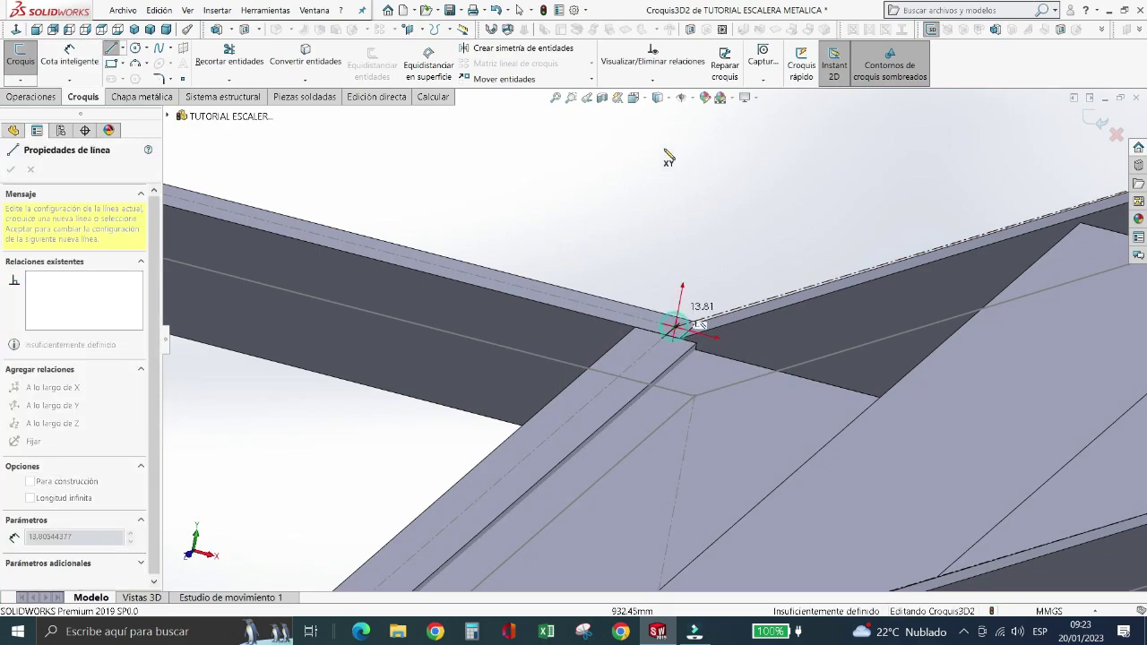
pyautogui.doubleClick(709, 137)
pyautogui.press('Escape')
pyautogui.moveTo(663, 179)
pyautogui.mouseDown(button='middle')
pyautogui.moveTo(591, 217)
pyautogui.moveTo(298, 218)
pyautogui.mouseUp(button='middle')
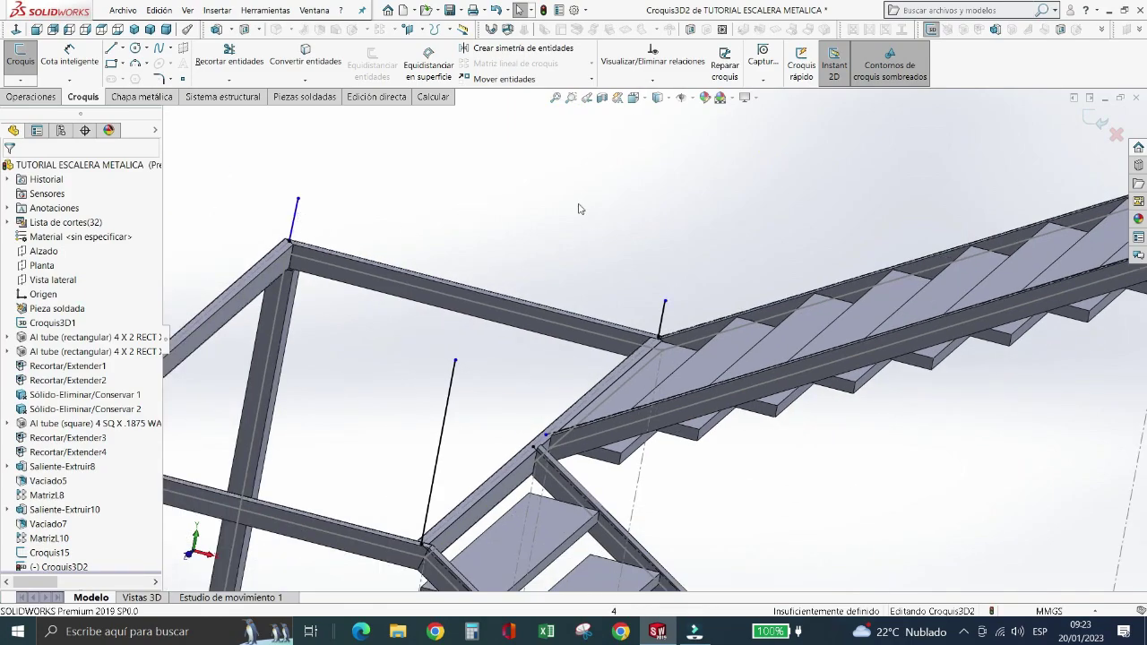
pyautogui.moveTo(578, 209)
pyautogui.mouseDown(button='middle')
pyautogui.moveTo(717, 225)
pyautogui.moveTo(661, 248)
pyautogui.moveTo(993, 271)
pyautogui.moveTo(854, 291)
pyautogui.moveTo(710, 156)
pyautogui.mouseUp(button='middle')
# - Sketch vertical posts at a landing frame corner and the stair-landing junction
pyautogui.click(111, 48)
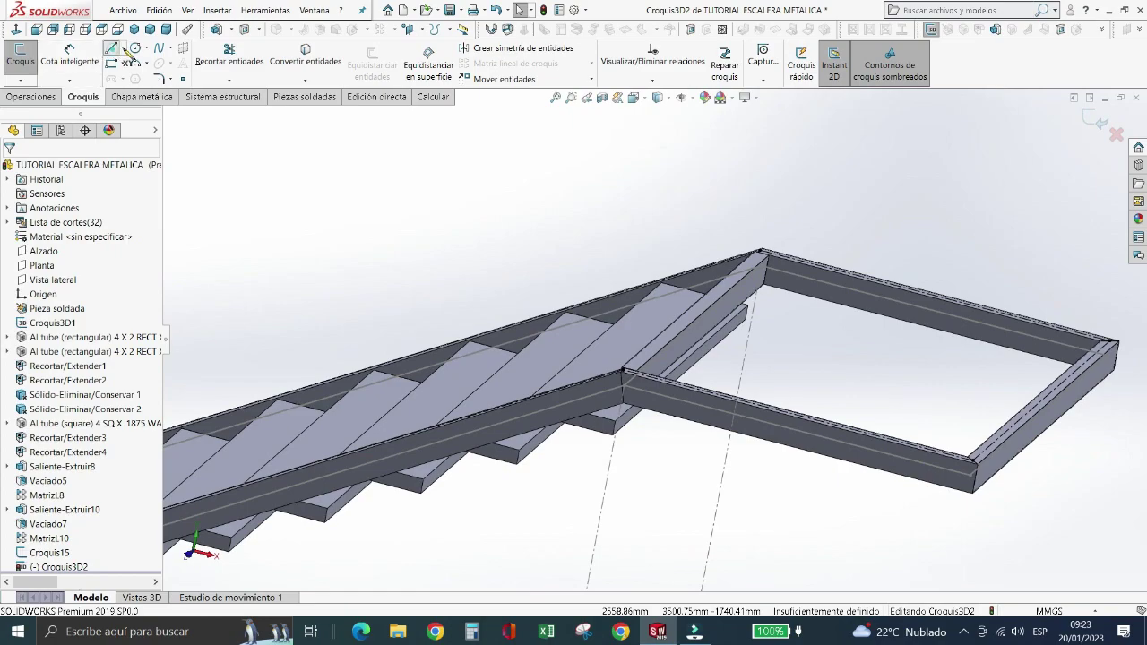
pyautogui.scroll(-3, 807, 269)
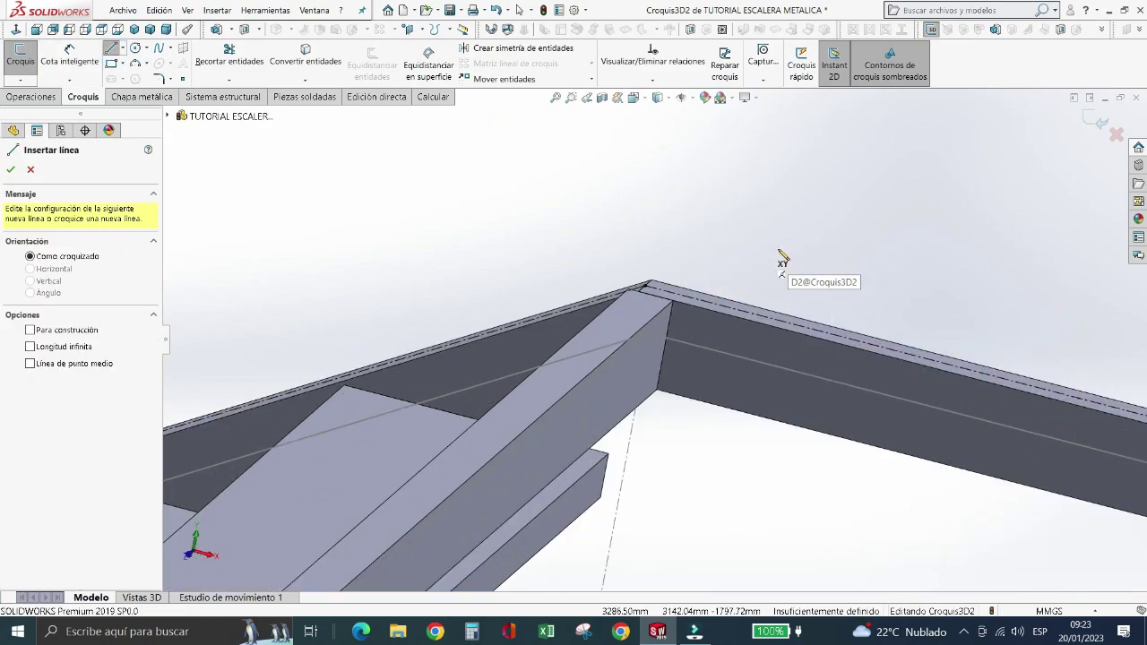
pyautogui.click(661, 290)
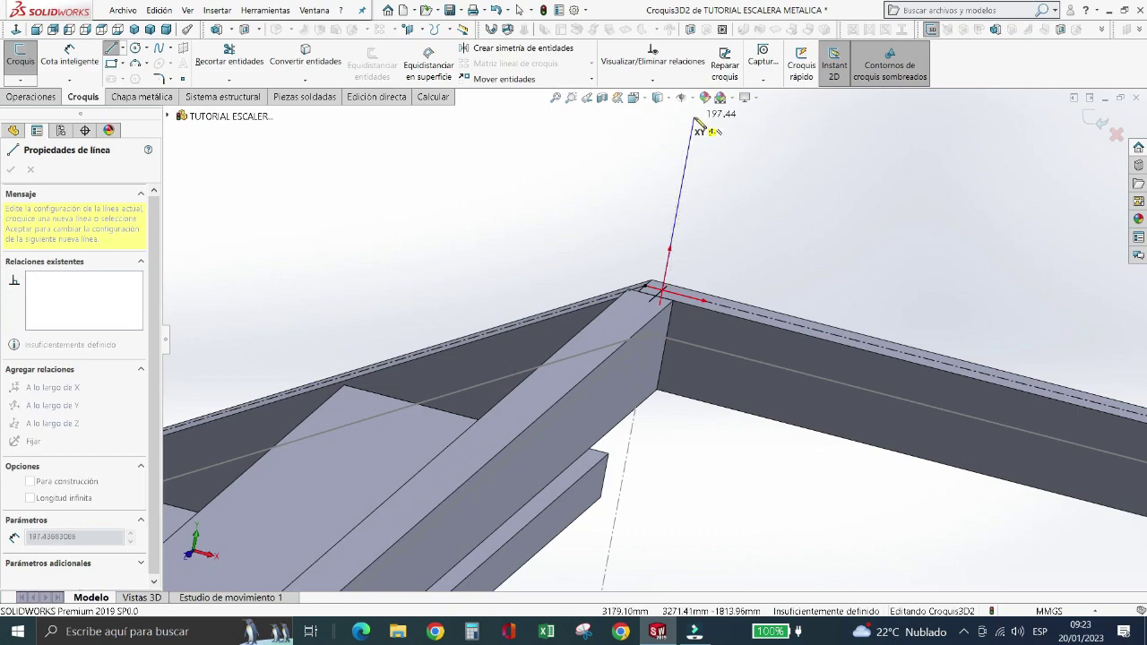
pyautogui.click(695, 120)
pyautogui.press('Escape')
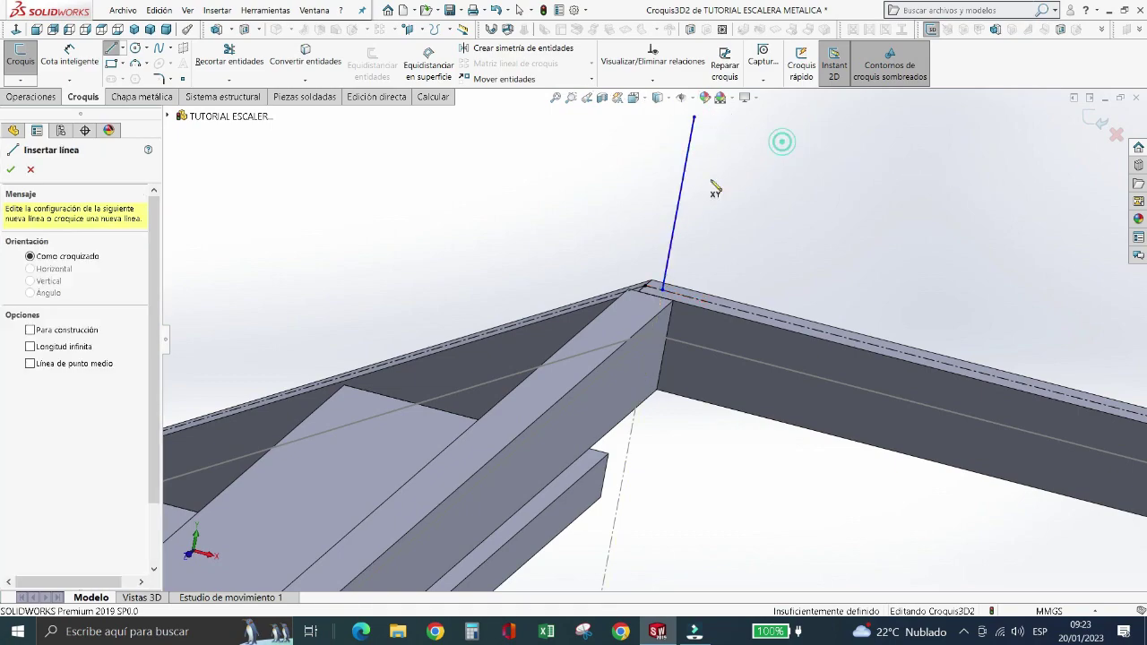
pyautogui.scroll(2, 615, 190)
pyautogui.scroll(2, 607, 197)
pyautogui.scroll(1, 632, 300)
pyautogui.scroll(2, 676, 332)
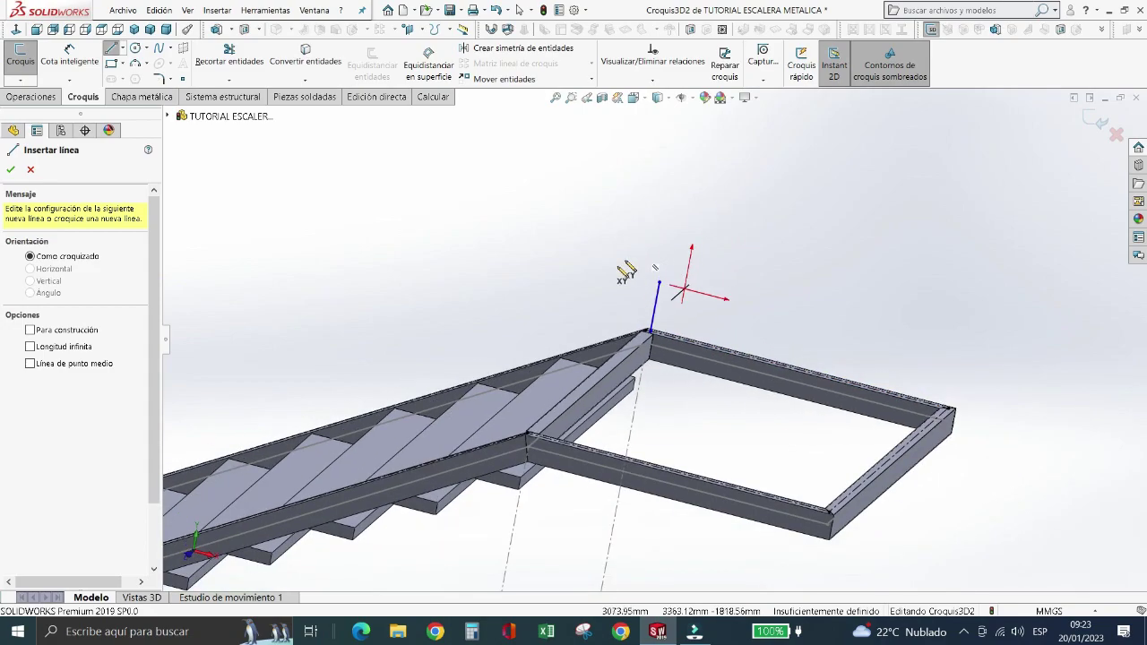
pyautogui.scroll(1, 622, 266)
pyautogui.scroll(2, 594, 331)
pyautogui.scroll(-1, 609, 340)
pyautogui.scroll(-2, 628, 363)
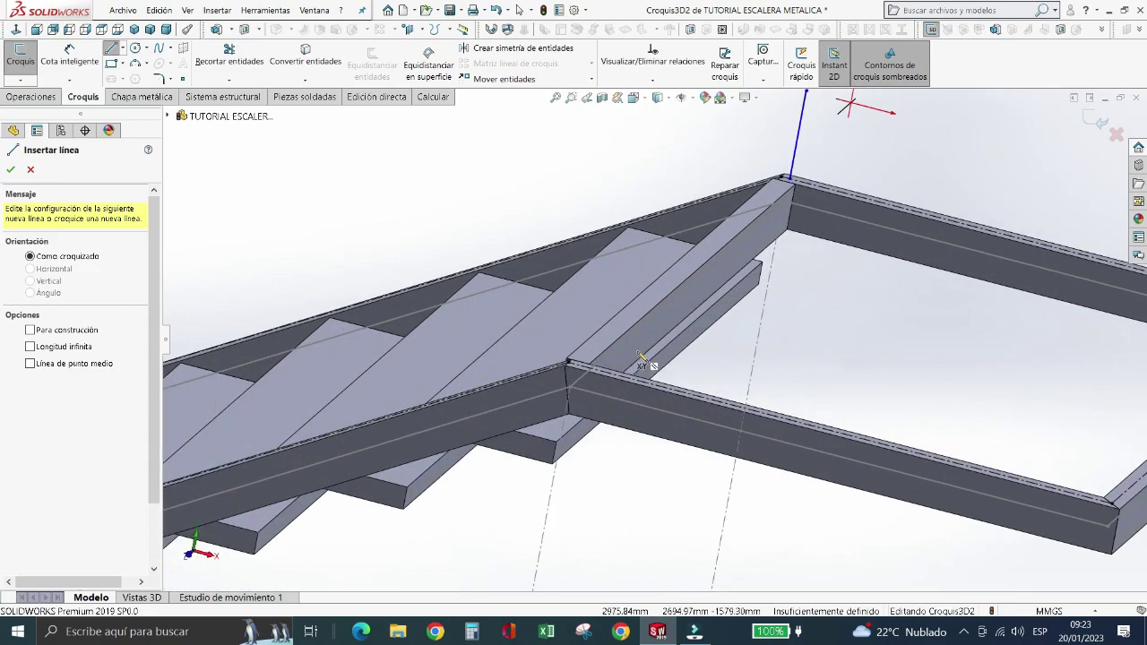
pyautogui.scroll(-2, 565, 378)
pyautogui.click(559, 371)
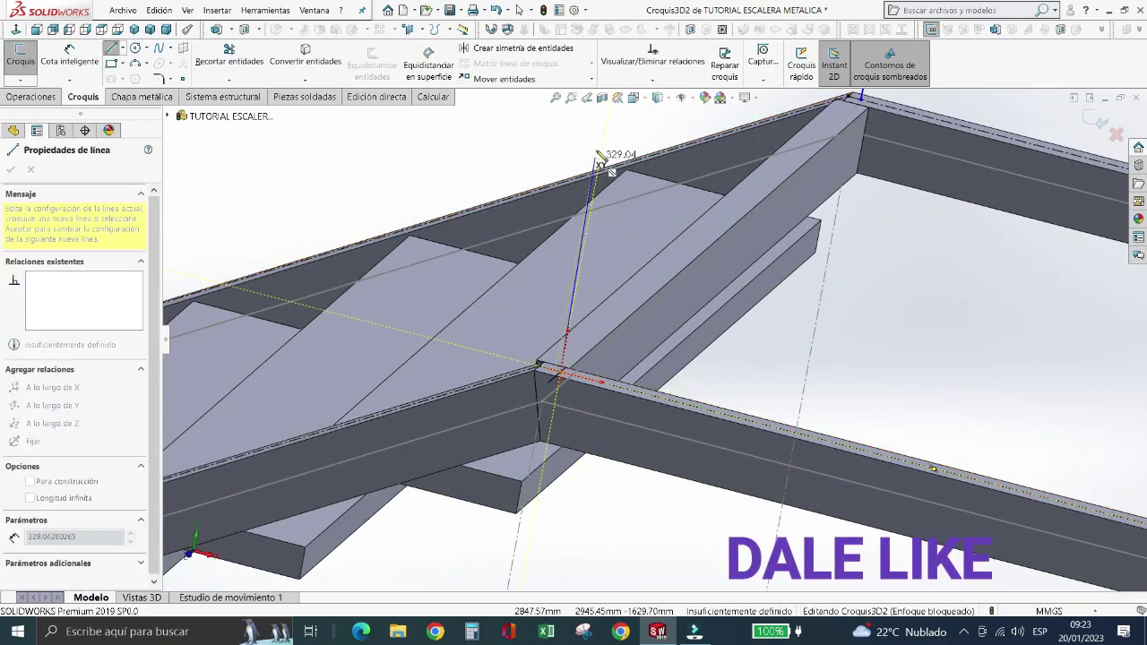
pyautogui.click(606, 123)
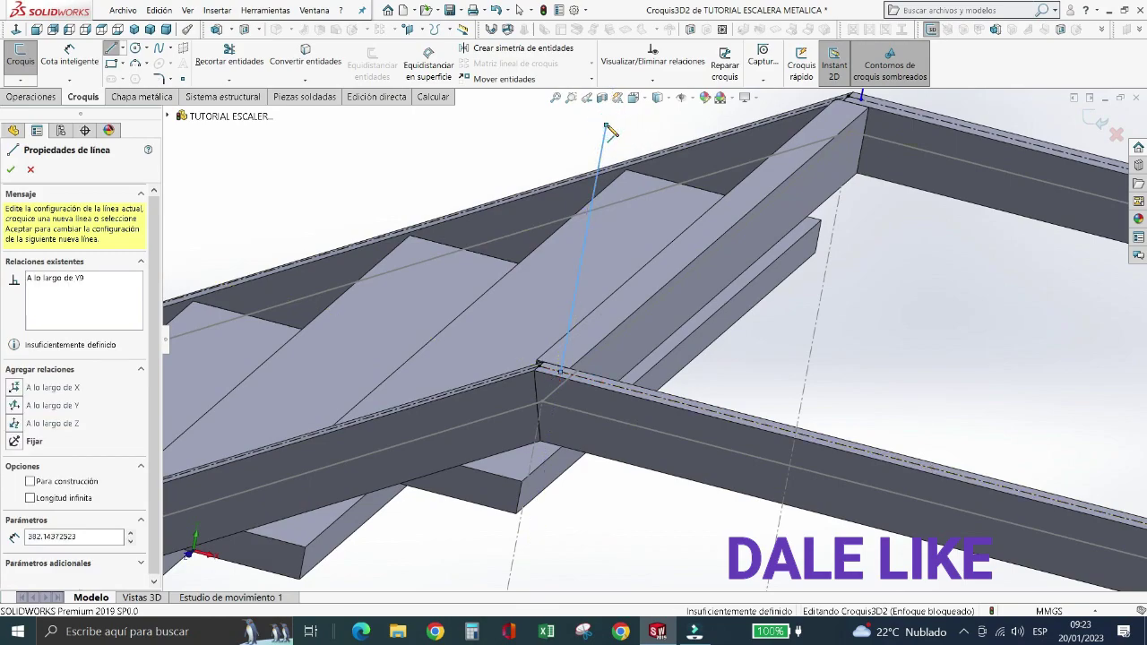
pyautogui.click(607, 125)
pyautogui.scroll(2, 627, 128)
pyautogui.scroll(1, 626, 129)
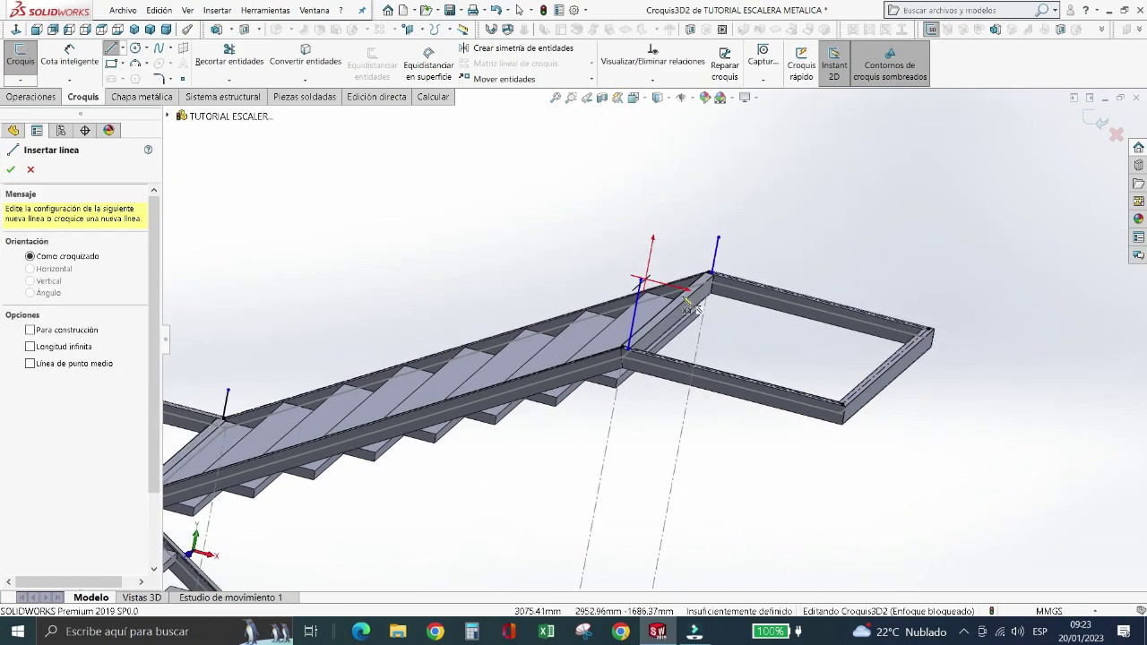
pyautogui.scroll(-2, 865, 430)
pyautogui.scroll(-2, 831, 386)
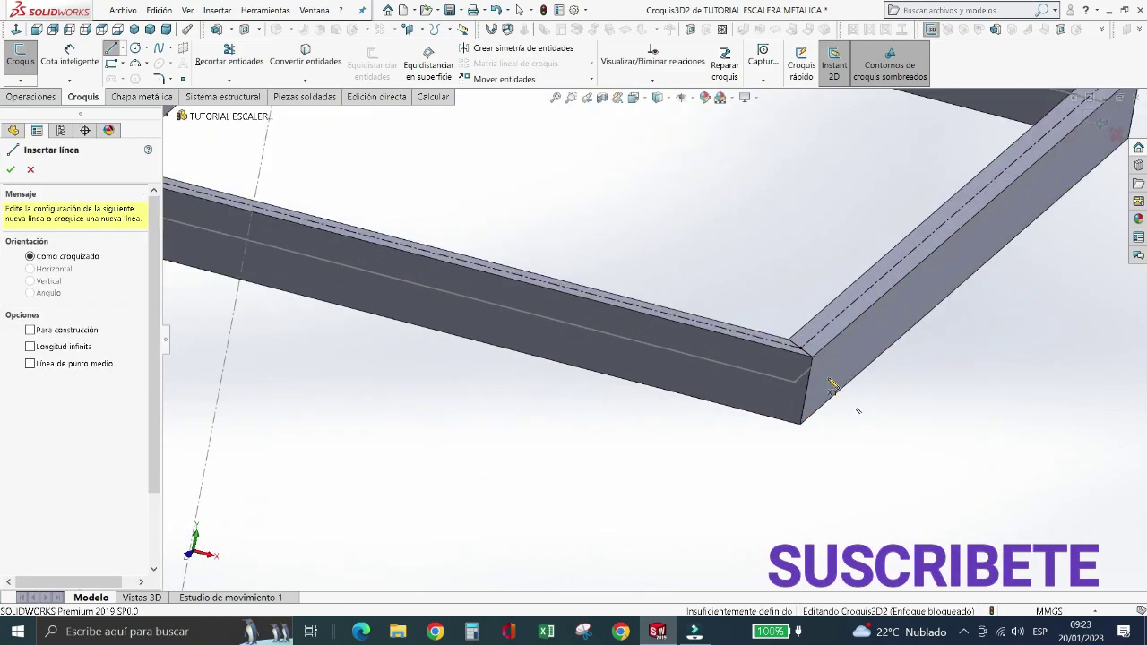
# - Add vertical posts at the far frame corner and the last landing frame corner
pyautogui.click(802, 348)
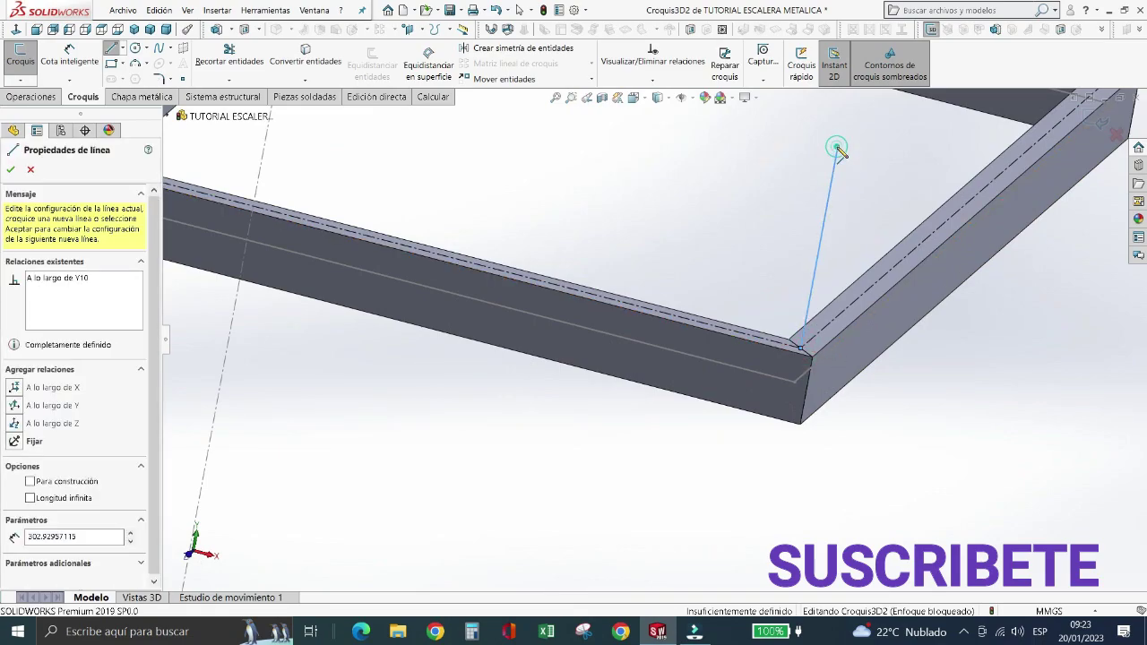
pyautogui.click(849, 151)
pyautogui.click(850, 150)
pyautogui.scroll(1, 794, 230)
pyautogui.scroll(1, 794, 230)
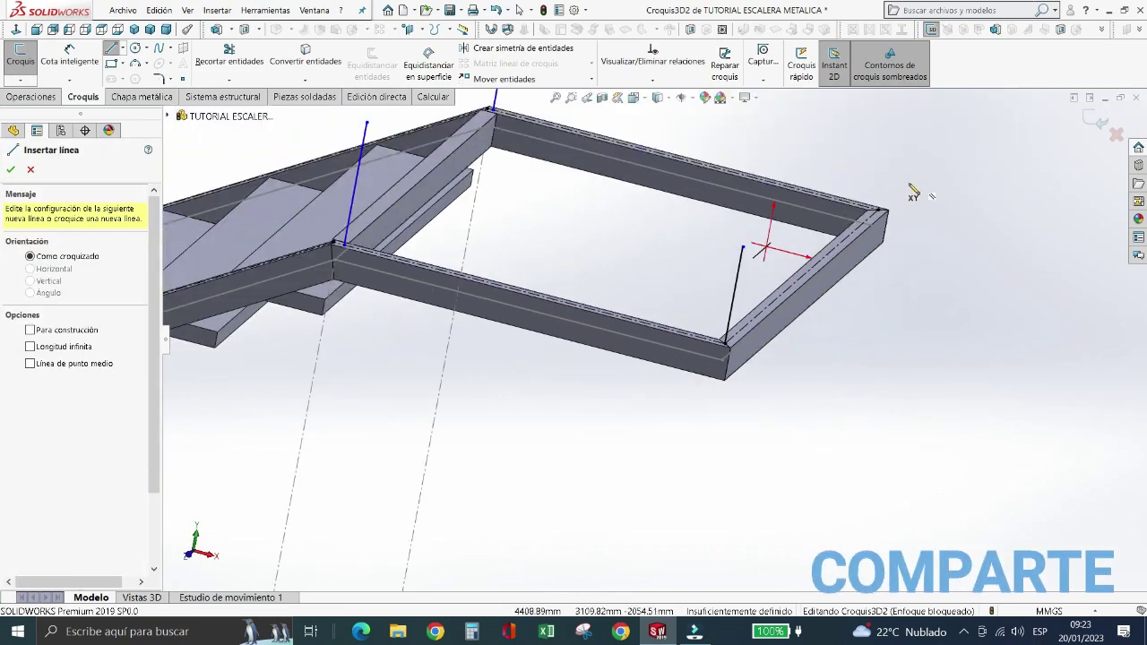
pyautogui.scroll(-3, 780, 327)
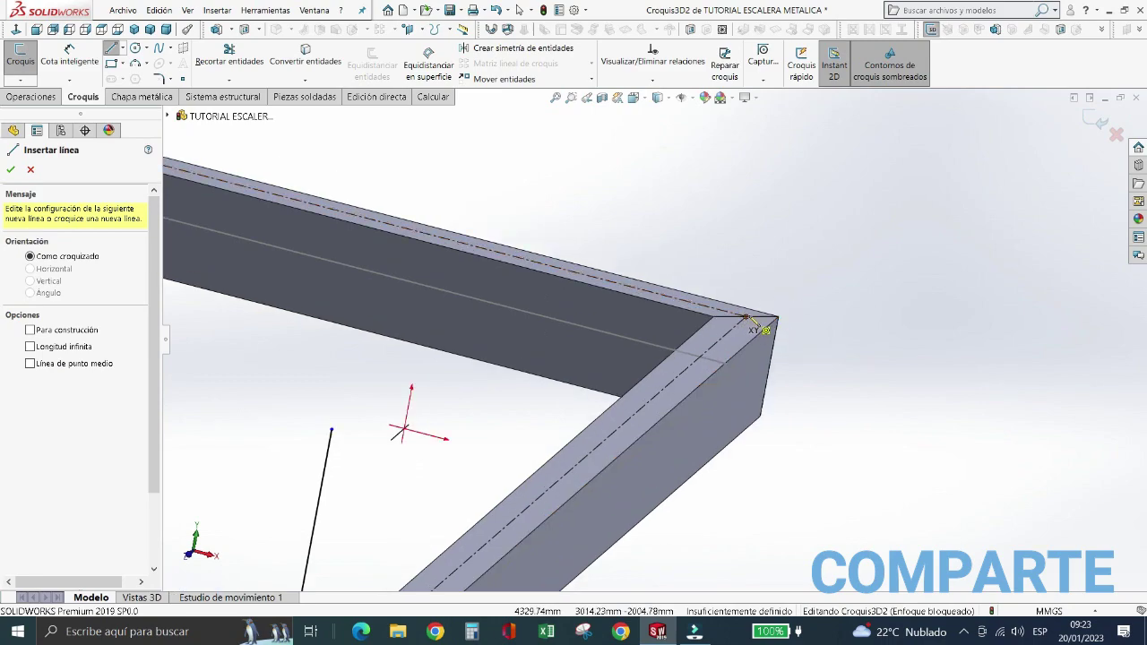
pyautogui.click(747, 319)
pyautogui.press('Escape')
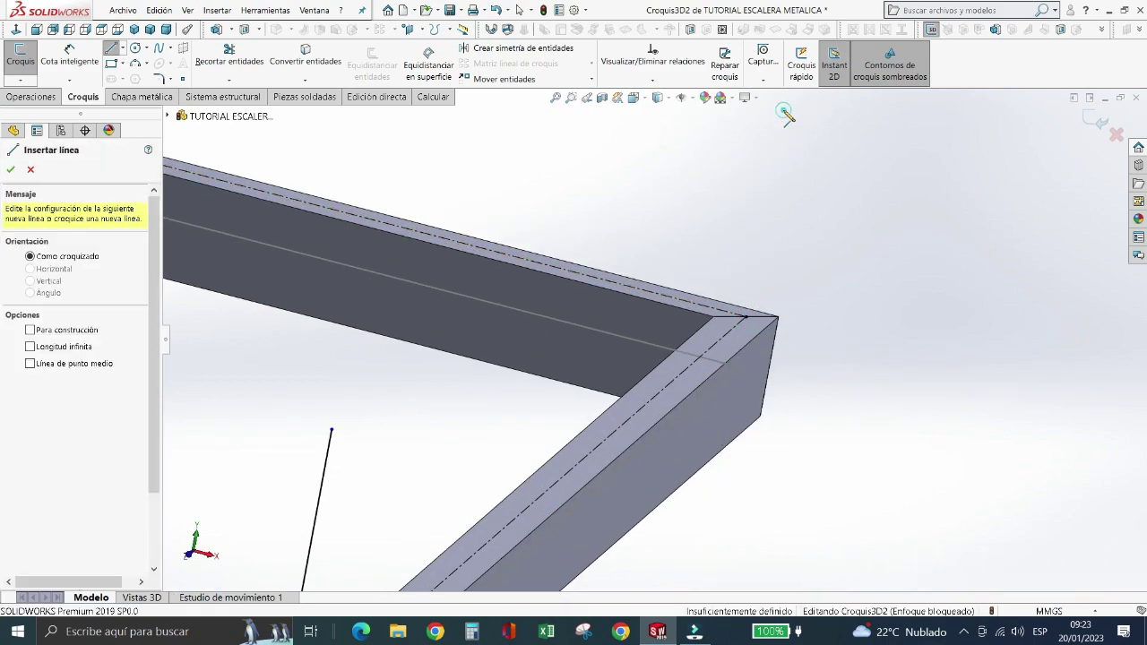
pyautogui.click(746, 319)
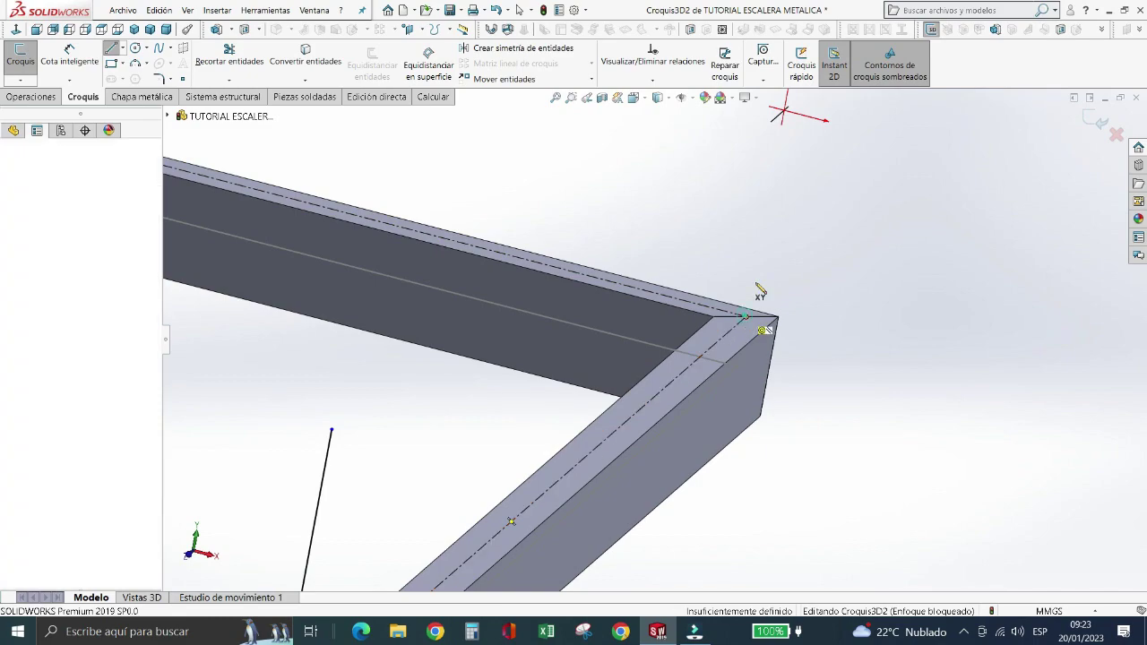
pyautogui.click(781, 137)
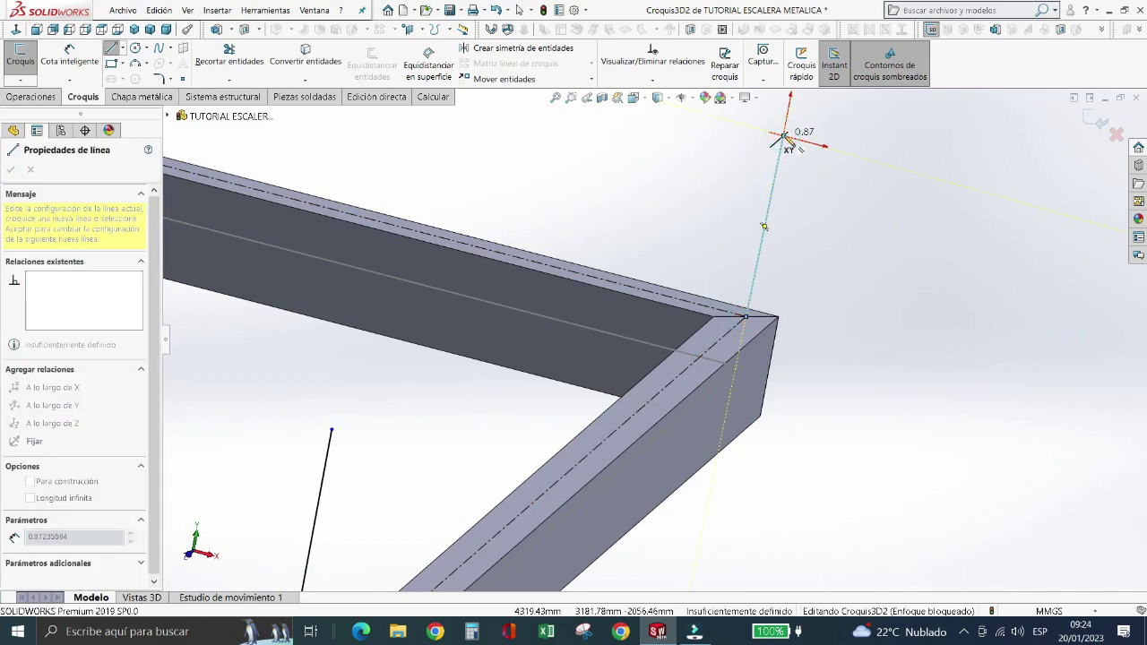
pyautogui.press('Escape')
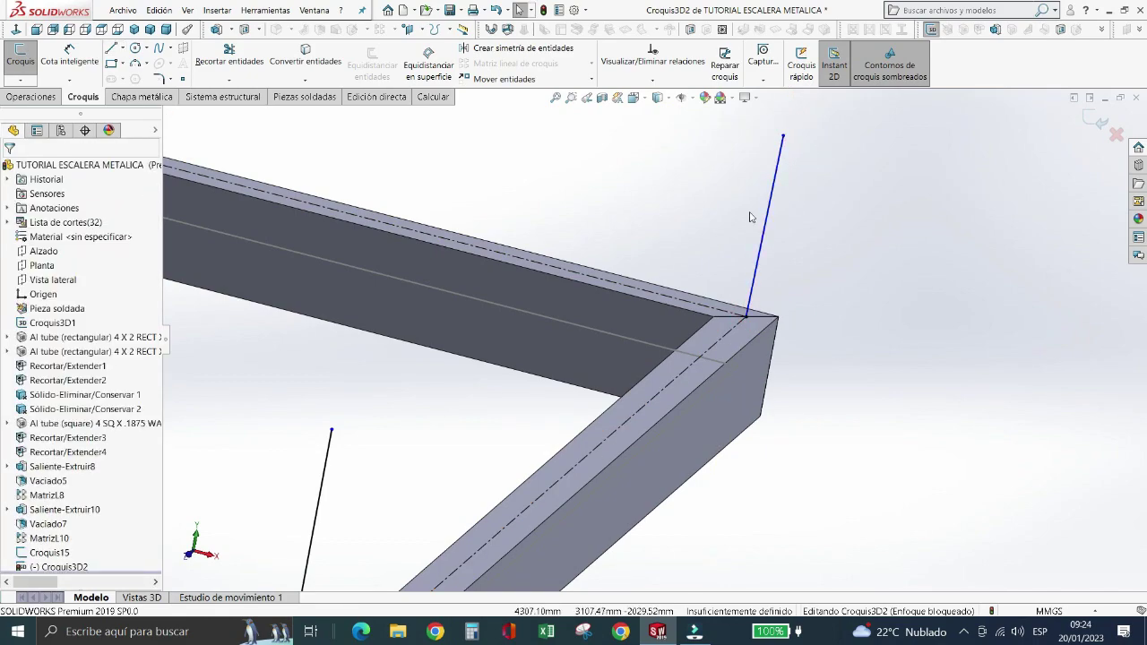
pyautogui.scroll(3, 751, 217)
pyautogui.scroll(2, 717, 274)
pyautogui.scroll(-2, 555, 340)
pyautogui.scroll(-2, 575, 263)
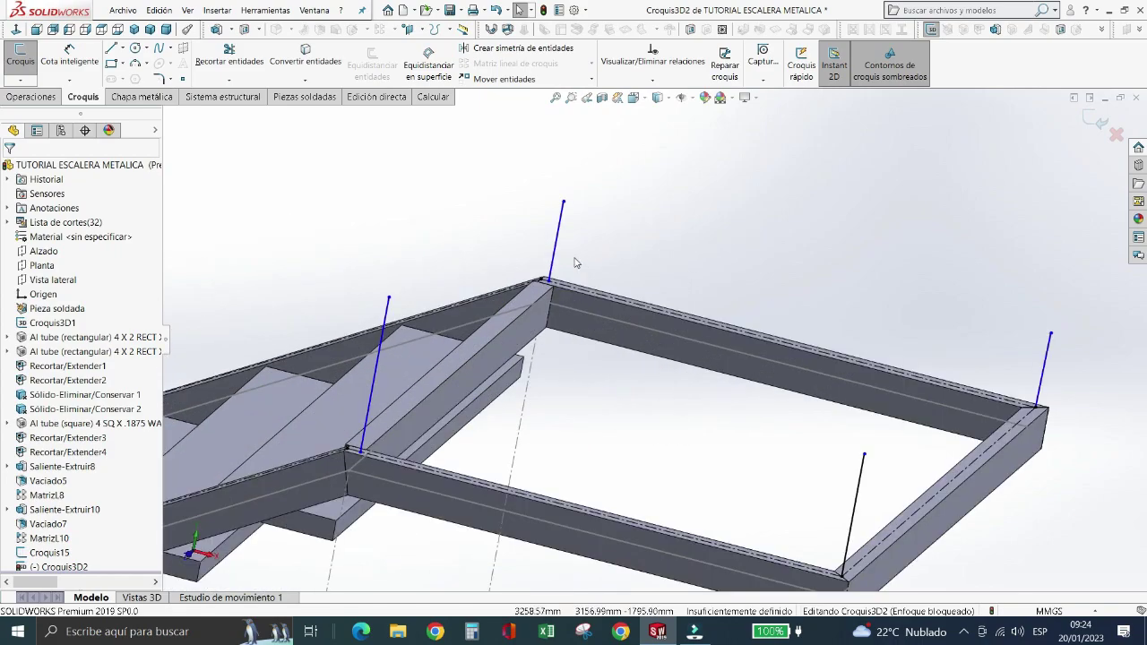
pyautogui.scroll(-2, 565, 278)
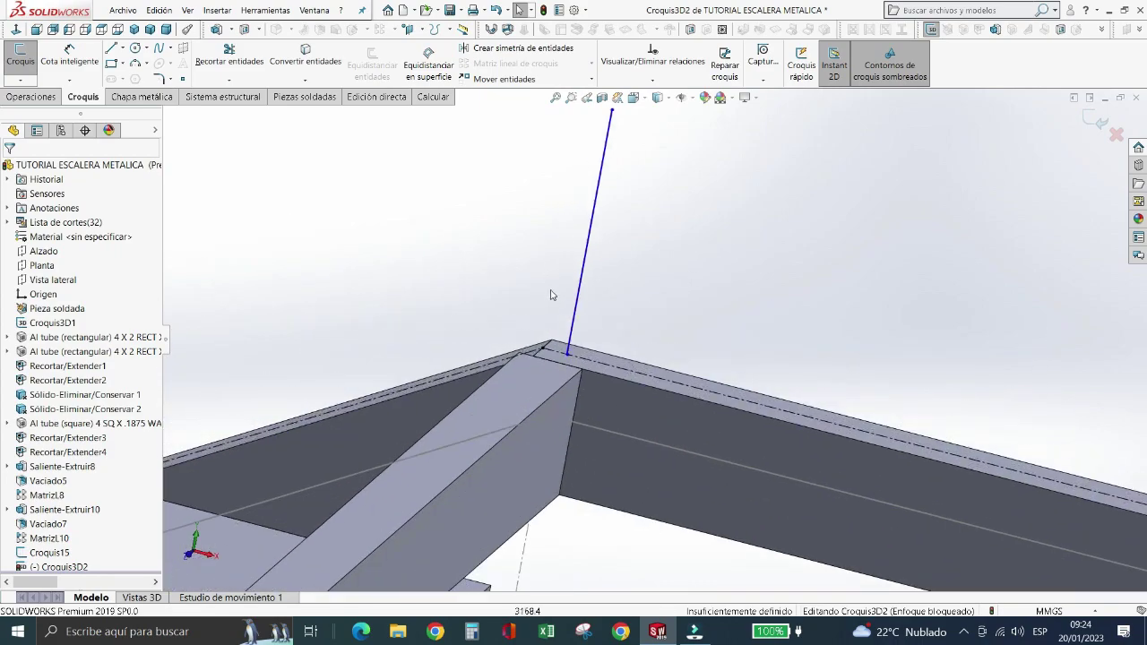
# - Dimension the junction post's offset from the beam corner to 50 mm
pyautogui.click(70, 51)
pyautogui.scroll(-2, 541, 322)
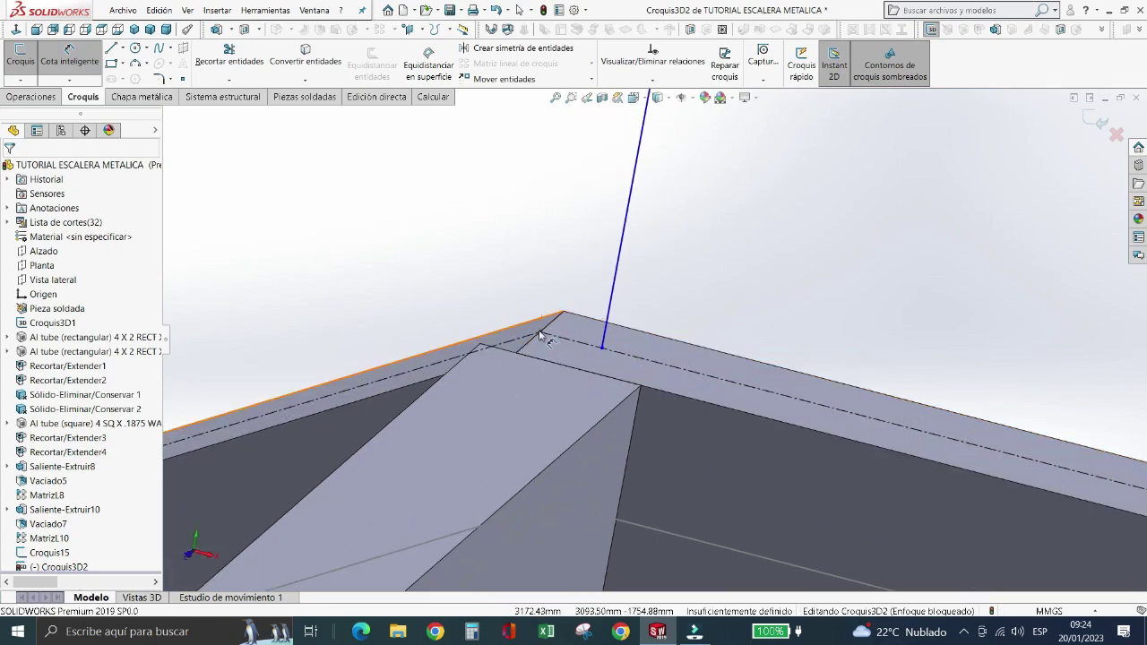
pyautogui.click(540, 335)
pyautogui.click(604, 341)
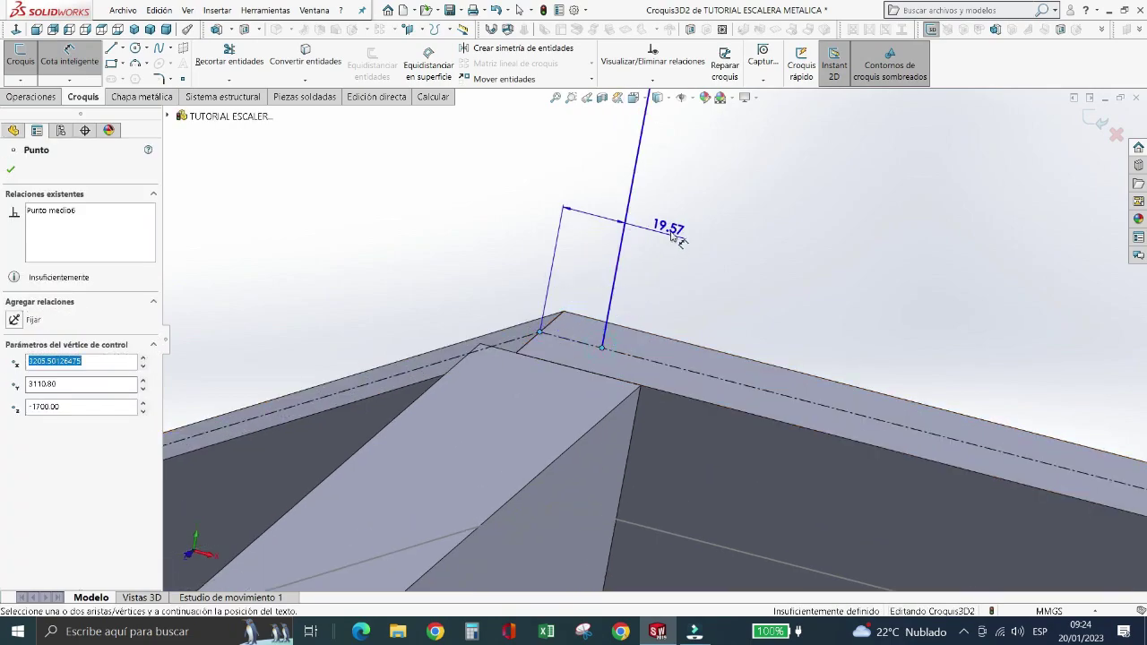
pyautogui.click(673, 234)
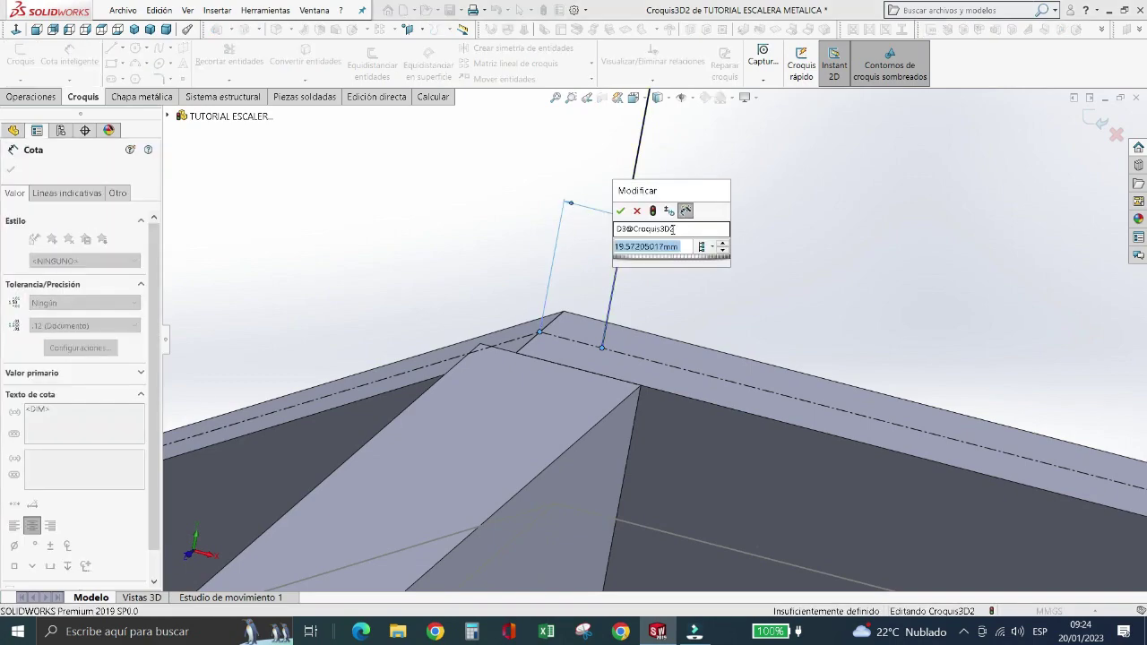
pyautogui.write('50')
pyautogui.press('Return')
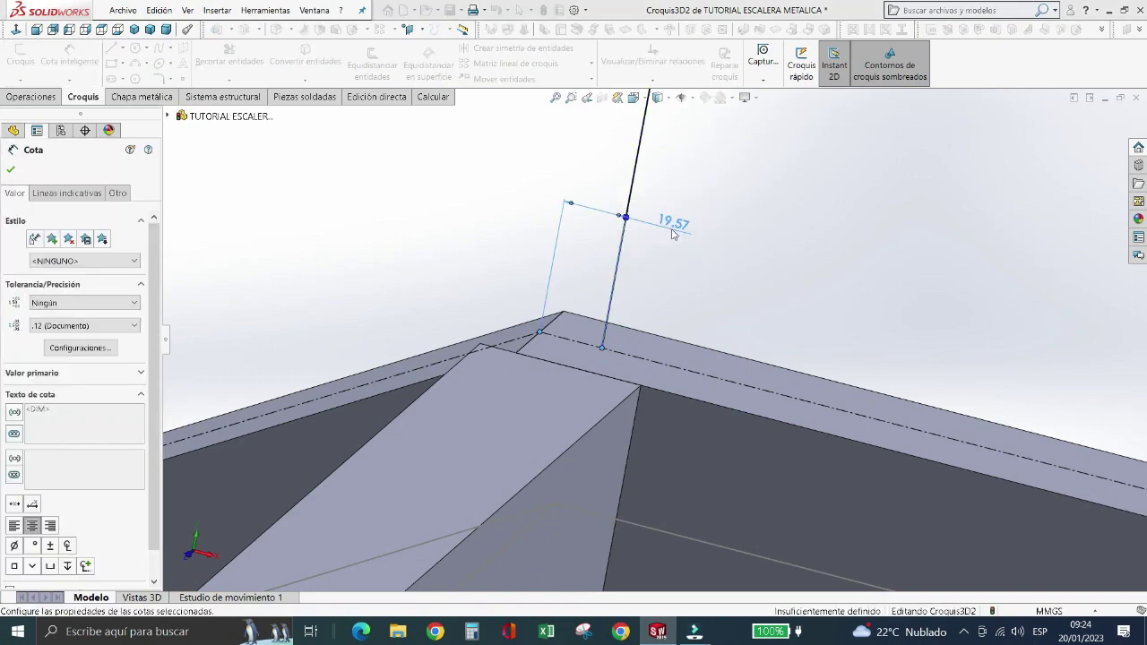
pyautogui.press('Escape')
pyautogui.scroll(2, 632, 242)
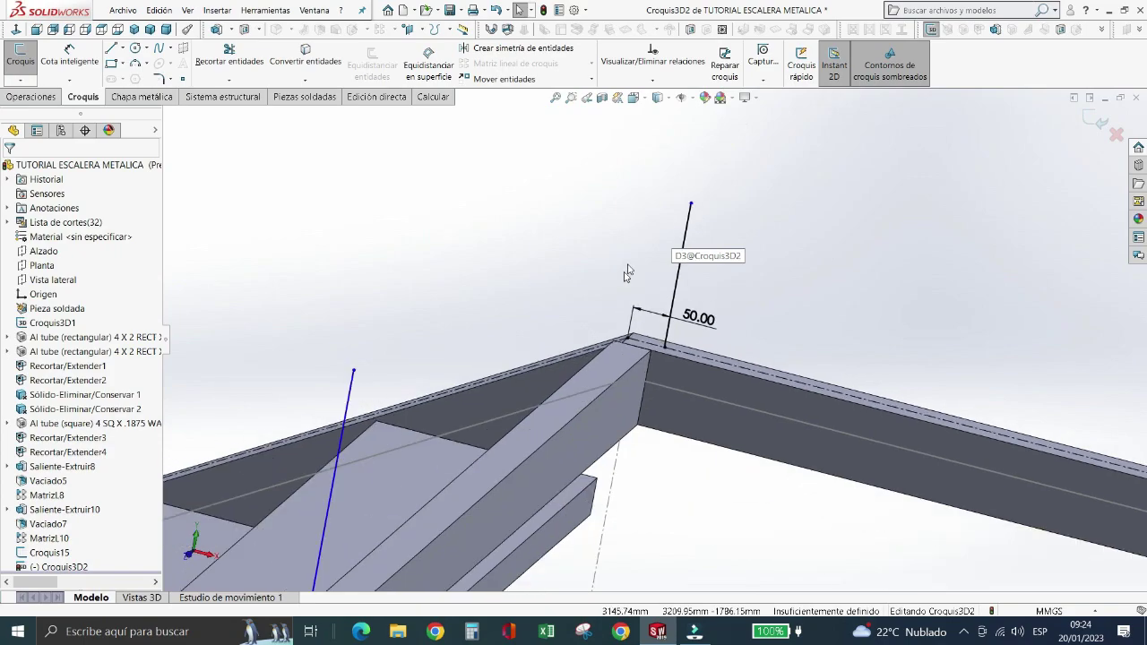
pyautogui.scroll(2, 628, 269)
pyautogui.scroll(1, 613, 322)
pyautogui.scroll(-2, 543, 520)
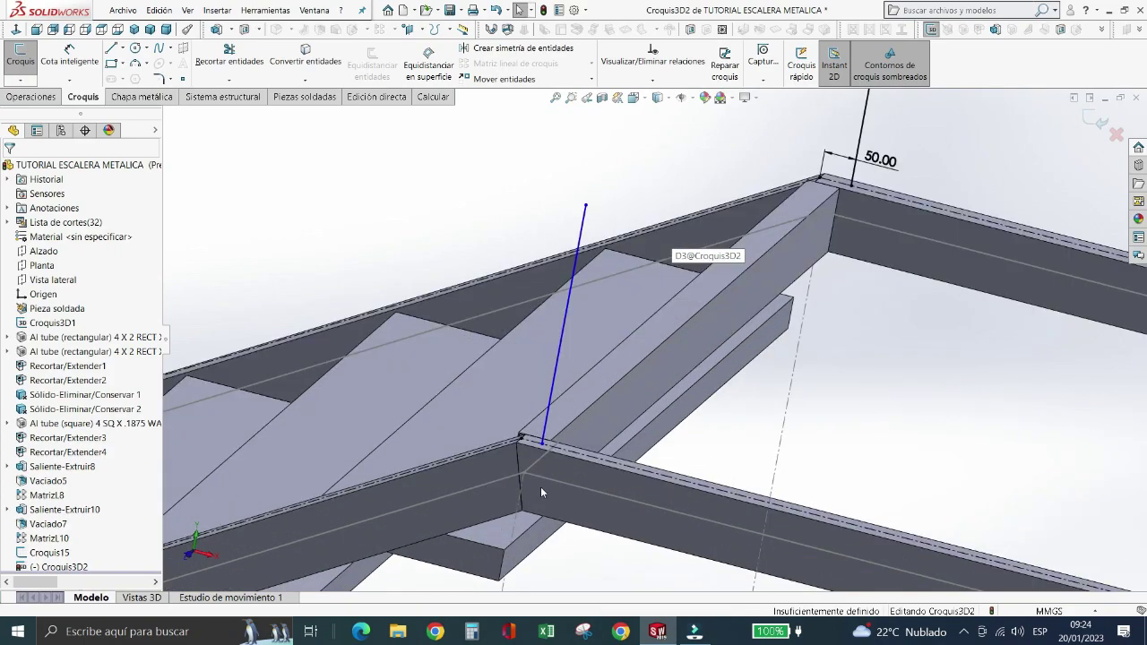
pyautogui.scroll(-1, 541, 466)
# - Relate the two post base points Along Z, after undoing an unsolvable Along X
pyautogui.click(549, 429)
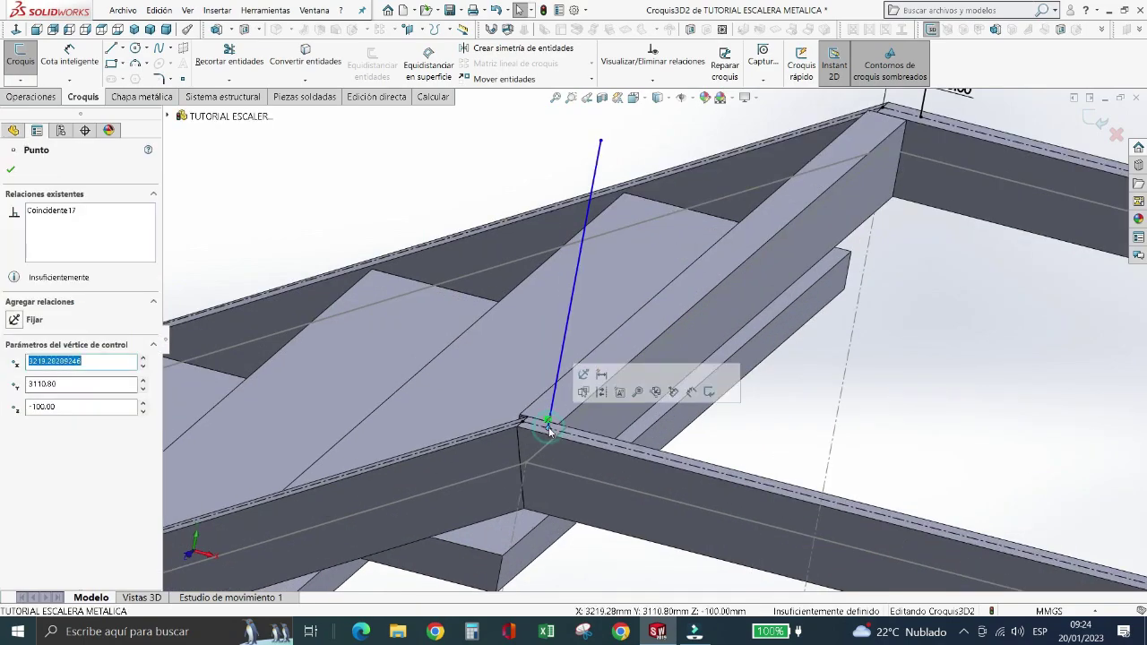
pyautogui.keyDown('ctrl'); pyautogui.click(922, 122); pyautogui.keyUp('ctrl')
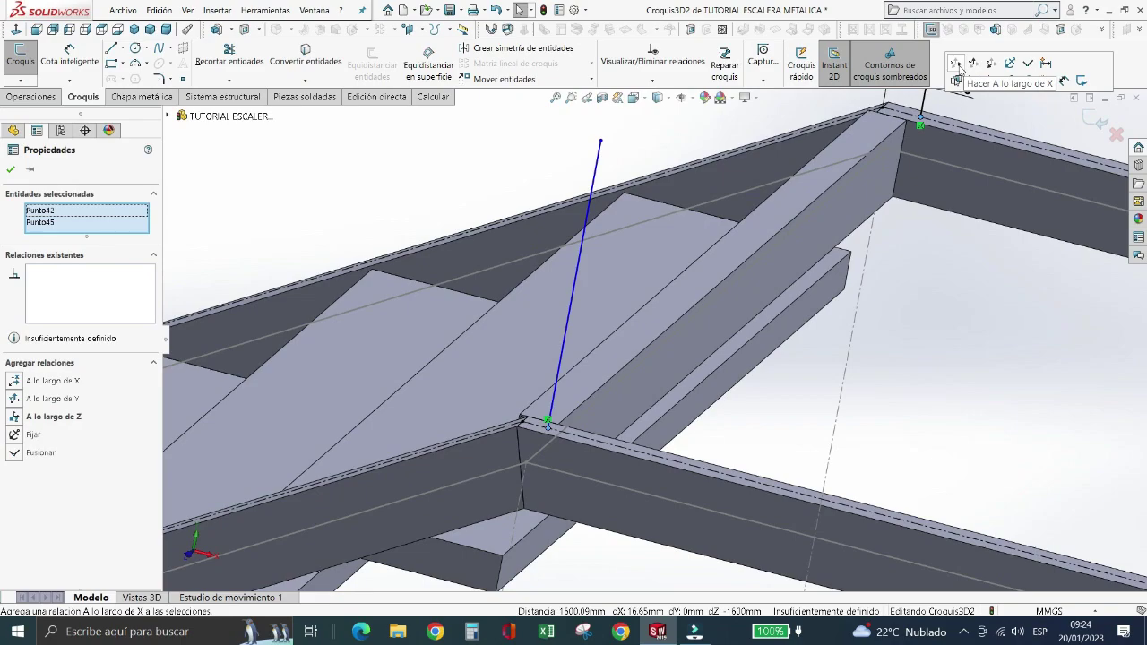
pyautogui.click(957, 64)
pyautogui.hotkey('ctrl', 'z')
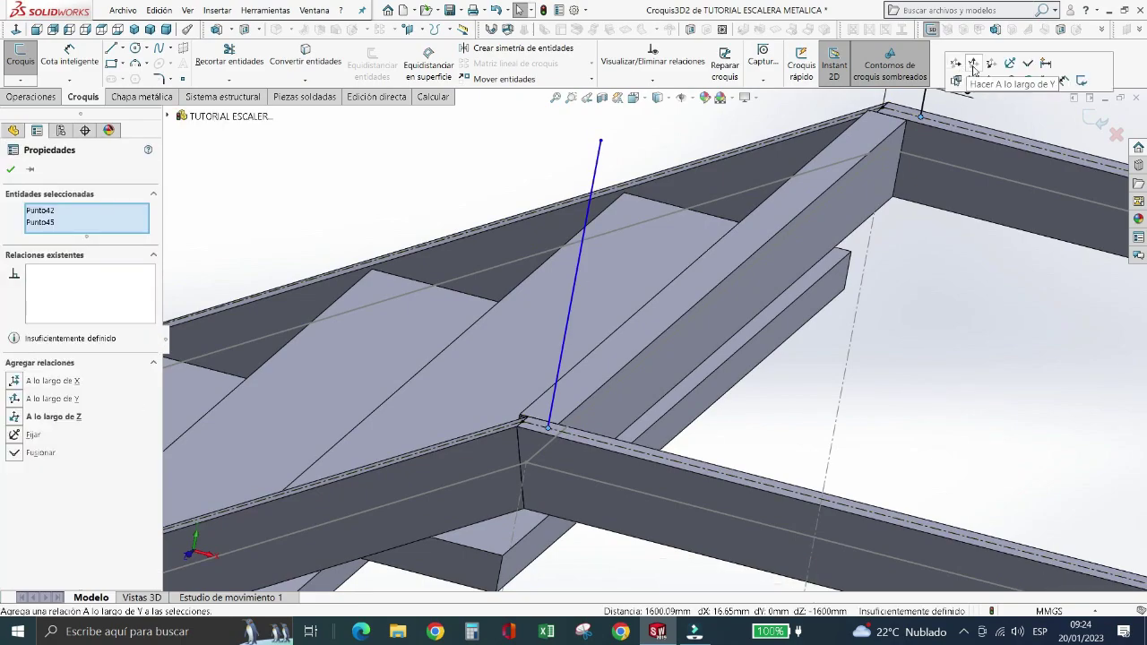
pyautogui.click(990, 64)
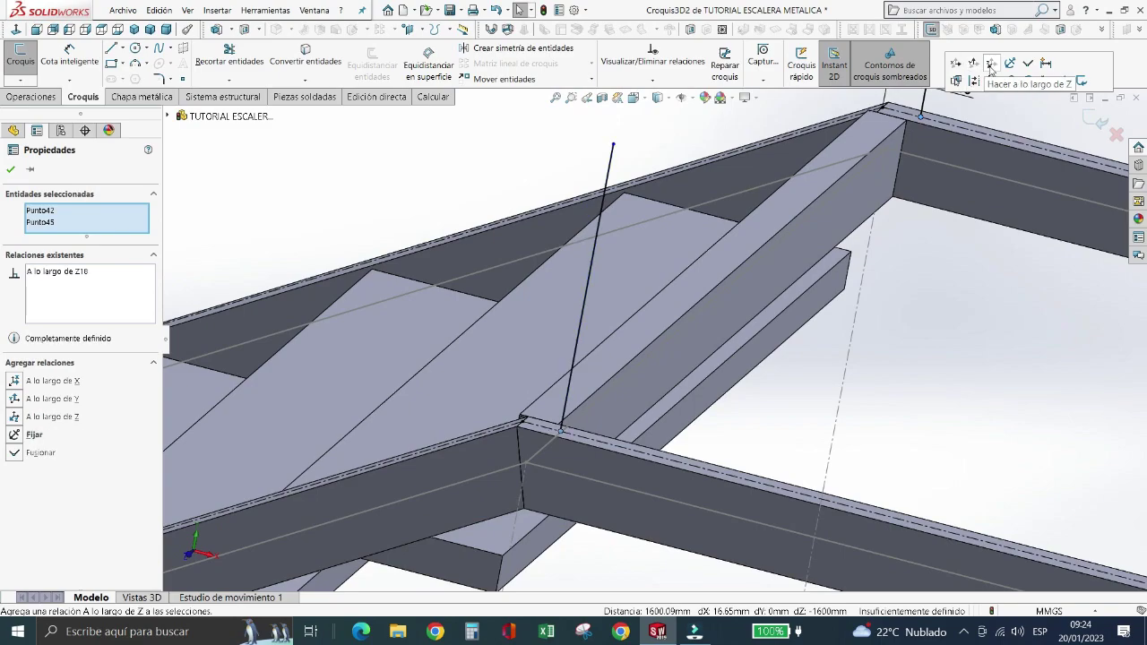
pyautogui.scroll(2, 789, 246)
pyautogui.scroll(3, 762, 251)
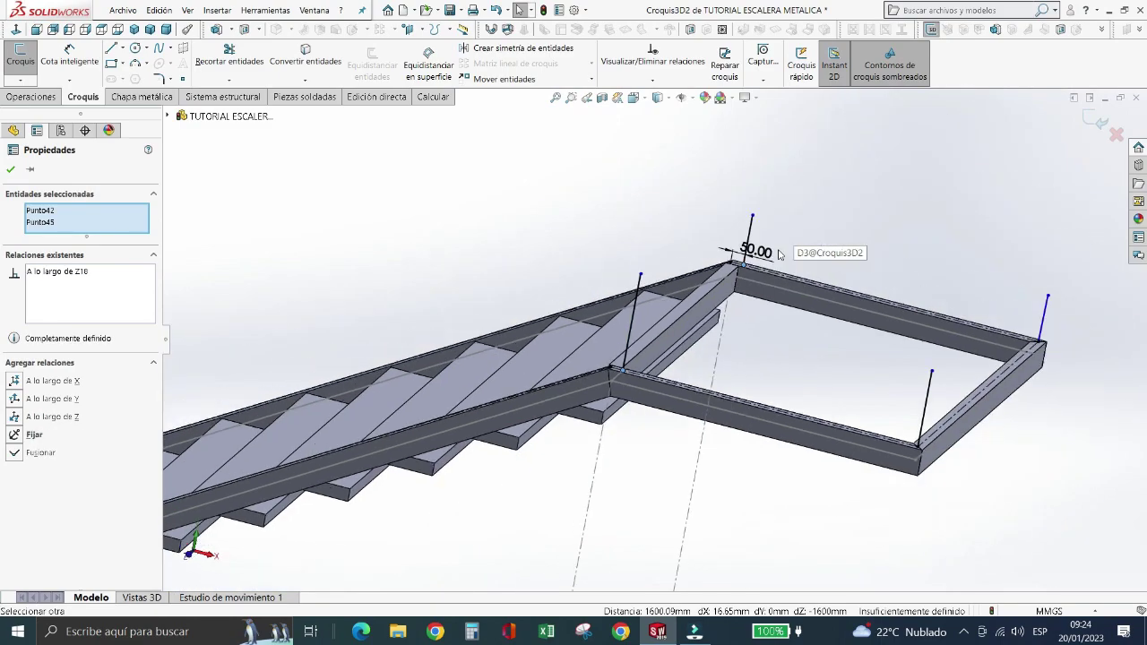
pyautogui.scroll(2, 822, 273)
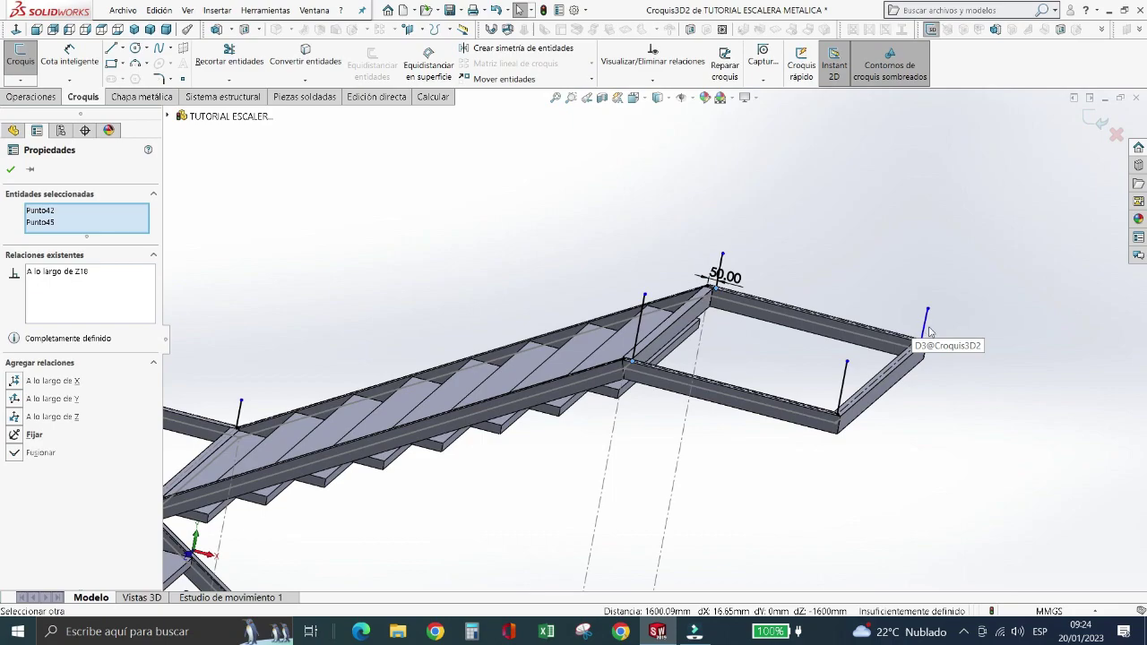
pyautogui.click(927, 325)
pyautogui.scroll(3, 659, 333)
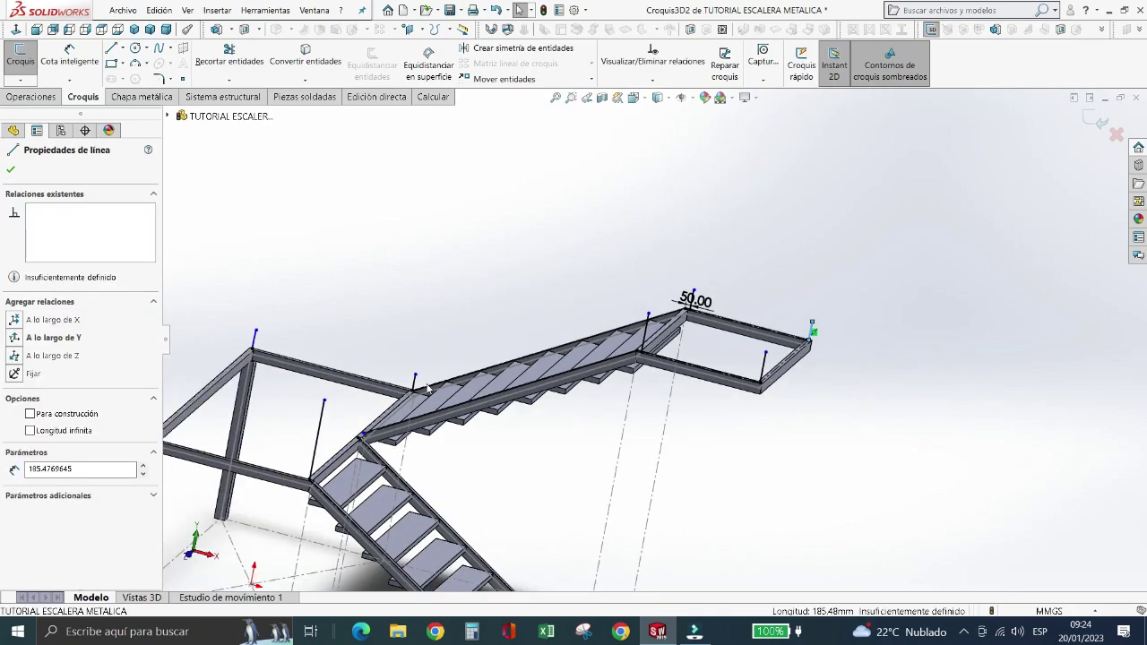
pyautogui.scroll(2, 433, 363)
pyautogui.scroll(-2, 452, 338)
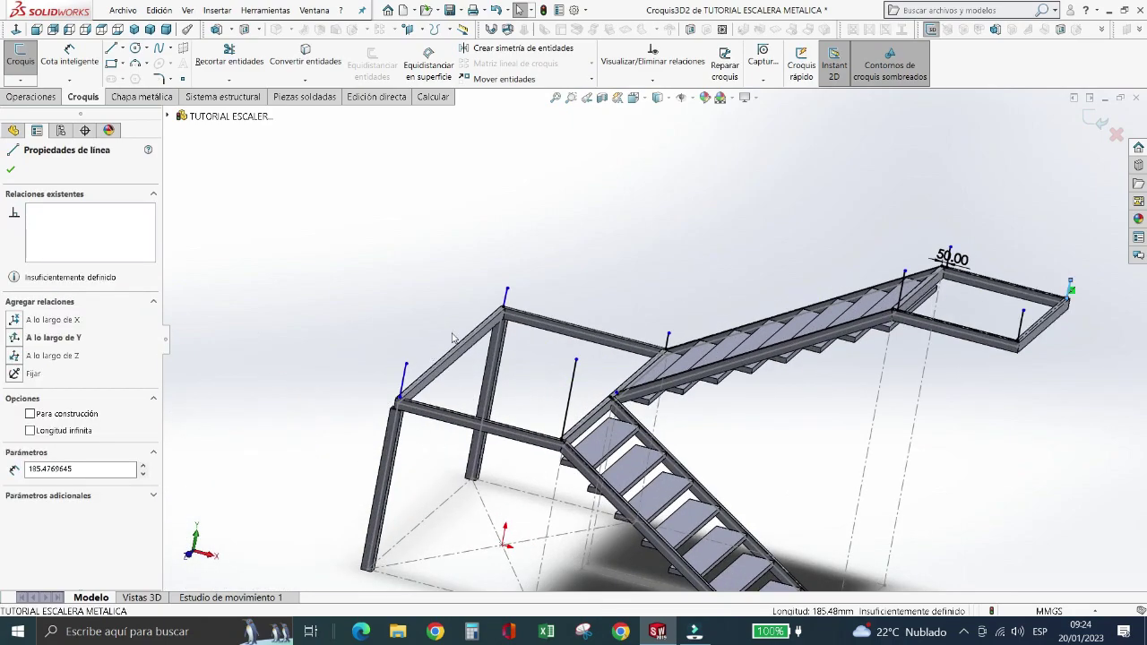
# - Make post lines Línea22, Línea31, Línea20 and Línea19 vertical along Y
pyautogui.keyDown('ctrl'); pyautogui.click(507, 294); pyautogui.keyUp('ctrl')
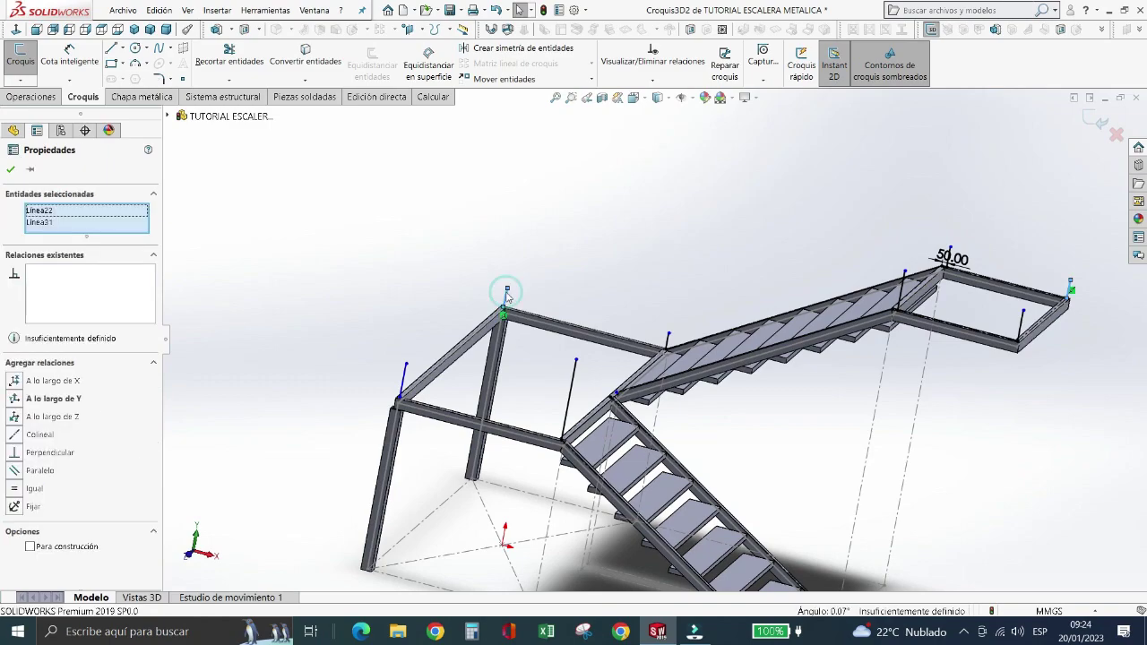
pyautogui.keyDown('ctrl'); pyautogui.click(402, 384); pyautogui.keyUp('ctrl')
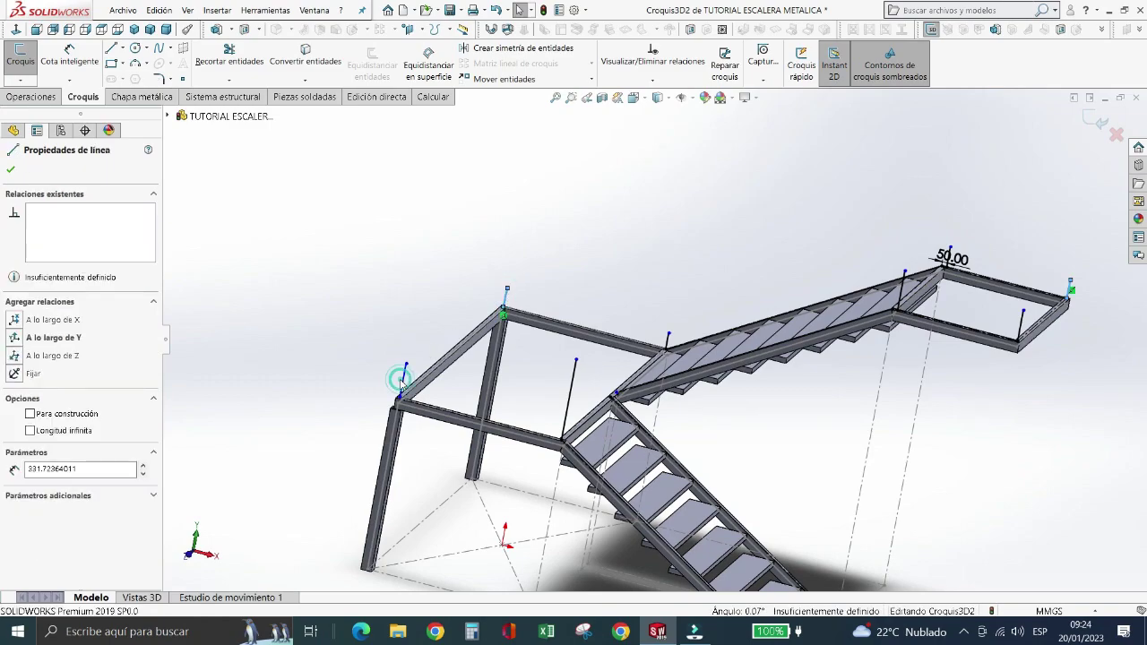
pyautogui.keyDown('ctrl'); pyautogui.click(570, 401); pyautogui.keyUp('ctrl')
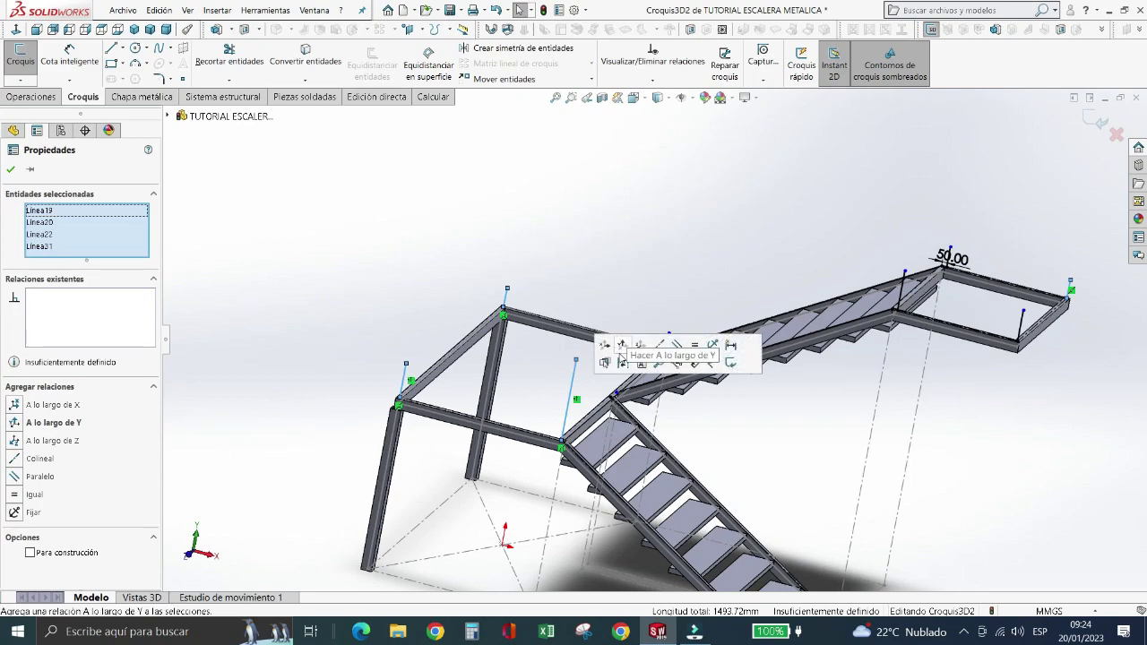
pyautogui.click(622, 345)
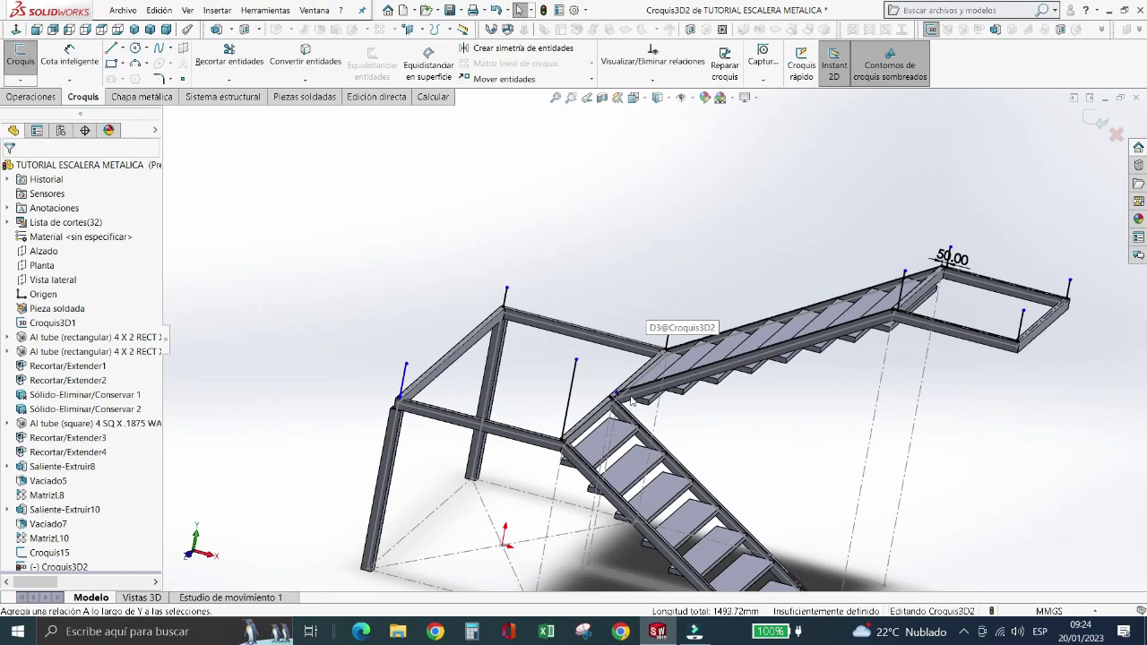
pyautogui.scroll(-2, 632, 401)
pyautogui.scroll(-3, 610, 385)
pyautogui.scroll(-2, 570, 362)
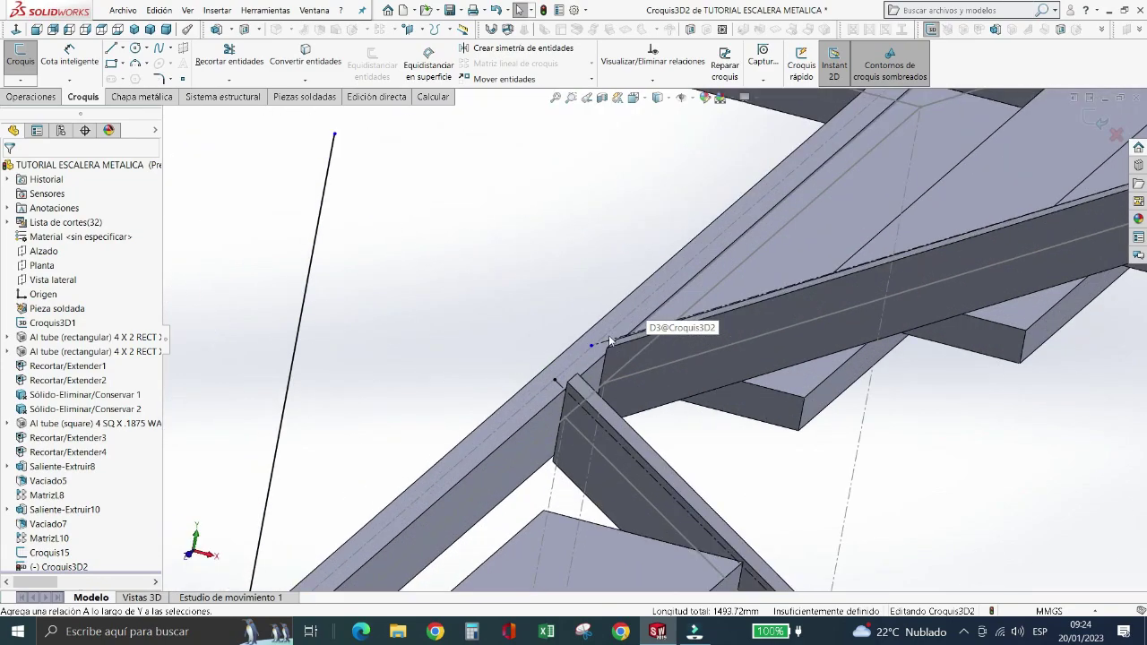
pyautogui.scroll(-2, 609, 341)
pyautogui.scroll(-2, 598, 357)
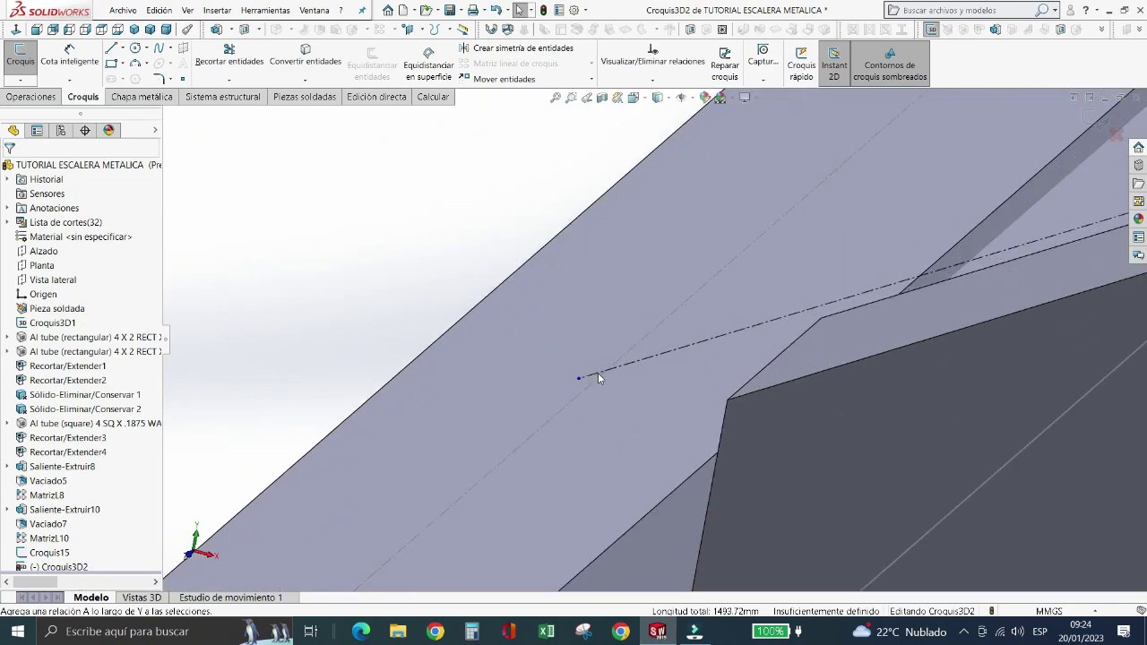
pyautogui.scroll(-2, 593, 372)
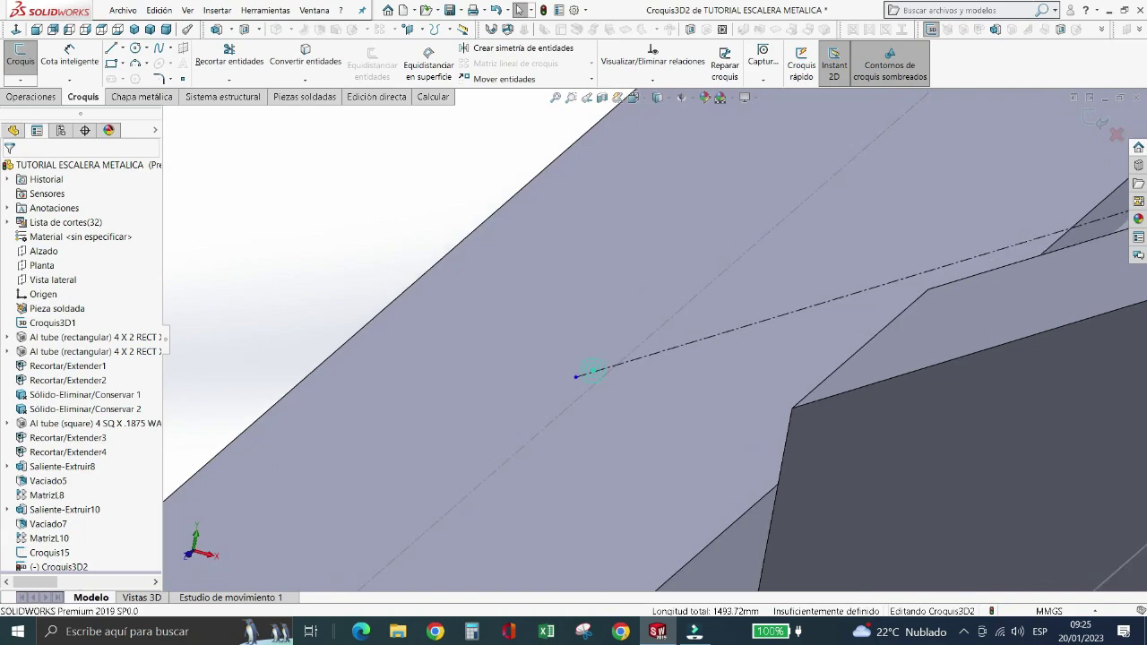
# - Examine the construction line and its end point at the stair junction, adjusting the view around it
pyautogui.click(589, 372)
pyautogui.click(576, 379)
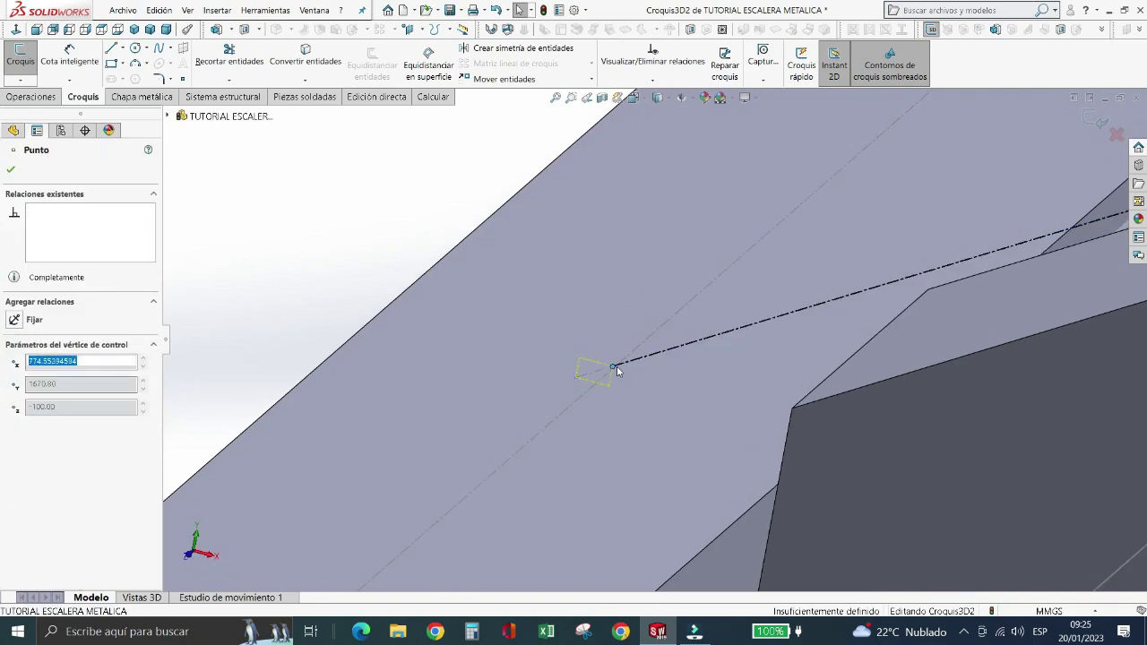
pyautogui.click(575, 372)
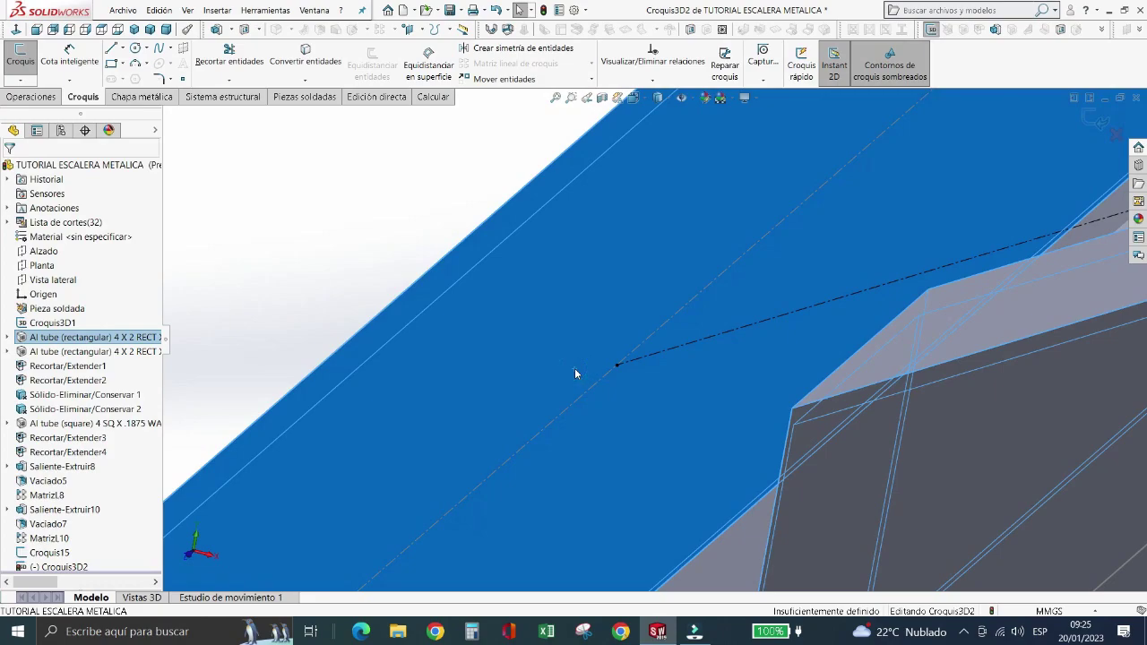
pyautogui.press('Escape')
pyautogui.moveTo(572, 368); pyautogui.dragTo(567, 362, button='middle')
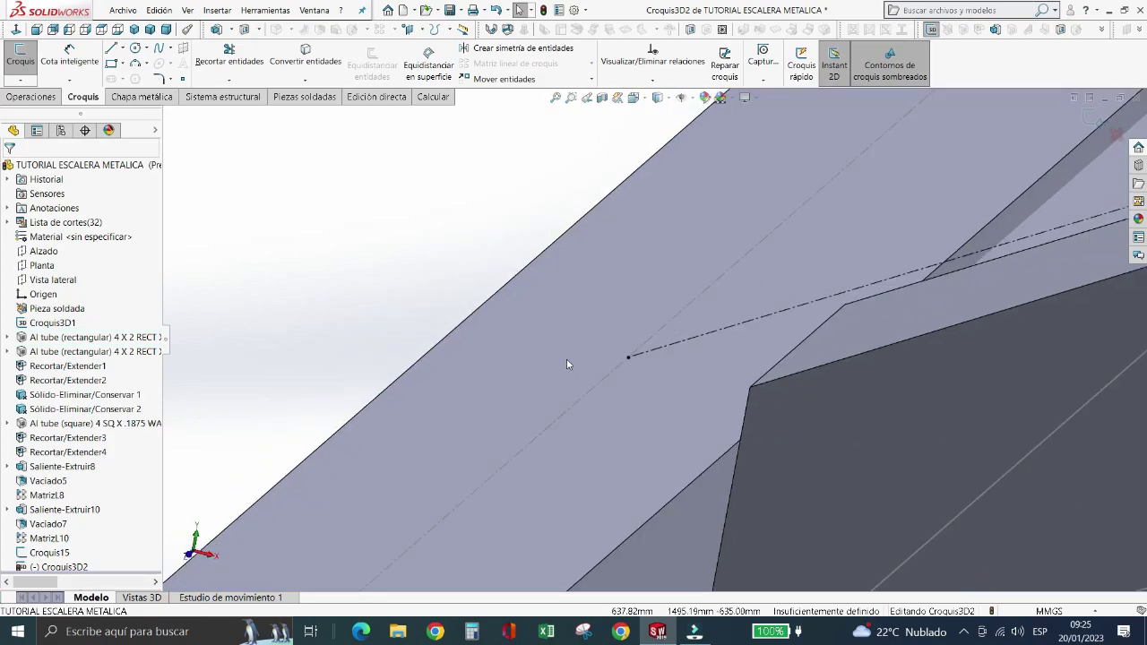
pyautogui.scroll(2, 566, 364)
pyautogui.scroll(2, 566, 363)
pyautogui.scroll(2, 566, 364)
pyautogui.scroll(2, 566, 363)
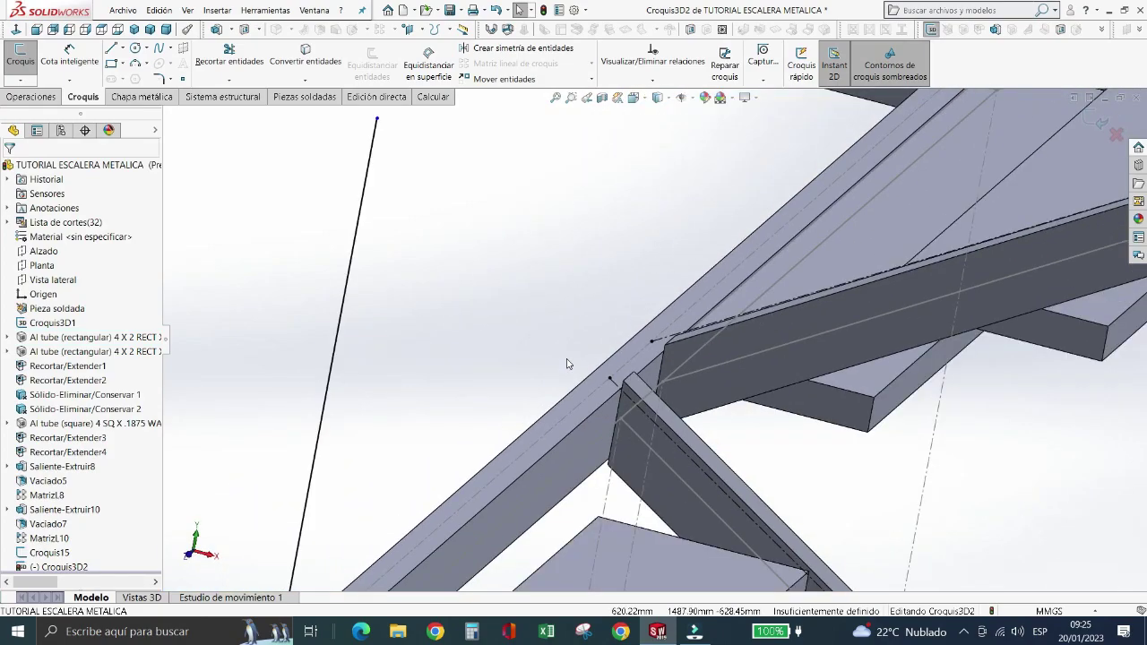
pyautogui.scroll(3, 566, 364)
pyautogui.scroll(1, 537, 375)
pyautogui.scroll(-1, 538, 375)
pyautogui.scroll(-3, 682, 324)
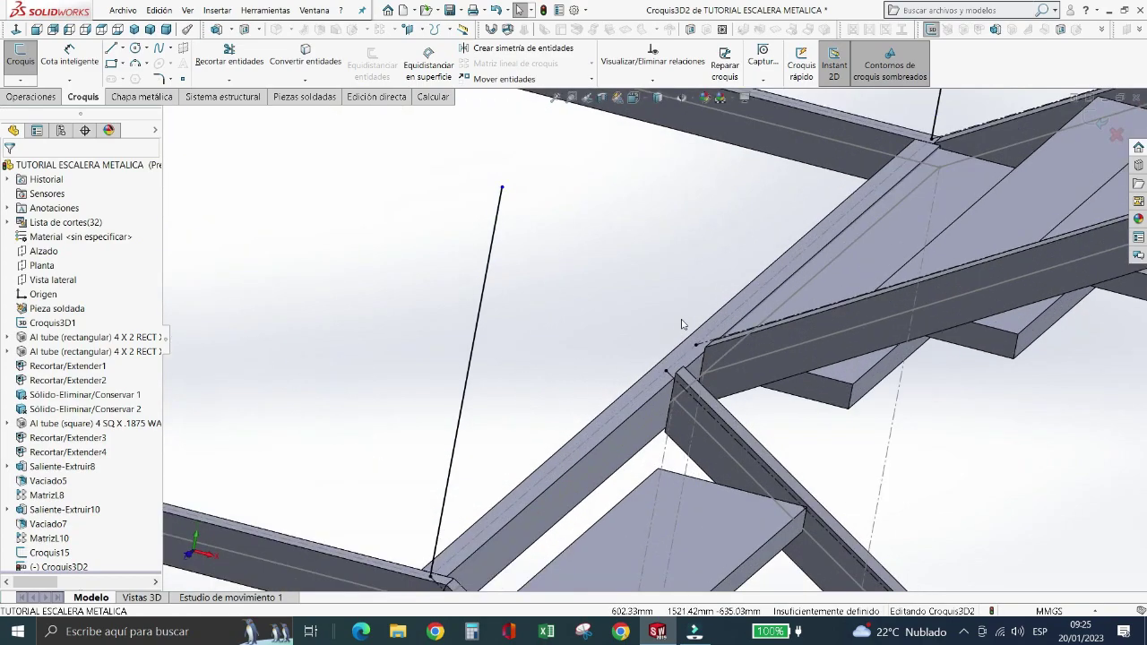
pyautogui.click(146, 48)
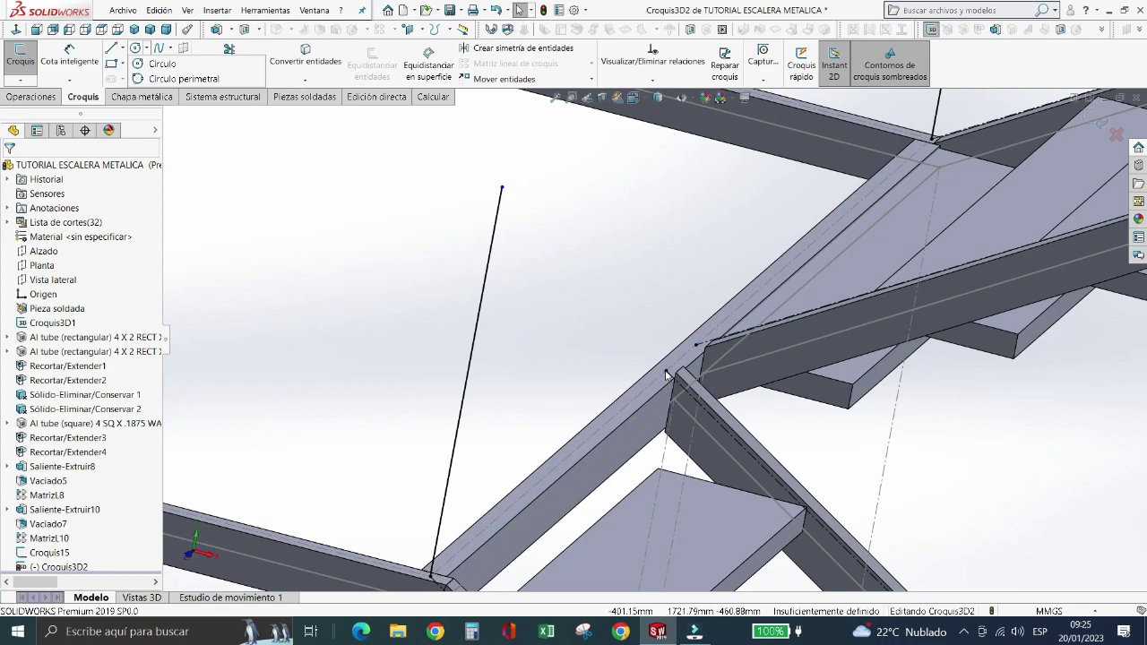
# - Draw two upward post lines from the beam corners at the stair junction
pyautogui.click(123, 48)
pyautogui.click(113, 49)
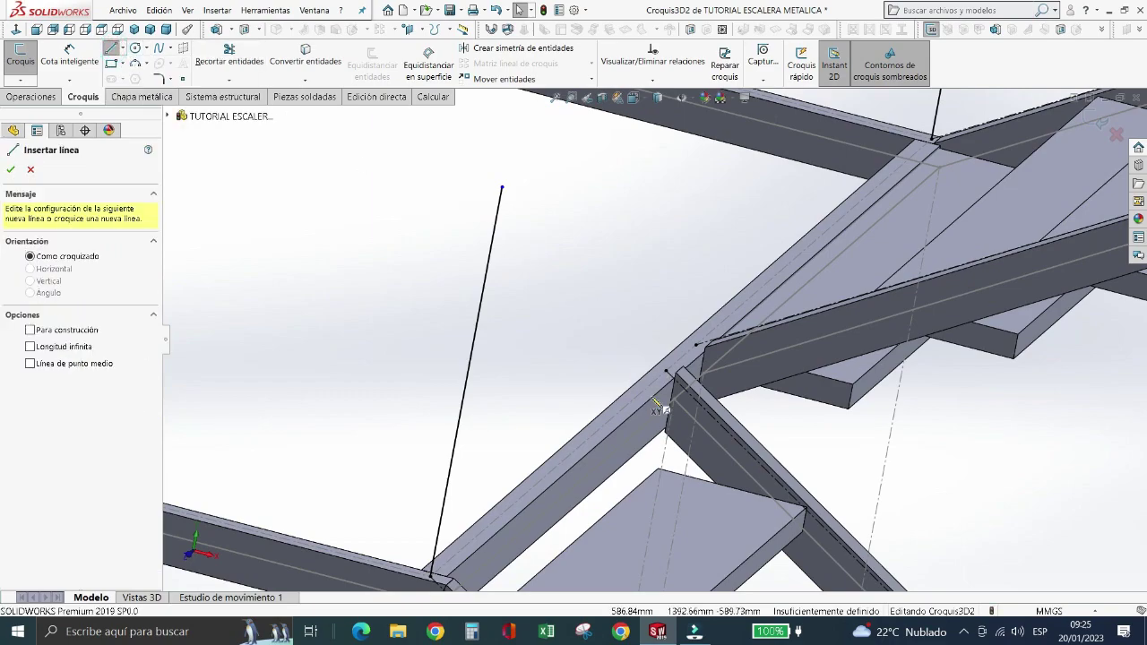
pyautogui.click(667, 371)
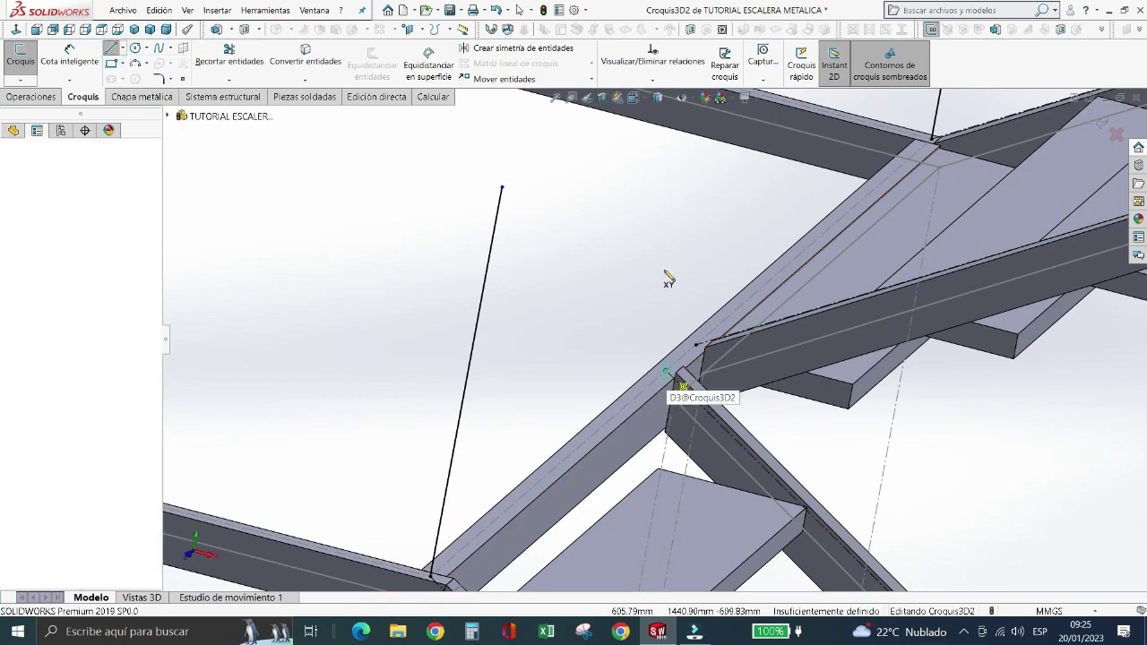
pyautogui.click(697, 201)
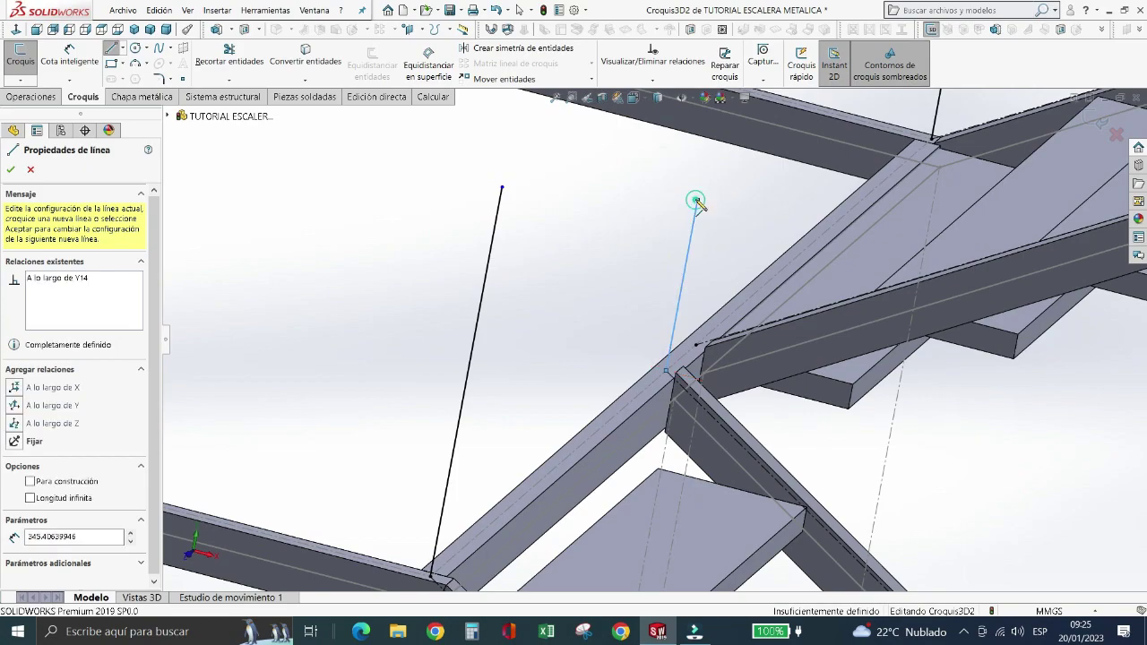
pyautogui.doubleClick(649, 190)
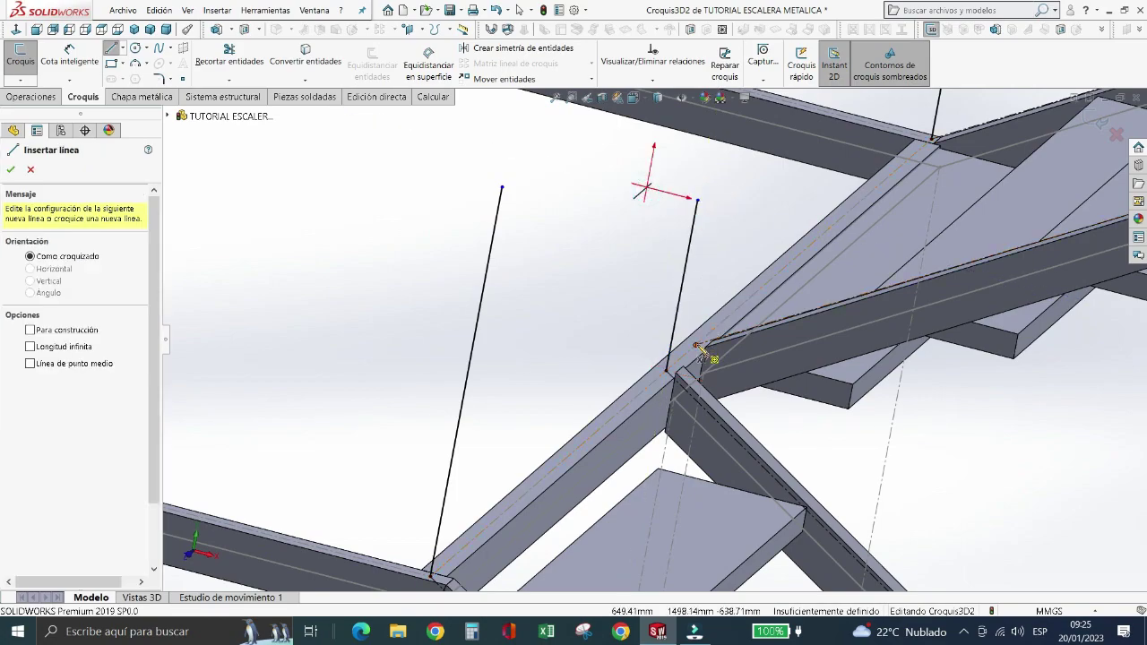
pyautogui.click(697, 346)
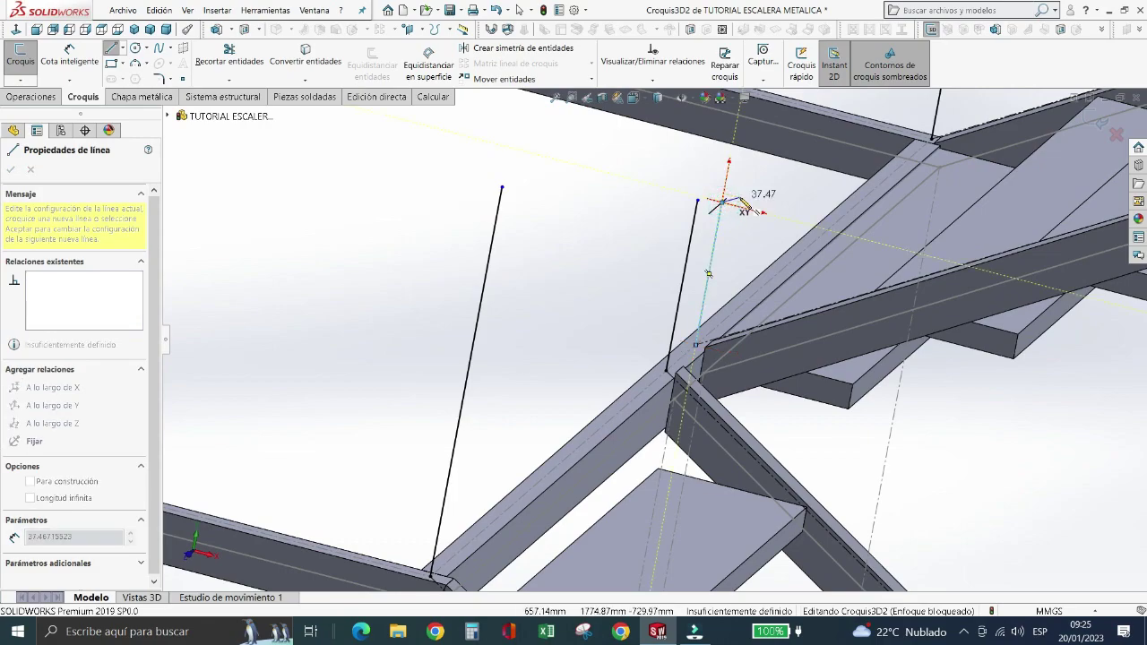
pyautogui.doubleClick(724, 201)
pyautogui.press('Escape')
pyautogui.press('f')
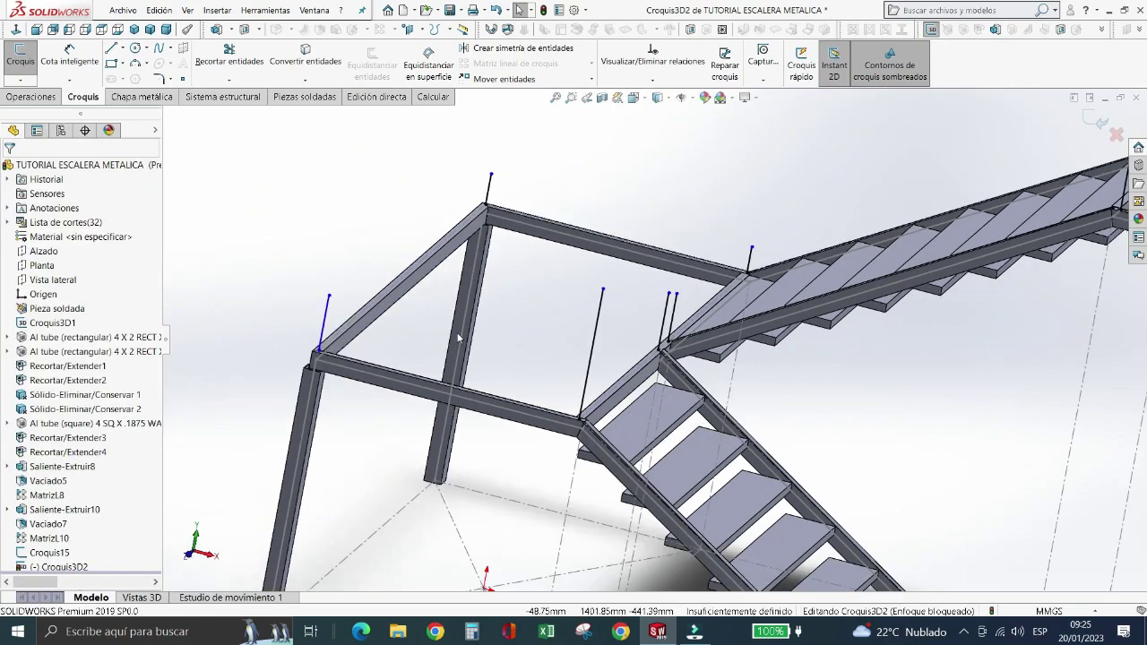
# - Select the post line at the landing corner, leaving its relations unchanged
pyautogui.scroll(-2, 457, 338)
pyautogui.scroll(-2, 452, 328)
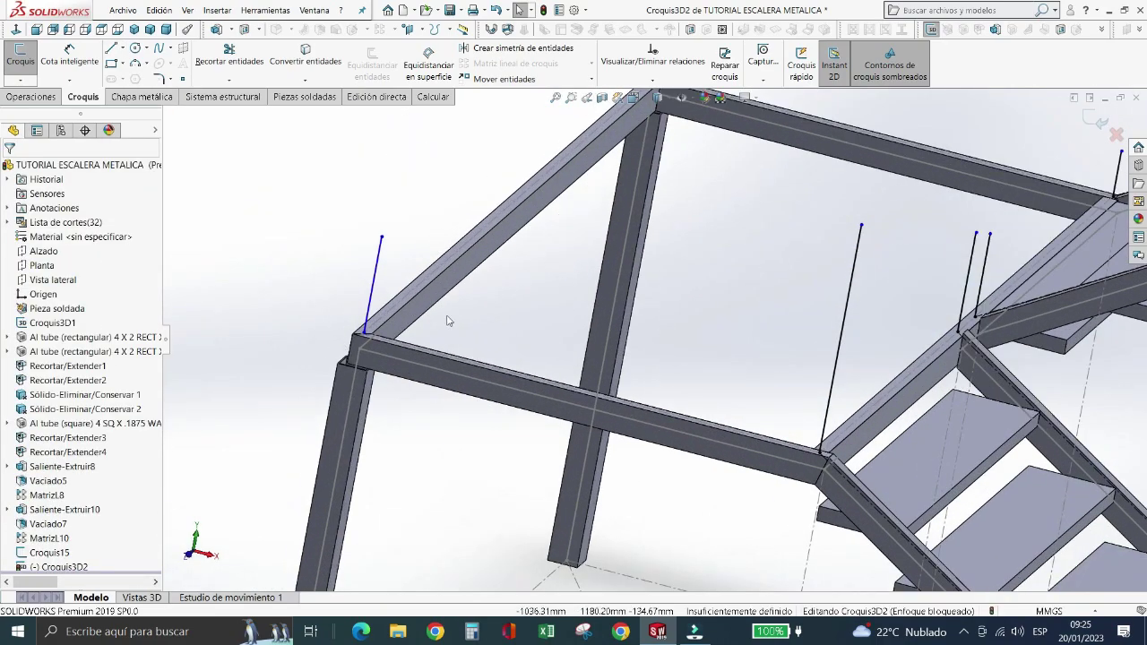
pyautogui.click(377, 279)
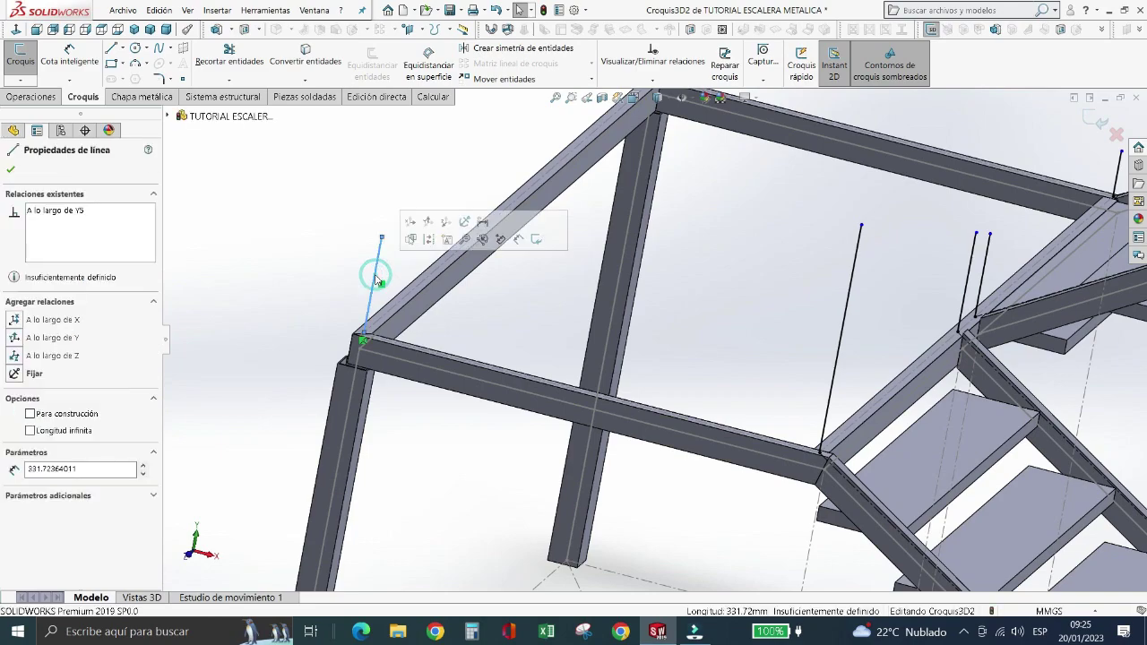
pyautogui.click(430, 225)
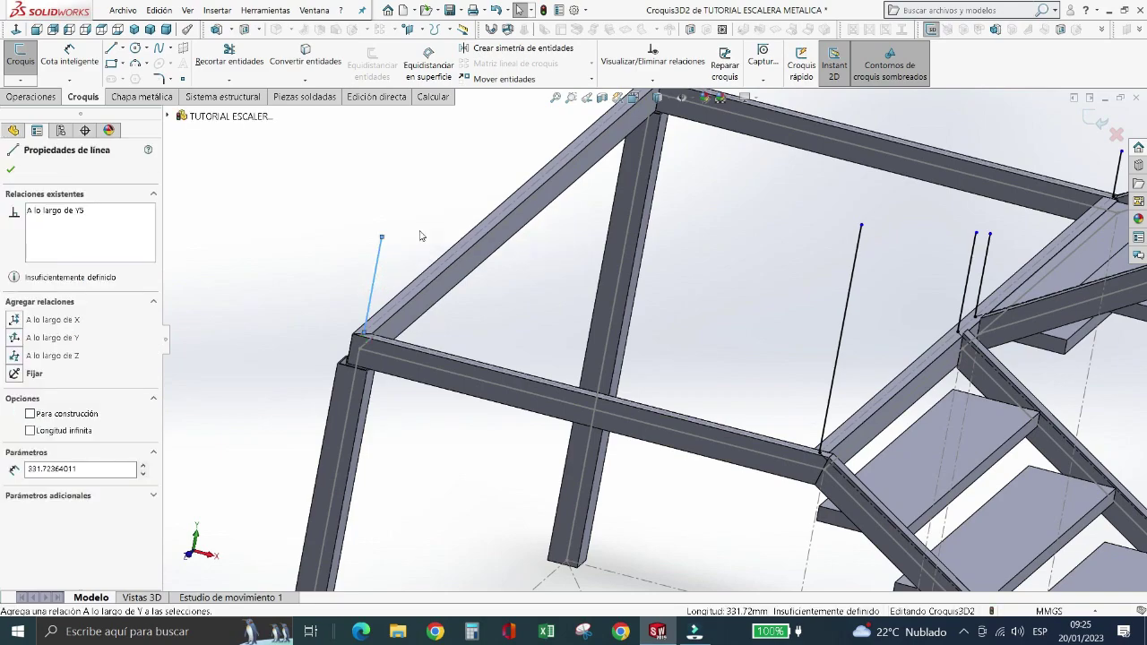
pyautogui.scroll(-2, 417, 307)
pyautogui.scroll(-2, 418, 306)
pyautogui.scroll(-1, 476, 320)
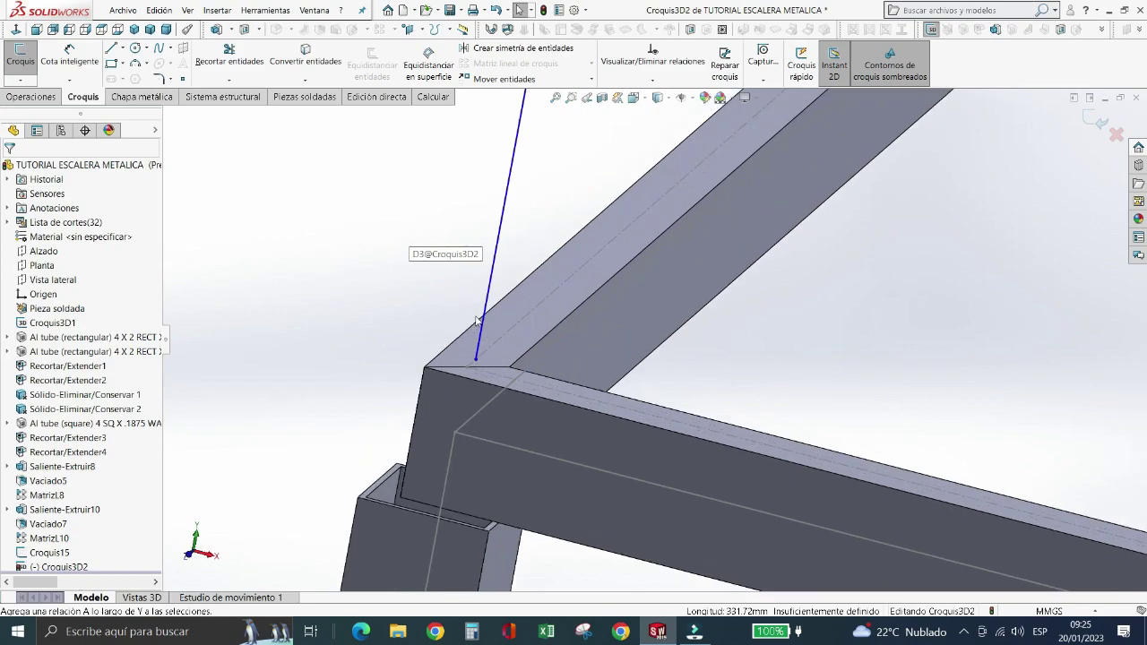
pyautogui.click(484, 312)
# - Delete the landing corner post line and redraw a vertical post from the landing beam corner
pyautogui.press('Delete')
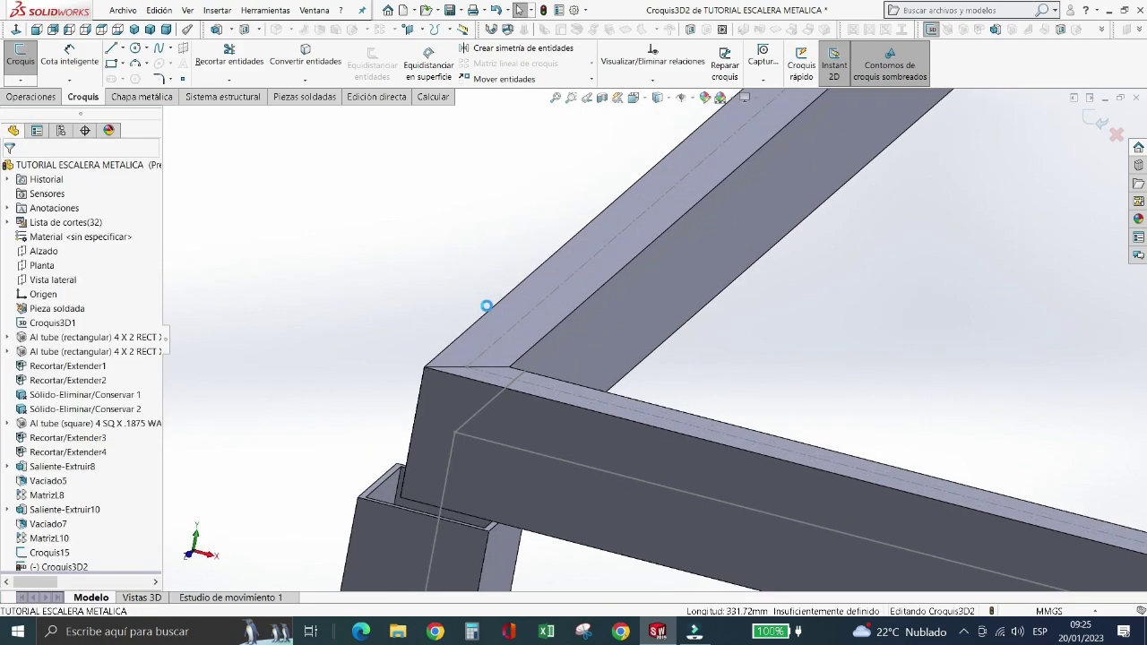
pyautogui.click(111, 47)
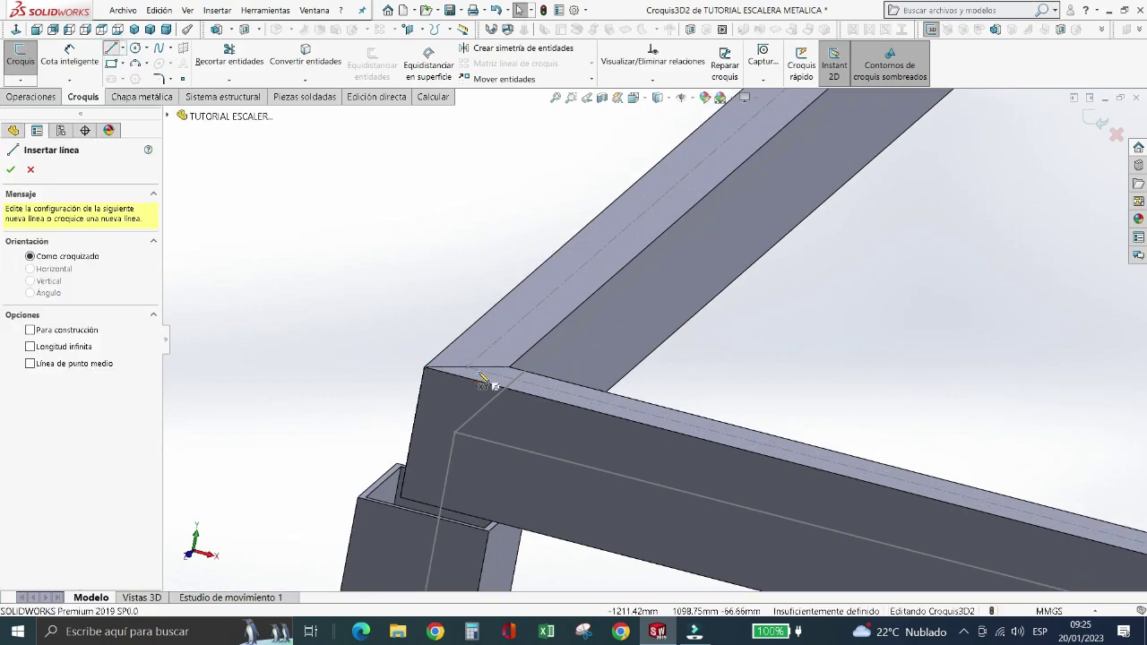
pyautogui.scroll(-2, 475, 369)
pyautogui.click(504, 354)
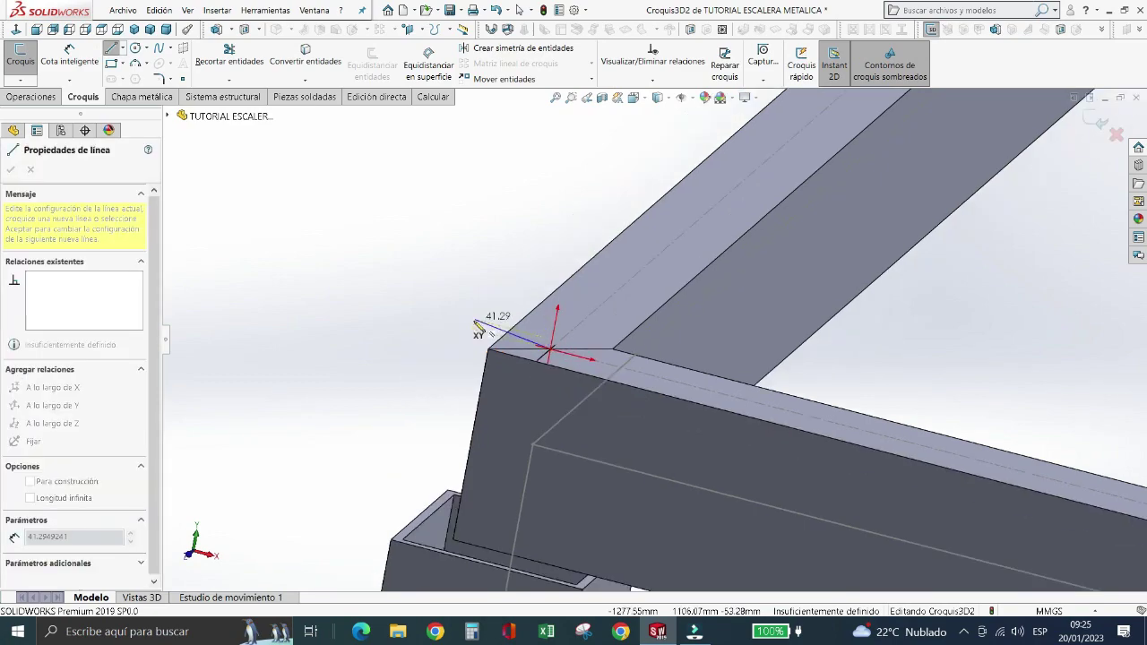
pyautogui.scroll(3, 538, 296)
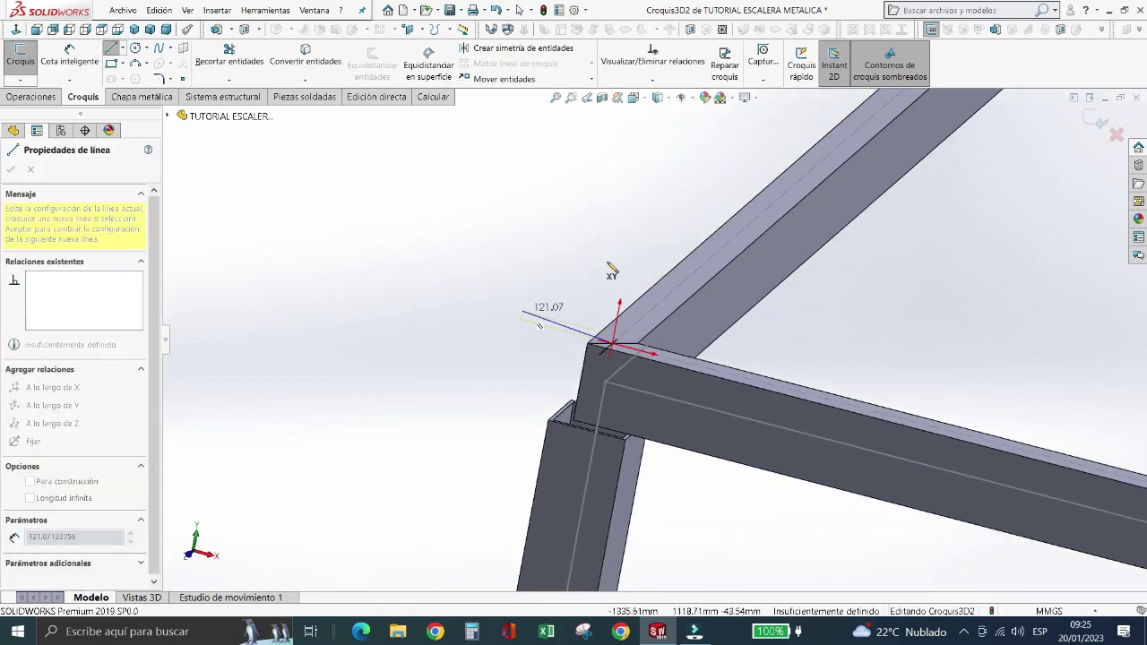
pyautogui.click(652, 139)
pyautogui.press('Escape')
# - Dimension the new vertical post line to 1100 mm long
pyautogui.scroll(2, 489, 302)
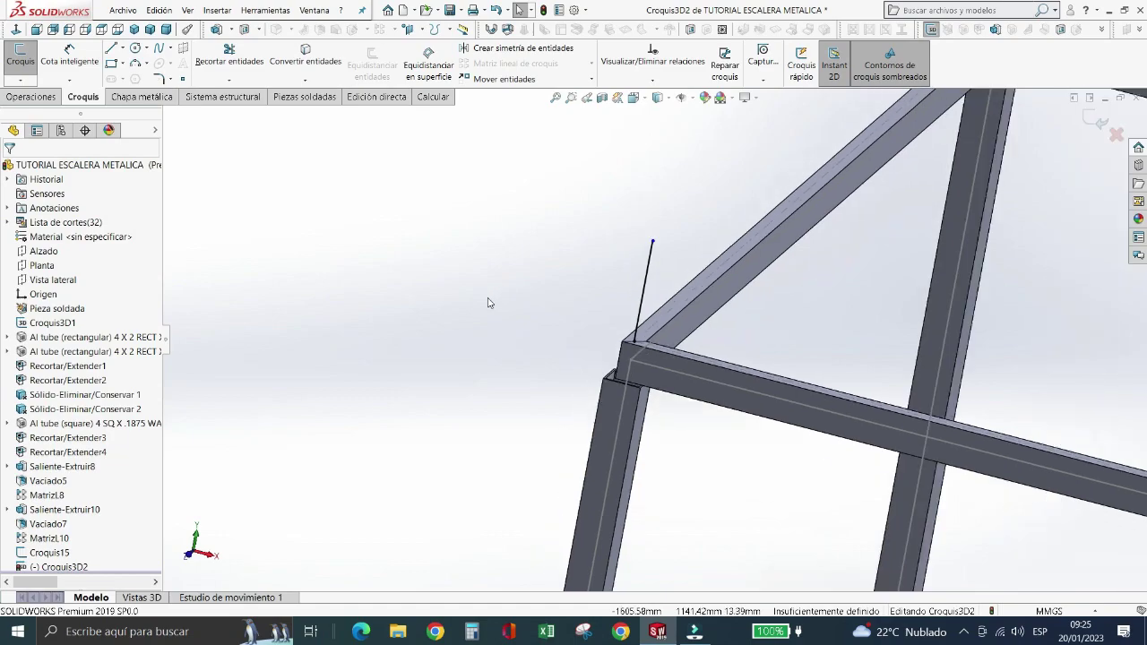
pyautogui.scroll(2, 538, 296)
pyautogui.scroll(2, 732, 290)
pyautogui.scroll(-2, 609, 379)
pyautogui.scroll(-3, 609, 379)
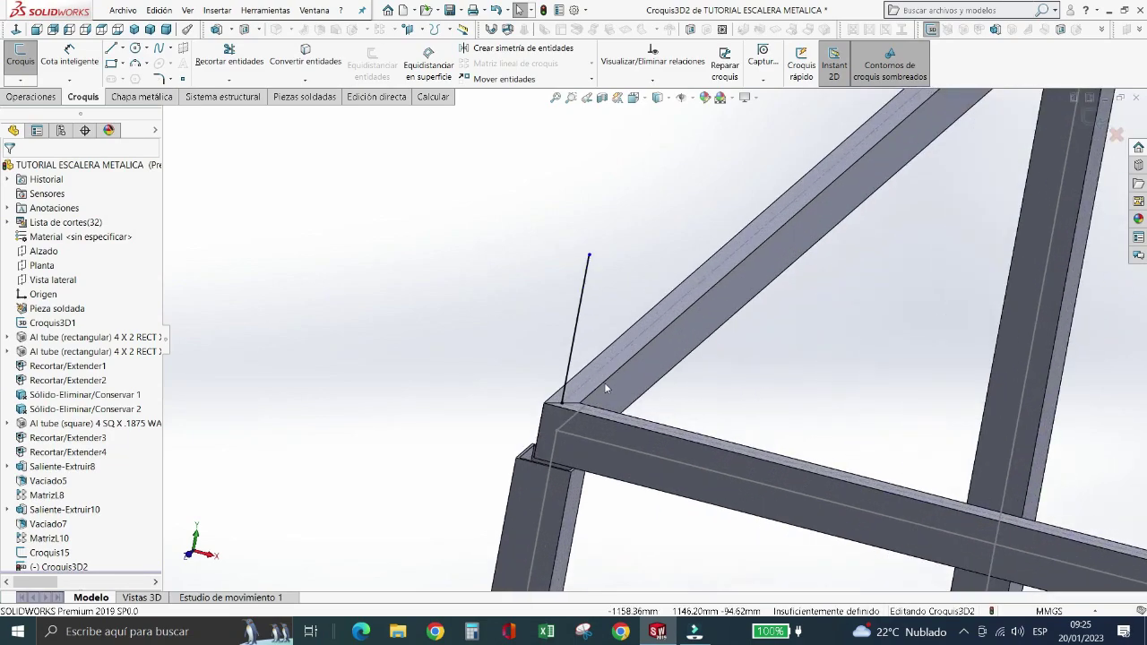
pyautogui.click(75, 54)
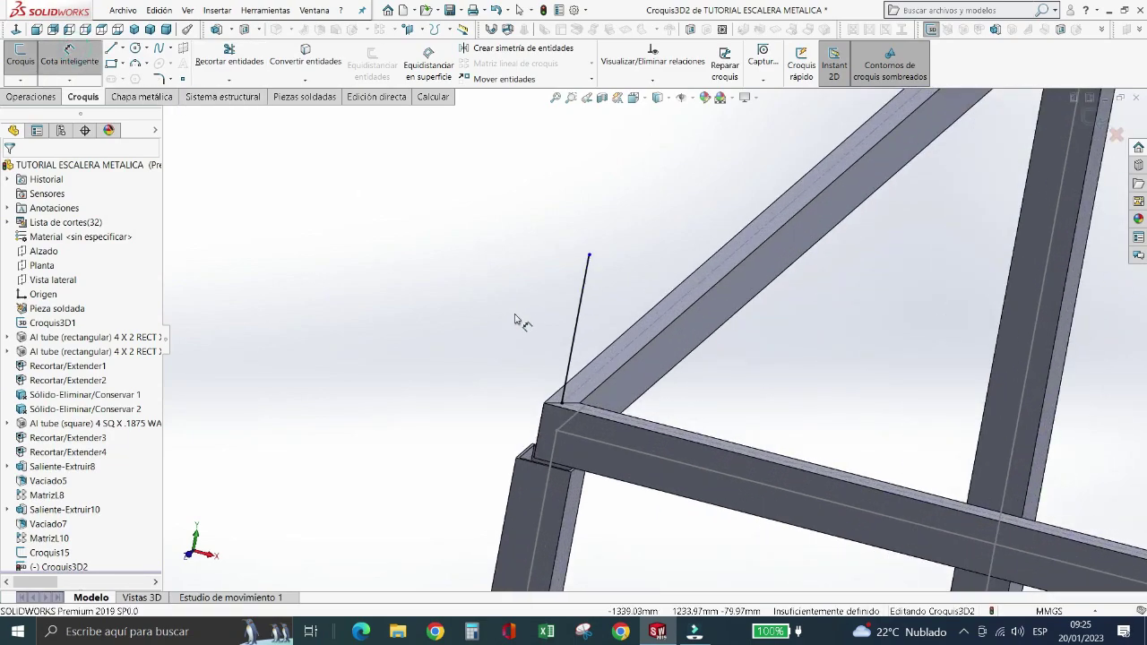
pyautogui.click(580, 342)
pyautogui.click(470, 269)
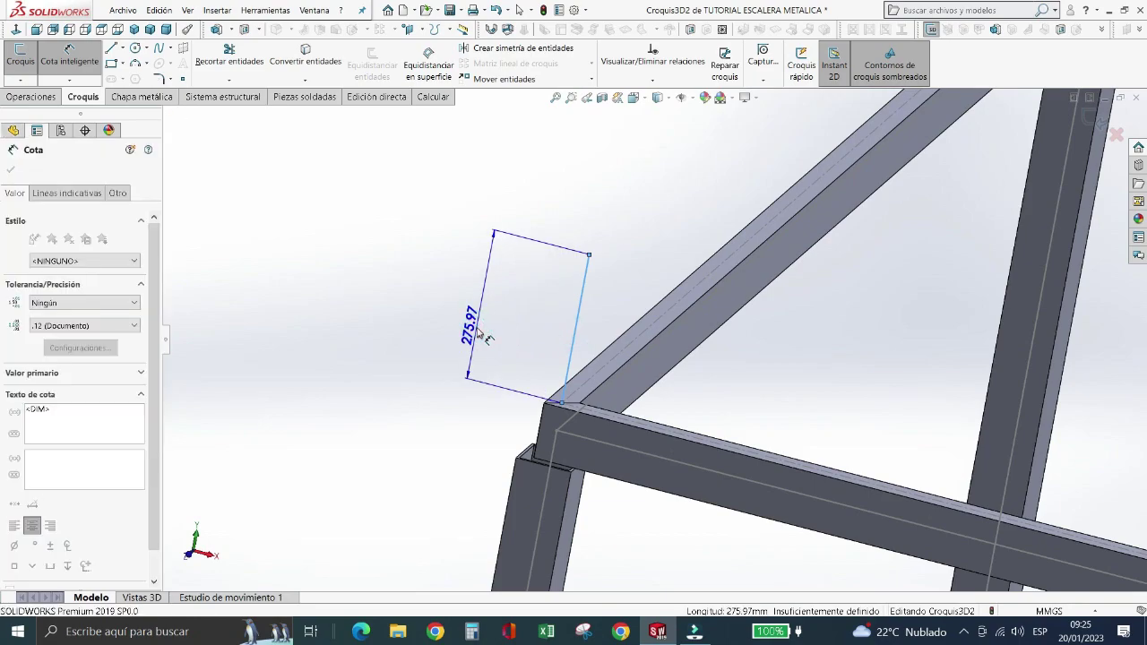
pyautogui.write('110')
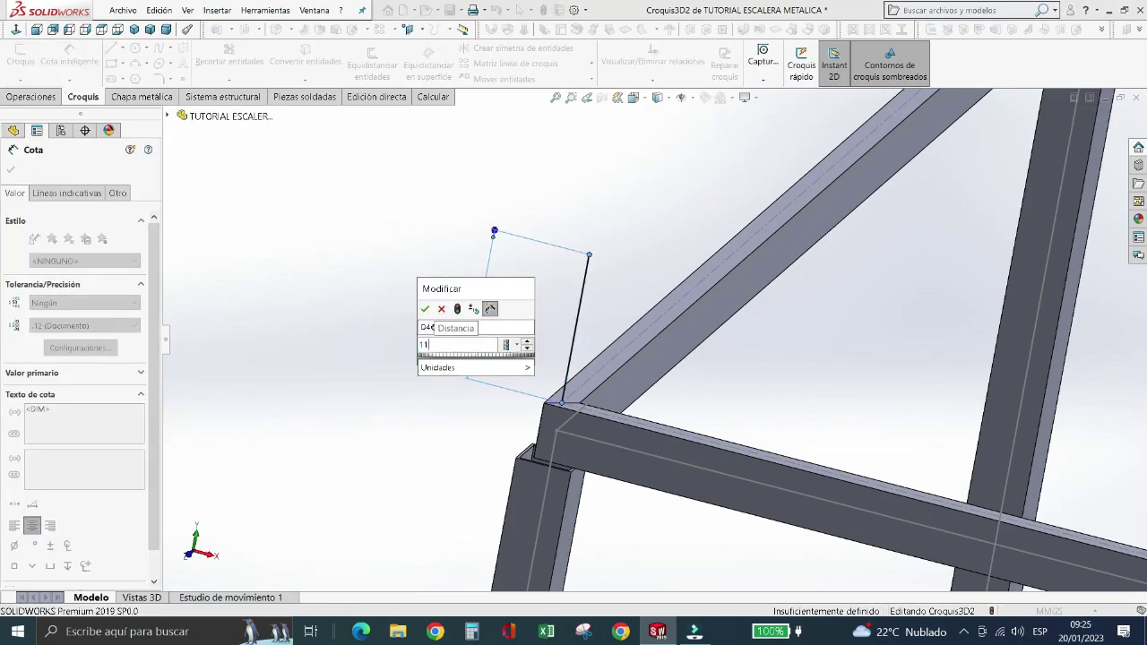
pyautogui.press('BackSpace')
pyautogui.press('Return')
pyautogui.press('Escape')
pyautogui.scroll(5, 413, 362)
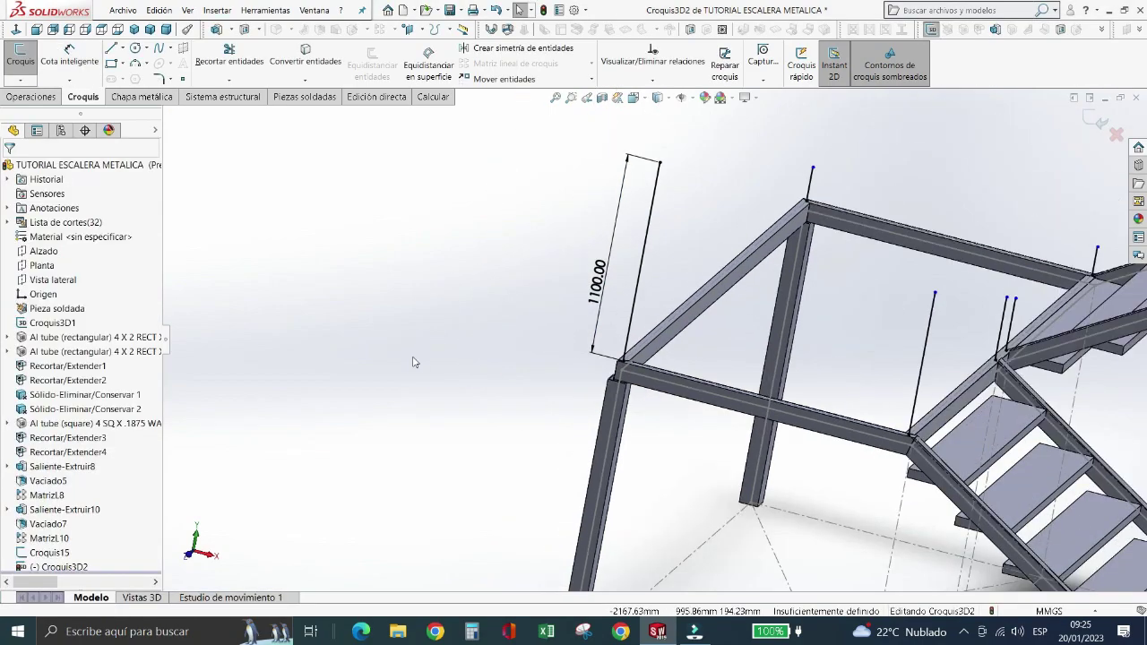
pyautogui.scroll(2, 650, 336)
# - Select the 1100 mm post together with the neighbouring and landing post lines
pyautogui.click(643, 296)
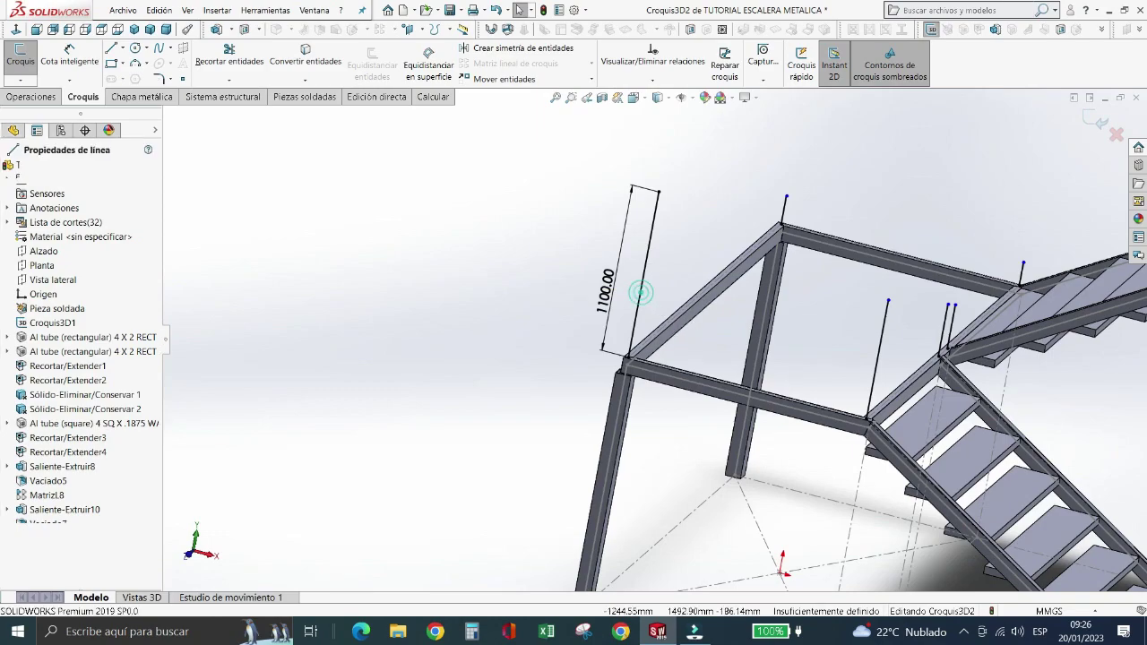
pyautogui.keyDown('ctrl'); pyautogui.click(785, 214); pyautogui.keyUp('ctrl')
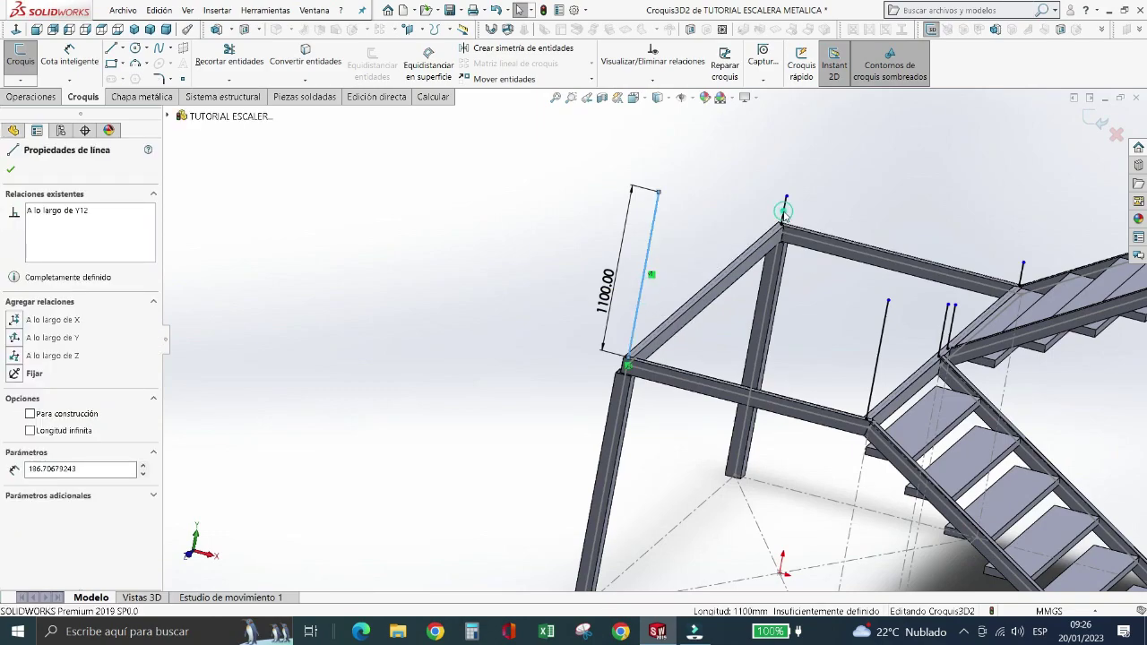
pyautogui.keyDown('ctrl'); pyautogui.click(1023, 277); pyautogui.keyUp('ctrl')
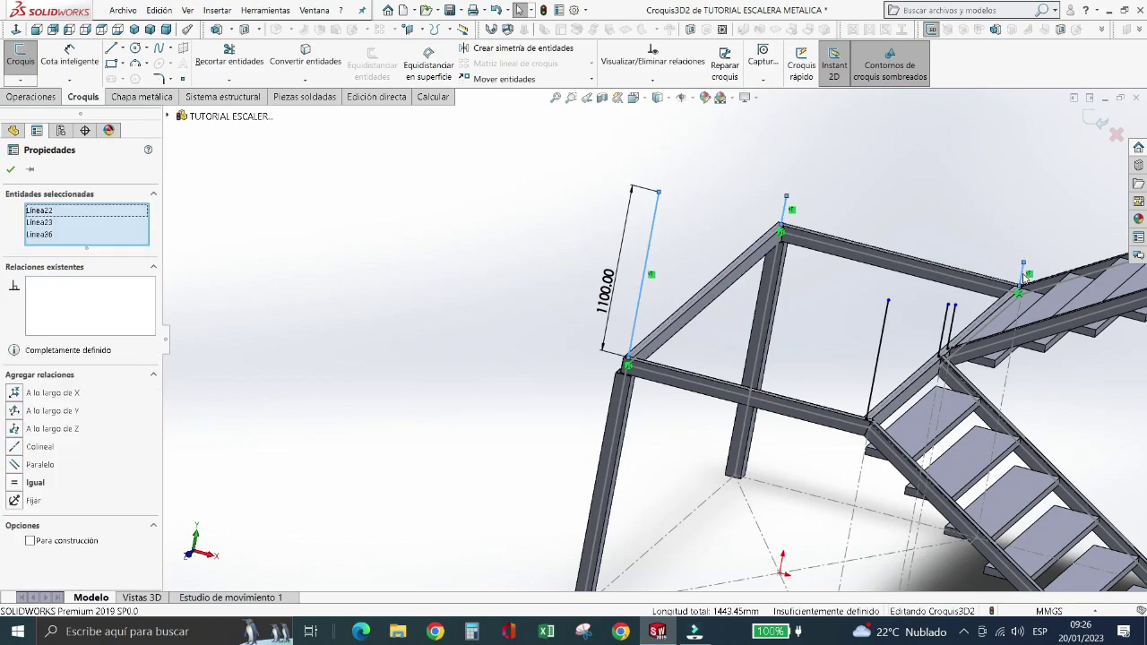
pyautogui.keyDown('ctrl'); pyautogui.click(952, 327); pyautogui.keyUp('ctrl')
pyautogui.keyDown('ctrl'); pyautogui.click(945, 332); pyautogui.keyUp('ctrl')
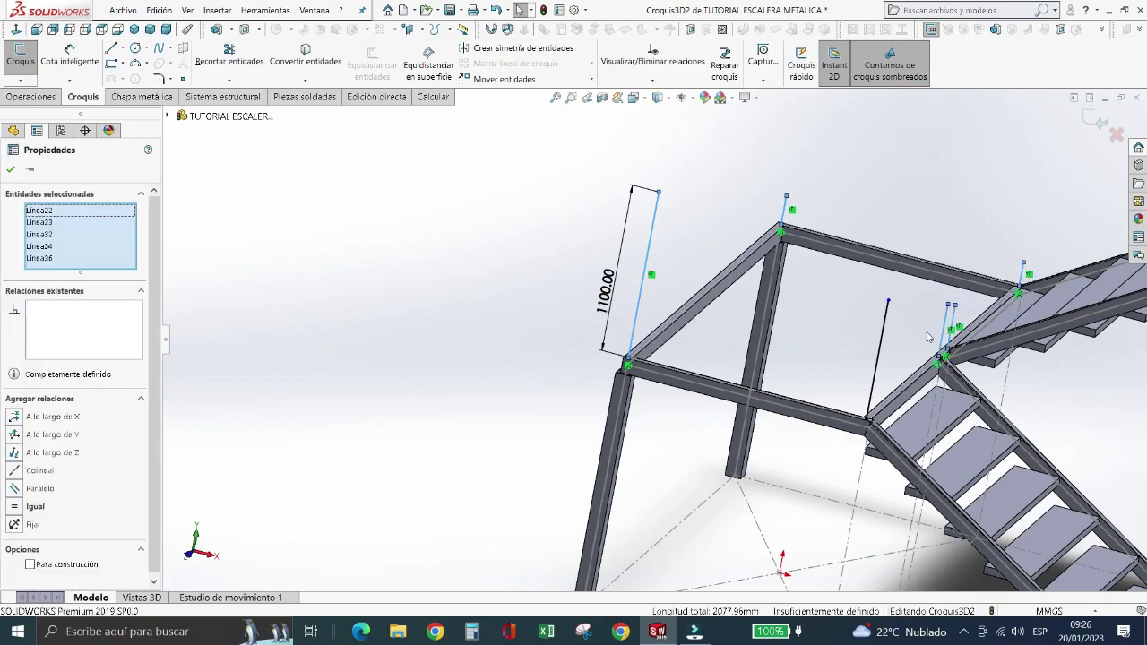
pyautogui.keyDown('ctrl'); pyautogui.click(881, 356); pyautogui.keyUp('ctrl')
pyautogui.scroll(3, 986, 538)
pyautogui.scroll(-5, 936, 544)
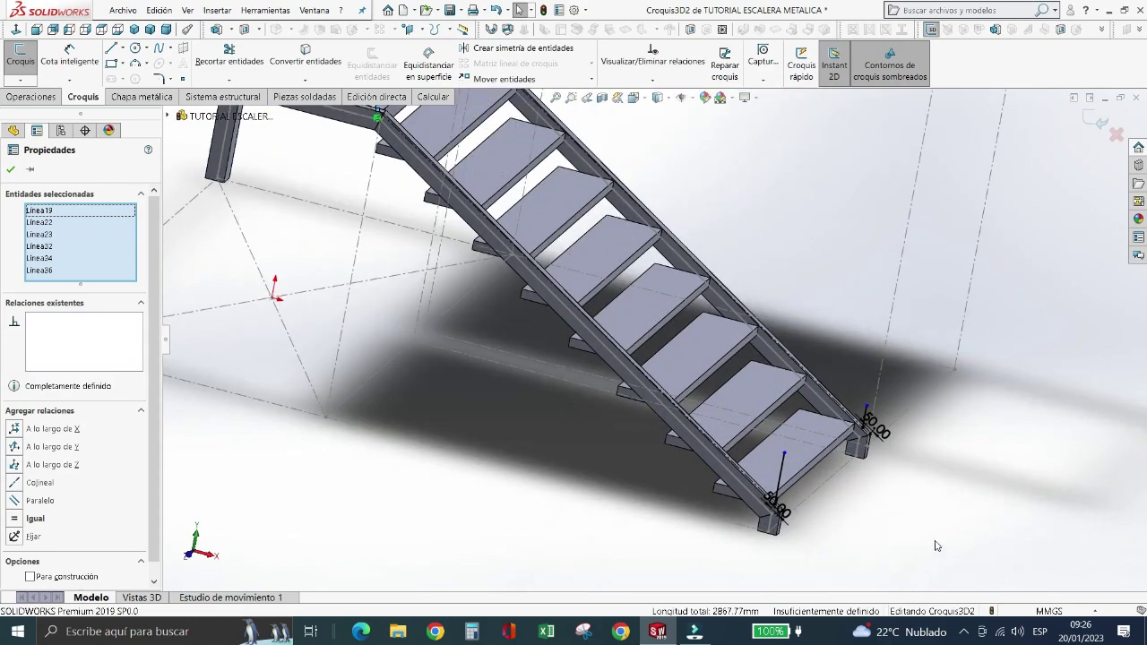
pyautogui.scroll(-3, 936, 545)
# - Add the stair-bottom, landing and corner posts, then make all selected posts equal
pyautogui.keyDown('ctrl'); pyautogui.click(747, 283); pyautogui.keyUp('ctrl')
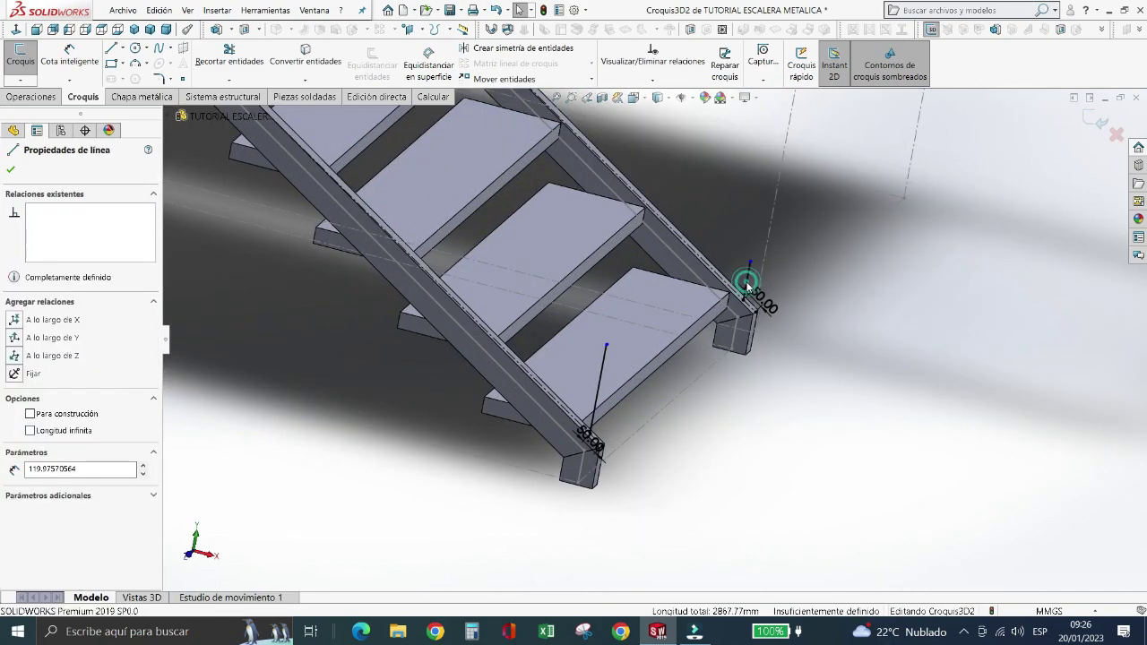
pyautogui.keyDown('ctrl'); pyautogui.click(599, 403); pyautogui.keyUp('ctrl')
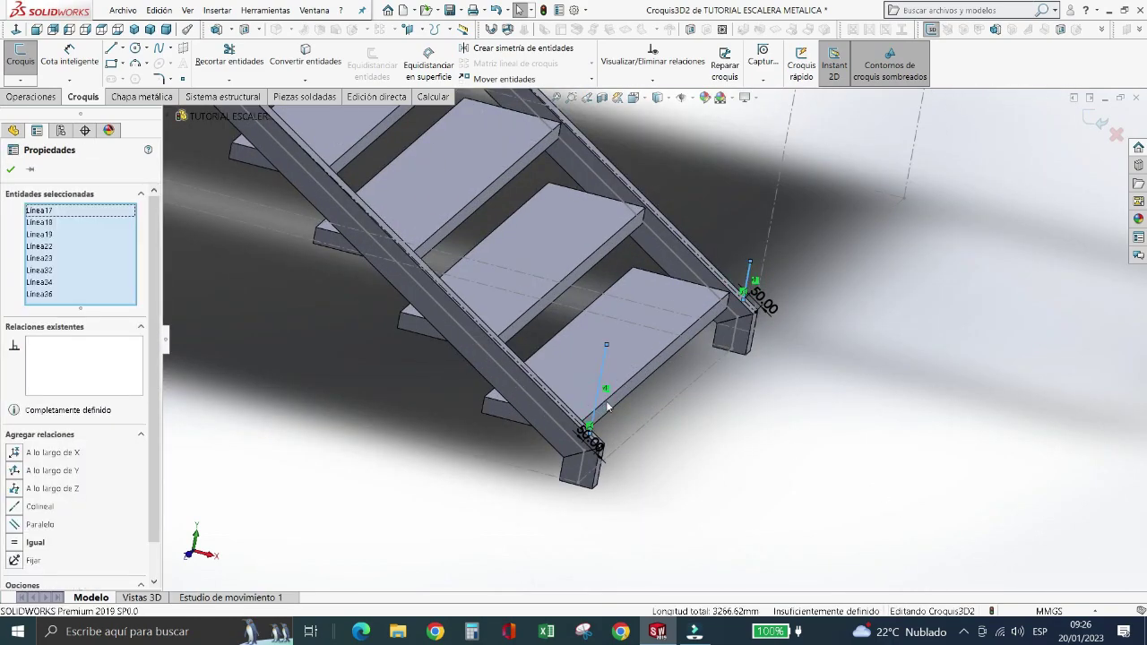
pyautogui.scroll(5, 613, 414)
pyautogui.scroll(-5, 708, 231)
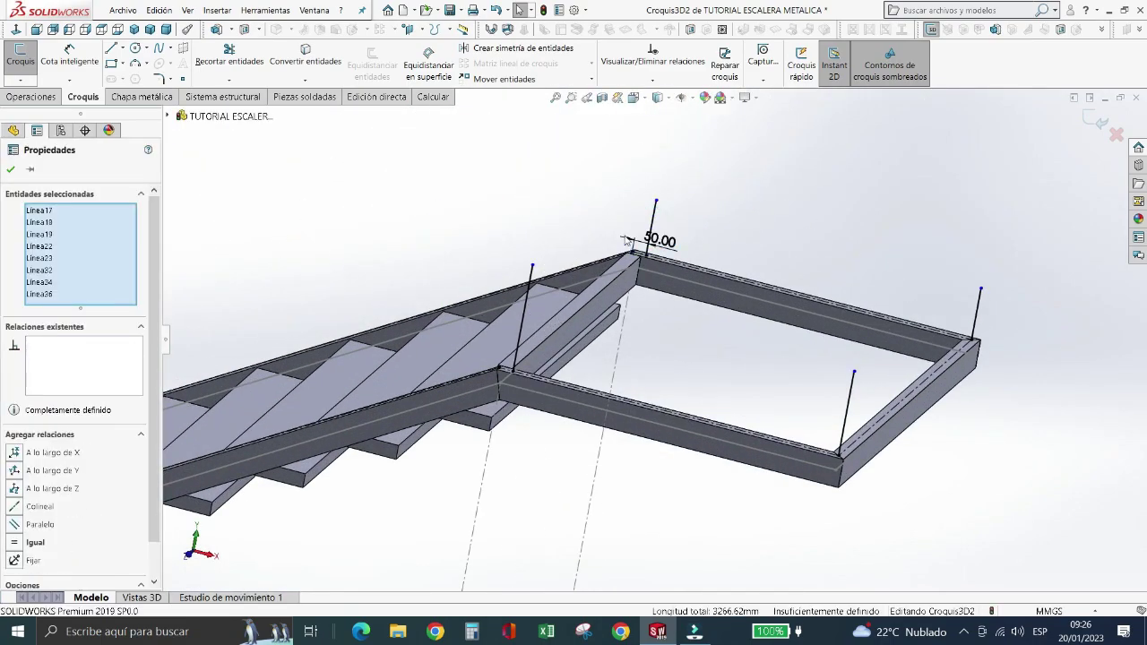
pyautogui.keyDown('ctrl'); pyautogui.click(654, 221); pyautogui.keyUp('ctrl')
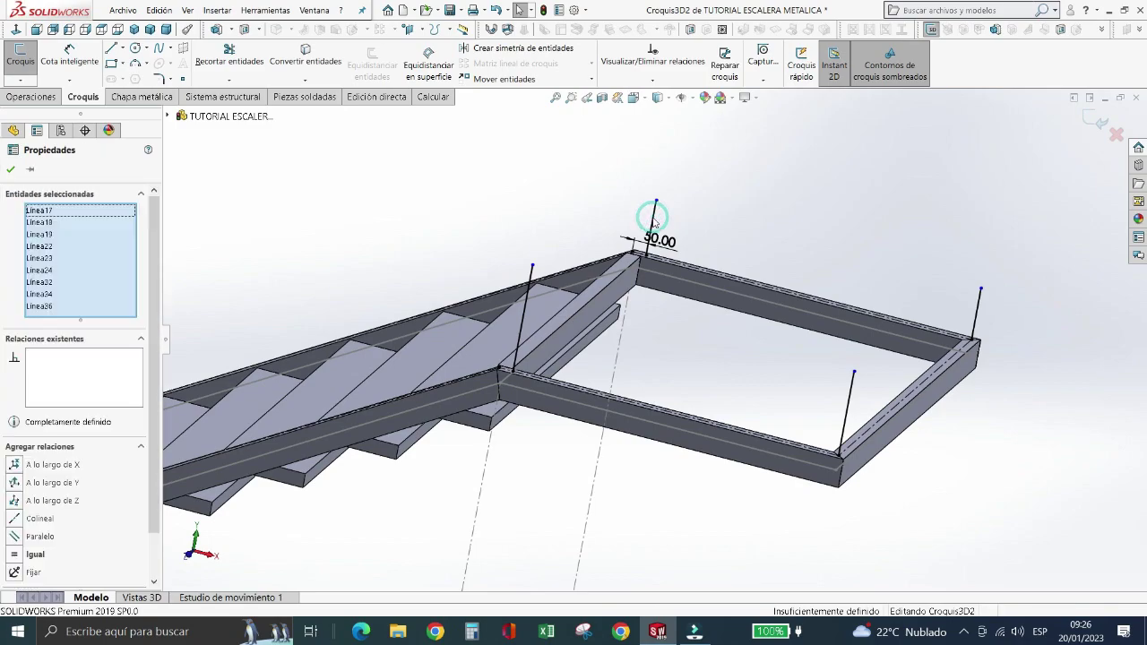
pyautogui.keyDown('ctrl'); pyautogui.click(528, 292); pyautogui.keyUp('ctrl')
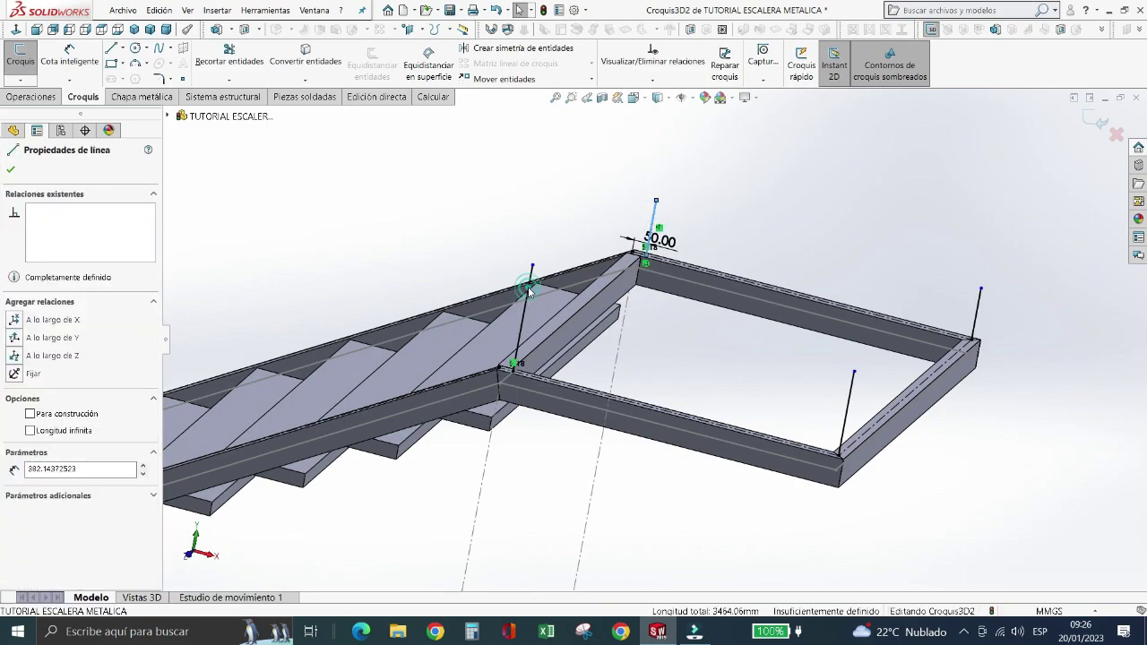
pyautogui.keyDown('ctrl'); pyautogui.click(851, 406); pyautogui.keyUp('ctrl')
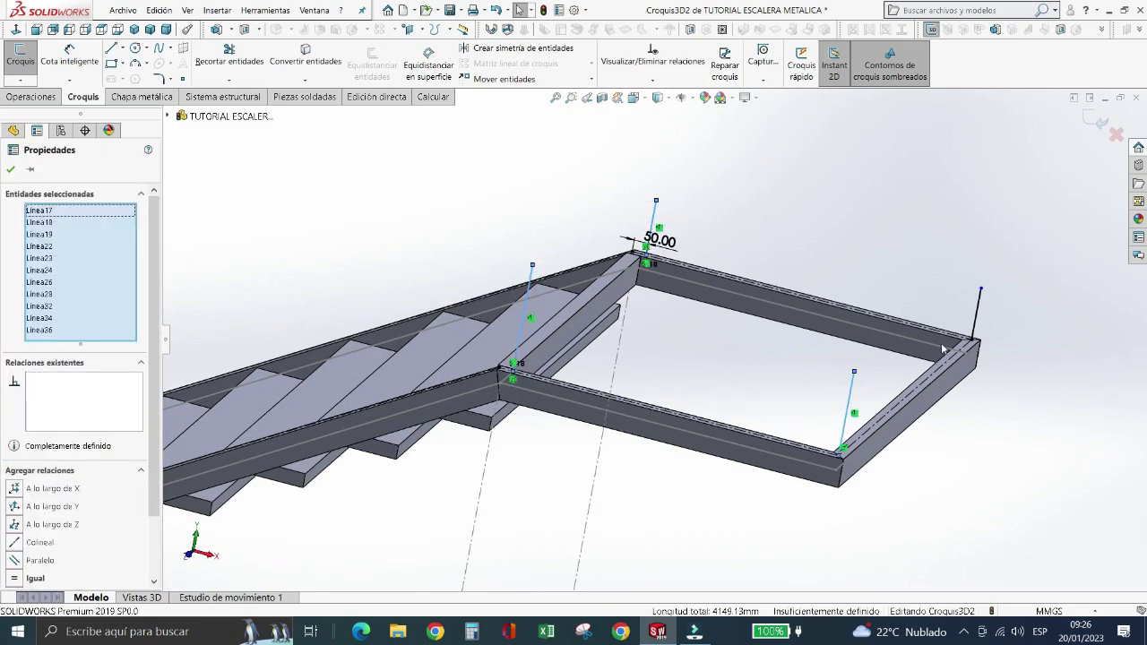
pyautogui.keyDown('ctrl'); pyautogui.click(978, 315); pyautogui.keyUp('ctrl')
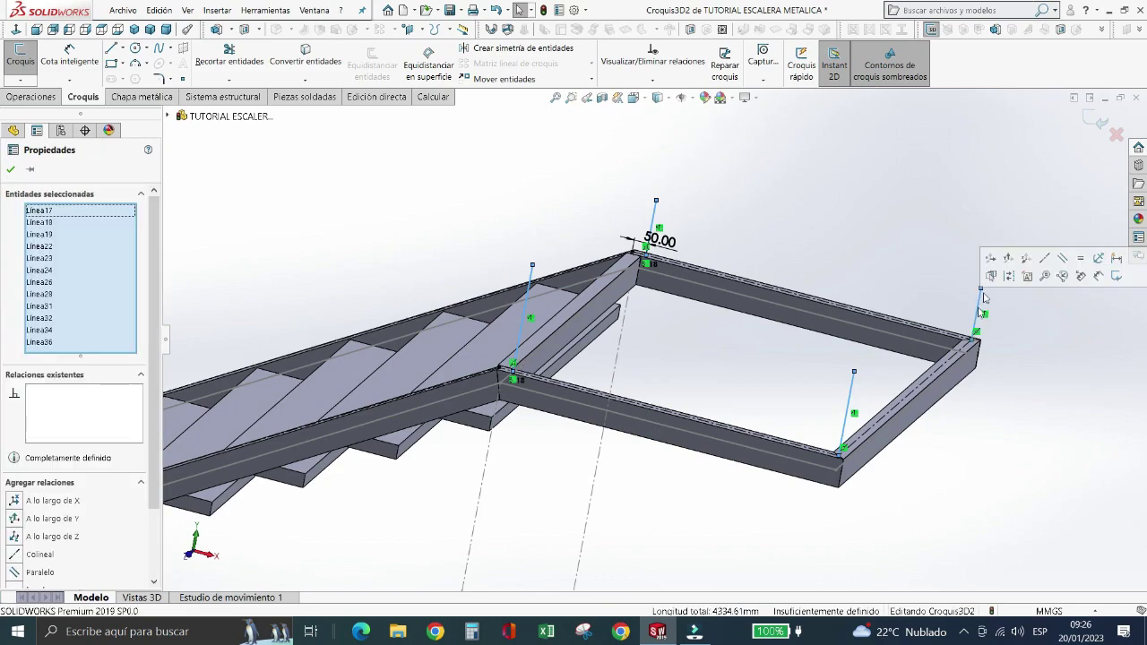
pyautogui.click(1072, 260)
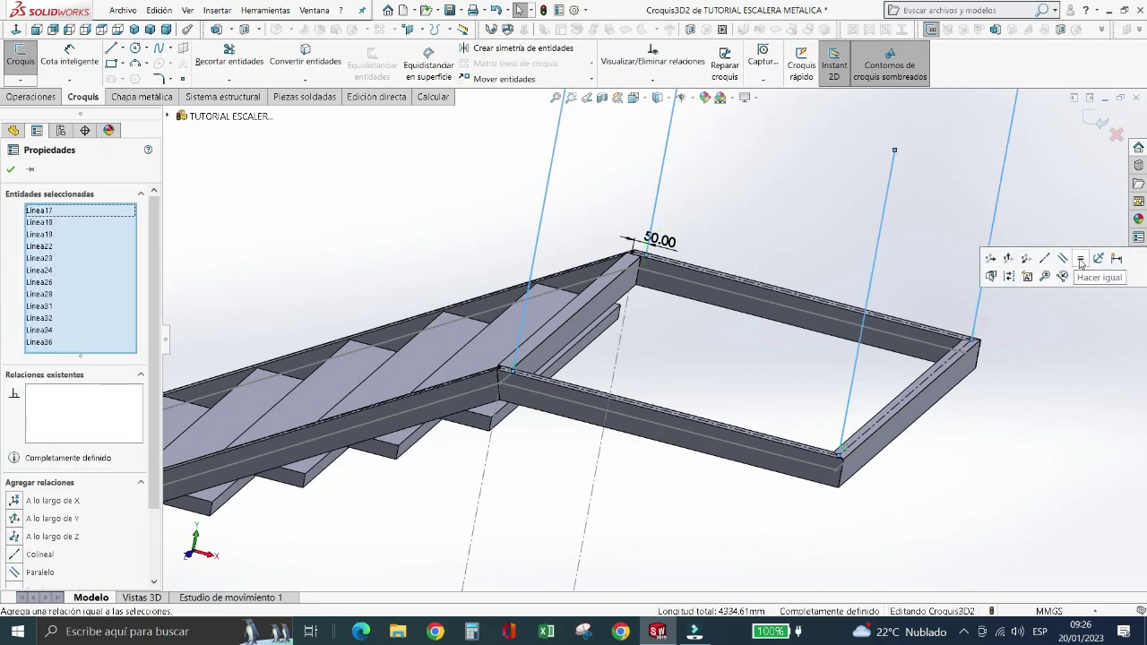
pyautogui.press('Escape')
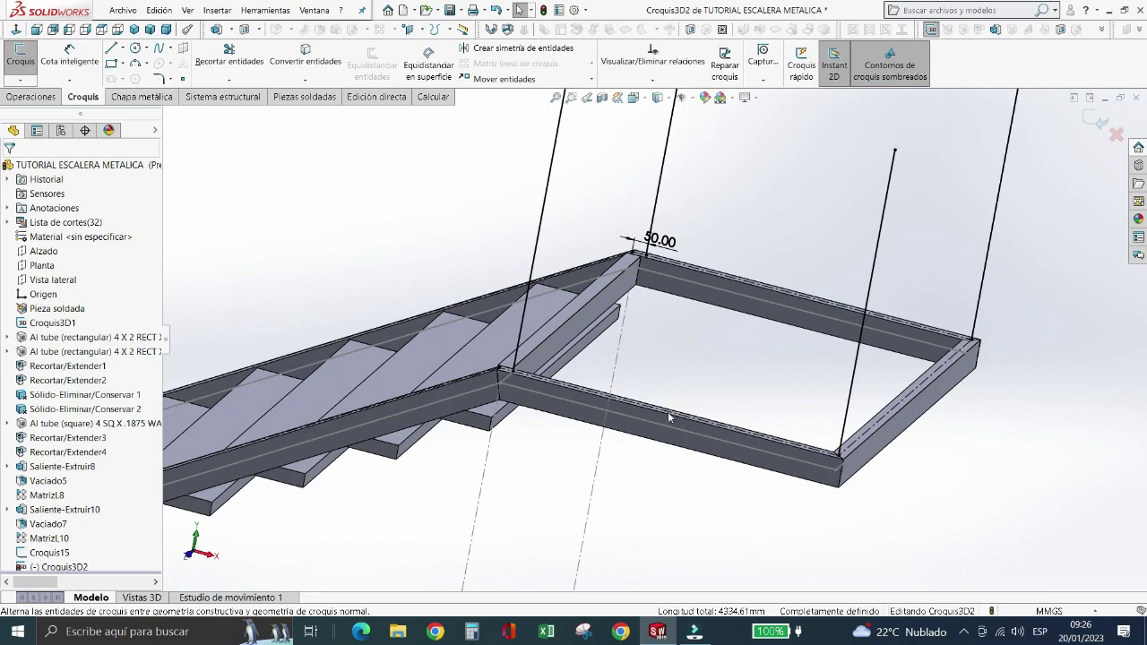
# - Draw top-rail lines linking the first post tops, including the 1100 mm post
pyautogui.scroll(-5, 668, 412)
pyautogui.scroll(-2, 618, 403)
pyautogui.scroll(2, 582, 426)
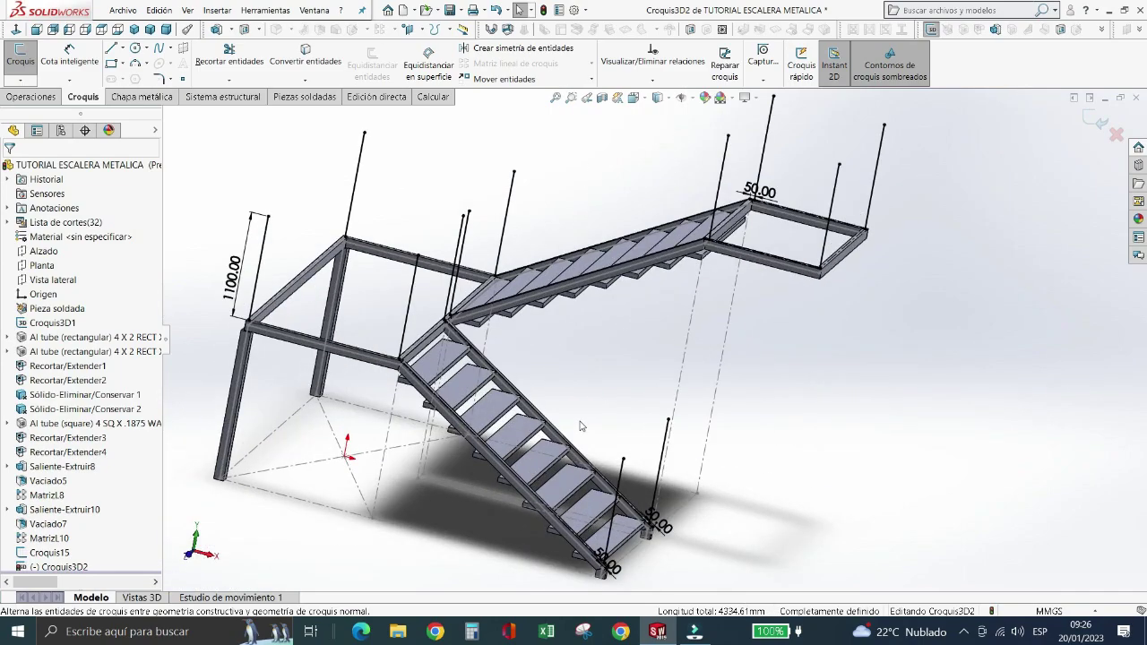
pyautogui.click(111, 48)
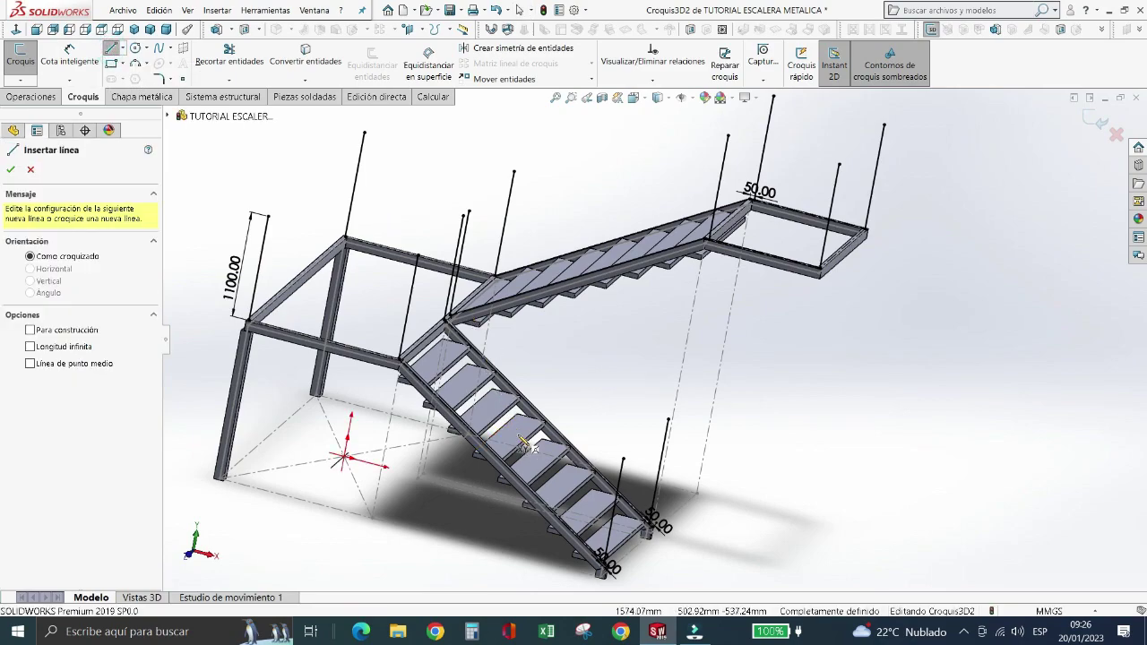
pyautogui.click(624, 460)
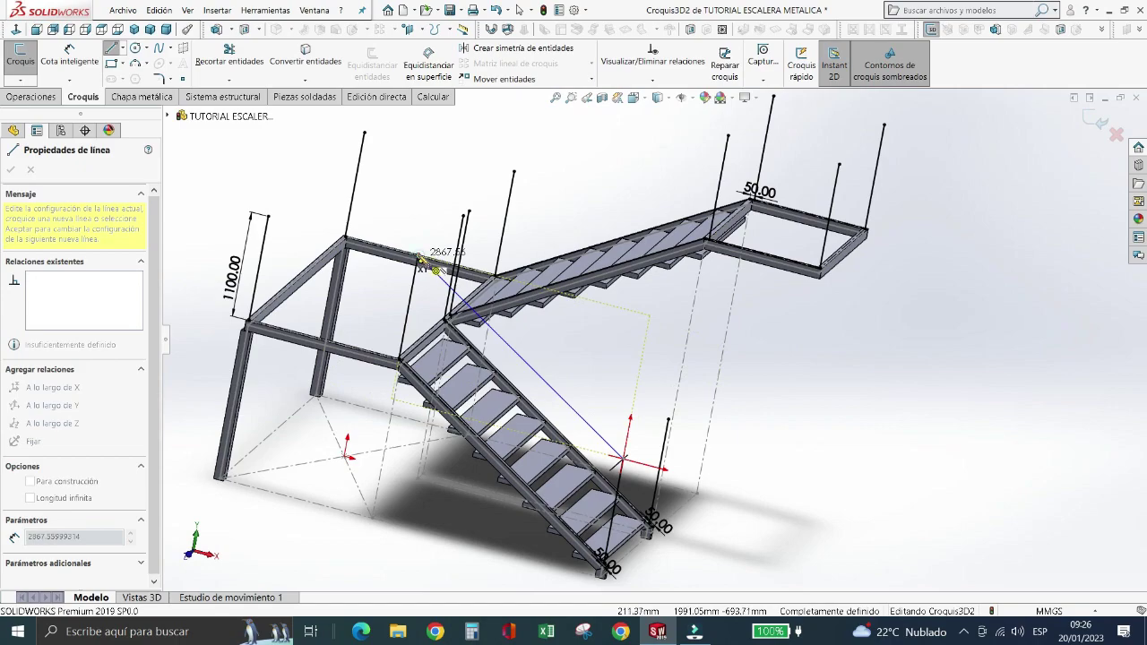
pyautogui.click(417, 259)
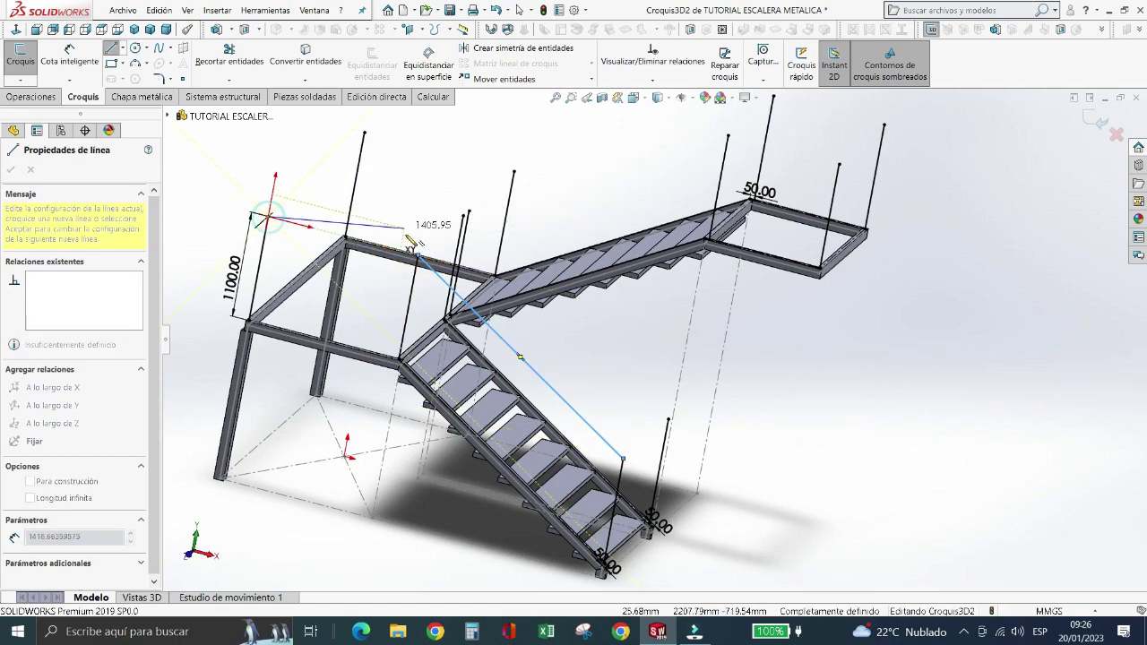
pyautogui.click(343, 235)
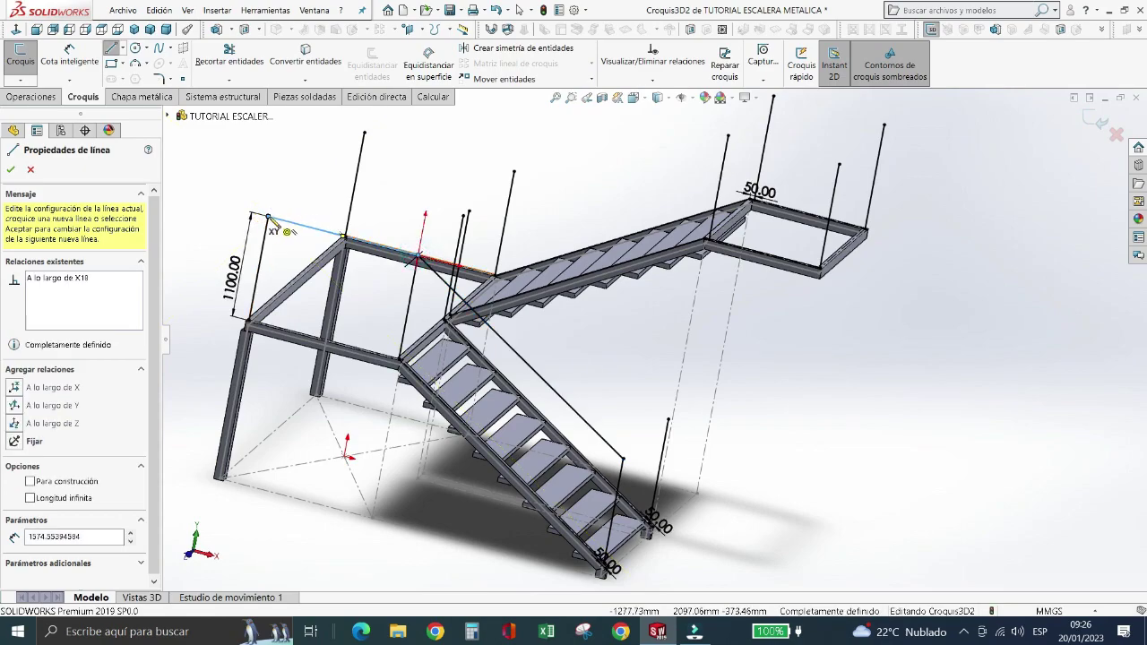
pyautogui.click(268, 217)
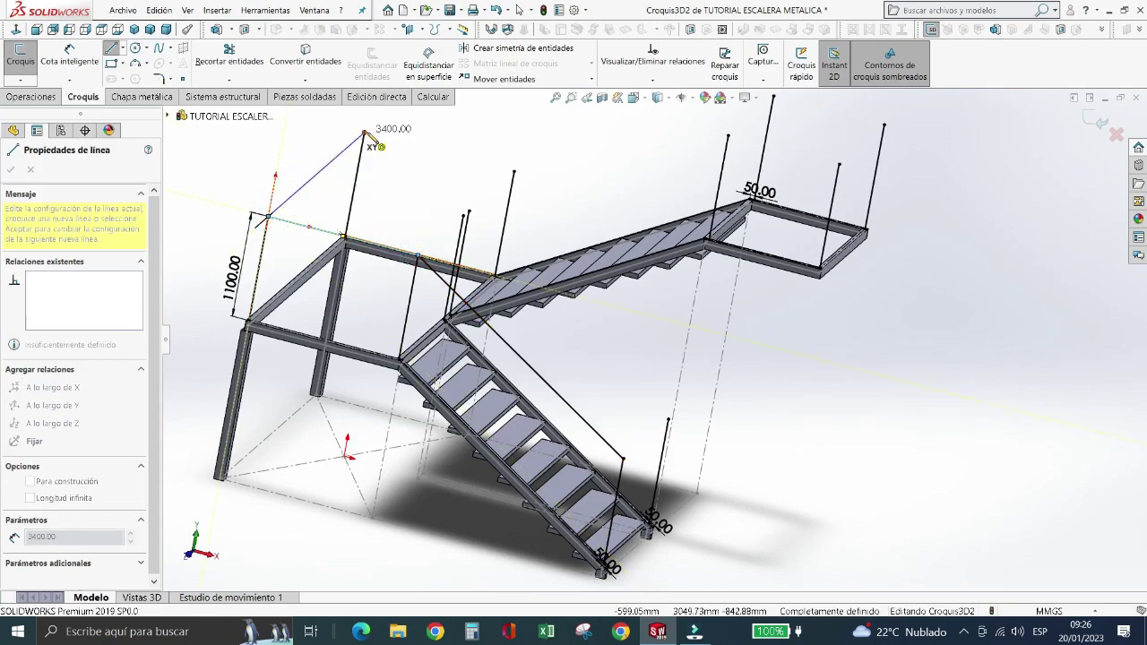
pyautogui.doubleClick(364, 133)
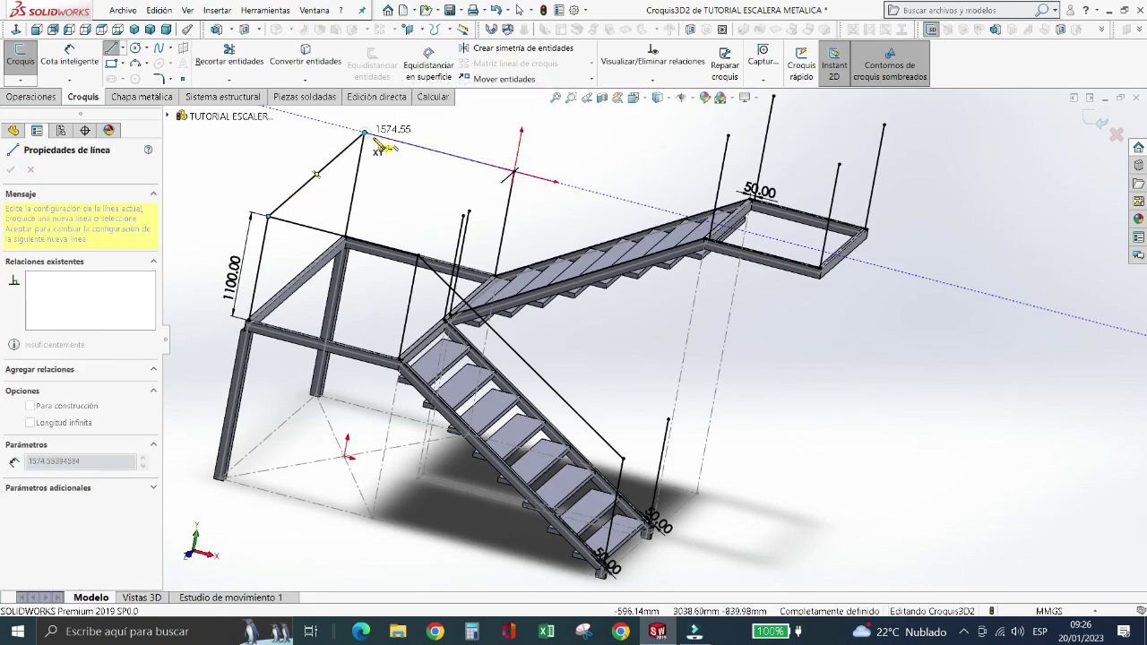
pyautogui.moveTo(513, 172); pyautogui.dragTo(365, 134)
pyautogui.doubleClick(839, 163)
# - Continue the rail from the landing post top across the corner posts, starting the next sloped line
pyautogui.click(771, 98)
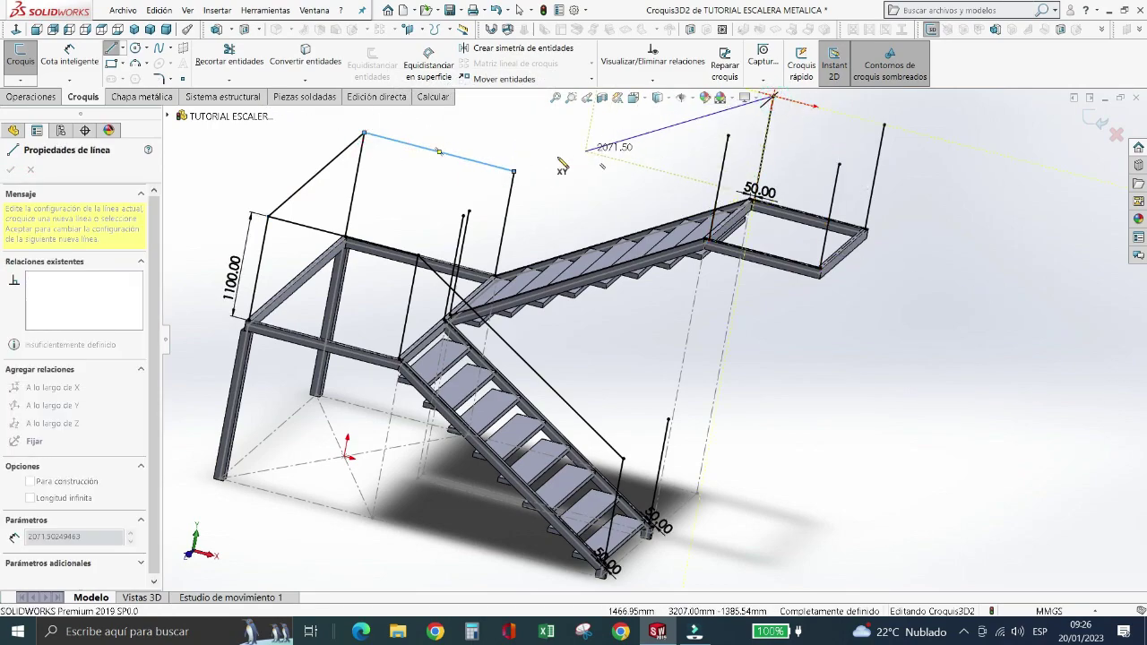
pyautogui.click(516, 172)
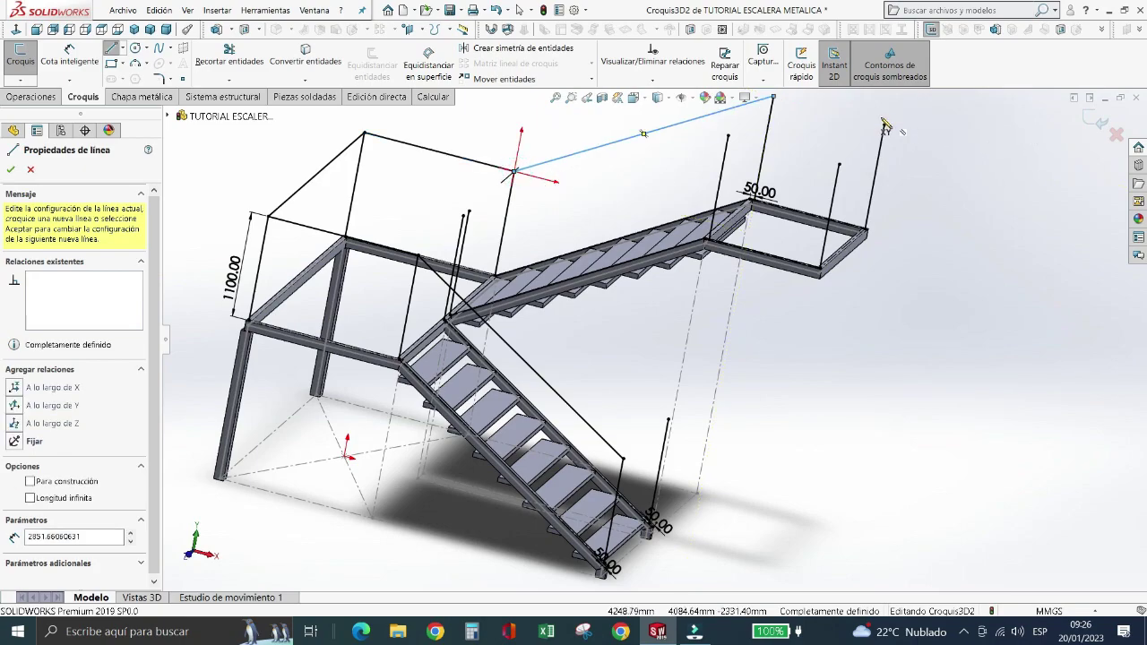
pyautogui.click(772, 98)
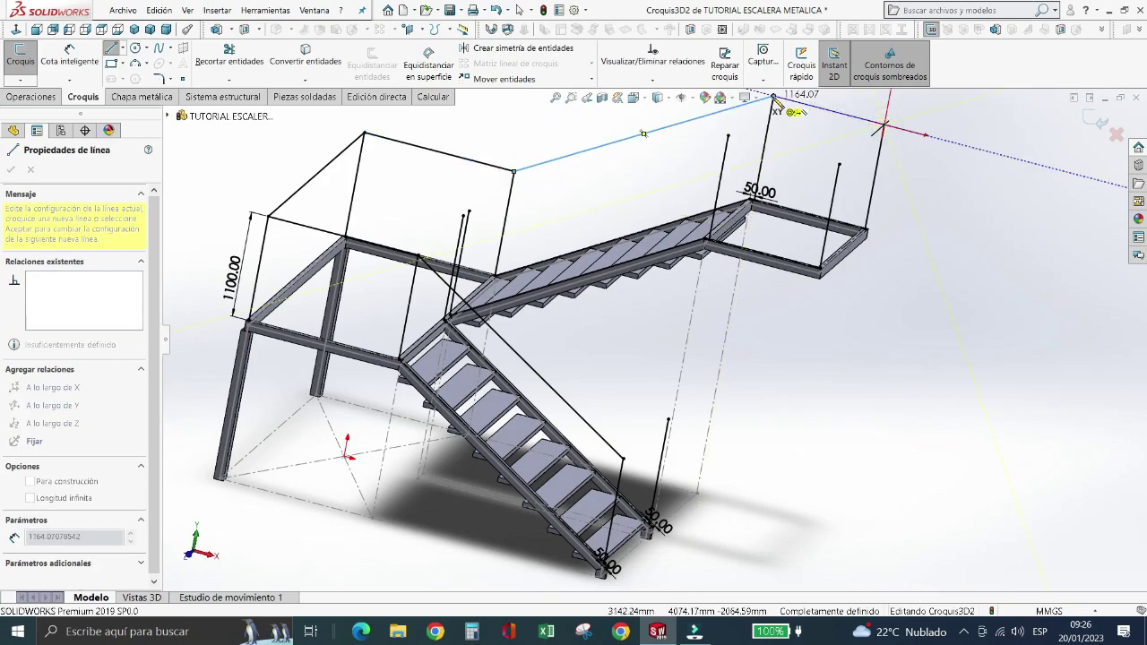
pyautogui.click(883, 126)
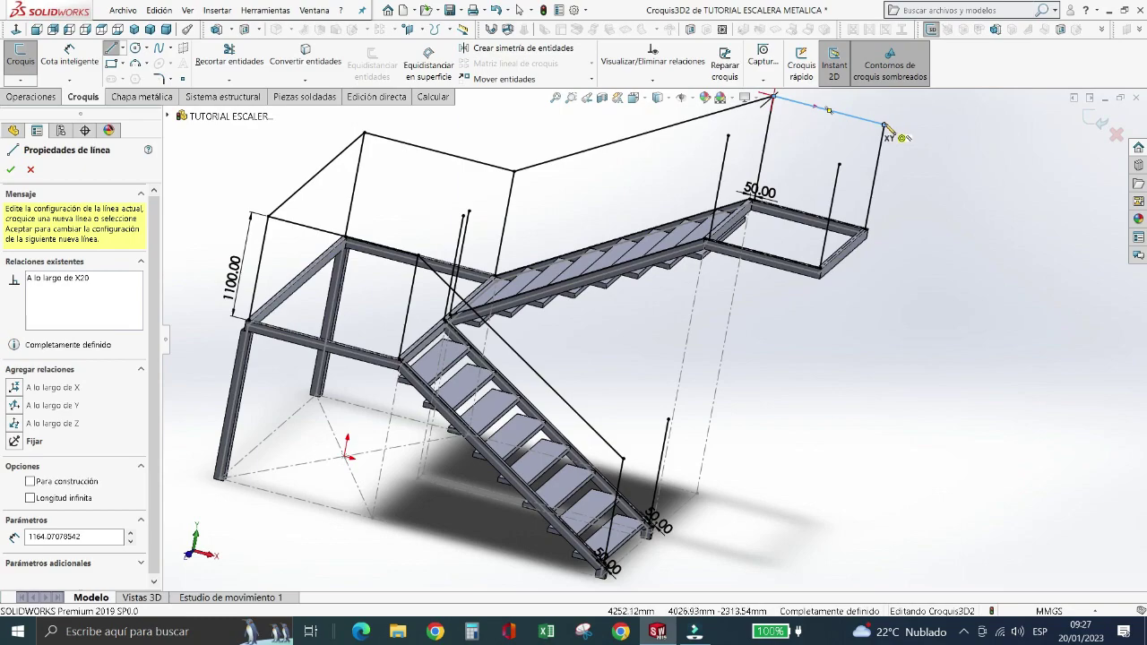
pyautogui.click(839, 165)
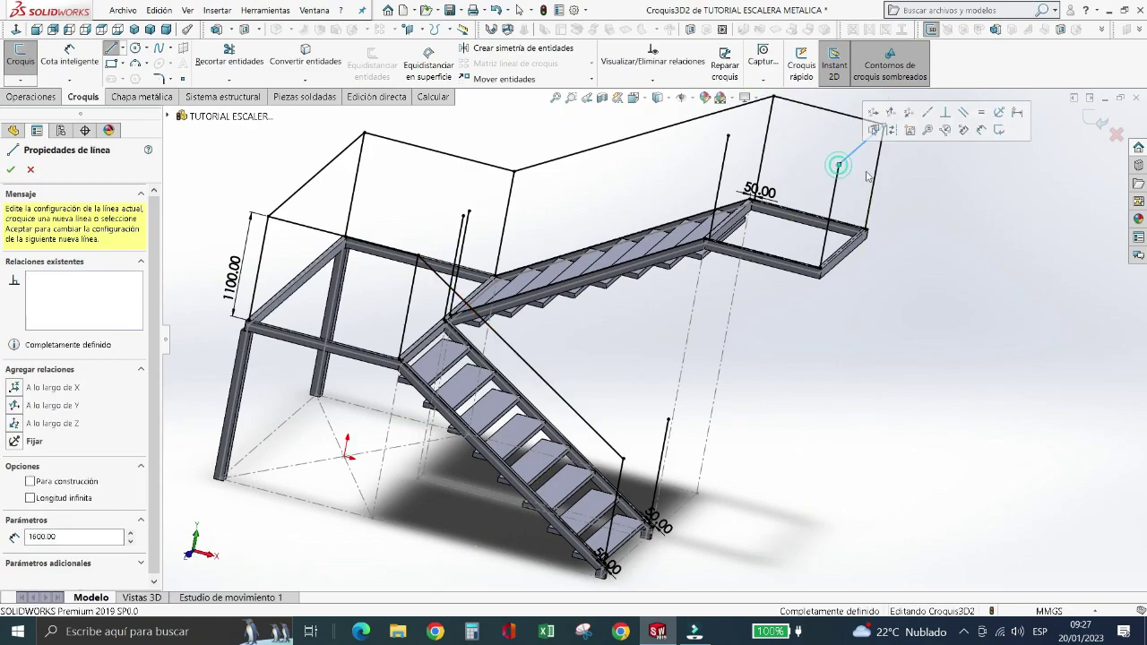
pyautogui.click(728, 136)
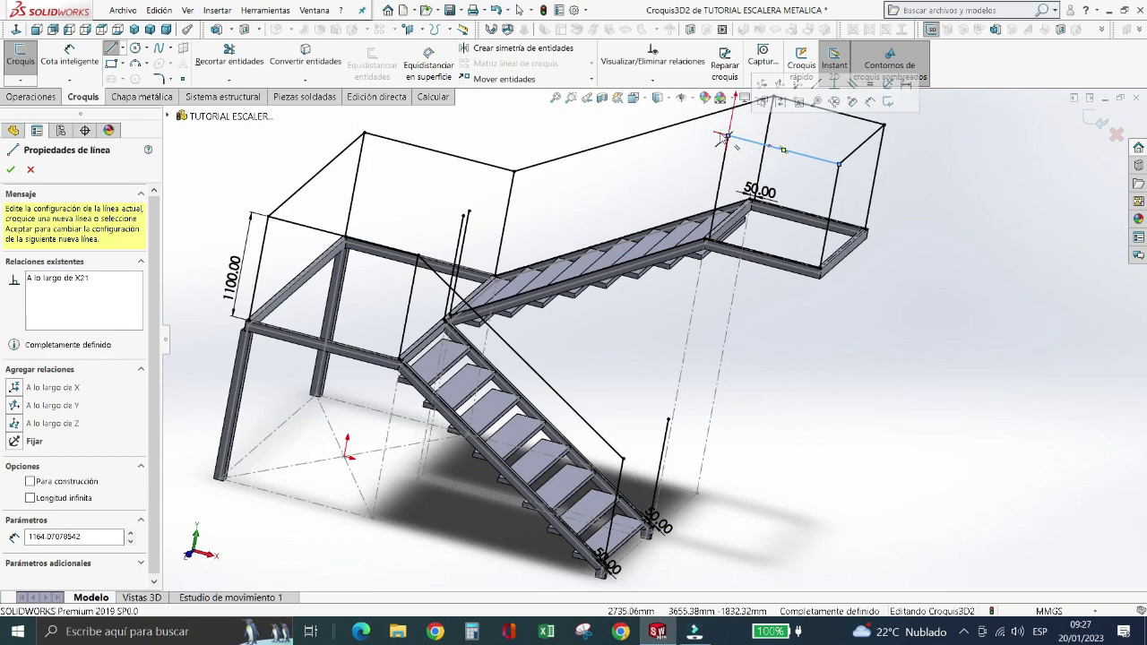
pyautogui.click(468, 215)
pyautogui.scroll(-5, 484, 238)
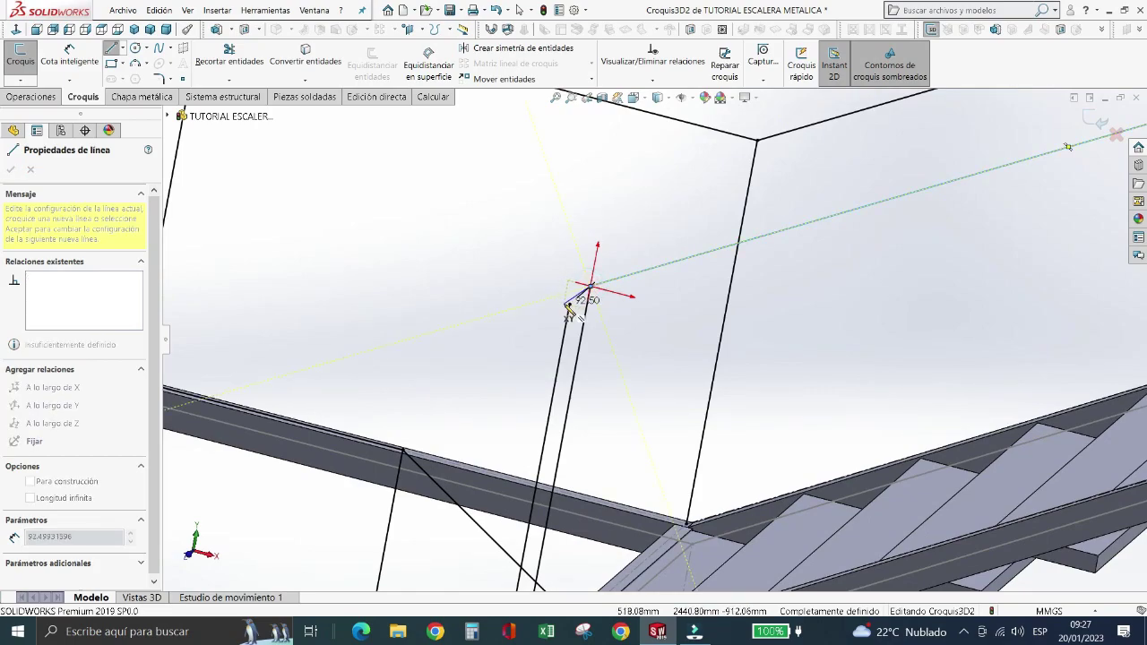
pyautogui.scroll(3, 503, 297)
pyautogui.scroll(1, 493, 292)
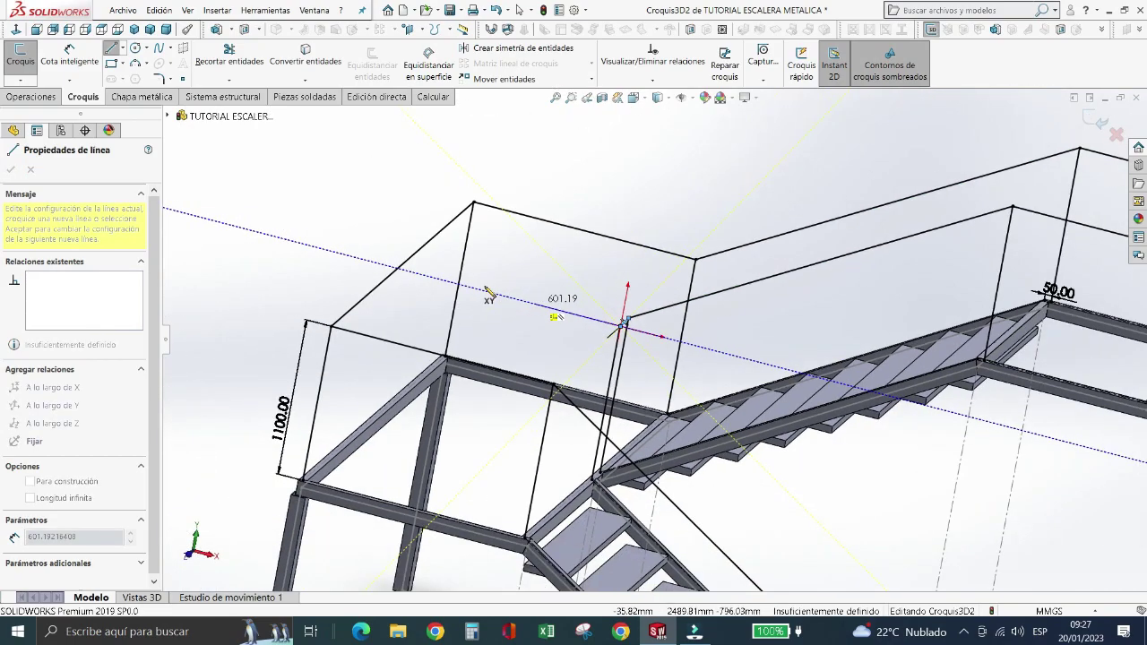
pyautogui.scroll(2, 503, 285)
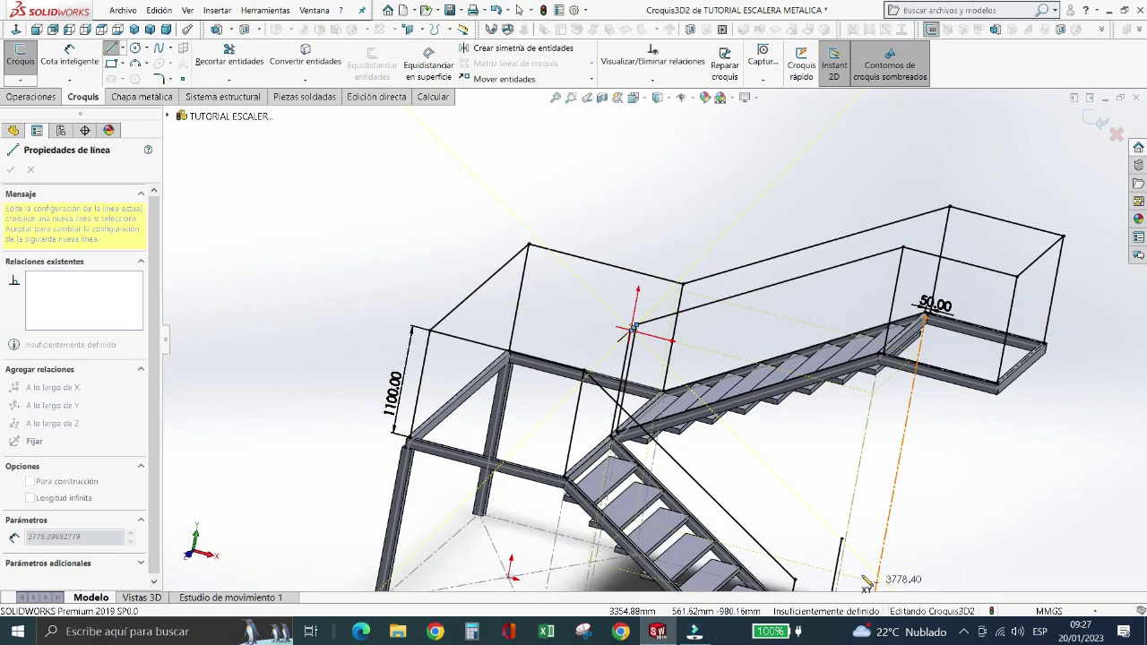
pyautogui.scroll(-5, 806, 529)
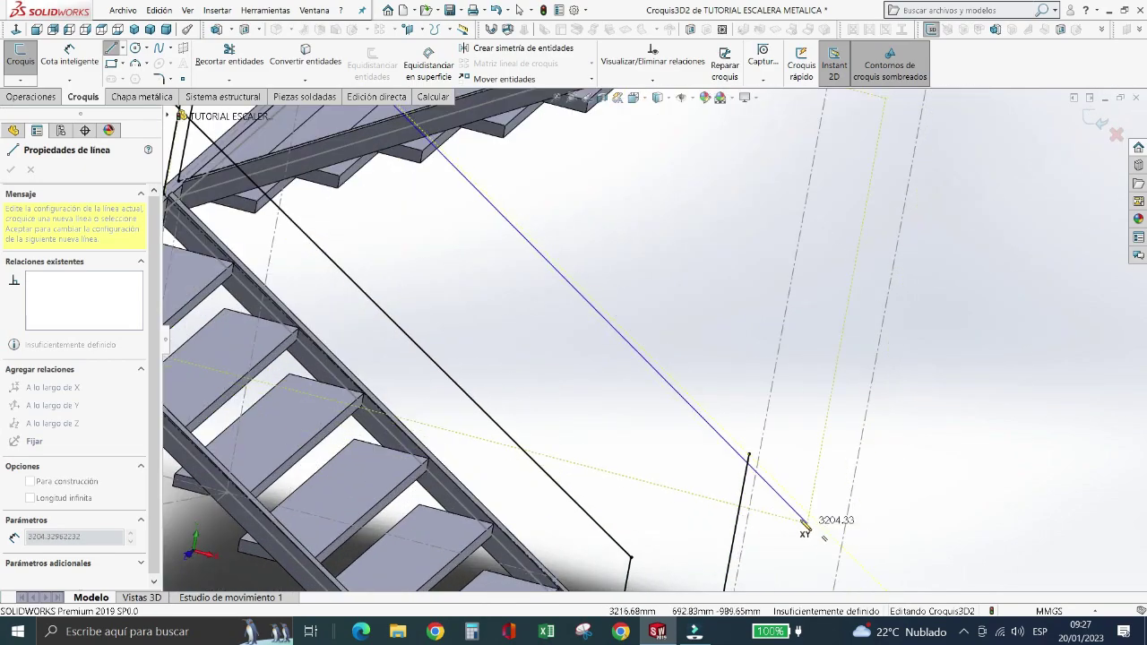
# - End the sloped rail line at the lower post's top
pyautogui.click(749, 456)
pyautogui.press('Escape')
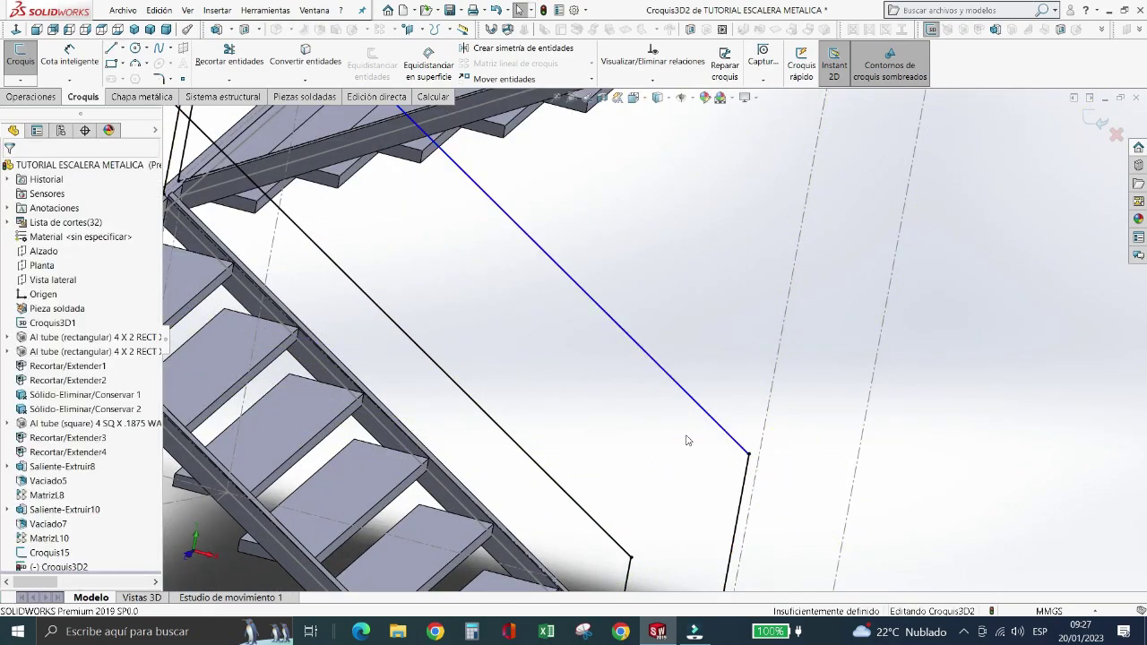
pyautogui.scroll(4, 688, 440)
pyautogui.scroll(1, 658, 395)
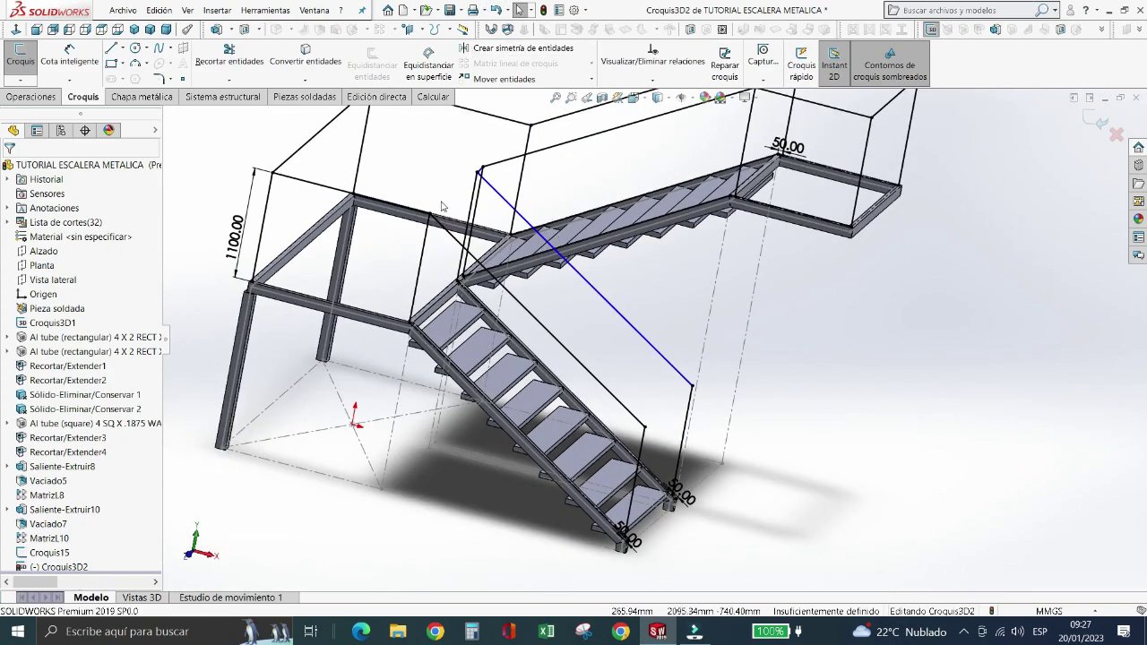
pyautogui.scroll(-1, 441, 205)
pyautogui.scroll(-3, 537, 238)
pyautogui.scroll(-2, 596, 283)
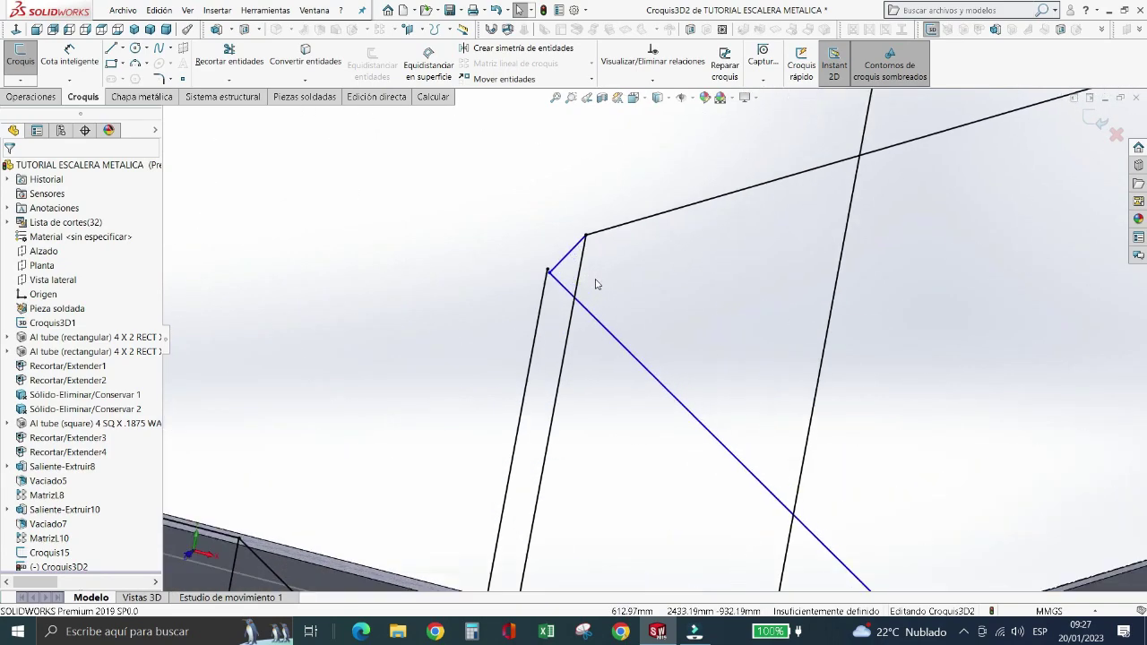
pyautogui.scroll(-2, 596, 284)
pyautogui.scroll(-1, 579, 268)
# - Delete the stray short corner segment and the long sloped rail line
pyautogui.click(542, 267)
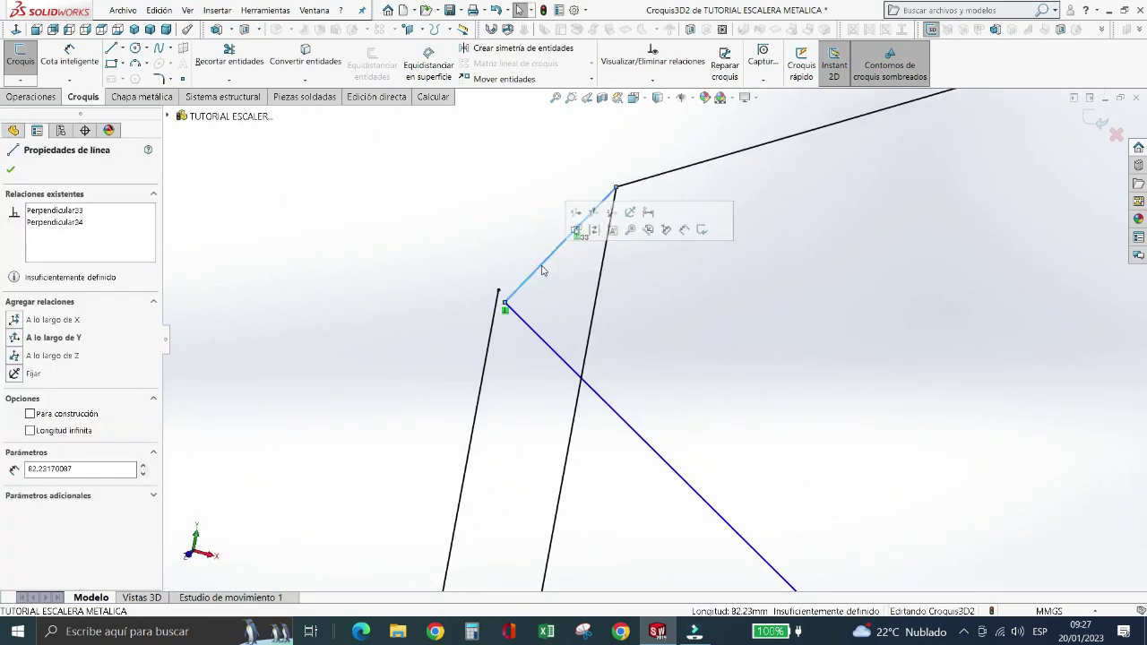
pyautogui.press('Delete')
pyautogui.click(531, 325)
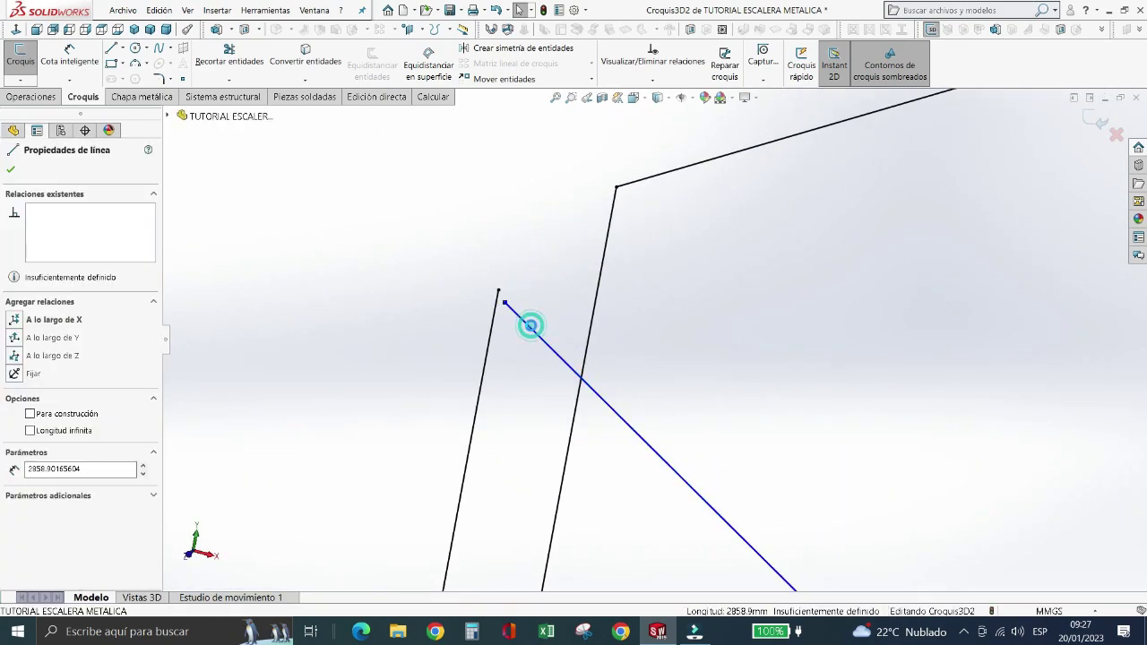
pyautogui.press('Delete')
# - Redraw the rail from the upper post's top corner down to the lower post's top
pyautogui.click(112, 49)
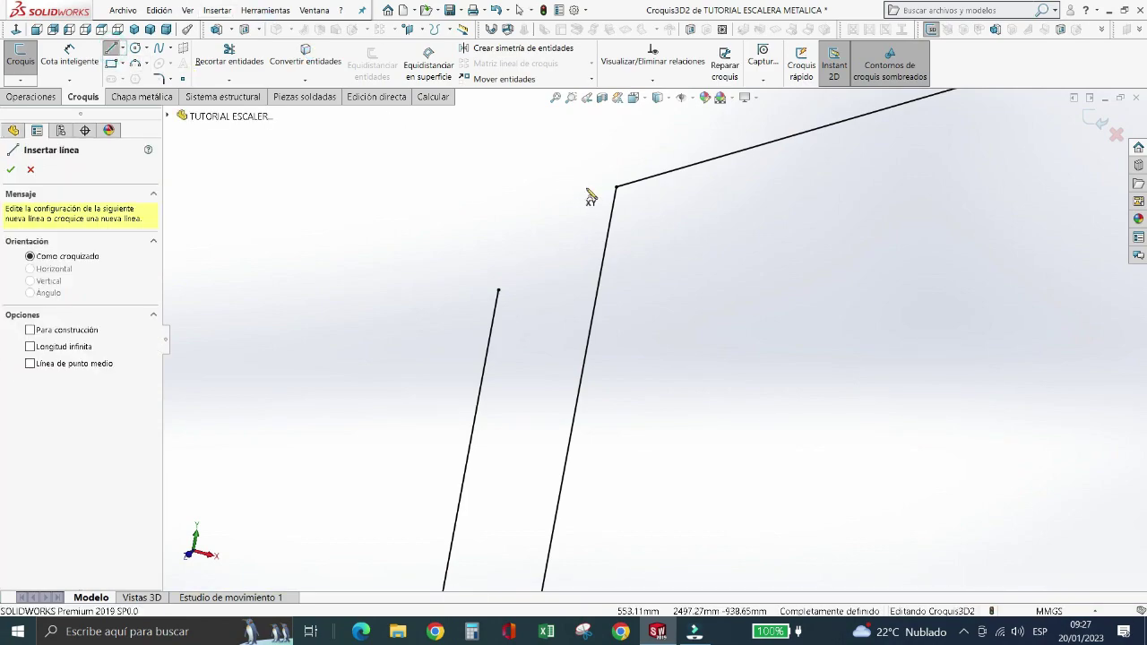
pyautogui.click(616, 187)
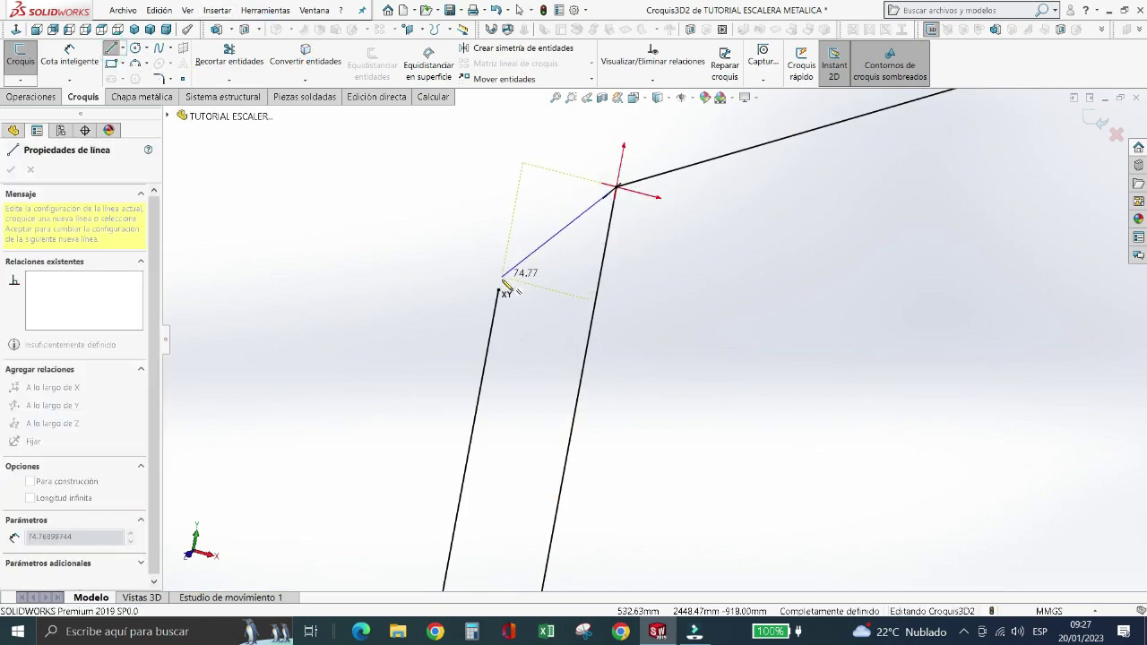
pyautogui.click(498, 291)
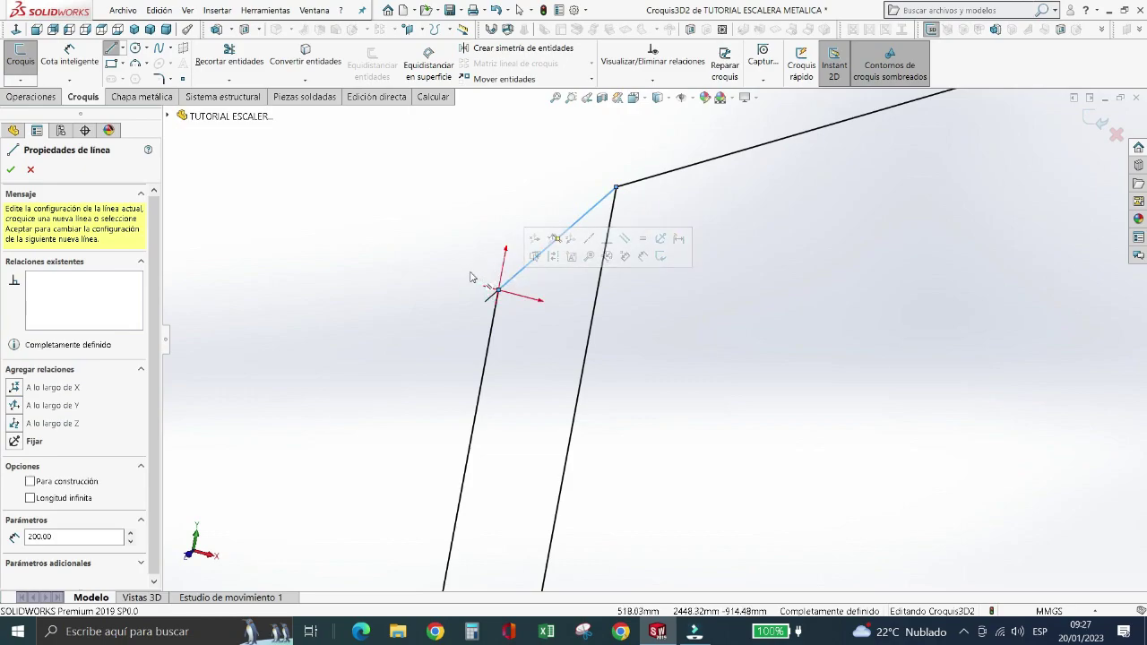
pyautogui.click(498, 290)
pyautogui.scroll(1, 567, 314)
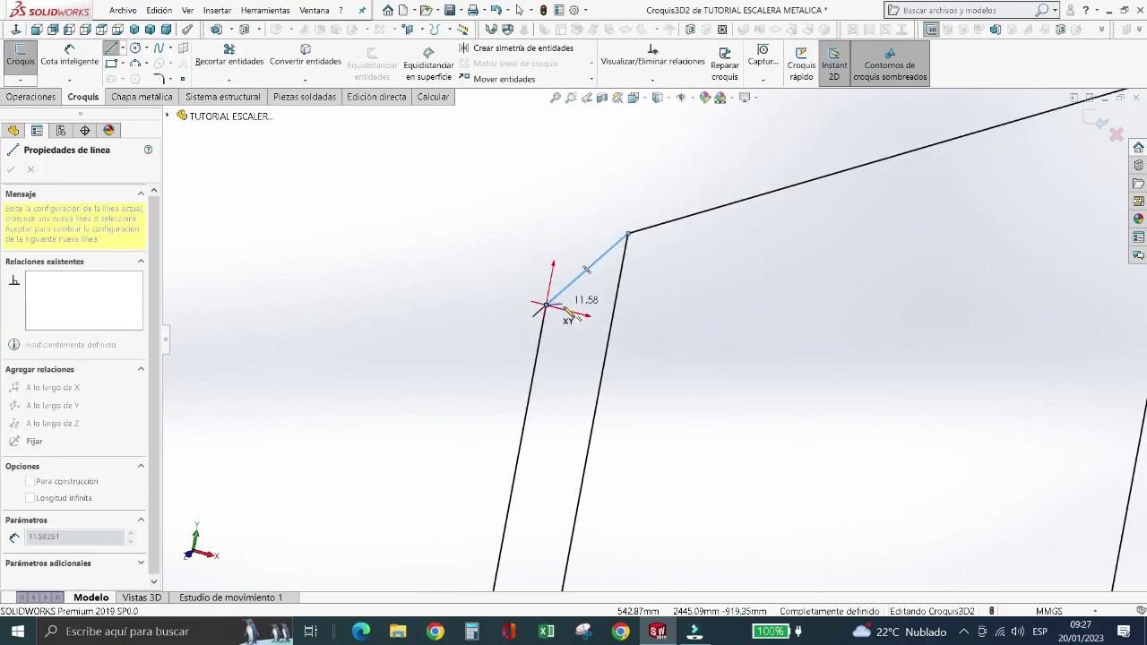
pyautogui.scroll(2, 574, 309)
pyautogui.scroll(3, 627, 333)
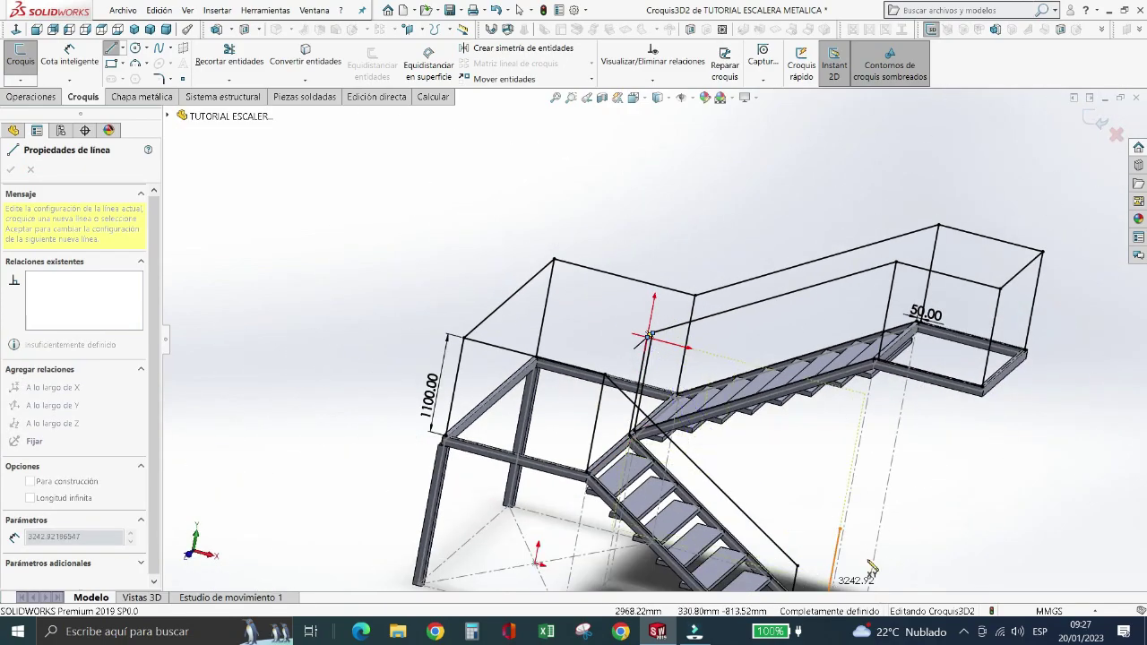
pyautogui.scroll(-3, 861, 556)
pyautogui.scroll(-3, 806, 448)
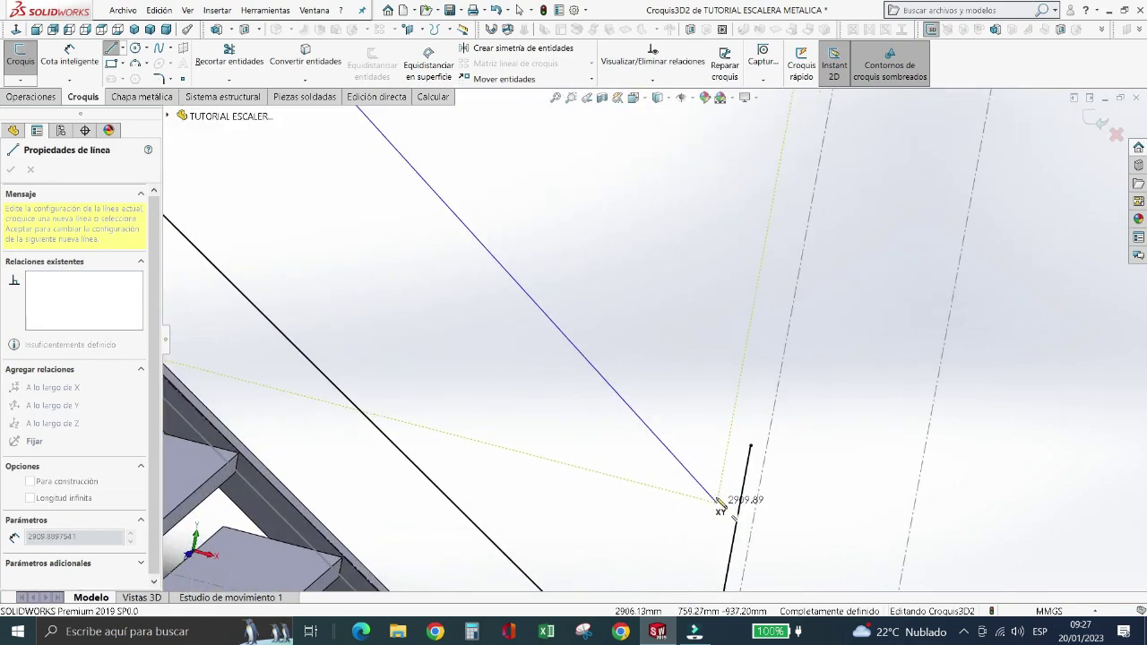
pyautogui.click(751, 446)
pyautogui.press('Escape')
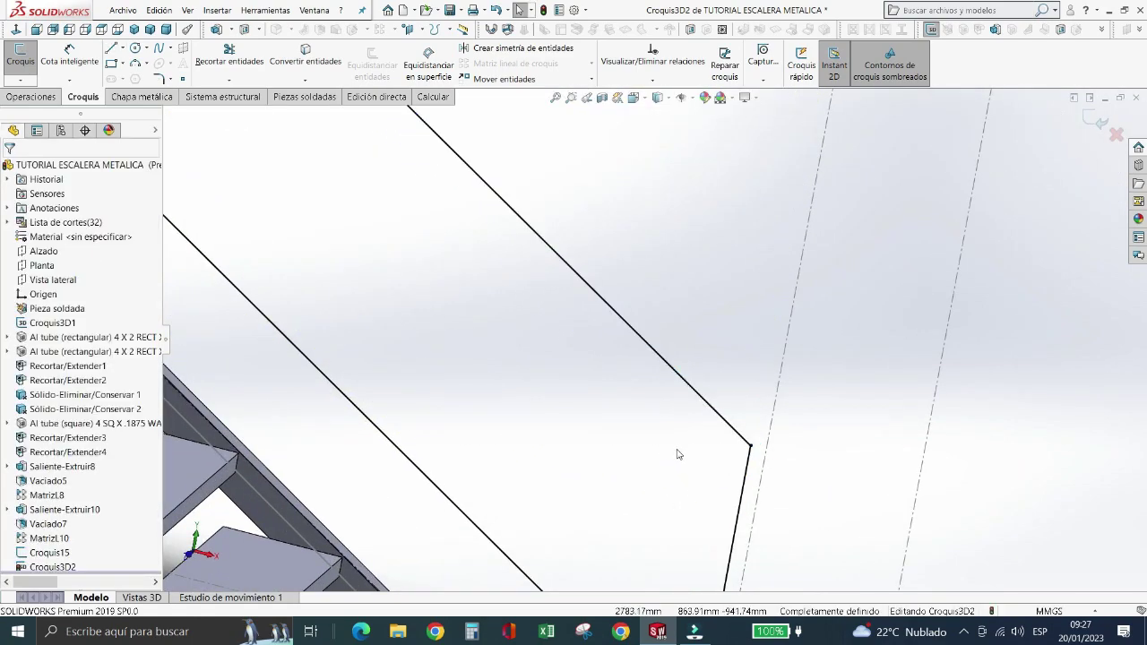
pyautogui.scroll(3, 699, 473)
pyautogui.scroll(3, 702, 479)
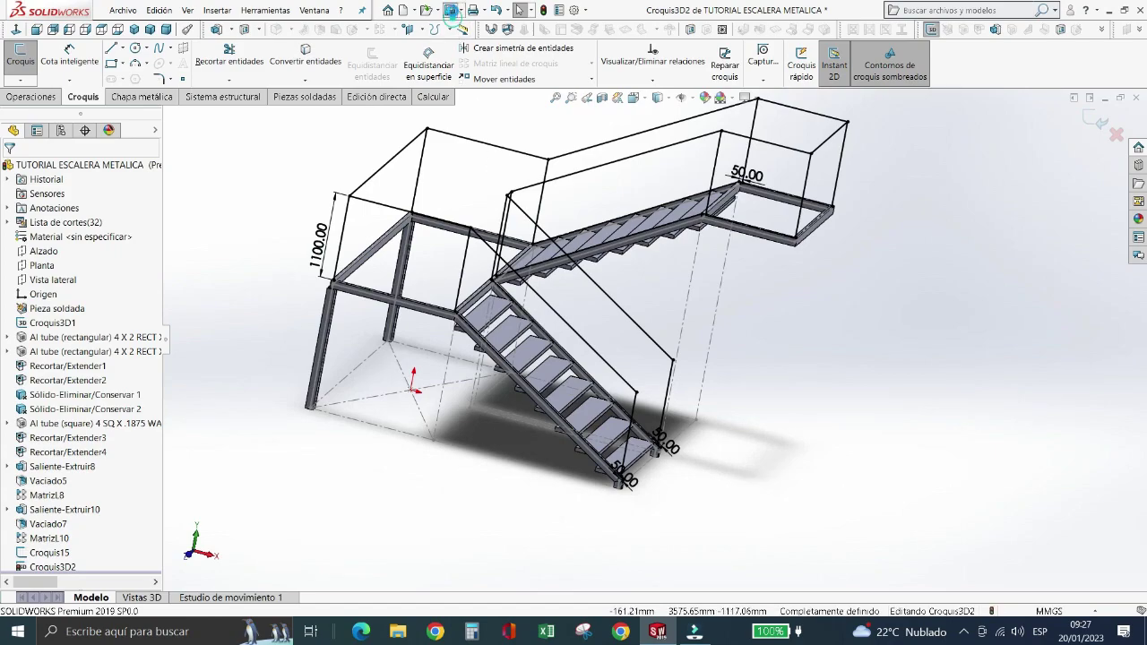
# - Save the staircase part and zoom around it to check the sloped rail lines
pyautogui.click(451, 10)
pyautogui.scroll(-2, 565, 287)
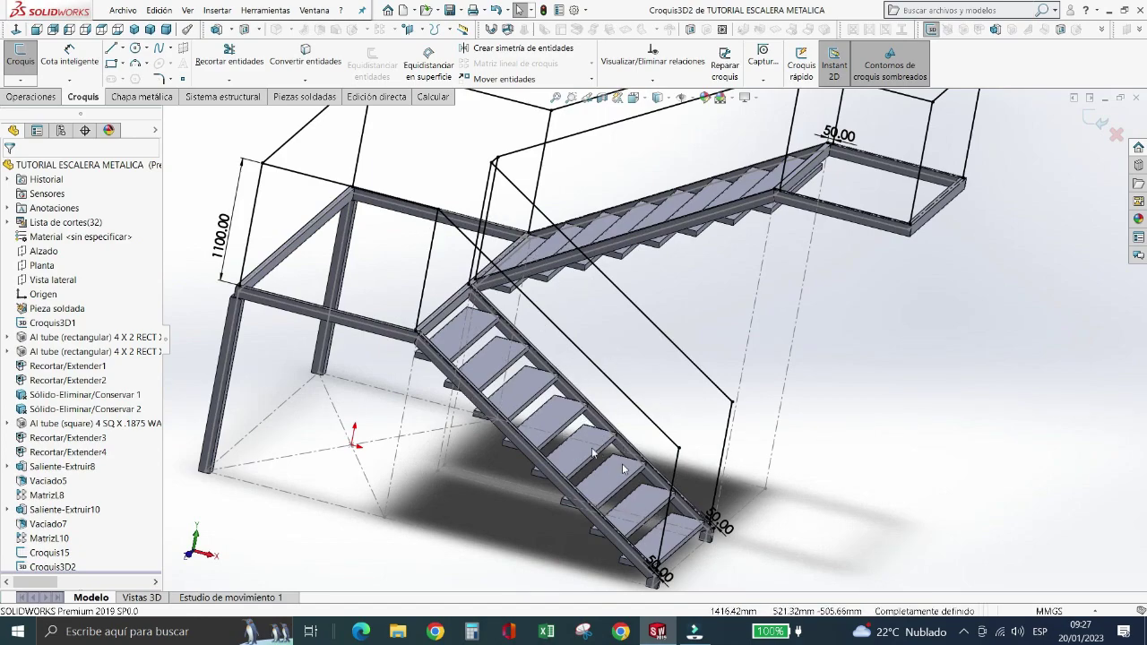
pyautogui.scroll(-2, 550, 451)
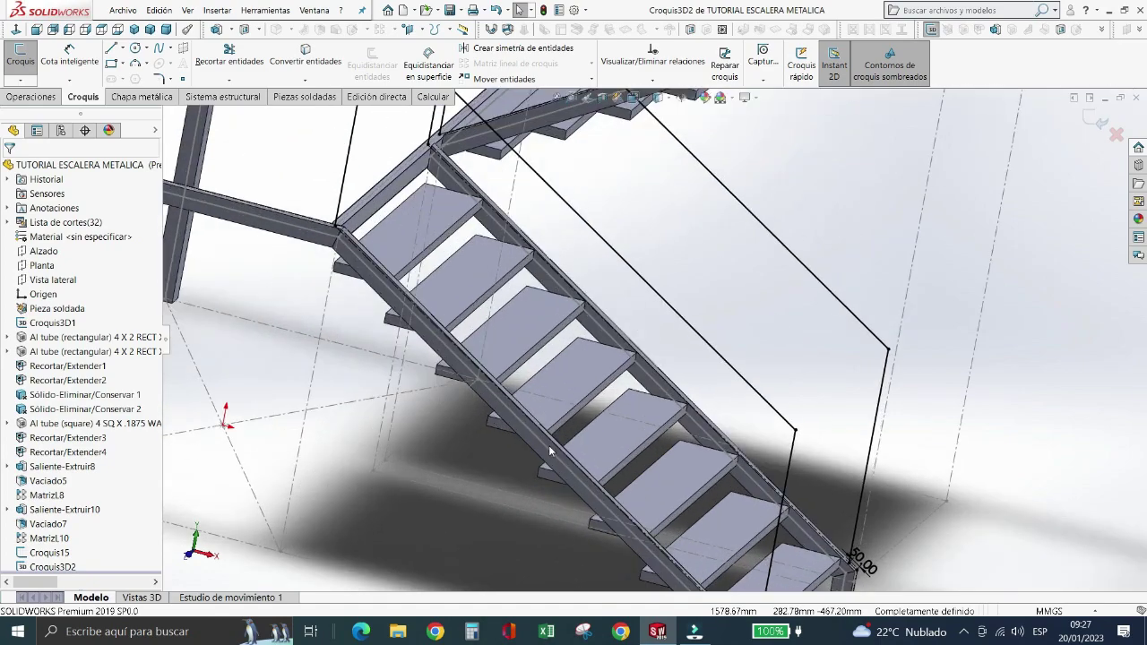
pyautogui.scroll(-1, 608, 487)
pyautogui.scroll(-1, 506, 417)
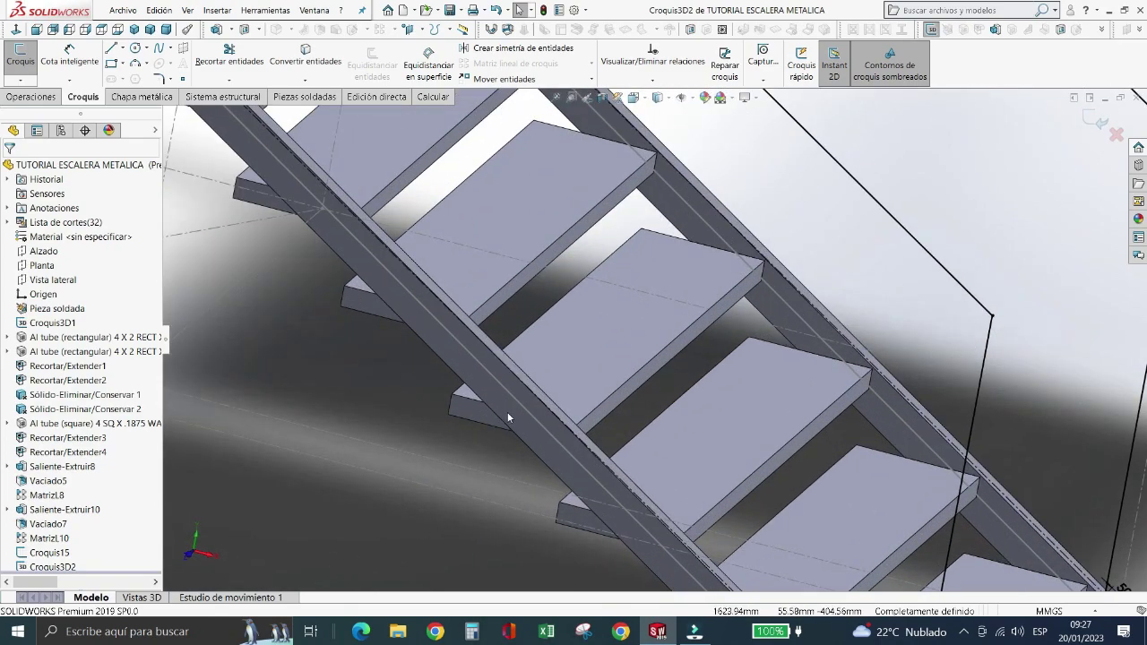
pyautogui.scroll(1, 506, 416)
pyautogui.scroll(1, 506, 416)
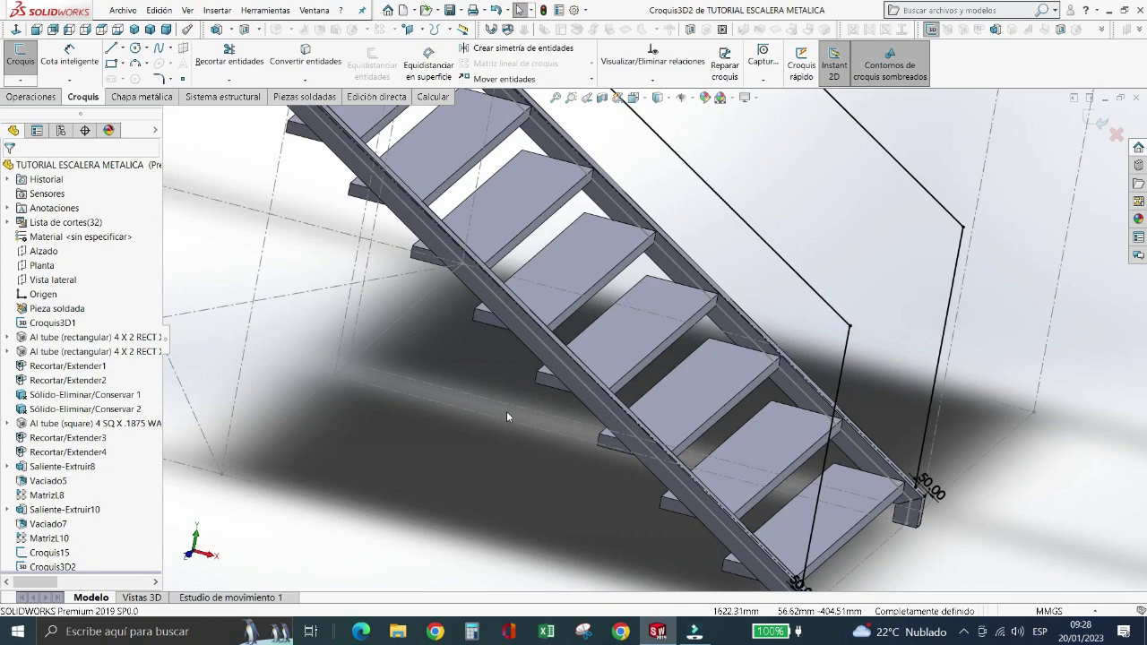
pyautogui.scroll(1, 507, 412)
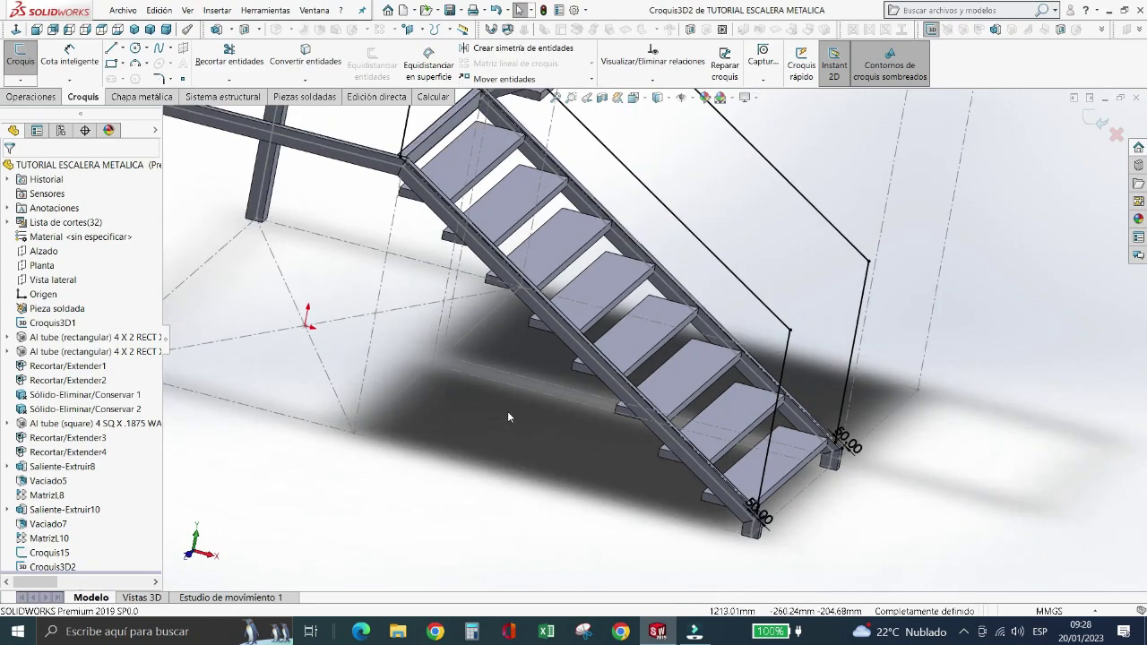
pyautogui.scroll(1, 507, 411)
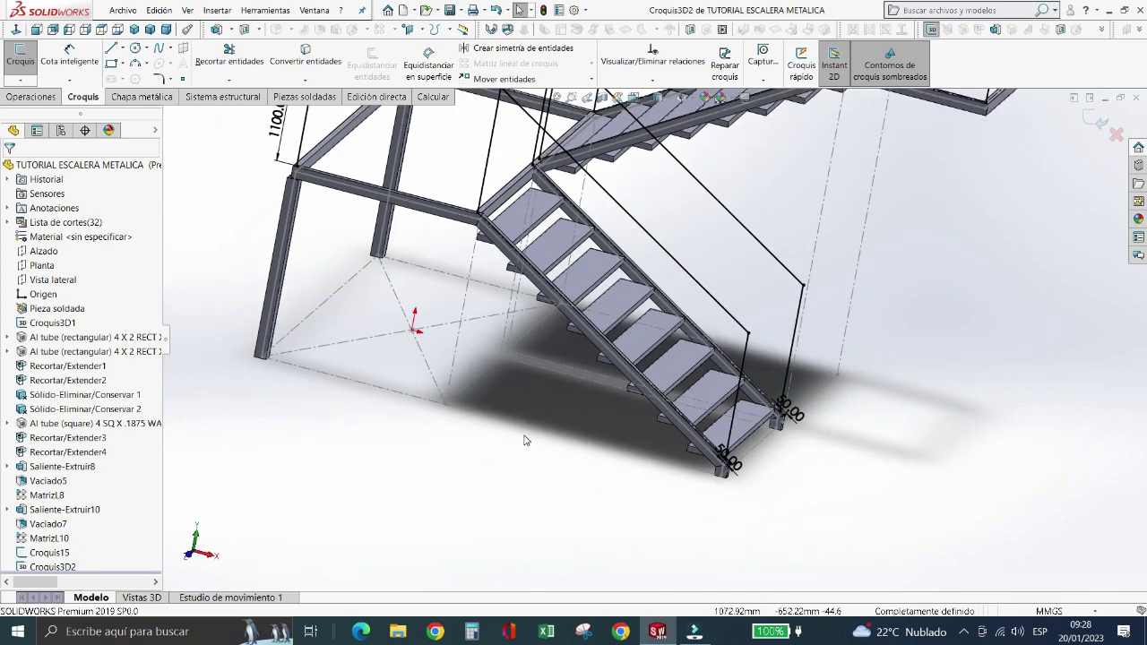
# - From the Front view, Smart Dimension the left and right vertical posts, previewing a 2433.81 horizontal distance
pyautogui.click(36, 29)
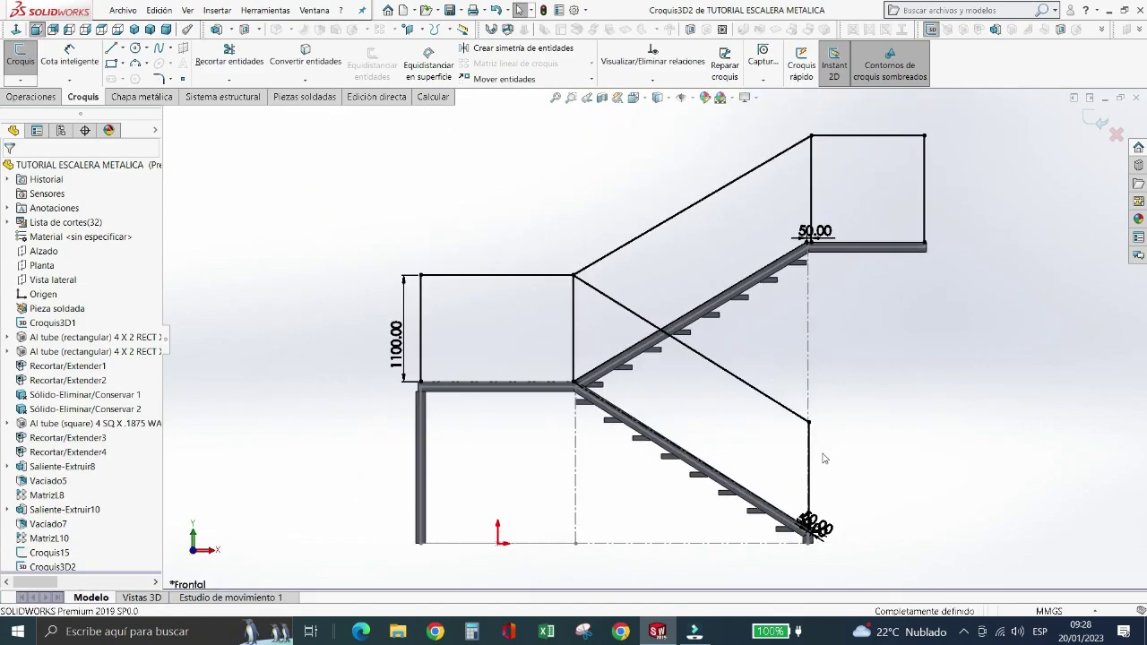
pyautogui.scroll(-1, 767, 448)
pyautogui.click(69, 60)
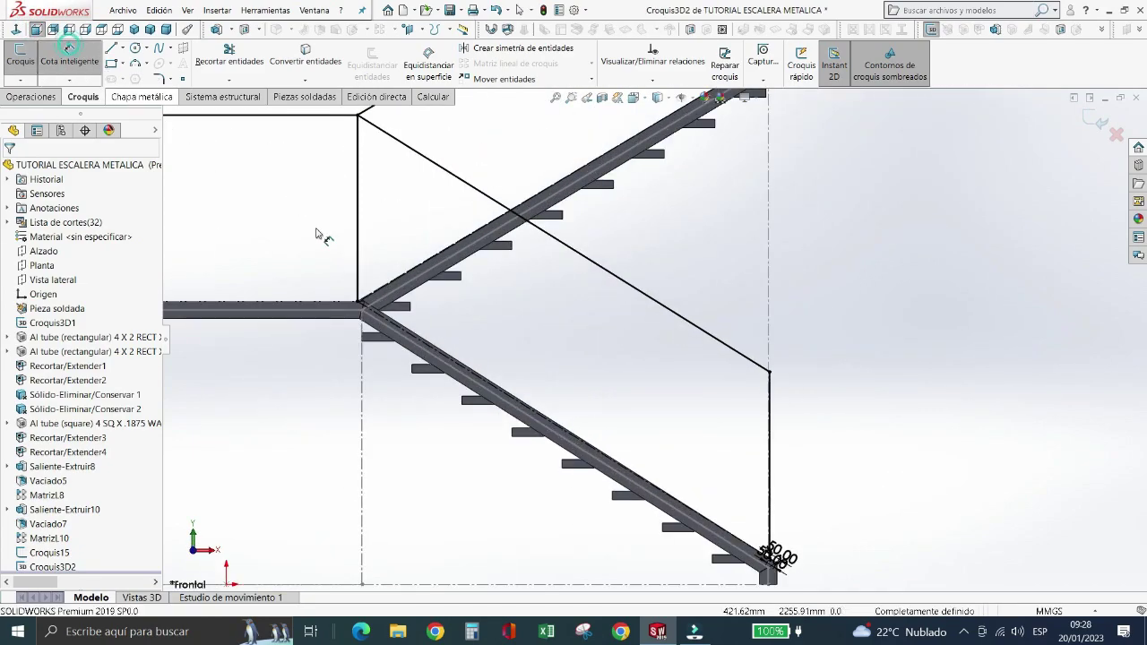
pyautogui.click(358, 251)
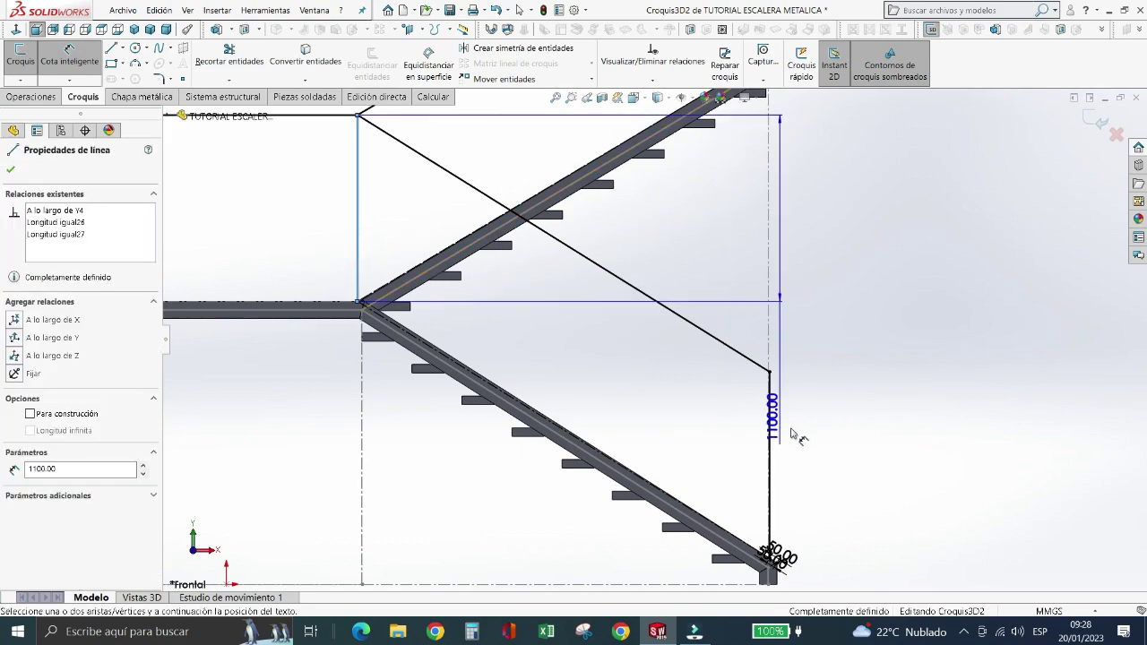
pyautogui.click(769, 439)
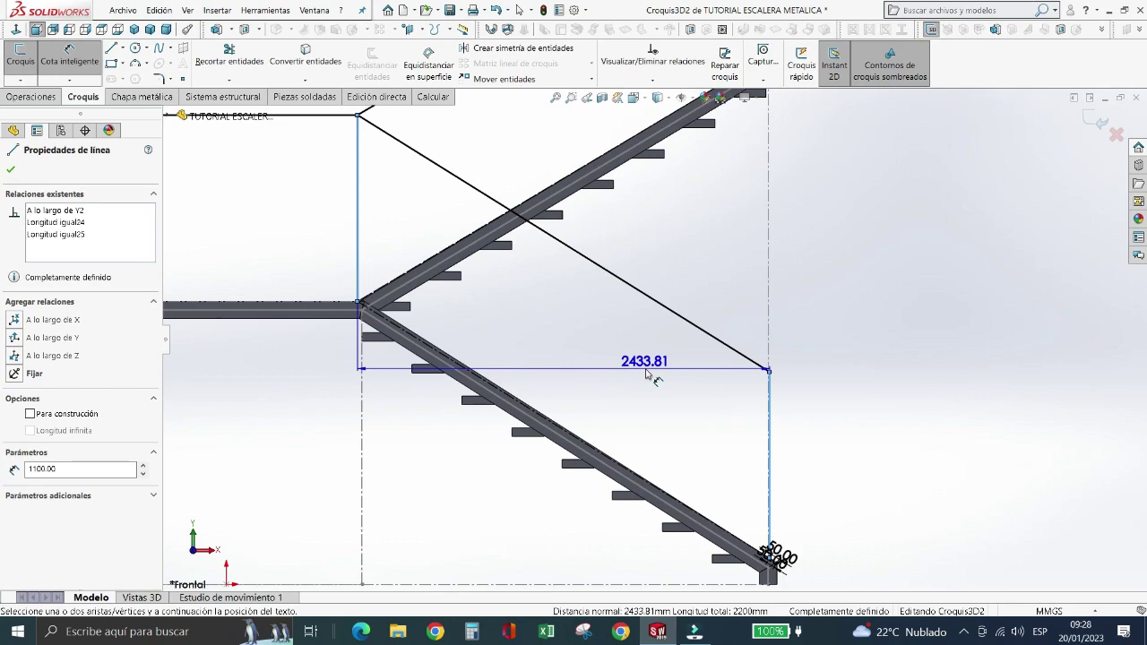
# - Dismiss the dimensioned line's properties and zoom to an isometric close-up of the lower flight's steps
pyautogui.press('Escape')
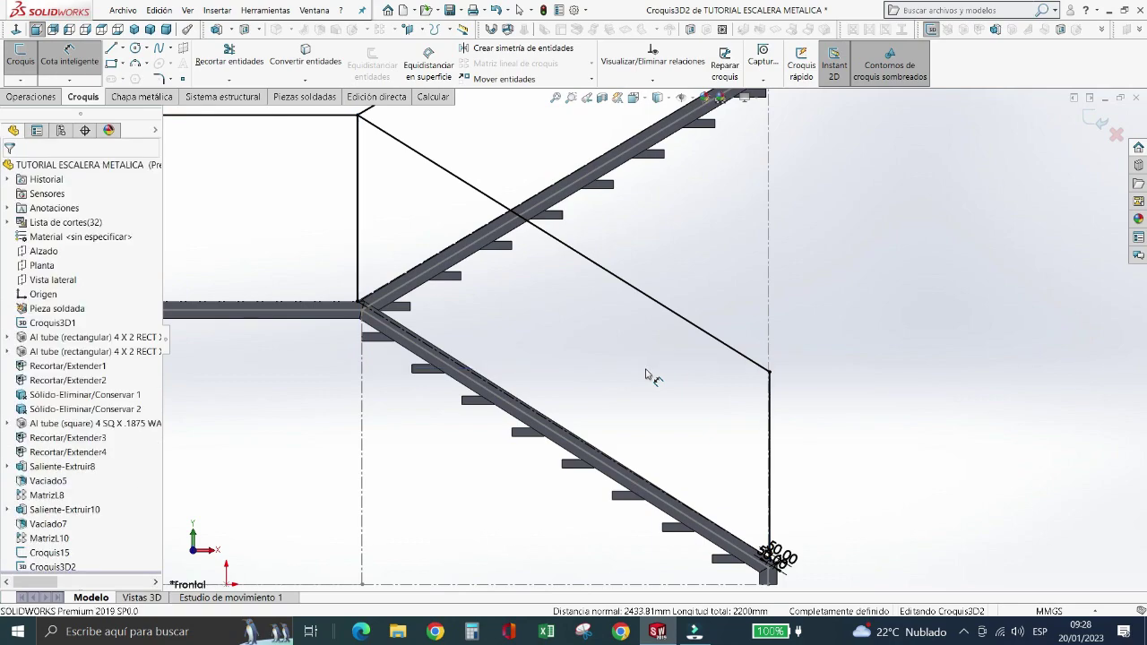
pyautogui.scroll(1, 566, 338)
pyautogui.scroll(1, 603, 333)
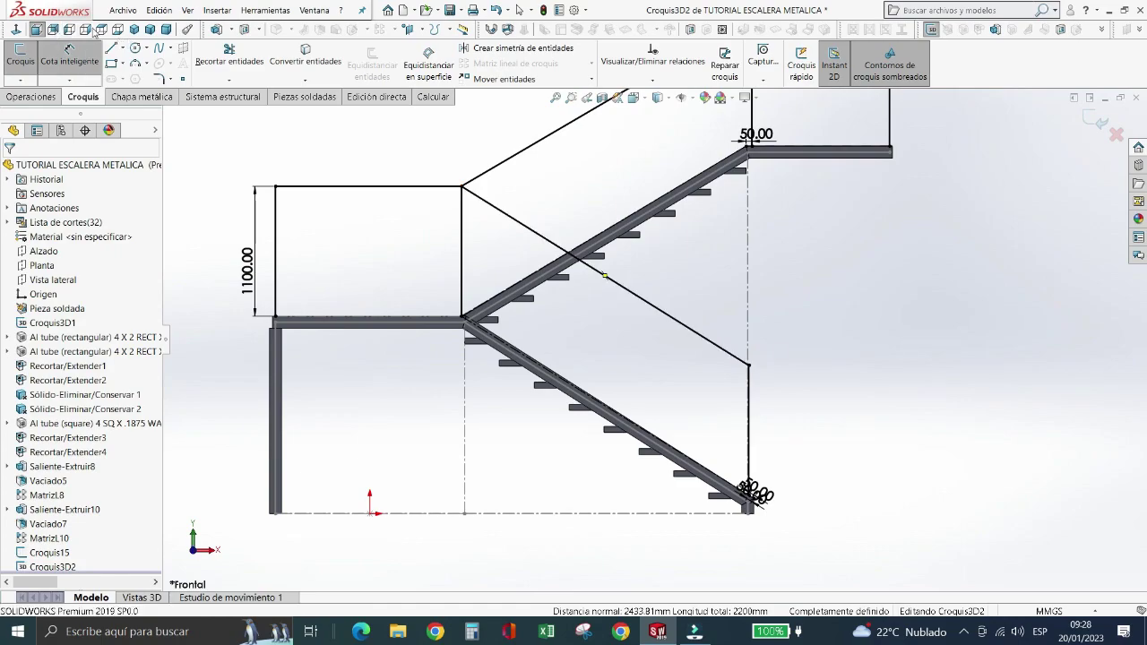
pyautogui.click(134, 29)
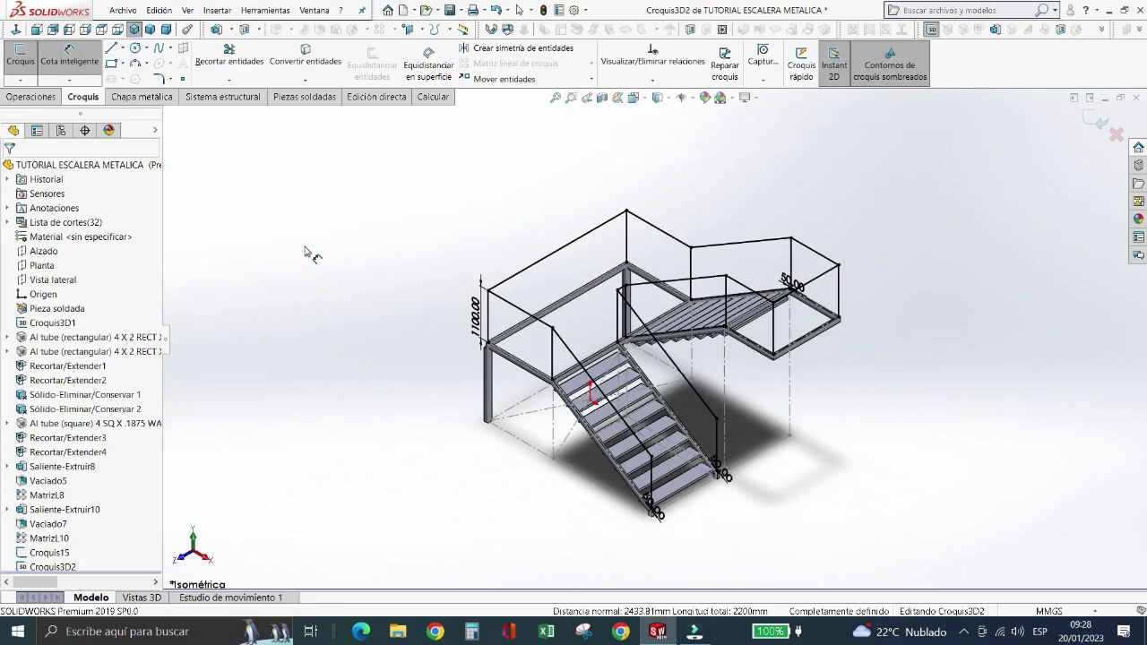
pyautogui.scroll(-2, 681, 500)
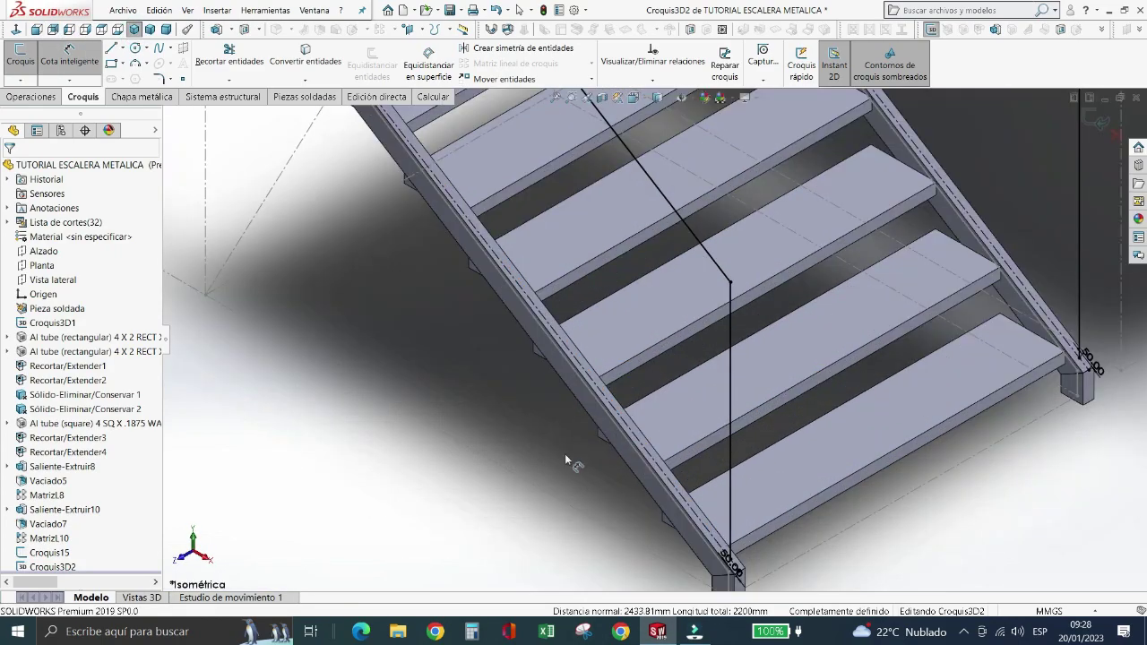
# - Draw the first vertical baluster lines upward from the lower flight's stringer edge
pyautogui.click(111, 50)
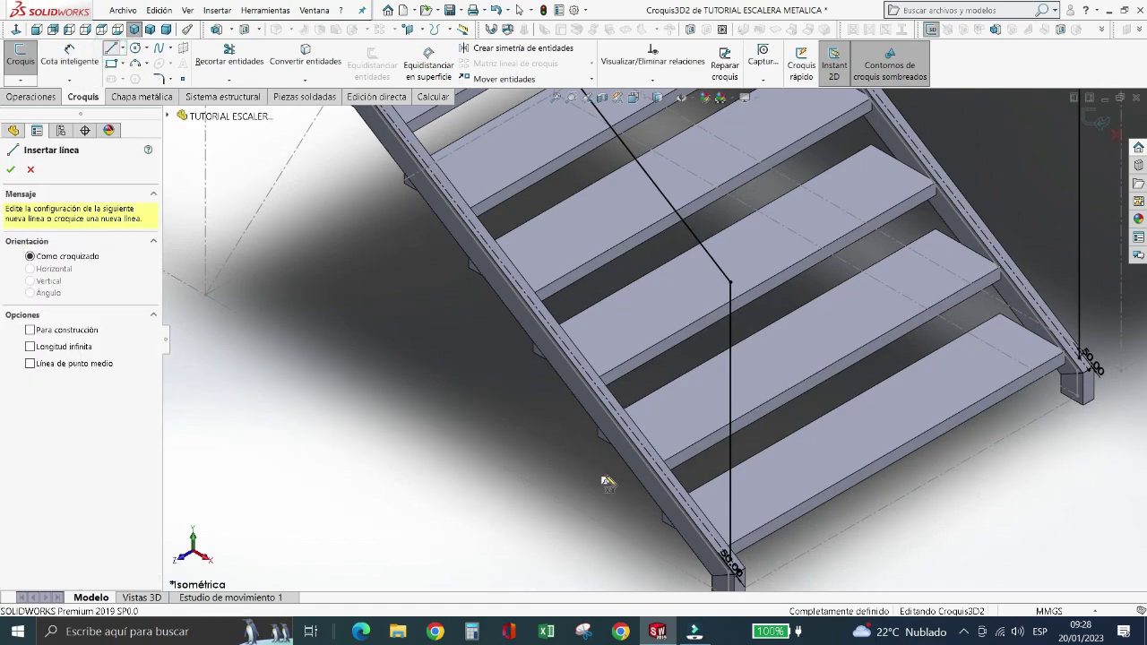
pyautogui.click(654, 461)
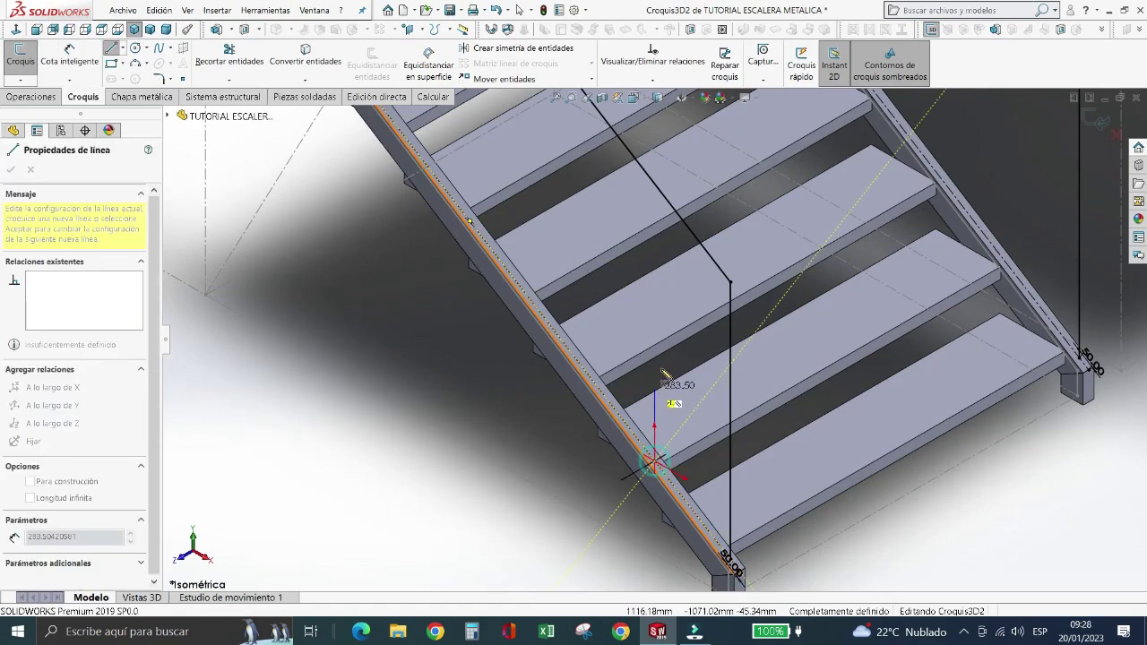
pyautogui.click(655, 309)
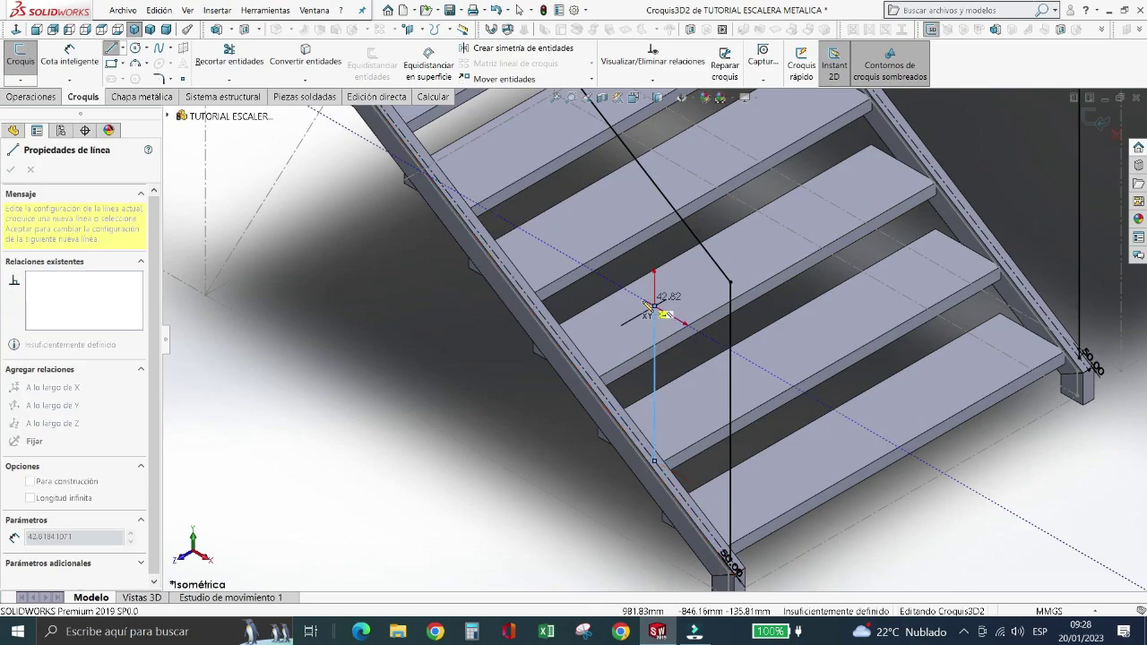
pyautogui.doubleClick(626, 298)
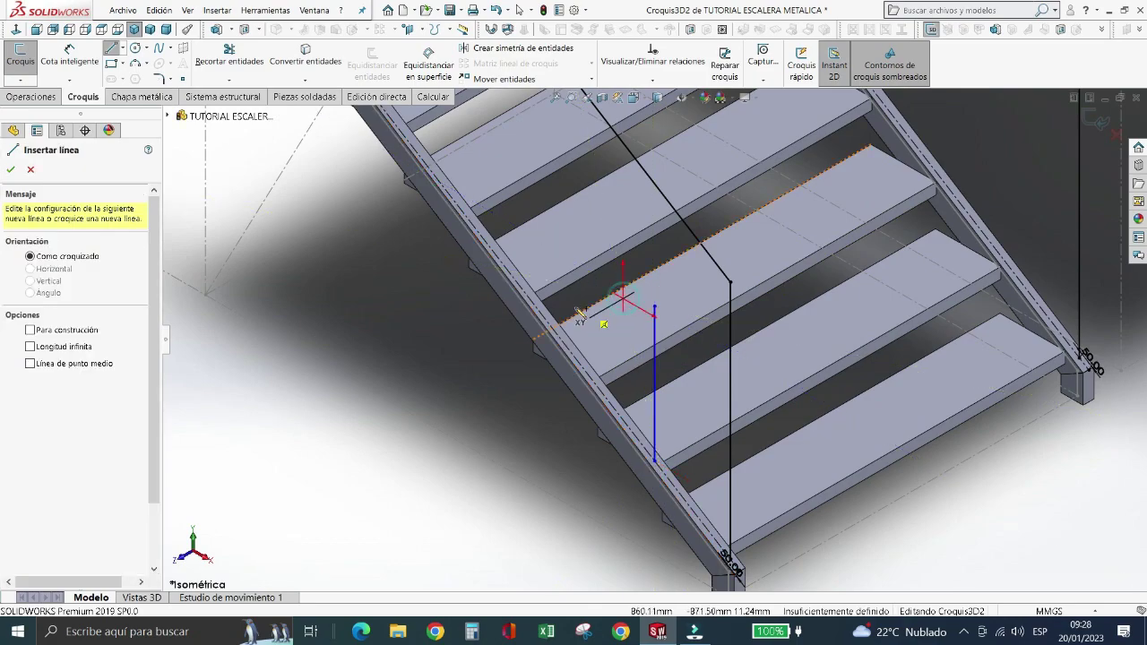
pyautogui.click(538, 310)
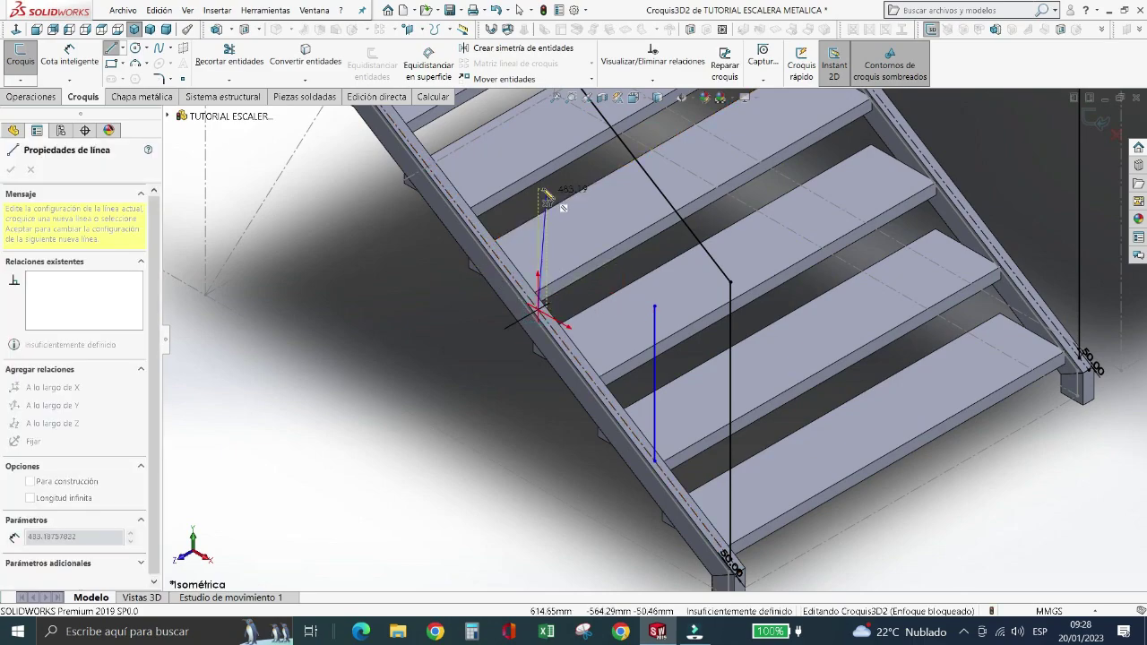
pyautogui.doubleClick(540, 189)
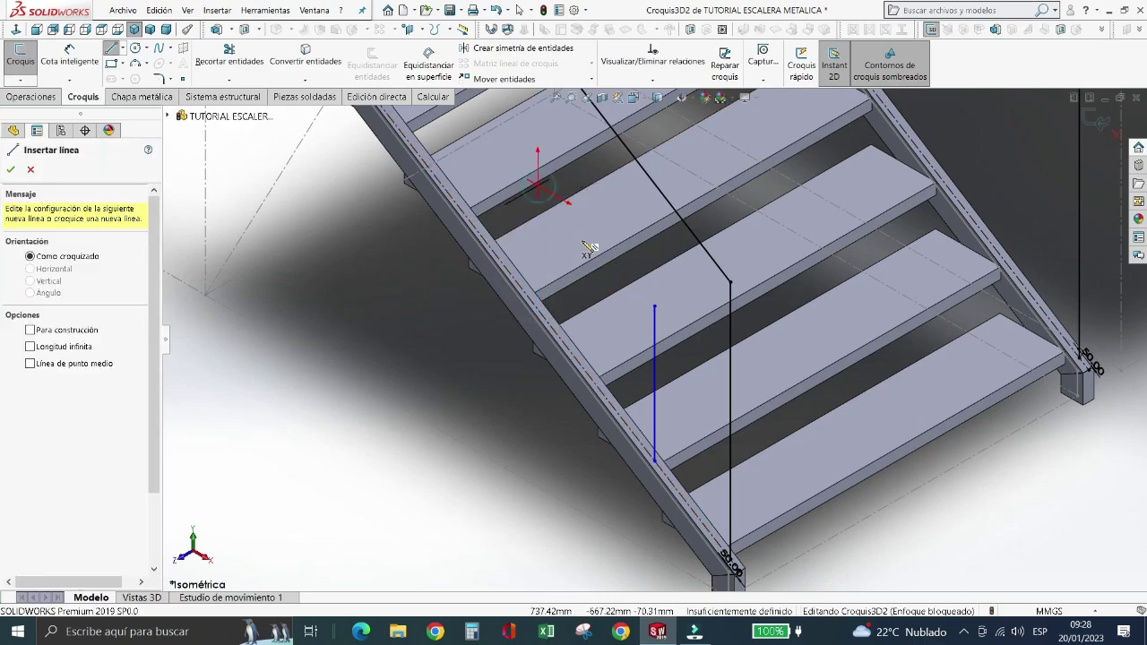
pyautogui.click(538, 310)
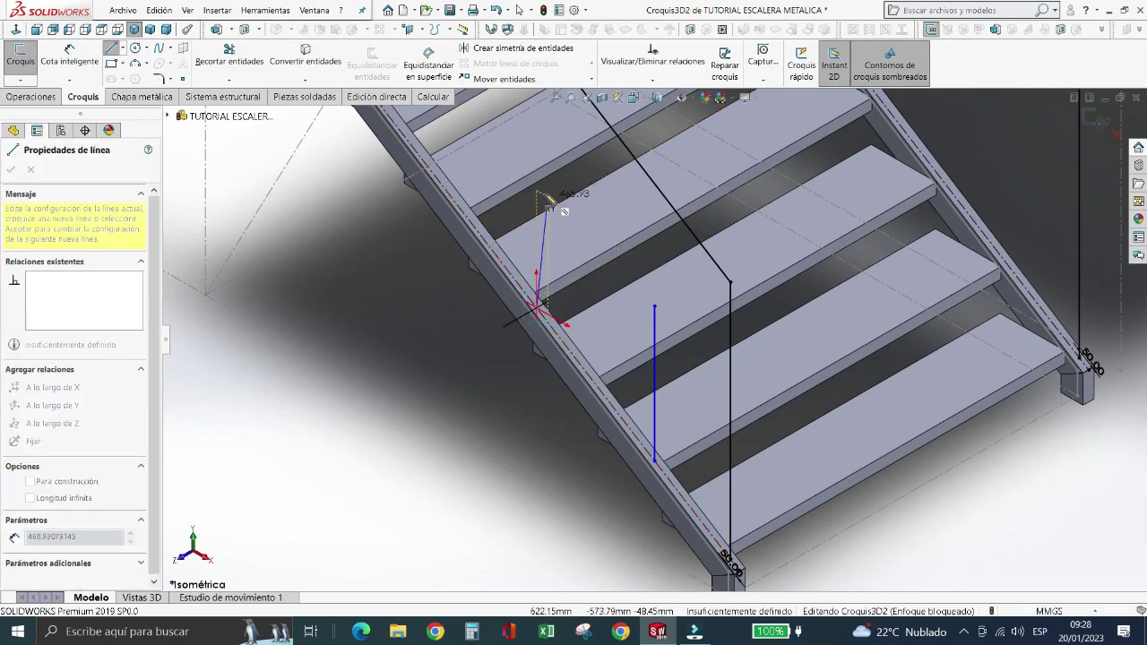
pyautogui.doubleClick(538, 200)
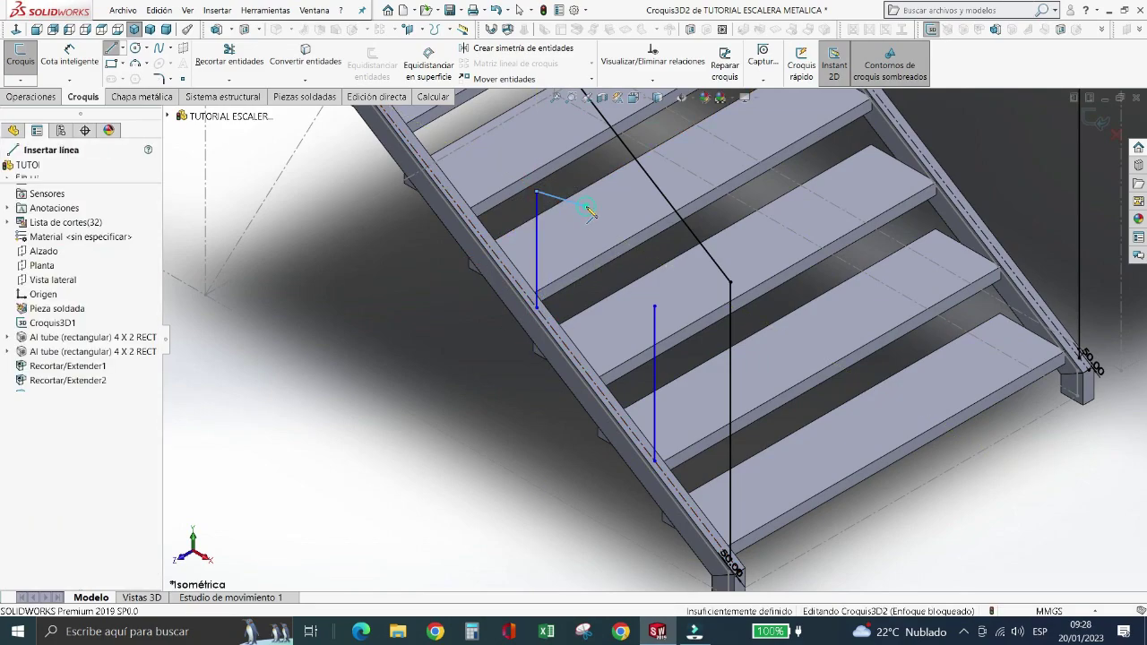
# - Draw two more vertical baluster lines further up the stringer, then exit the Line tool
pyautogui.scroll(2, 602, 334)
pyautogui.scroll(-2, 603, 334)
pyautogui.scroll(2, 596, 319)
pyautogui.scroll(3, 587, 300)
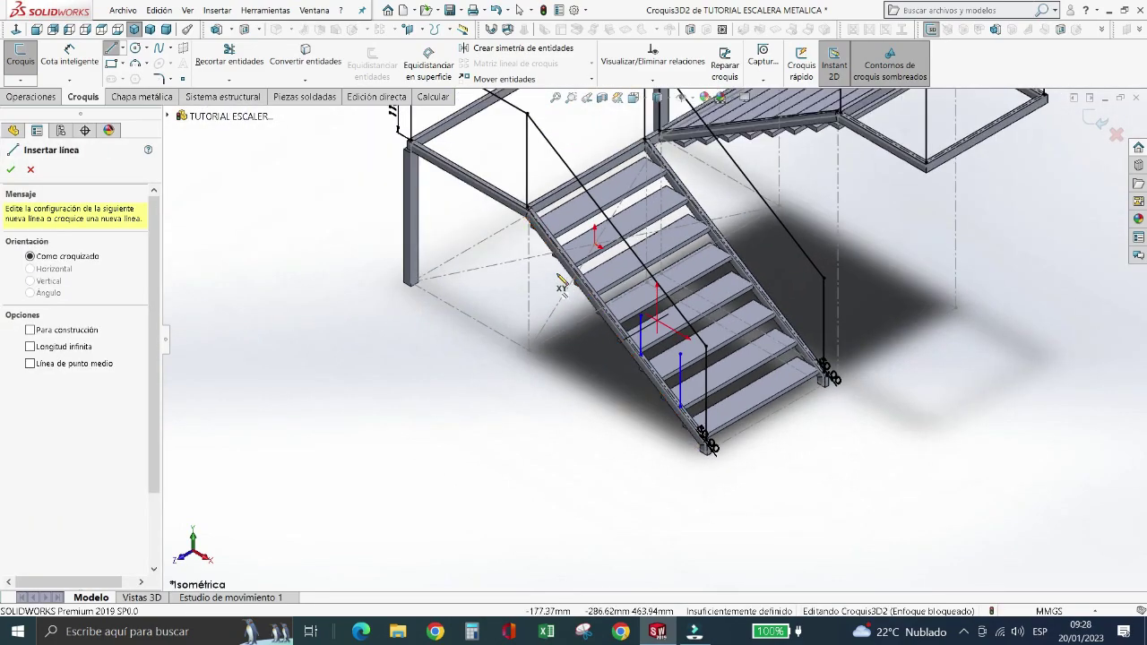
pyautogui.scroll(-5, 605, 291)
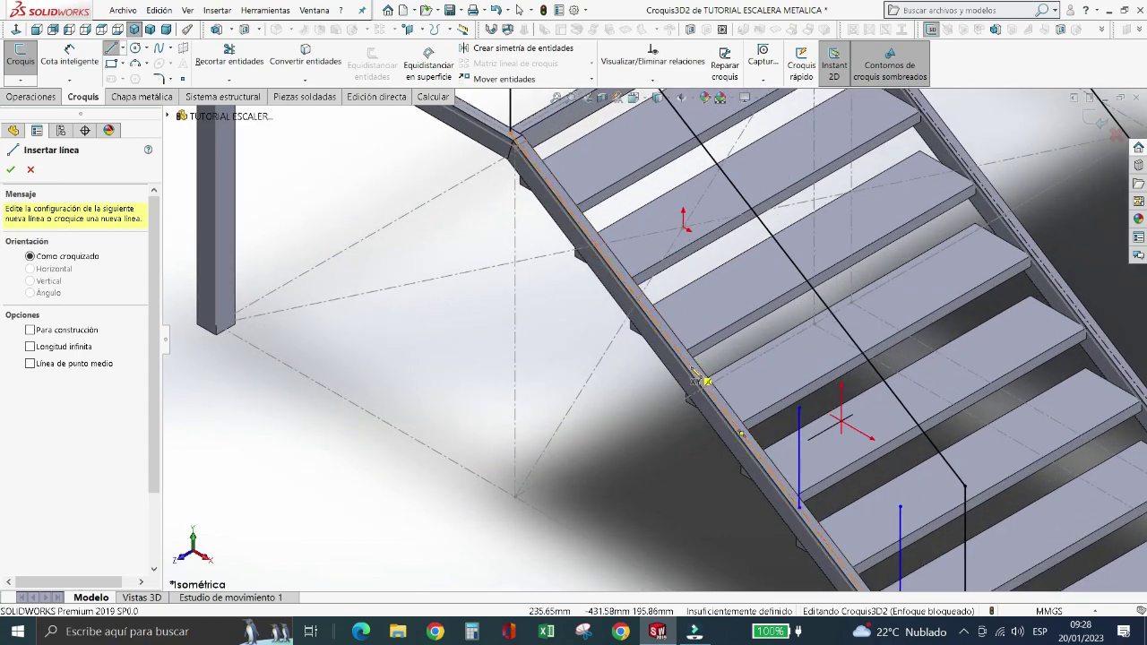
pyautogui.click(692, 368)
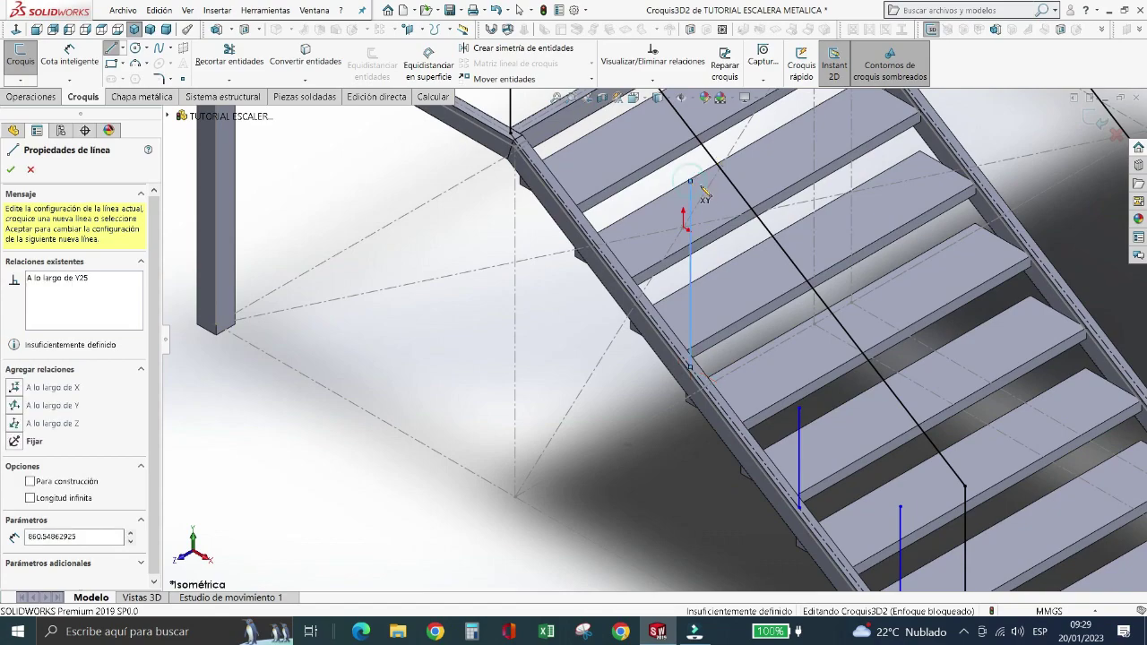
pyautogui.doubleClick(690, 182)
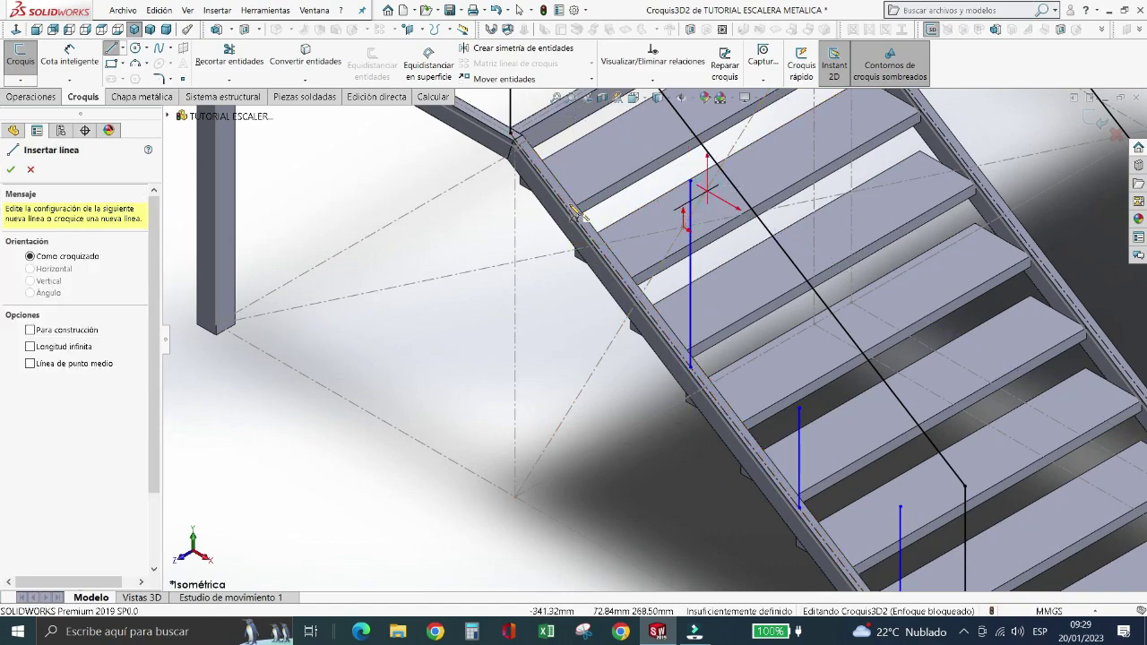
pyautogui.click(568, 206)
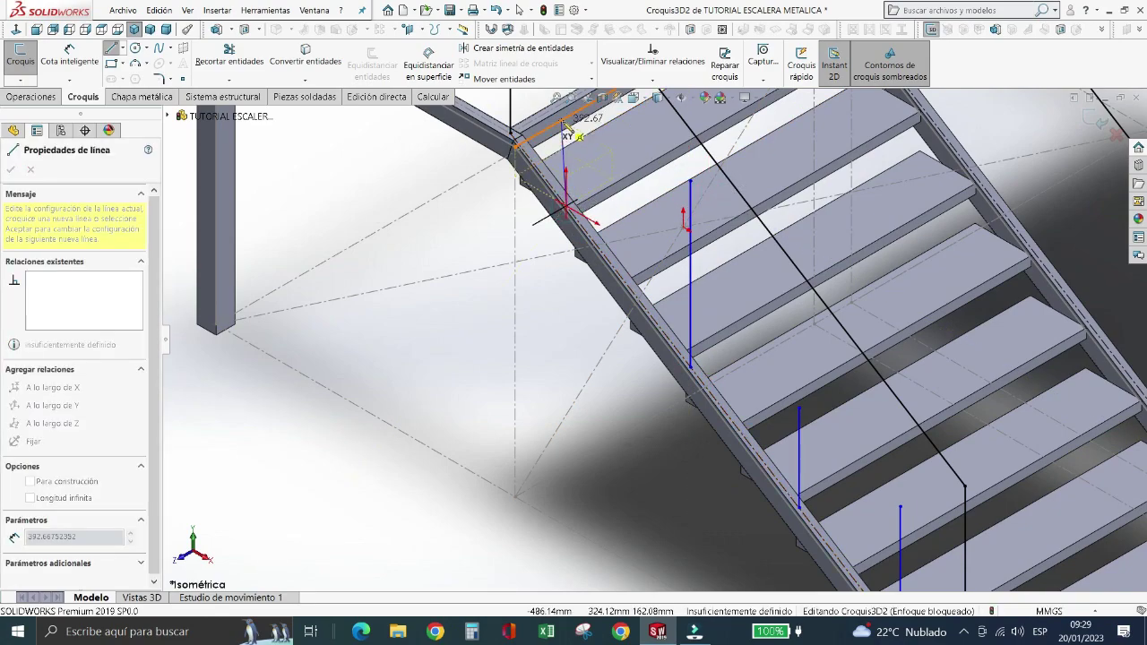
pyautogui.click(566, 117)
pyautogui.press('Escape')
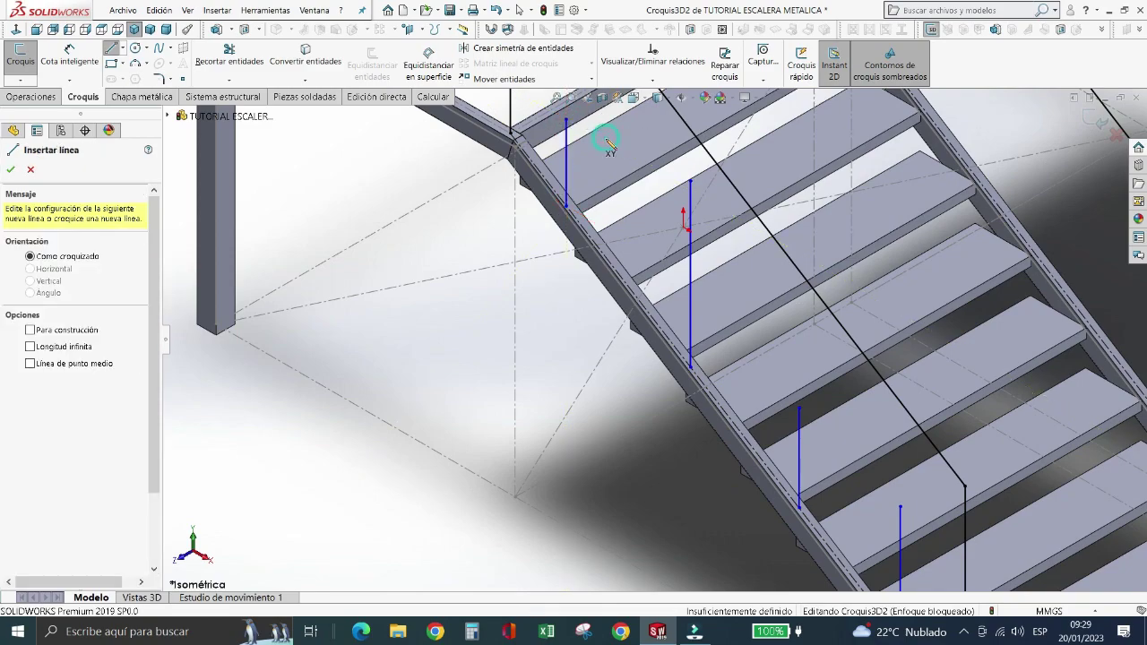
pyautogui.press('Escape')
pyautogui.scroll(3, 640, 400)
pyautogui.scroll(-2, 640, 399)
pyautogui.scroll(-2, 640, 399)
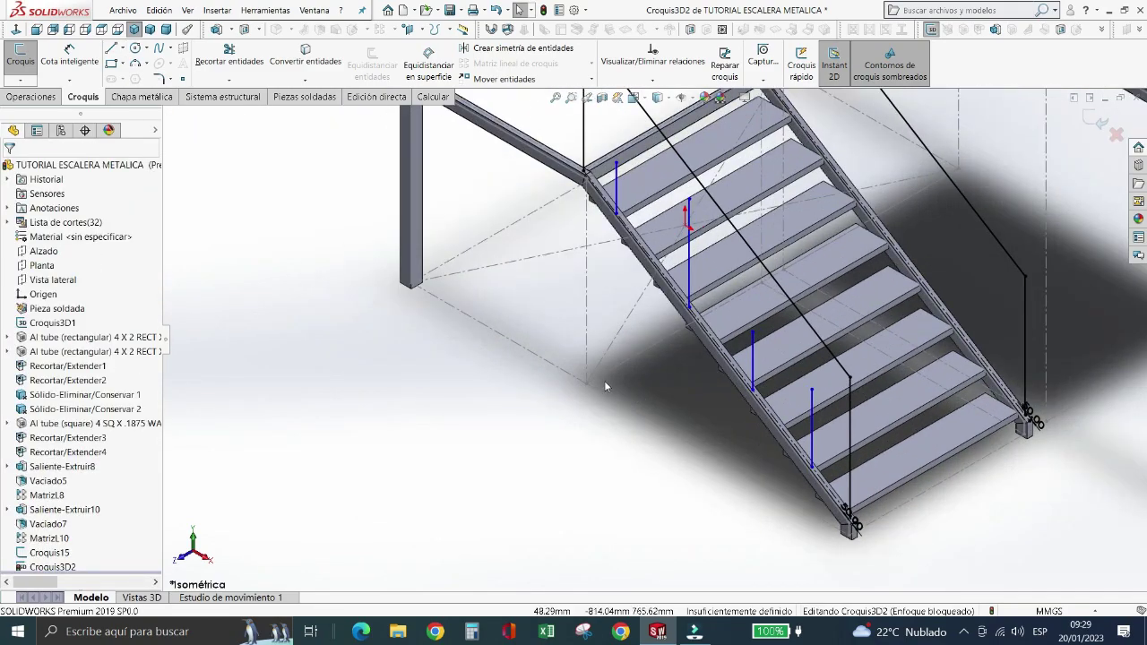
pyautogui.scroll(2, 604, 380)
pyautogui.scroll(-2, 804, 421)
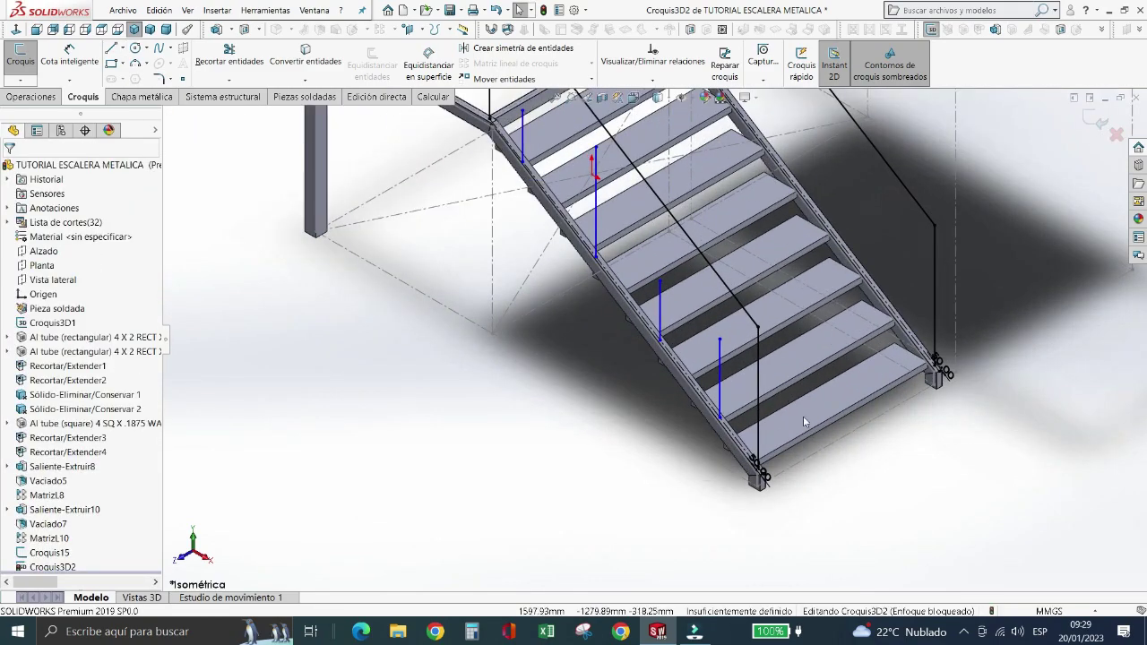
# - Apply an Equal relation to Linea17, Linea51, Linea54, Linea56 and Linea58, then zoom out
pyautogui.click(759, 392)
pyautogui.keyDown('ctrl'); pyautogui.click(721, 387); pyautogui.keyUp('ctrl')
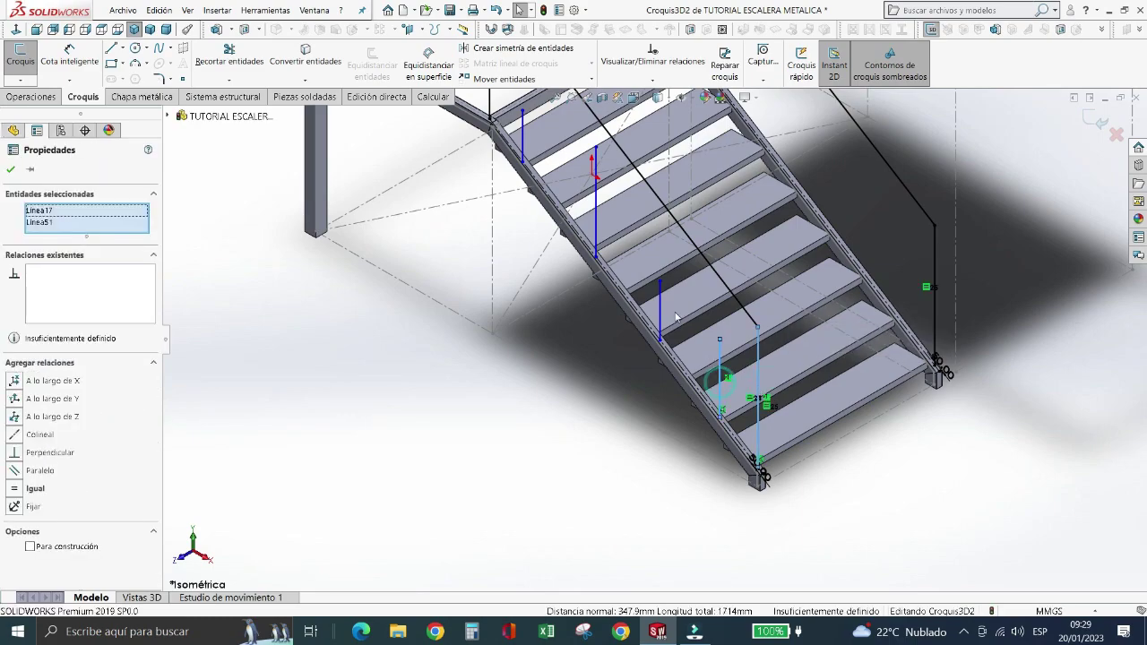
pyautogui.keyDown('ctrl'); pyautogui.click(661, 303); pyautogui.keyUp('ctrl')
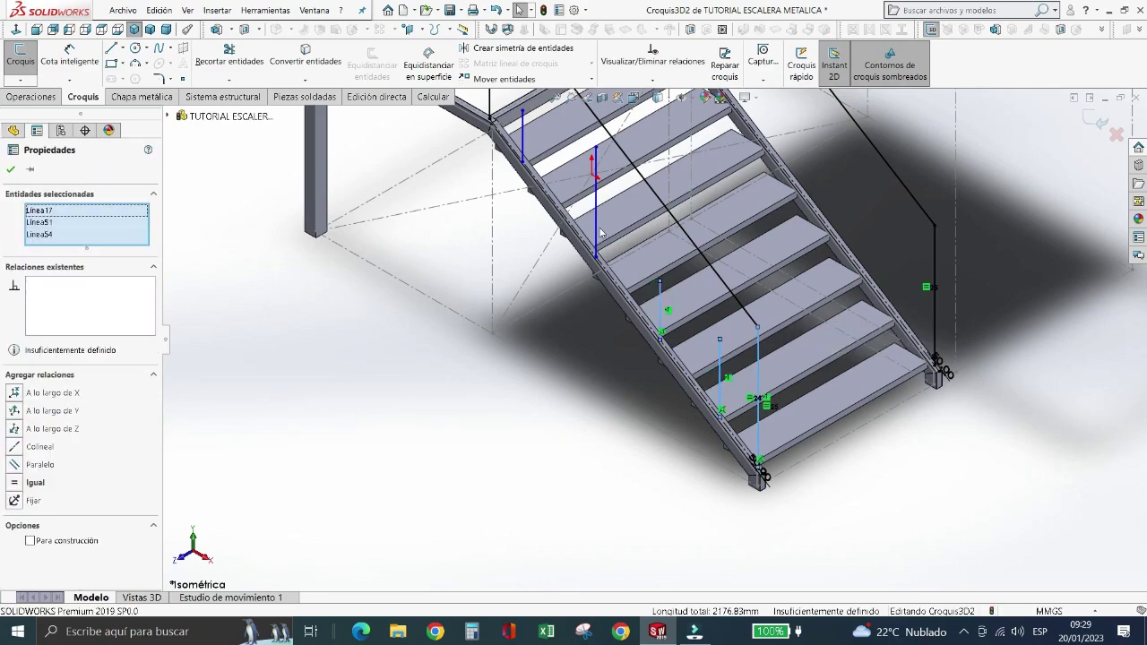
pyautogui.keyDown('ctrl'); pyautogui.click(596, 229); pyautogui.keyUp('ctrl')
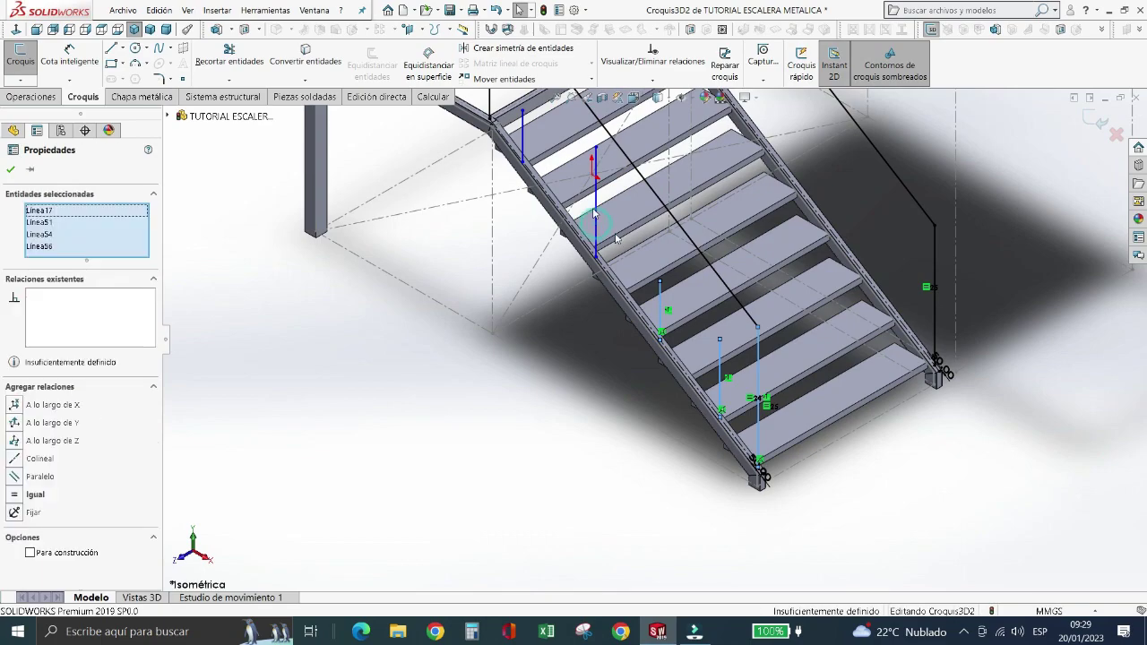
pyautogui.keyDown('ctrl'); pyautogui.click(524, 145); pyautogui.keyUp('ctrl')
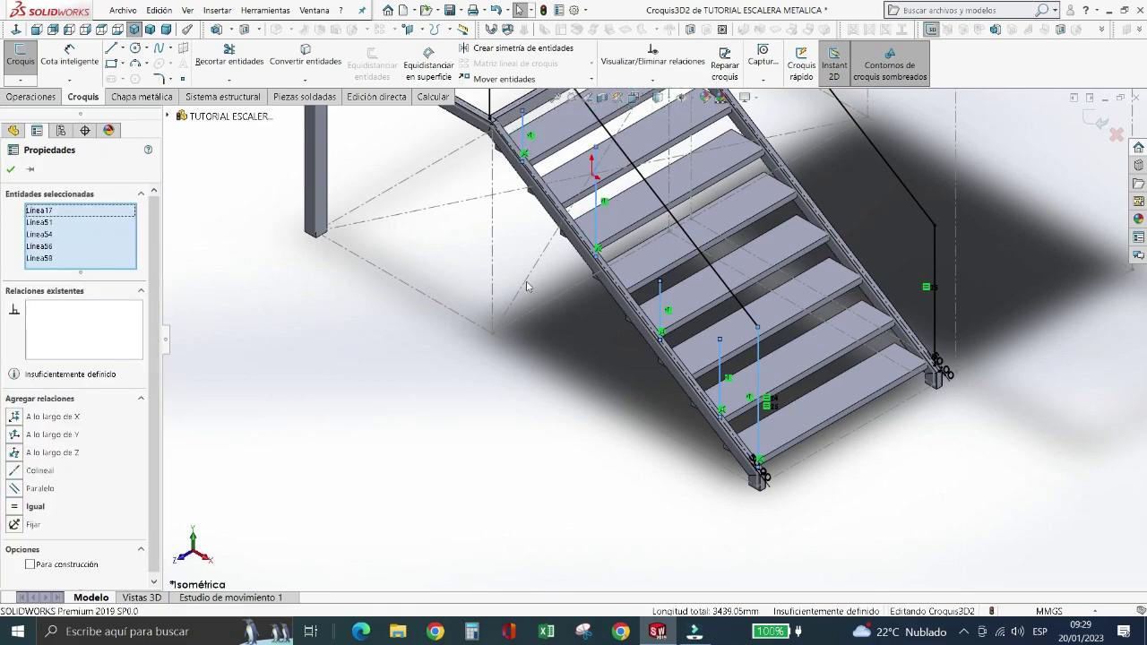
pyautogui.rightClick(595, 186)
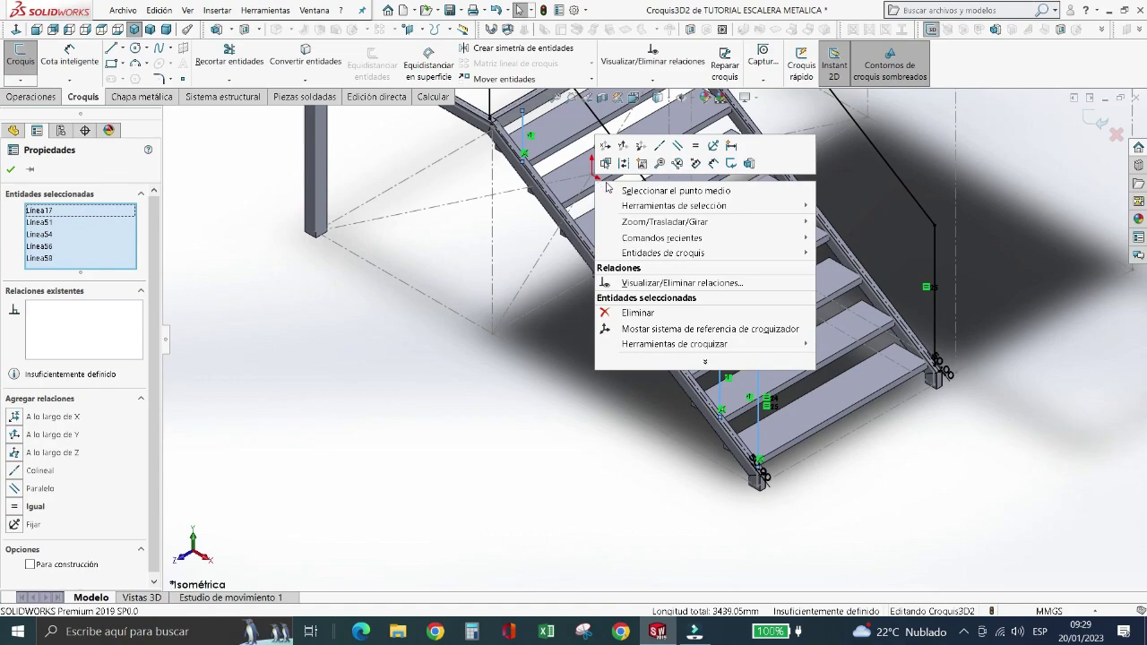
pyautogui.click(692, 149)
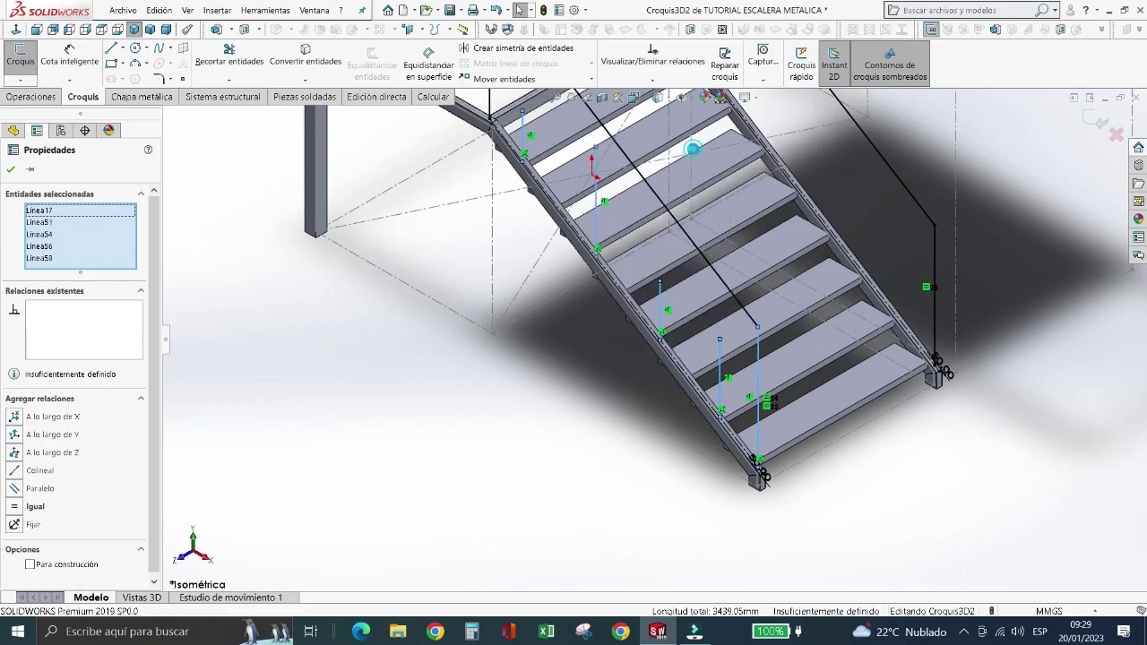
pyautogui.click(509, 357)
pyautogui.press('z')
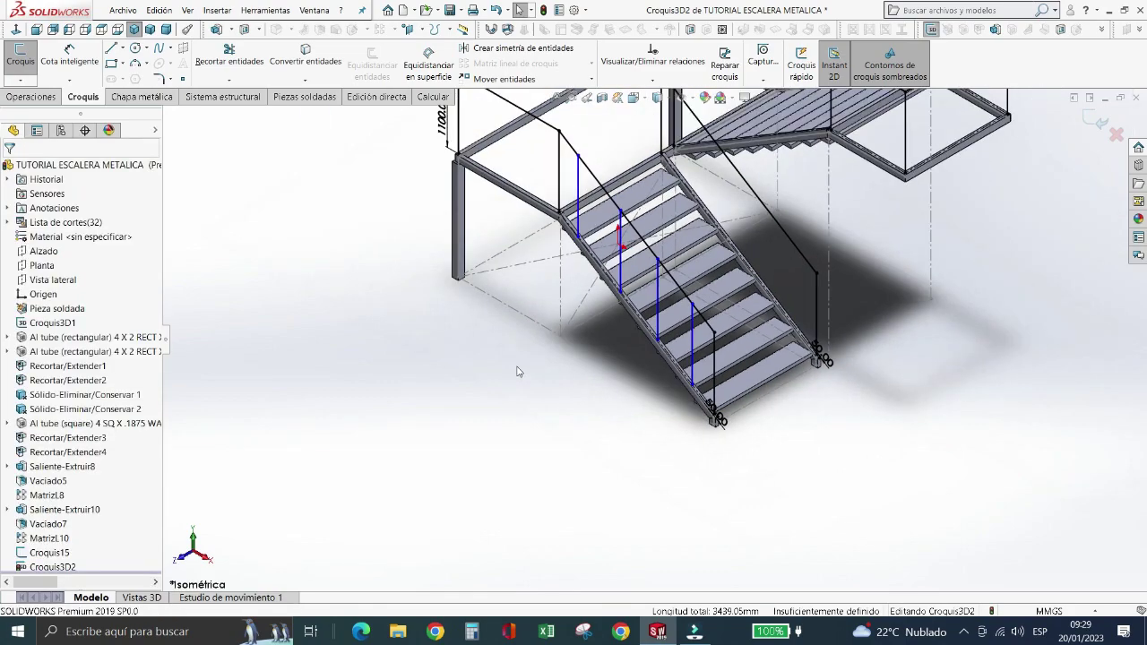
# - From the front view, dimension the nearest baluster 608 mm from the end post
pyautogui.click(38, 30)
pyautogui.scroll(-3, 705, 476)
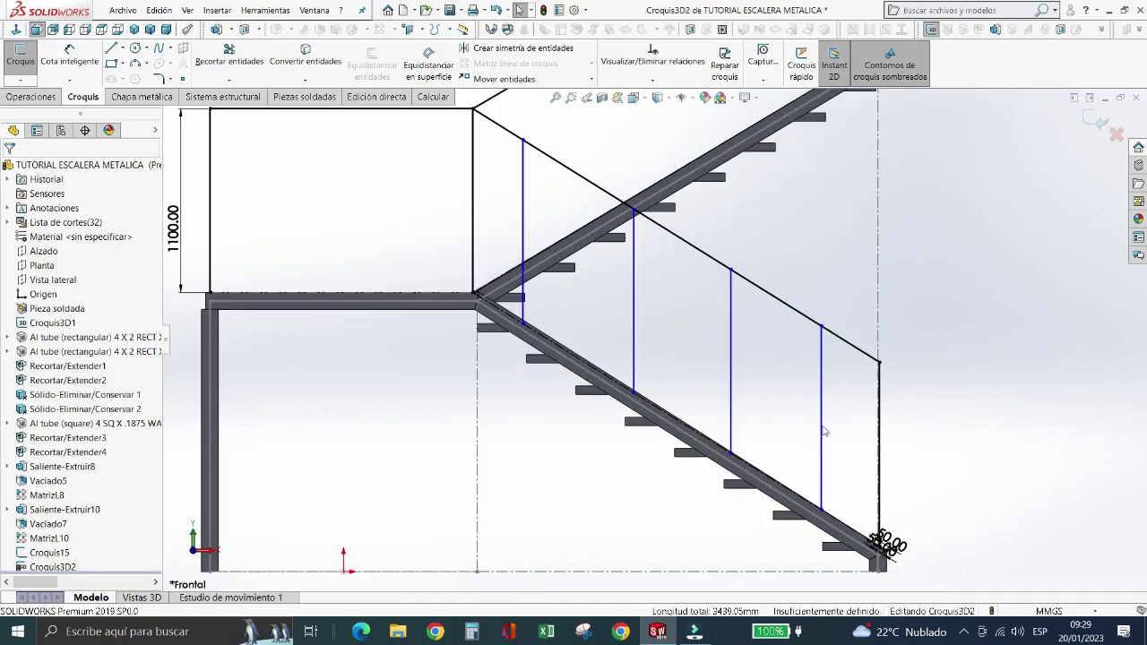
pyautogui.scroll(-1, 819, 430)
pyautogui.click(69, 53)
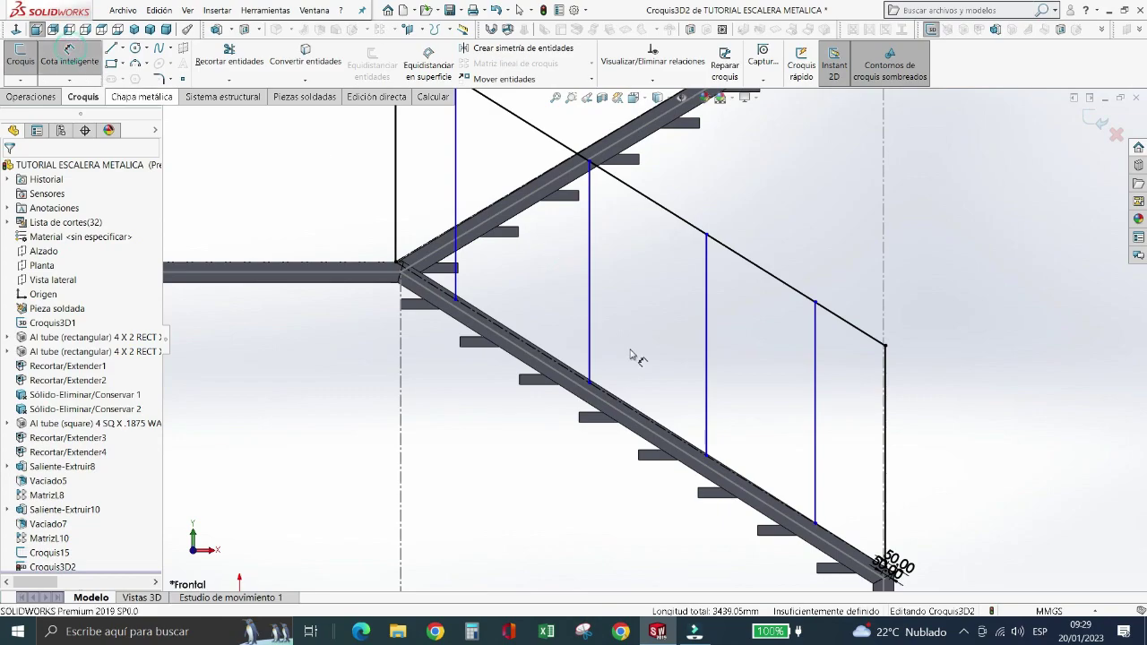
pyautogui.click(816, 405)
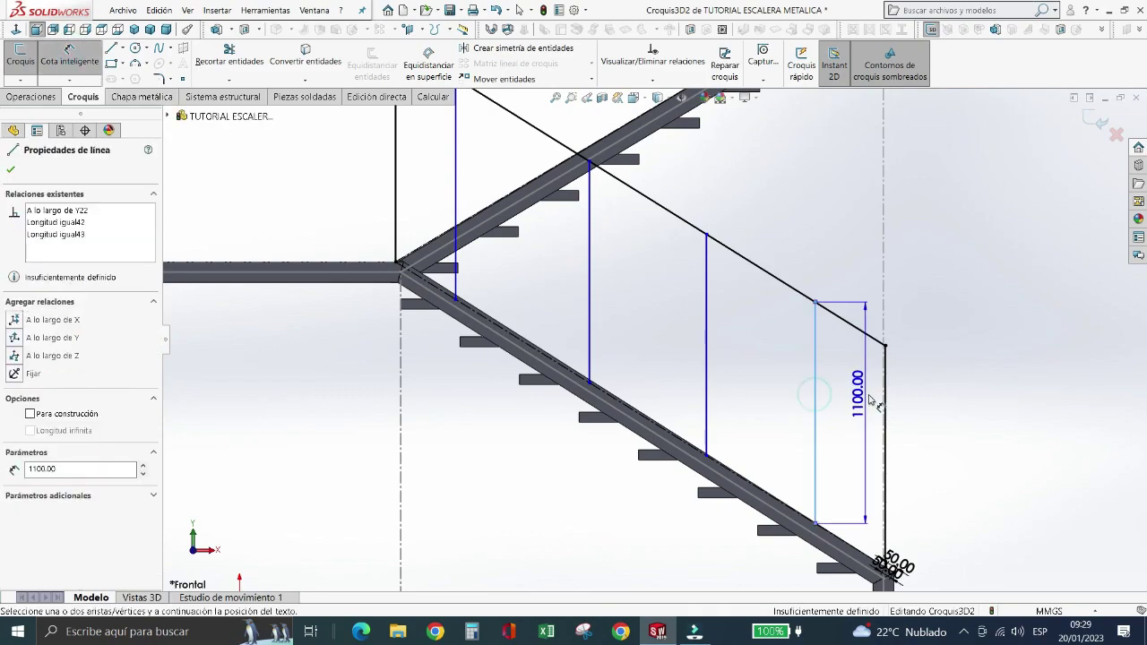
pyautogui.click(886, 405)
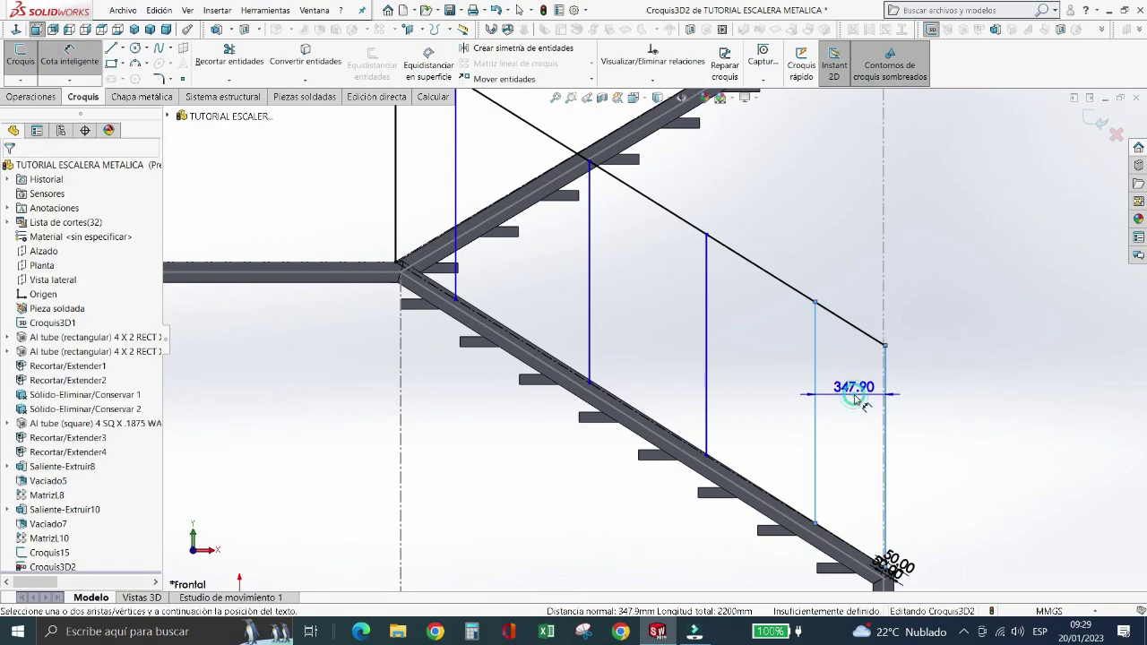
pyautogui.click(896, 401)
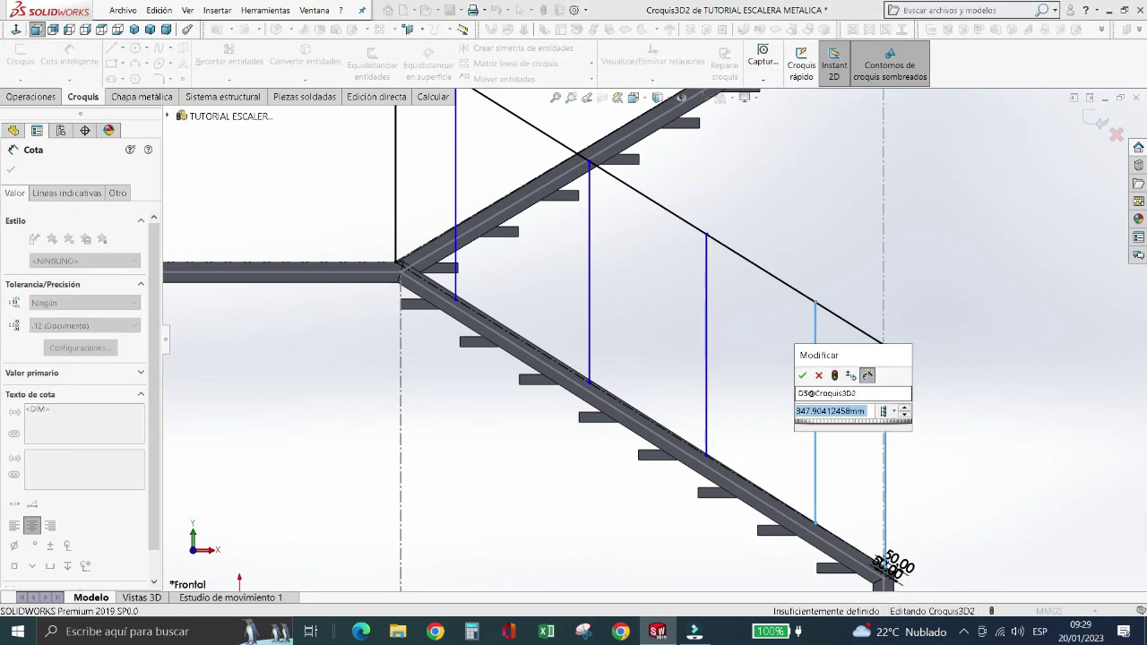
pyautogui.write('608')
pyautogui.press('Return')
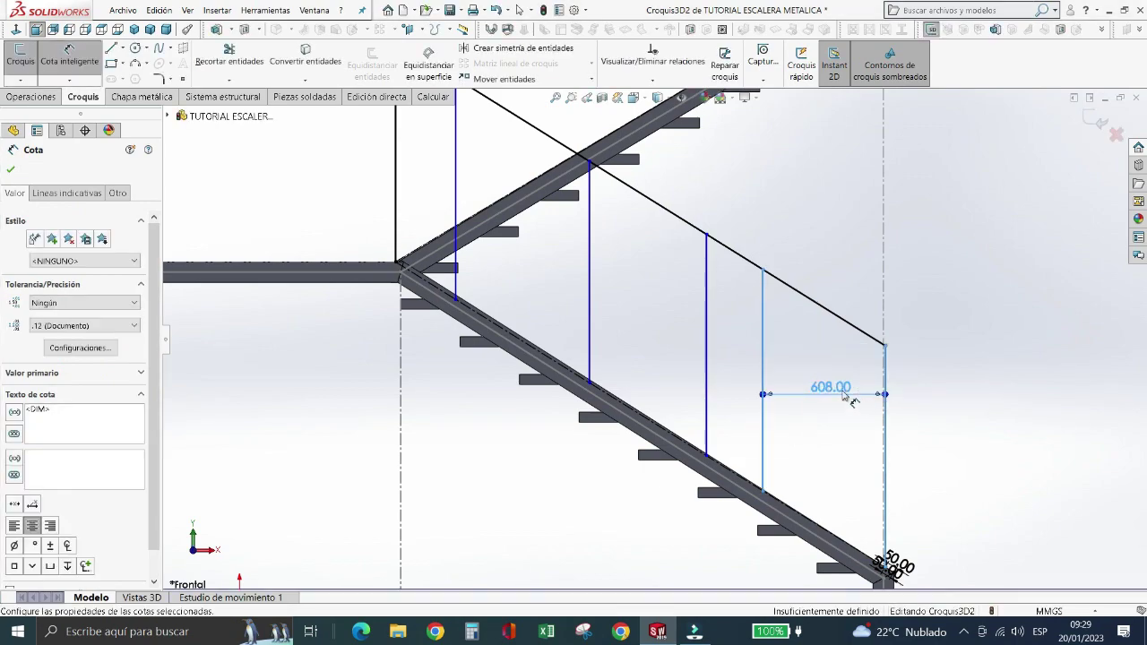
# - Set the next two baluster spacings to 608 mm each
pyautogui.click(763, 370)
pyautogui.click(707, 360)
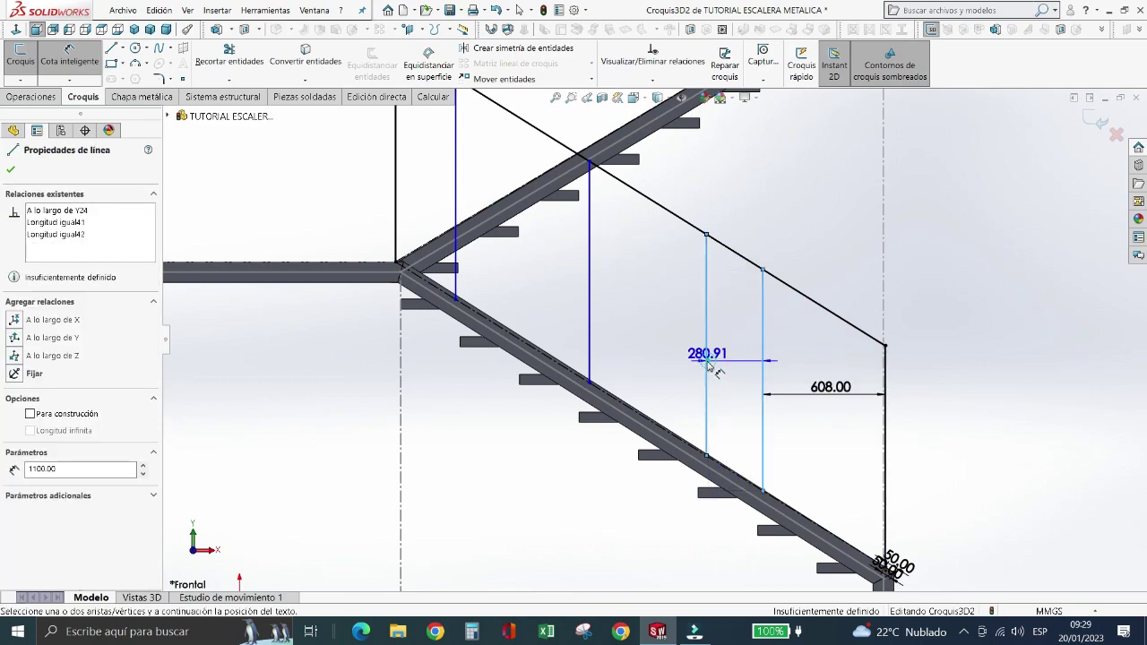
pyautogui.click(719, 346)
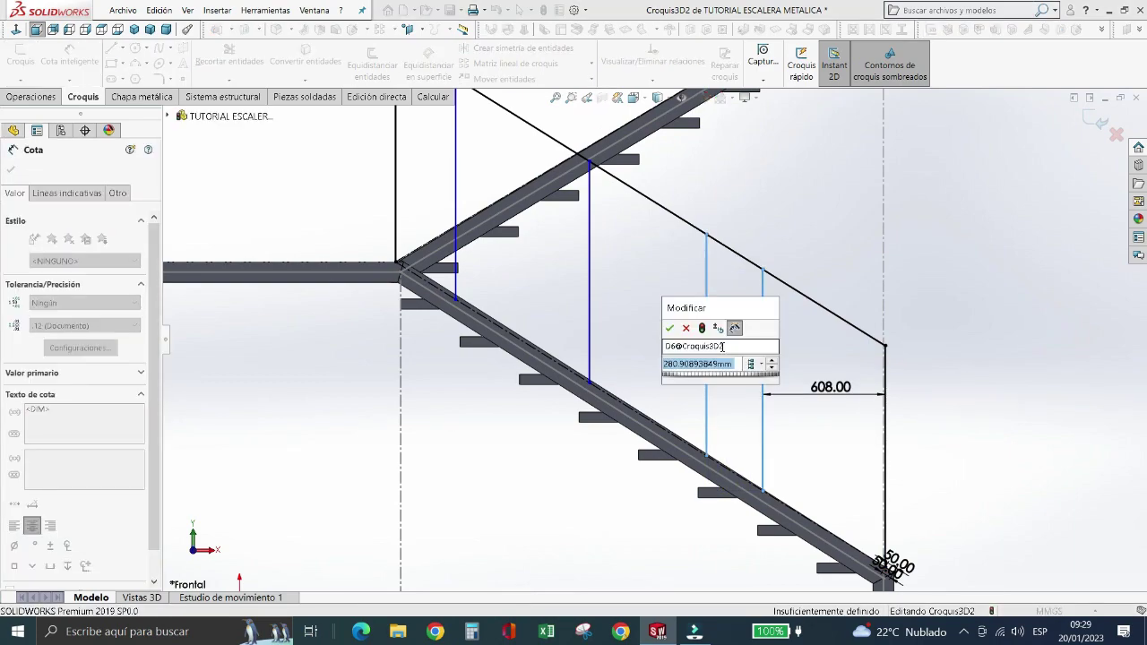
pyautogui.write('608')
pyautogui.press('Return')
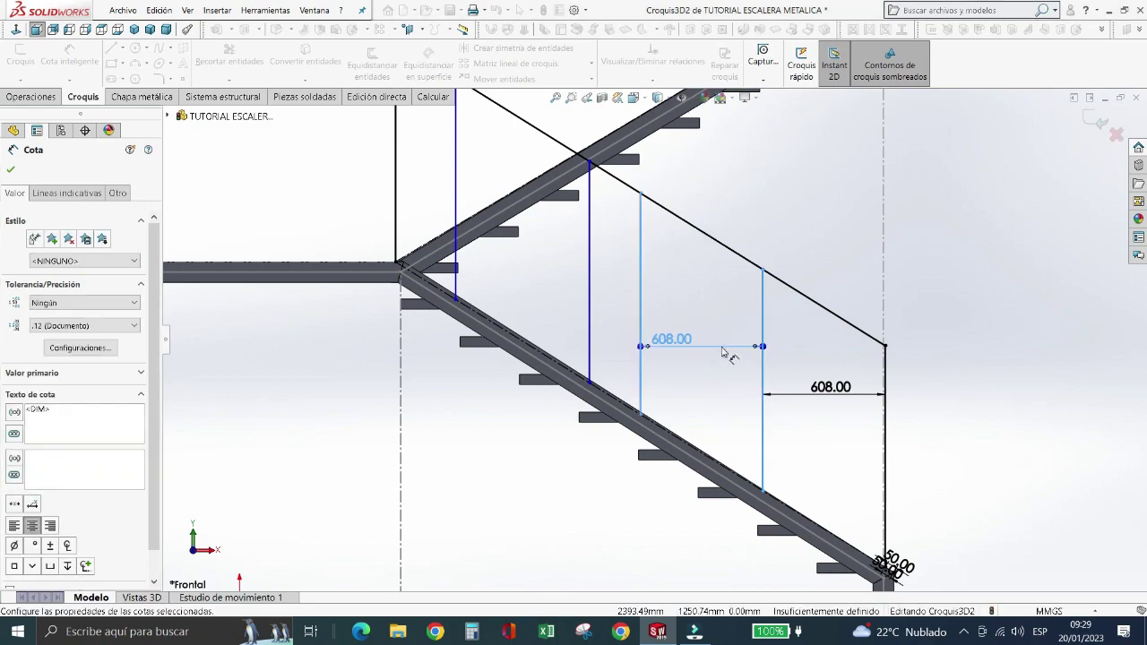
pyautogui.click(642, 287)
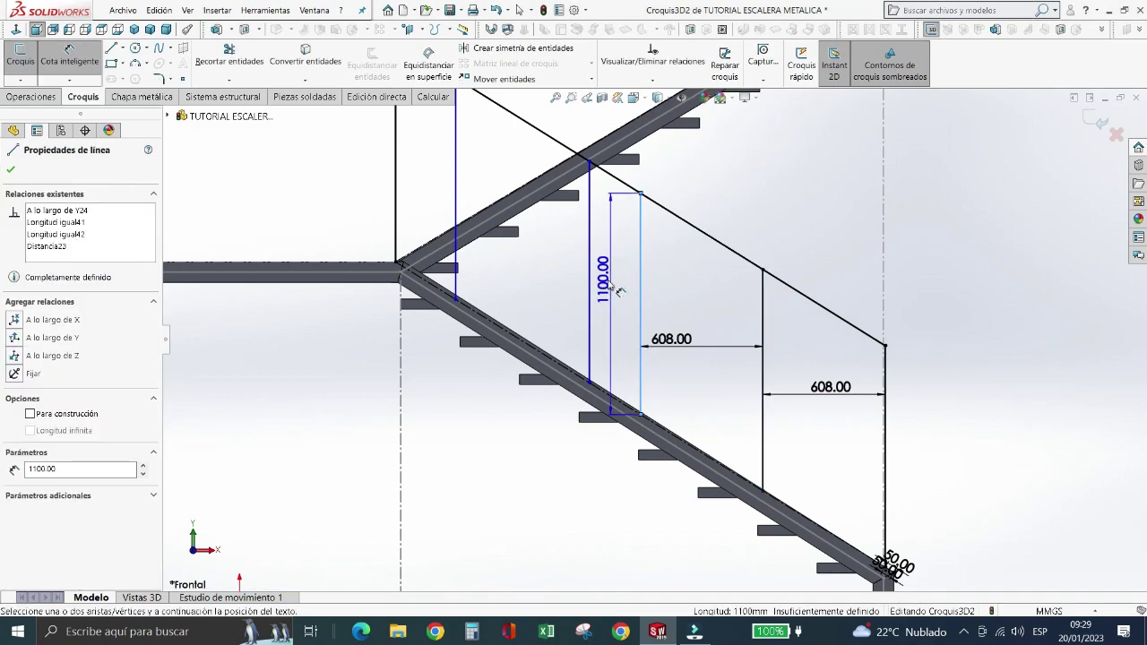
pyautogui.click(589, 269)
pyautogui.click(609, 276)
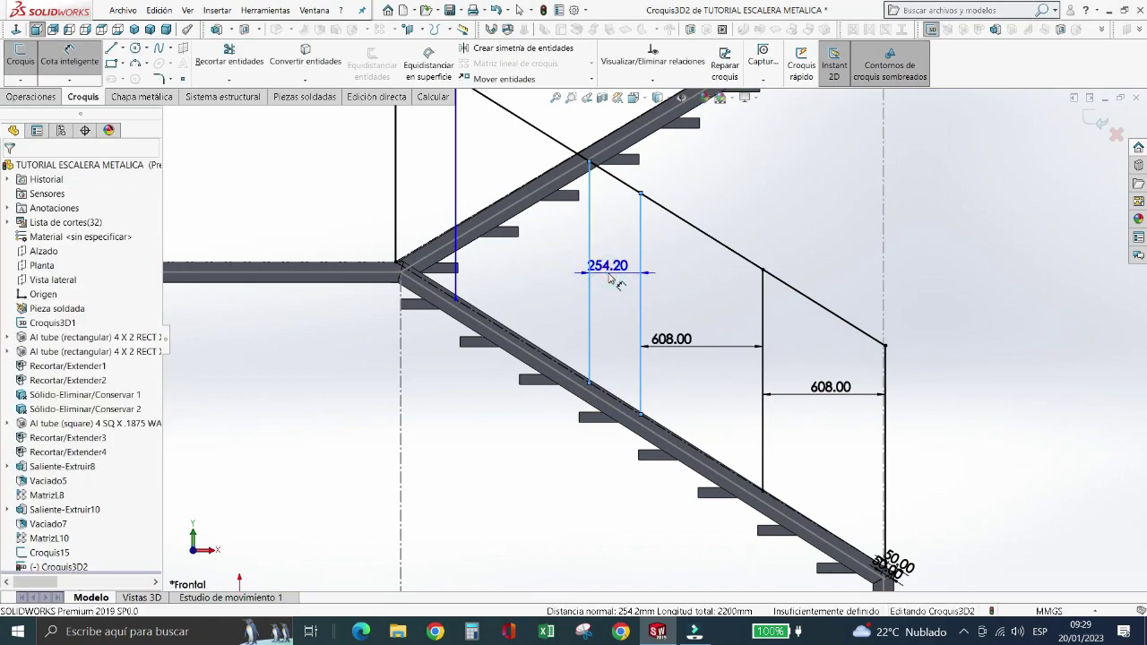
pyautogui.write('608')
pyautogui.press('Return')
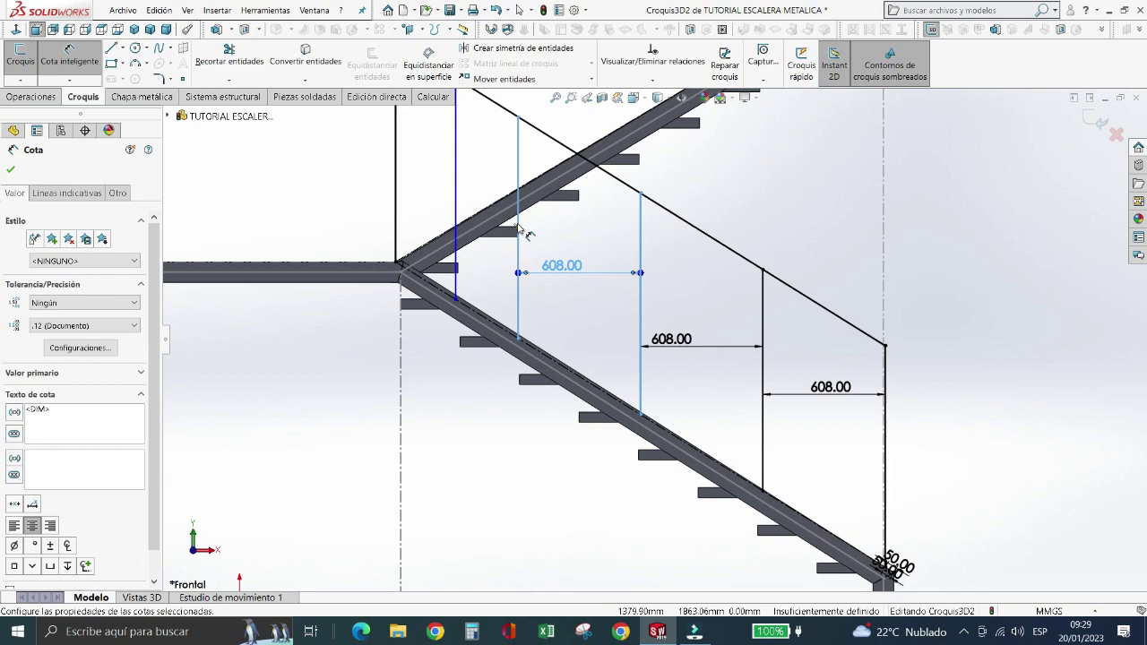
# - Remove the extra vertical line near the landing
pyautogui.press('Escape')
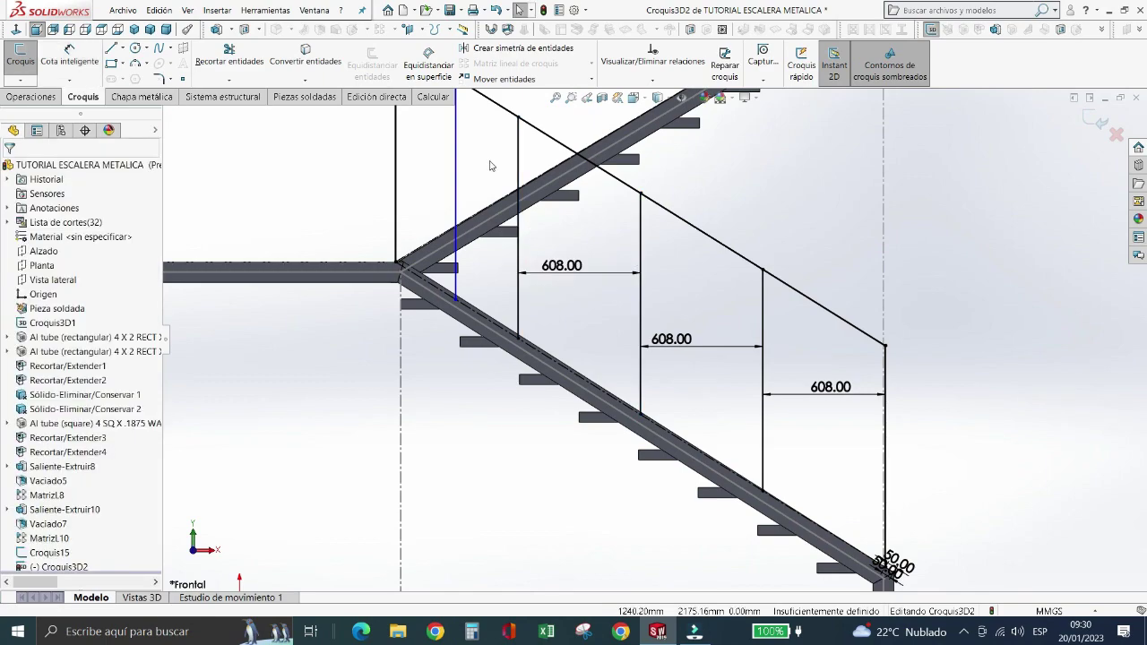
pyautogui.click(455, 190)
pyautogui.press('Escape')
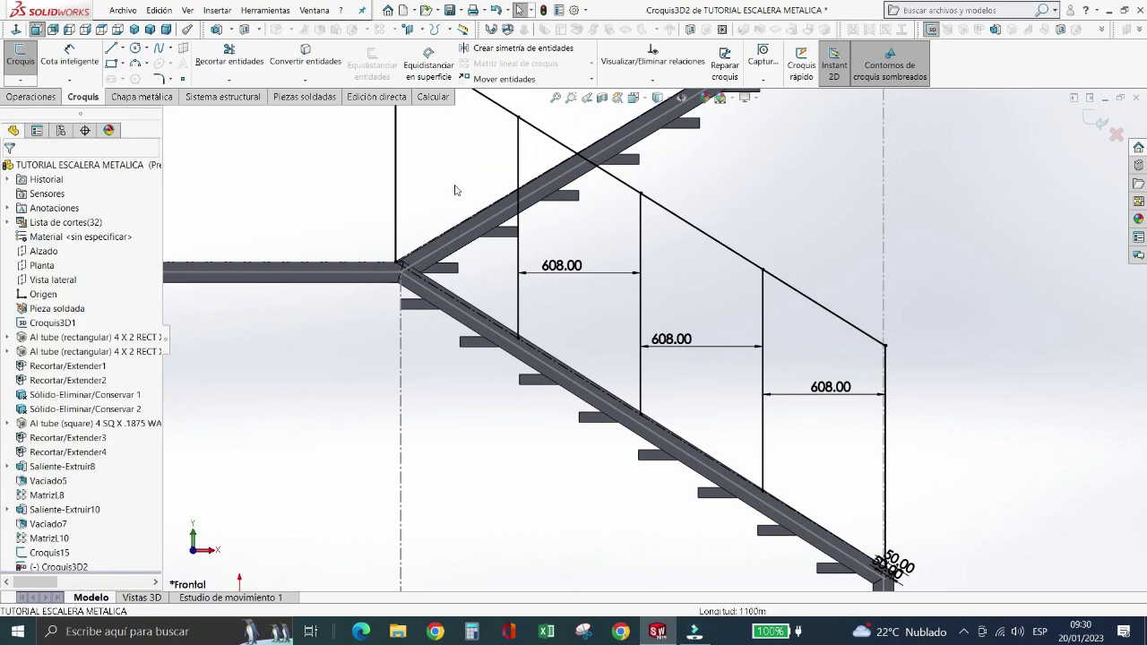
# - Turn the view obliquely and draw a vertical baluster line up from the stringer edge
pyautogui.press('f')
pyautogui.press('Left')
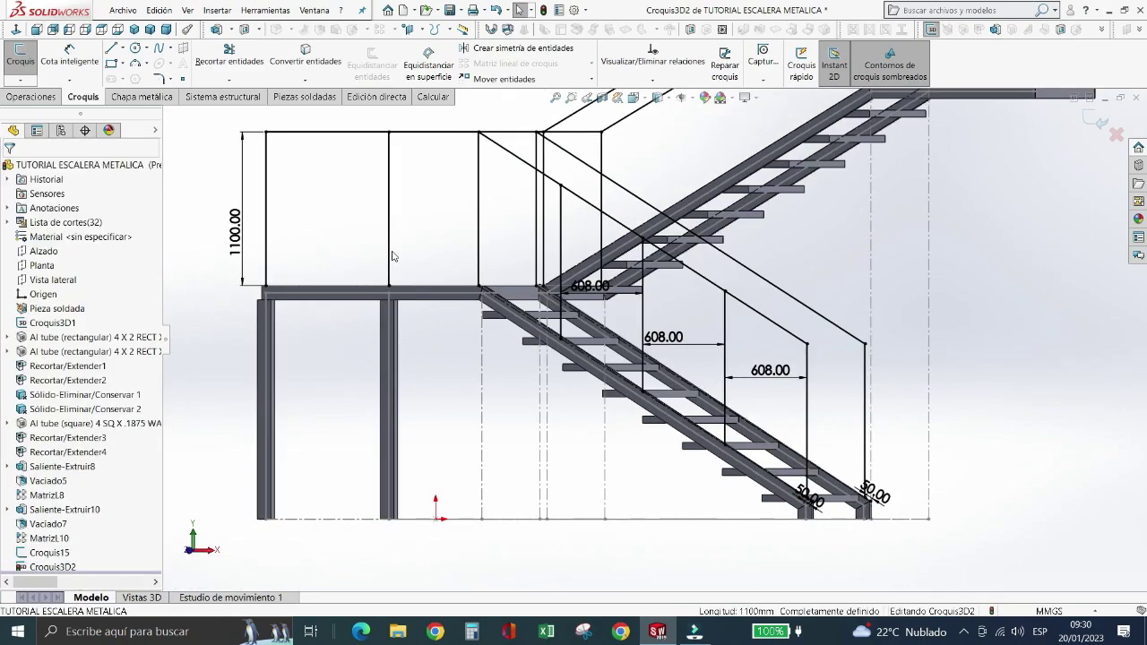
pyautogui.press('Left')
pyautogui.press('Left')
pyautogui.scroll(-1, 807, 403)
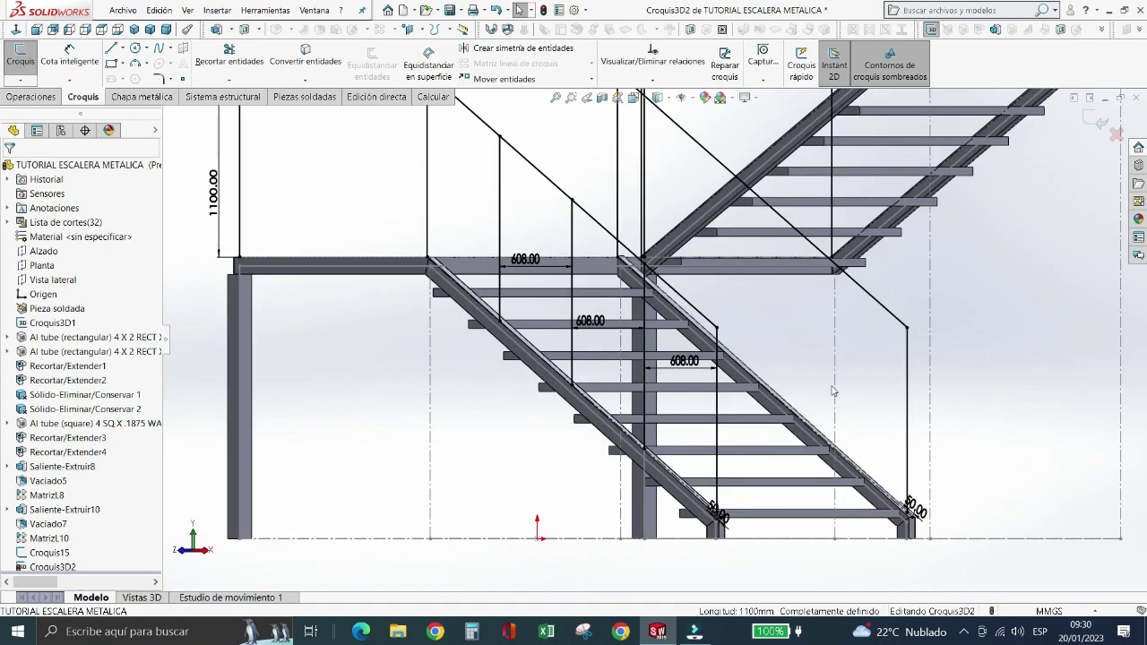
pyautogui.scroll(-1, 834, 392)
pyautogui.scroll(-1, 835, 391)
pyautogui.scroll(-1, 802, 430)
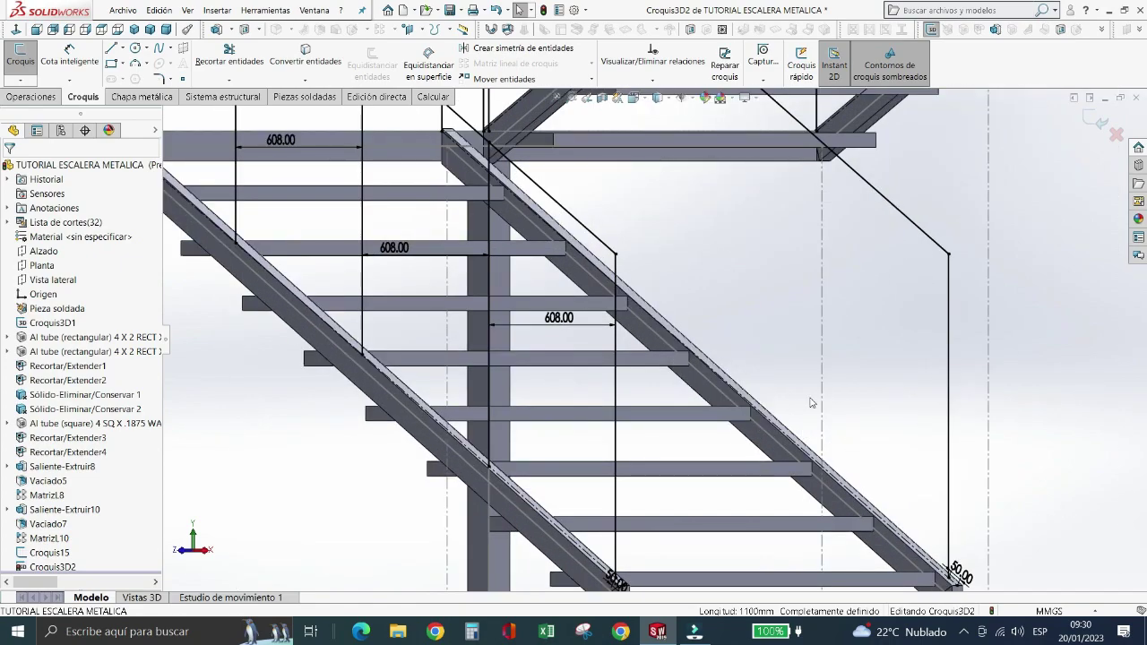
pyautogui.click(112, 49)
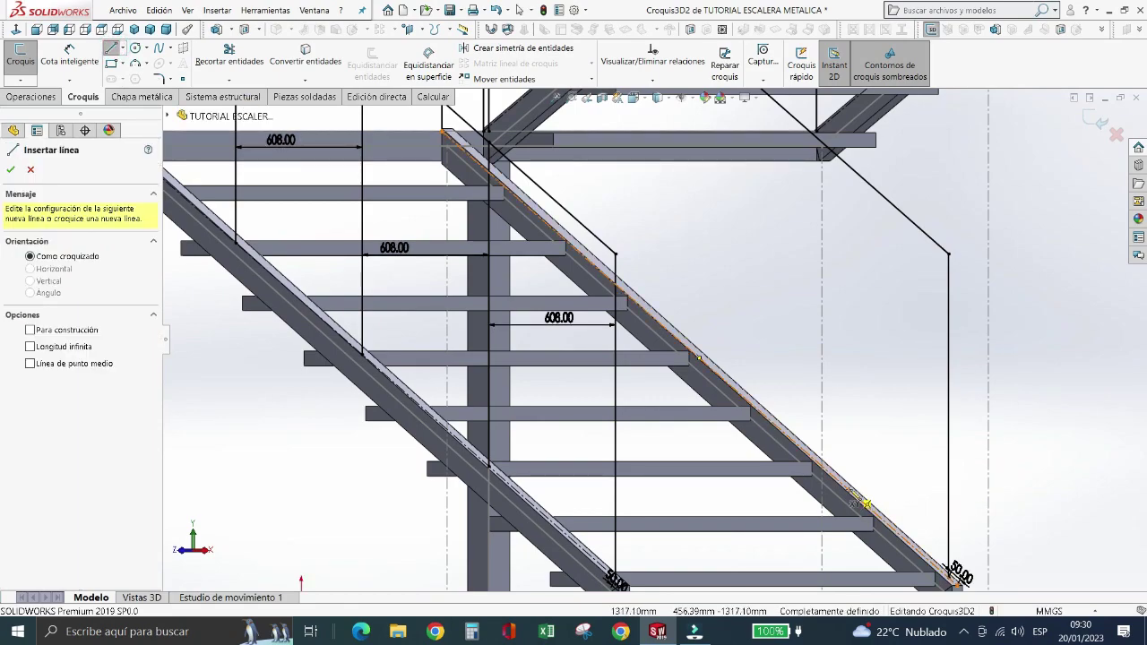
pyautogui.click(848, 490)
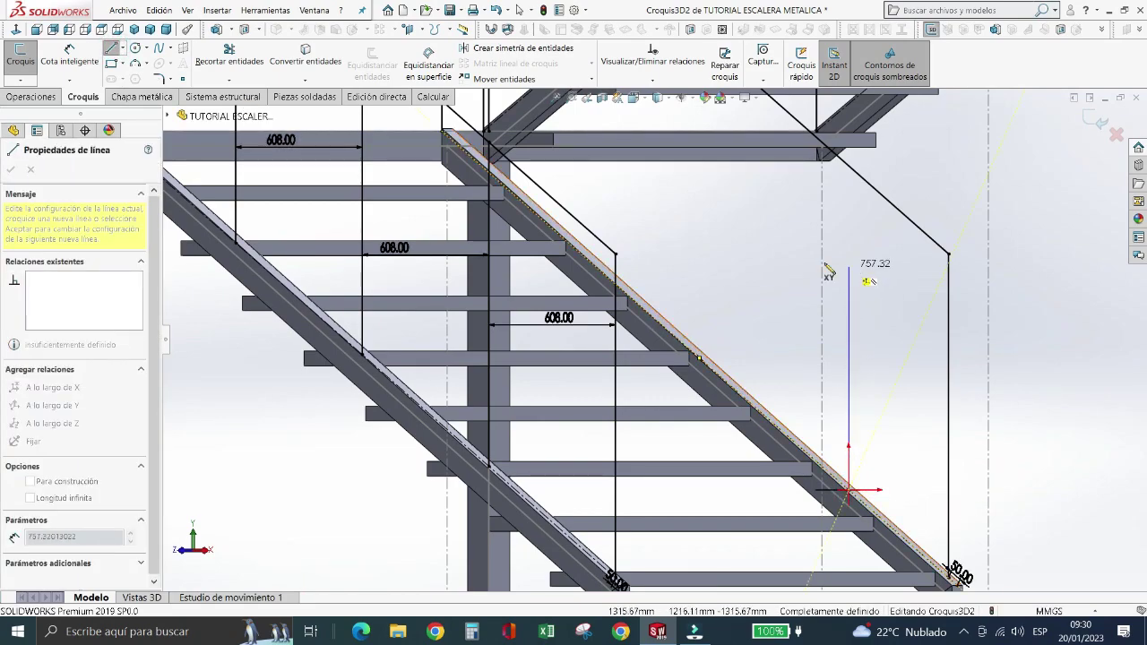
pyautogui.click(849, 265)
pyautogui.press('Escape')
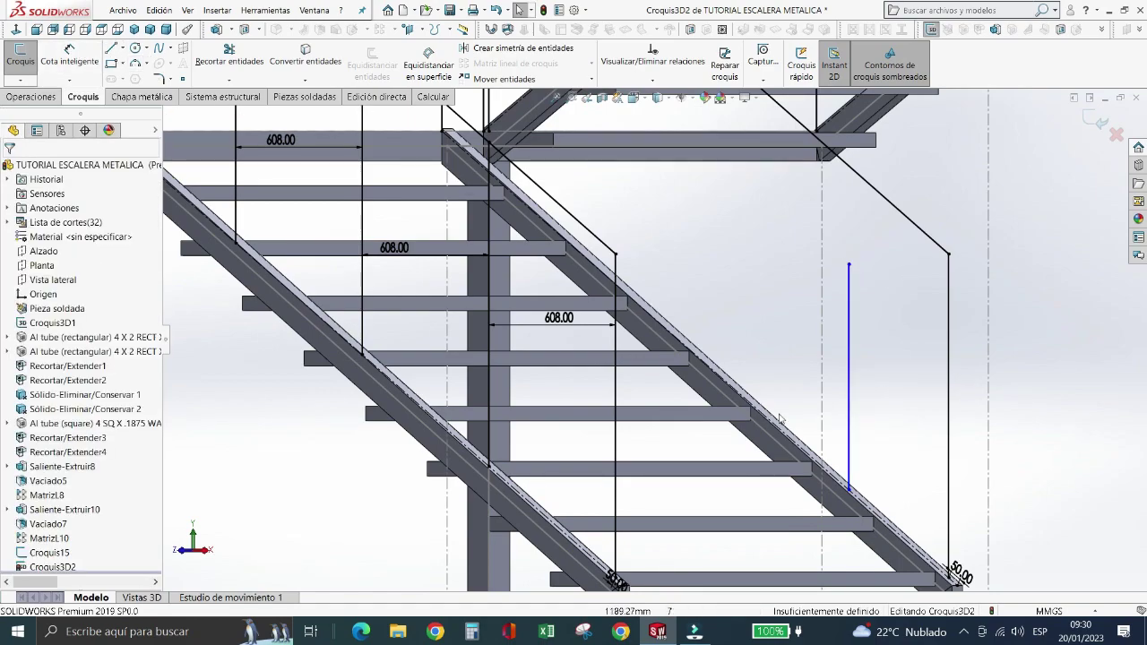
# - Draw another vertical line up from the stringer and delete the stray diagonal segment
pyautogui.click(110, 50)
pyautogui.scroll(-2, 686, 333)
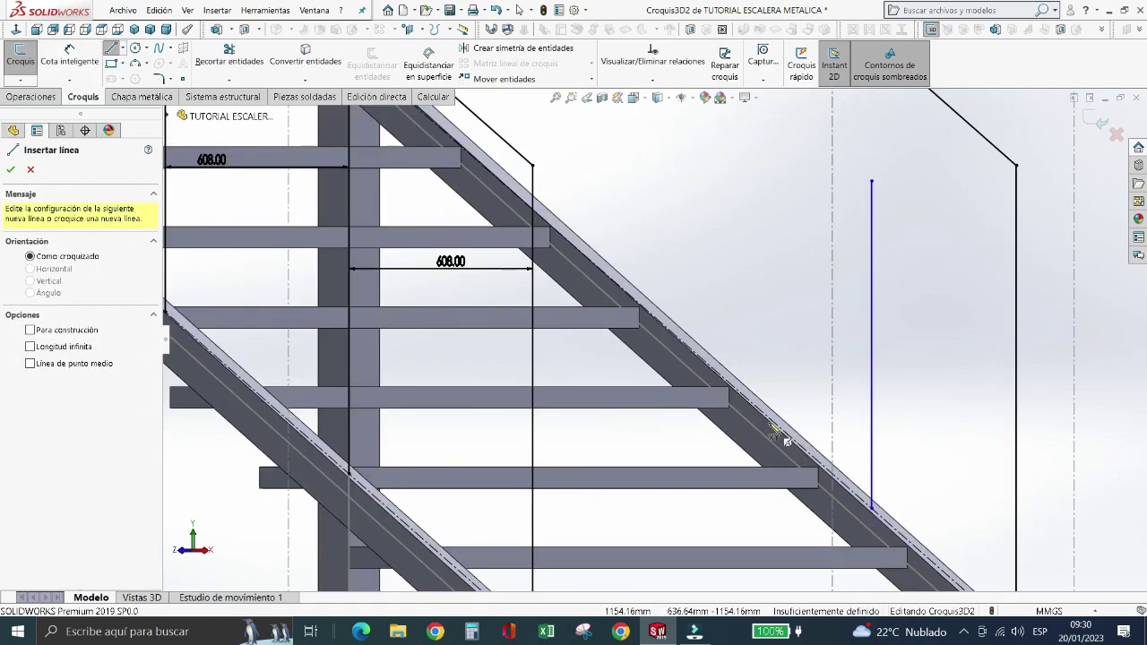
pyautogui.scroll(-2, 688, 329)
pyautogui.click(677, 336)
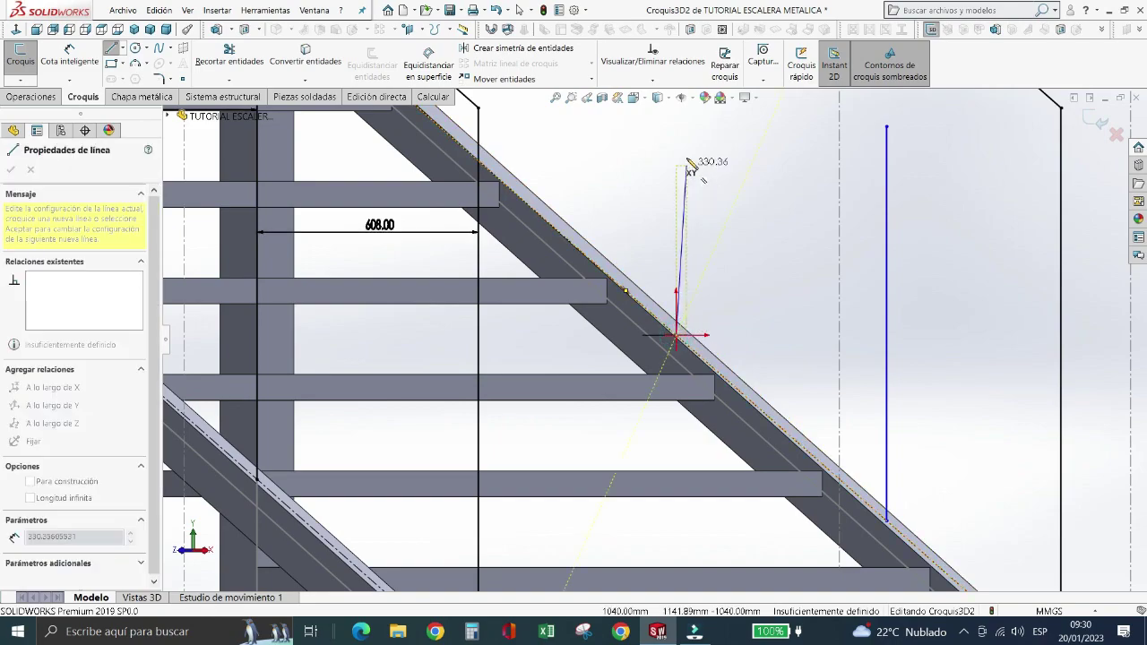
pyautogui.click(677, 131)
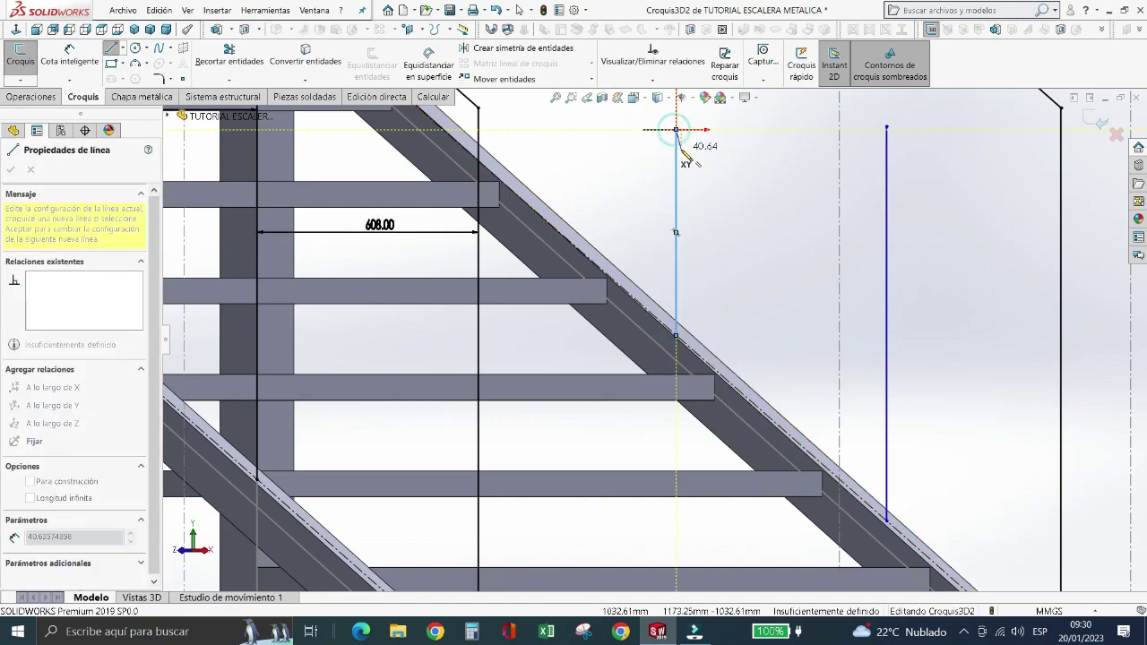
pyautogui.click(715, 199)
pyautogui.press('Escape')
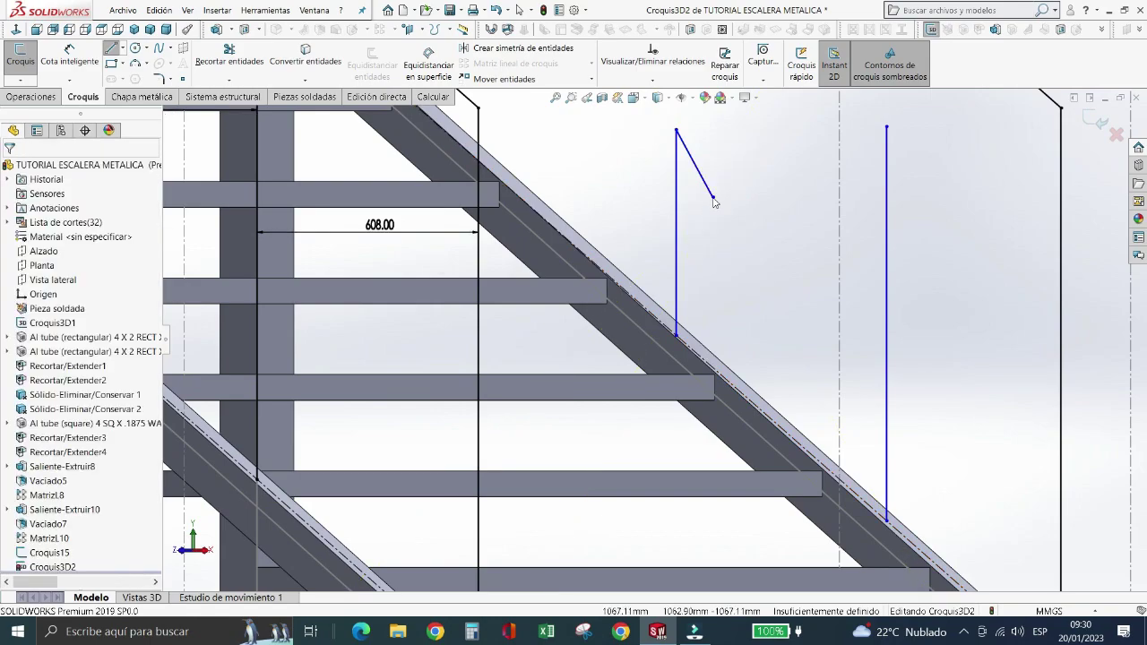
pyautogui.click(704, 179)
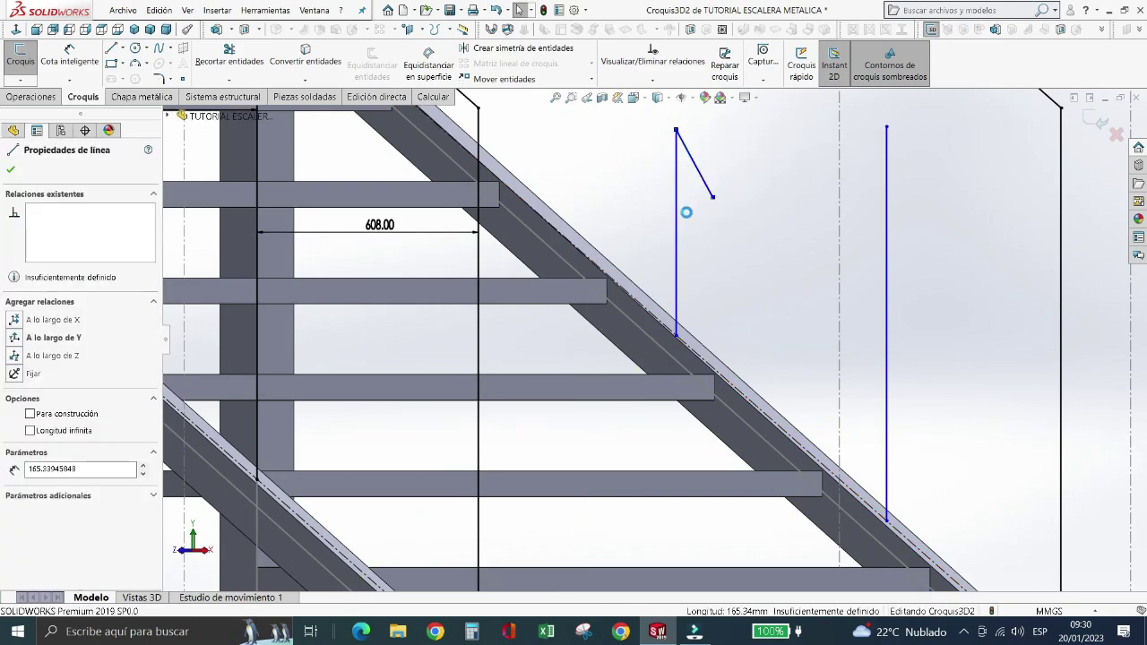
pyautogui.press('Delete')
# - Draw a vertical baluster line rising from the upper flight's stringer near the landing
pyautogui.scroll(3, 637, 287)
pyautogui.scroll(-1, 568, 231)
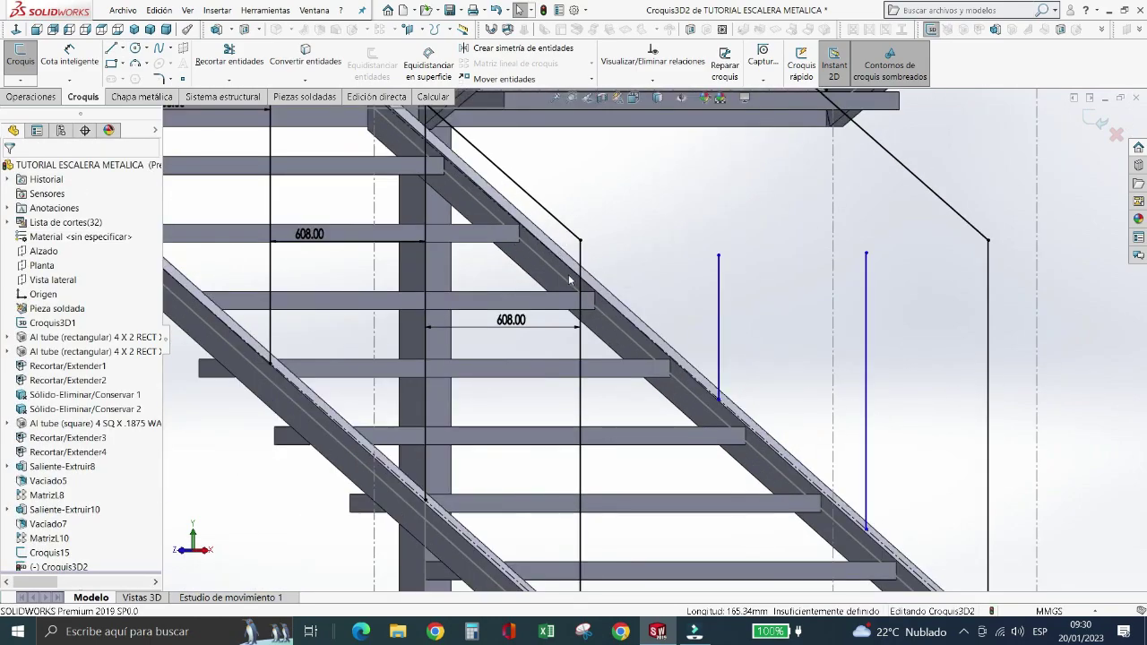
pyautogui.scroll(-1, 562, 274)
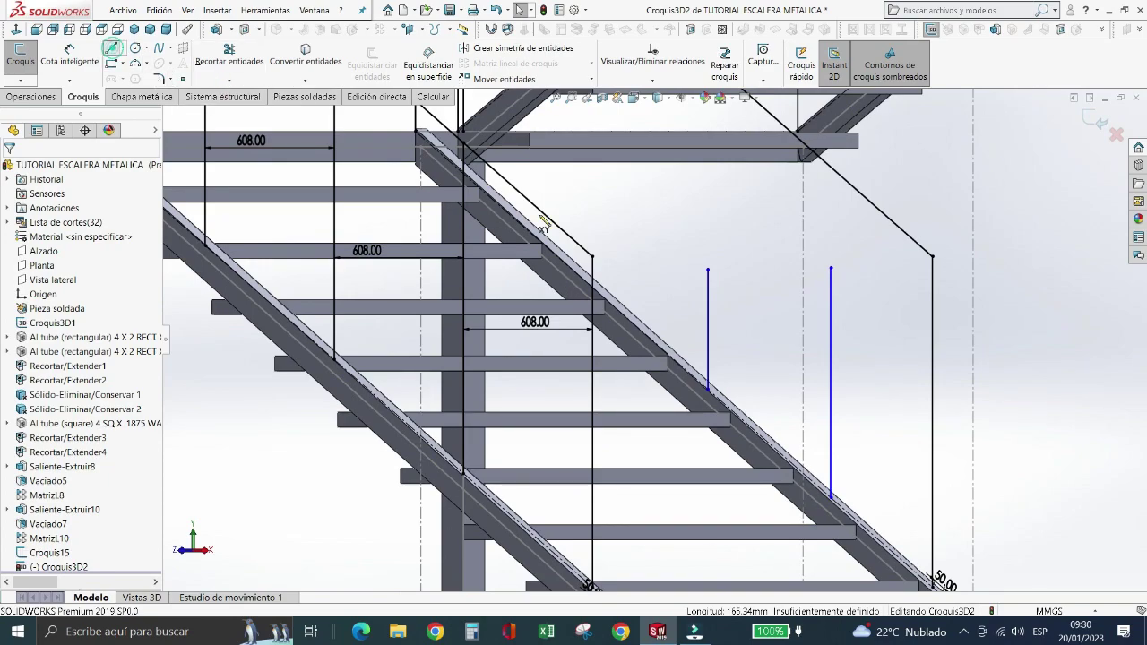
pyautogui.scroll(-1, 541, 233)
pyautogui.scroll(-2, 533, 242)
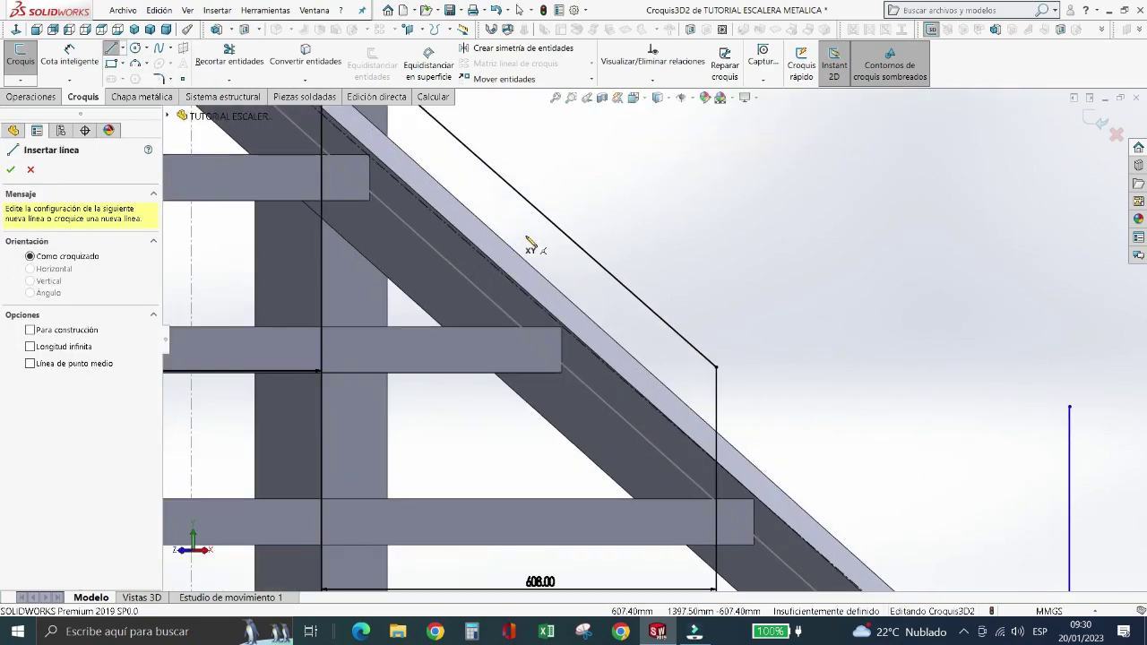
pyautogui.click(470, 251)
pyautogui.scroll(2, 508, 226)
pyautogui.scroll(1, 508, 226)
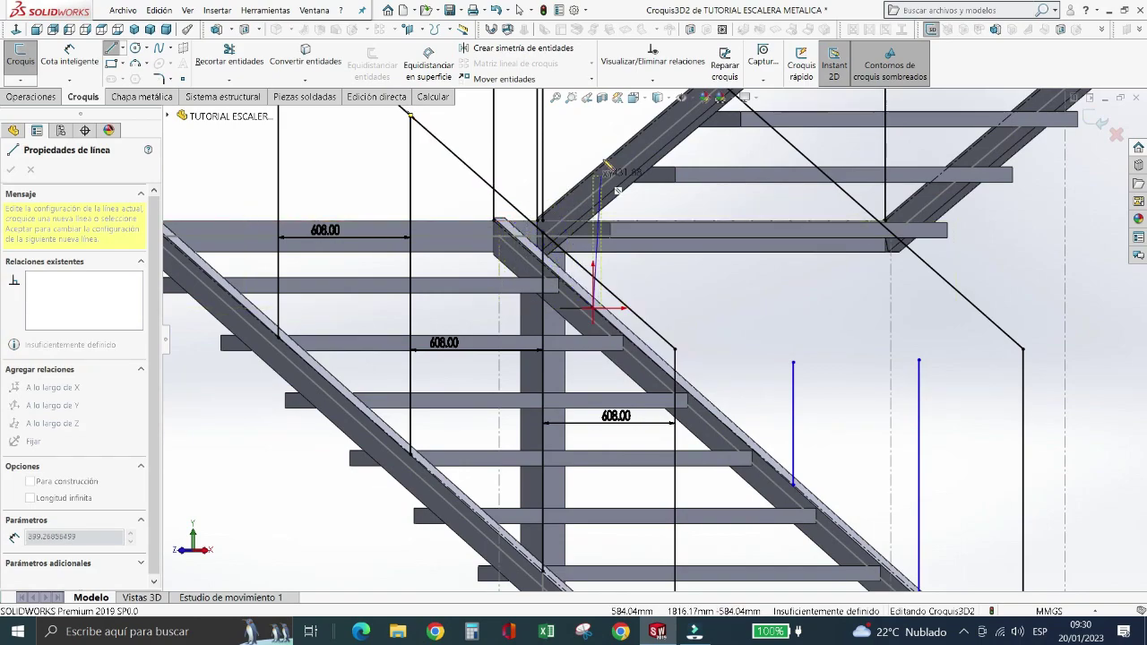
pyautogui.click(593, 119)
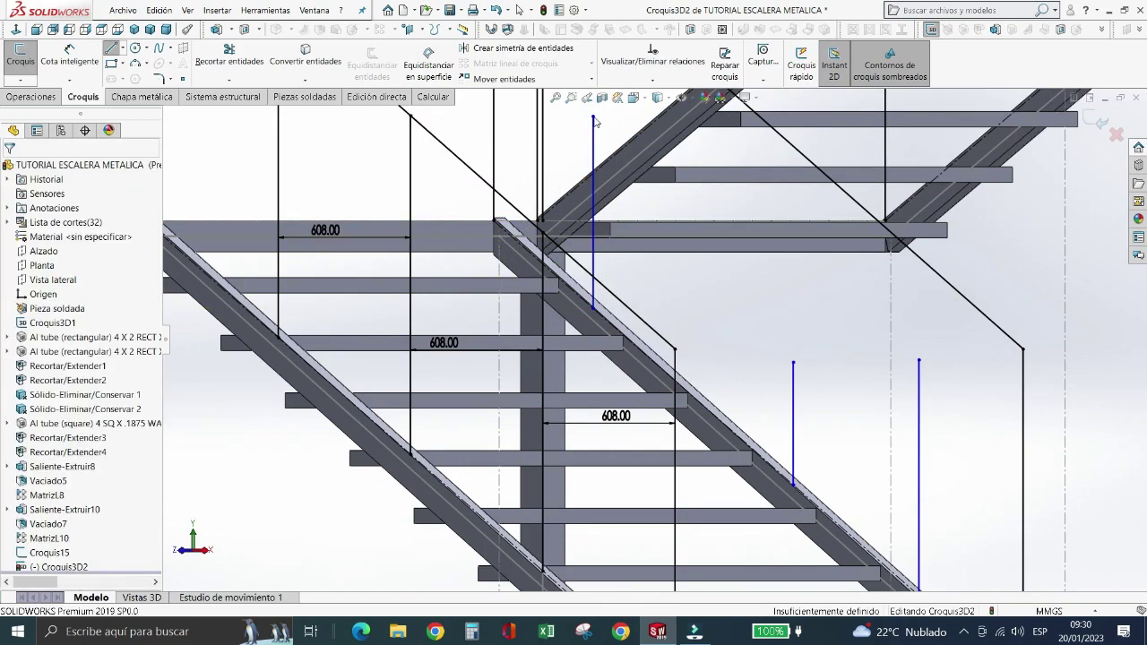
pyautogui.press('Escape')
pyautogui.scroll(1, 657, 303)
pyautogui.scroll(1, 659, 303)
pyautogui.scroll(1, 657, 303)
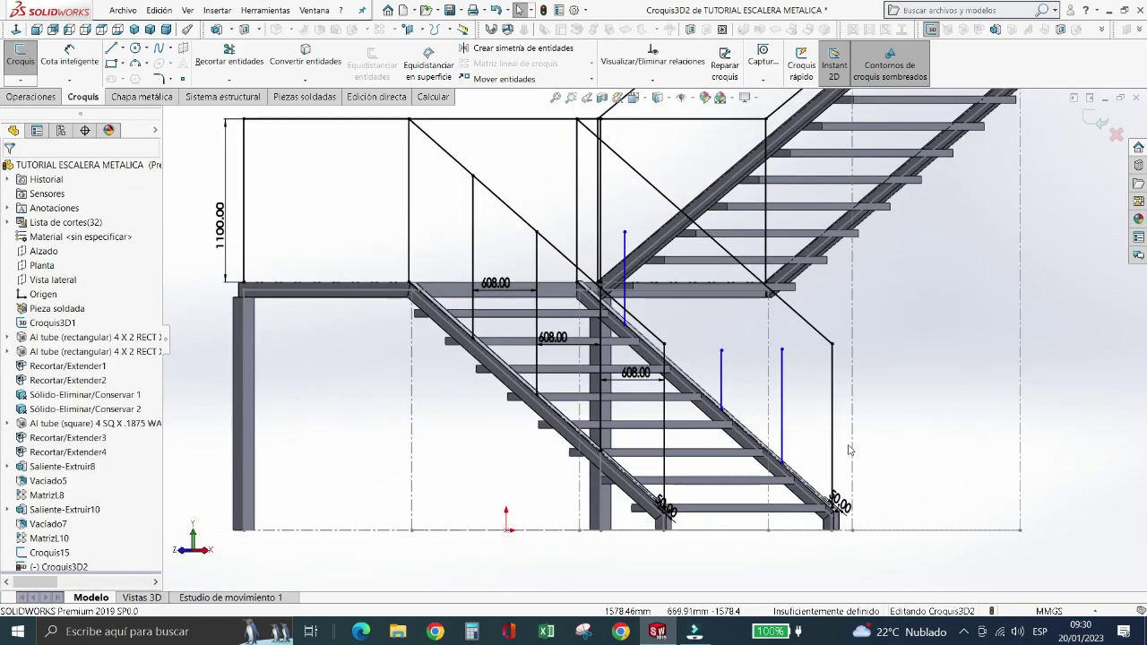
# - Make the three new baluster lines equal to the 1100 end post with Hacer igual
pyautogui.click(782, 405)
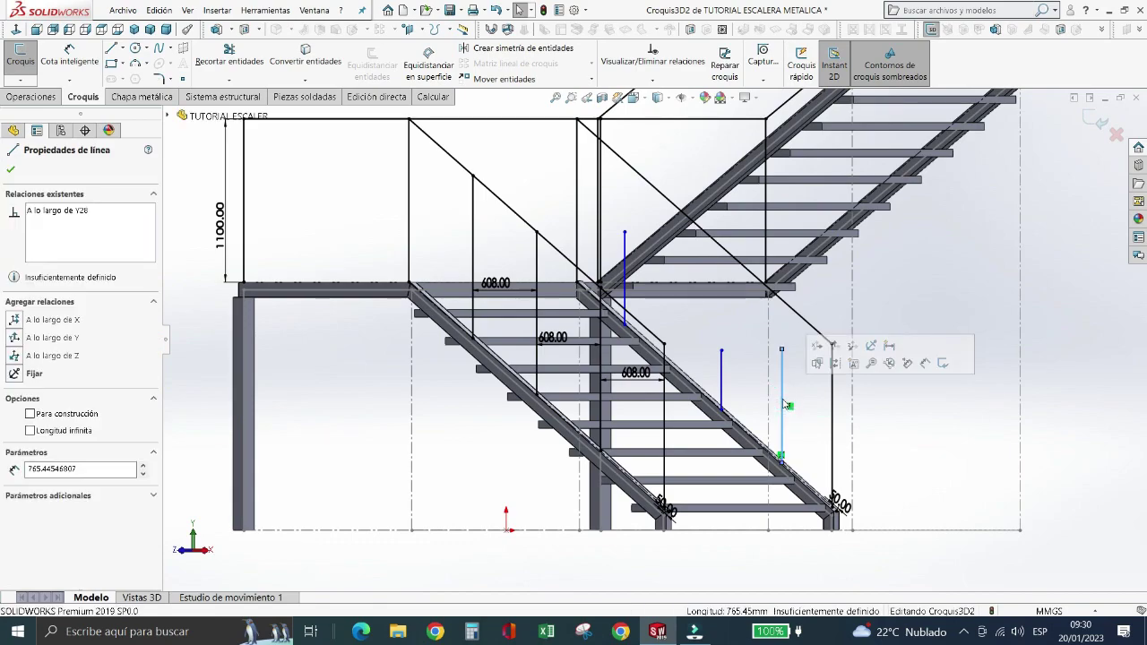
pyautogui.keyDown('ctrl'); pyautogui.click(721, 369); pyautogui.keyUp('ctrl')
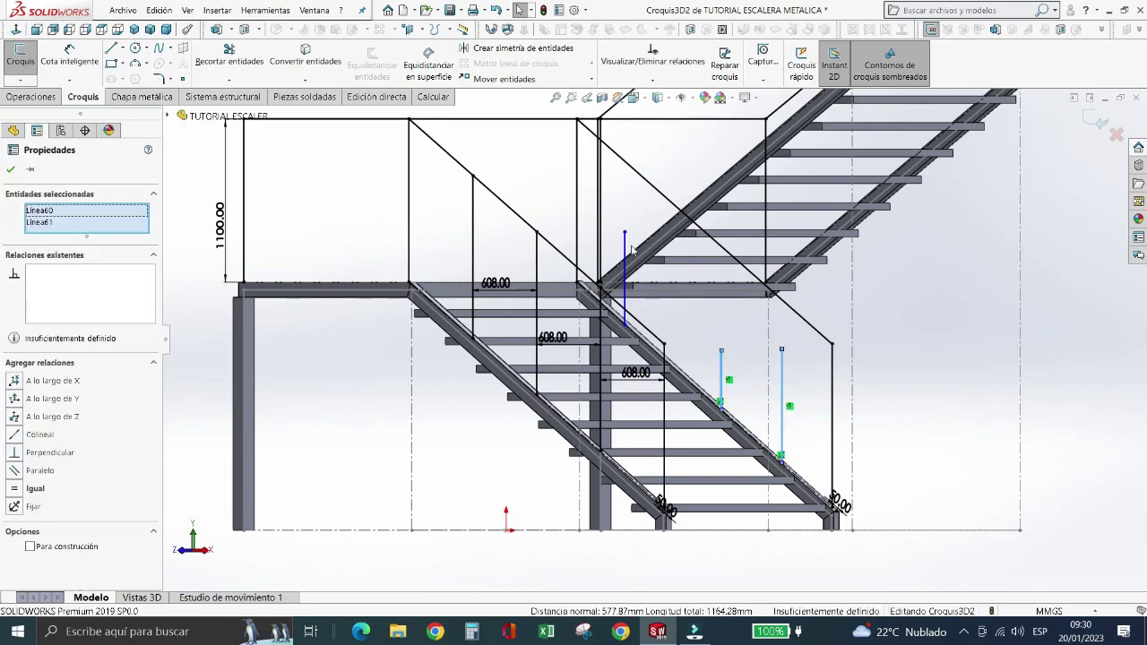
pyautogui.keyDown('ctrl'); pyautogui.click(625, 260); pyautogui.keyUp('ctrl')
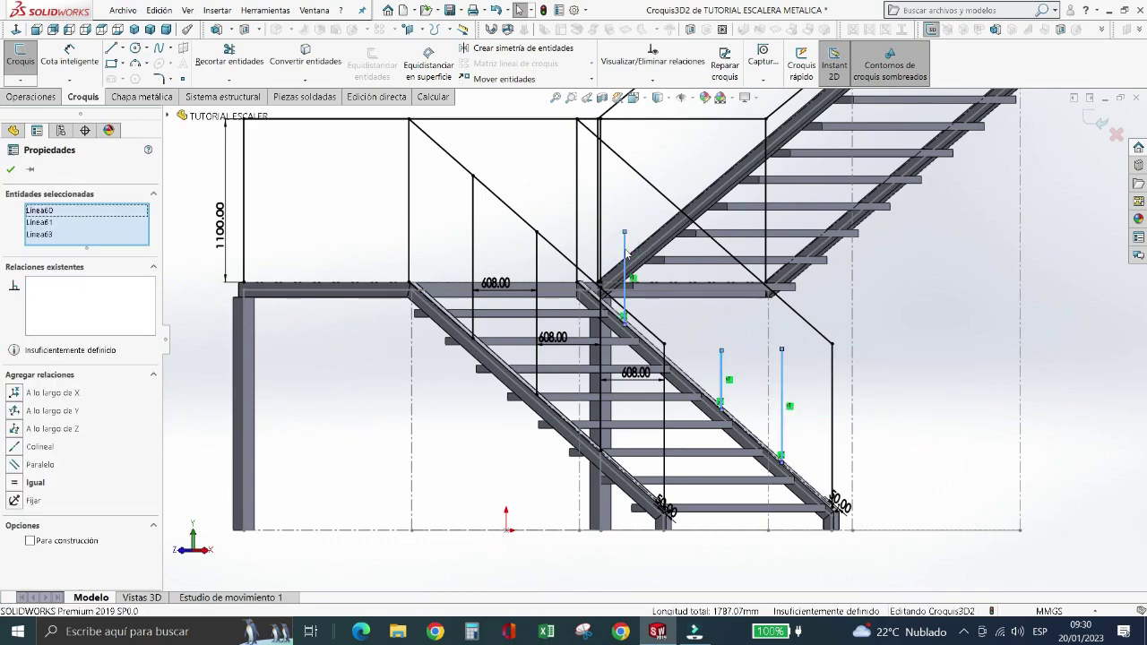
pyautogui.keyDown('ctrl'); pyautogui.click(833, 438); pyautogui.keyUp('ctrl')
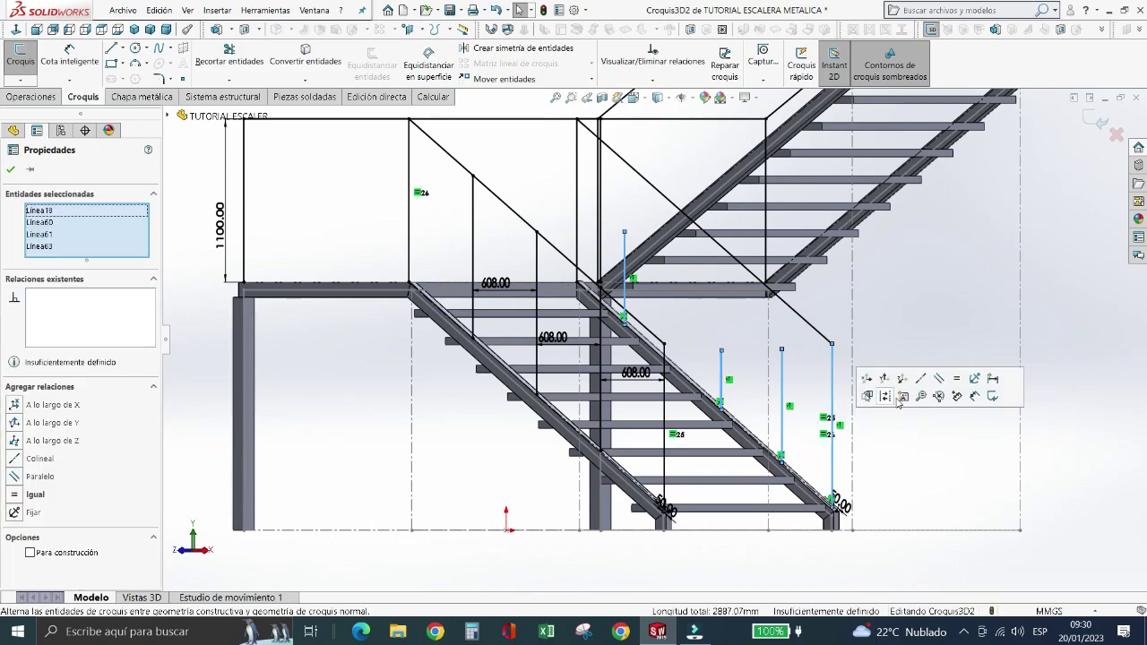
pyautogui.click(957, 379)
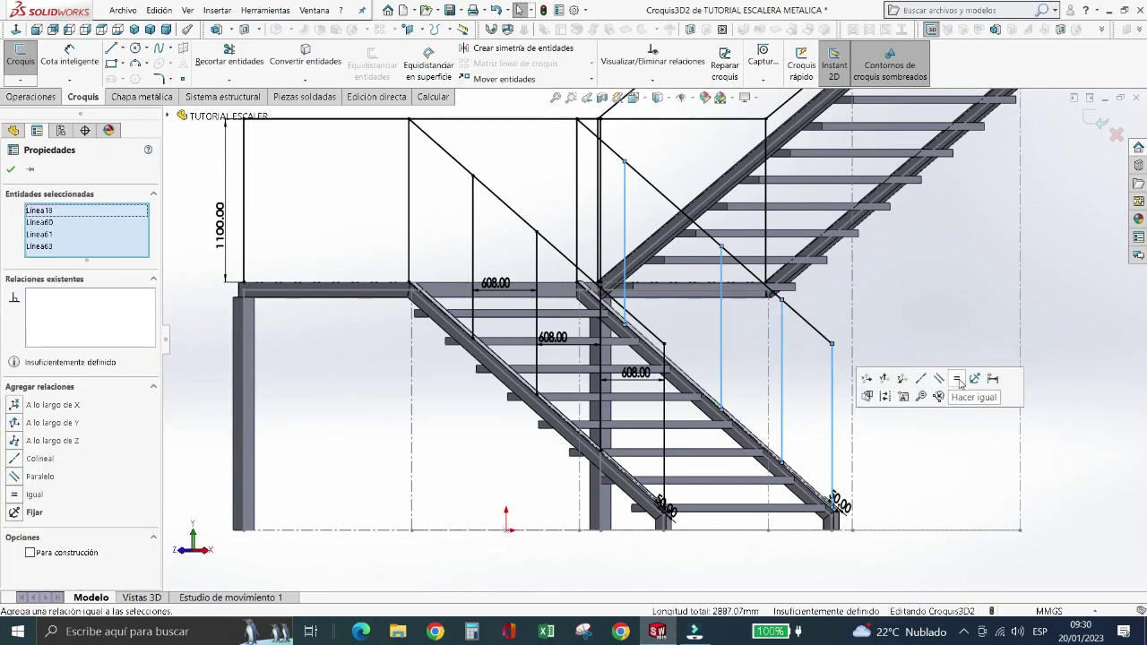
pyautogui.click(914, 376)
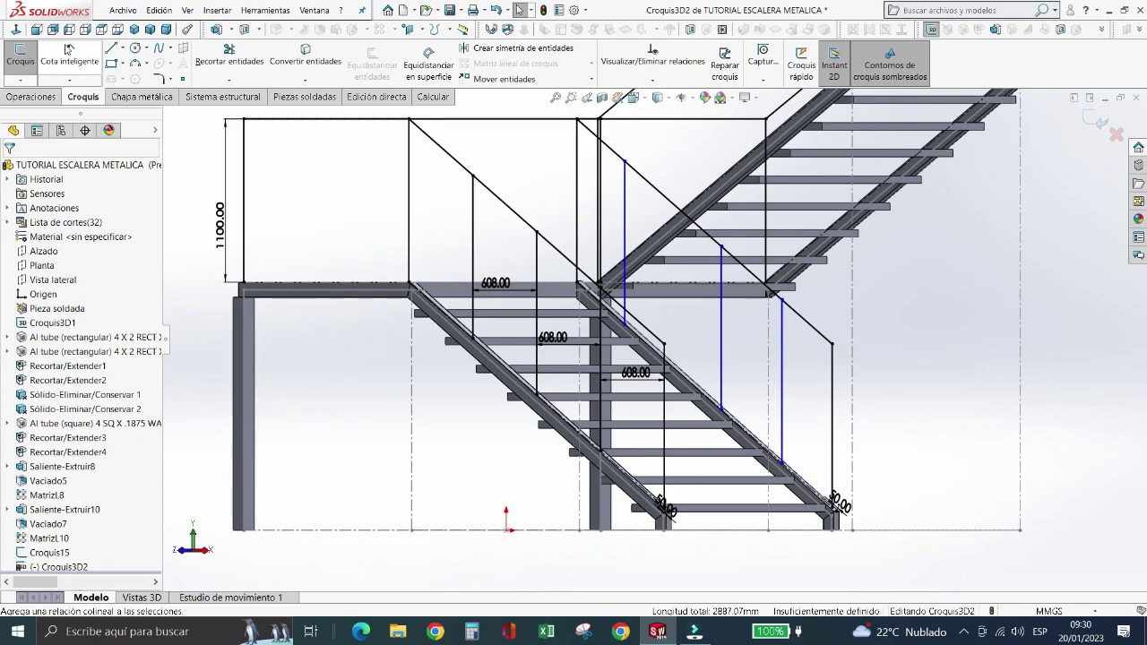
pyautogui.click(68, 49)
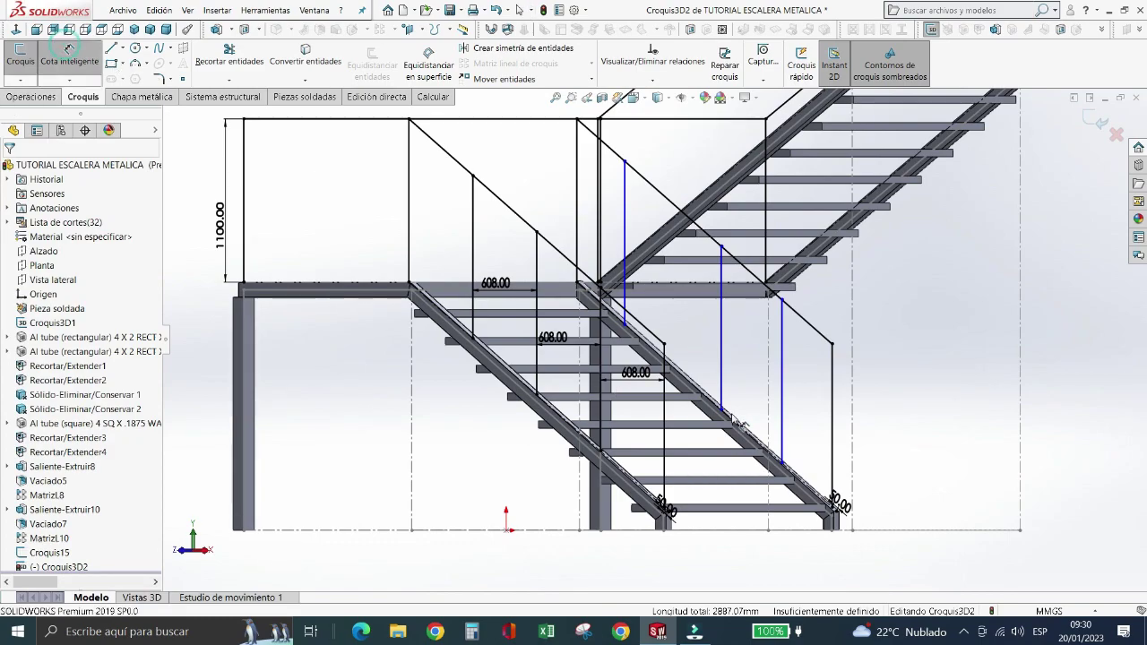
pyautogui.click(782, 383)
# - Dimension the three new baluster spacings at 608 each, fully defining the railing sketch
pyautogui.click(832, 408)
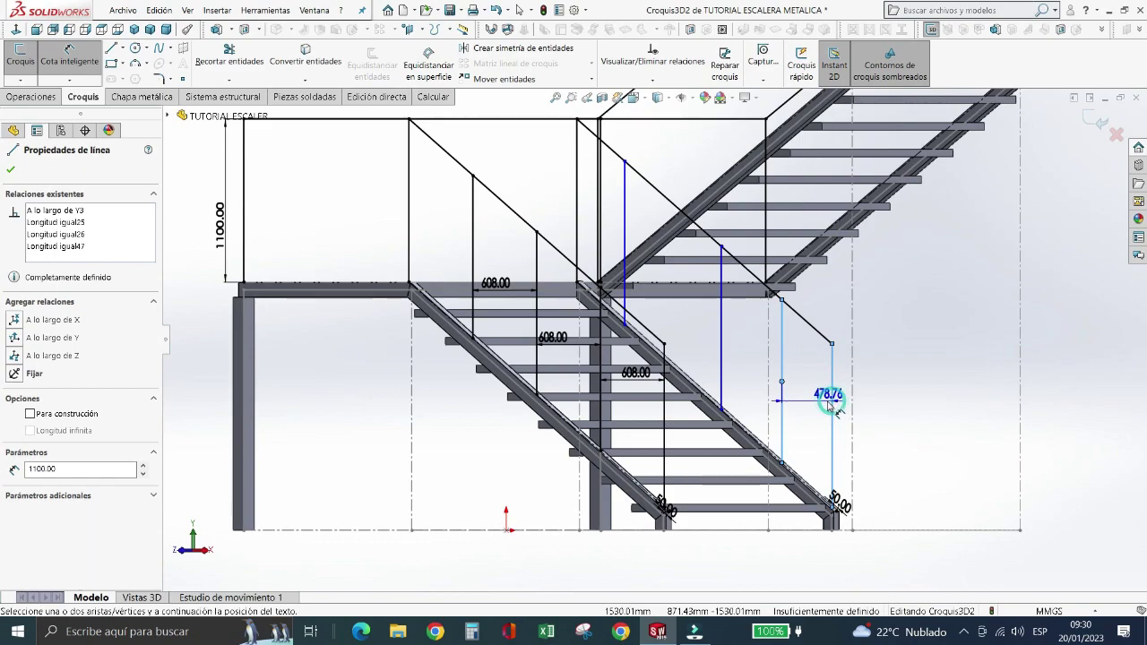
pyautogui.click(813, 400)
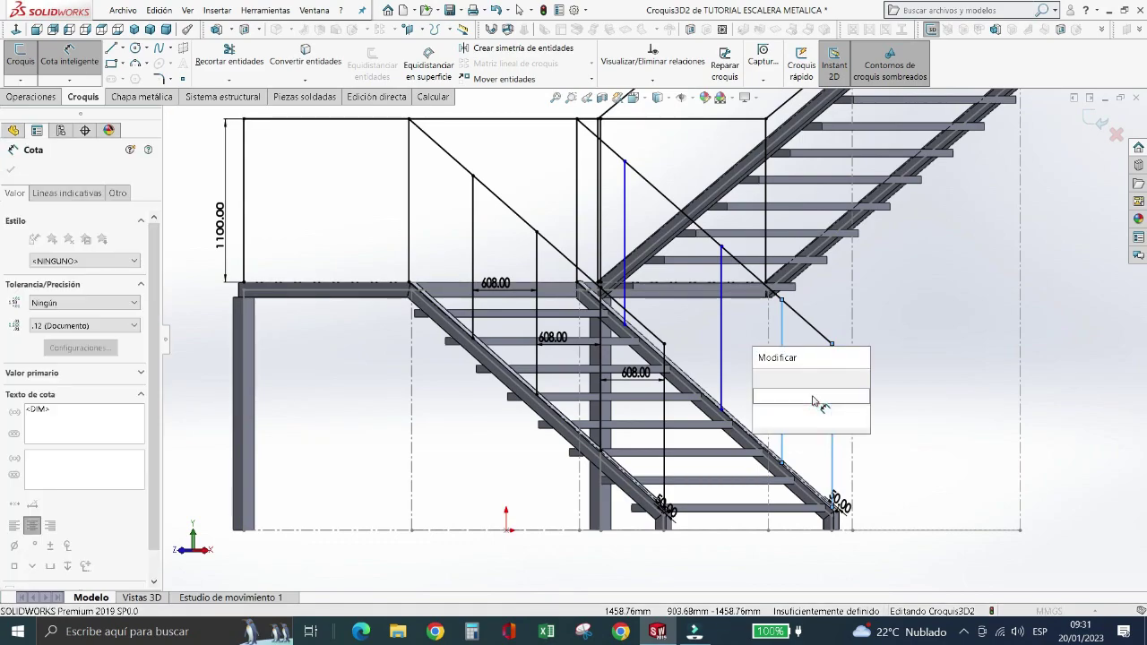
pyautogui.write('60')
pyautogui.press('Return')
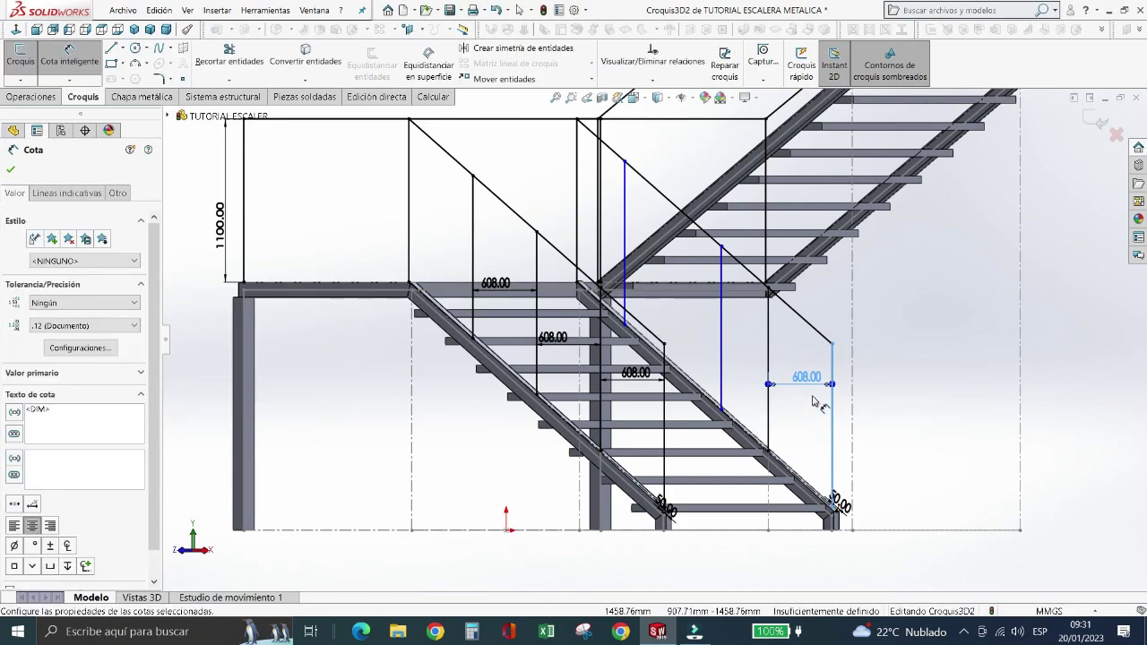
pyautogui.click(722, 356)
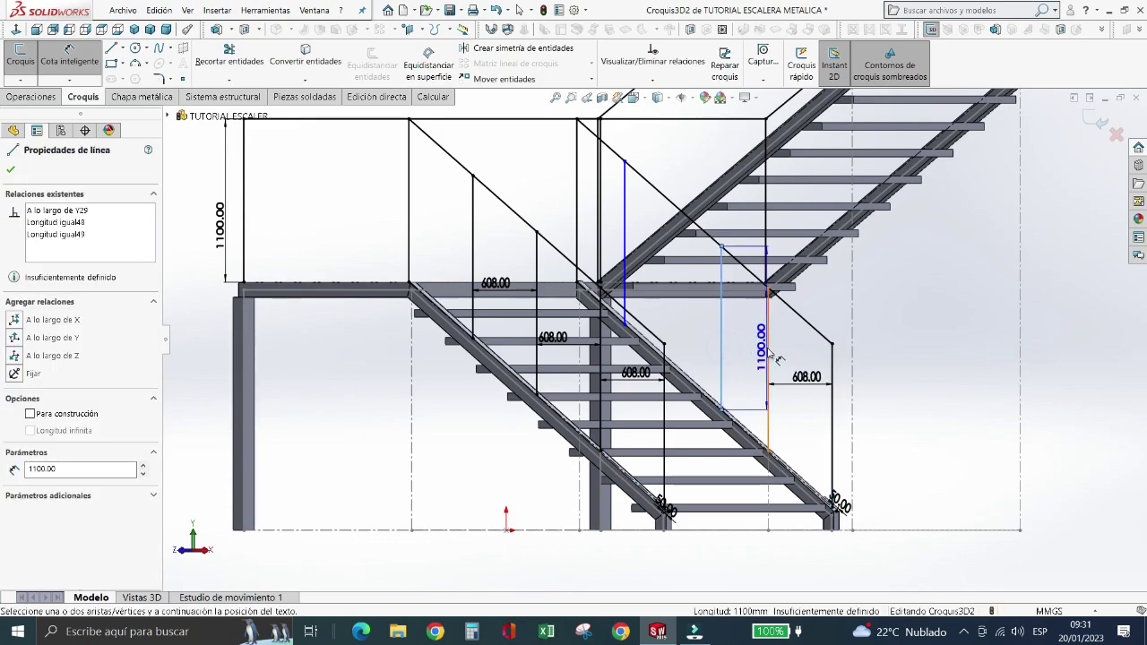
pyautogui.click(768, 354)
pyautogui.click(746, 354)
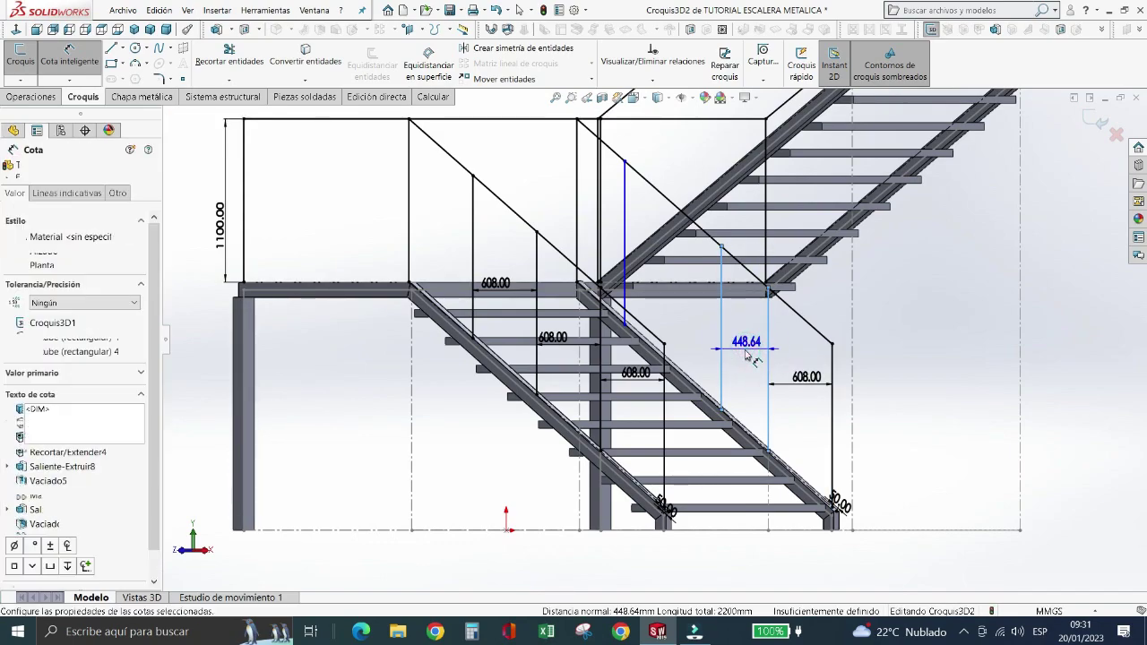
pyautogui.write('608')
pyautogui.press('Return')
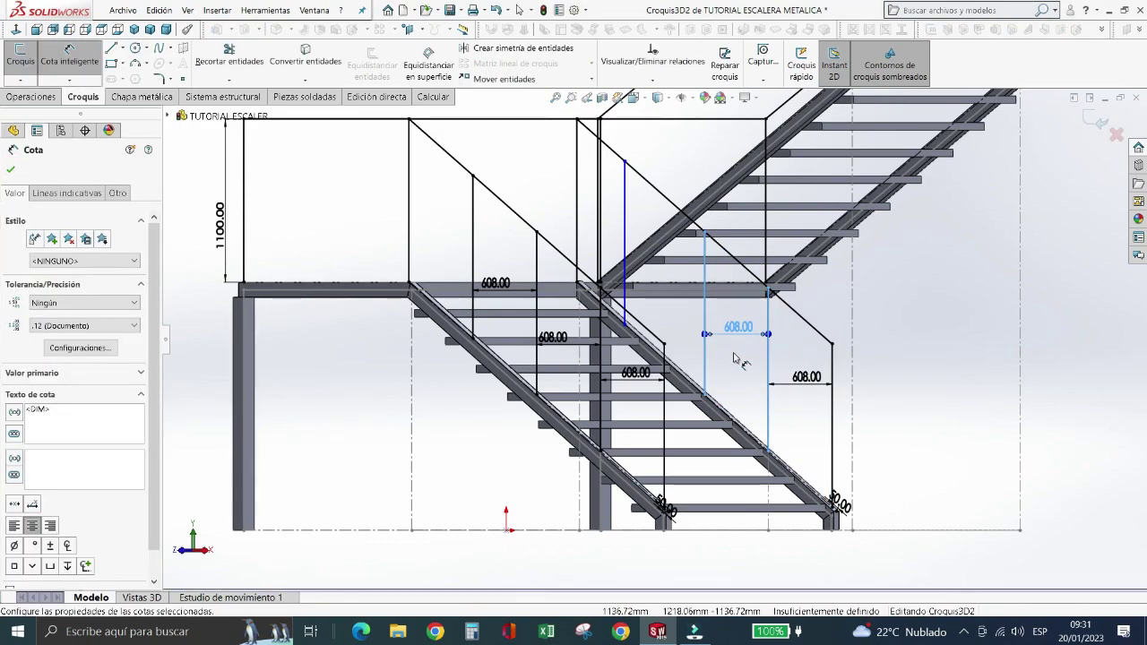
pyautogui.click(704, 312)
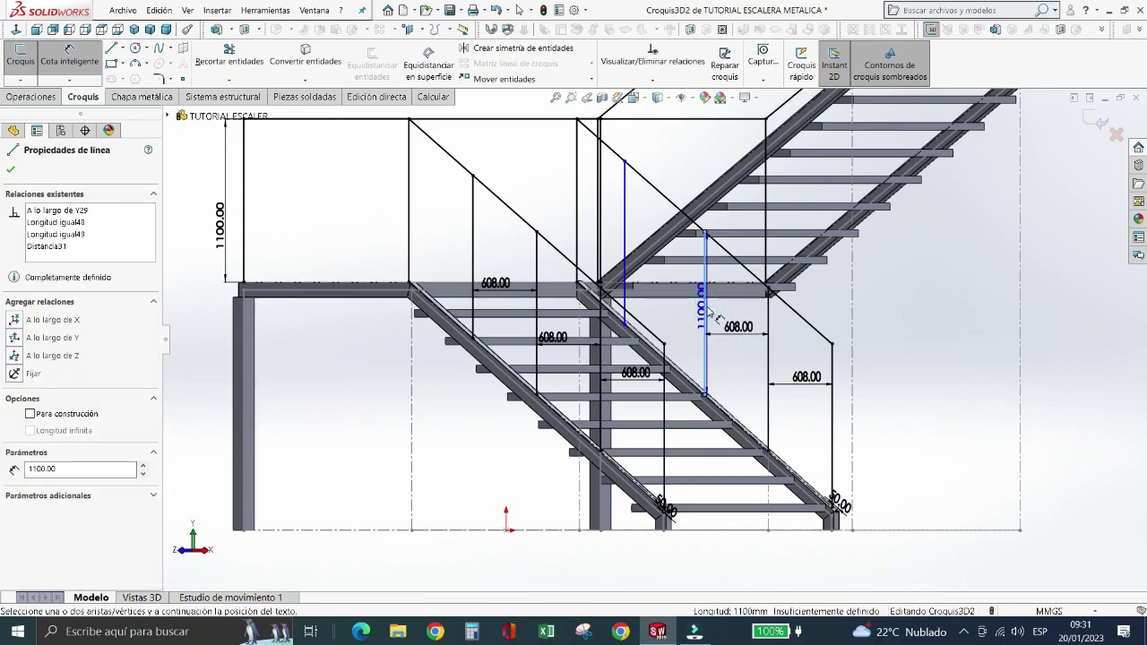
pyautogui.click(632, 260)
pyautogui.click(667, 318)
pyautogui.write('60')
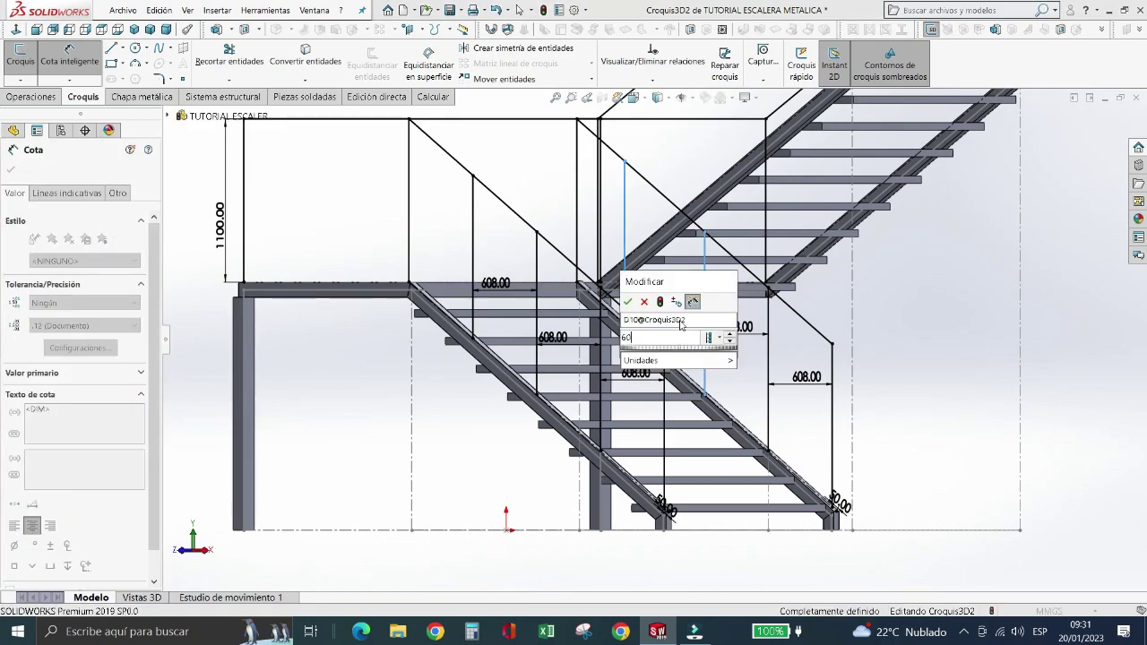
pyautogui.write('8')
pyautogui.press('Return')
pyautogui.press('Escape')
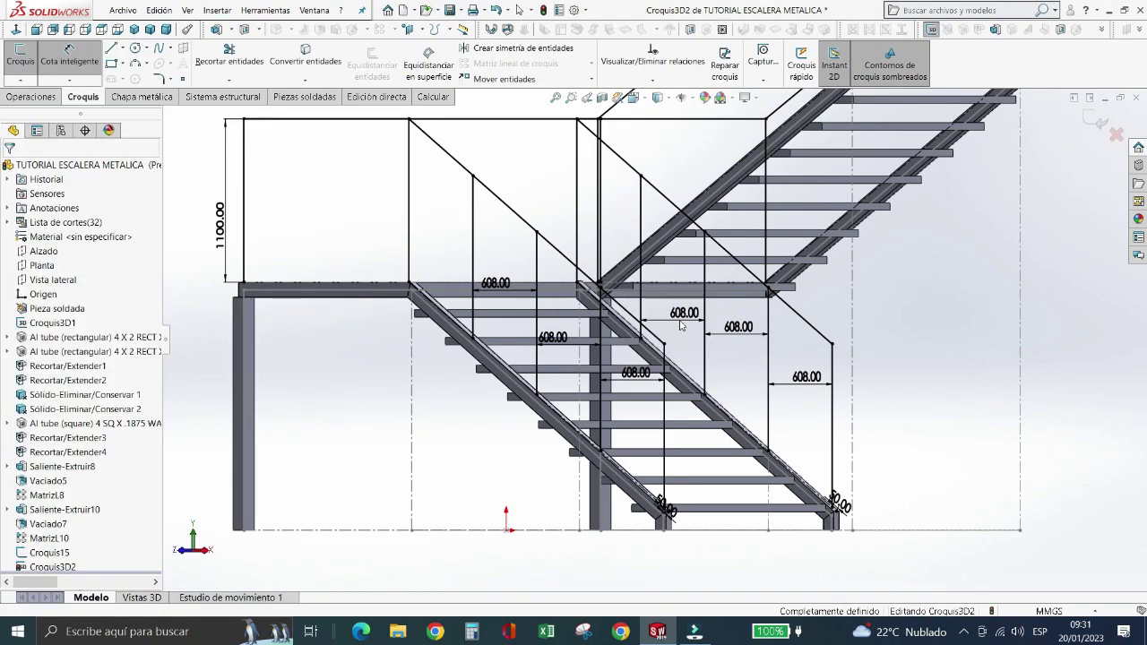
pyautogui.press('Escape')
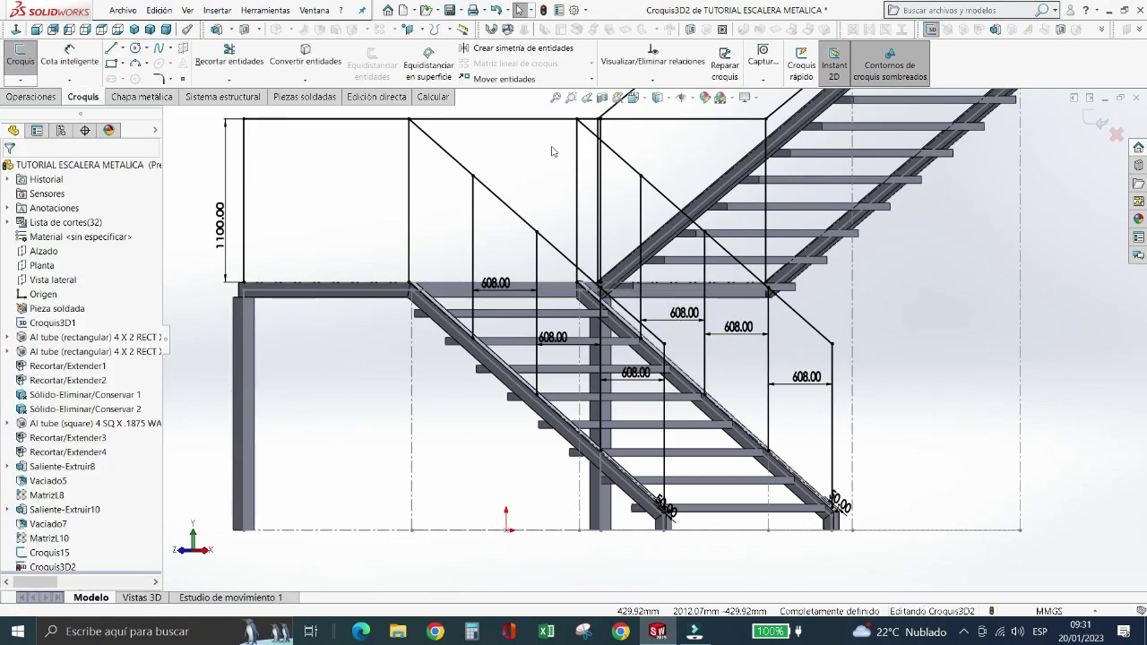
# - In isometric view, draw a line from the upper landing rail to an end point on the rail
pyautogui.scroll(2, 512, 221)
pyautogui.scroll(2, 494, 197)
pyautogui.scroll(2, 494, 206)
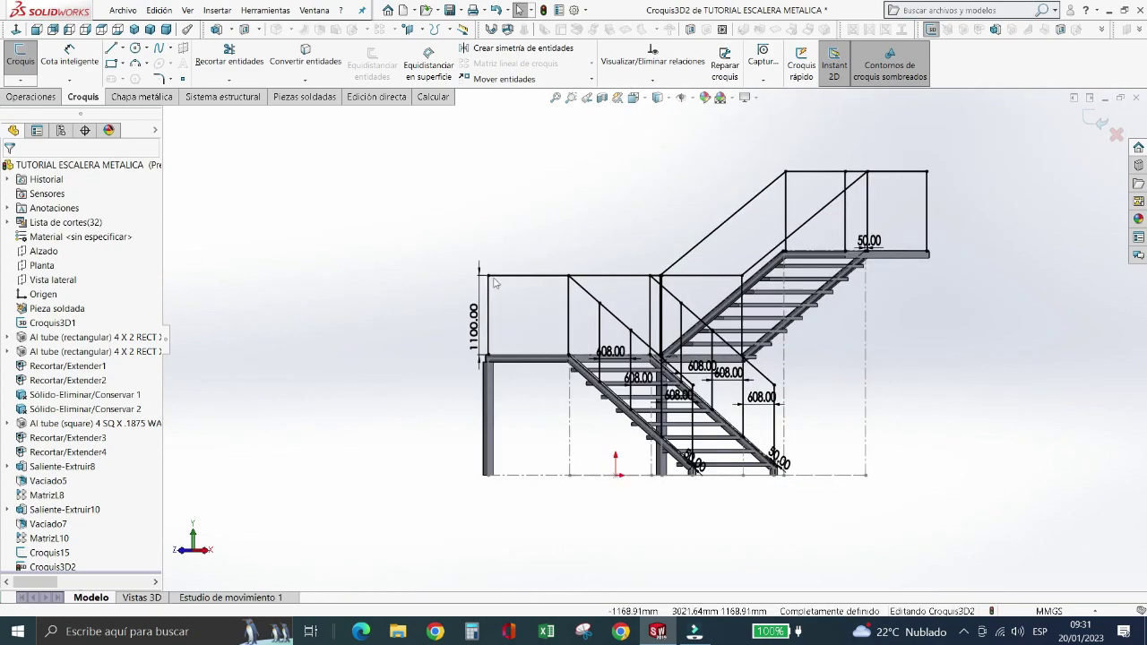
pyautogui.scroll(-1, 494, 283)
pyautogui.hotkey('ctrl', '7')
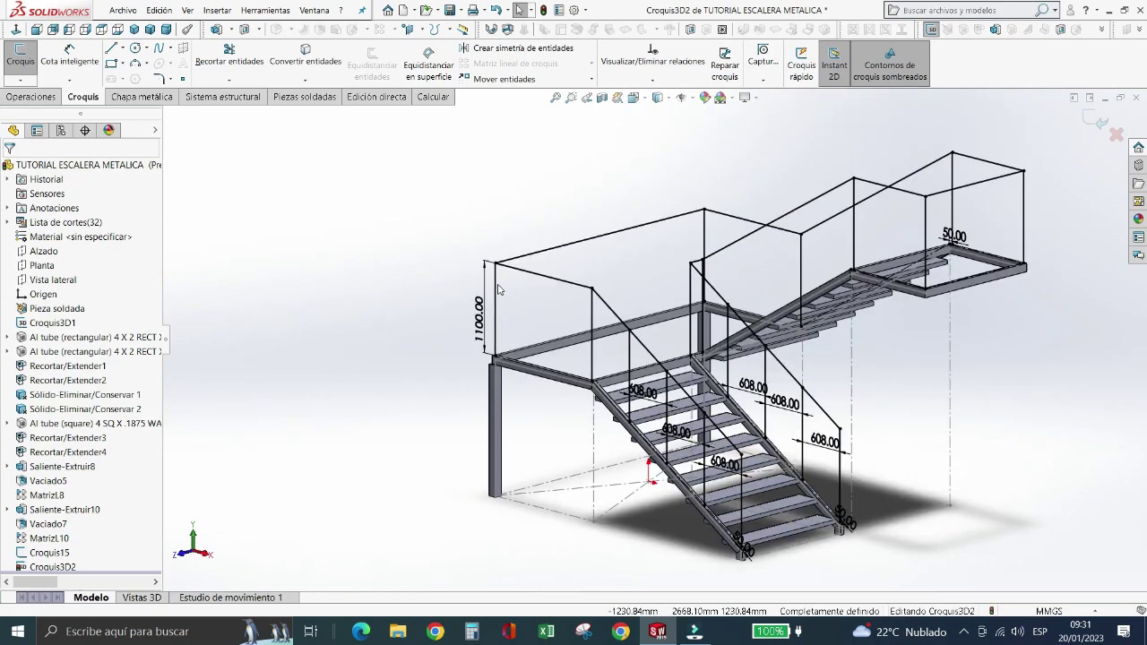
pyautogui.click(110, 47)
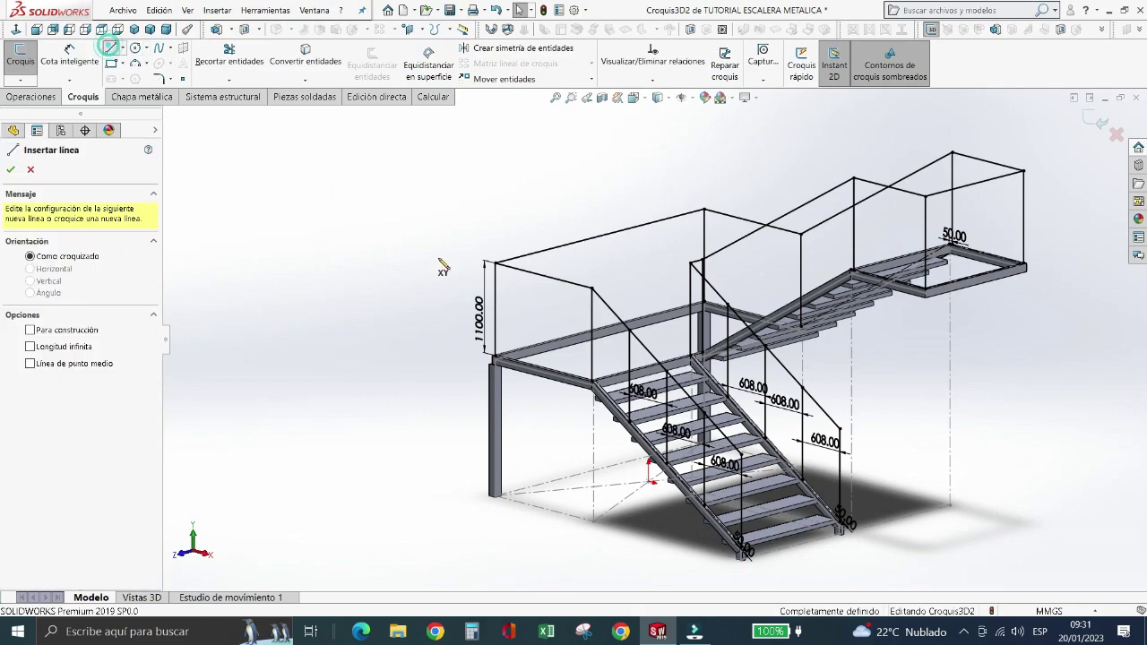
pyautogui.click(543, 275)
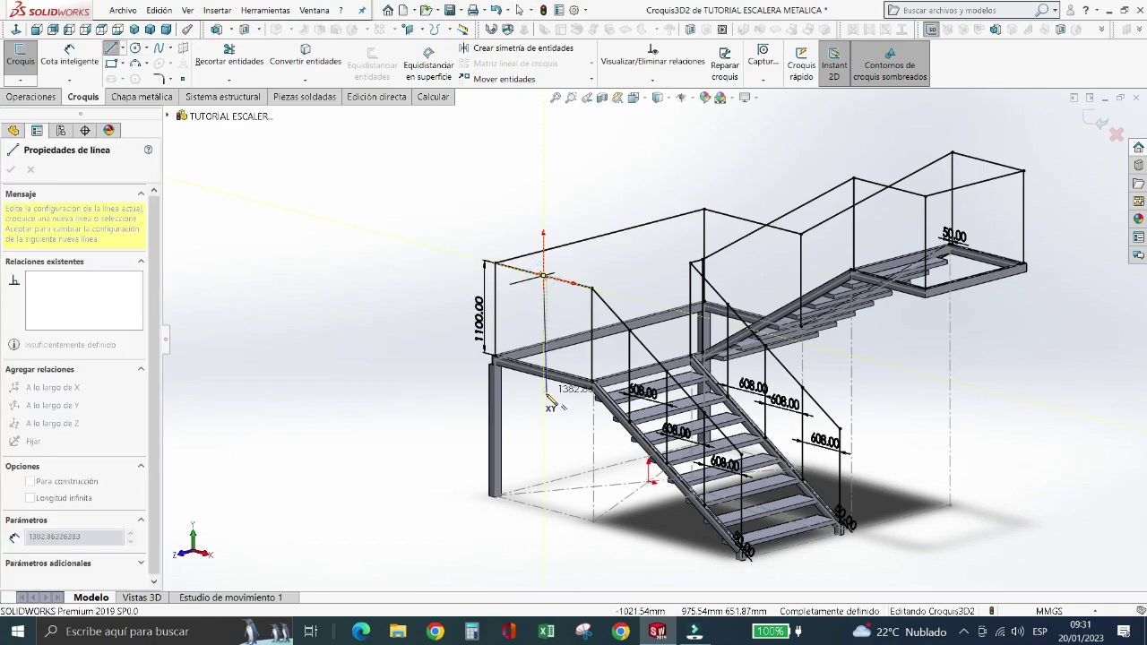
pyautogui.scroll(-2, 548, 394)
pyautogui.scroll(-3, 545, 379)
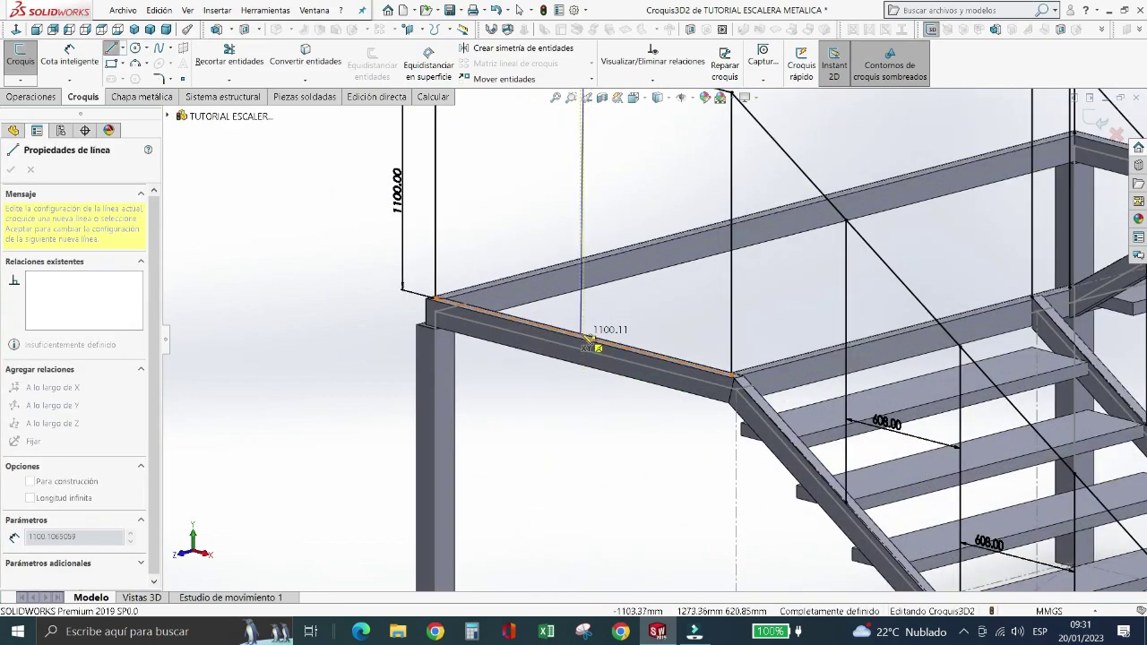
pyautogui.scroll(-2, 597, 342)
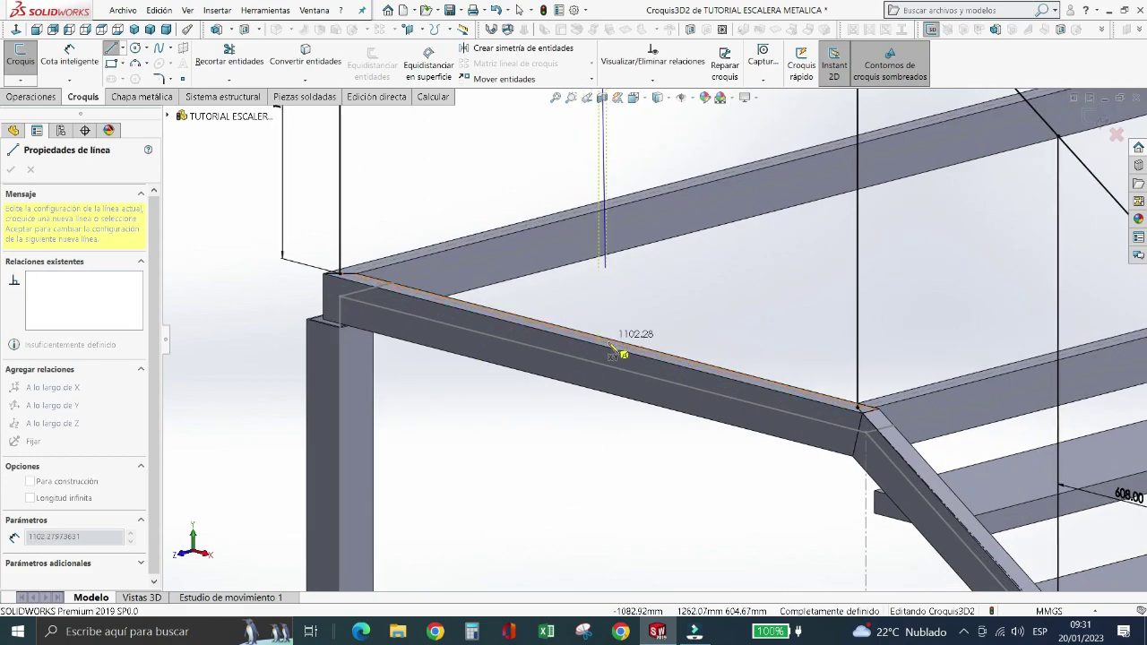
pyautogui.click(598, 341)
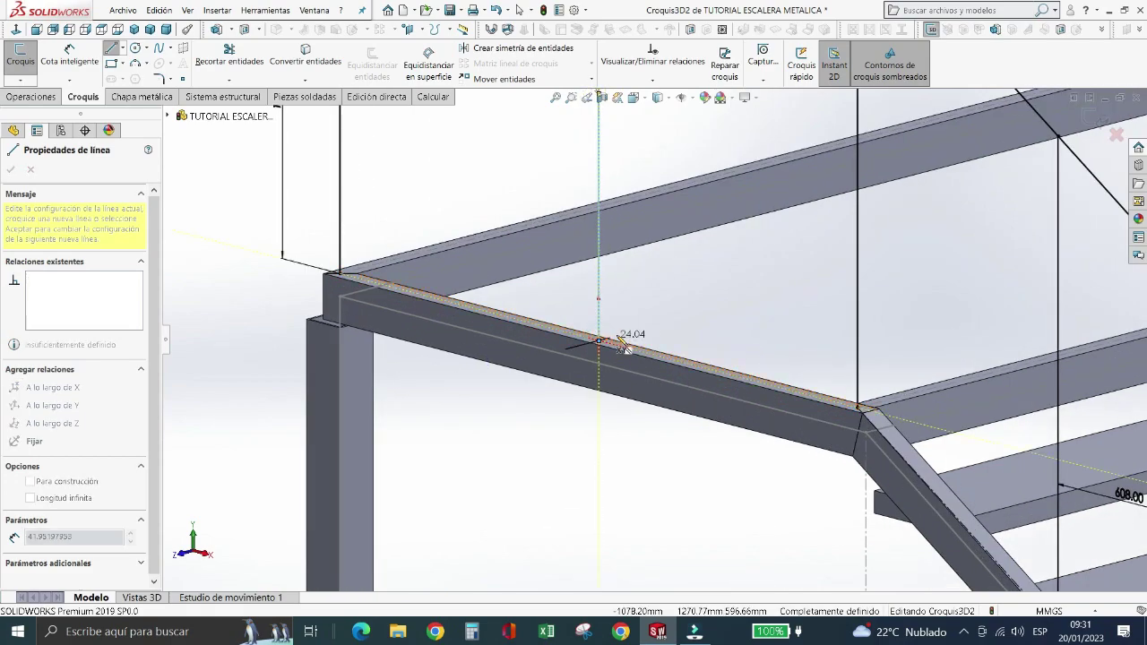
pyautogui.press('Escape')
pyautogui.scroll(3, 561, 299)
pyautogui.scroll(2, 499, 300)
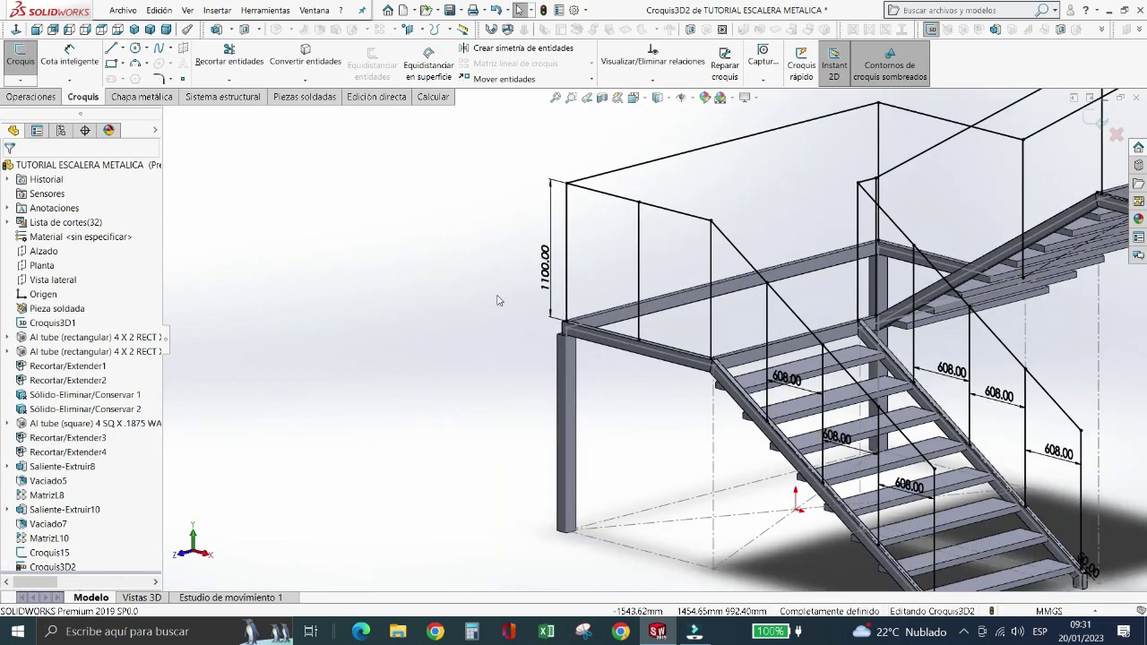
# - Draw a vertical railing line from the top railing down to the landing beam
pyautogui.hotkey('ctrl', 'Left')
pyautogui.hotkey('ctrl', 'Down')
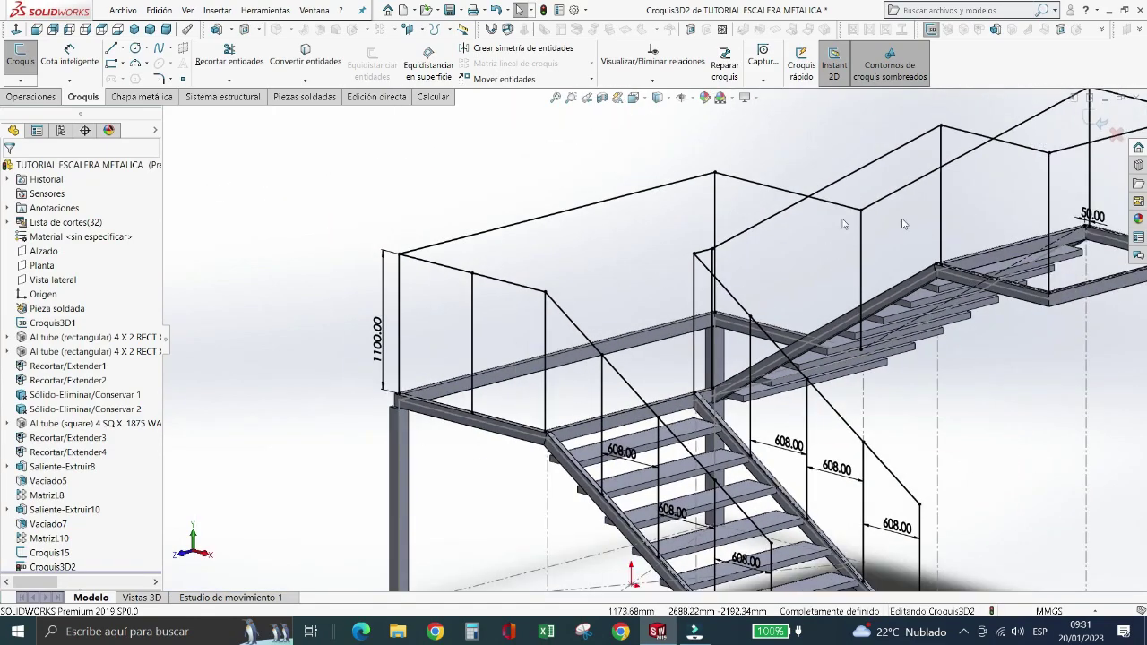
pyautogui.click(111, 48)
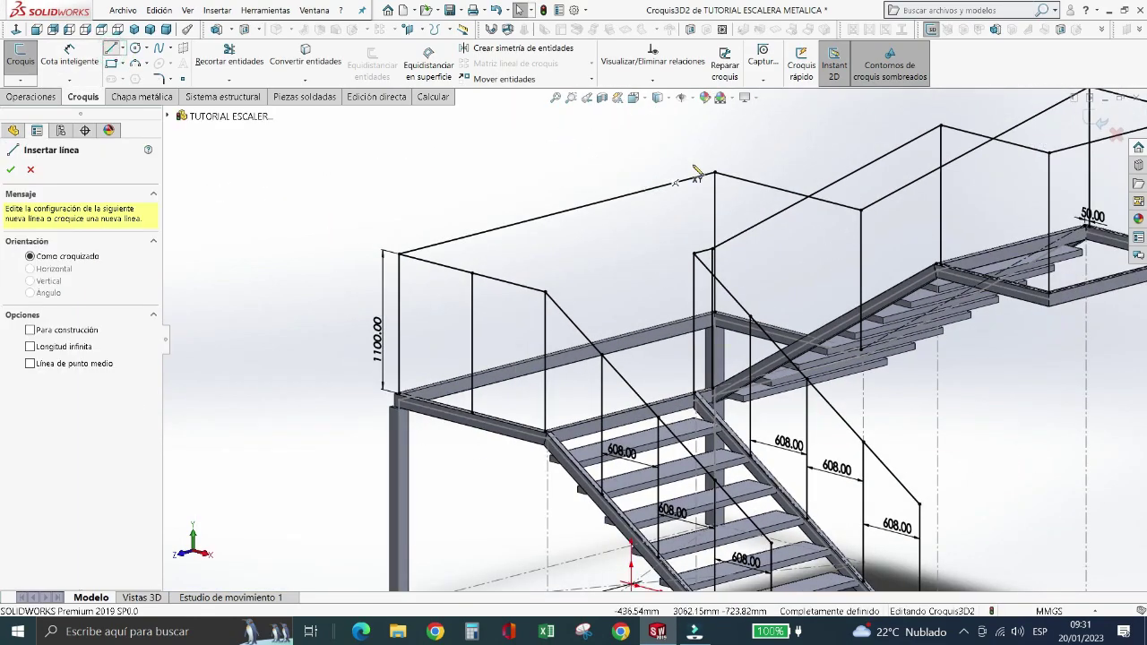
pyautogui.click(787, 190)
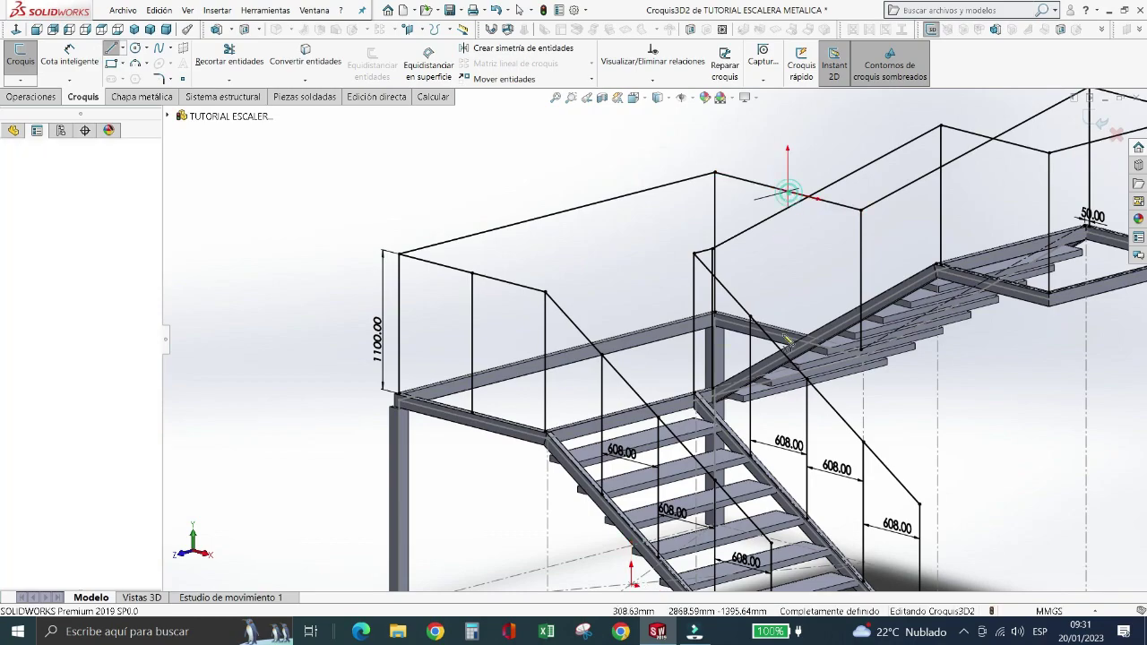
pyautogui.scroll(-3, 717, 269)
pyautogui.scroll(-3, 681, 296)
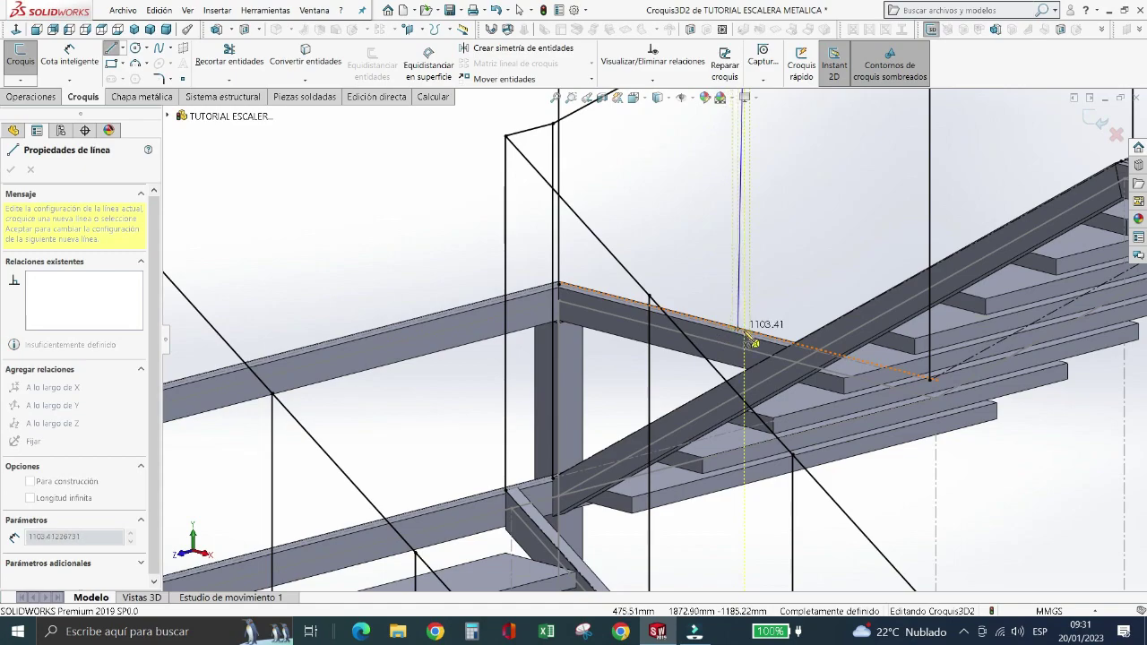
pyautogui.click(744, 331)
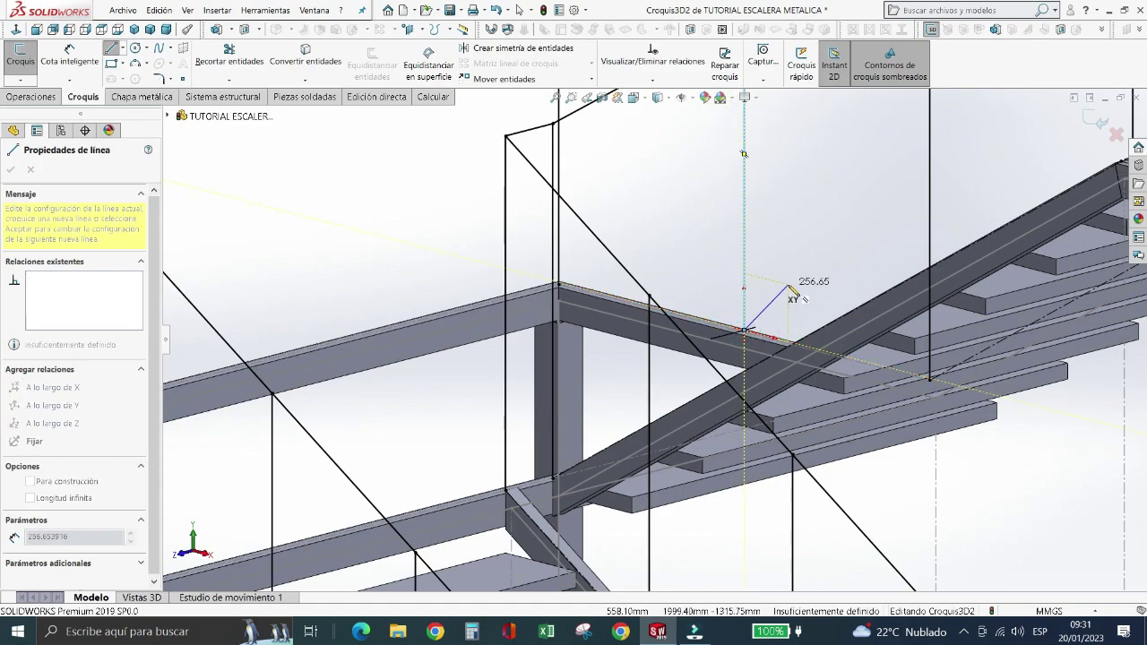
pyautogui.press('Escape')
pyautogui.press('Escape')
pyautogui.press('f')
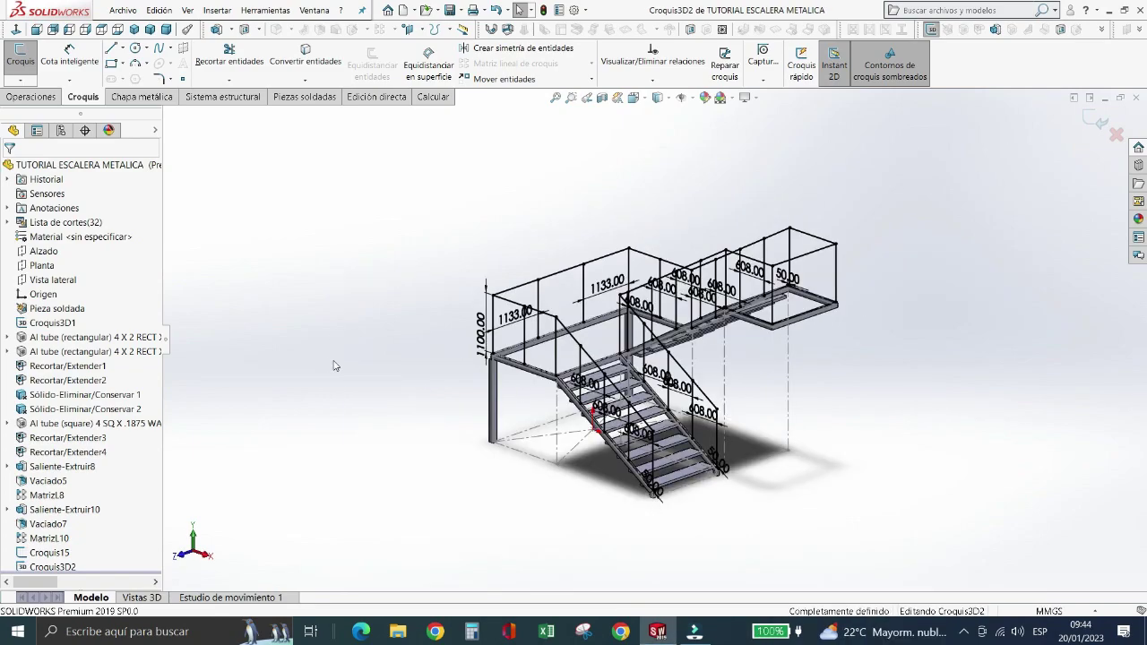
# - Zoom out over the whole staircase and start the Line tool in the railing 3D sketch
pyautogui.scroll(-3, 733, 299)
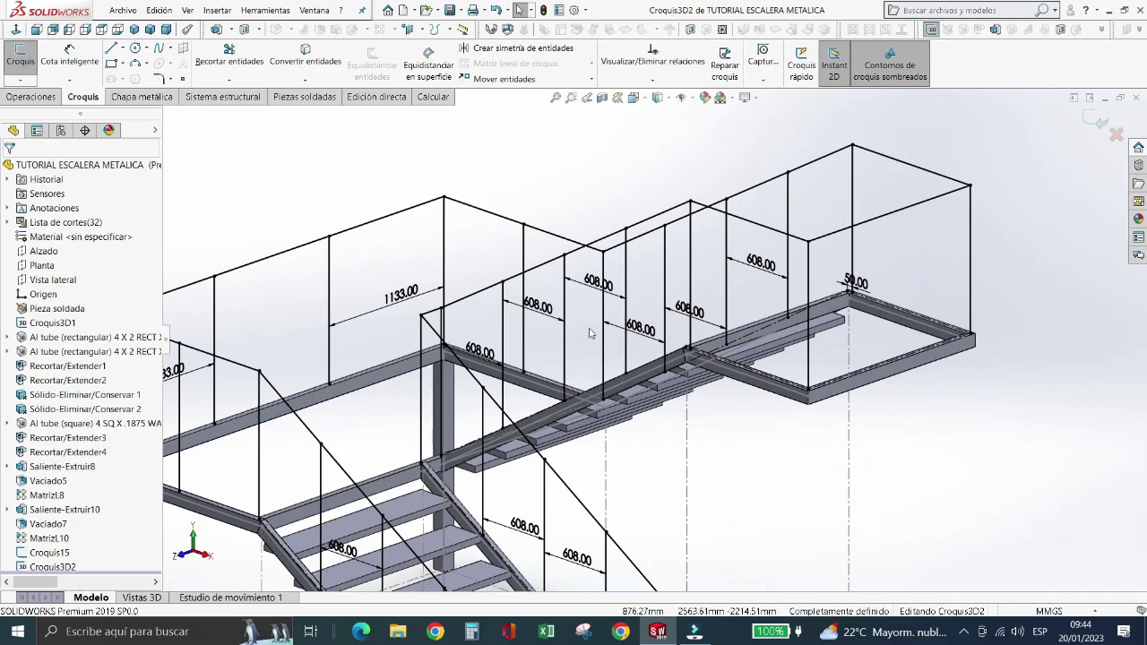
pyautogui.scroll(2, 741, 269)
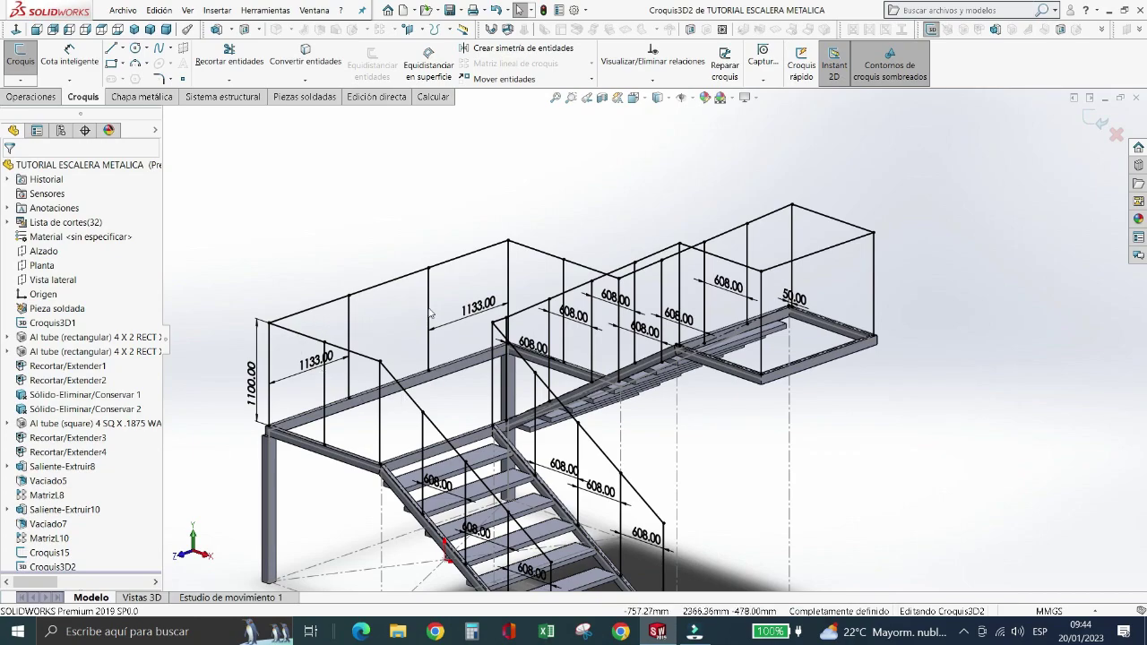
pyautogui.scroll(2, 573, 448)
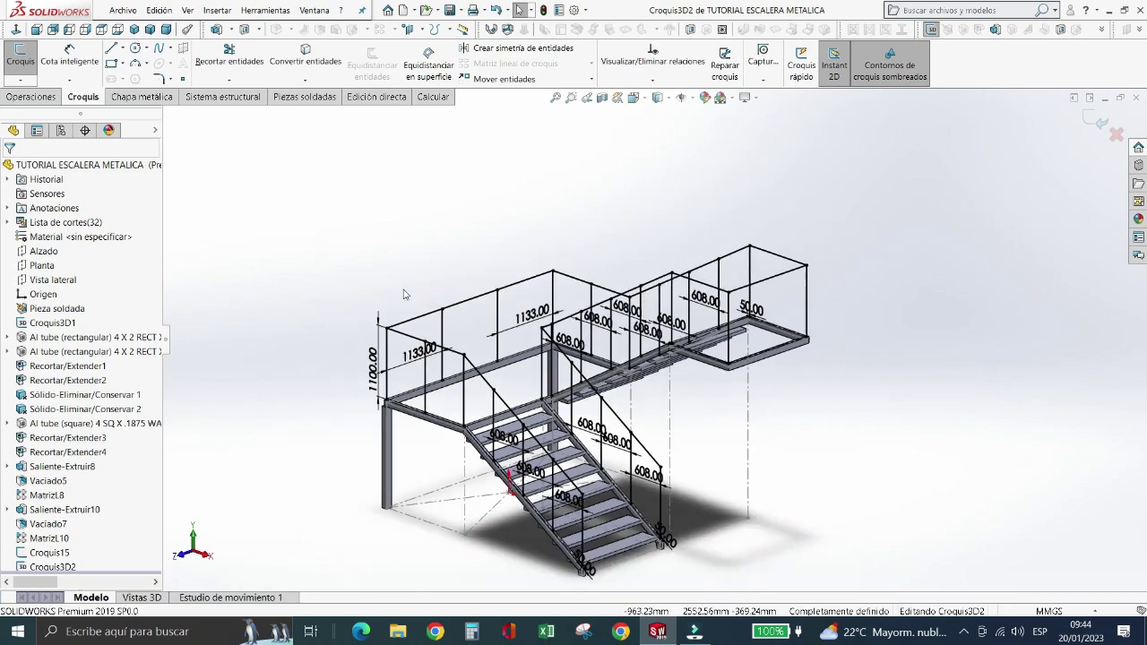
pyautogui.scroll(1, 573, 457)
pyautogui.scroll(-5, 568, 473)
pyautogui.scroll(2, 534, 470)
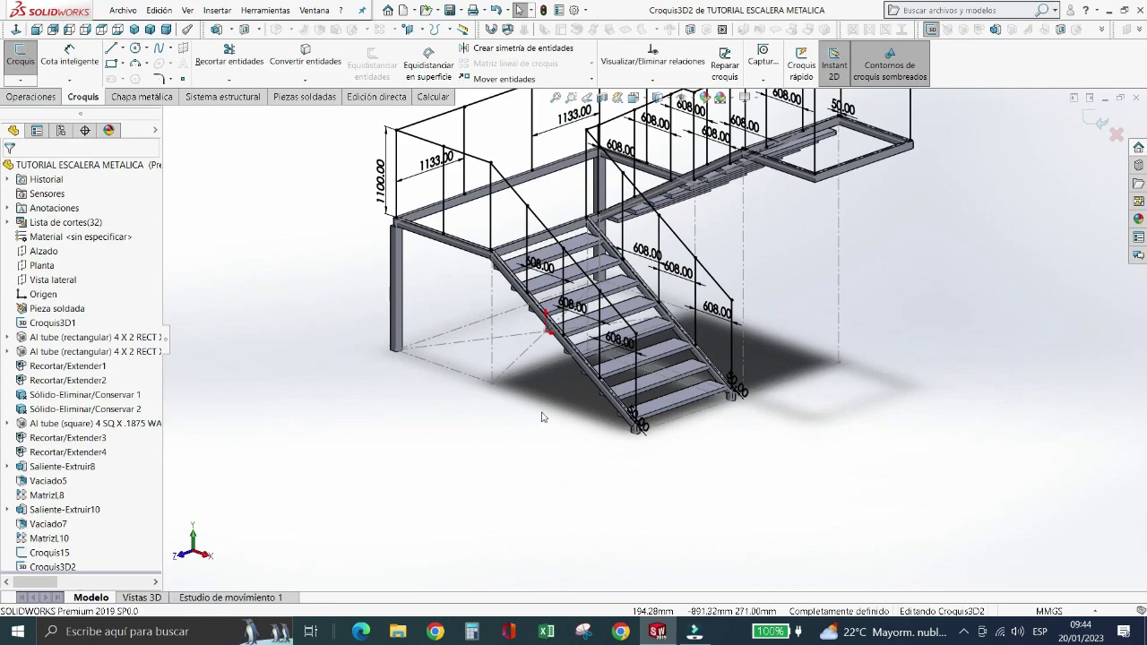
pyautogui.scroll(1, 535, 457)
pyautogui.scroll(1, 535, 457)
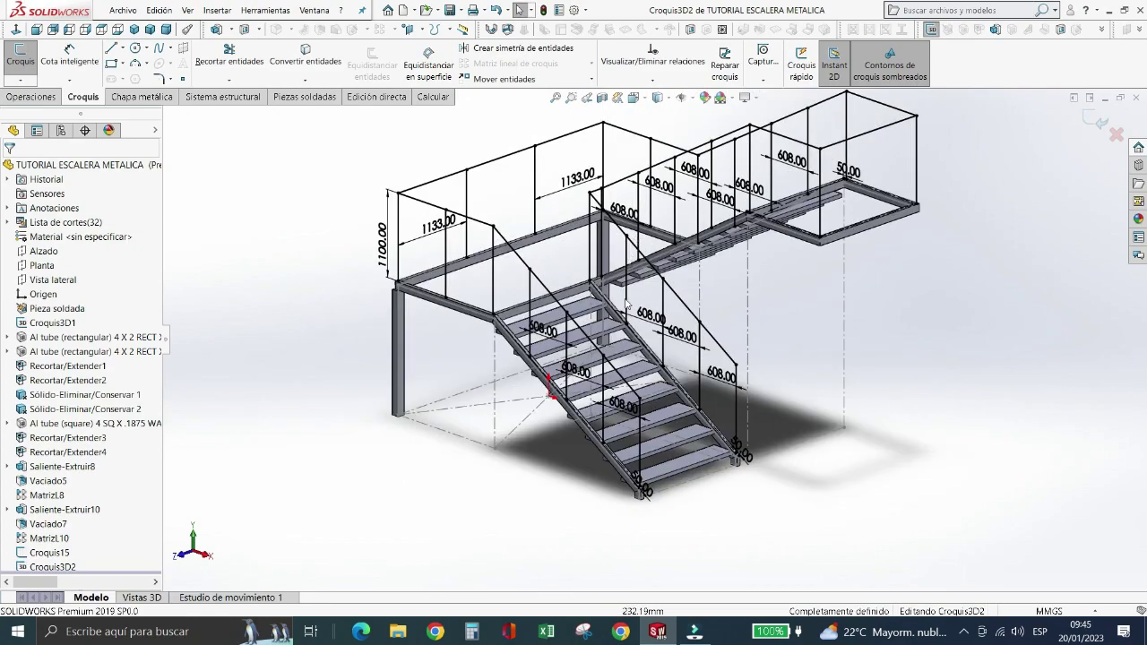
pyautogui.click(111, 48)
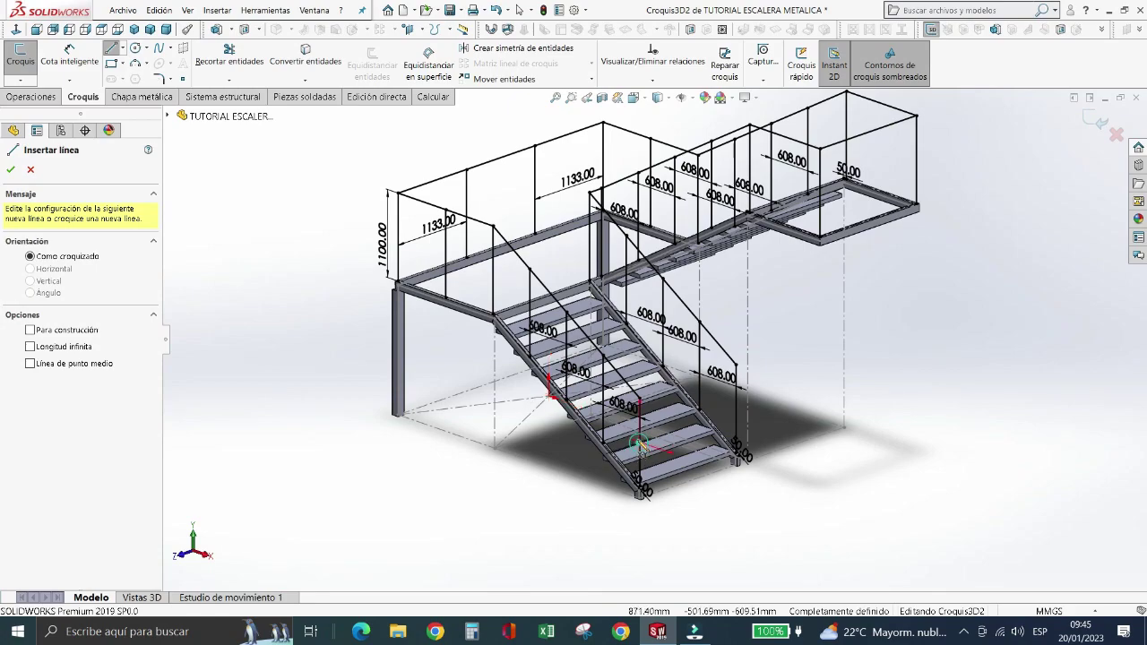
# - Draw a chain of rail lines from the stair stringer past the post to the far railing corner
pyautogui.click(639, 443)
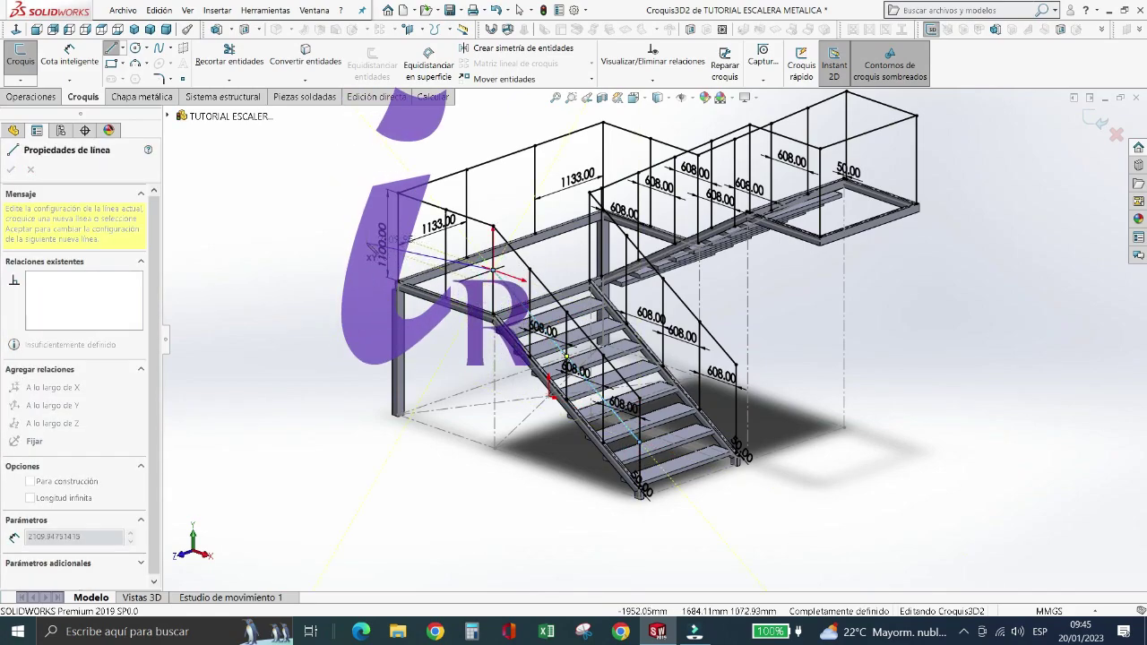
pyautogui.click(494, 270)
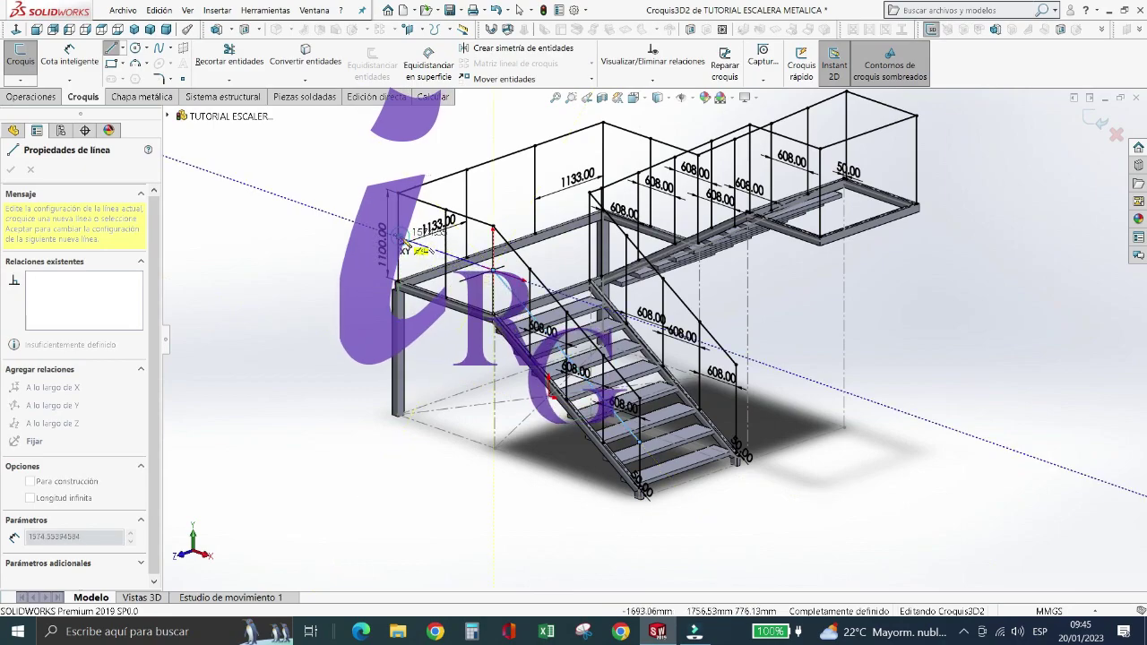
pyautogui.click(605, 168)
pyautogui.moveTo(610, 170); pyautogui.dragTo(659, 204, button='middle')
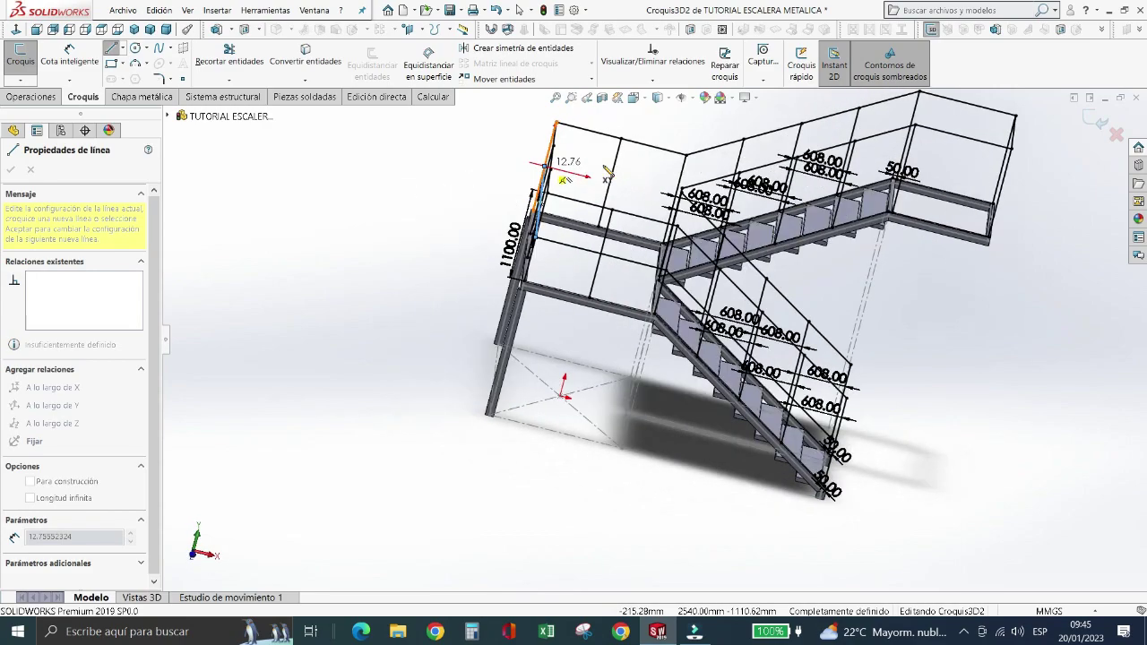
pyautogui.click(655, 201)
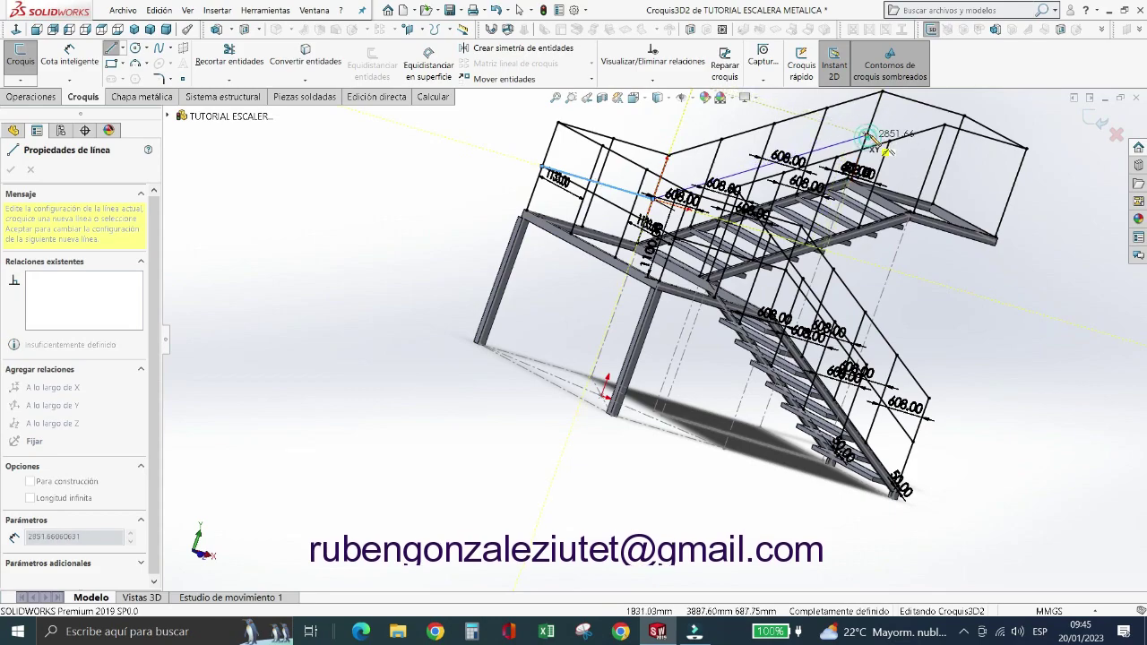
pyautogui.click(865, 134)
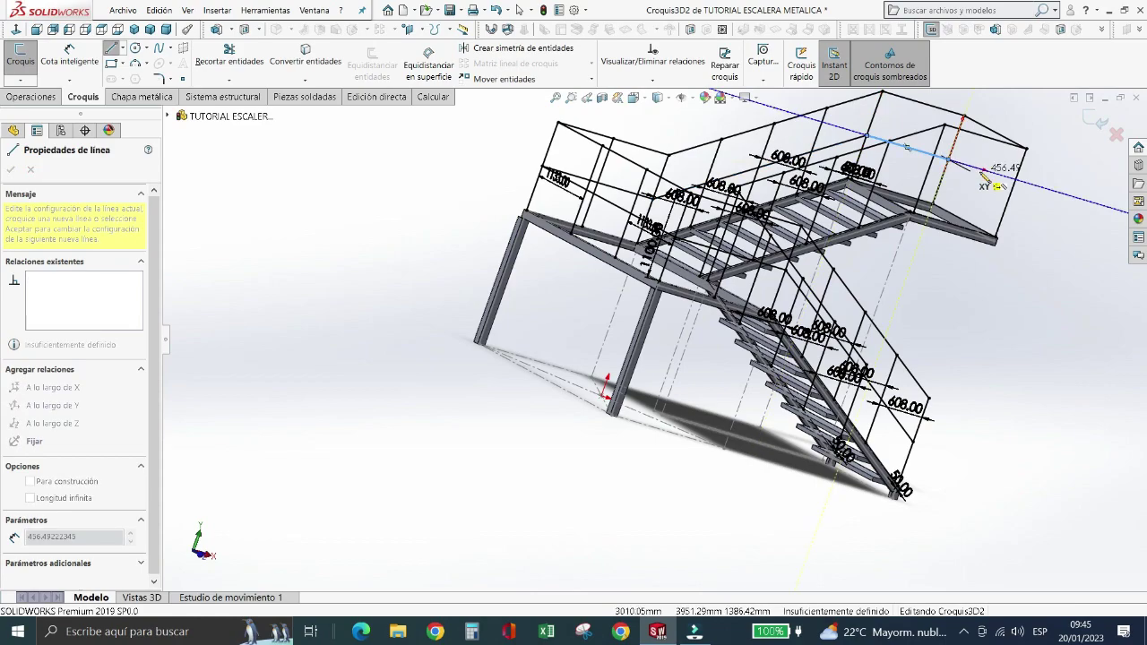
pyautogui.doubleClick(973, 179)
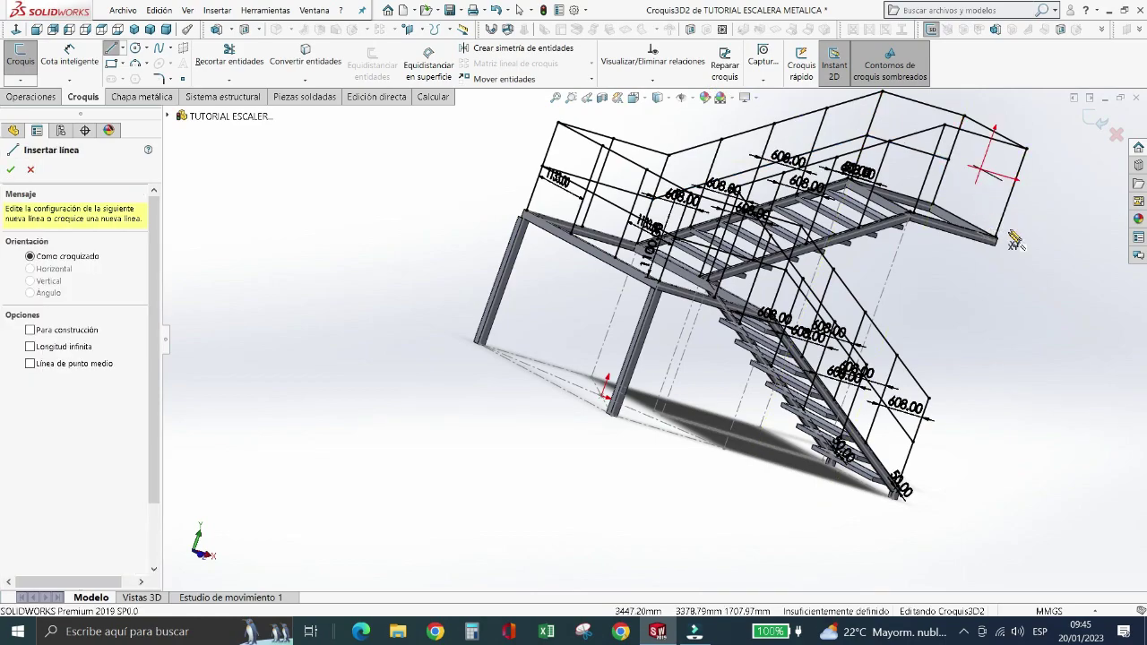
# - Draw one more rail line ending on the railing, then end line drawing
pyautogui.click(1011, 191)
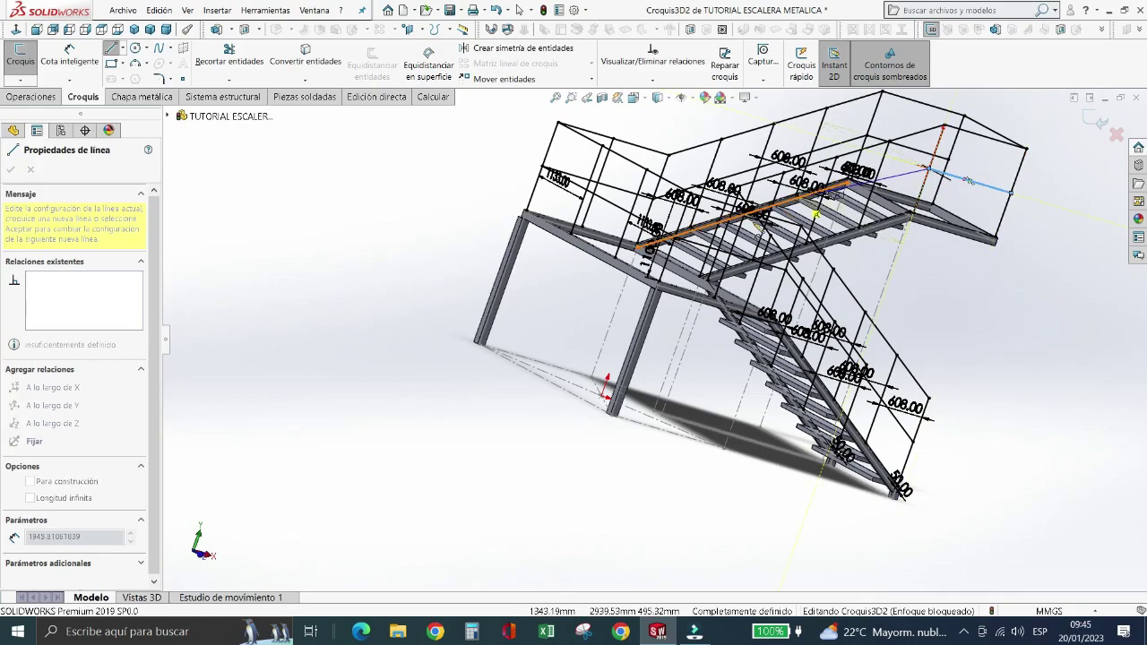
pyautogui.scroll(-2, 737, 240)
pyautogui.scroll(-3, 736, 240)
pyautogui.scroll(-1, 737, 240)
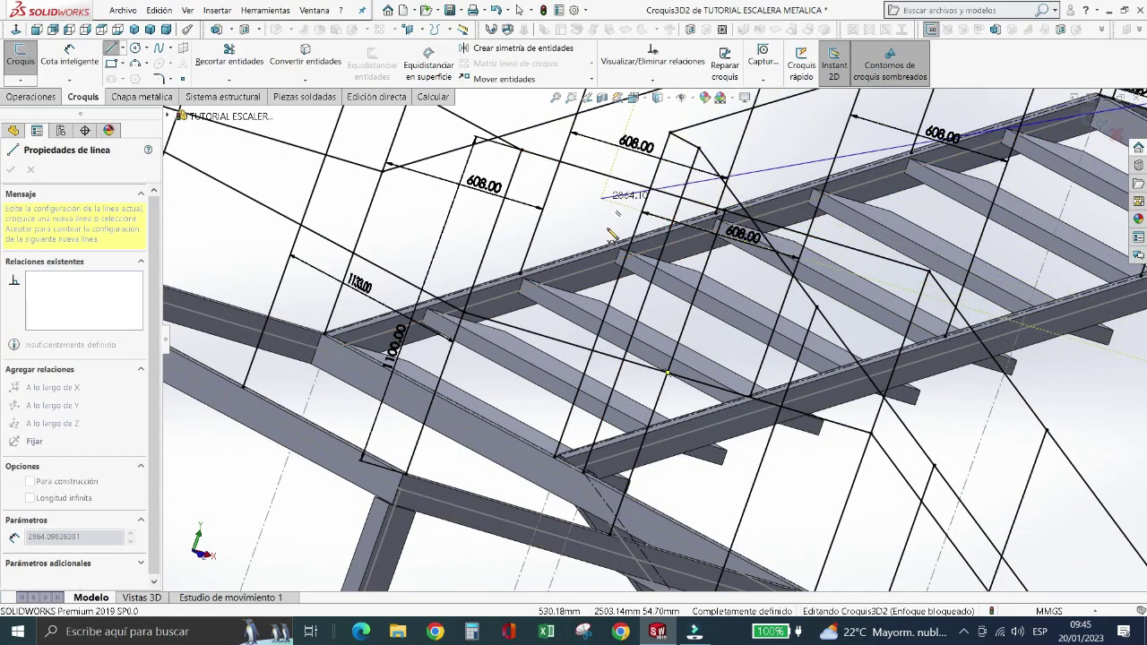
pyautogui.click(611, 293)
pyautogui.write('200')
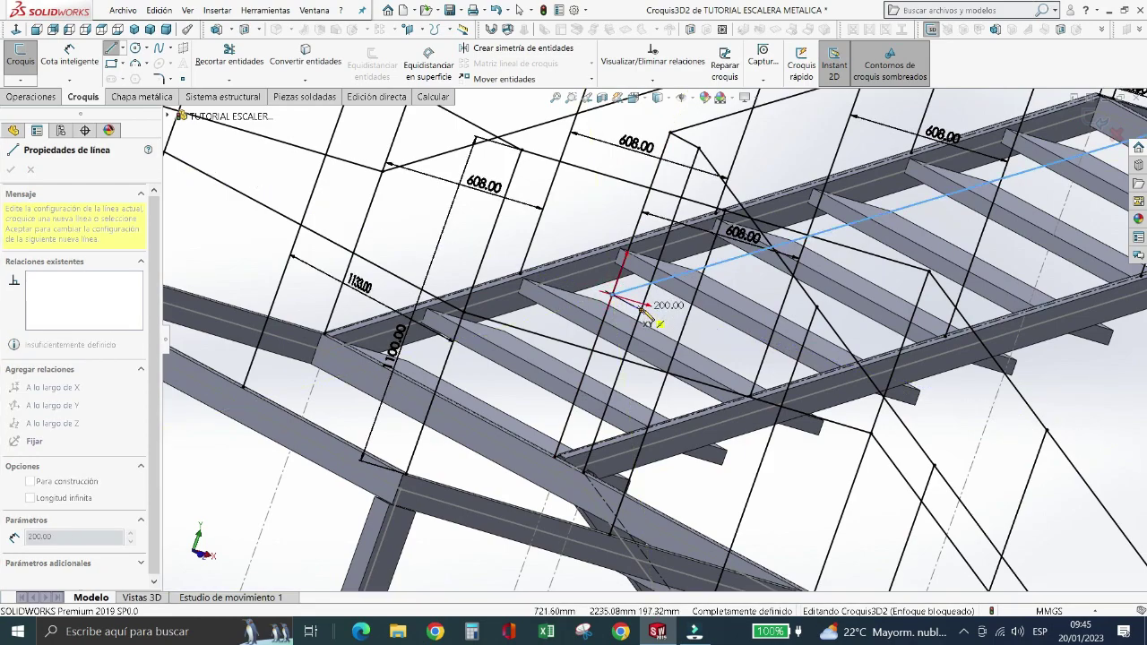
pyautogui.scroll(2, 643, 312)
pyautogui.scroll(2, 654, 322)
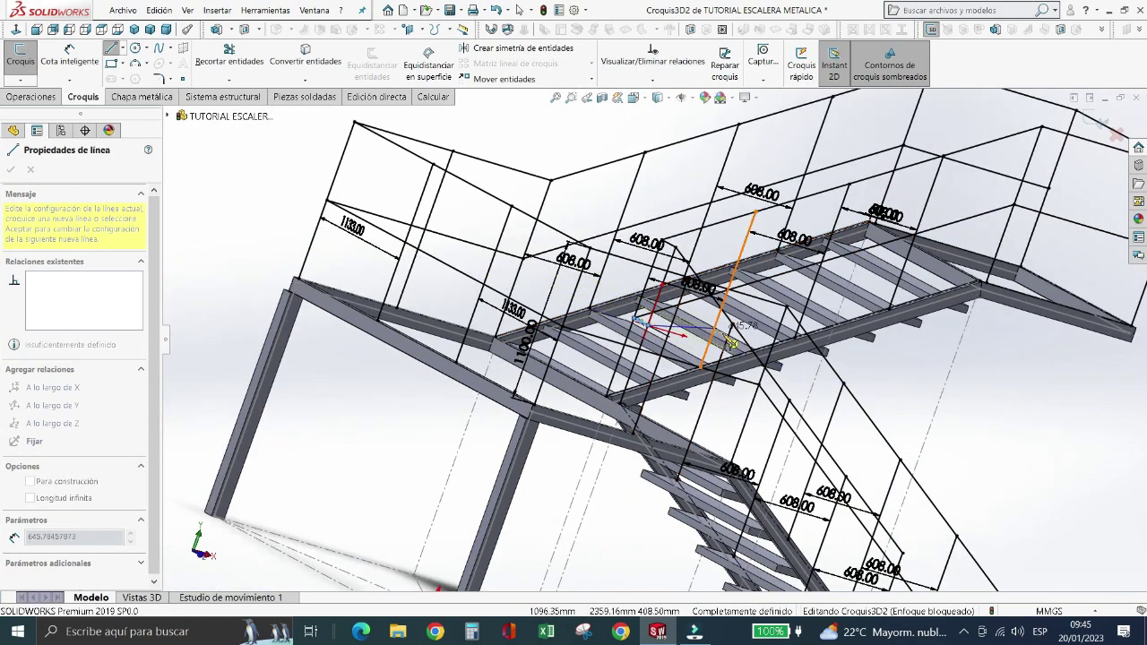
pyautogui.scroll(2, 681, 358)
pyautogui.scroll(2, 811, 491)
pyautogui.scroll(-2, 832, 504)
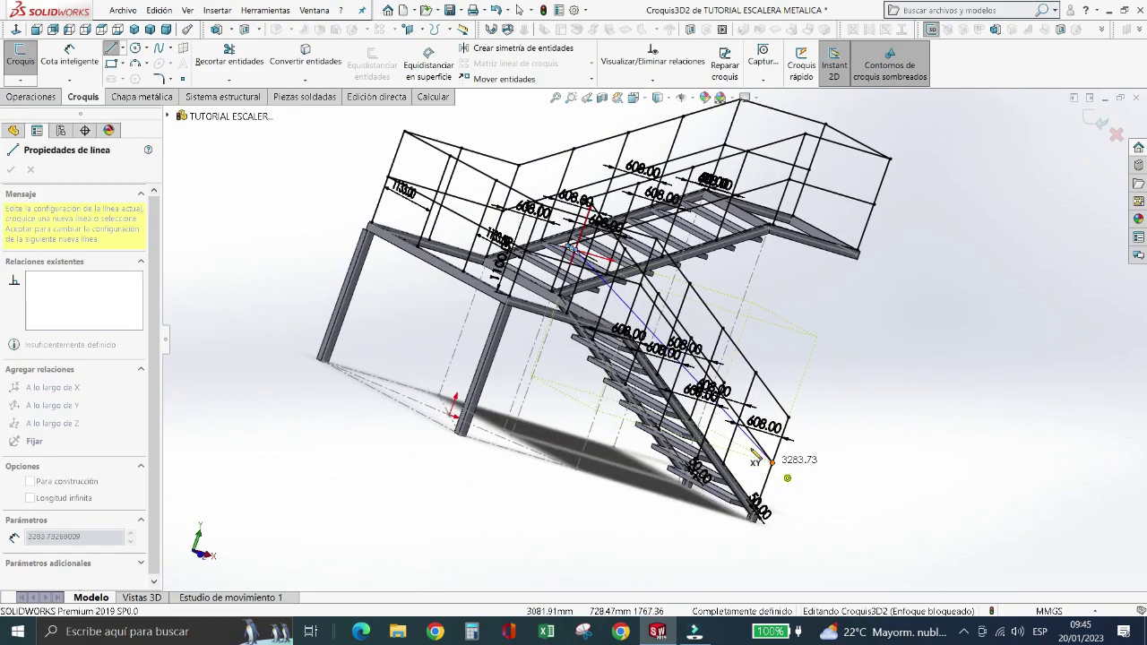
pyautogui.scroll(-3, 768, 461)
pyautogui.scroll(2, 740, 453)
pyautogui.scroll(2, 824, 431)
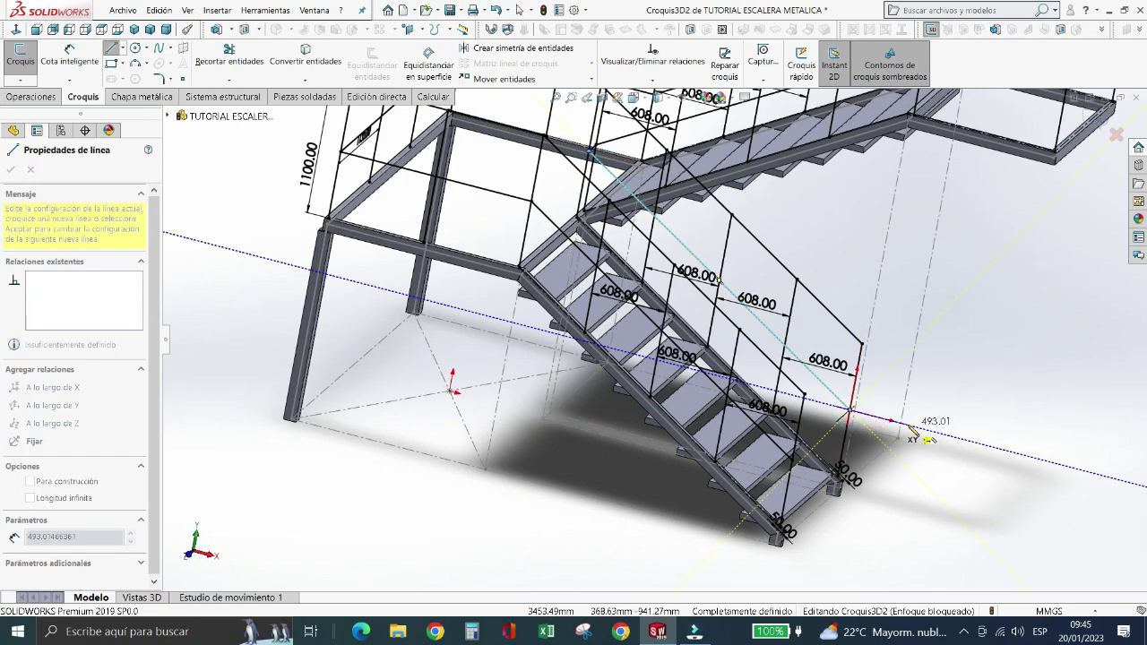
pyautogui.press('Escape')
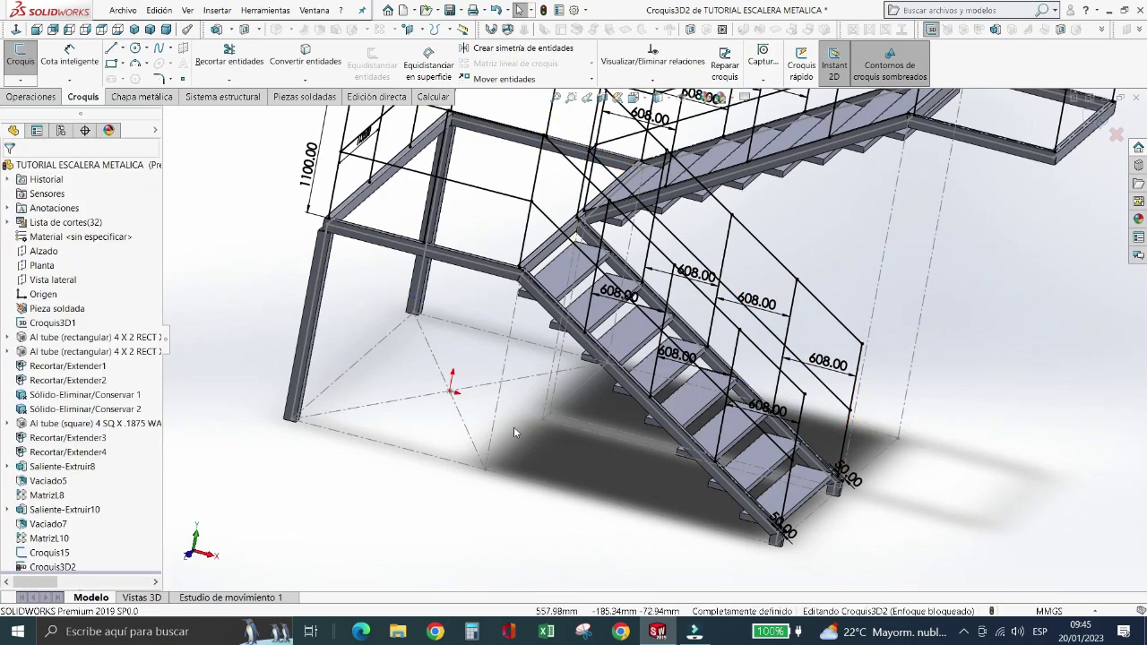
# - Delete the stray diagonal line from the railing sketch
pyautogui.scroll(1, 513, 426)
pyautogui.scroll(-3, 498, 436)
pyautogui.scroll(3, 499, 436)
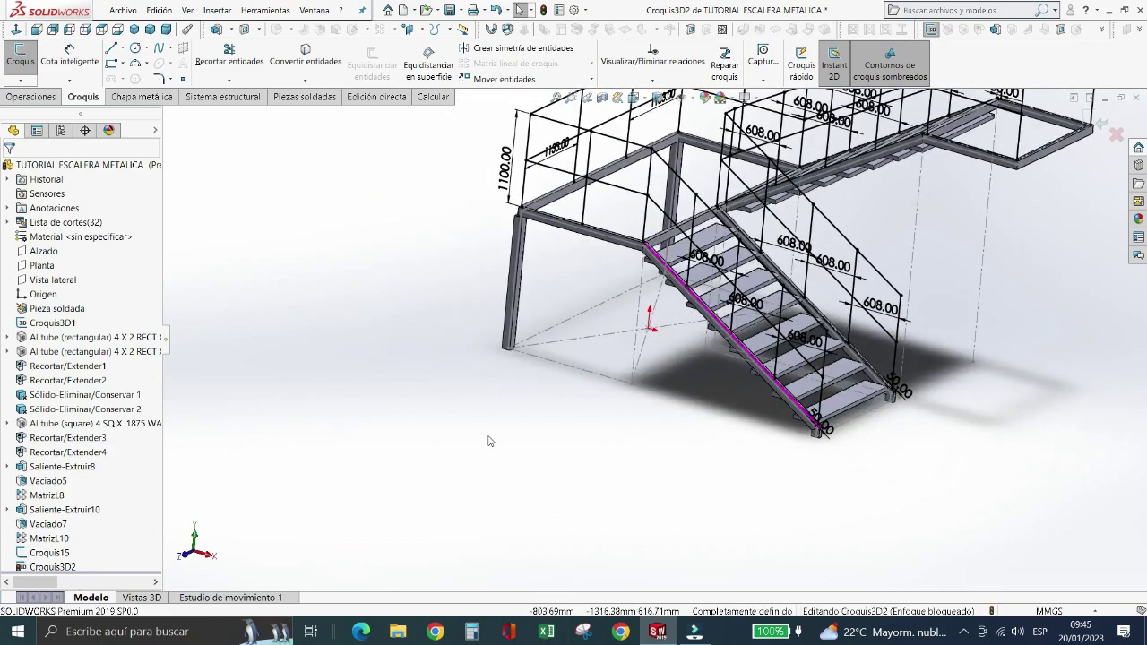
pyautogui.scroll(-2, 617, 369)
pyautogui.scroll(2, 618, 369)
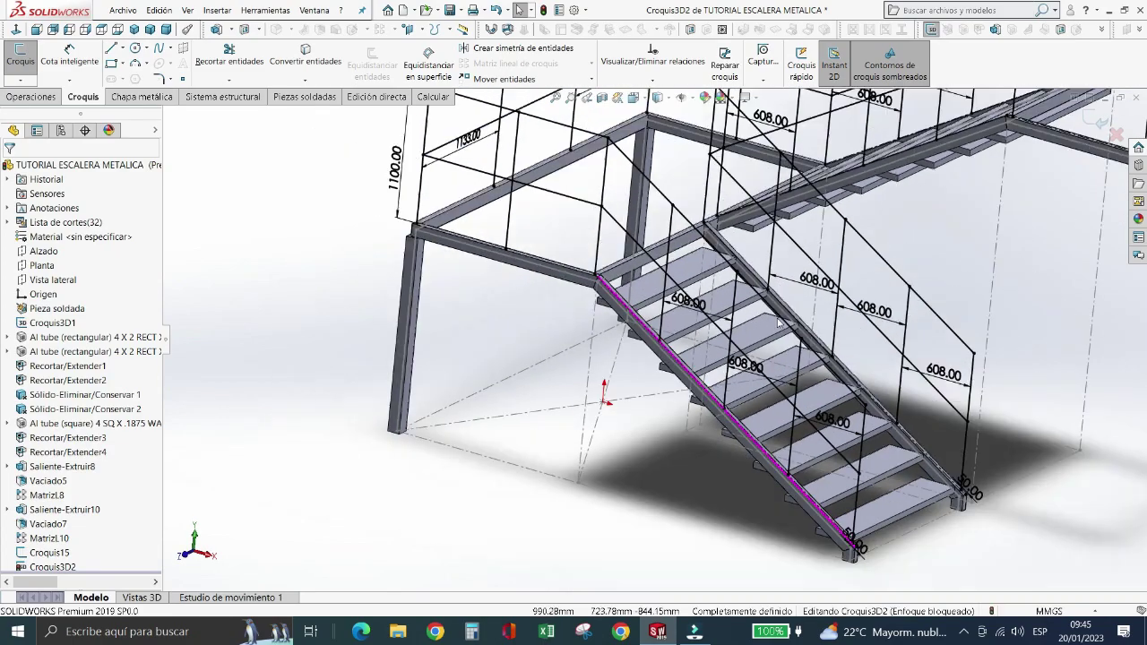
pyautogui.scroll(-4, 799, 182)
pyautogui.scroll(3, 799, 181)
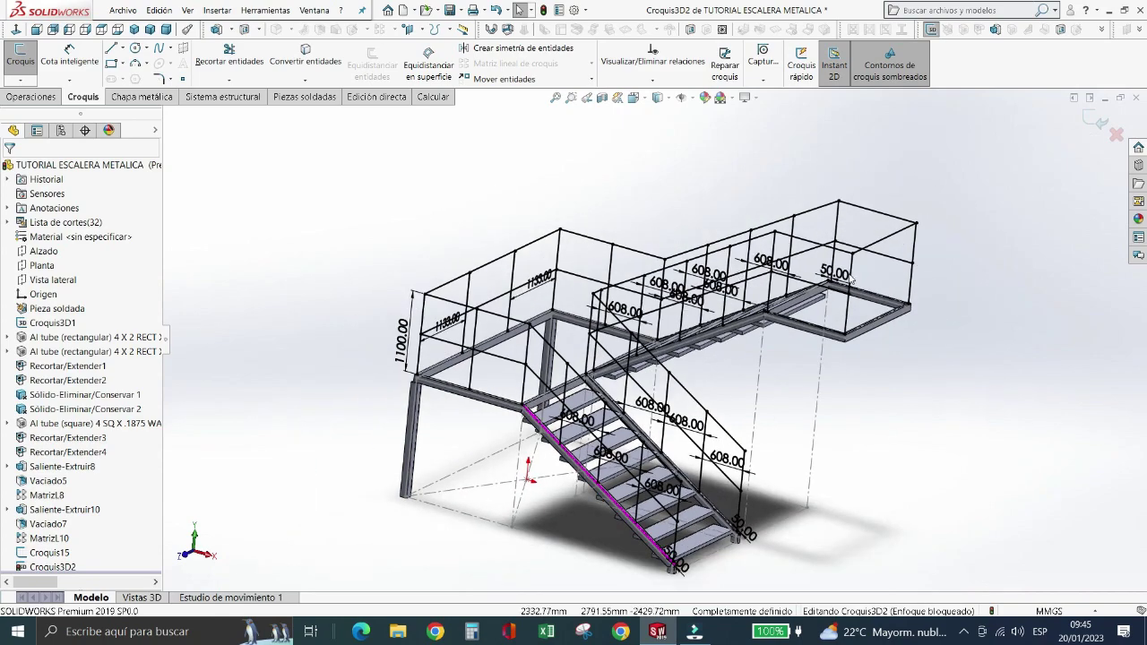
pyautogui.scroll(-2, 836, 267)
pyautogui.scroll(-1, 836, 267)
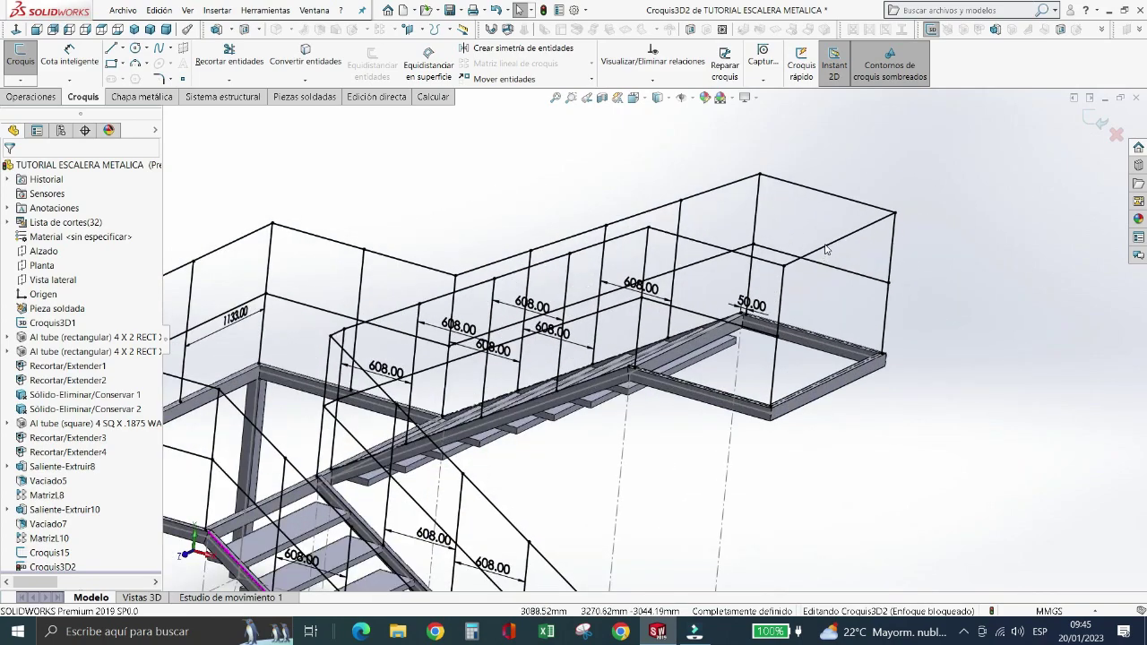
pyautogui.click(825, 247)
pyautogui.press('Delete')
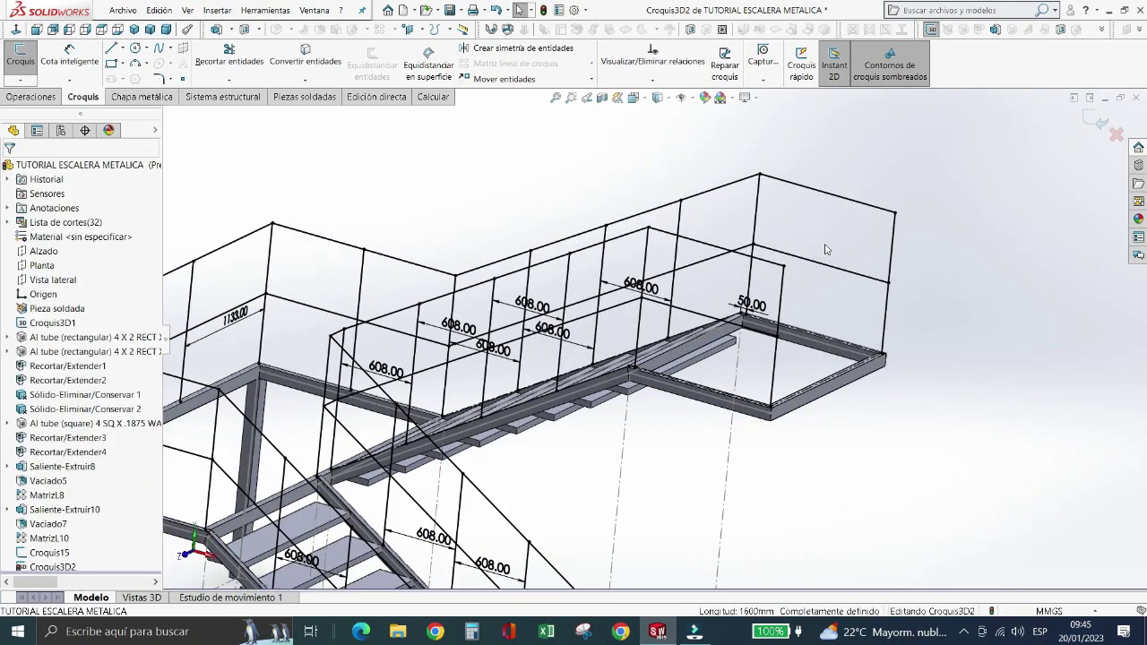
# - Tilt the view down over the staircase to confirm the railing sketch is fully defined
pyautogui.scroll(2, 751, 295)
pyautogui.press('Down')
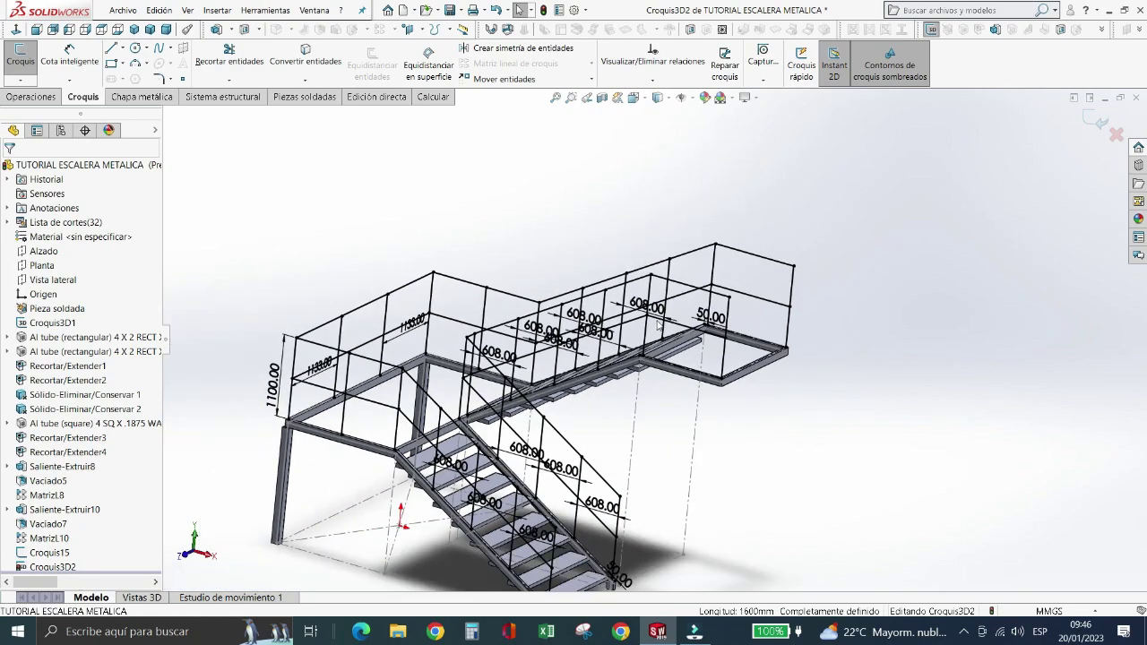
pyautogui.press('Down')
pyautogui.press('Down')
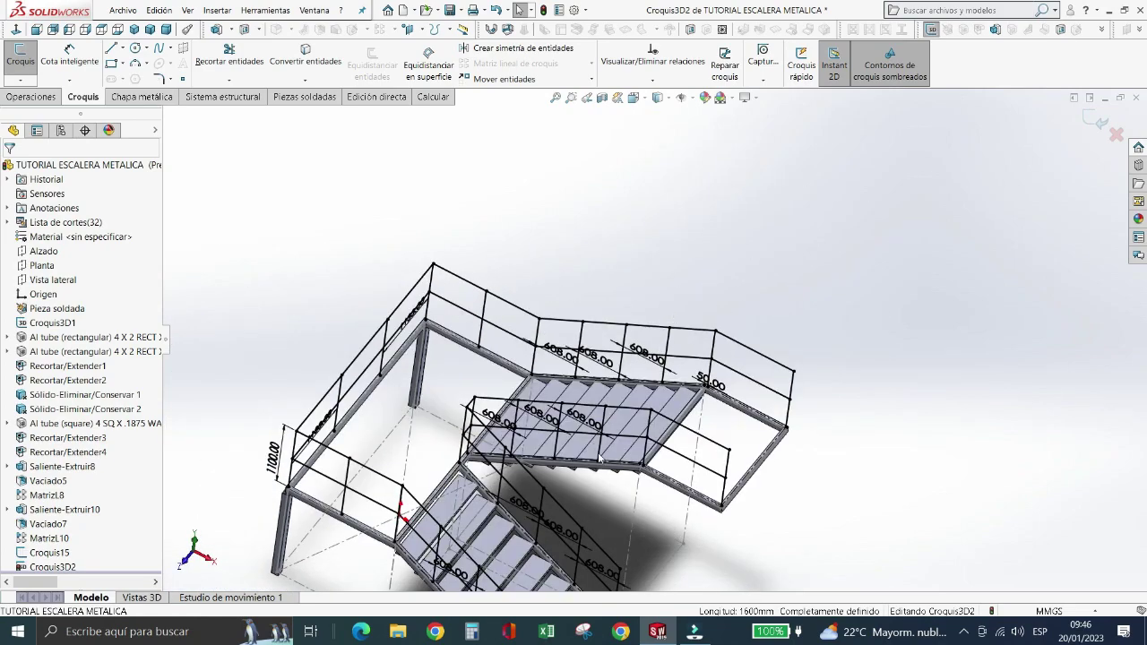
pyautogui.scroll(-2, 735, 391)
pyautogui.scroll(2, 627, 421)
pyautogui.scroll(2, 518, 457)
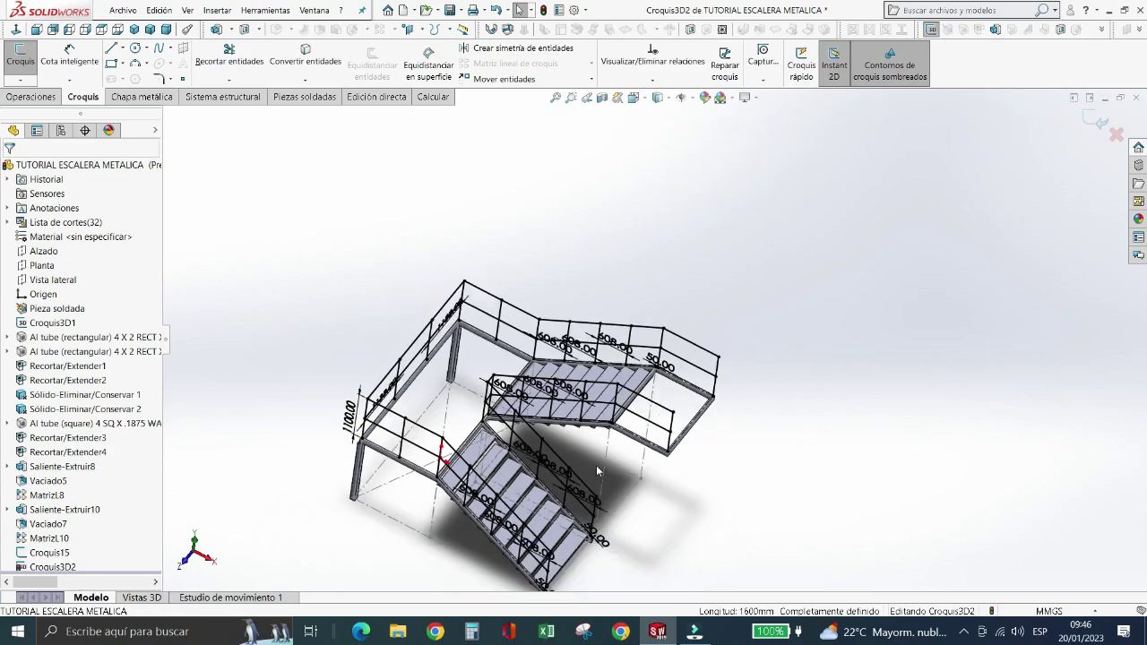
pyautogui.scroll(-1, 520, 457)
pyautogui.scroll(-2, 551, 466)
pyautogui.scroll(-1, 609, 367)
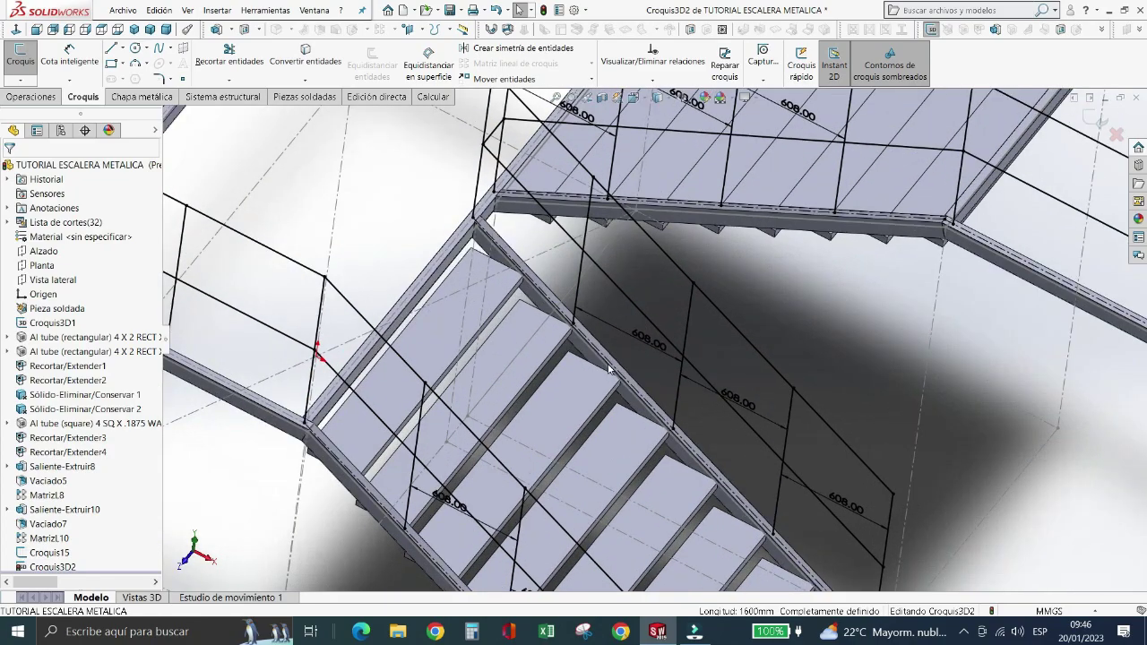
pyautogui.scroll(1, 608, 385)
pyautogui.scroll(2, 608, 394)
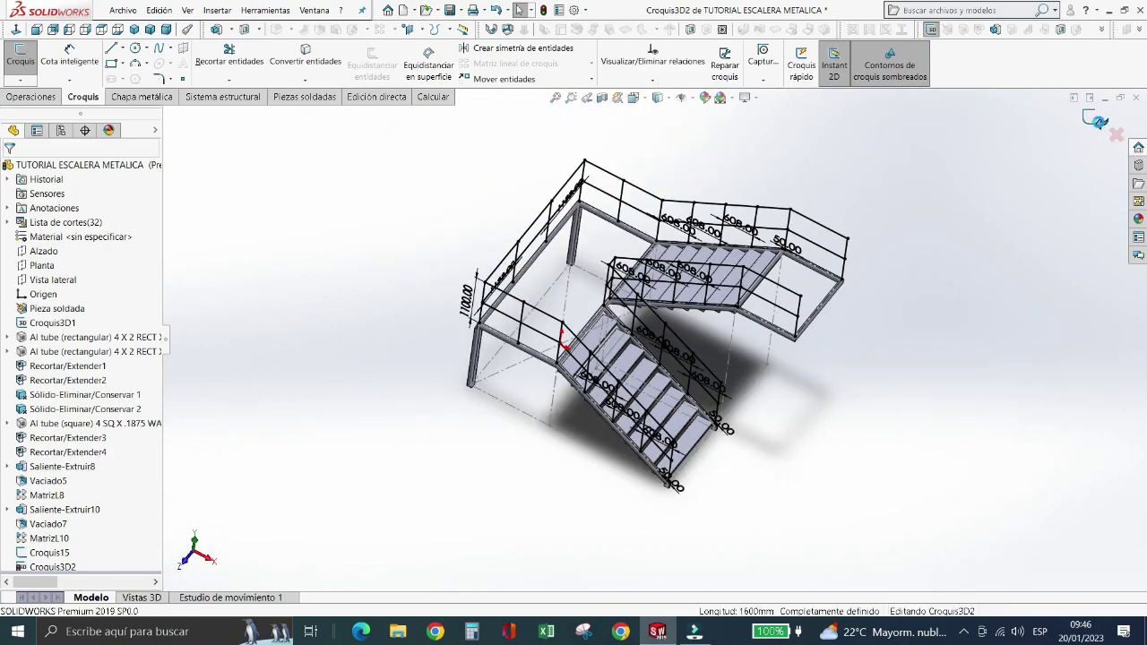
# - Exit the railing sketch and start a Structural Member from the Weldments tools
pyautogui.click(1095, 119)
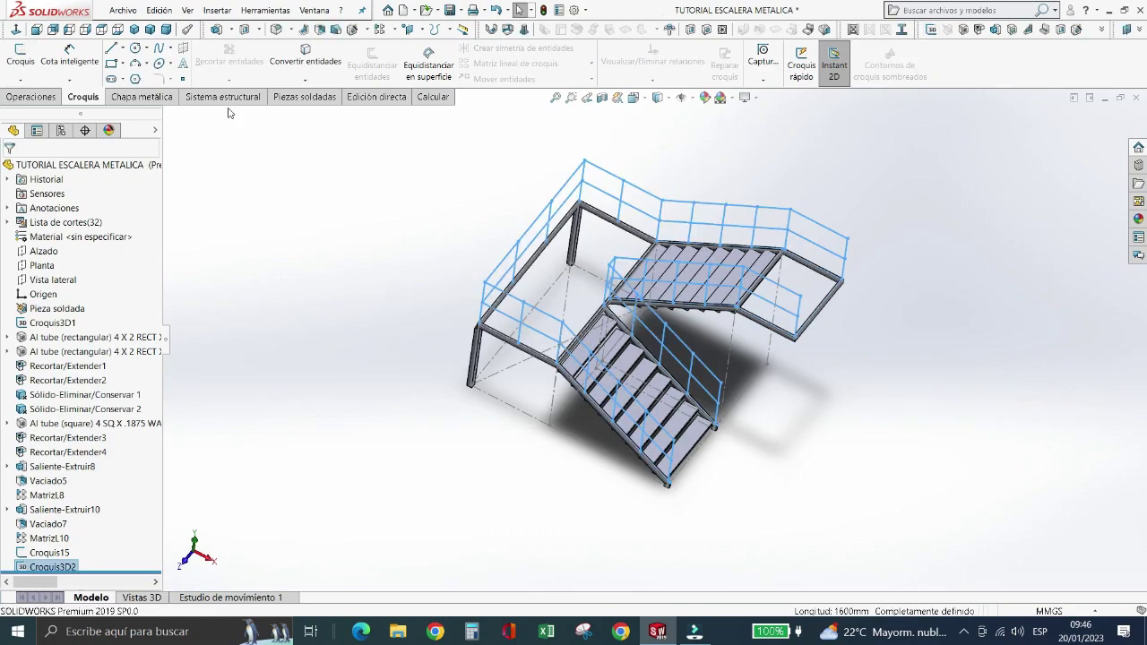
pyautogui.click(283, 97)
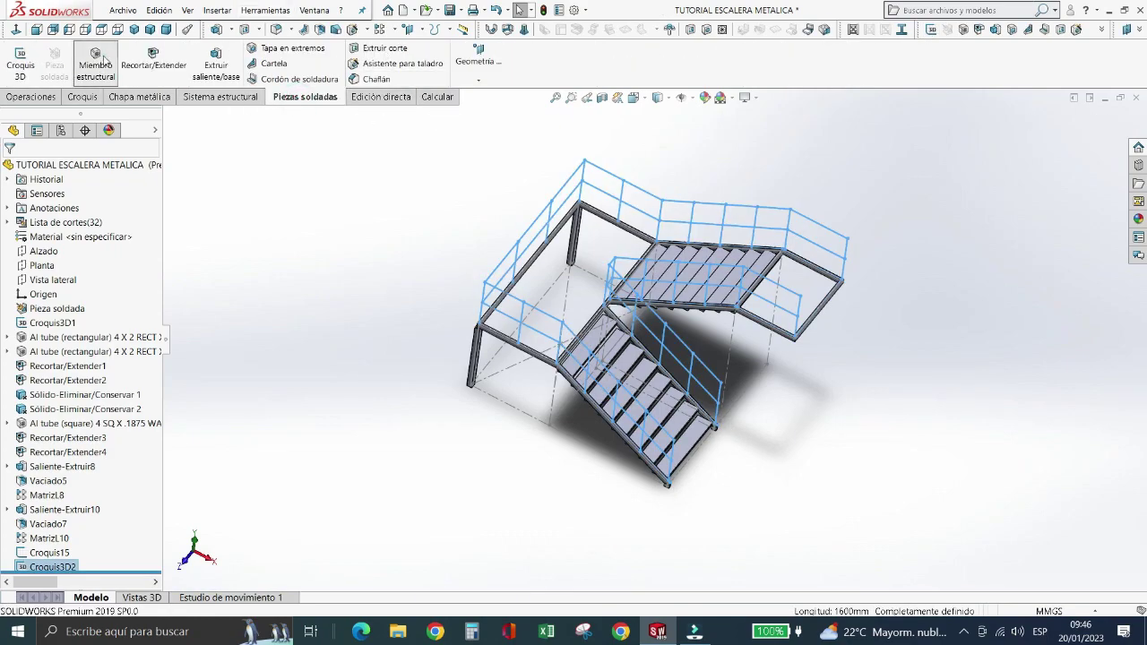
pyautogui.click(104, 61)
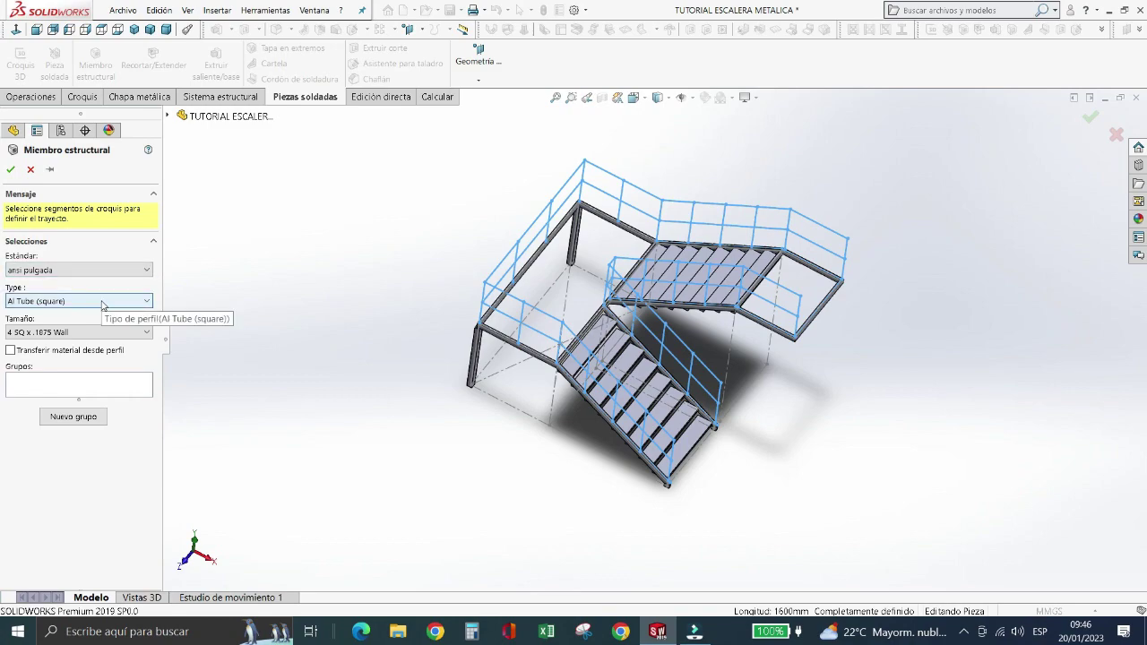
# - Set the member profile to AI Pipe (structural), size 1.5 S5
pyautogui.click(102, 302)
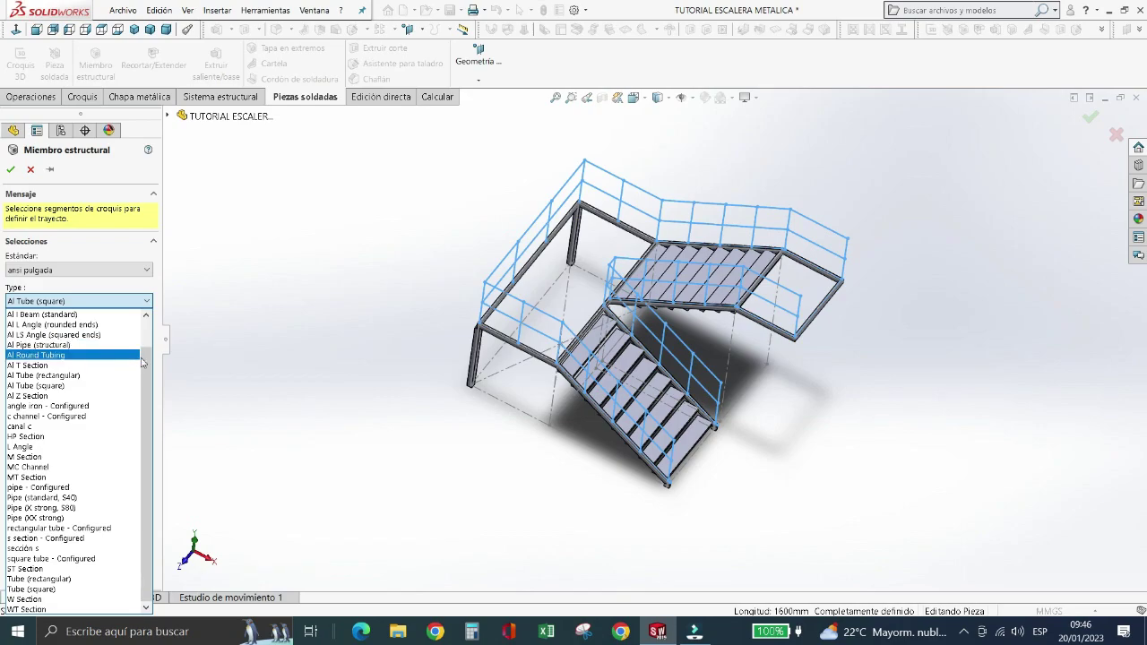
pyautogui.scroll(1, 134, 358)
pyautogui.scroll(-1, 163, 343)
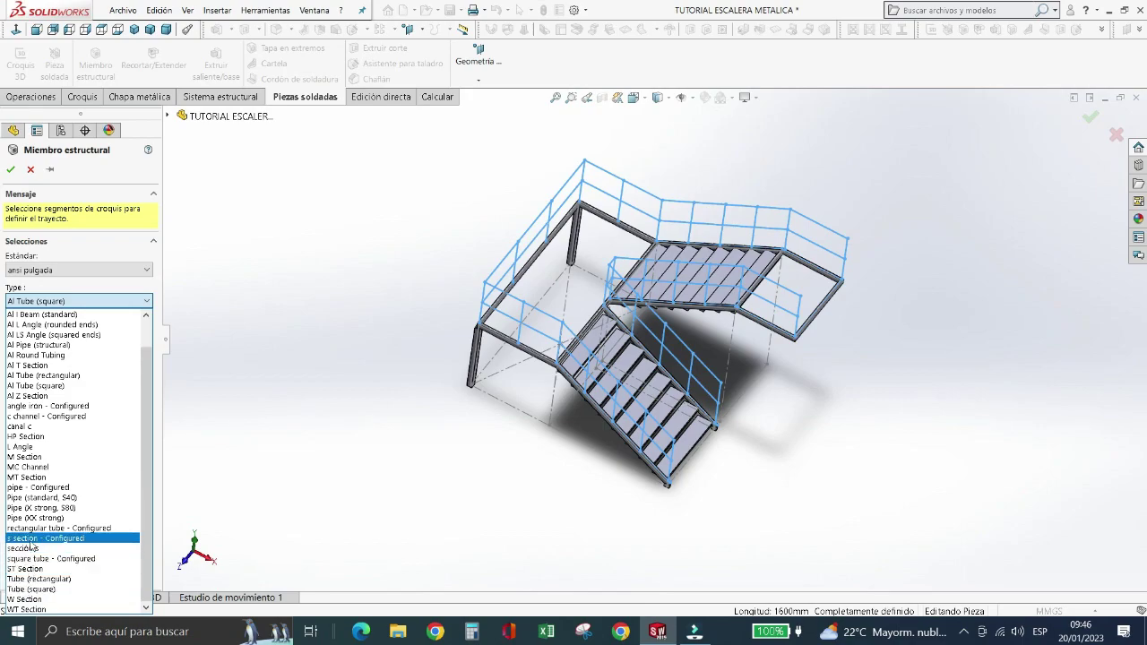
pyautogui.click(42, 345)
pyautogui.click(124, 335)
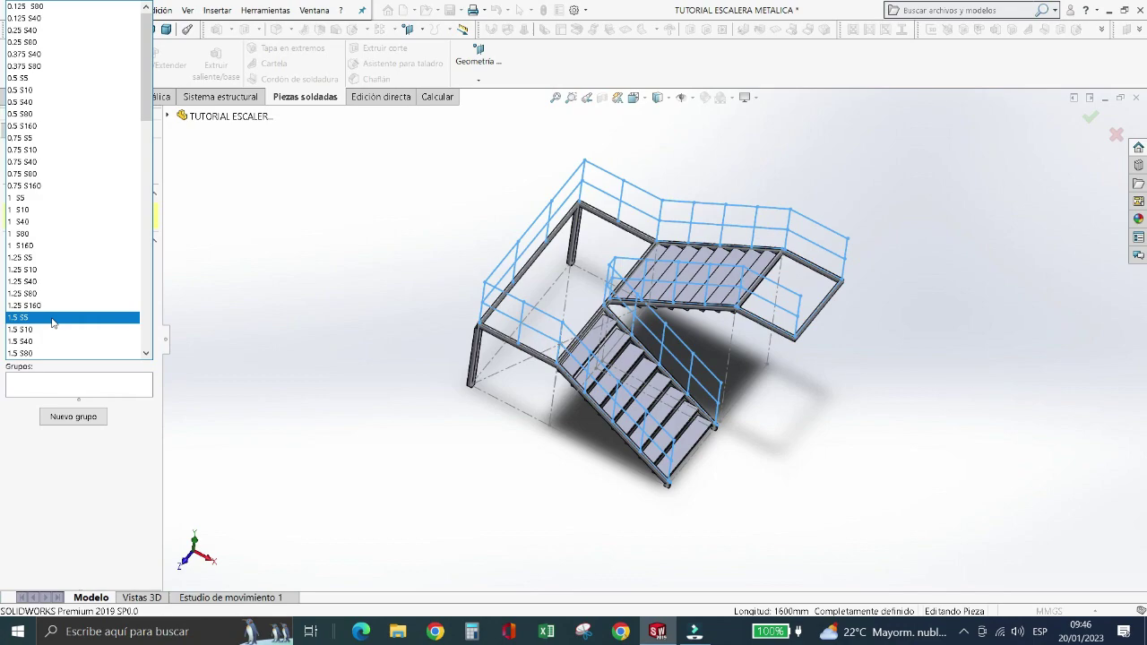
pyautogui.click(52, 322)
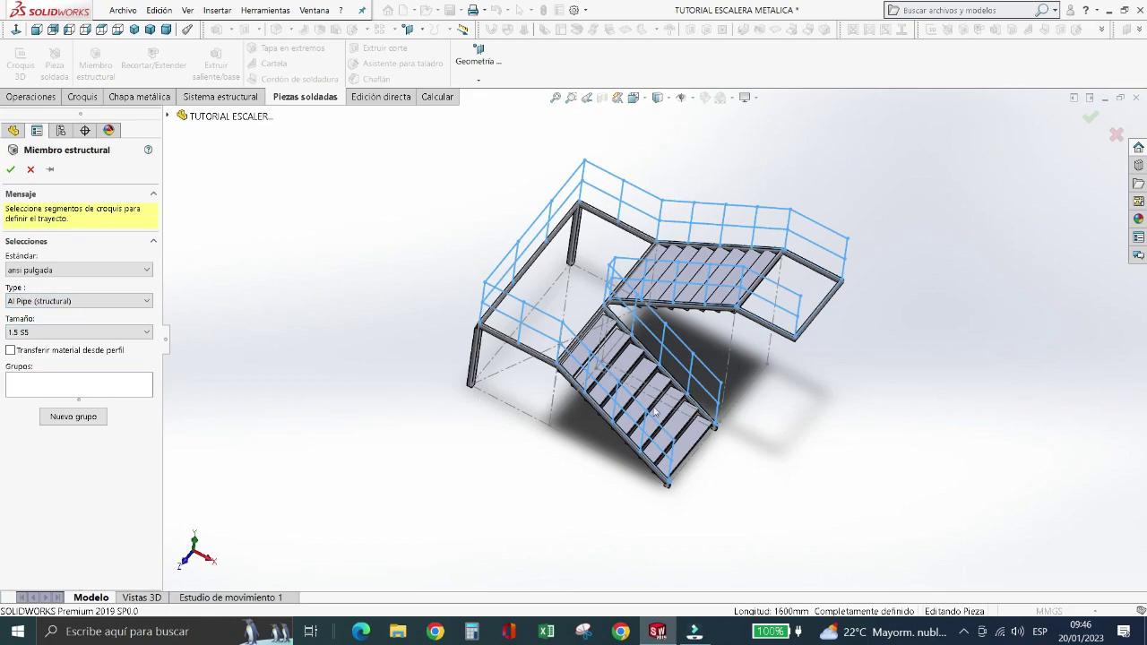
pyautogui.scroll(-1, 655, 411)
pyautogui.scroll(-1, 627, 408)
pyautogui.scroll(-1, 600, 404)
pyautogui.scroll(-2, 593, 400)
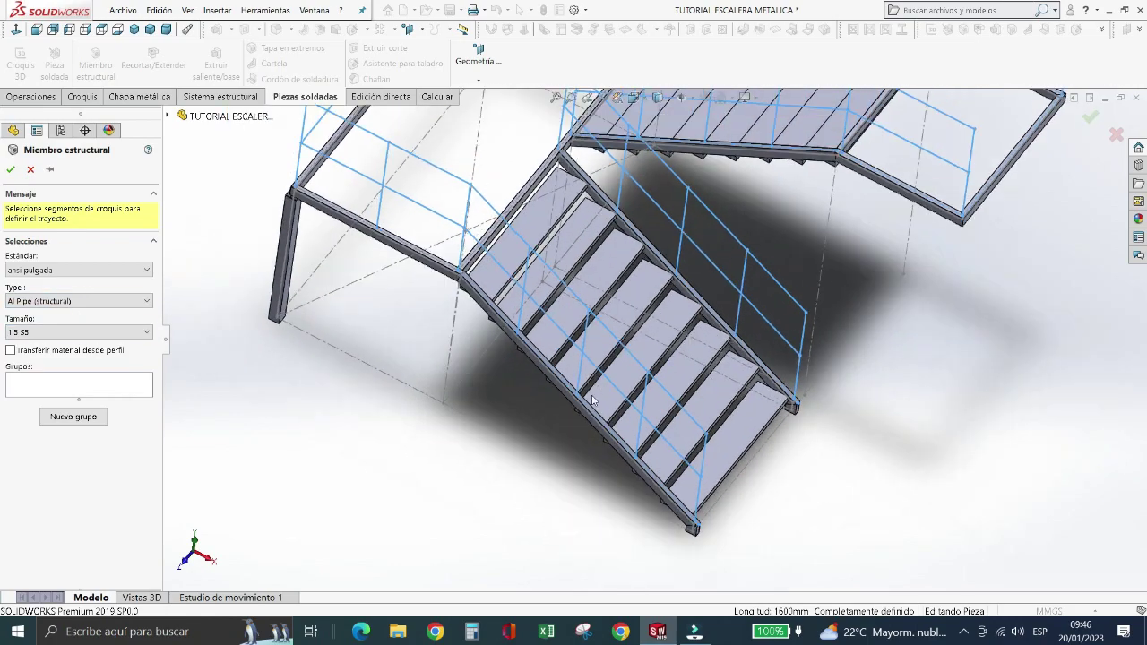
pyautogui.scroll(-2, 683, 404)
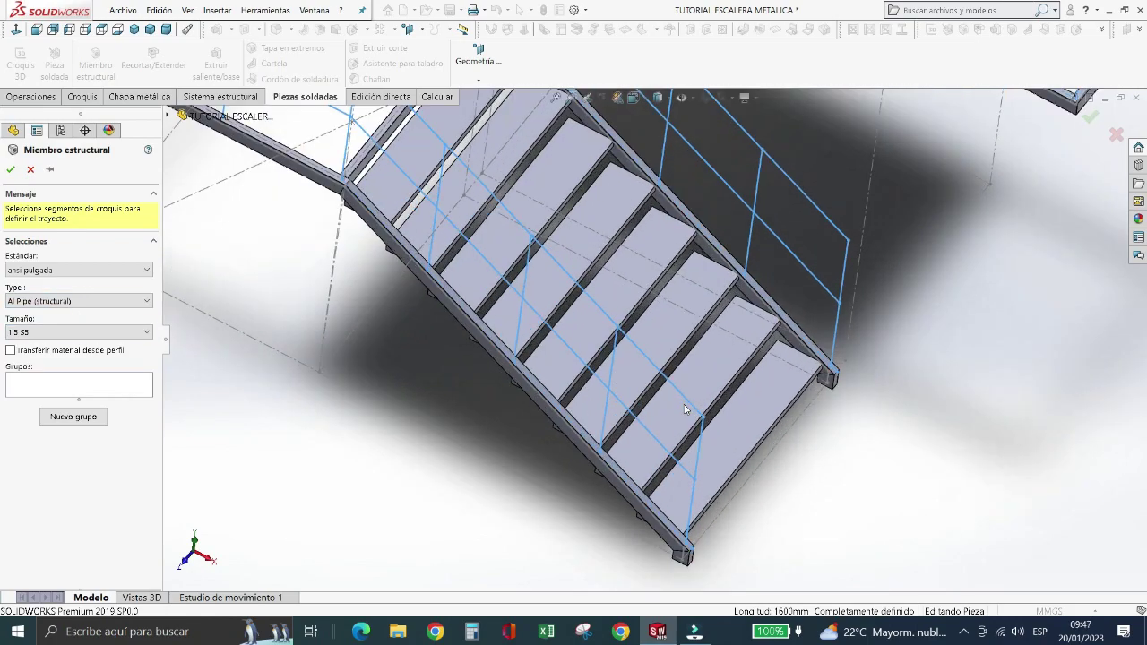
# - Add the bottom post, sloped stair handrail and landing-edge lines to Grupo1
pyautogui.click(700, 464)
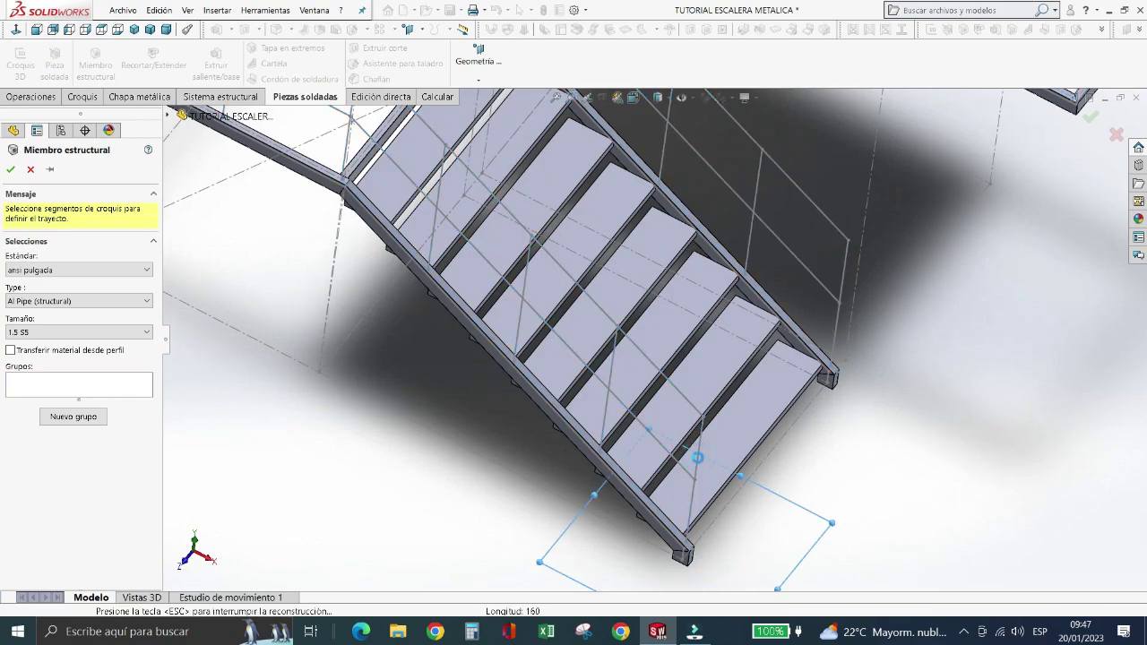
pyautogui.click(700, 464)
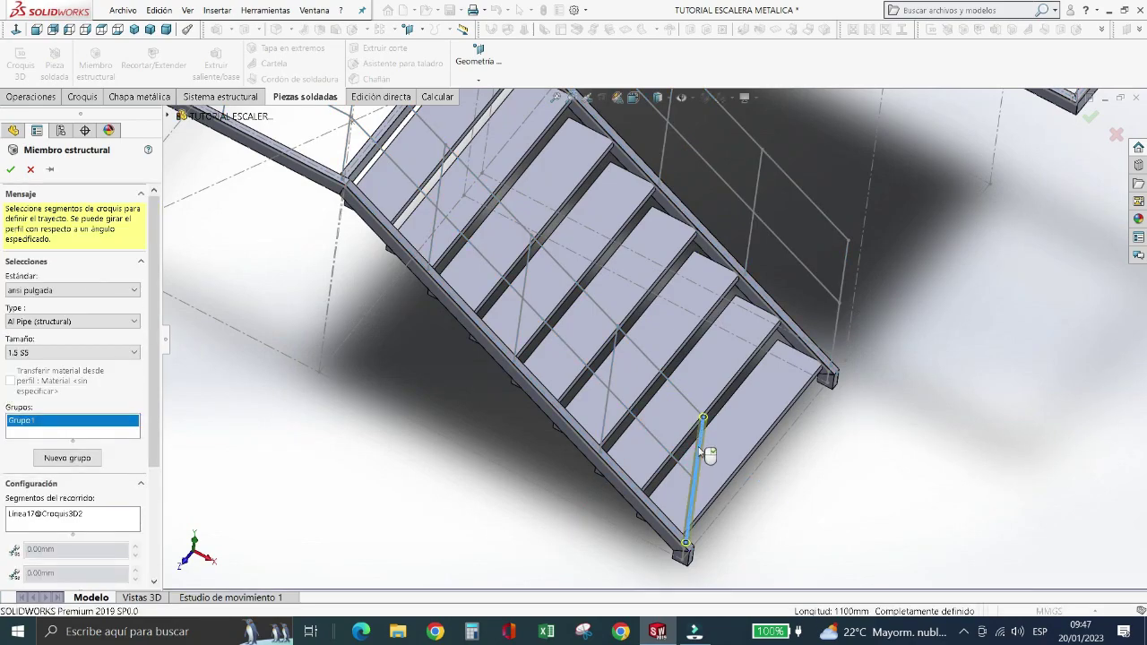
pyautogui.click(686, 396)
pyautogui.scroll(3, 627, 359)
pyautogui.scroll(-3, 510, 187)
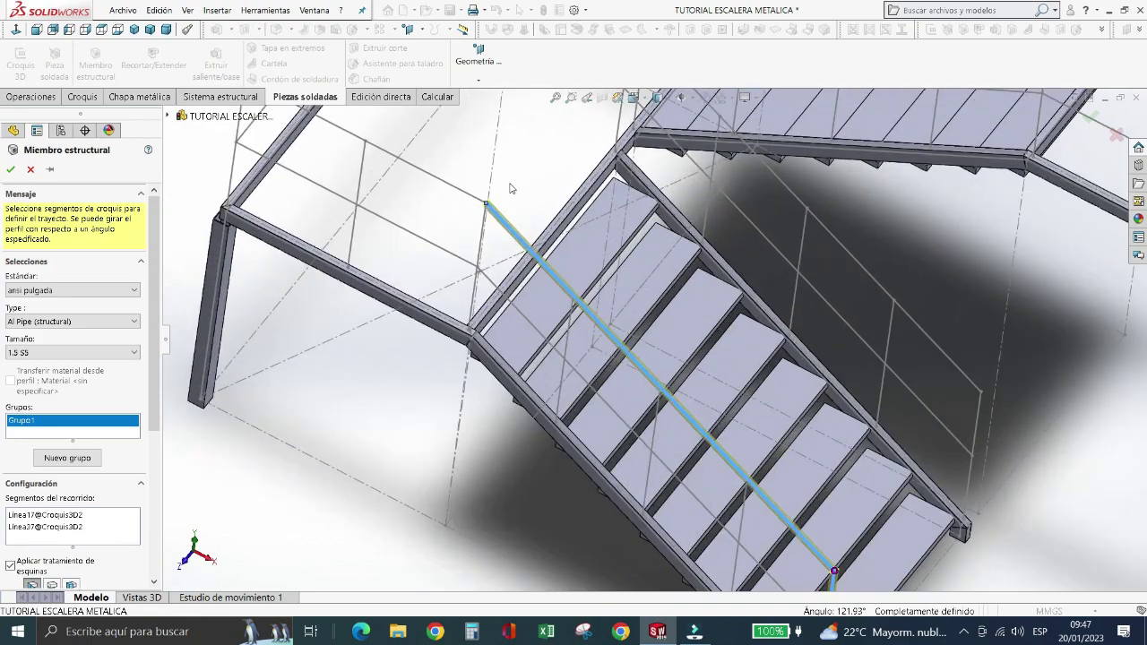
pyautogui.scroll(3, 520, 318)
pyautogui.scroll(-3, 548, 266)
pyautogui.click(576, 307)
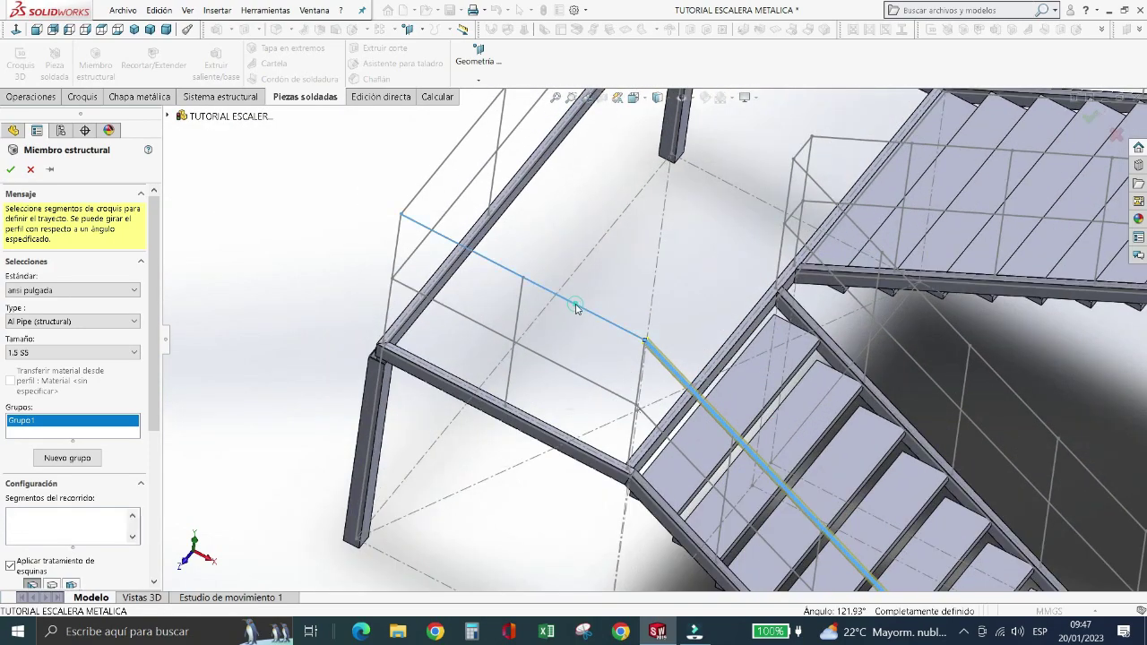
pyautogui.click(439, 172)
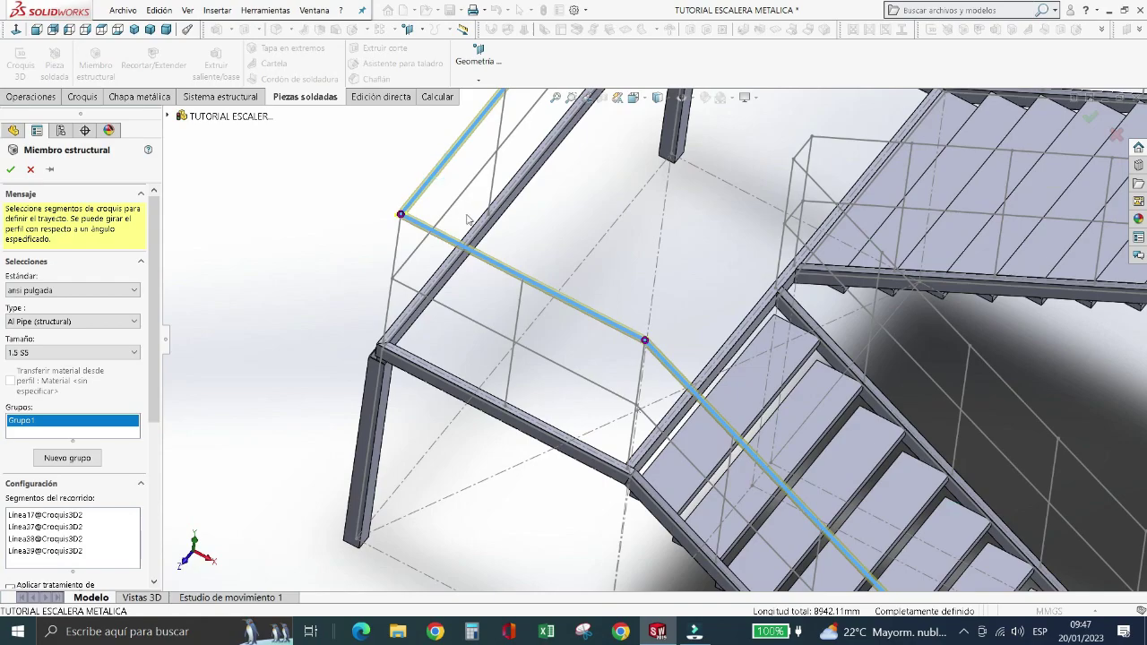
pyautogui.scroll(3, 471, 235)
pyautogui.scroll(-3, 659, 330)
pyautogui.scroll(-3, 435, 263)
pyautogui.scroll(-1, 427, 263)
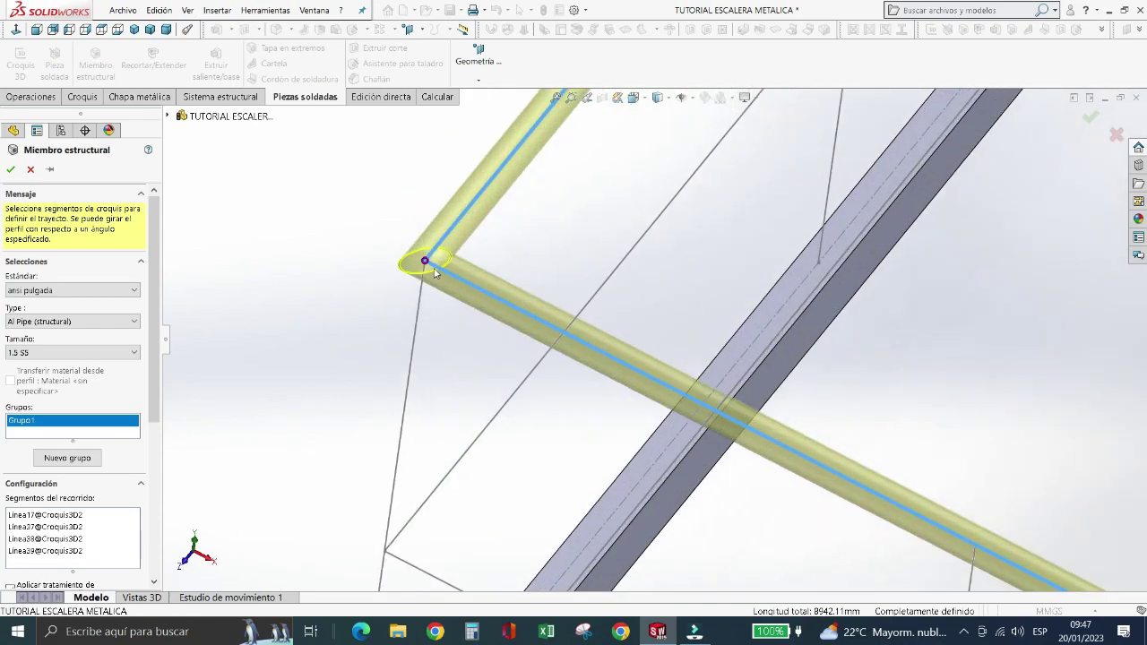
pyautogui.scroll(2, 428, 295)
pyautogui.scroll(2, 460, 320)
pyautogui.scroll(-3, 715, 257)
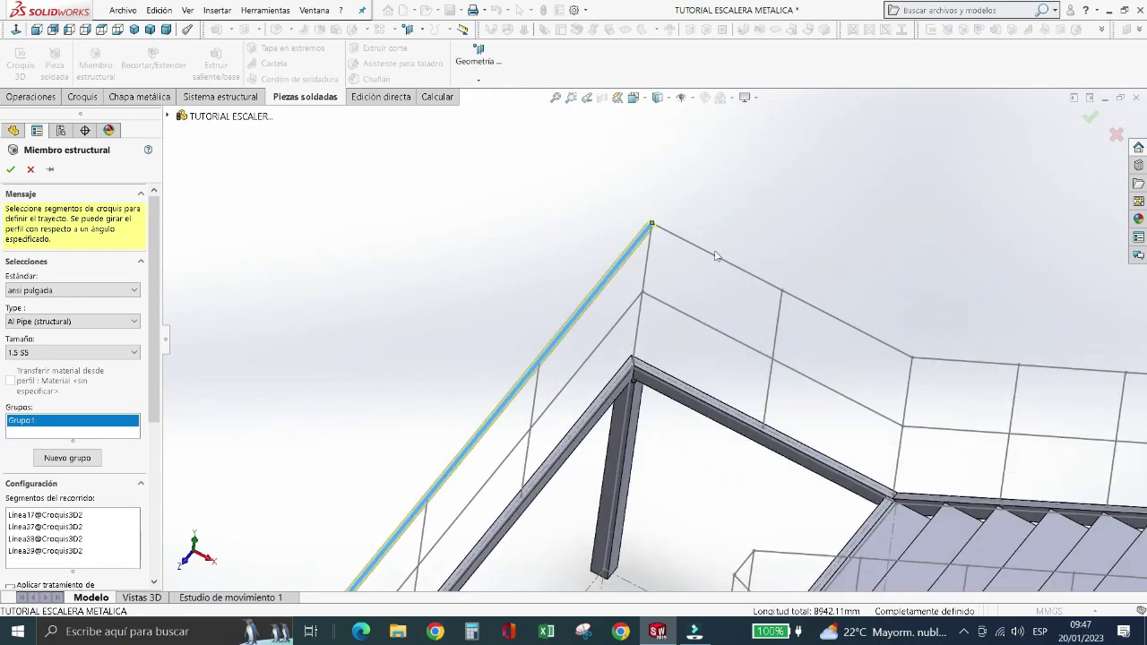
# - Add the upper landing top-rail lines and far-end post to Grupo1, then create Grupo2
pyautogui.click(717, 262)
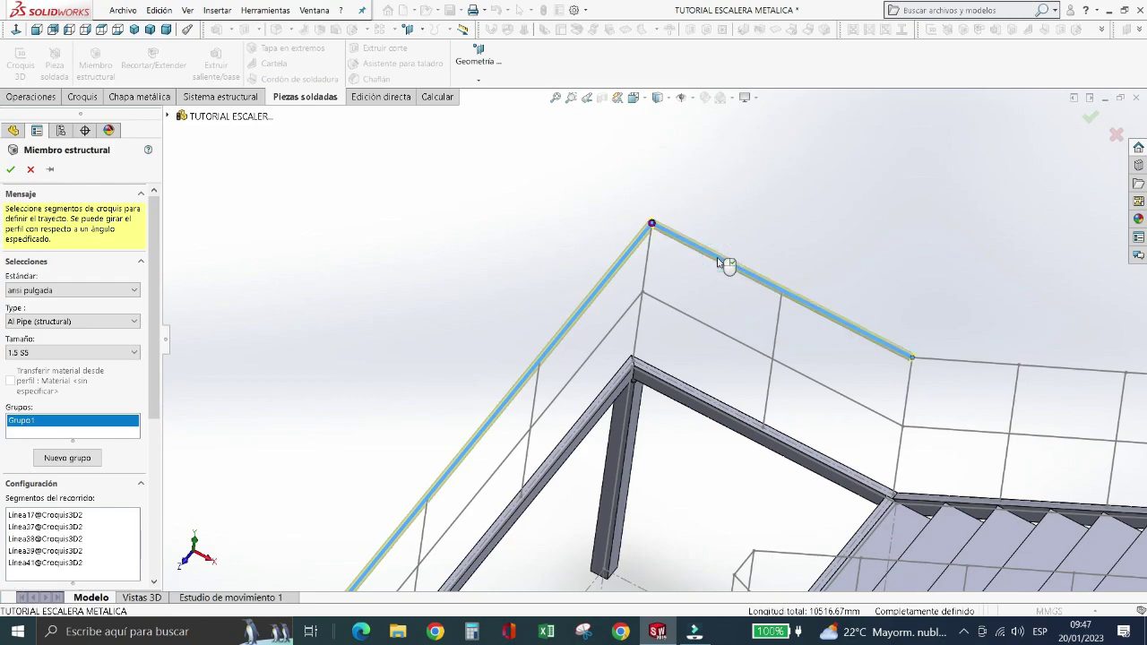
pyautogui.click(965, 364)
pyautogui.scroll(3, 899, 237)
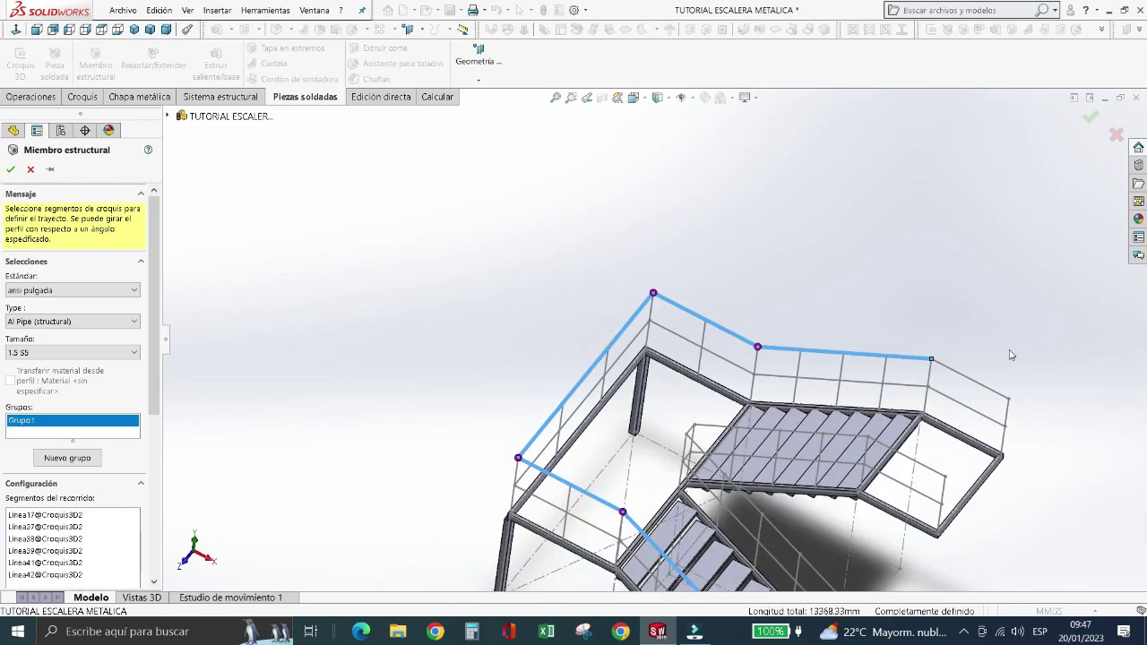
pyautogui.click(980, 387)
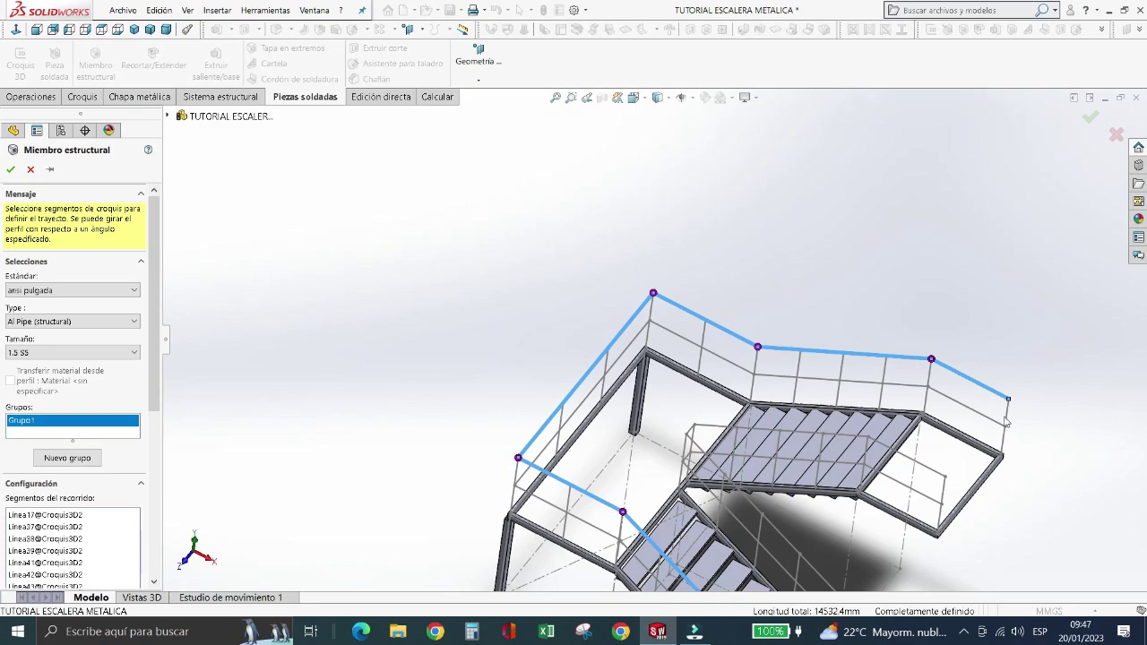
pyautogui.click(1007, 421)
pyautogui.scroll(3, 534, 251)
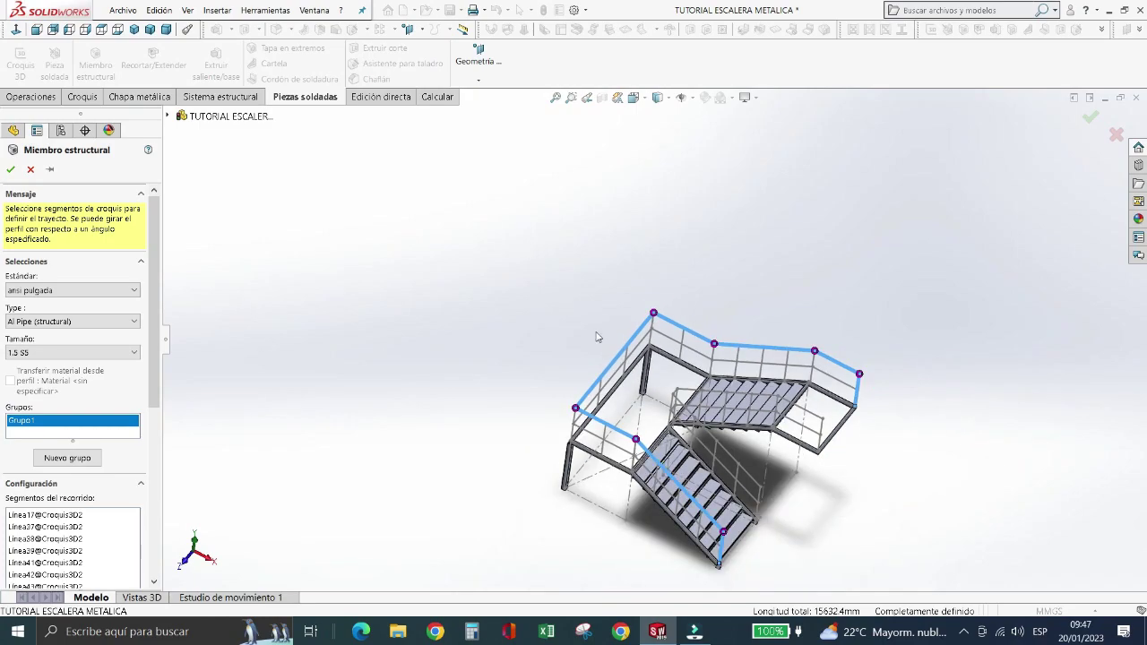
pyautogui.scroll(-3, 672, 407)
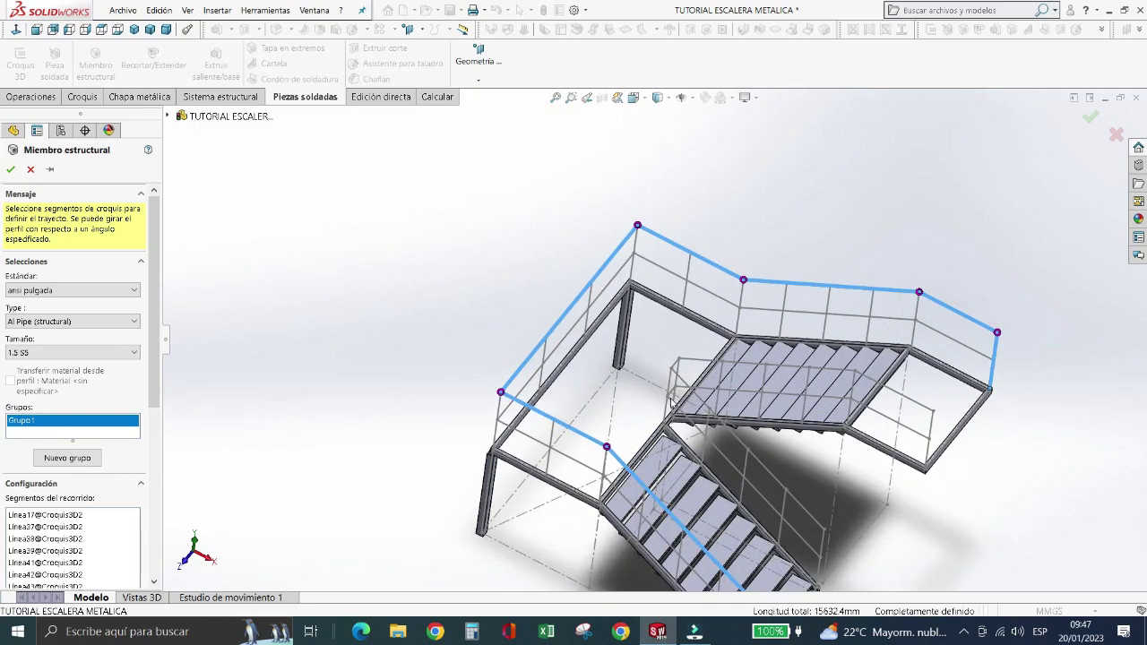
pyautogui.click(64, 460)
# - Fill Grupo2 with the second stair's post, sloped rail, corner, landing rails and vertical end segment
pyautogui.scroll(-3, 797, 528)
pyautogui.scroll(-2, 784, 528)
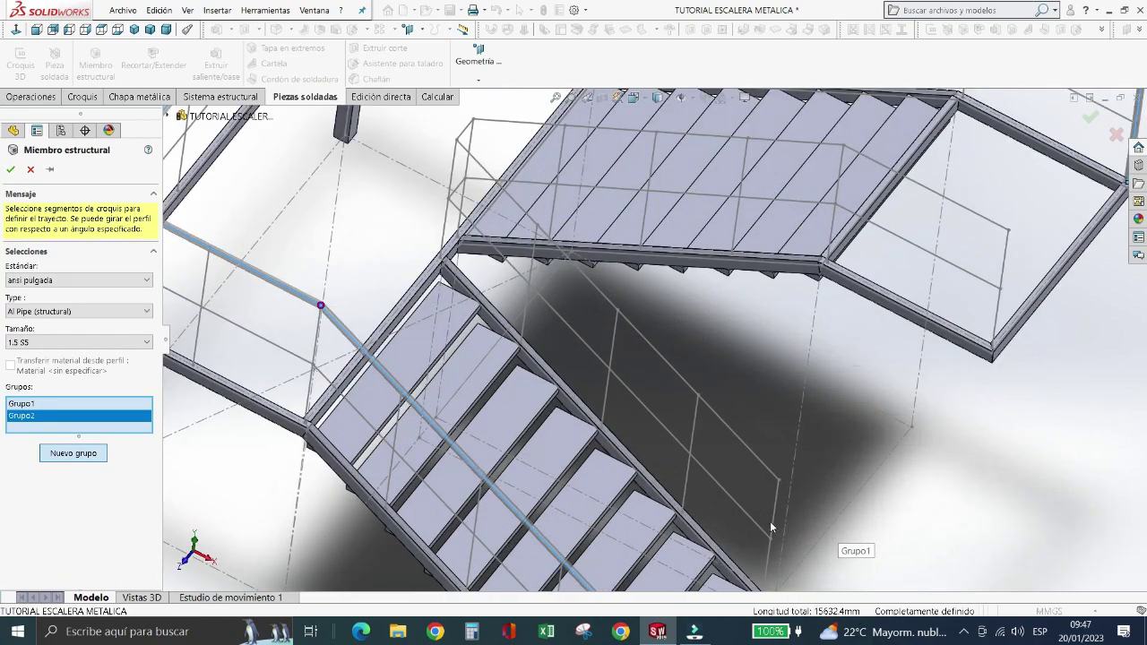
pyautogui.click(774, 515)
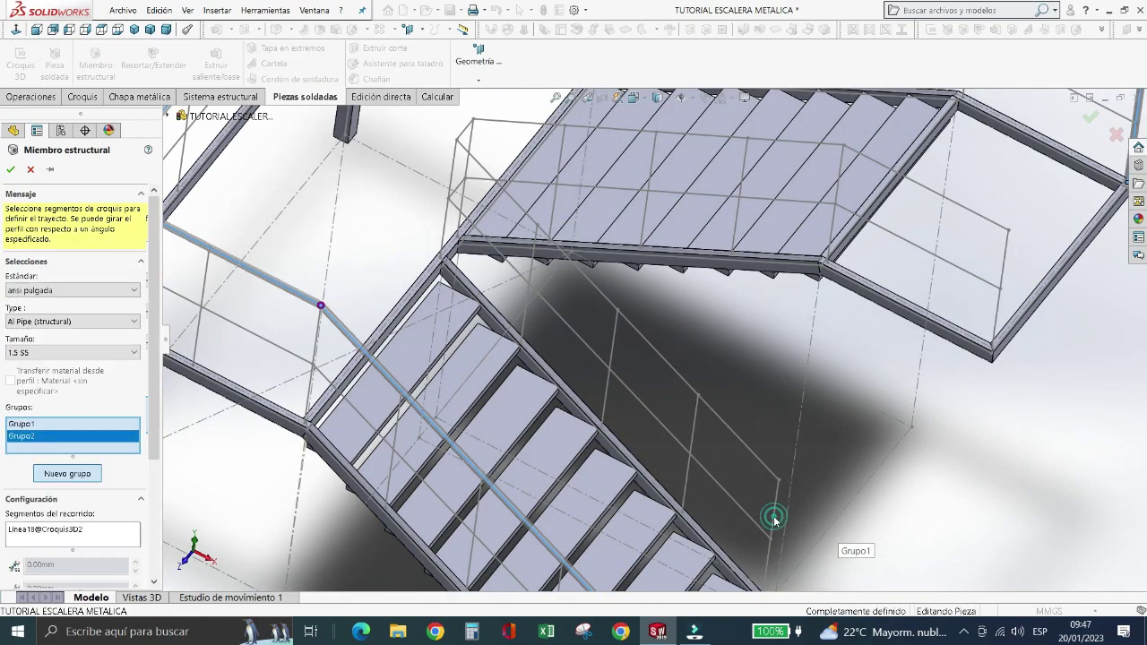
pyautogui.click(751, 458)
pyautogui.scroll(-2, 464, 128)
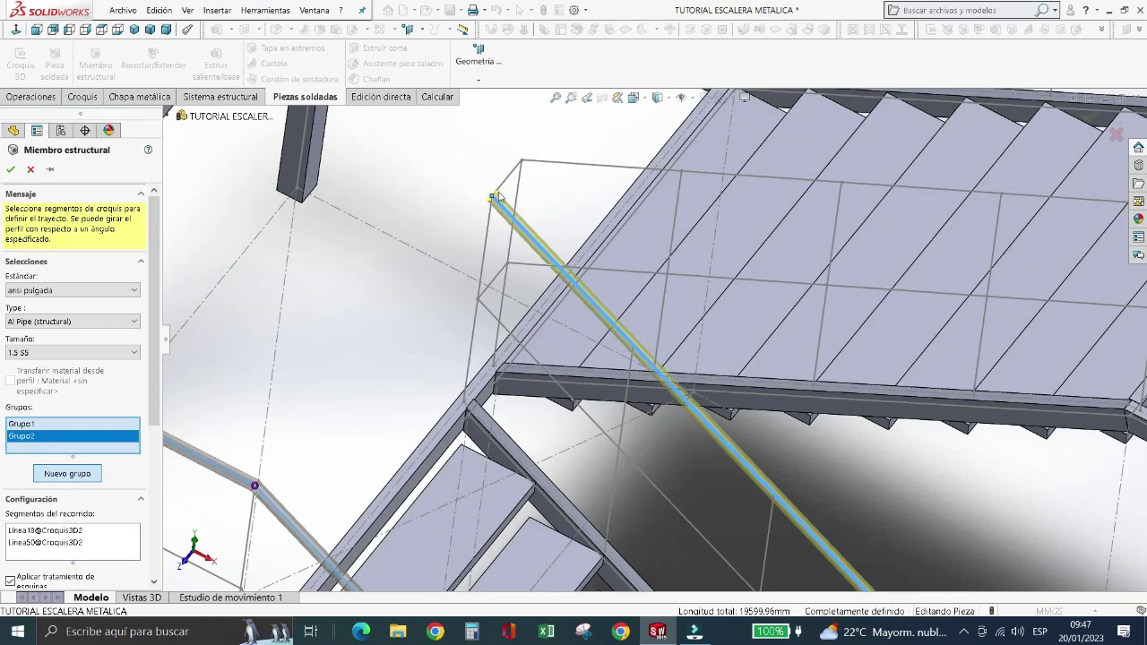
pyautogui.click(504, 186)
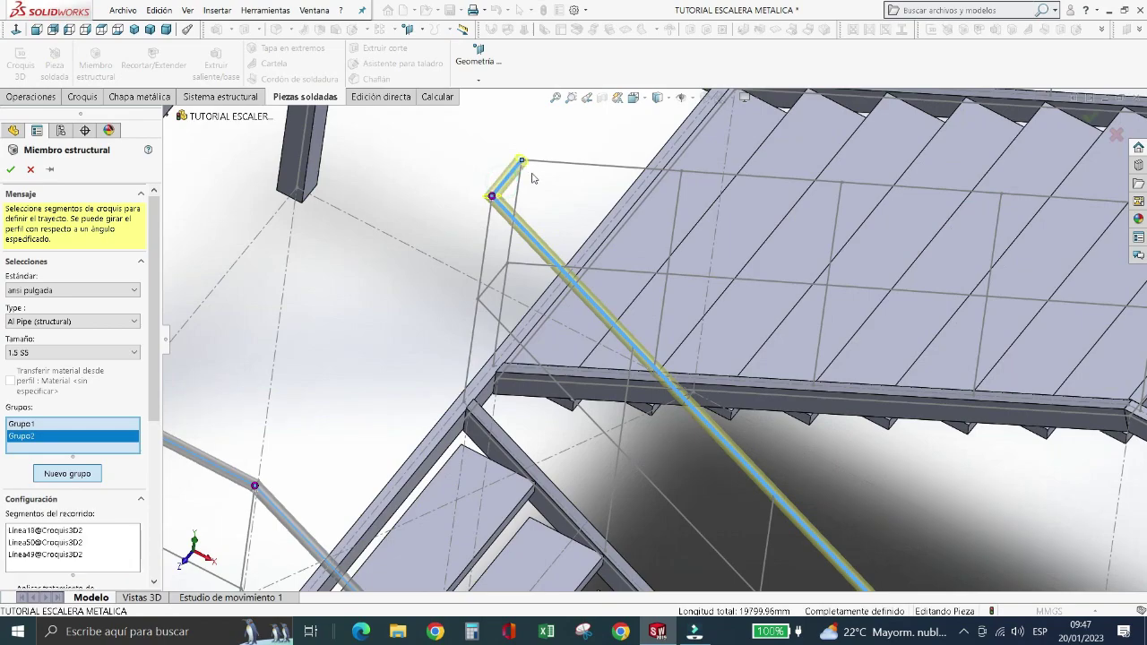
pyautogui.click(579, 164)
pyautogui.scroll(2, 664, 243)
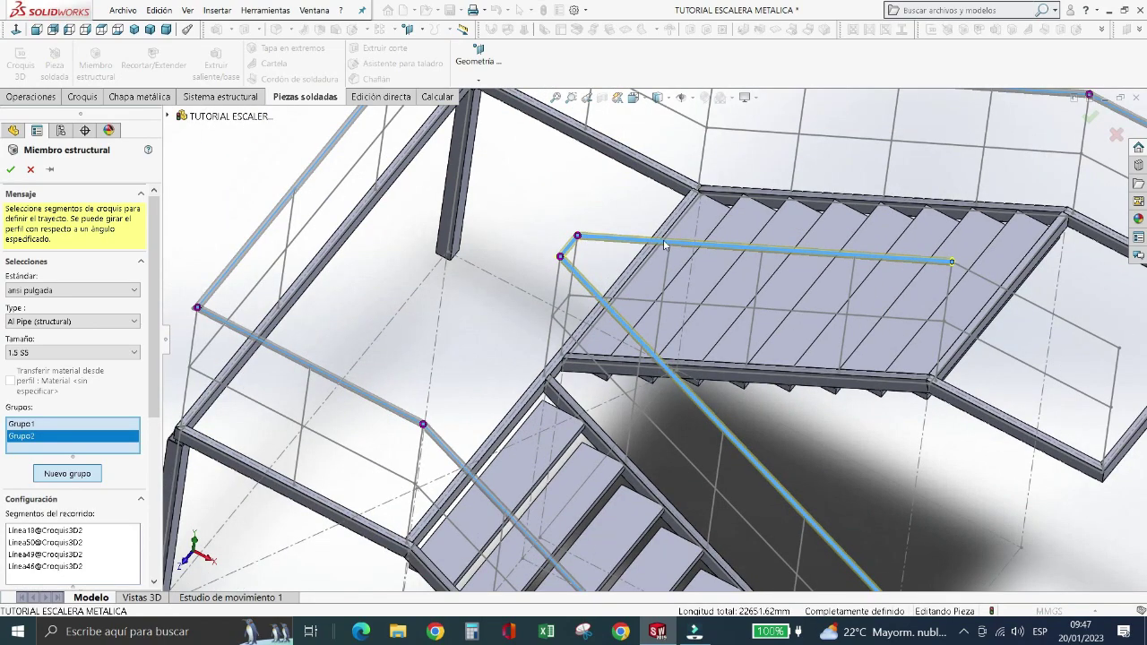
pyautogui.click(1027, 302)
pyautogui.click(1118, 383)
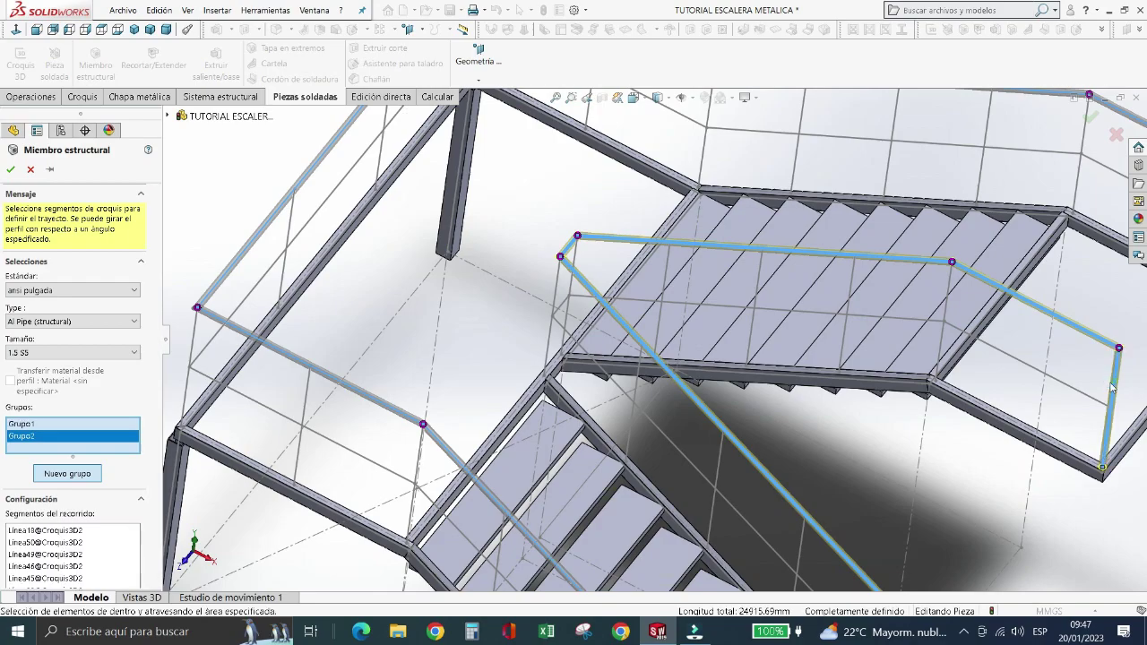
pyautogui.scroll(-5, 986, 358)
pyautogui.scroll(5, 838, 332)
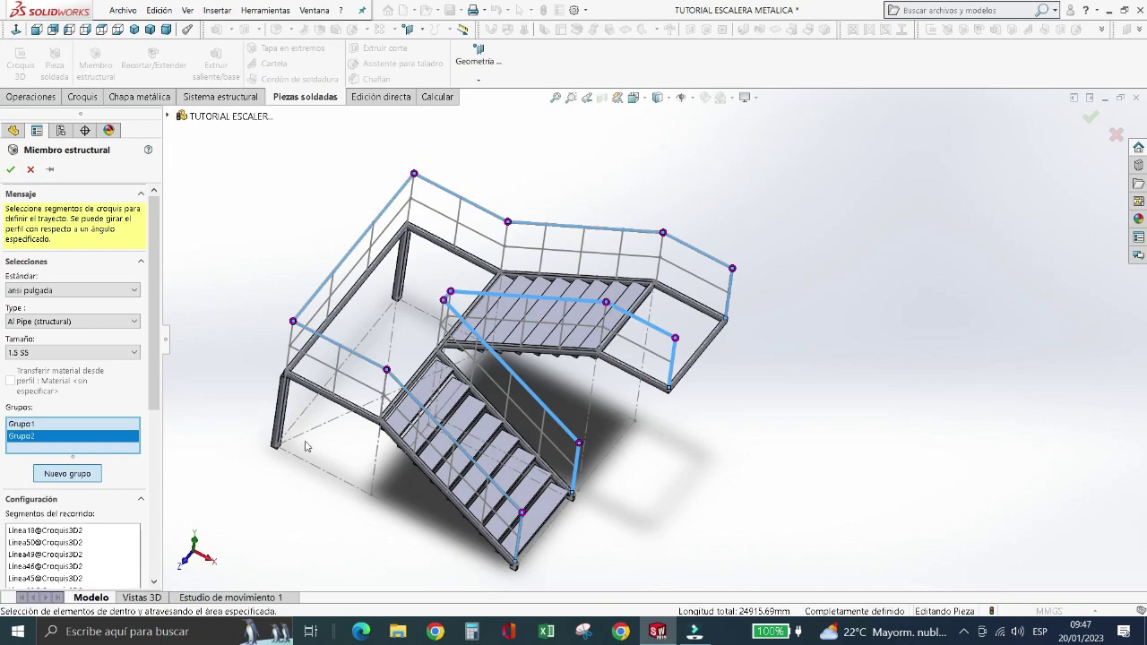
pyautogui.scroll(-2, 305, 446)
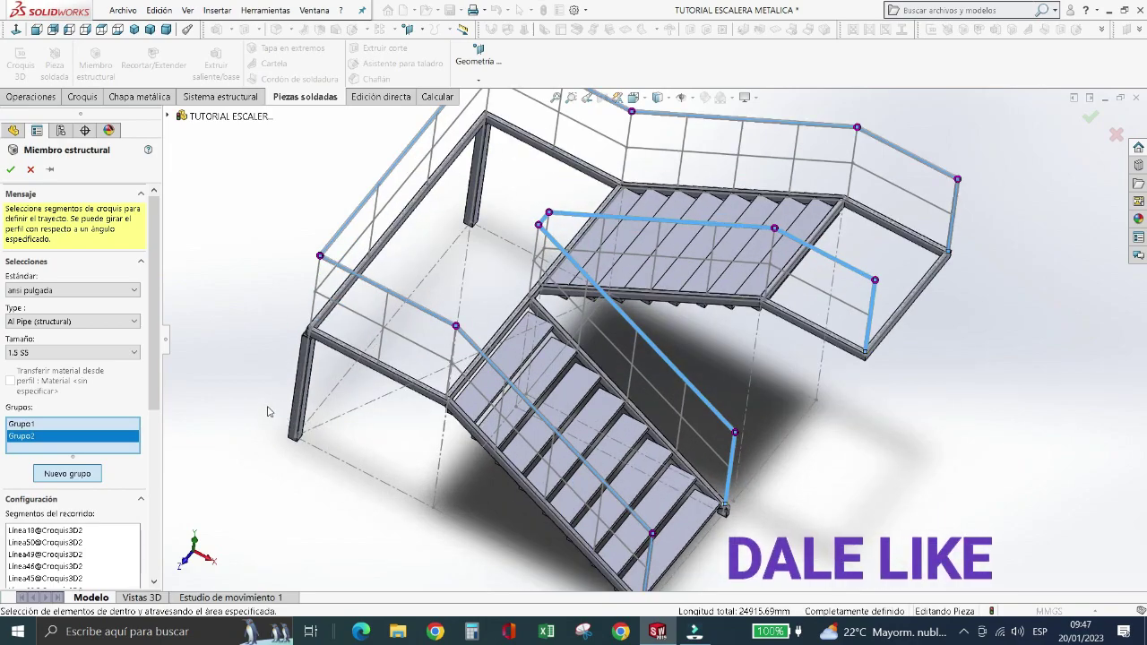
pyautogui.scroll(-1, 334, 425)
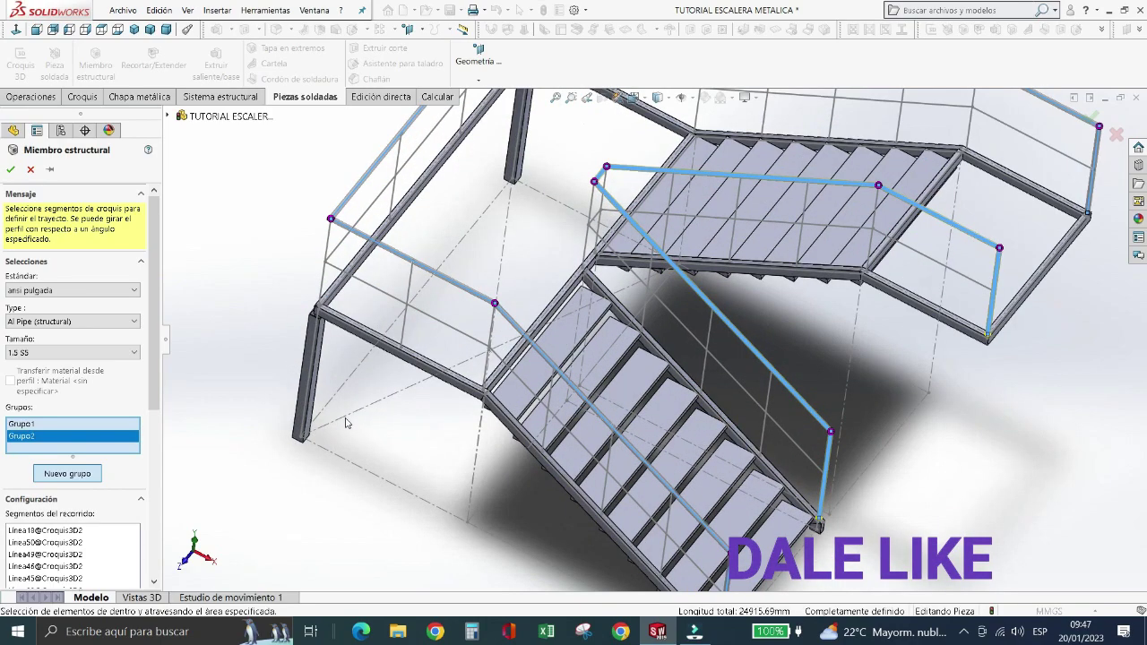
# - Create Grupo3 and add the first three stair-flight posts as pipe balusters
pyautogui.click(75, 475)
pyautogui.scroll(3, 693, 399)
pyautogui.scroll(-5, 693, 399)
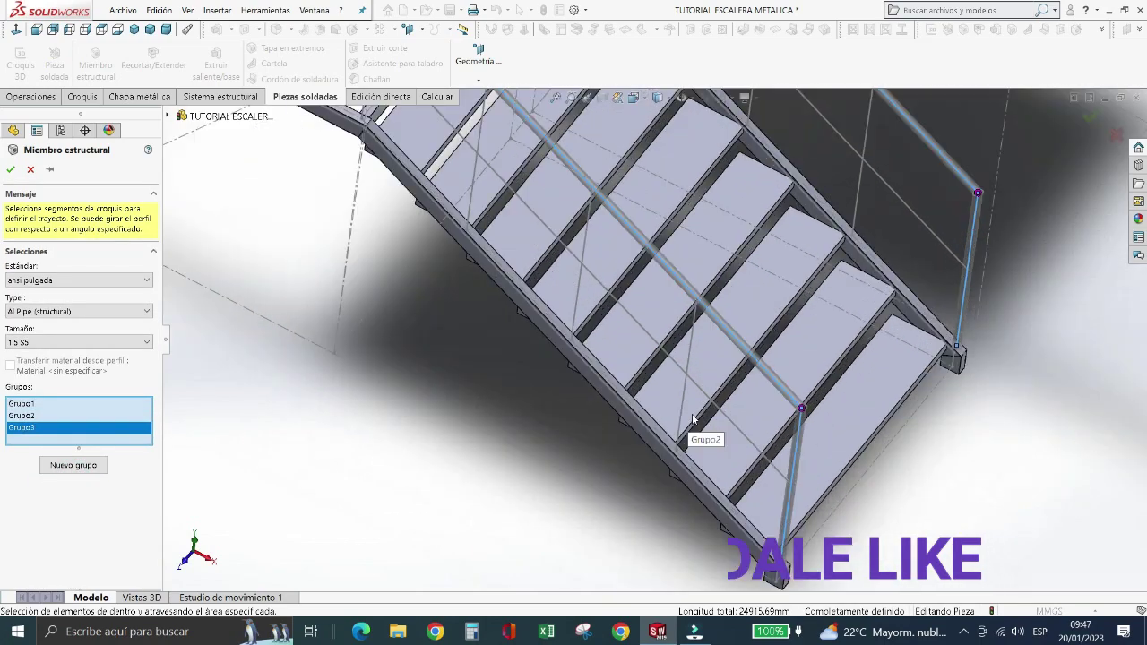
pyautogui.click(685, 396)
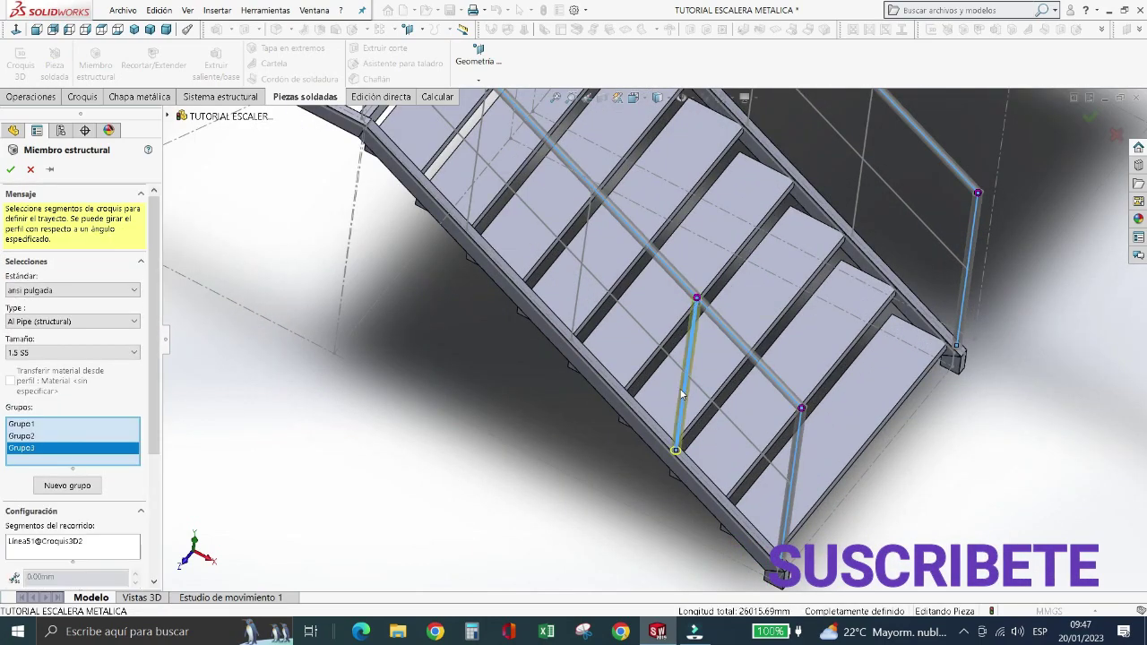
pyautogui.click(578, 316)
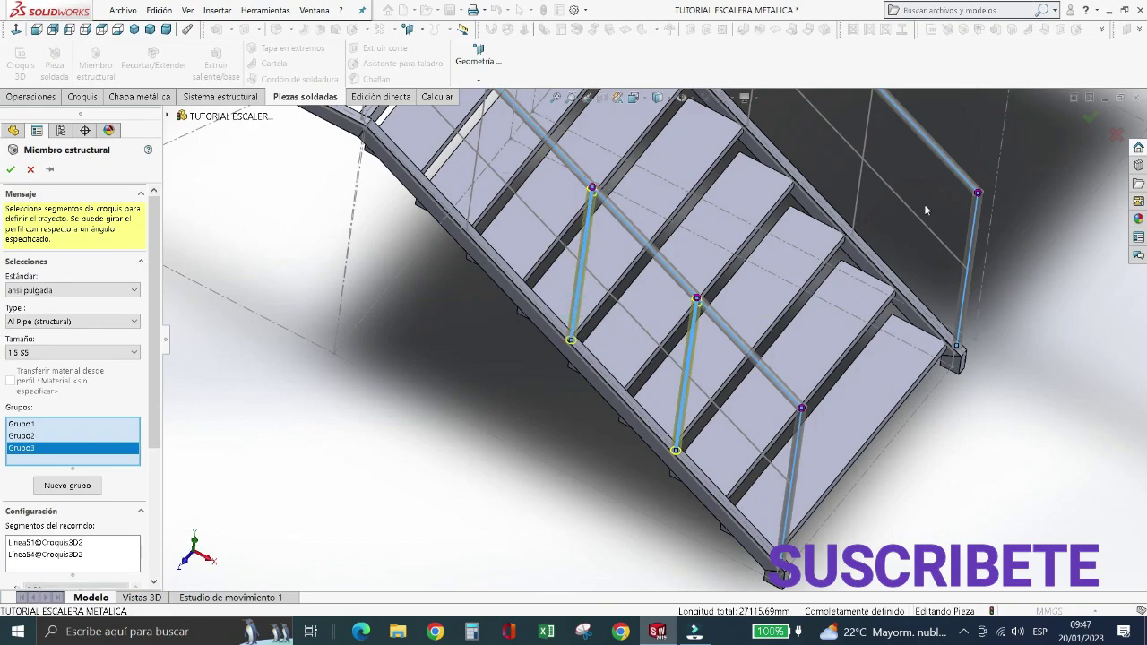
pyautogui.click(858, 191)
pyautogui.scroll(3, 743, 203)
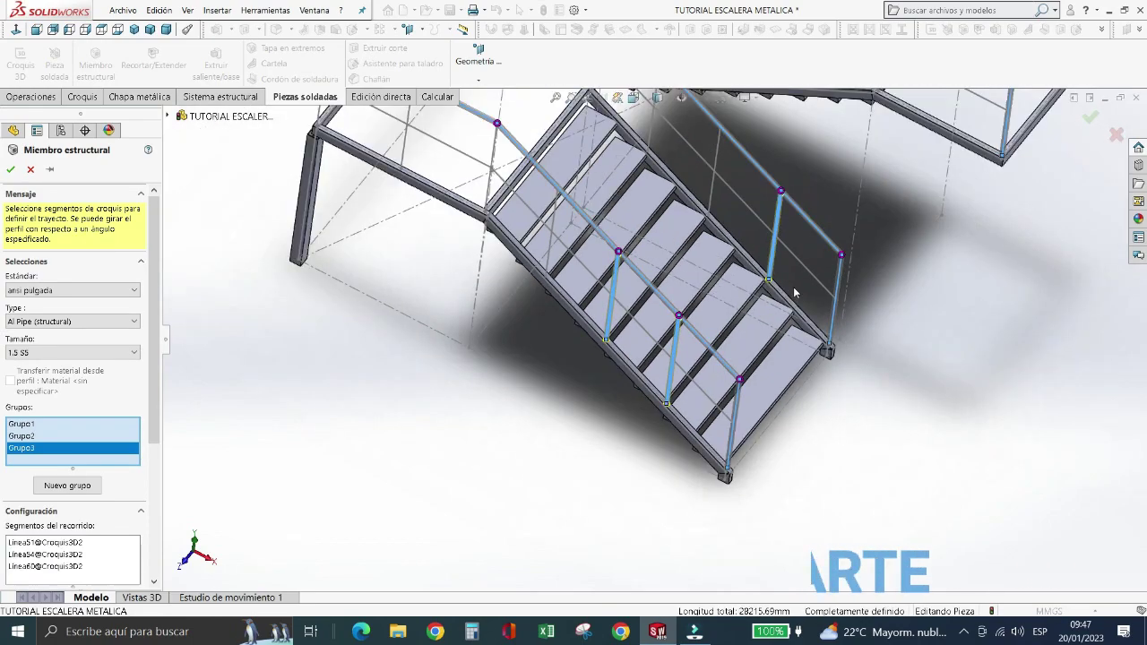
# - Add pipe balusters on the upper landing posts and the left landing posts
pyautogui.hotkey('ctrl', 'Down')
pyautogui.hotkey('ctrl', 'Left')
pyautogui.click(641, 289)
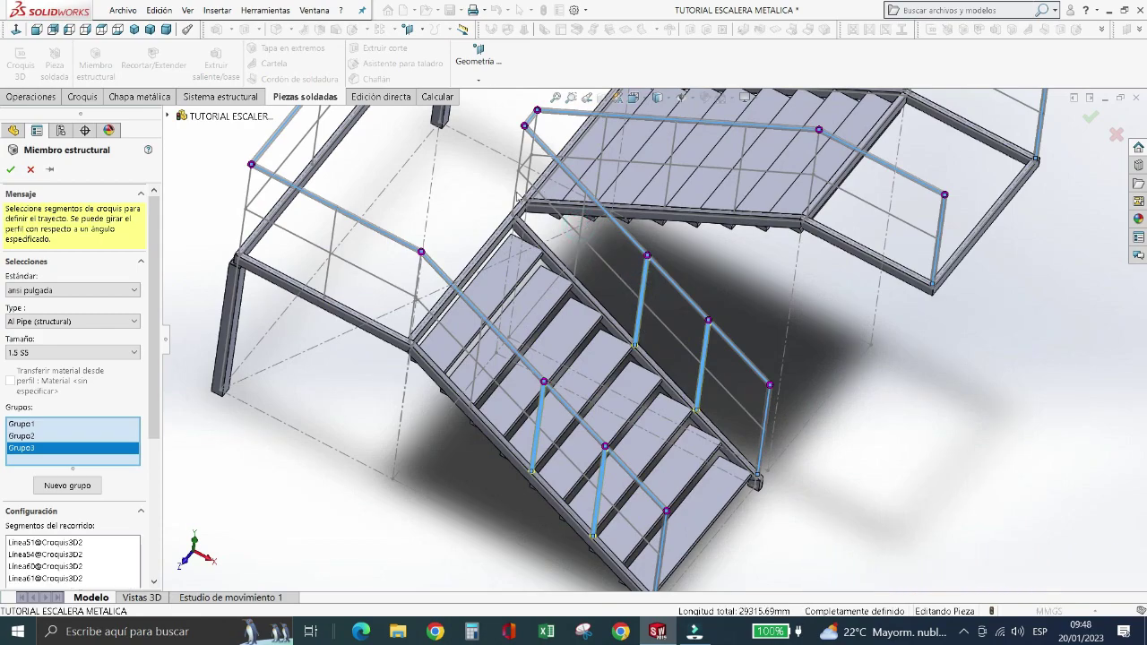
pyautogui.click(519, 193)
pyautogui.scroll(-2, 521, 194)
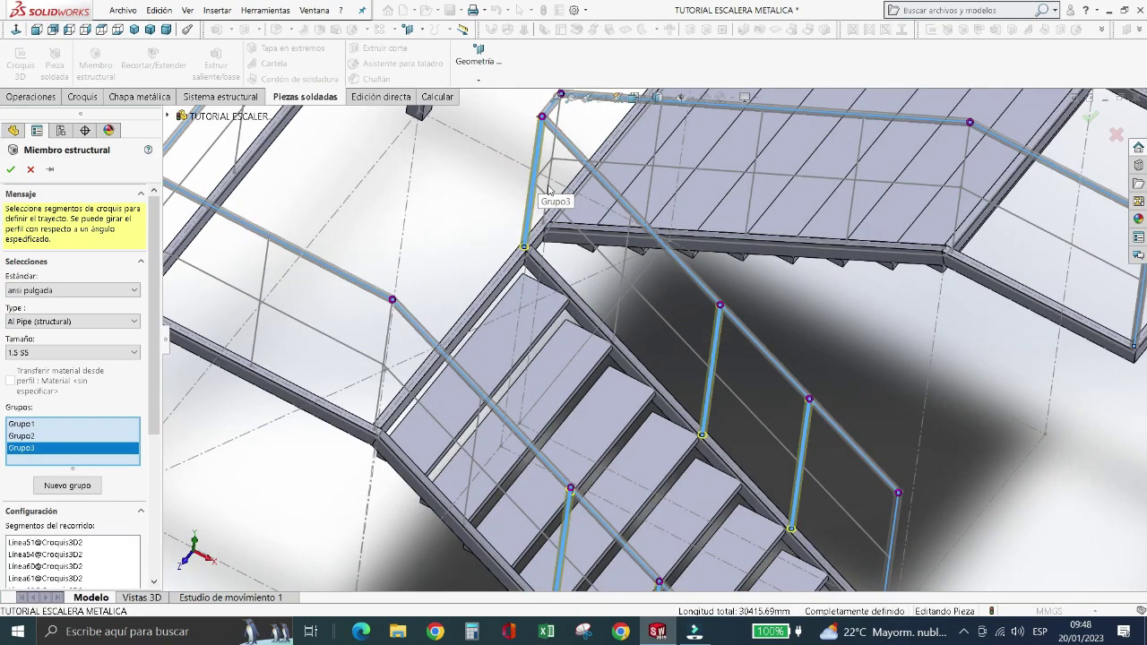
pyautogui.click(549, 188)
pyautogui.click(625, 251)
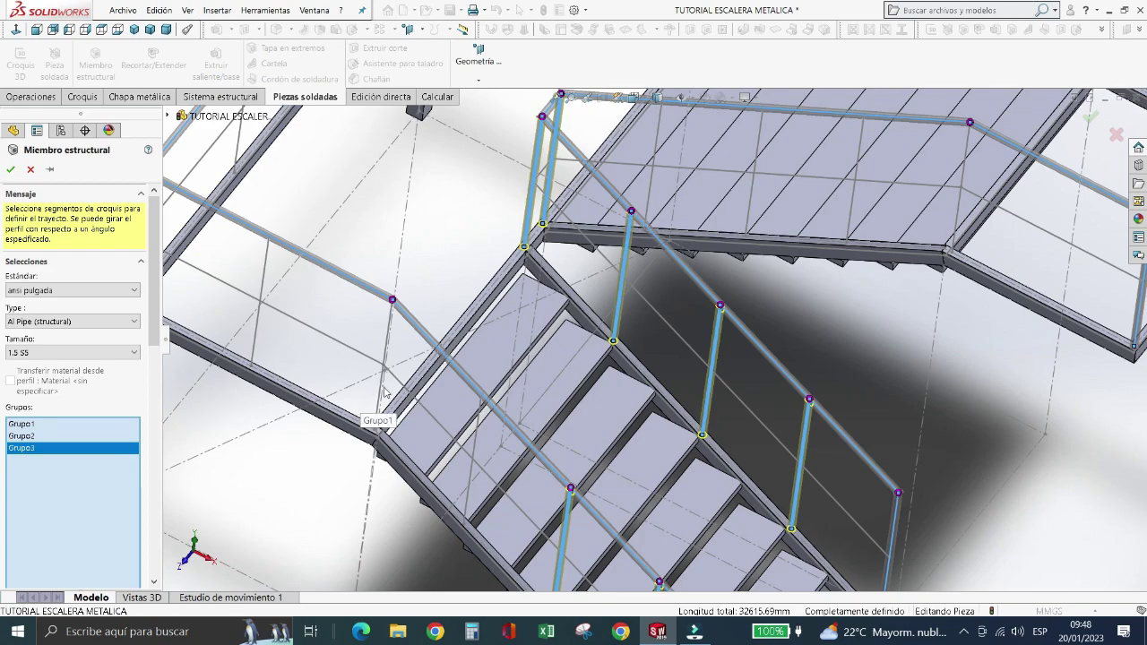
pyautogui.scroll(-2, 425, 385)
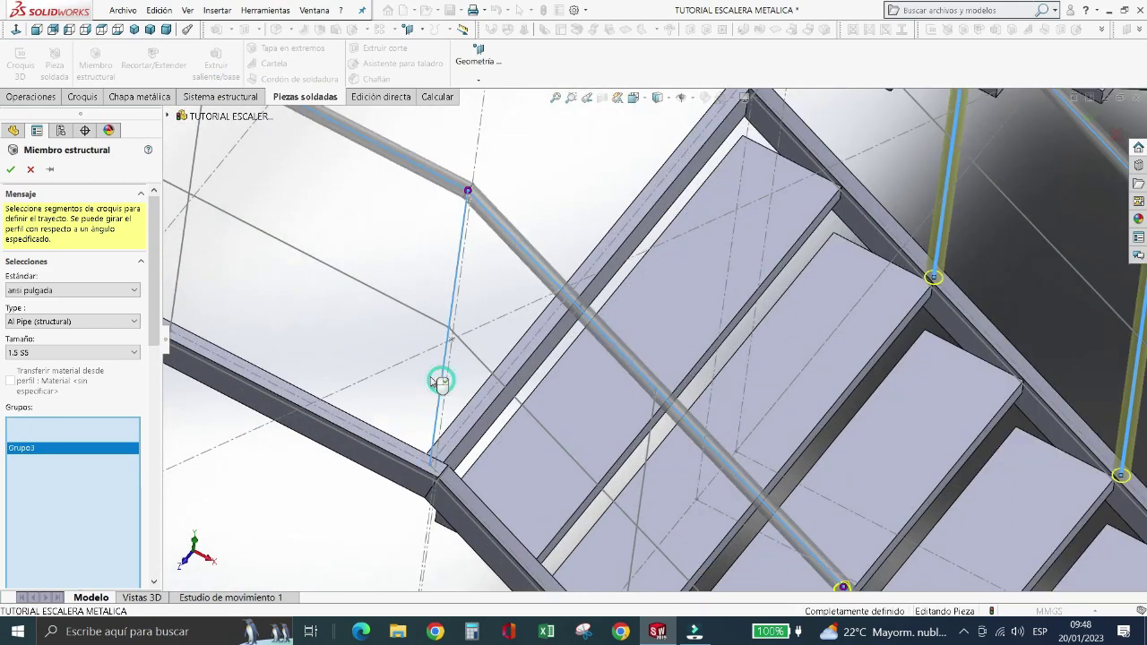
pyautogui.click(441, 383)
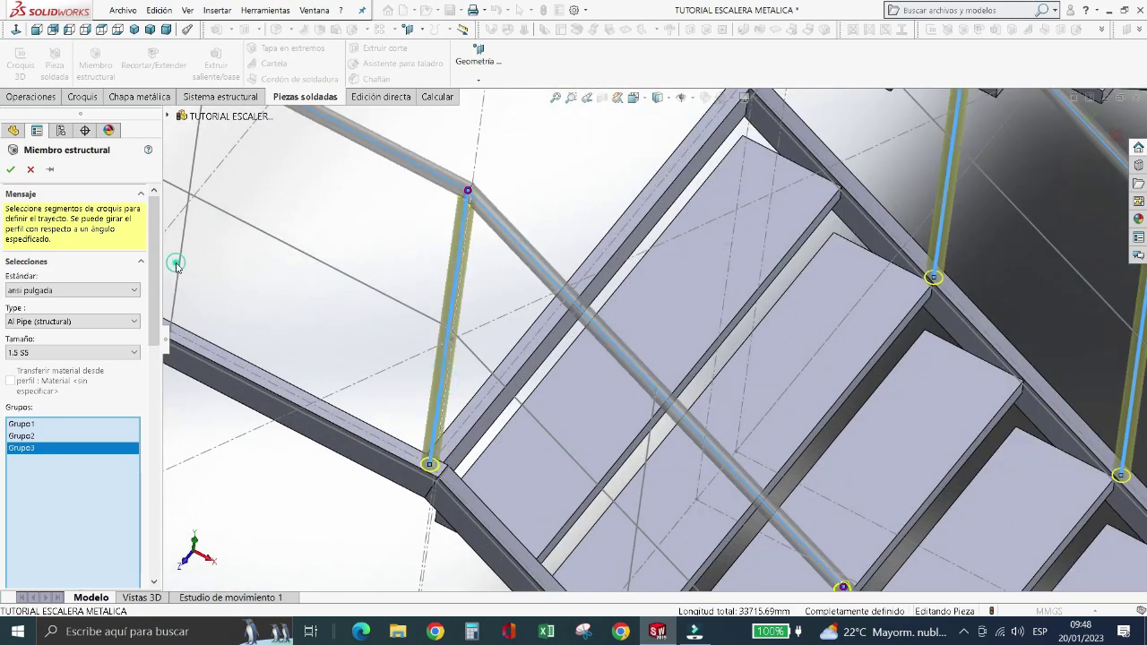
pyautogui.click(181, 267)
pyautogui.scroll(3, 360, 345)
pyautogui.scroll(2, 360, 345)
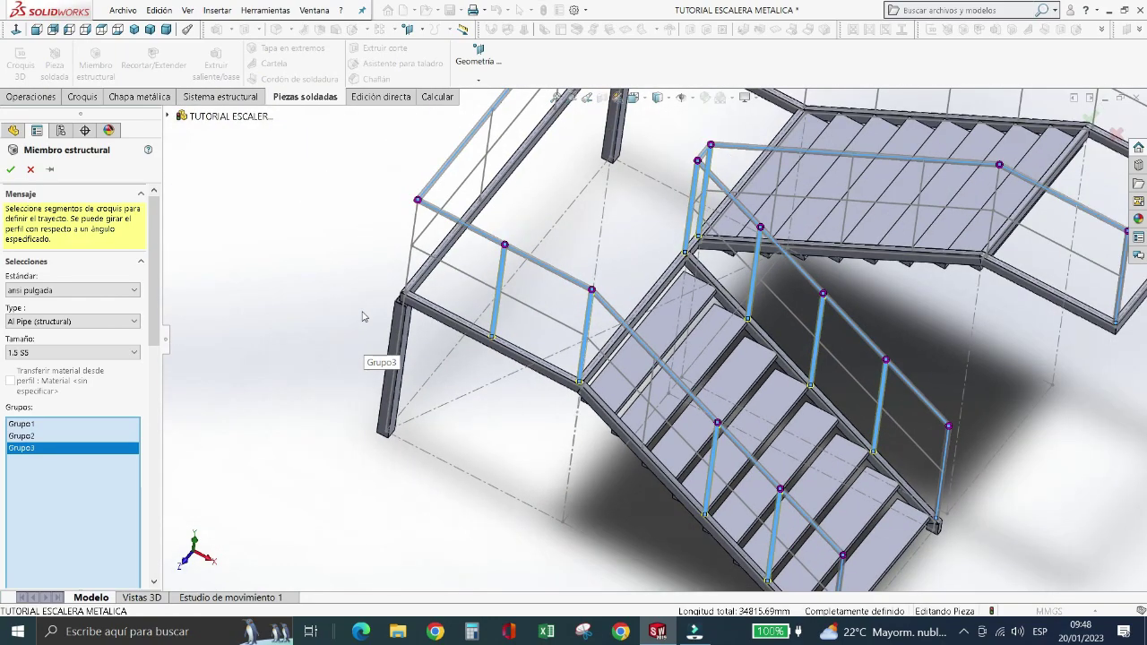
pyautogui.scroll(-3, 360, 345)
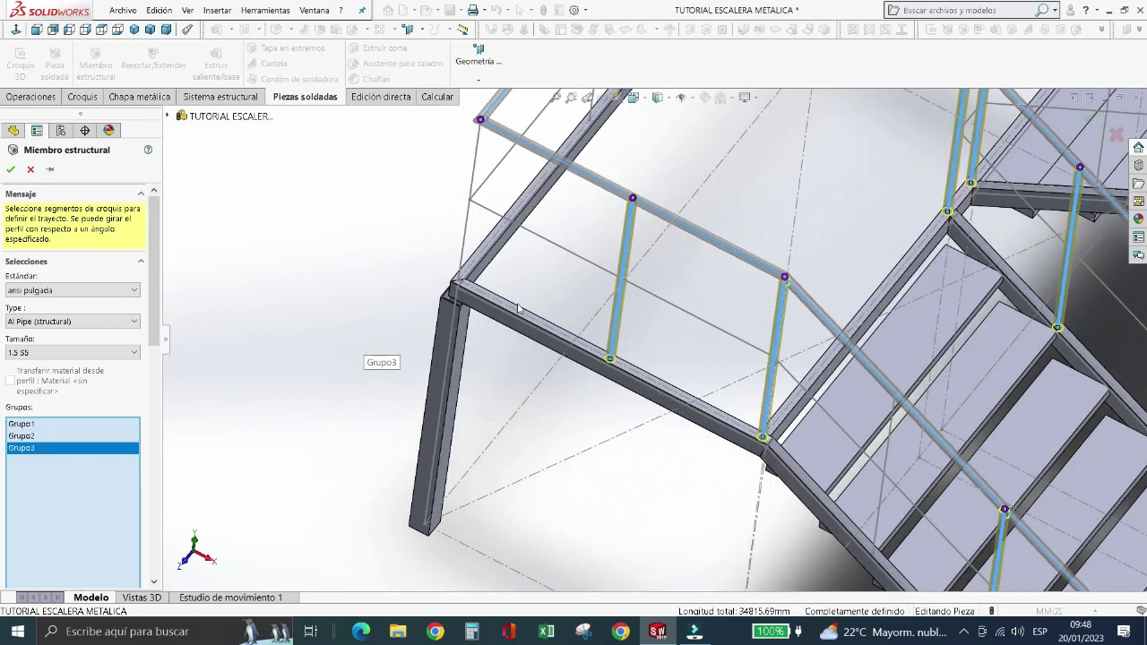
pyautogui.click(464, 245)
# - Add the remaining vertical posts through the right post as balusters, totalling 41415.69 mm
pyautogui.scroll(3, 652, 338)
pyautogui.scroll(-2, 618, 273)
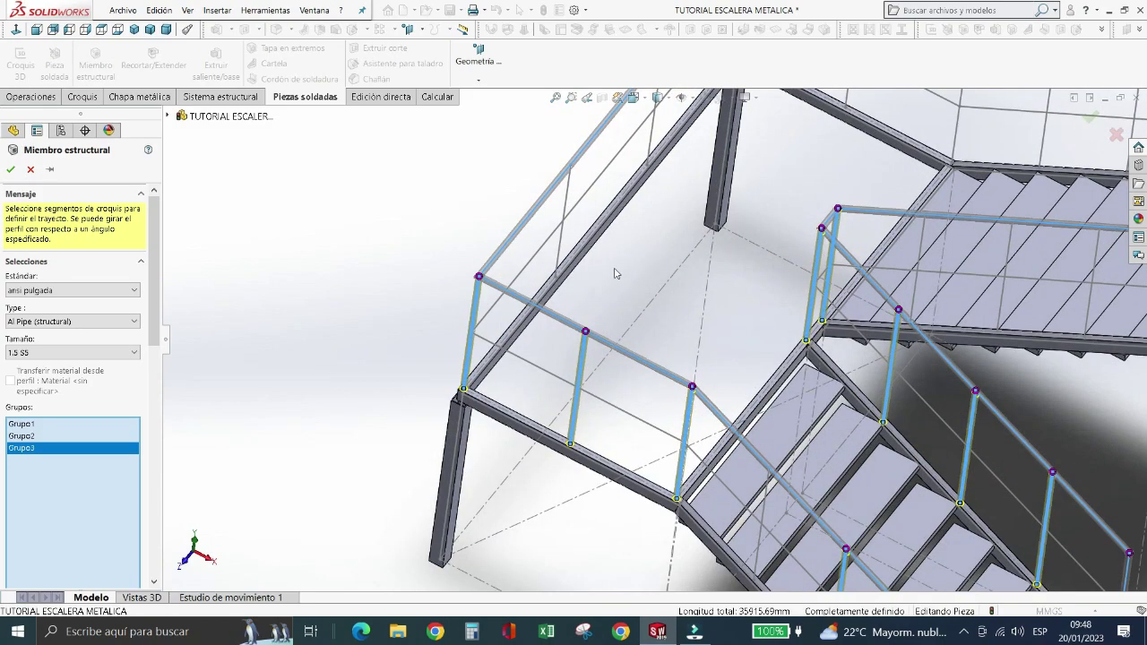
pyautogui.scroll(1, 618, 296)
pyautogui.scroll(-3, 605, 251)
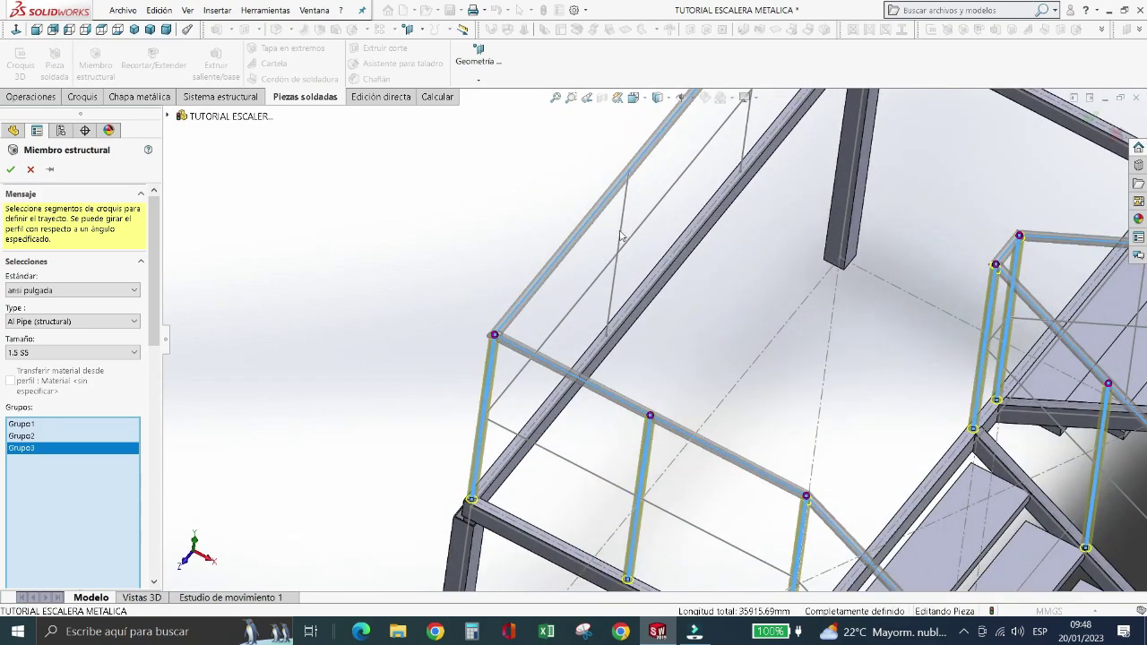
pyautogui.click(620, 235)
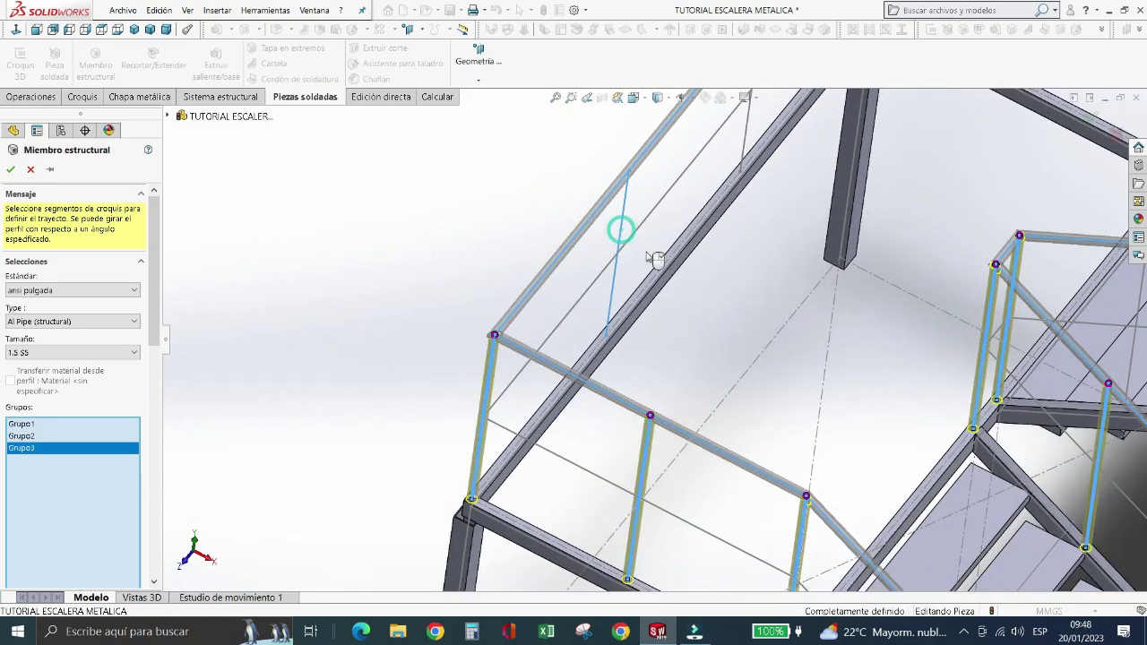
pyautogui.click(745, 150)
pyautogui.scroll(1, 746, 148)
pyautogui.scroll(1, 746, 149)
pyautogui.scroll(-3, 748, 147)
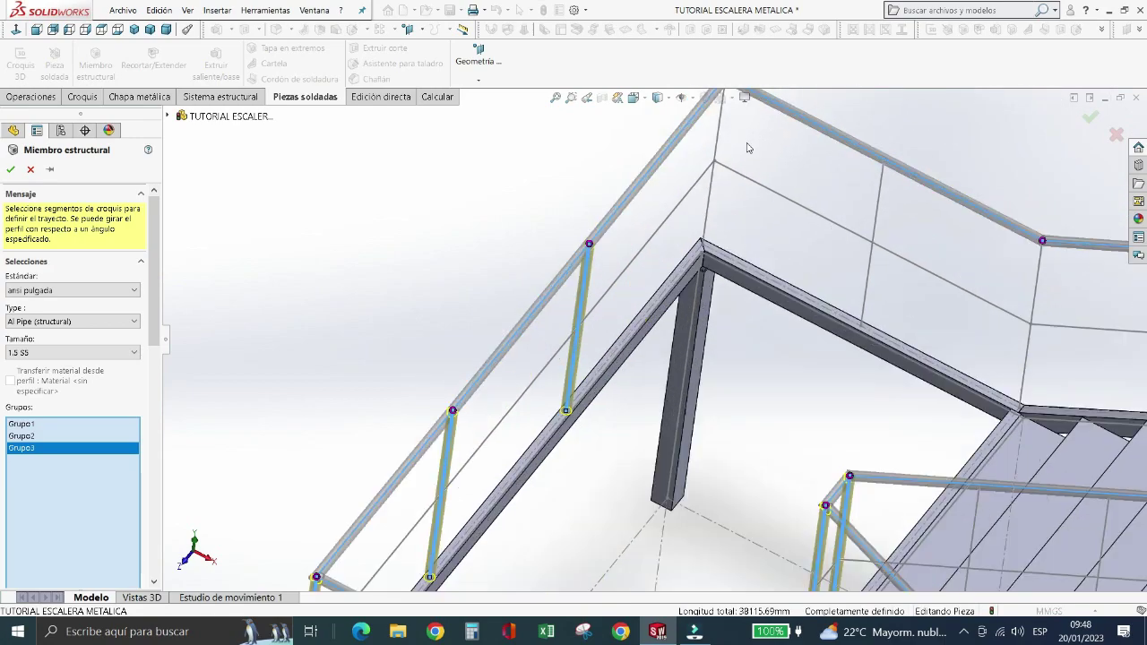
pyautogui.click(717, 143)
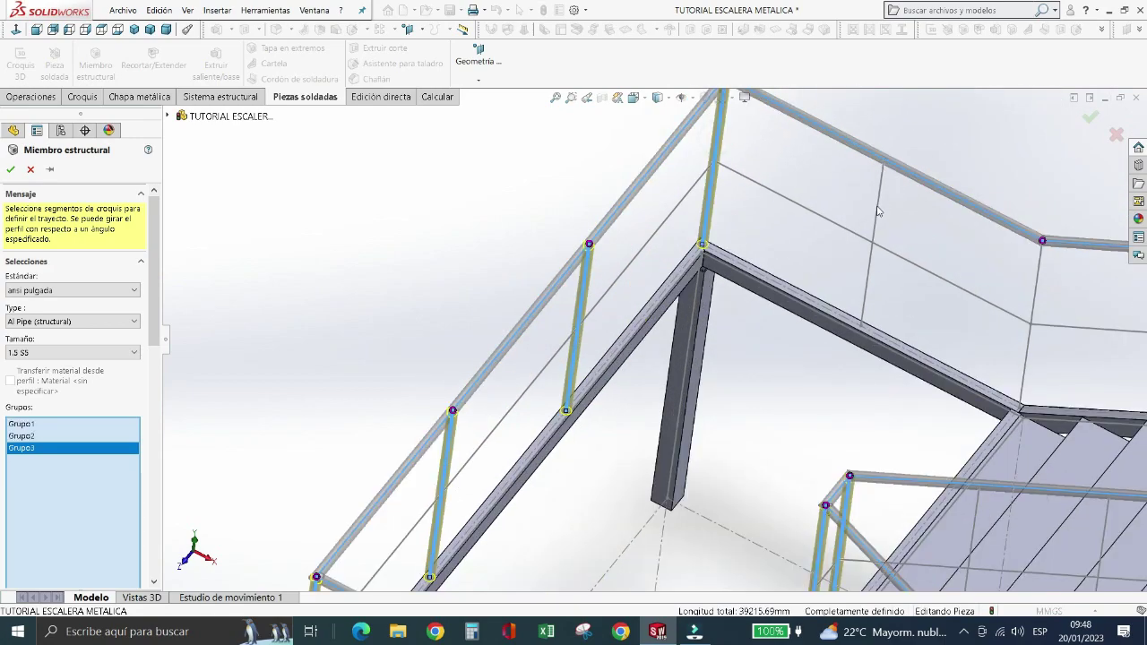
pyautogui.click(878, 211)
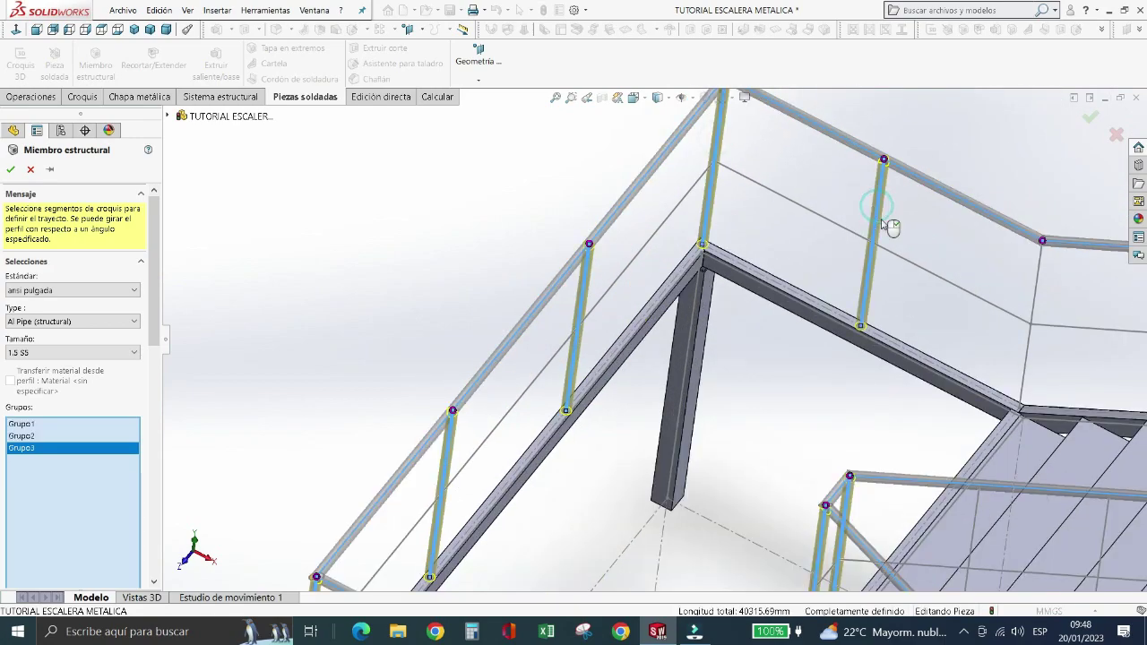
pyautogui.click(1032, 301)
pyautogui.scroll(2, 838, 284)
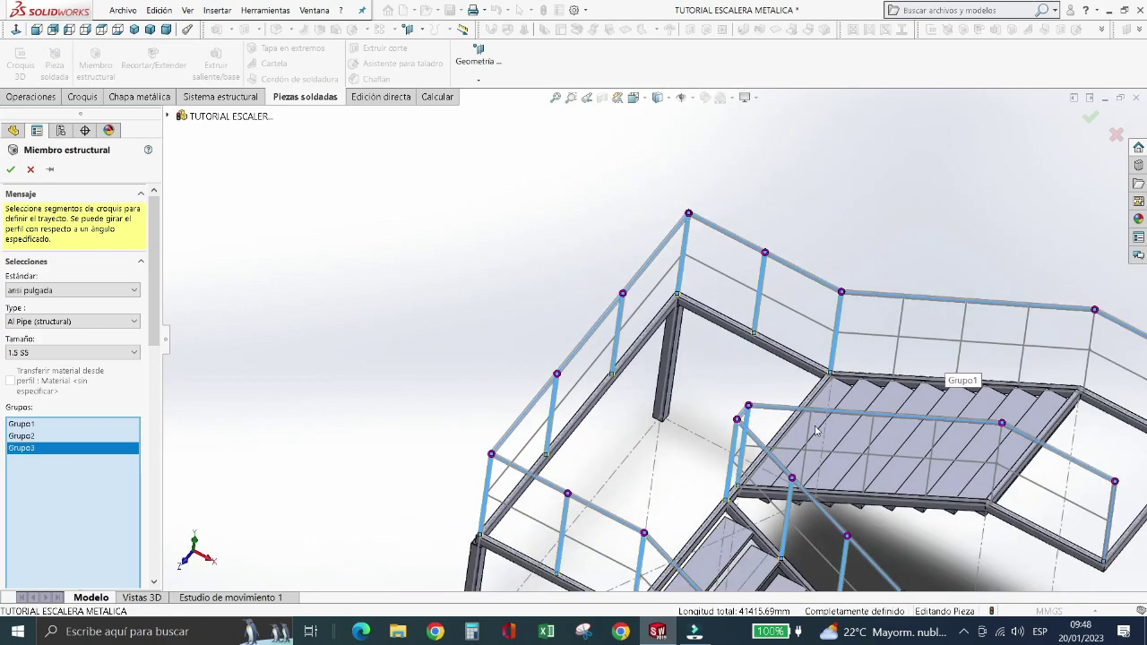
# - Add four landing railing posts to Grupo3 as 1.5 SS pipe balusters
pyautogui.scroll(-2, 816, 430)
pyautogui.click(932, 259)
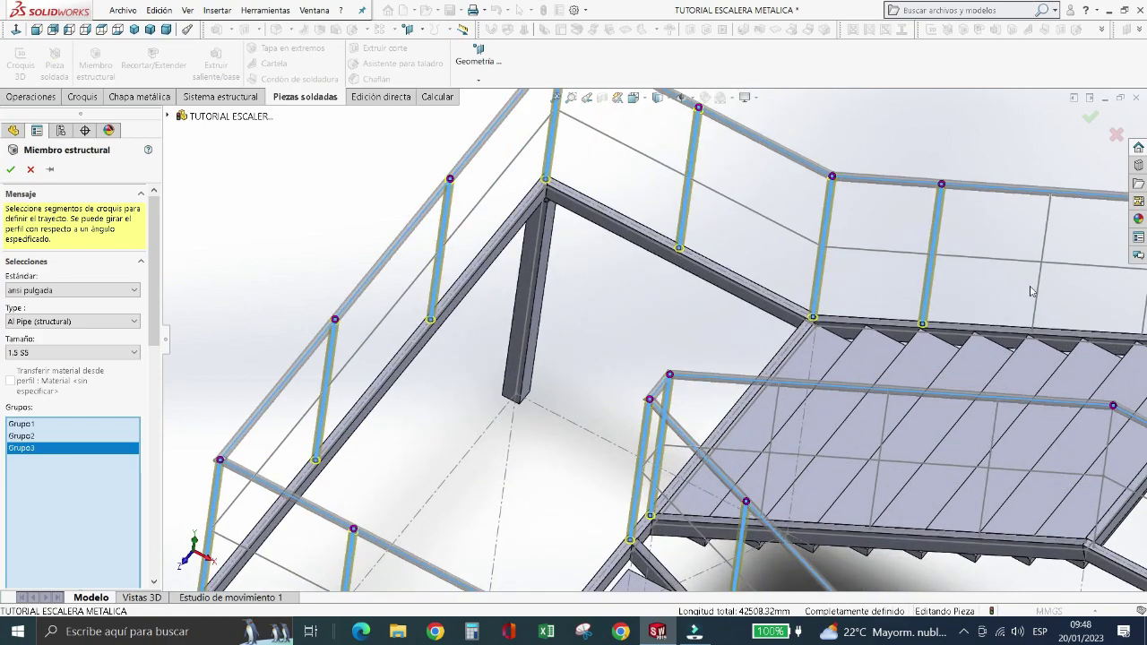
pyautogui.click(1030, 291)
pyautogui.scroll(2, 981, 308)
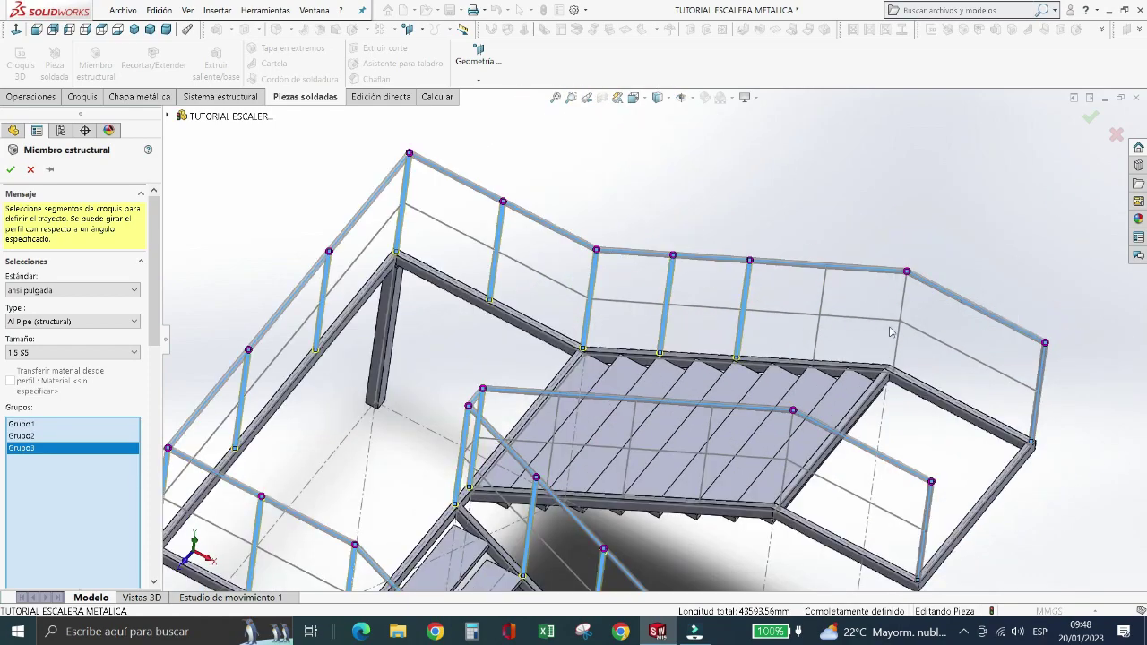
pyautogui.click(825, 302)
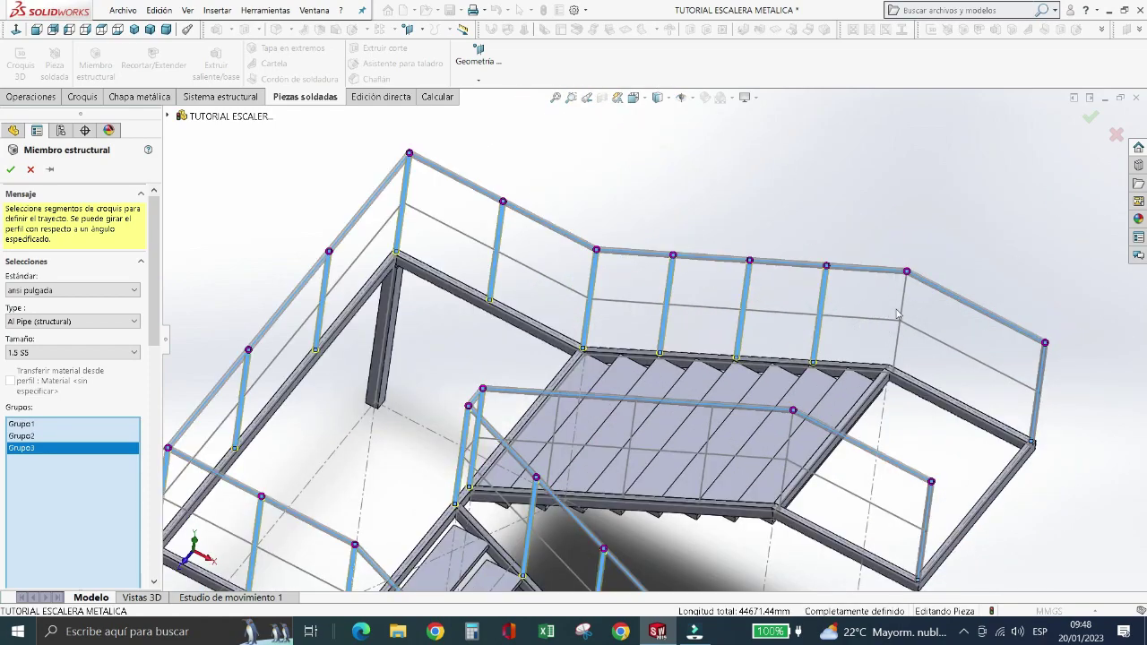
pyautogui.click(902, 310)
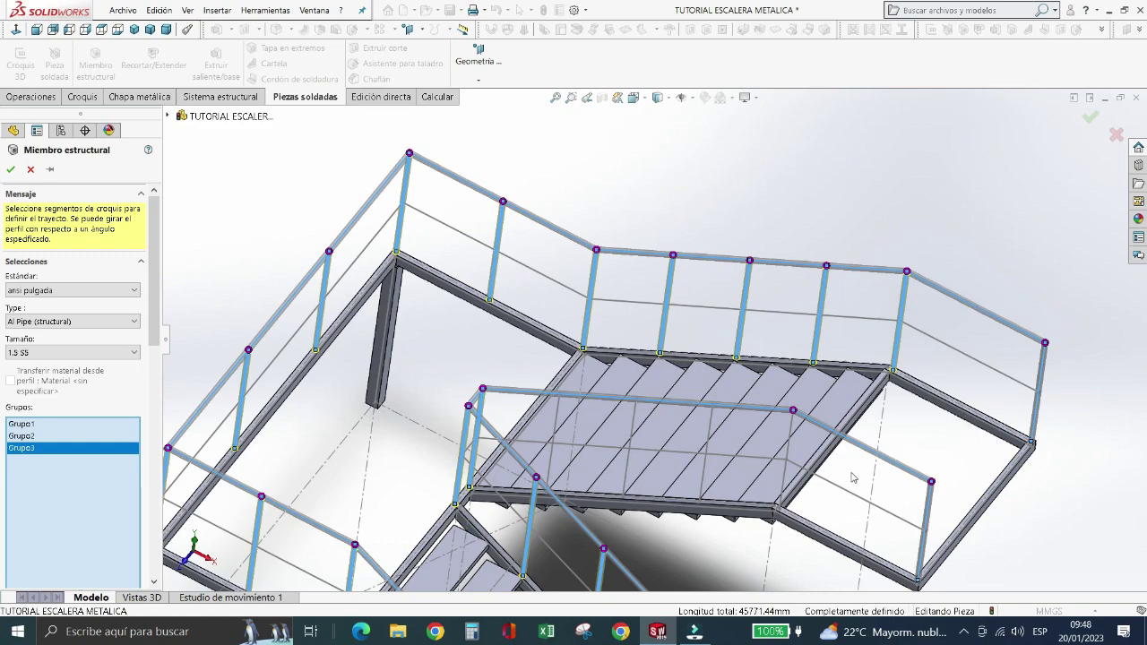
# - Add the four middle-landing posts to Grupo3, bringing the total length to 50127.18 mm
pyautogui.scroll(-2, 795, 439)
pyautogui.click(791, 435)
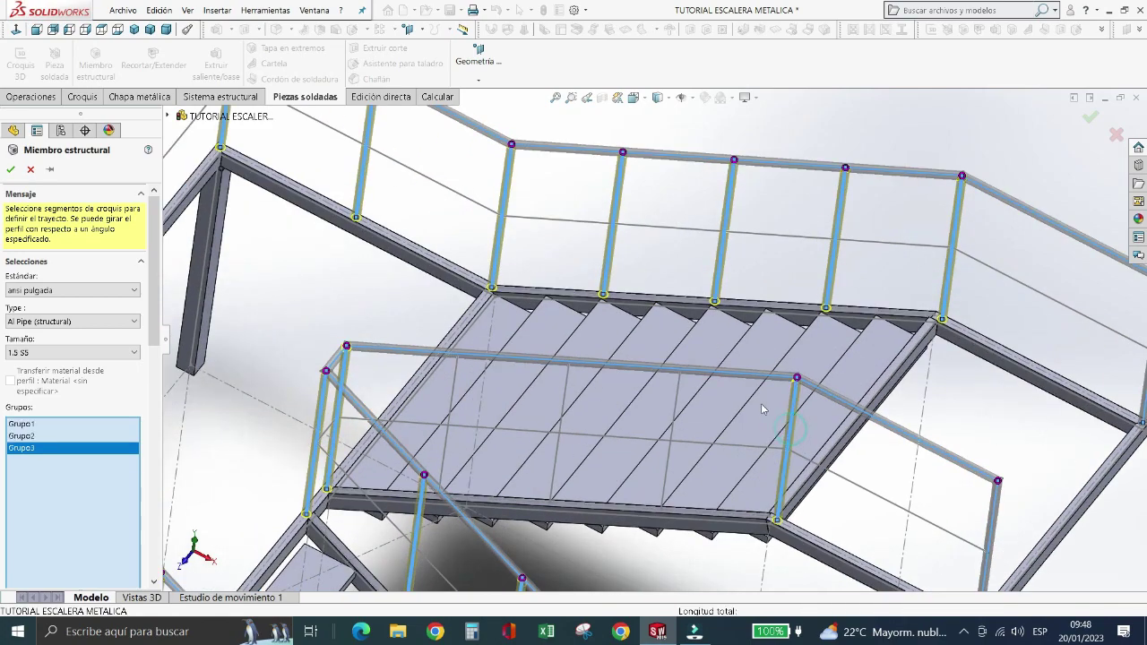
pyautogui.click(673, 417)
pyautogui.click(561, 413)
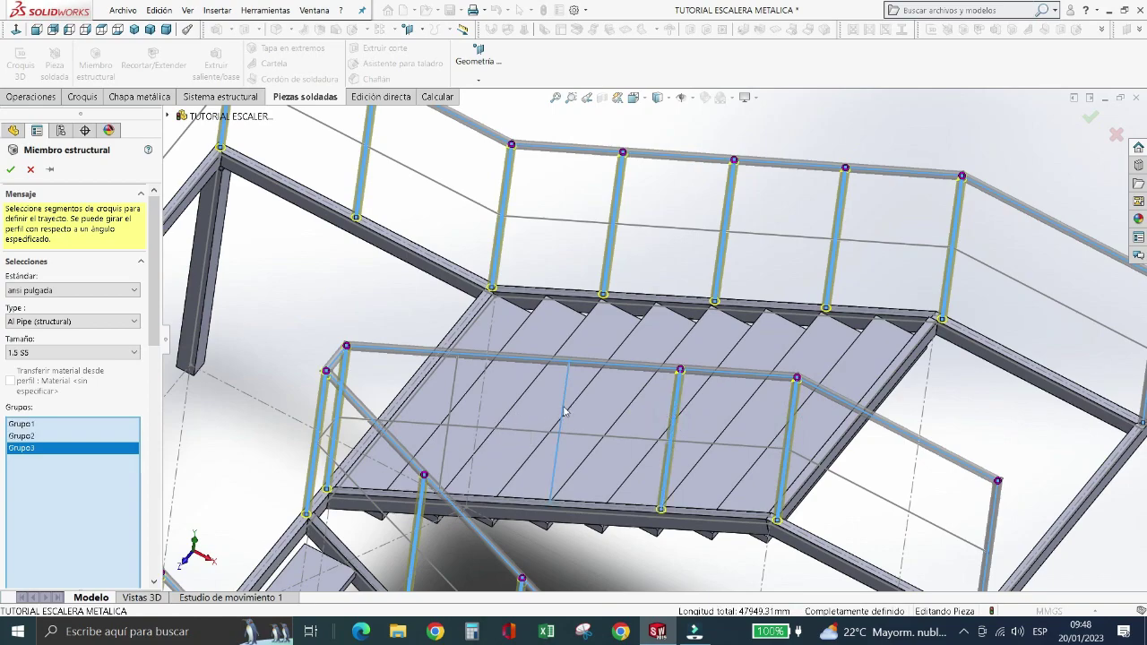
pyautogui.click(454, 404)
pyautogui.scroll(5, 461, 404)
pyautogui.scroll(-4, 551, 515)
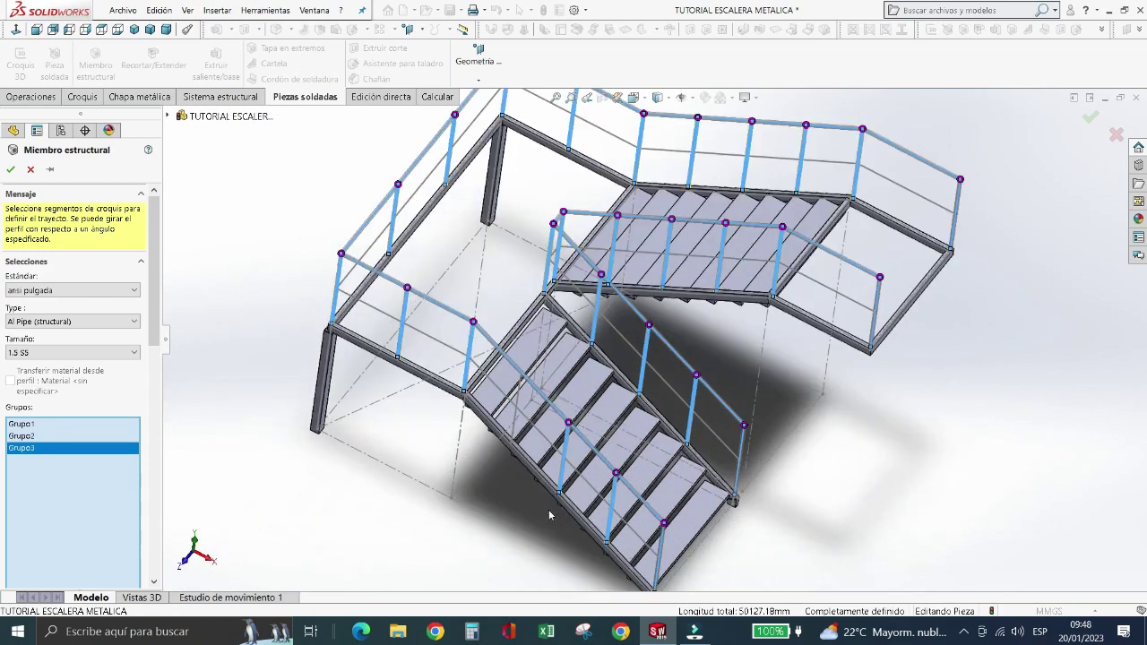
pyautogui.scroll(-2, 550, 516)
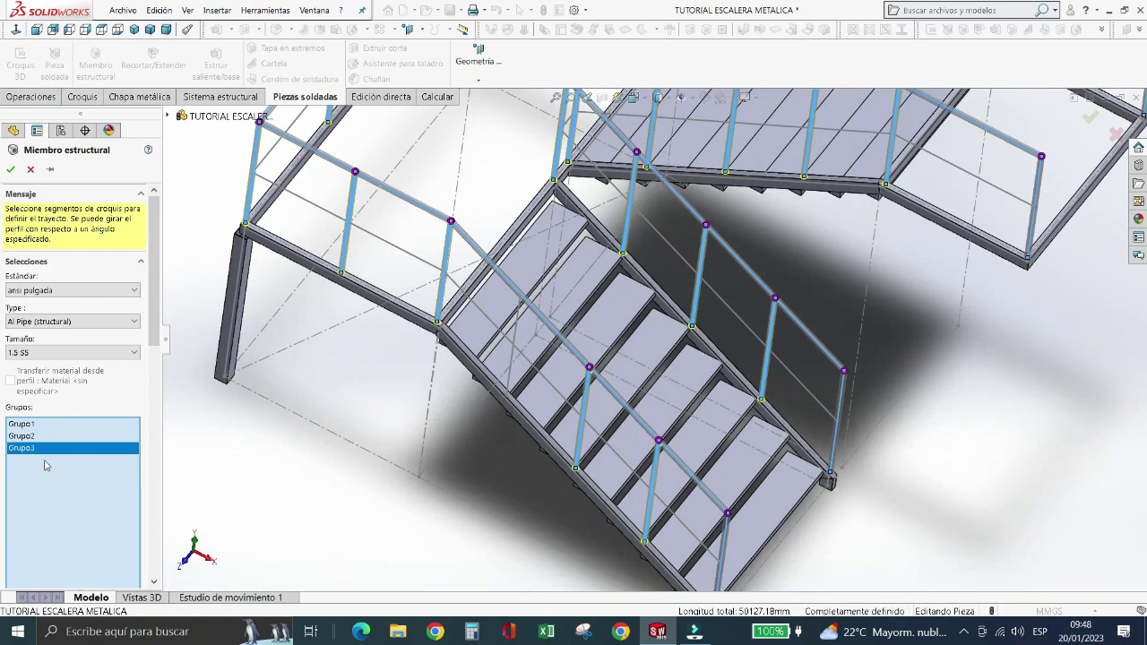
pyautogui.scroll(-5, 148, 343)
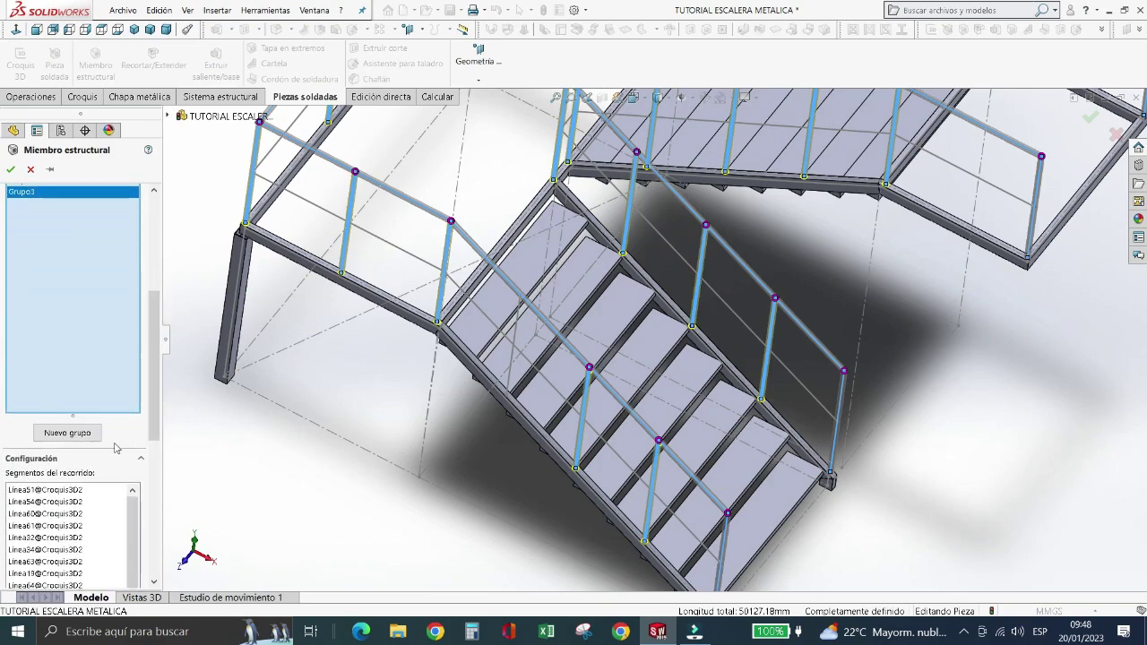
# - Create Grupo4 with the lower-flight, upper-left, left landing, upper landing and upper-right mid-rails
pyautogui.click(85, 434)
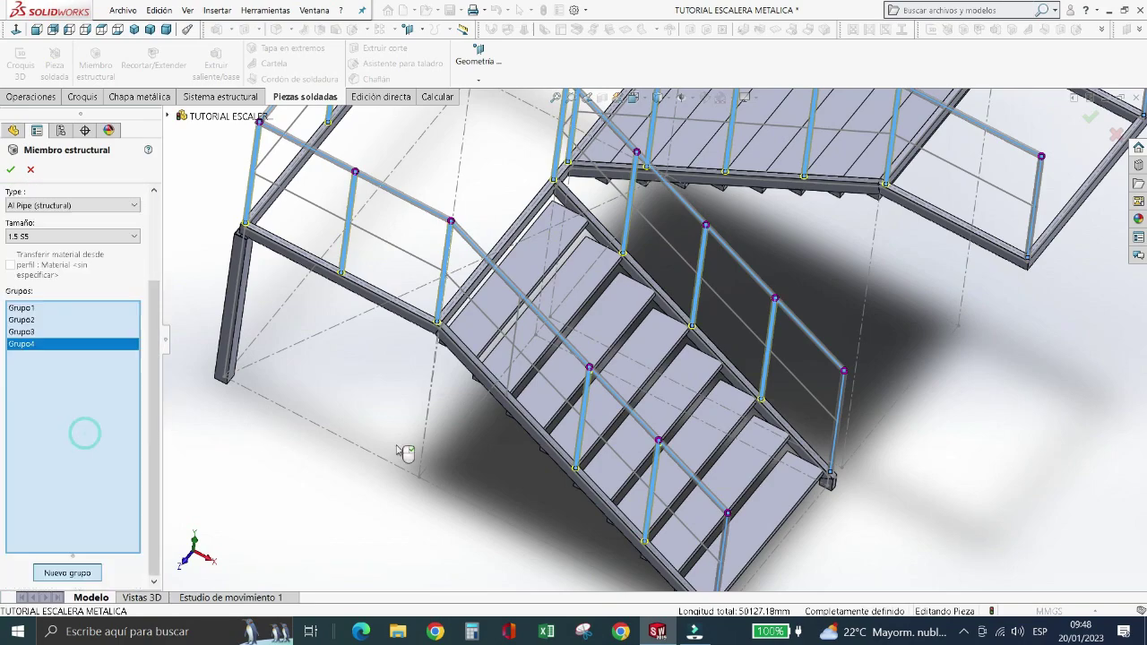
pyautogui.click(634, 475)
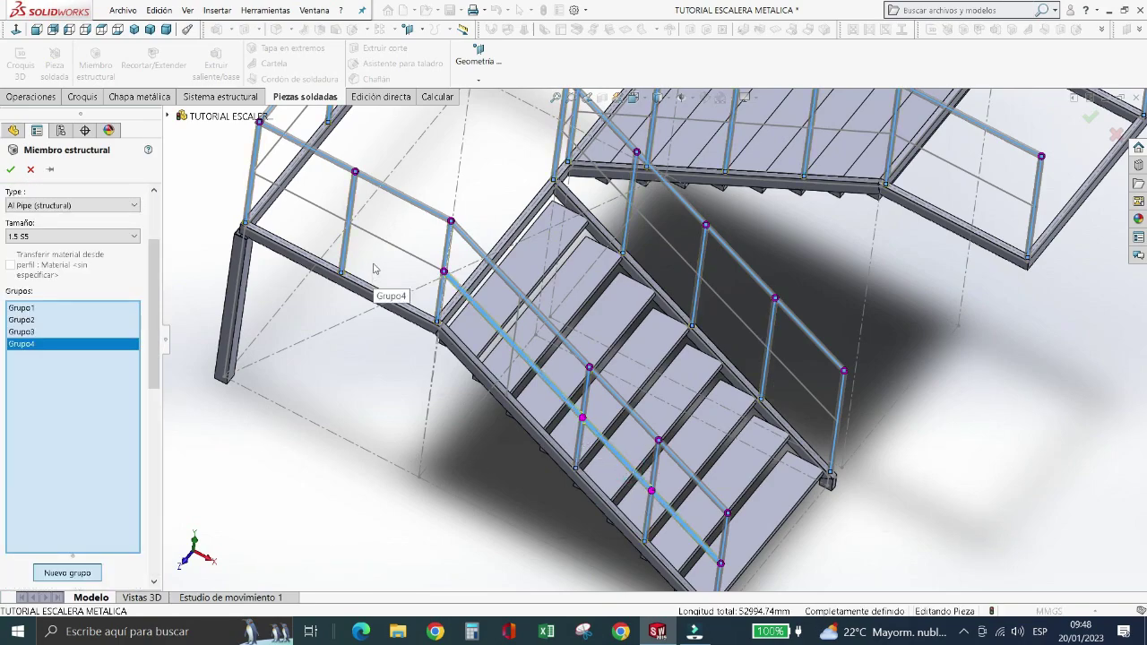
pyautogui.click(336, 207)
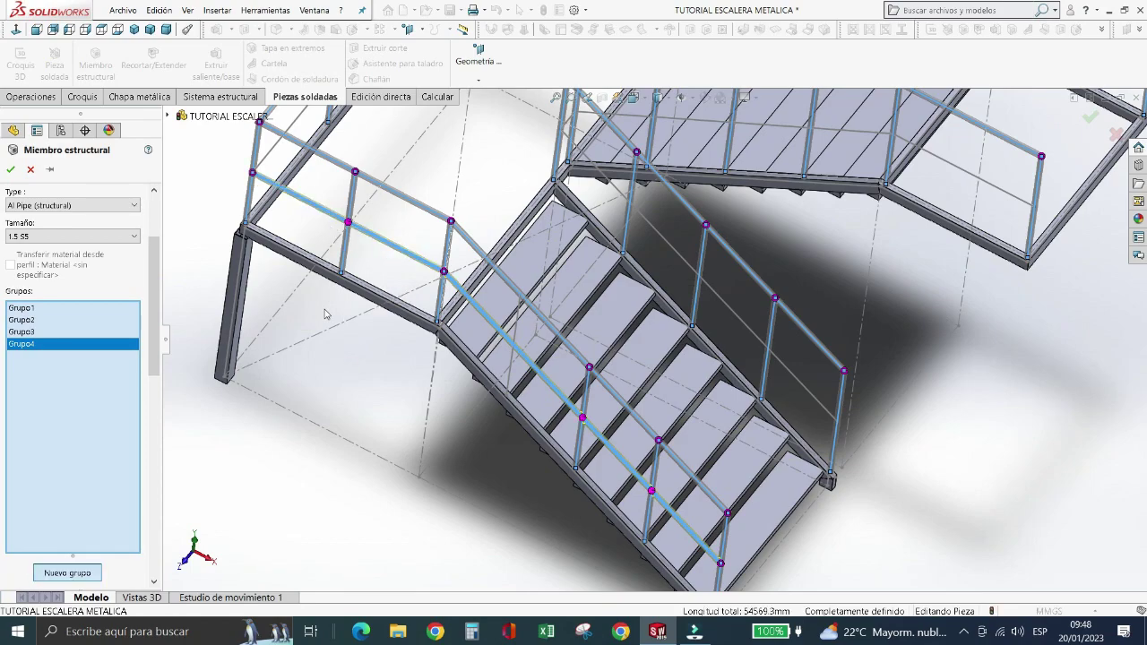
pyautogui.moveTo(327, 315); pyautogui.dragTo(329, 341, button='middle')
pyautogui.scroll(-2, 406, 196)
pyautogui.click(439, 197)
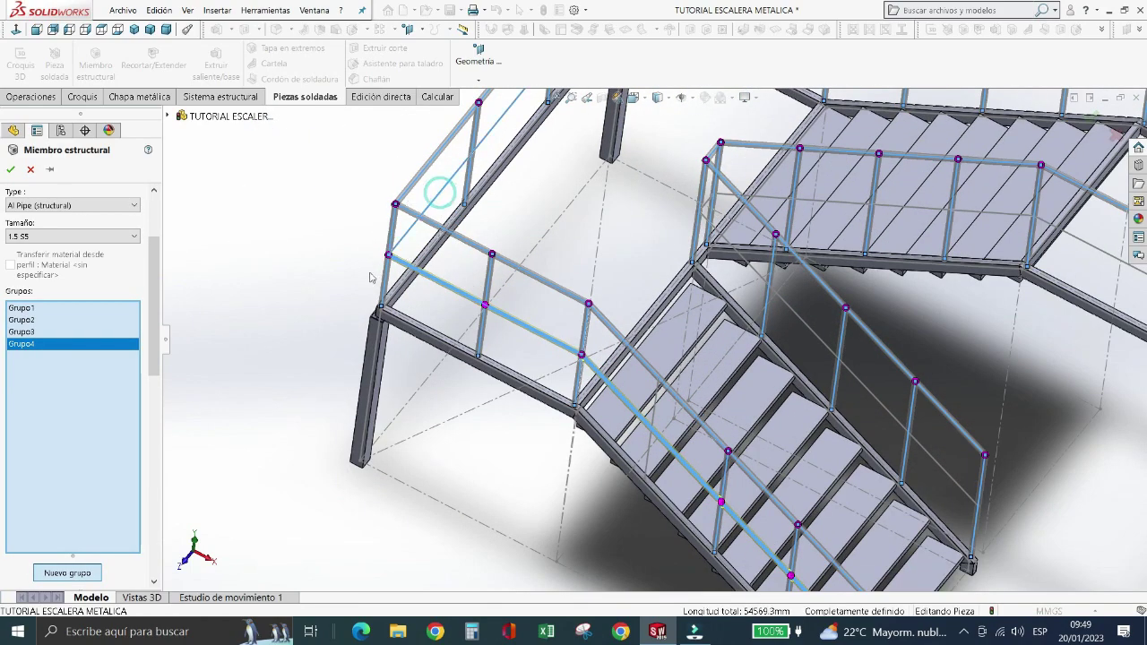
pyautogui.scroll(2, 340, 302)
pyautogui.scroll(2, 340, 302)
pyautogui.scroll(-3, 691, 175)
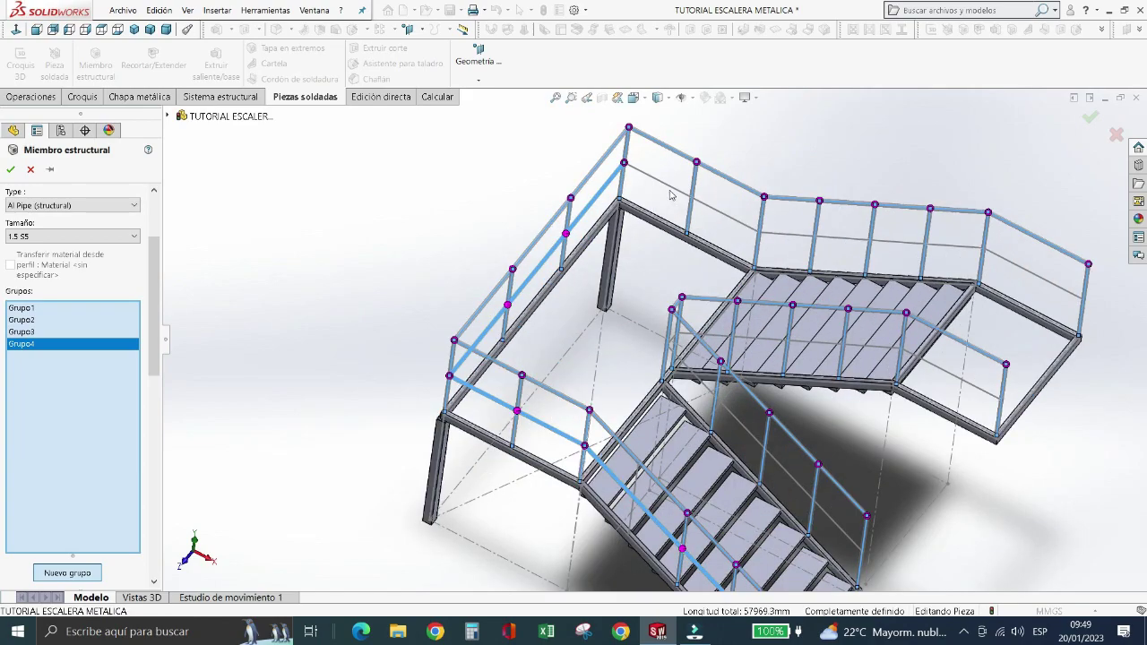
pyautogui.click(672, 185)
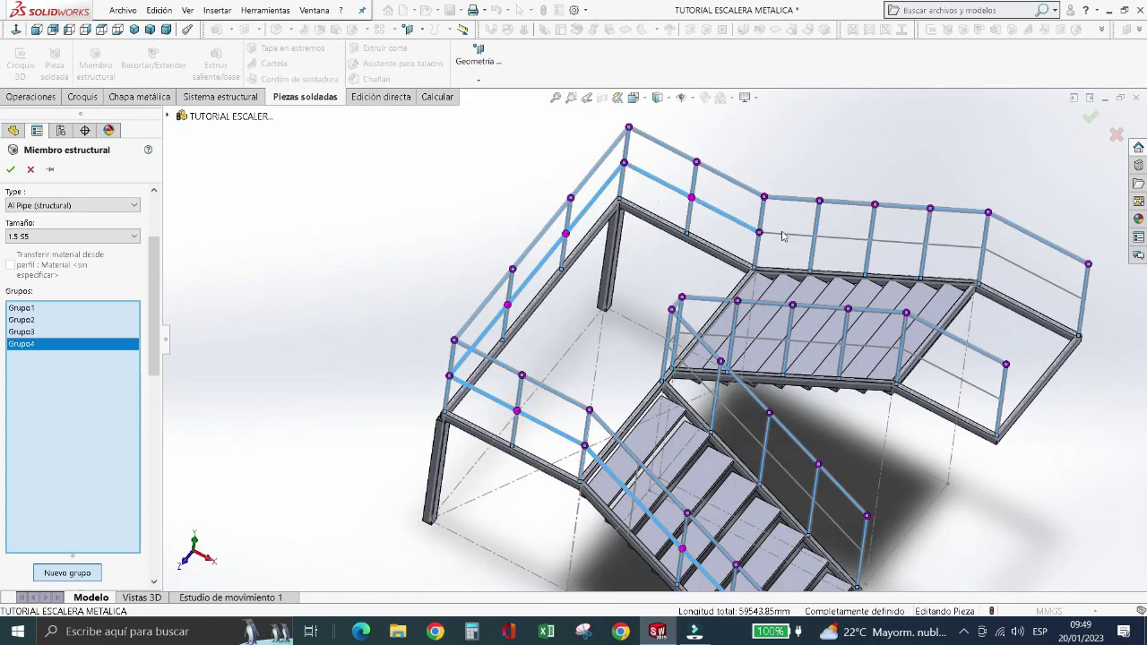
pyautogui.click(941, 246)
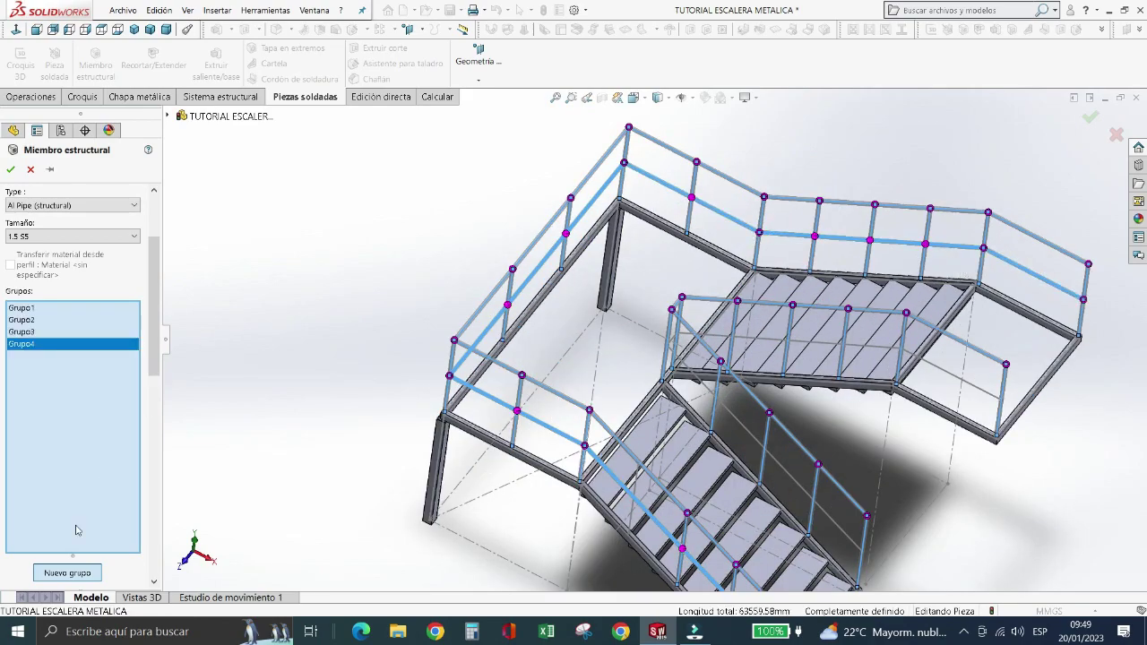
# - Put the remaining stair and landing mid-rails in Grupo5 and accept the member at 70642.87 mm
pyautogui.click(75, 574)
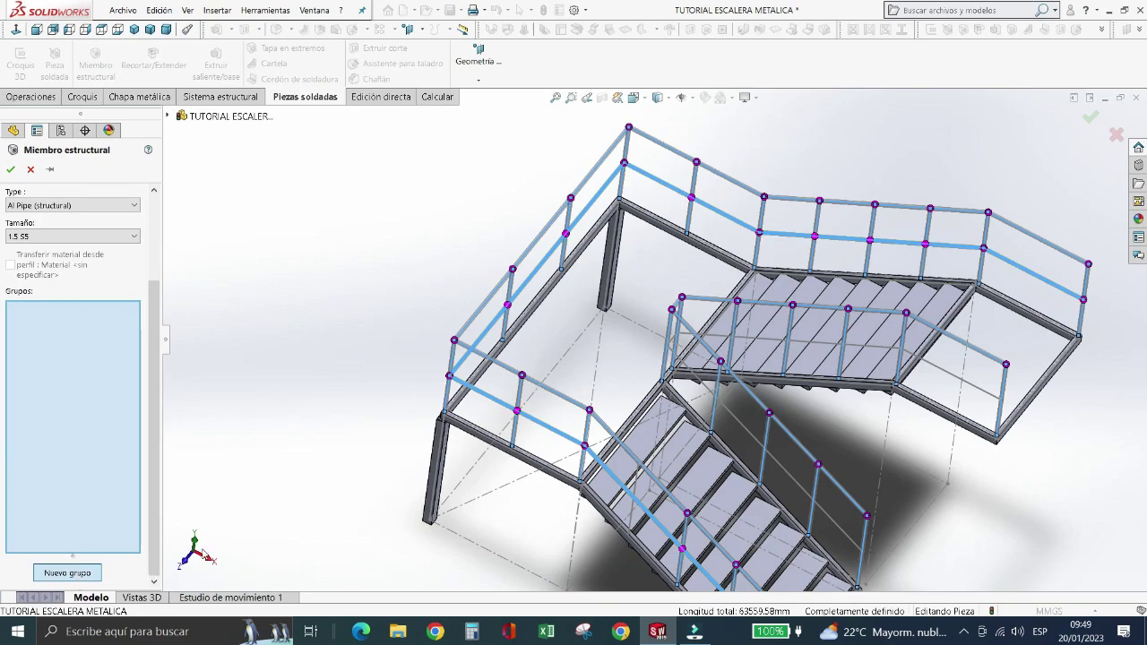
pyautogui.click(754, 439)
pyautogui.scroll(-3, 695, 342)
pyautogui.scroll(-2, 695, 341)
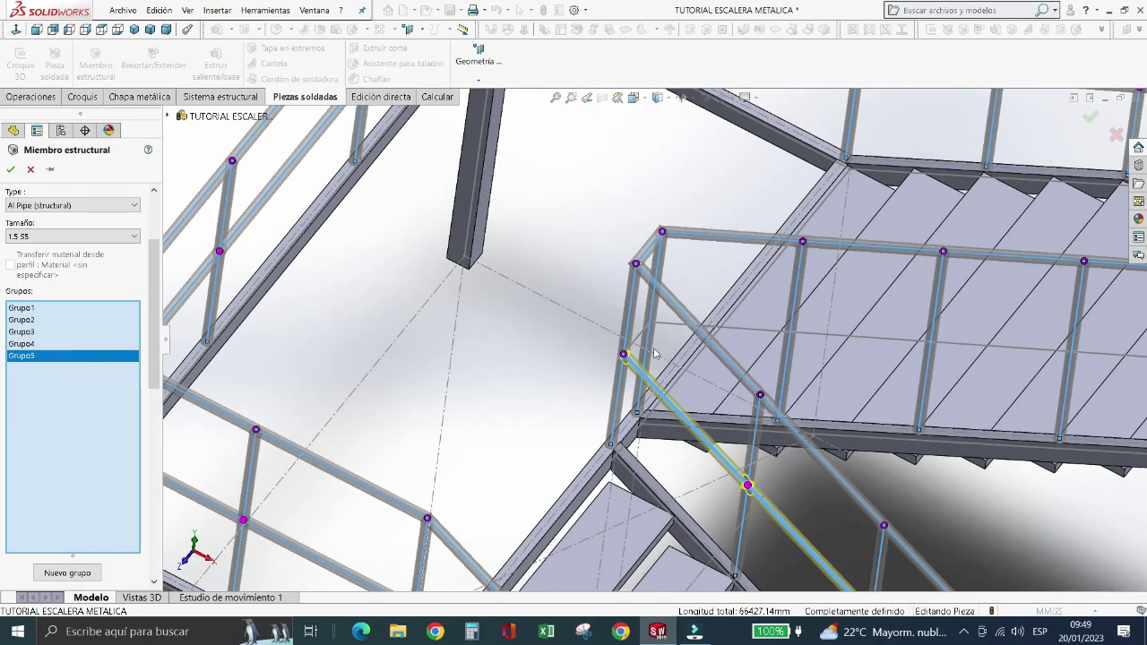
pyautogui.click(635, 340)
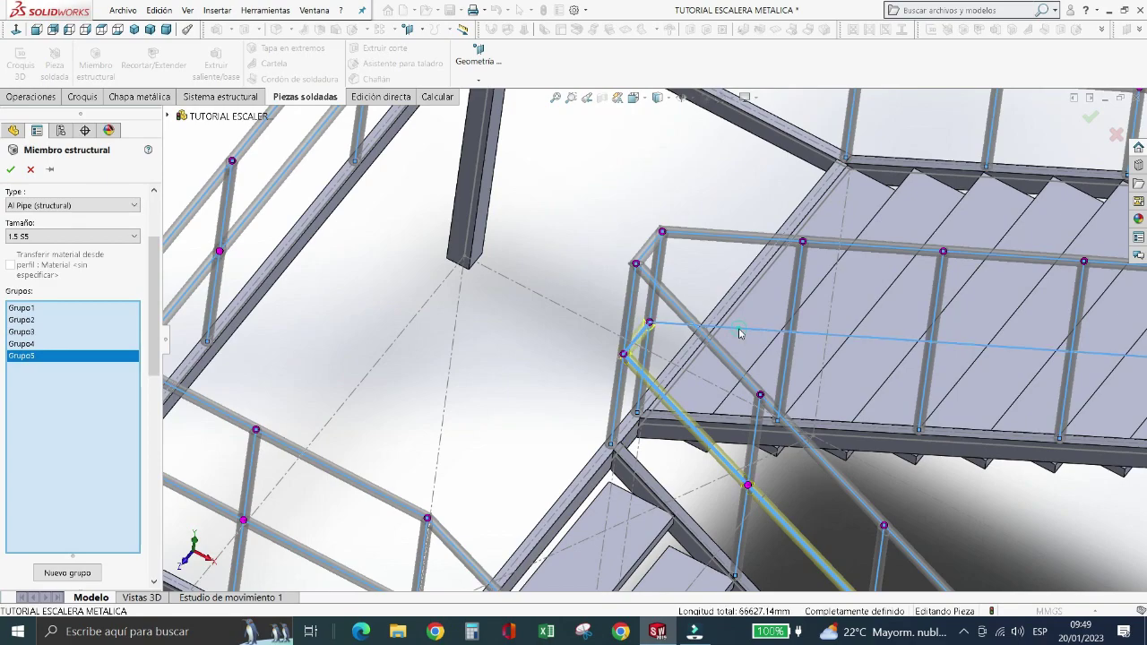
pyautogui.click(676, 341)
pyautogui.scroll(2, 568, 358)
pyautogui.scroll(3, 568, 358)
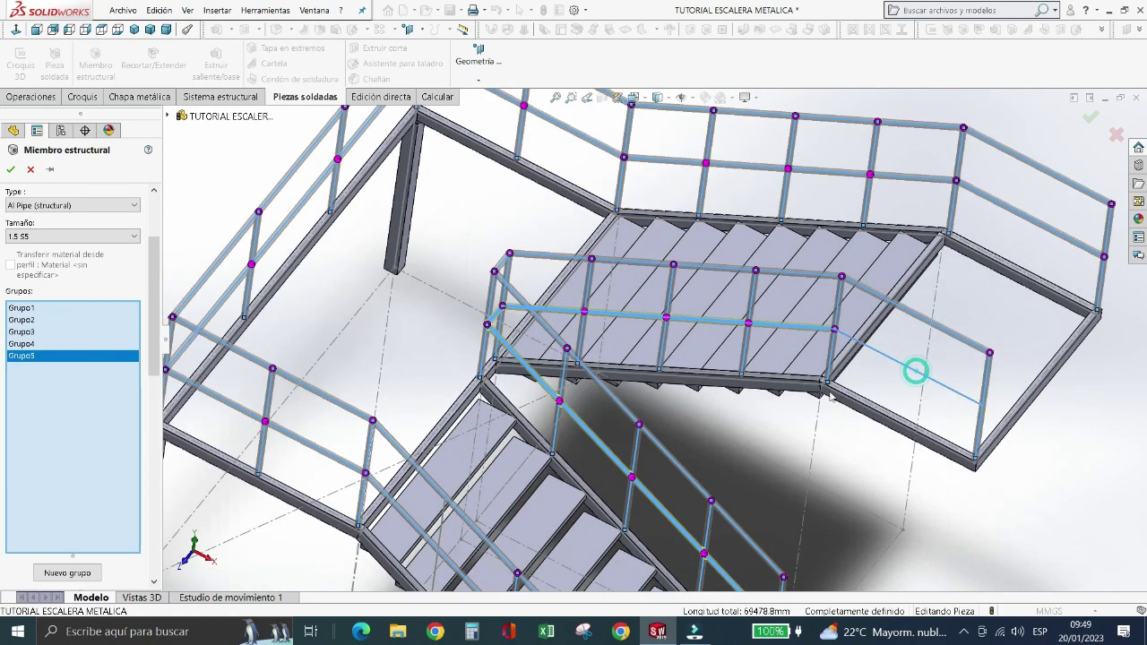
pyautogui.click(916, 371)
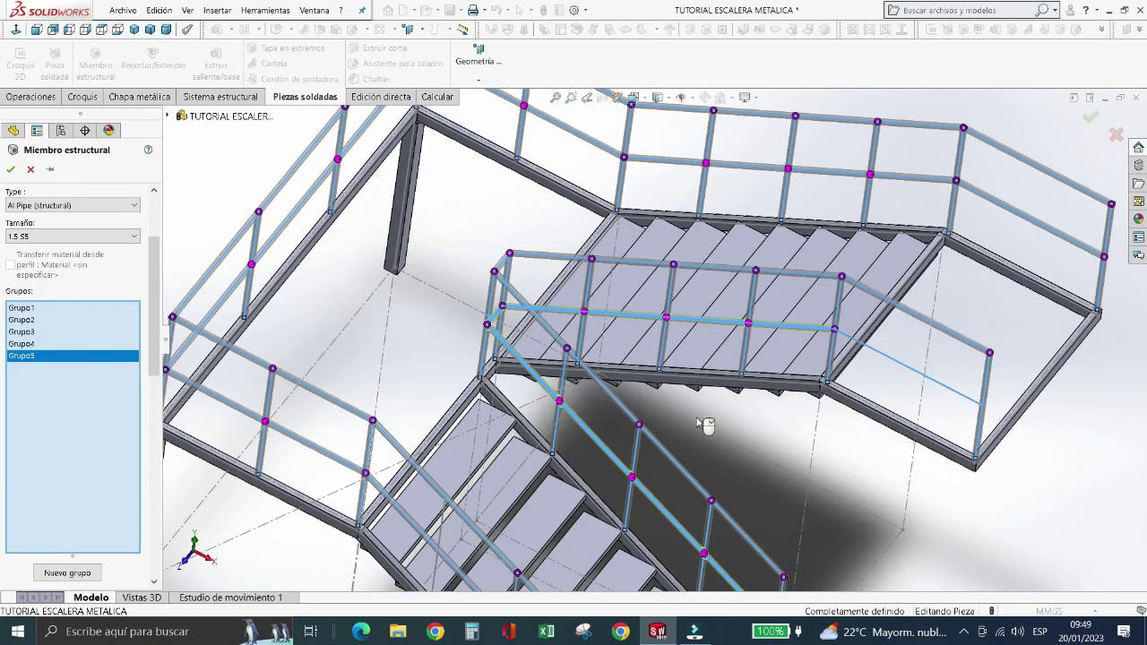
pyautogui.scroll(-2, 705, 422)
pyautogui.scroll(4, 704, 424)
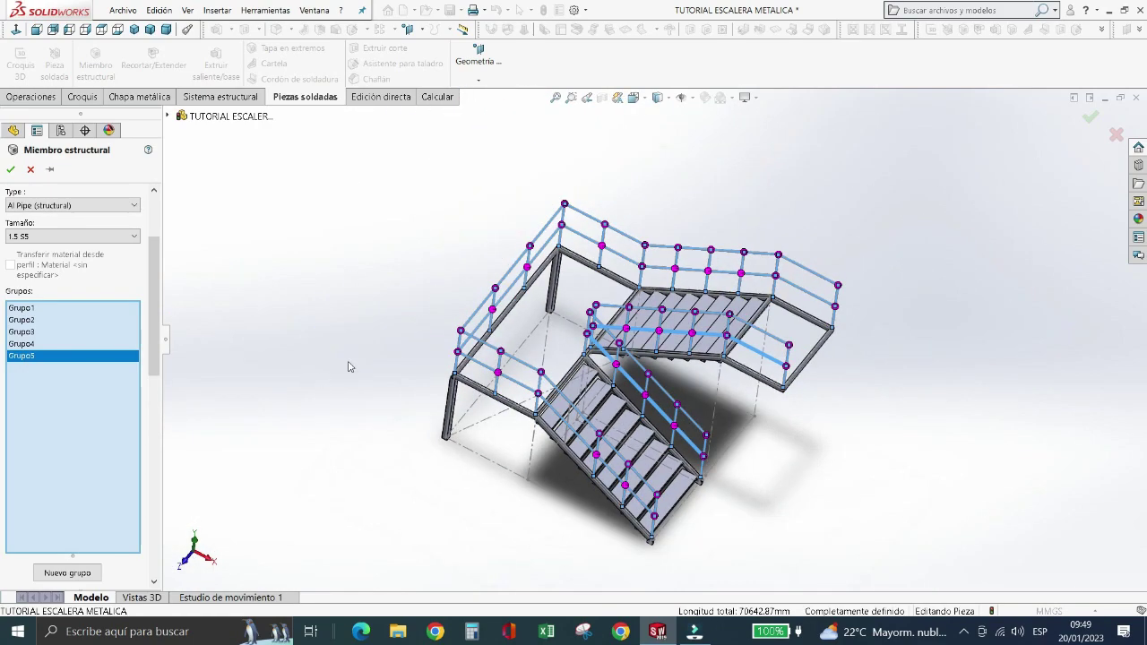
pyautogui.click(1088, 119)
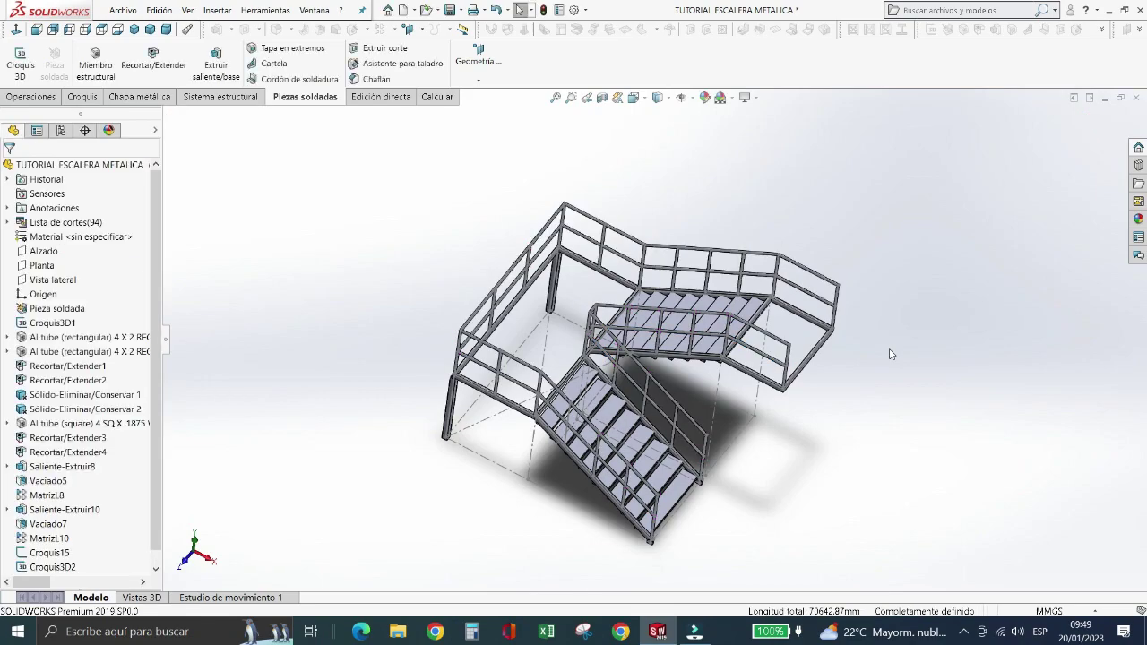
pyautogui.scroll(-4, 627, 290)
pyautogui.scroll(-3, 627, 289)
pyautogui.scroll(-2, 618, 287)
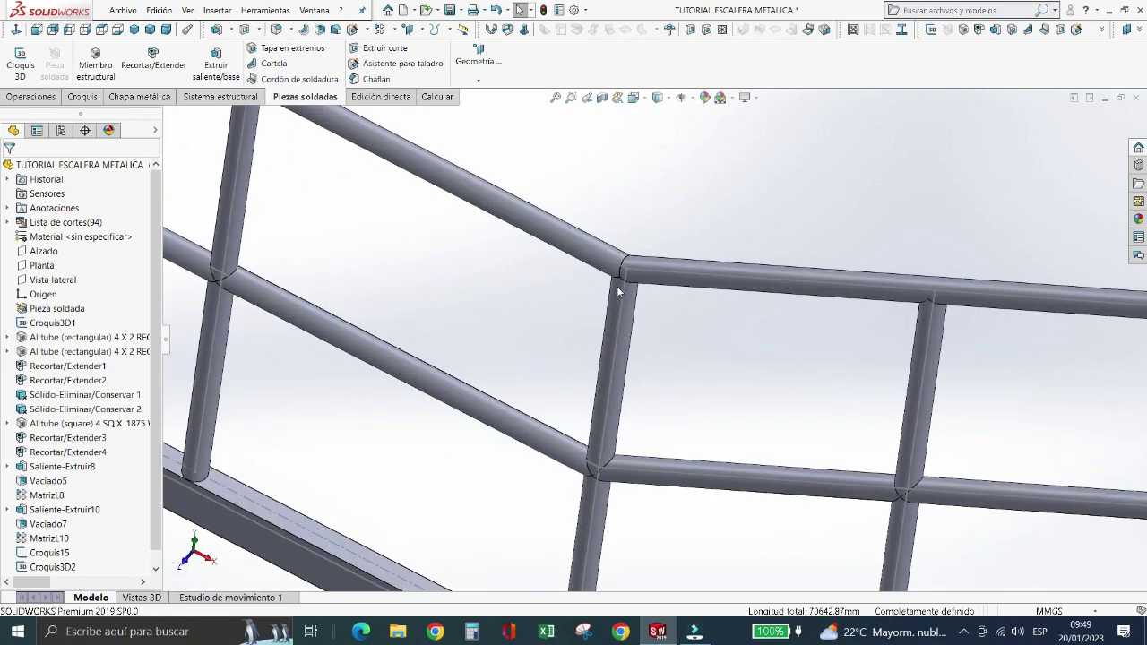
pyautogui.scroll(-1, 617, 286)
pyautogui.press('z')
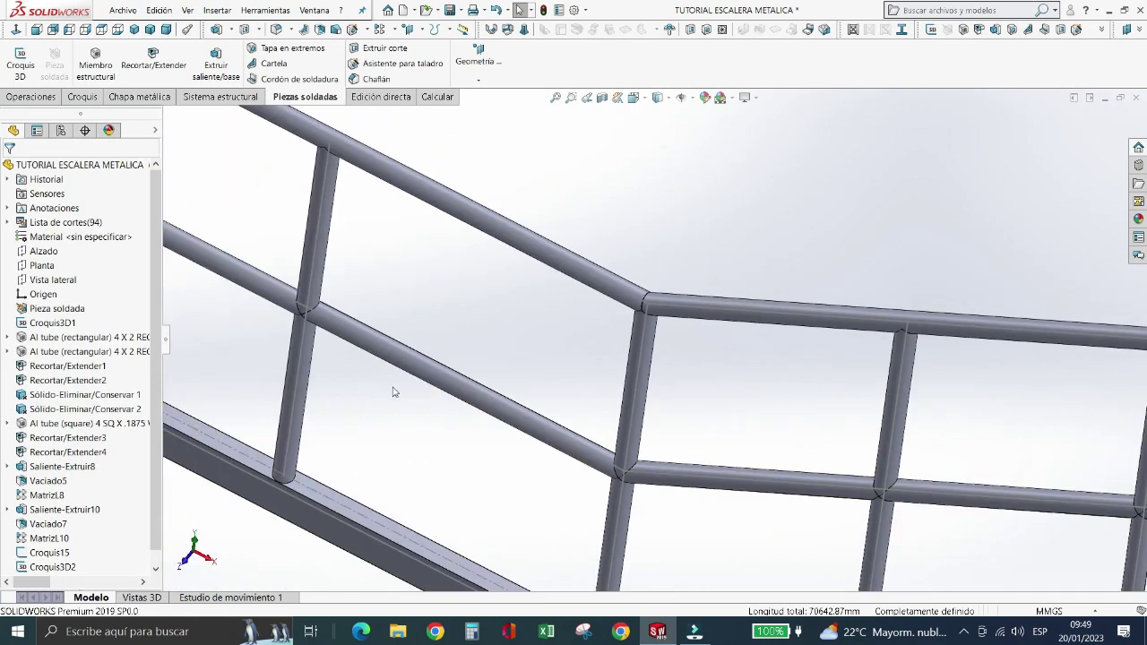
pyautogui.moveTo(332, 448)
pyautogui.mouseDown(button='middle')
pyautogui.moveTo(372, 454)
pyautogui.moveTo(444, 387)
pyautogui.moveTo(479, 406)
pyautogui.moveTo(484, 220)
pyautogui.mouseUp(button='middle')
pyautogui.scroll(-3, 484, 217)
pyautogui.scroll(-2, 484, 218)
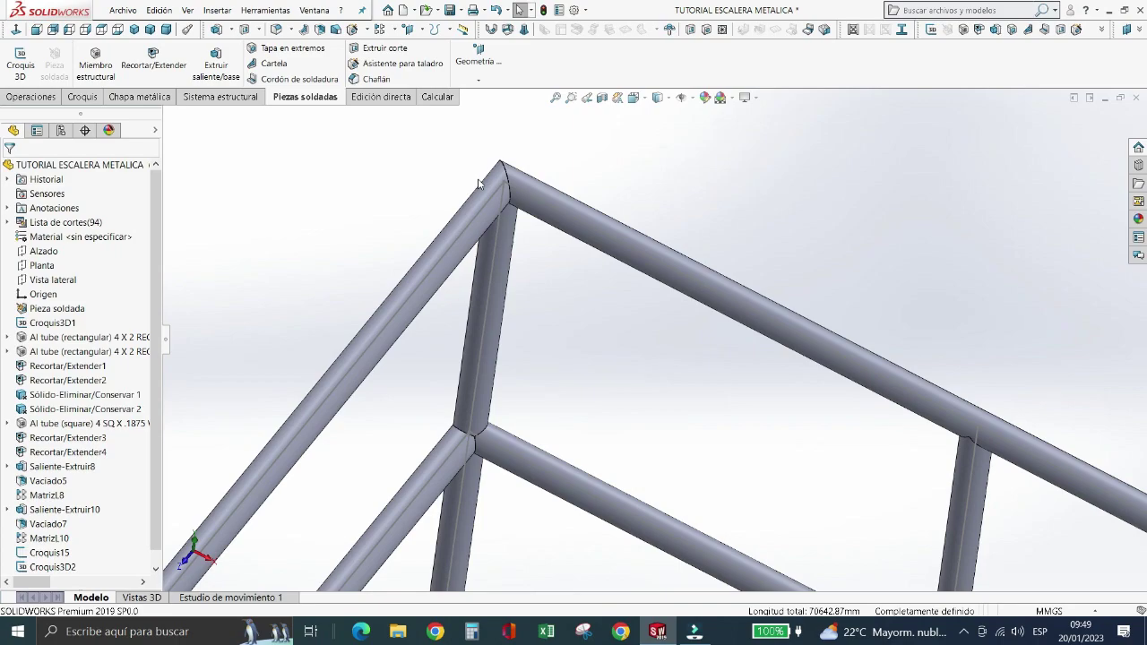
pyautogui.scroll(2, 478, 184)
pyautogui.scroll(1, 477, 186)
pyautogui.scroll(2, 485, 226)
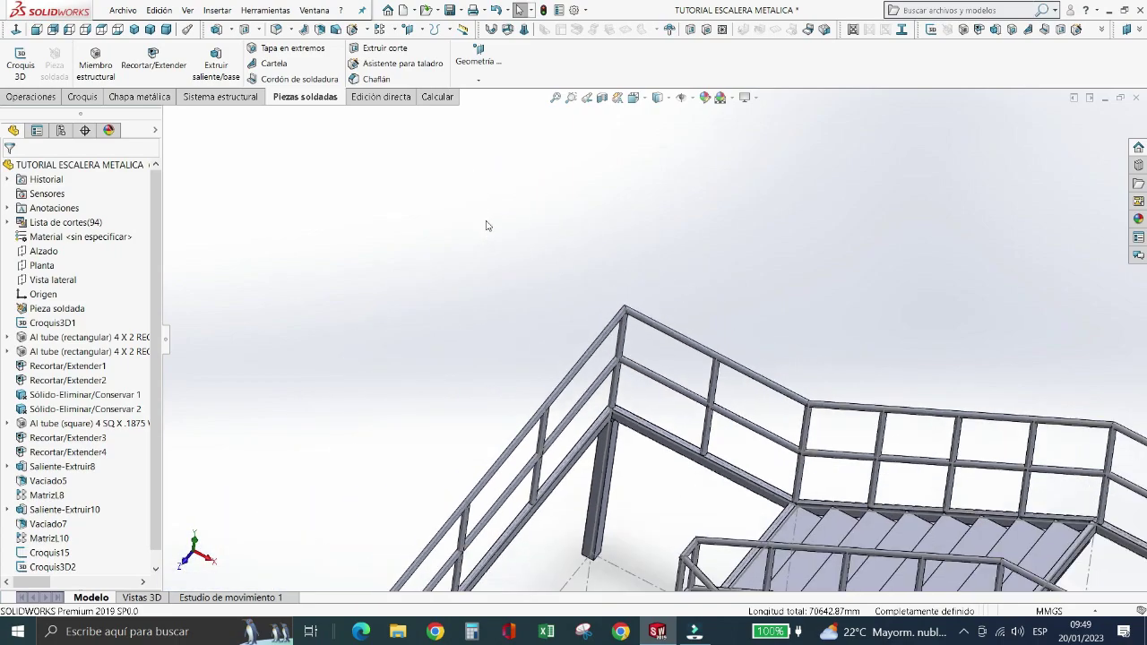
pyautogui.scroll(1, 504, 256)
pyautogui.scroll(1, 467, 279)
pyautogui.scroll(-1, 609, 481)
pyautogui.scroll(-2, 601, 496)
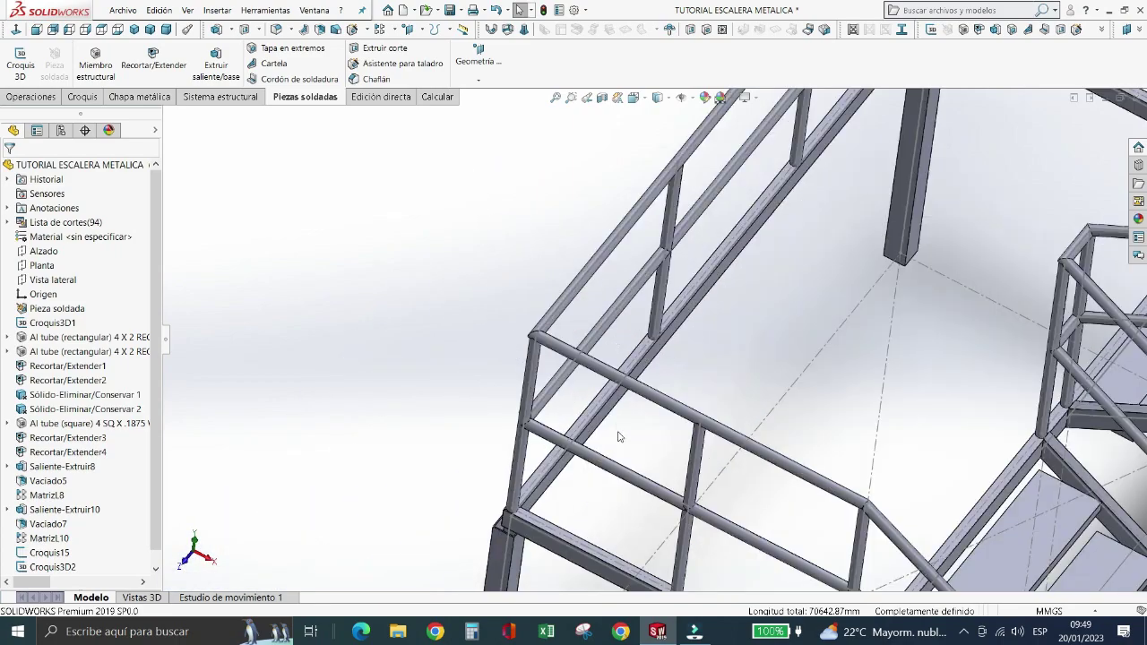
pyautogui.scroll(-2, 578, 391)
pyautogui.scroll(-2, 531, 349)
pyautogui.scroll(2, 536, 285)
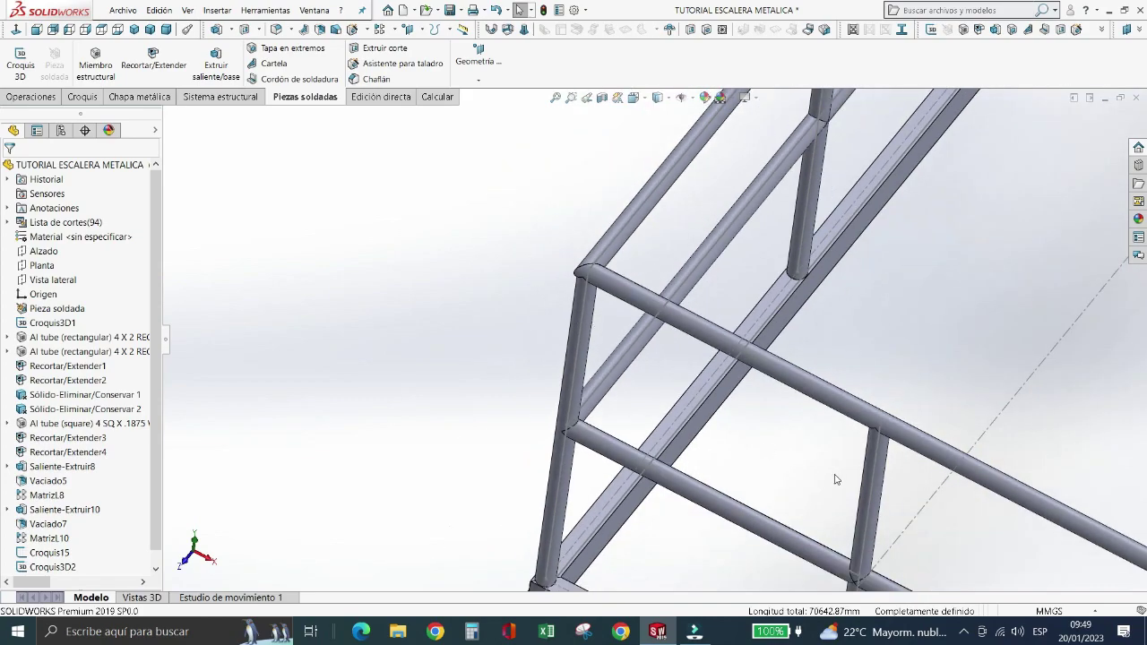
pyautogui.scroll(1, 627, 282)
pyautogui.scroll(-1, 806, 278)
pyautogui.scroll(-2, 917, 272)
pyautogui.scroll(-2, 918, 273)
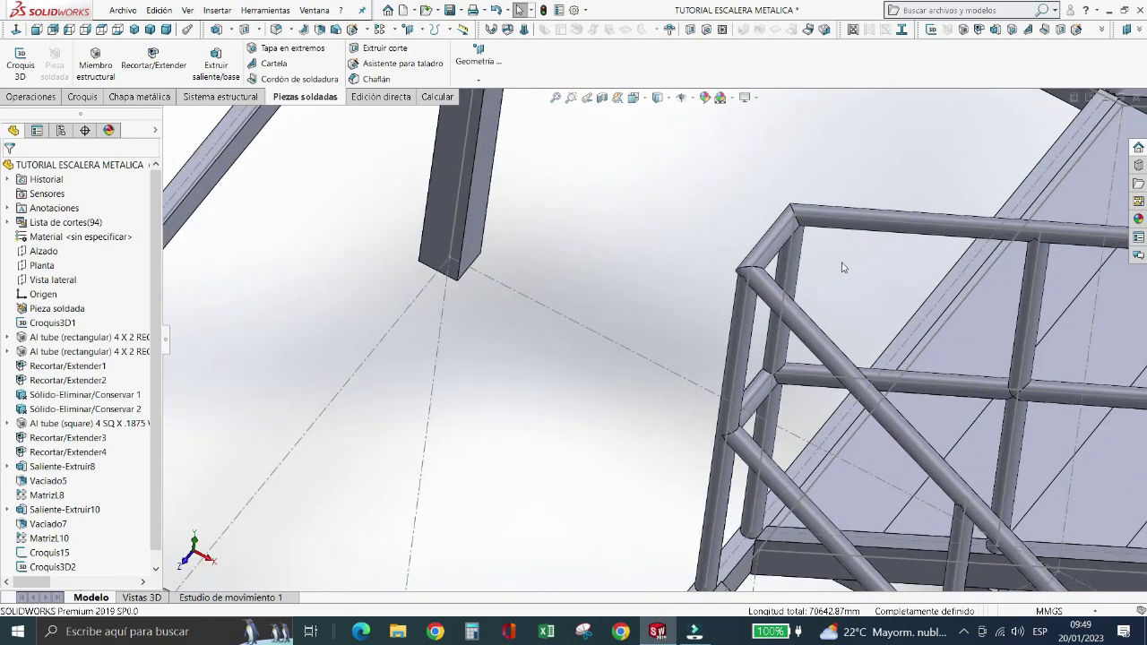
pyautogui.scroll(-2, 760, 259)
pyautogui.scroll(-1, 757, 261)
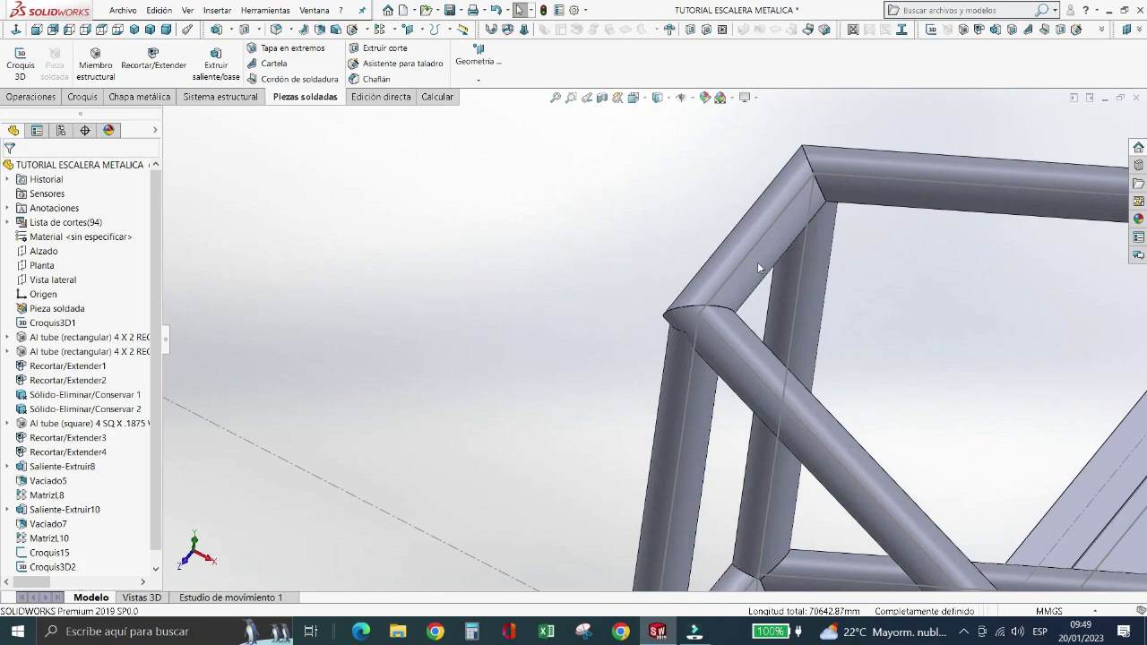
pyautogui.scroll(2, 757, 262)
pyautogui.scroll(2, 728, 263)
pyautogui.scroll(3, 727, 263)
pyautogui.scroll(1, 742, 281)
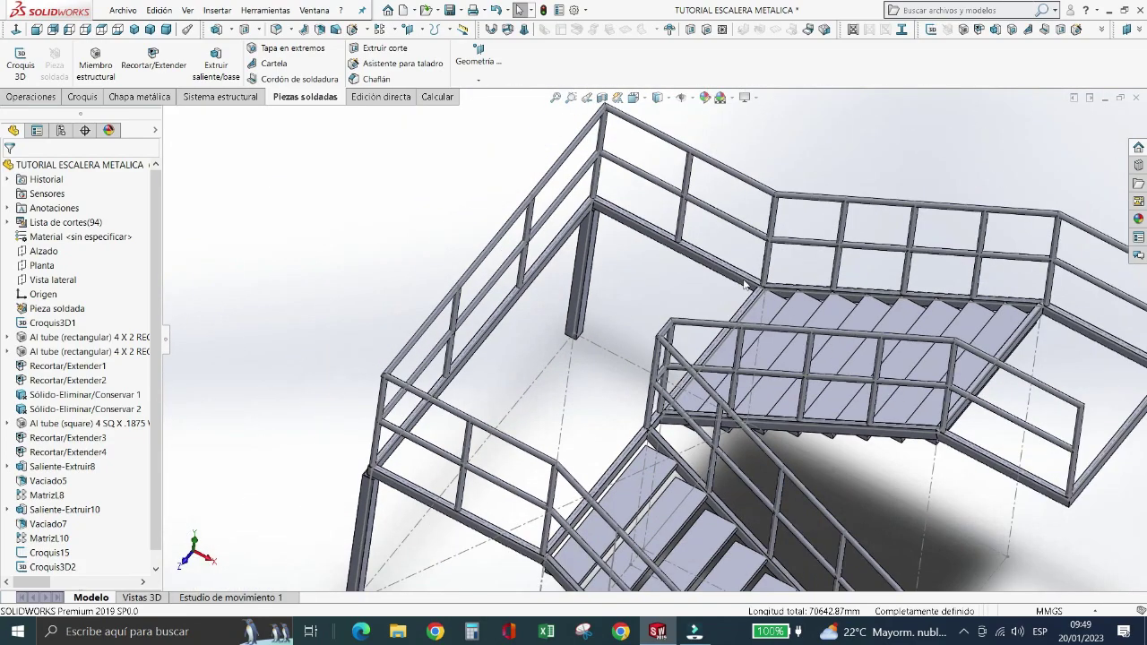
pyautogui.click(449, 411)
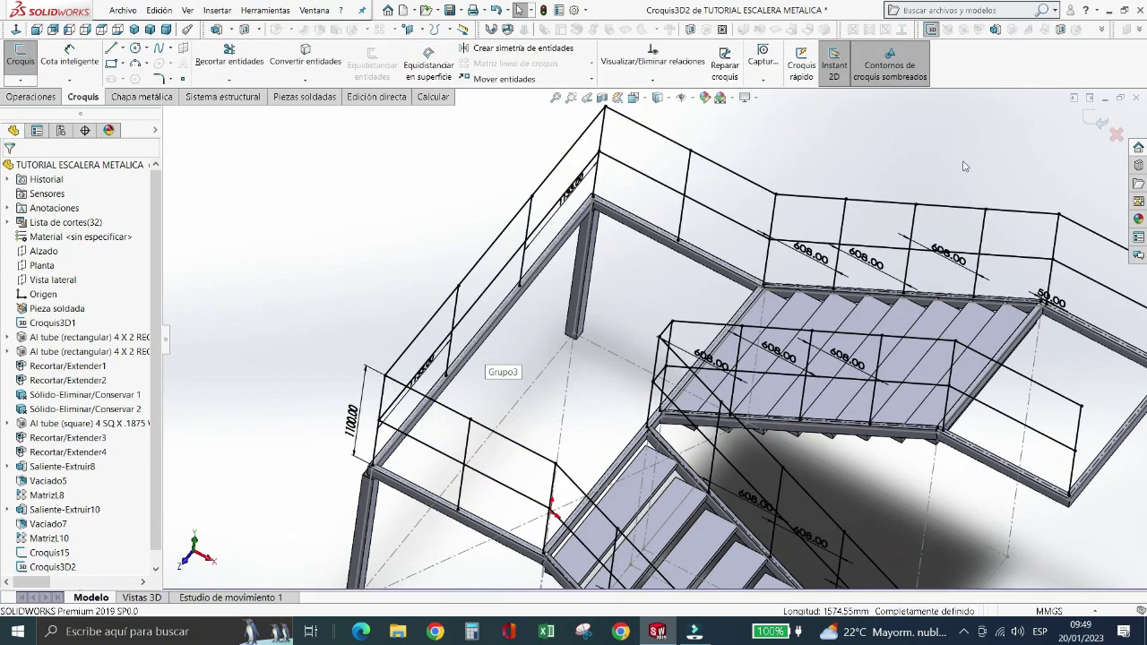
pyautogui.click(1095, 119)
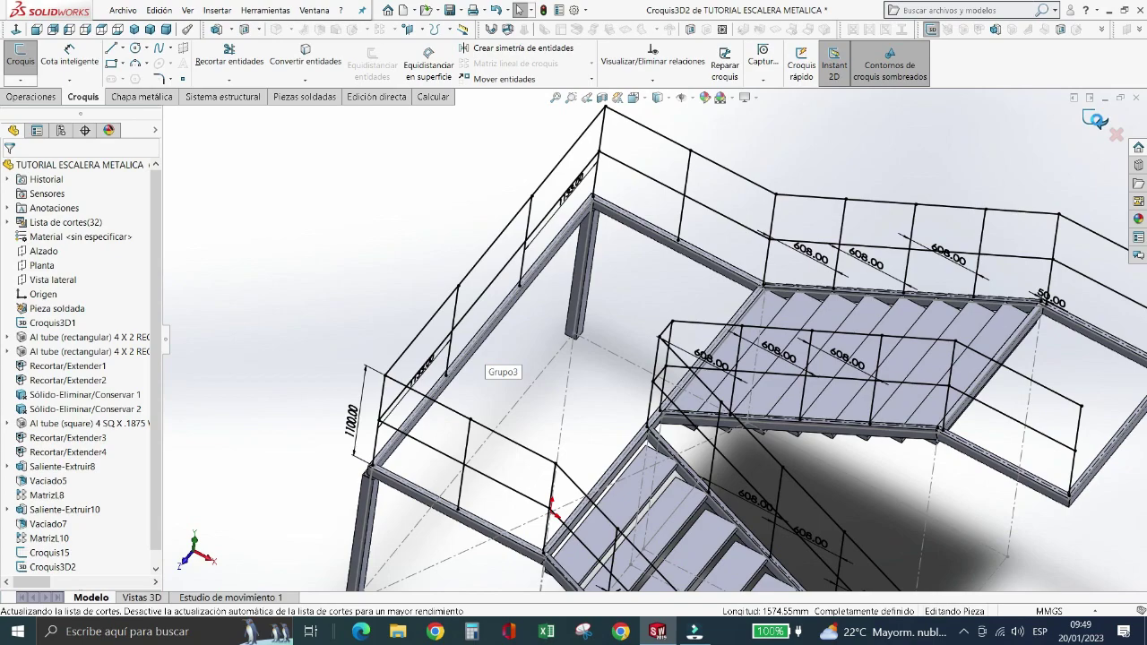
pyautogui.scroll(-5, 535, 376)
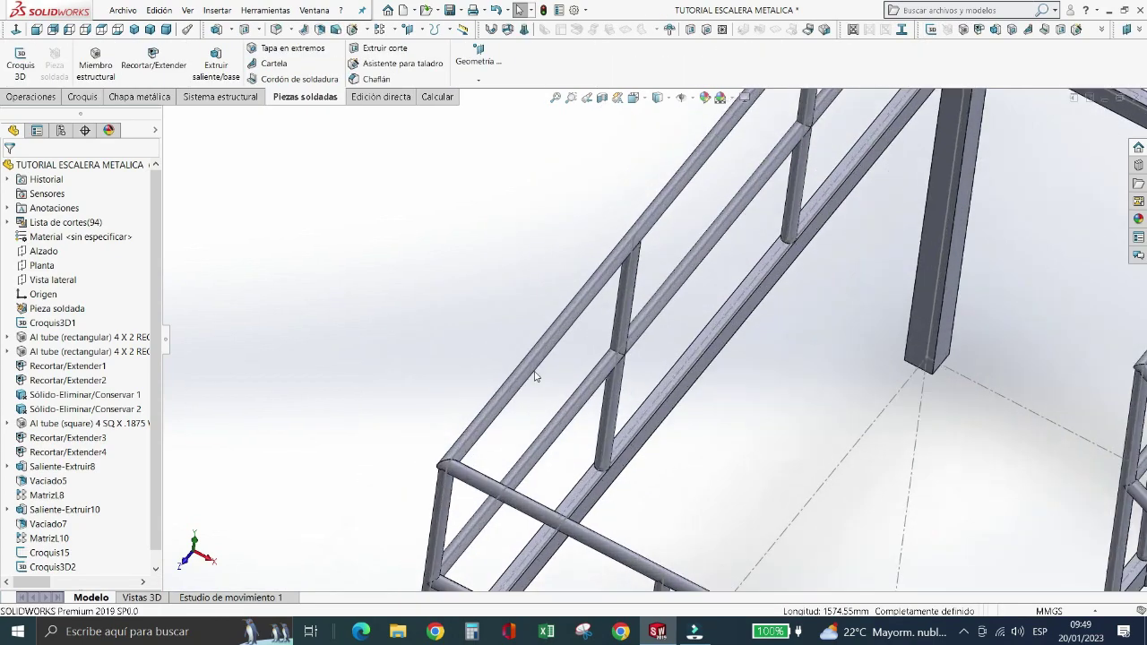
pyautogui.click(535, 374)
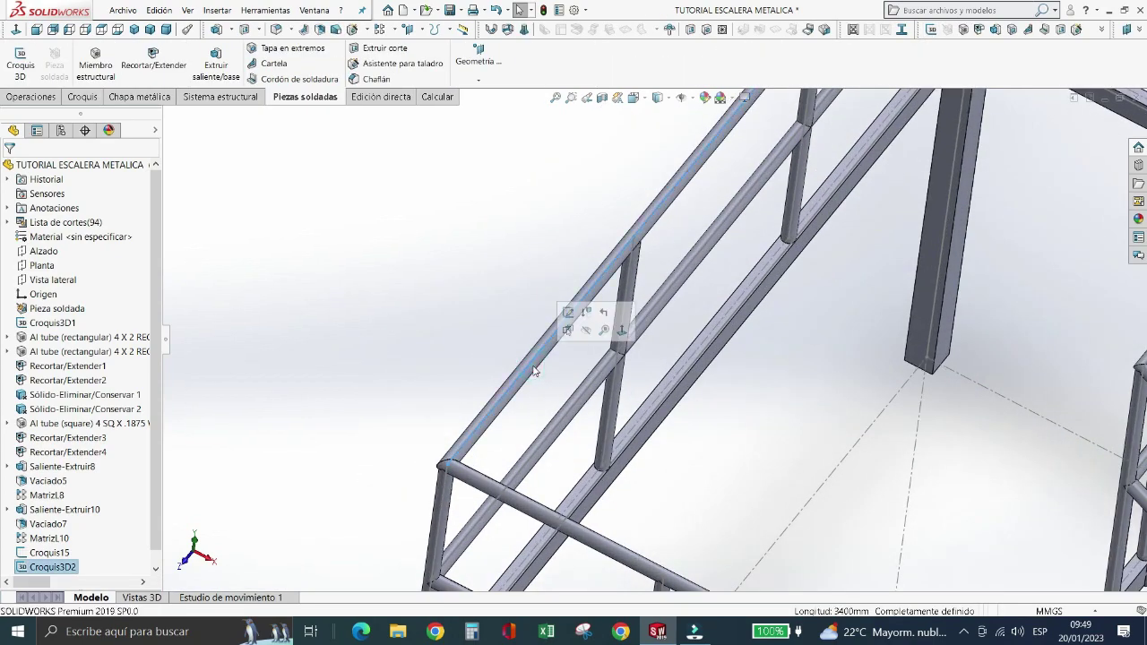
pyautogui.press('Escape')
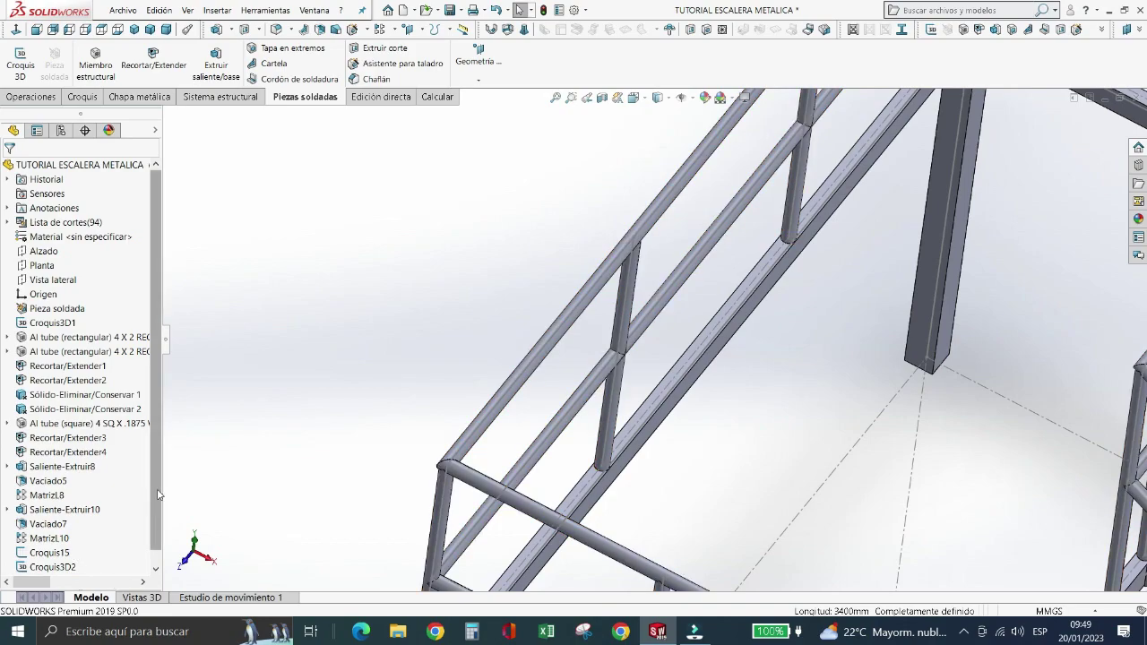
pyautogui.scroll(-1, 158, 494)
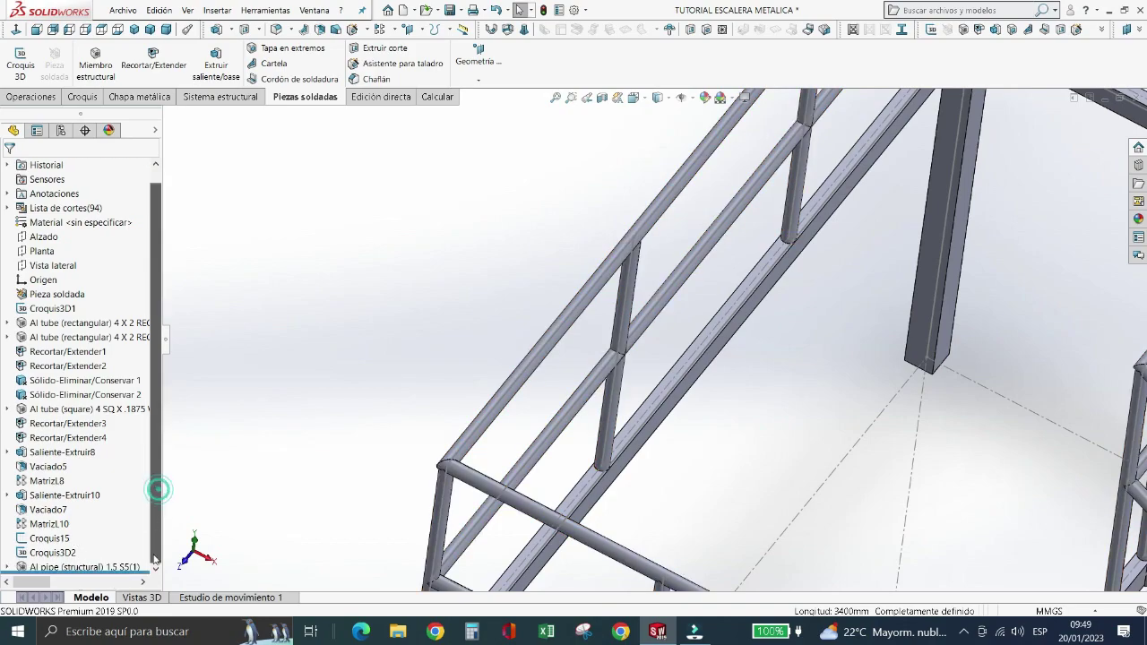
# - Edit the pipe railing feature and set a corner joint's Grupo 1 and Grupo 2 trim order to 1
pyautogui.click(99, 568)
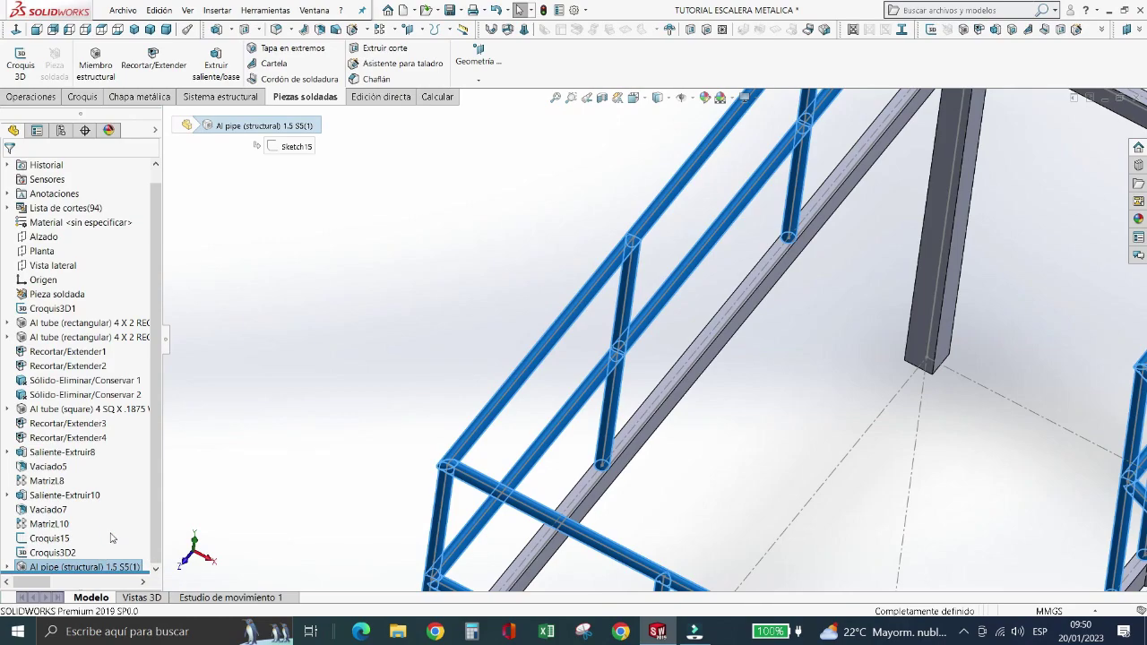
pyautogui.scroll(-3, 452, 461)
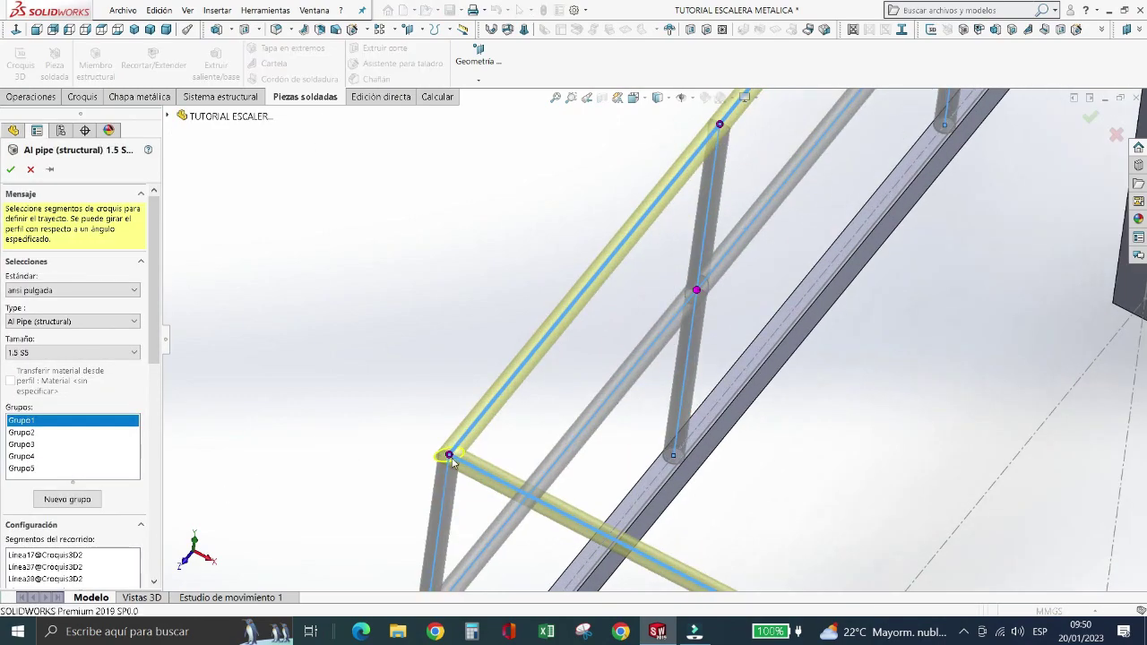
pyautogui.scroll(-1, 453, 461)
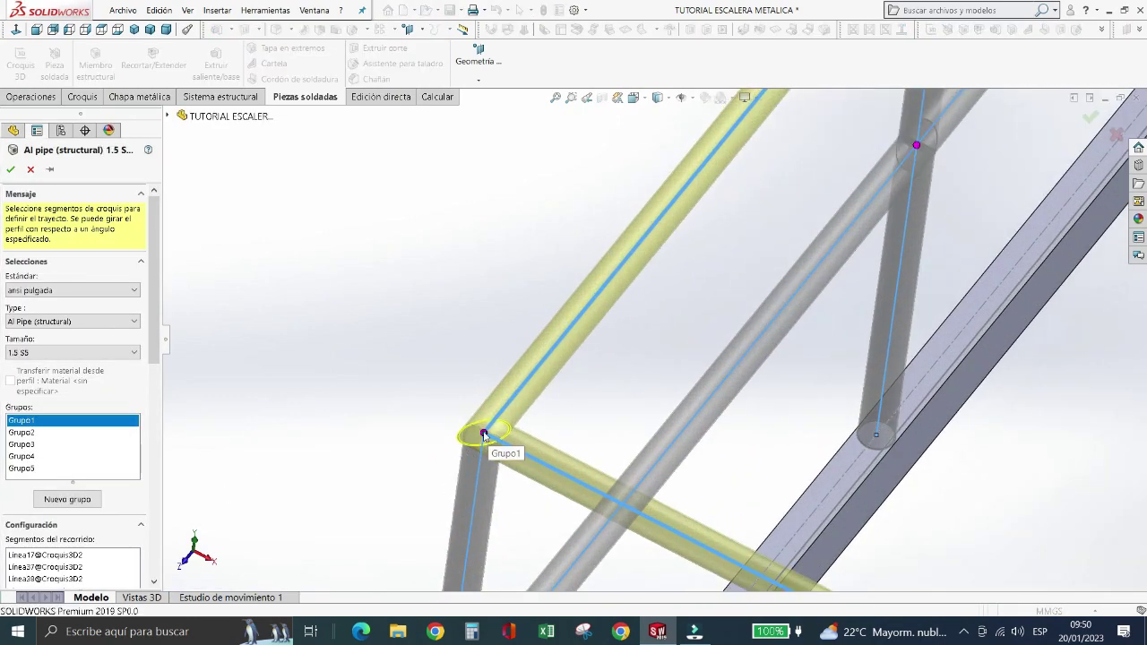
pyautogui.click(484, 435)
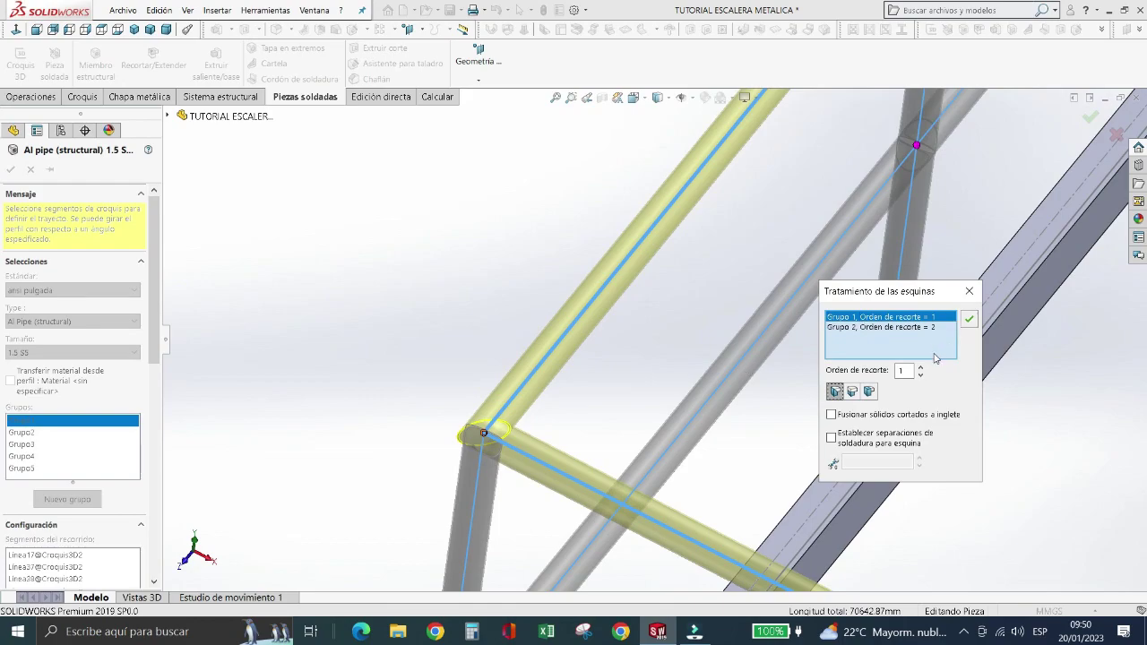
pyautogui.click(921, 368)
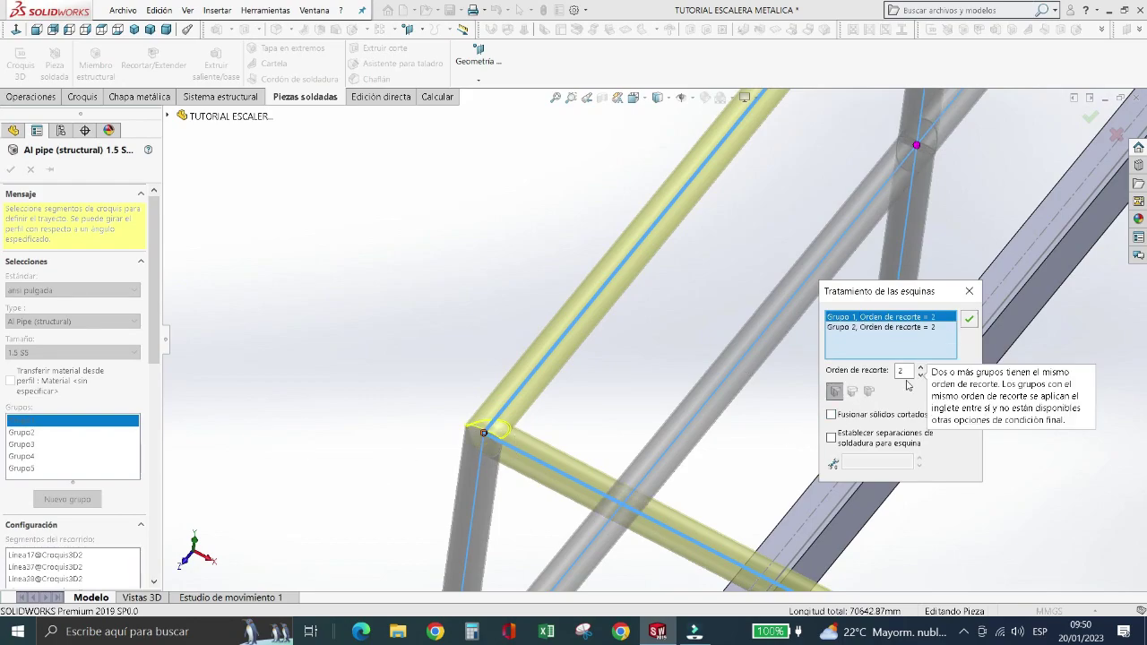
pyautogui.click(922, 377)
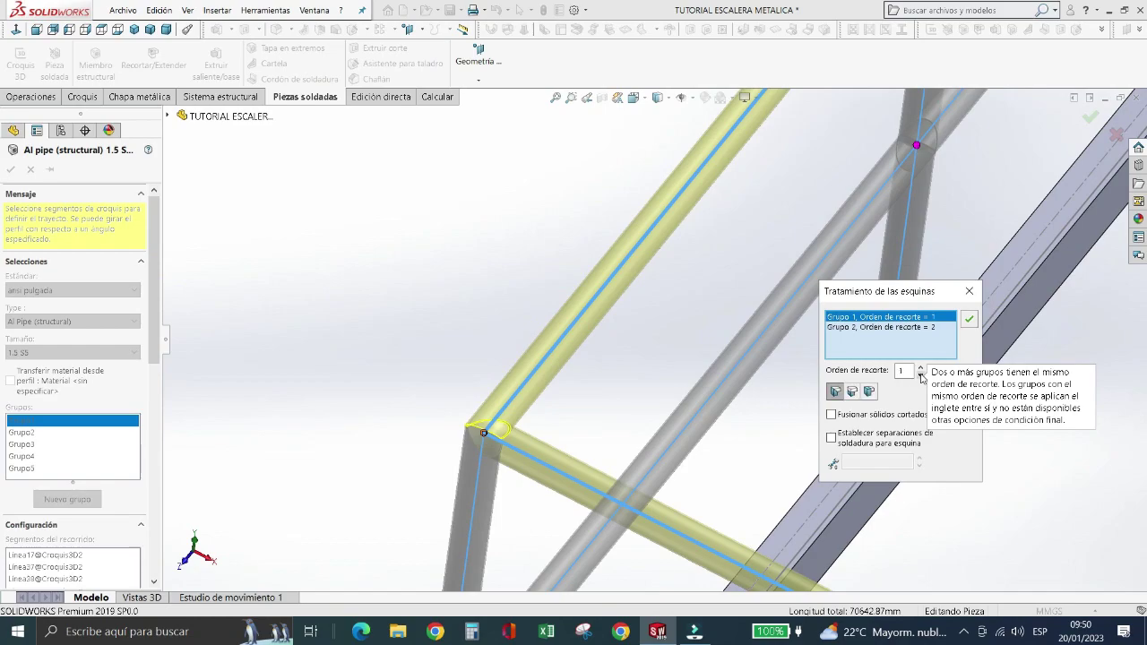
pyautogui.click(874, 327)
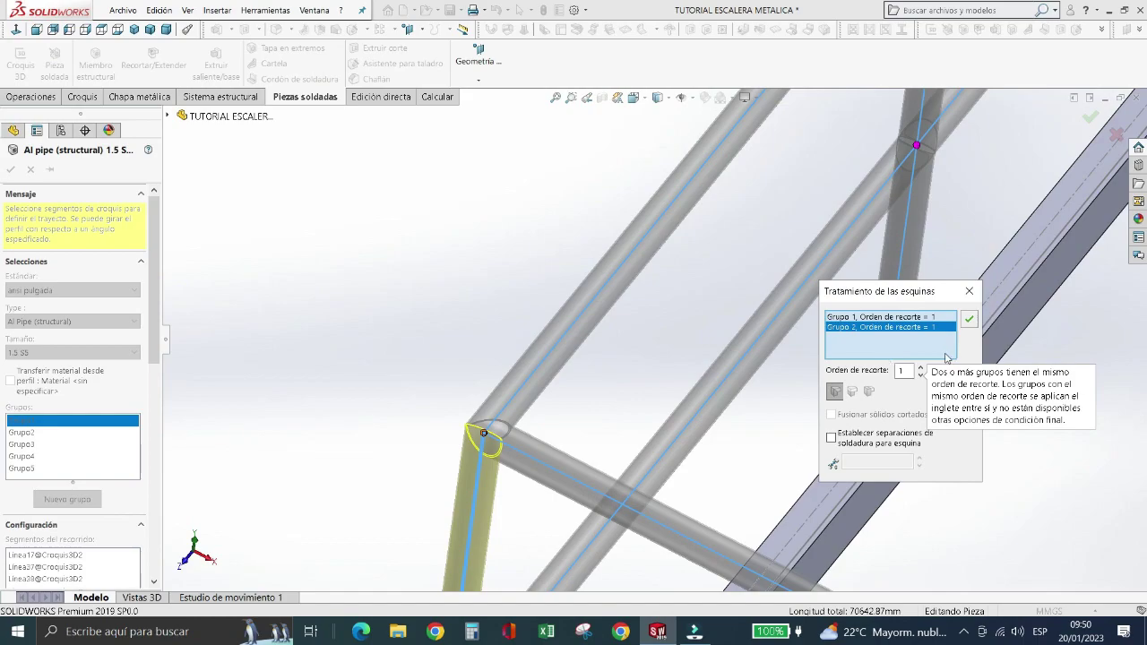
pyautogui.click(969, 291)
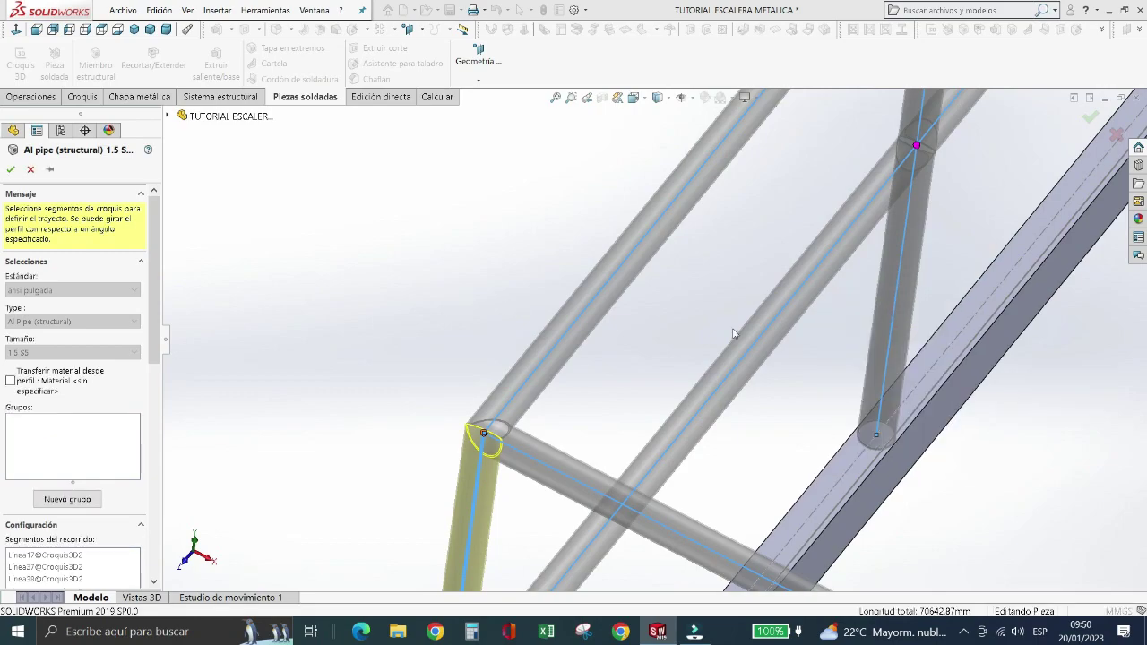
# - Accept the edited pipe railing member and zoom around to inspect the rebuilt corners
pyautogui.press('Return')
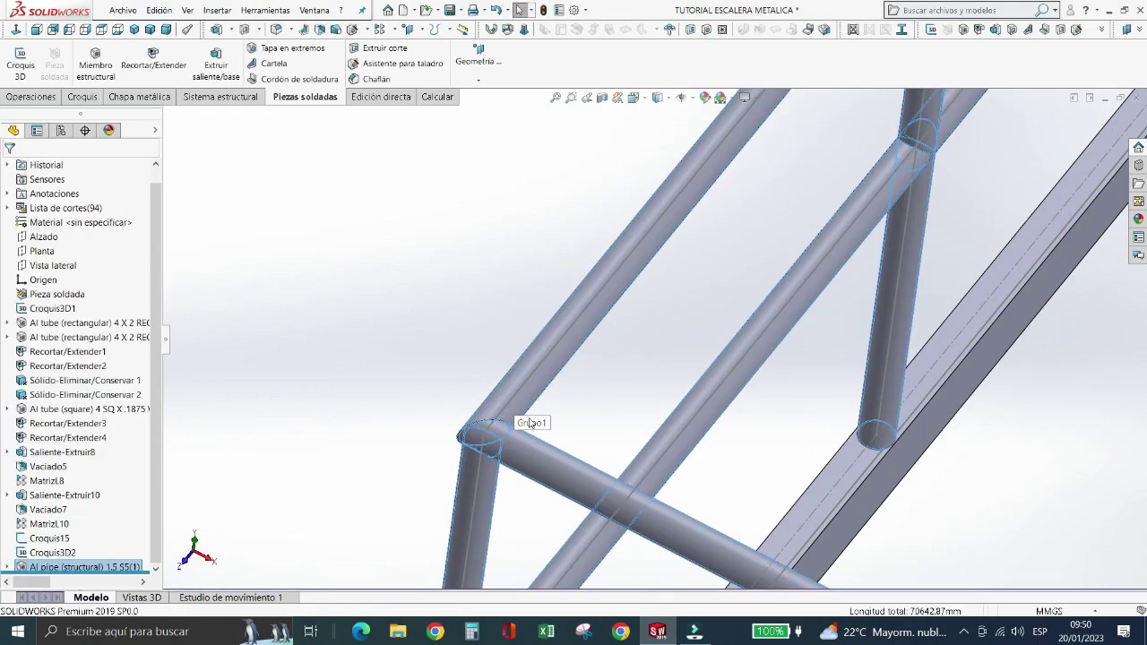
pyautogui.scroll(2, 530, 423)
pyautogui.scroll(-2, 519, 421)
pyautogui.scroll(3, 519, 416)
pyautogui.scroll(1, 523, 419)
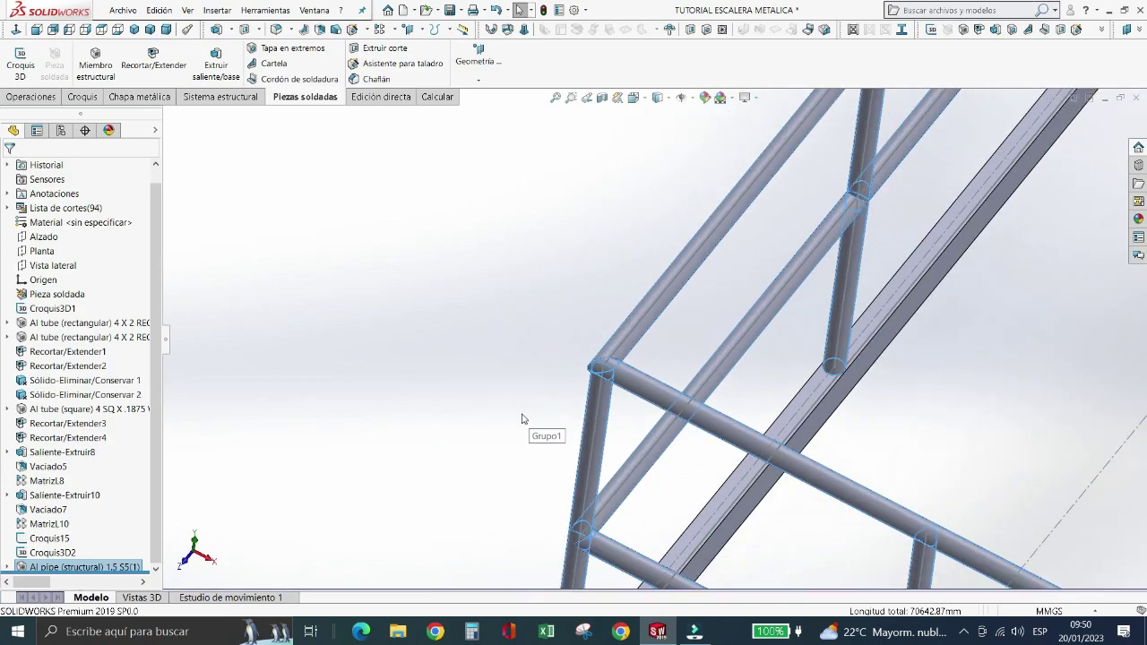
pyautogui.scroll(3, 524, 418)
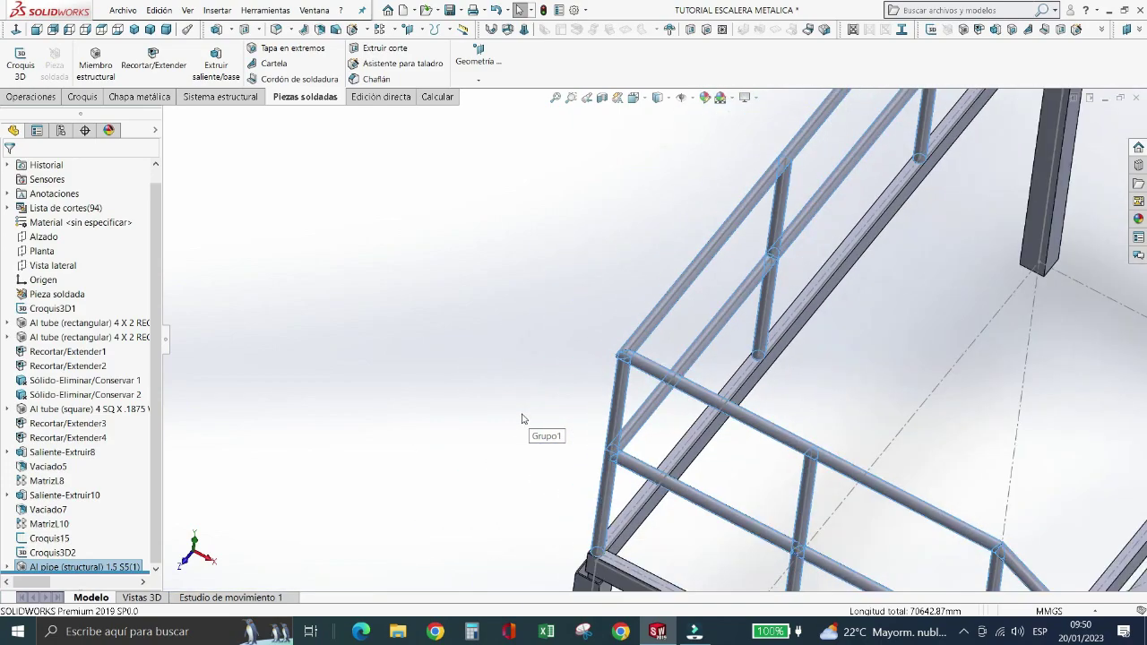
pyautogui.scroll(3, 523, 419)
pyautogui.scroll(2, 763, 537)
pyautogui.scroll(-3, 775, 511)
pyautogui.scroll(-2, 780, 500)
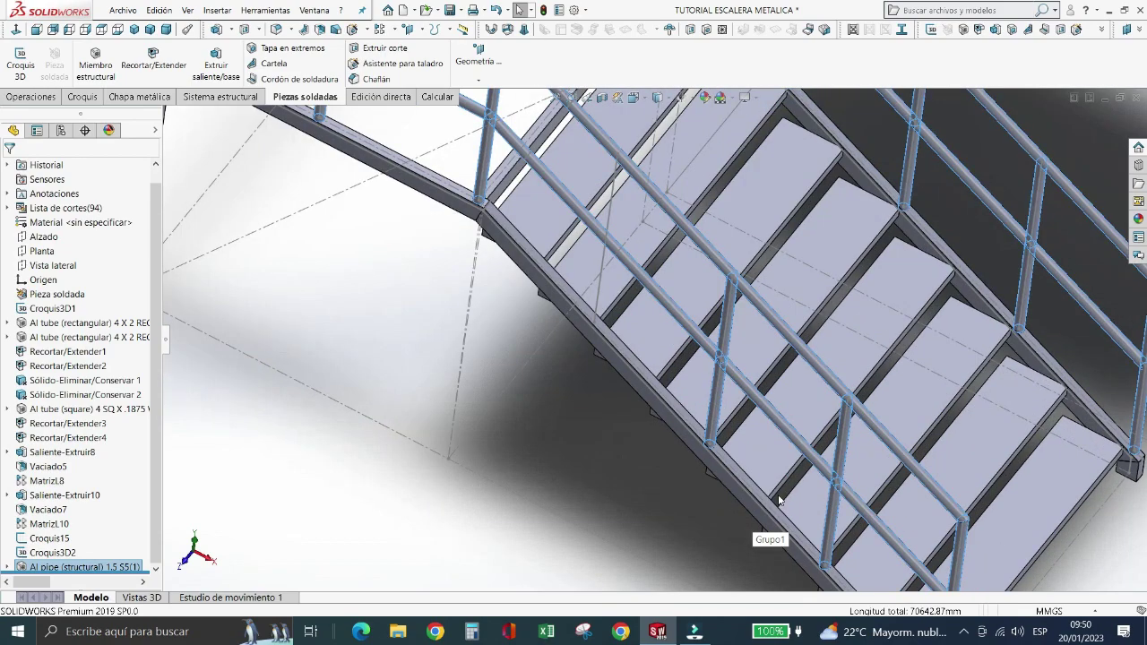
pyautogui.scroll(-2, 783, 502)
pyautogui.scroll(-2, 797, 500)
pyautogui.scroll(2, 802, 500)
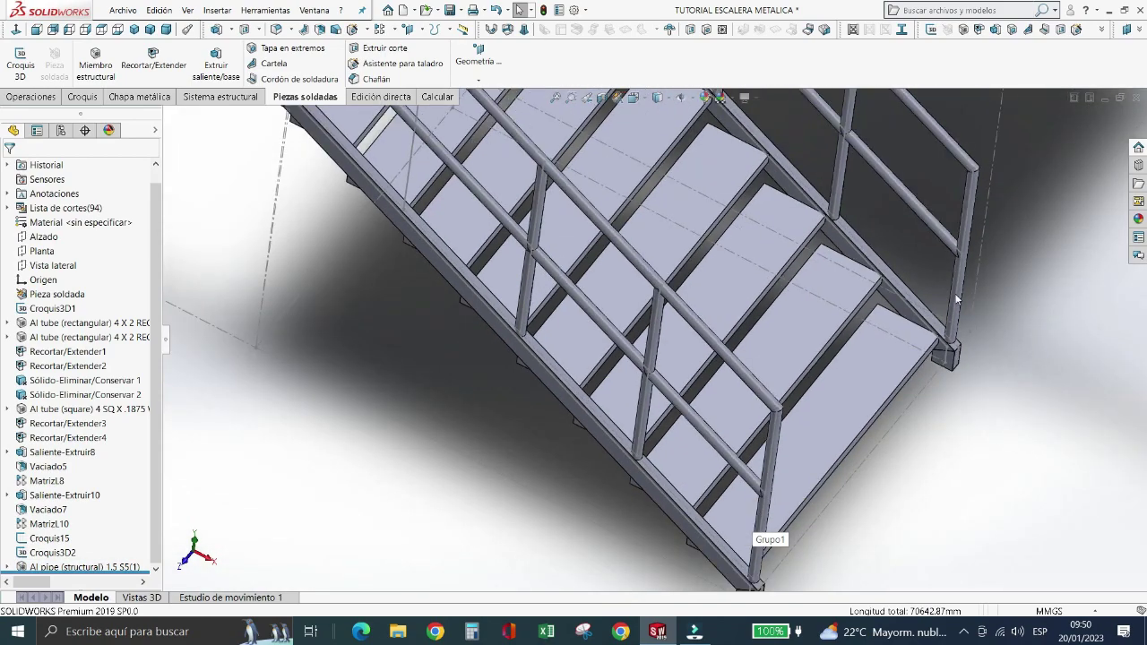
pyautogui.scroll(-4, 925, 296)
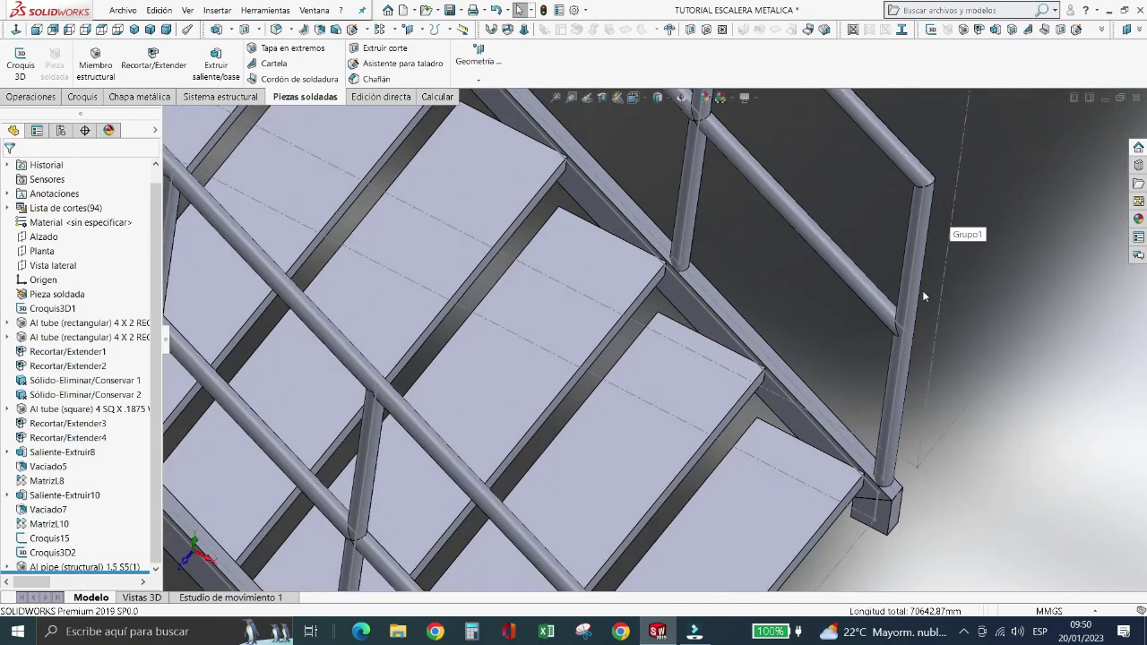
pyautogui.scroll(-2, 681, 238)
# - Check a railing post's diameter, then save the TUTORIAL ESCALERA METALICA part
pyautogui.click(688, 230)
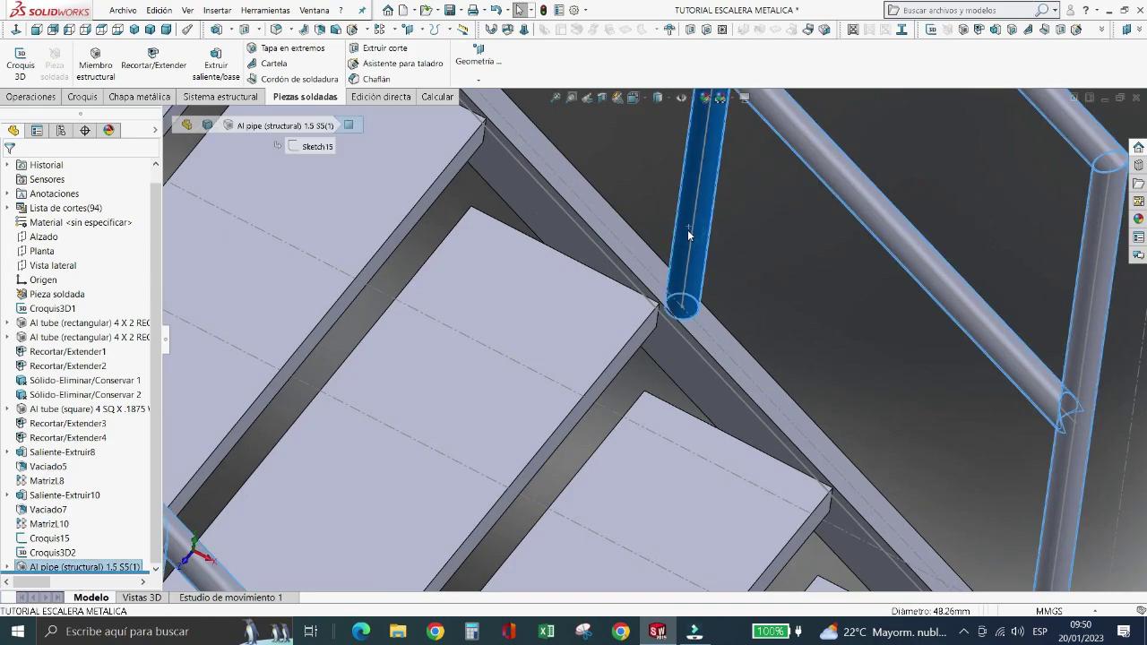
pyautogui.press('Escape')
pyautogui.scroll(4, 728, 309)
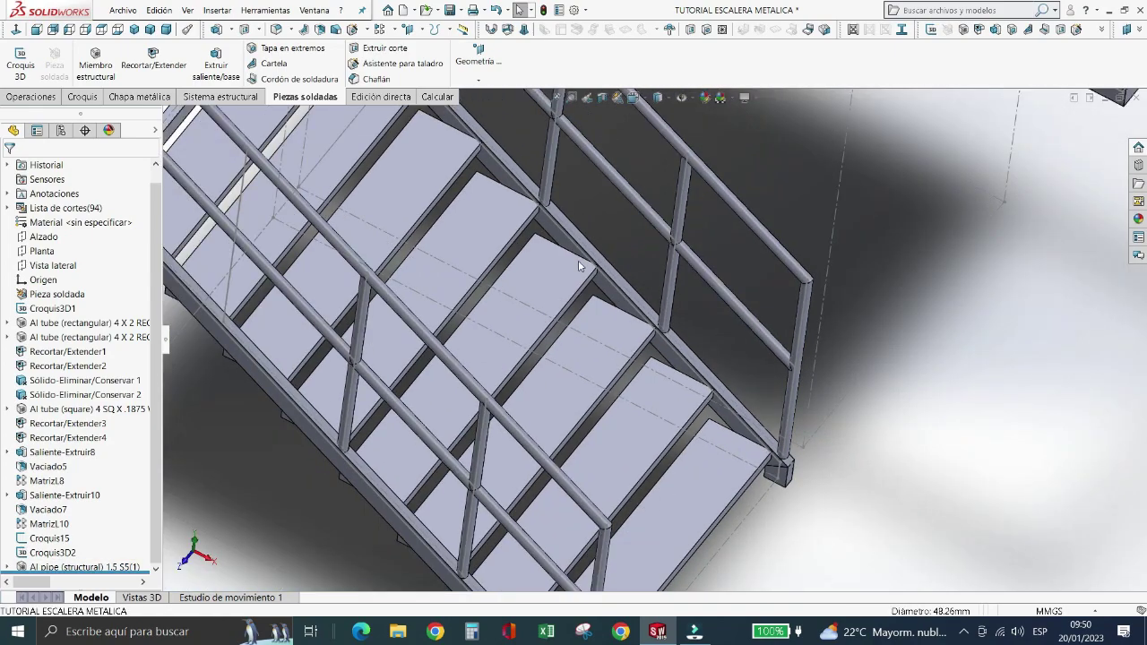
pyautogui.scroll(-1, 600, 301)
pyautogui.scroll(3, 495, 355)
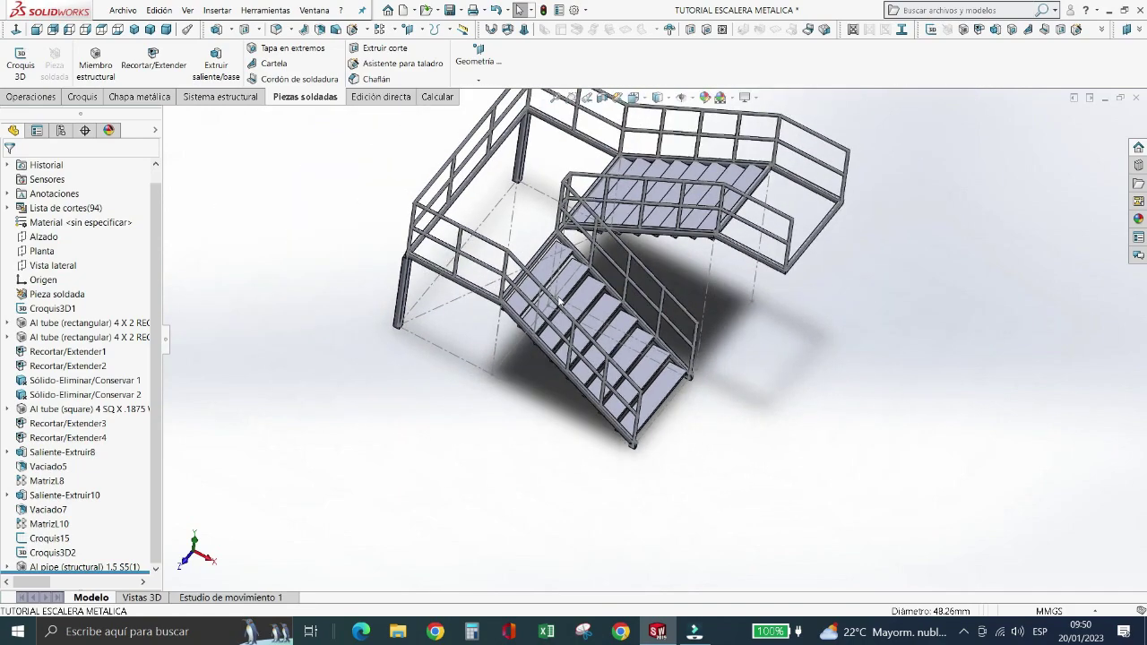
pyautogui.scroll(-1, 559, 301)
pyautogui.scroll(-1, 587, 265)
pyautogui.scroll(-1, 596, 268)
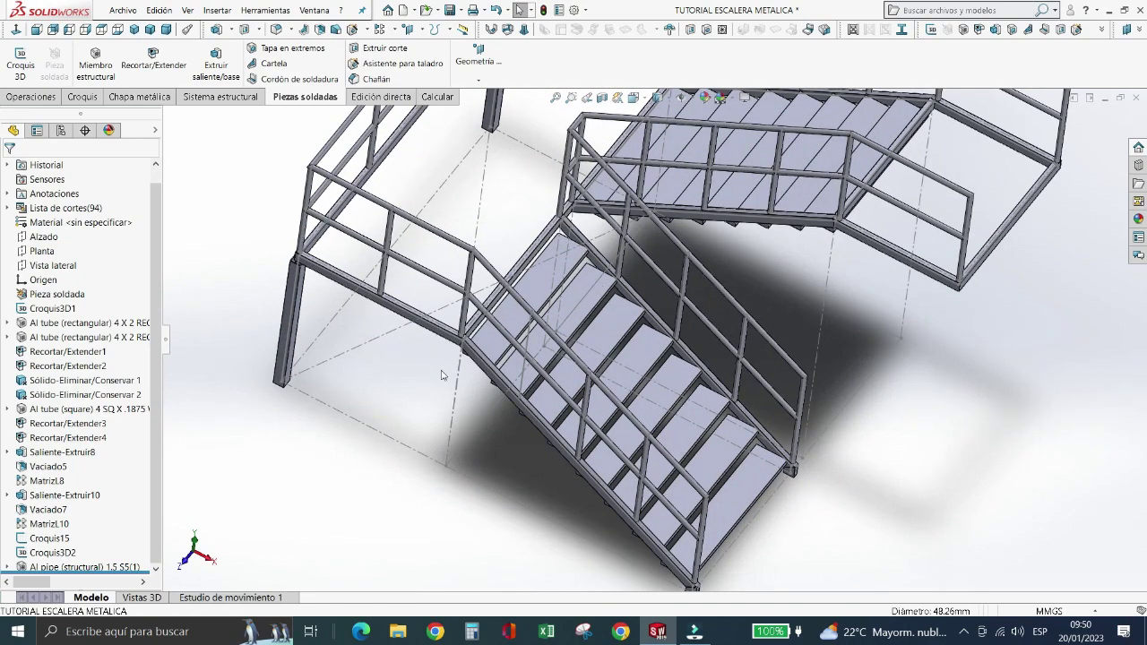
pyautogui.scroll(3, 611, 304)
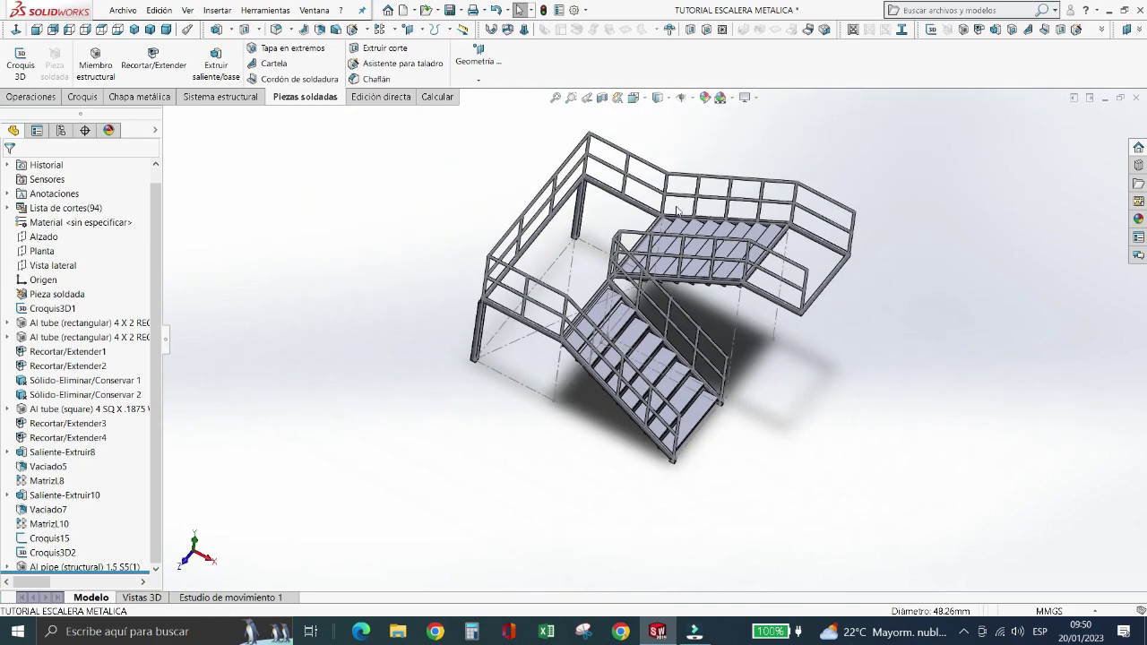
pyautogui.scroll(-2, 667, 220)
pyautogui.scroll(-1, 504, 274)
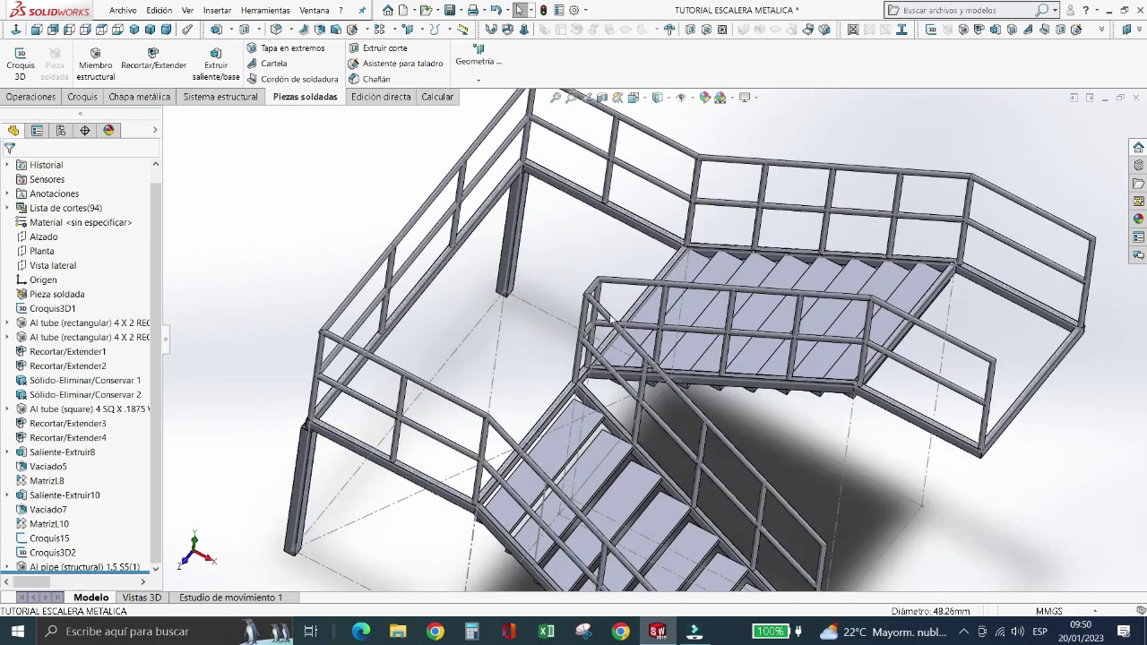
pyautogui.click(450, 10)
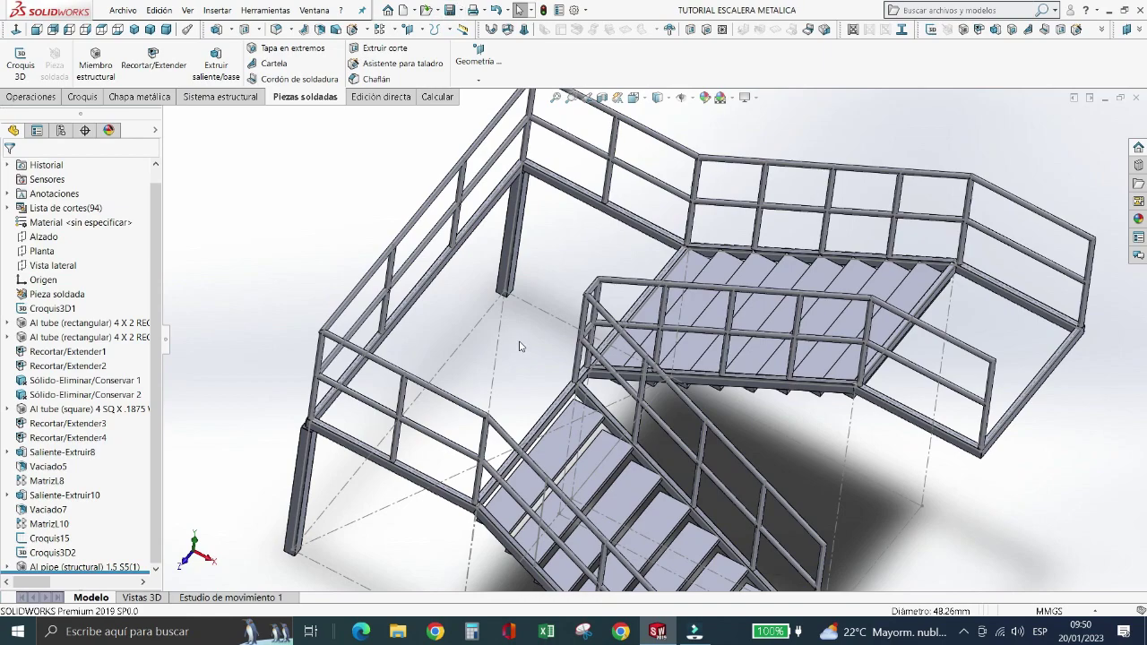
pyautogui.scroll(1, 493, 345)
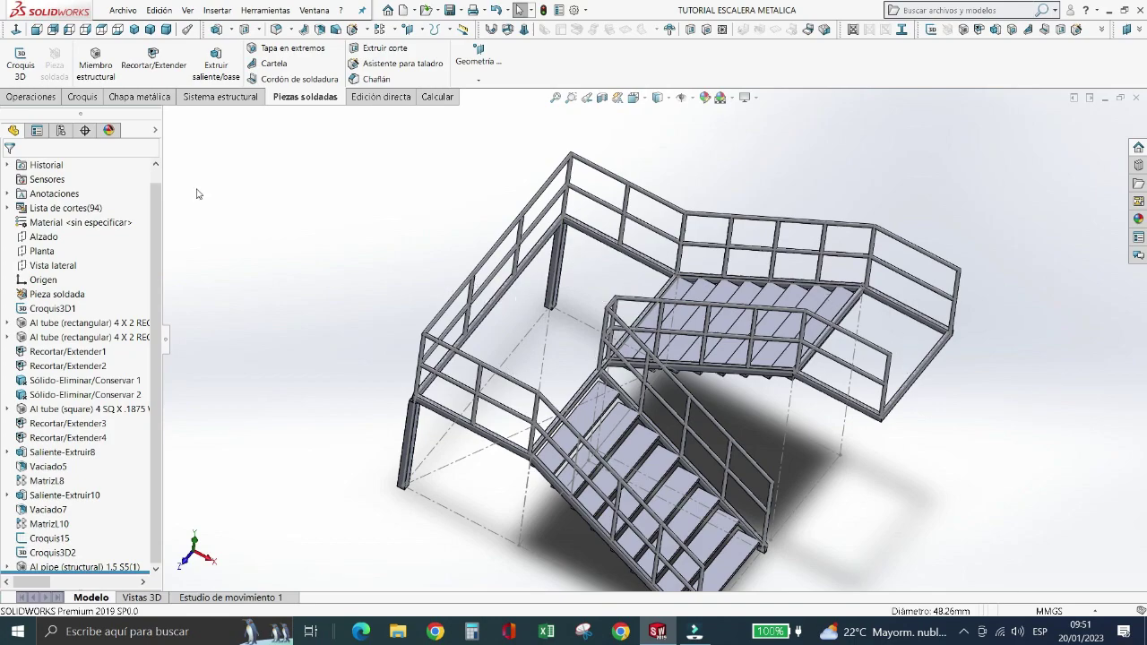
# - Try a Brida base from Croquis15 on the Chapa metálica tab and dismiss the empty-sketch warning
pyautogui.scroll(-3, 433, 338)
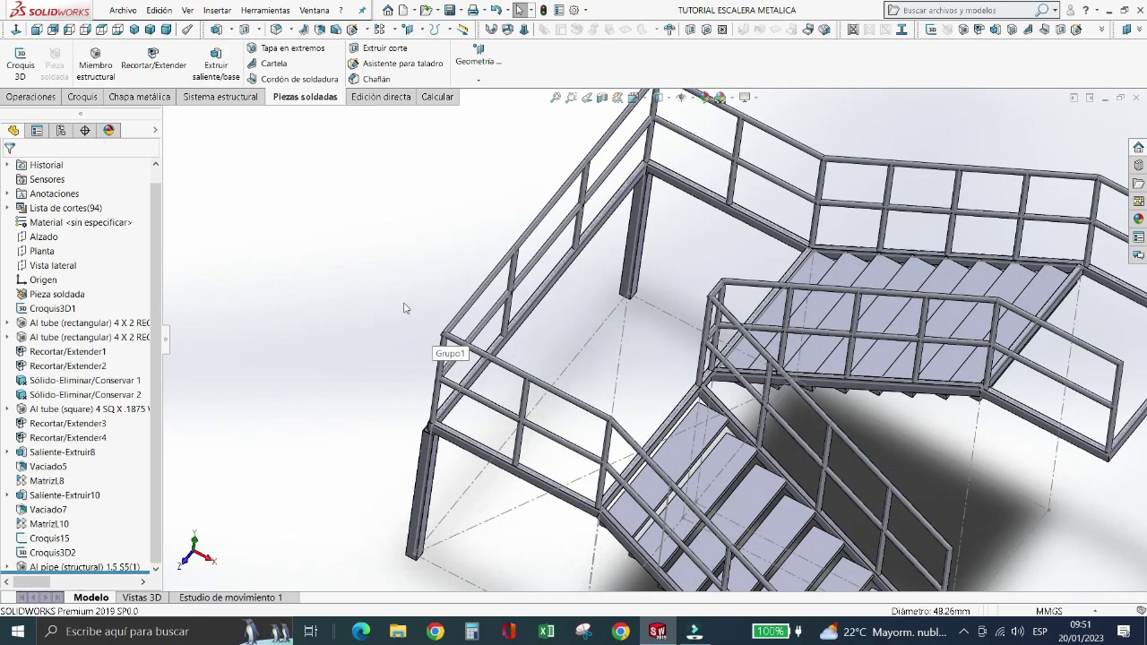
pyautogui.click(125, 96)
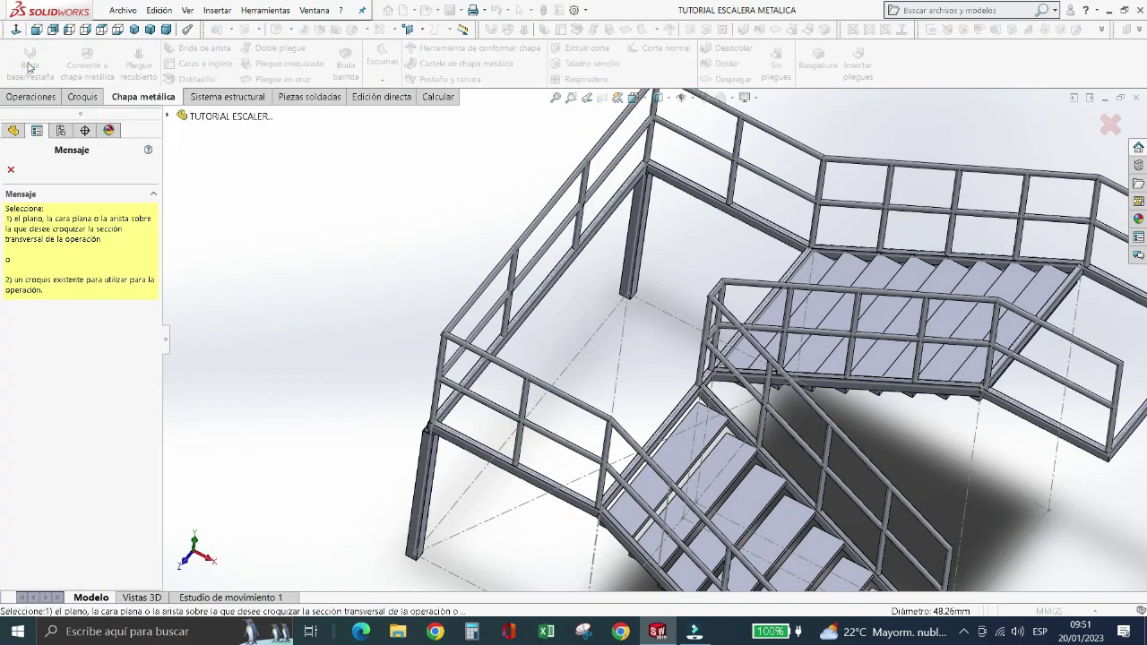
pyautogui.scroll(-3, 506, 337)
pyautogui.scroll(-3, 529, 323)
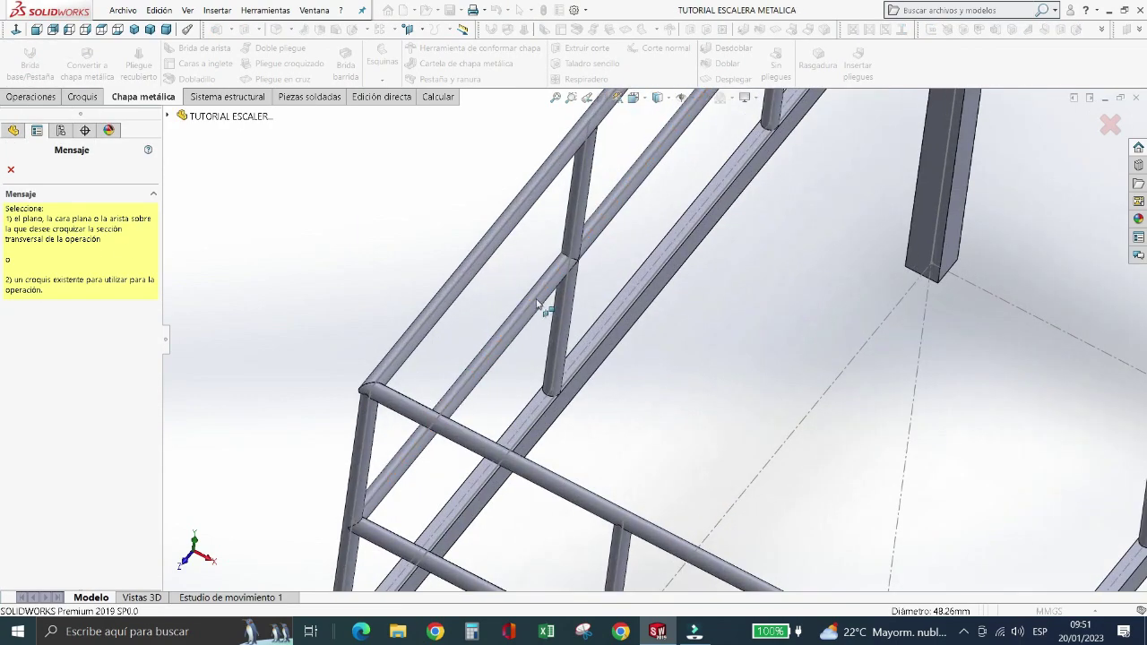
pyautogui.click(607, 313)
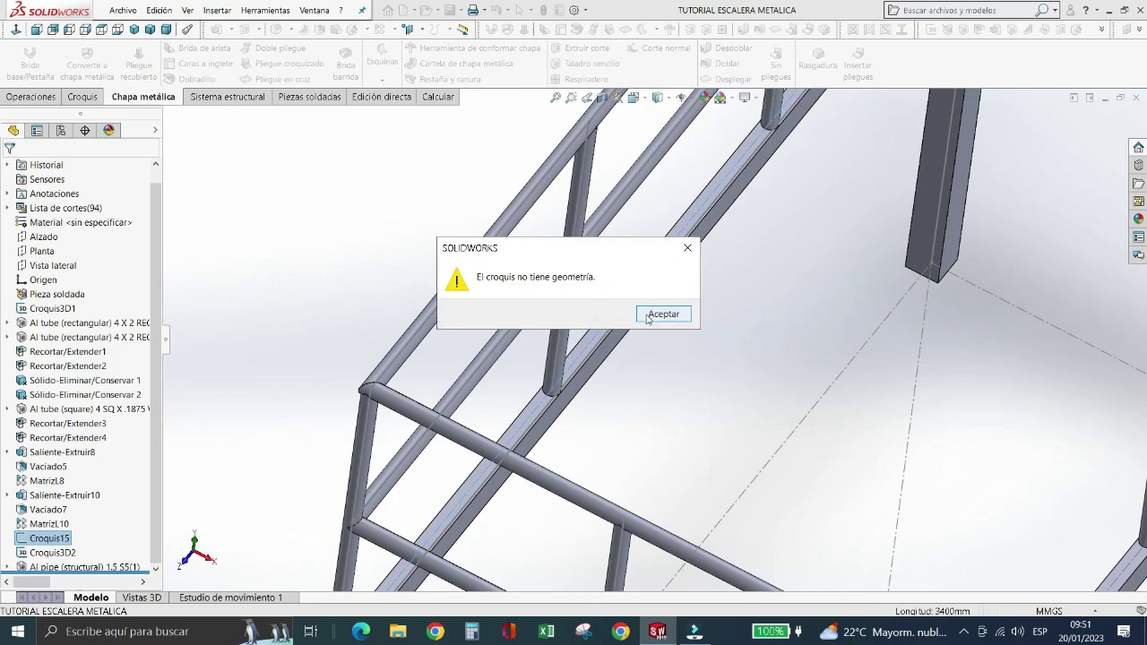
pyautogui.click(648, 318)
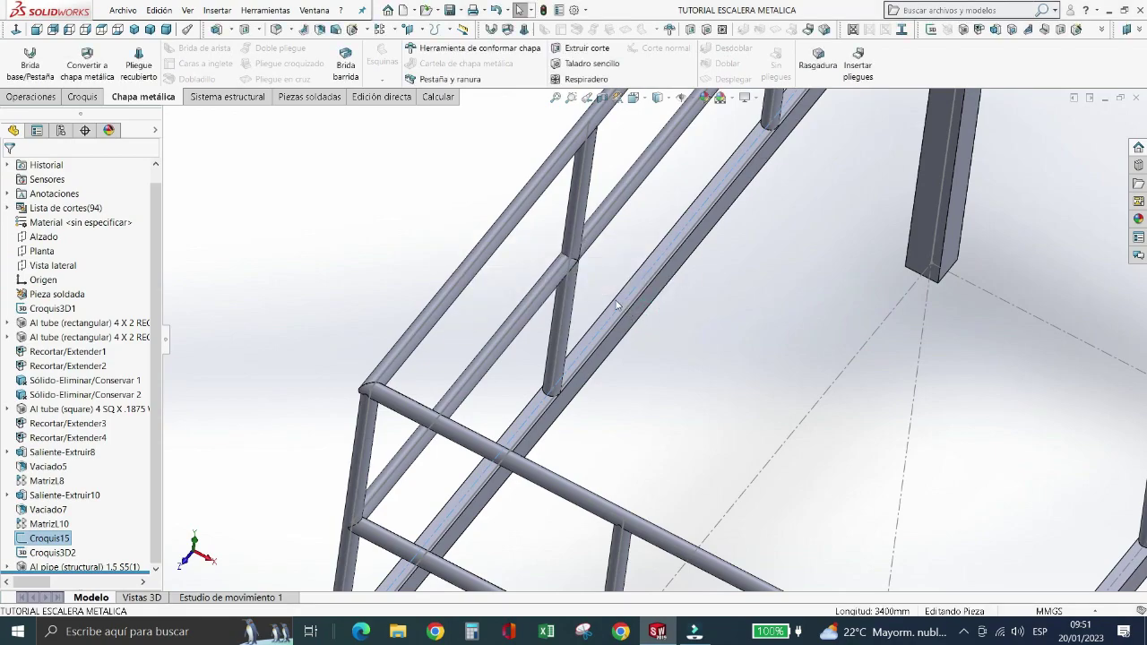
pyautogui.press('Escape')
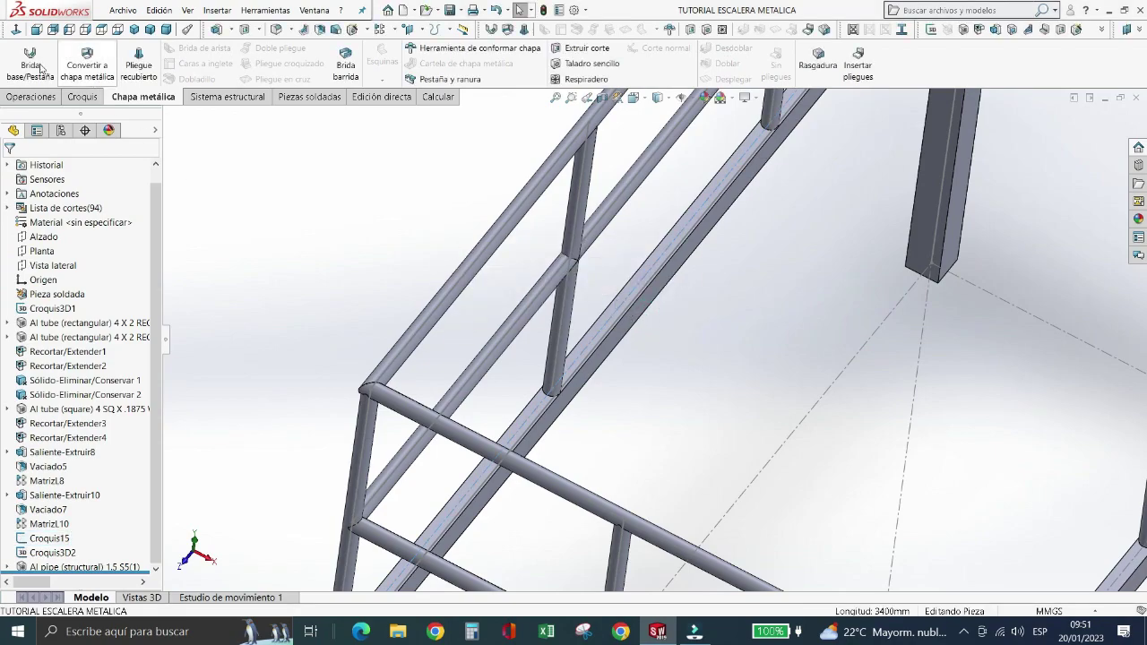
# - Rerun Brida base/Pestaña and start its new sketch on the rectangular tube face
pyautogui.click(41, 69)
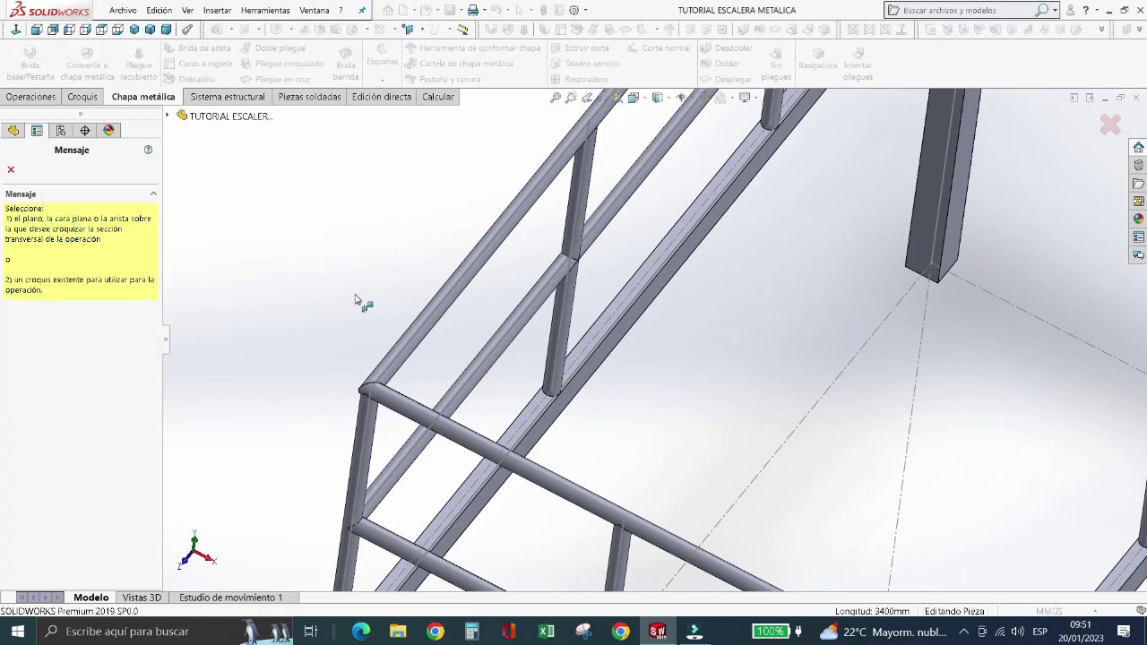
pyautogui.scroll(-3, 655, 307)
pyautogui.scroll(-3, 627, 283)
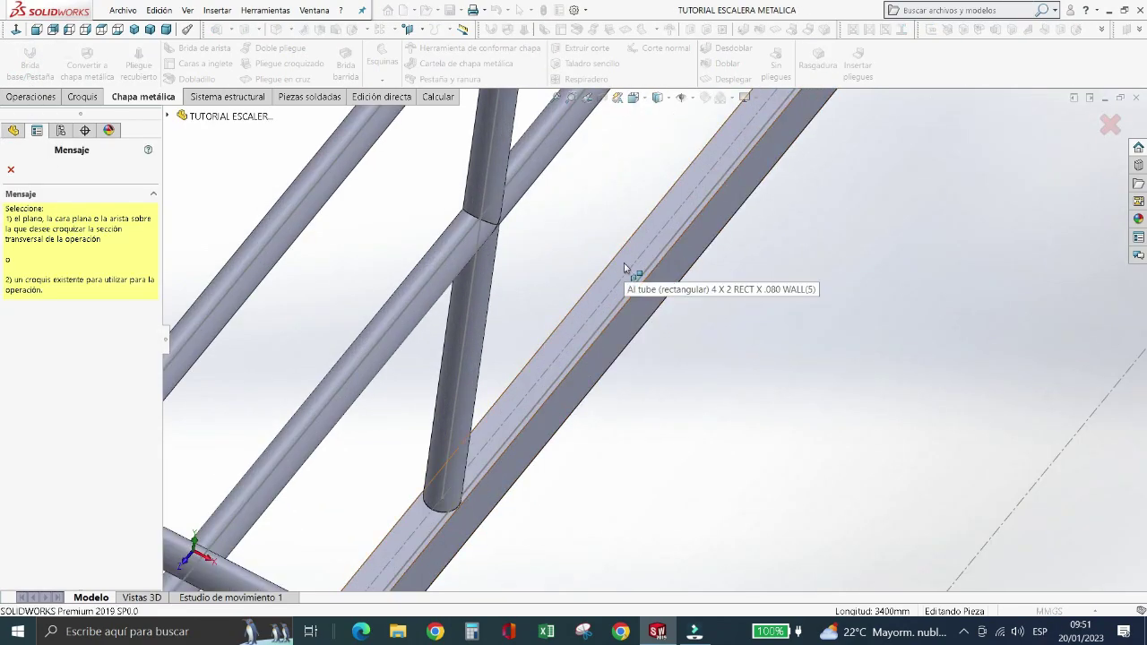
pyautogui.click(625, 269)
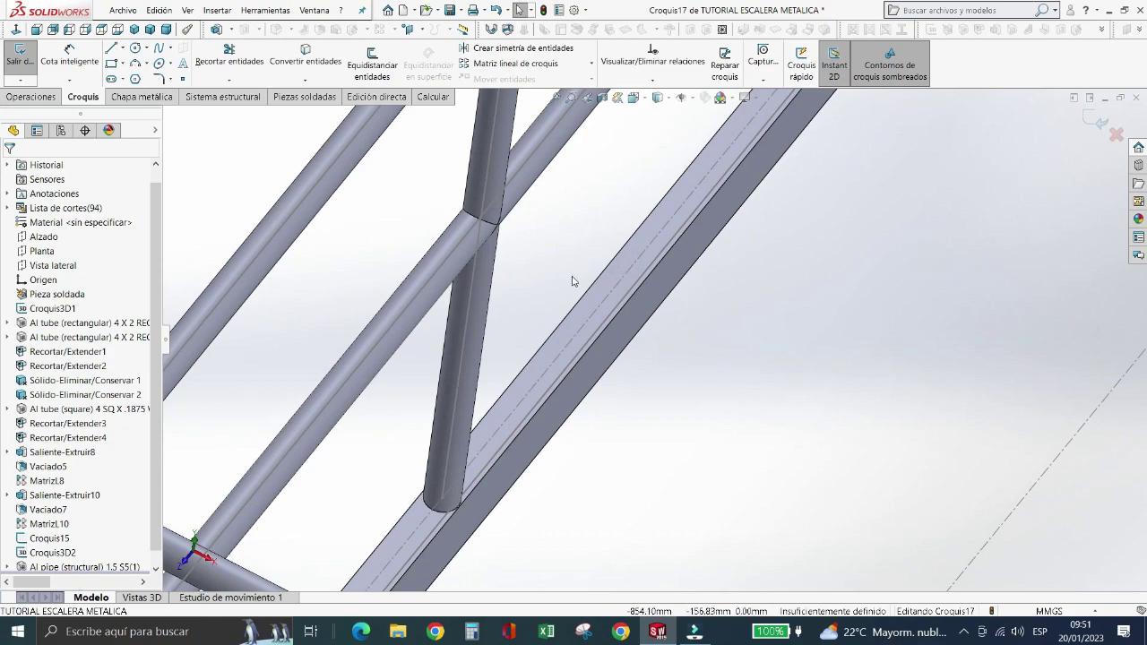
# - Pick the Corner Rectangle tool and orient the stair to an oblique view of the landing
pyautogui.scroll(2, 572, 280)
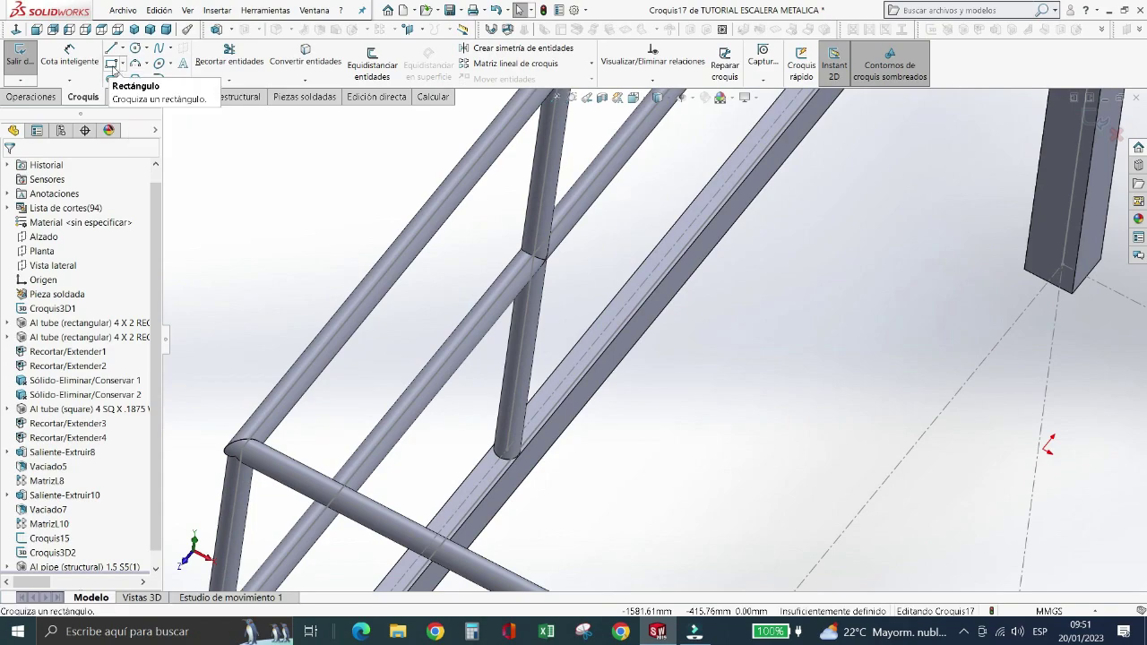
pyautogui.click(112, 65)
pyautogui.scroll(3, 269, 290)
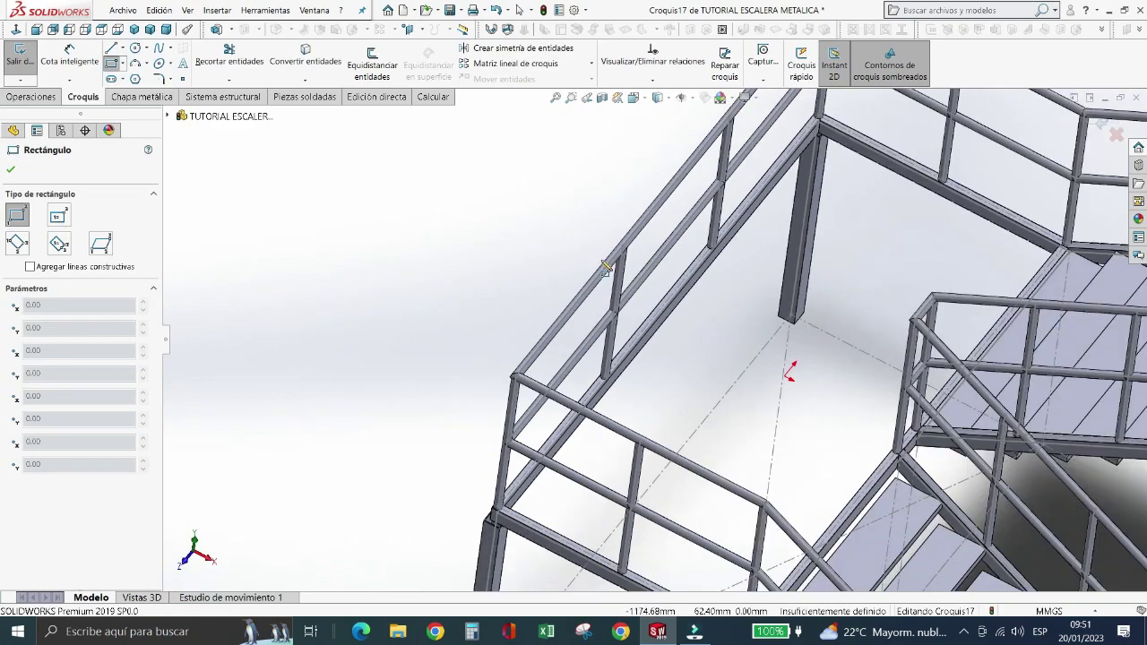
pyautogui.scroll(-2, 801, 320)
pyautogui.scroll(-2, 805, 315)
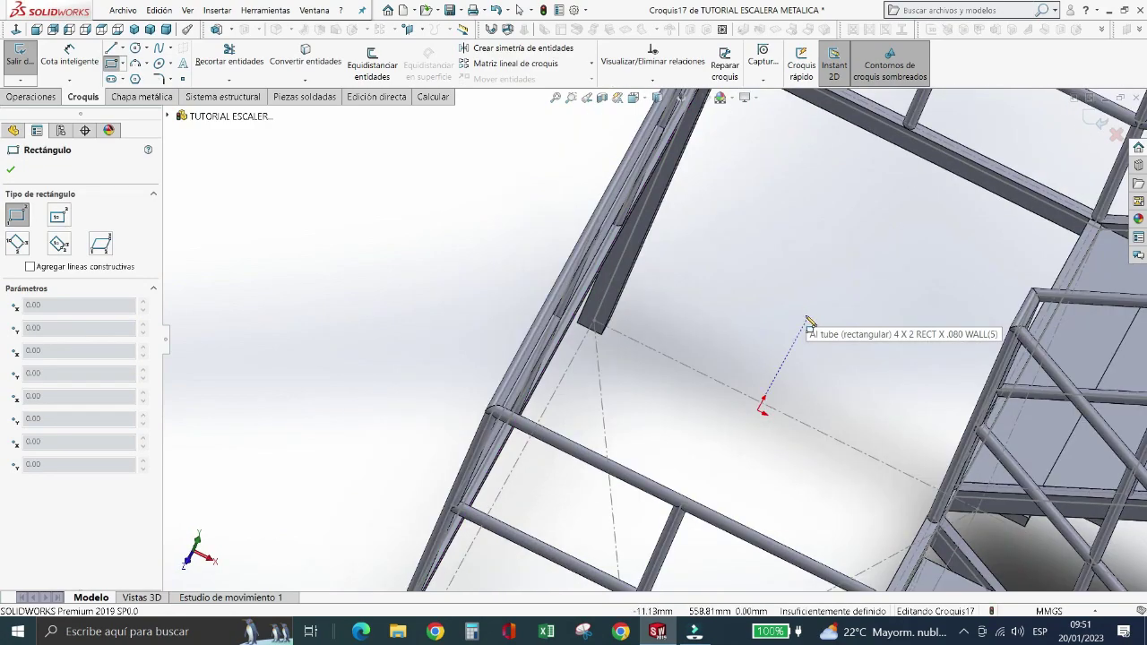
pyautogui.click(42, 31)
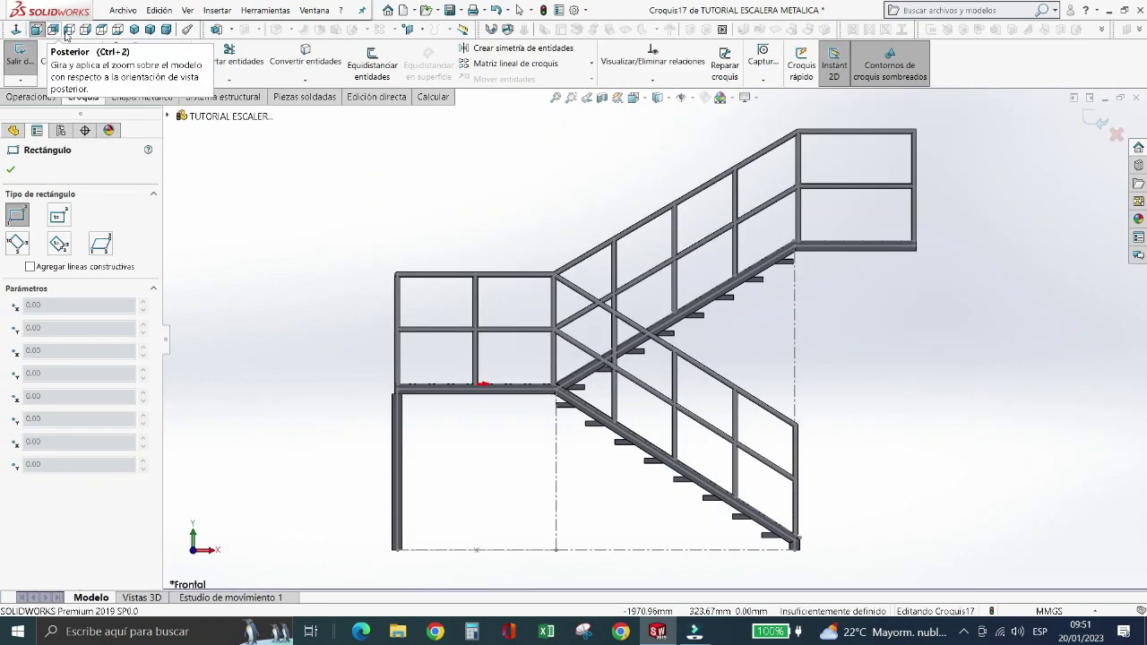
pyautogui.click(101, 30)
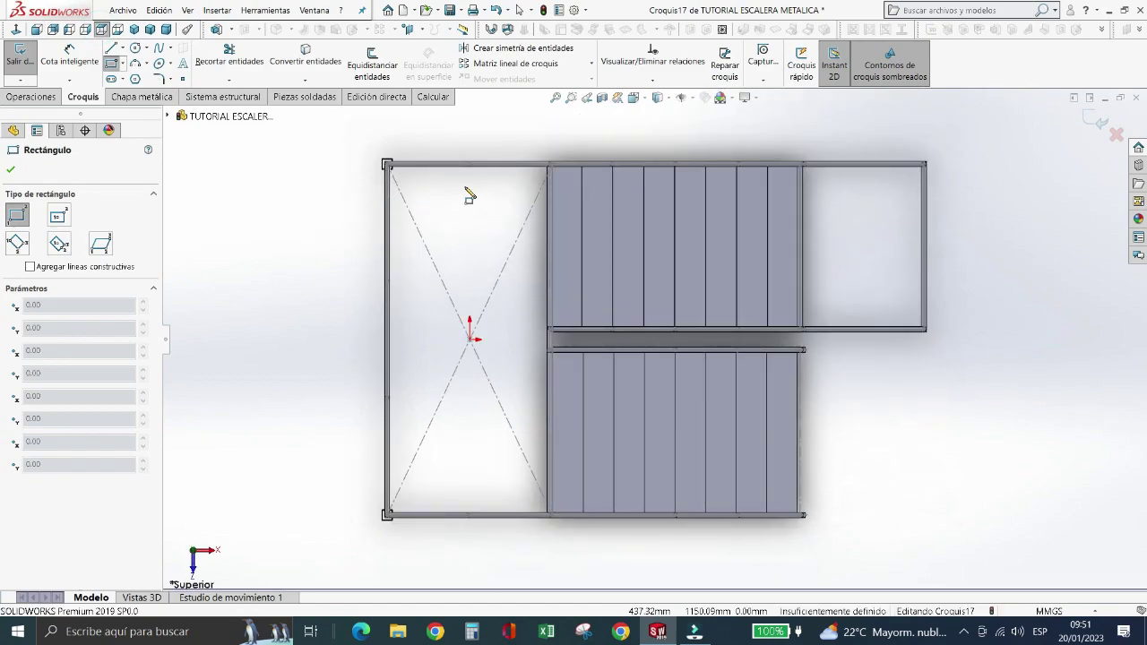
pyautogui.scroll(-3, 443, 191)
pyautogui.scroll(-2, 377, 175)
pyautogui.moveTo(377, 175)
pyautogui.mouseDown(button='middle')
pyautogui.moveTo(484, 280)
pyautogui.moveTo(487, 323)
pyautogui.mouseUp(button='middle')
pyautogui.scroll(-2, 397, 333)
pyautogui.scroll(-2, 453, 295)
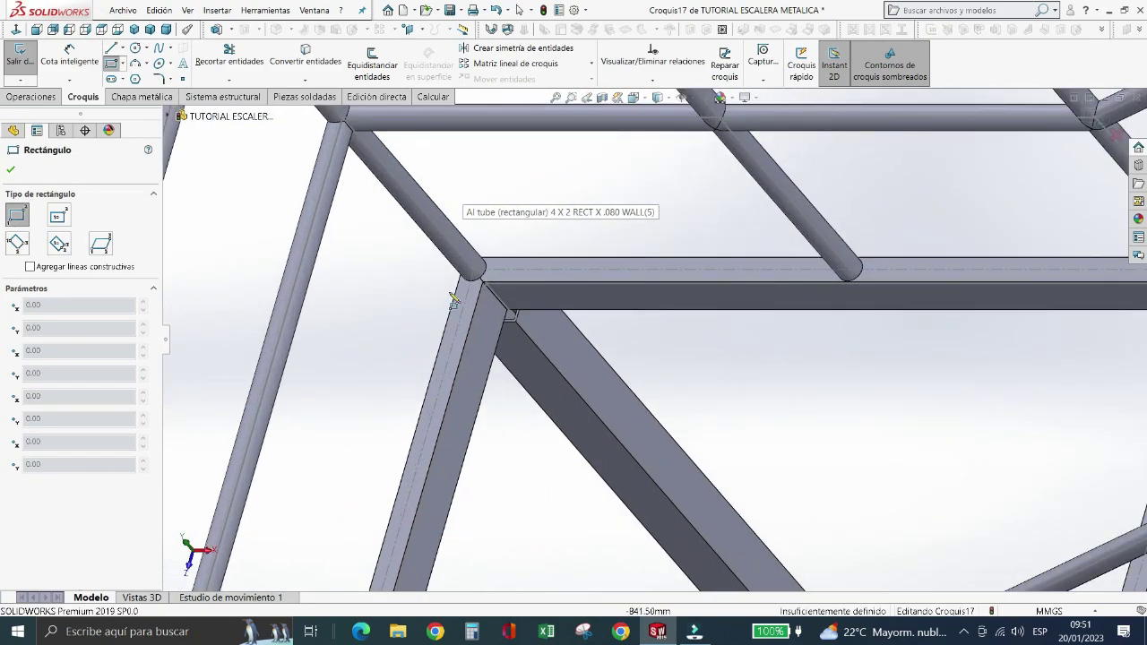
# - Draw the rectangle from the tube corner to the opposite landing corner by the stairs
pyautogui.click(459, 287)
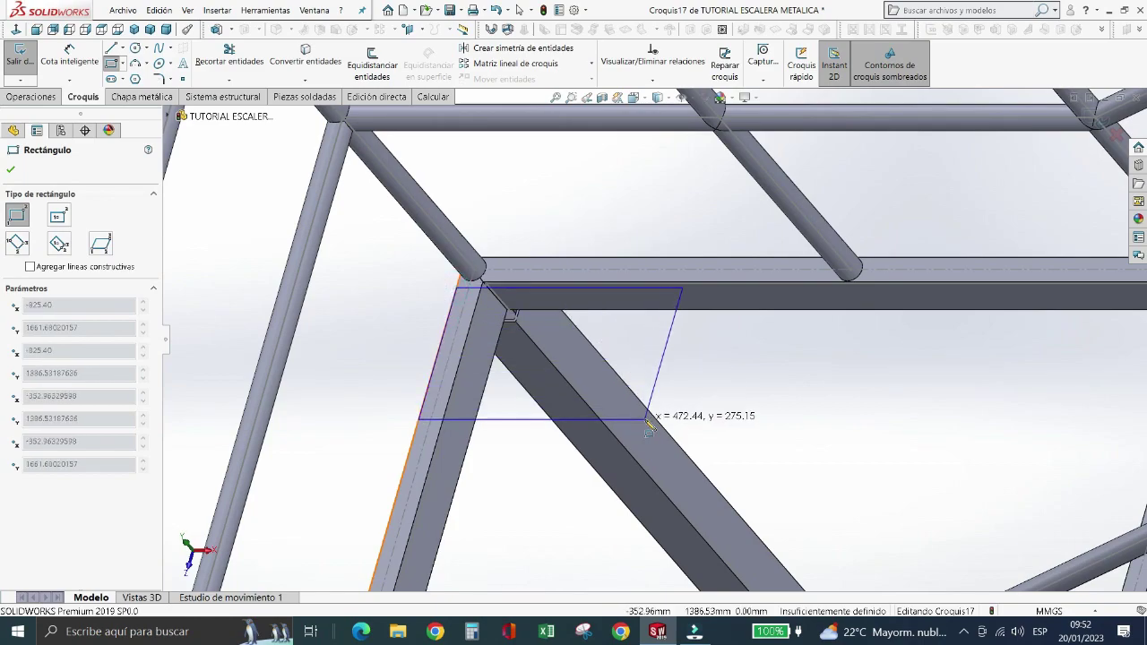
pyautogui.scroll(2, 649, 414)
pyautogui.scroll(2, 633, 410)
pyautogui.scroll(1, 633, 410)
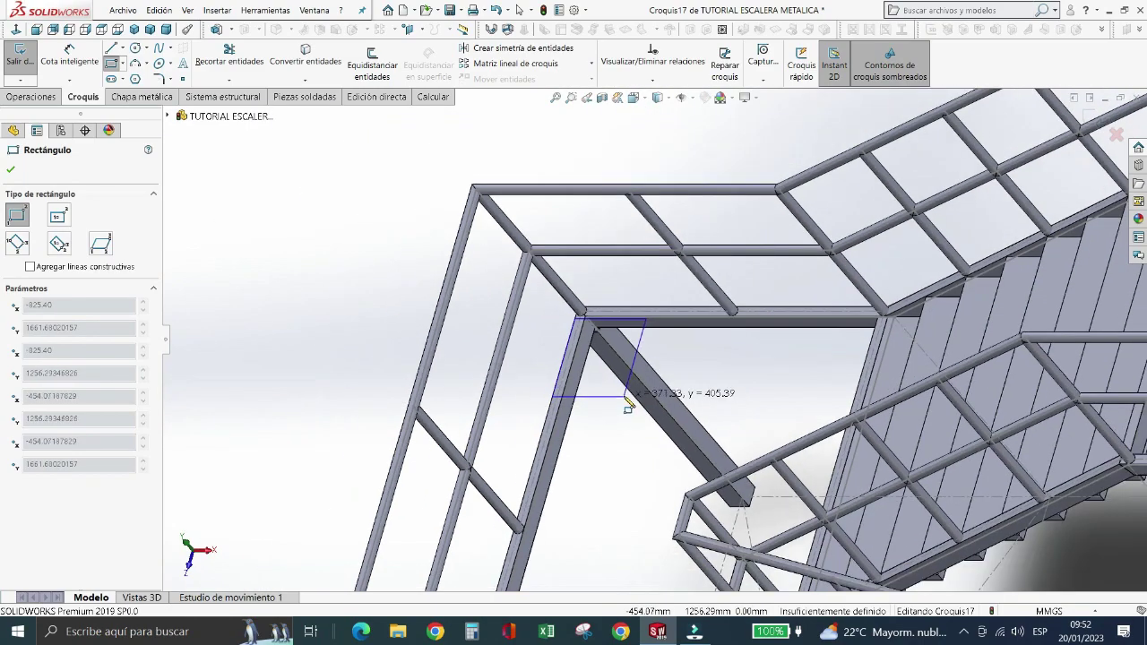
pyautogui.scroll(2, 630, 403)
pyautogui.scroll(3, 647, 359)
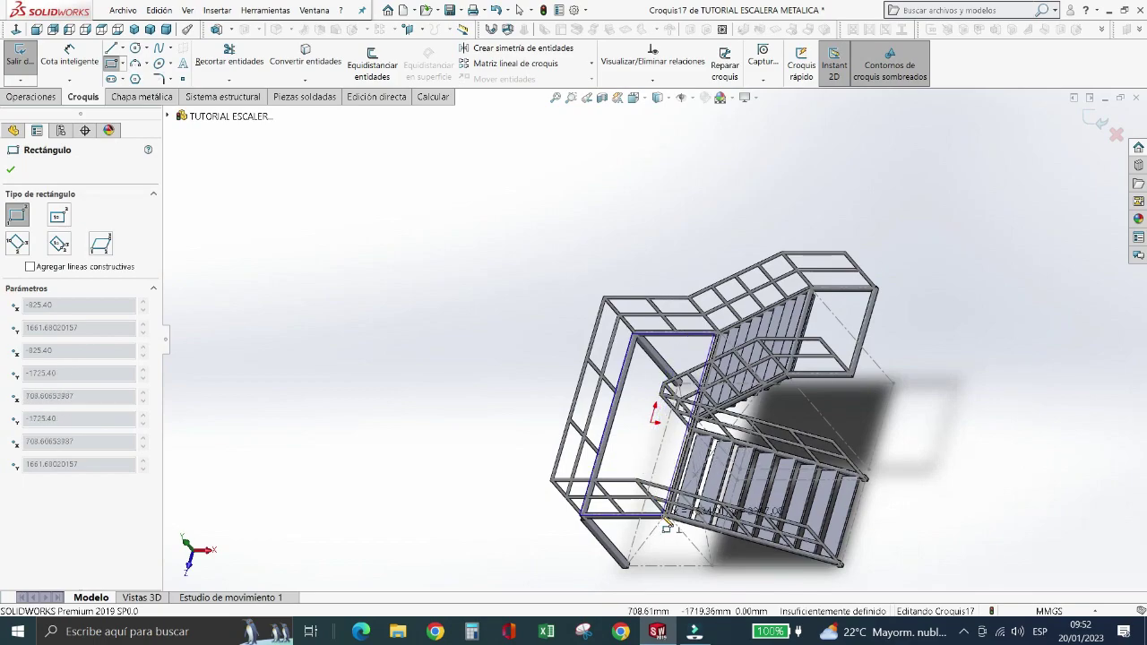
pyautogui.scroll(-1, 674, 522)
pyautogui.scroll(-2, 680, 506)
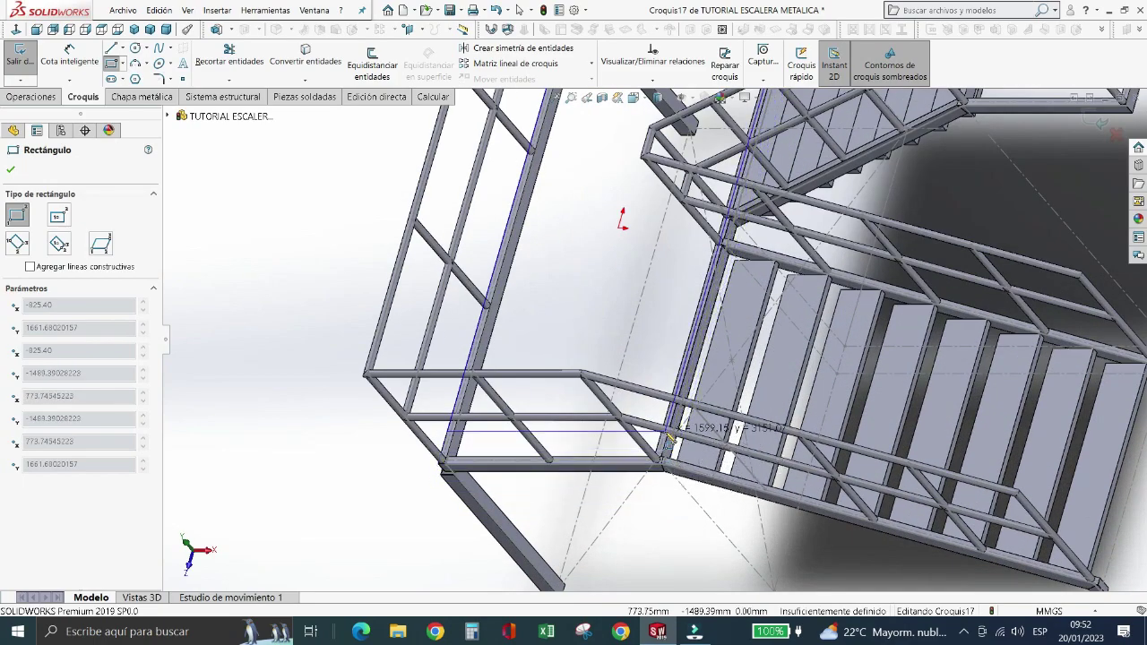
pyautogui.scroll(-1, 672, 459)
pyautogui.scroll(-2, 678, 461)
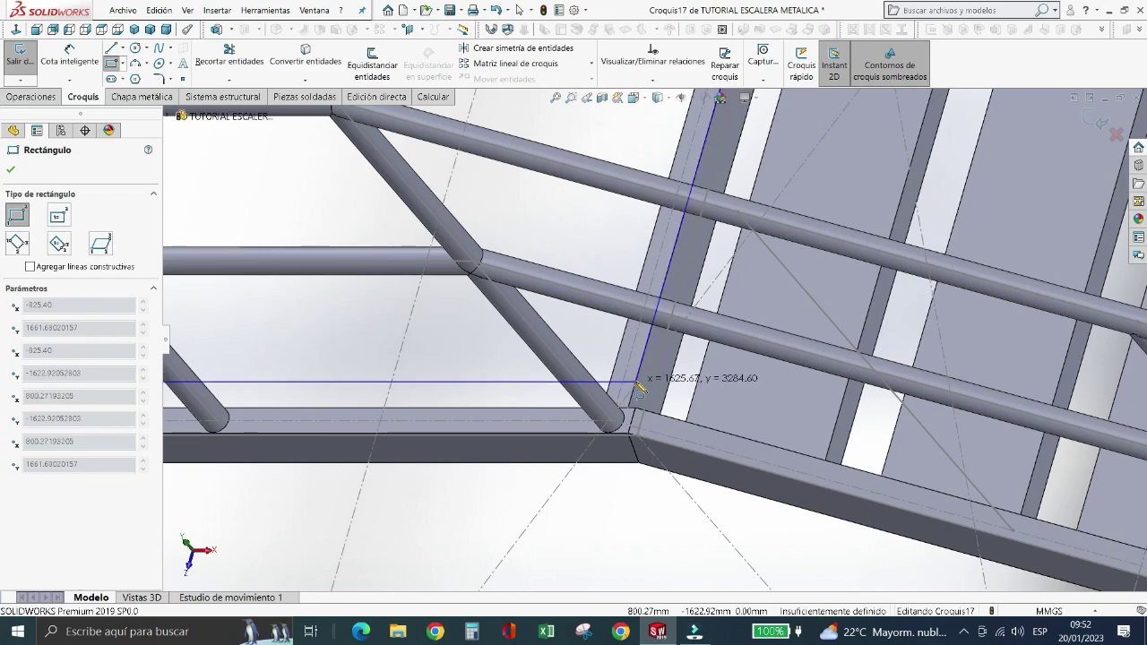
pyautogui.click(636, 383)
# - Make the rectangle's lower line collinear with the tube edge beneath it
pyautogui.press('Escape')
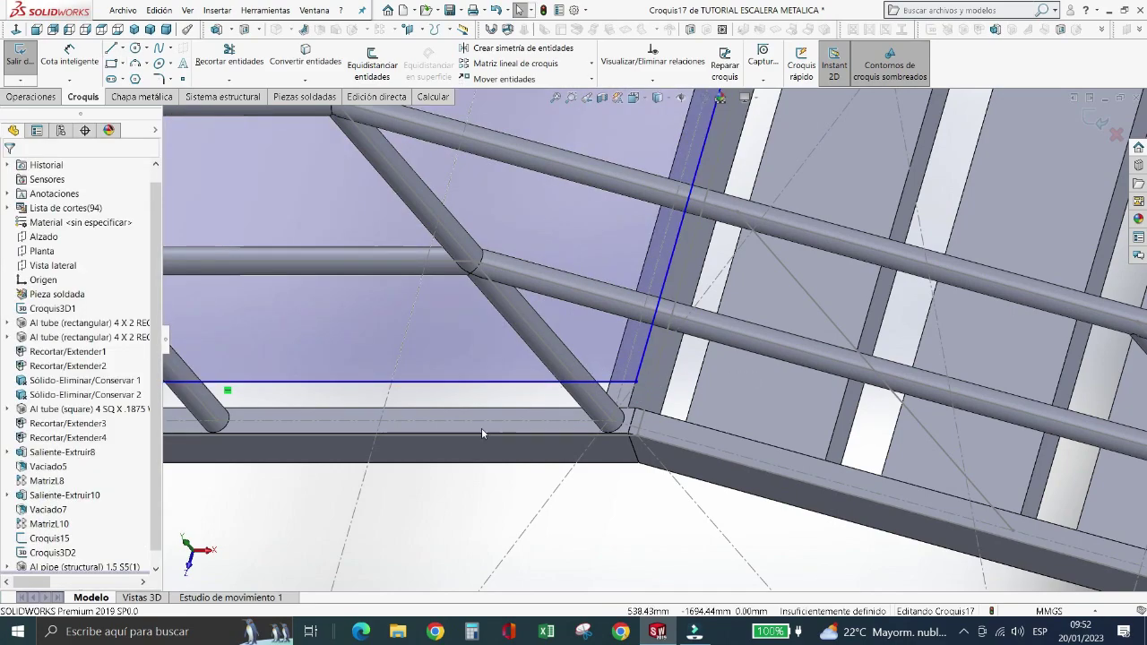
pyautogui.scroll(-3, 466, 430)
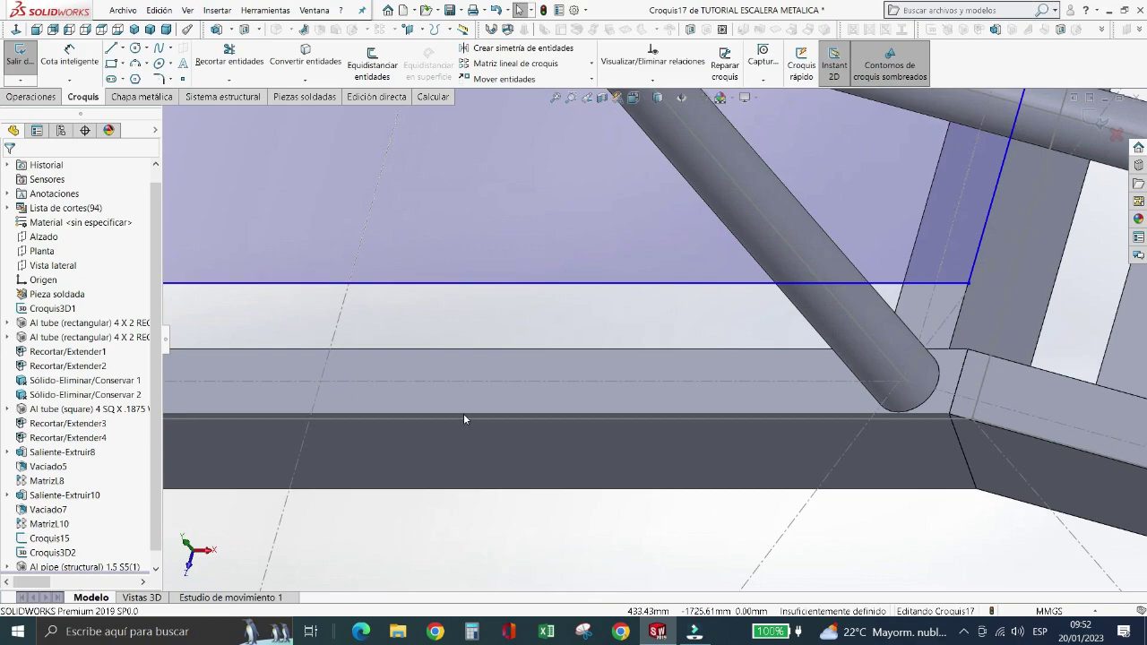
pyautogui.click(463, 412)
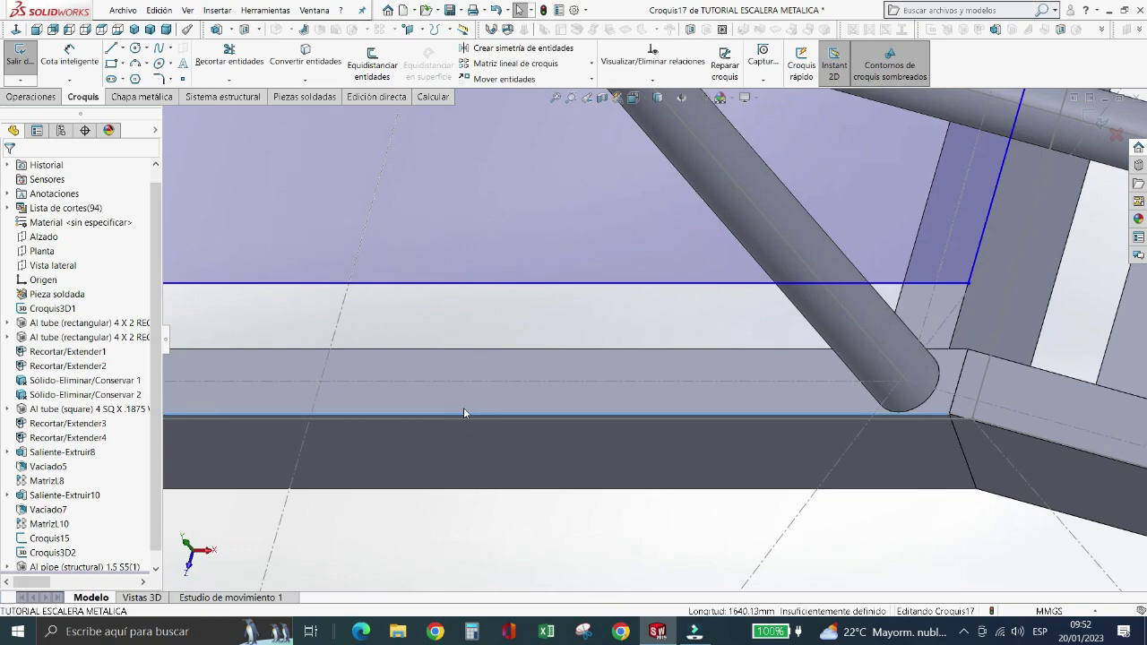
pyautogui.keyDown('ctrl'); pyautogui.click(472, 285); pyautogui.keyUp('ctrl')
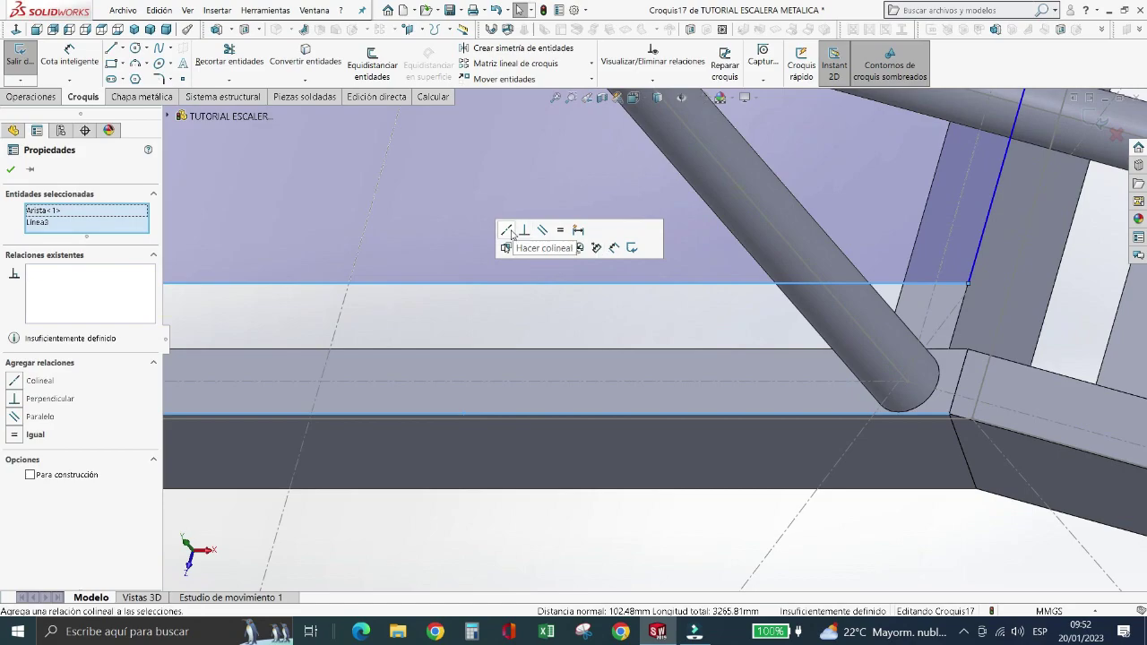
pyautogui.click(510, 233)
pyautogui.click(532, 374)
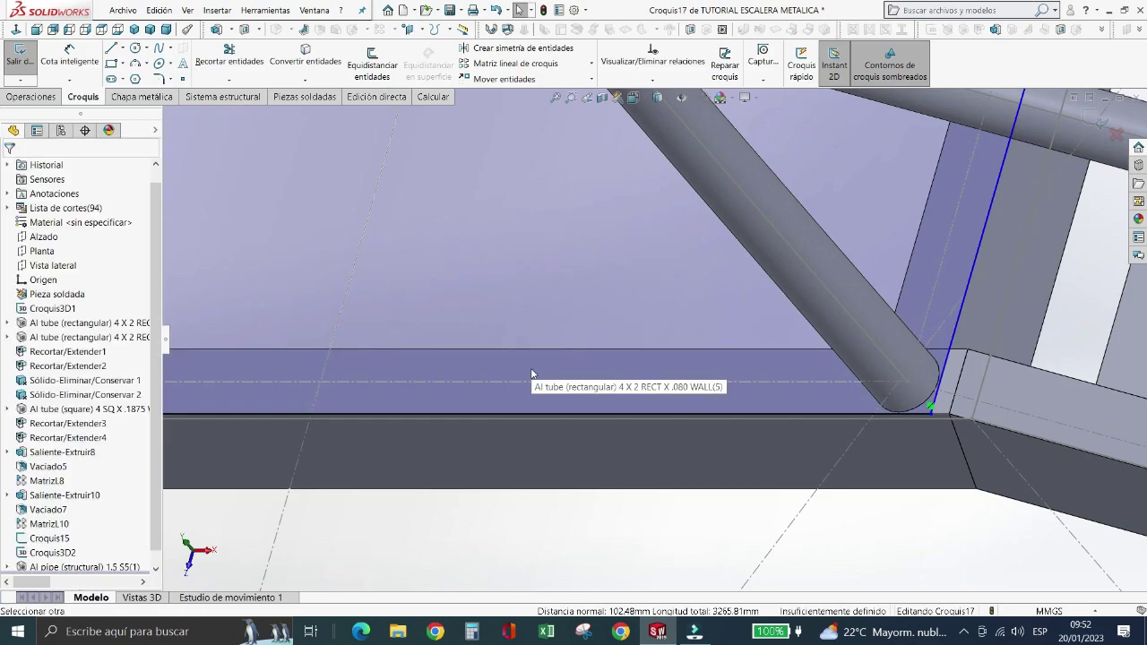
# - Make the top horizontal sketch line collinear with the tube's upper edge
pyautogui.scroll(2, 490, 400)
pyautogui.scroll(2, 489, 400)
pyautogui.scroll(2, 484, 426)
pyautogui.scroll(2, 549, 281)
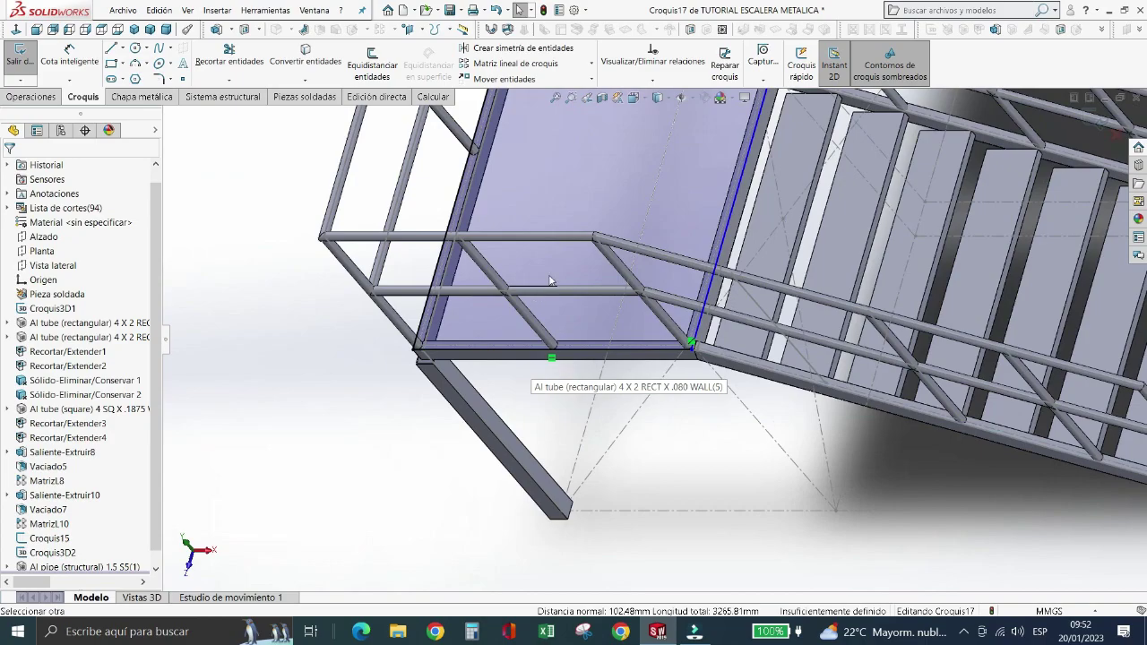
pyautogui.moveTo(550, 281); pyautogui.dragTo(679, 201, button='middle')
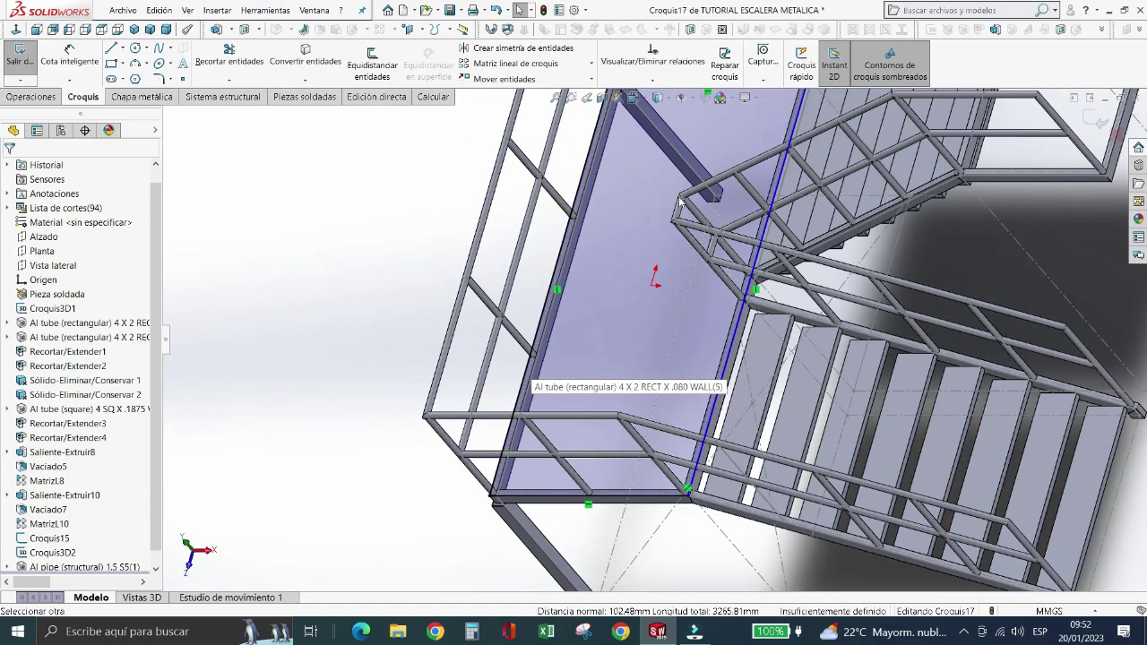
pyautogui.hotkey('ctrl', '8')
pyautogui.scroll(-3, 652, 299)
pyautogui.scroll(-3, 663, 296)
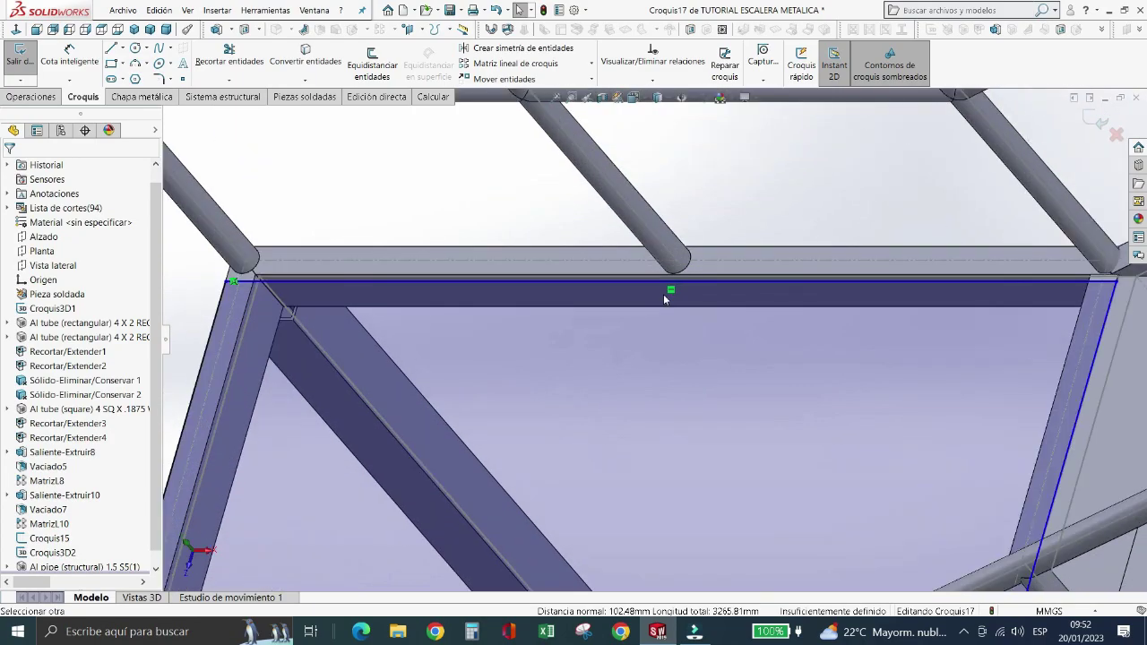
pyautogui.click(578, 285)
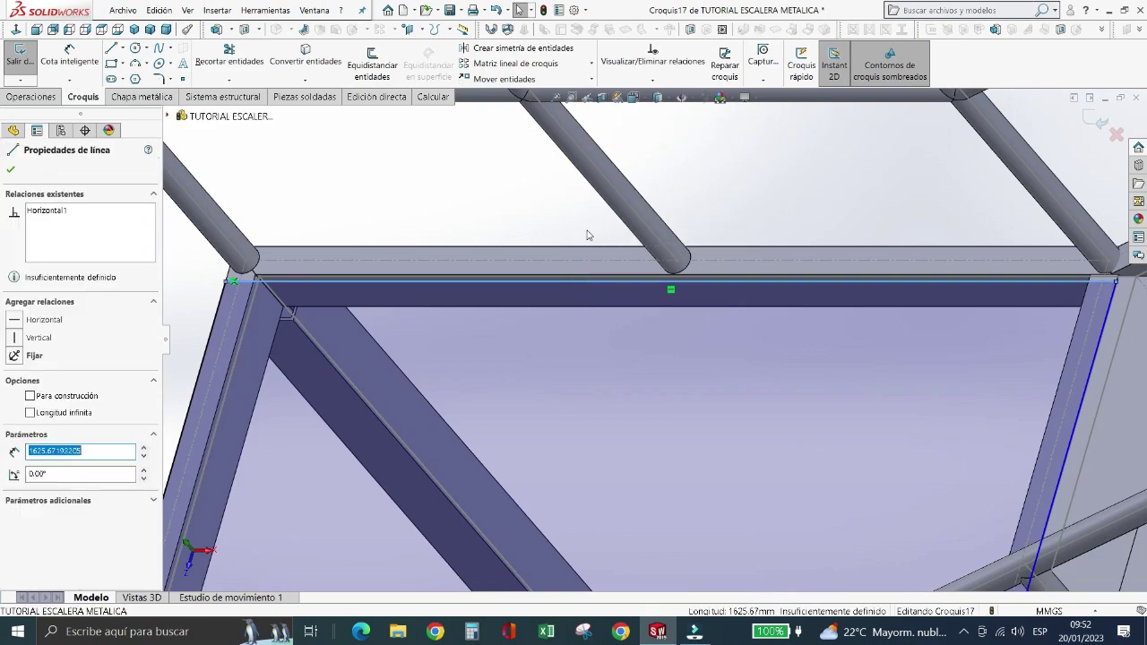
pyautogui.keyDown('ctrl'); pyautogui.click(573, 246); pyautogui.keyUp('ctrl')
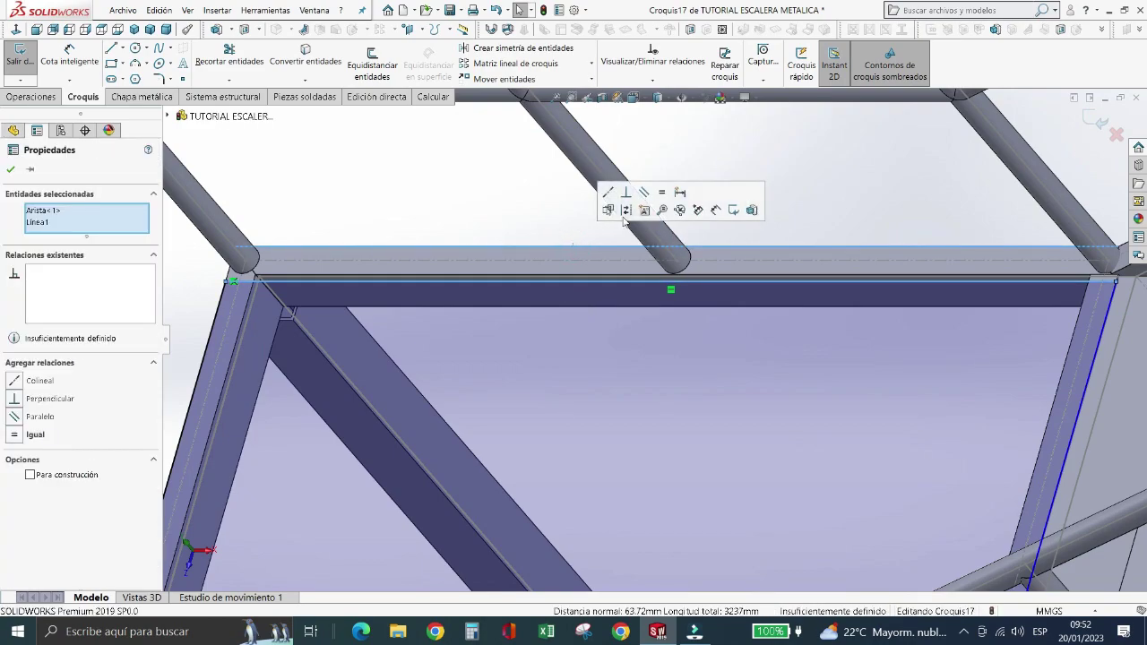
pyautogui.click(607, 192)
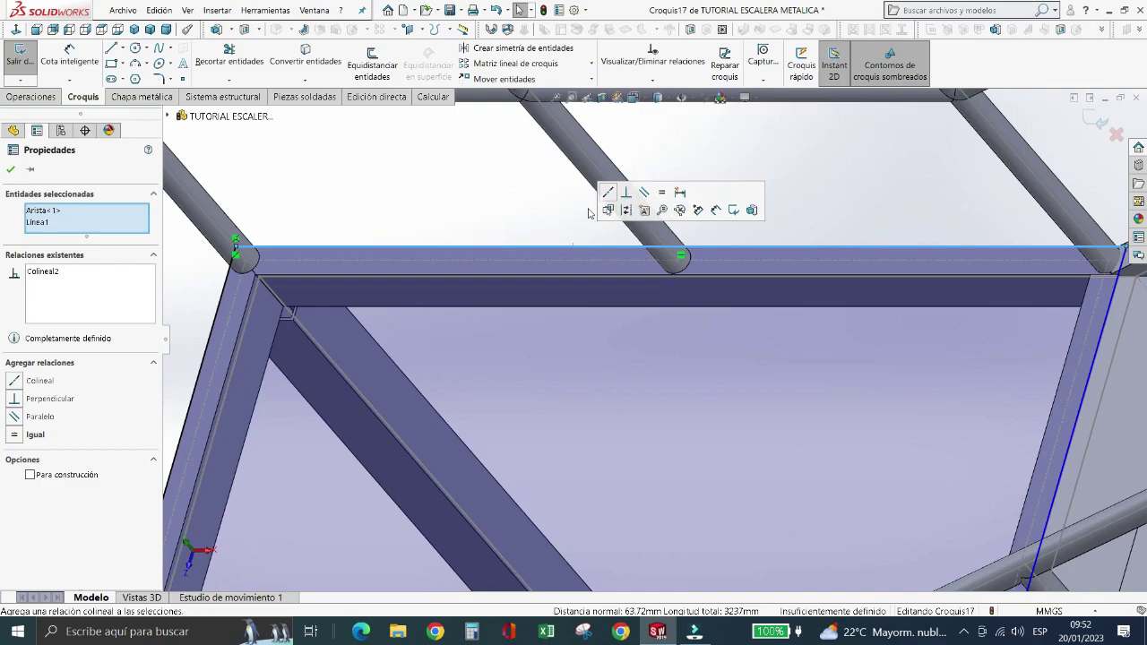
pyautogui.press('Escape')
# - Make the slanted support-leg sketch line collinear with the adjacent tube edge
pyautogui.moveTo(549, 235)
pyautogui.mouseDown(button='middle')
pyautogui.moveTo(729, 392)
pyautogui.moveTo(902, 396)
pyautogui.mouseUp(button='middle')
pyautogui.scroll(3, 903, 395)
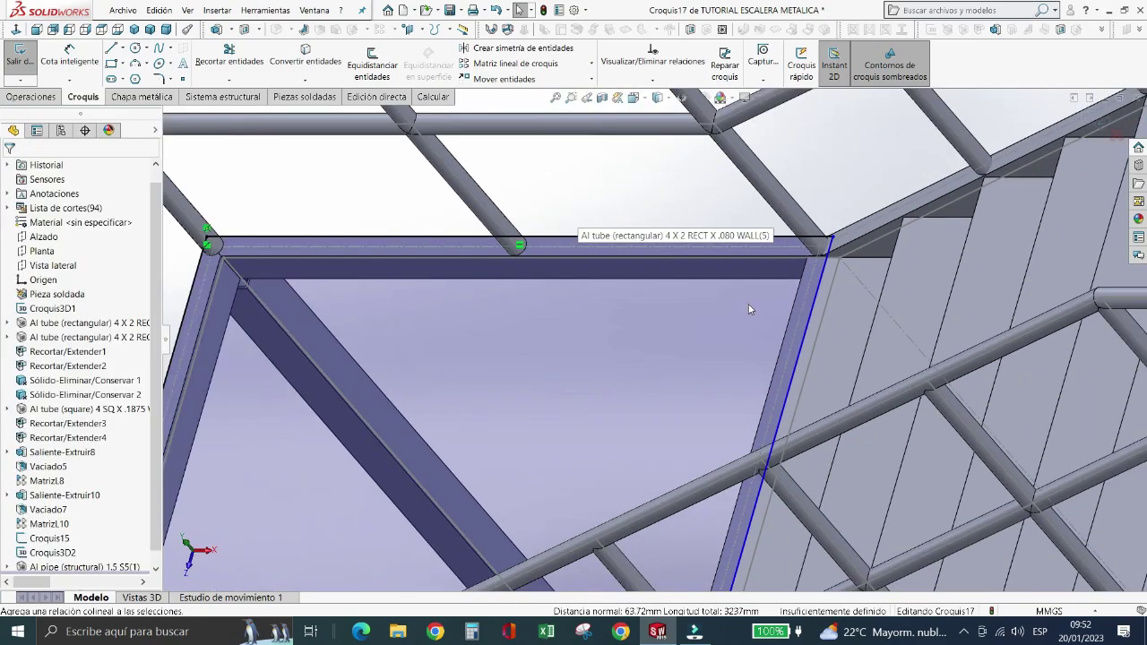
pyautogui.scroll(2, 647, 535)
pyautogui.scroll(-4, 606, 339)
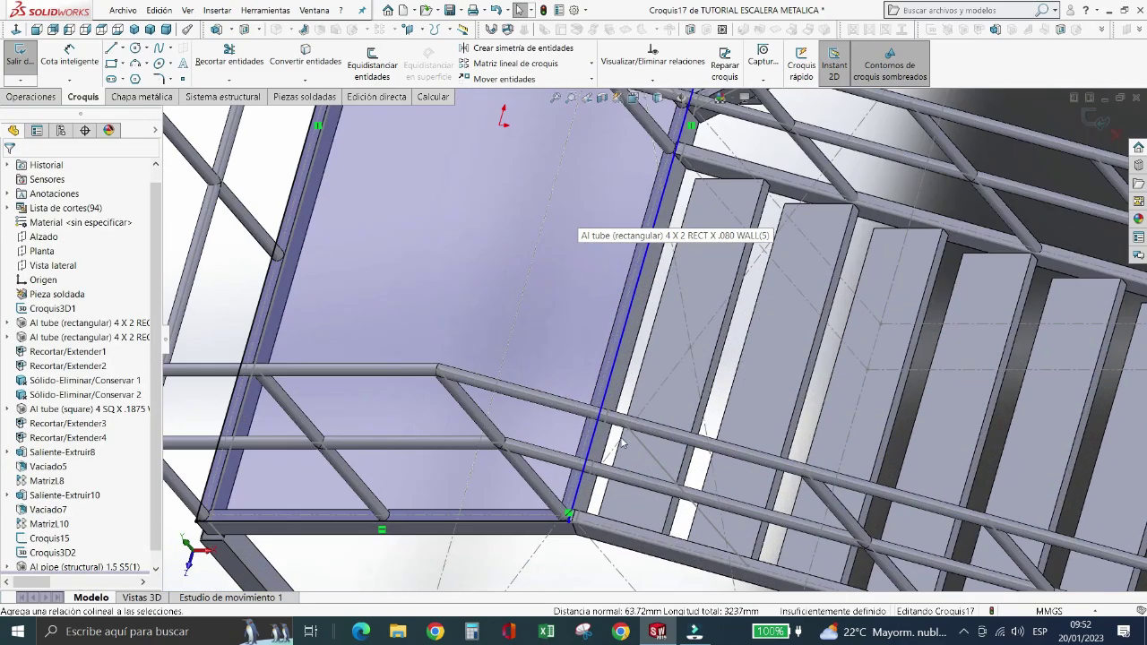
pyautogui.scroll(-2, 606, 339)
pyautogui.scroll(-1, 628, 342)
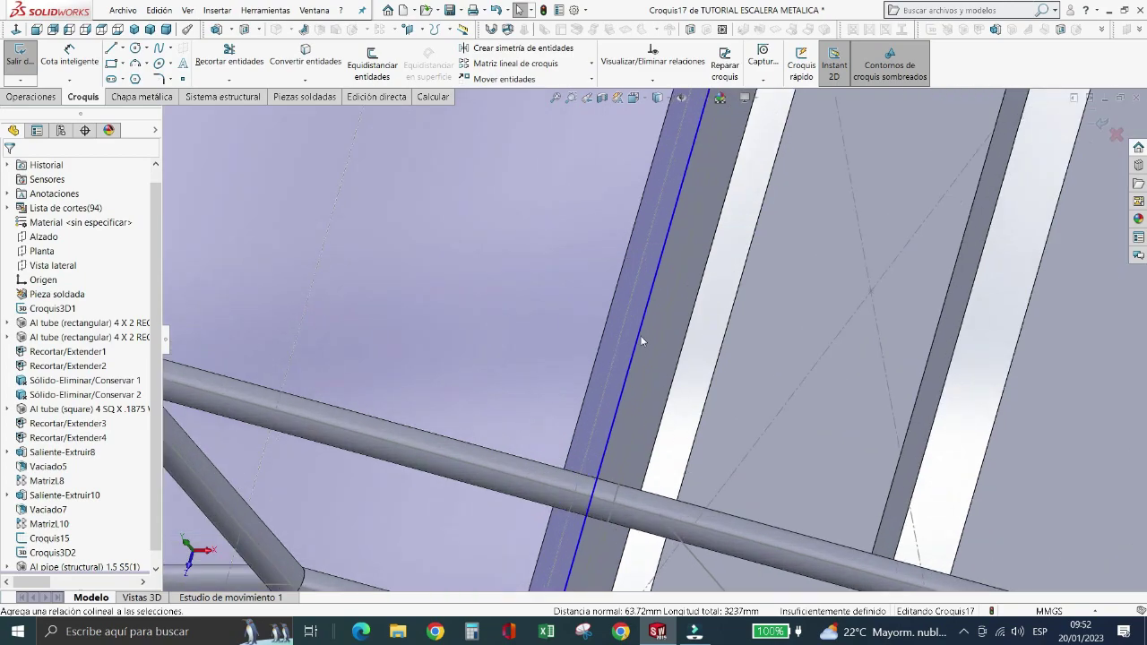
pyautogui.click(638, 339)
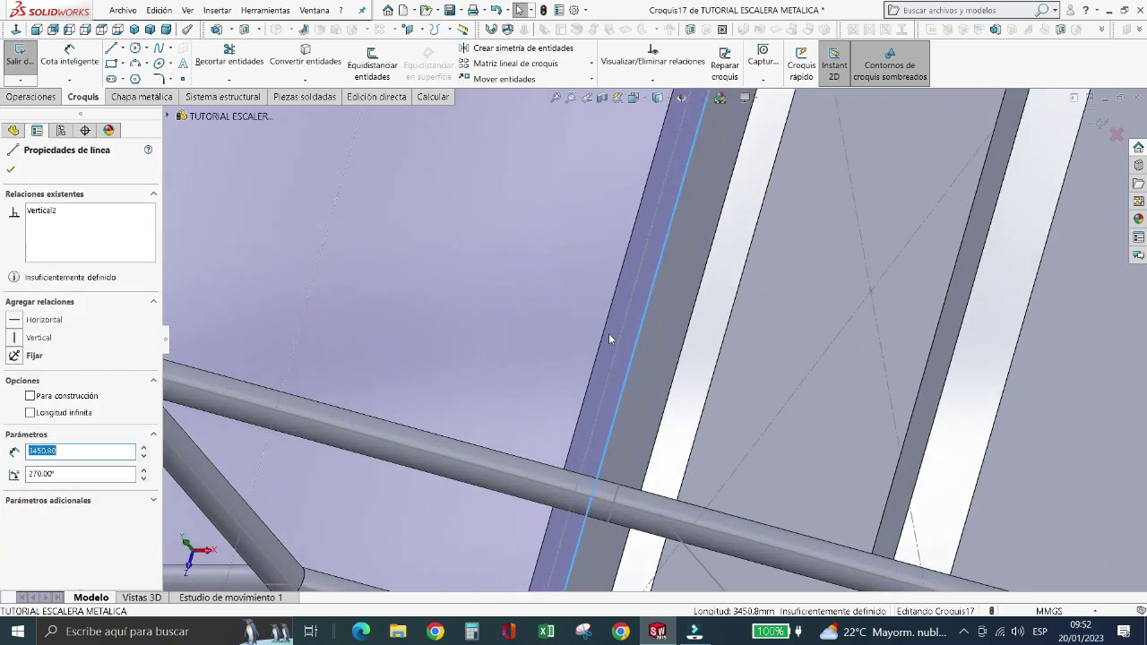
pyautogui.keyDown('ctrl'); pyautogui.click(606, 336); pyautogui.keyUp('ctrl')
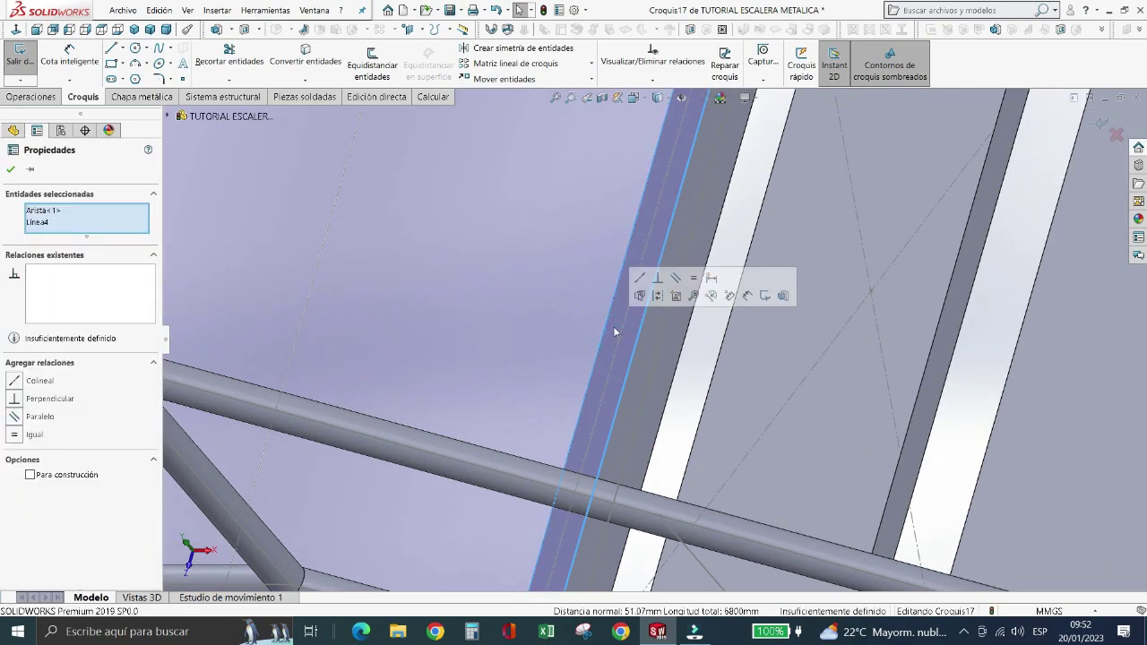
pyautogui.click(639, 279)
pyautogui.press('Escape')
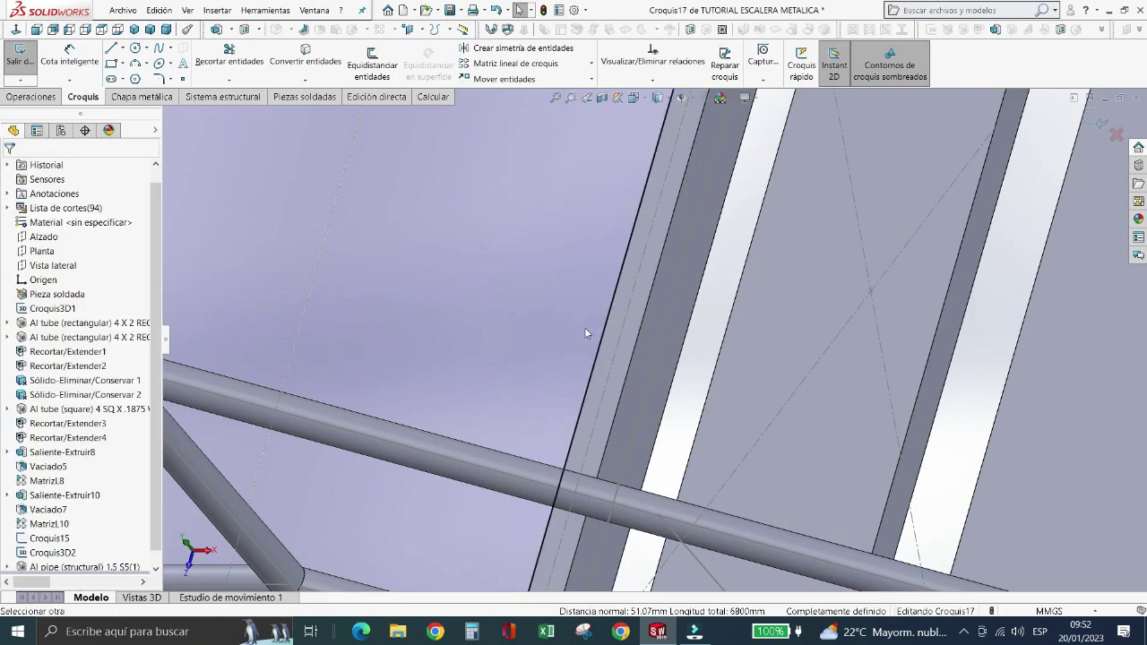
# - Make the support-leg sketch line collinear with the neighbouring tube edge
pyautogui.moveTo(584, 327)
pyautogui.mouseDown(button='middle')
pyautogui.moveTo(589, 341)
pyautogui.moveTo(639, 357)
pyautogui.mouseUp(button='middle')
pyautogui.scroll(-2, 639, 357)
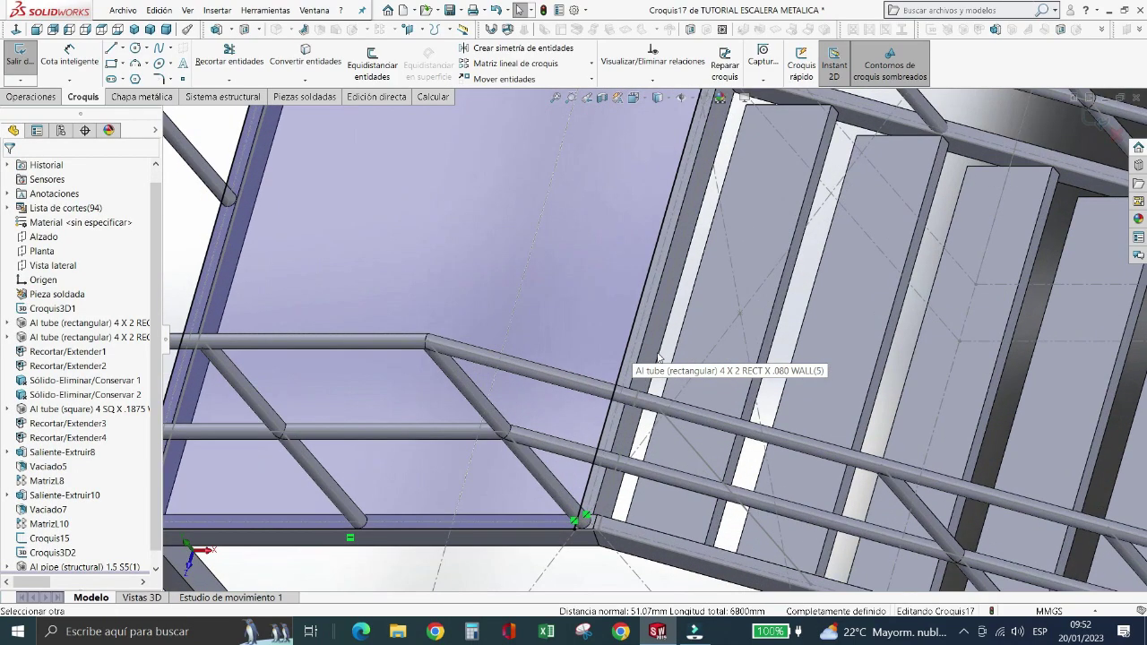
pyautogui.scroll(-1, 659, 357)
pyautogui.scroll(-1, 660, 351)
pyautogui.scroll(-1, 651, 342)
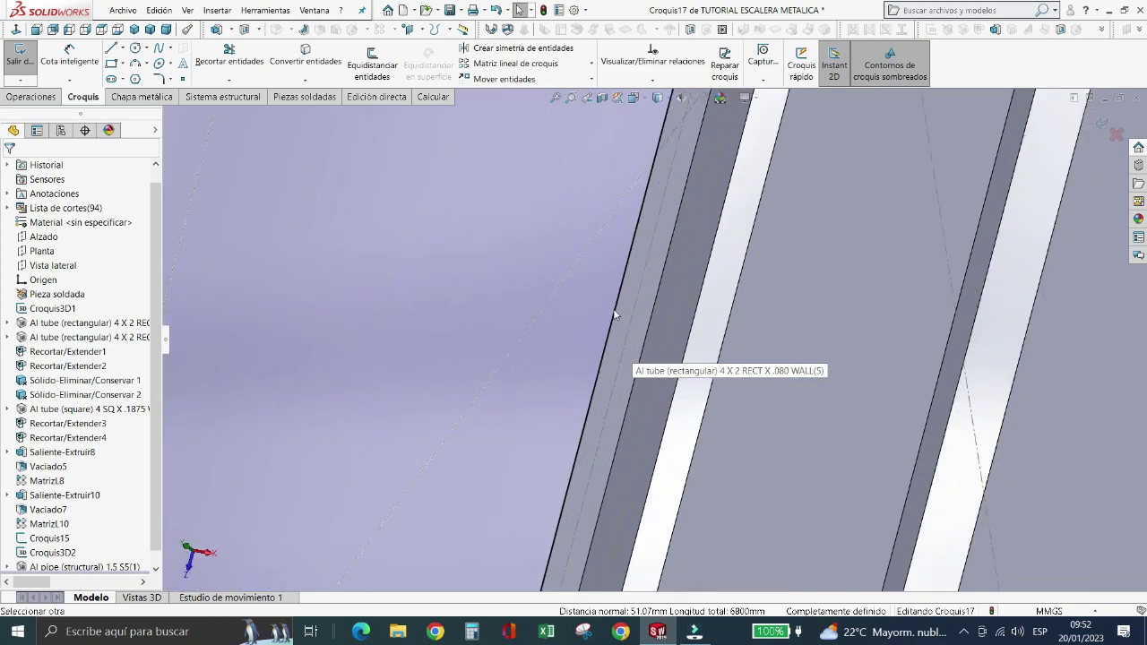
pyautogui.click(615, 313)
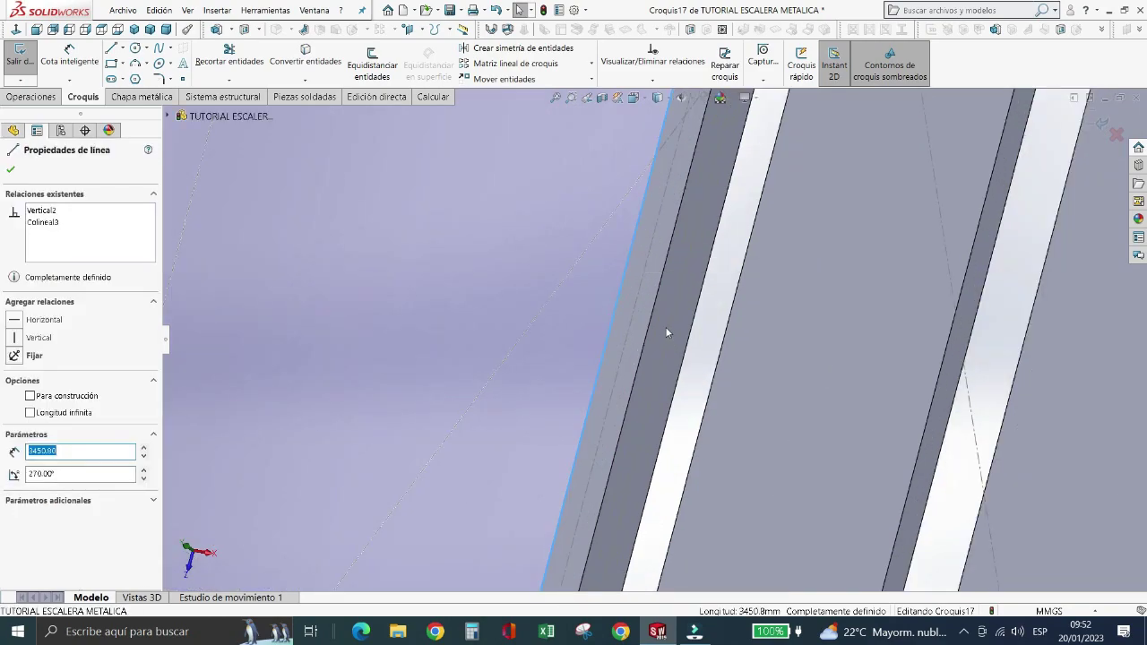
pyautogui.keyDown('ctrl'); pyautogui.click(651, 319); pyautogui.keyUp('ctrl')
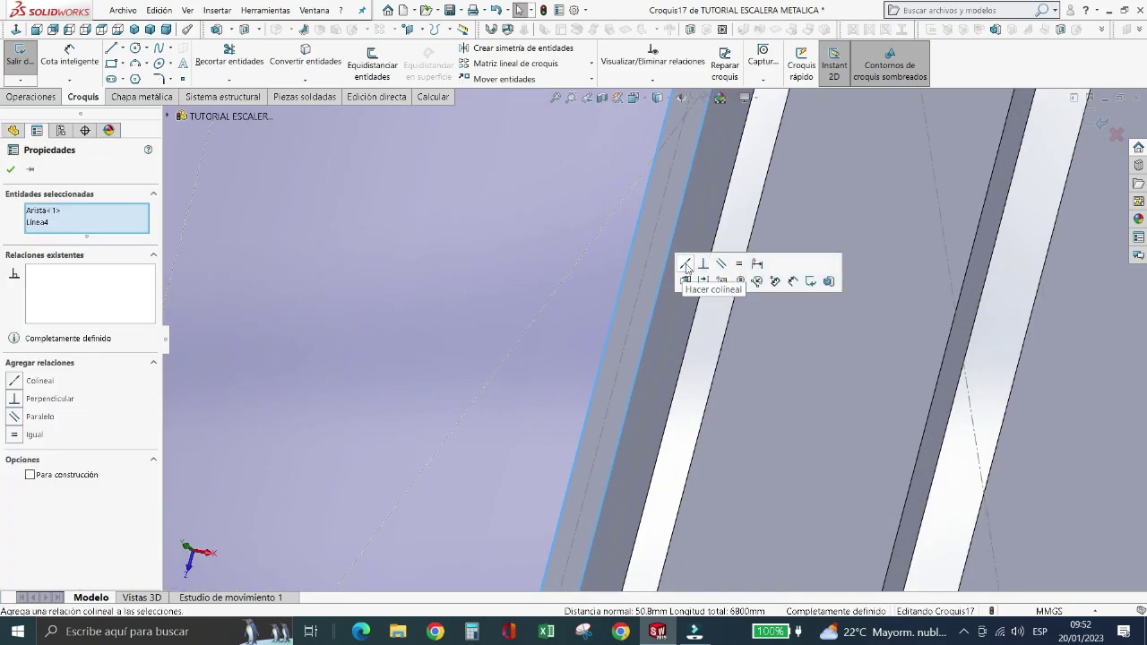
pyautogui.click(685, 264)
pyautogui.press('Escape')
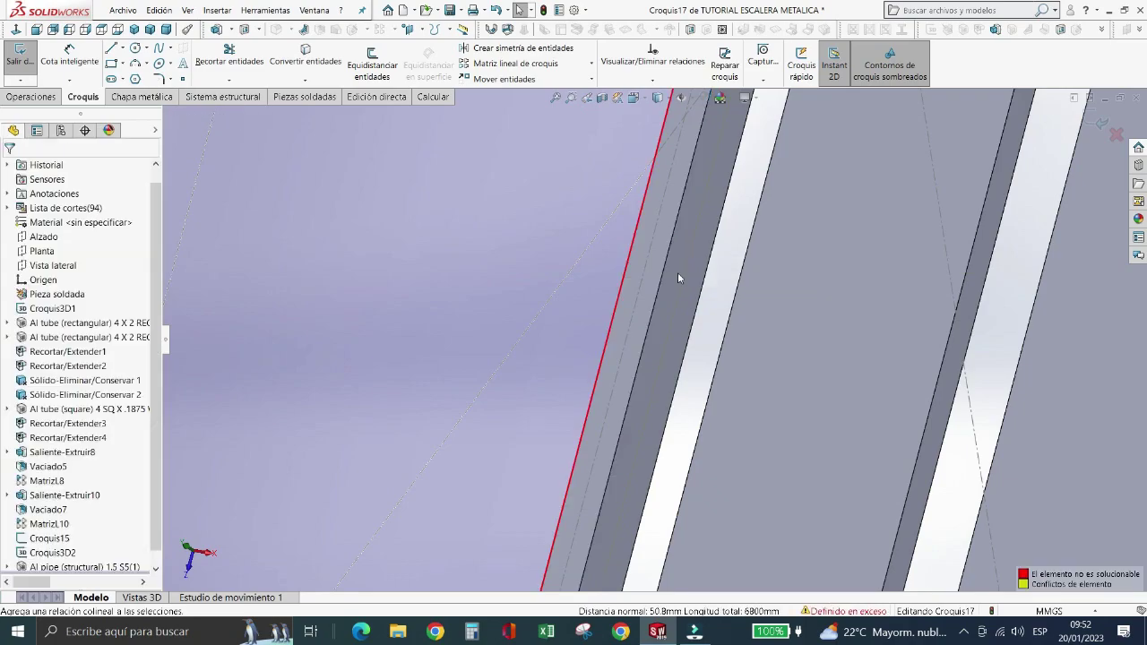
# - Remove the conflicting relation on the slanted sketch line
pyautogui.moveTo(645, 309); pyautogui.dragTo(624, 325, button='middle')
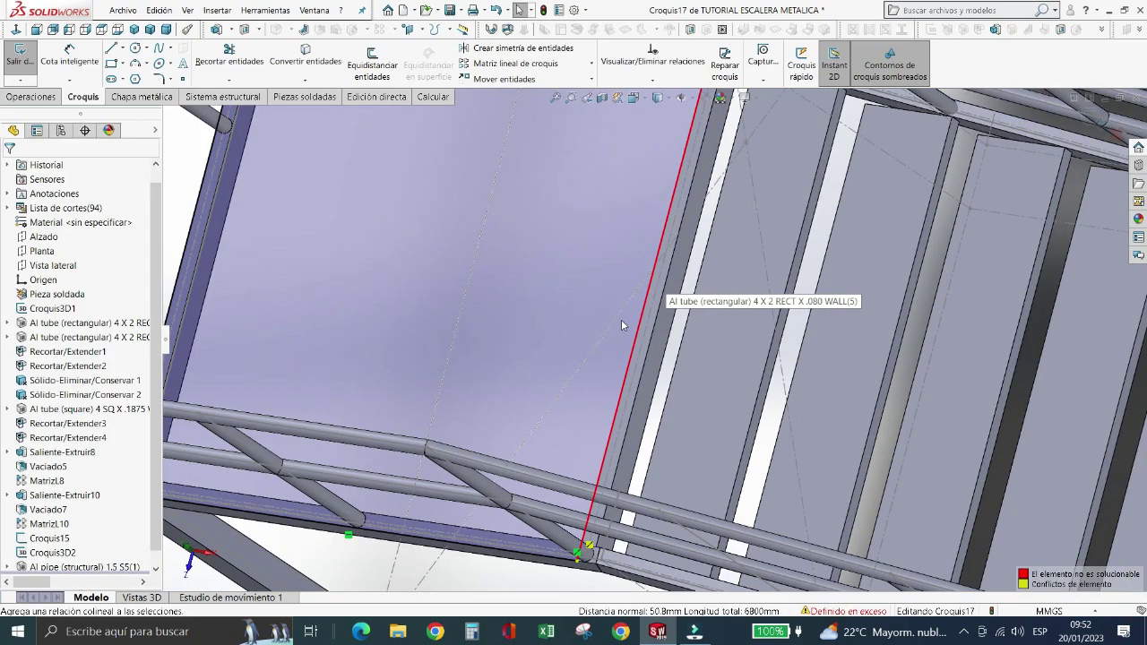
pyautogui.click(625, 325)
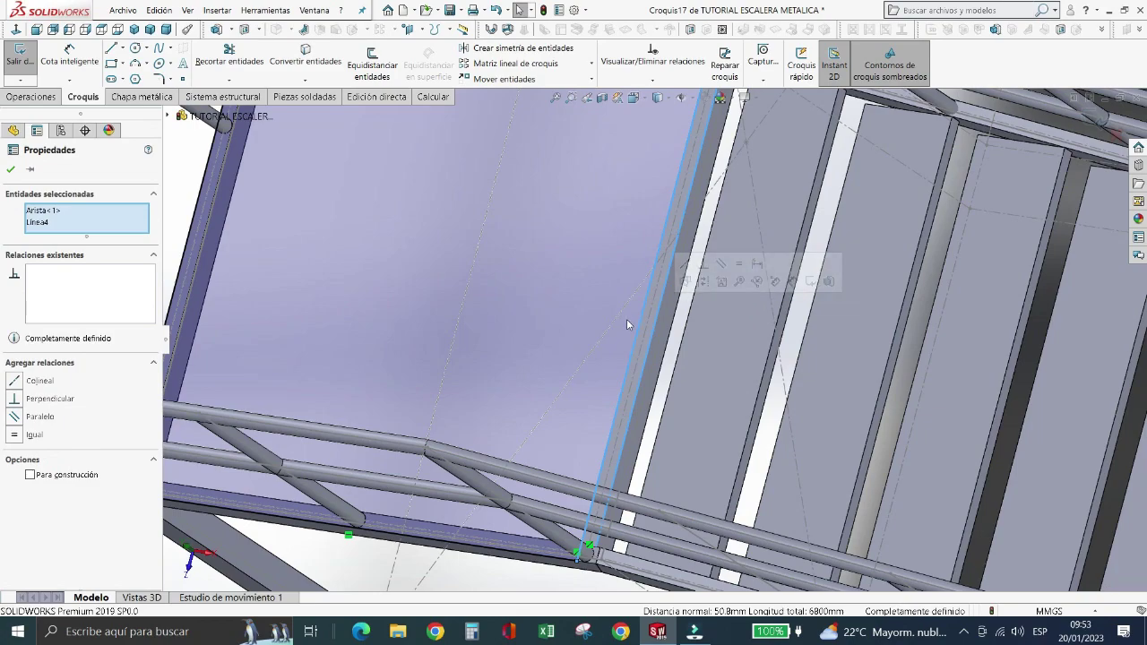
pyautogui.press('Escape')
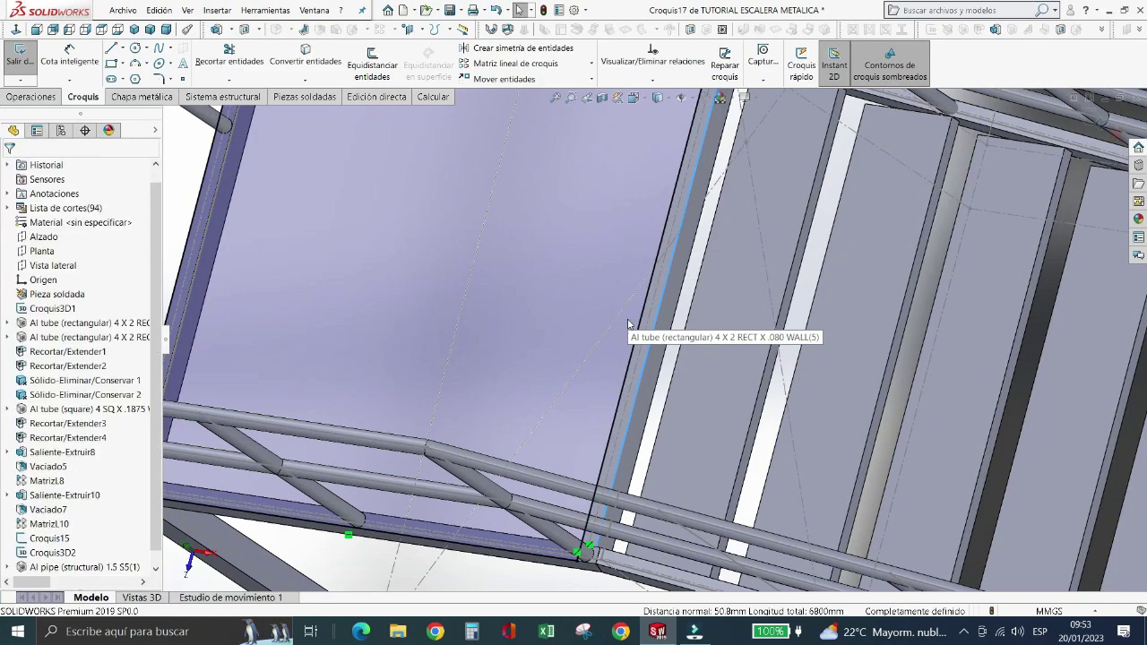
pyautogui.scroll(3, 575, 339)
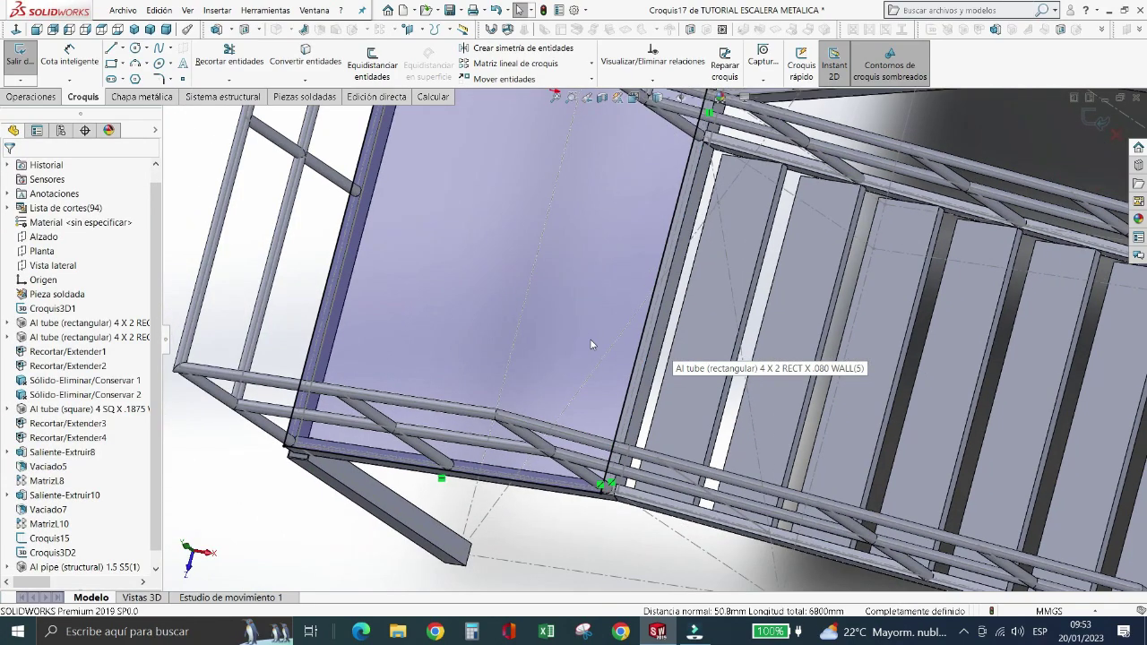
pyautogui.scroll(-5, 651, 328)
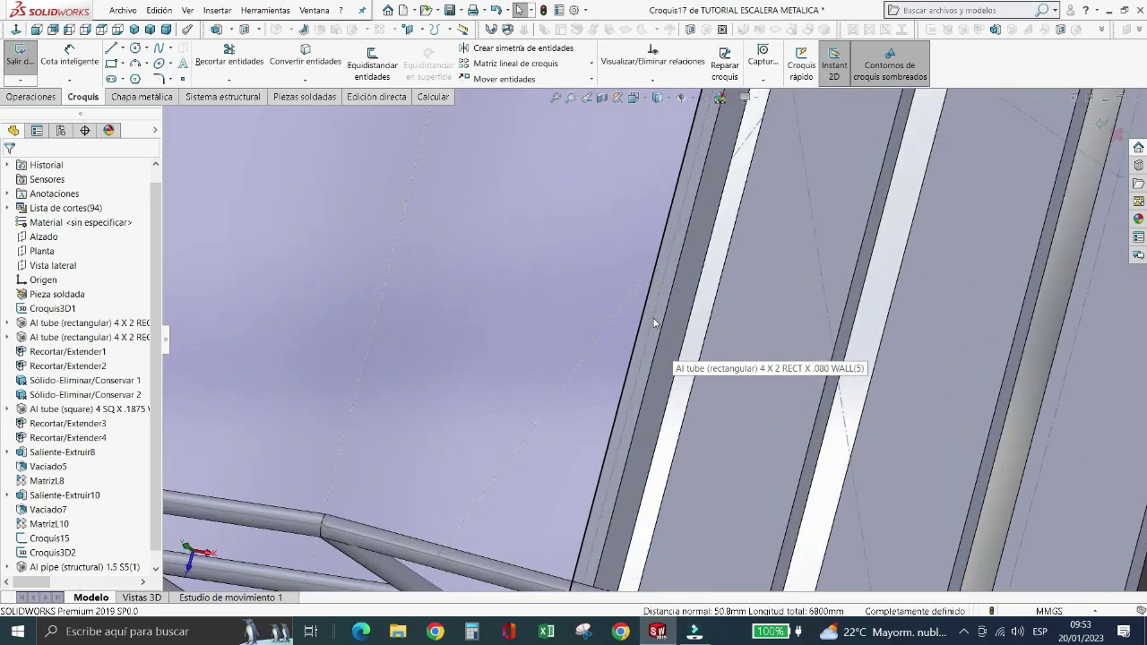
pyautogui.click(654, 322)
pyautogui.keyDown('ctrl'); pyautogui.click(654, 322); pyautogui.keyUp('ctrl')
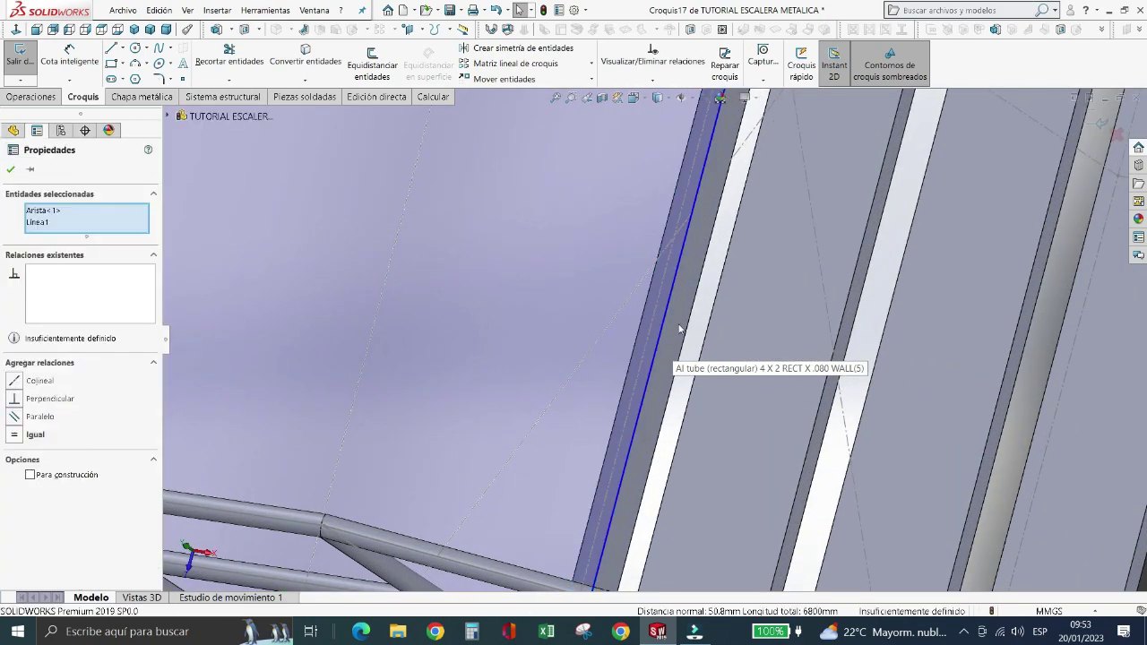
pyautogui.press('Escape')
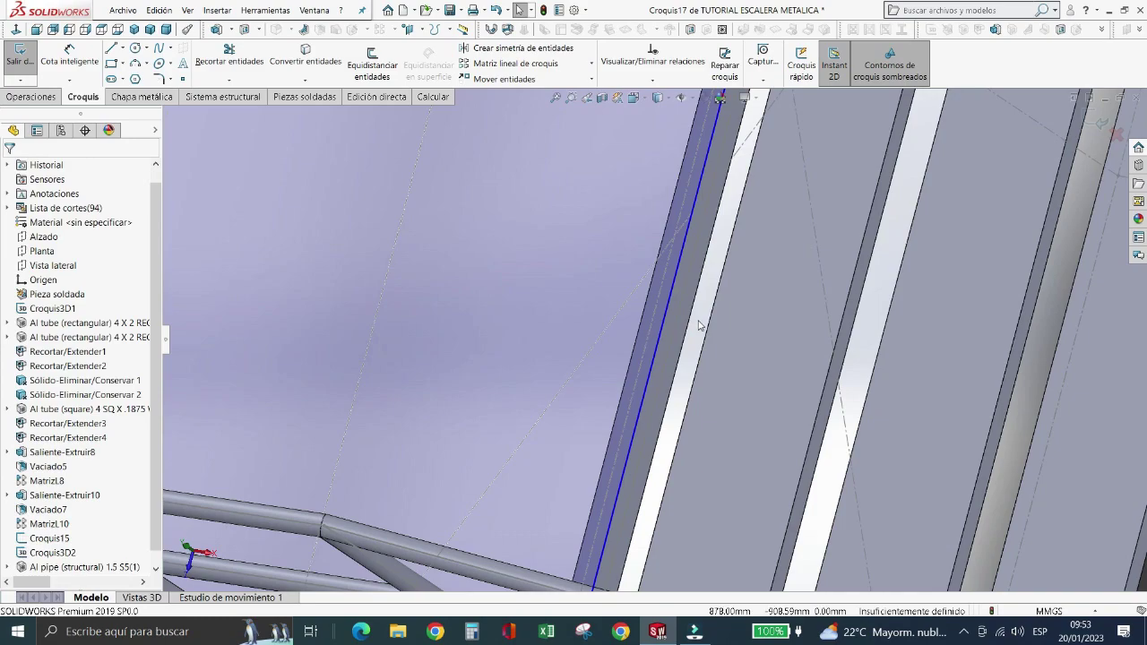
# - Drag the vertical sketch line's lower endpoint onto the frame corner
pyautogui.hotkey('ctrl', '8')
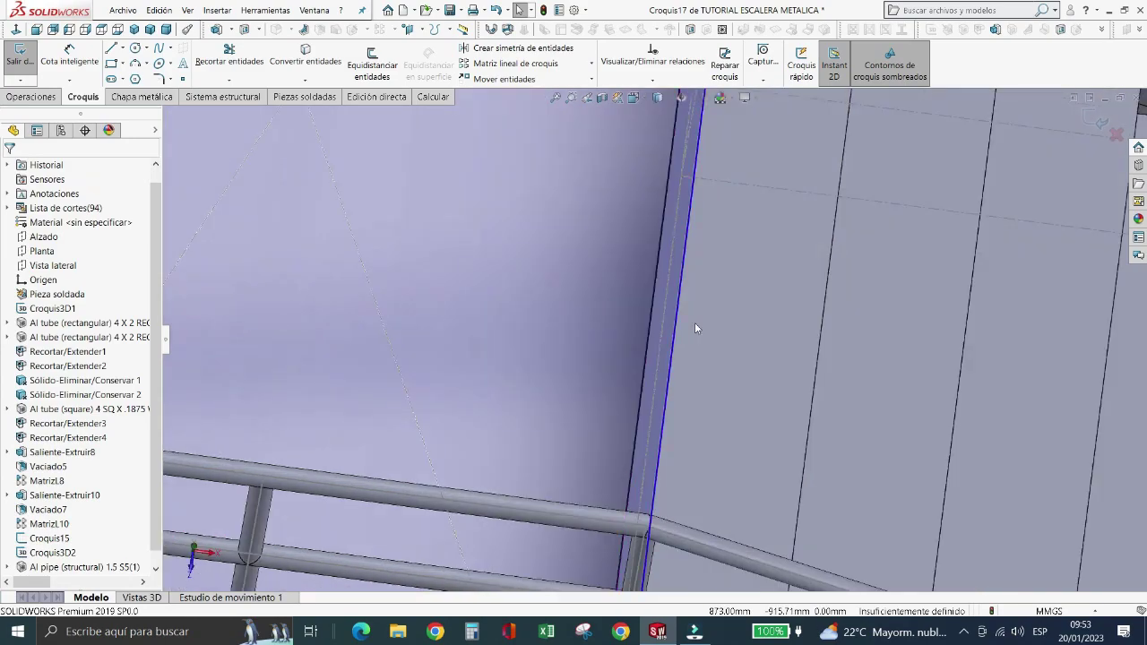
pyautogui.scroll(-2, 672, 336)
pyautogui.scroll(-3, 653, 344)
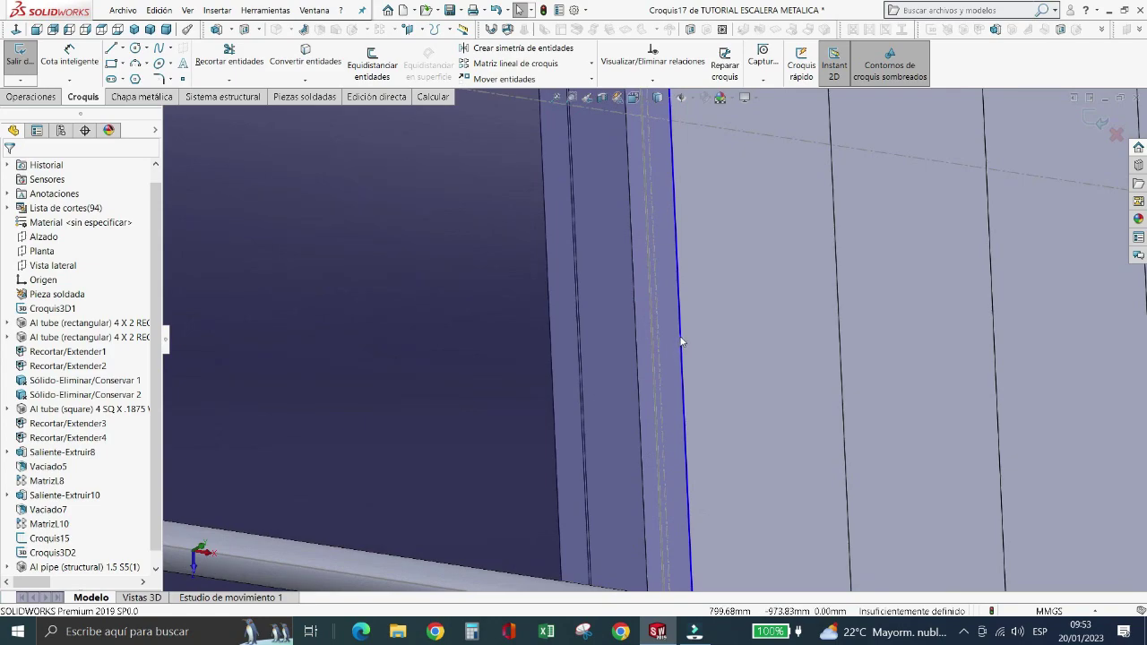
pyautogui.click(678, 342)
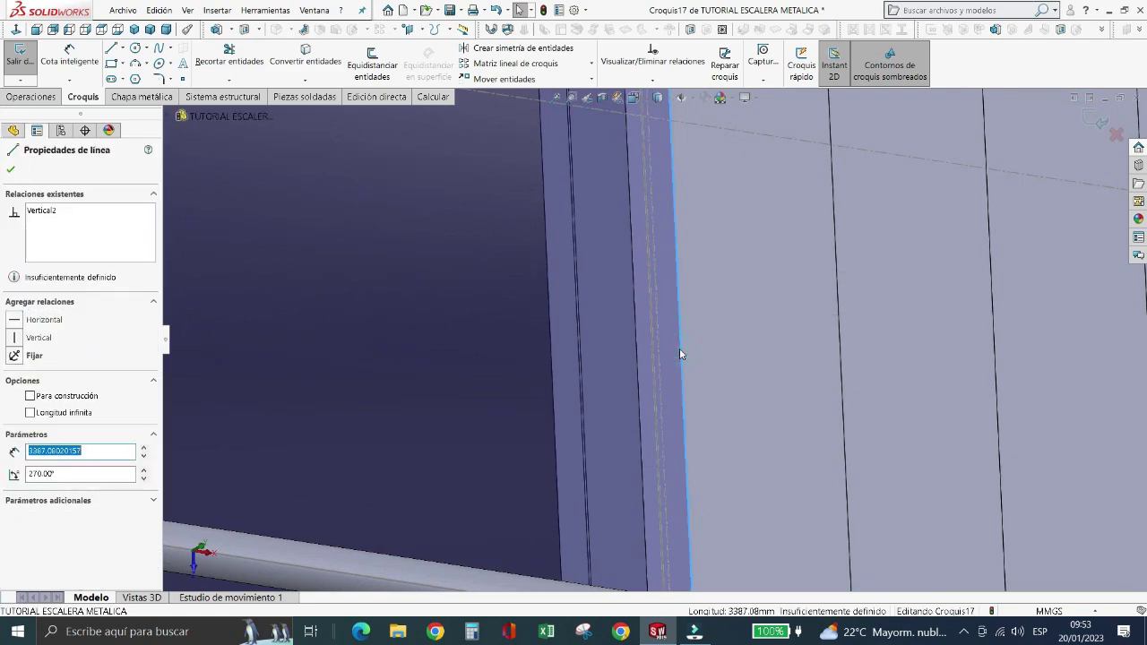
pyautogui.click(680, 350)
pyautogui.scroll(5, 587, 353)
pyautogui.press('Escape')
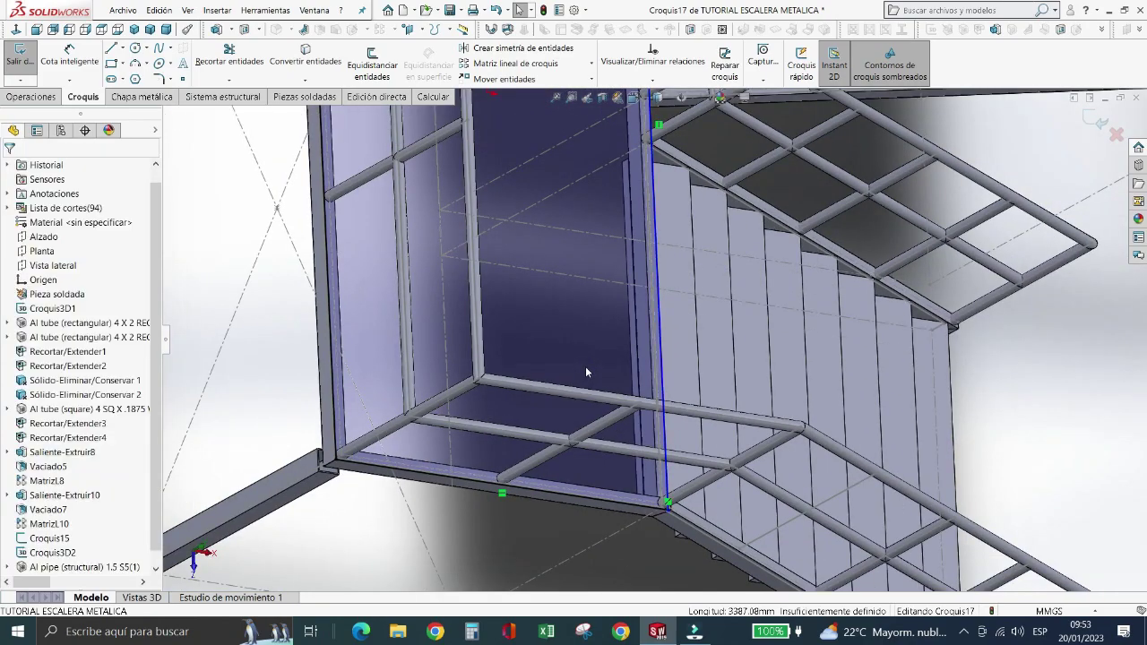
pyautogui.scroll(-10, 668, 500)
pyautogui.scroll(-2, 695, 365)
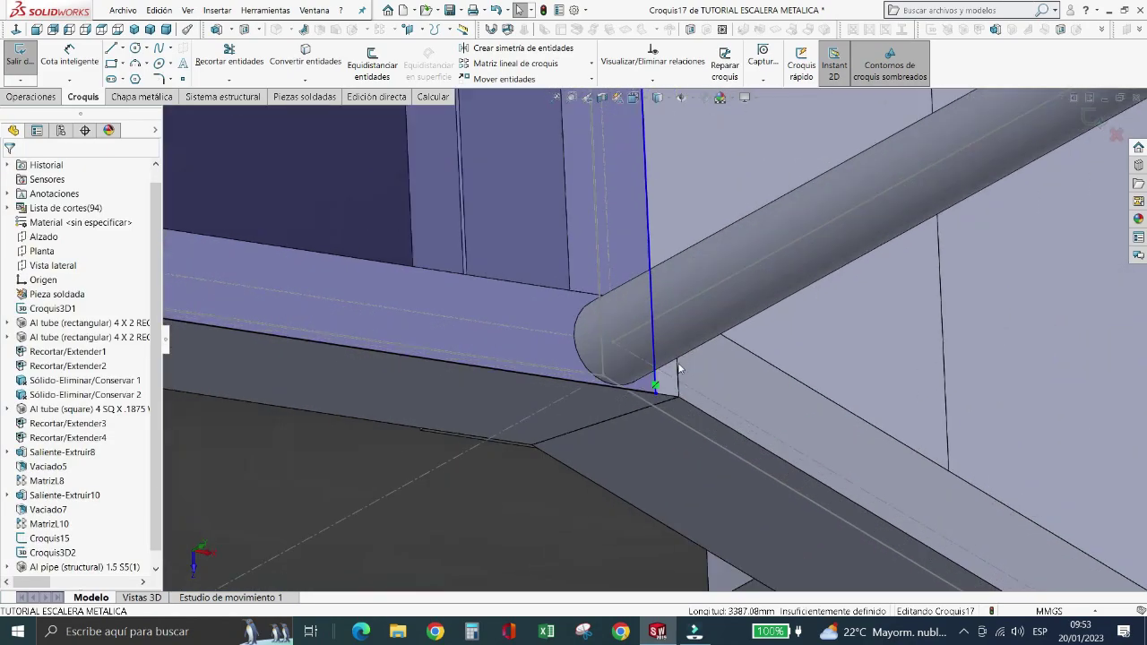
pyautogui.press('Left')
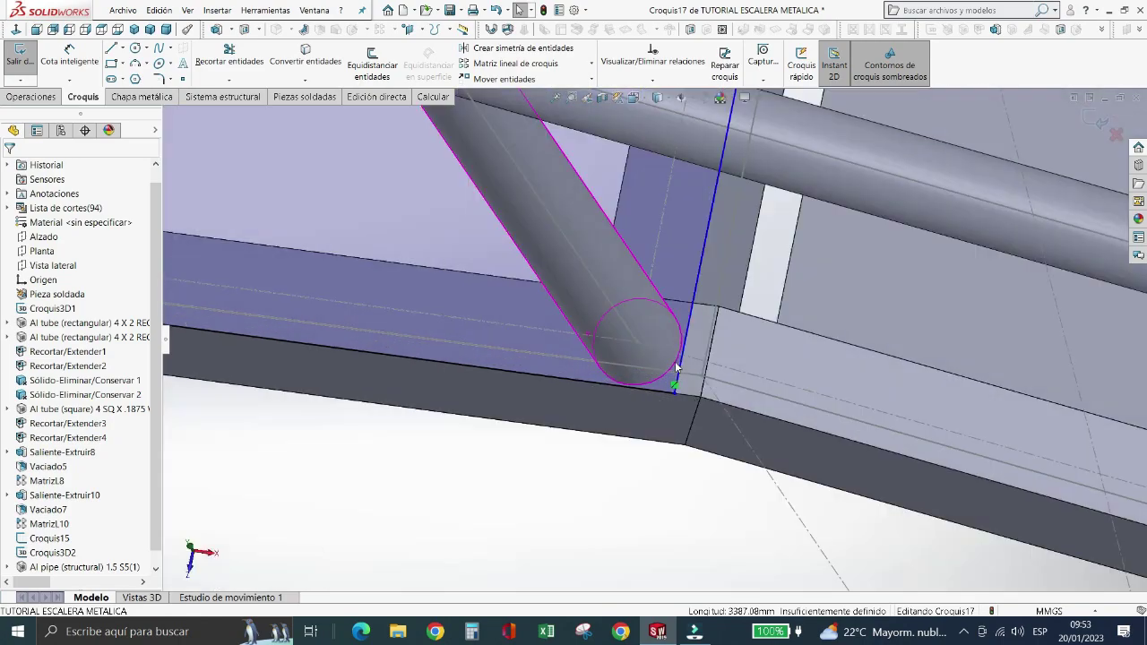
pyautogui.scroll(-3, 676, 361)
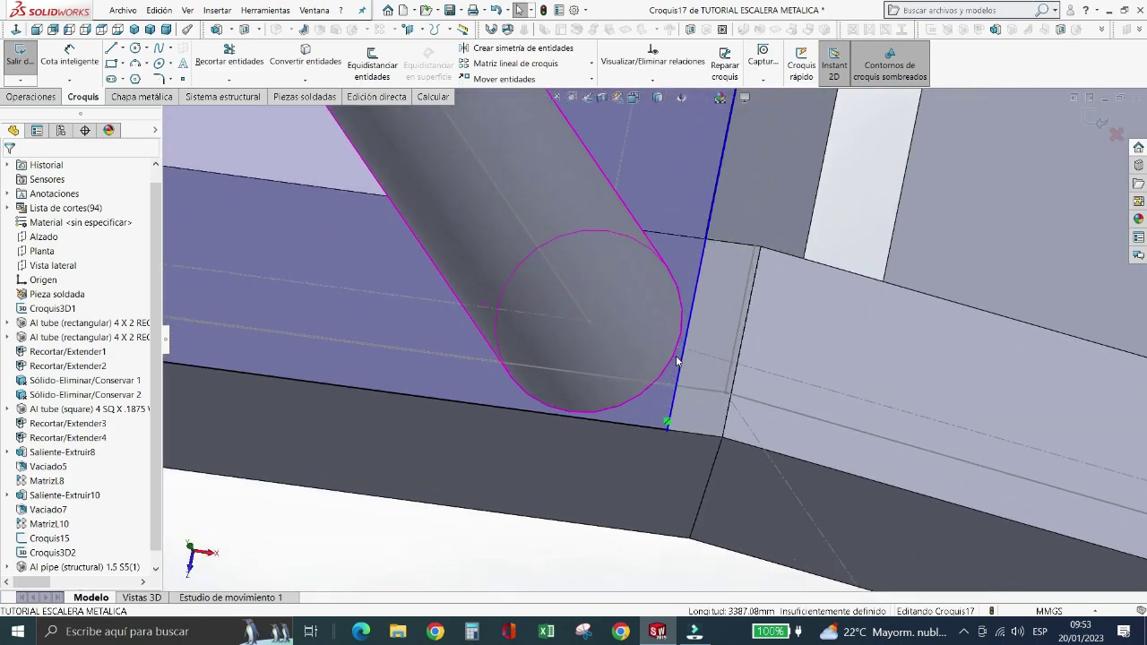
pyautogui.click(667, 424)
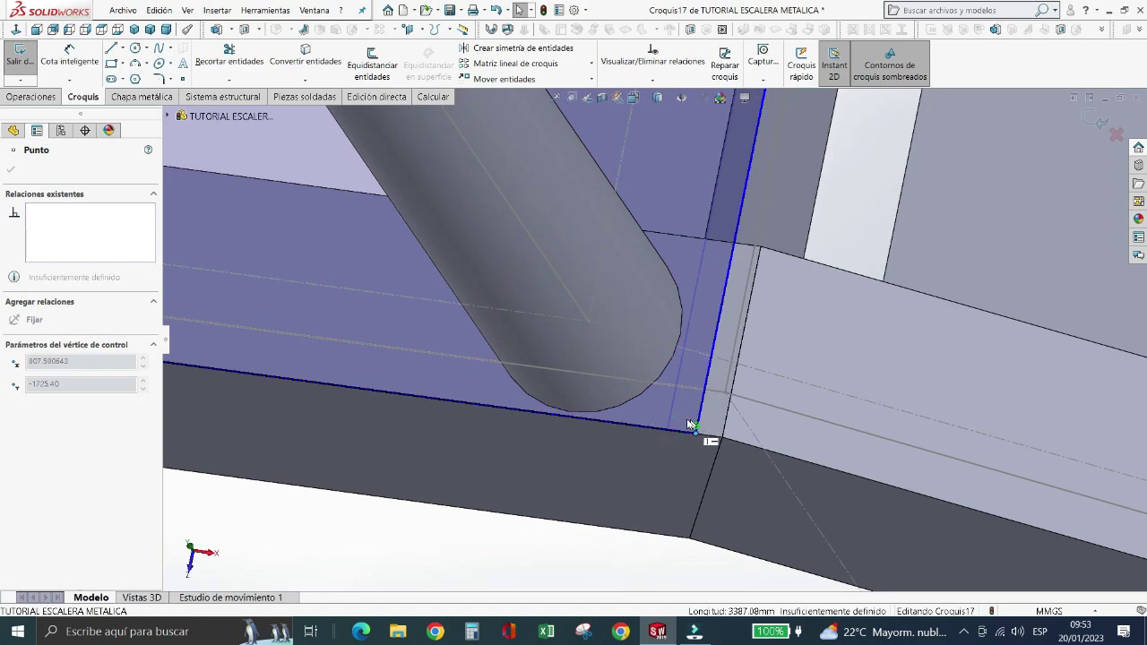
pyautogui.moveTo(670, 423); pyautogui.dragTo(698, 424)
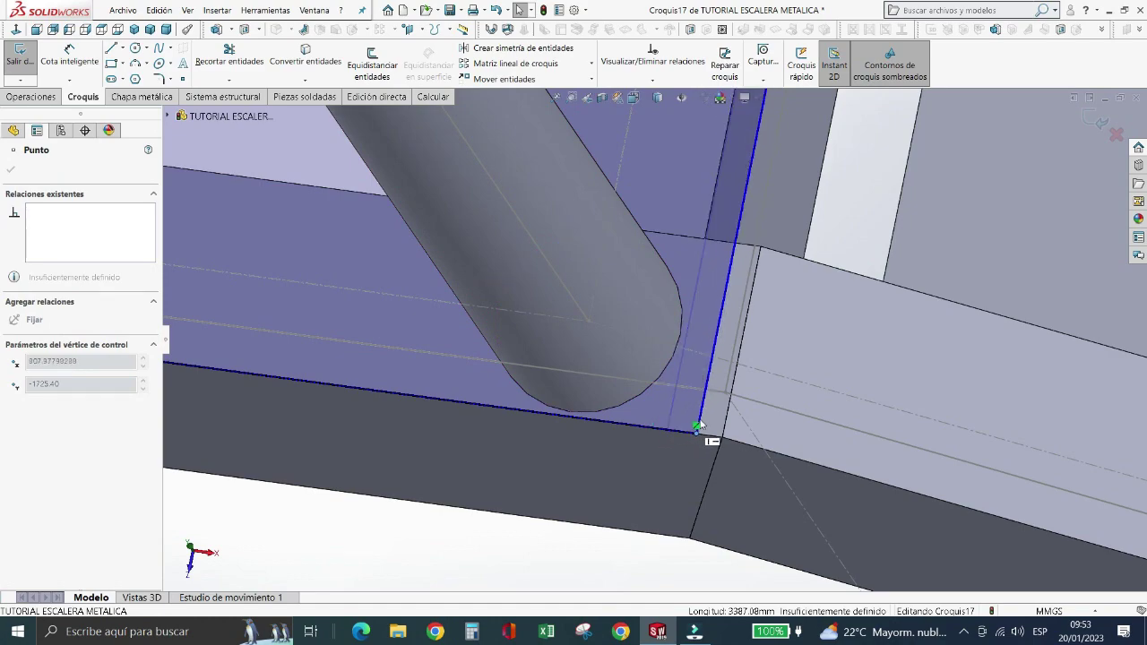
pyautogui.press('Escape')
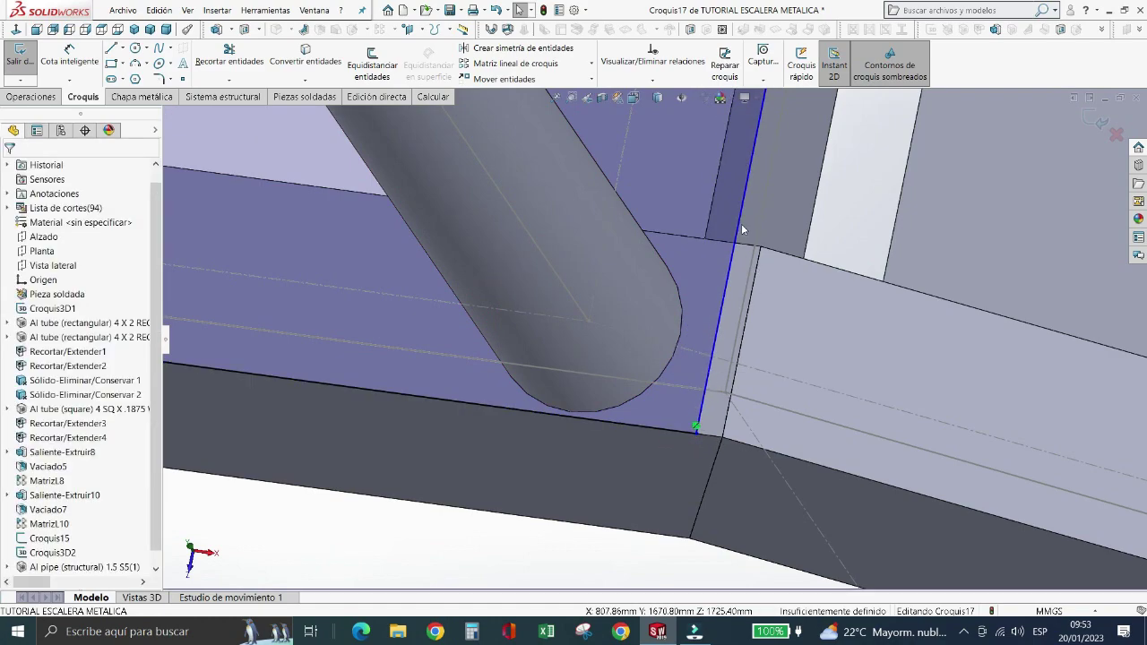
# - Make the vertical sketch line collinear with the beam edge
pyautogui.click(741, 224)
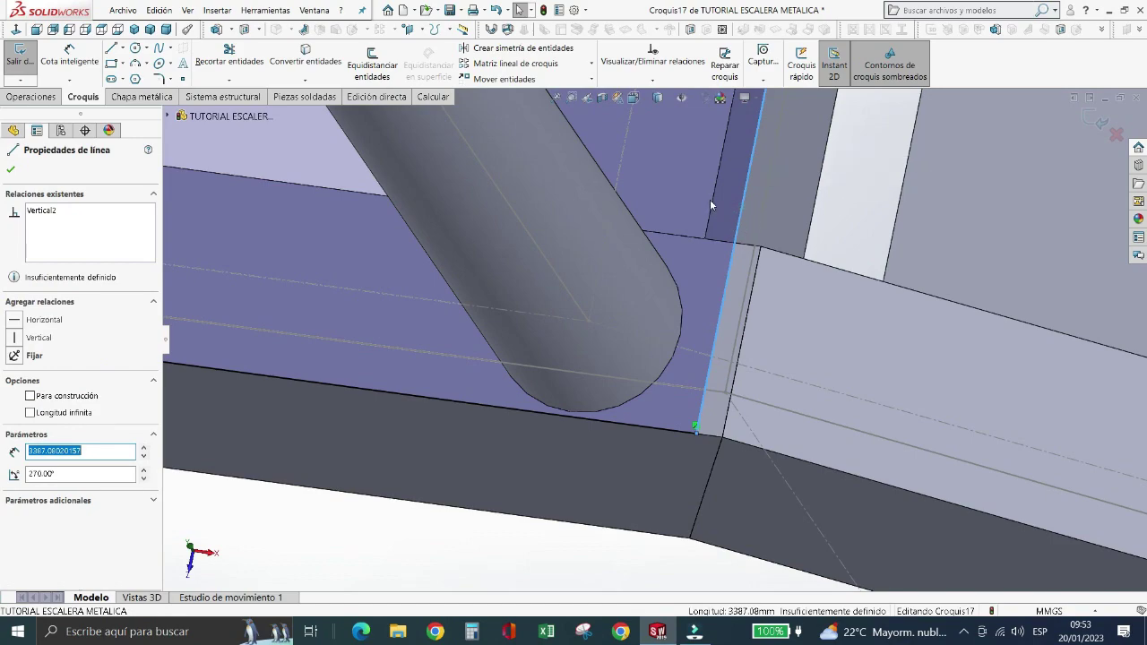
pyautogui.keyDown('ctrl'); pyautogui.click(709, 201); pyautogui.keyUp('ctrl')
pyautogui.click(743, 151)
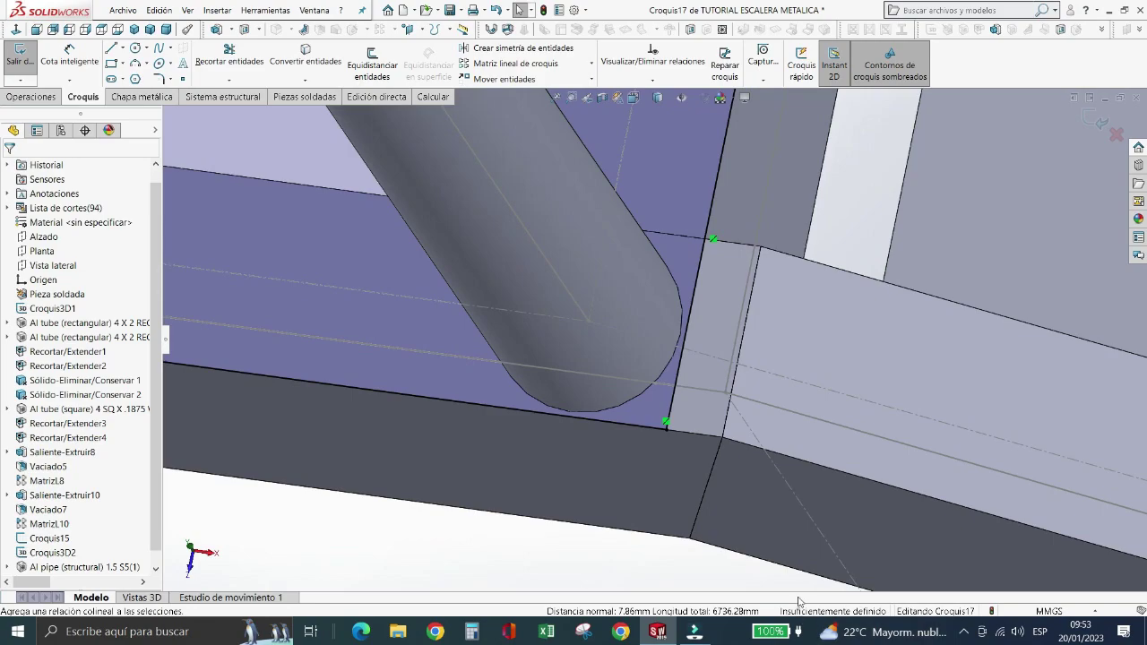
pyautogui.scroll(1, 627, 502)
pyautogui.scroll(2, 623, 500)
pyautogui.scroll(2, 620, 500)
pyautogui.scroll(3, 619, 501)
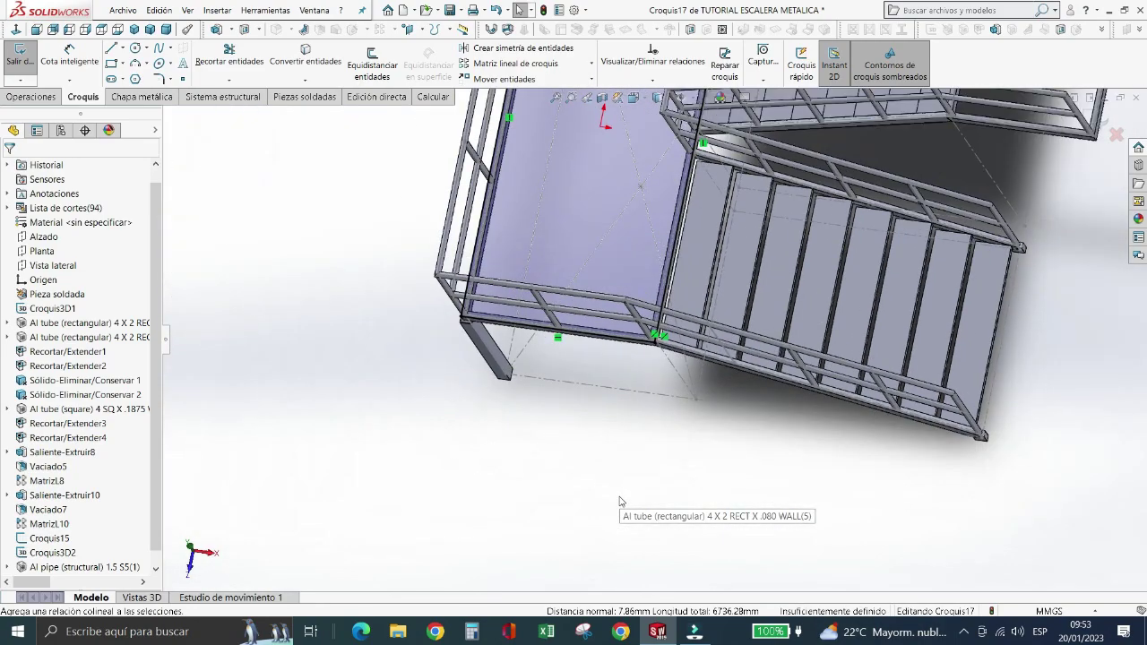
pyautogui.scroll(3, 574, 420)
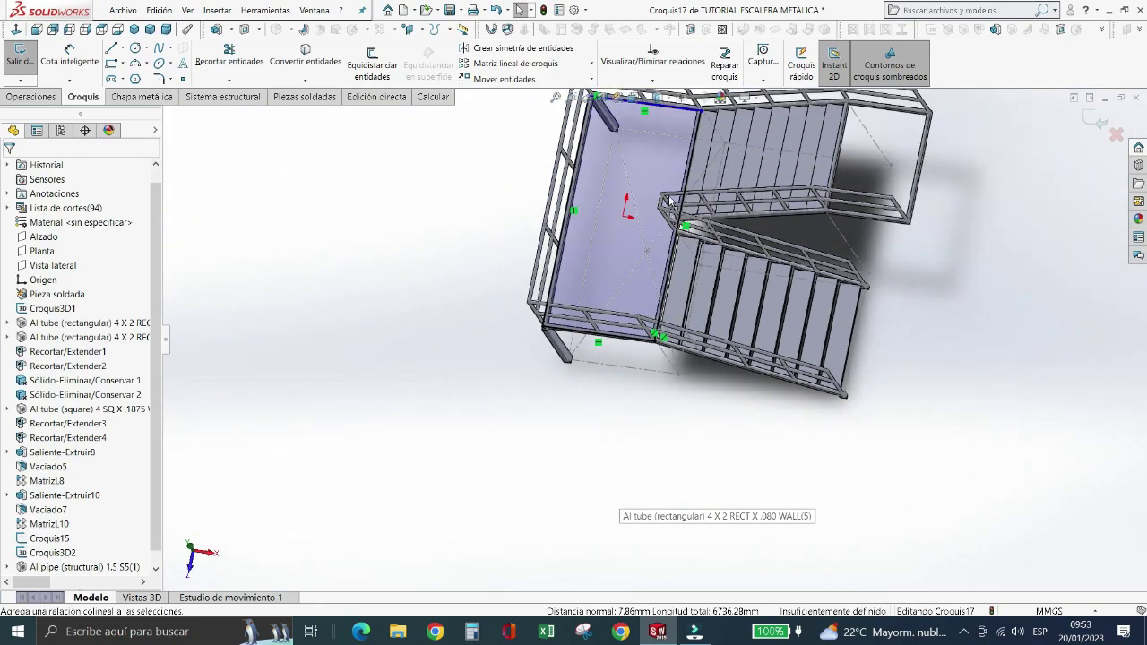
pyautogui.scroll(-2, 674, 106)
pyautogui.scroll(-3, 671, 76)
pyautogui.scroll(-3, 672, 76)
pyautogui.scroll(-2, 455, 391)
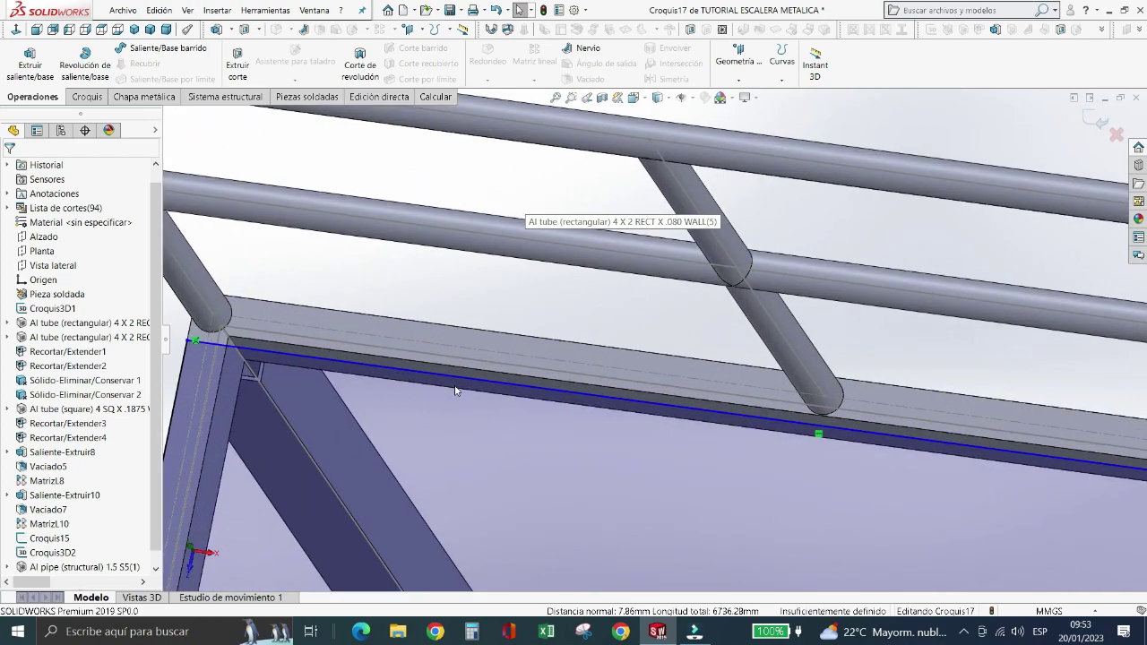
# - Make the landing's top sketch line collinear with the beam edge
pyautogui.click(460, 381)
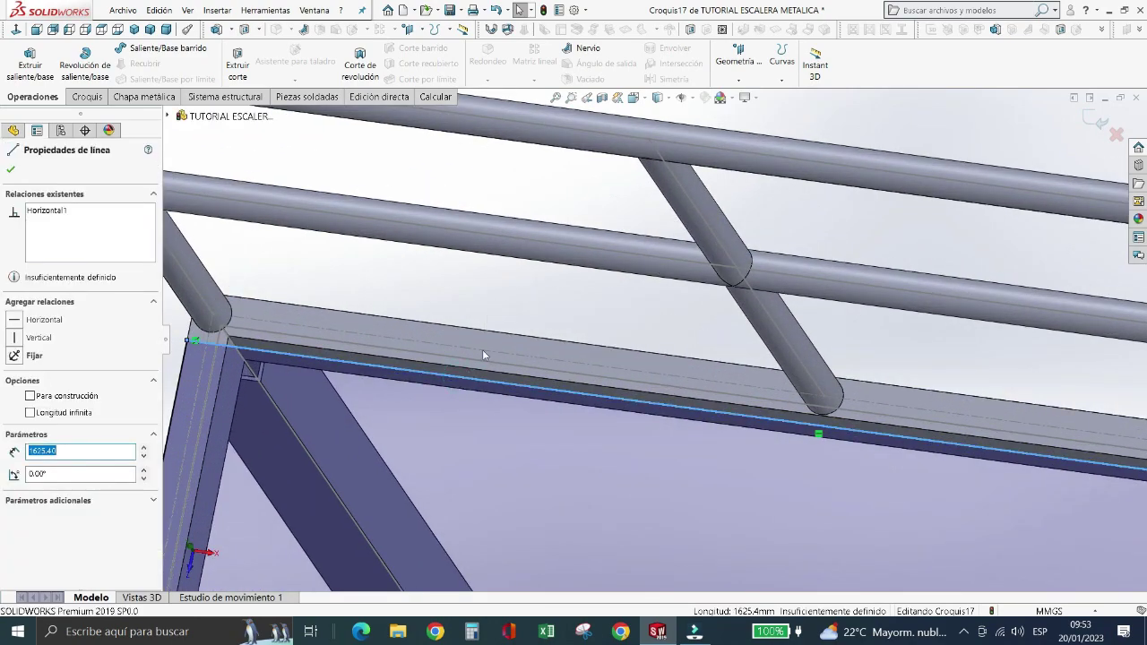
pyautogui.keyDown('ctrl'); pyautogui.click(494, 338); pyautogui.keyUp('ctrl')
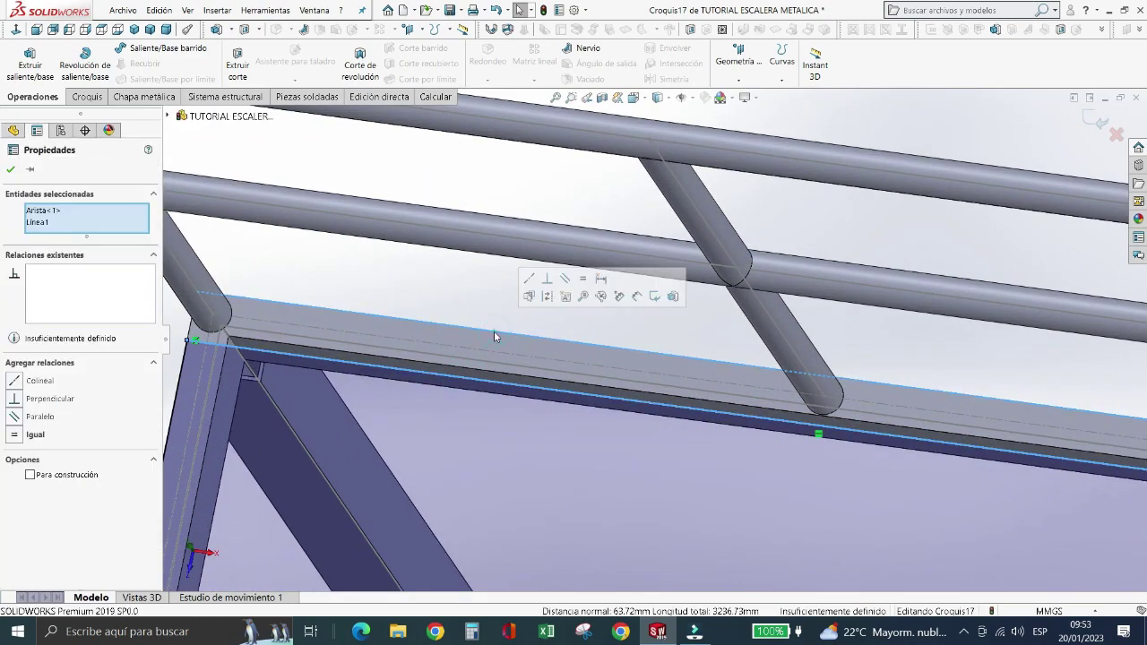
pyautogui.click(530, 283)
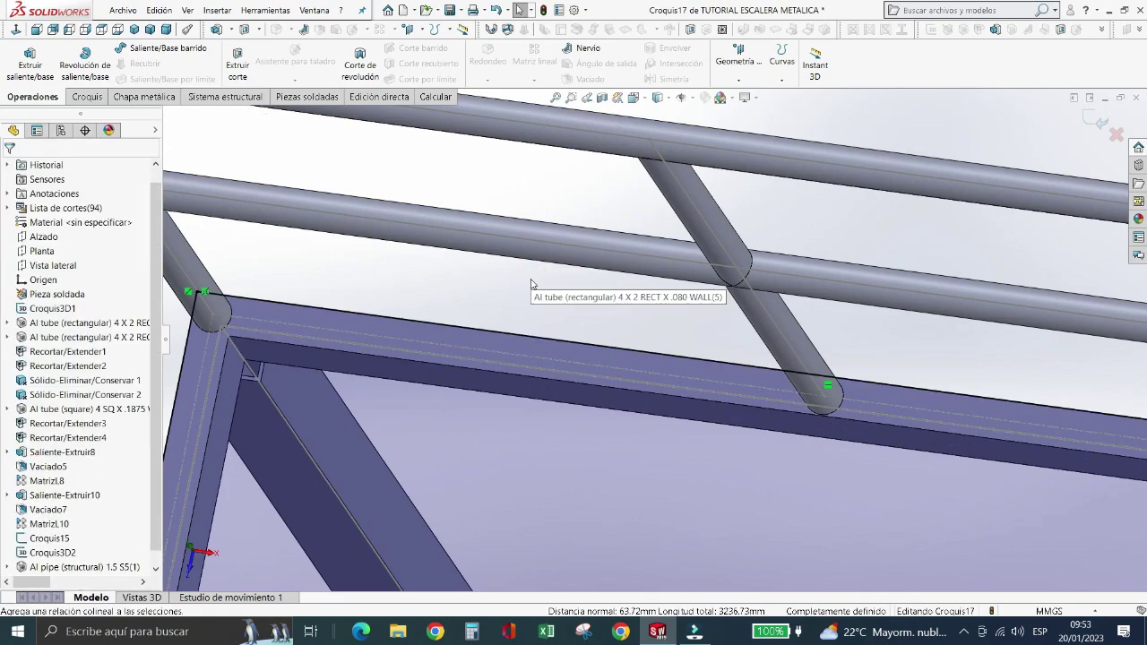
pyautogui.click(123, 98)
# - Create an 8.00 mm Brida base from Croquis17 with the gauge table left unchecked
pyautogui.click(29, 69)
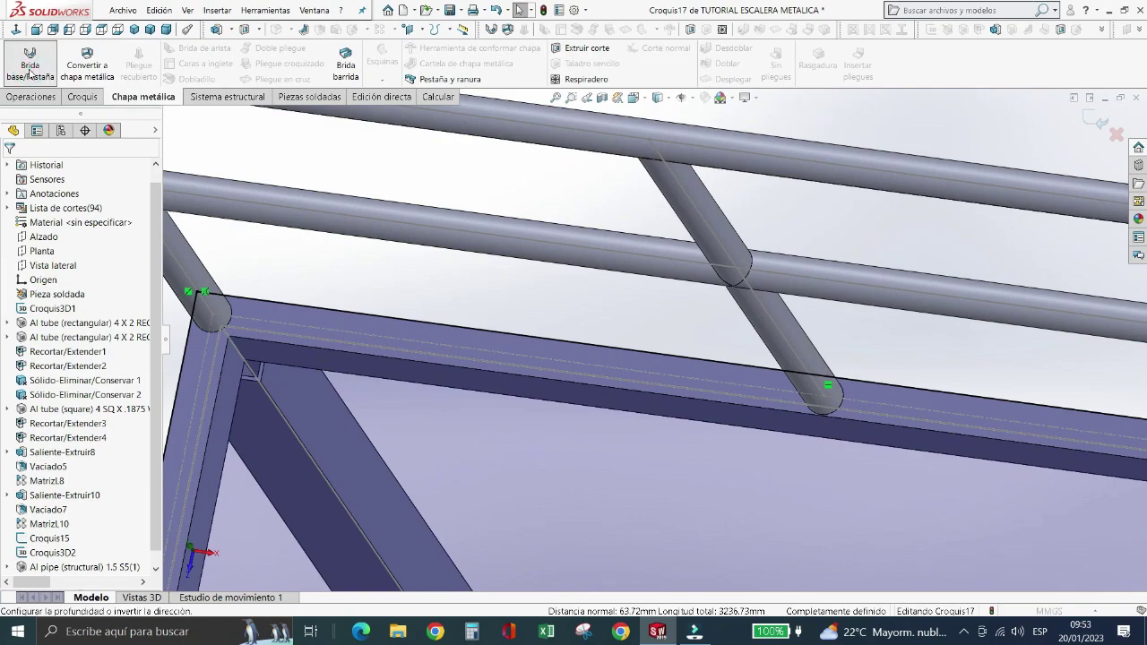
pyautogui.scroll(5, 302, 460)
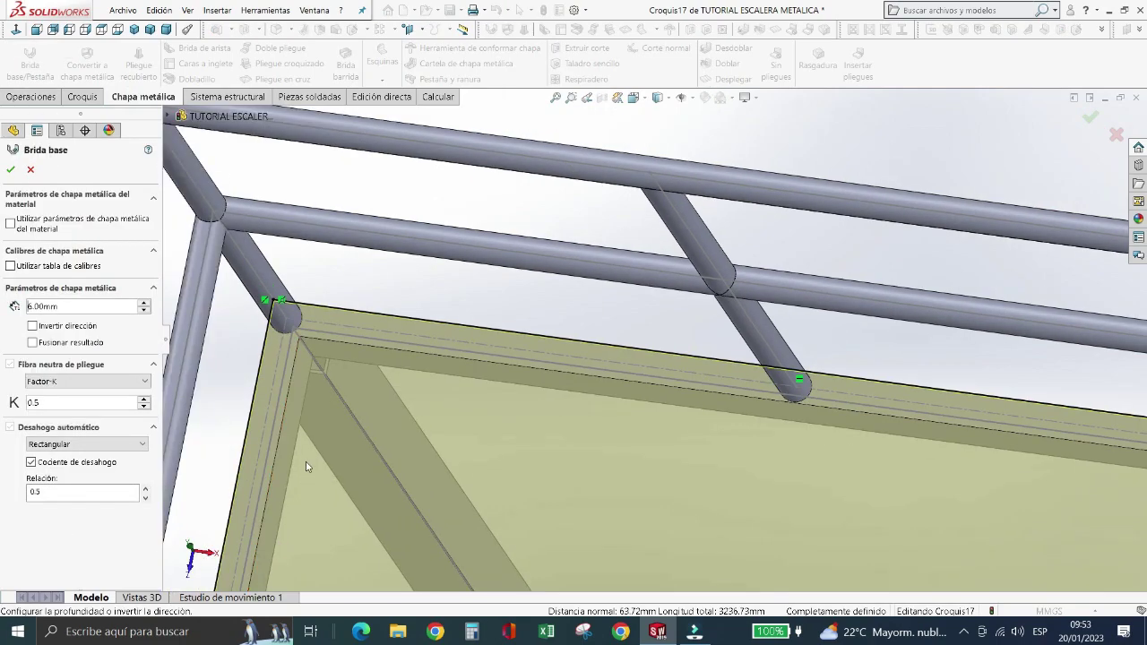
pyautogui.moveTo(302, 461); pyautogui.dragTo(320, 427, button='middle')
pyautogui.scroll(1, 327, 418)
pyautogui.write('8')
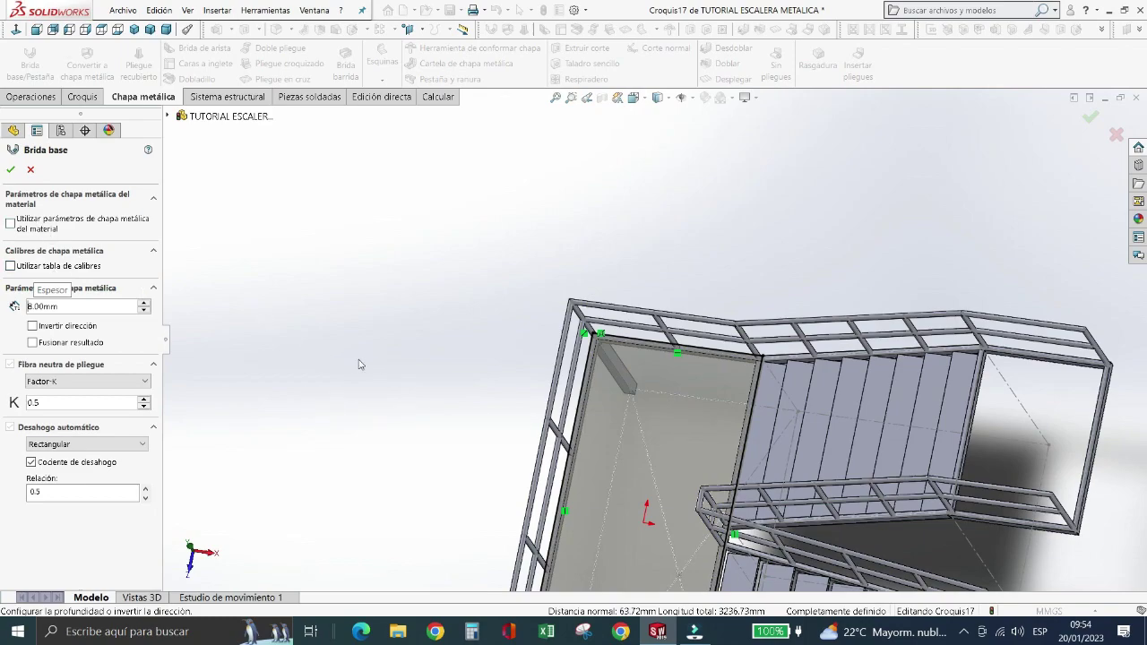
pyautogui.moveTo(349, 363); pyautogui.dragTo(27, 251, button='middle')
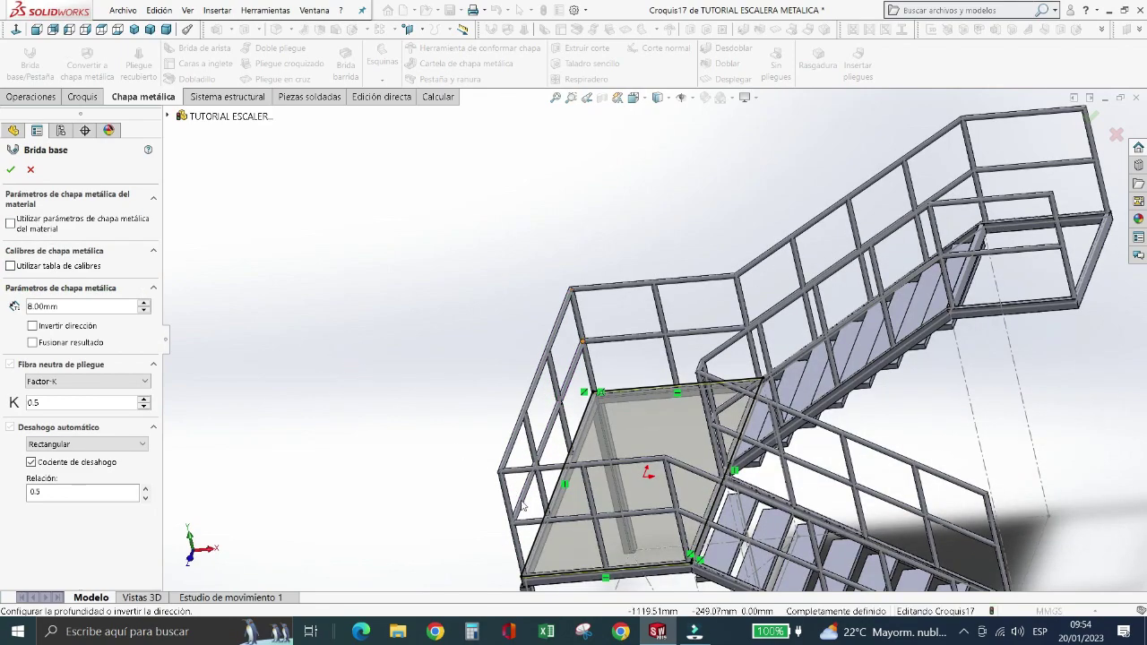
pyautogui.click(11, 267)
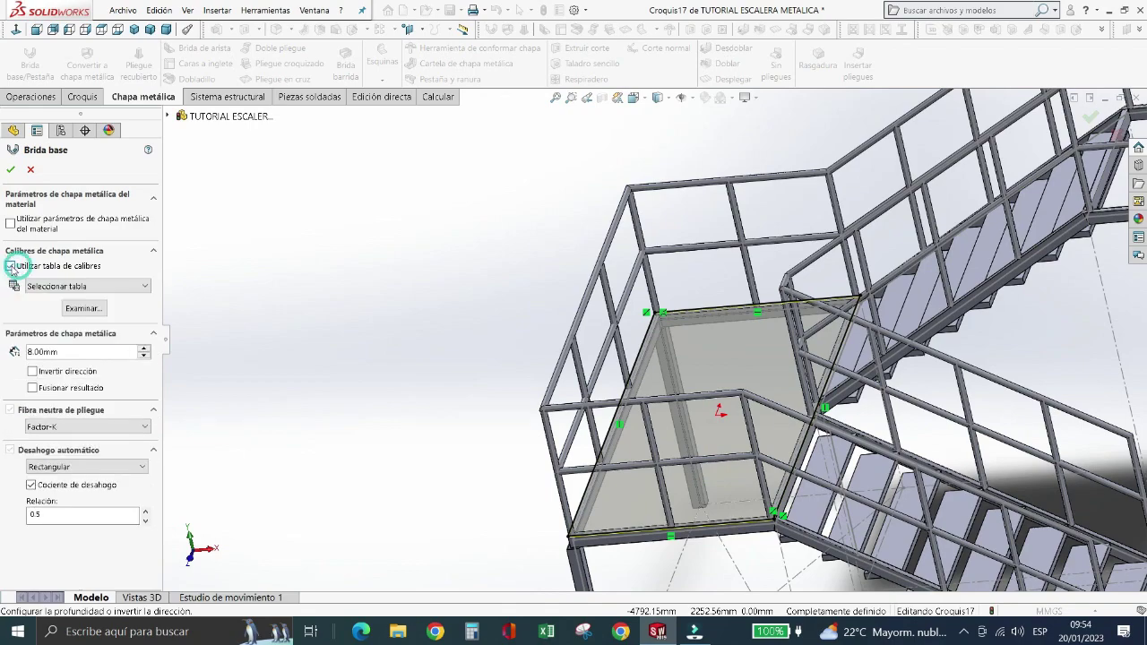
pyautogui.click(11, 266)
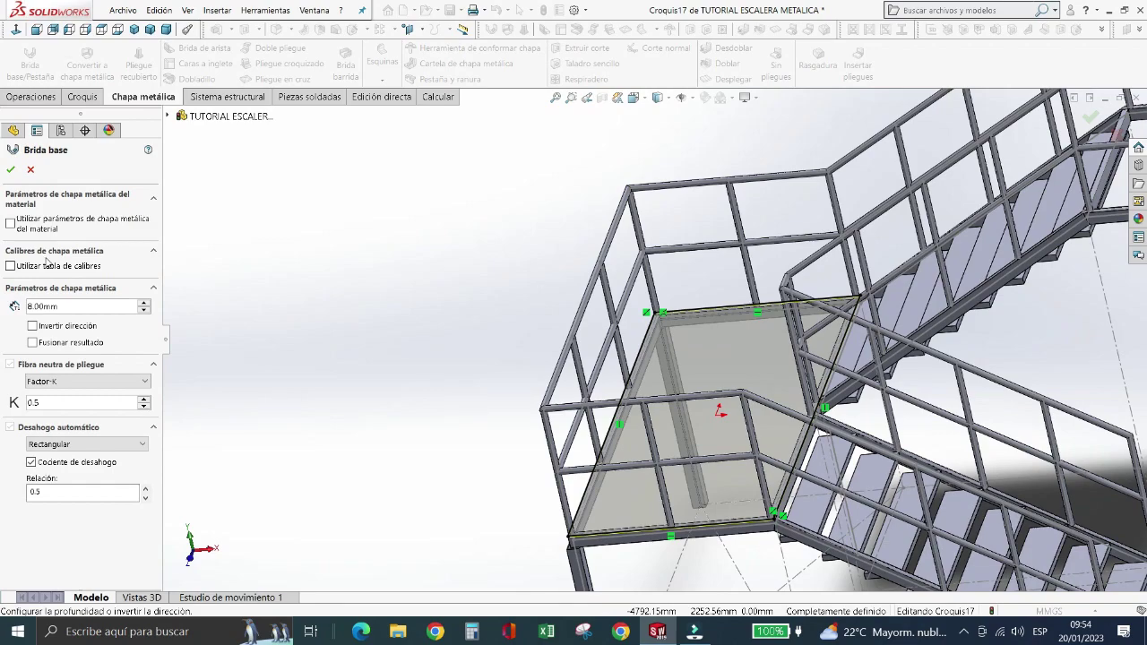
pyautogui.click(13, 170)
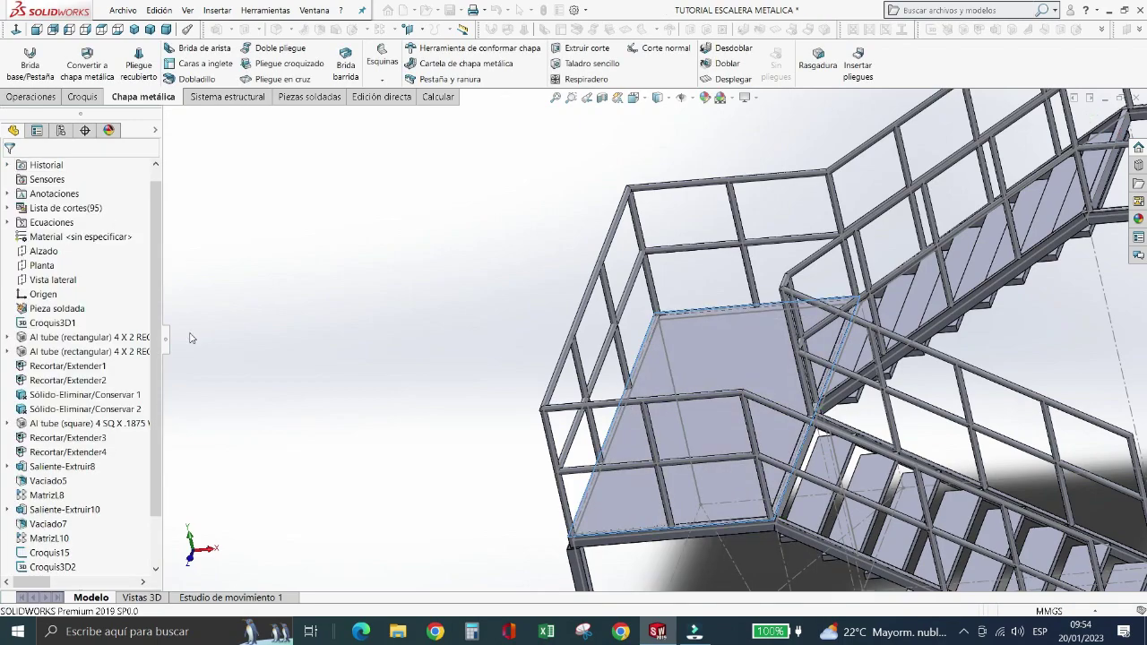
# - Zoom to the landing corner above the support leg and right-click the plate's top face
pyautogui.scroll(-2, 699, 524)
pyautogui.scroll(-3, 537, 484)
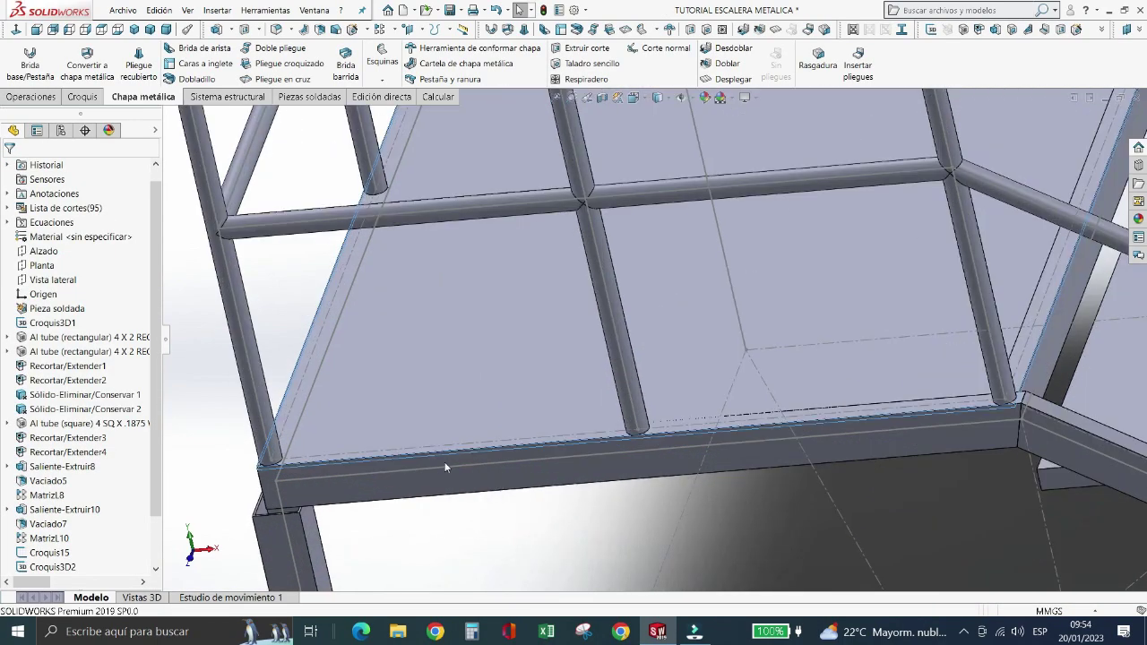
pyautogui.scroll(-1, 419, 453)
pyautogui.scroll(-2, 408, 452)
pyautogui.moveTo(406, 451); pyautogui.dragTo(470, 430, button='middle')
pyautogui.scroll(3, 470, 431)
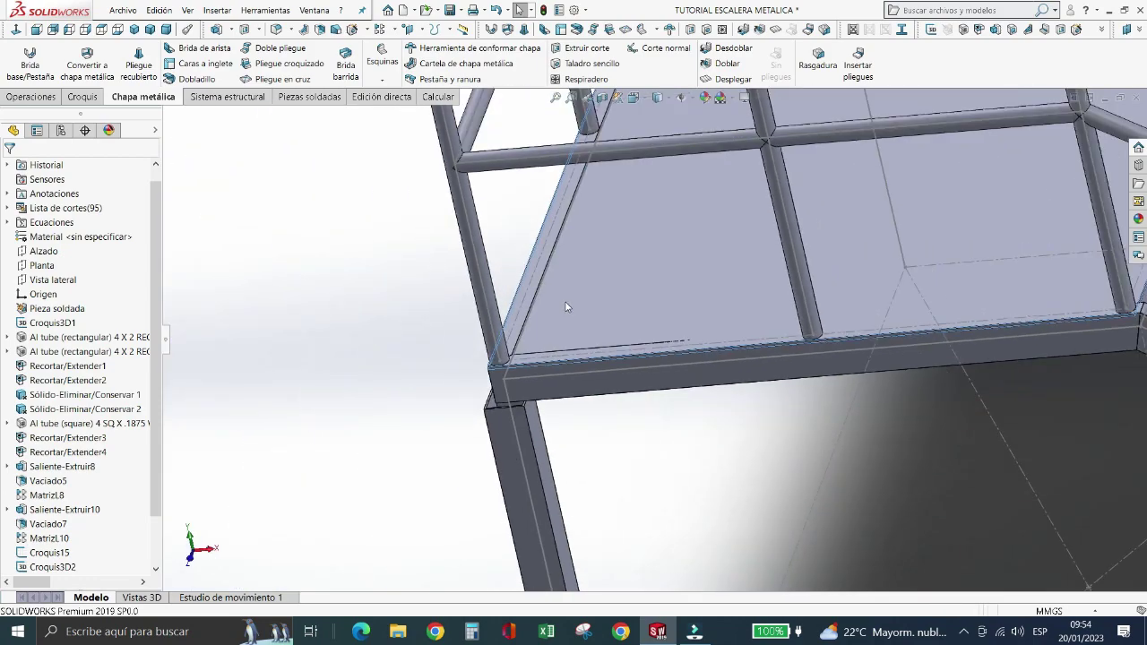
pyautogui.scroll(-2, 564, 304)
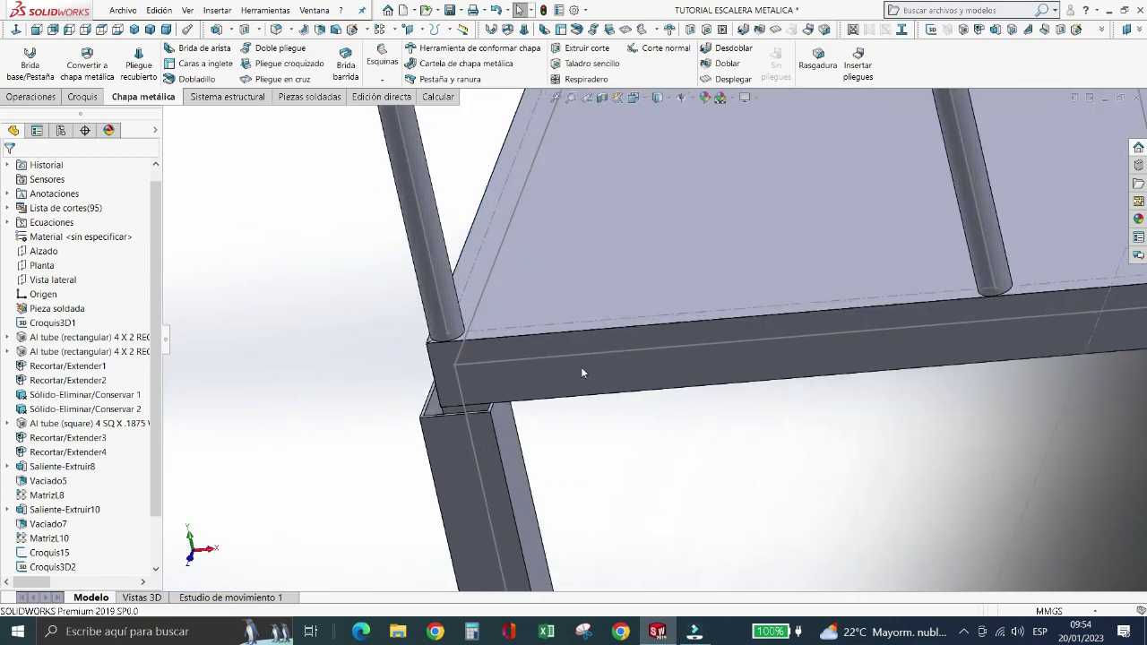
pyautogui.scroll(-2, 558, 294)
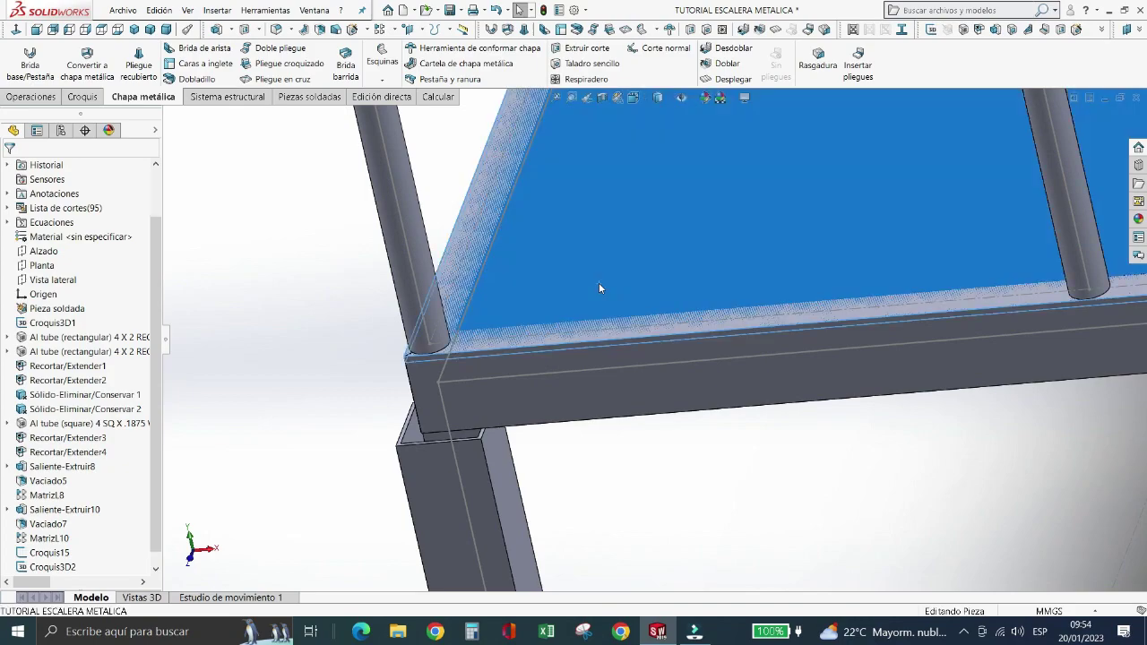
pyautogui.rightClick(598, 283)
# - Edit Brida base1 with Invertir dirección checked, then fit the whole staircase in view
pyautogui.click(611, 249)
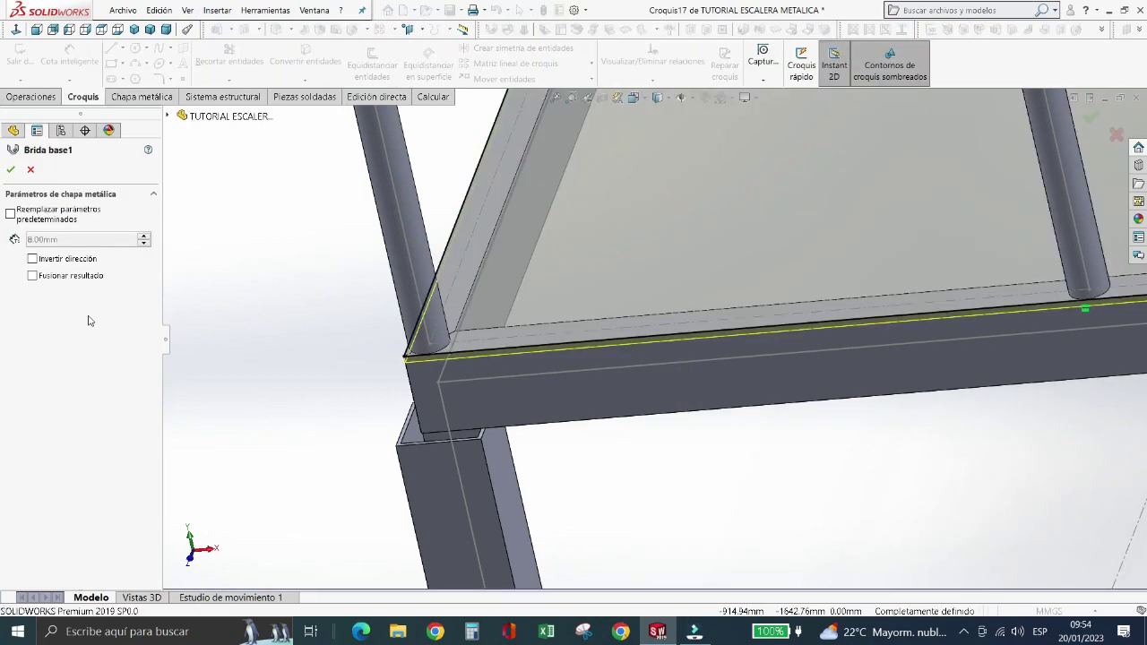
pyautogui.click(36, 260)
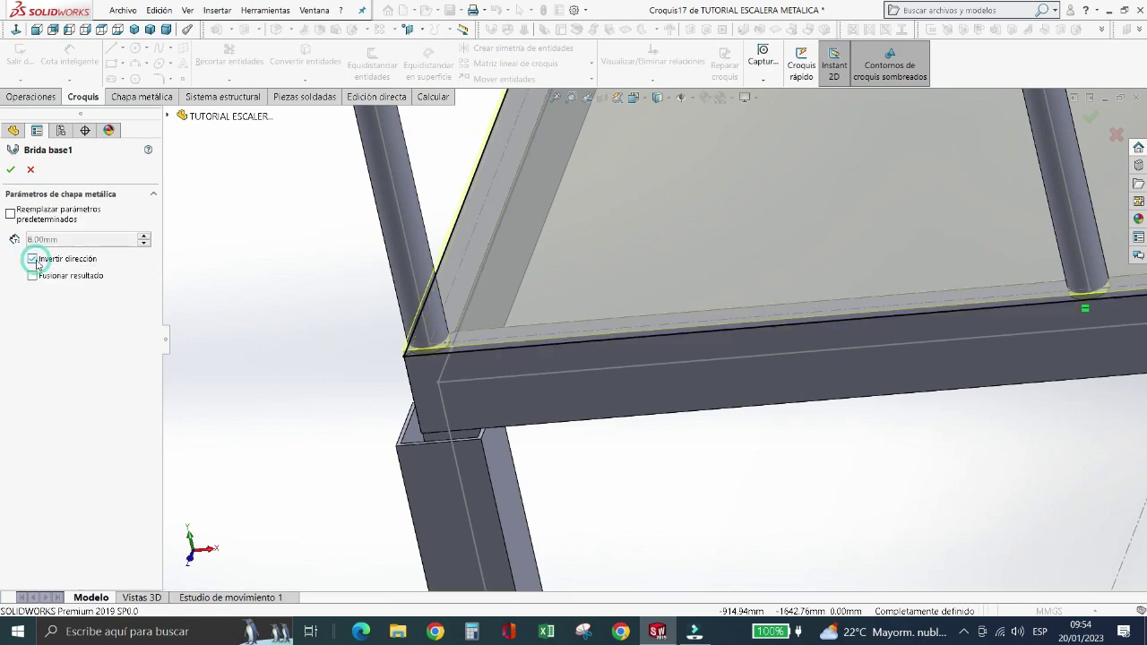
pyautogui.scroll(-1, 565, 359)
pyautogui.scroll(-2, 565, 360)
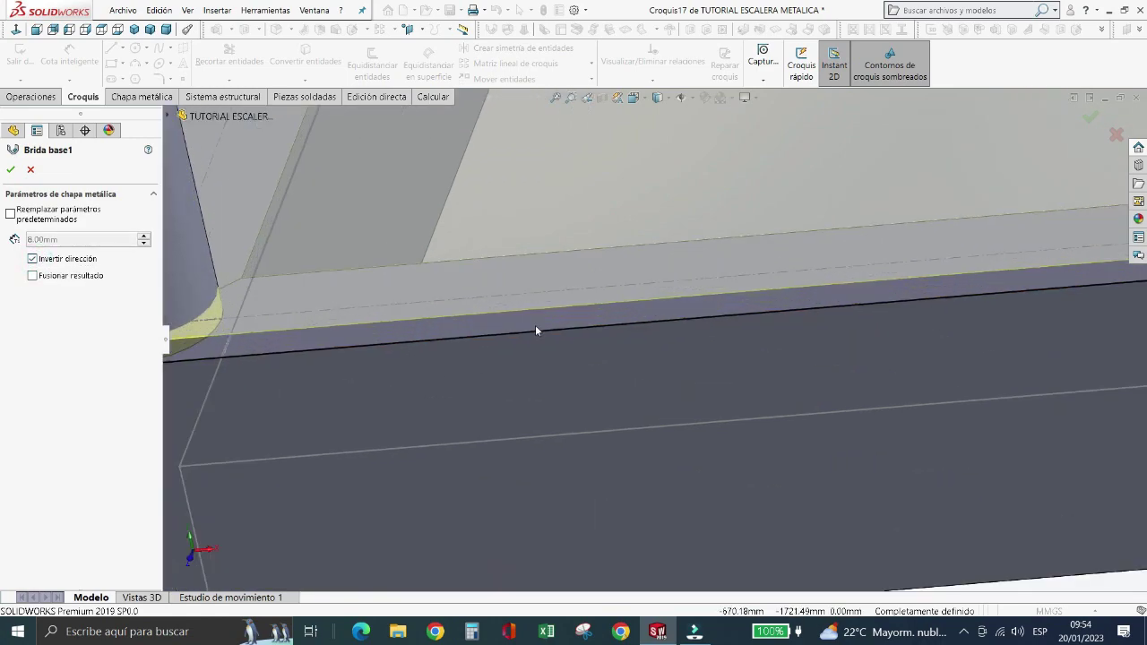
pyautogui.scroll(1, 535, 325)
pyautogui.scroll(1, 532, 326)
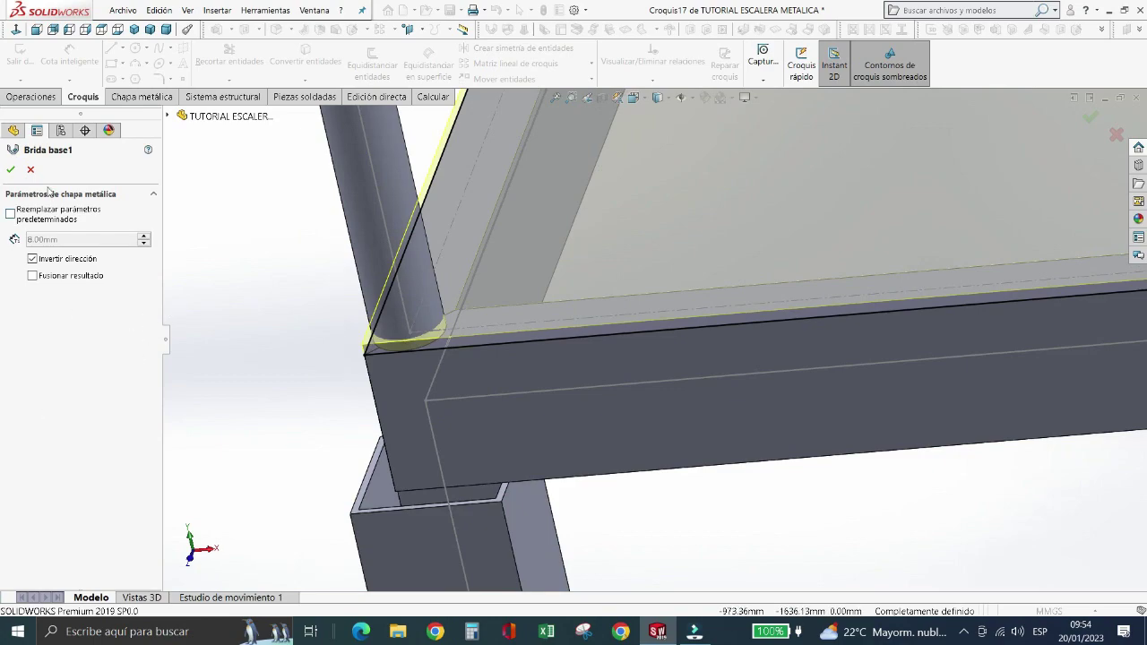
pyautogui.click(11, 170)
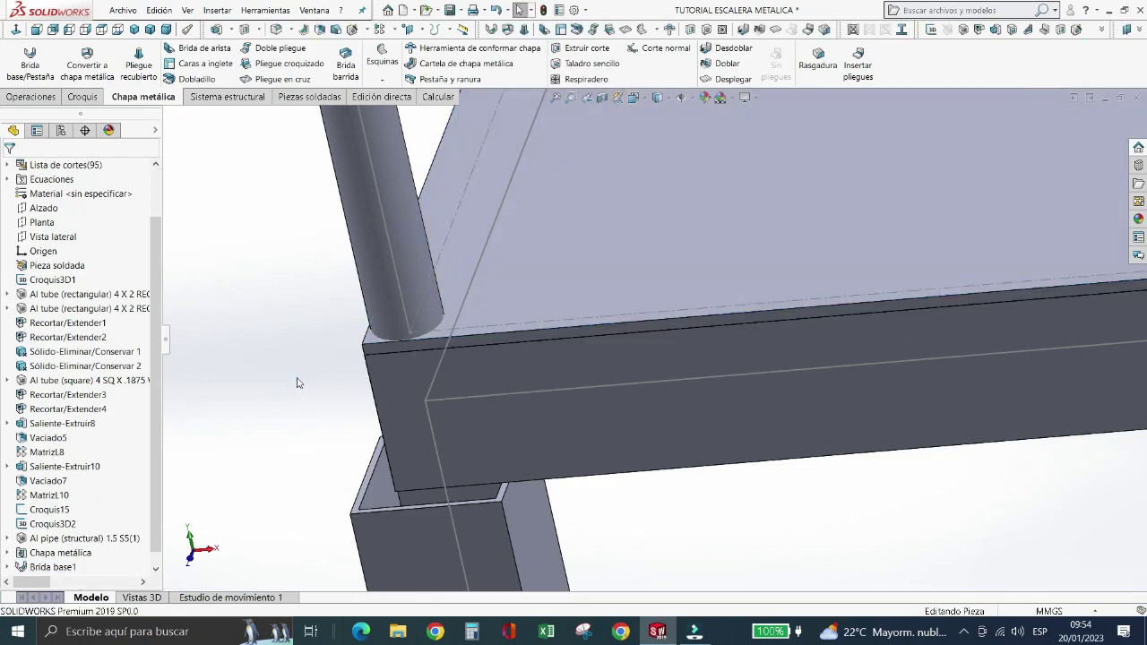
pyautogui.press('f')
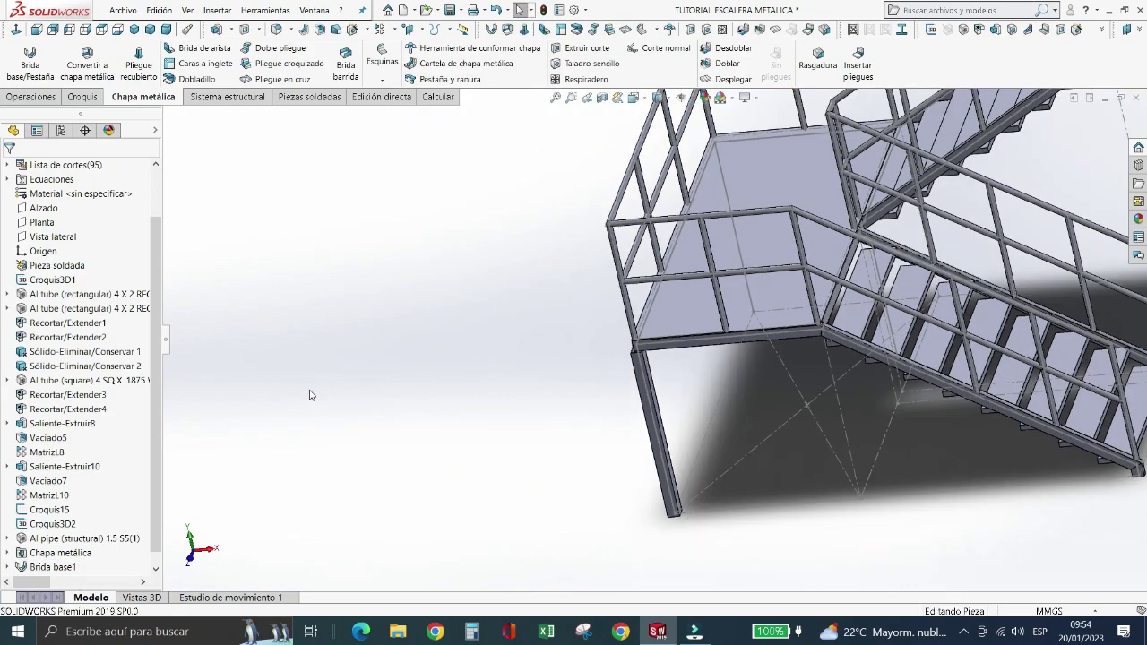
pyautogui.scroll(-2, 794, 317)
pyautogui.scroll(-2, 794, 317)
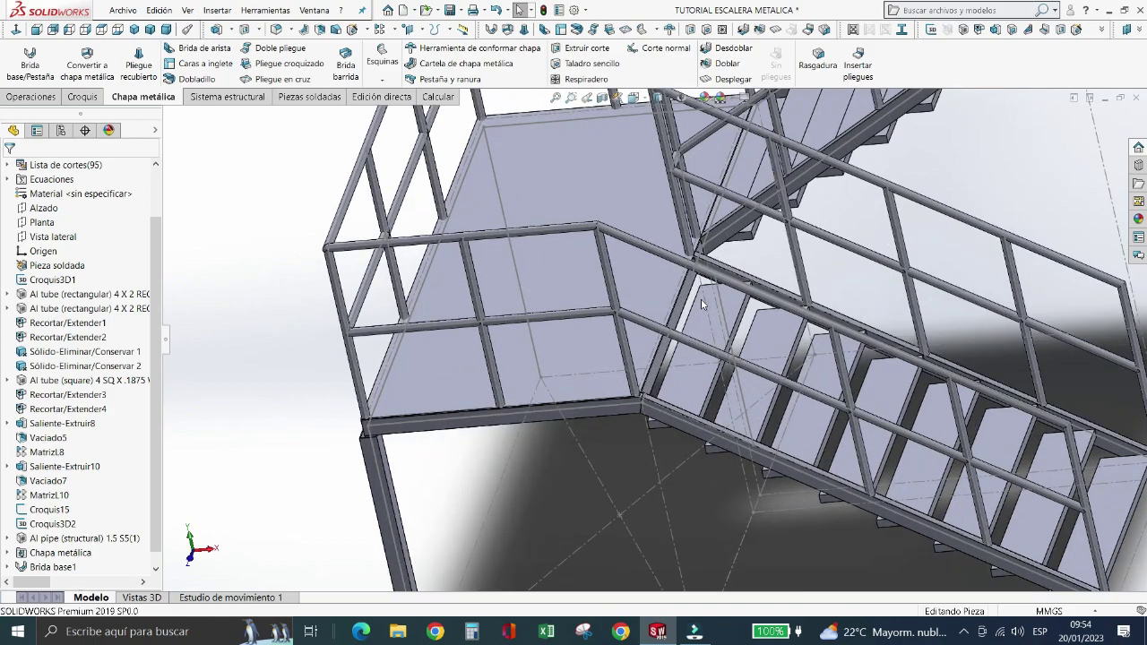
pyautogui.scroll(-2, 701, 305)
pyautogui.scroll(2, 702, 304)
pyautogui.scroll(2, 702, 305)
# - Start a new sheet-metal base flange and pick the upper landing's sketch plane
pyautogui.scroll(2, 702, 304)
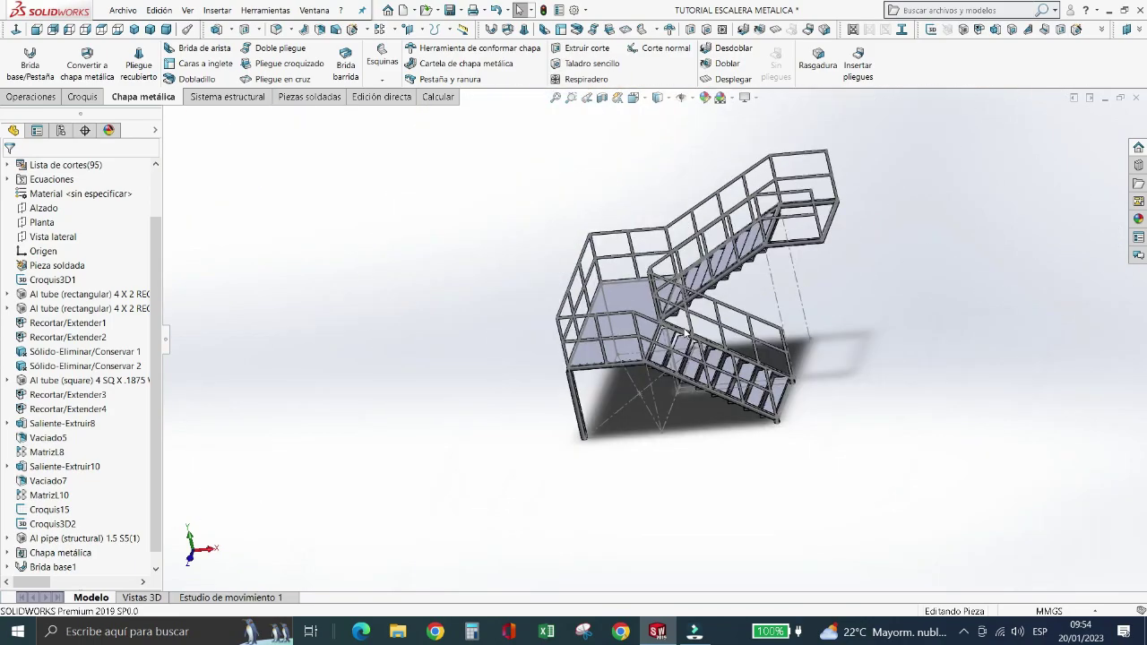
pyautogui.scroll(-2, 756, 240)
pyautogui.scroll(-2, 675, 385)
pyautogui.scroll(-2, 701, 363)
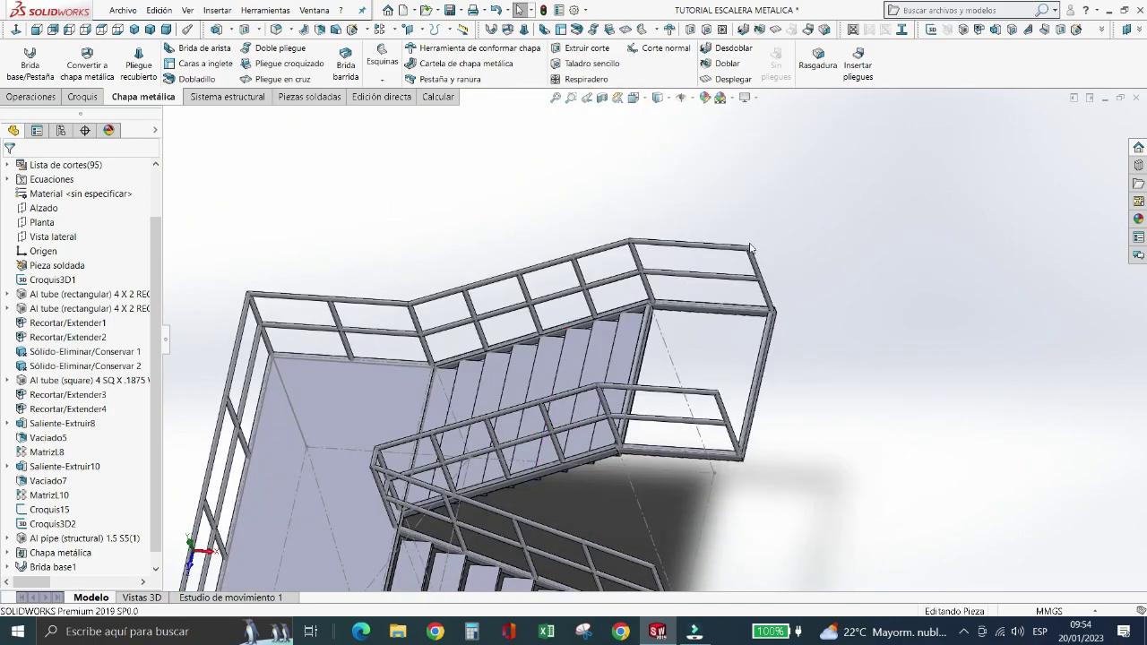
pyautogui.scroll(-2, 702, 362)
pyautogui.scroll(-2, 681, 350)
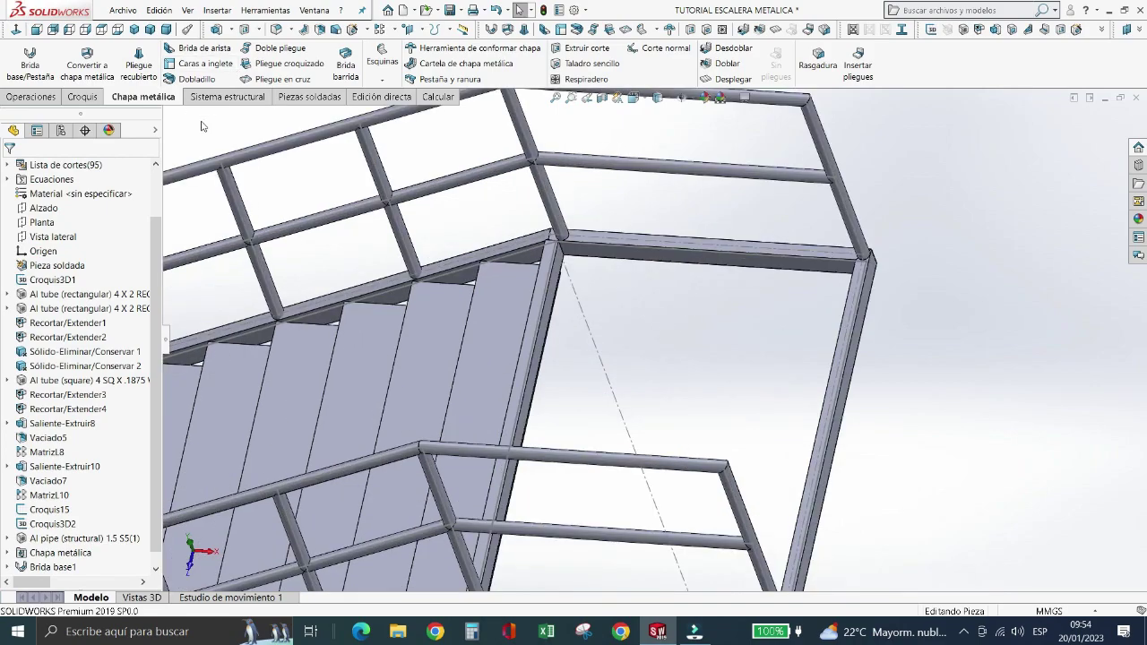
pyautogui.click(29, 61)
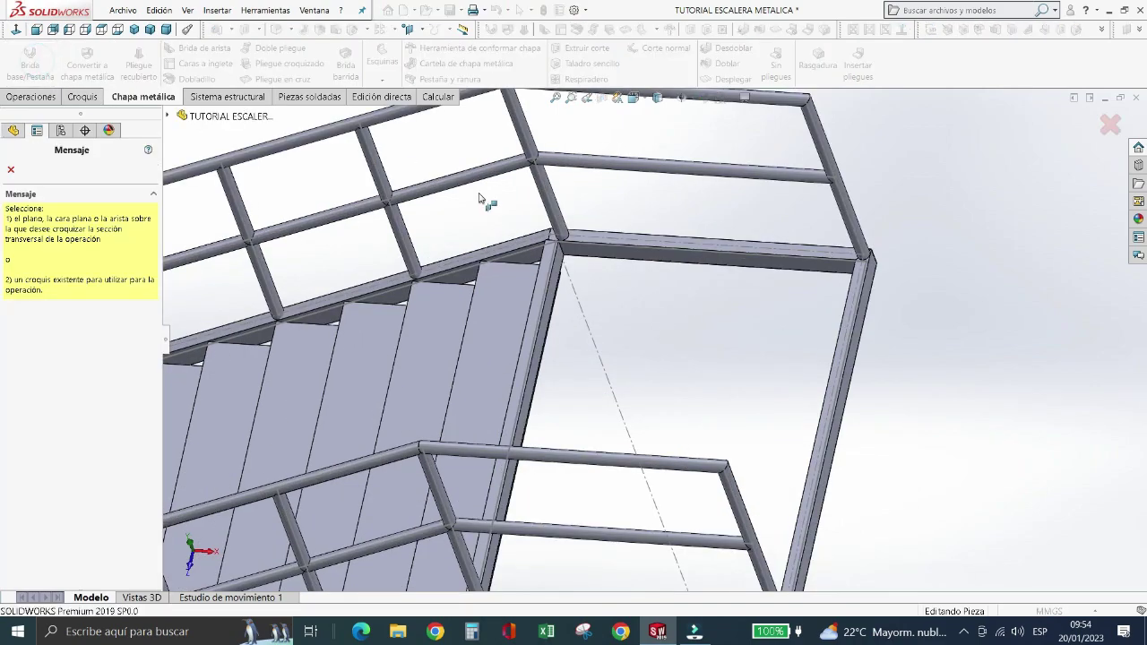
pyautogui.click(539, 294)
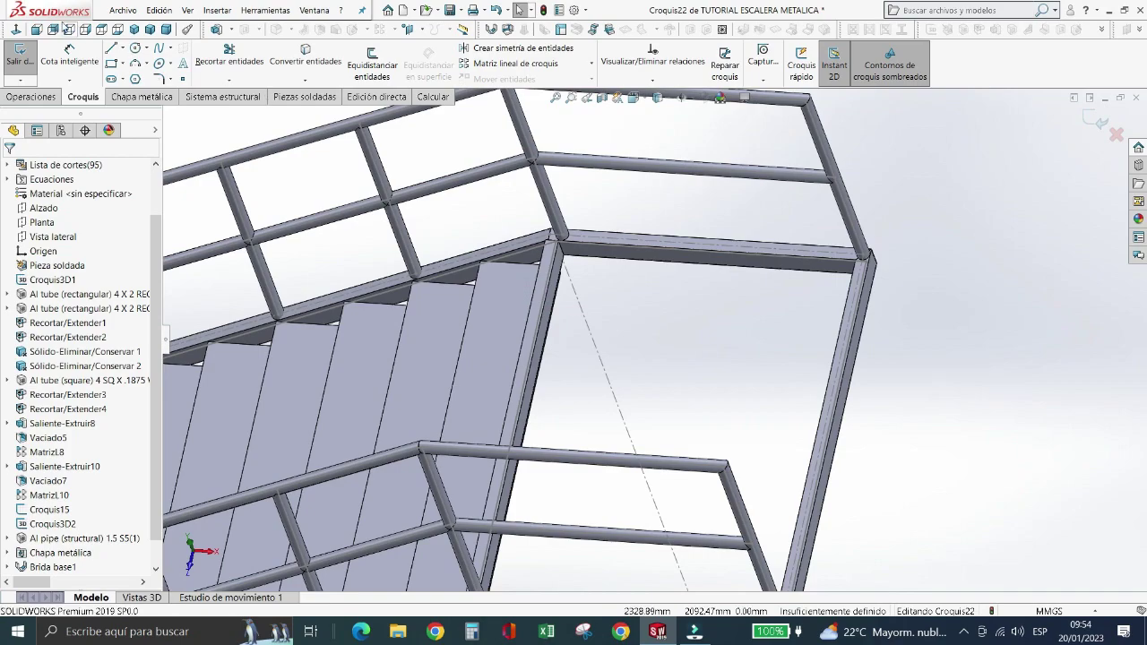
# - Draw a rectangle from one landing frame corner to the opposite corner
pyautogui.click(111, 64)
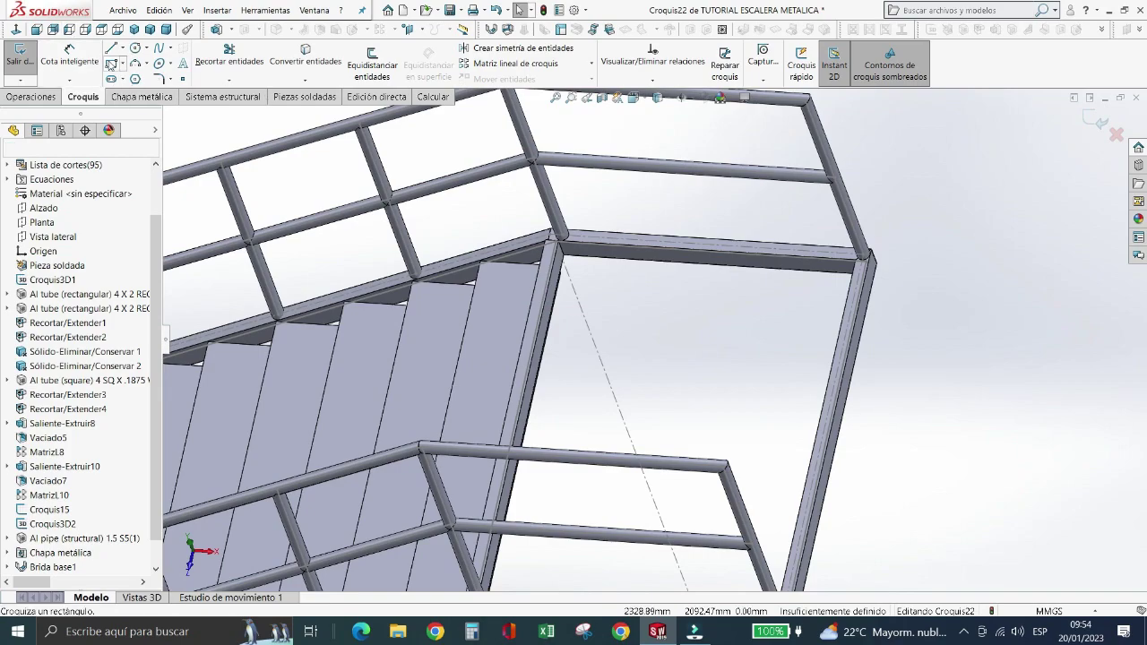
pyautogui.click(552, 236)
pyautogui.scroll(2, 726, 438)
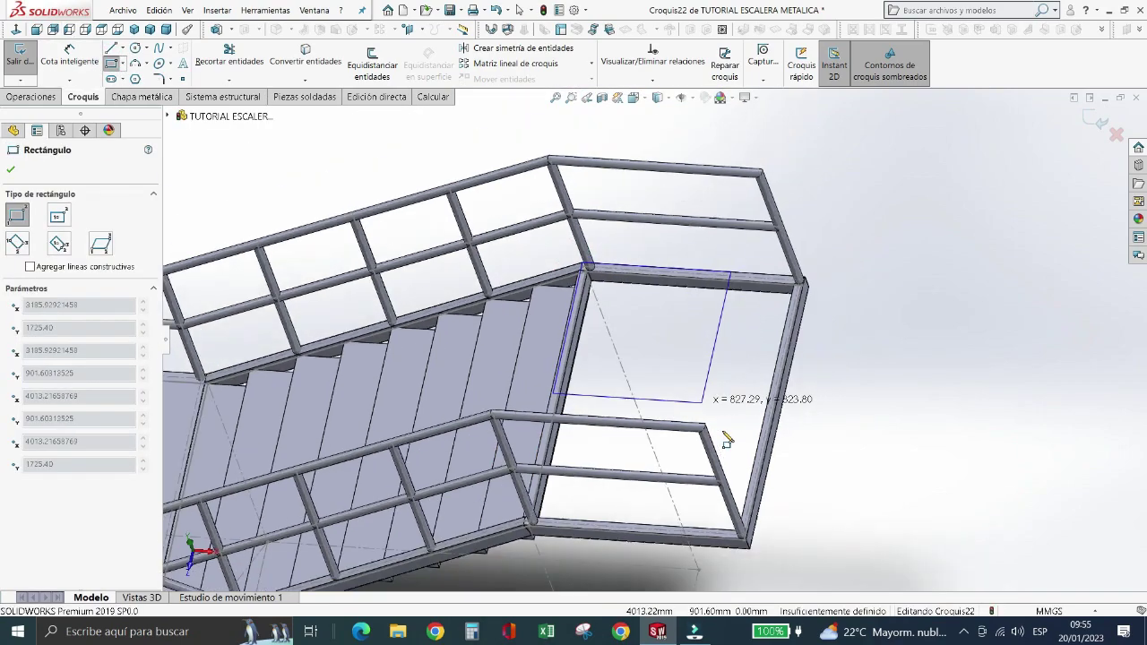
pyautogui.click(746, 542)
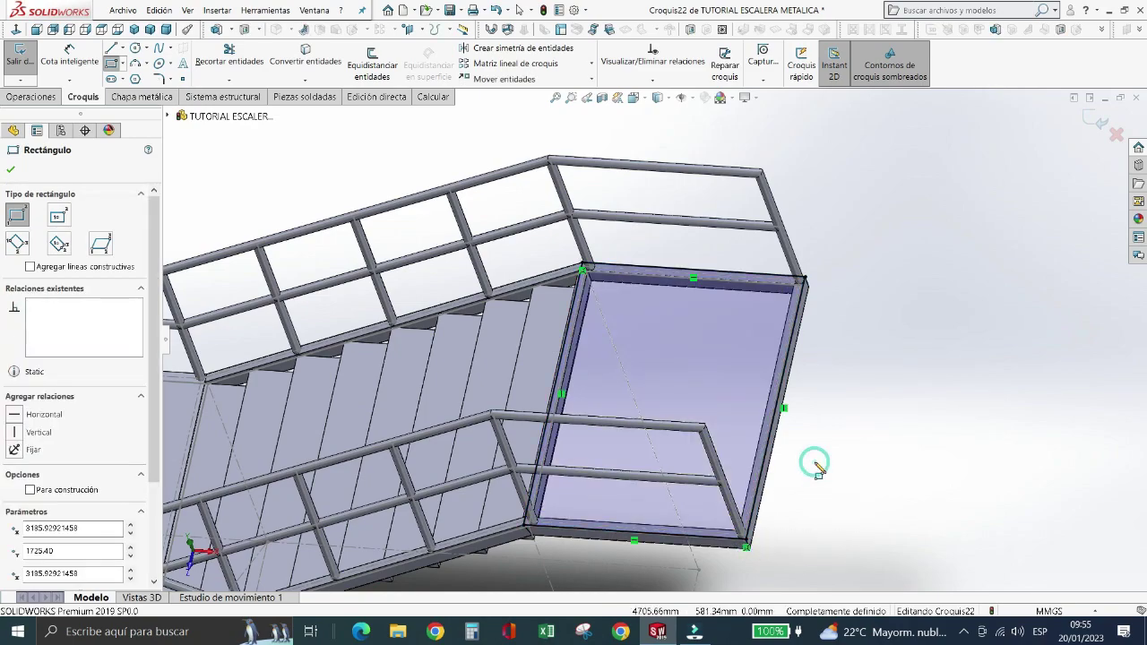
pyautogui.press('Escape')
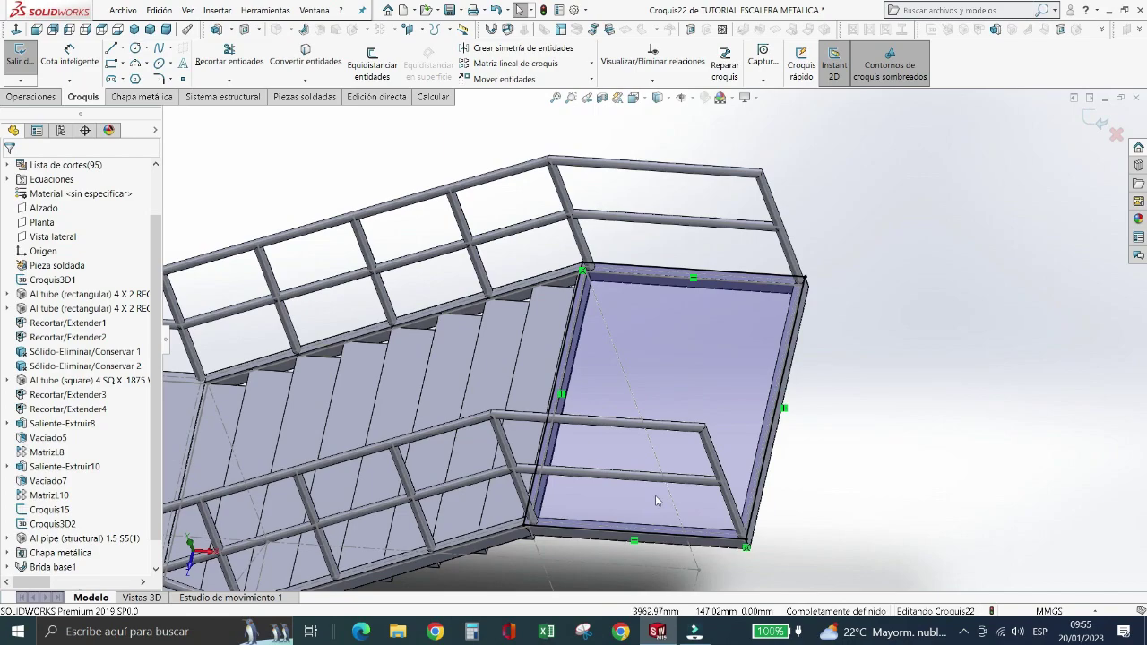
# - Create an 8.00 mm base flange from the landing rectangle with its thickness direction reversed
pyautogui.click(135, 97)
pyautogui.click(21, 68)
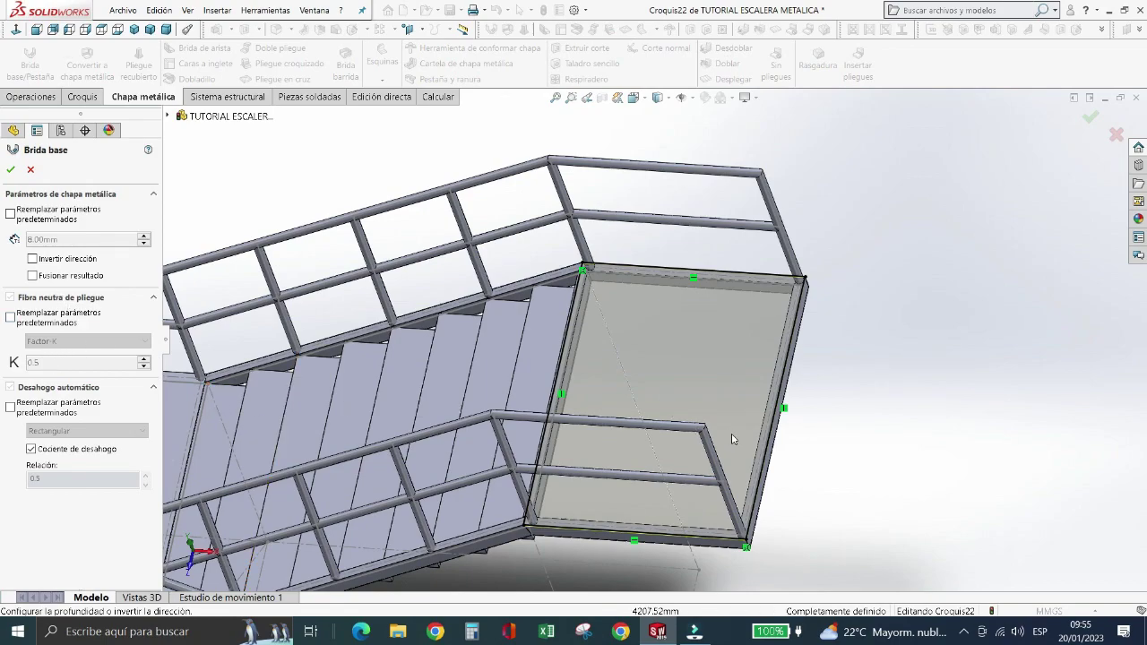
pyautogui.scroll(-1, 727, 437)
pyautogui.scroll(-1, 726, 437)
pyautogui.hotkey('ctrl', '7')
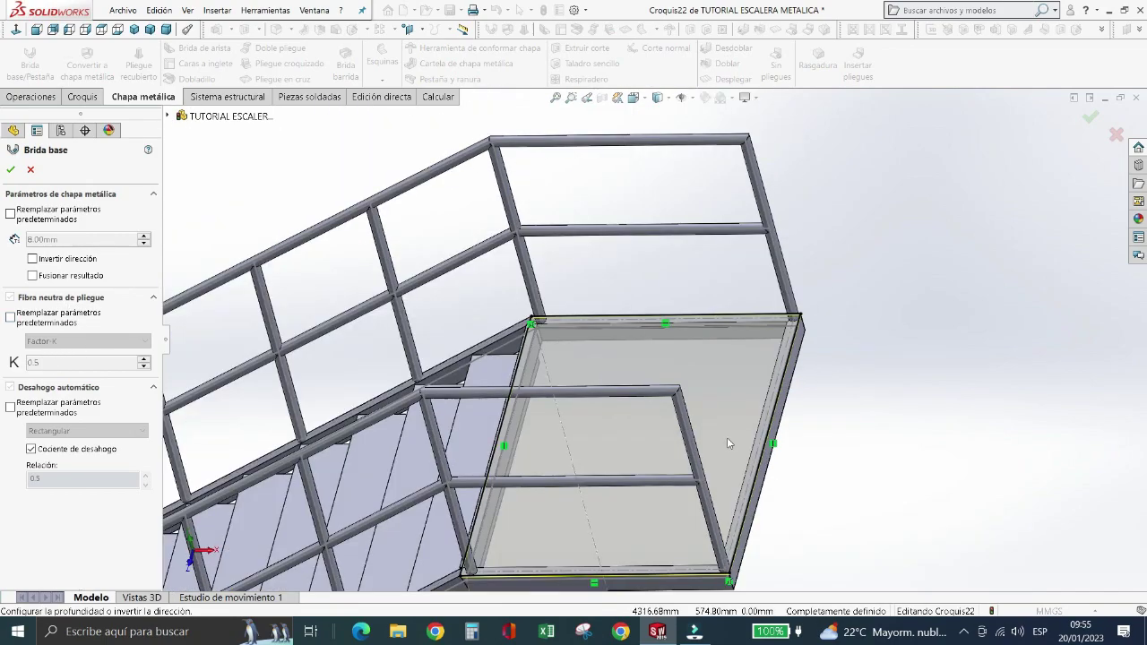
pyautogui.scroll(-2, 639, 517)
pyautogui.scroll(-2, 512, 420)
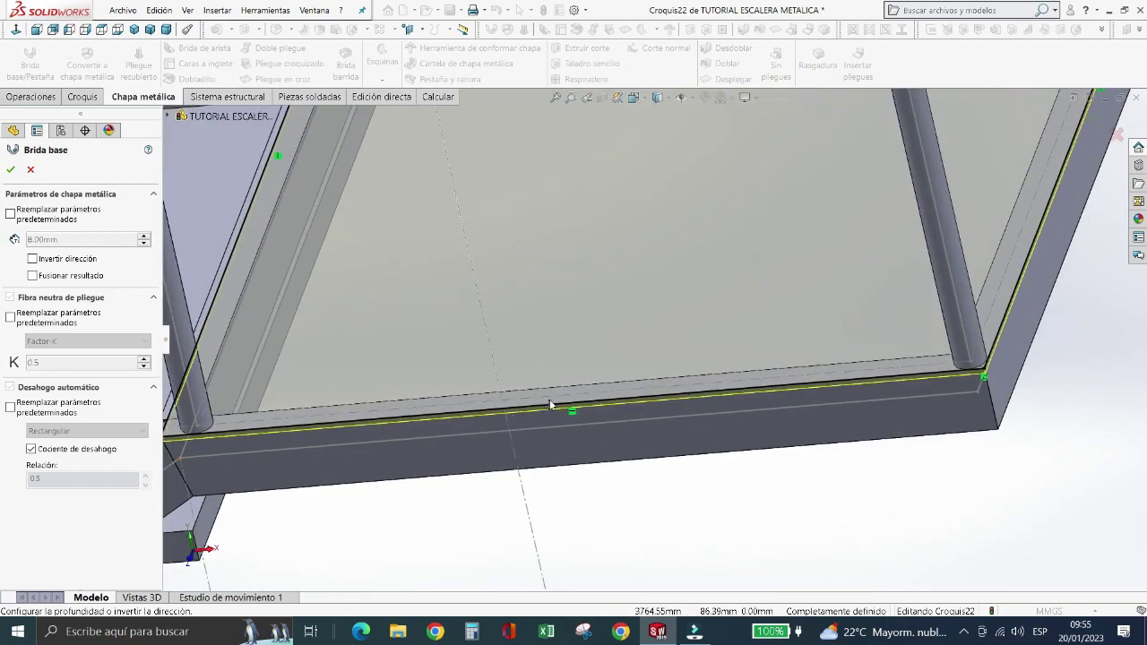
pyautogui.scroll(1, 549, 399)
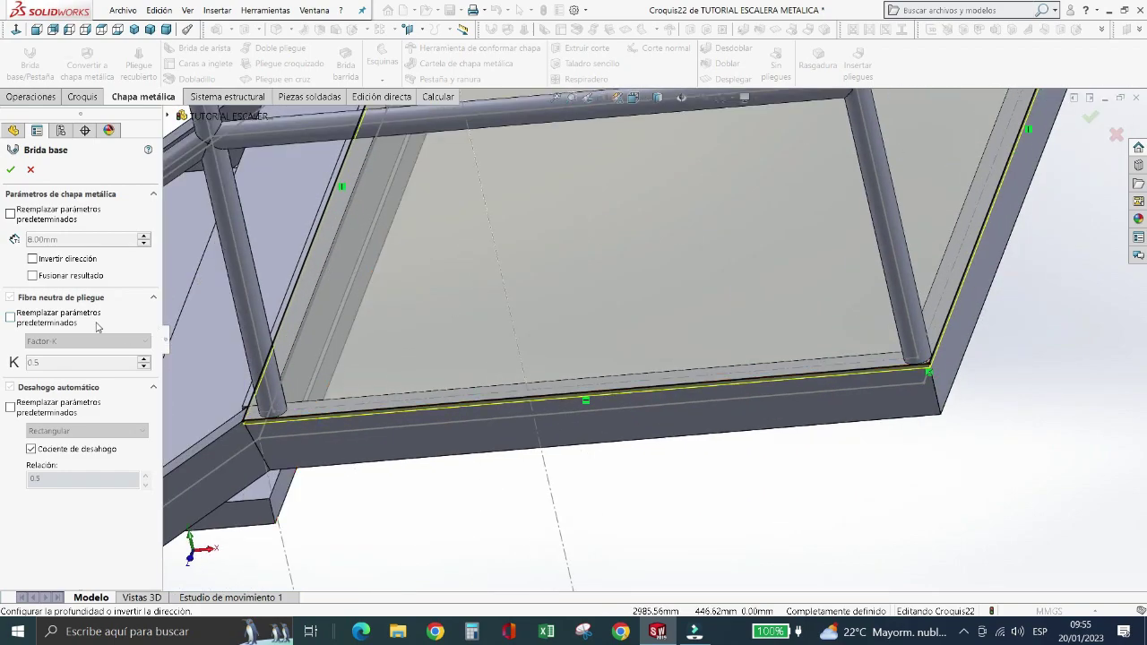
pyautogui.click(33, 259)
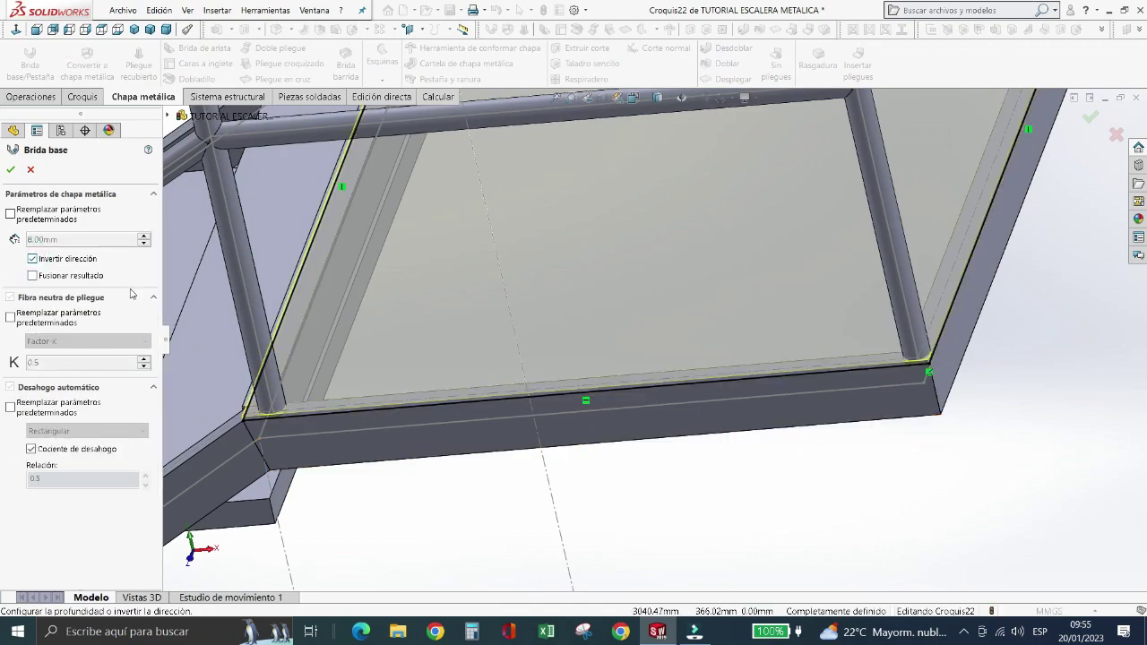
pyautogui.click(11, 169)
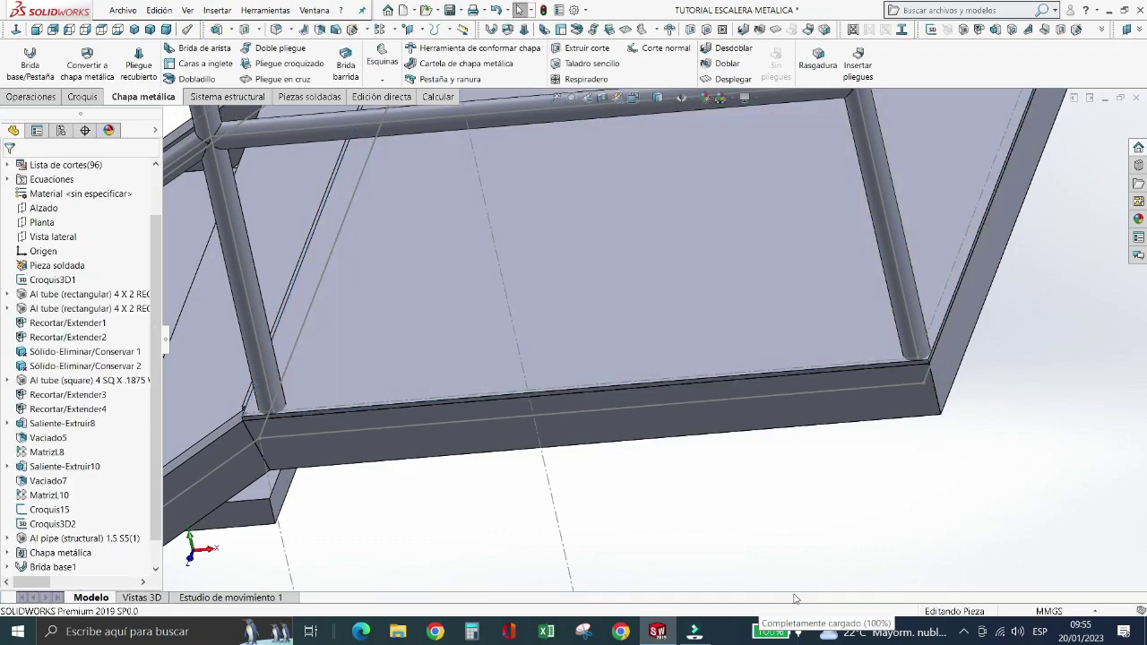
# - Zoom out and inspect the whole staircase from the Top view
pyautogui.scroll(5, 599, 457)
pyautogui.scroll(2, 599, 454)
pyautogui.scroll(2, 598, 455)
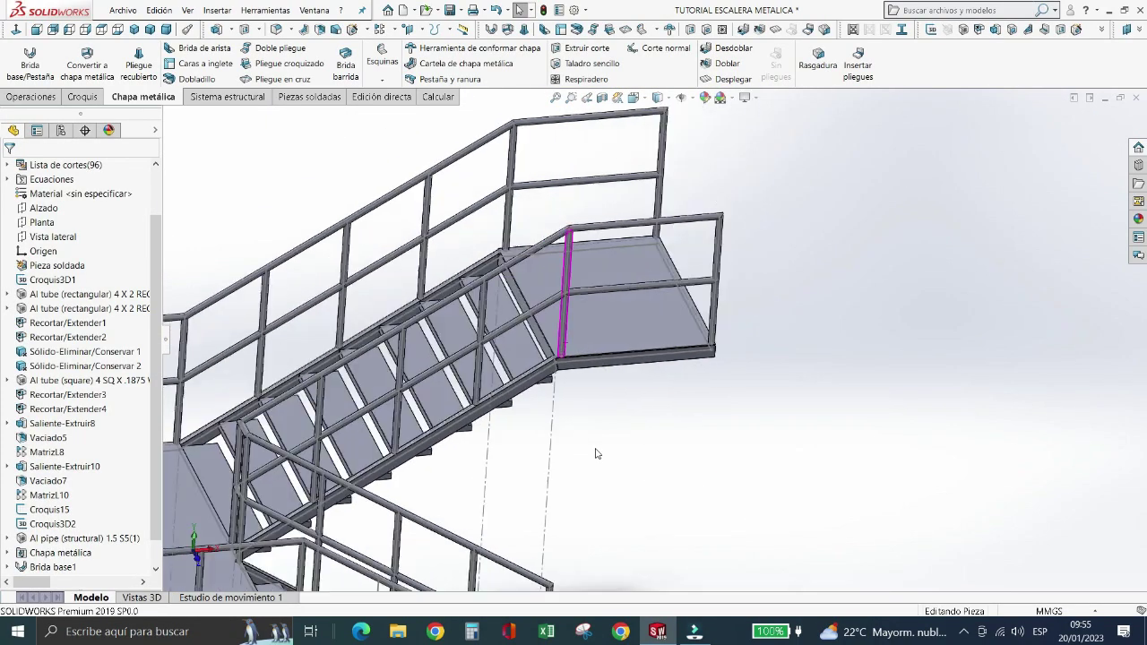
pyautogui.scroll(2, 598, 455)
pyautogui.scroll(-3, 599, 454)
pyautogui.scroll(-2, 485, 419)
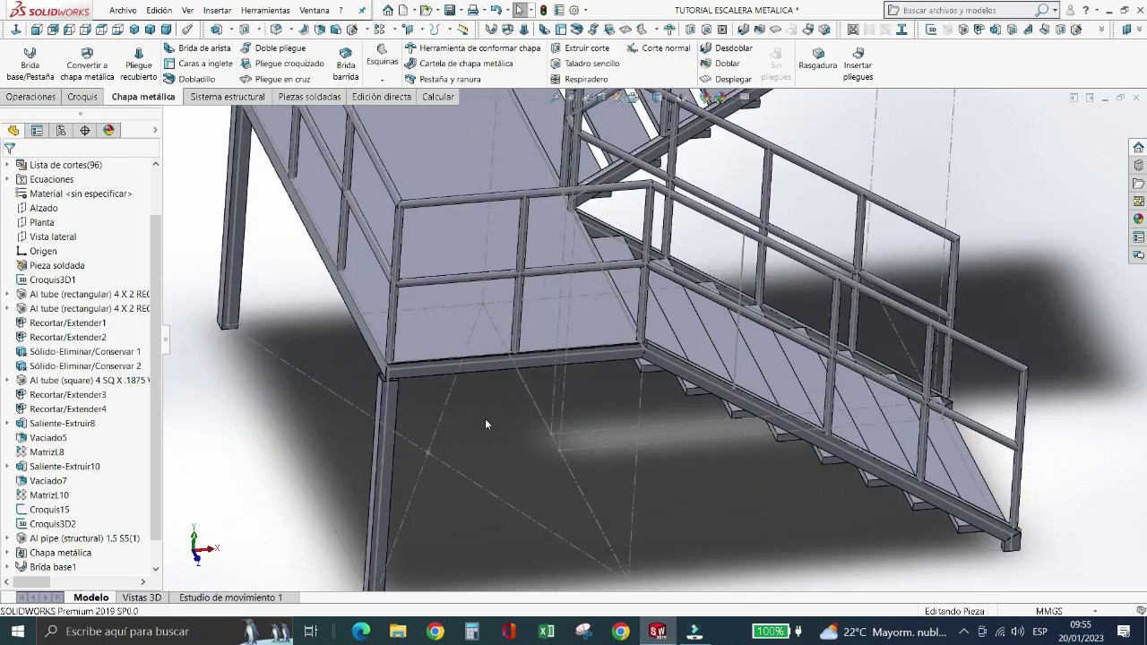
pyautogui.scroll(-2, 381, 409)
pyautogui.scroll(-2, 333, 346)
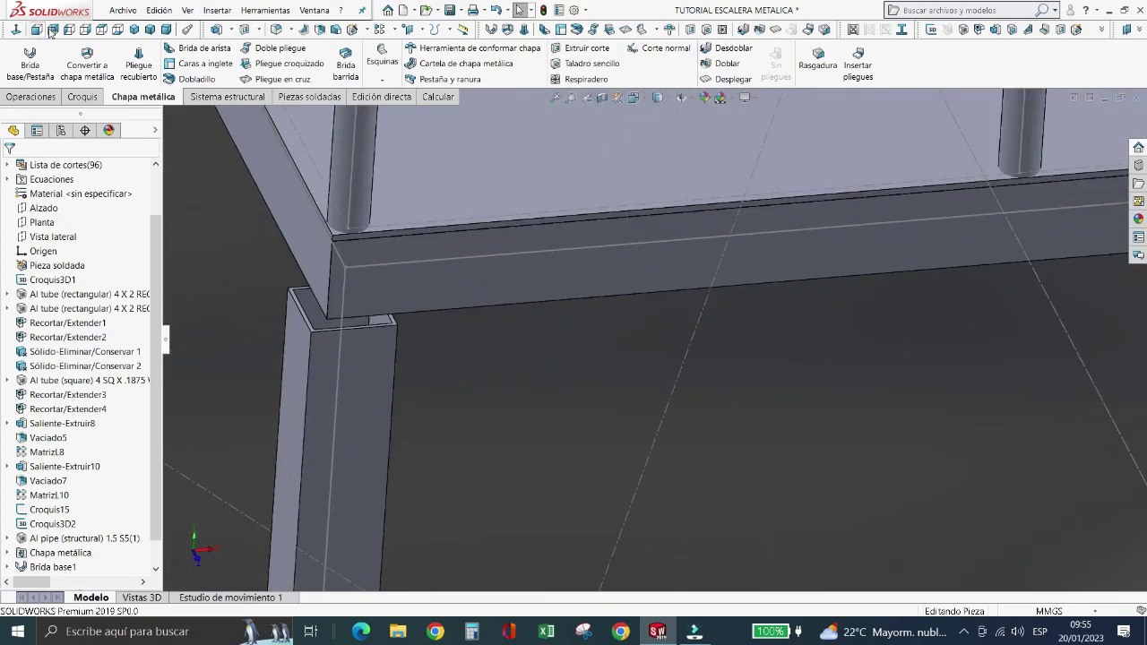
pyautogui.click(102, 29)
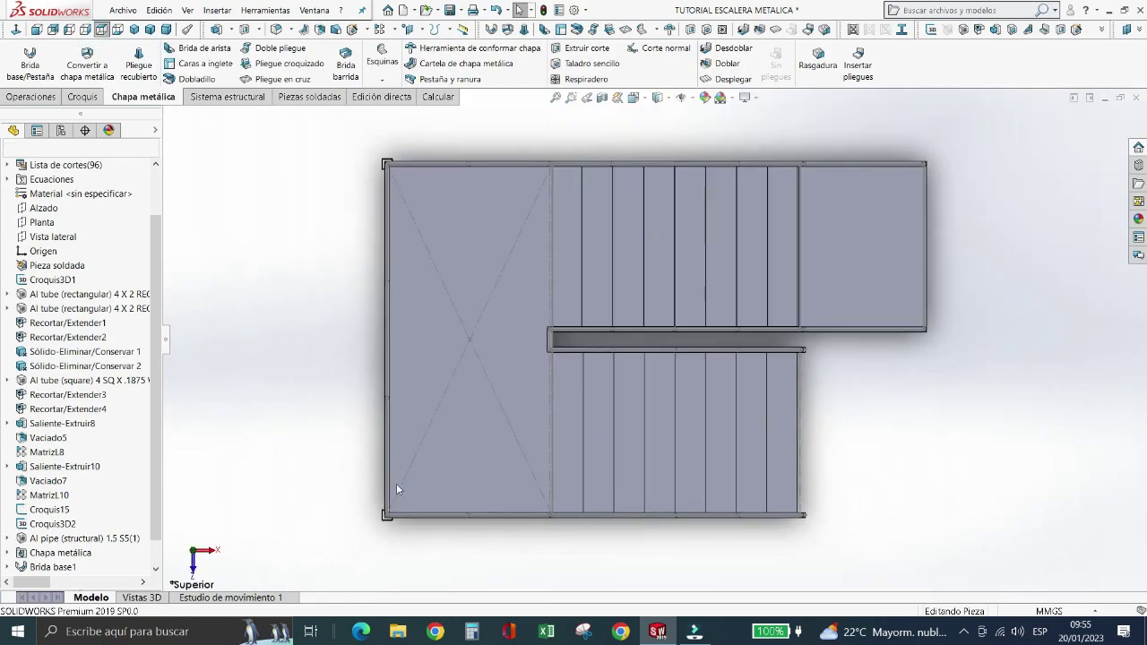
pyautogui.scroll(-3, 397, 489)
pyautogui.scroll(-2, 430, 479)
pyautogui.scroll(-1, 472, 466)
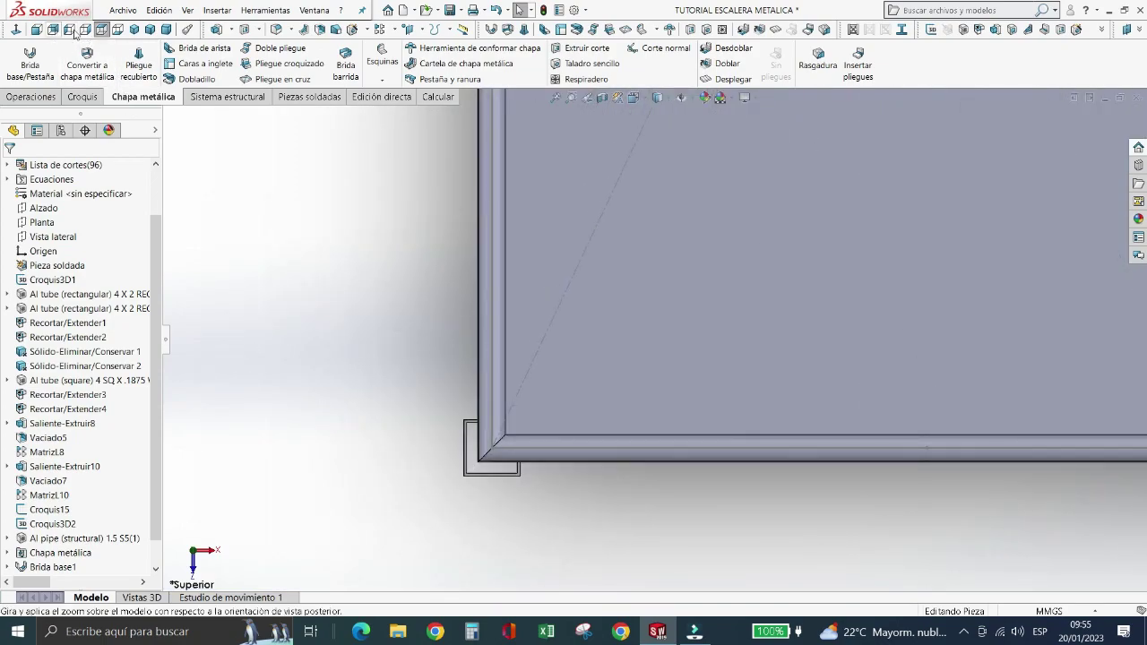
# - Return to Isometric, zoom in on the leg corner, and show the Direct Editing tools
pyautogui.click(133, 31)
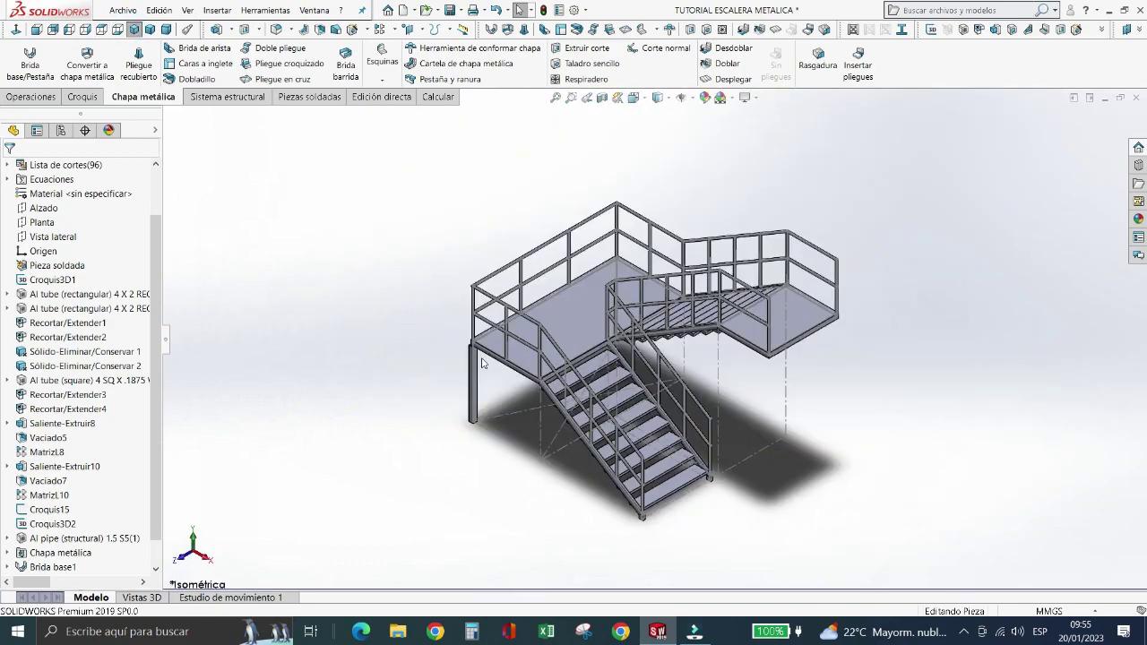
pyautogui.scroll(-2, 549, 351)
pyautogui.scroll(-2, 550, 351)
pyautogui.scroll(-2, 548, 344)
pyautogui.scroll(-2, 548, 344)
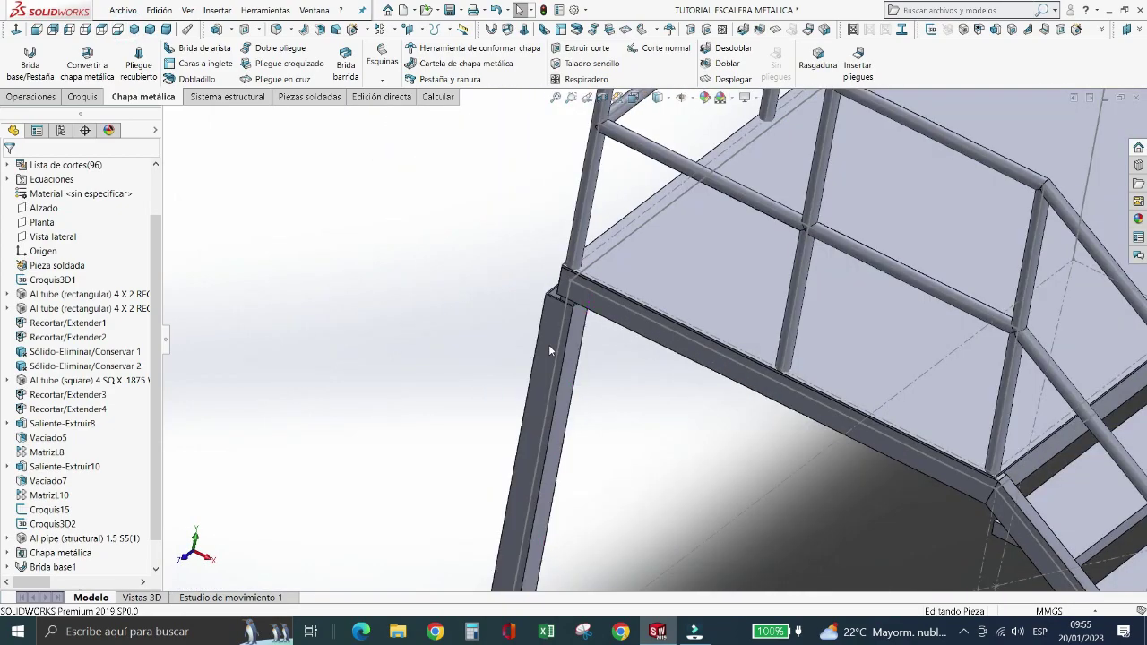
pyautogui.scroll(-2, 555, 325)
pyautogui.scroll(-2, 600, 284)
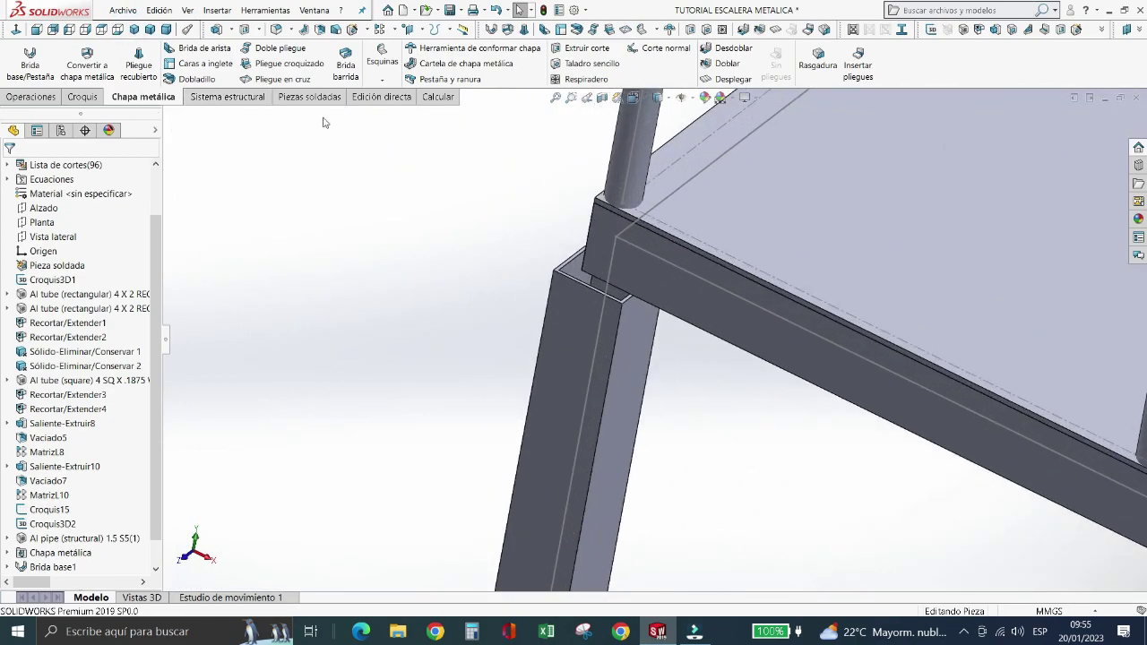
pyautogui.click(378, 96)
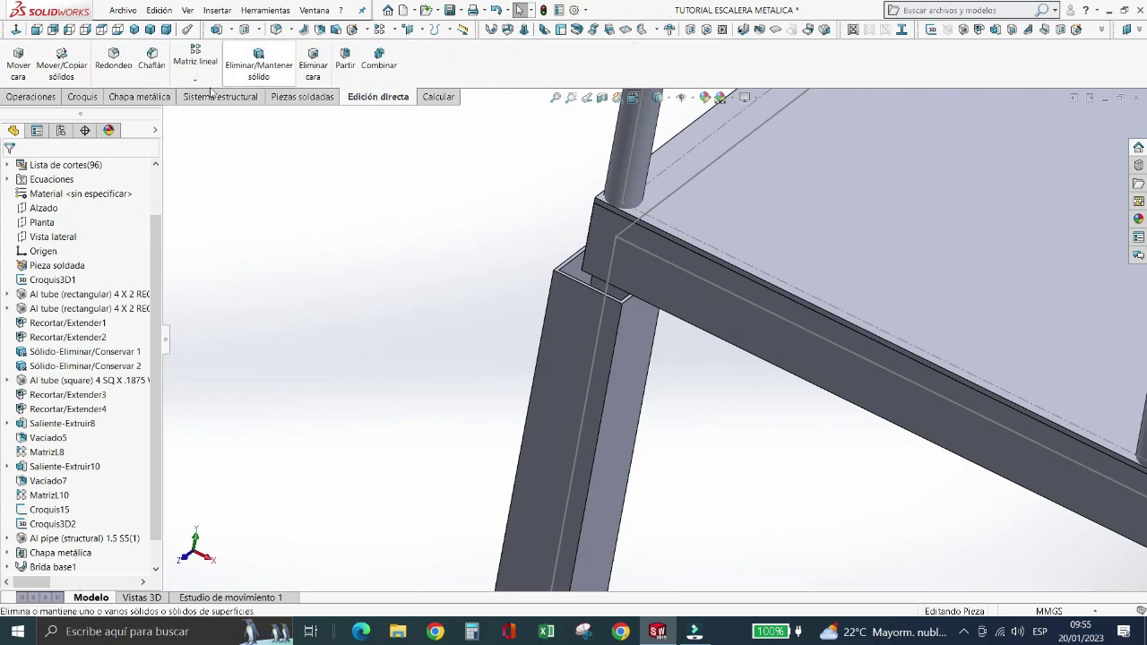
# - Measure between the square leg's front face and the frame tube face, finding a 25.4 mm offset
pyautogui.click(433, 97)
pyautogui.click(144, 59)
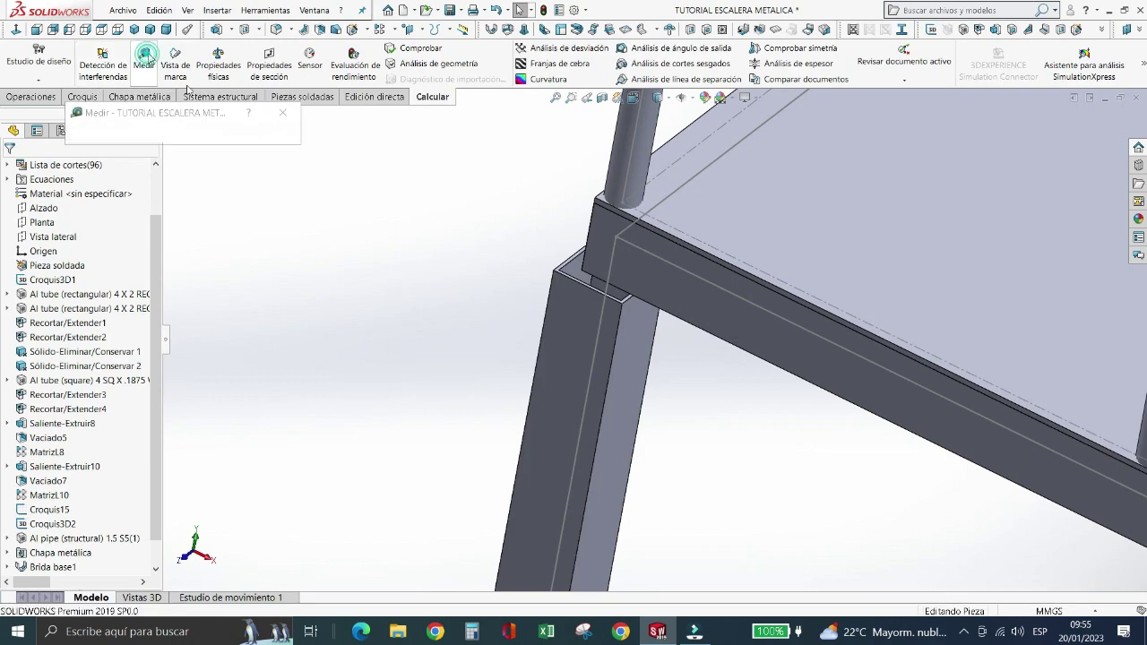
pyautogui.click(568, 326)
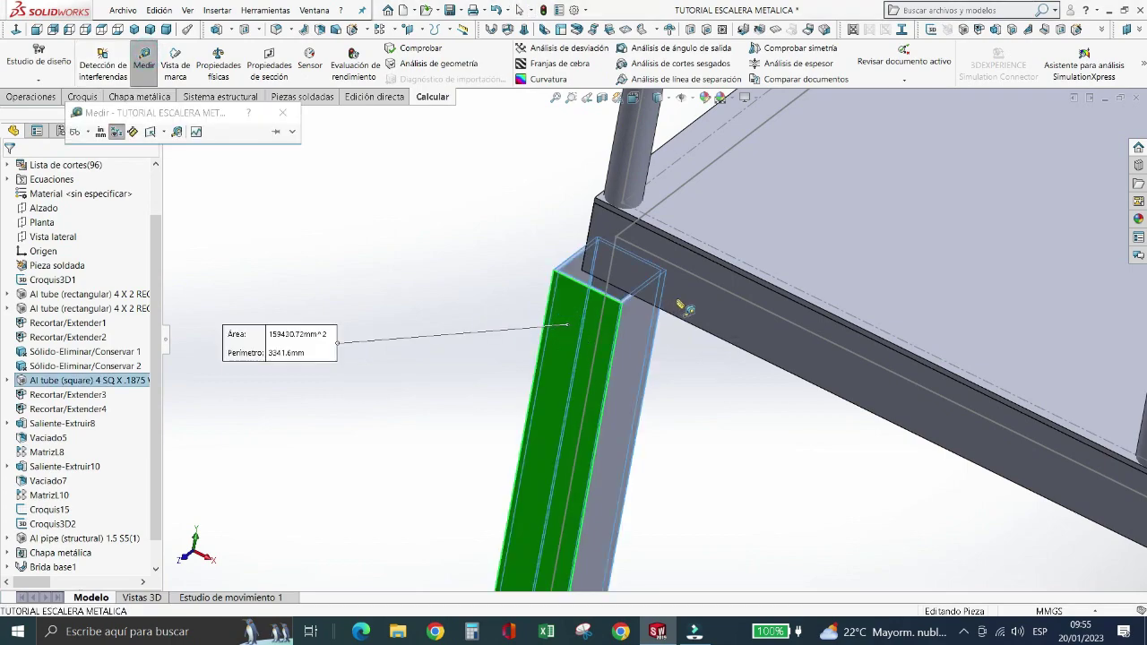
pyautogui.click(681, 306)
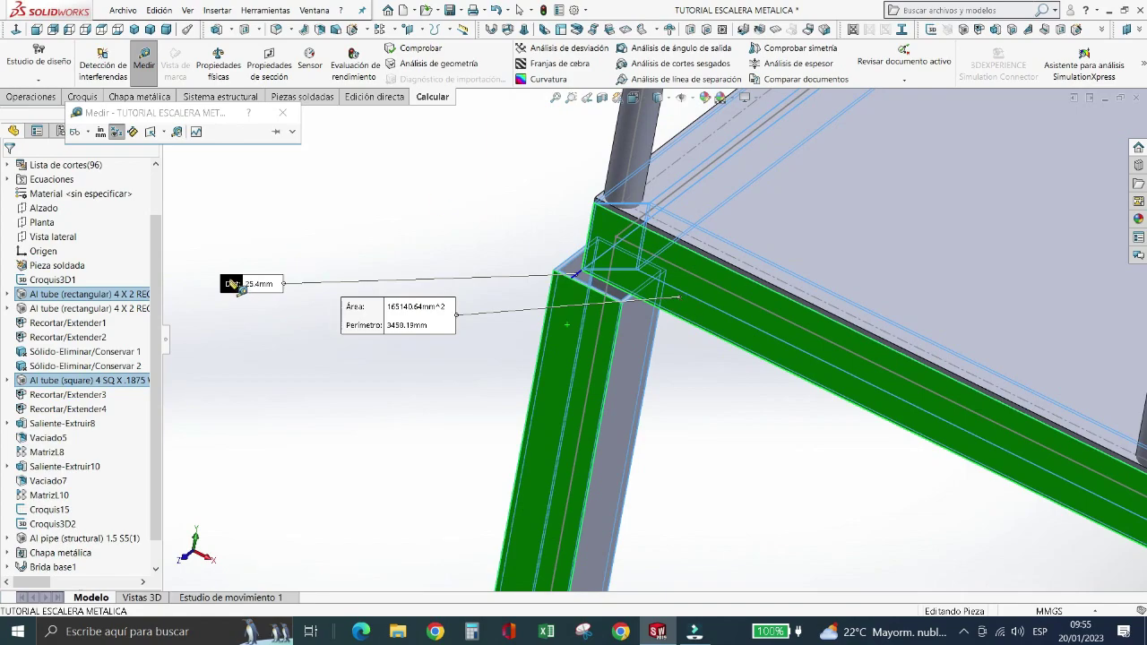
pyautogui.press('Escape')
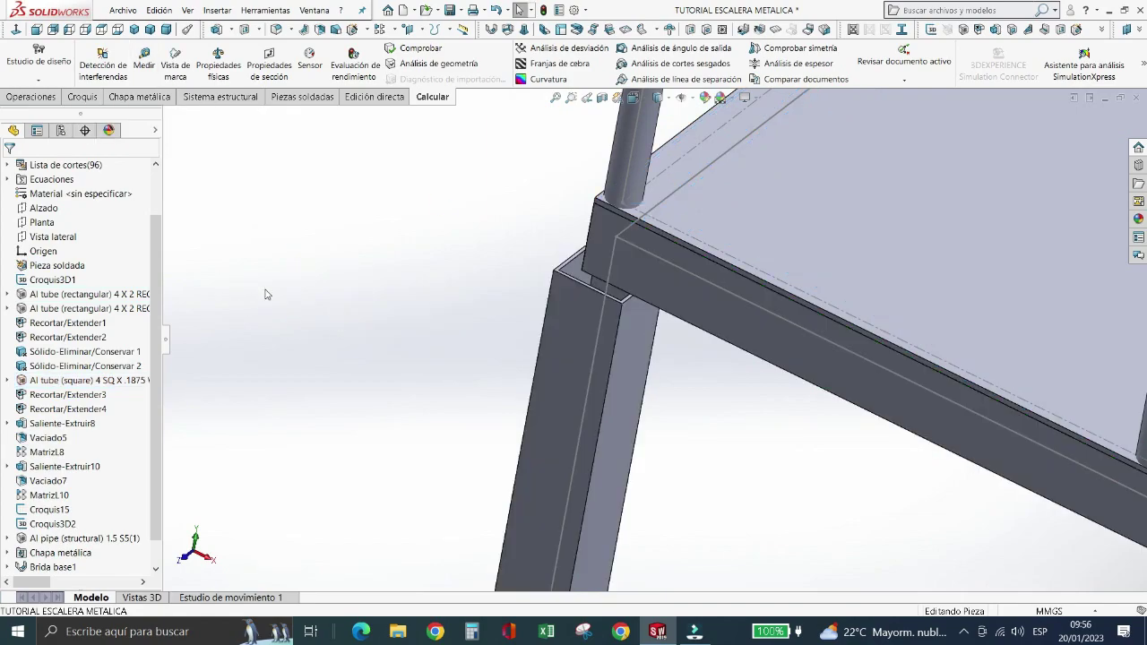
# - Edit the square-tube leg's structural member and toggle profile mirroring on, then off
pyautogui.click(560, 358)
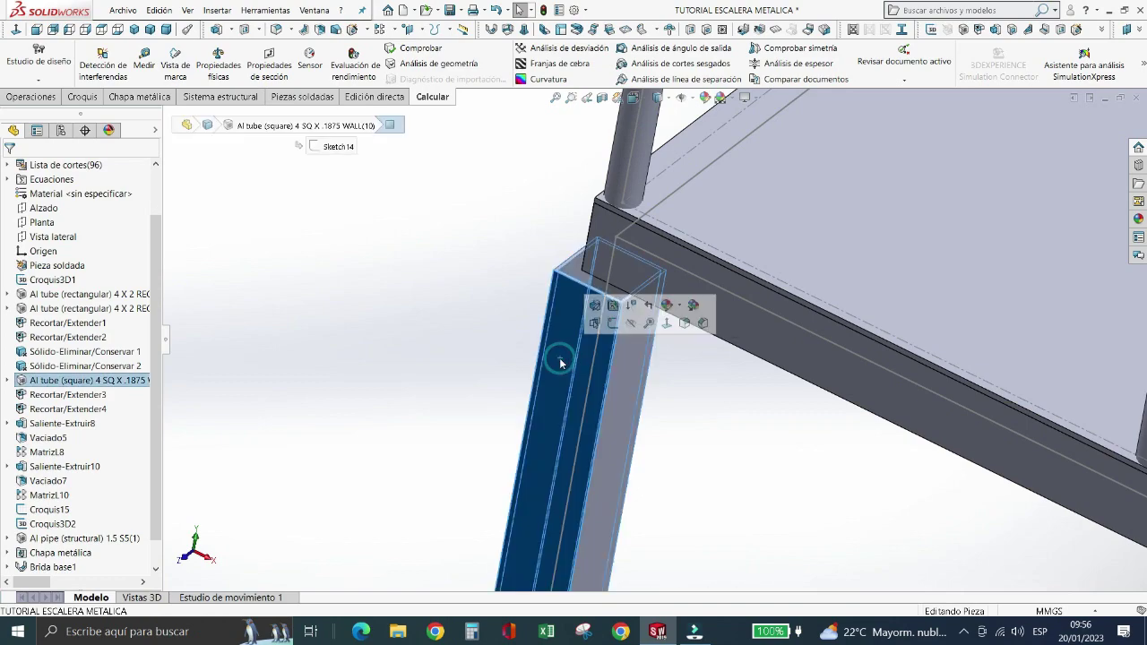
pyautogui.click(594, 305)
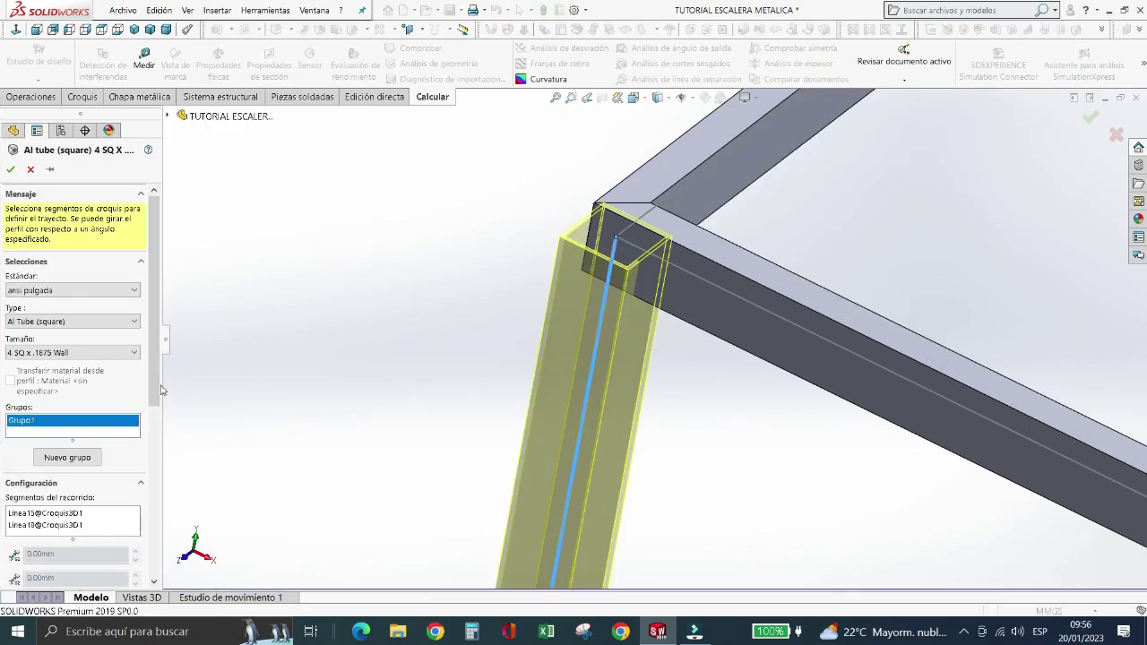
pyautogui.moveTo(156, 395)
pyautogui.mouseDown()
pyautogui.moveTo(158, 514)
pyautogui.moveTo(172, 464)
pyautogui.moveTo(160, 564)
pyautogui.mouseUp()
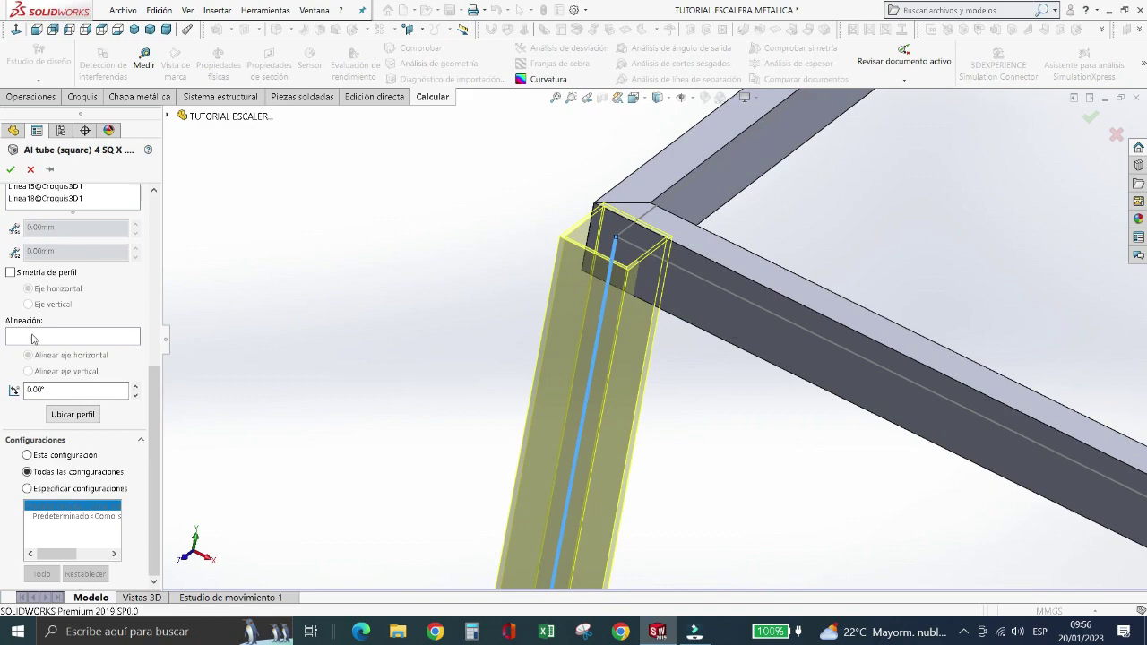
pyautogui.click(11, 272)
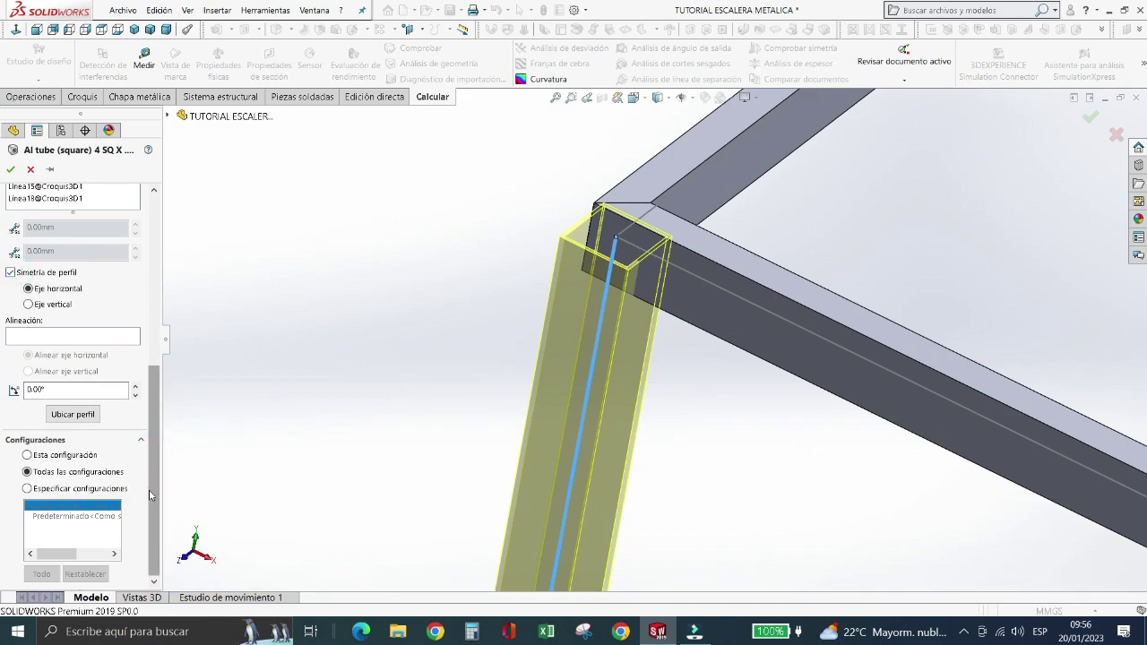
pyautogui.moveTo(151, 494); pyautogui.dragTo(161, 392)
pyautogui.scroll(-5, 157, 392)
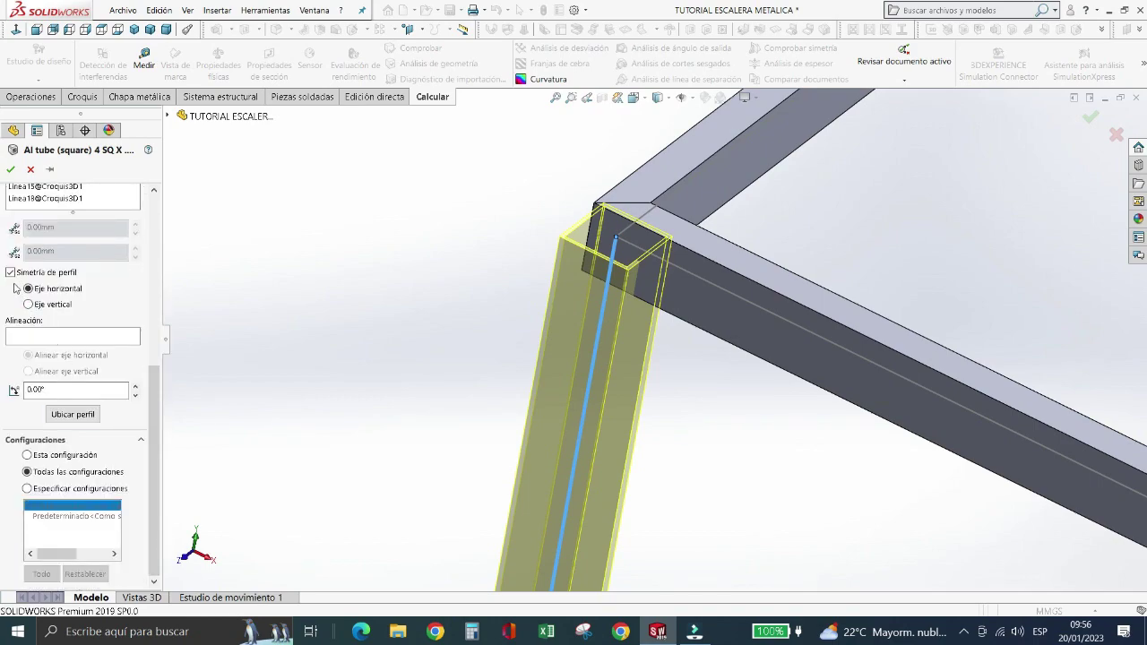
pyautogui.click(11, 272)
# - Leave profile mirroring unchecked and accept the 4 SQ square tube structural member
pyautogui.scroll(3, 34, 311)
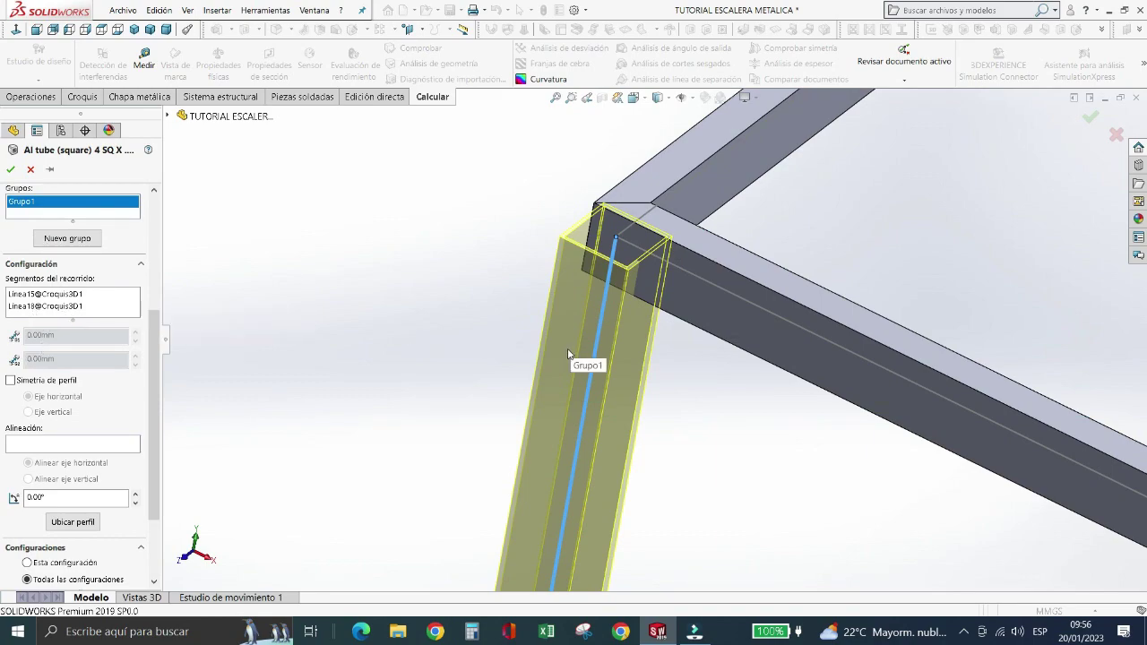
pyautogui.scroll(5, 54, 273)
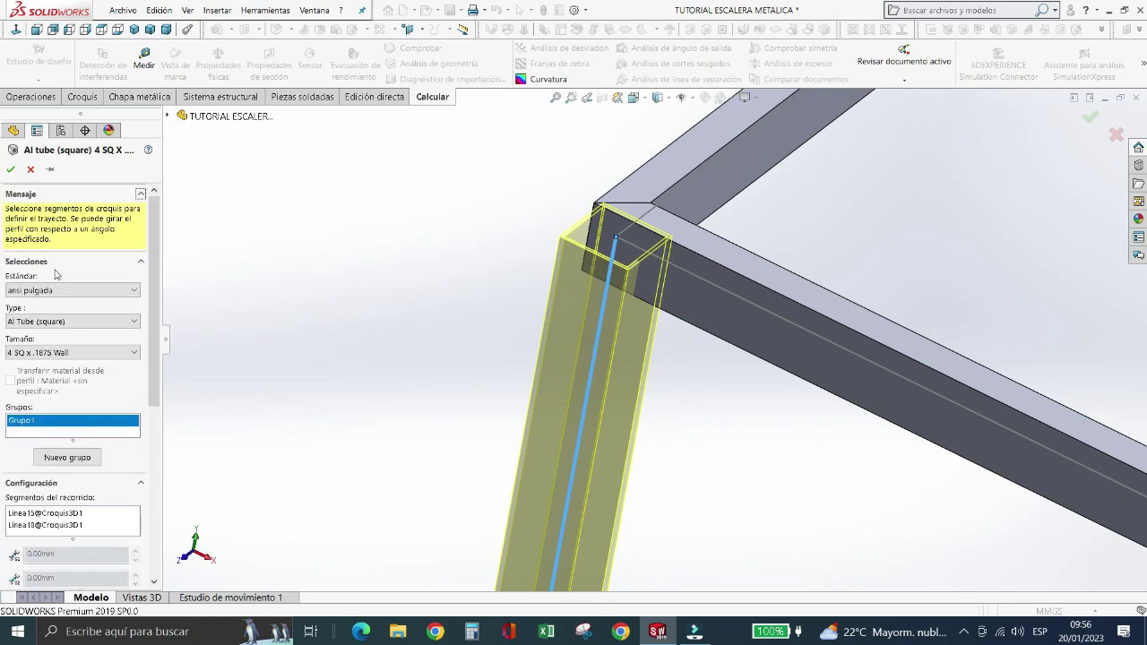
pyautogui.scroll(-5, 55, 274)
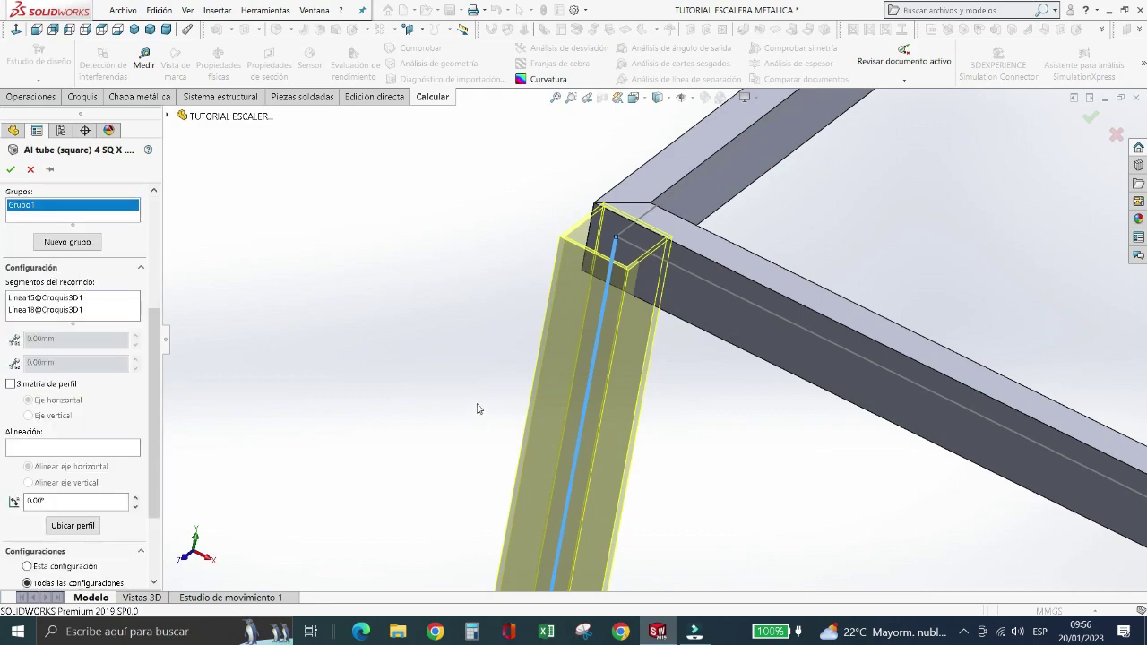
pyautogui.click(548, 381)
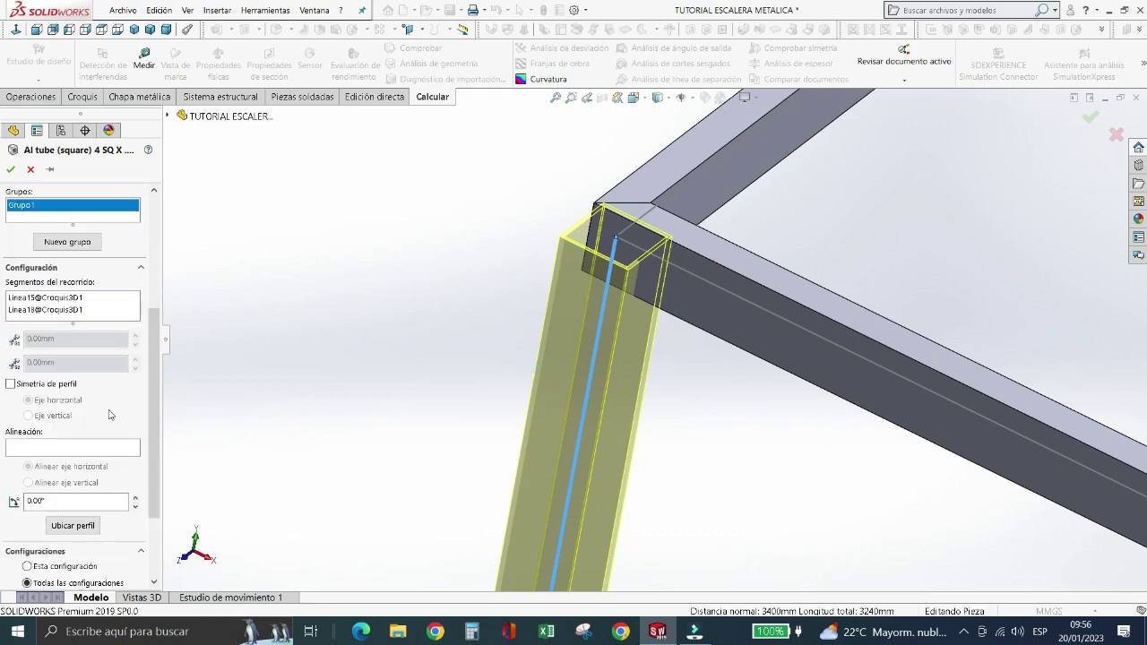
pyautogui.click(10, 383)
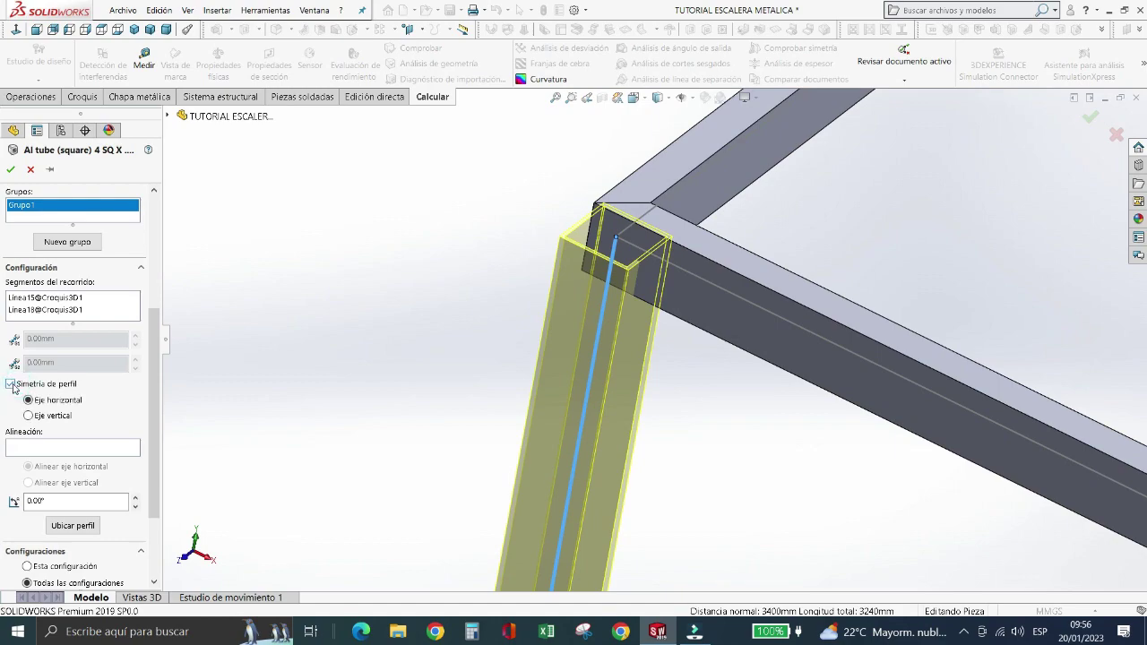
pyautogui.click(9, 384)
pyautogui.scroll(-2, 148, 394)
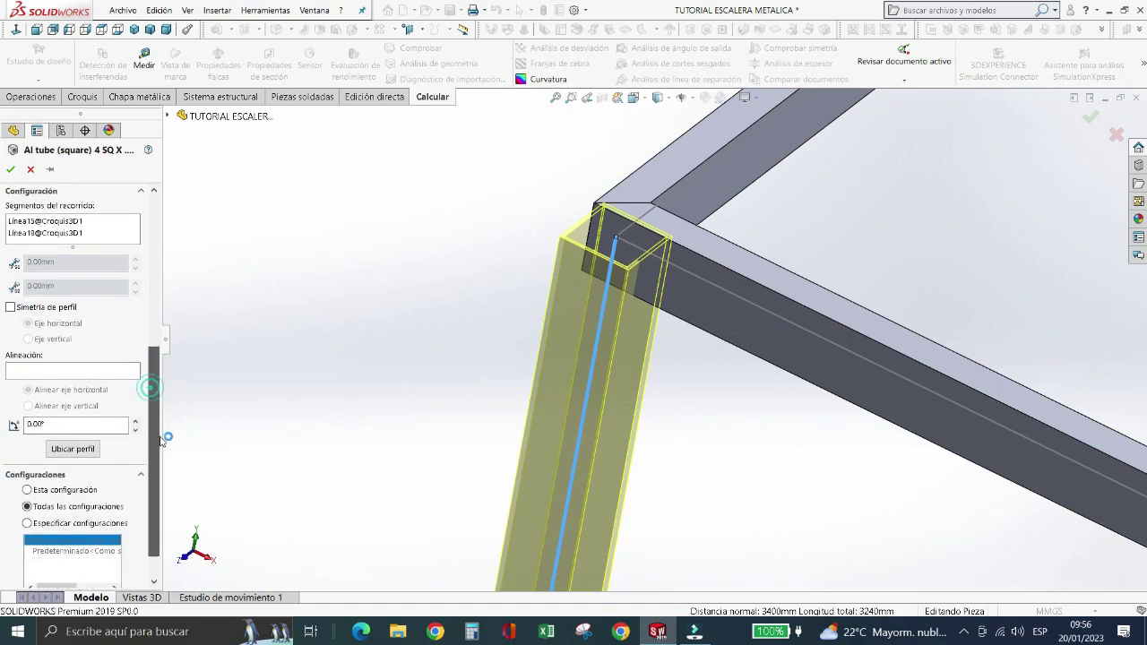
pyautogui.scroll(-1, 148, 394)
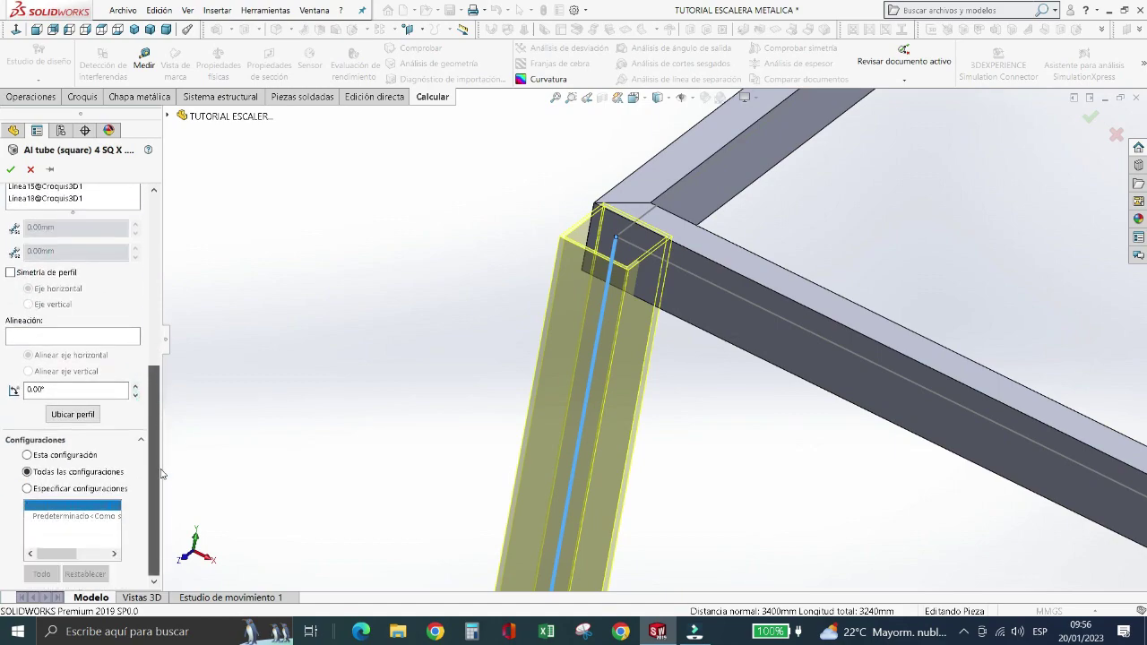
pyautogui.rightClick(254, 349)
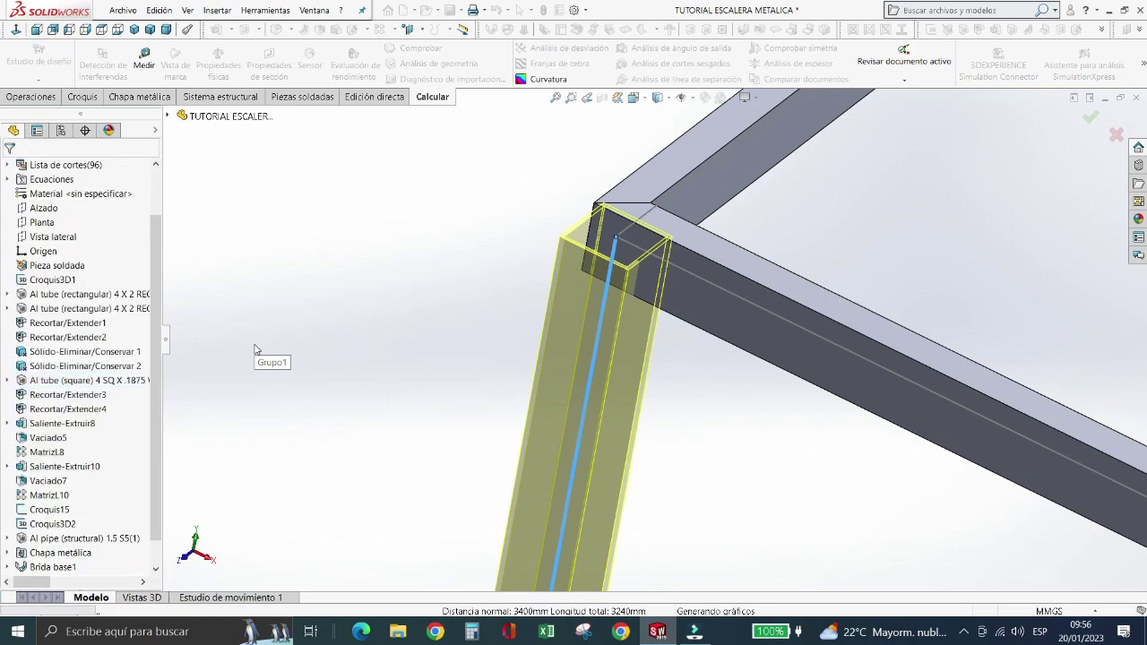
# - Show the Direct Editing tools, cancelling an accidental Move Face command
pyautogui.click(375, 97)
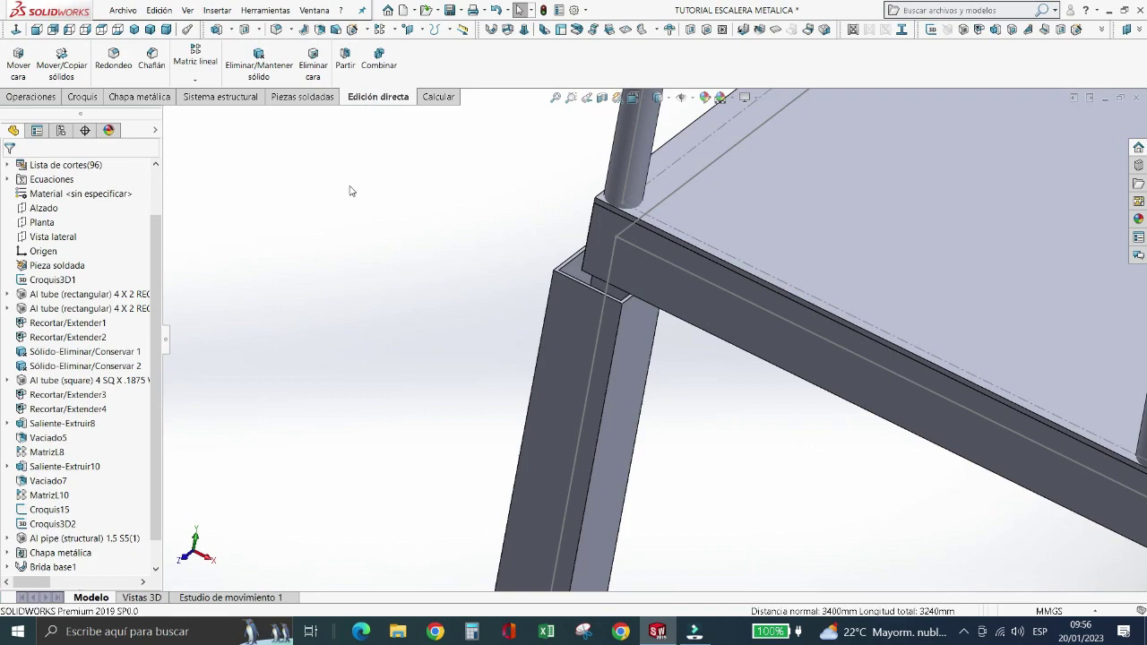
pyautogui.click(18, 63)
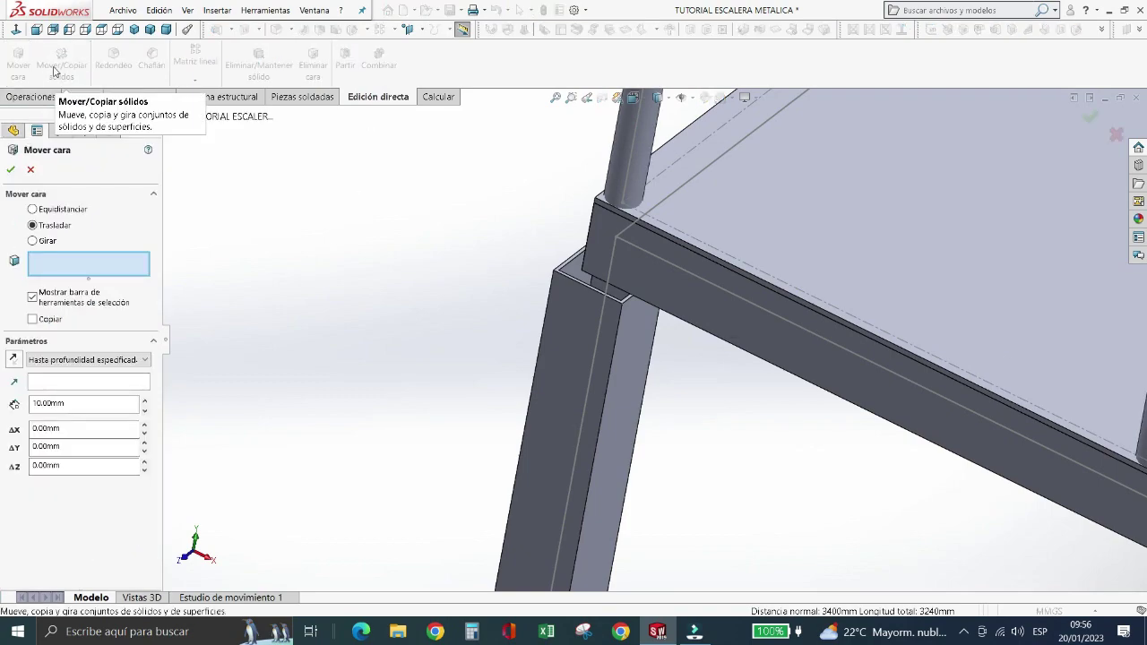
pyautogui.press('Escape')
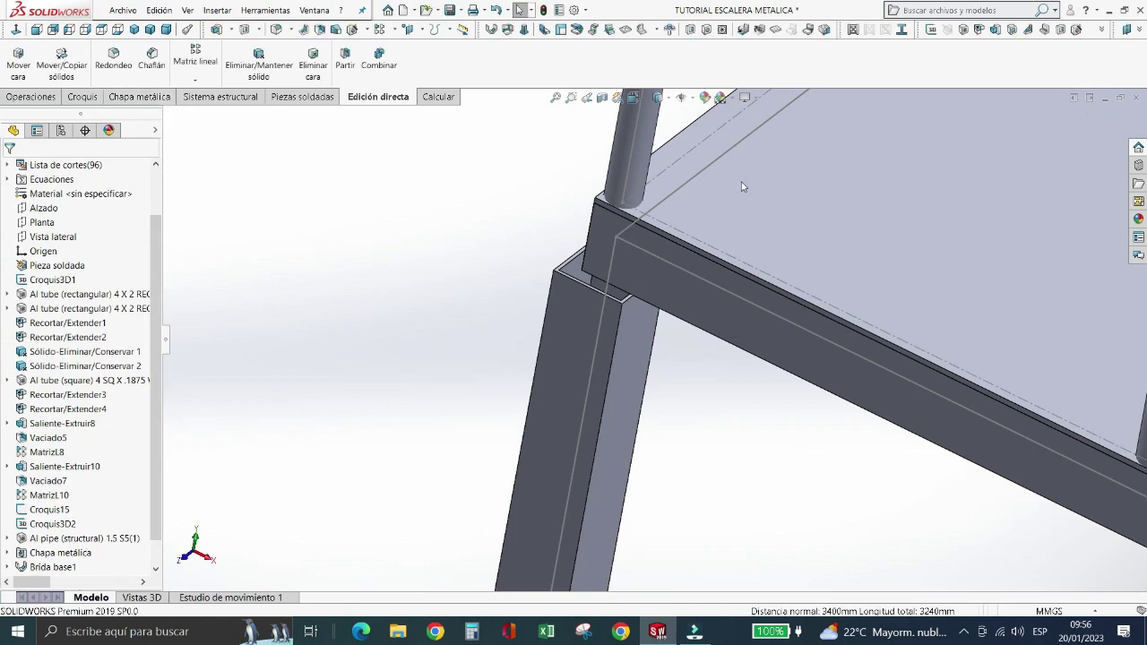
# - Move the square tube leg body by ΔX 25.40 mm and ΔZ −25.40 mm
pyautogui.click(62, 60)
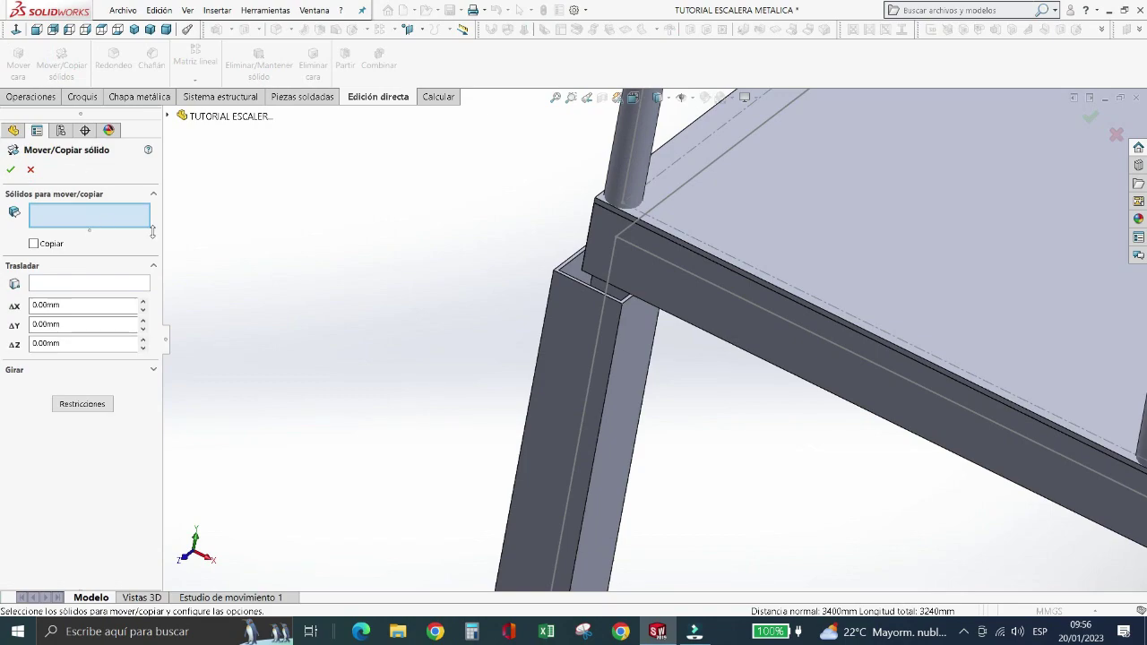
pyautogui.click(593, 364)
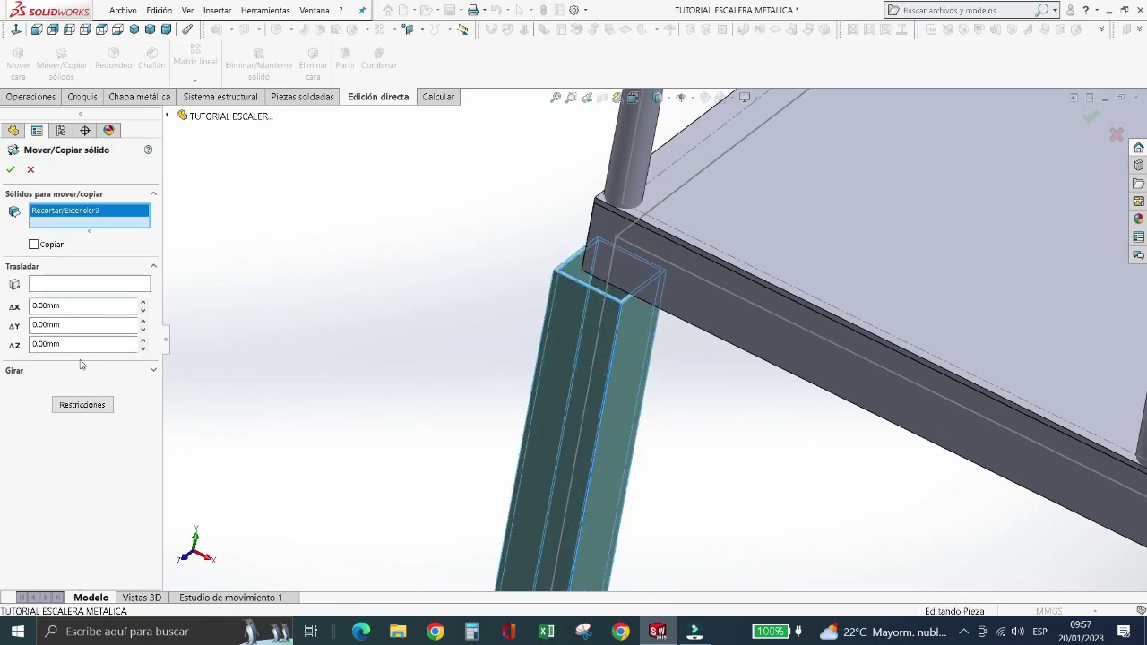
pyautogui.click(87, 308)
pyautogui.write('25.4')
pyautogui.click(87, 345)
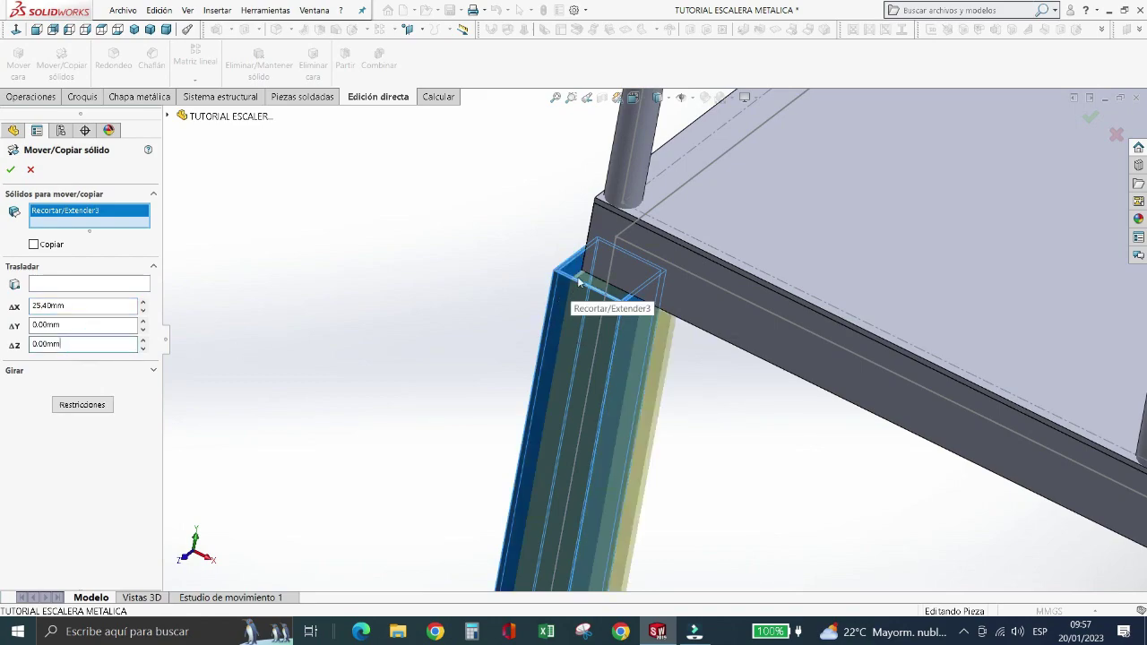
pyautogui.doubleClick(107, 345)
pyautogui.write('-25.4')
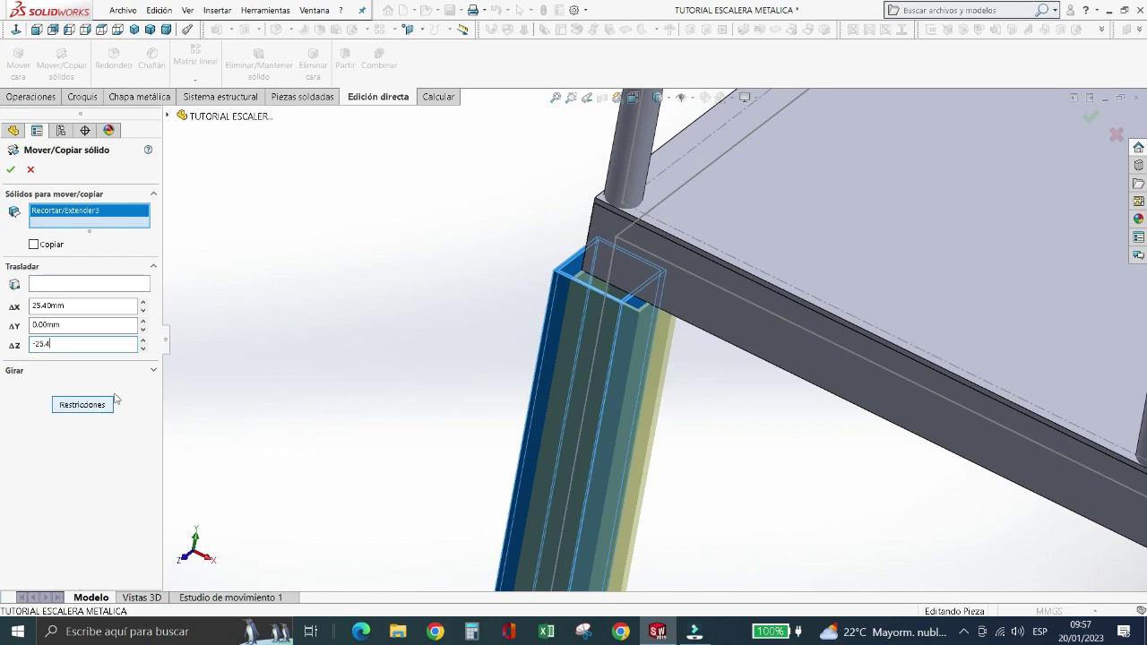
pyautogui.click(107, 325)
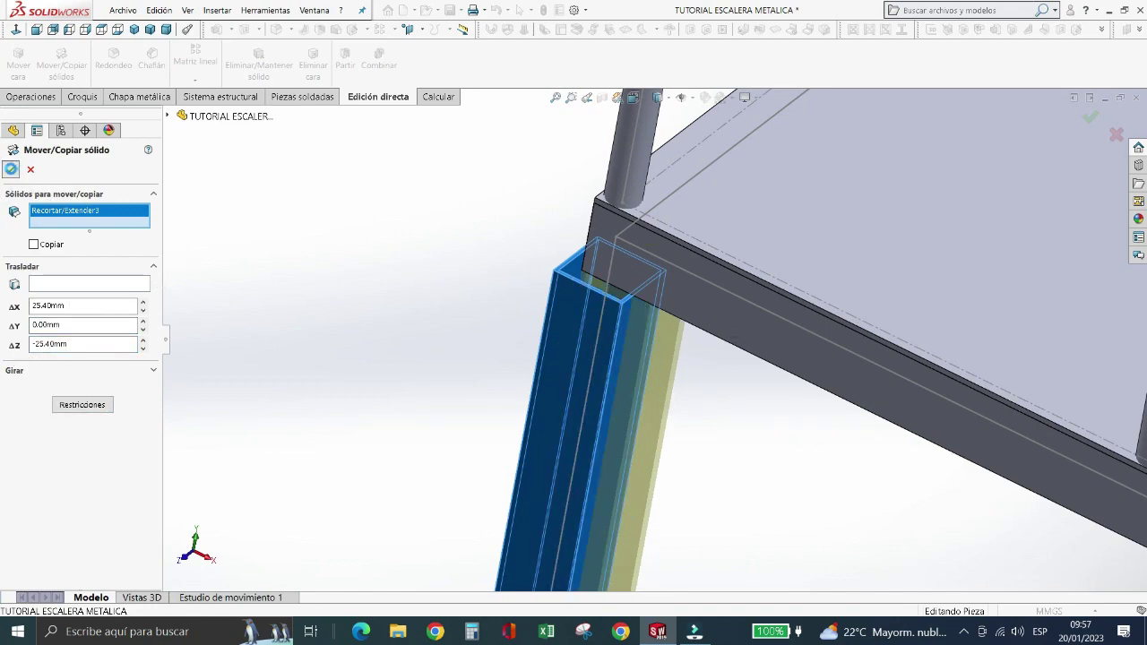
pyautogui.click(11, 171)
pyautogui.moveTo(543, 418)
pyautogui.mouseDown(button='middle')
pyautogui.moveTo(600, 375)
pyautogui.moveTo(587, 383)
pyautogui.mouseUp(button='middle')
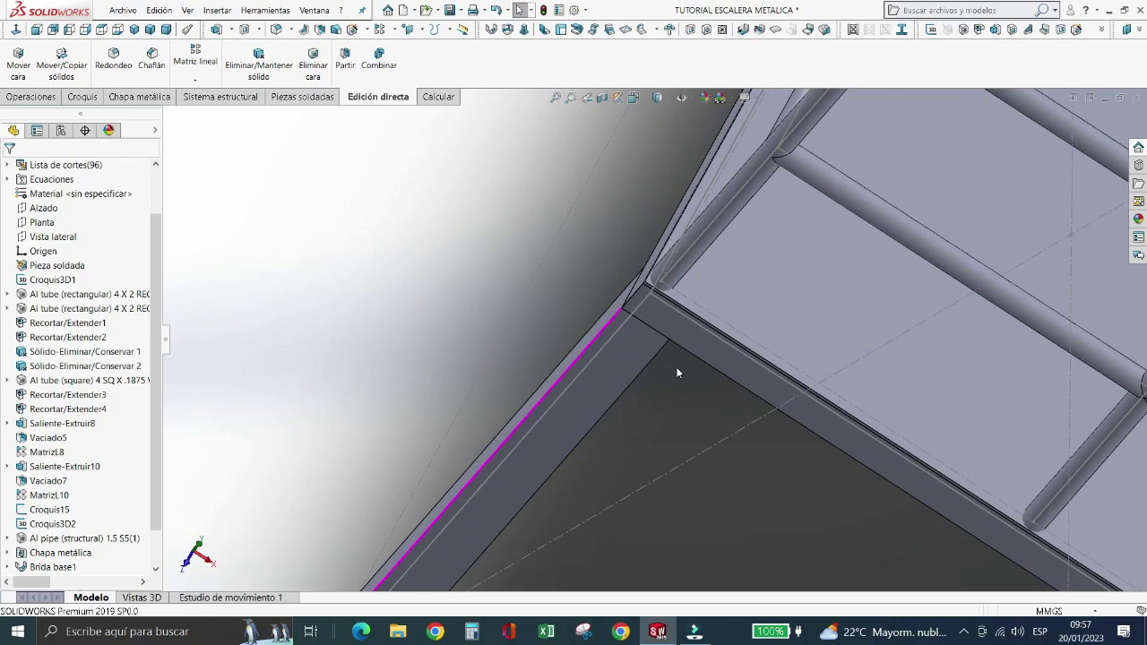
# - Orbit and zoom to bring the stair frame's second leg into view
pyautogui.scroll(-2, 663, 341)
pyautogui.scroll(-2, 627, 287)
pyautogui.scroll(1, 627, 298)
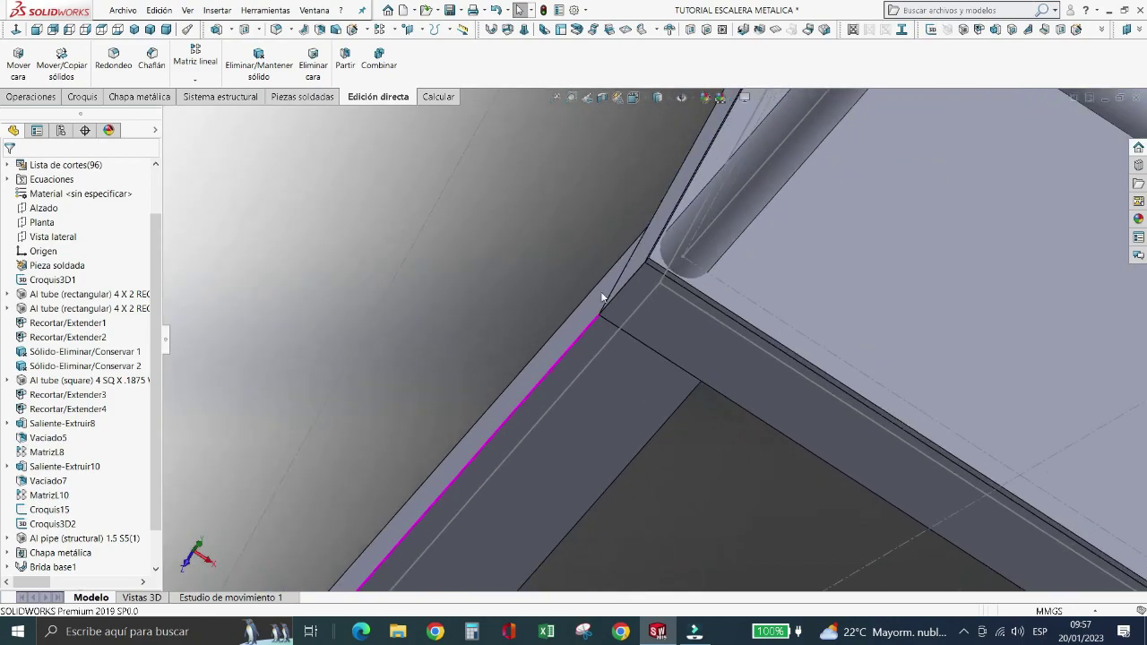
pyautogui.scroll(2, 573, 354)
pyautogui.scroll(2, 576, 366)
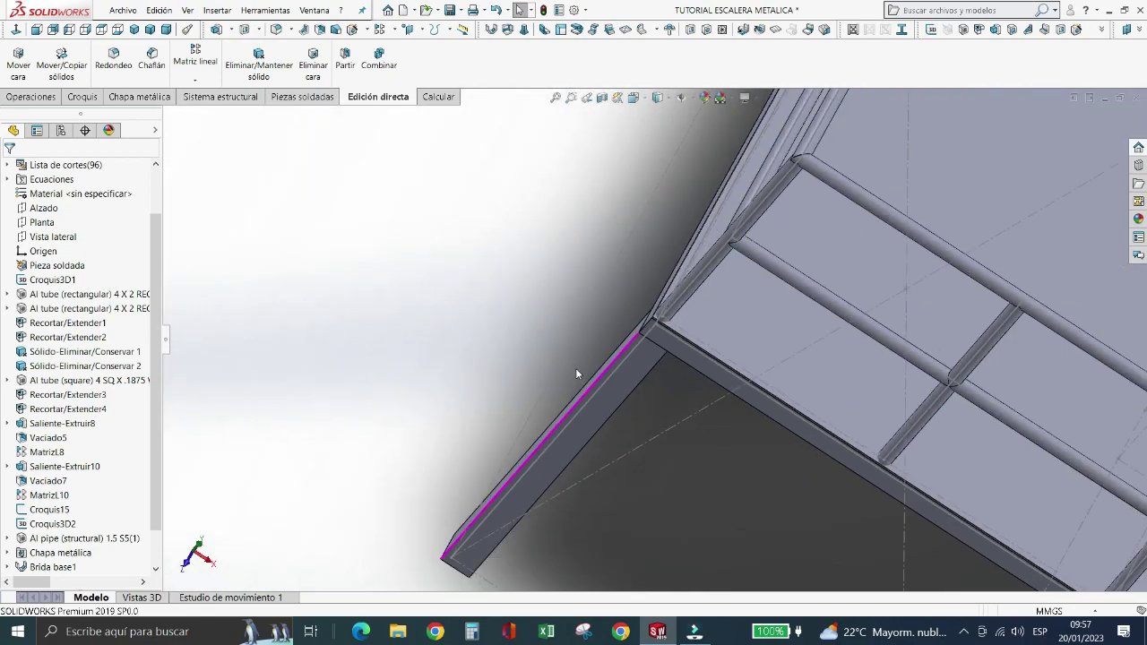
pyautogui.moveTo(576, 373); pyautogui.dragTo(767, 212, button='middle')
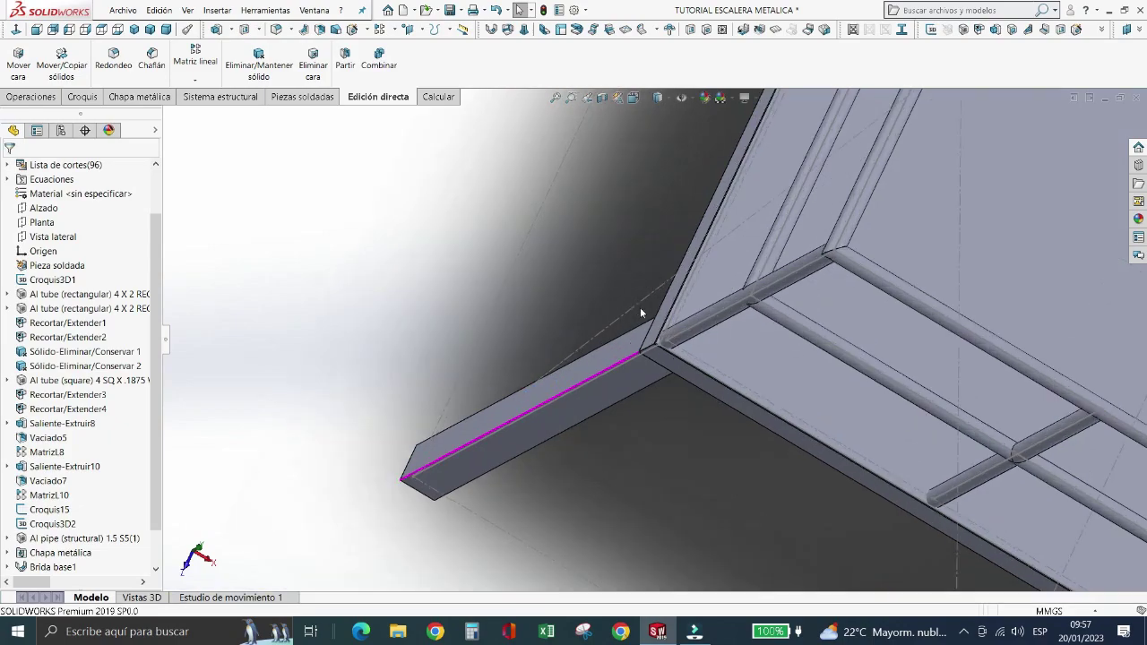
pyautogui.scroll(3, 744, 242)
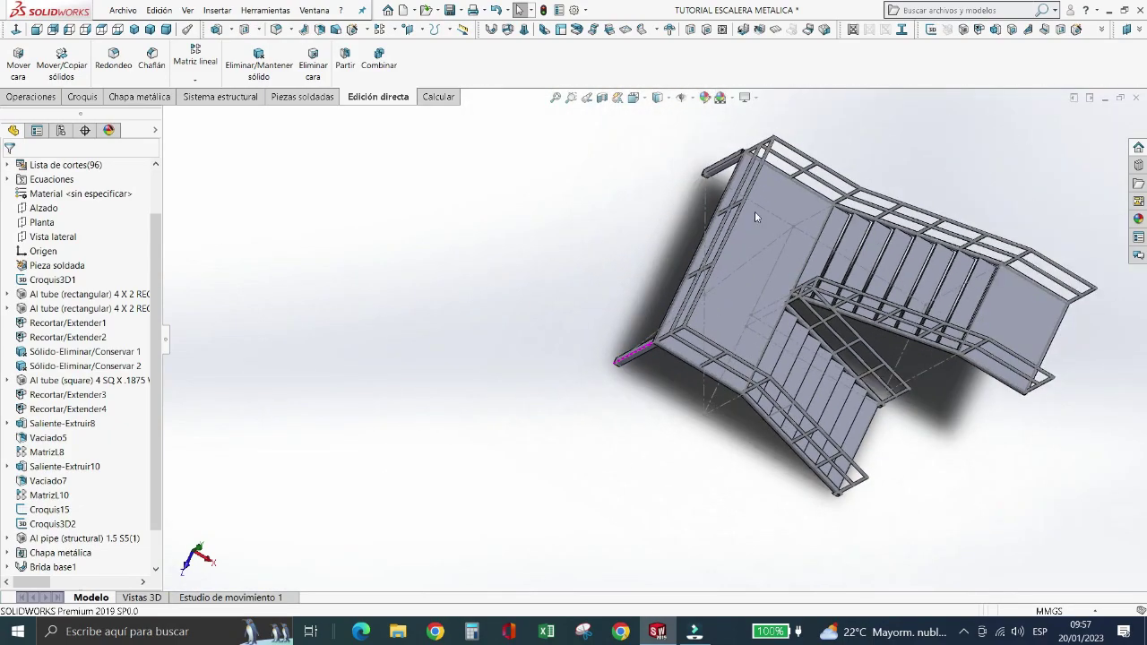
pyautogui.scroll(-1, 681, 211)
pyautogui.scroll(-3, 681, 206)
pyautogui.scroll(-2, 674, 247)
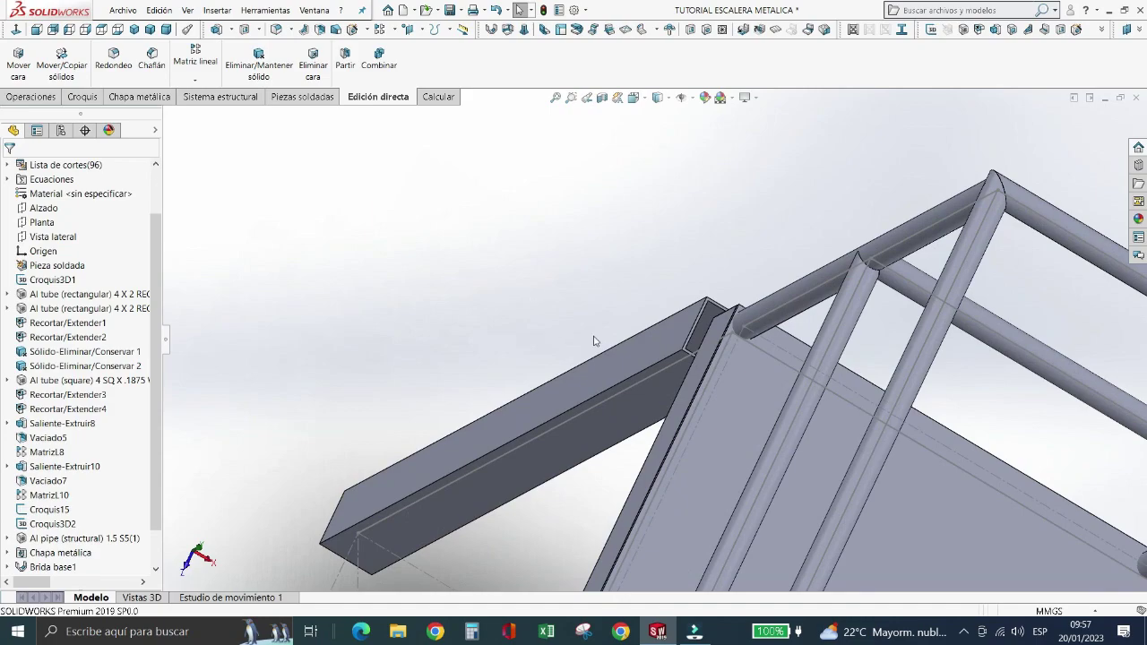
# - Move the Recortar/Extender4 tube body 25.40 mm along X and 25.40 mm along Z
pyautogui.click(57, 56)
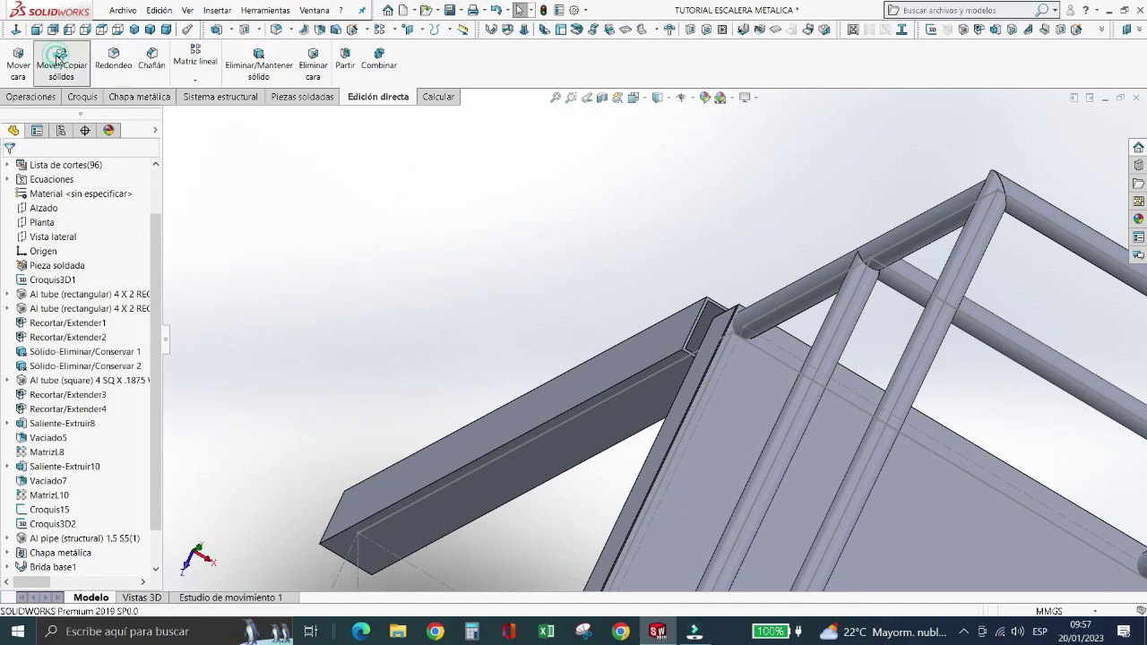
pyautogui.click(625, 347)
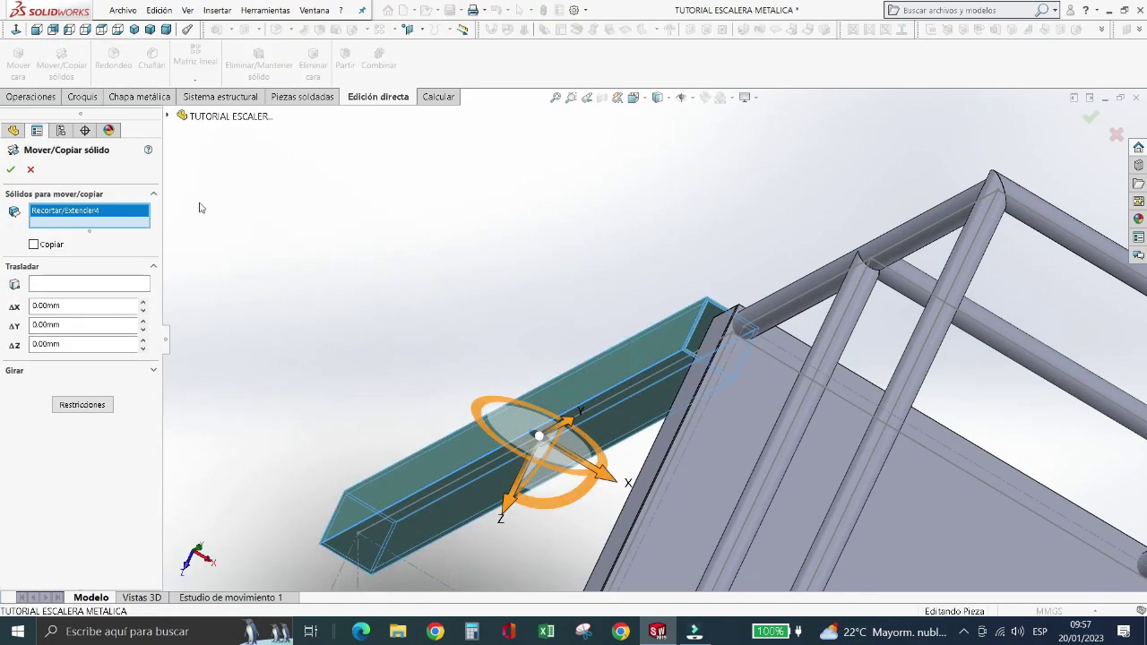
pyautogui.click(40, 306)
pyautogui.doubleClick(47, 306)
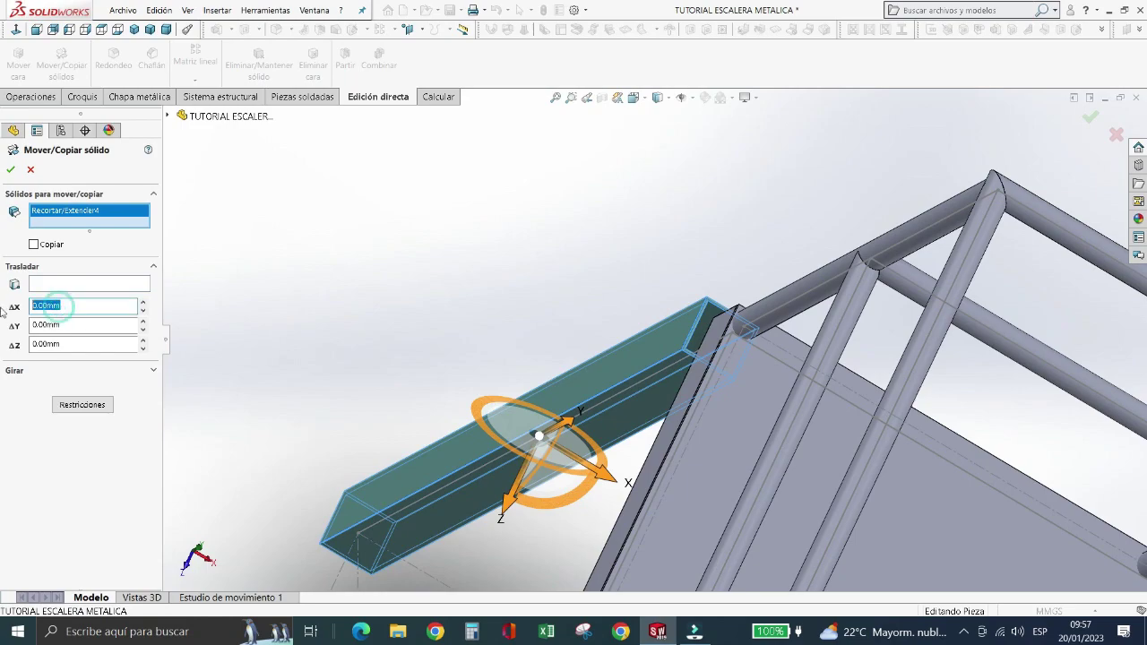
pyautogui.write('25.4')
pyautogui.click(90, 325)
pyautogui.click(95, 345)
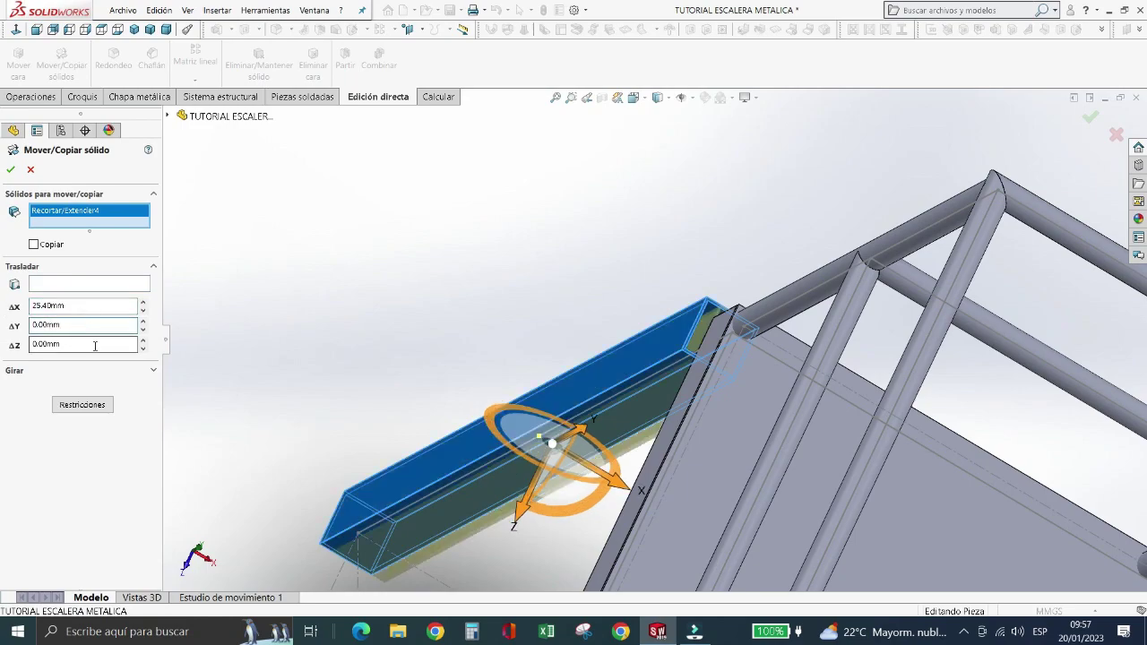
pyautogui.moveTo(90, 348); pyautogui.dragTo(26, 346)
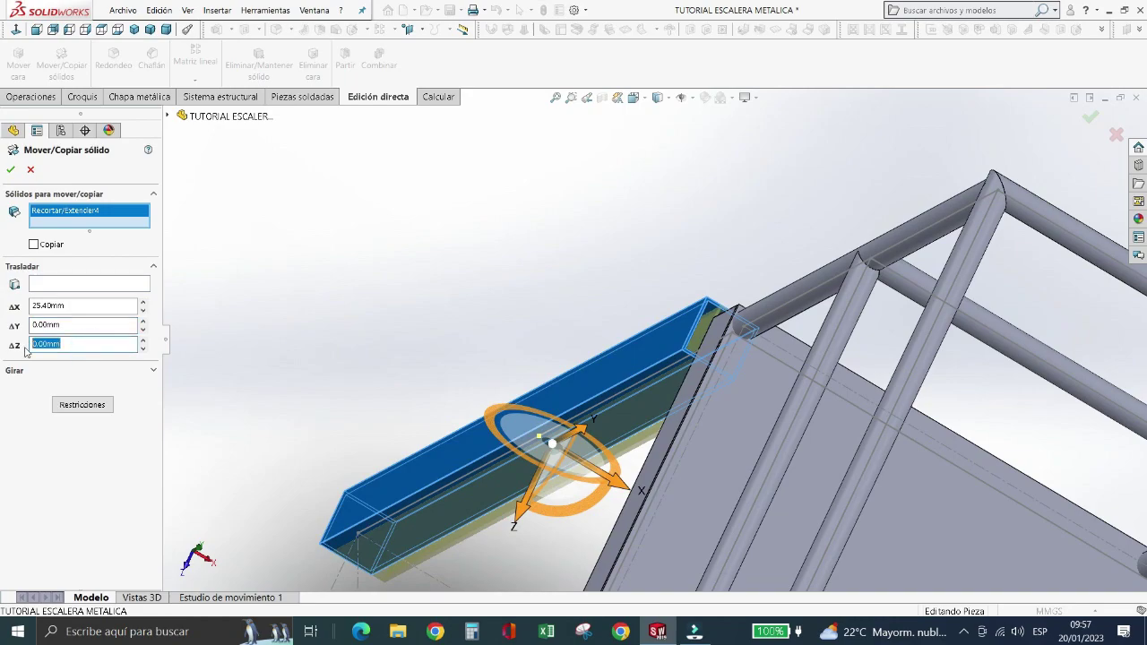
pyautogui.write('-25.4')
pyautogui.click(71, 325)
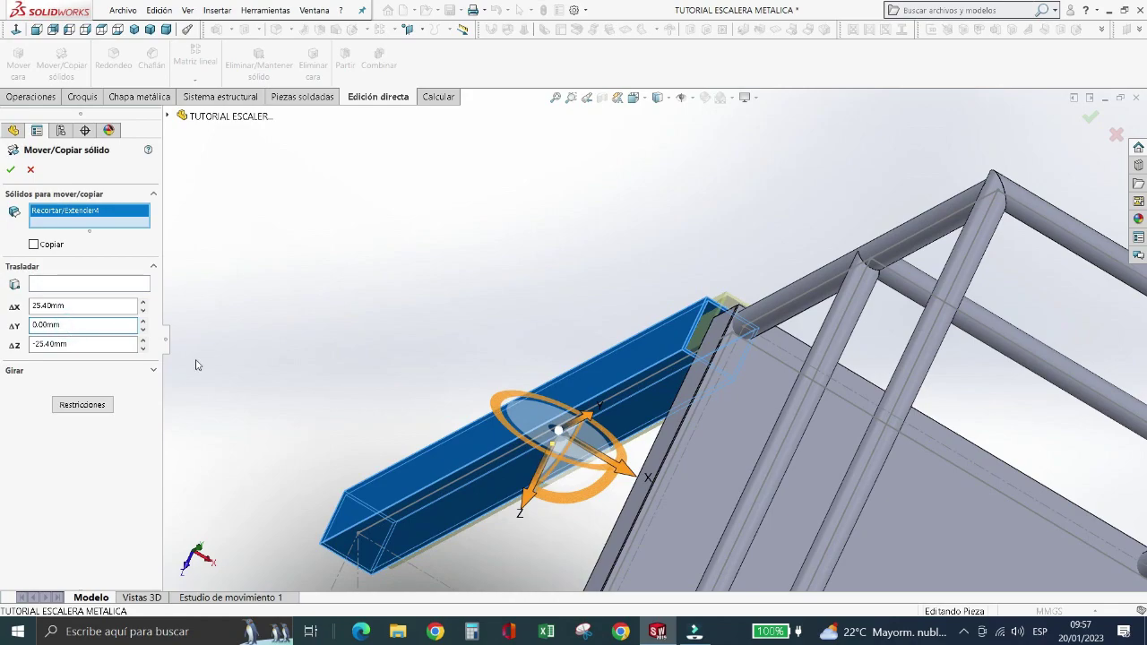
pyautogui.moveTo(135, 348); pyautogui.dragTo(82, 345)
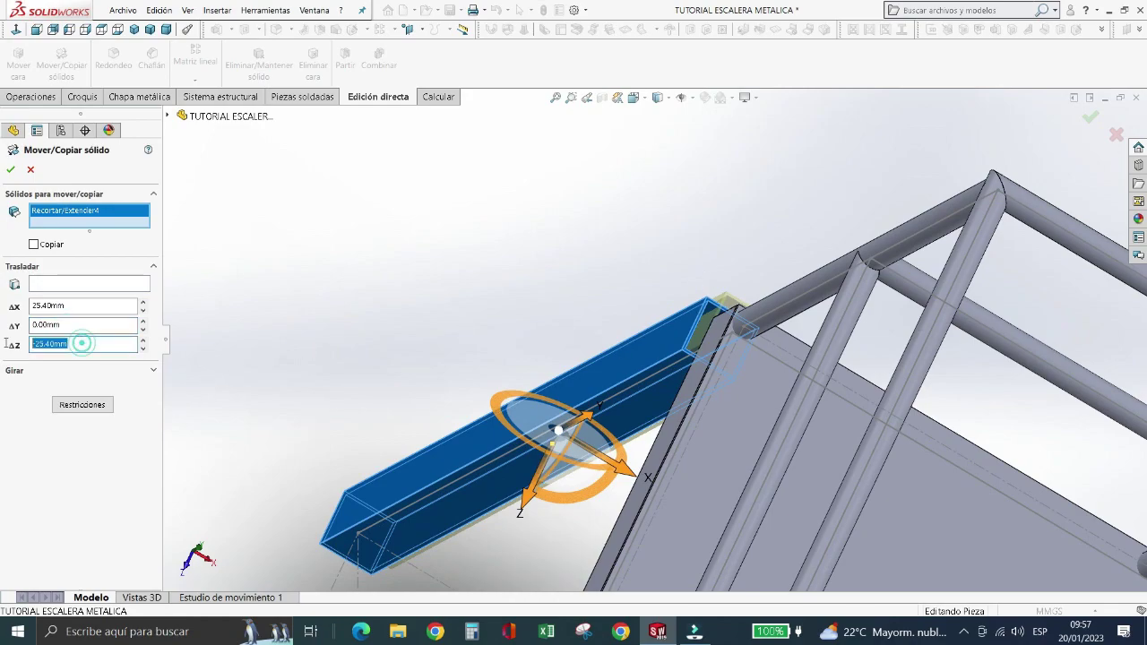
pyautogui.write('2')
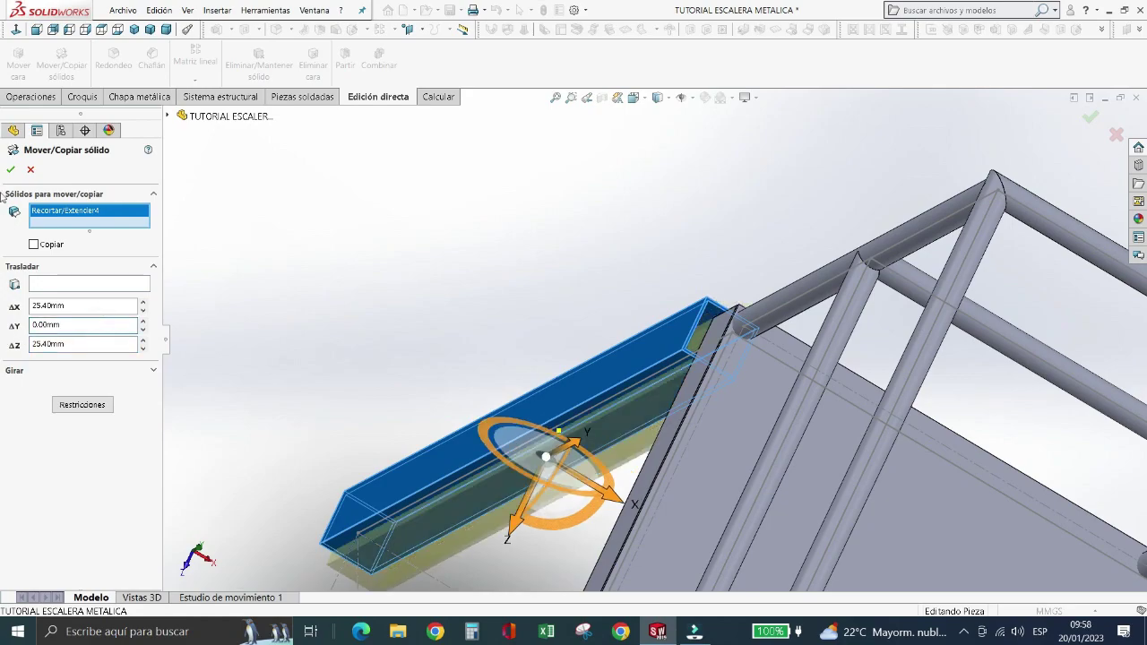
pyautogui.click(29, 170)
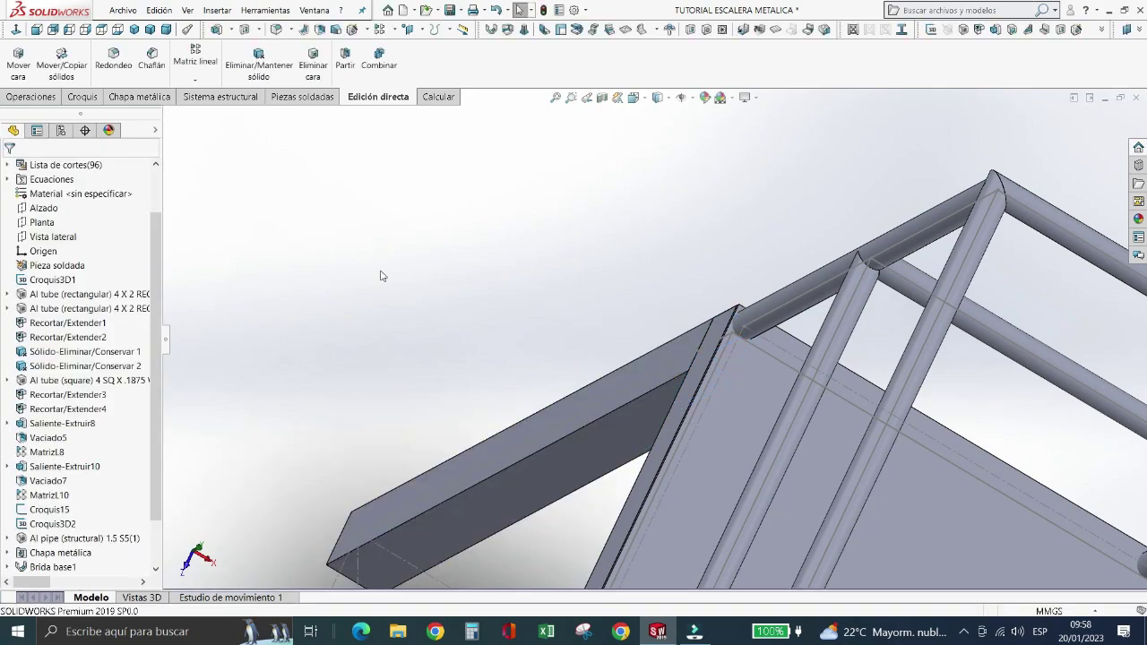
# - Zoom in on a support leg's bottom end and switch to the Bottom view
pyautogui.press('Left')
pyautogui.press('Left')
pyautogui.press('Left')
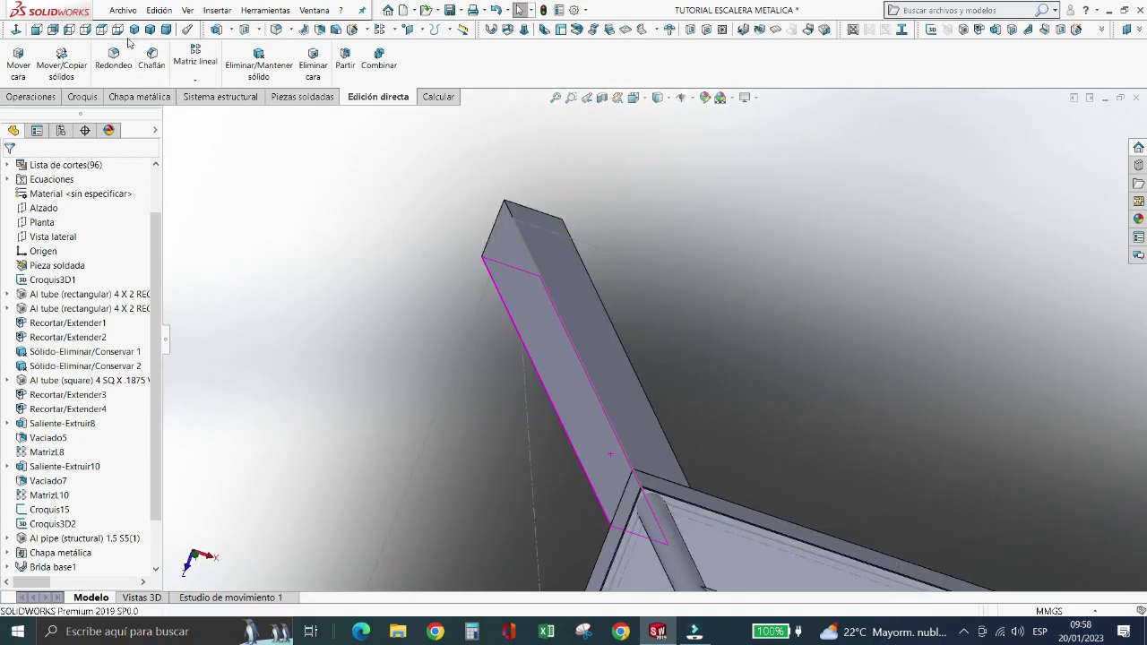
pyautogui.click(136, 31)
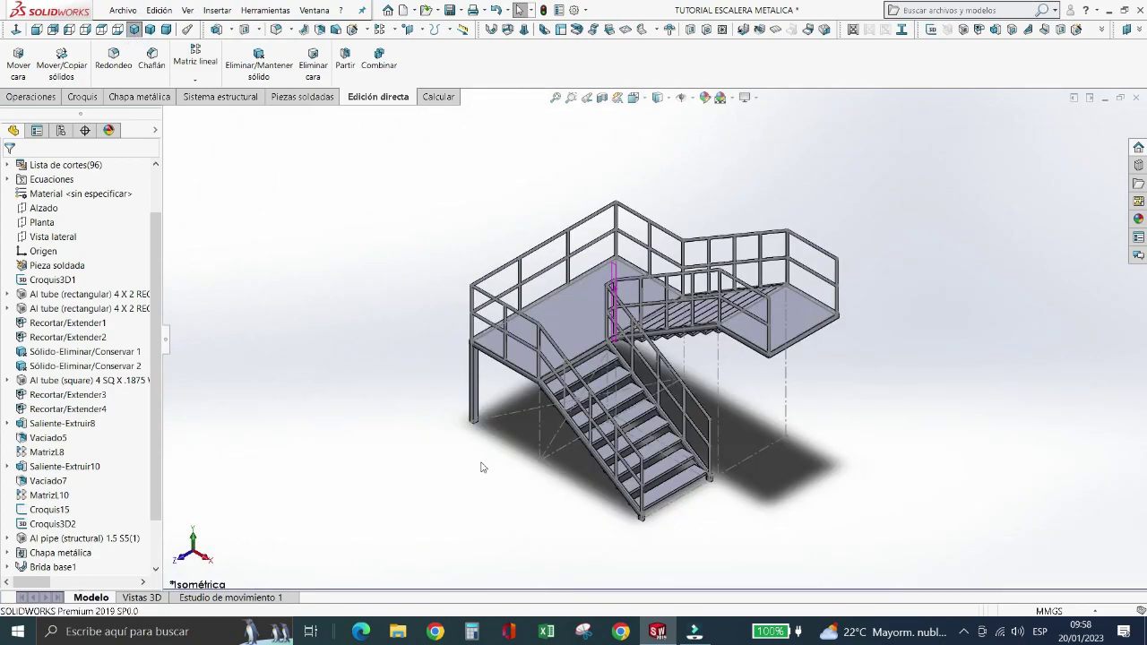
pyautogui.scroll(-2, 528, 441)
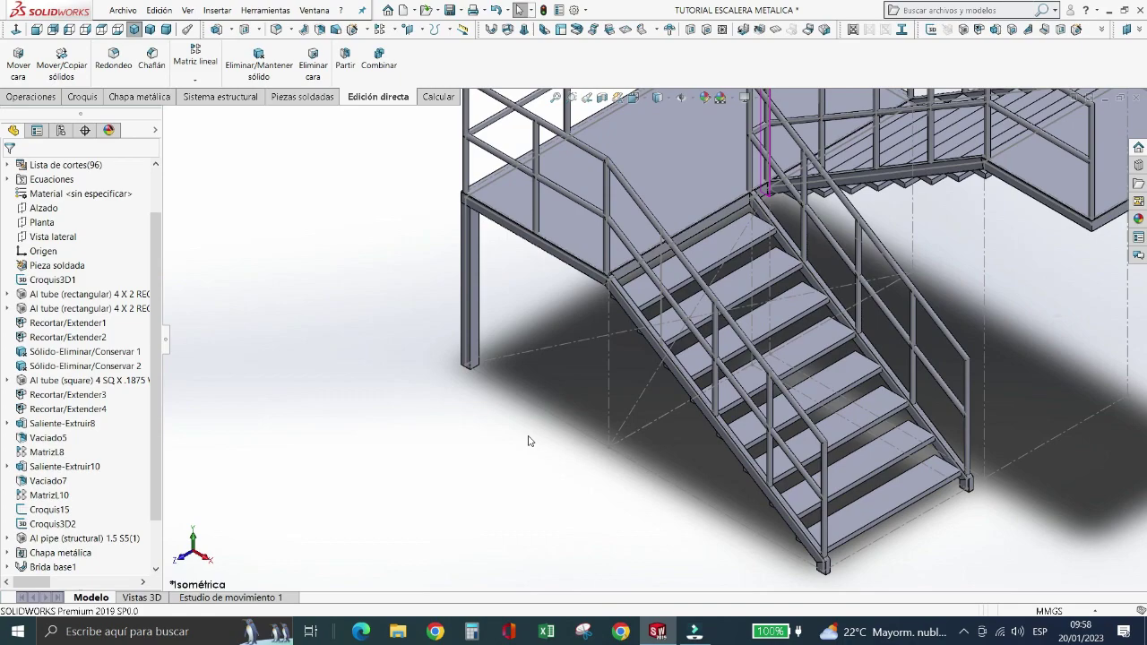
pyautogui.scroll(2, 474, 454)
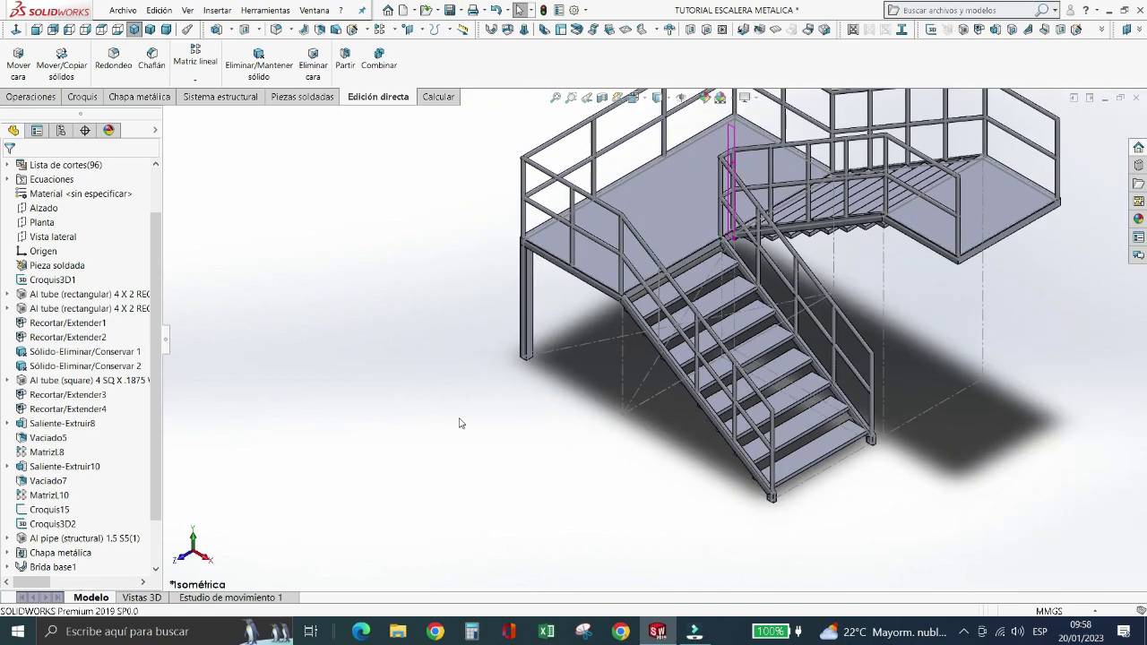
pyautogui.scroll(-2, 530, 355)
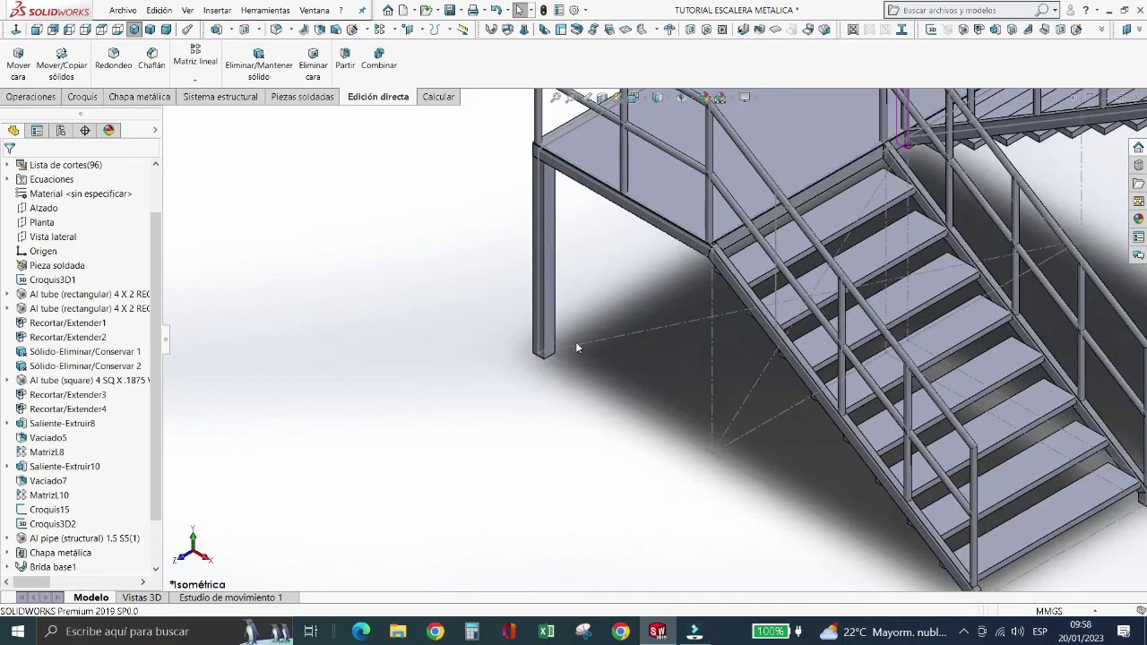
pyautogui.scroll(-2, 556, 349)
pyautogui.scroll(-3, 564, 363)
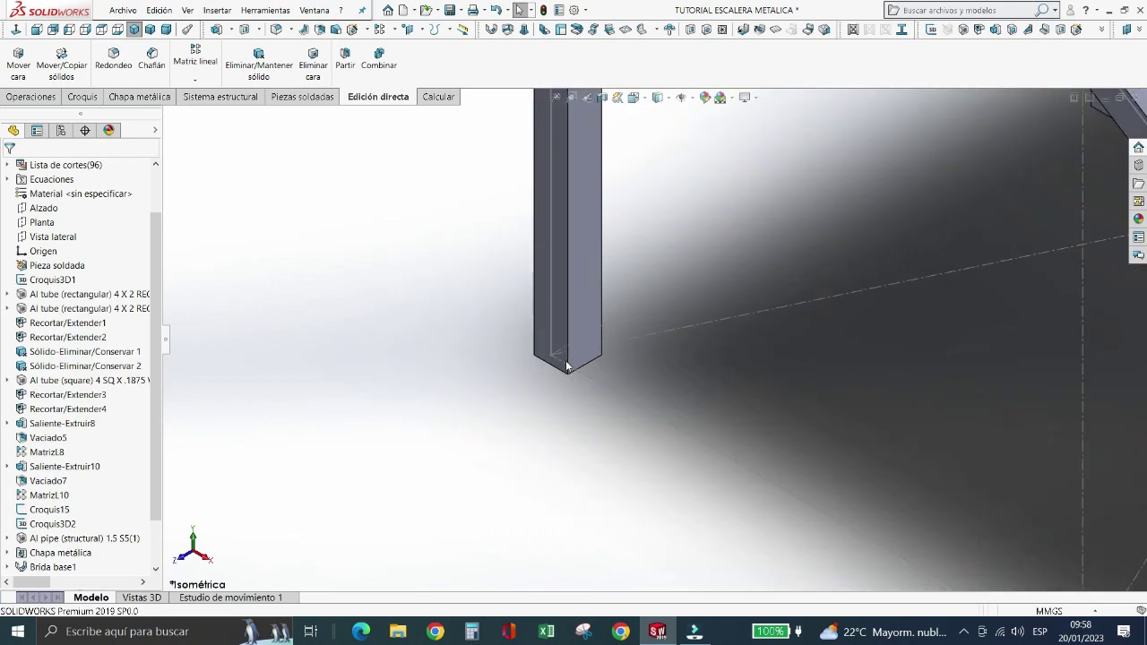
pyautogui.click(282, 325)
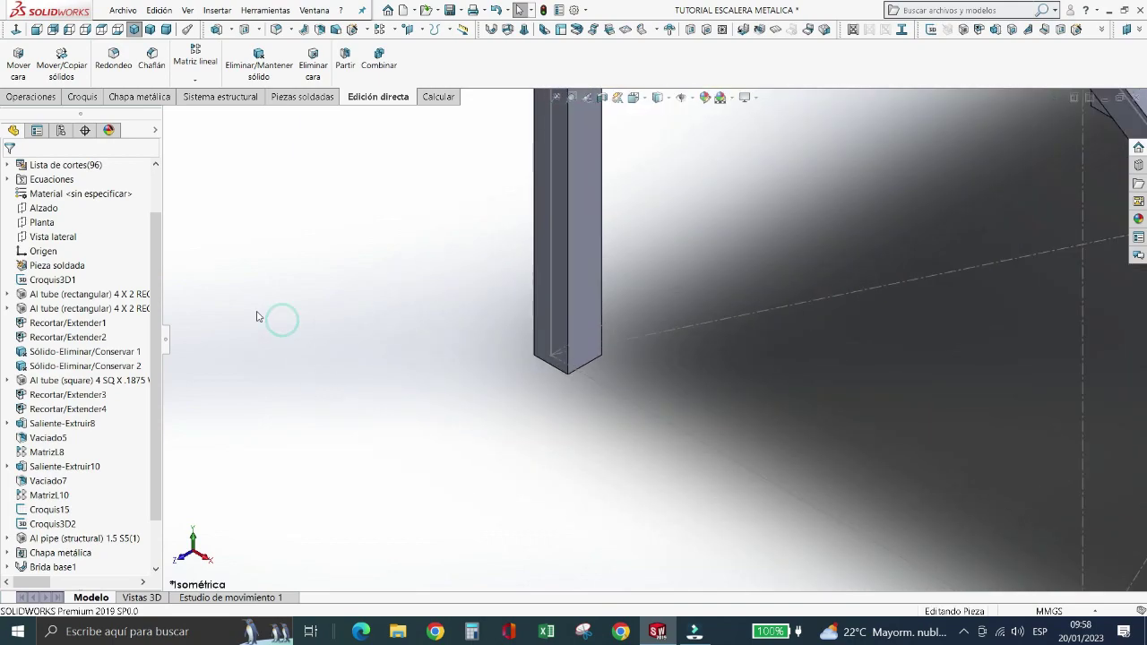
pyautogui.click(117, 30)
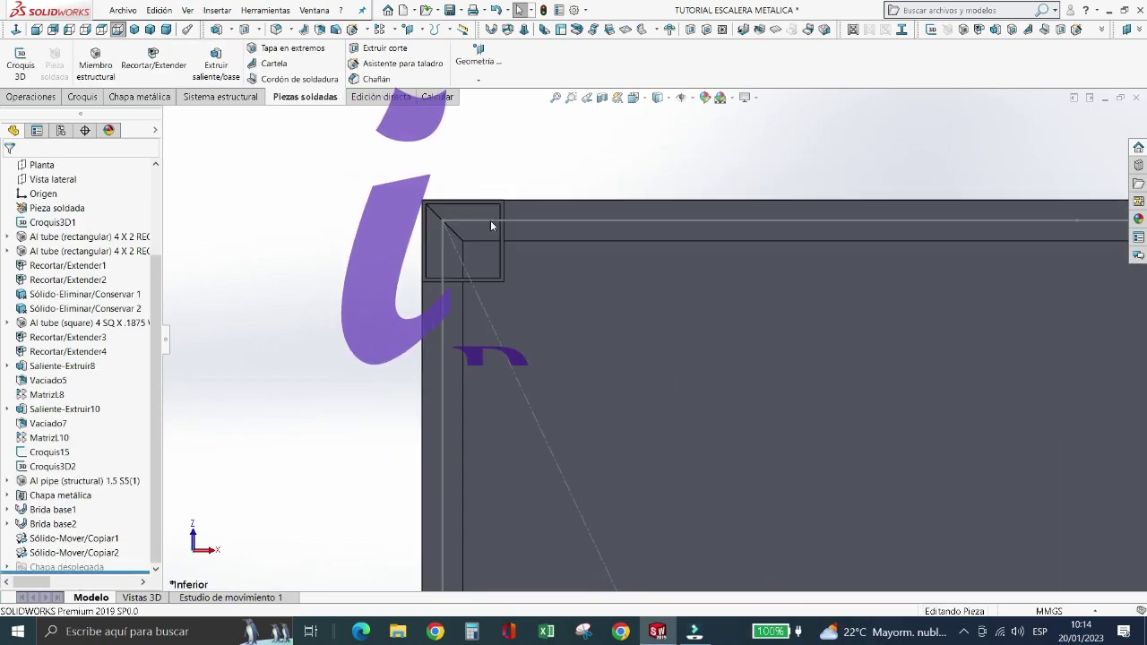
# - Start a new sketch on the square tube's bottom end face
pyautogui.scroll(-3, 490, 226)
pyautogui.click(501, 224)
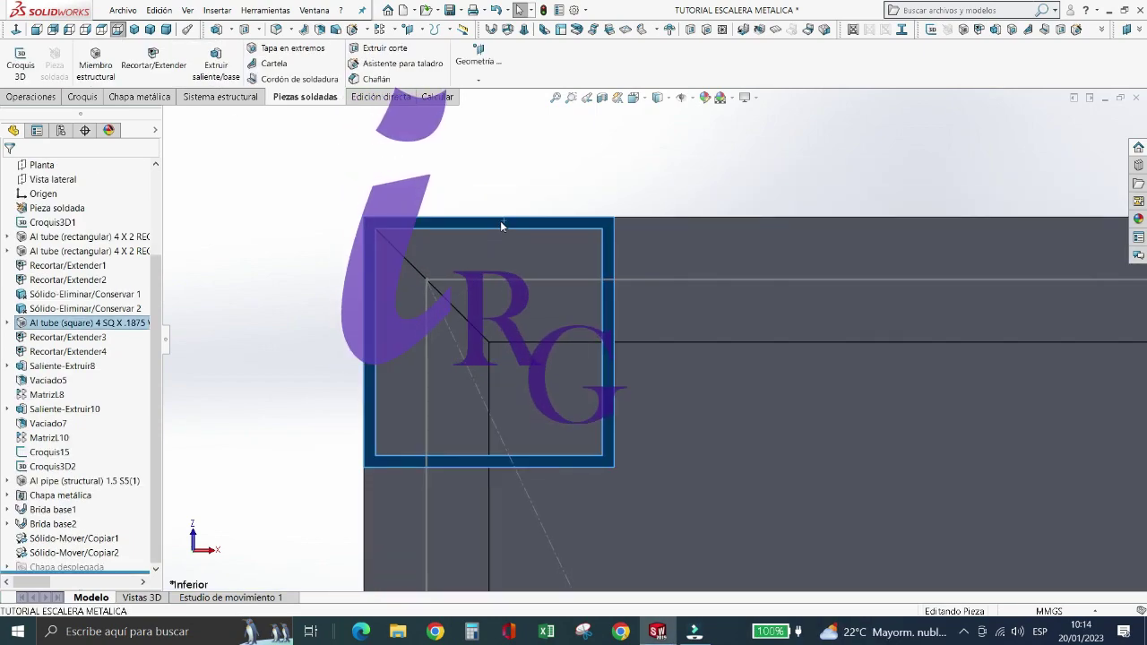
pyautogui.rightClick(500, 224)
pyautogui.click(529, 208)
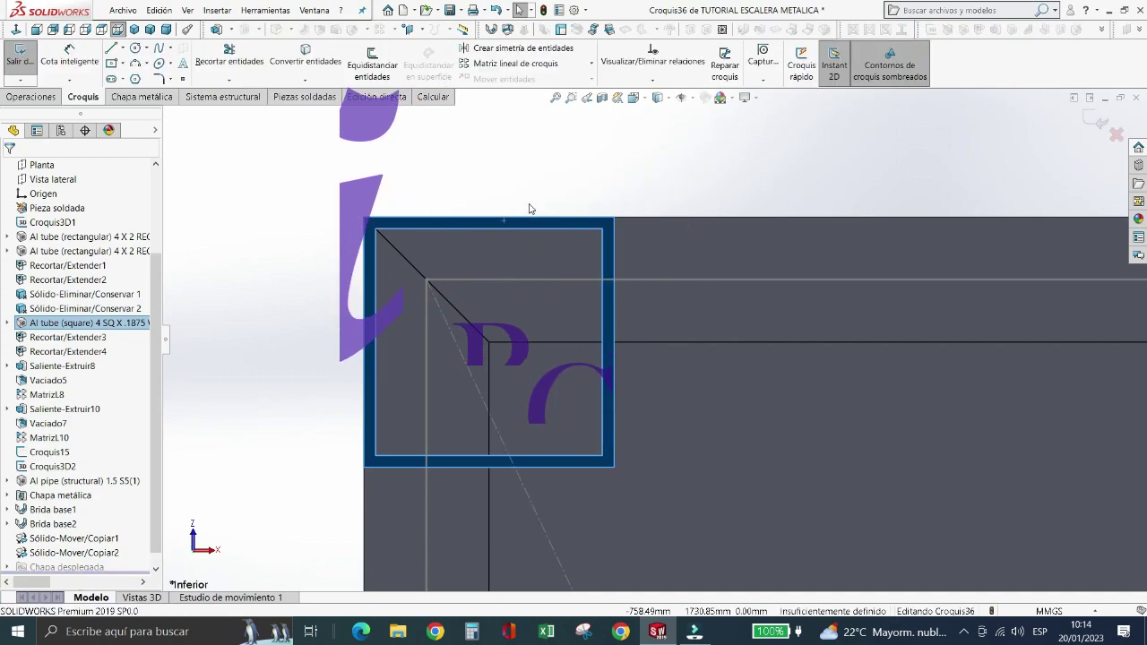
pyautogui.scroll(1, 633, 330)
pyautogui.scroll(2, 653, 338)
pyautogui.scroll(1, 643, 359)
pyautogui.scroll(-2, 721, 358)
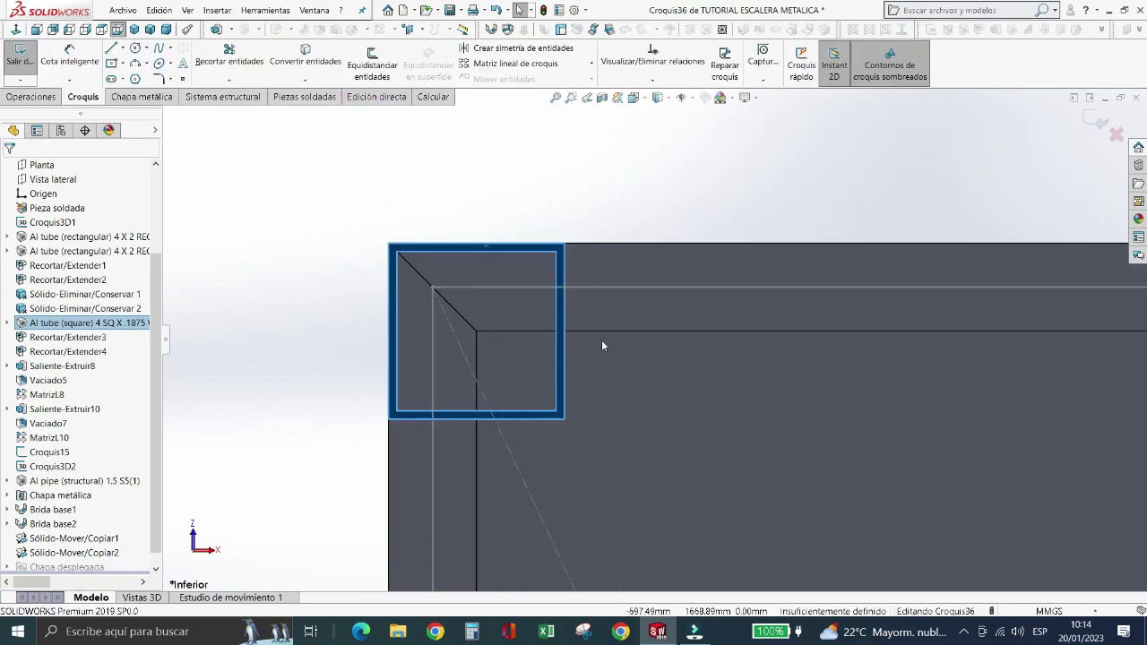
# - Draw a construction line across the tube end from its left edge to its right edge
pyautogui.click(122, 48)
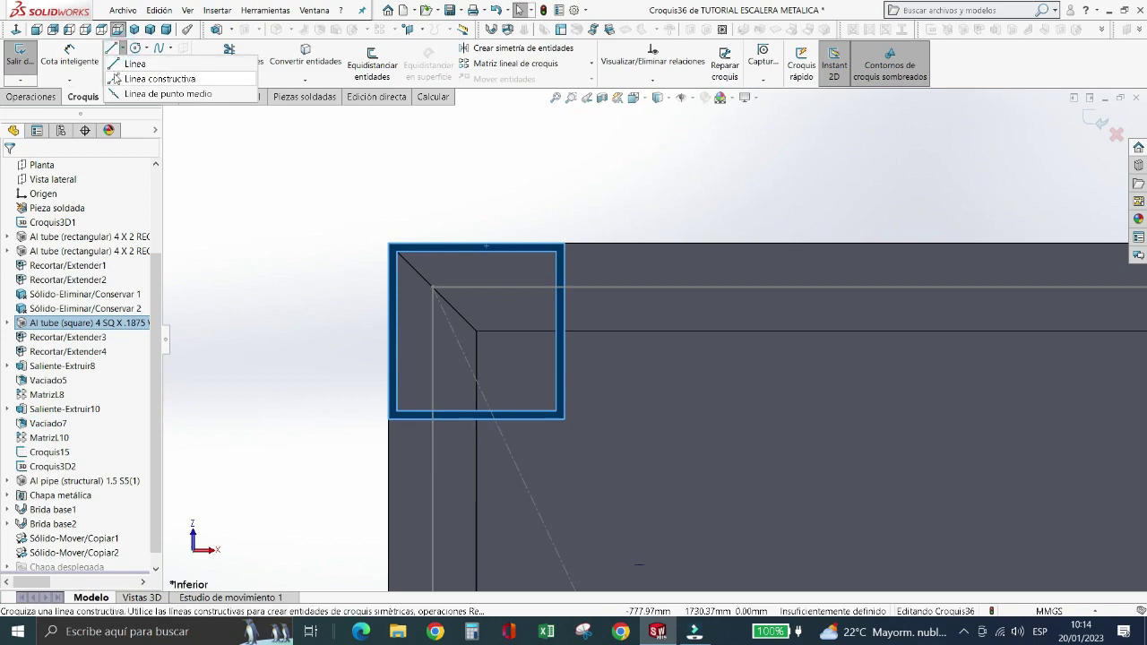
pyautogui.click(144, 79)
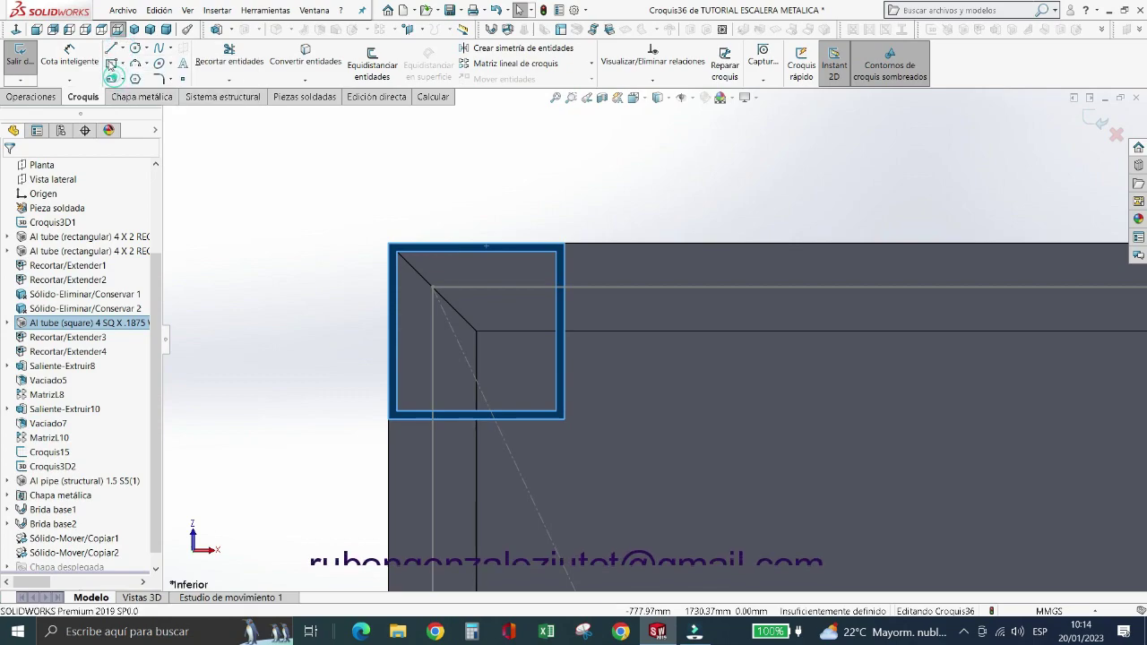
pyautogui.click(388, 331)
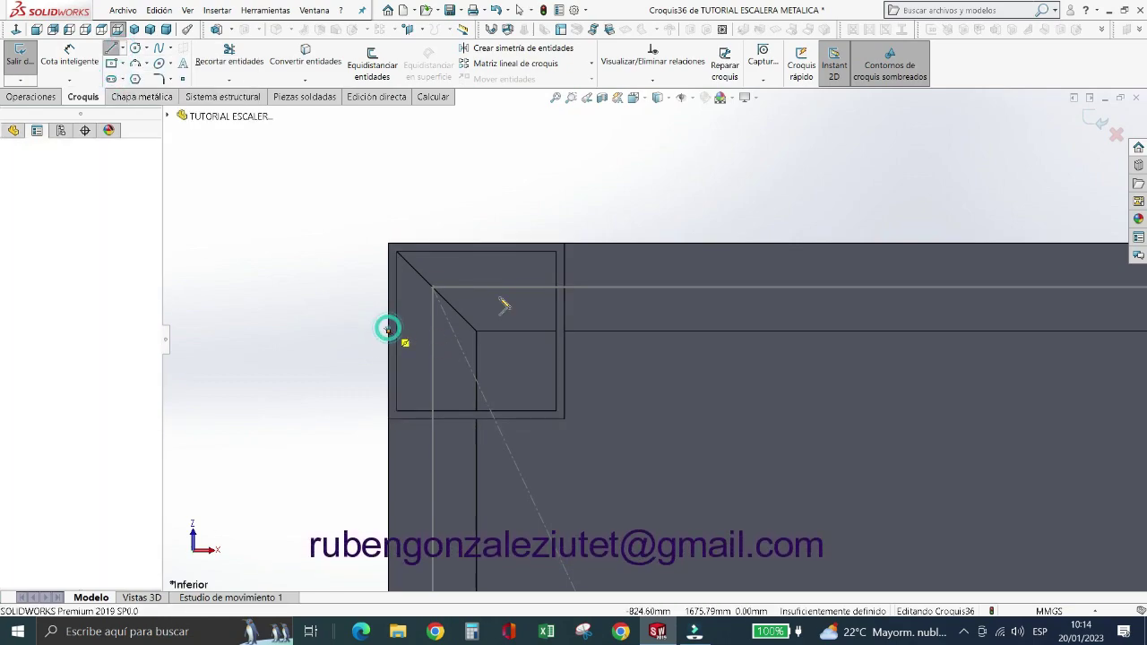
pyautogui.click(565, 337)
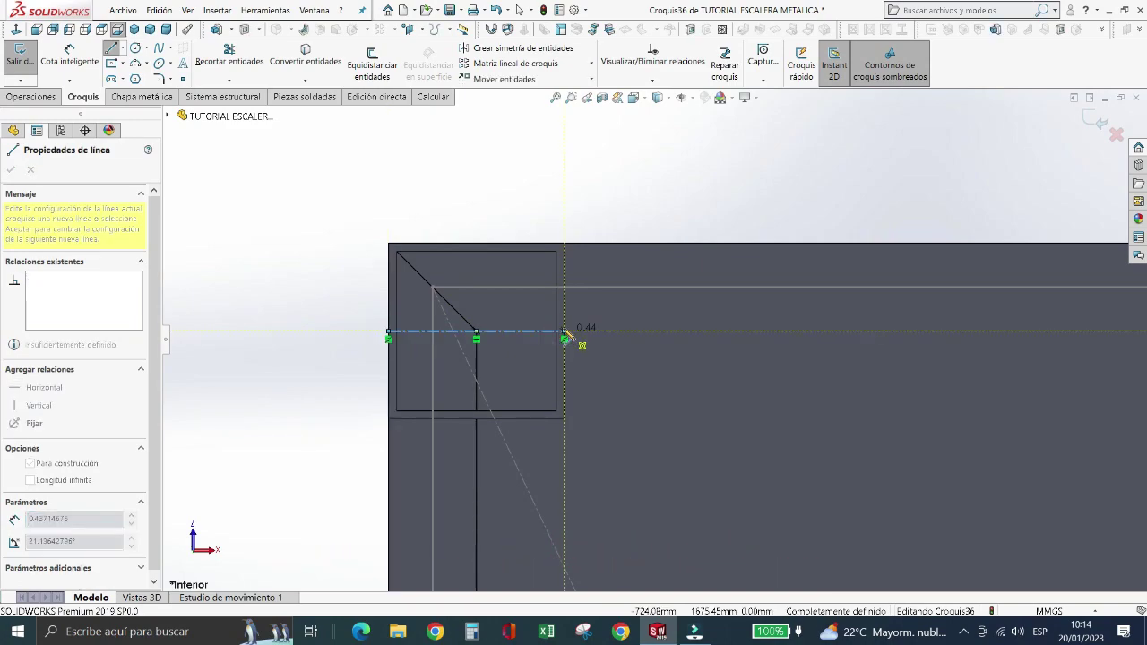
pyautogui.press('Escape')
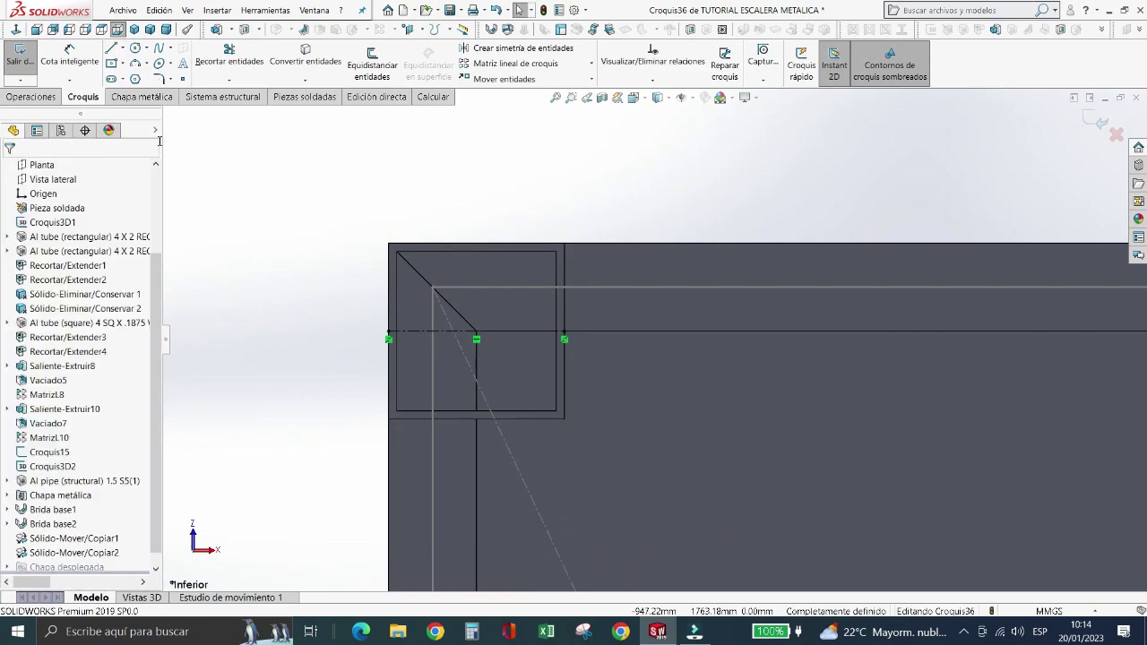
# - Draw a centre rectangle anchored at the construction line's midpoint
pyautogui.click(111, 64)
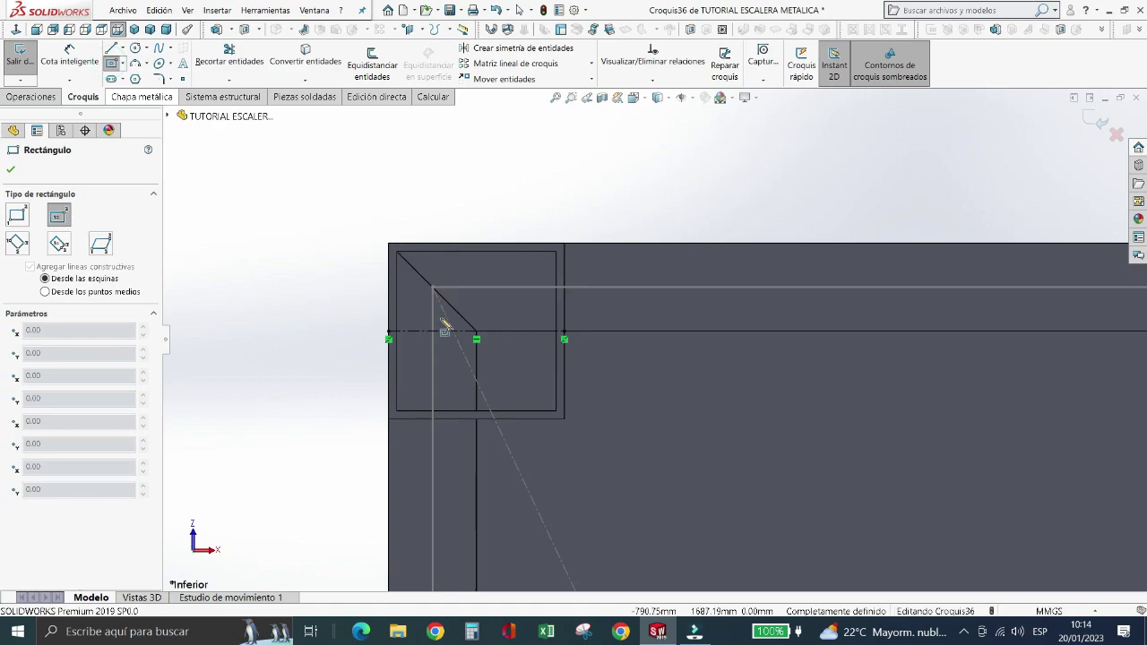
pyautogui.click(476, 339)
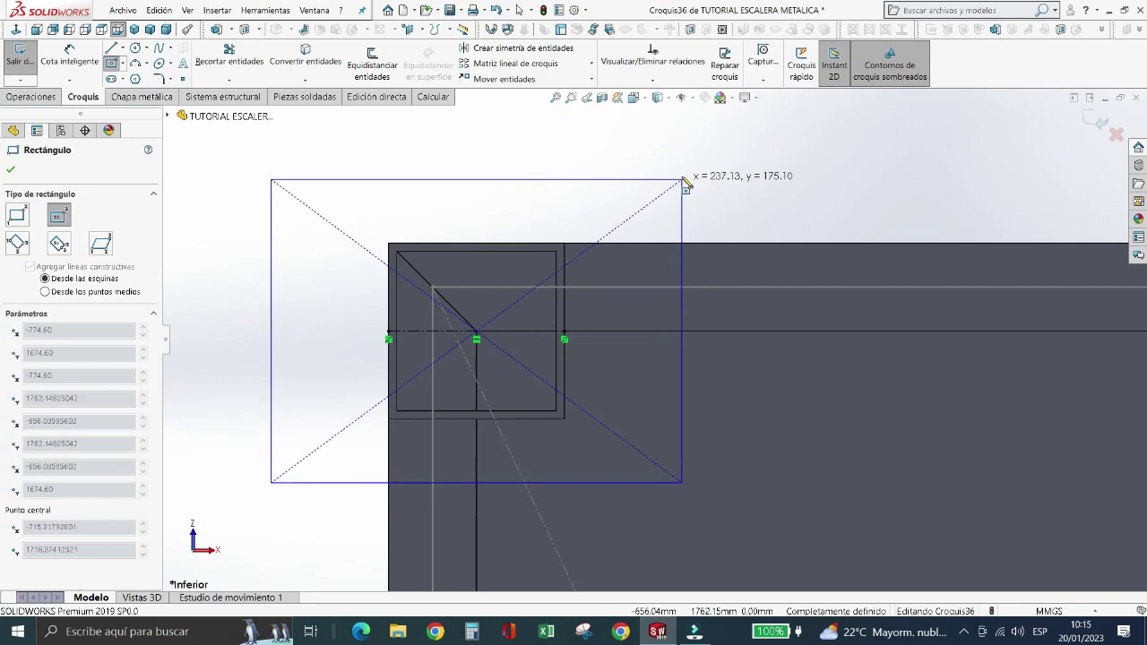
pyautogui.click(683, 168)
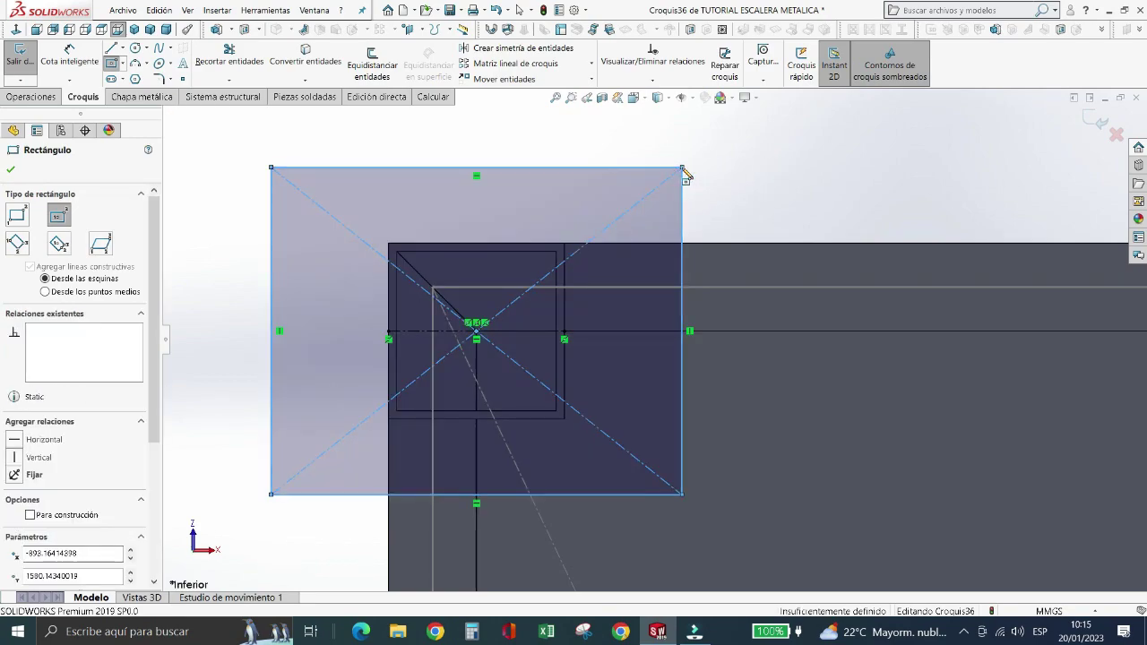
pyautogui.press('Escape')
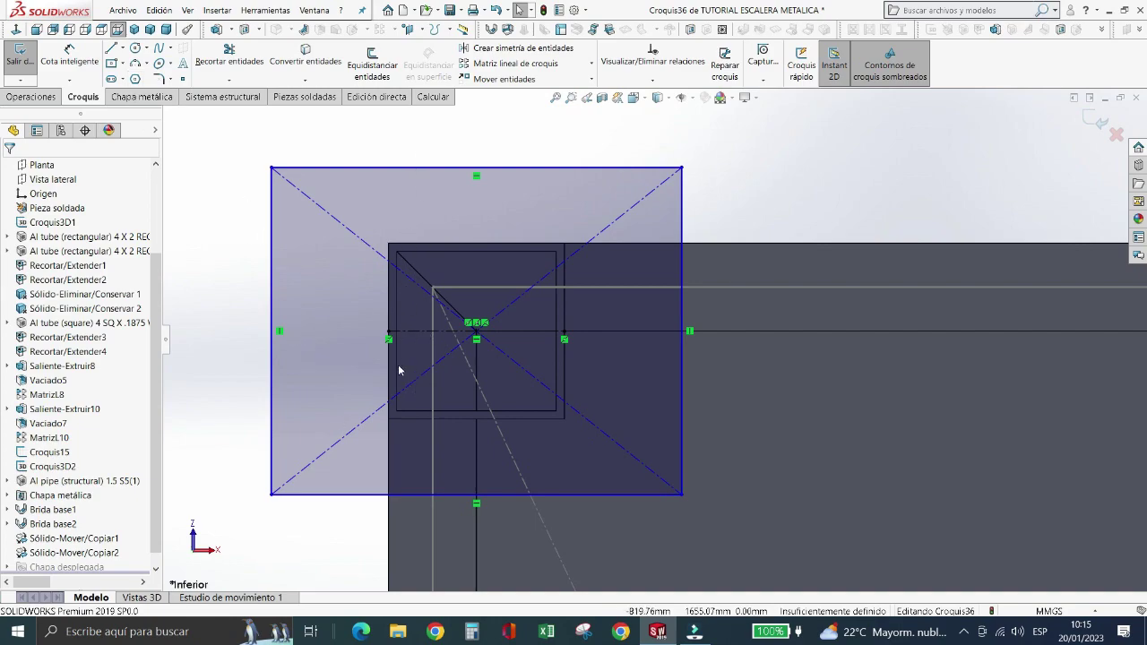
# - Dimension the rectangle 300 mm wide and 300 mm high
pyautogui.click(69, 54)
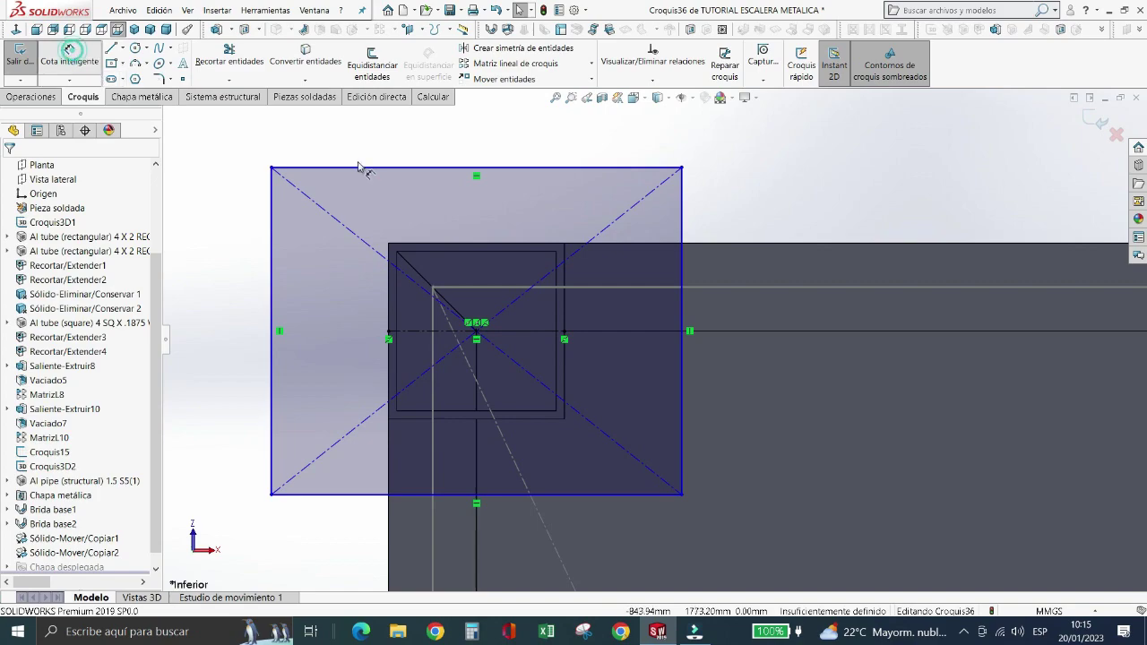
pyautogui.click(387, 170)
pyautogui.click(466, 135)
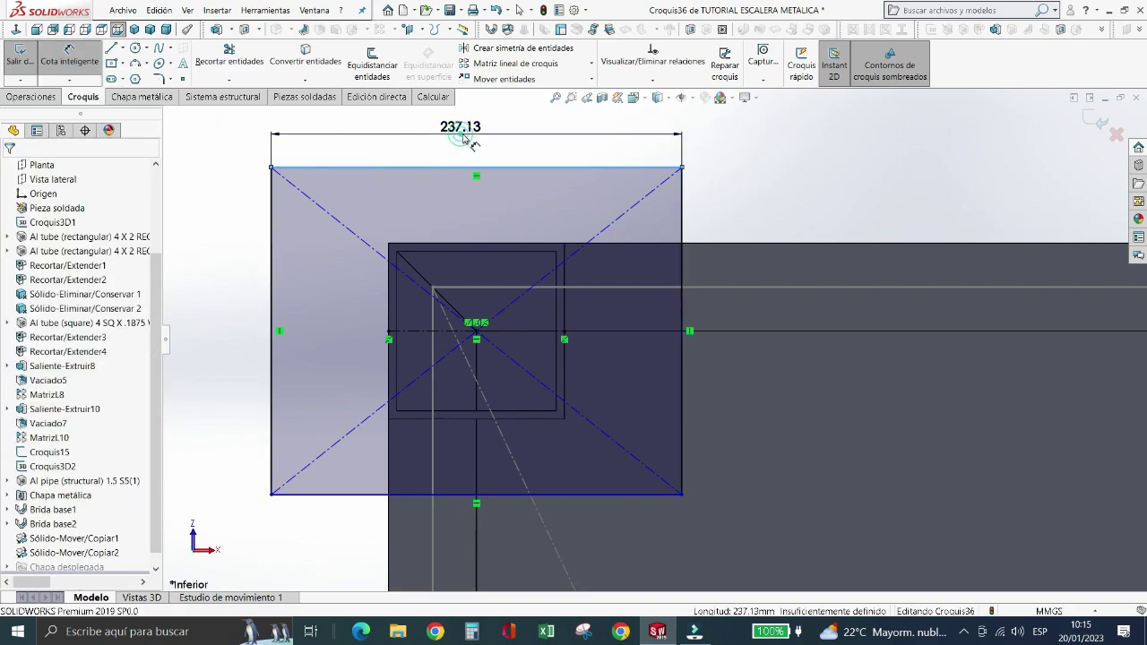
pyautogui.write('300')
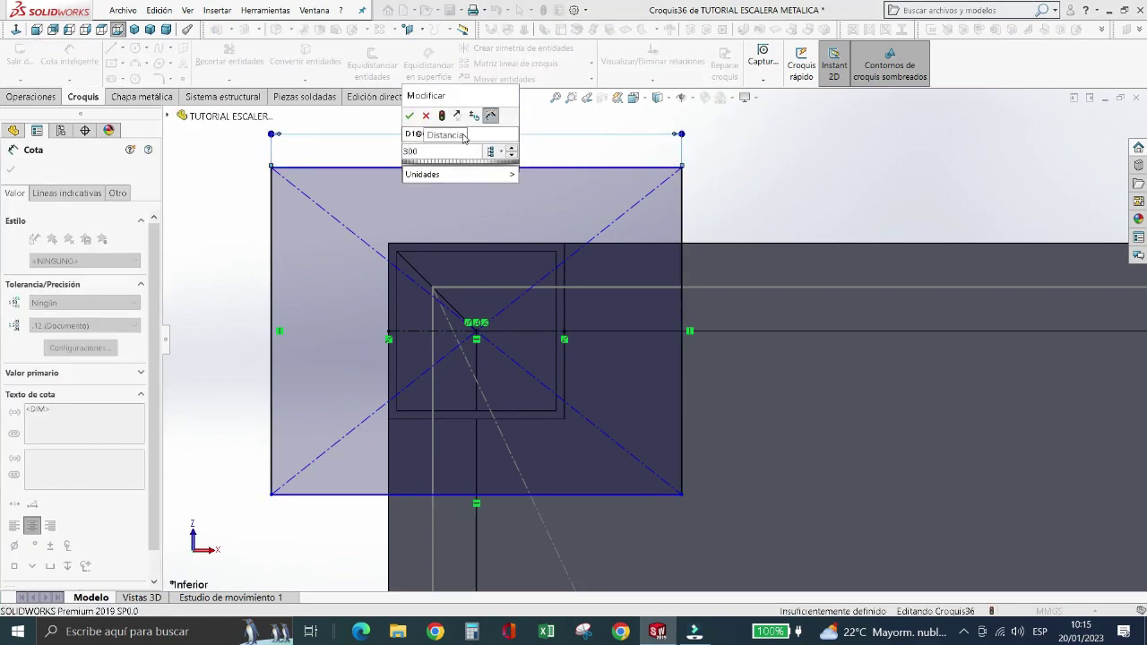
pyautogui.press('Return')
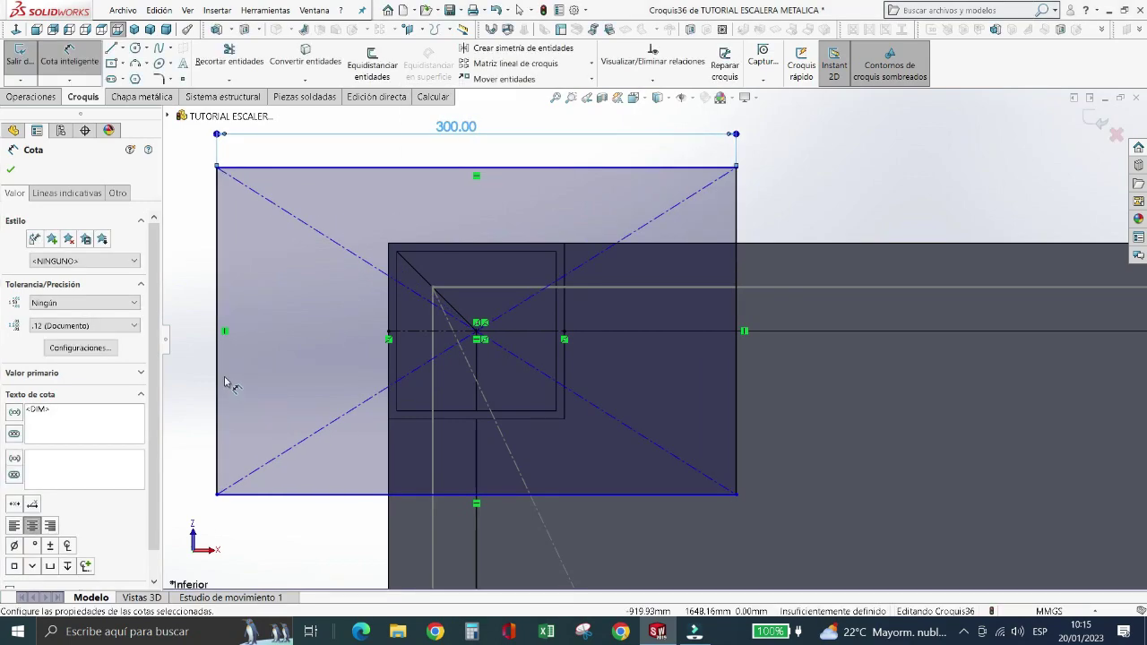
pyautogui.click(217, 383)
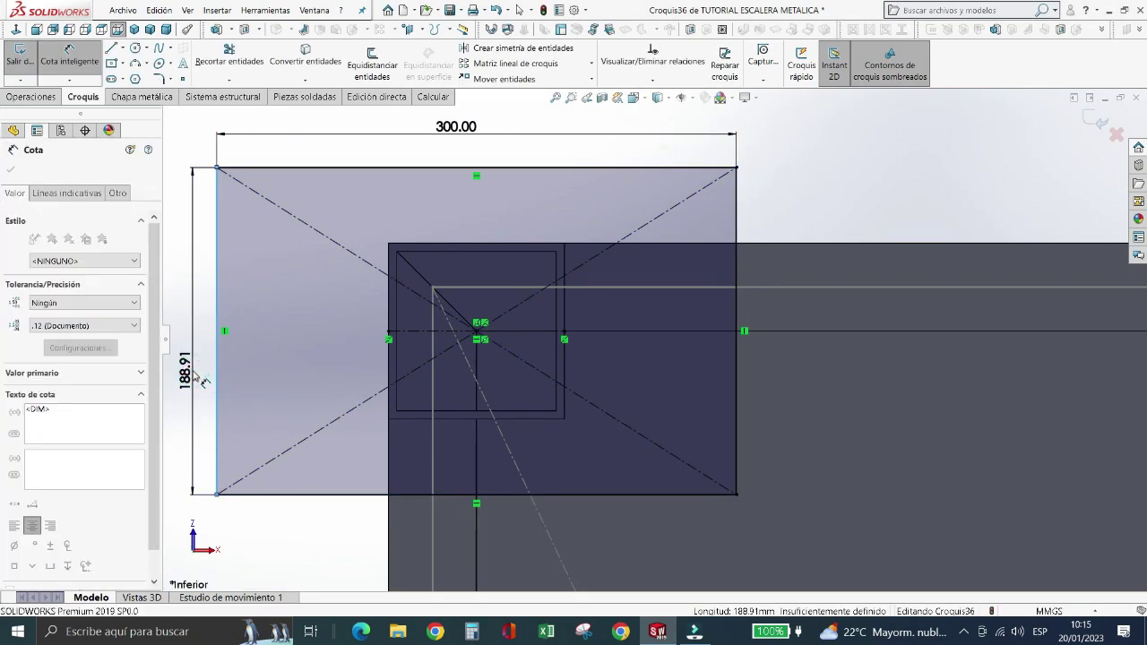
pyautogui.click(203, 380)
pyautogui.write('300')
pyautogui.press('Return')
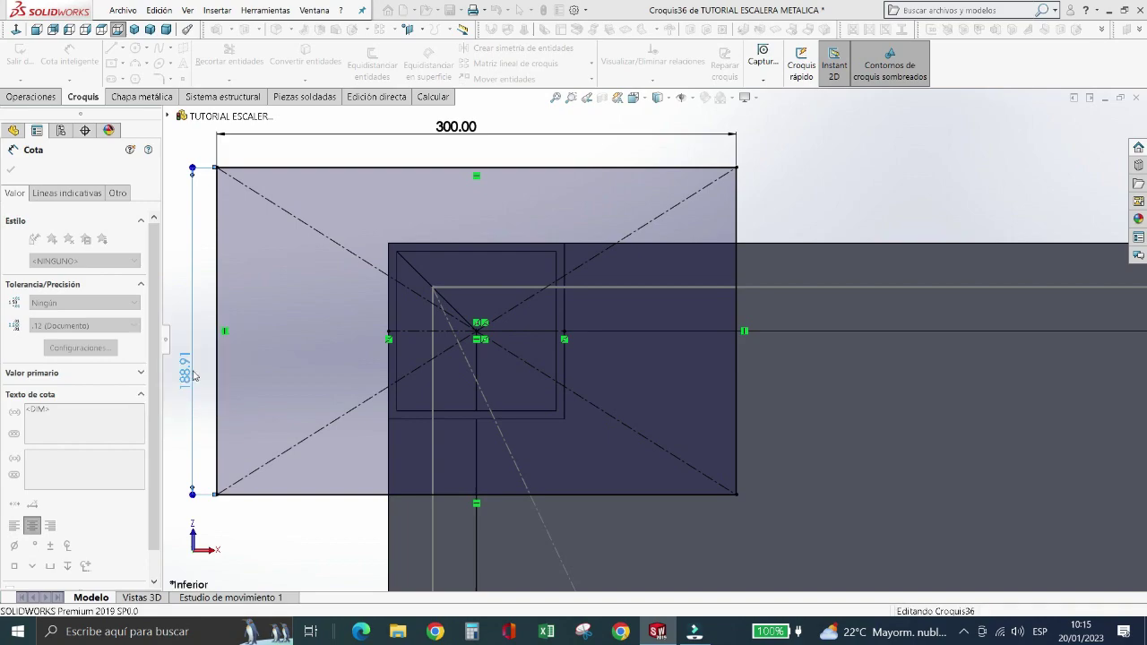
pyautogui.press('f')
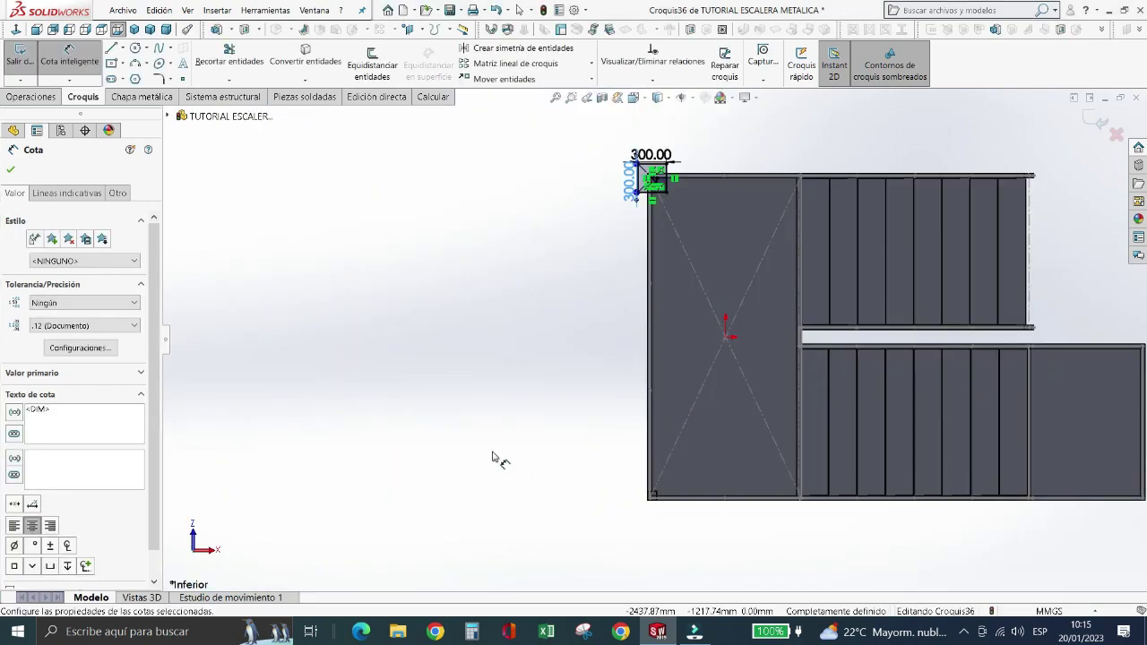
# - Draw a construction line across the tube end at the lower-left leg
pyautogui.press('Escape')
pyautogui.scroll(-2, 708, 403)
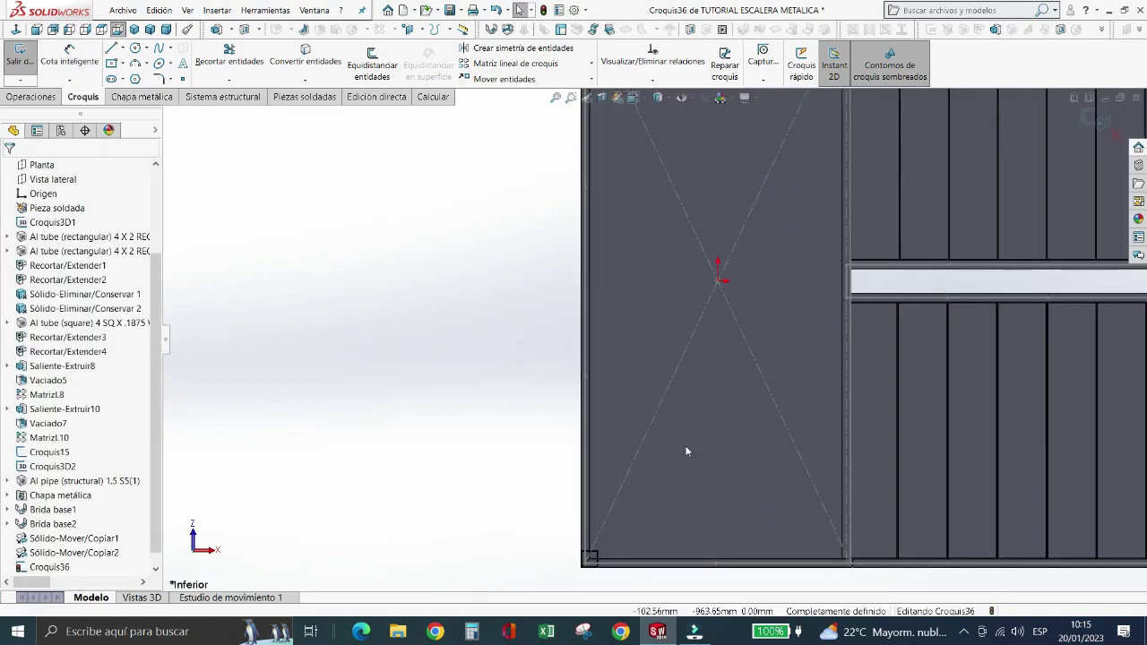
pyautogui.scroll(3, 697, 468)
pyautogui.scroll(-4, 697, 468)
pyautogui.scroll(-2, 707, 403)
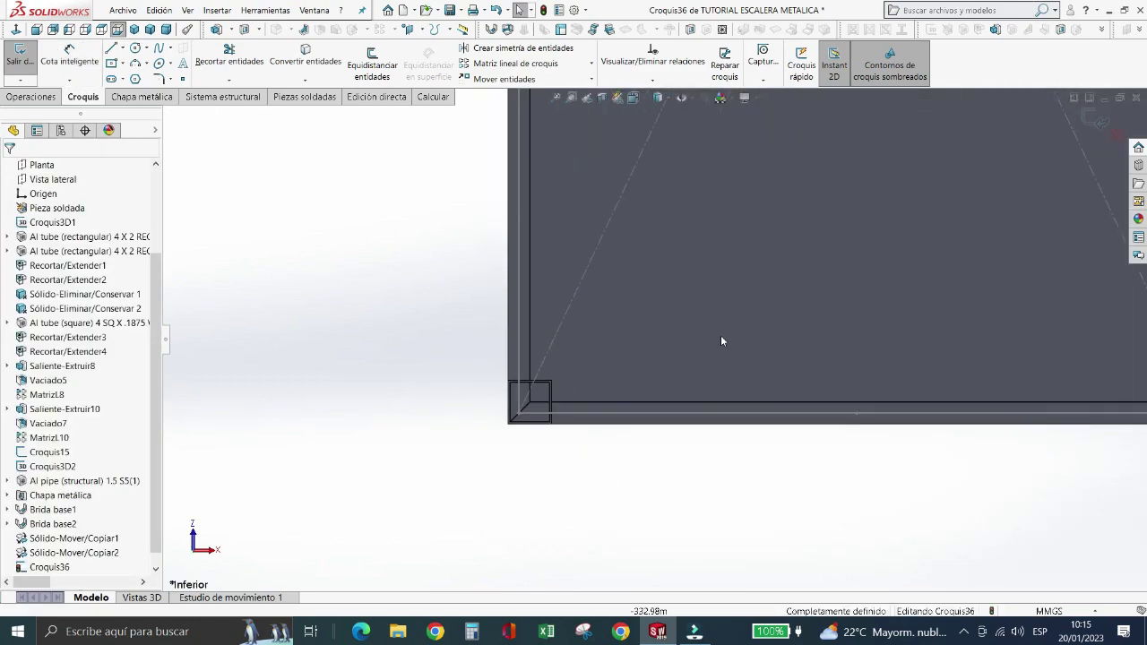
pyautogui.scroll(-3, 720, 336)
pyautogui.scroll(2, 610, 399)
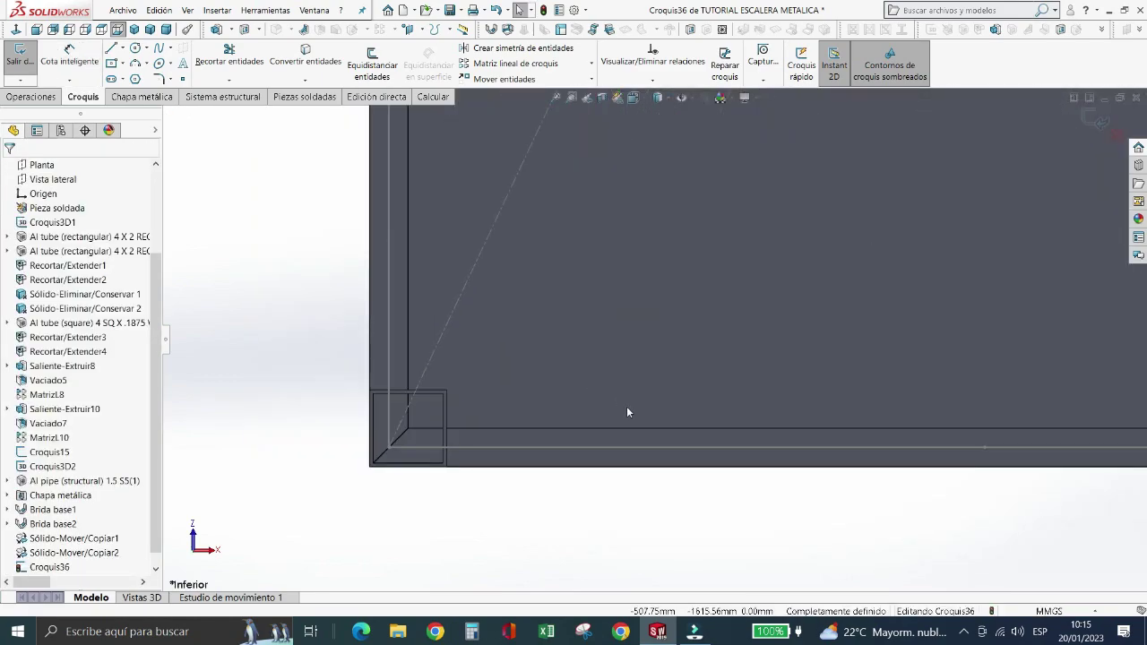
pyautogui.click(111, 64)
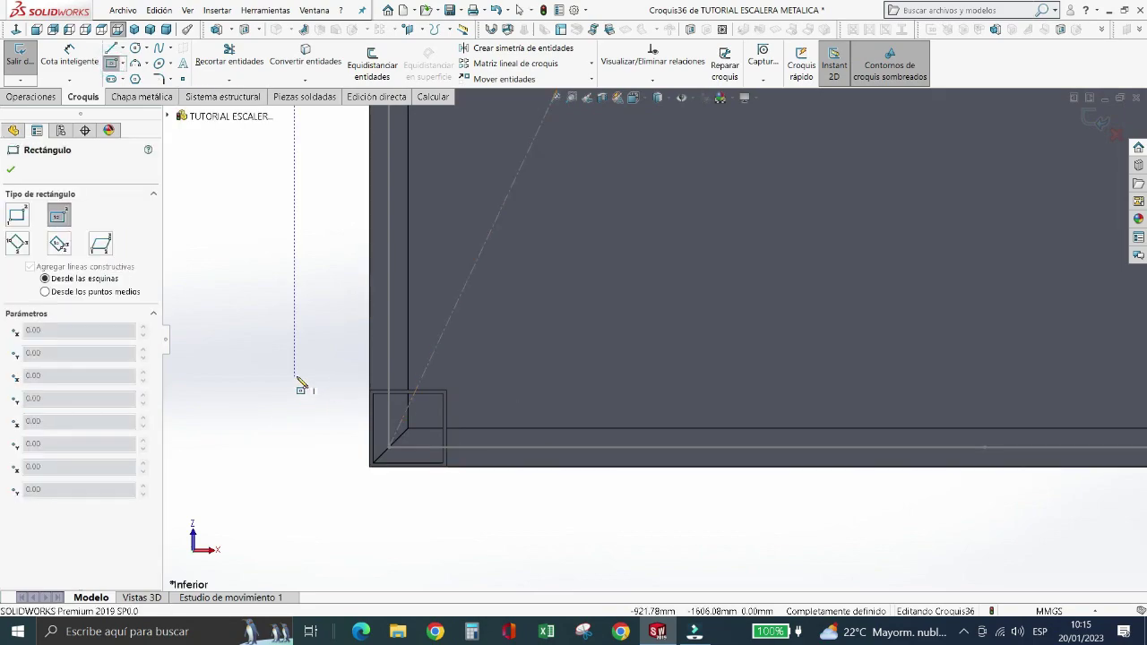
pyautogui.press('Escape')
pyautogui.click(124, 49)
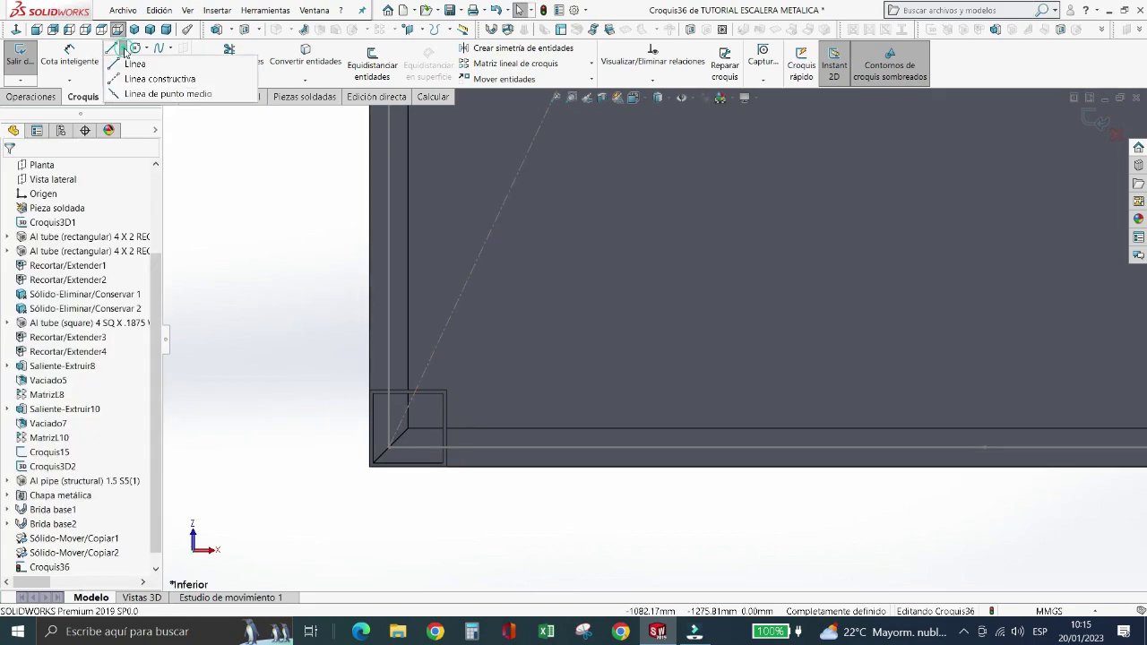
pyautogui.click(160, 79)
pyautogui.scroll(-2, 403, 448)
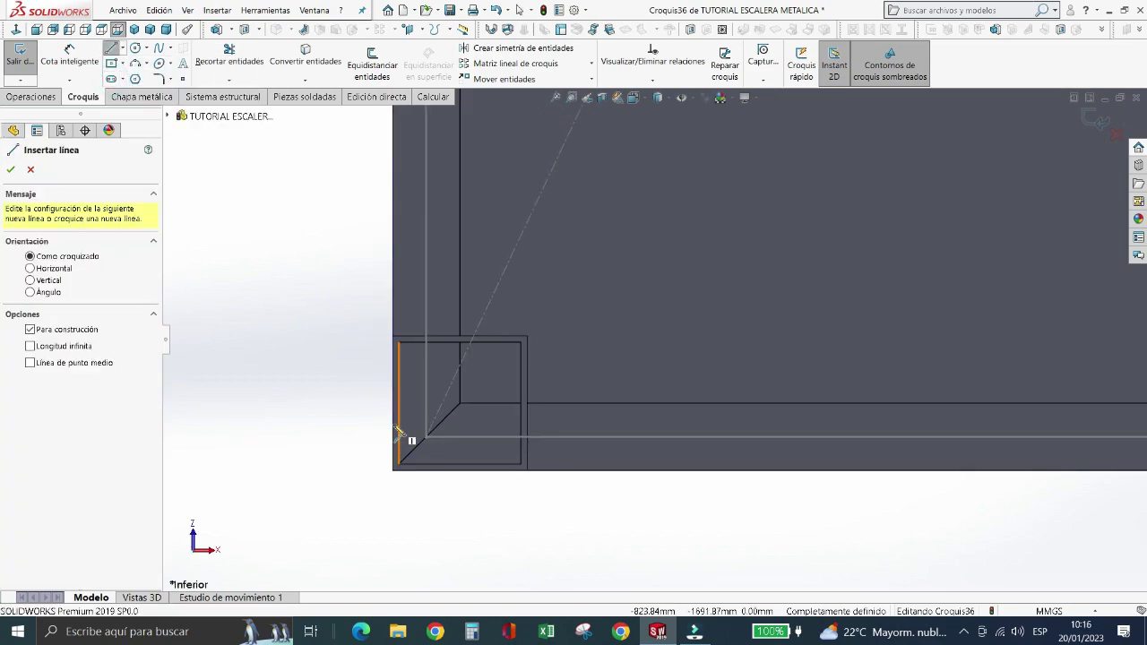
pyautogui.click(395, 406)
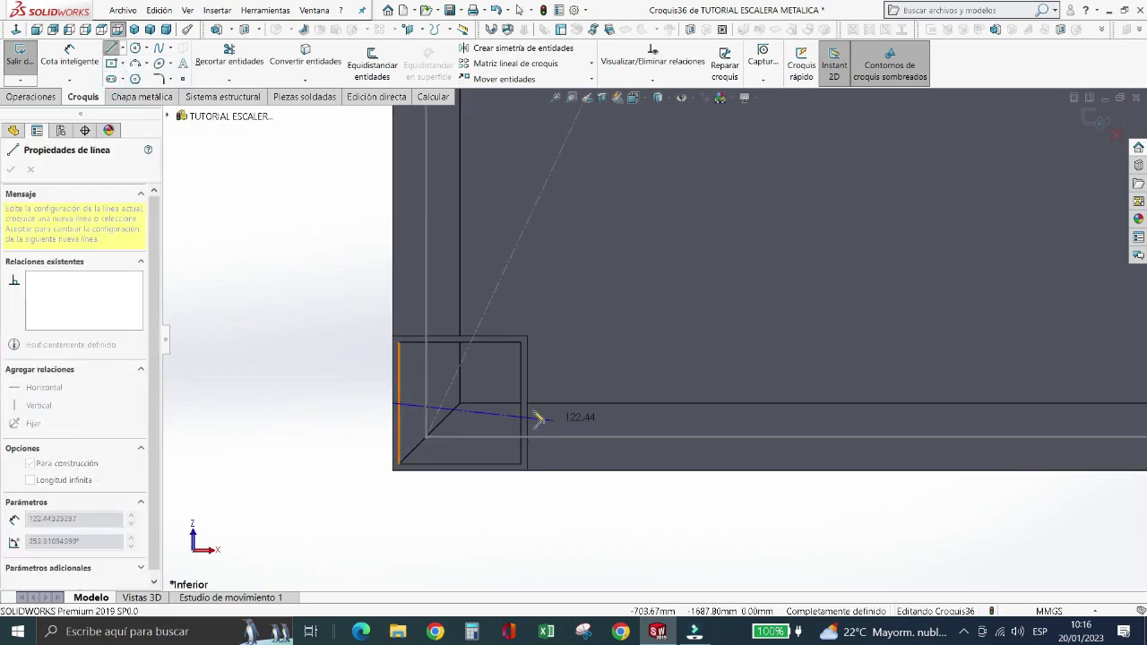
pyautogui.click(528, 405)
pyautogui.press('Escape')
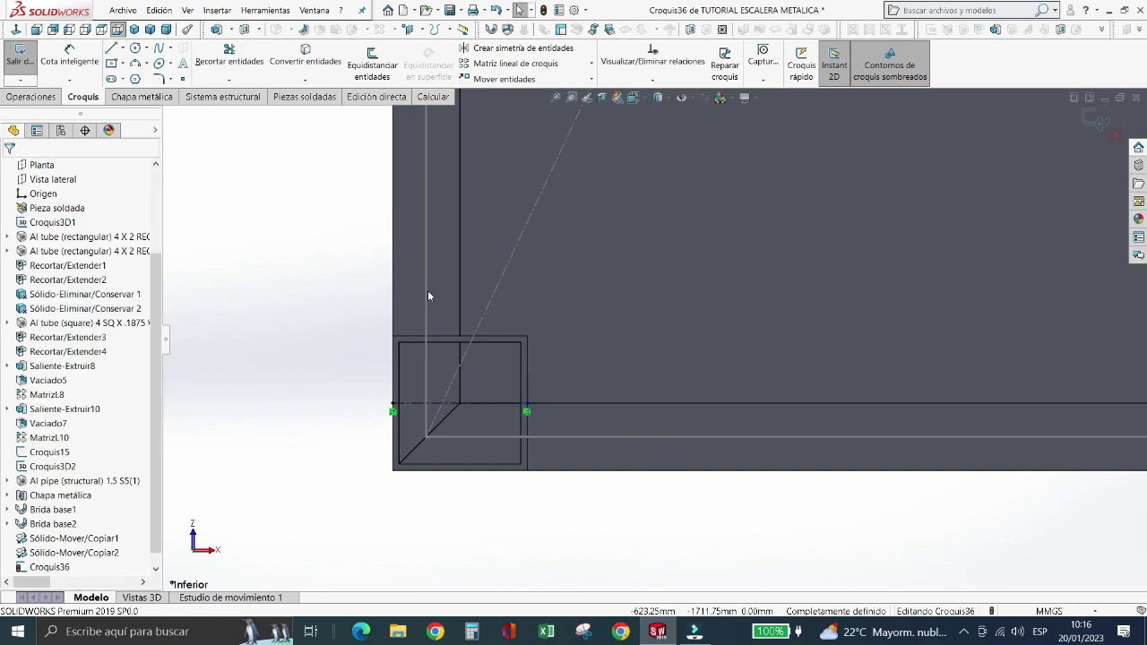
# - Draw a centre-point rectangle centred on the construction line's midpoint
pyautogui.click(110, 65)
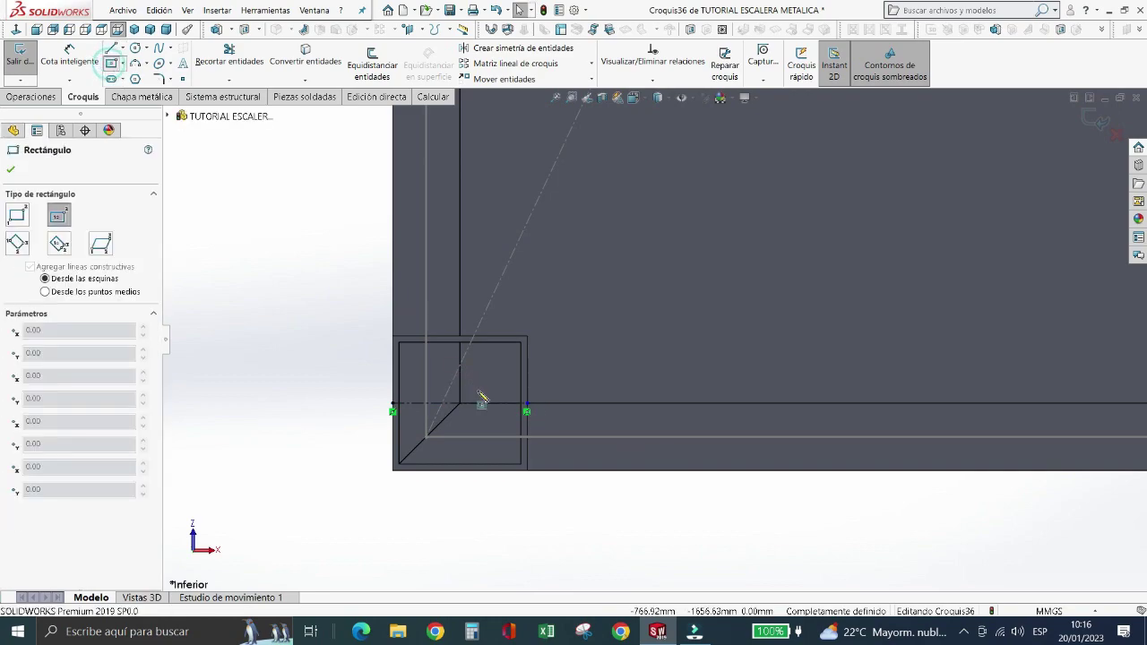
pyautogui.click(461, 405)
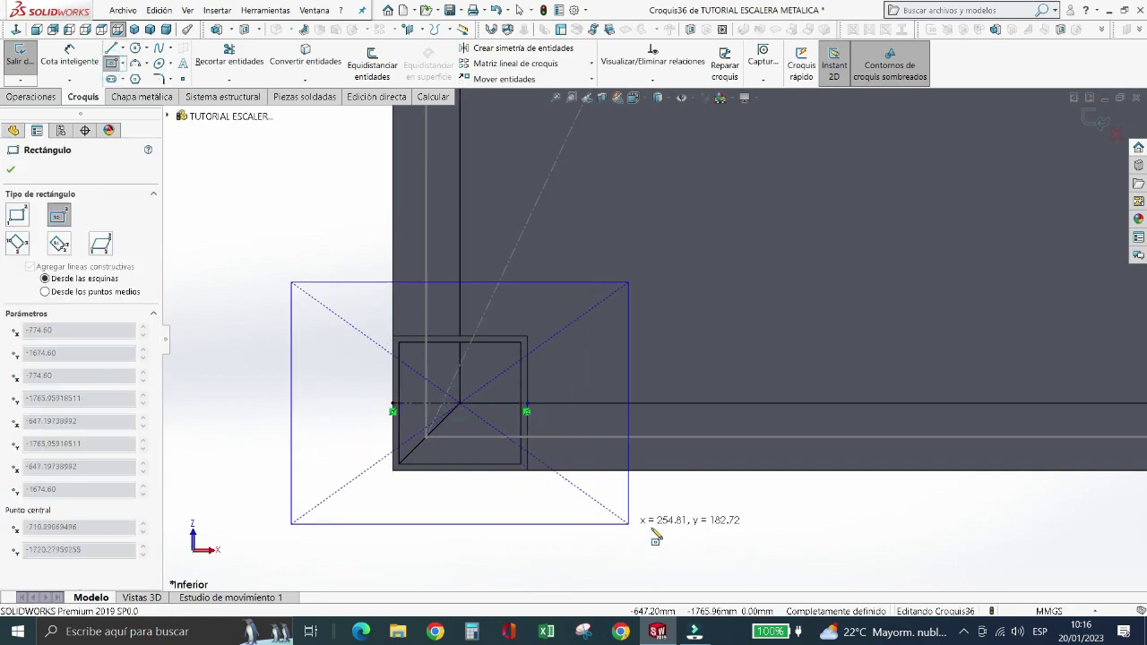
pyautogui.click(651, 542)
pyautogui.press('Escape')
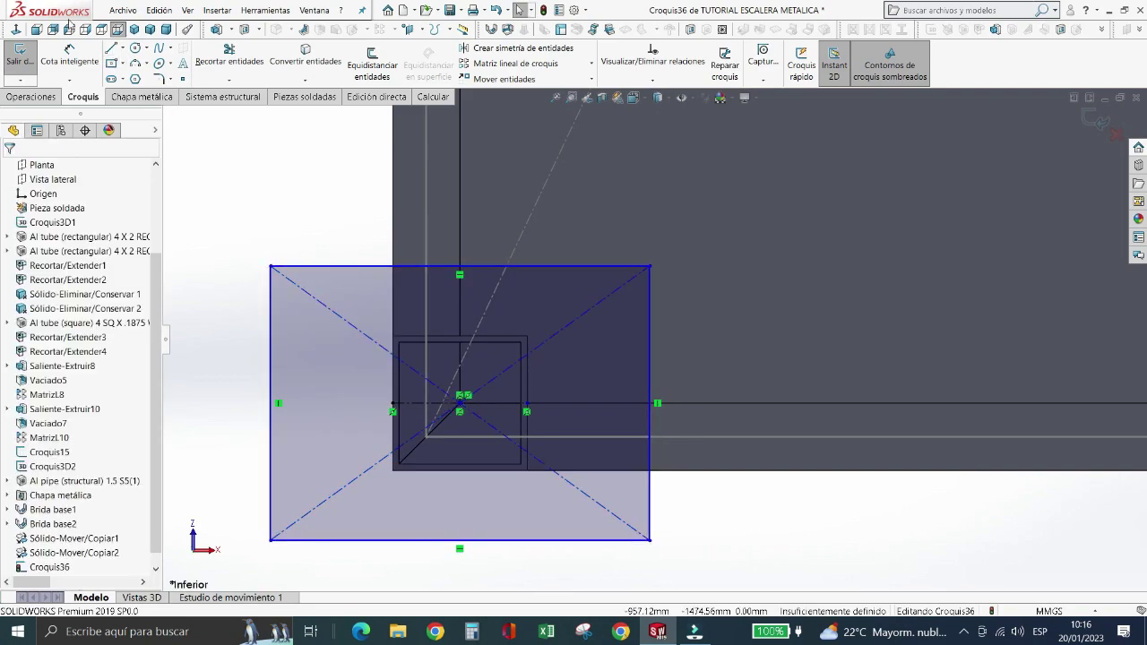
# - Dimension the rectangle 300 mm wide and 300 mm high, then zoom to fit
pyautogui.click(69, 55)
pyautogui.click(346, 266)
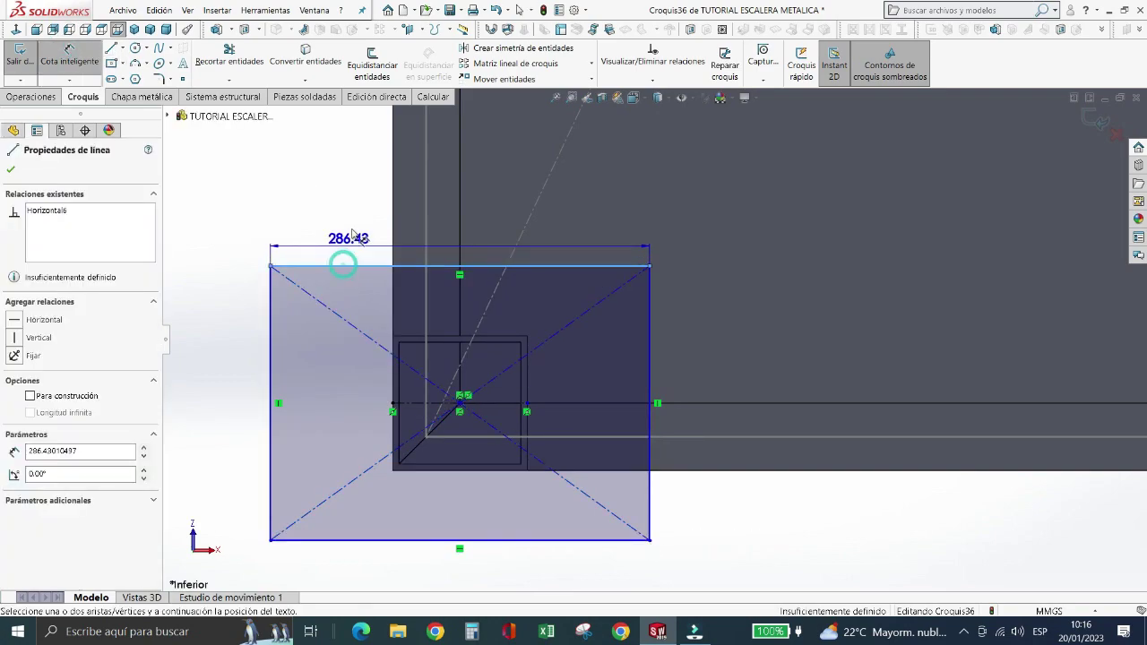
pyautogui.click(357, 204)
pyautogui.write('30')
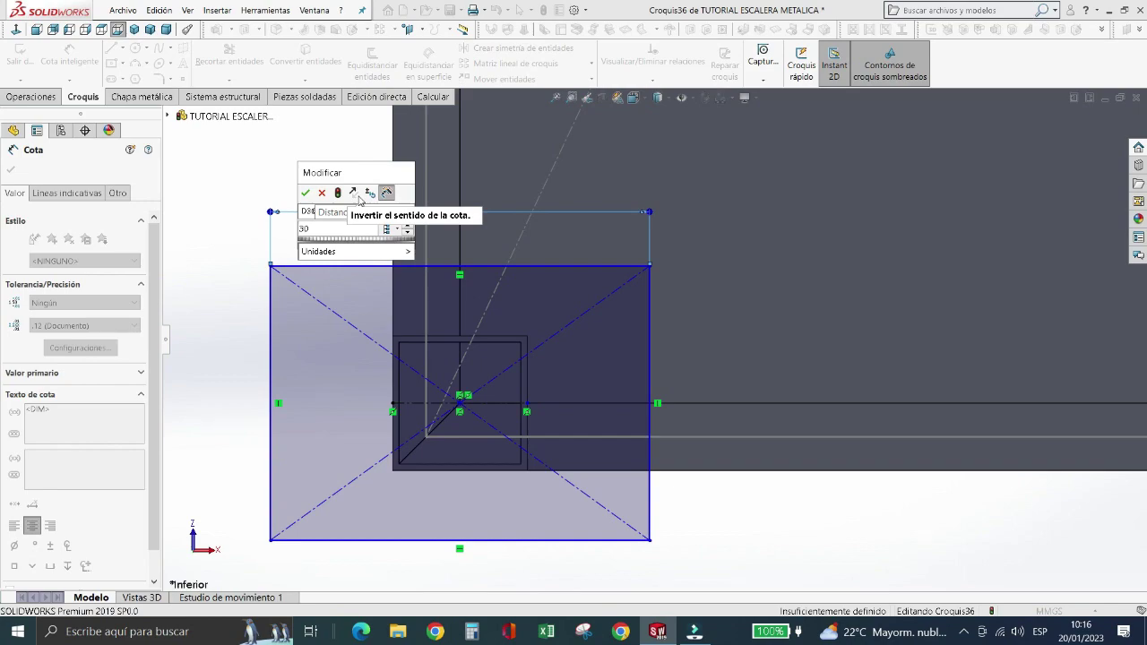
pyautogui.write('0')
pyautogui.press('Return')
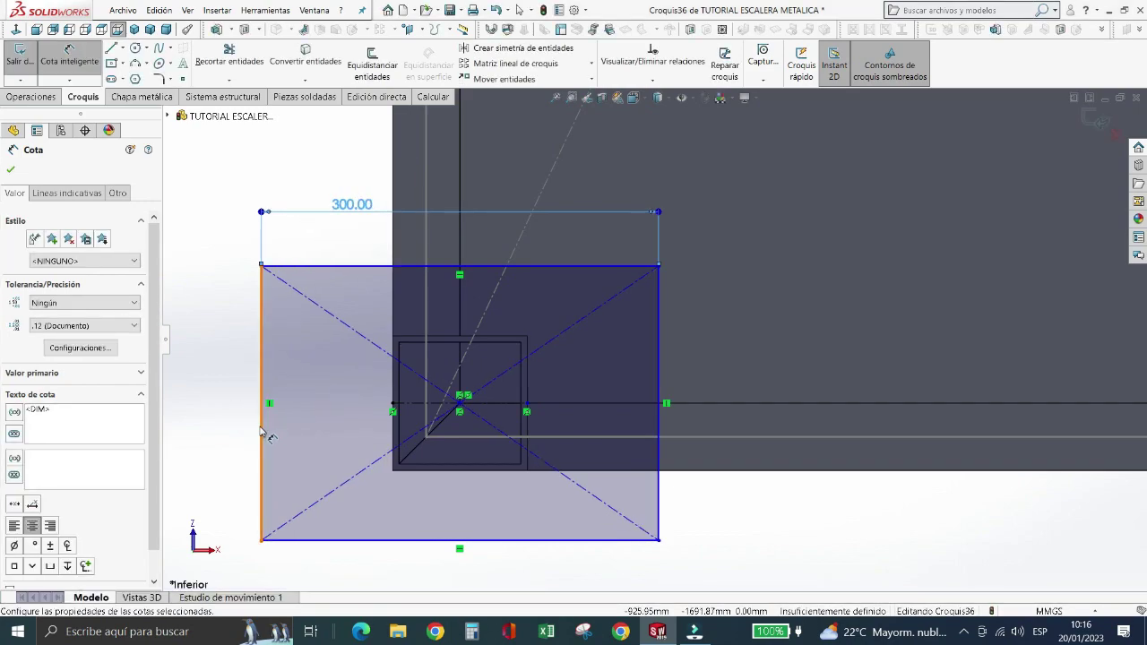
pyautogui.click(261, 439)
pyautogui.click(211, 417)
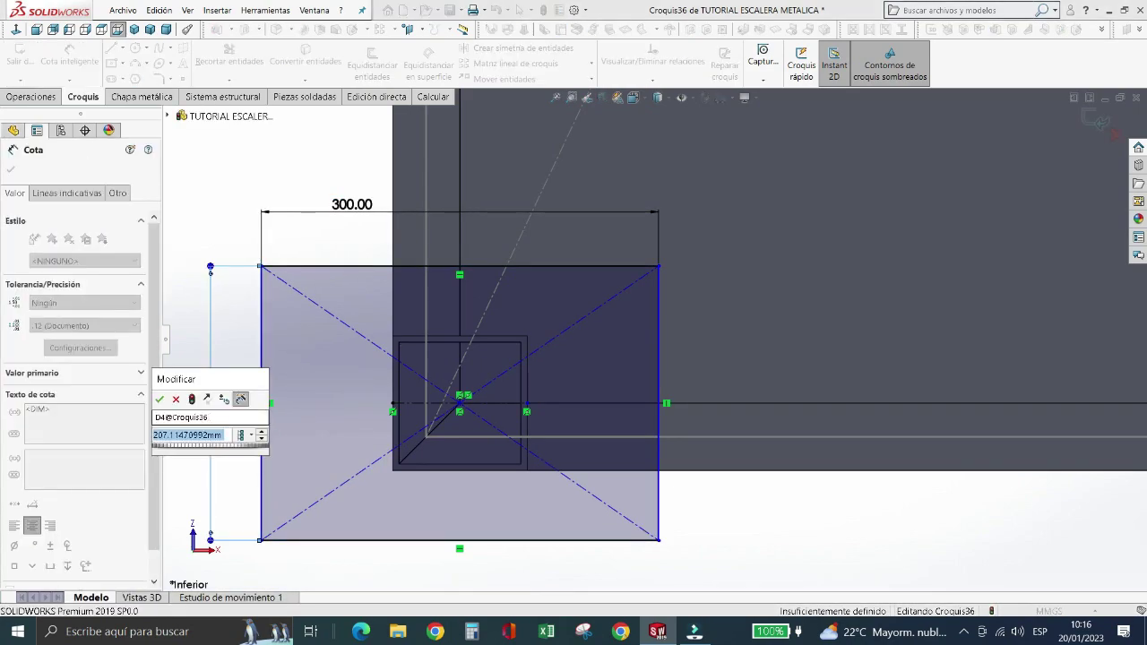
pyautogui.write('300')
pyautogui.press('Return')
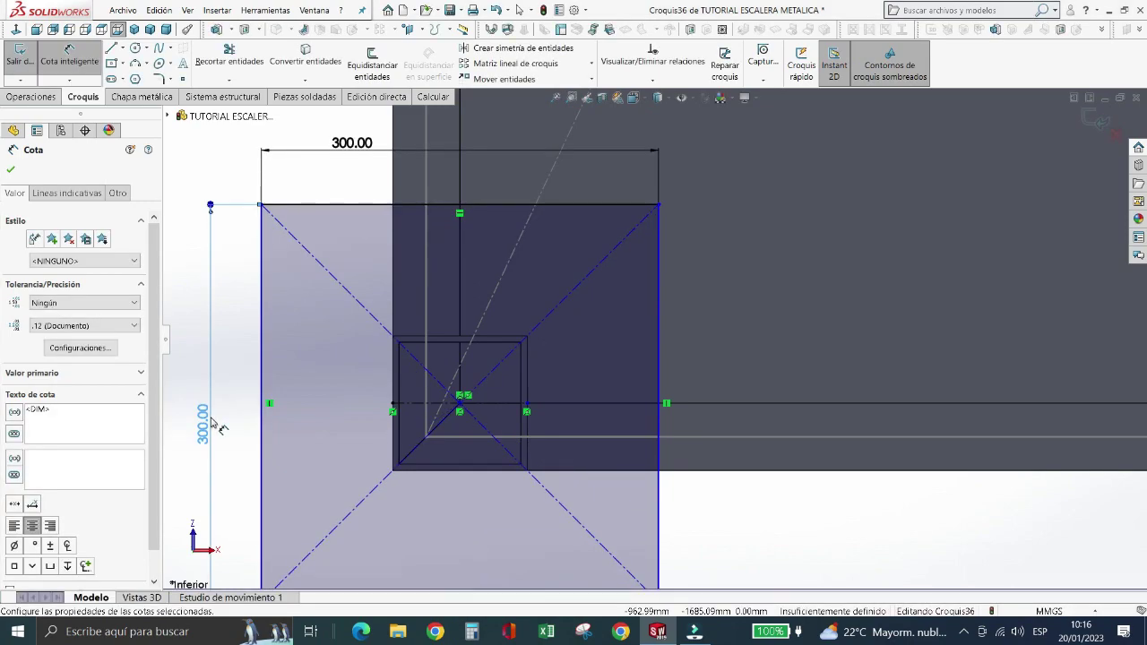
pyautogui.press('Escape')
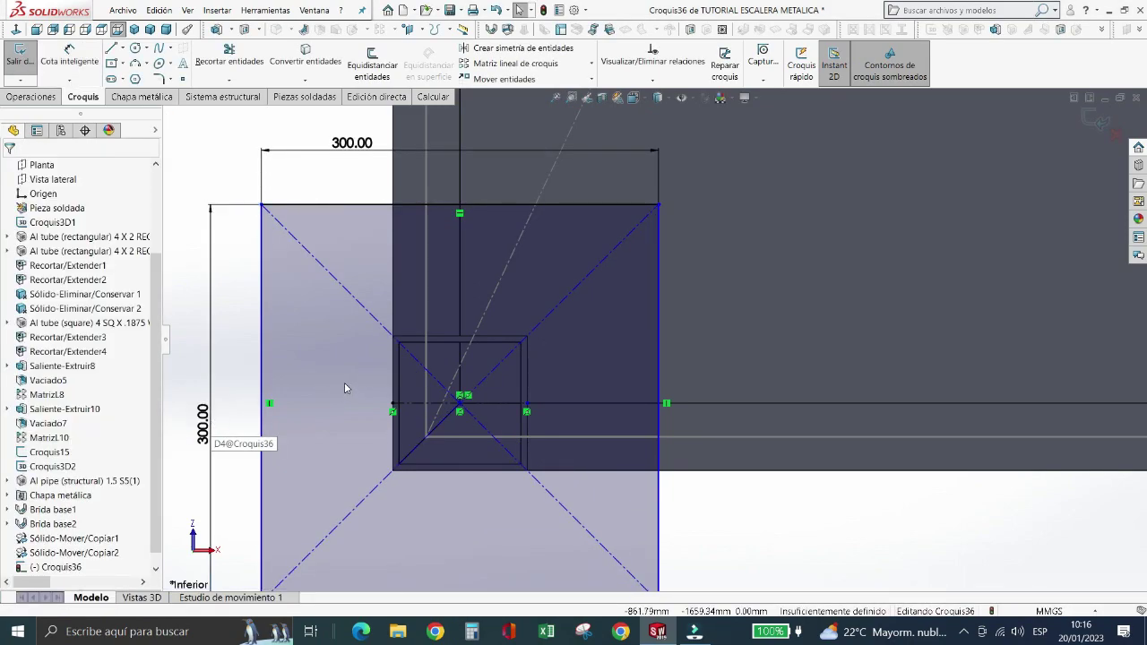
pyautogui.press('z')
pyautogui.press('z')
pyautogui.press('z')
pyautogui.press('z')
pyautogui.press('z')
pyautogui.press('z')
pyautogui.press('z')
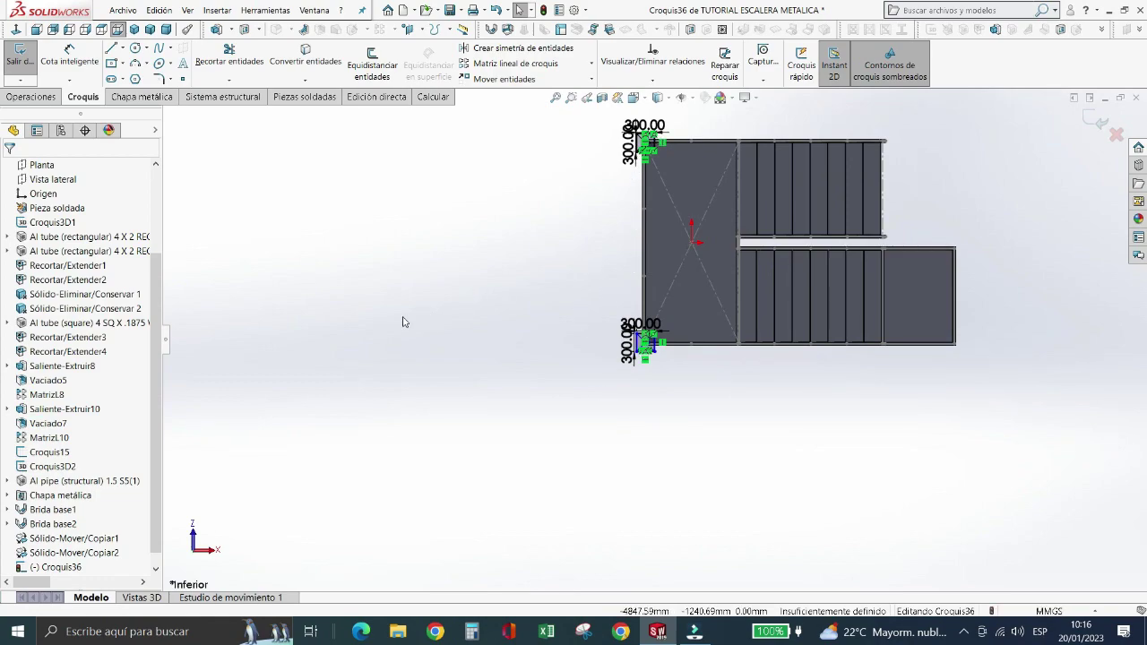
# - Draw a corner rectangle at the rail end above the top bar
pyautogui.scroll(-5, 781, 212)
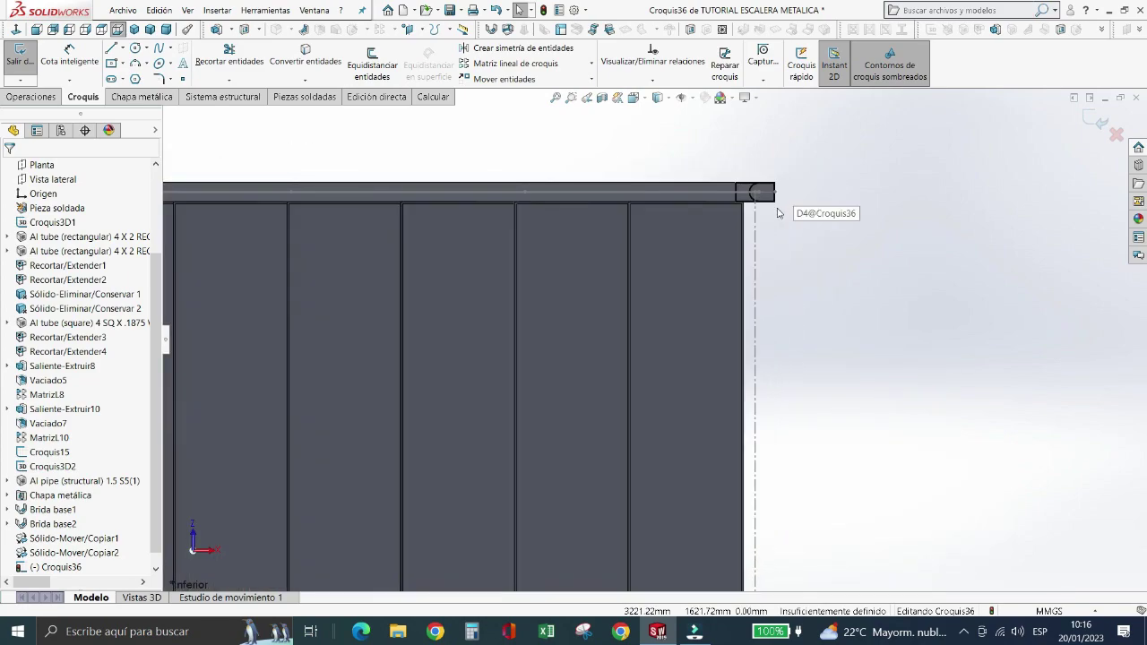
pyautogui.scroll(-2, 781, 220)
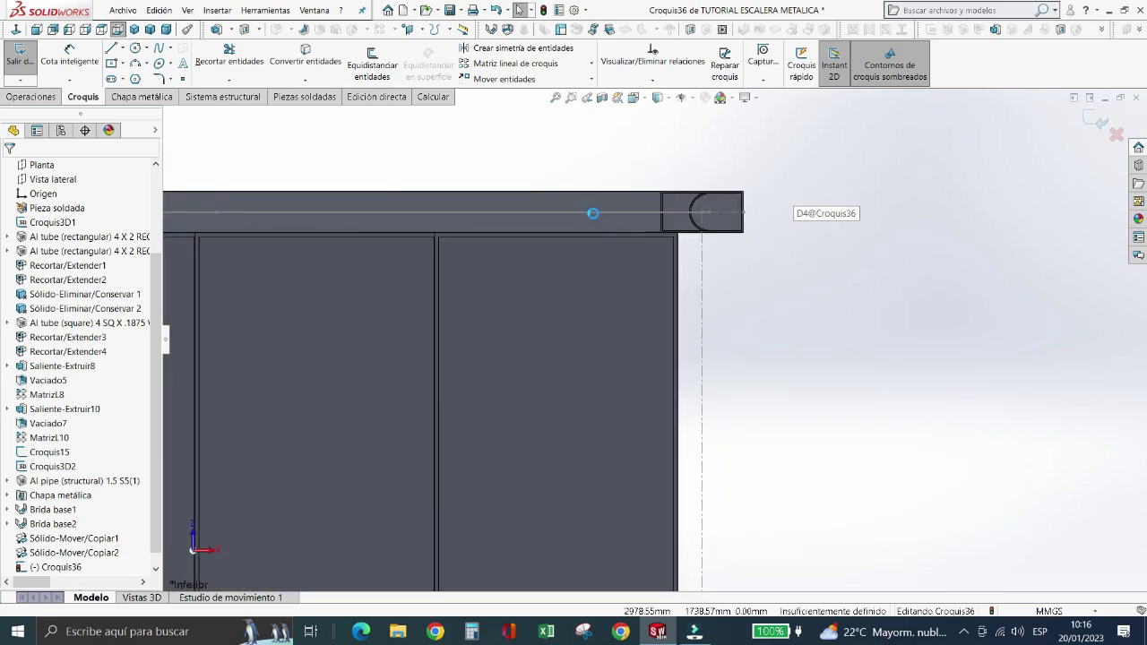
pyautogui.click(126, 64)
pyautogui.click(152, 81)
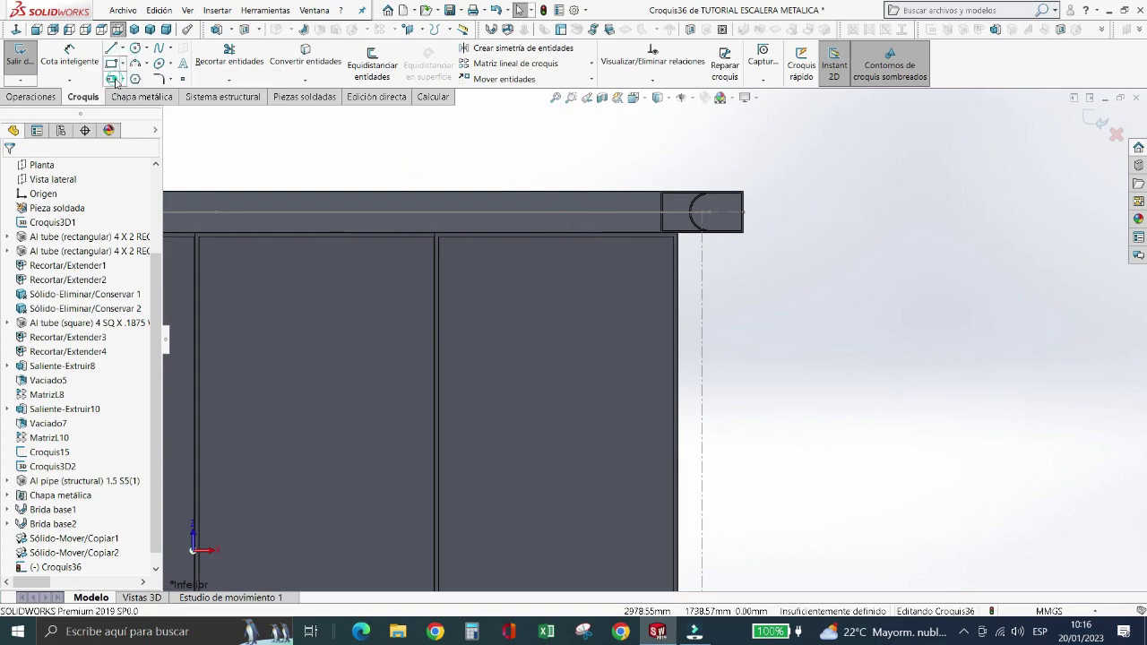
pyautogui.click(743, 212)
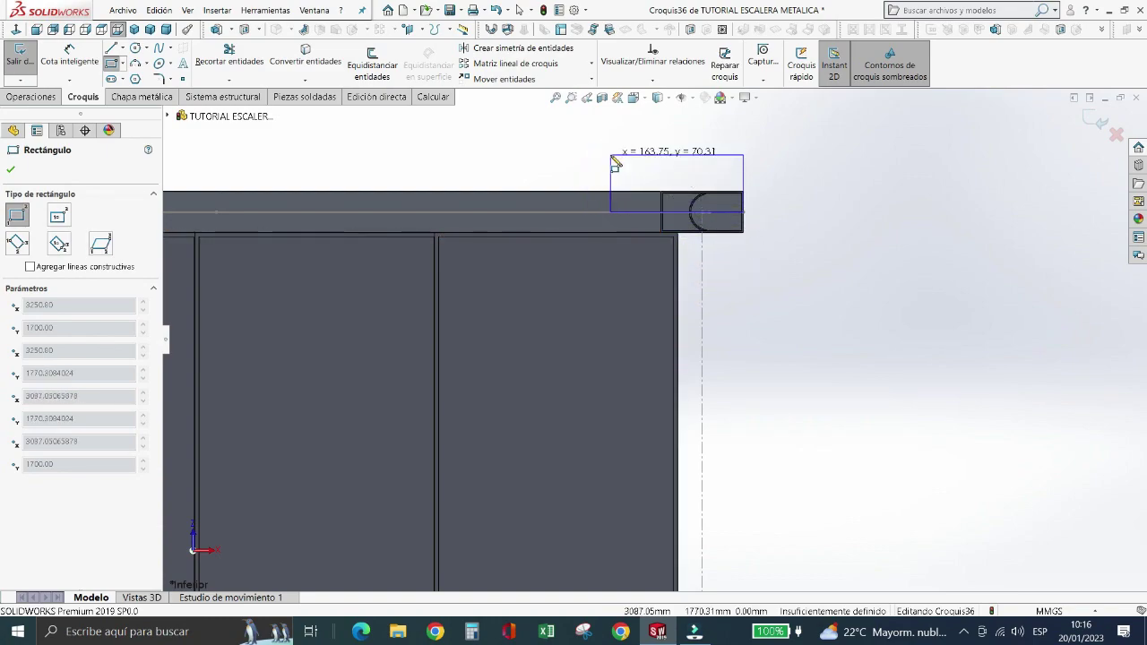
pyautogui.click(611, 155)
pyautogui.press('Escape')
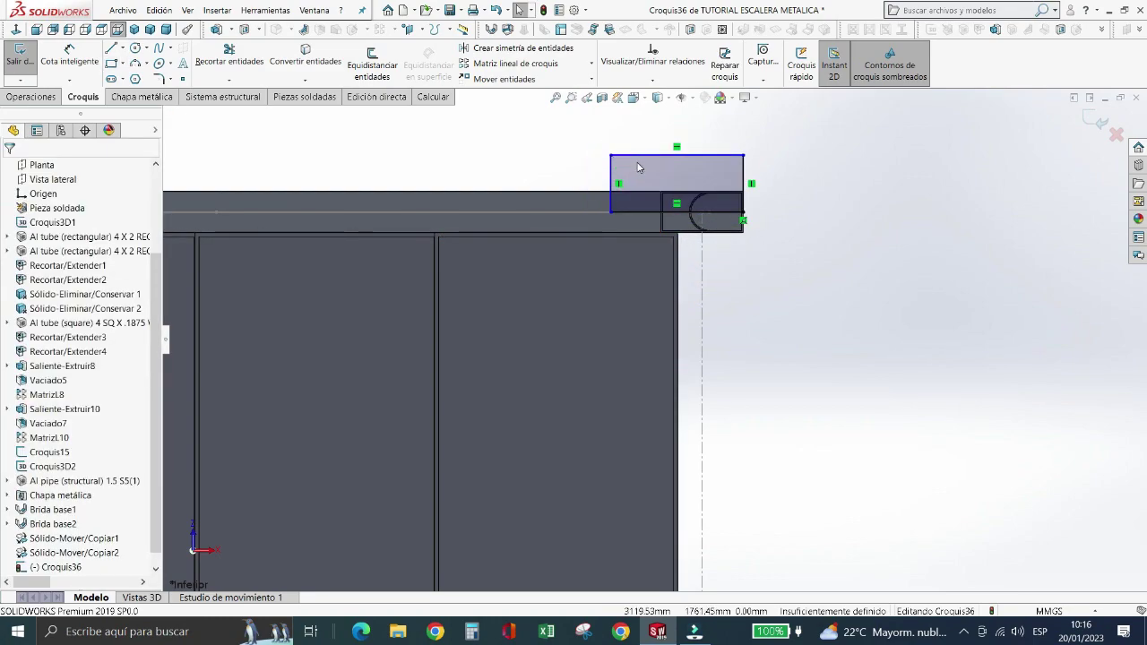
# - Delete that rectangle and the leftover sketch lines near the bar end
pyautogui.click(640, 159)
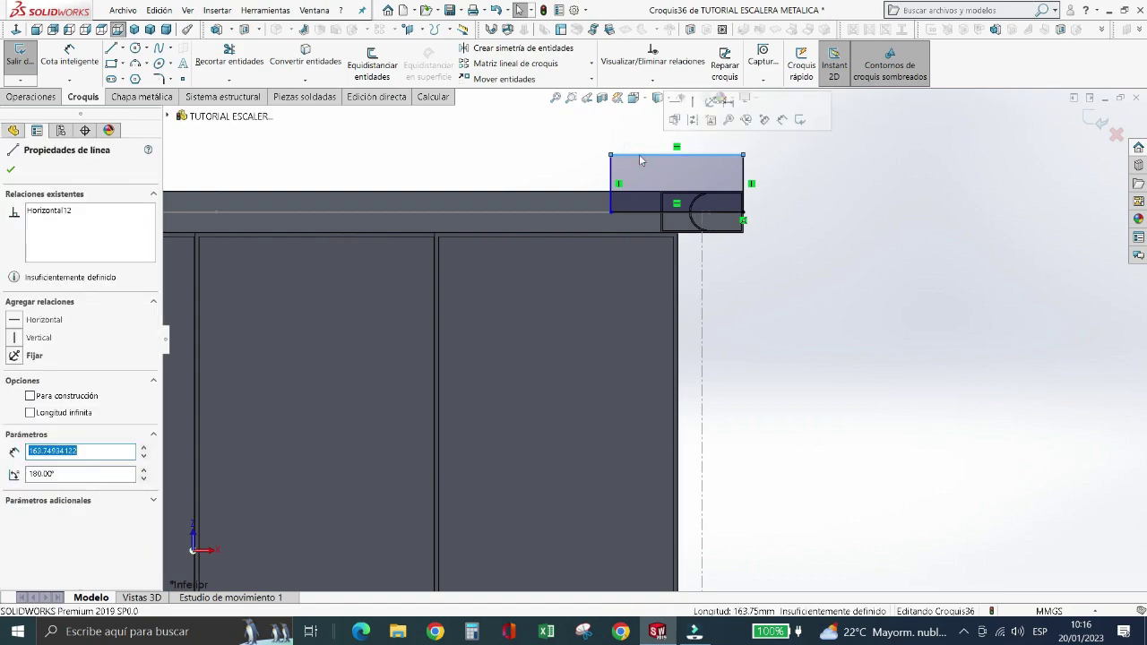
pyautogui.press('Delete')
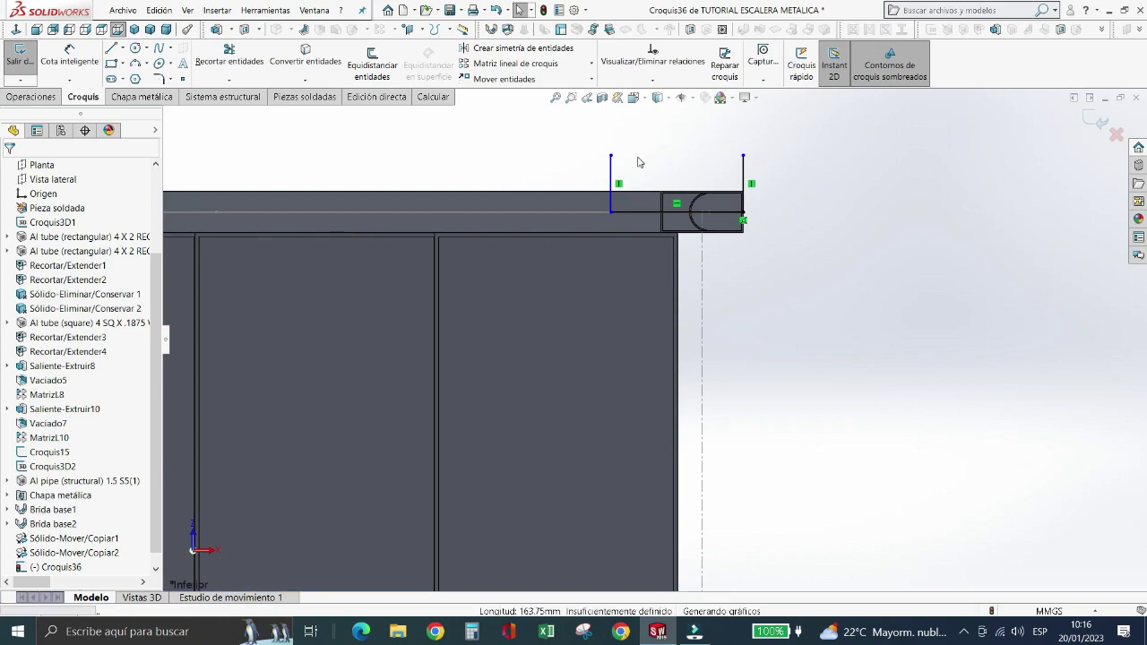
pyautogui.hotkey('ctrl', 'a')
pyautogui.press('Delete')
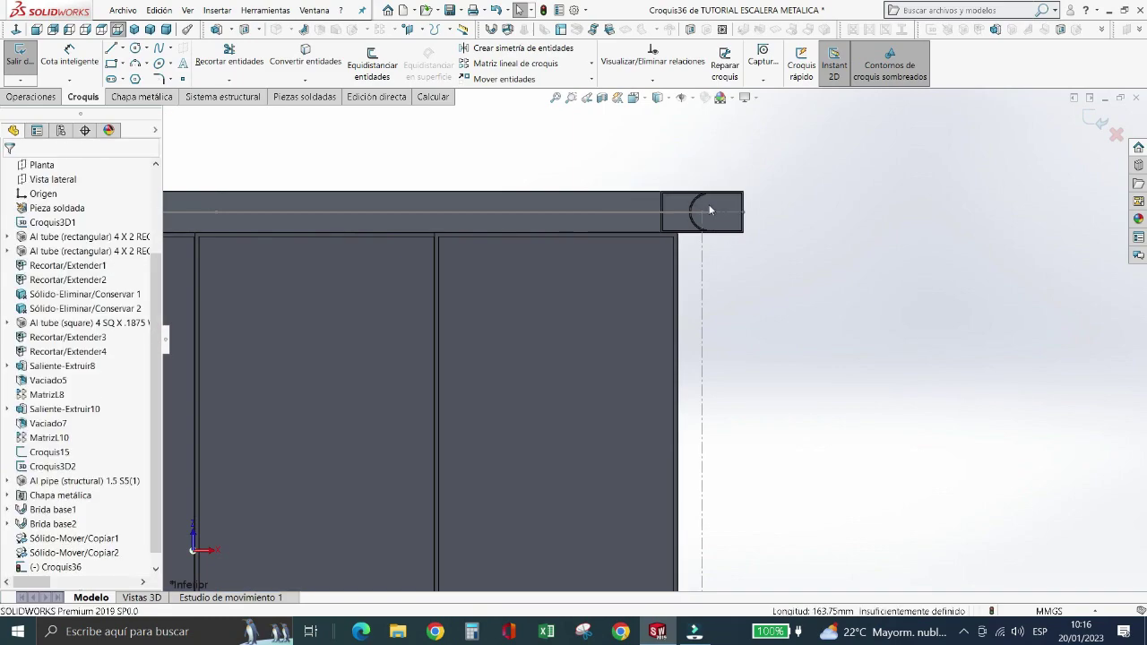
pyautogui.scroll(-2, 734, 221)
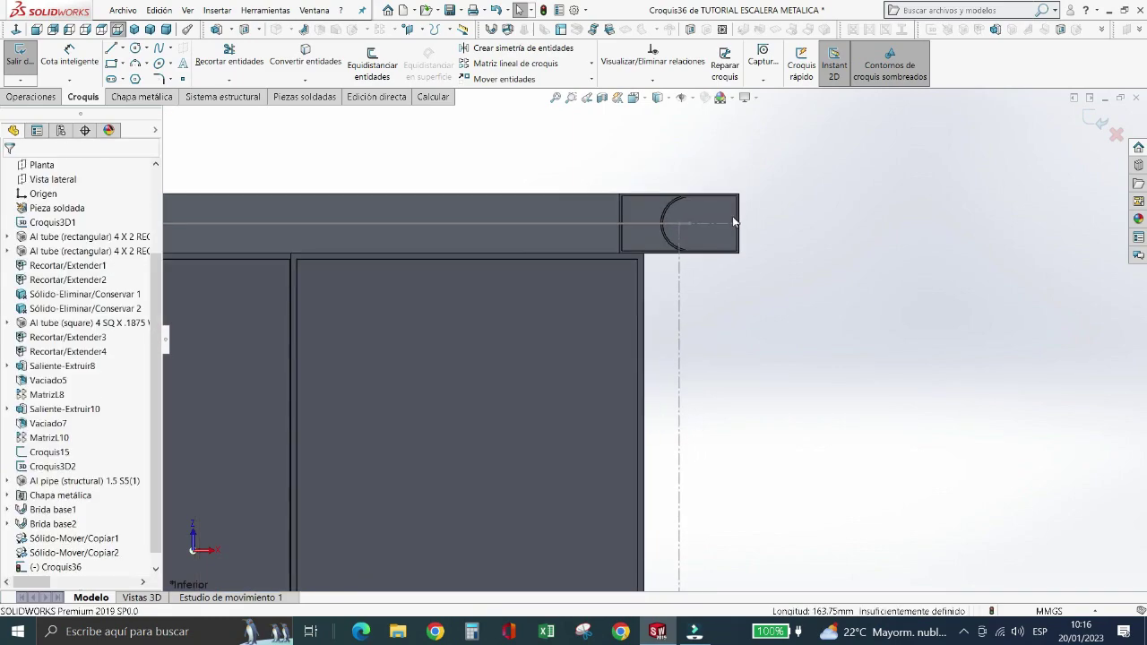
# - Sketch a thin trial rectangle beside the bar end, then remove it
pyautogui.click(111, 64)
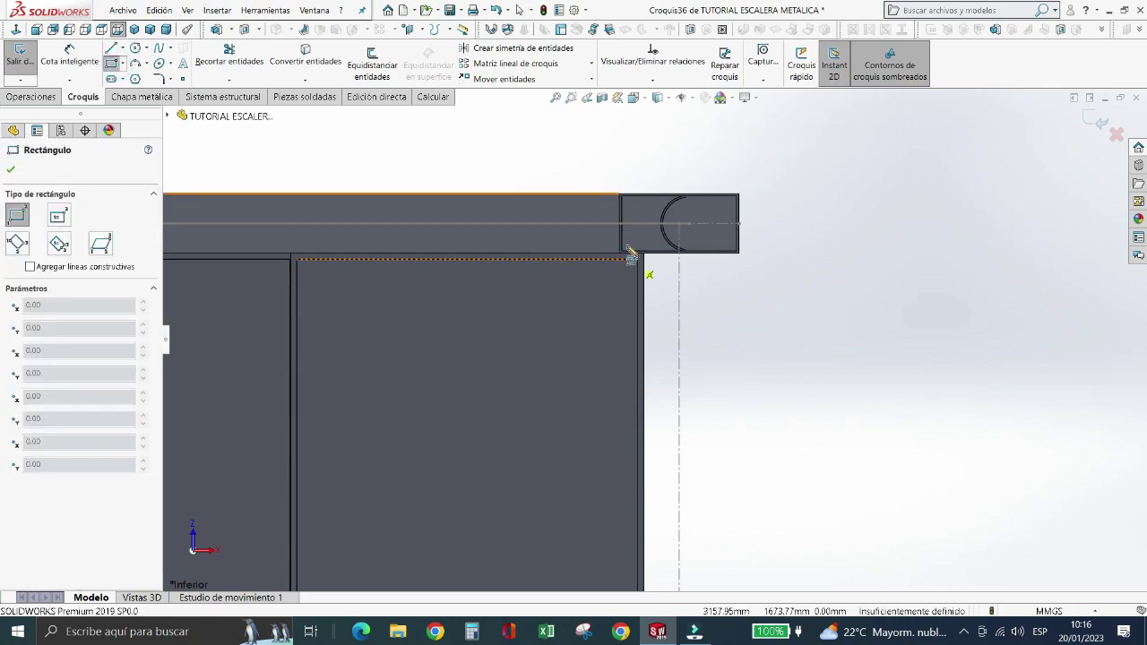
pyautogui.click(622, 224)
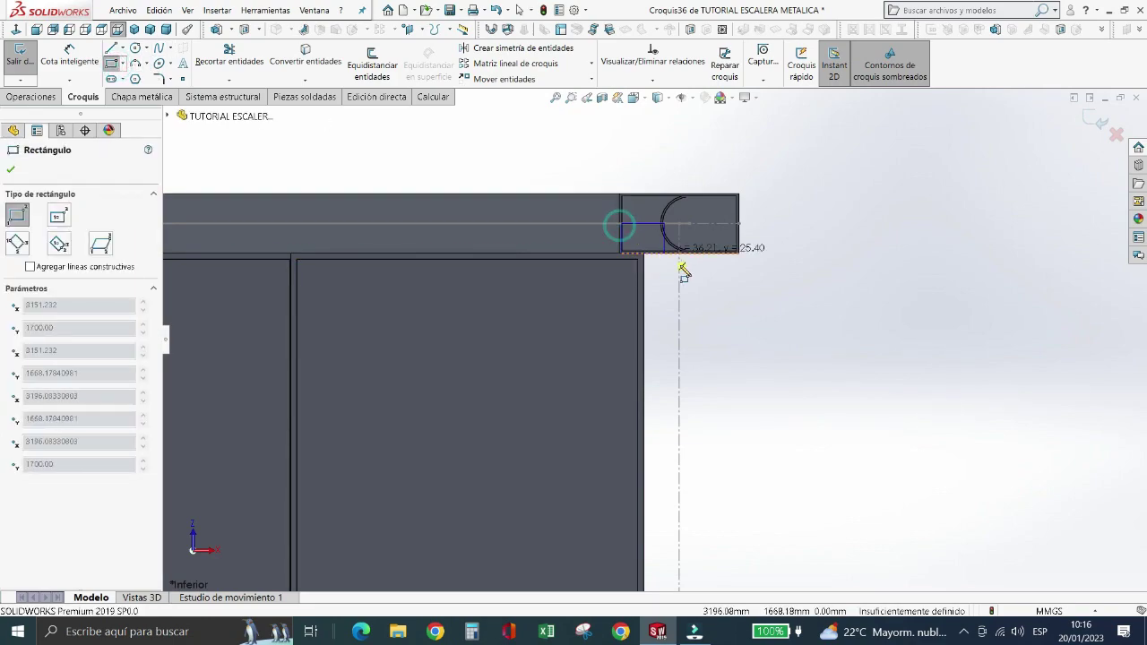
pyautogui.click(542, 207)
pyautogui.press('Escape')
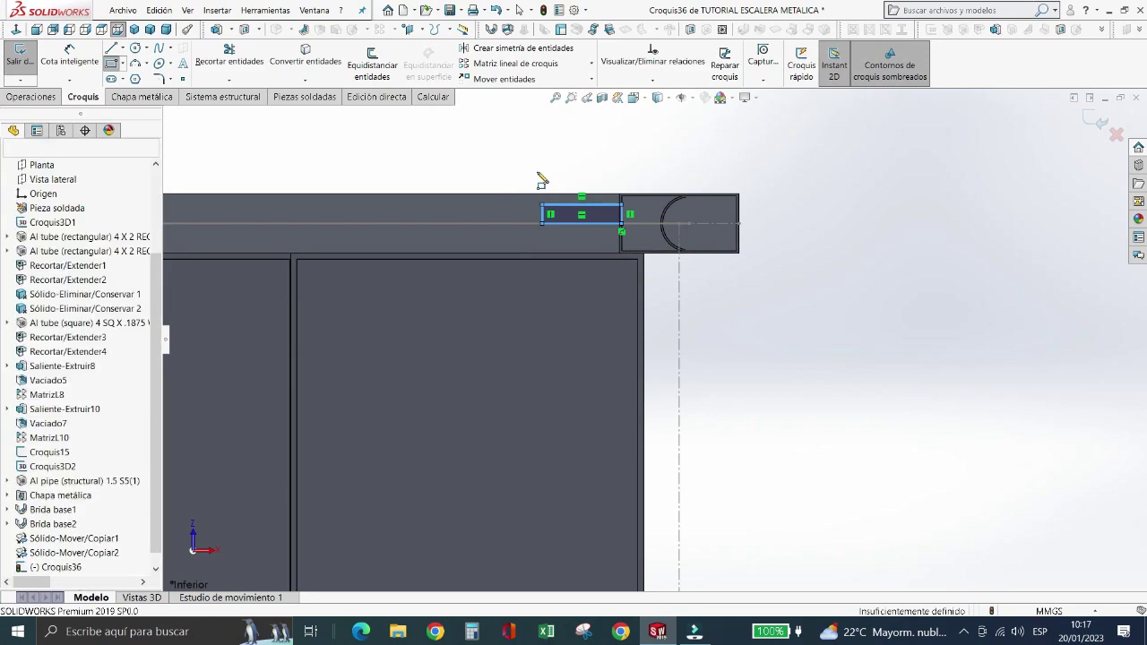
pyautogui.press('Delete')
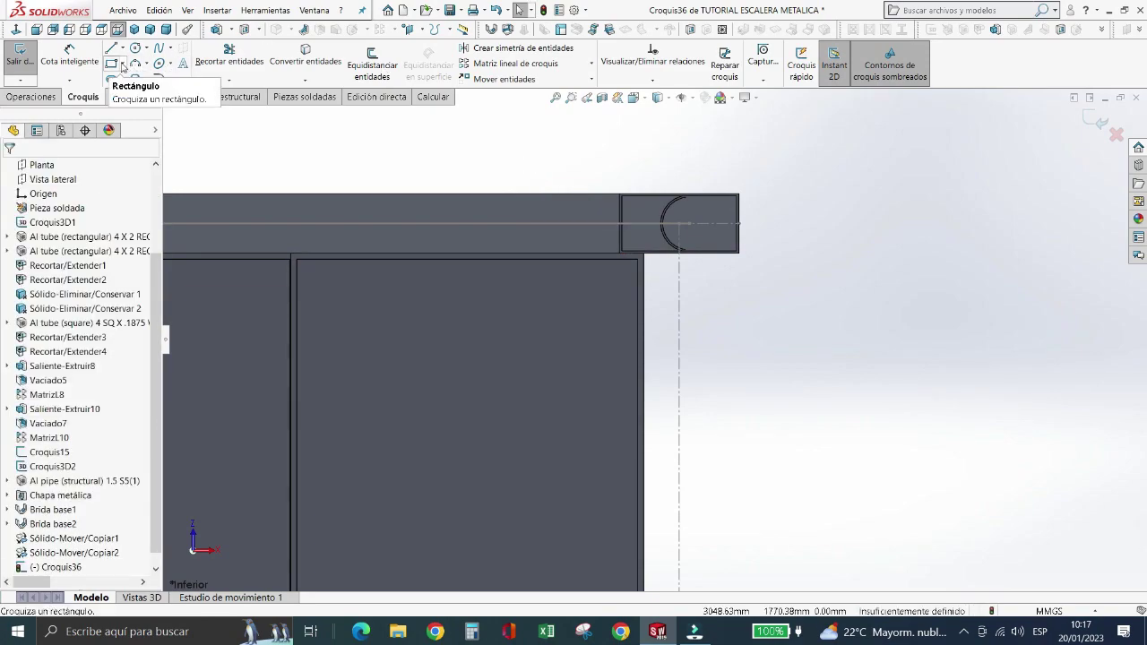
# - Draw a centre-point rectangle enclosing the first leg's bar end
pyautogui.click(123, 65)
pyautogui.click(162, 170)
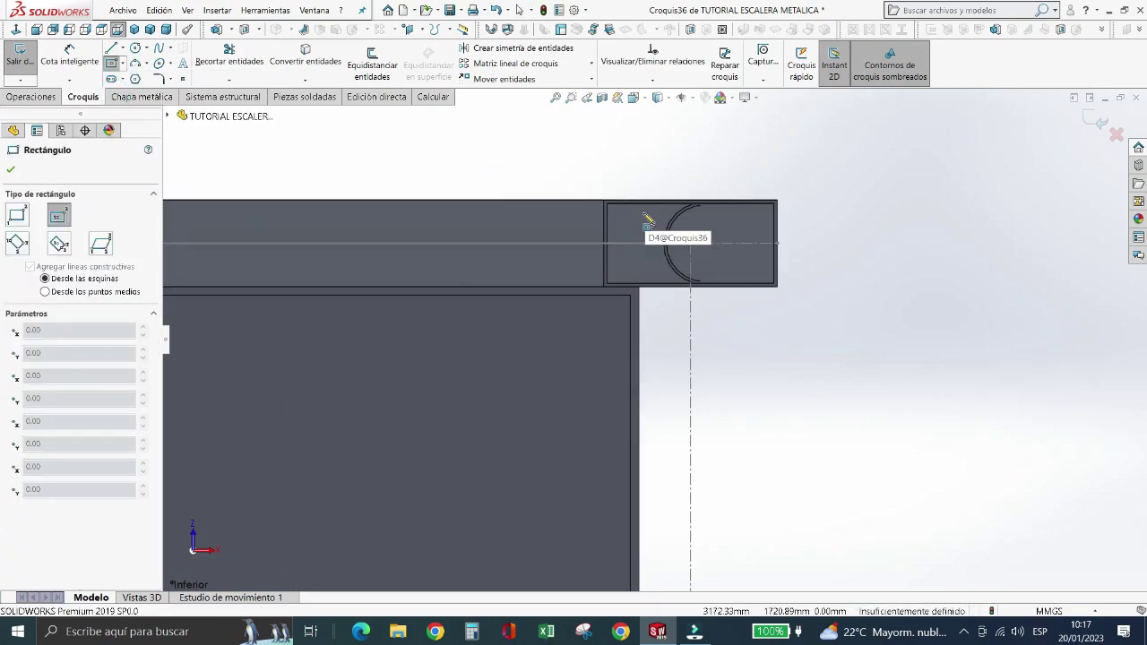
pyautogui.scroll(-3, 618, 229)
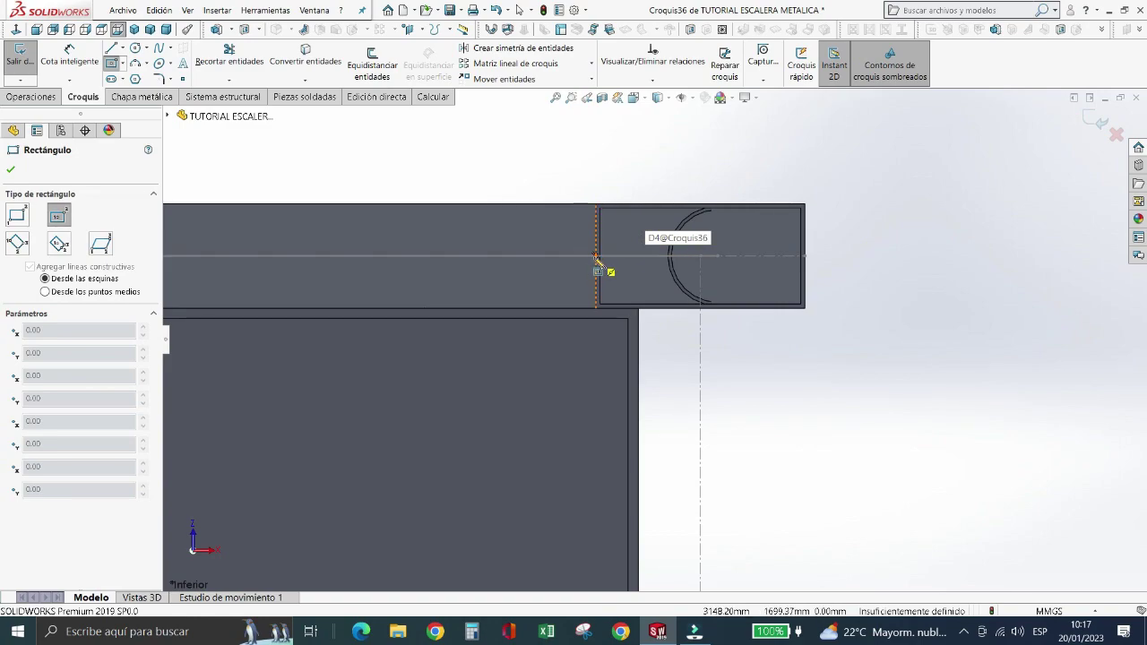
pyautogui.click(596, 257)
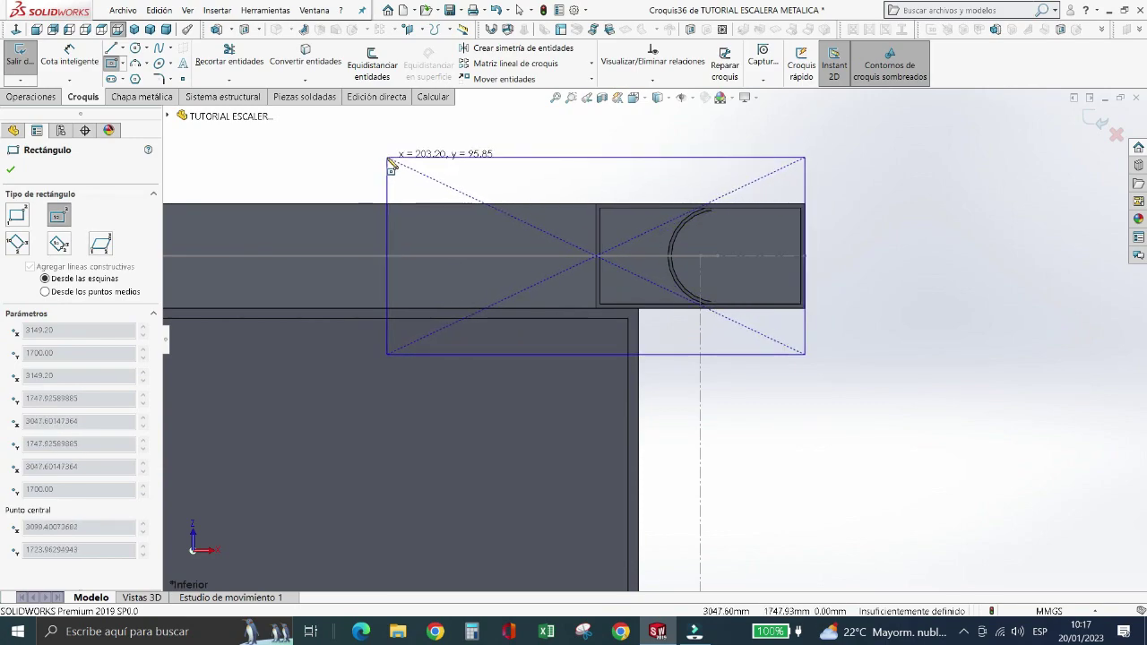
pyautogui.click(388, 160)
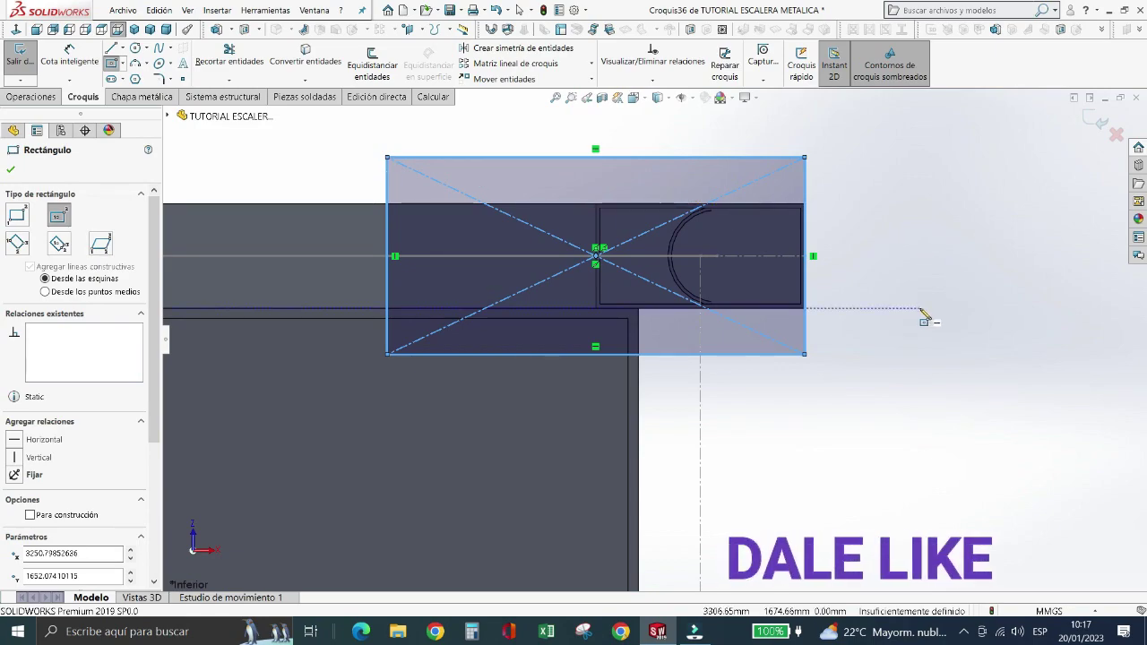
pyautogui.press('Escape')
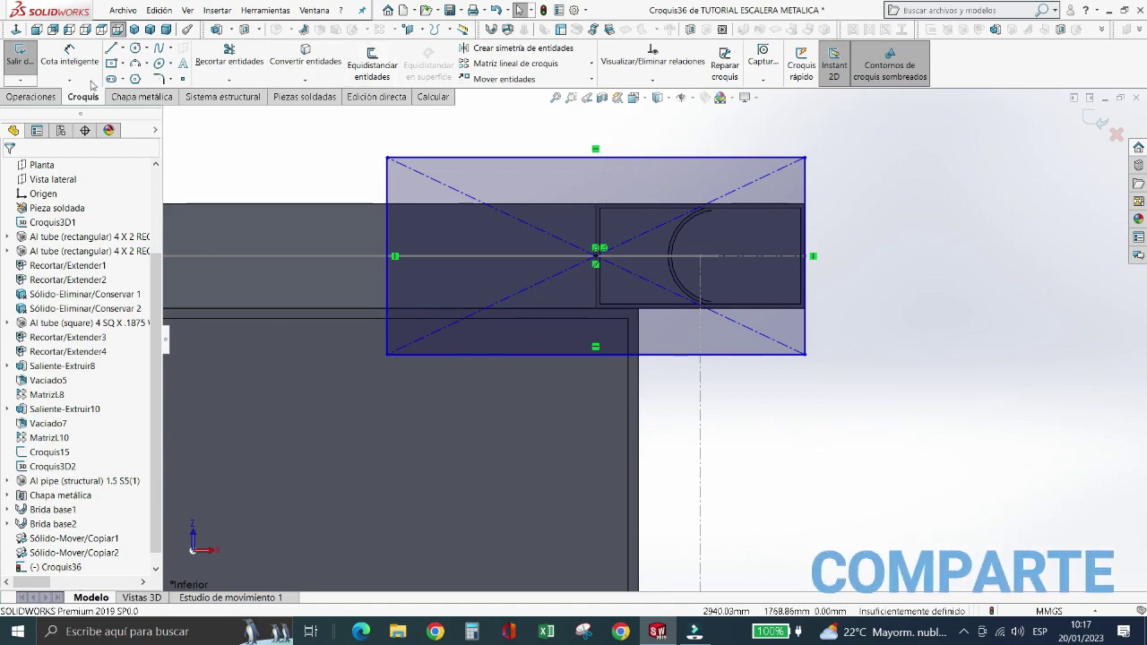
# - Dimension the rectangle's width to 220 mm
pyautogui.click(69, 54)
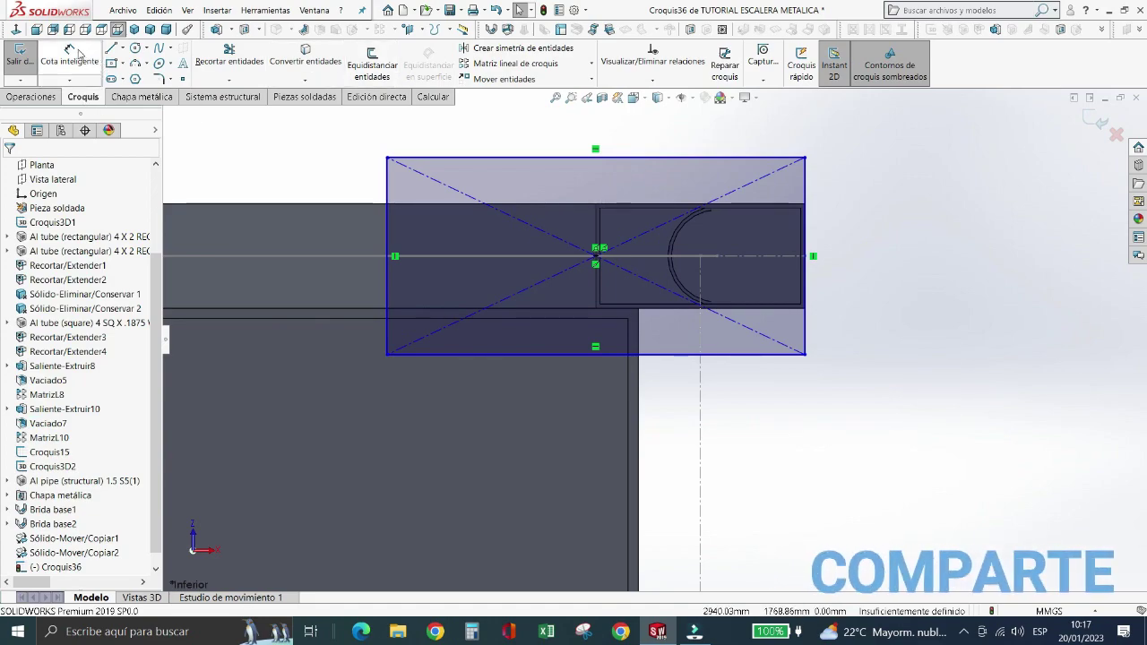
pyautogui.click(627, 158)
pyautogui.click(627, 133)
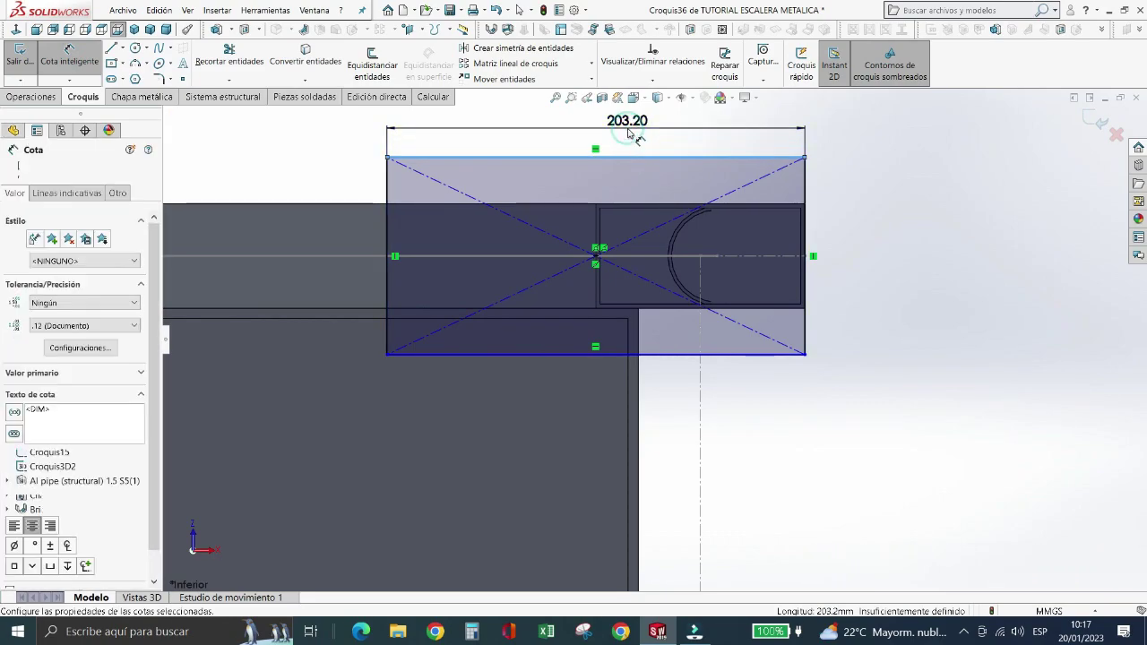
pyautogui.write('220')
pyautogui.press('Return')
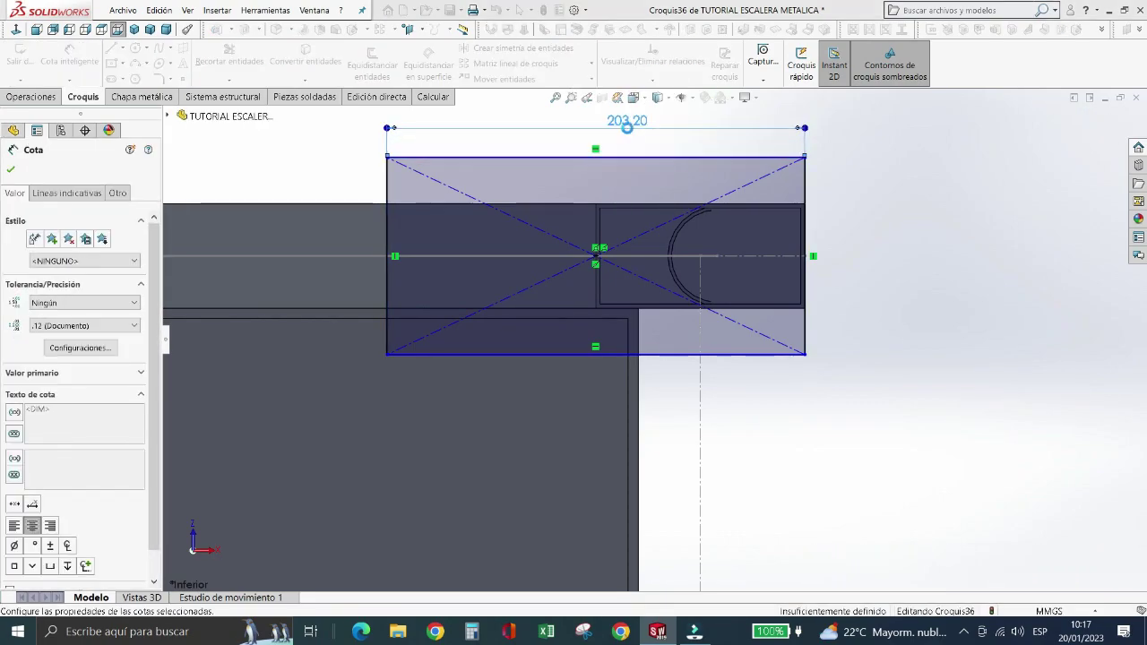
pyautogui.click(928, 265)
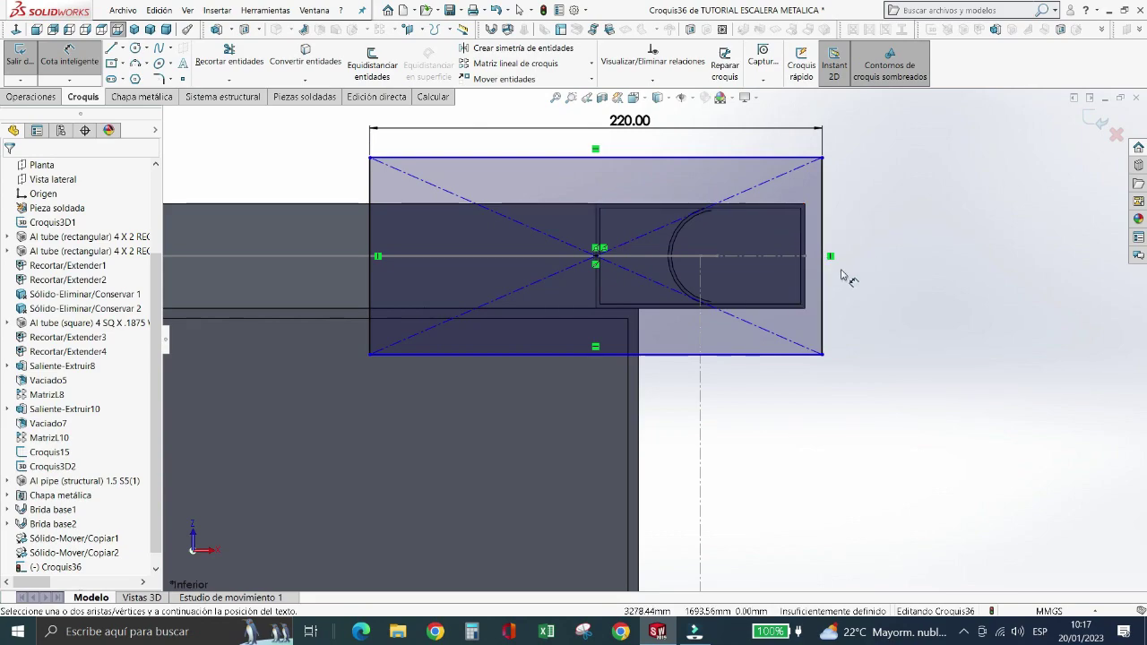
# - Add a 280 mm height dimension, then undo it
pyautogui.click(823, 260)
pyautogui.click(890, 249)
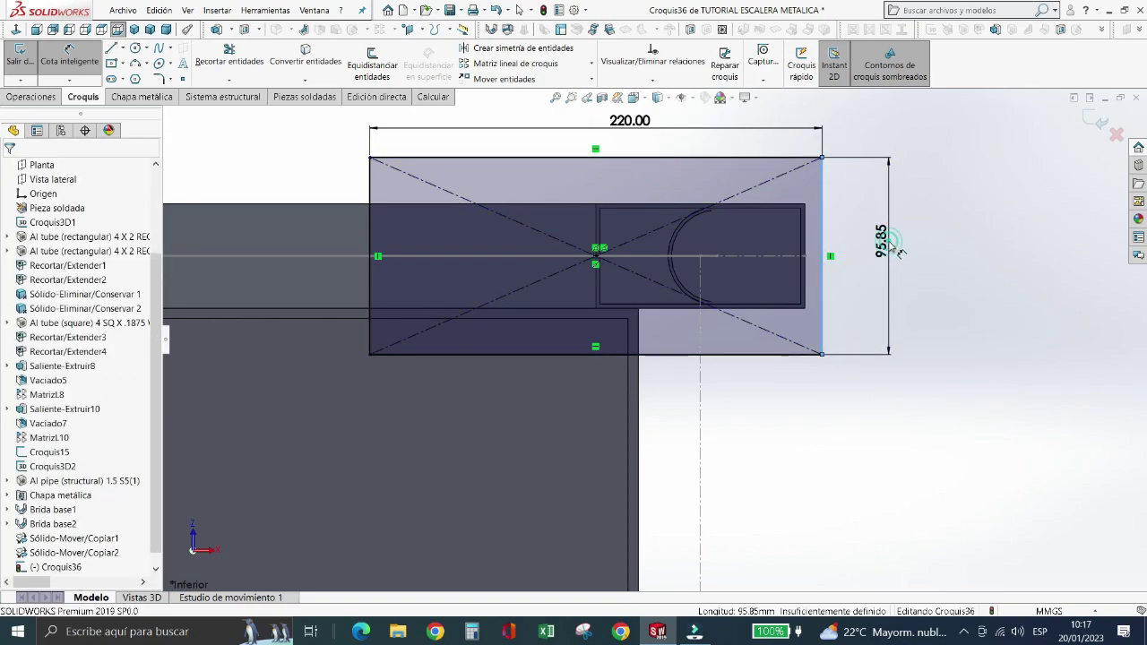
pyautogui.write('280')
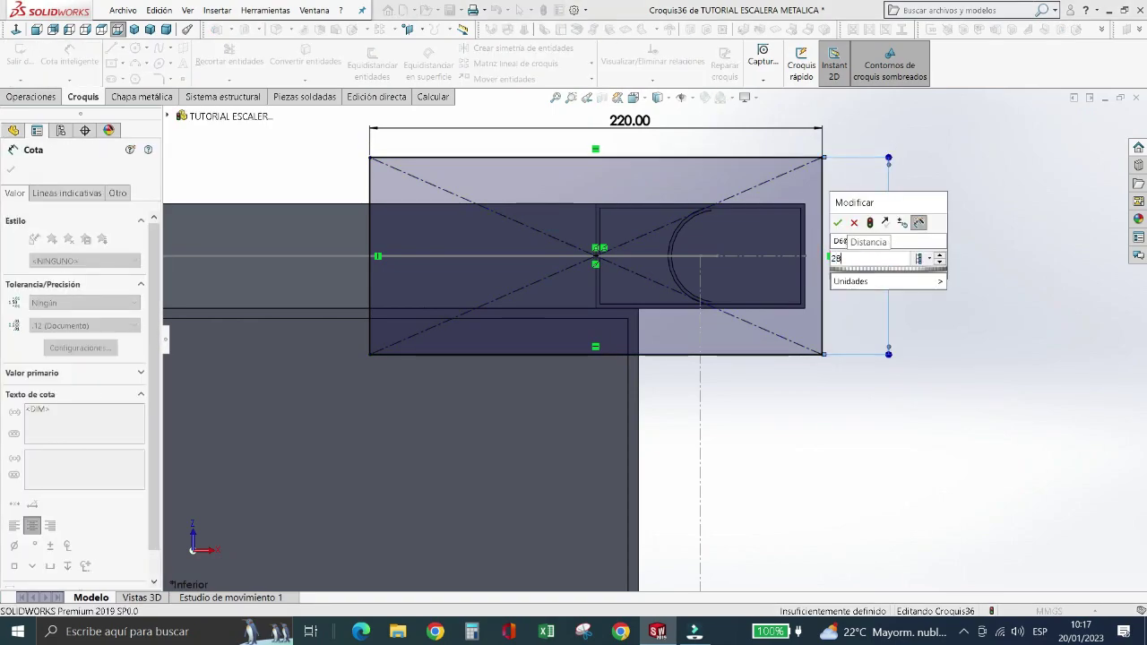
pyautogui.press('Return')
pyautogui.press('z')
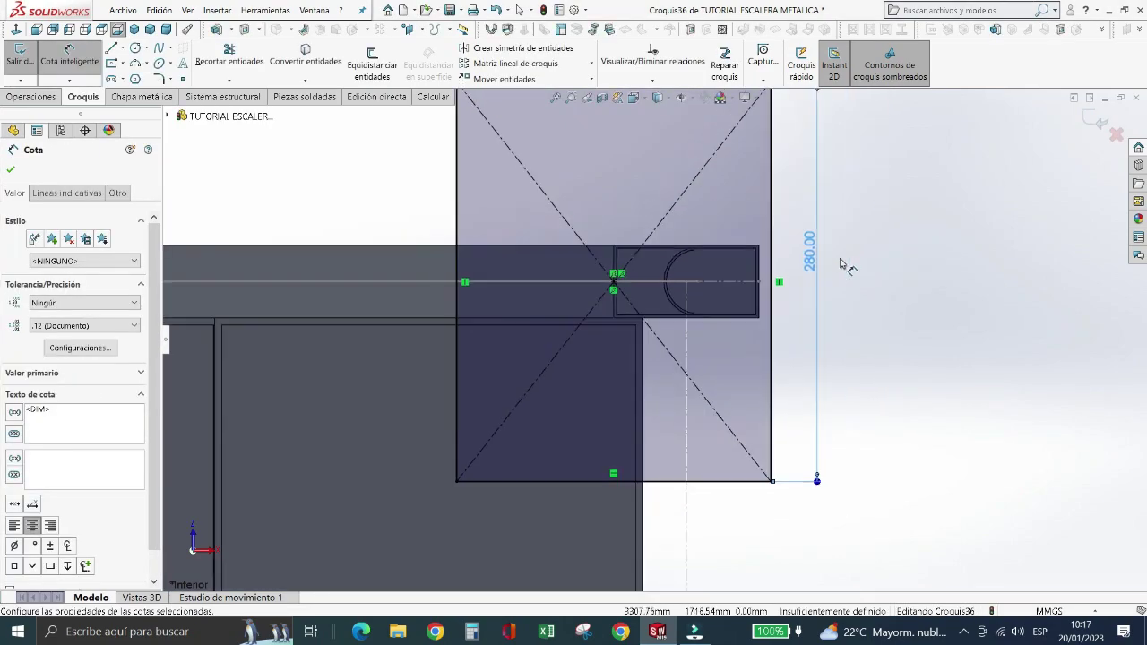
pyautogui.press('Escape')
pyautogui.hotkey('ctrl', 'z')
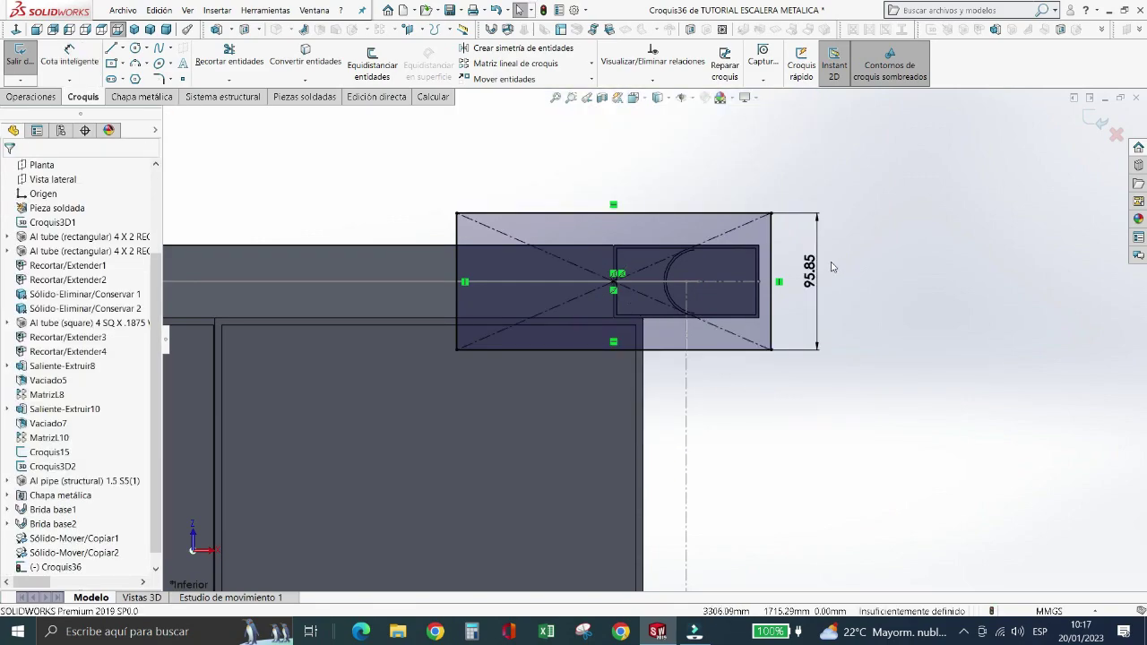
# - Set the rectangle's height dimension to 200 mm and fit the sketch in view
pyautogui.scroll(-1, 793, 283)
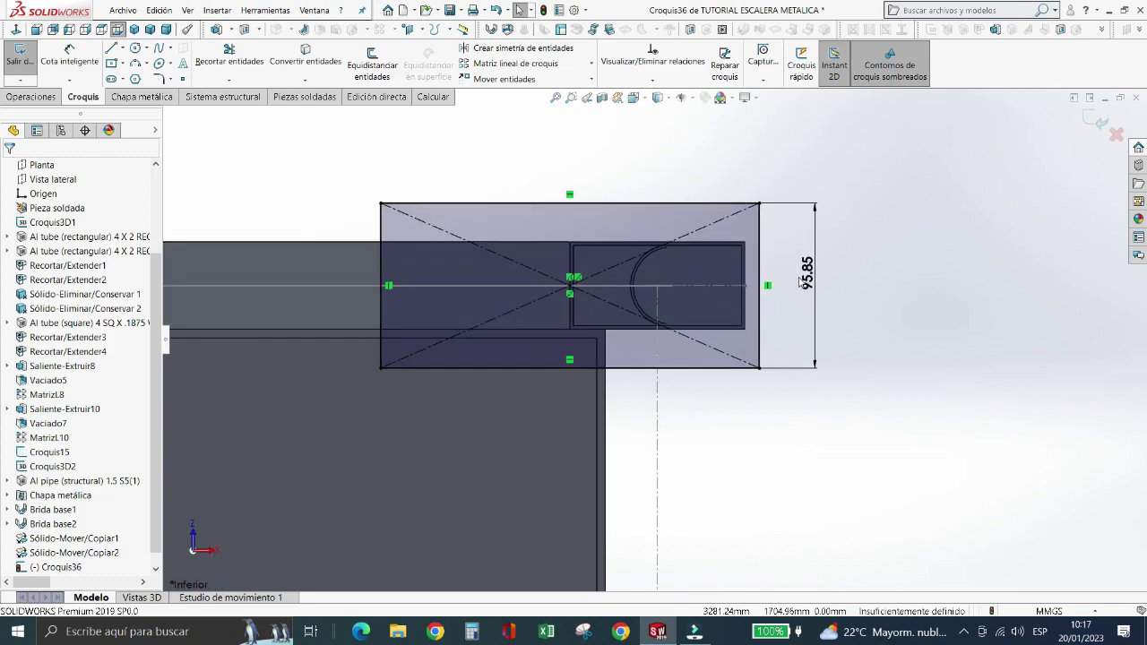
pyautogui.click(813, 279)
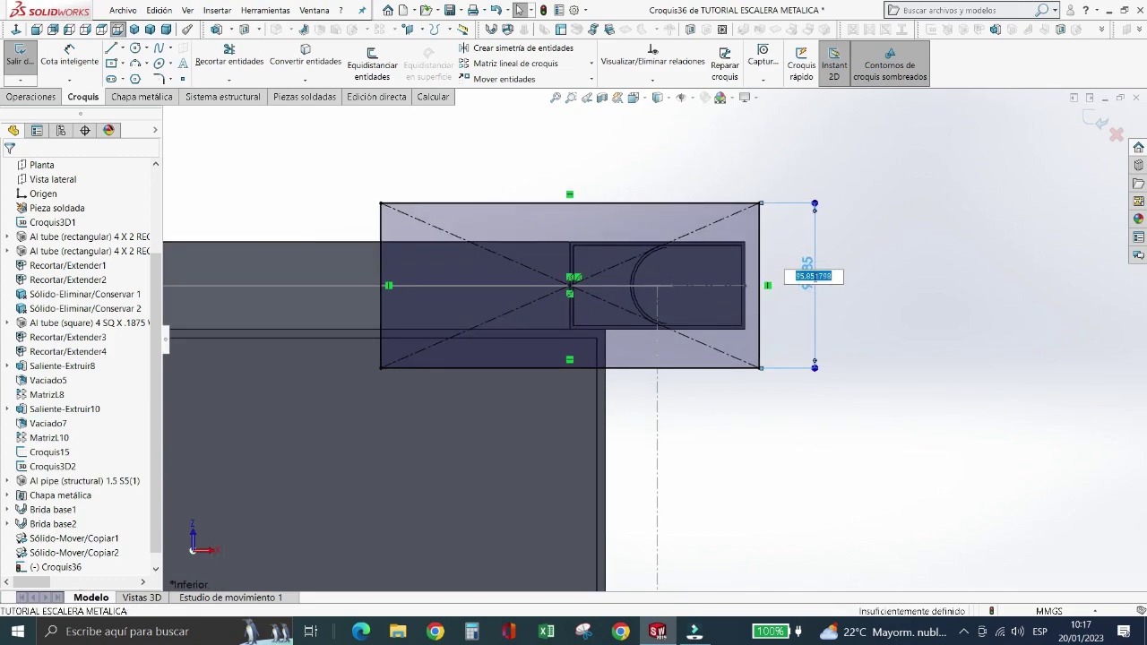
pyautogui.write('100')
pyautogui.press('Return')
pyautogui.scroll(-3, 747, 256)
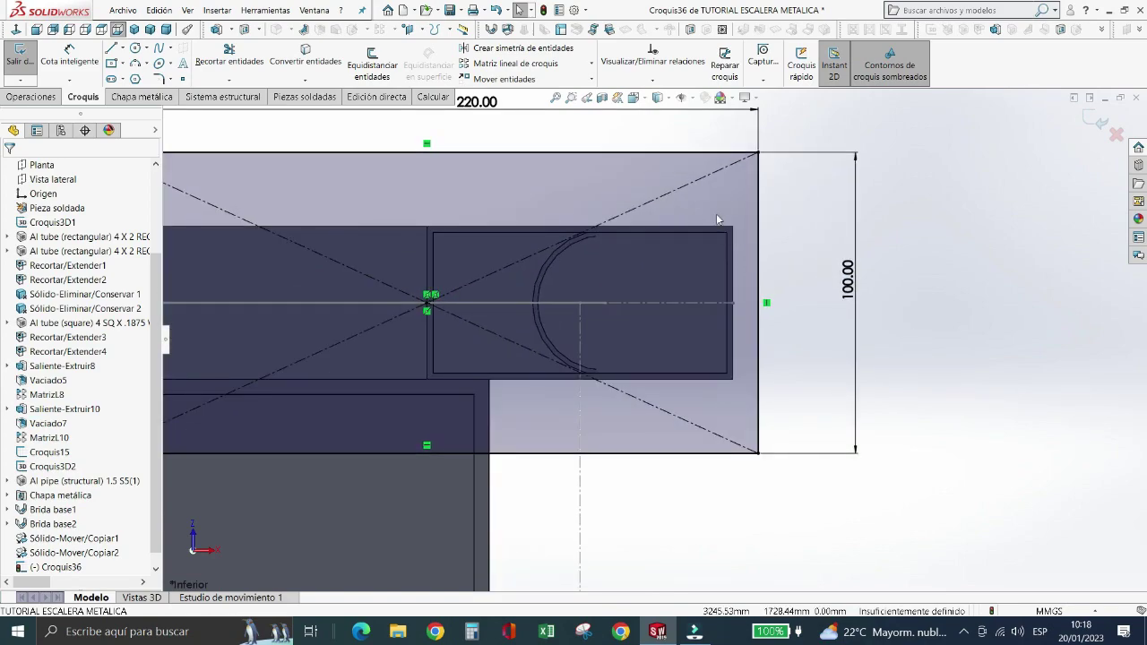
pyautogui.click(856, 316)
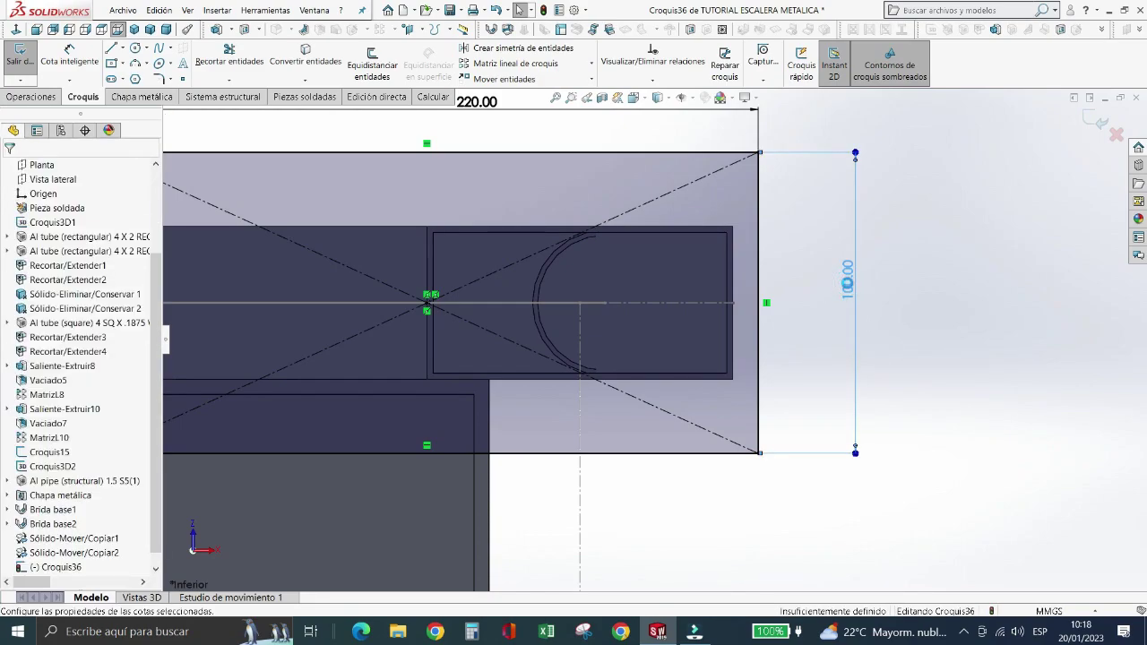
pyautogui.doubleClick(847, 282)
pyautogui.write('200')
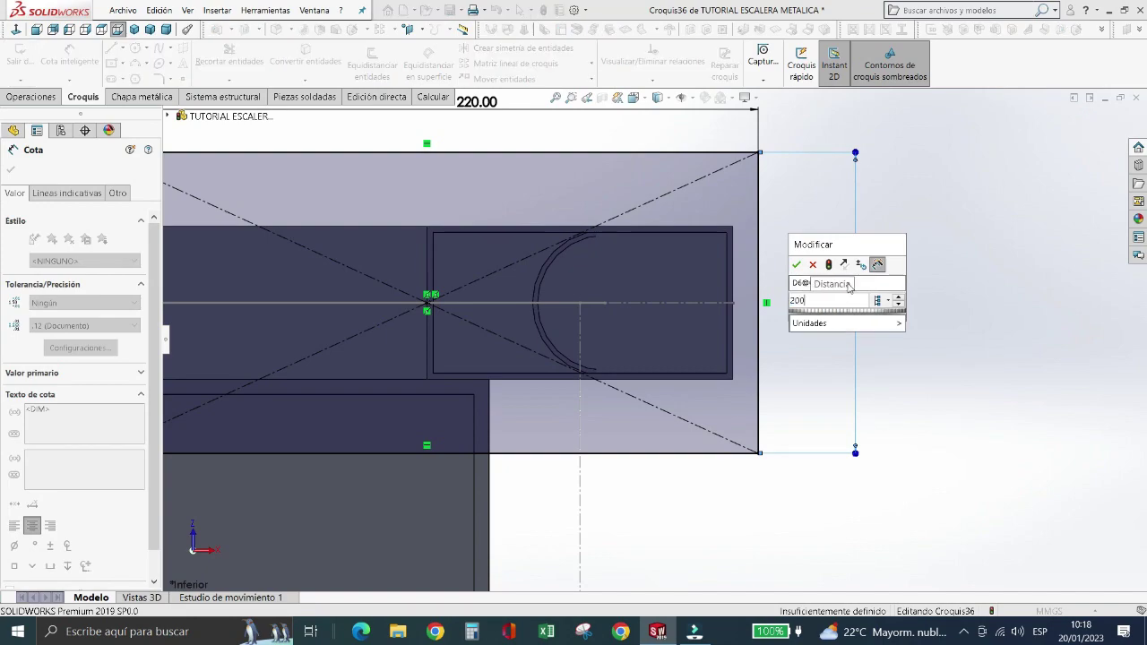
pyautogui.press('Return')
pyautogui.click(845, 351)
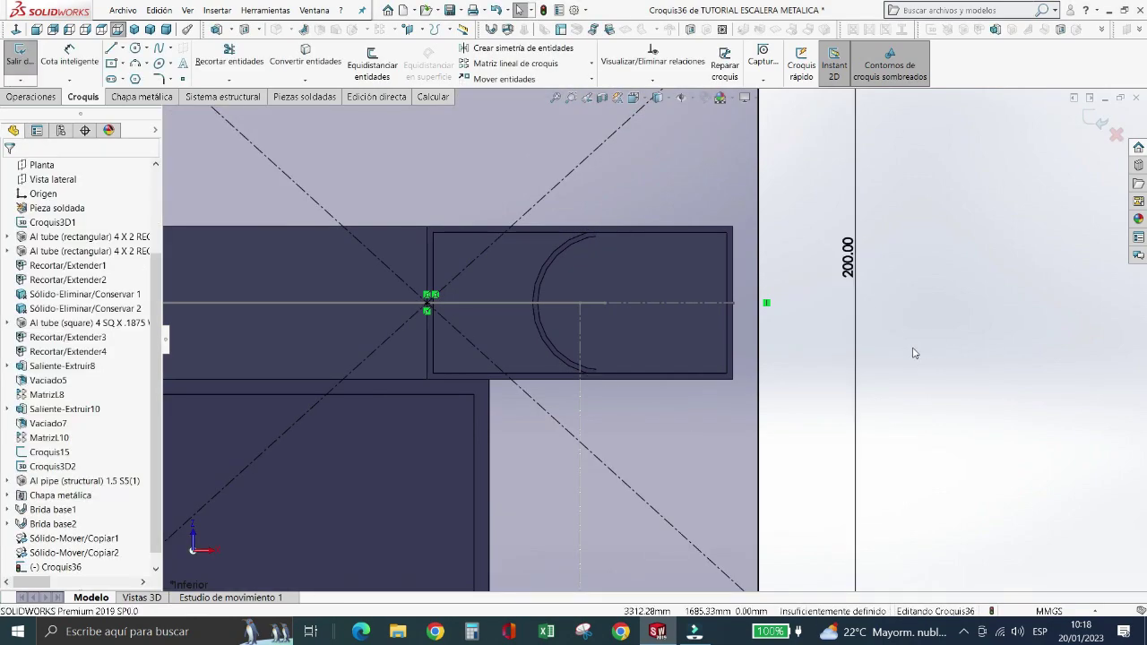
pyautogui.press('z')
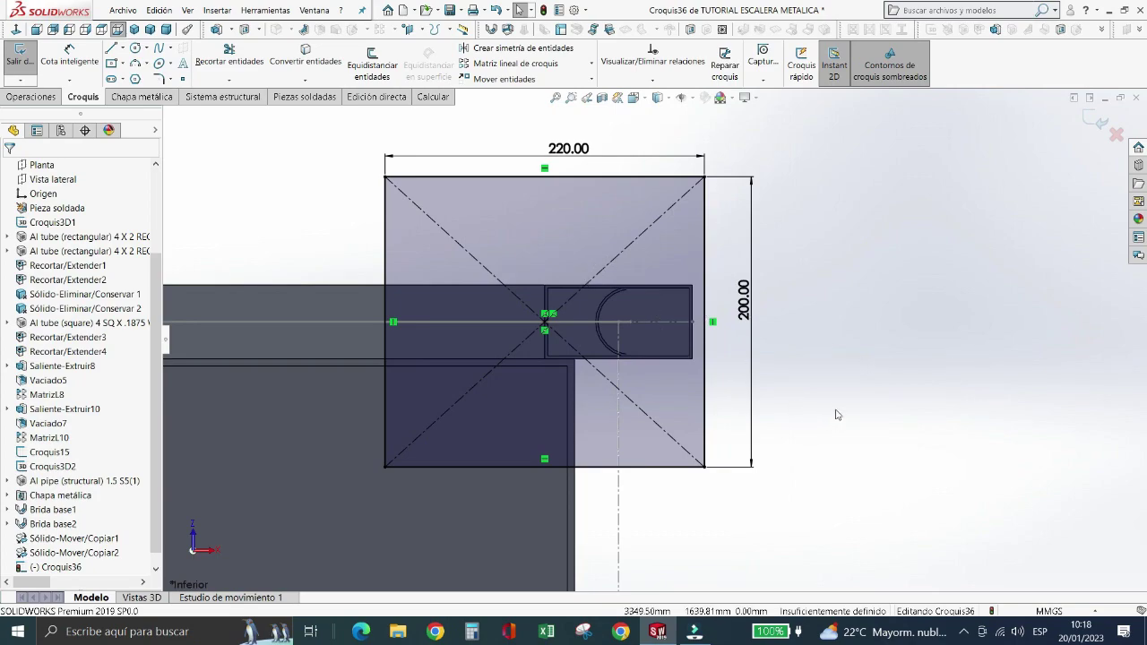
pyautogui.press('z')
pyautogui.scroll(-5, 575, 278)
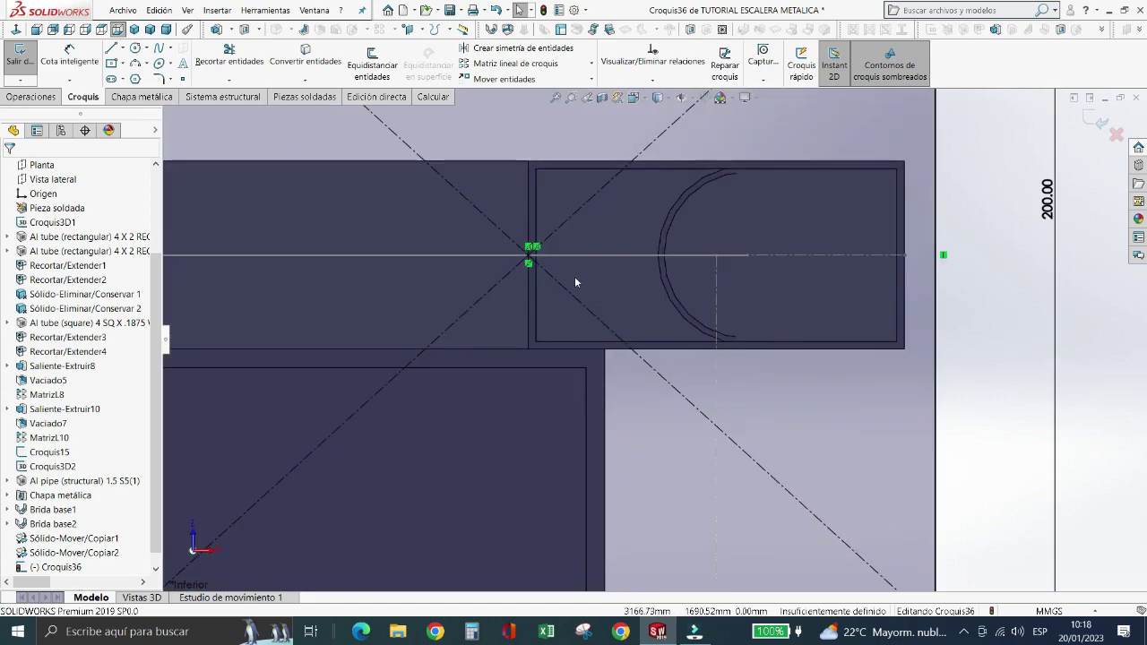
pyautogui.scroll(-2, 529, 268)
pyautogui.scroll(2, 654, 305)
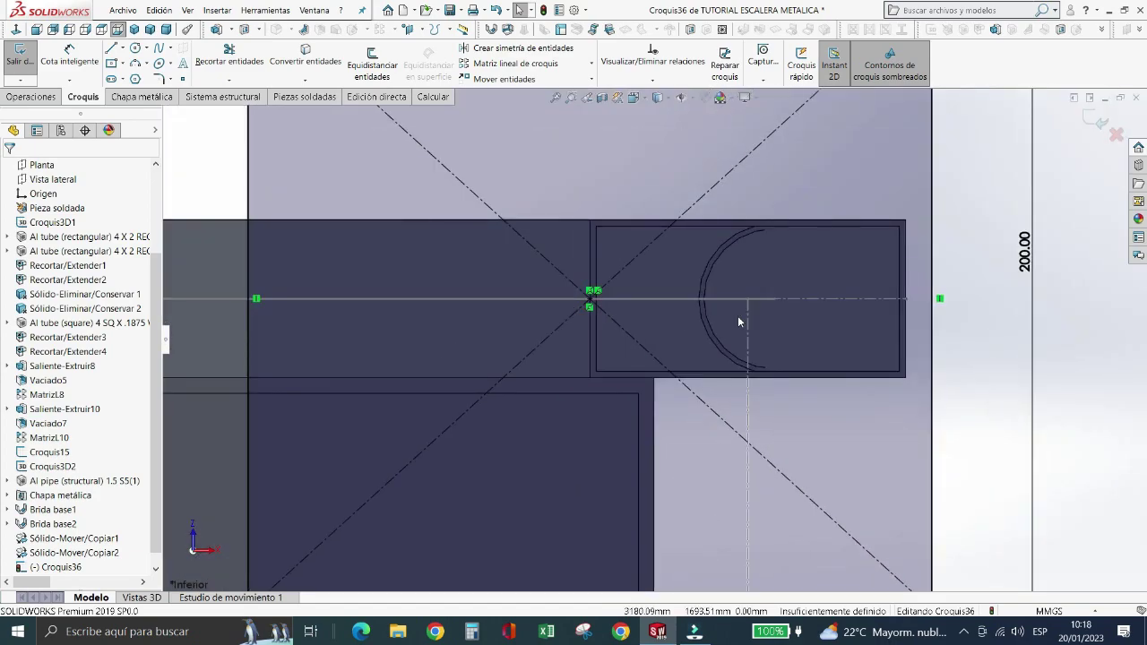
pyautogui.scroll(2, 754, 347)
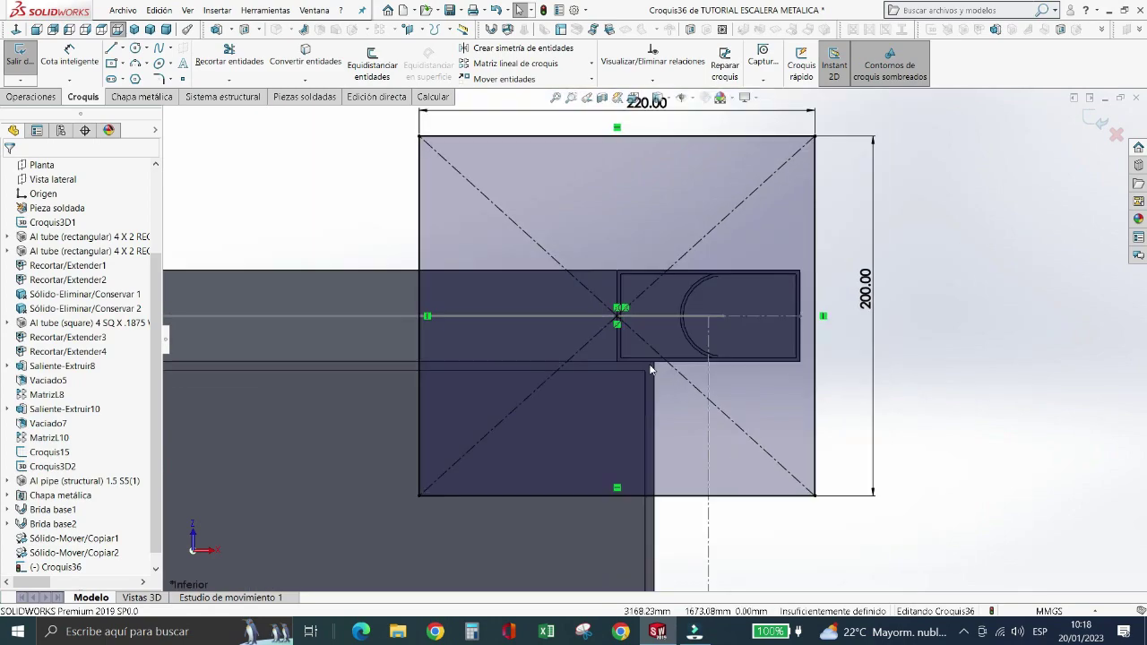
pyautogui.scroll(3, 642, 383)
pyautogui.scroll(5, 640, 391)
pyautogui.scroll(1, 640, 392)
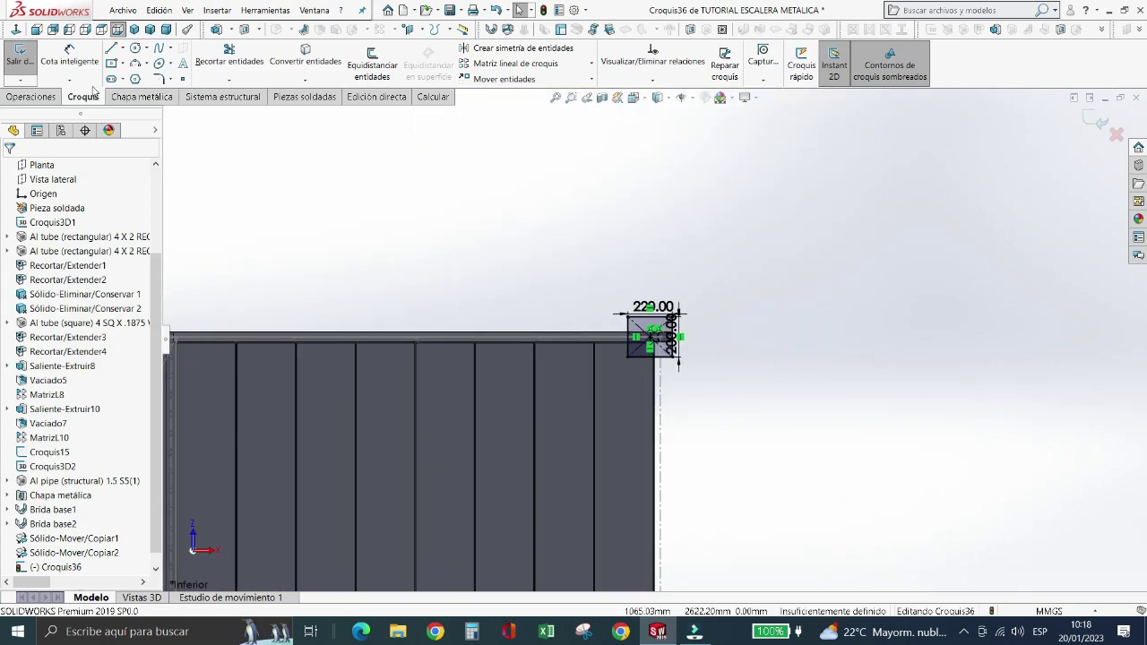
# - Draw a centre-point rectangle anchored on the other leg end
pyautogui.click(111, 64)
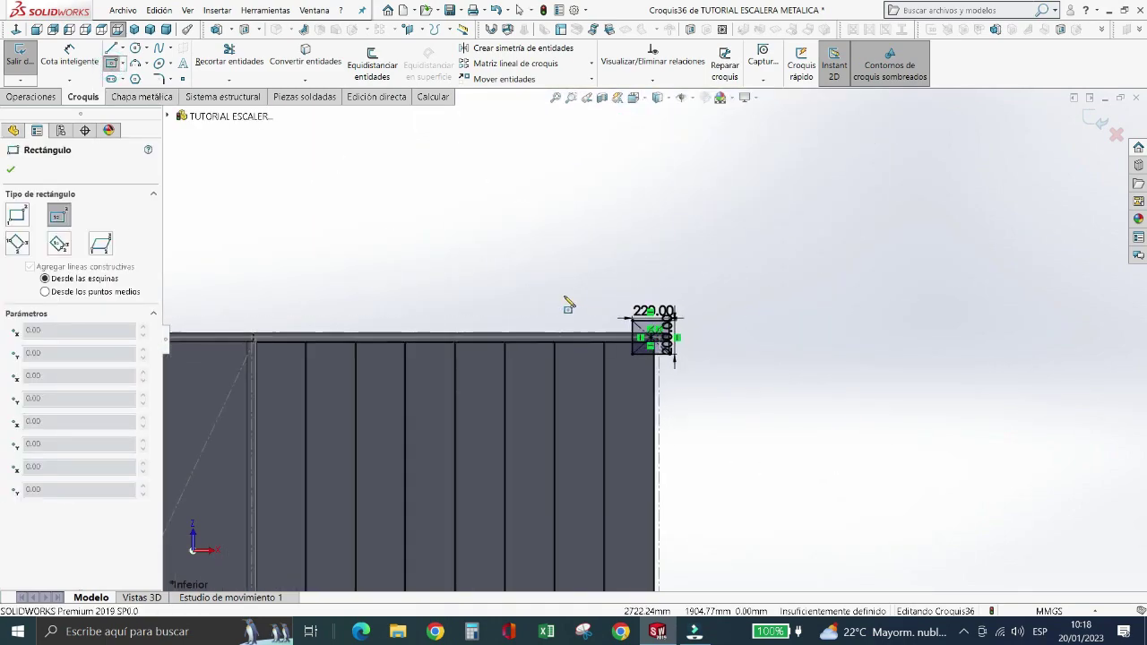
pyautogui.scroll(3, 568, 302)
pyautogui.scroll(-3, 650, 436)
pyautogui.scroll(-3, 704, 422)
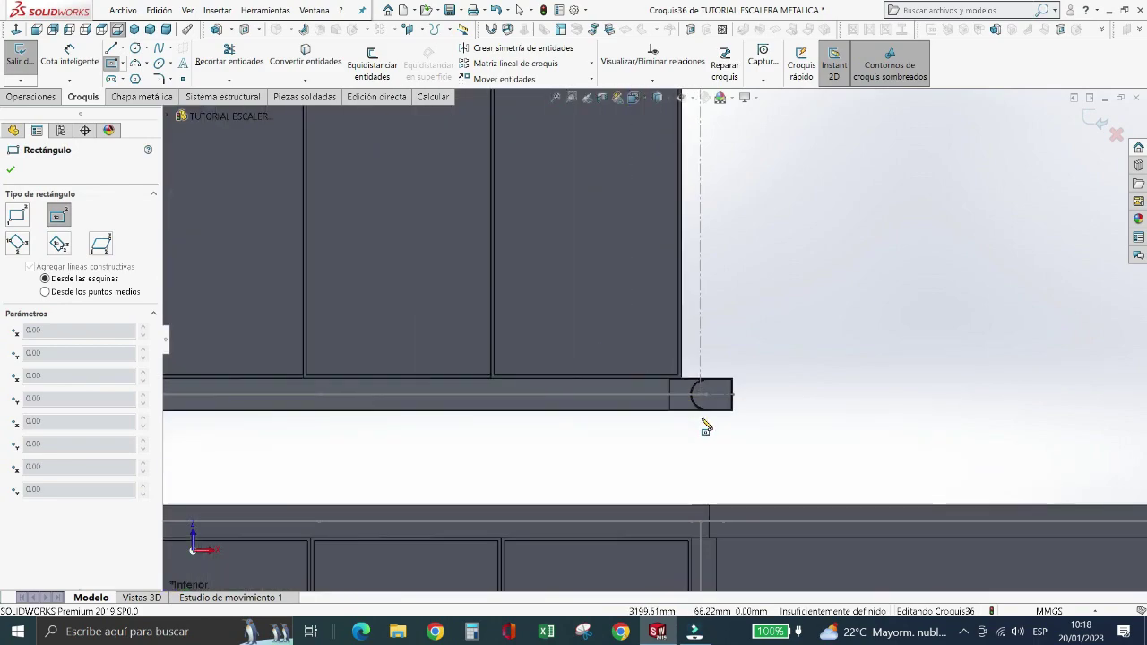
pyautogui.scroll(-2, 673, 412)
pyautogui.scroll(-1, 673, 412)
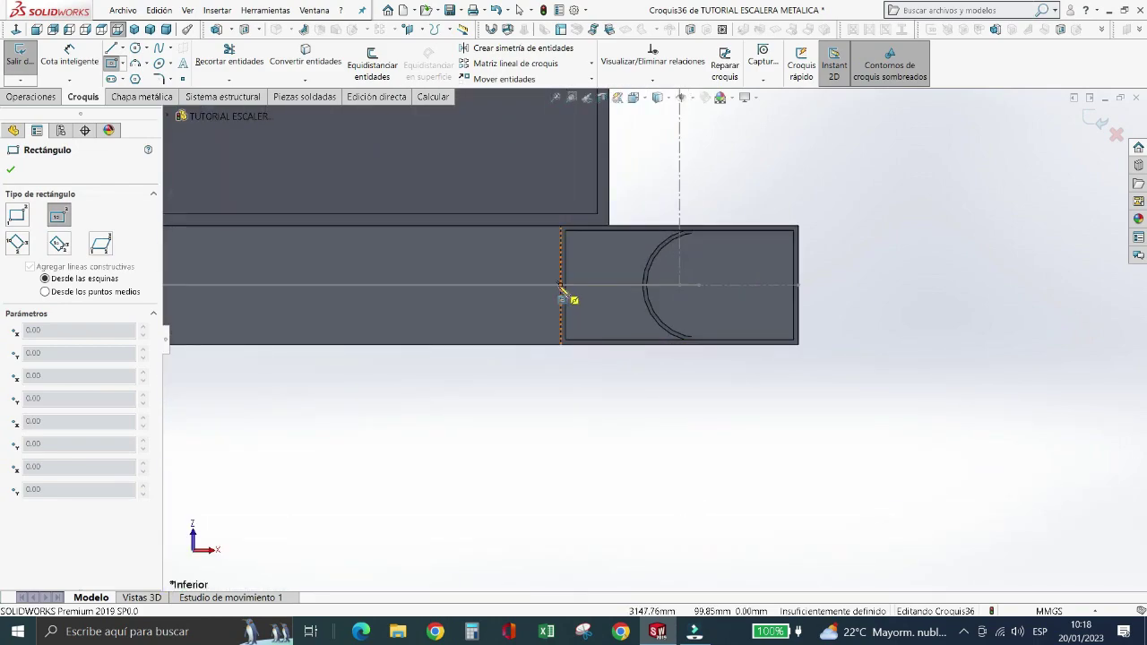
pyautogui.click(561, 287)
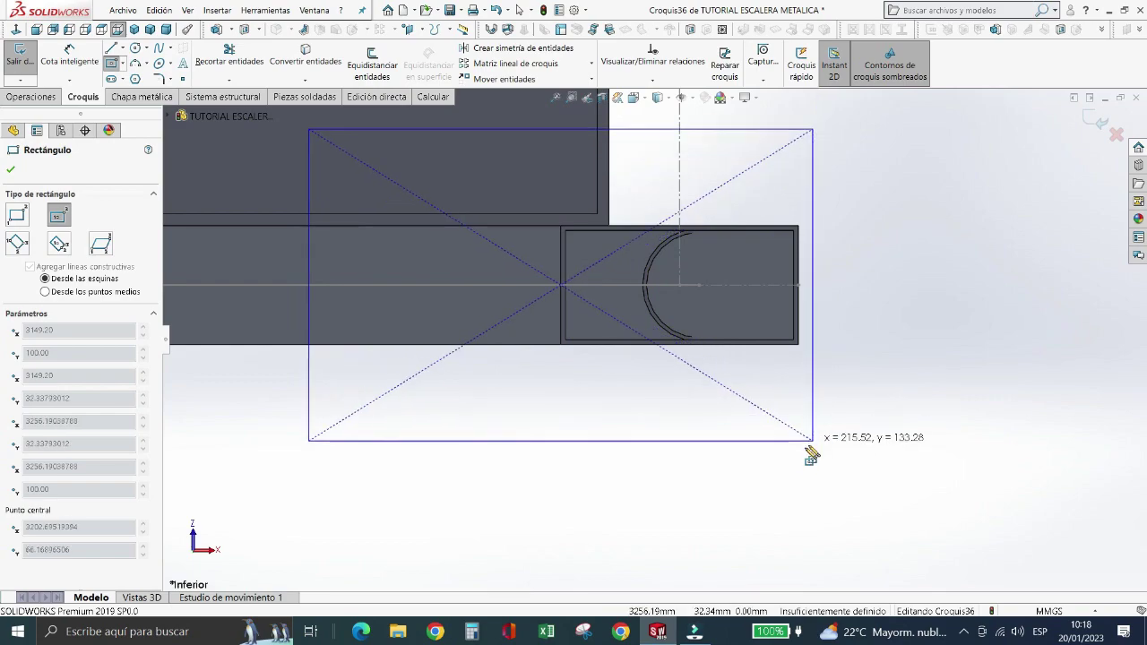
pyautogui.click(873, 448)
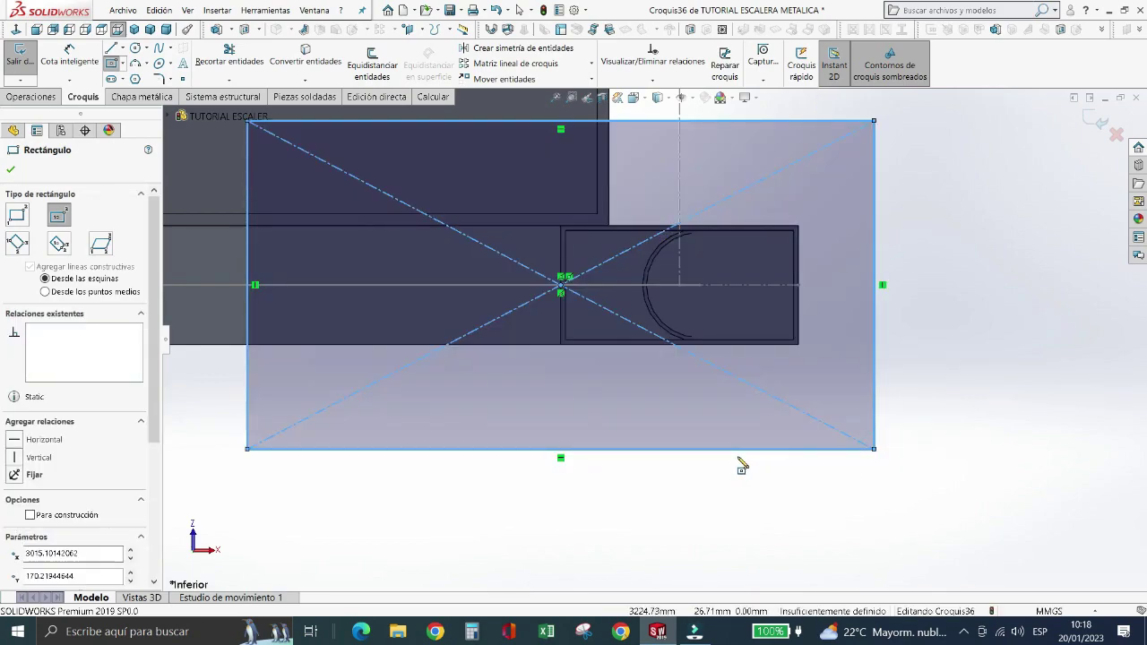
# - Dimension the rectangle 220 mm wide and 200 mm high
pyautogui.click(69, 52)
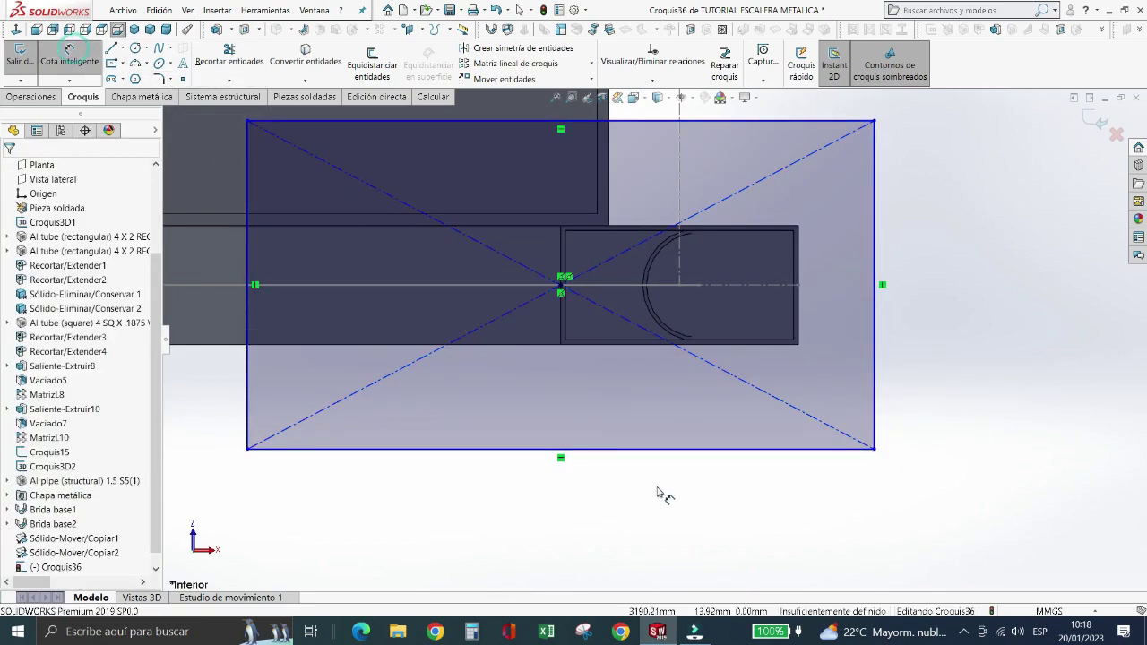
pyautogui.click(611, 450)
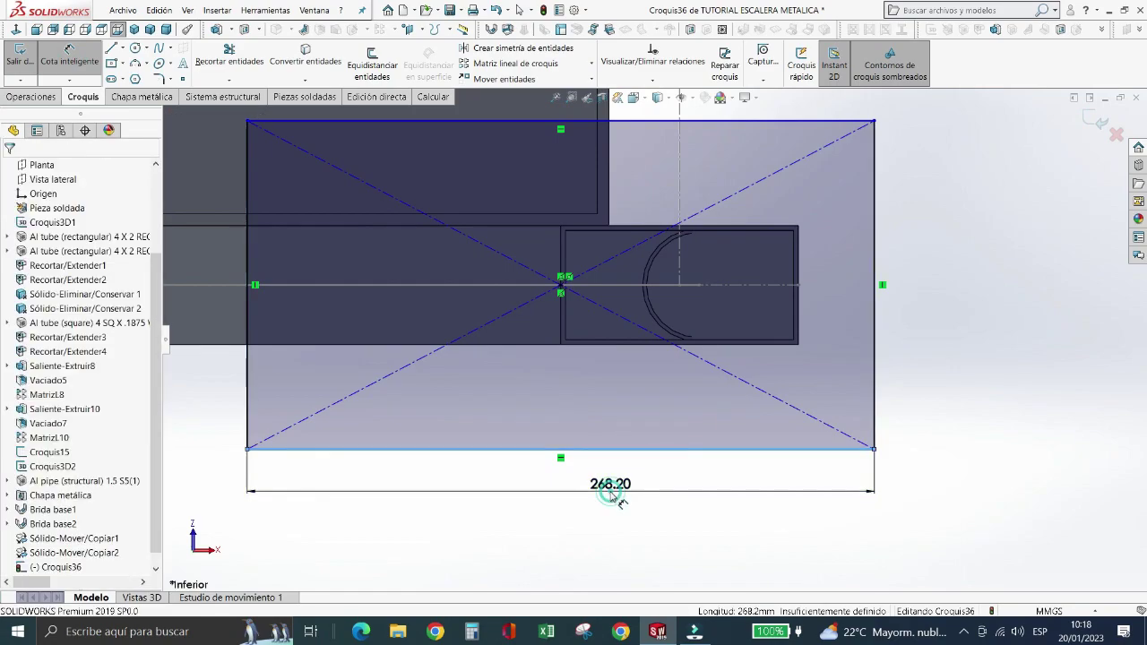
pyautogui.click(611, 493)
pyautogui.write('220')
pyautogui.press('Return')
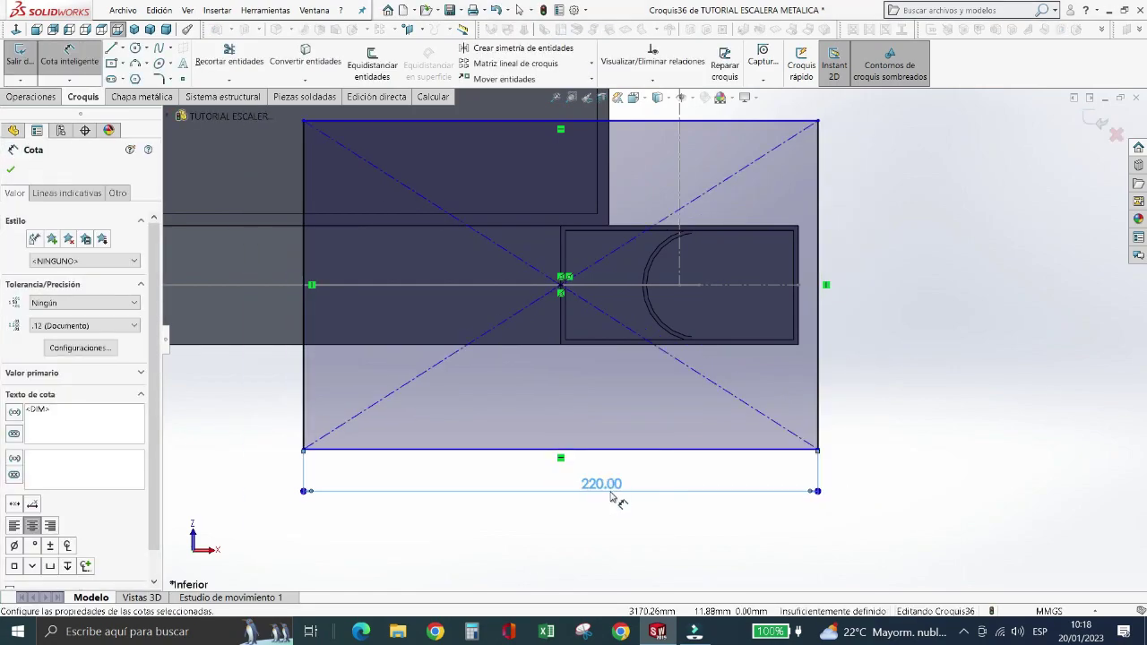
pyautogui.click(819, 338)
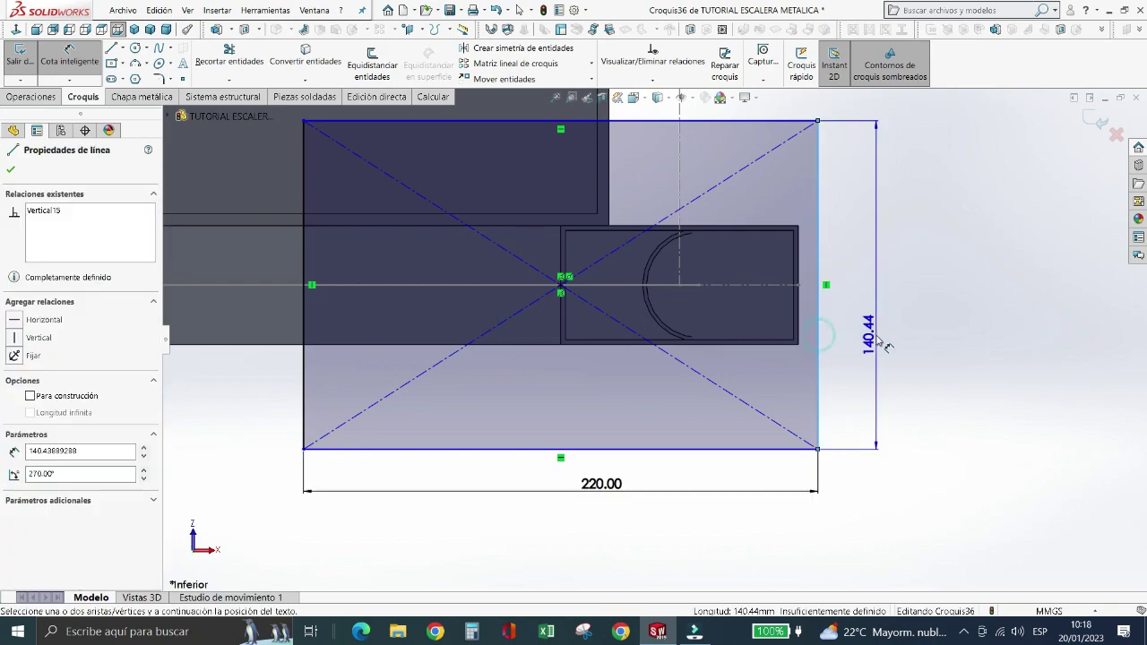
pyautogui.click(878, 338)
pyautogui.write('200')
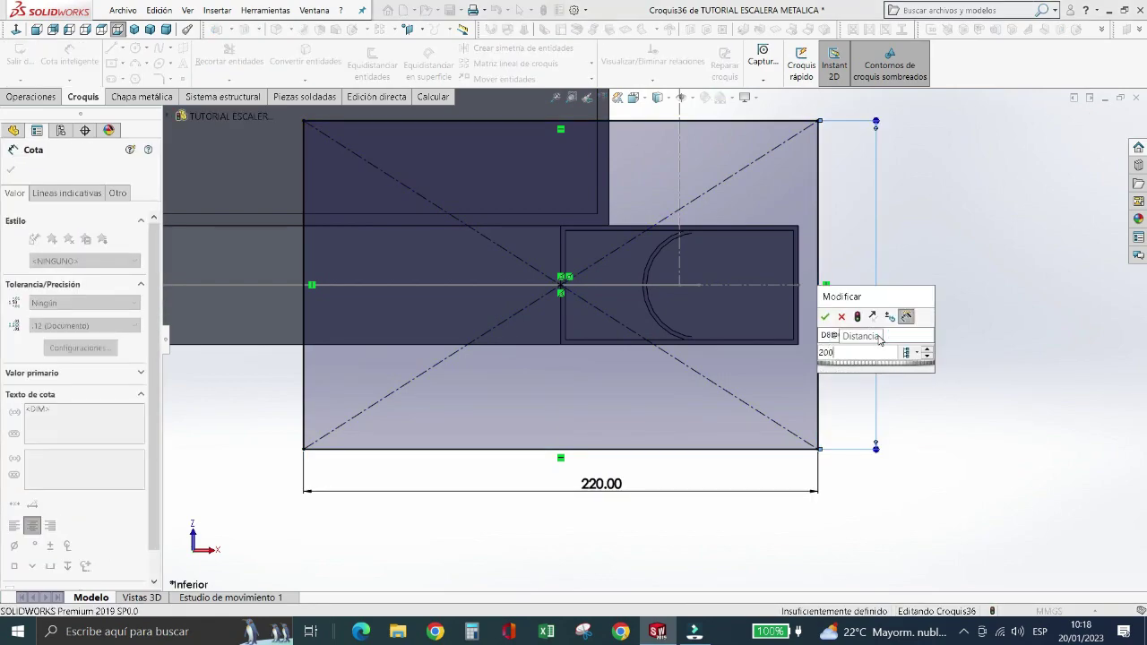
pyautogui.press('Return')
pyautogui.press('z')
pyautogui.press('z')
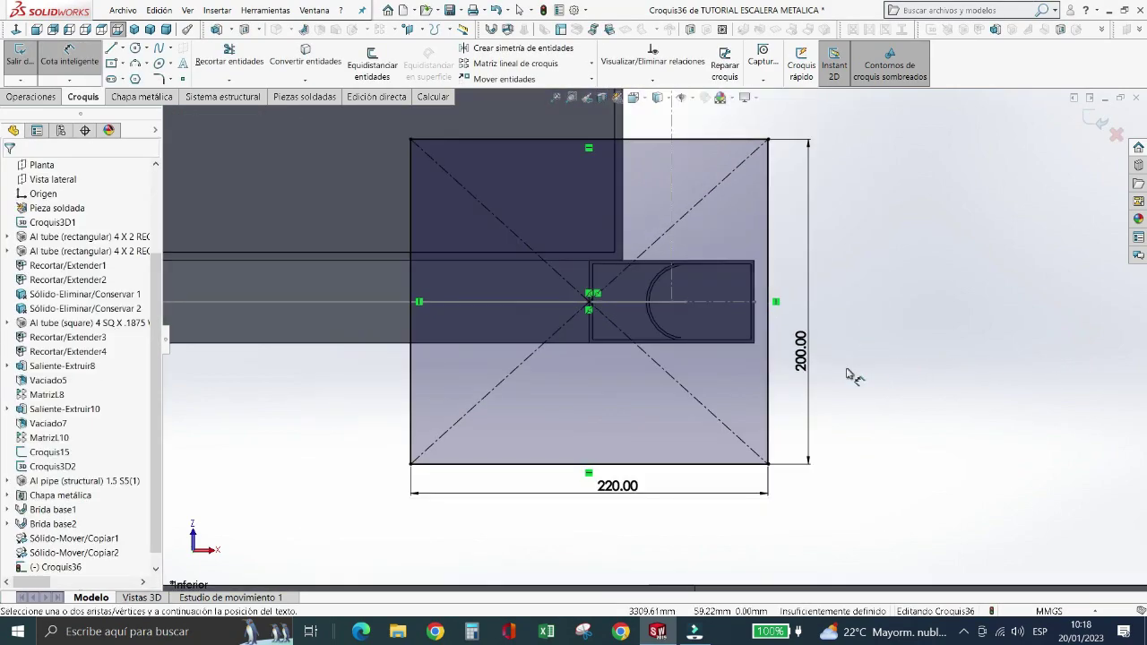
pyautogui.press('Escape')
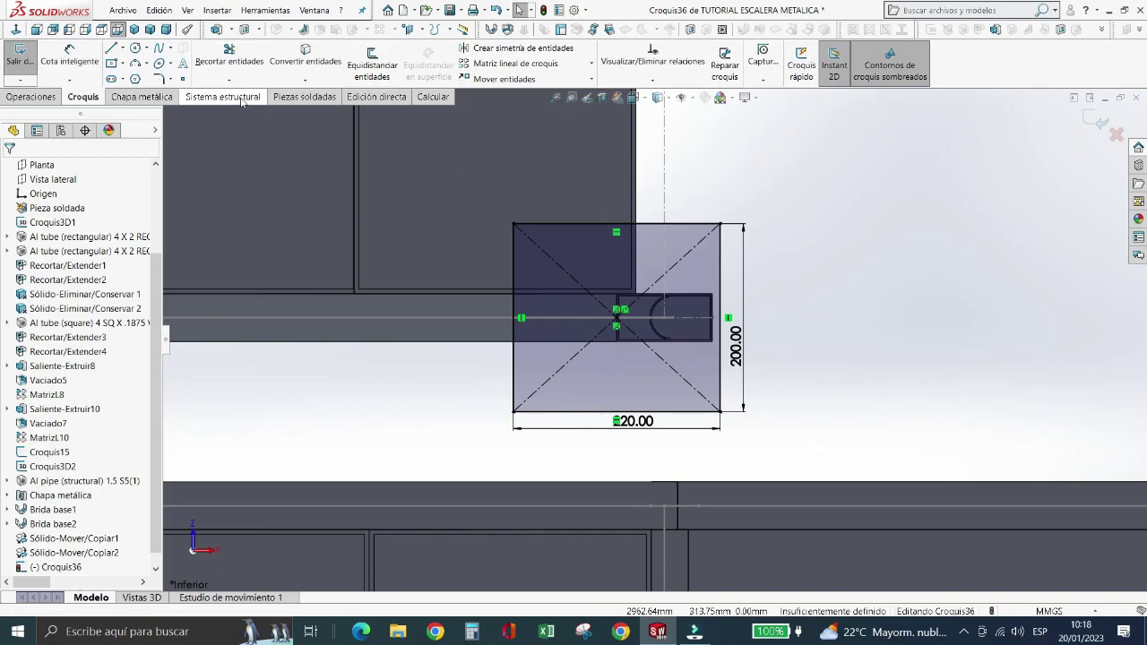
# - Switch to isometric view and exit the base-plate sketch from the Weldments tab
pyautogui.click(134, 30)
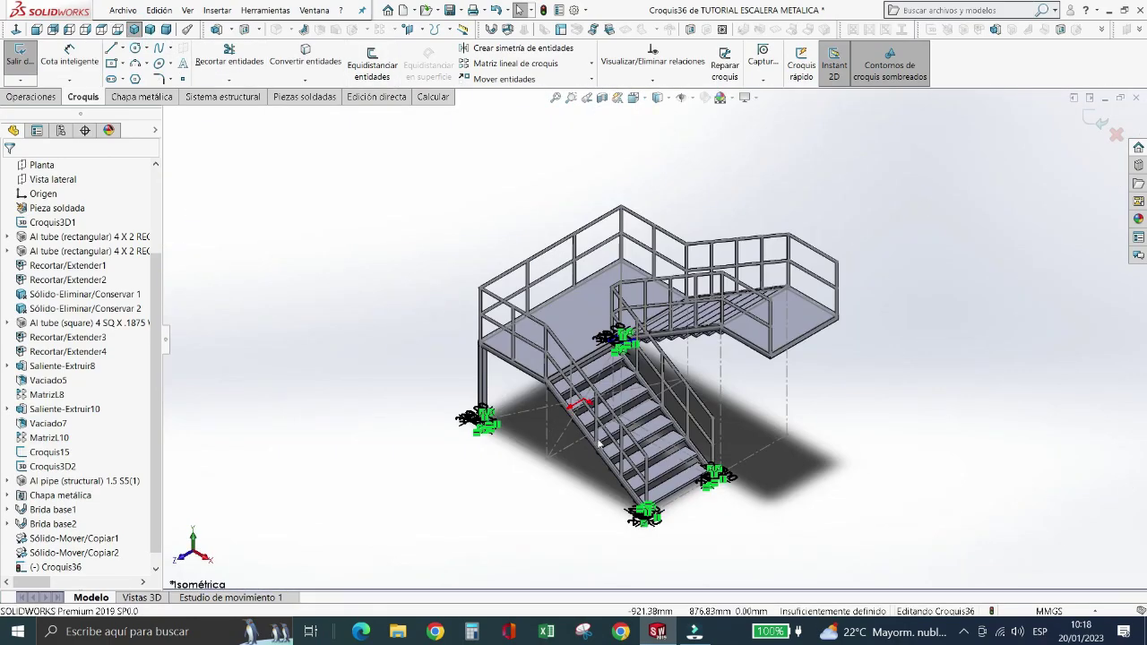
pyautogui.scroll(-3, 659, 488)
pyautogui.scroll(-3, 659, 488)
pyautogui.scroll(-3, 673, 506)
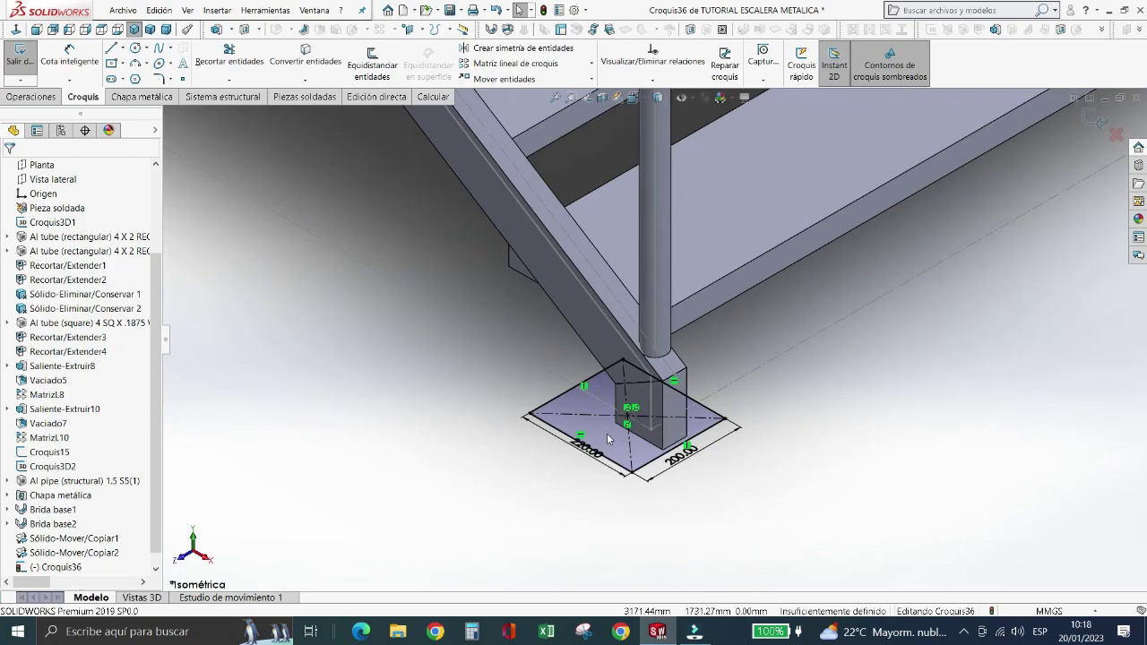
pyautogui.scroll(2, 407, 415)
pyautogui.scroll(2, 408, 415)
pyautogui.scroll(2, 448, 403)
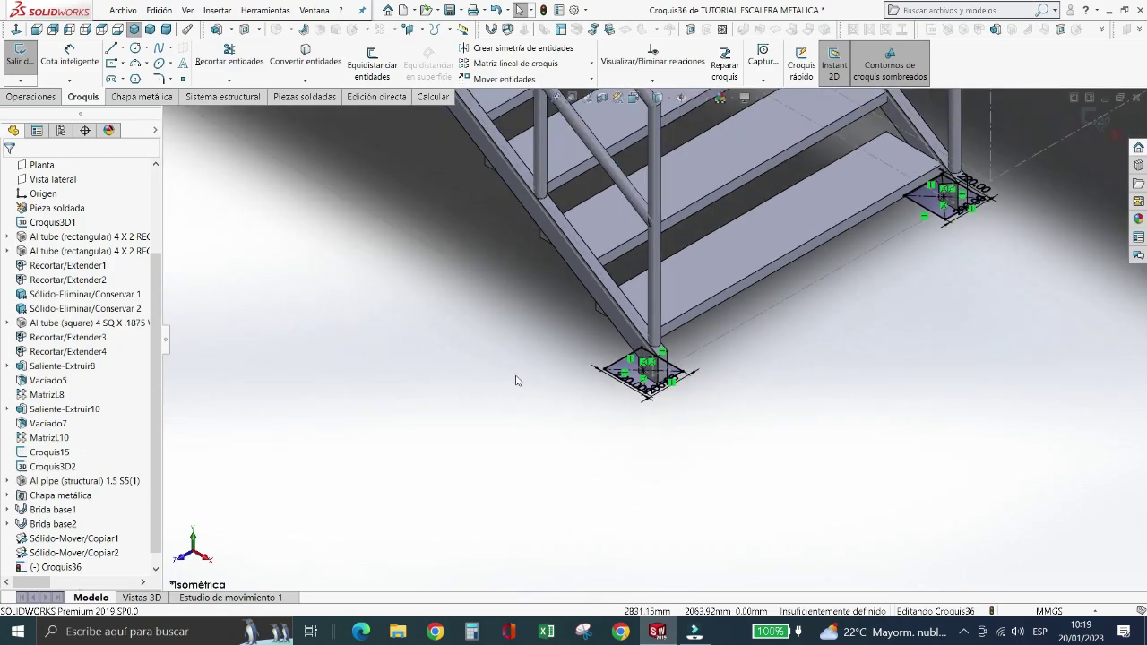
pyautogui.scroll(-1, 515, 380)
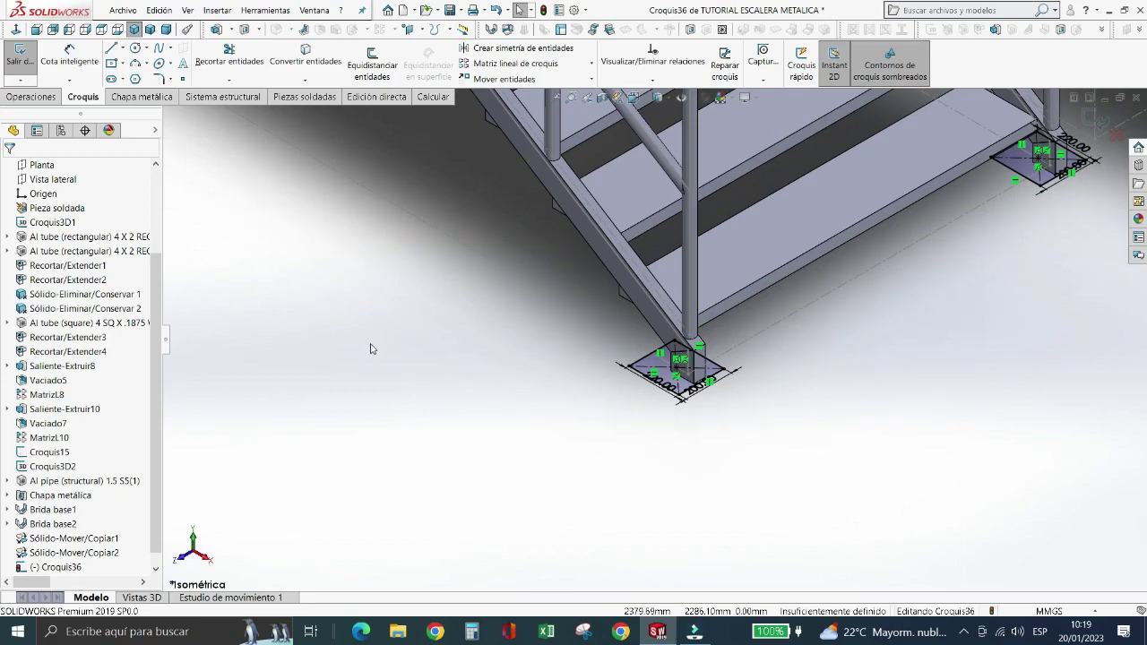
pyautogui.click(304, 97)
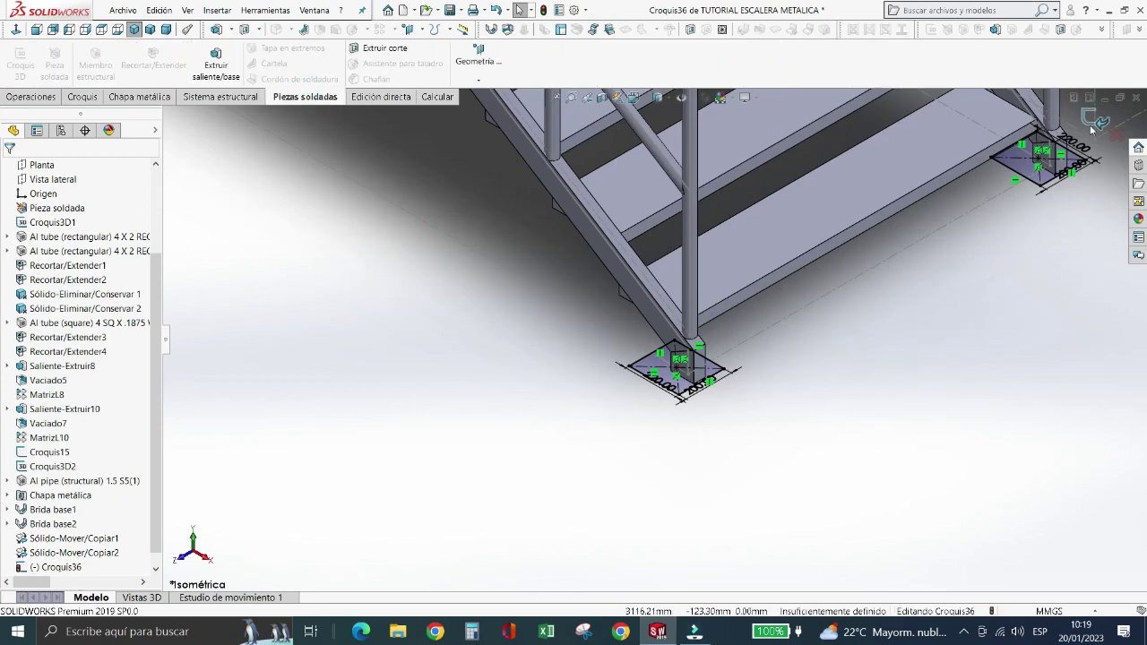
pyautogui.click(1095, 118)
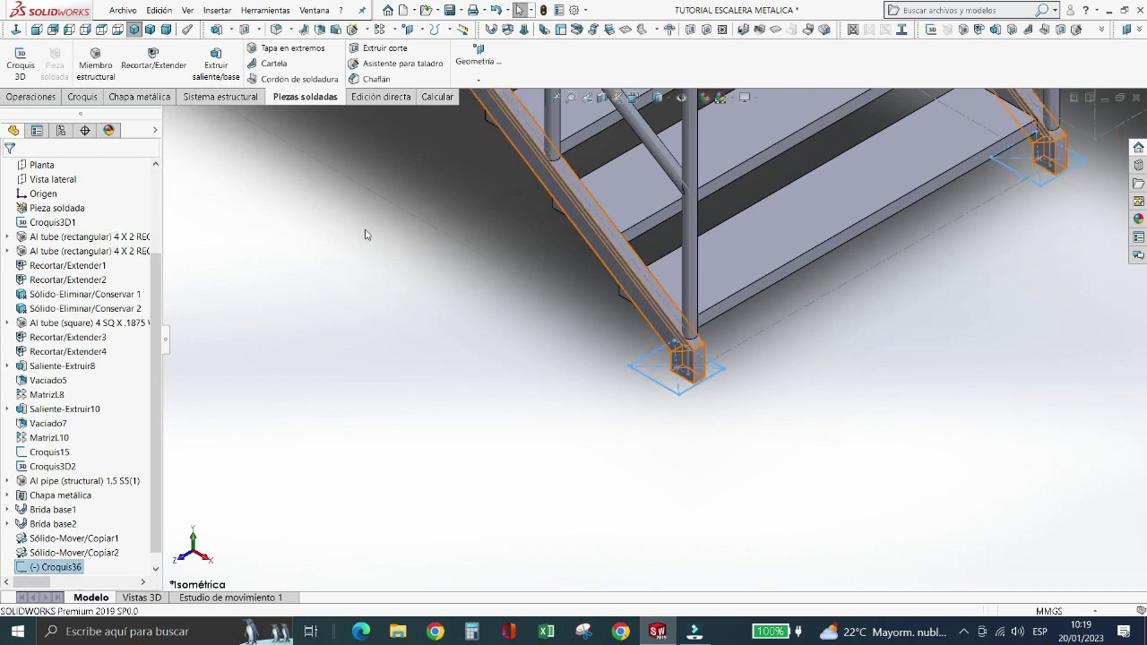
# - Extrude the base-plate sketch as a boss 8 mm deep in the reversed direction
pyautogui.click(32, 97)
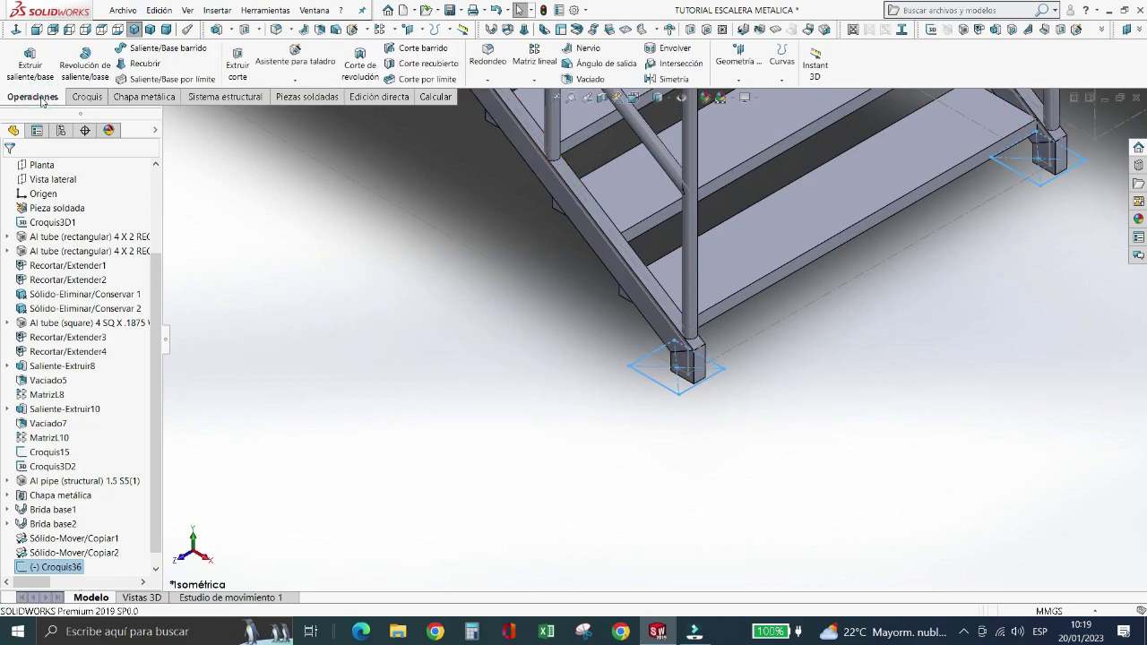
pyautogui.click(309, 98)
pyautogui.click(247, 99)
pyautogui.click(296, 97)
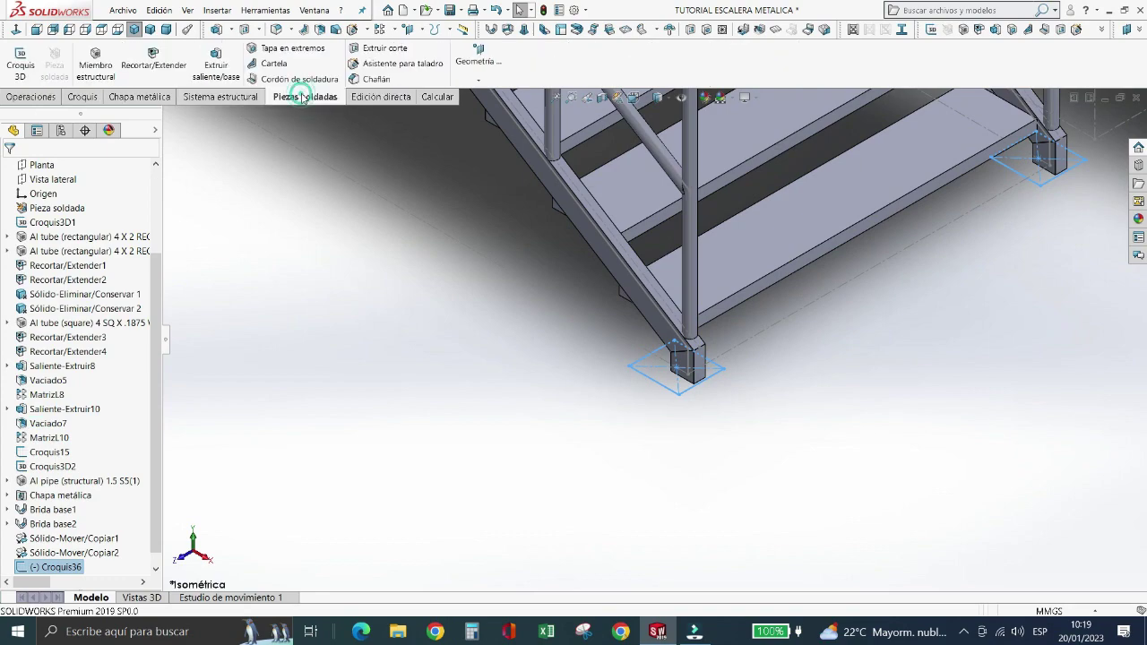
pyautogui.click(219, 67)
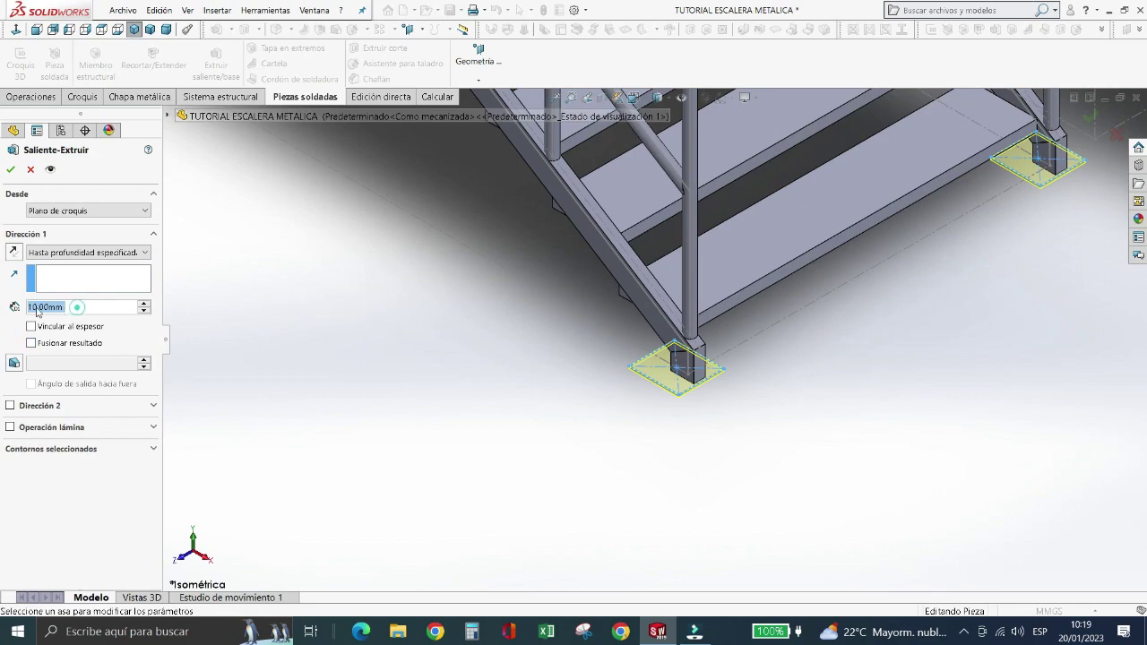
pyautogui.click(90, 311)
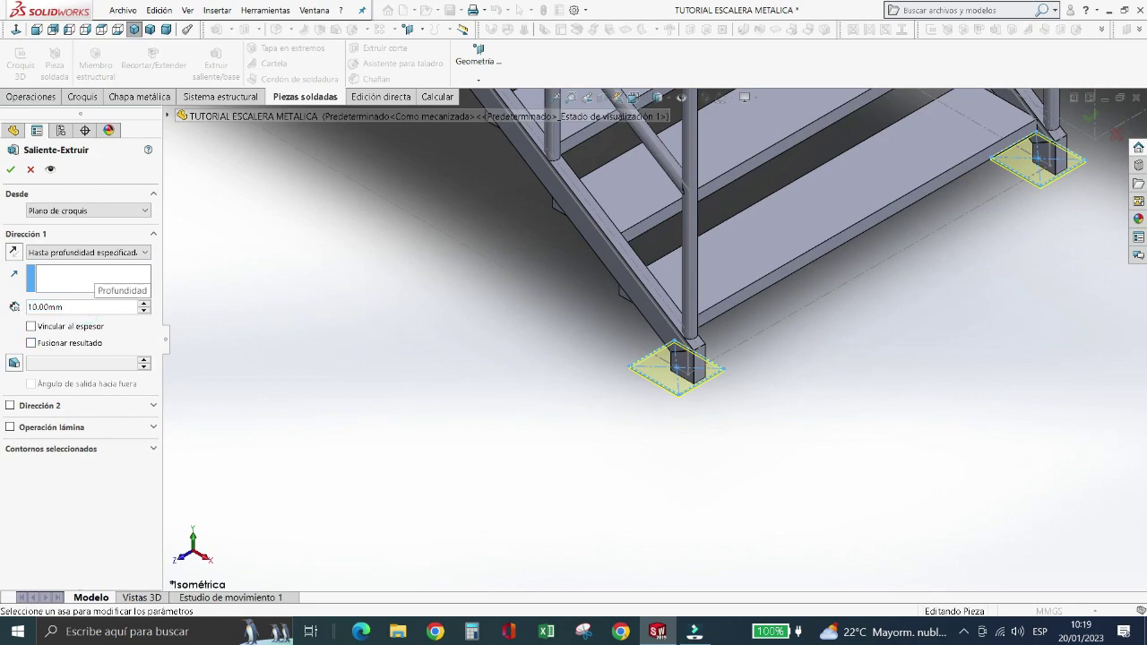
pyautogui.press('BackSpace')
pyautogui.press('BackSpace')
pyautogui.press('BackSpace')
pyautogui.write('8')
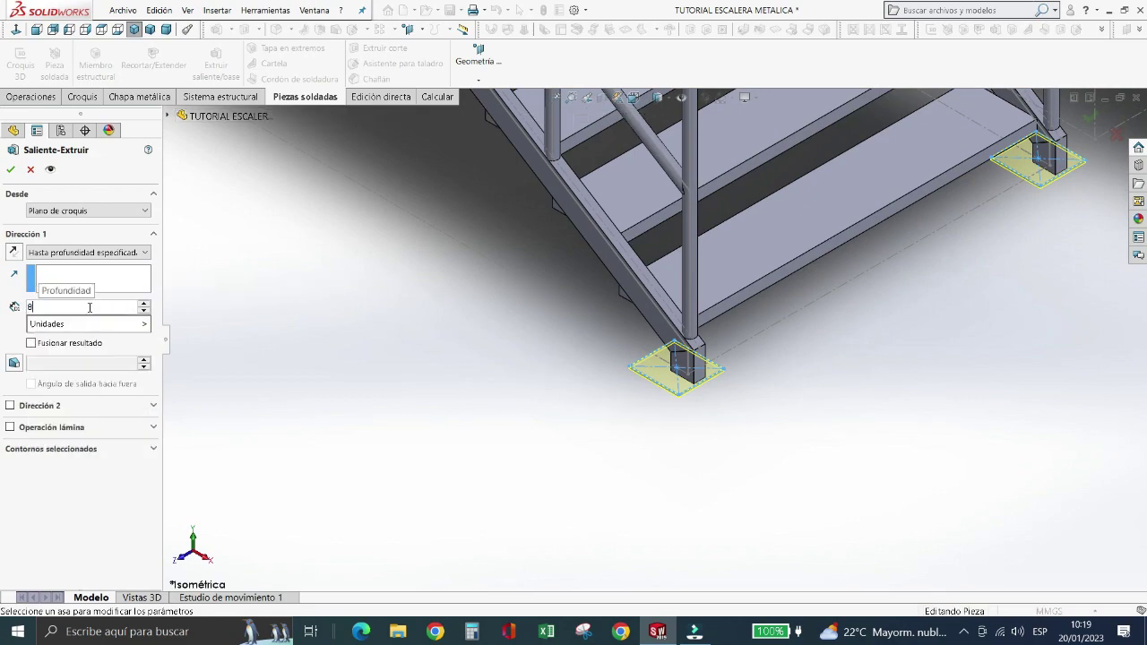
pyautogui.scroll(-4, 578, 469)
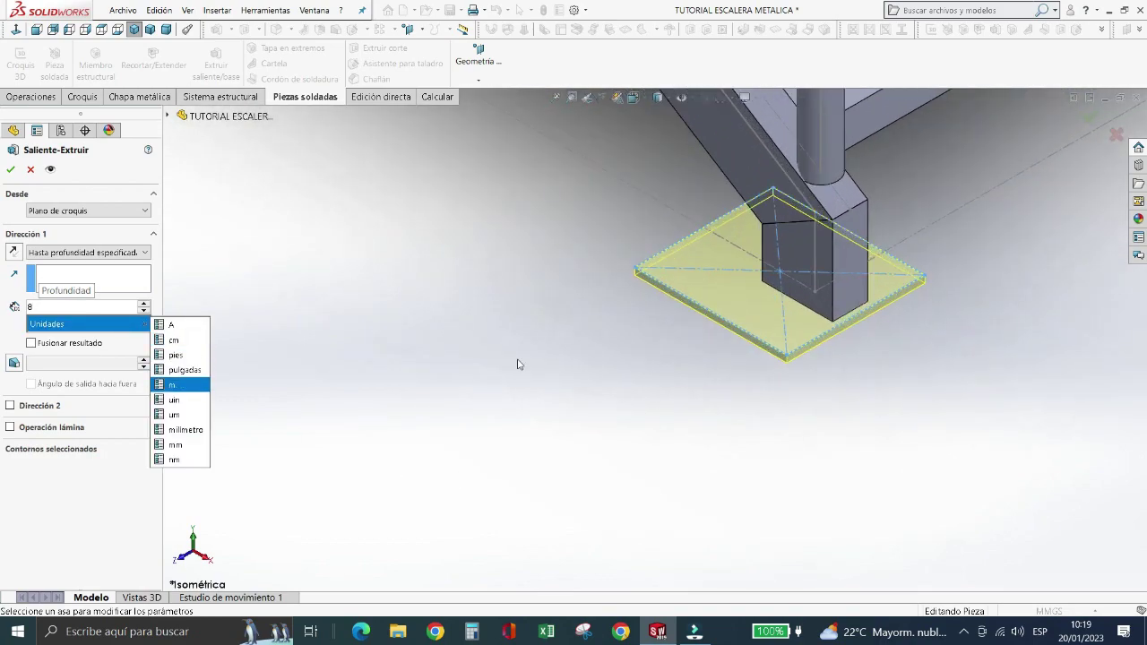
pyautogui.press('Return')
pyautogui.click(12, 252)
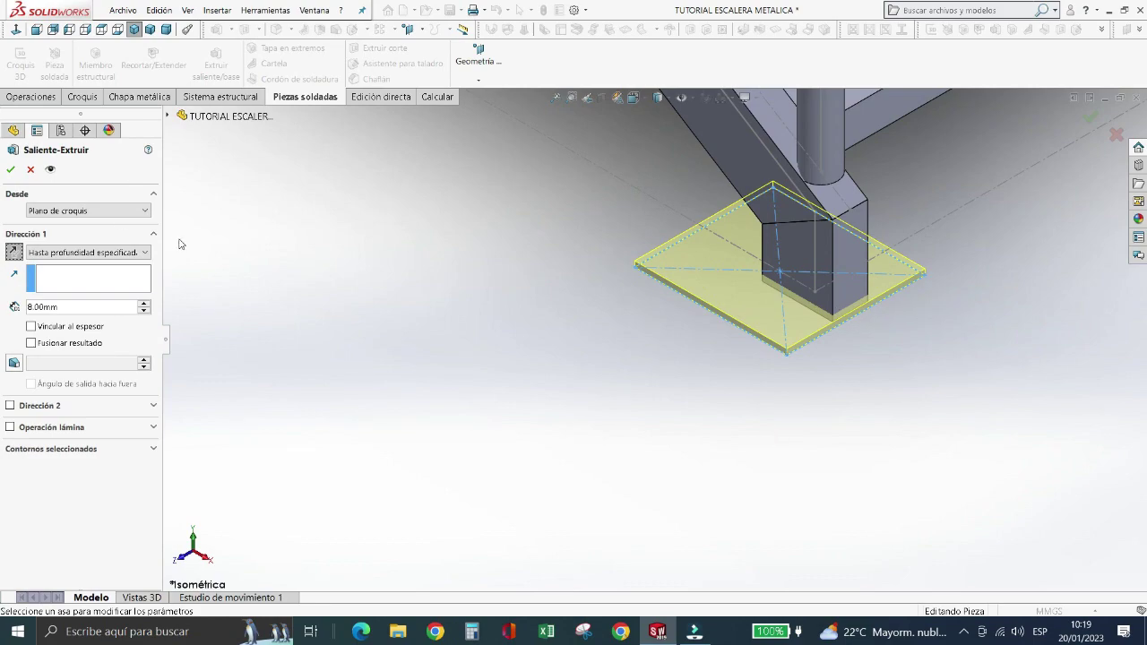
# - Accept the 8 mm base plate extrusion and zoom in on the plate beneath the rectangular tube
pyautogui.click(12, 169)
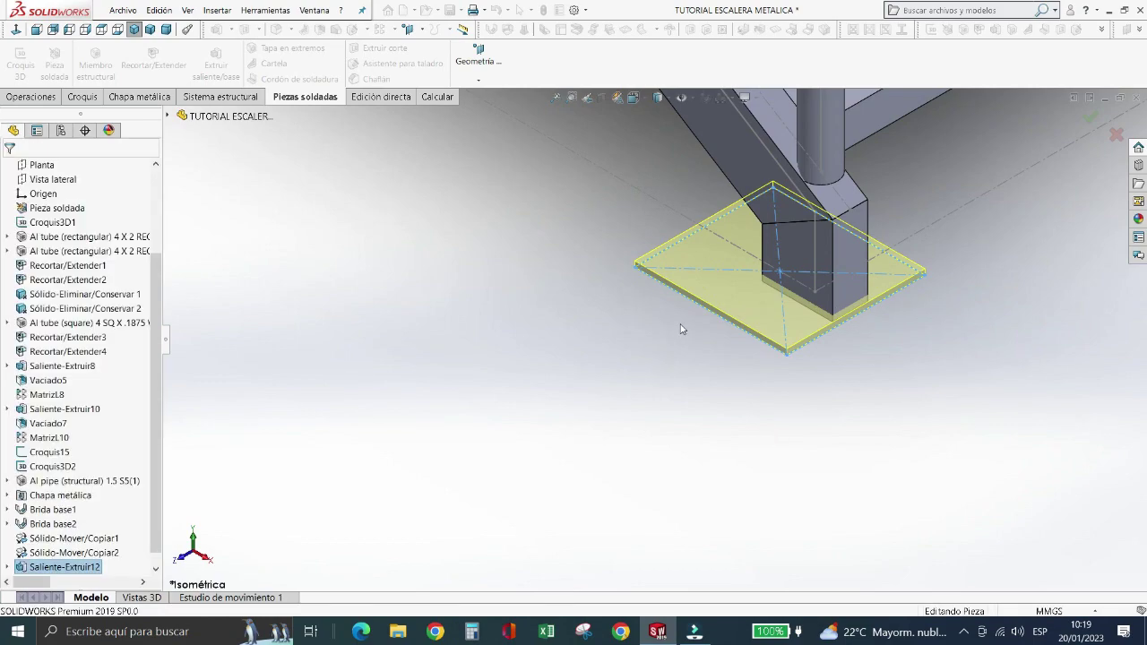
pyautogui.scroll(-3, 848, 328)
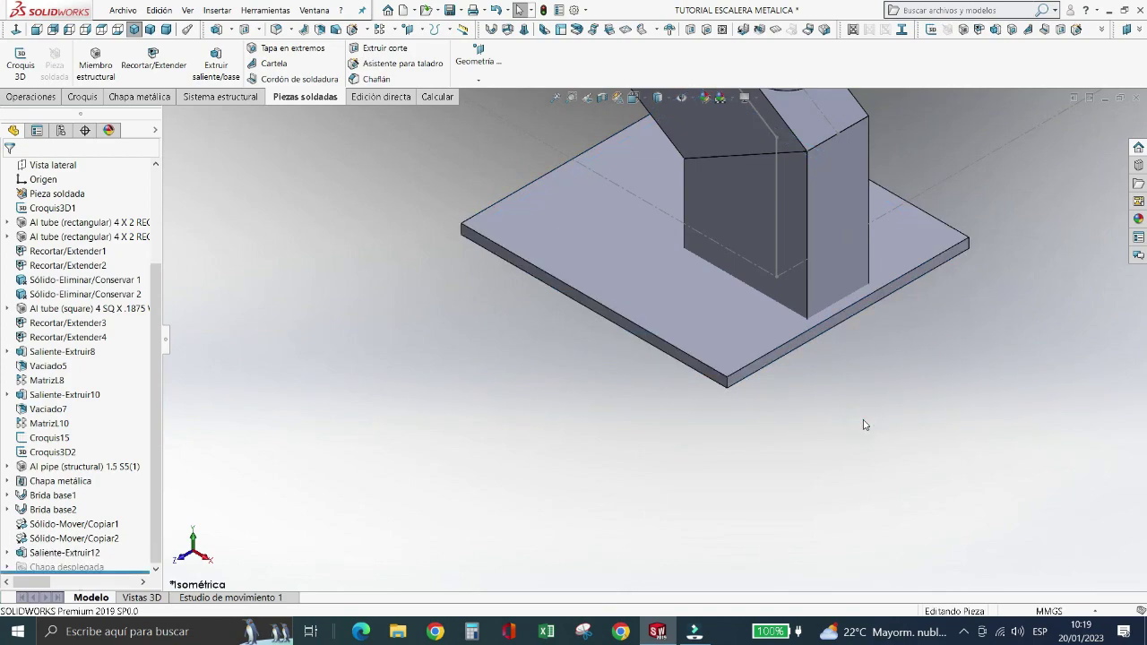
pyautogui.click(786, 277)
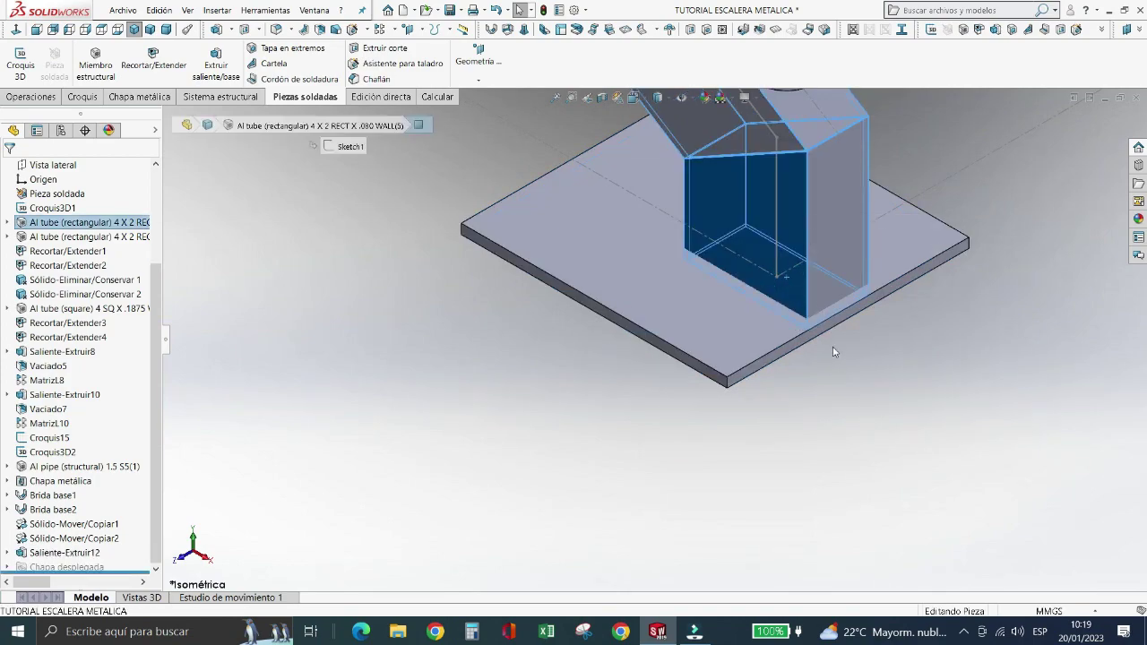
pyautogui.click(828, 346)
pyautogui.scroll(-3, 804, 338)
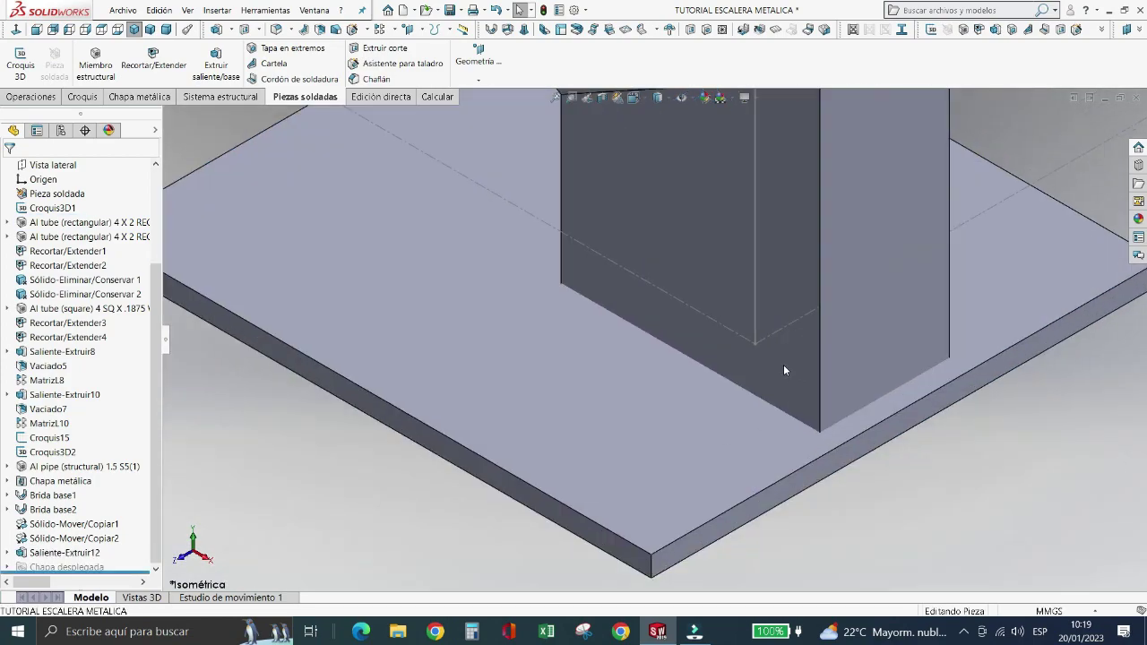
pyautogui.scroll(2, 783, 369)
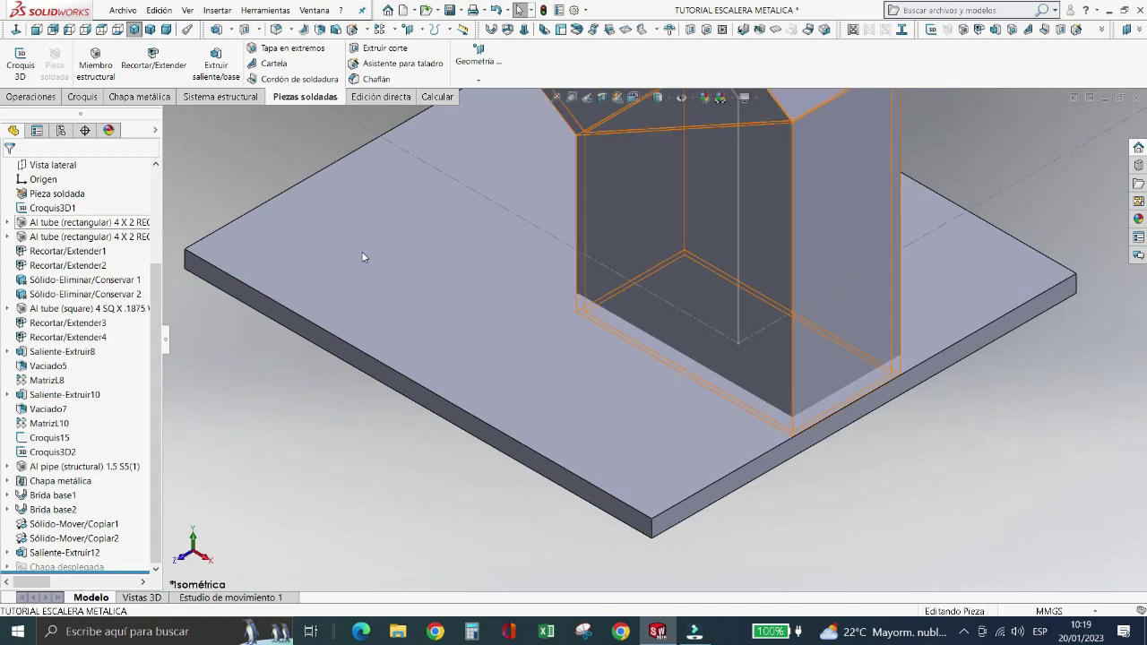
# - Trim the first rectangular tube leg to the top face of its base plate
pyautogui.click(153, 59)
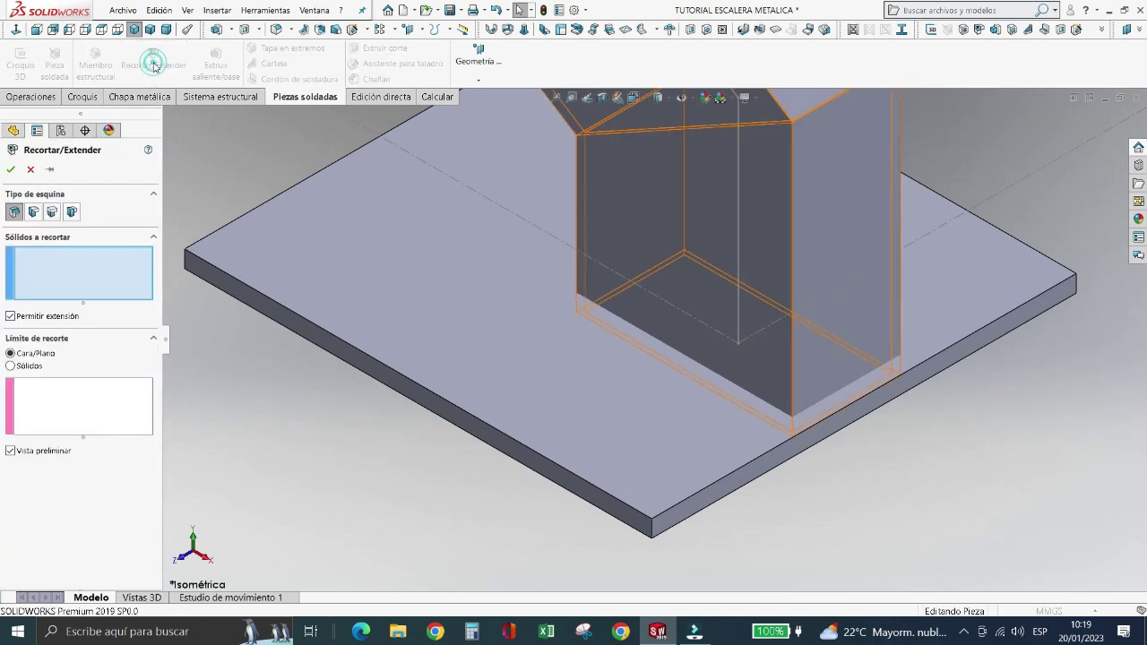
pyautogui.click(654, 230)
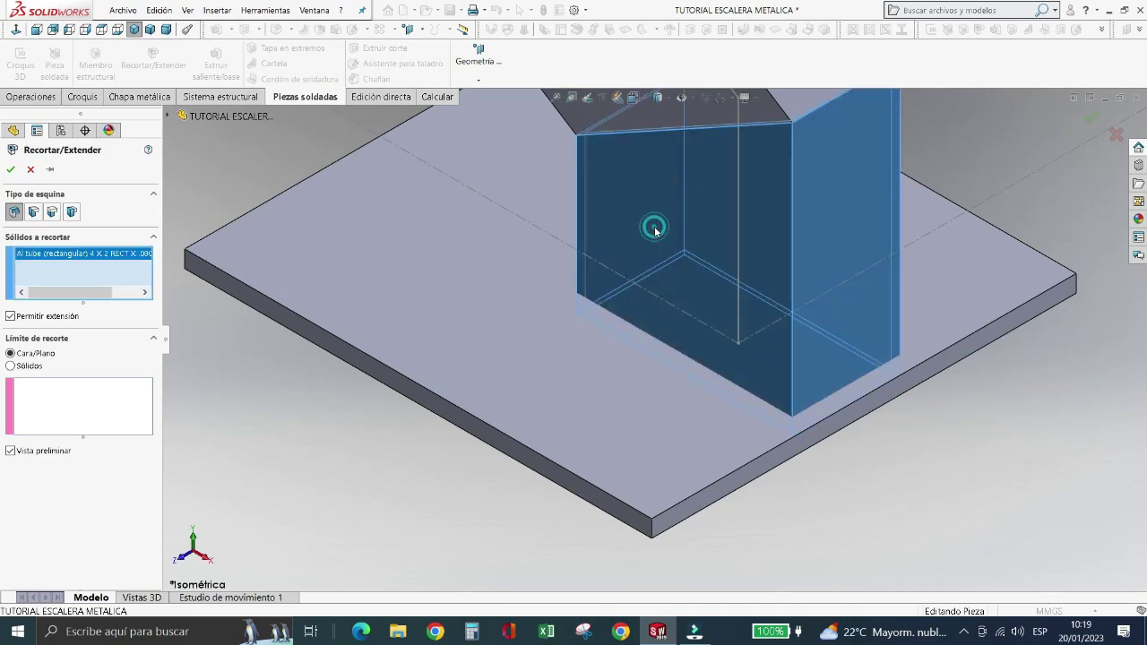
pyautogui.click(97, 411)
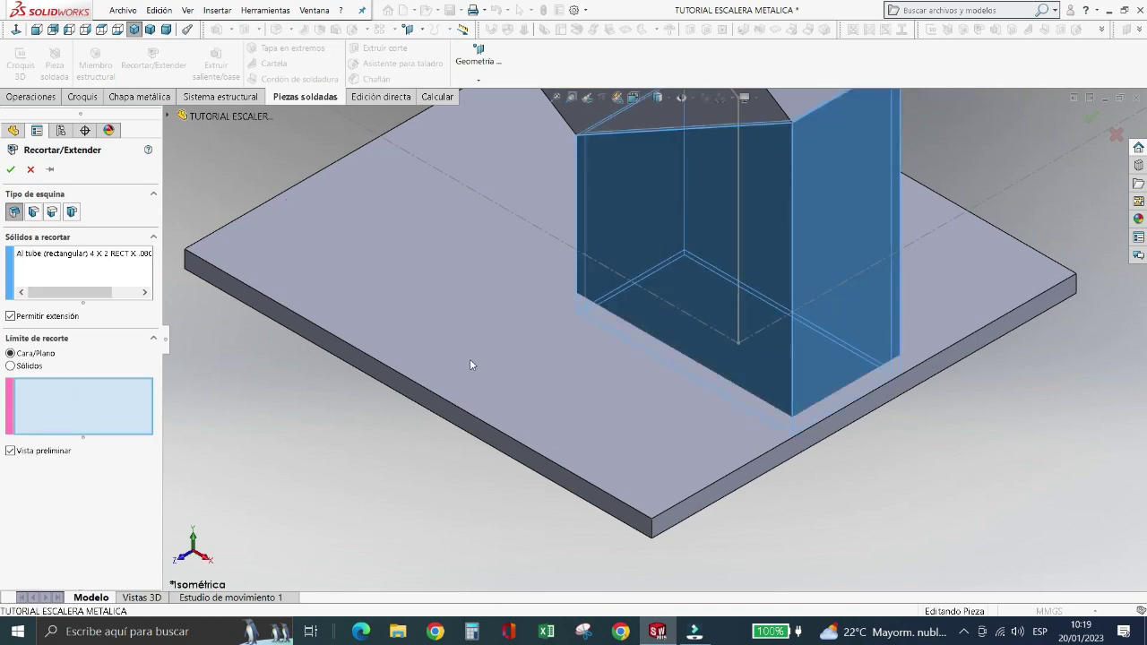
pyautogui.click(554, 380)
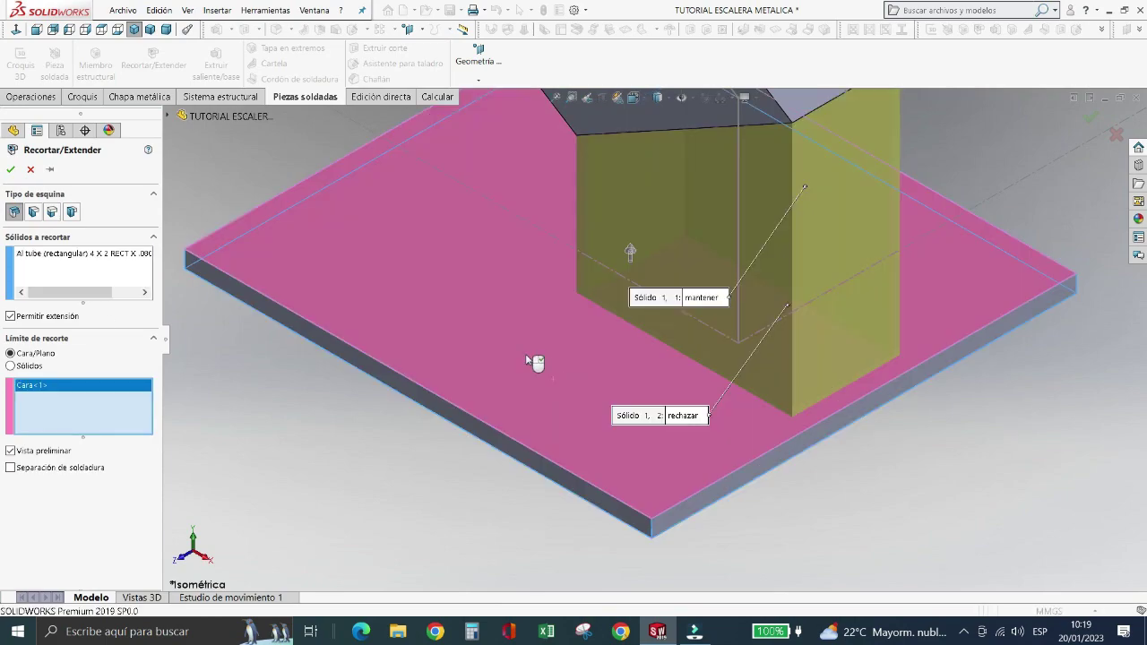
pyautogui.click(11, 171)
pyautogui.click(684, 436)
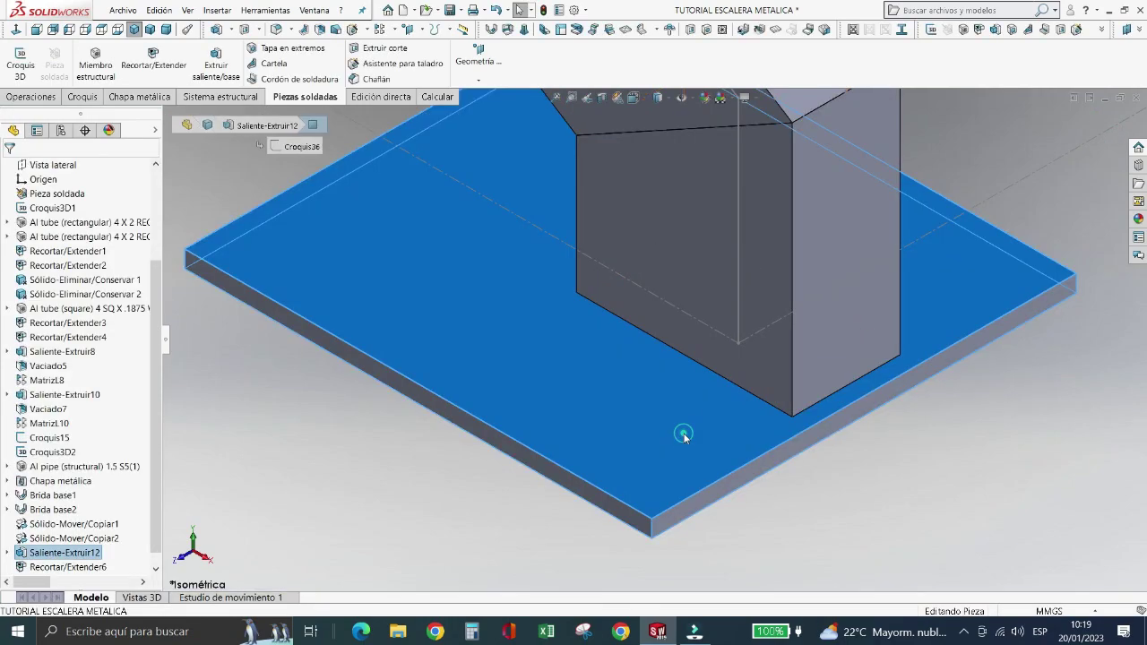
pyautogui.press('Escape')
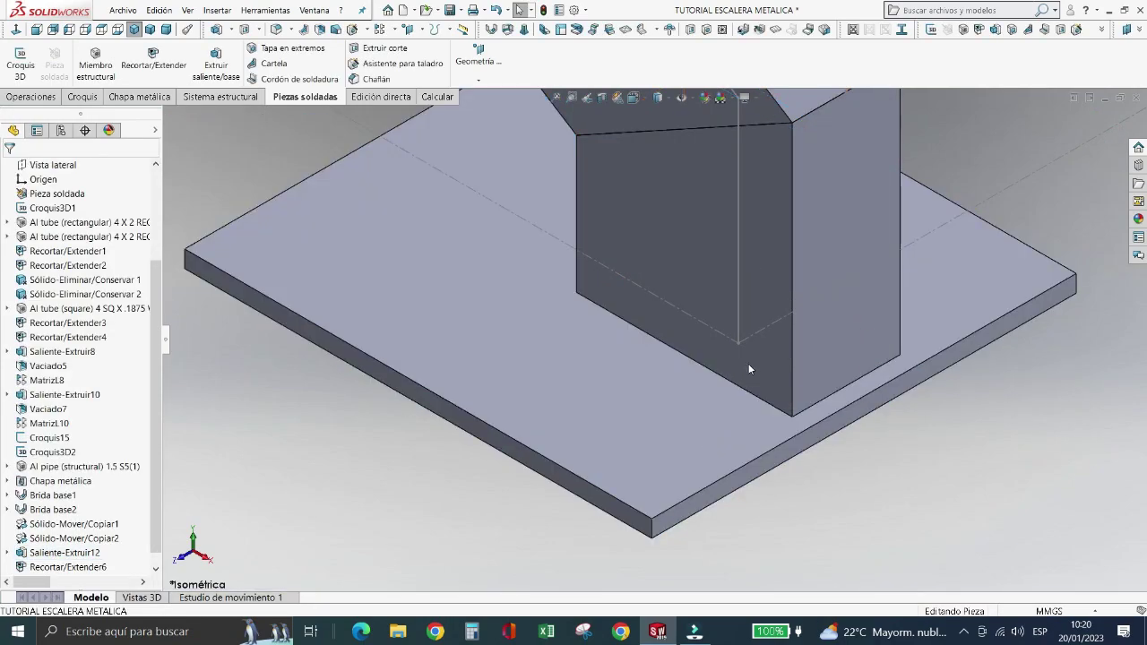
pyautogui.click(750, 368)
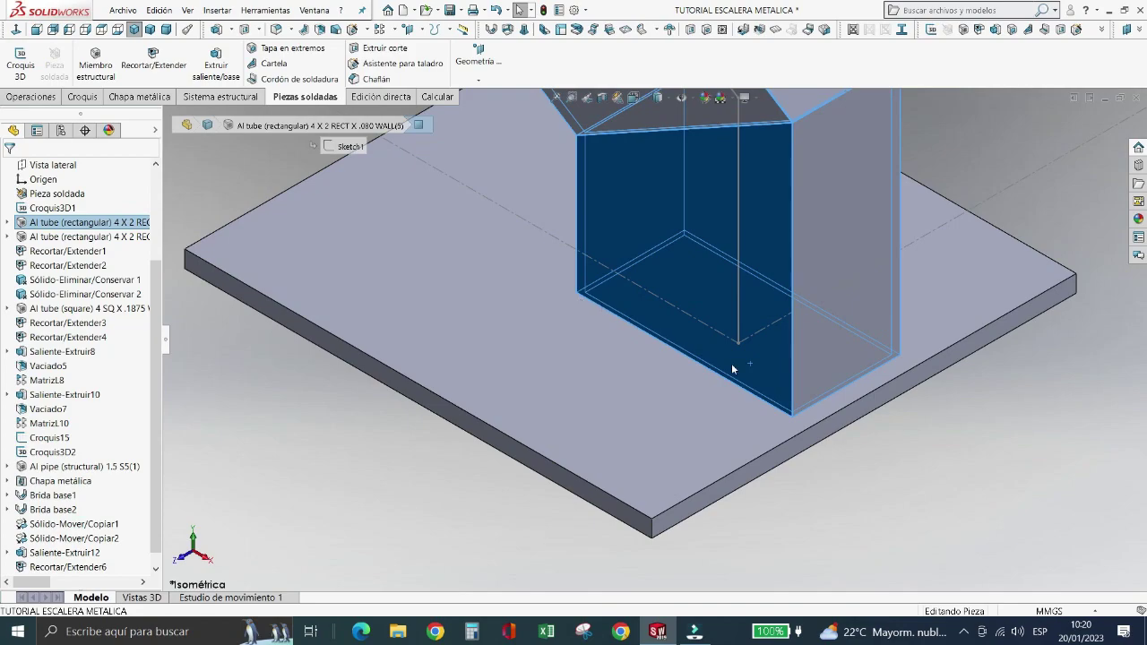
pyautogui.press('Escape')
pyautogui.scroll(5, 616, 382)
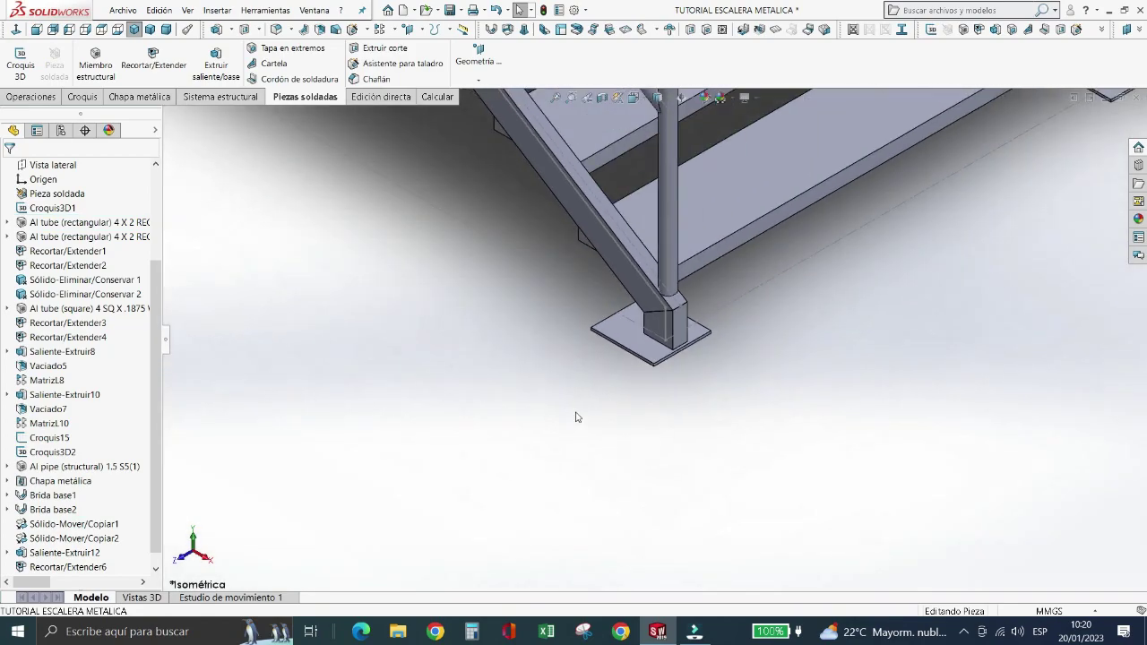
pyautogui.scroll(3, 589, 413)
pyautogui.scroll(-4, 871, 249)
pyautogui.scroll(-4, 714, 263)
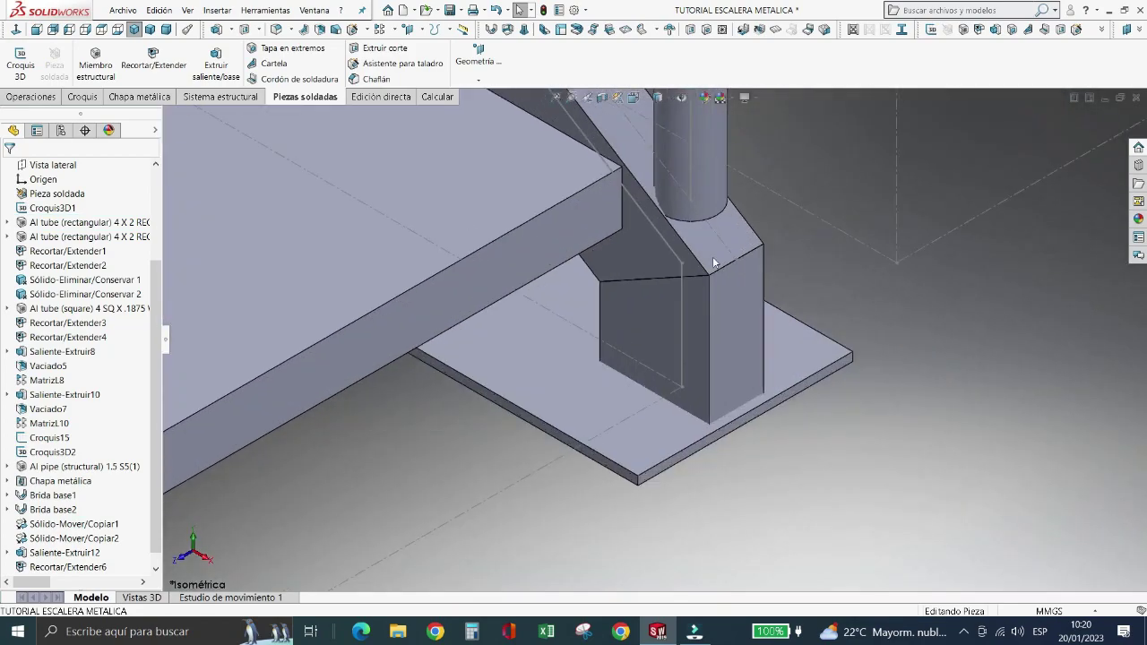
# - Trim the second rectangular tube leg flush with its plate's top face
pyautogui.click(153, 55)
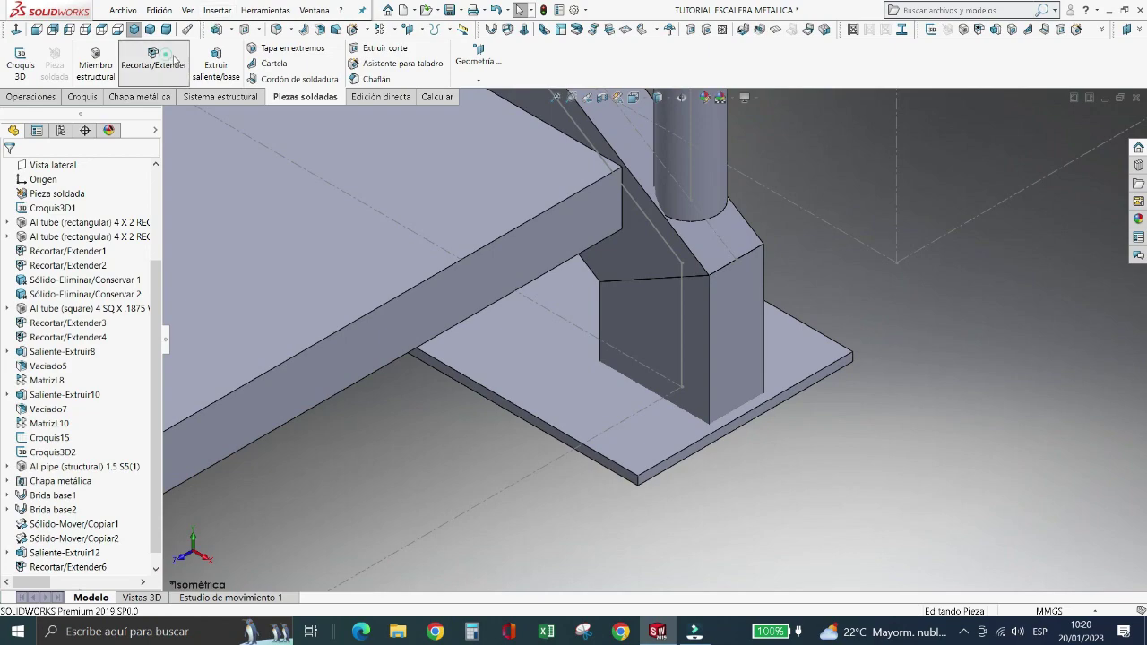
pyautogui.click(652, 330)
pyautogui.click(52, 396)
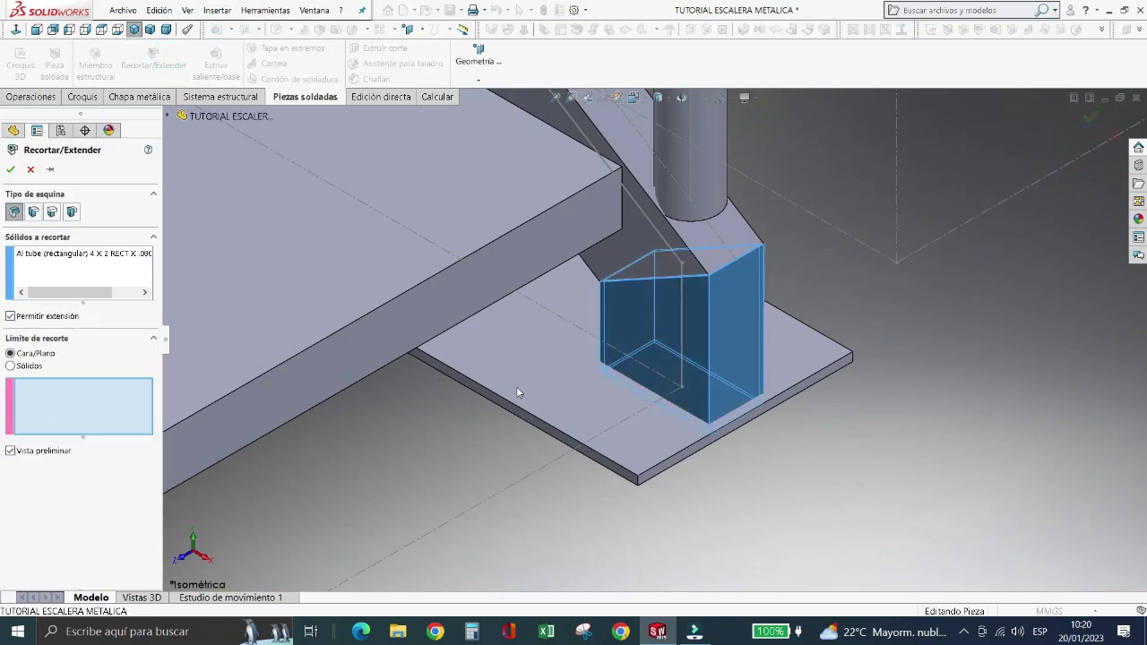
pyautogui.click(581, 378)
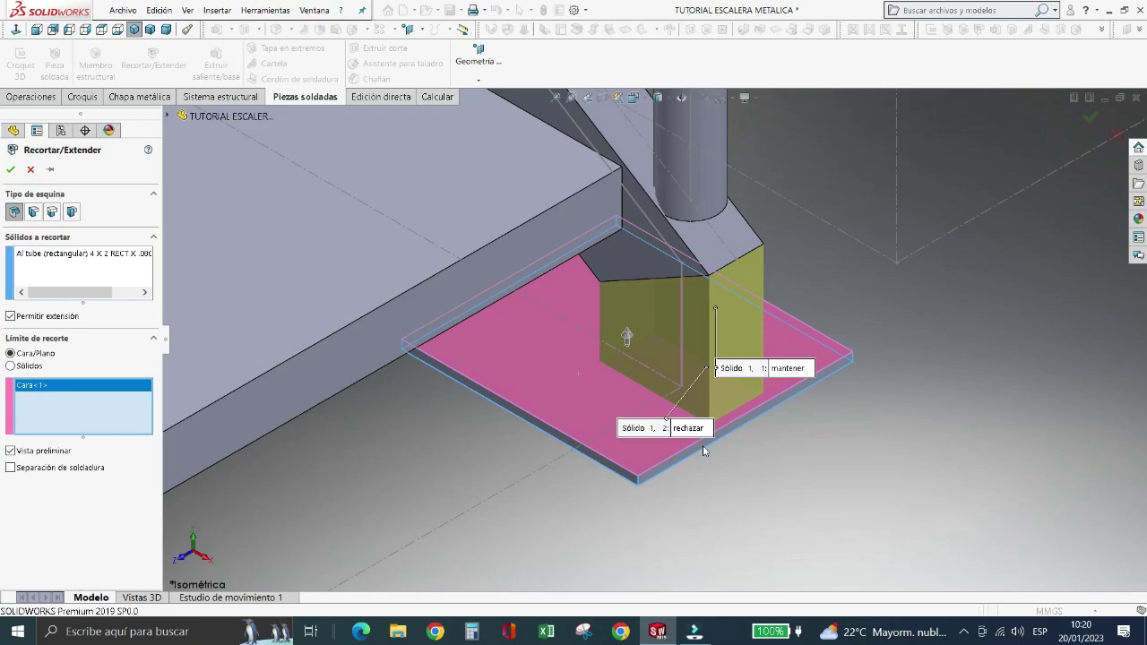
pyautogui.click(11, 168)
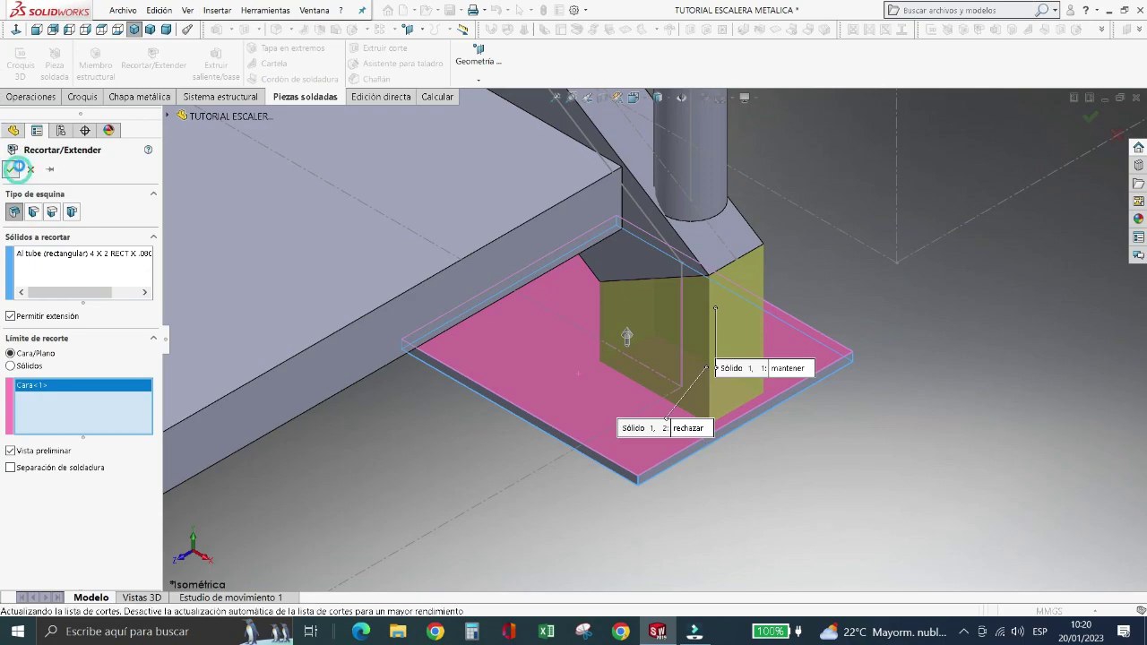
pyautogui.click(665, 347)
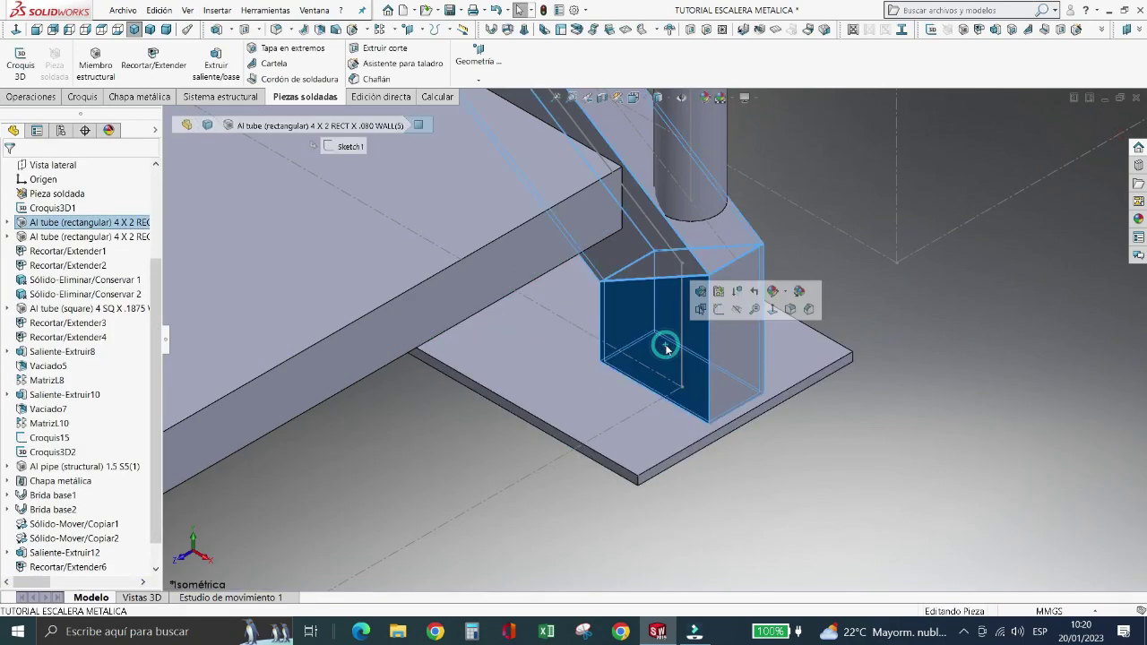
pyautogui.press('Escape')
pyautogui.scroll(3, 642, 310)
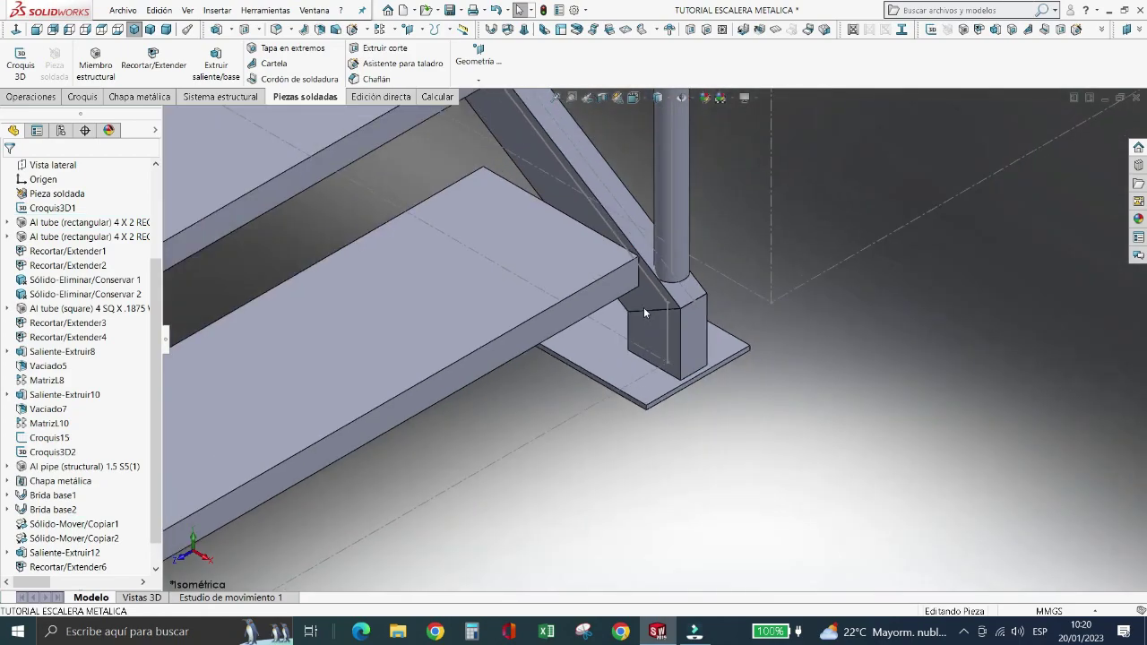
pyautogui.scroll(5, 643, 307)
pyautogui.scroll(3, 609, 295)
pyautogui.scroll(-10, 549, 273)
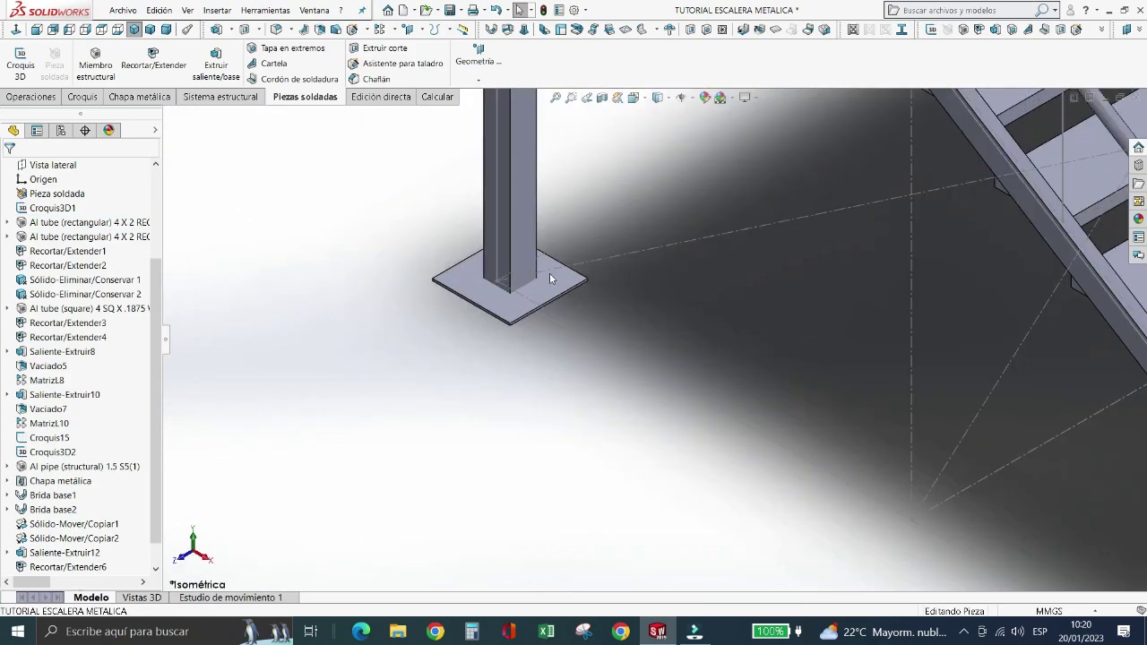
pyautogui.scroll(-3, 549, 272)
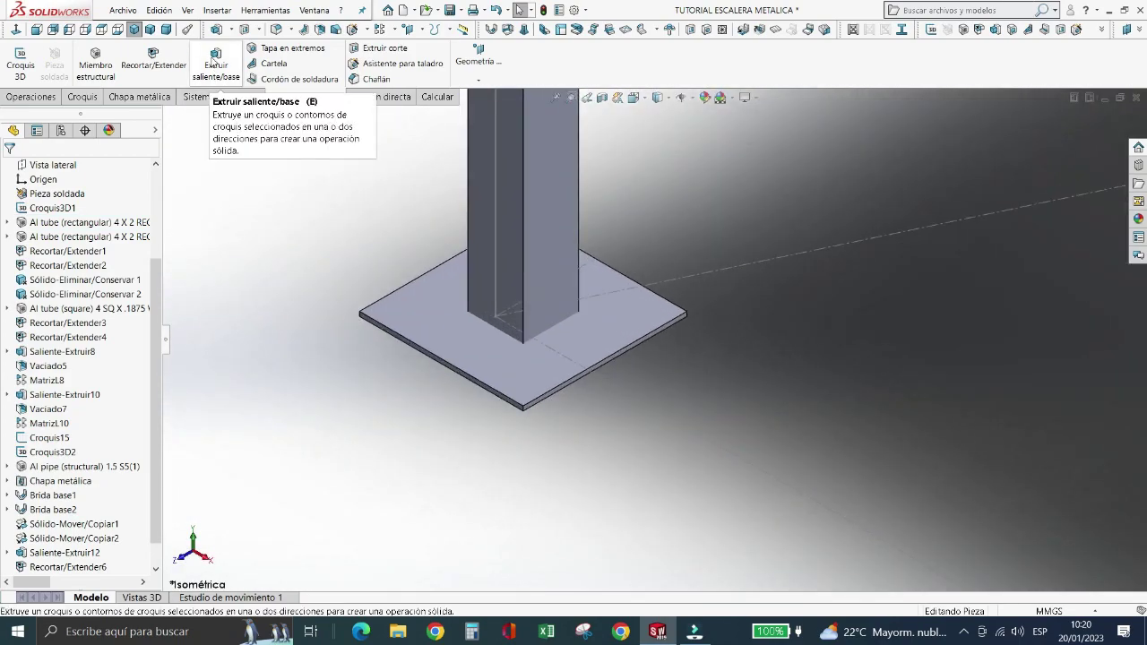
# - Trim the square post to the top face of its base plate with Recortar/Extender
pyautogui.click(153, 59)
pyautogui.click(507, 277)
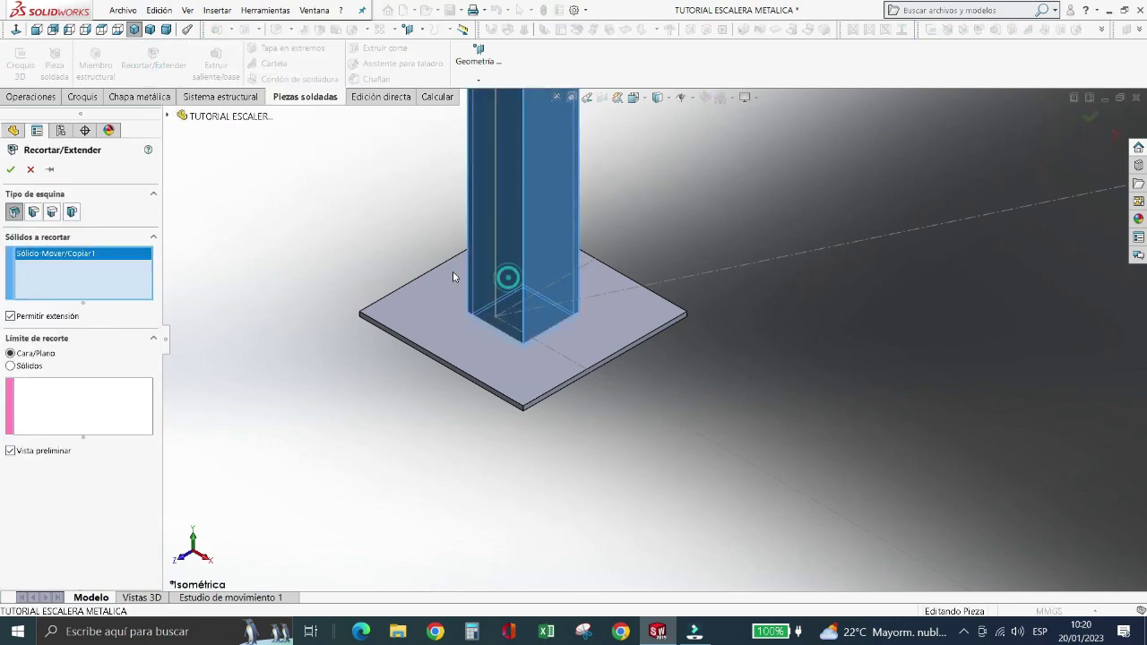
pyautogui.click(112, 412)
pyautogui.click(481, 368)
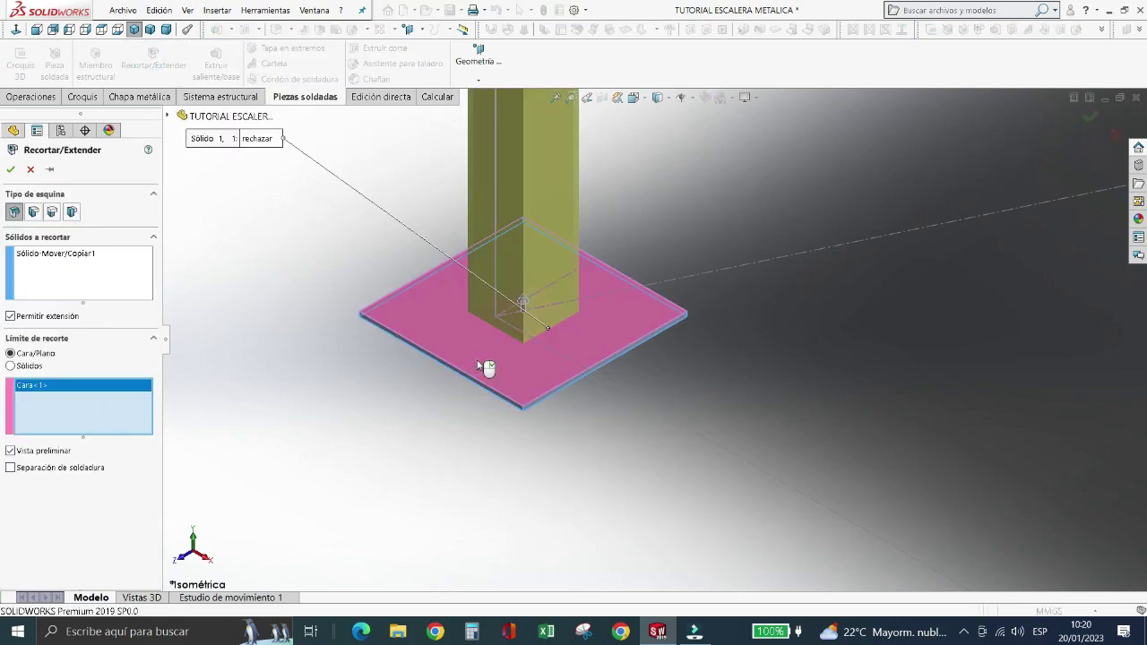
pyautogui.click(10, 170)
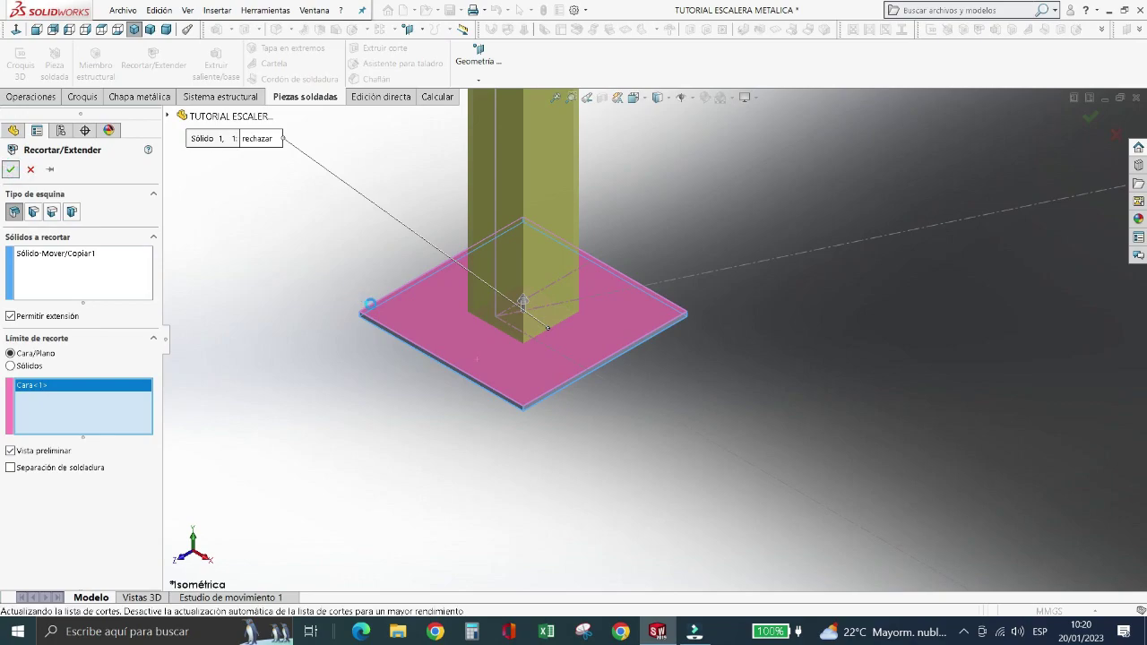
pyautogui.click(557, 242)
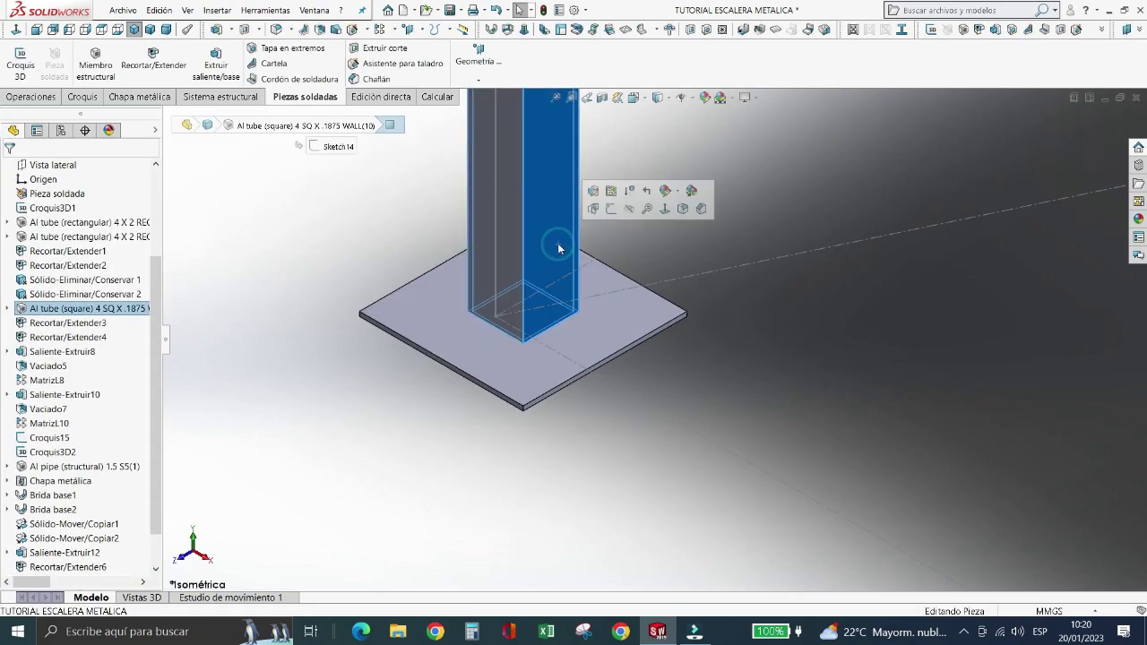
# - Trim the other inclined post flush against its plate face
pyautogui.scroll(6, 742, 274)
pyautogui.moveTo(742, 275); pyautogui.dragTo(604, 252, button='middle')
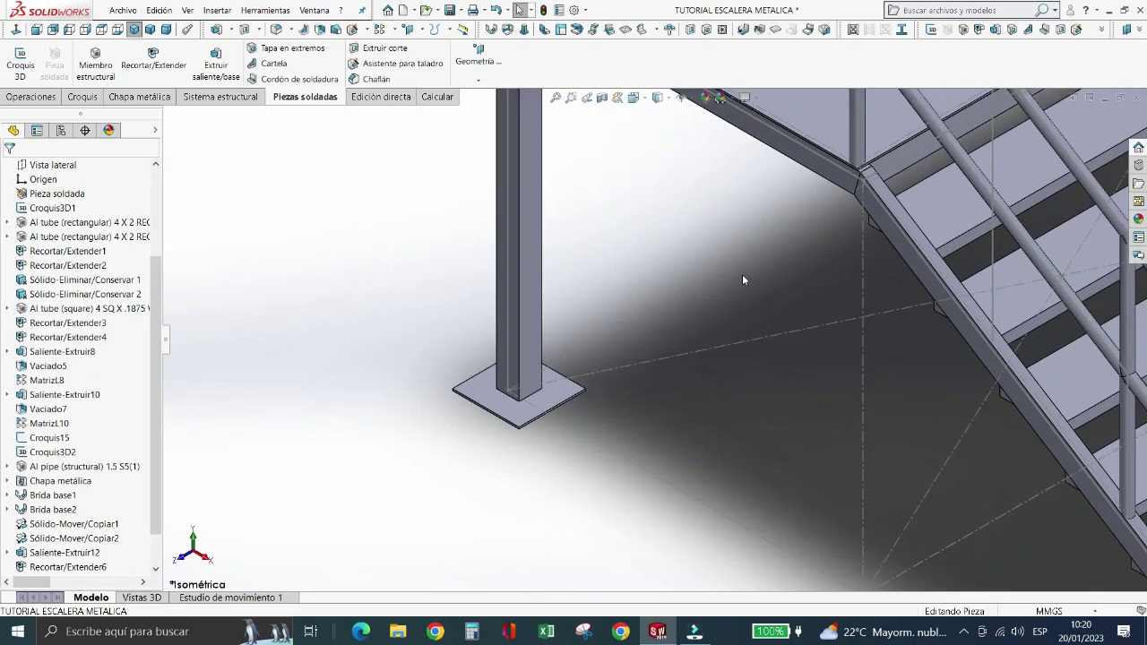
pyautogui.scroll(-2, 604, 252)
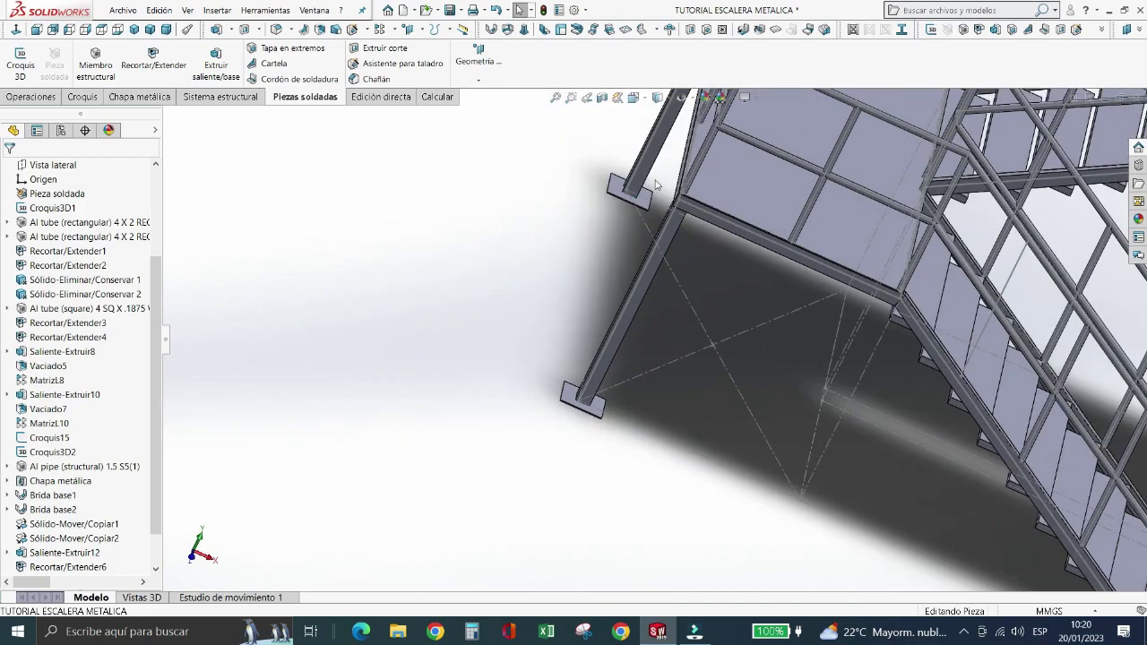
pyautogui.scroll(-3, 608, 257)
pyautogui.scroll(-3, 611, 262)
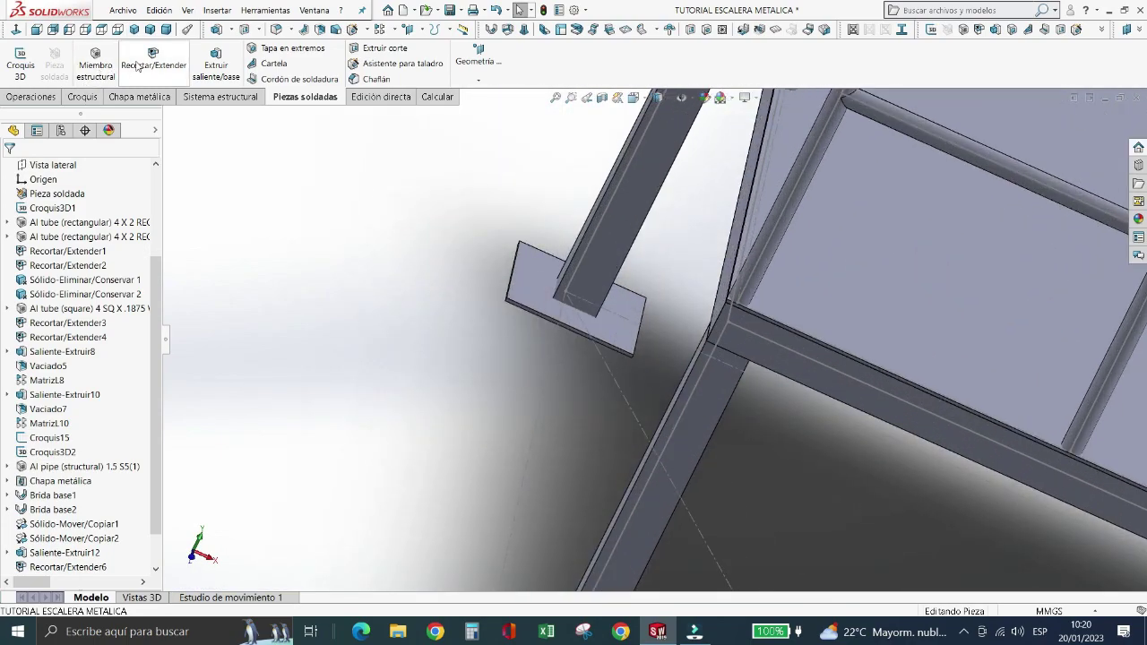
pyautogui.click(154, 59)
pyautogui.click(593, 261)
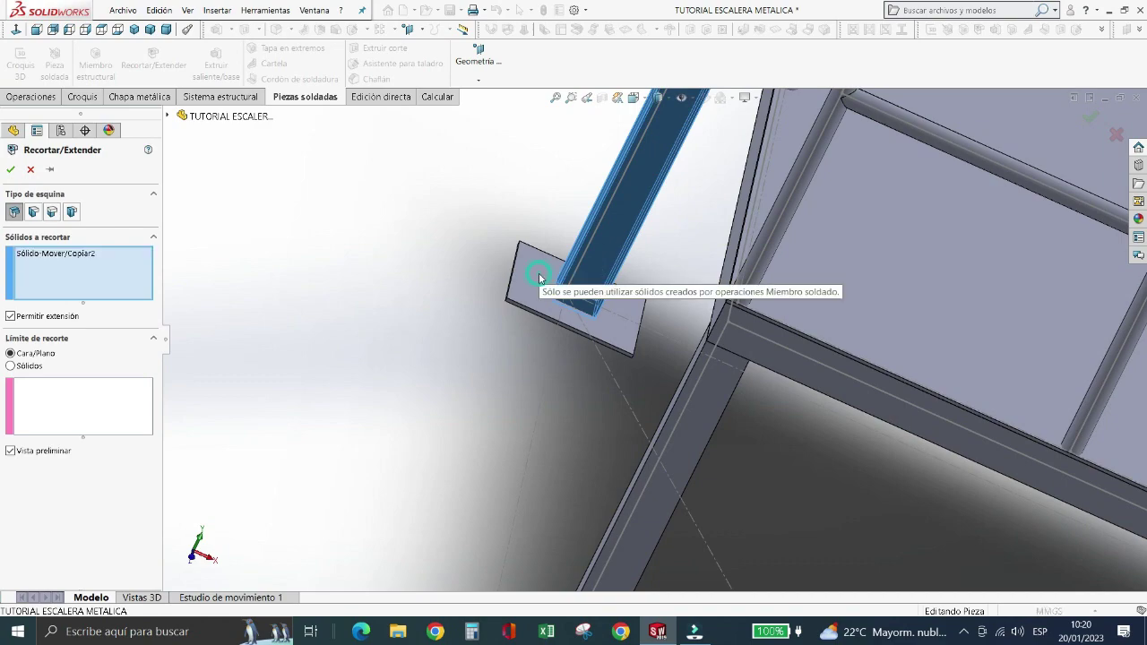
pyautogui.click(71, 407)
pyautogui.click(530, 284)
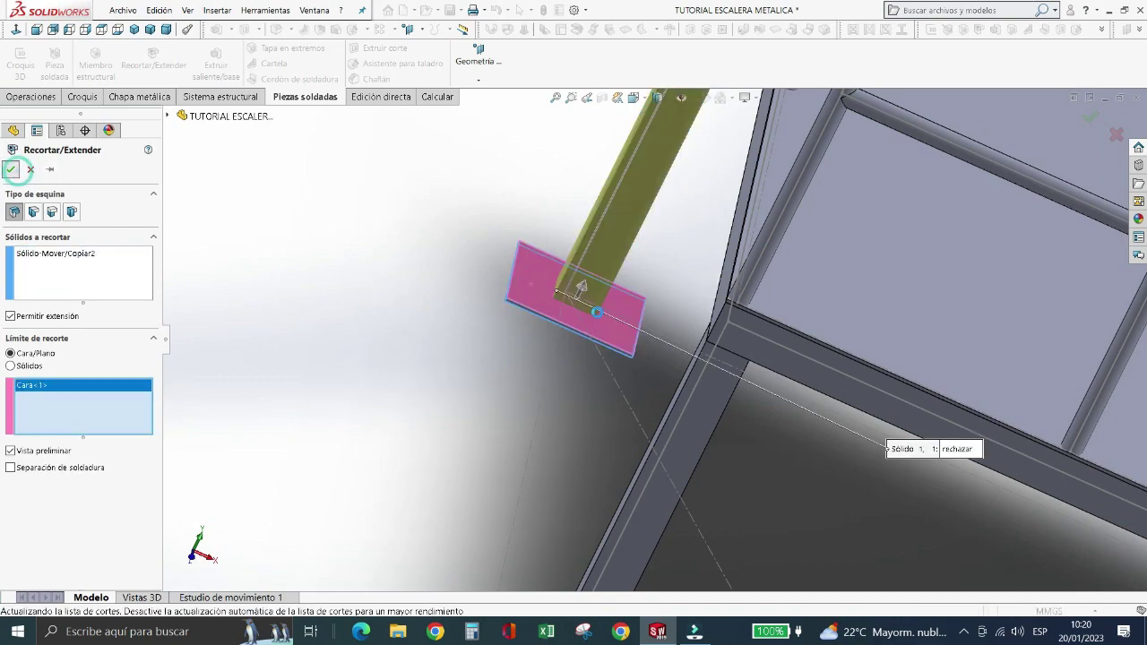
pyautogui.click(11, 169)
pyautogui.click(626, 244)
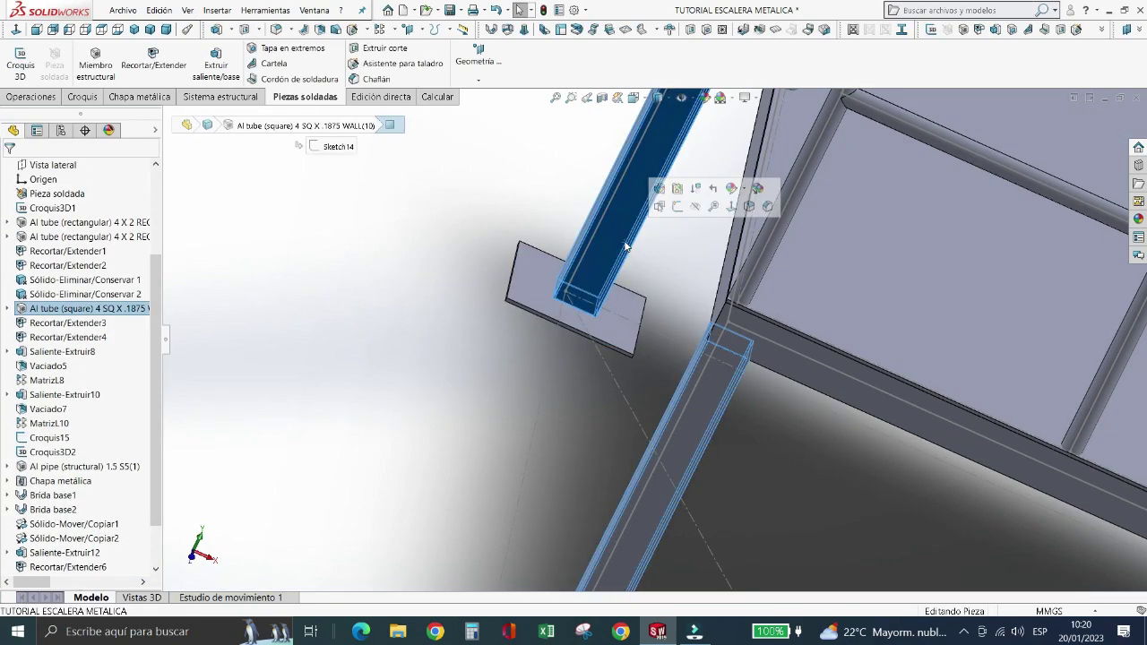
pyautogui.press('Escape')
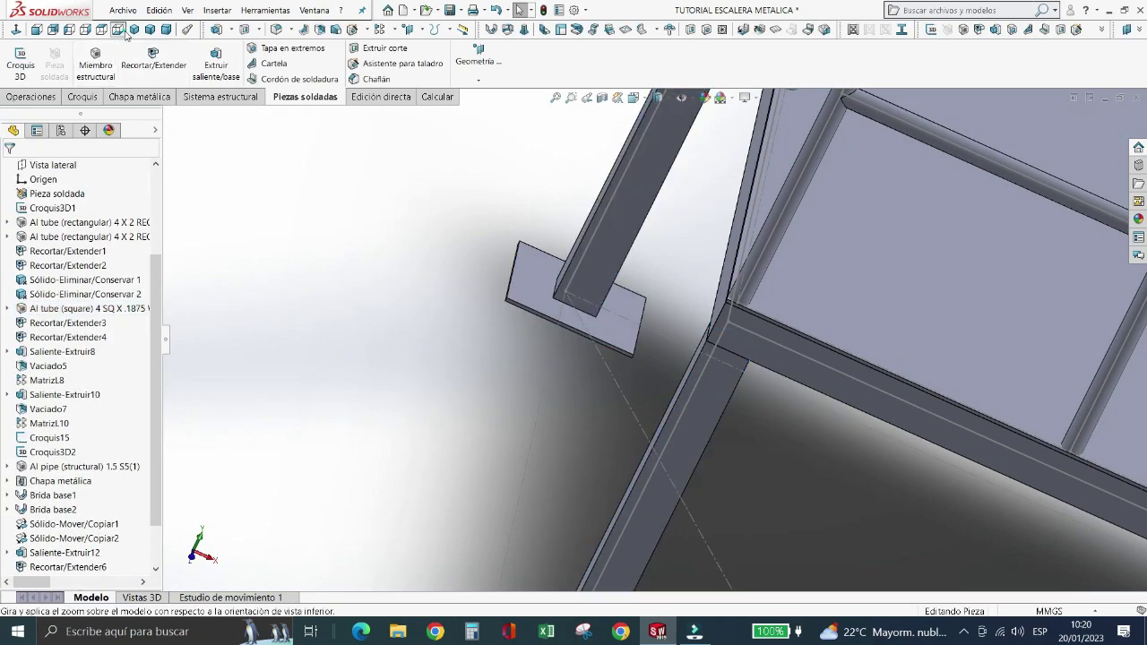
pyautogui.hotkey('ctrl', '6')
# - Start a new sketch on the square plate's bottom face
pyautogui.scroll(-3, 459, 198)
pyautogui.scroll(-3, 437, 196)
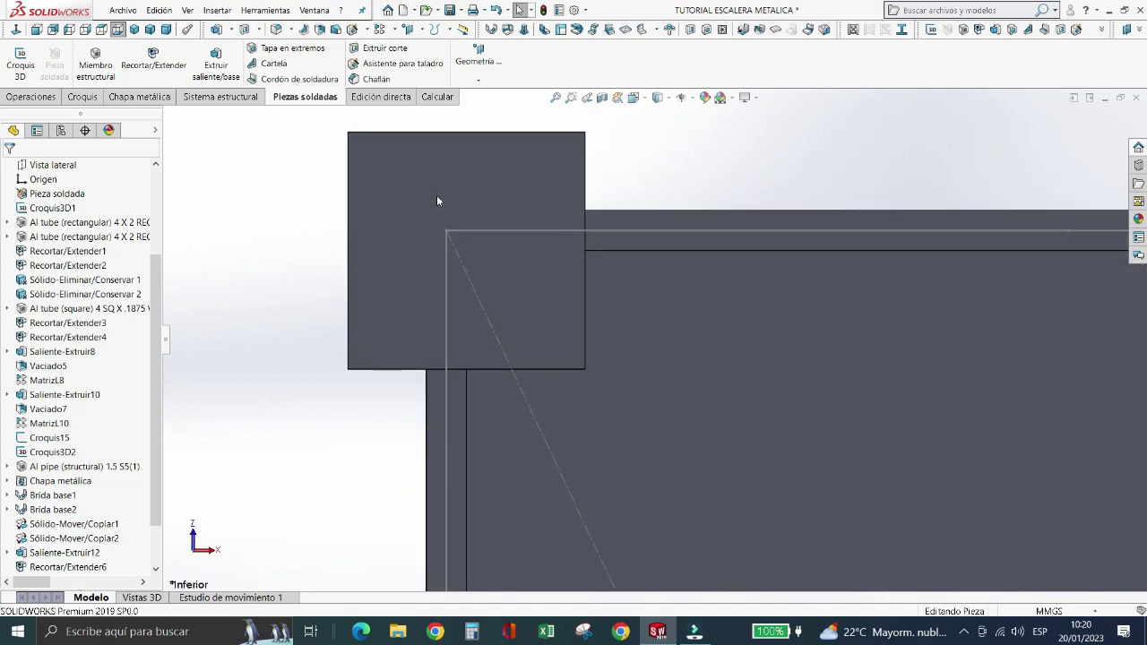
pyautogui.click(438, 183)
pyautogui.rightClick(438, 183)
pyautogui.click(467, 165)
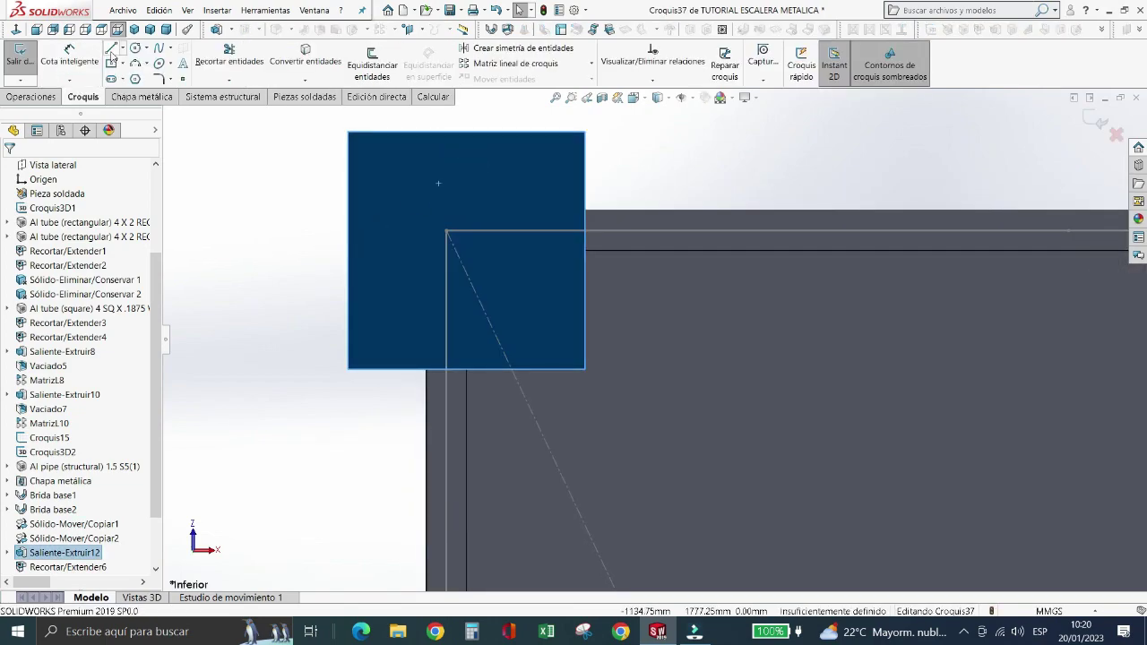
# - Draw two horizontal construction lines across the plate from edge to edge
pyautogui.click(122, 49)
pyautogui.scroll(-3, 405, 206)
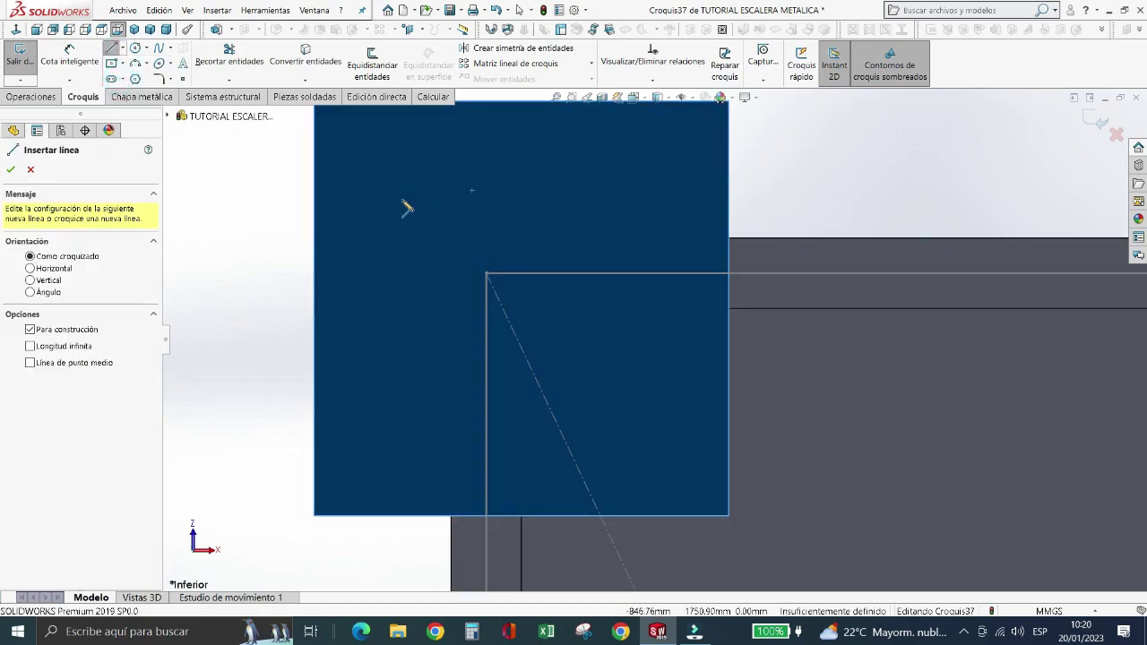
pyautogui.click(314, 162)
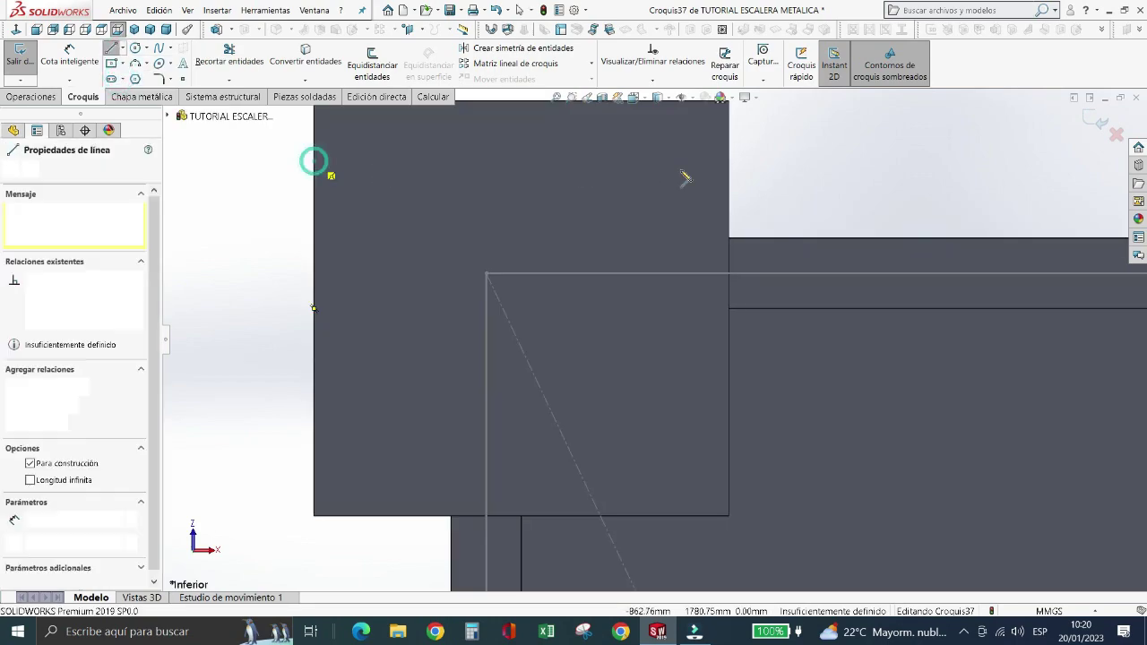
pyautogui.doubleClick(735, 161)
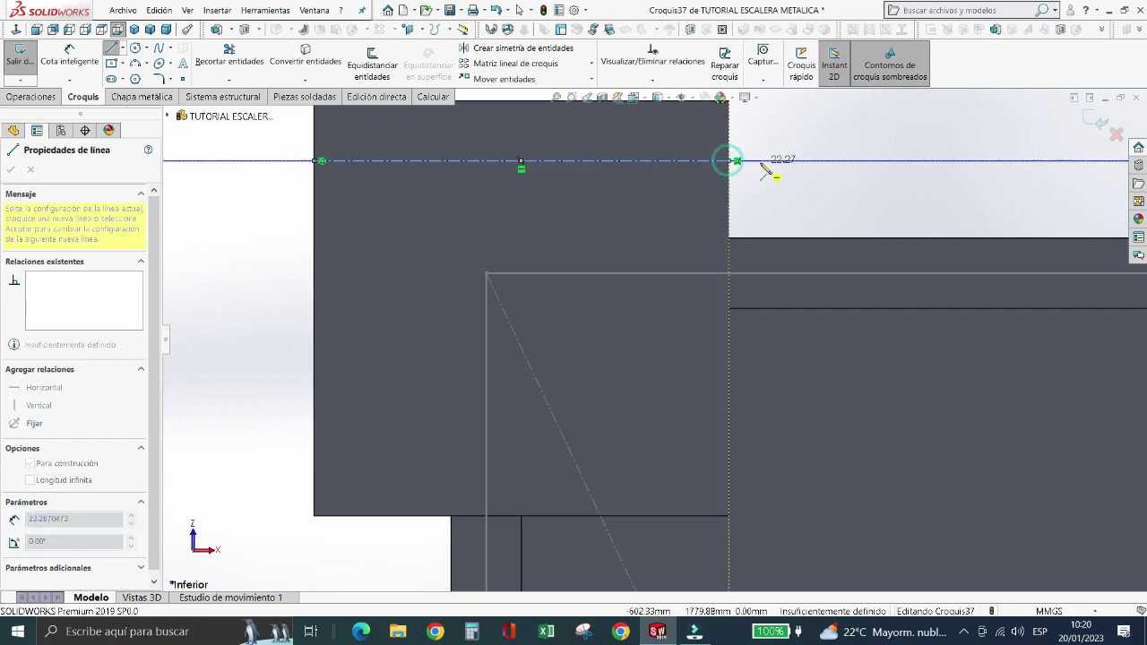
pyautogui.click(315, 467)
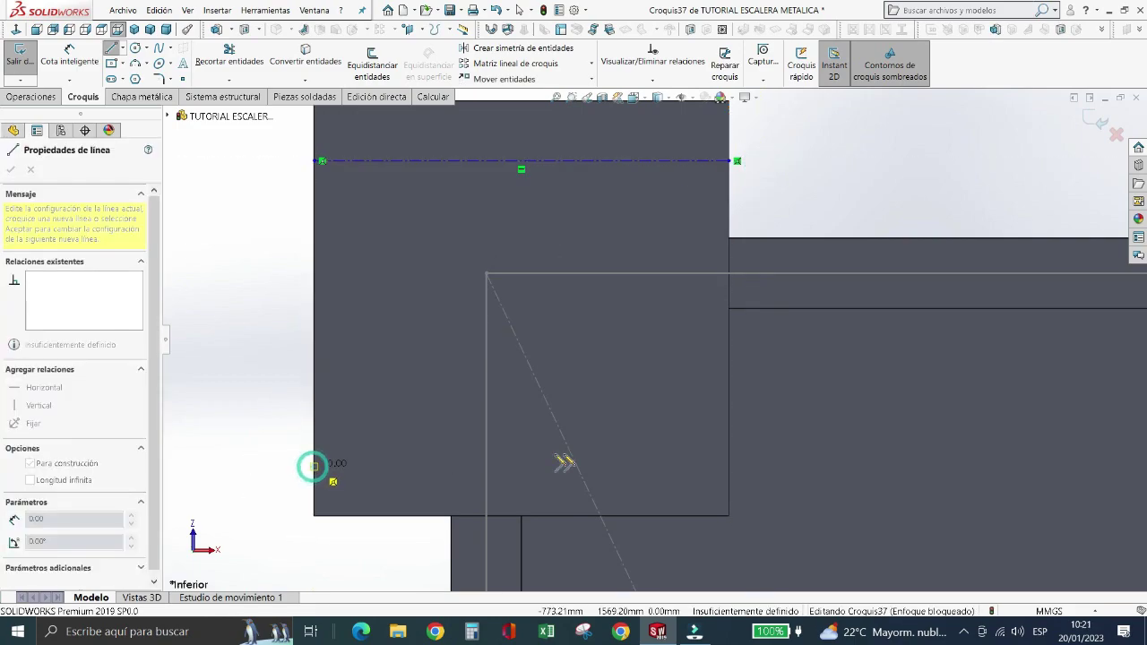
pyautogui.doubleClick(731, 470)
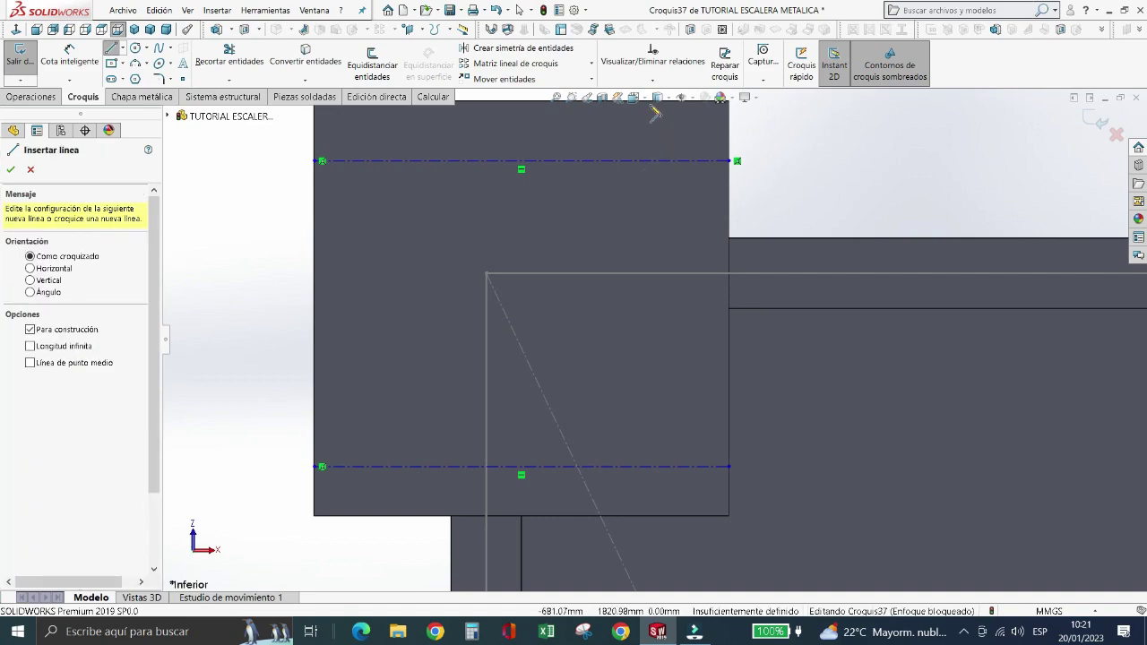
pyautogui.scroll(-2, 660, 218)
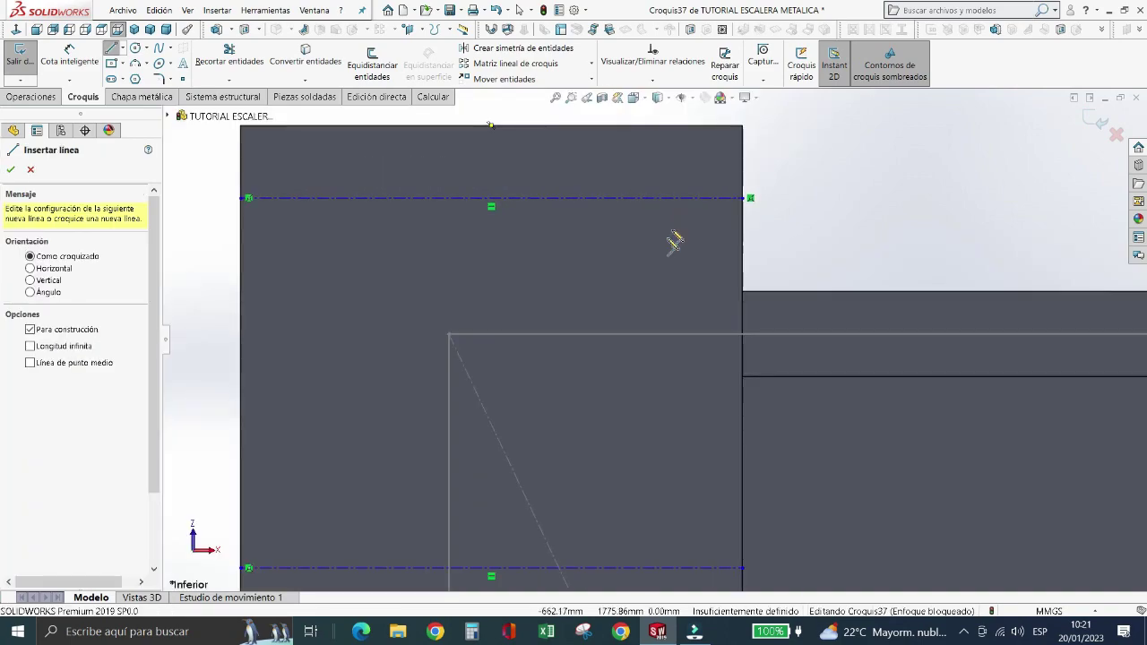
pyautogui.scroll(1, 672, 242)
pyautogui.scroll(1, 666, 240)
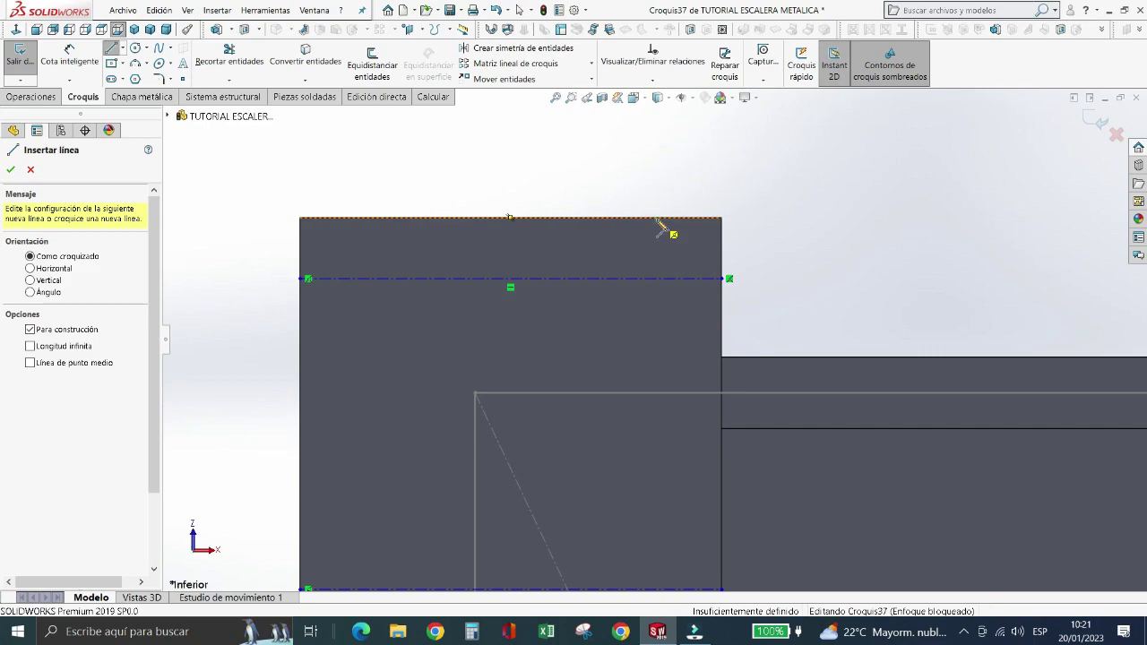
# - Draw two vertical construction lines spanning the plate from top to bottom edge
pyautogui.click(657, 219)
pyautogui.scroll(2, 633, 430)
pyautogui.scroll(-1, 668, 473)
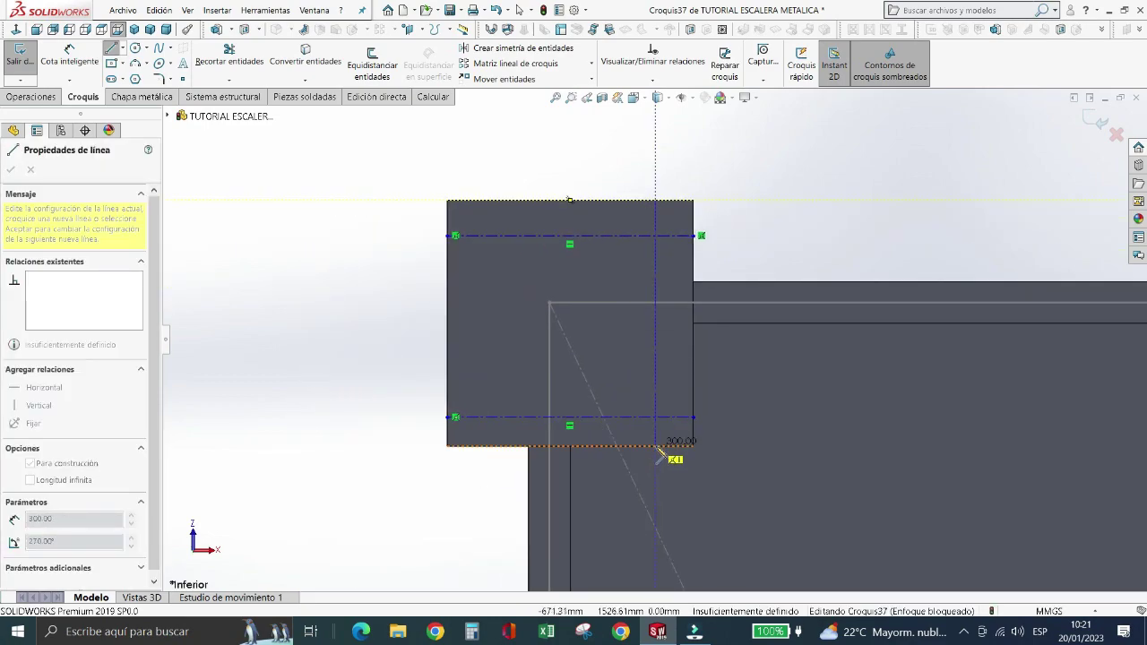
pyautogui.click(660, 456)
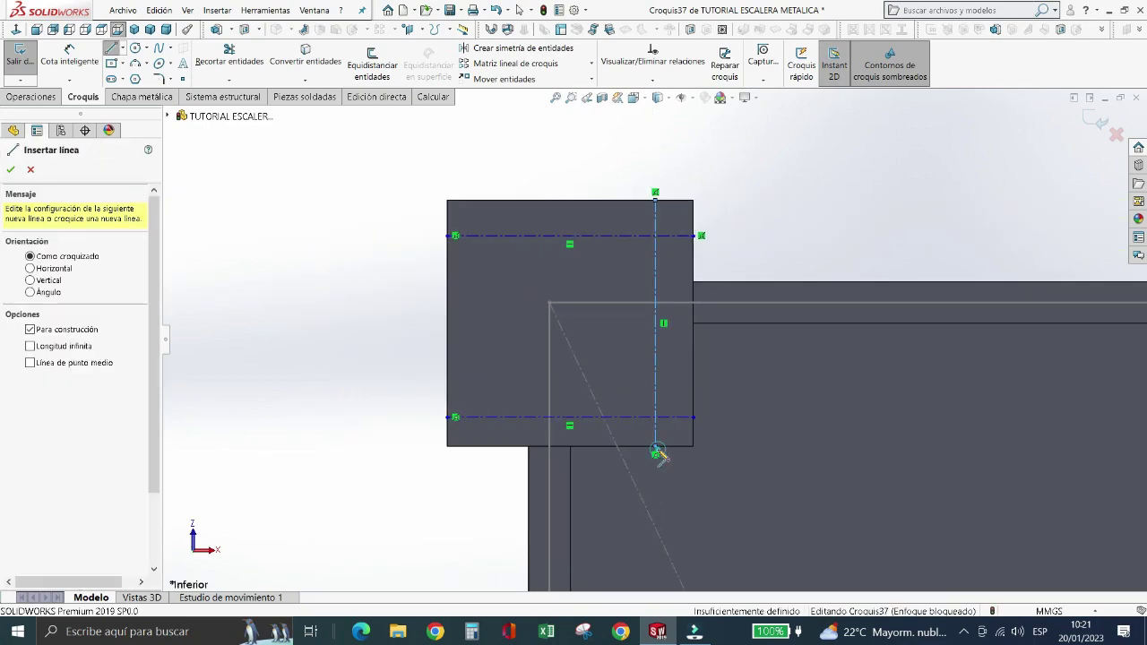
pyautogui.click(475, 196)
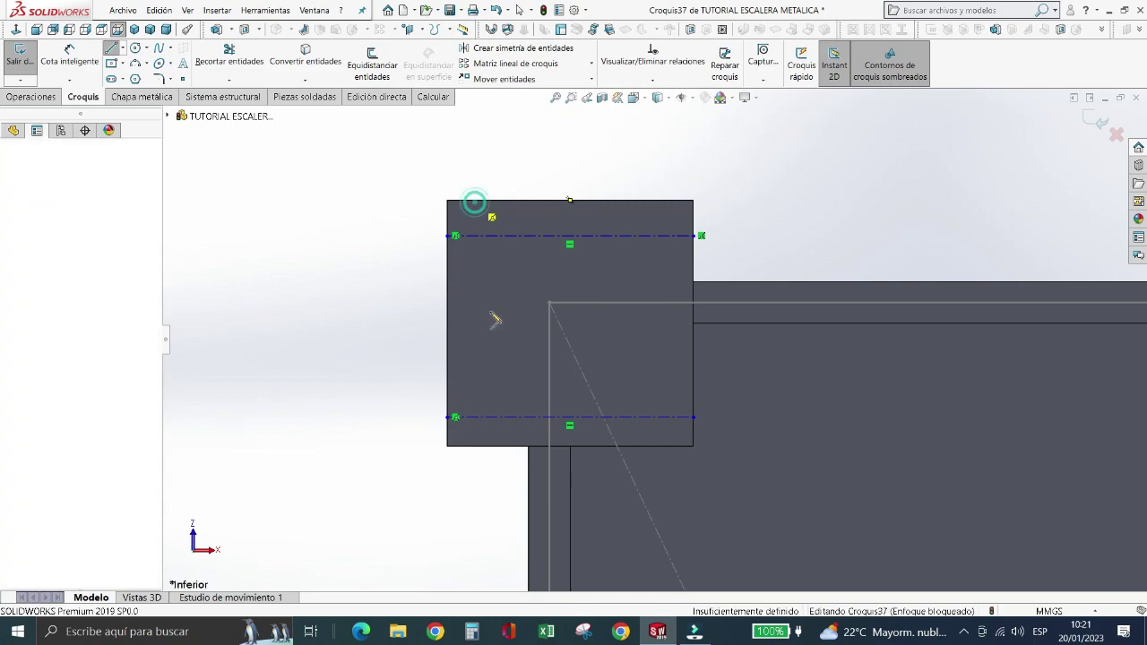
pyautogui.click(475, 447)
pyautogui.press('Escape')
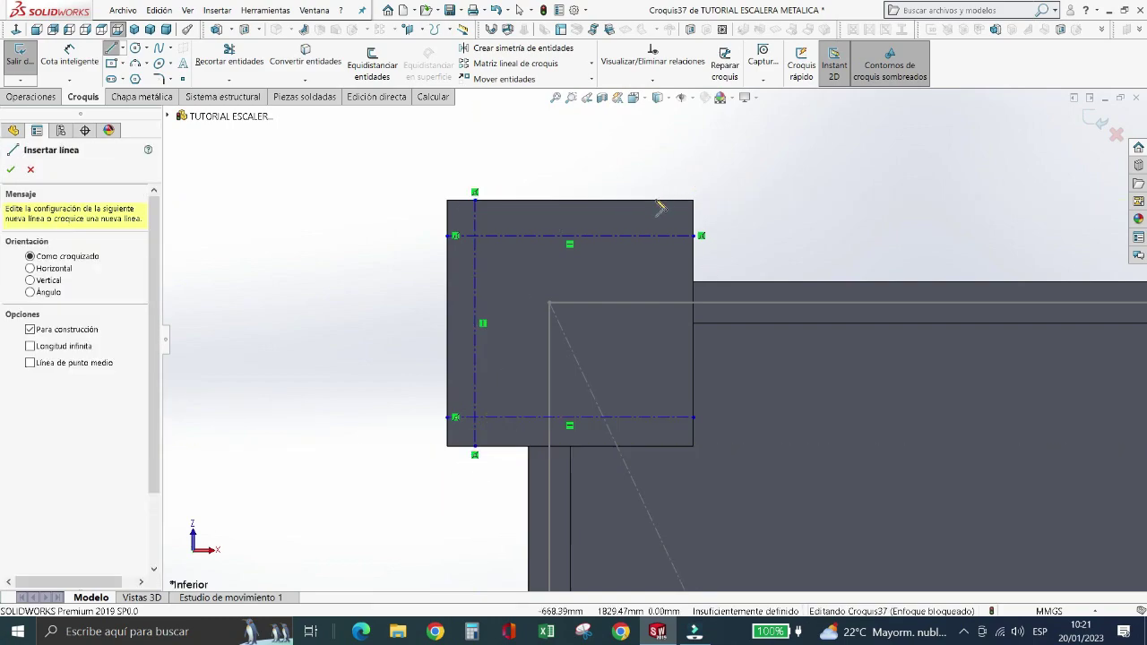
pyautogui.click(655, 201)
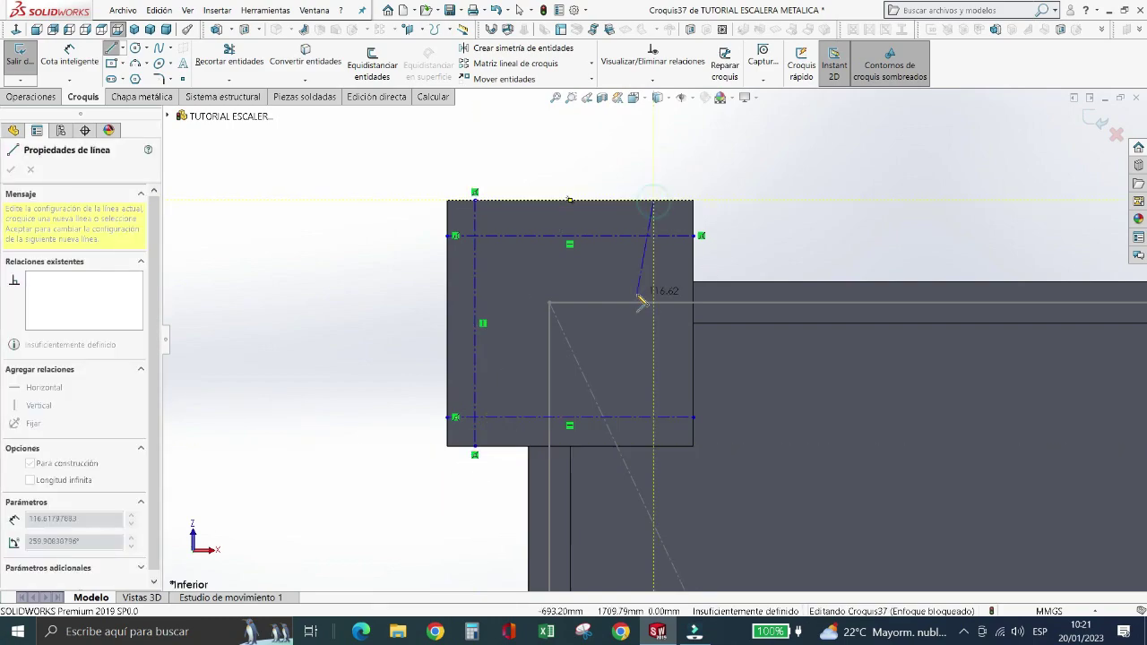
pyautogui.click(655, 447)
pyautogui.press('Escape')
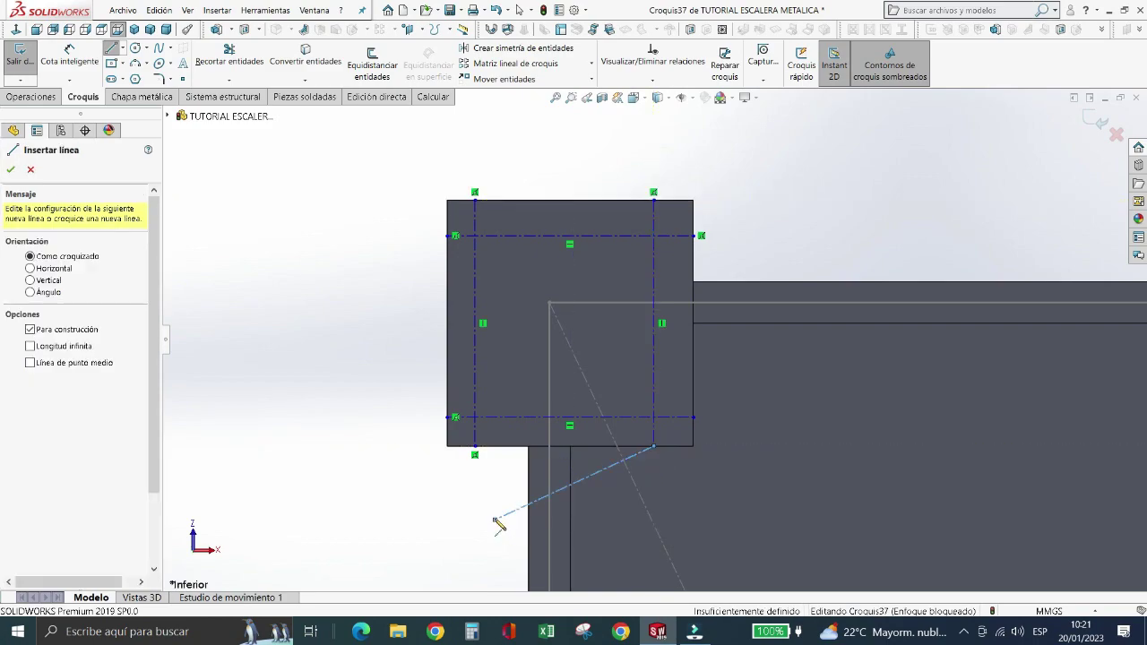
pyautogui.click(69, 54)
# - Dimension the left and top construction lines 60 mm from the plate edges
pyautogui.scroll(-3, 448, 179)
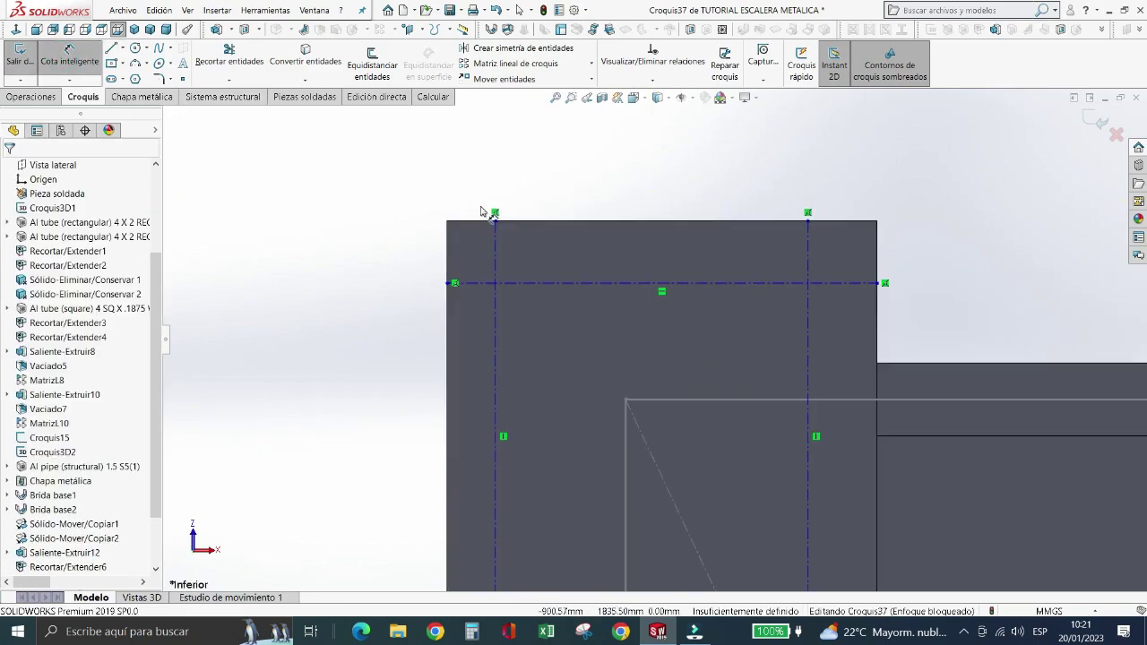
pyautogui.scroll(-2, 484, 224)
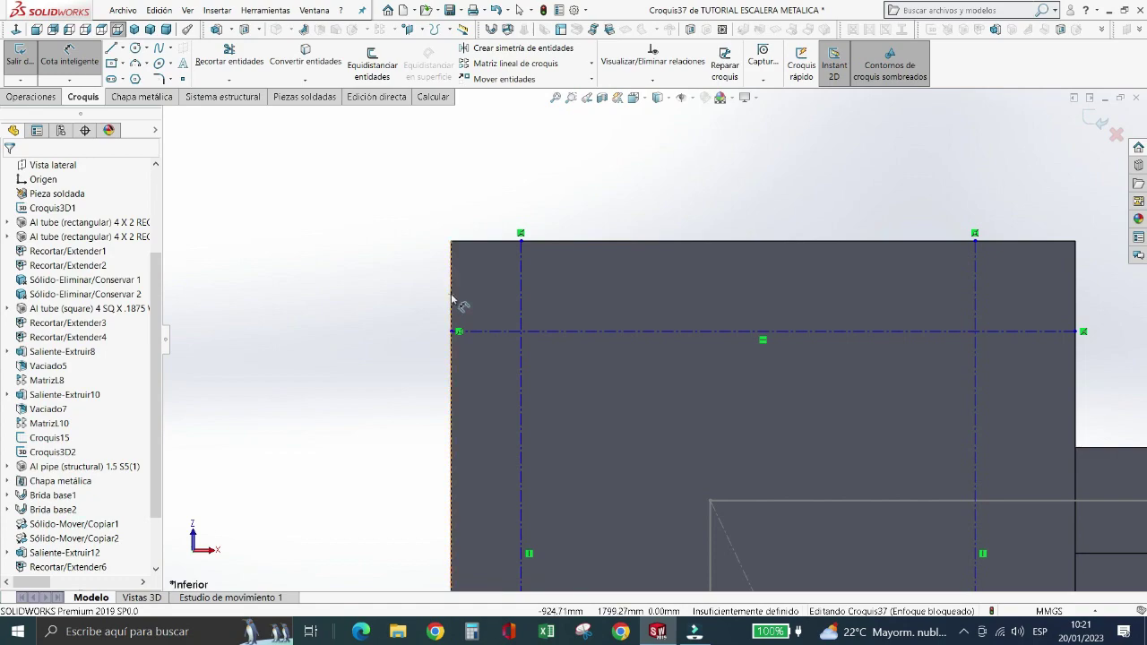
pyautogui.click(452, 298)
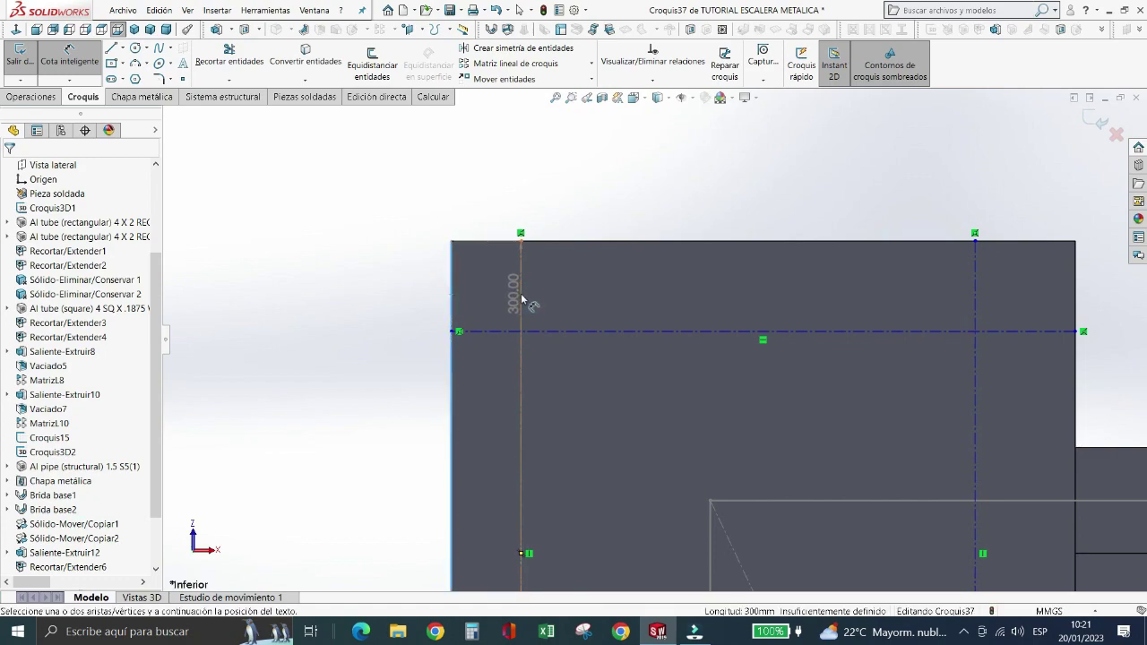
pyautogui.click(521, 299)
pyautogui.click(481, 281)
pyautogui.write('6')
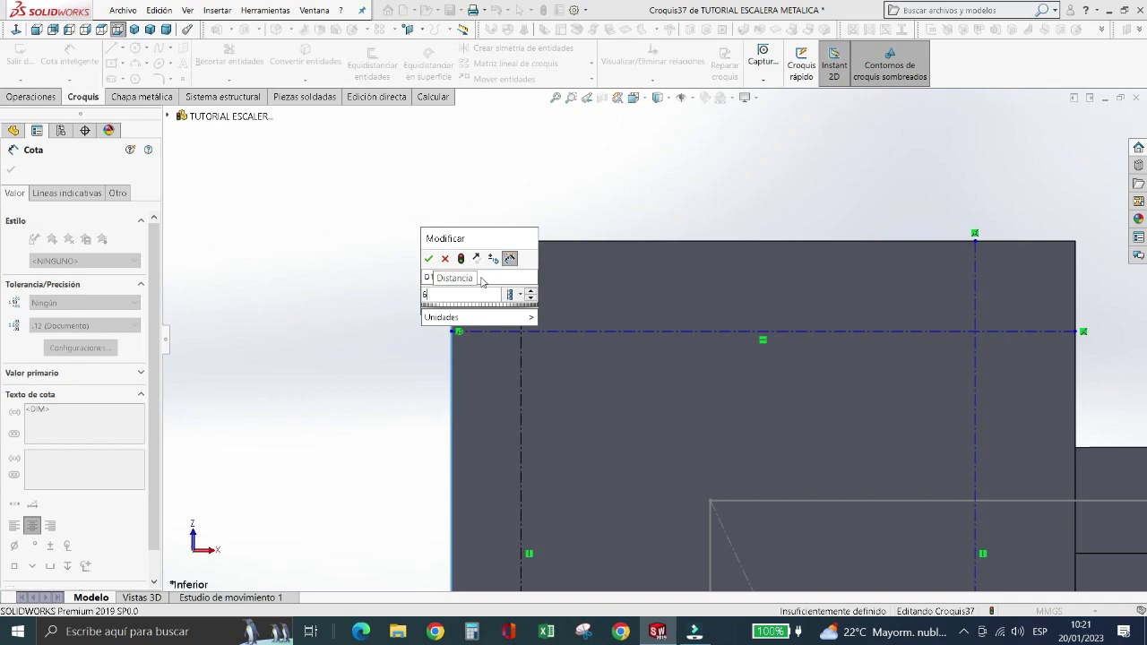
pyautogui.write('0')
pyautogui.press('Return')
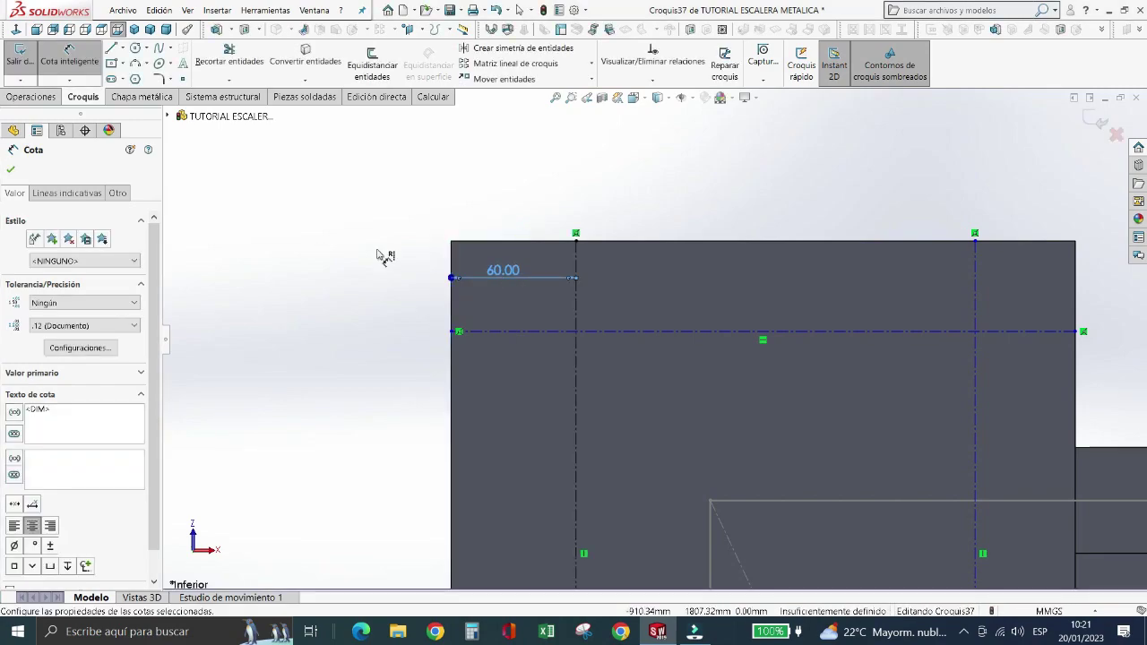
pyautogui.click(884, 331)
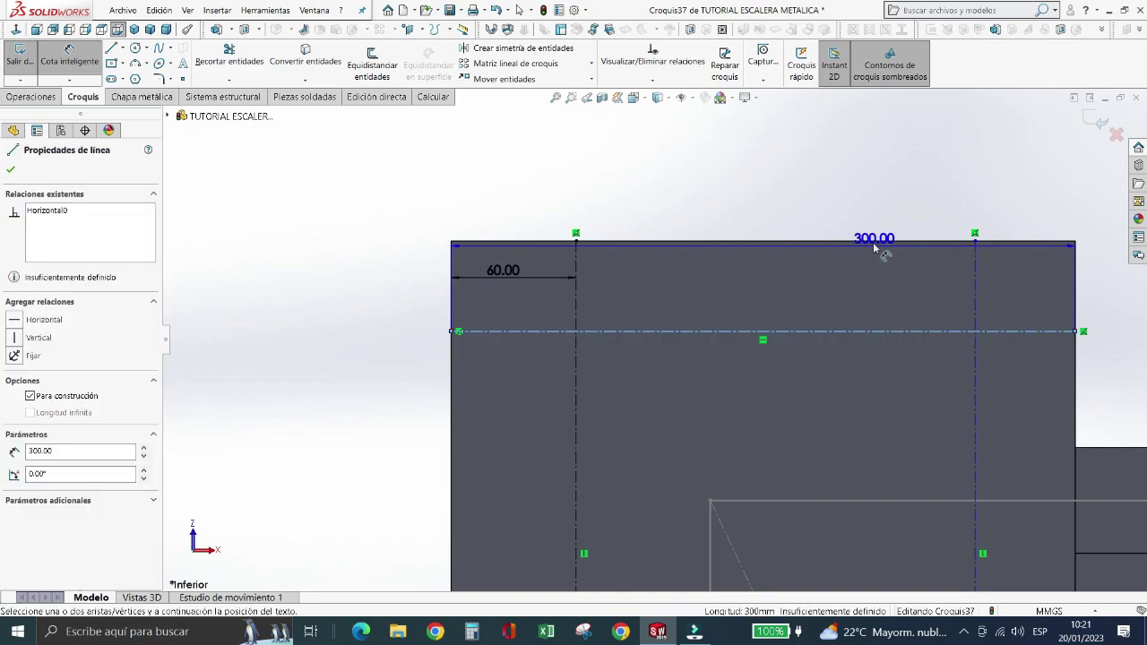
pyautogui.click(874, 241)
pyautogui.click(843, 284)
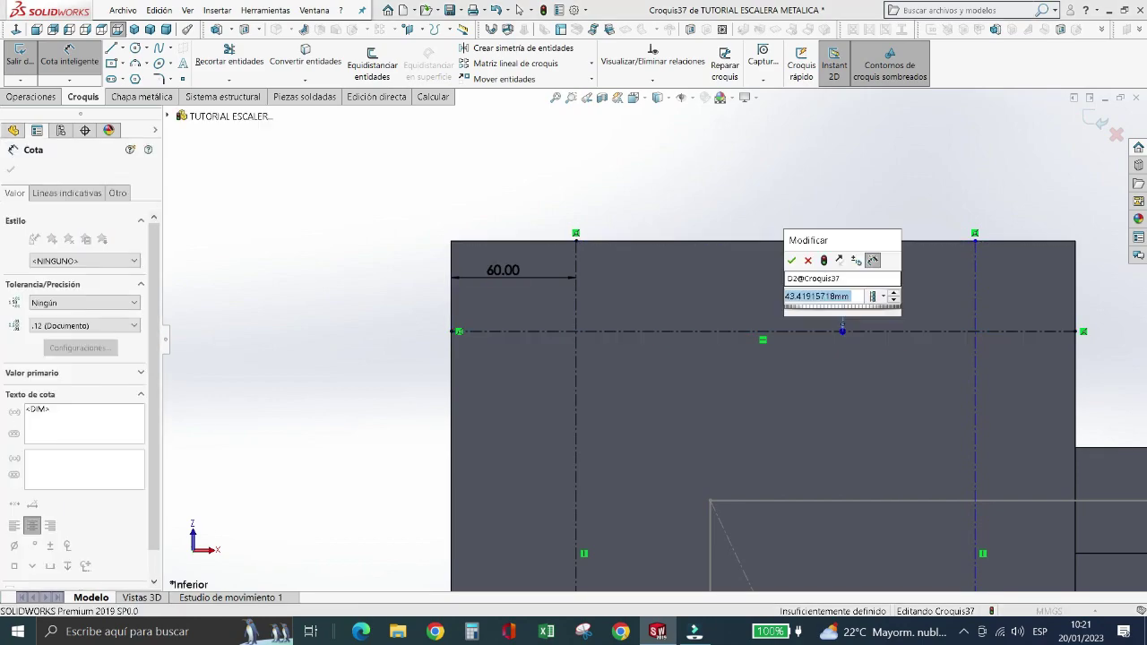
pyautogui.press('Return')
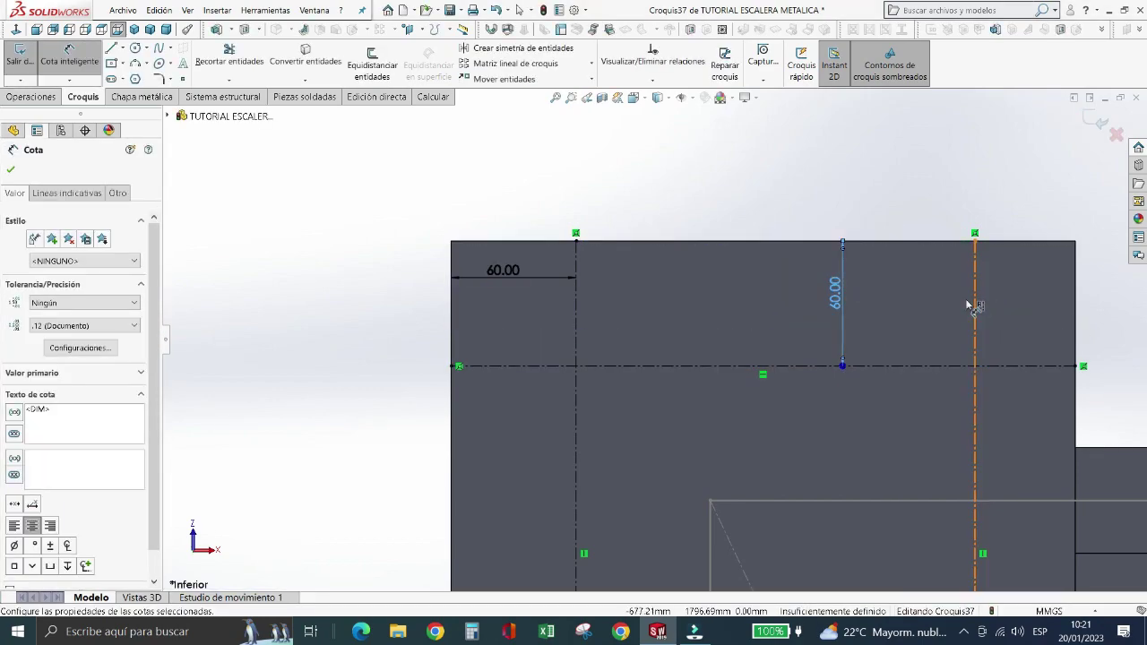
# - Set the right and bottom construction lines 60 mm from the plate edges and fit the view
pyautogui.click(975, 307)
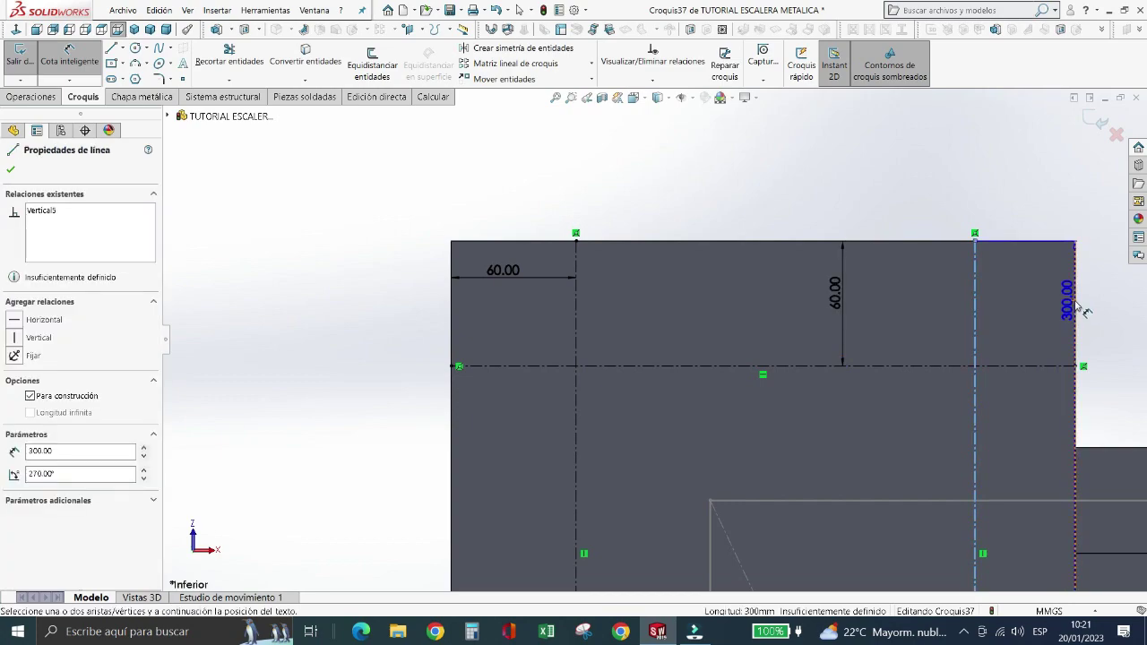
pyautogui.click(1075, 291)
pyautogui.click(1022, 310)
pyautogui.write('60')
pyautogui.press('Return')
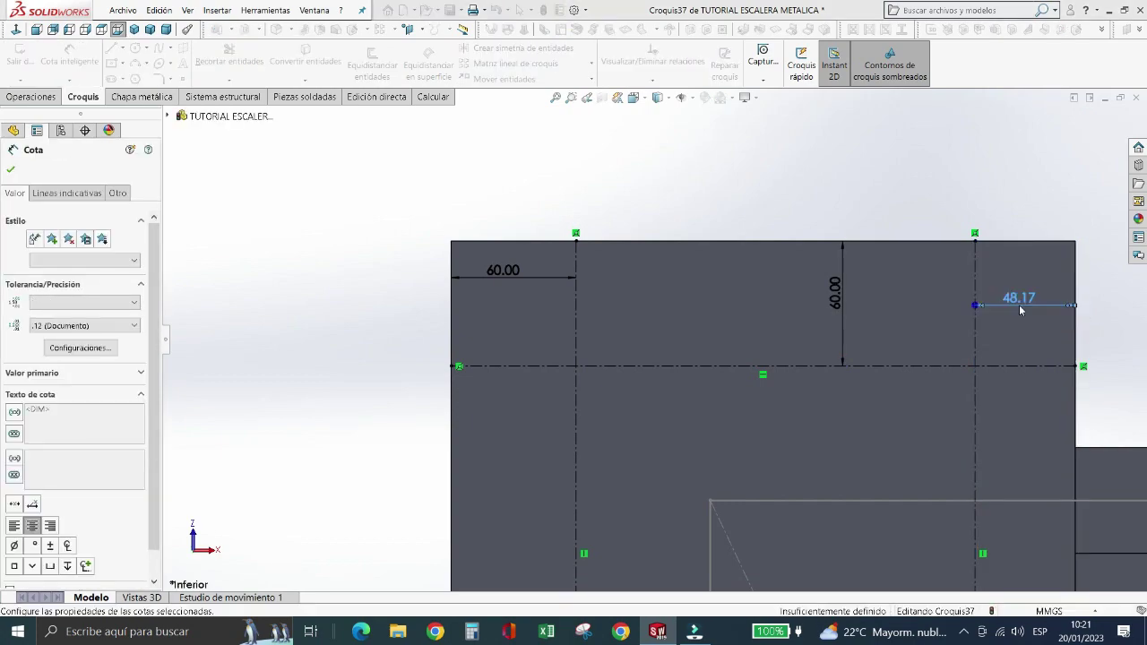
pyautogui.scroll(2, 860, 278)
pyautogui.scroll(2, 862, 278)
pyautogui.scroll(-3, 794, 353)
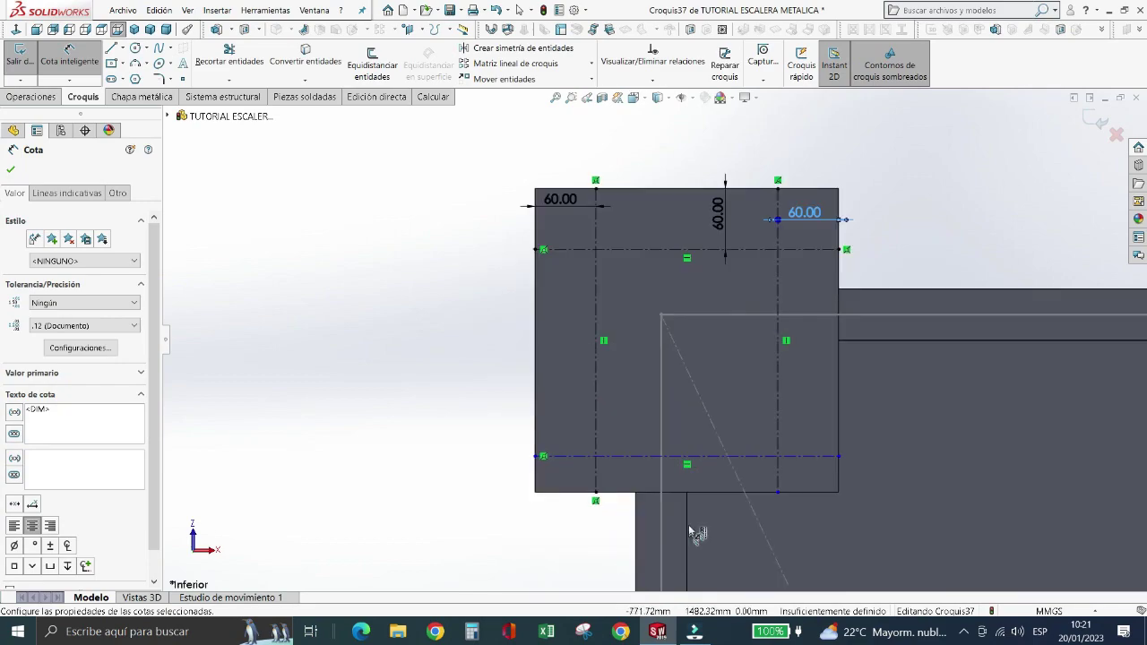
pyautogui.keyDown('ctrl'); pyautogui.moveTo(688, 525); pyautogui.dragTo(592, 394, button='middle'); pyautogui.keyUp('ctrl')
pyautogui.click(591, 382)
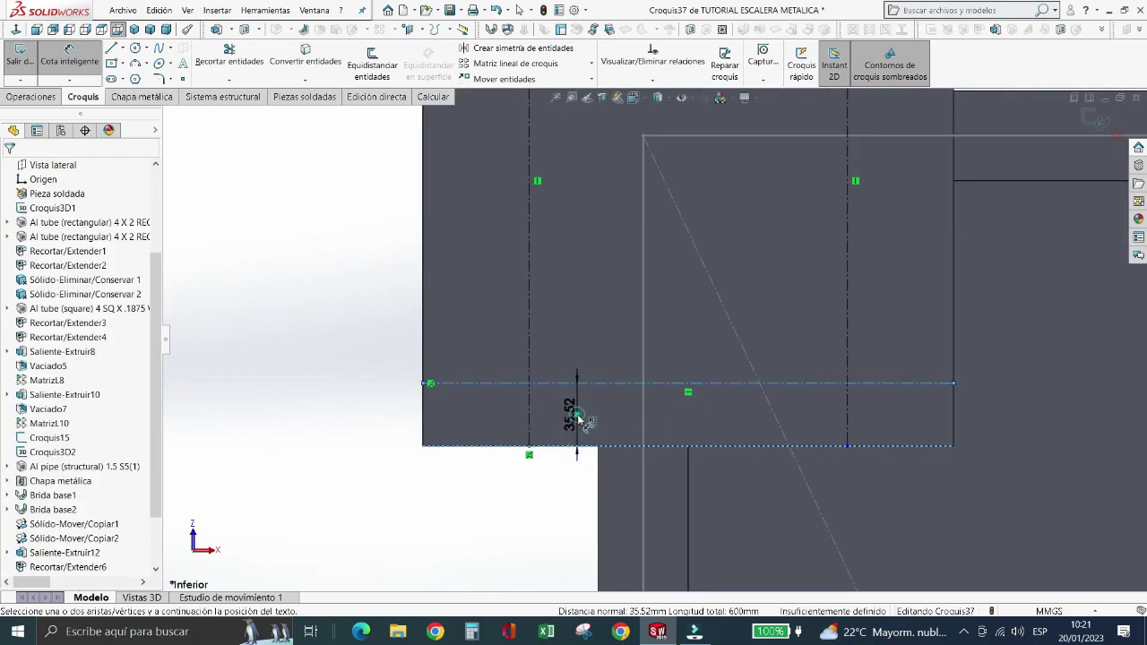
pyautogui.click(560, 411)
pyautogui.write('60')
pyautogui.press('Return')
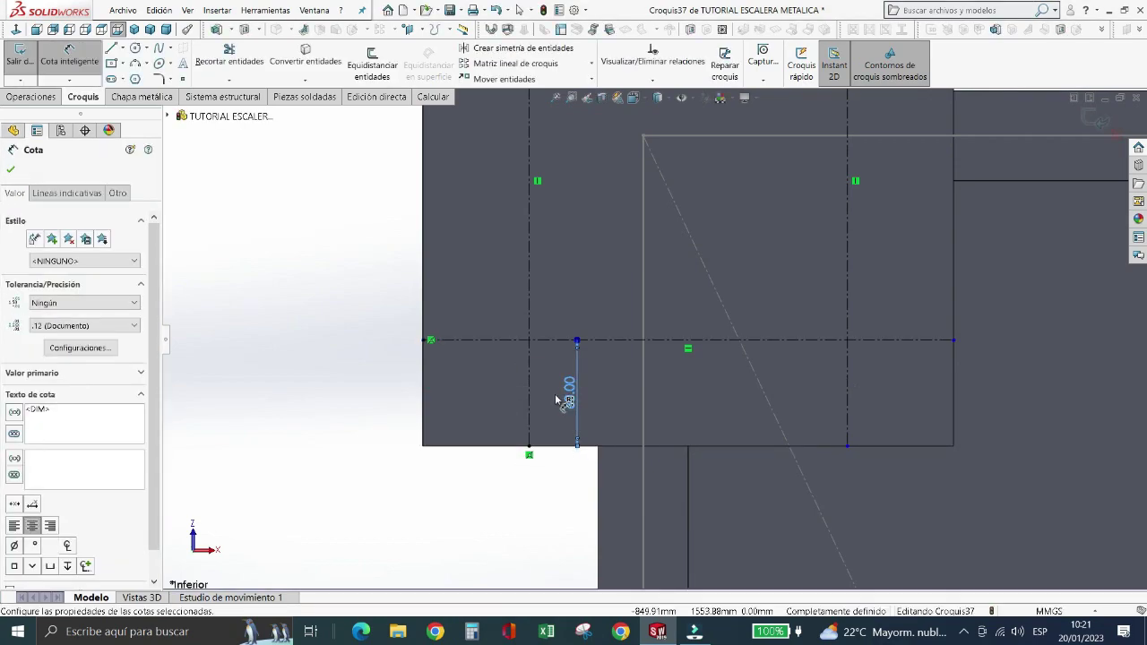
pyautogui.press('Escape')
pyautogui.press('z')
pyautogui.press('z')
pyautogui.press('z')
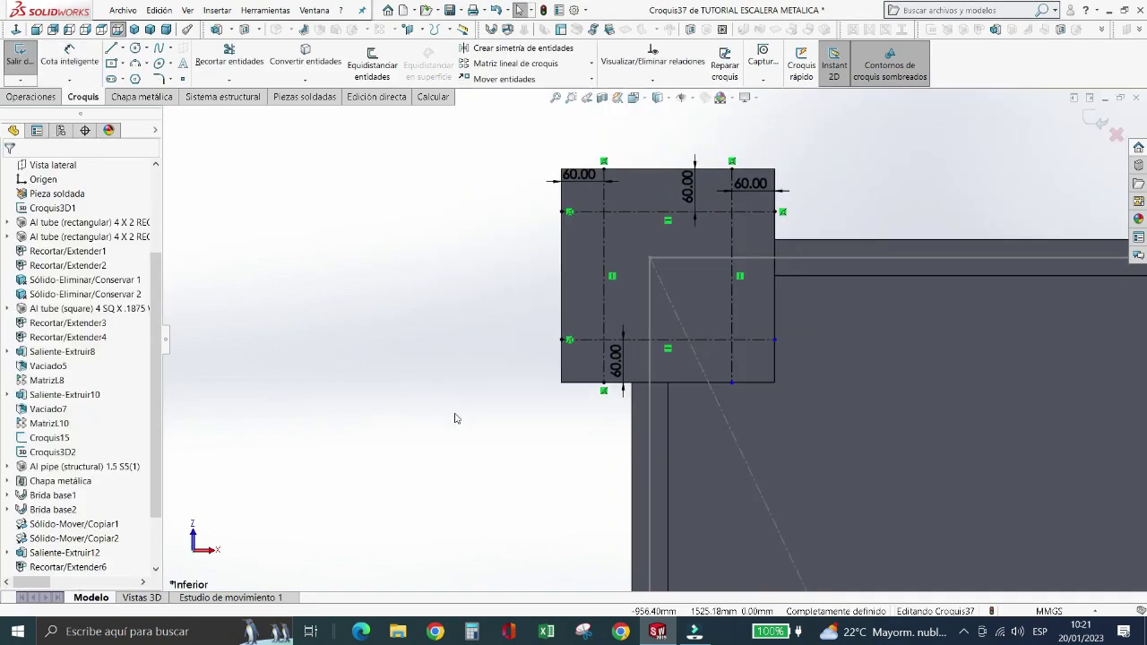
pyautogui.scroll(2, 900, 317)
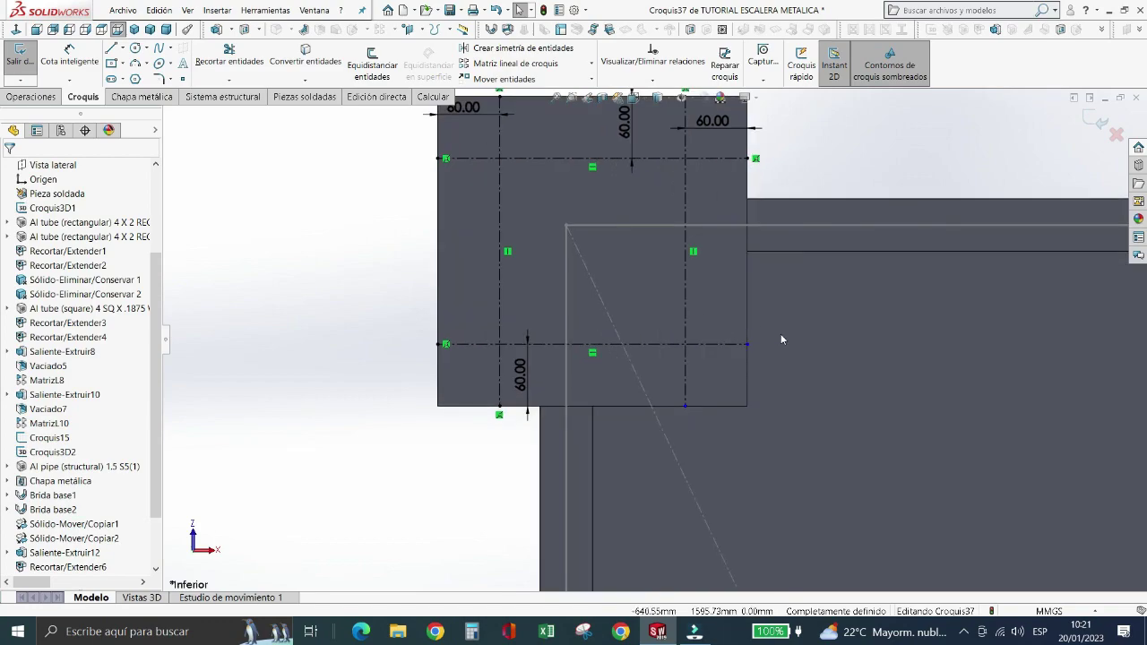
pyautogui.scroll(1, 860, 343)
pyautogui.scroll(1, 618, 177)
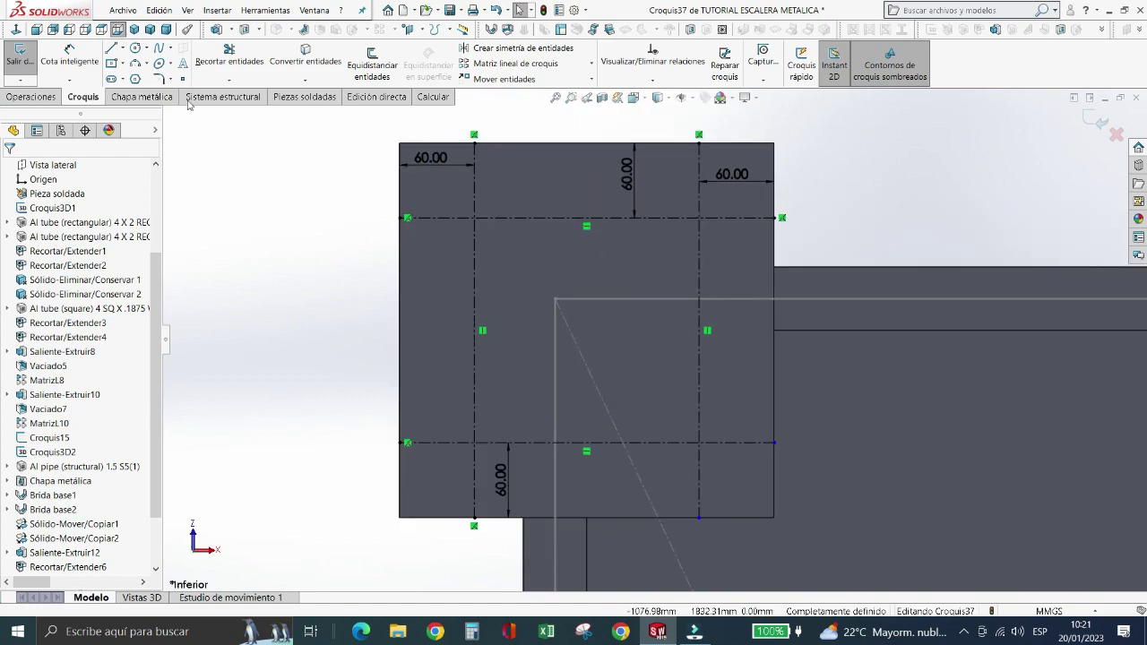
# - Draw four circles centred on the construction-line intersections
pyautogui.click(134, 48)
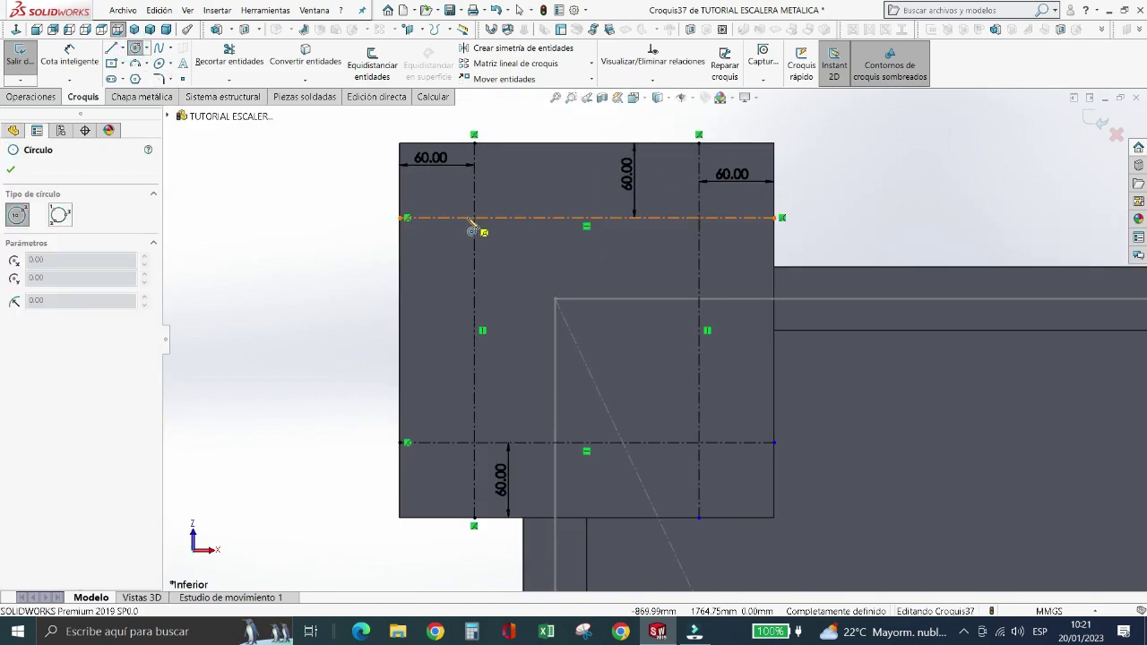
pyautogui.click(474, 218)
pyautogui.click(486, 233)
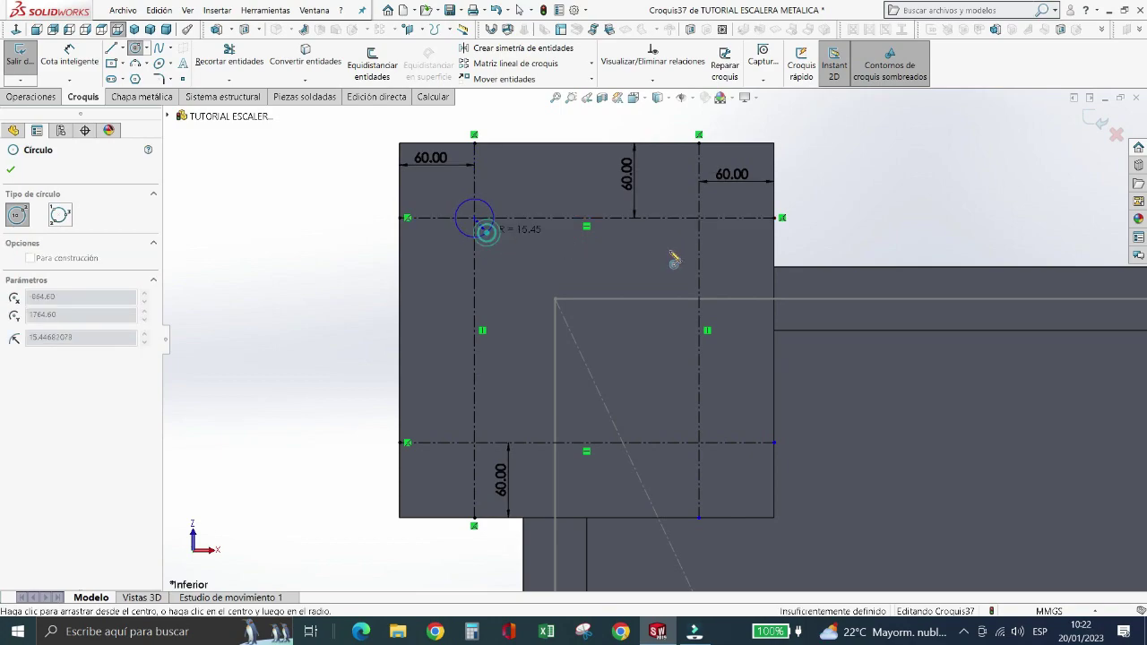
pyautogui.click(703, 218)
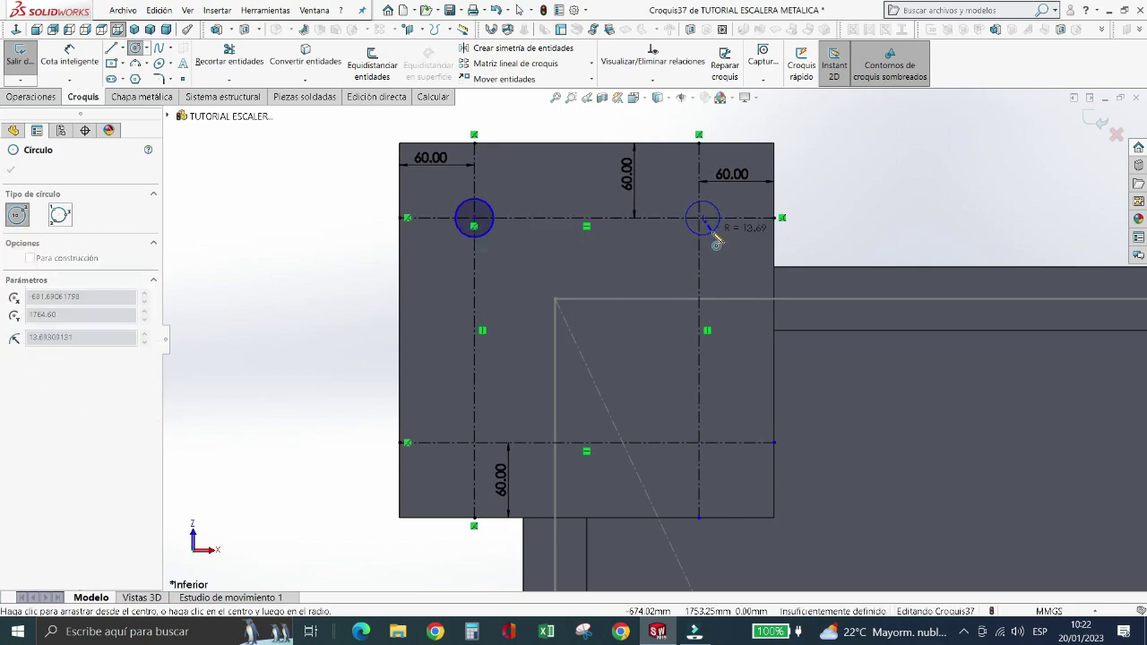
pyautogui.click(715, 233)
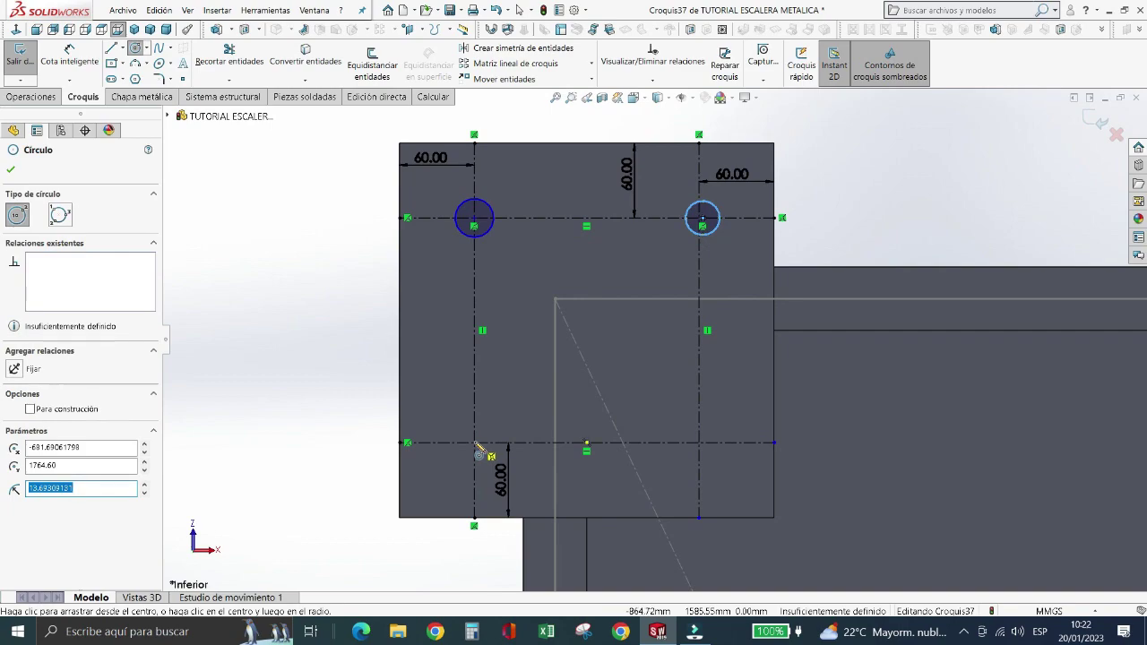
pyautogui.click(474, 442)
pyautogui.click(501, 441)
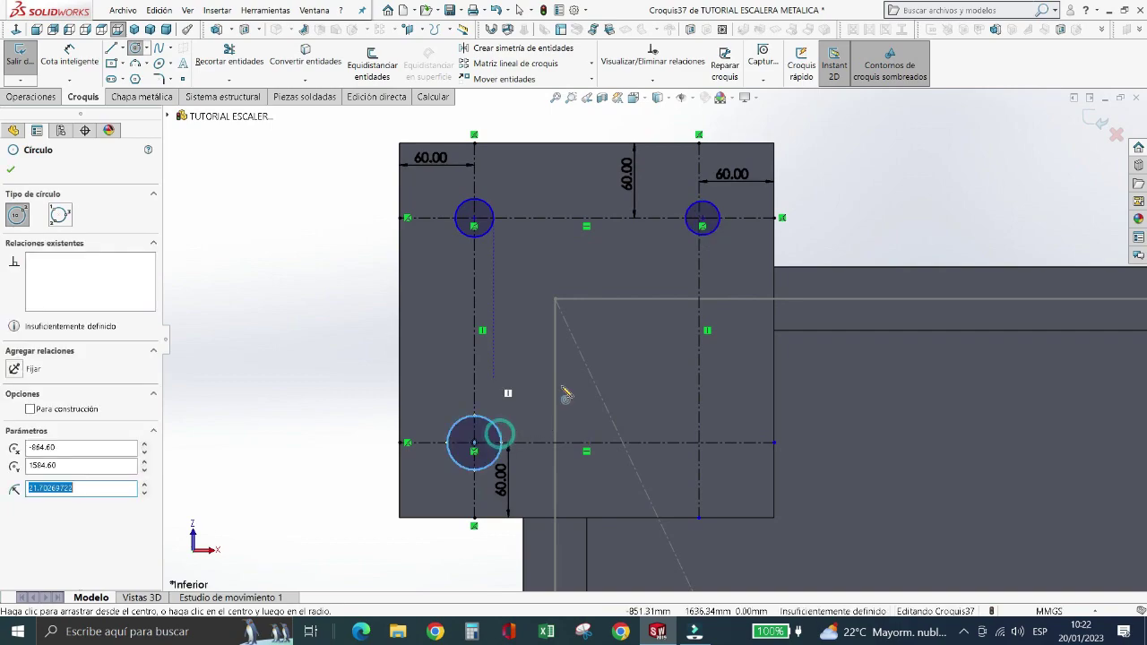
pyautogui.click(699, 443)
pyautogui.click(717, 458)
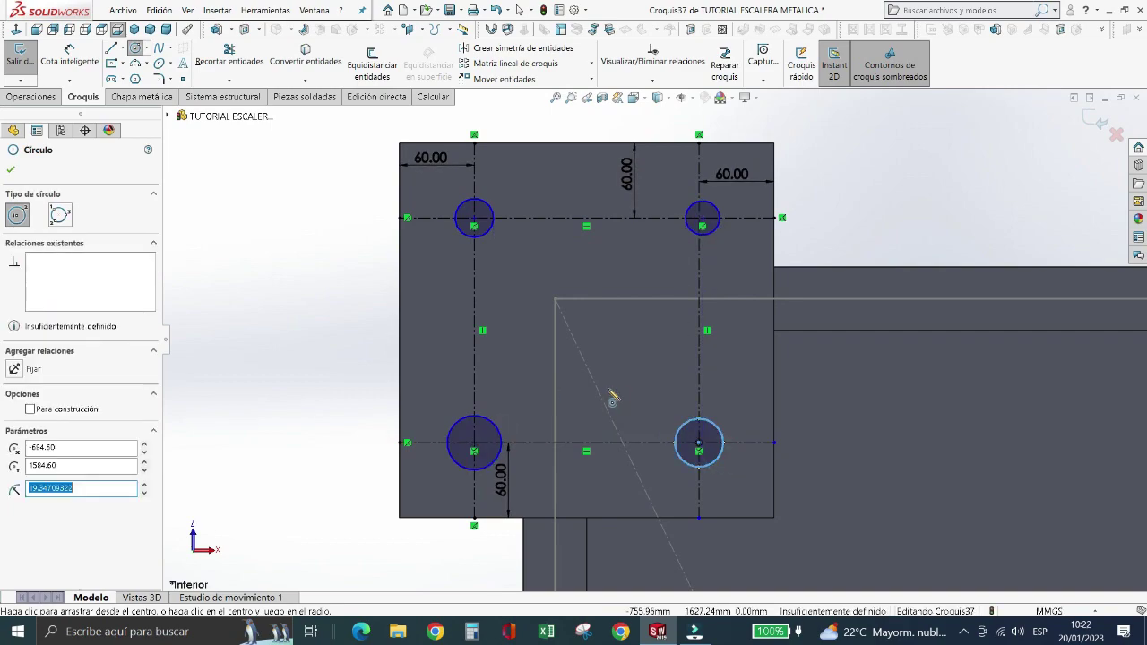
pyautogui.press('Escape')
# - Dimension the upper-left circle to a 22 mm diameter
pyautogui.click(69, 53)
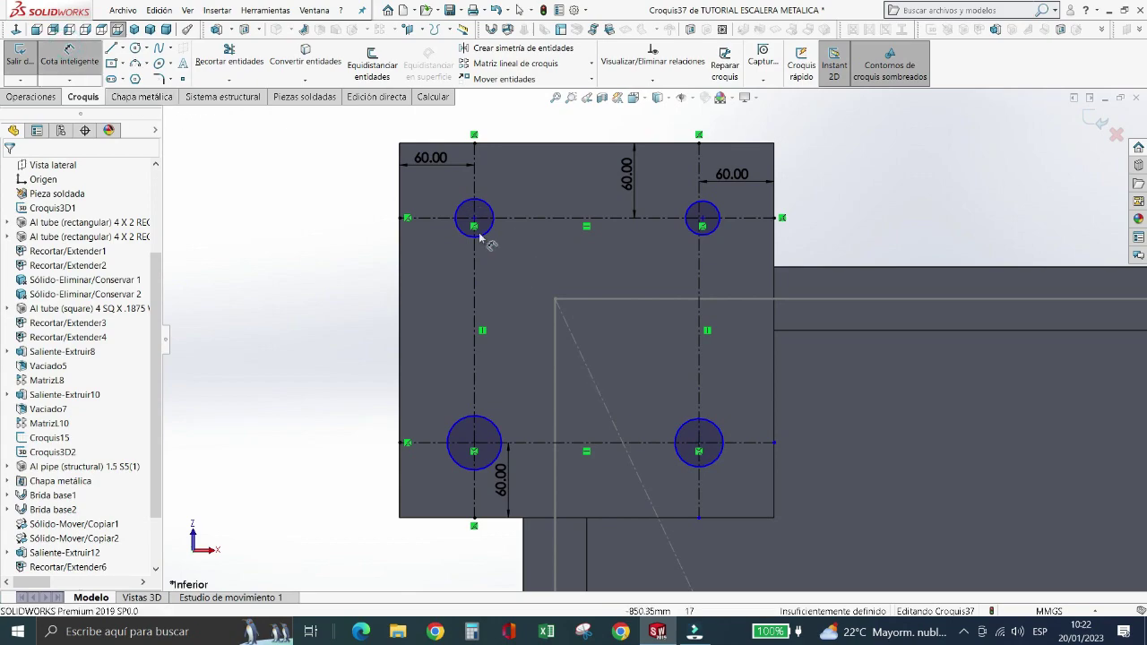
pyautogui.click(491, 231)
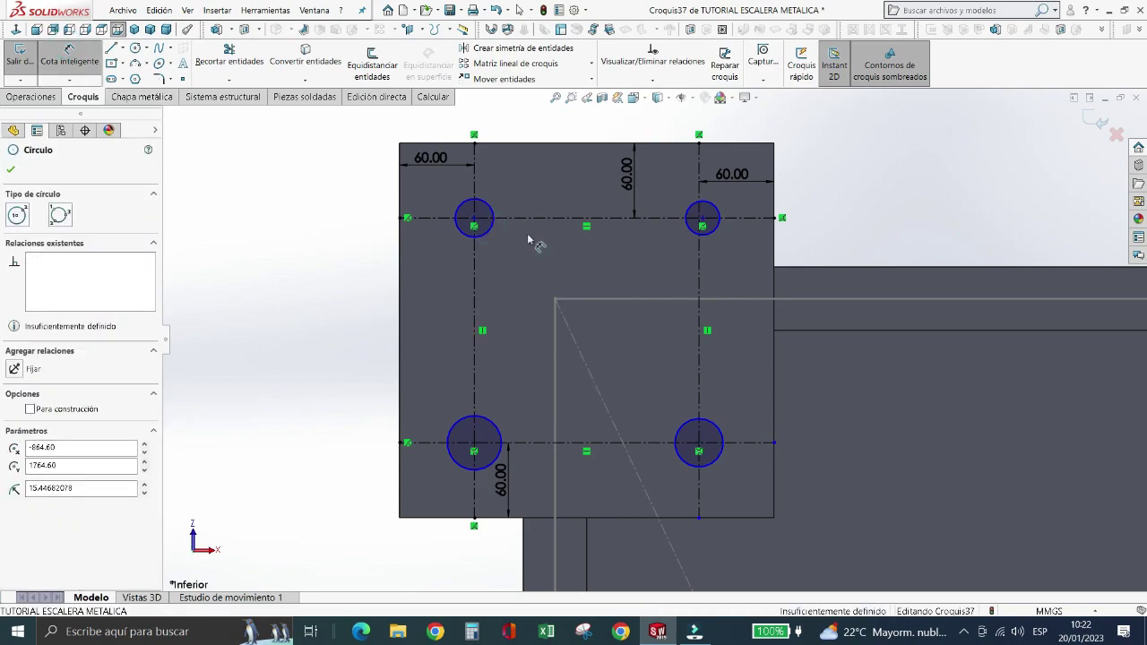
pyautogui.click(543, 193)
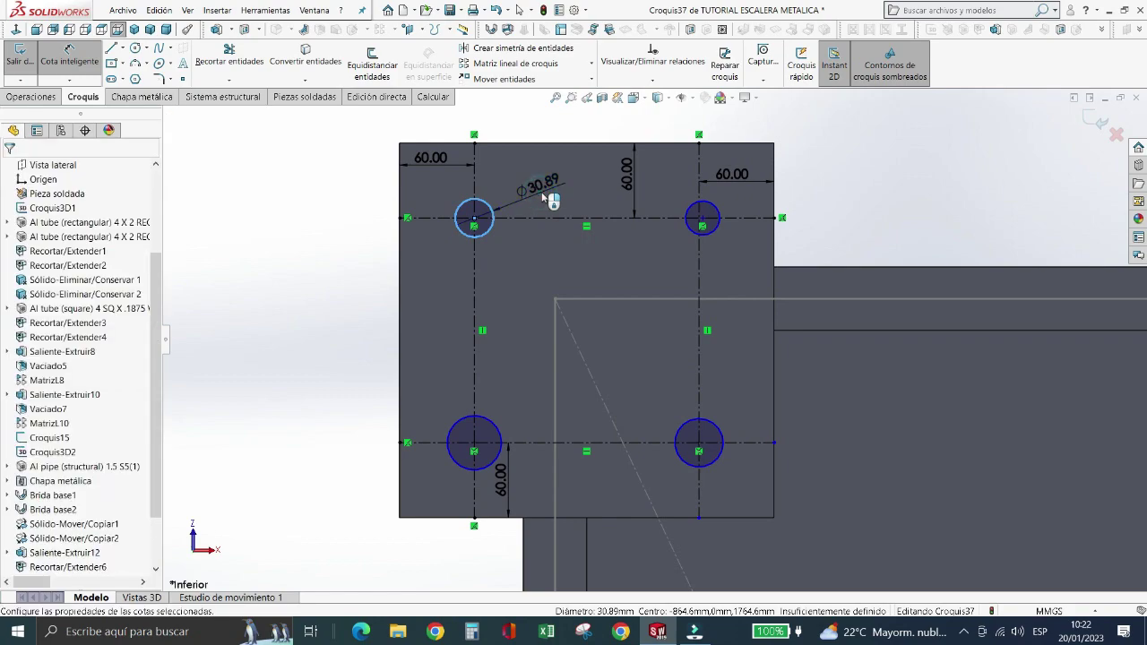
pyautogui.write('22')
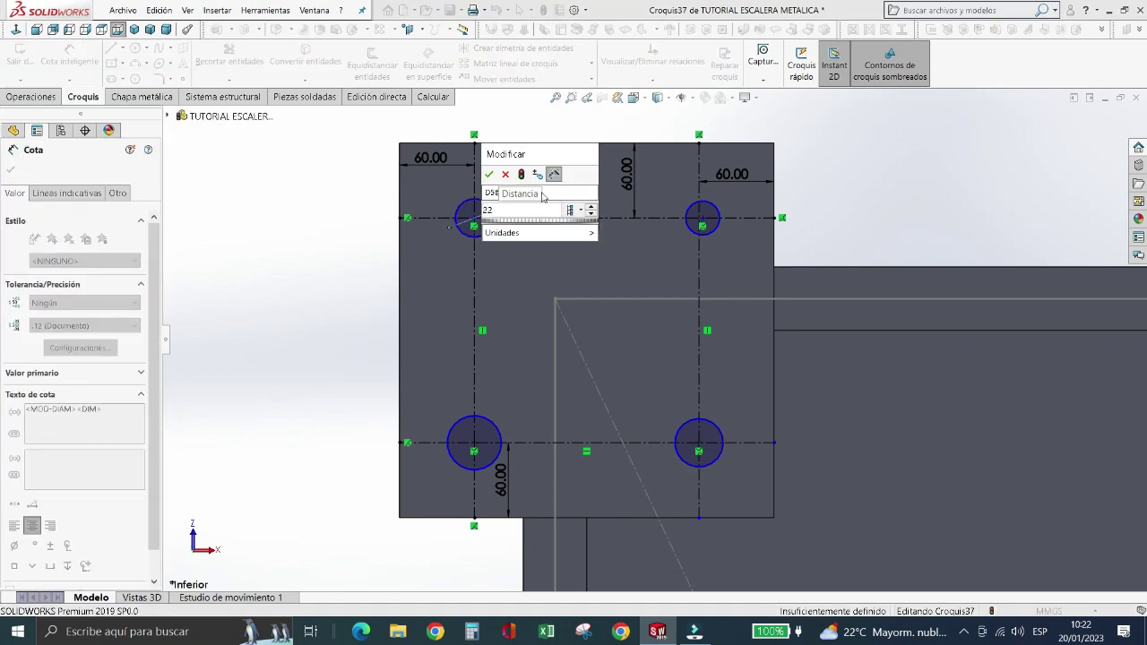
pyautogui.press('Return')
pyautogui.press('Escape')
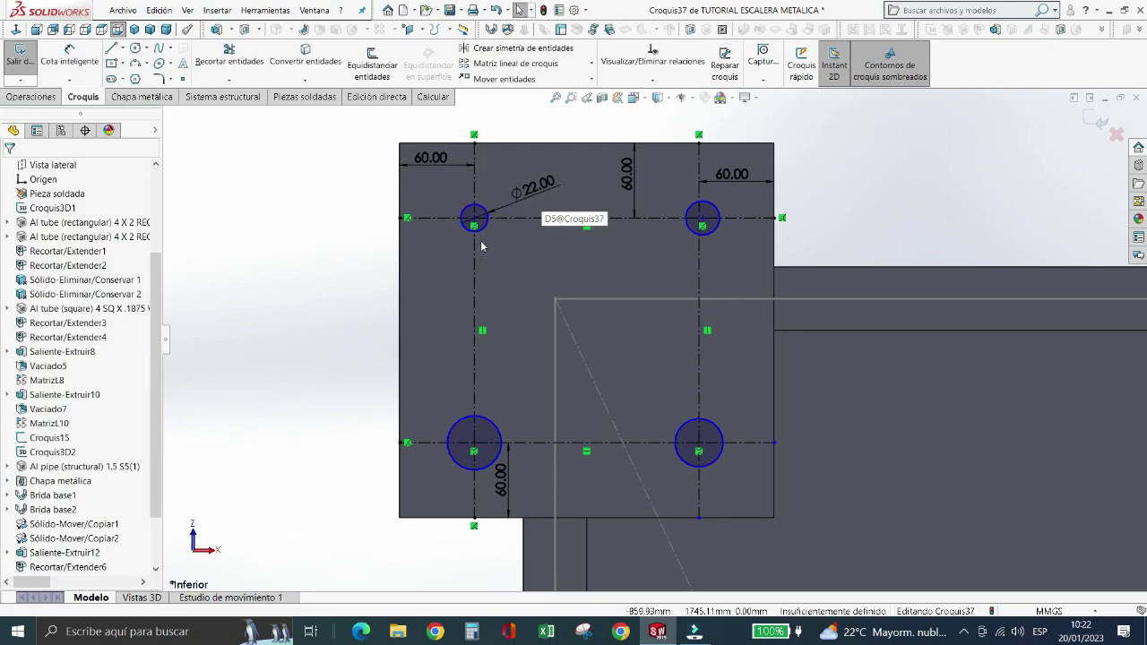
# - Make all four circles equal in size with Hacer igual
pyautogui.click(485, 228)
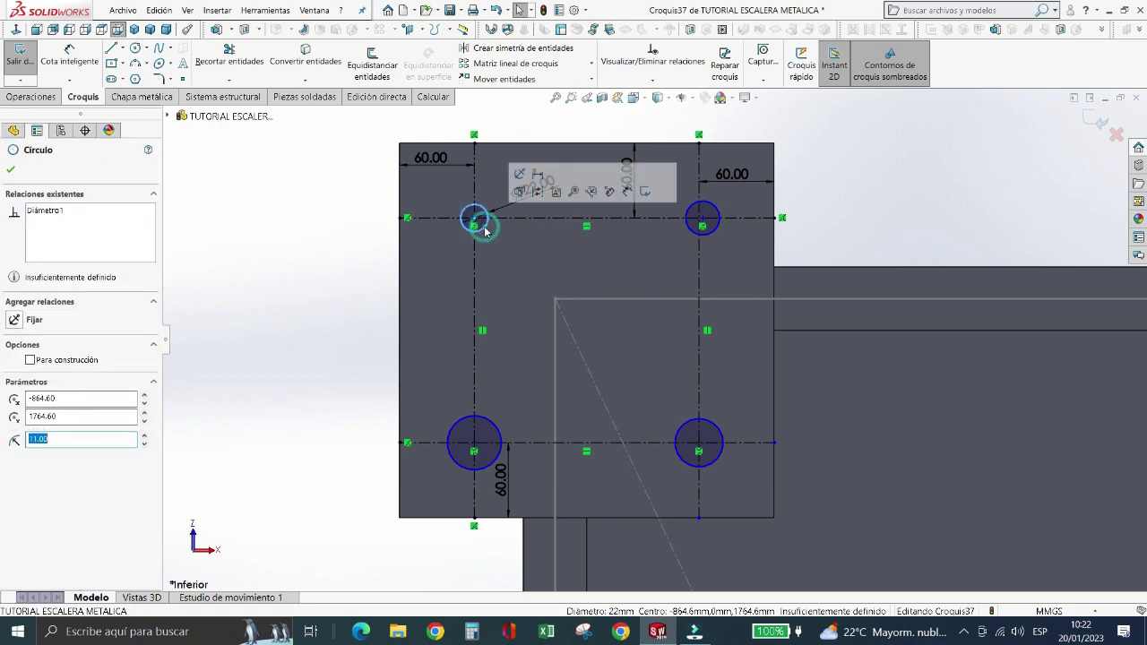
pyautogui.keyDown('ctrl'); pyautogui.click(695, 228); pyautogui.keyUp('ctrl')
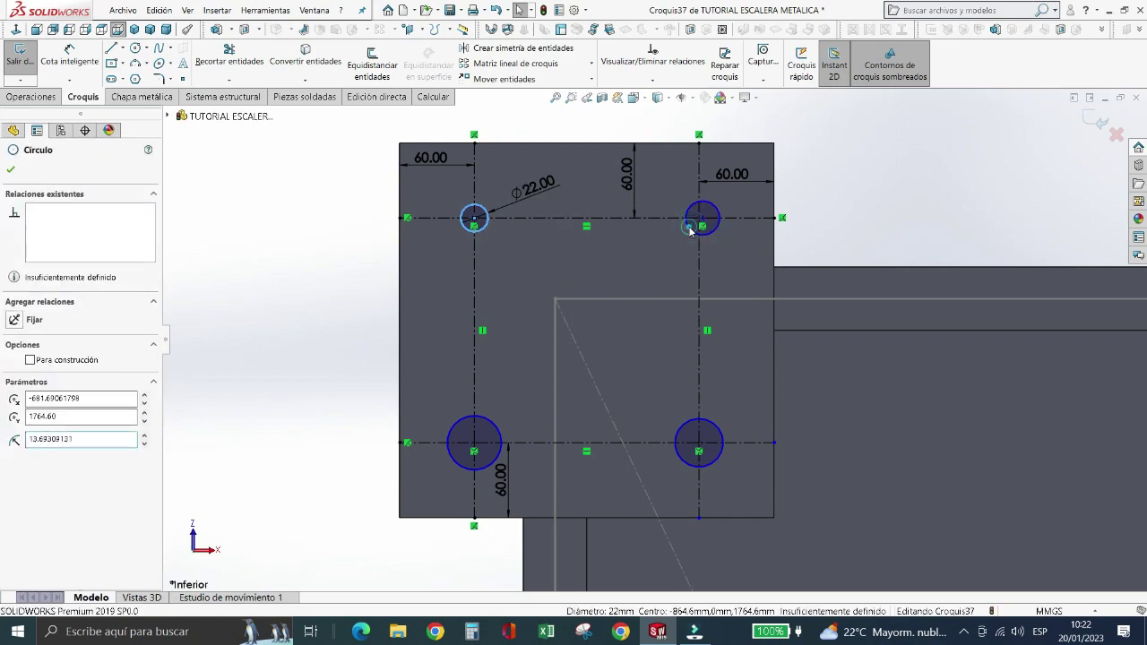
pyautogui.keyDown('ctrl'); pyautogui.click(708, 433); pyautogui.keyUp('ctrl')
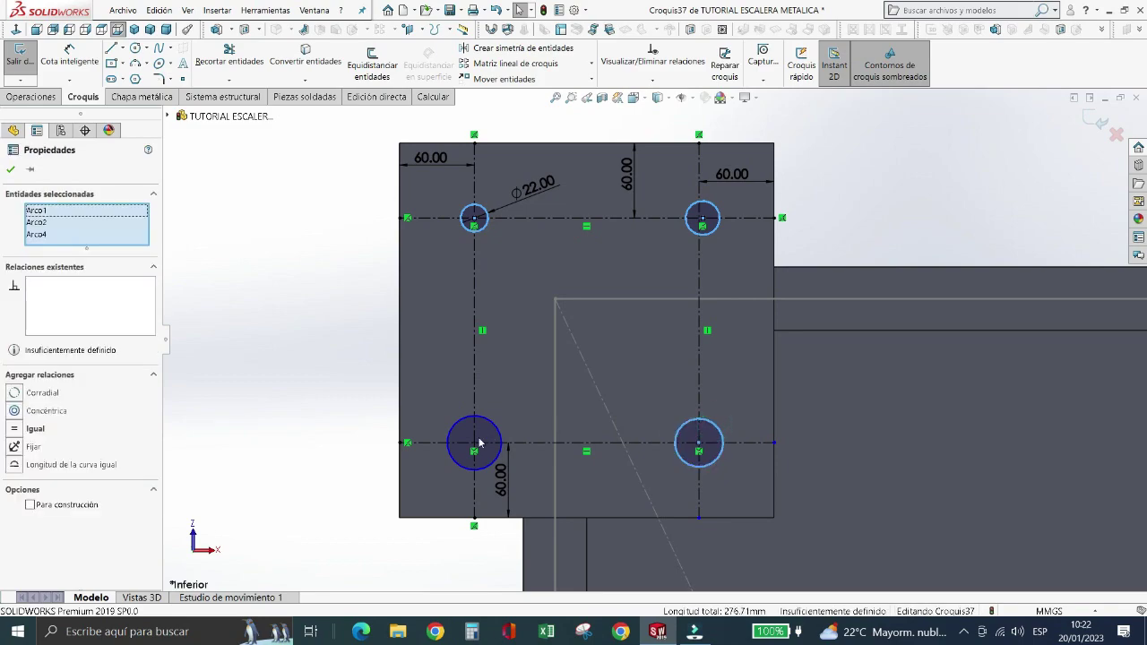
pyautogui.keyDown('ctrl'); pyautogui.click(492, 429); pyautogui.keyUp('ctrl')
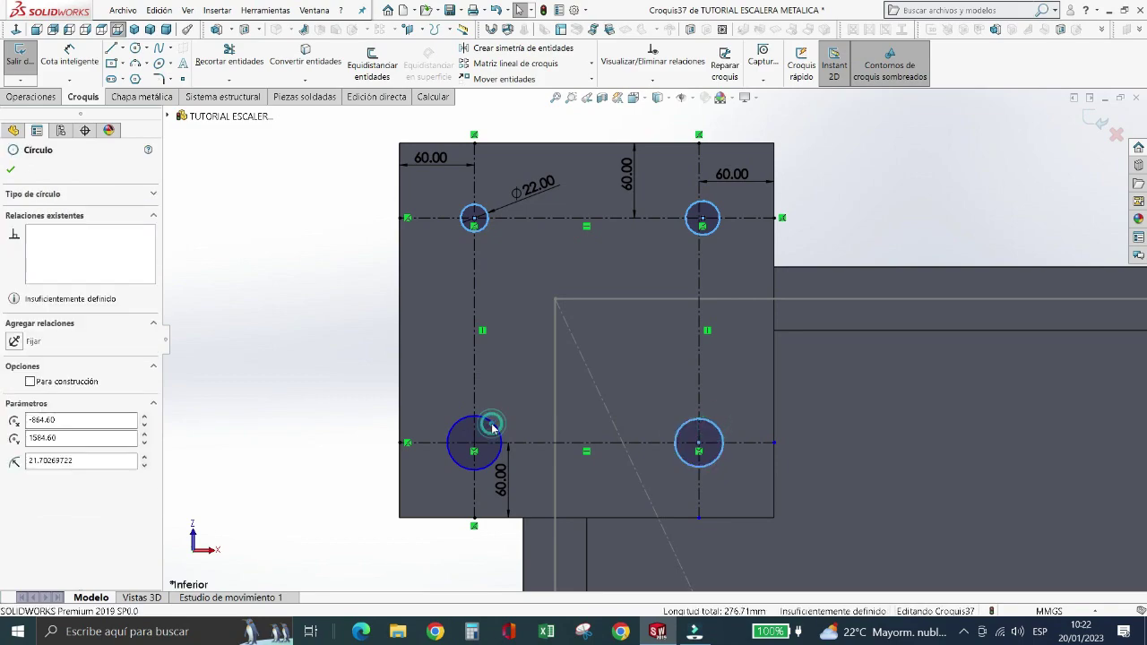
pyautogui.click(563, 372)
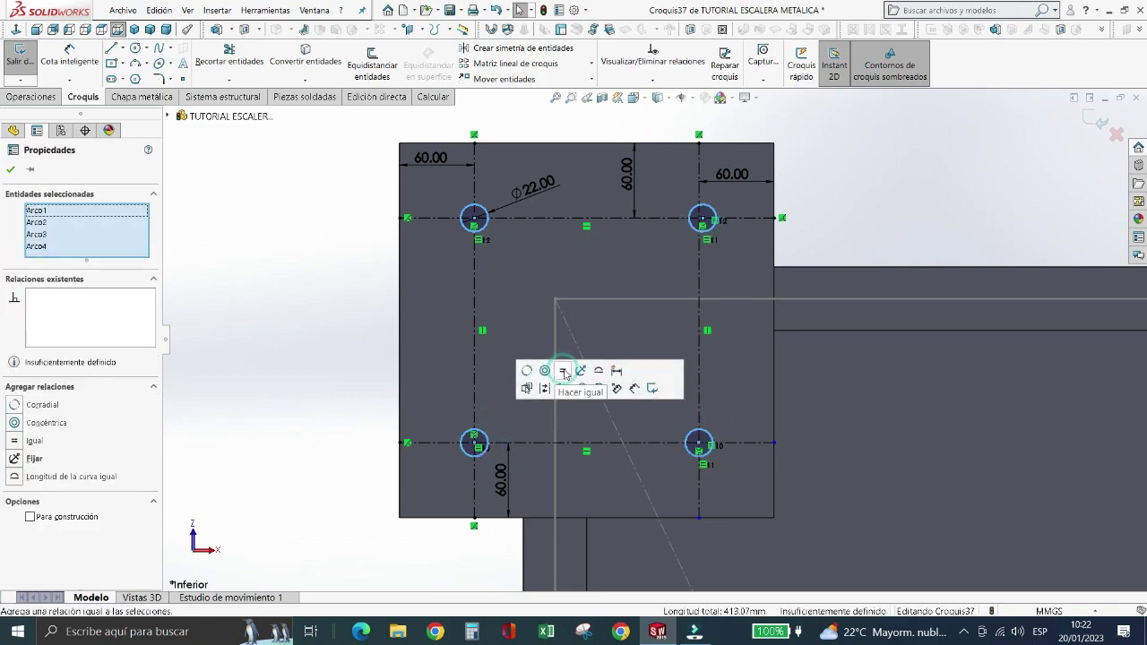
# - Cut the four circles 8 mm deep into the base plate with Extruir corte
pyautogui.hotkey('shift', 'Up')
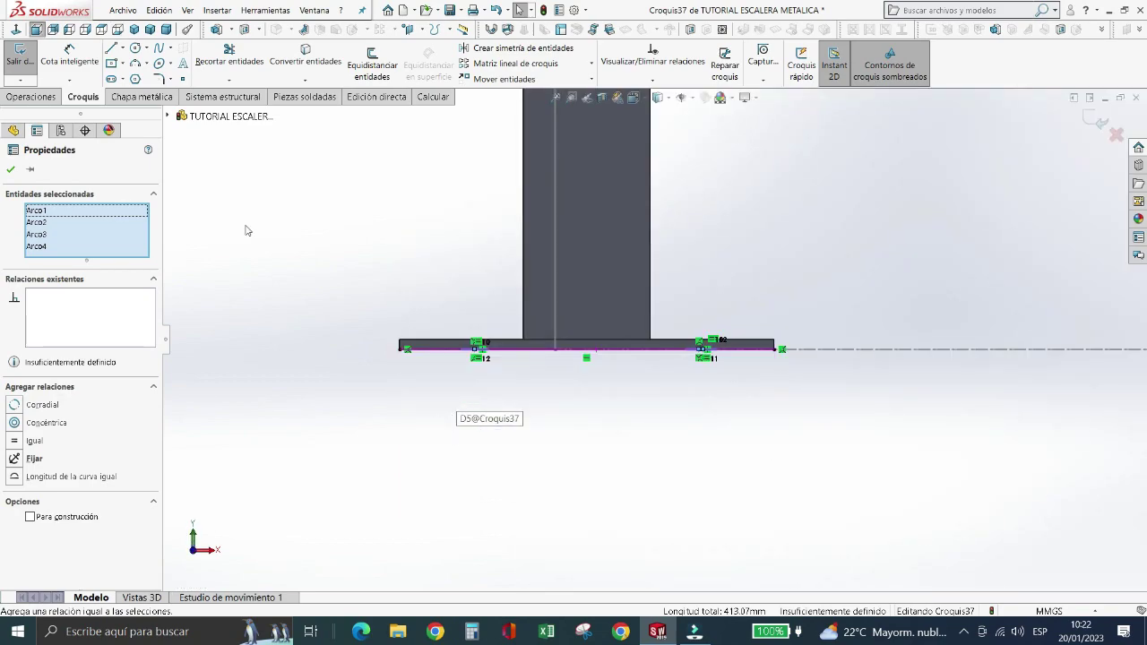
pyautogui.hotkey('shift', 'Up')
pyautogui.click(304, 97)
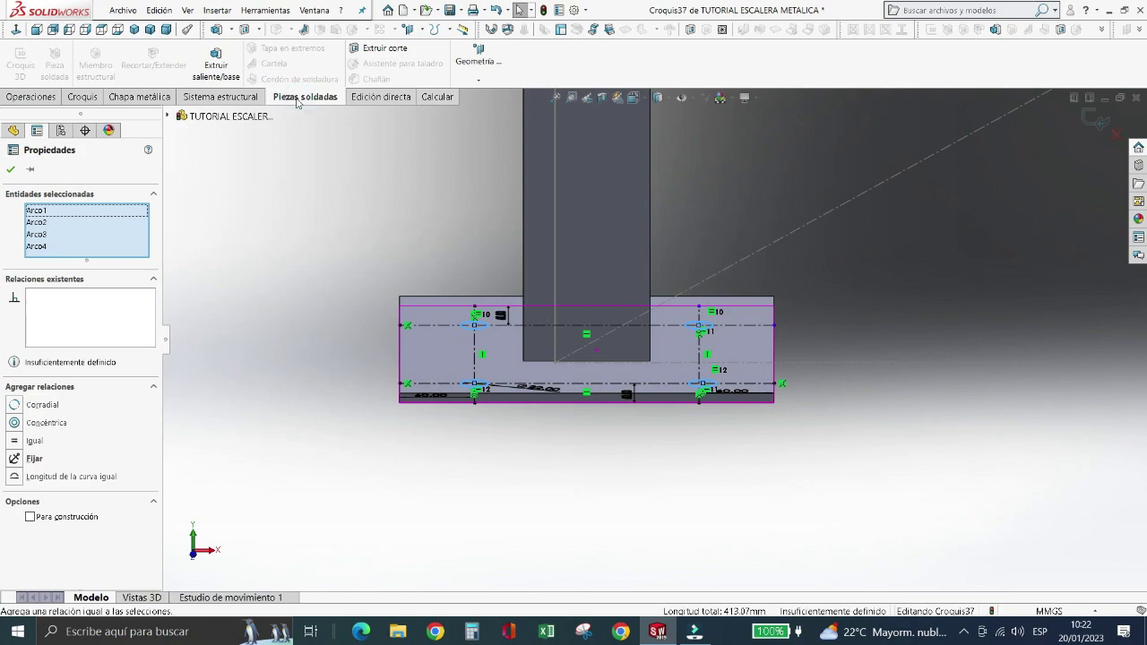
pyautogui.click(383, 48)
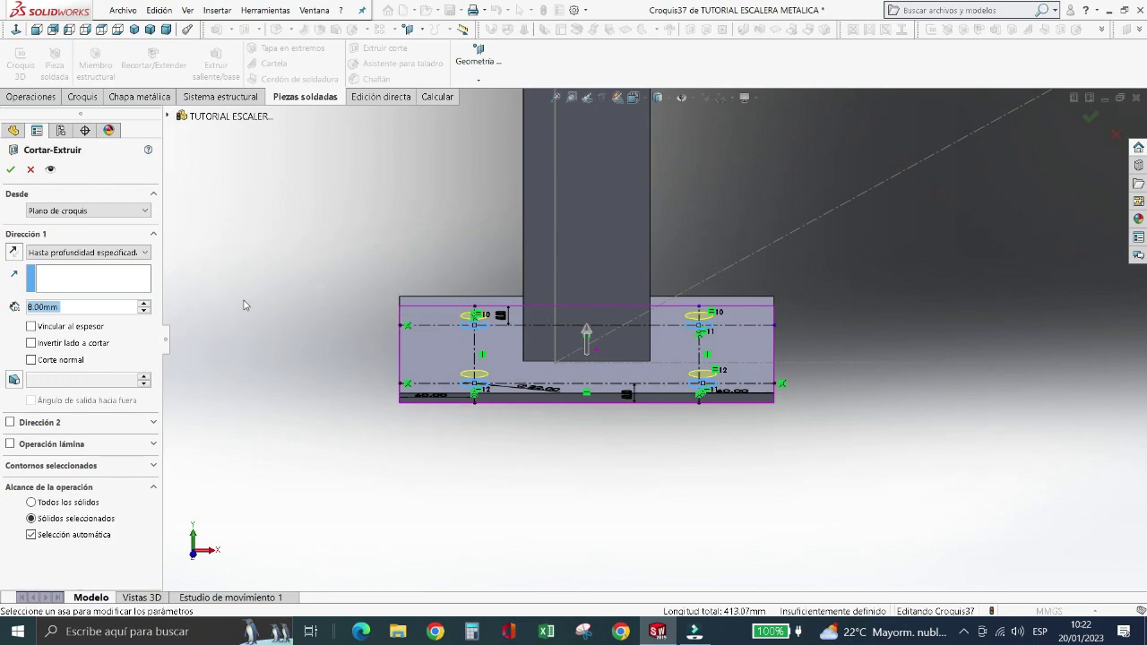
pyautogui.click(11, 170)
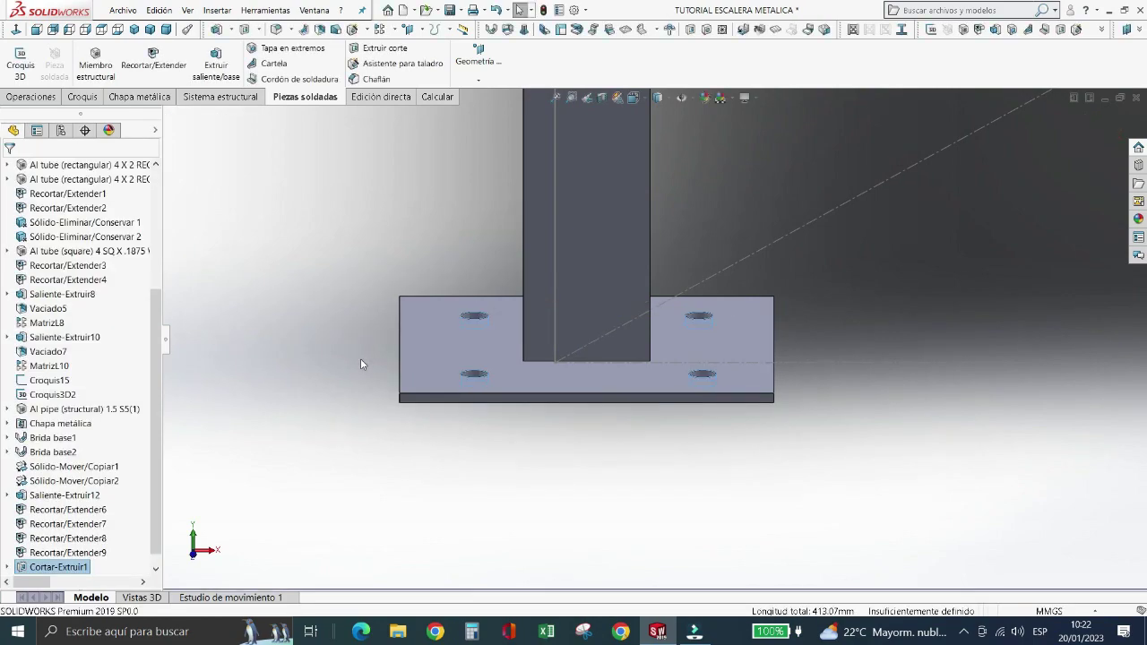
# - View the holed base plate from above, zoomed to fit
pyautogui.press('Down')
pyautogui.press('Down')
pyautogui.press('Down')
pyautogui.press('Down')
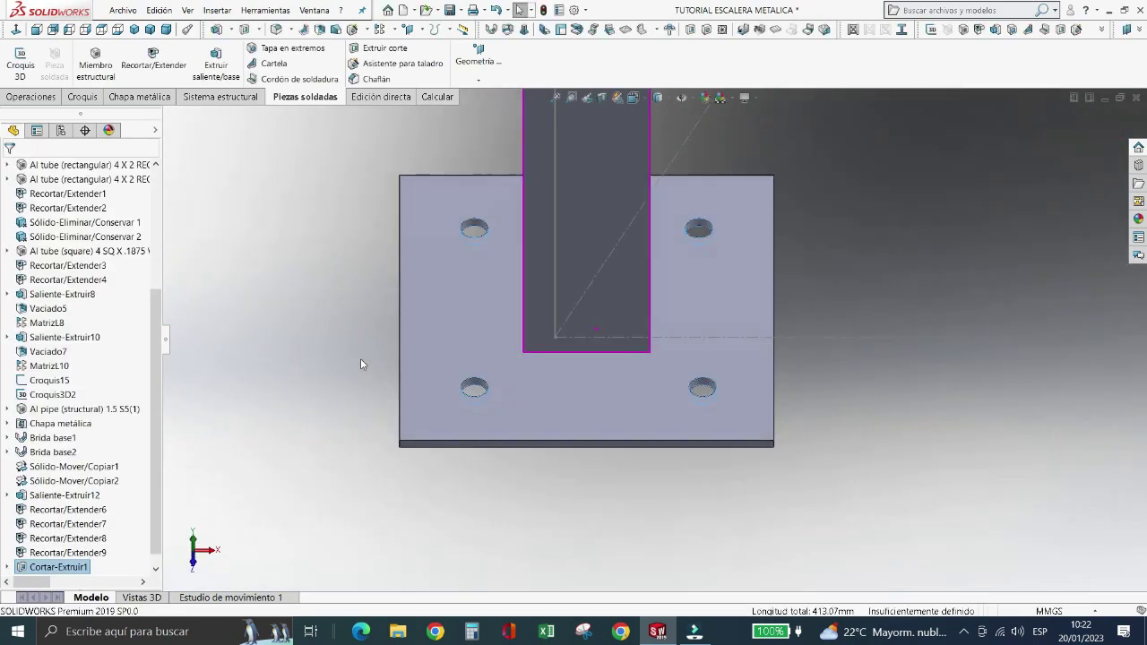
pyautogui.press('Up')
pyautogui.press('Up')
pyautogui.press('Up')
pyautogui.scroll(-2, 361, 364)
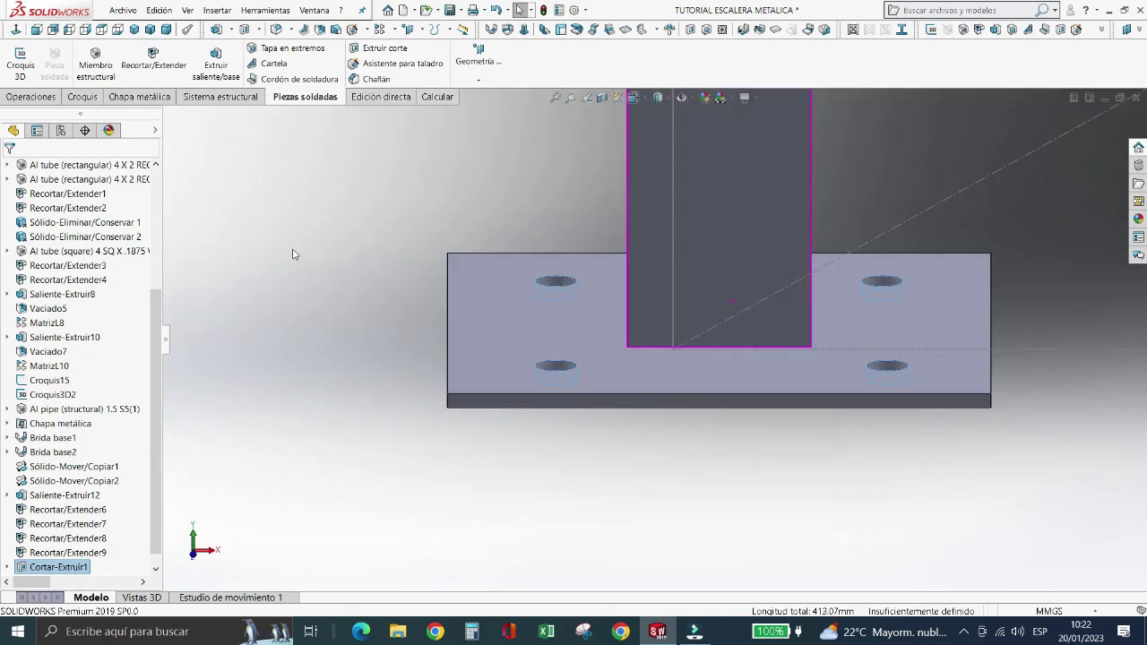
pyautogui.click(350, 310)
pyautogui.press('z')
pyautogui.press('z')
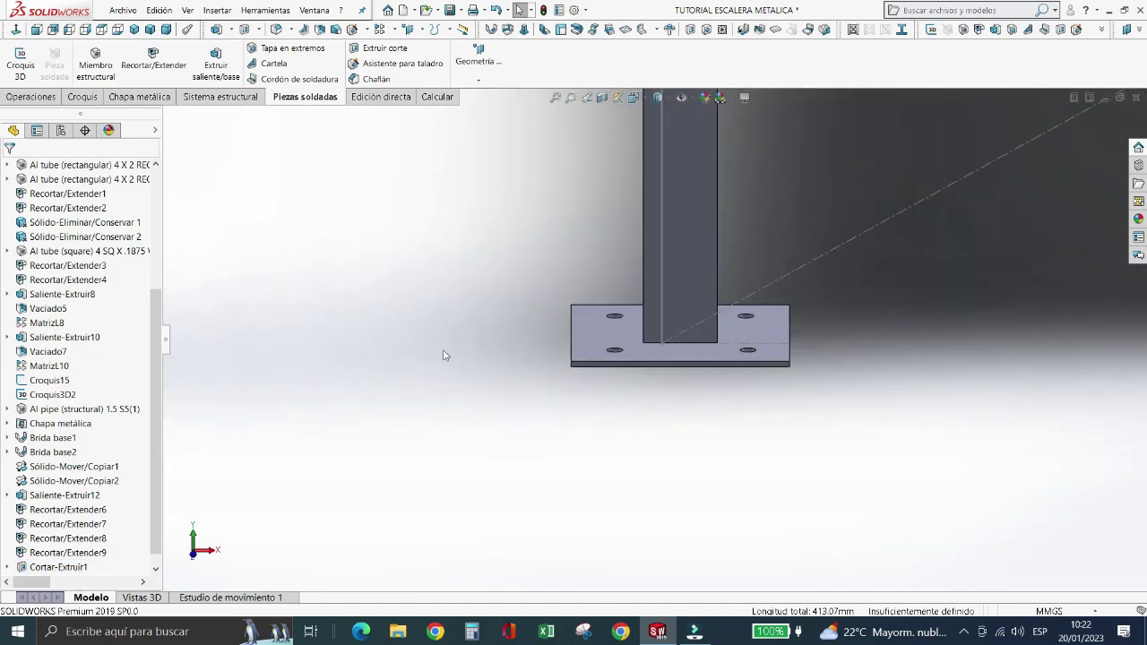
pyautogui.press('Down')
pyautogui.press('Down')
pyautogui.press('Down')
pyautogui.press('Down')
pyautogui.press('Down')
pyautogui.scroll(-2, 728, 381)
pyautogui.scroll(-1, 663, 367)
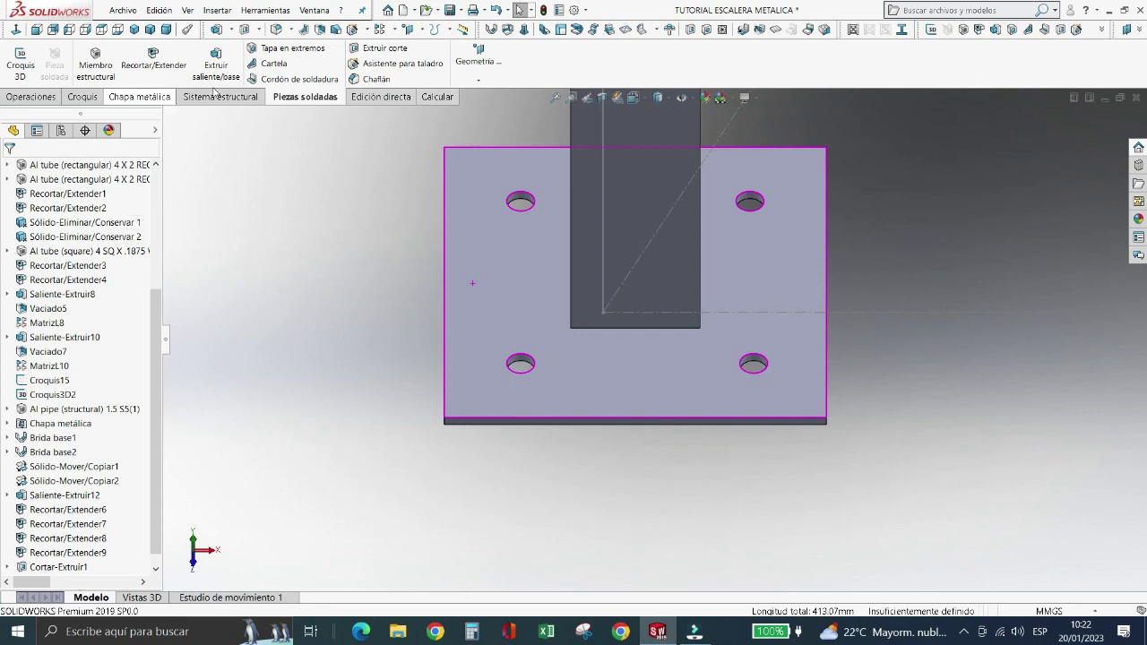
# - Start a gusset between the square column face and the base plate face
pyautogui.click(274, 64)
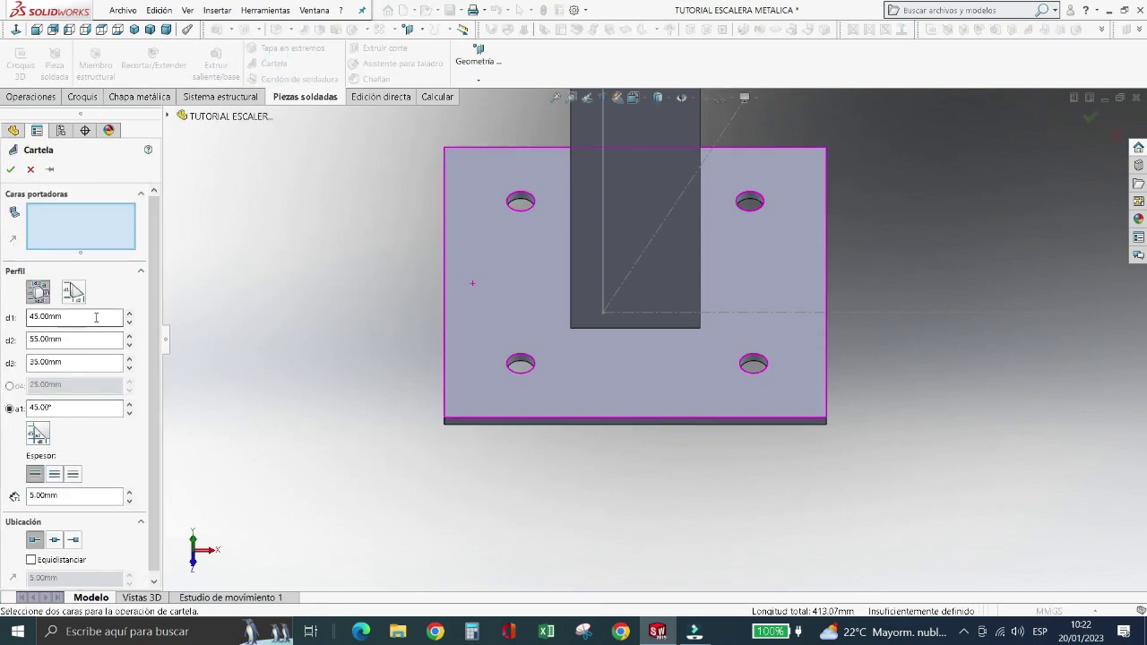
pyautogui.click(630, 255)
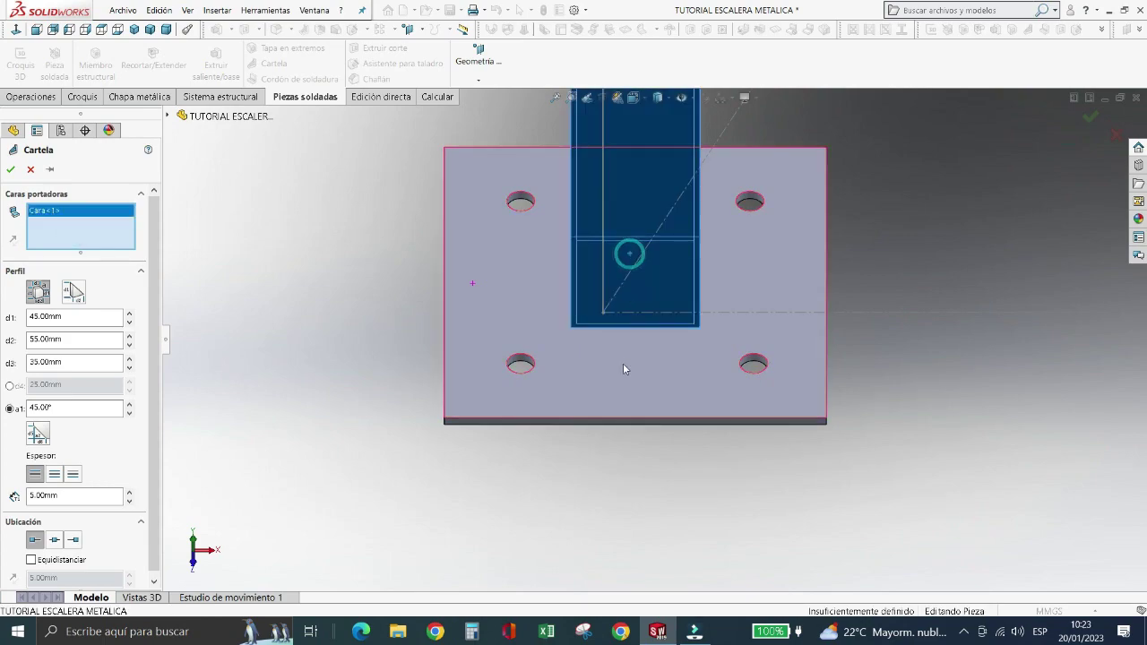
pyautogui.click(618, 381)
pyautogui.press('Left')
pyautogui.press('Up')
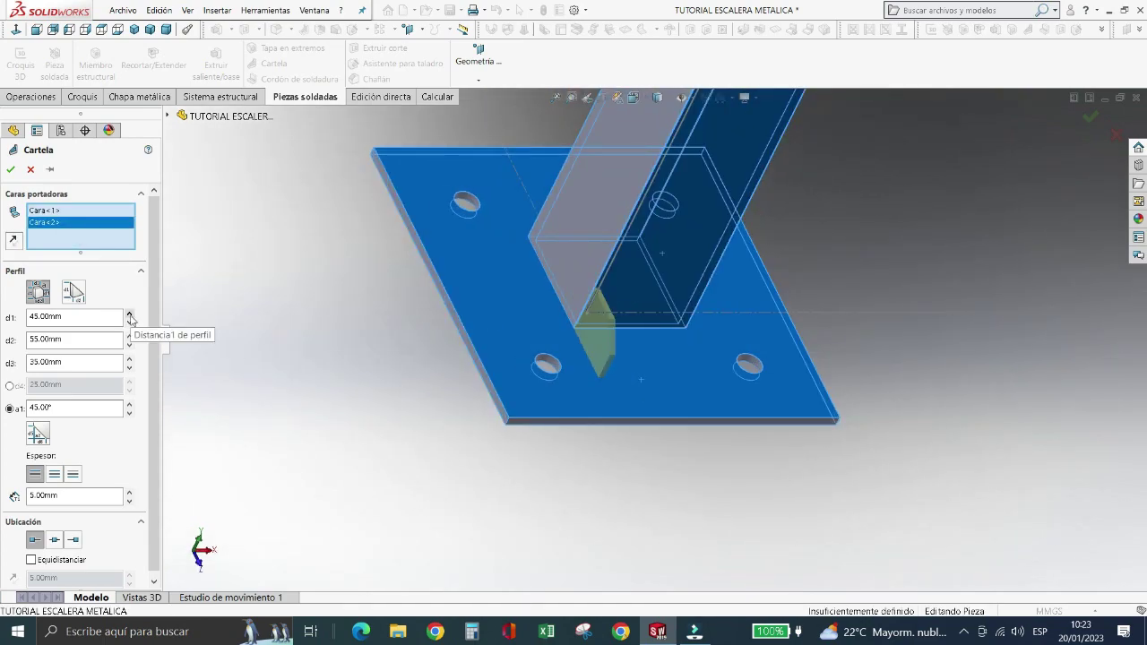
# - Set the gusset legs to d1 = 85 mm and d2 = 95 mm and accept it
pyautogui.click(130, 317)
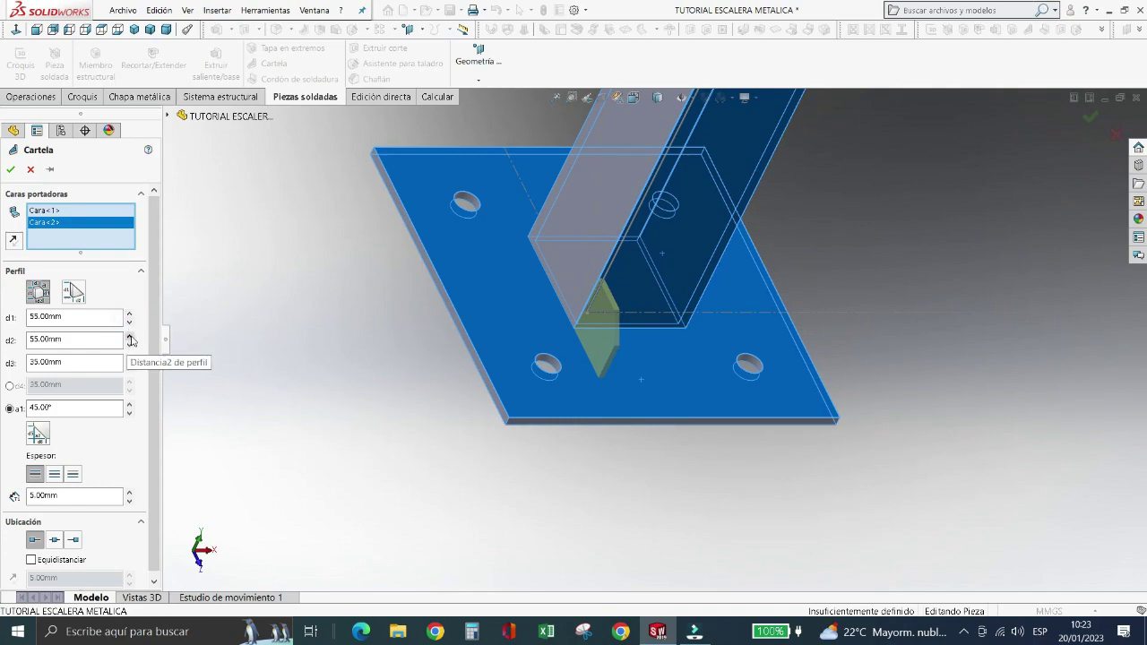
pyautogui.click(130, 336)
pyautogui.click(130, 336)
pyautogui.click(130, 336)
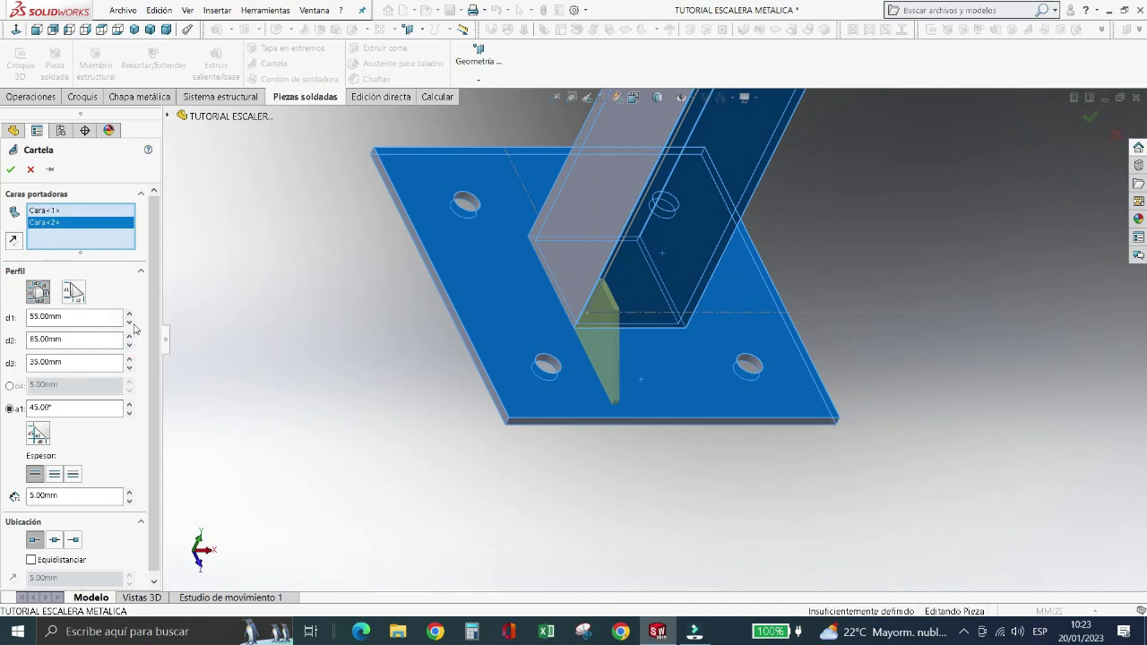
pyautogui.click(130, 312)
pyautogui.click(130, 313)
pyautogui.click(130, 313)
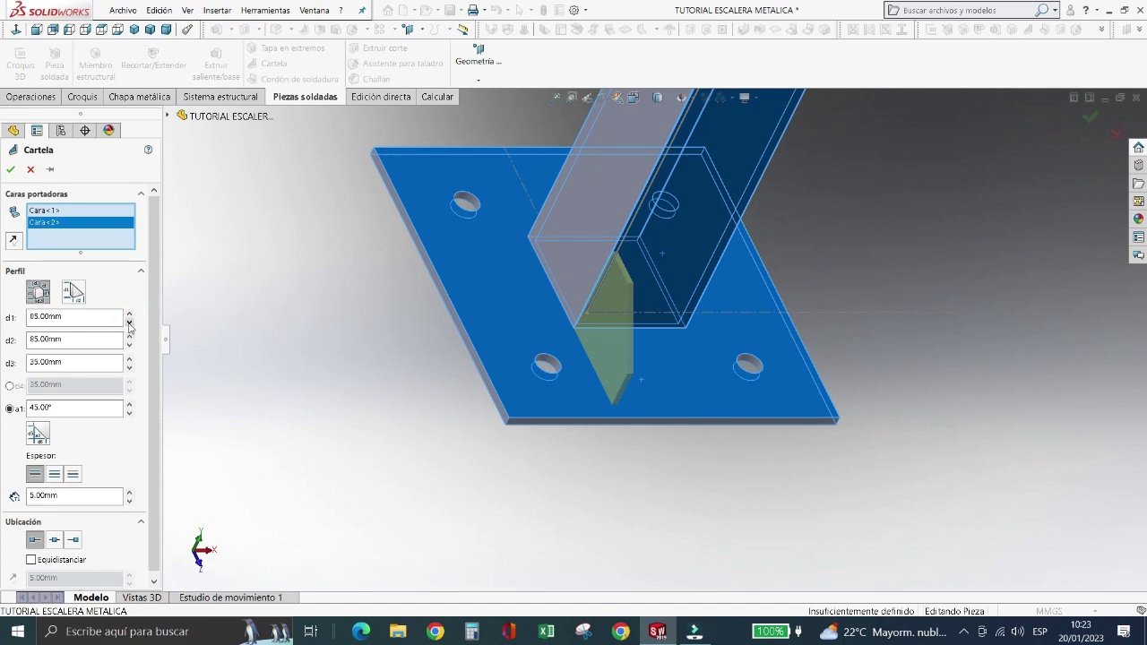
pyautogui.click(130, 313)
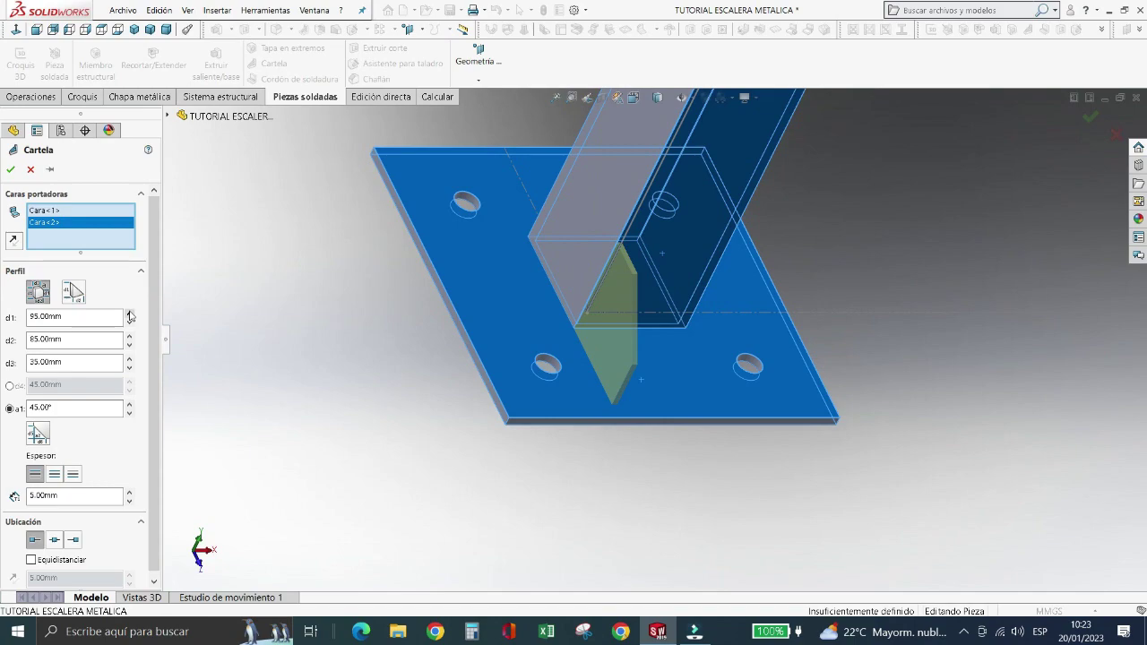
pyautogui.click(129, 323)
pyautogui.click(129, 323)
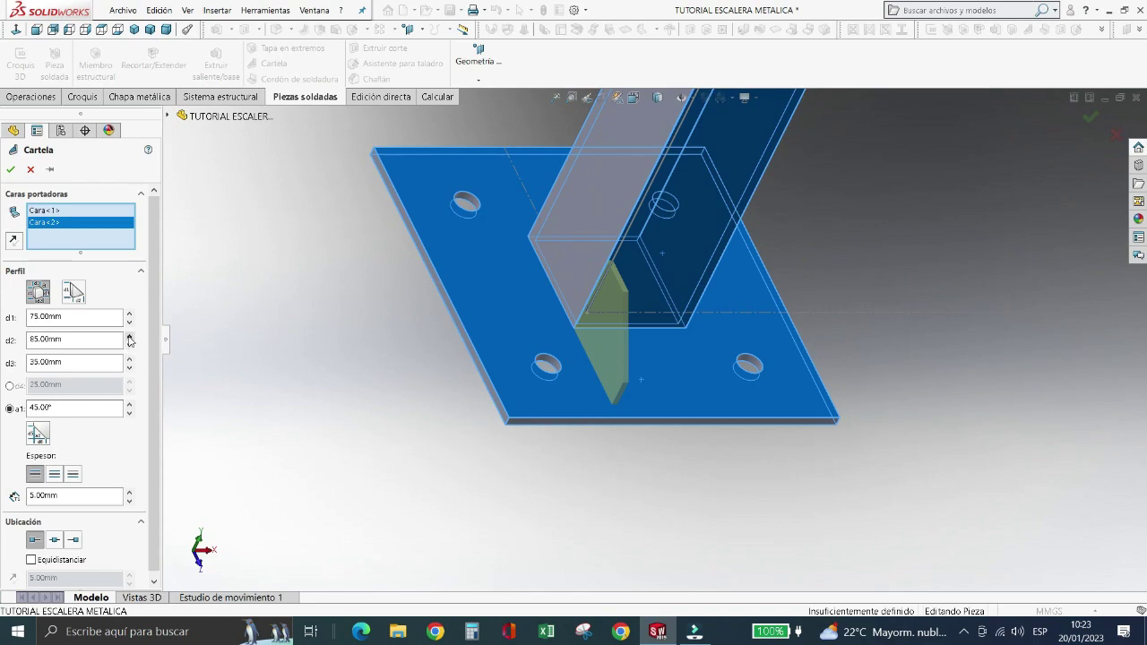
pyautogui.click(129, 336)
pyautogui.click(129, 314)
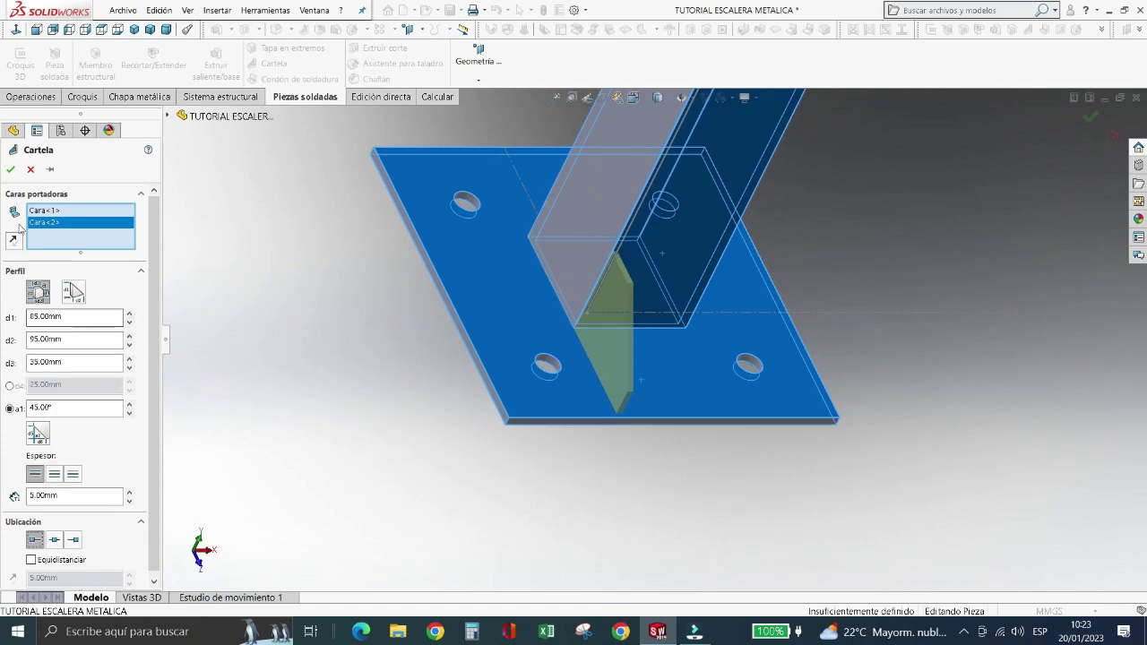
pyautogui.click(9, 168)
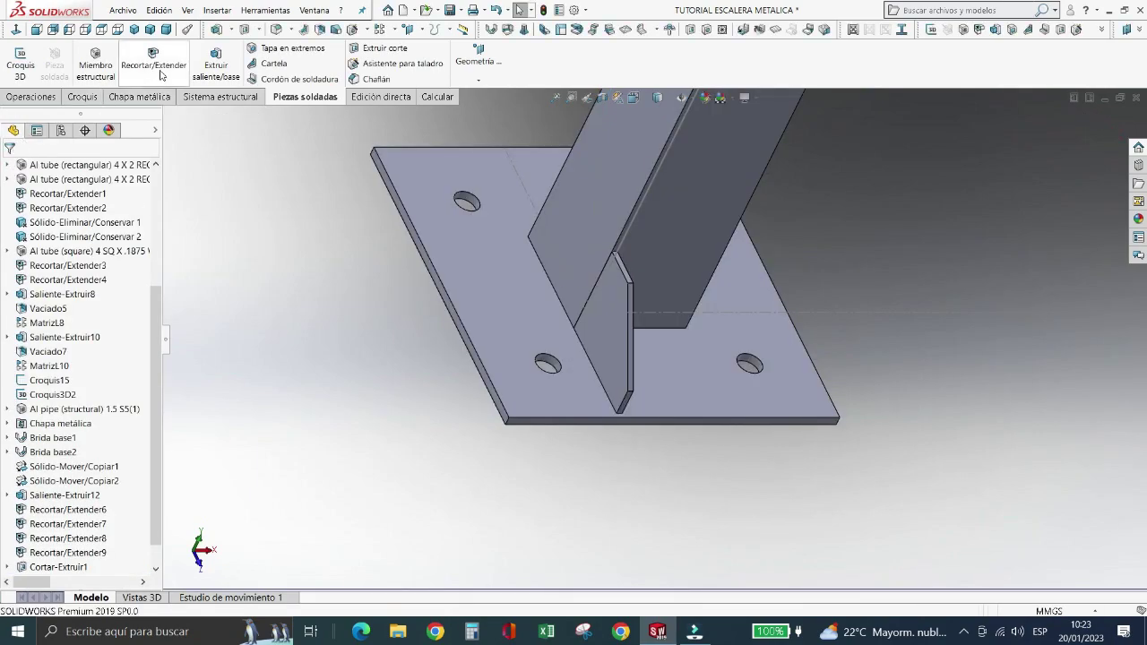
# - Add a gusset on the tube's side face with changed thickness and location options
pyautogui.click(270, 63)
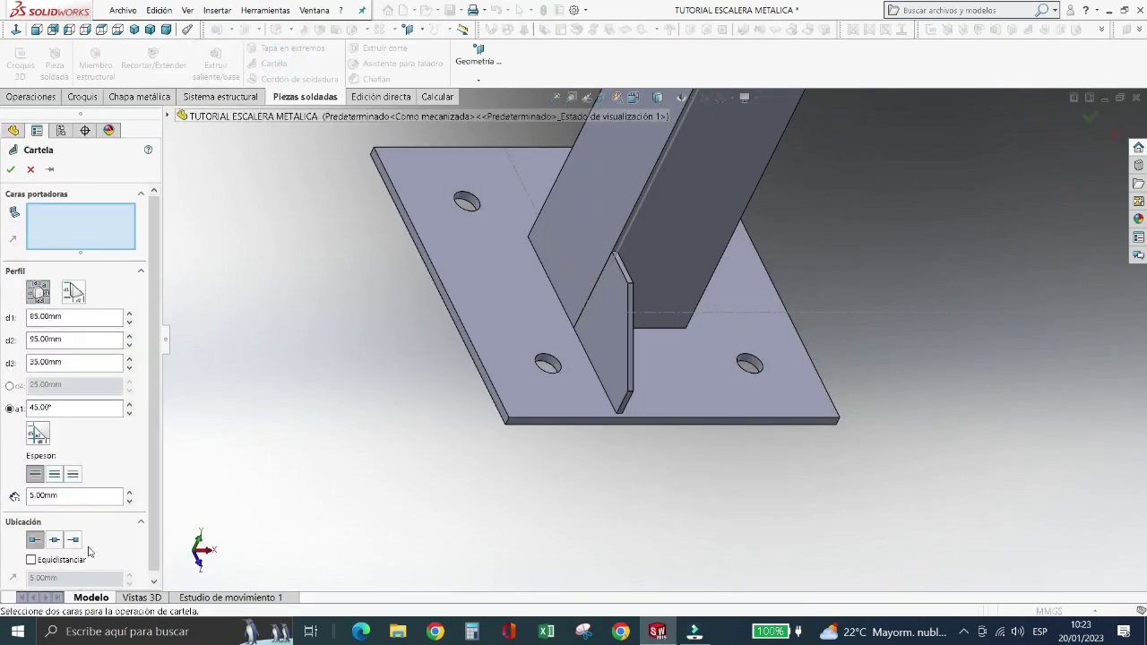
pyautogui.click(72, 474)
pyautogui.click(72, 539)
pyautogui.click(694, 305)
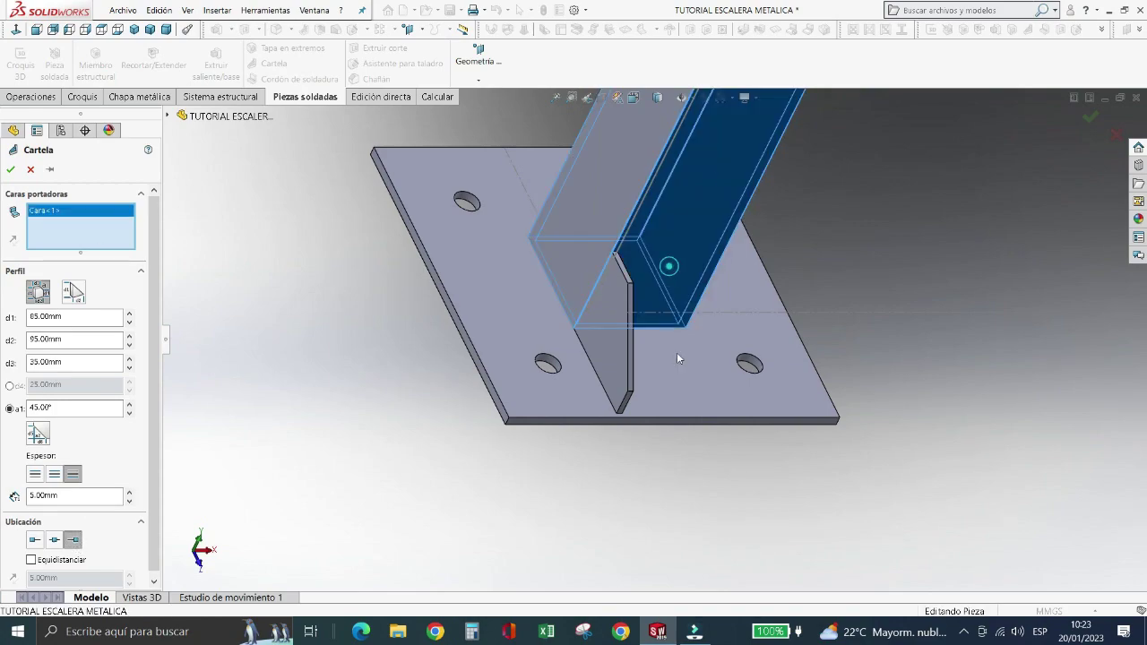
pyautogui.click(670, 388)
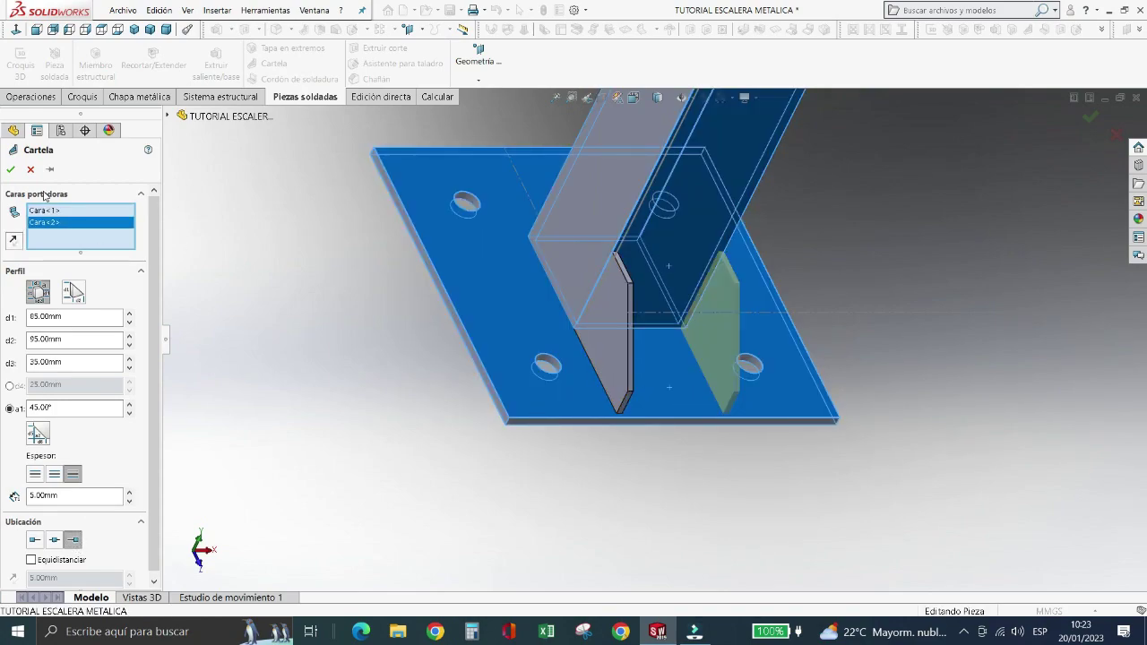
pyautogui.click(10, 171)
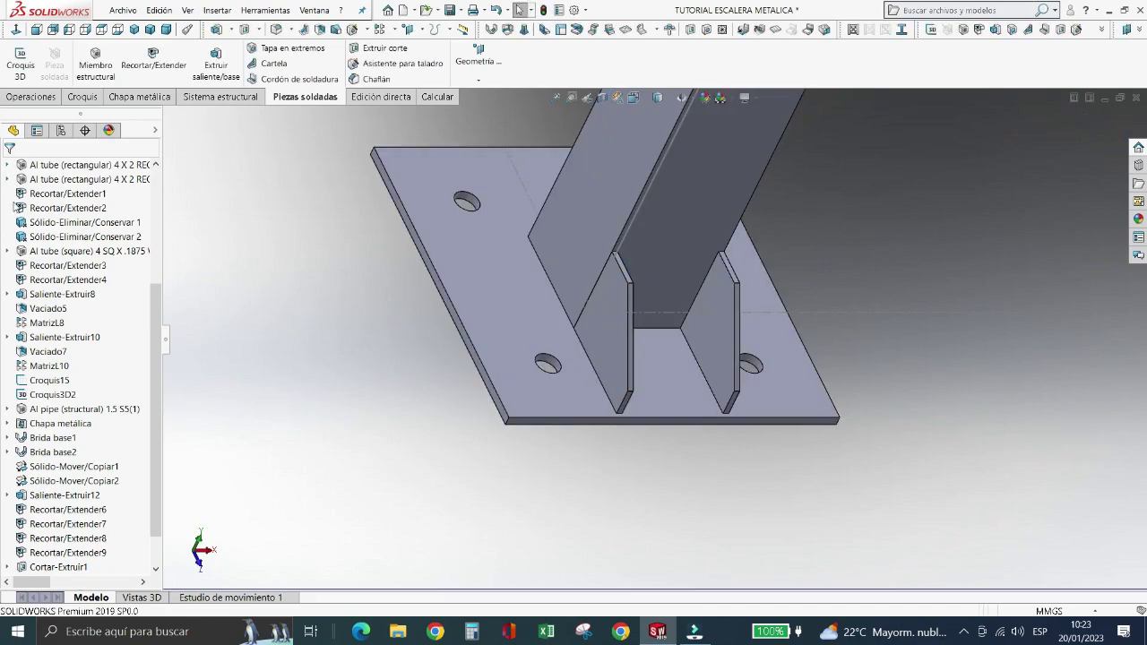
# - Add a gusset joining the tube's inclined face to the base plate
pyautogui.click(274, 64)
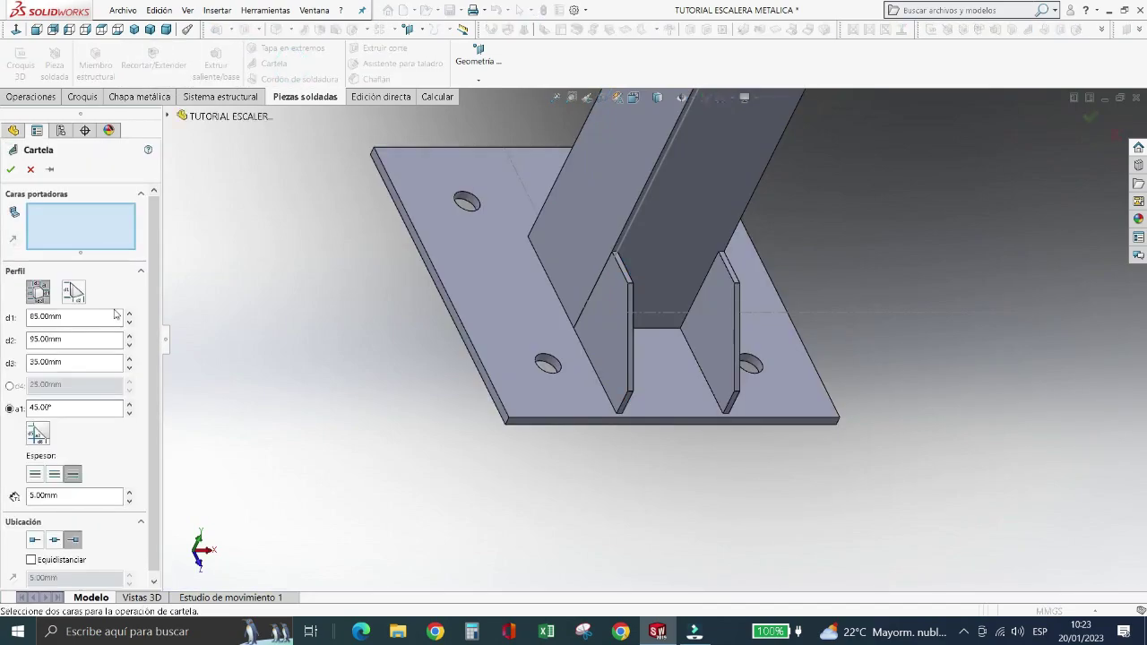
pyautogui.click(567, 200)
pyautogui.click(481, 269)
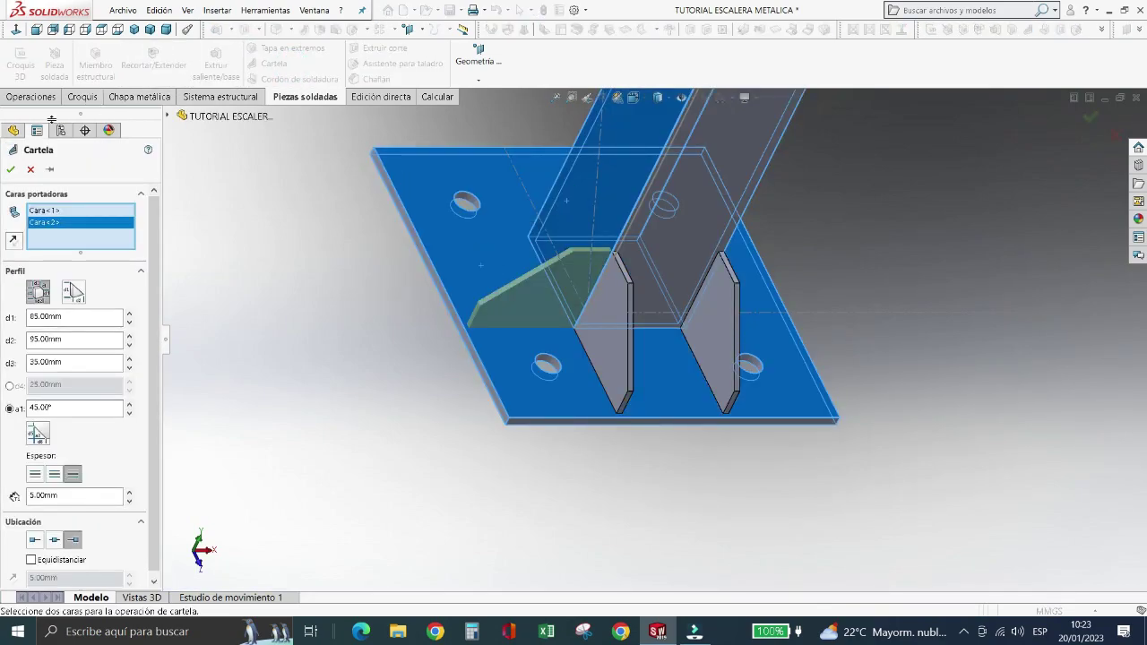
pyautogui.click(10, 170)
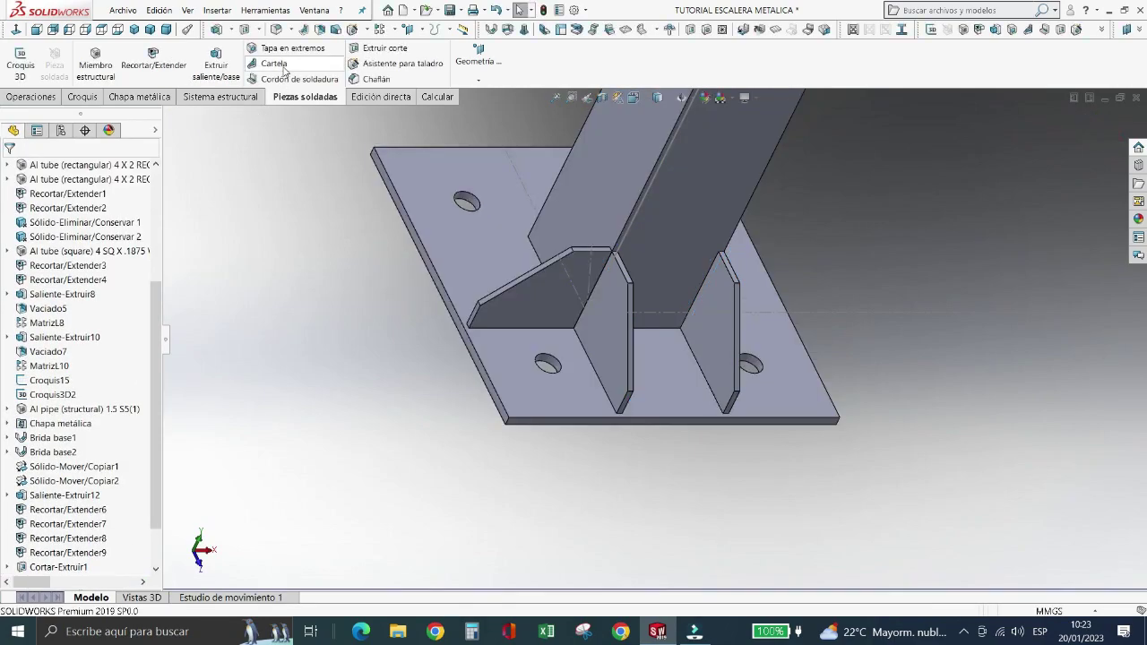
# - Add a gusset joining the tube's opposite face to the base plate
pyautogui.click(282, 68)
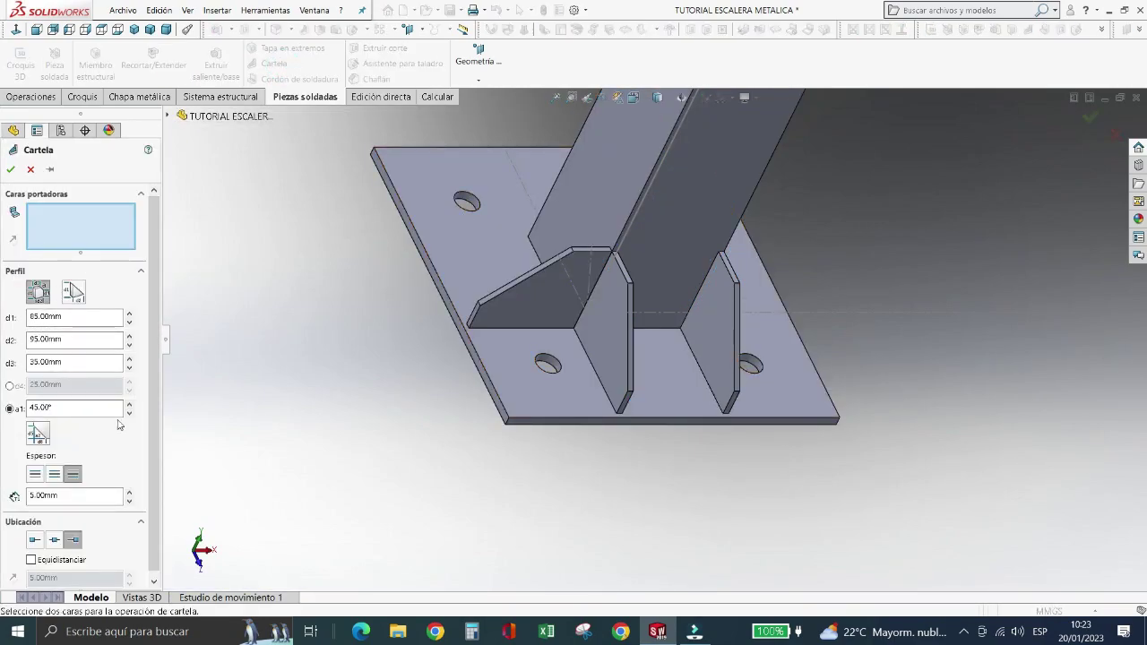
pyautogui.click(569, 184)
pyautogui.click(475, 249)
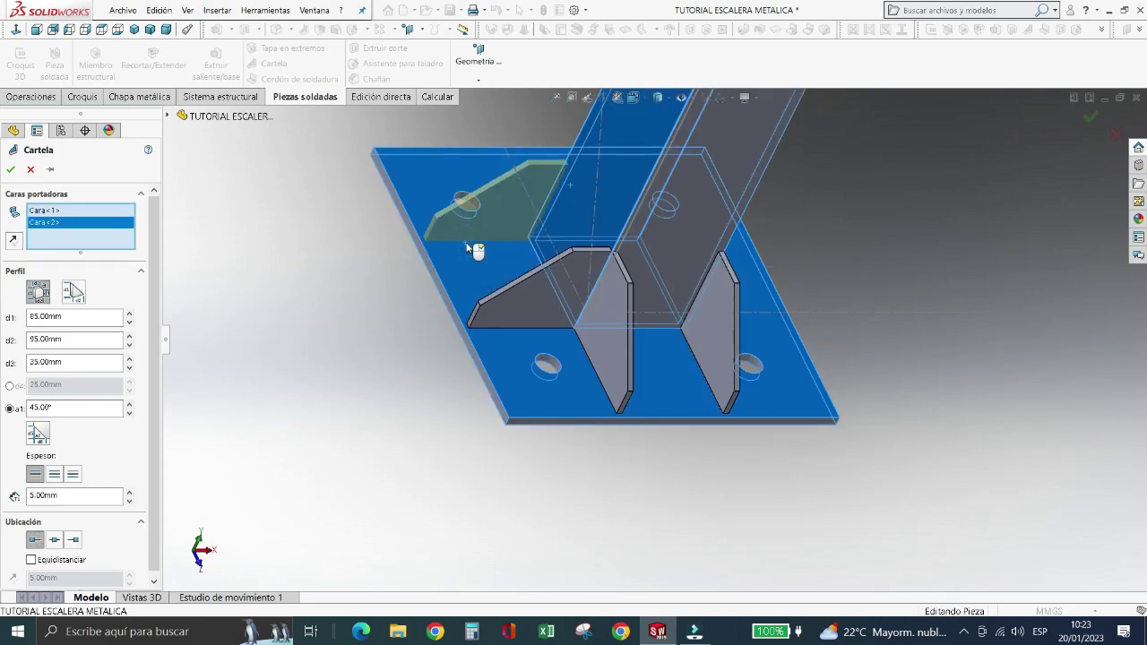
pyautogui.click(10, 170)
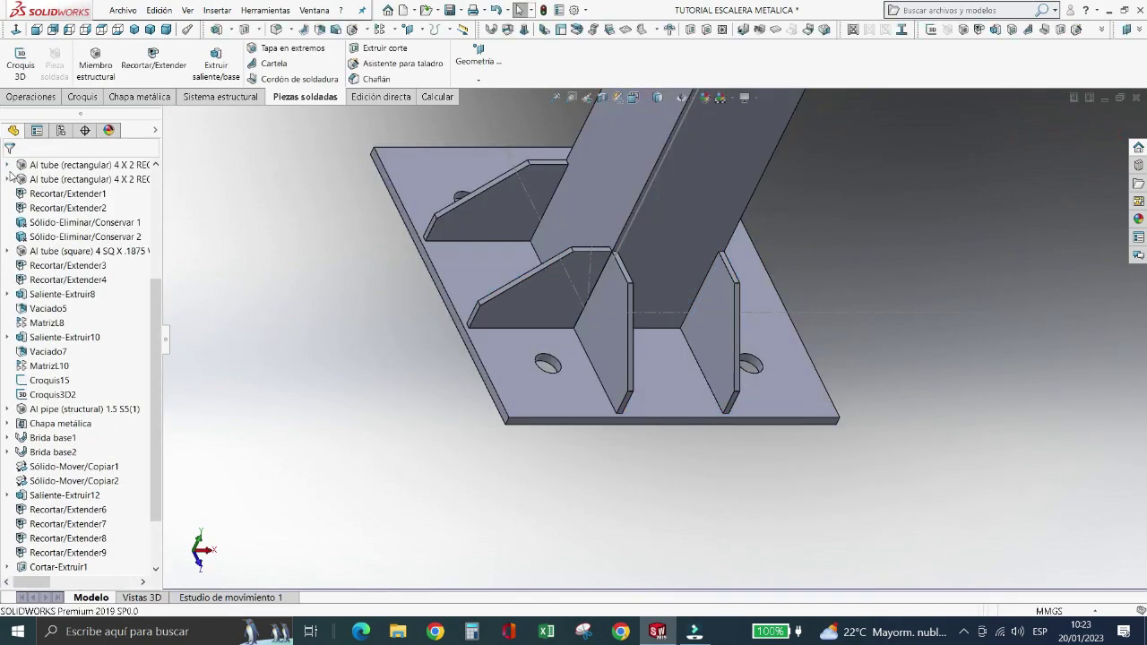
pyautogui.hotkey('ctrl', '7')
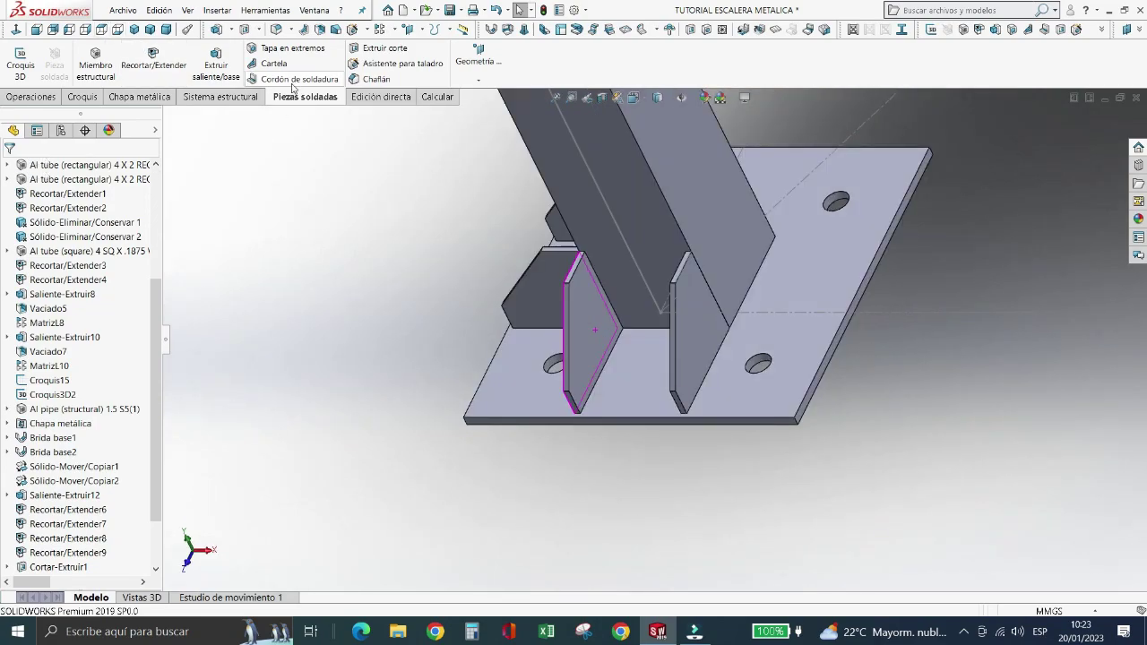
# - Add a gusset between the tube's side face and the base plate
pyautogui.click(273, 64)
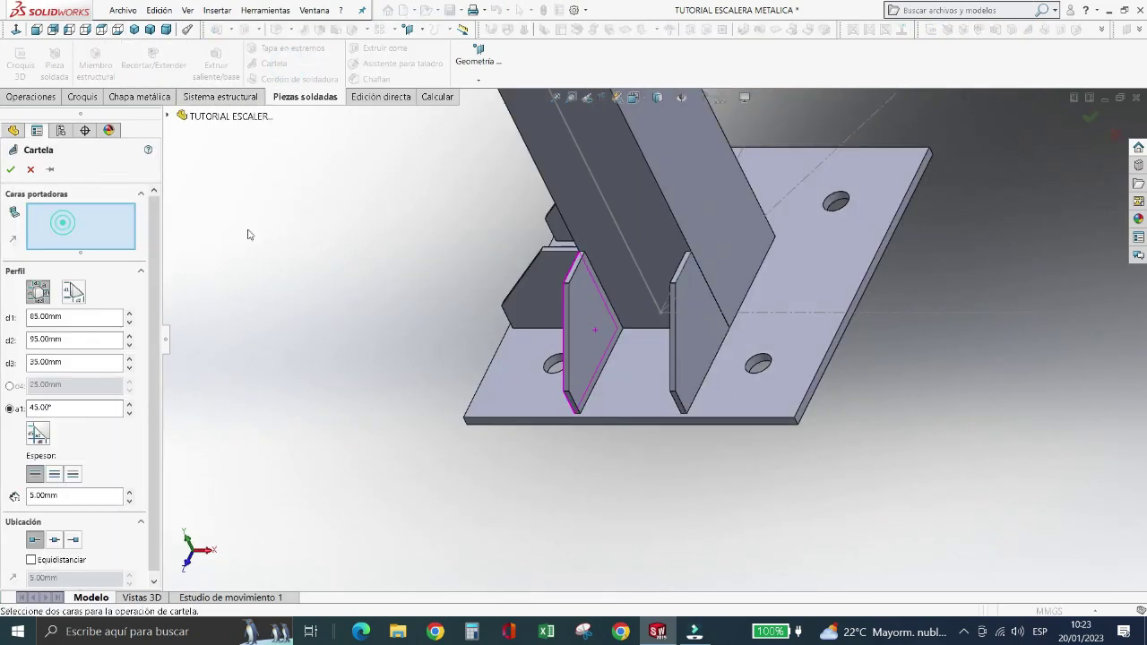
pyautogui.click(706, 168)
pyautogui.click(818, 255)
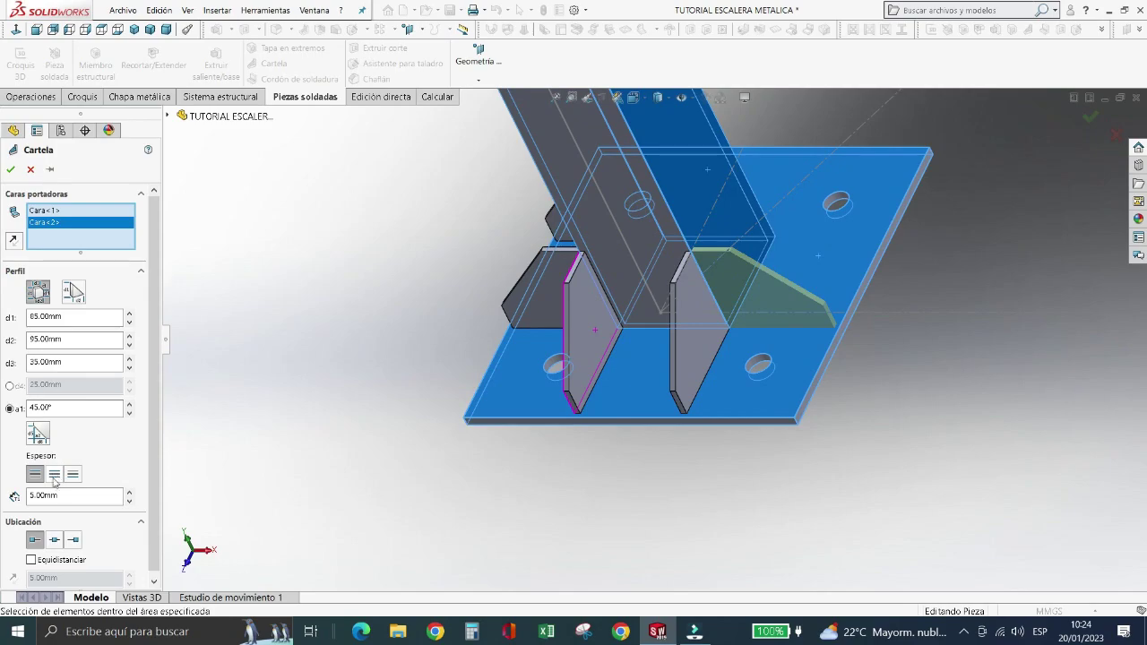
pyautogui.click(10, 169)
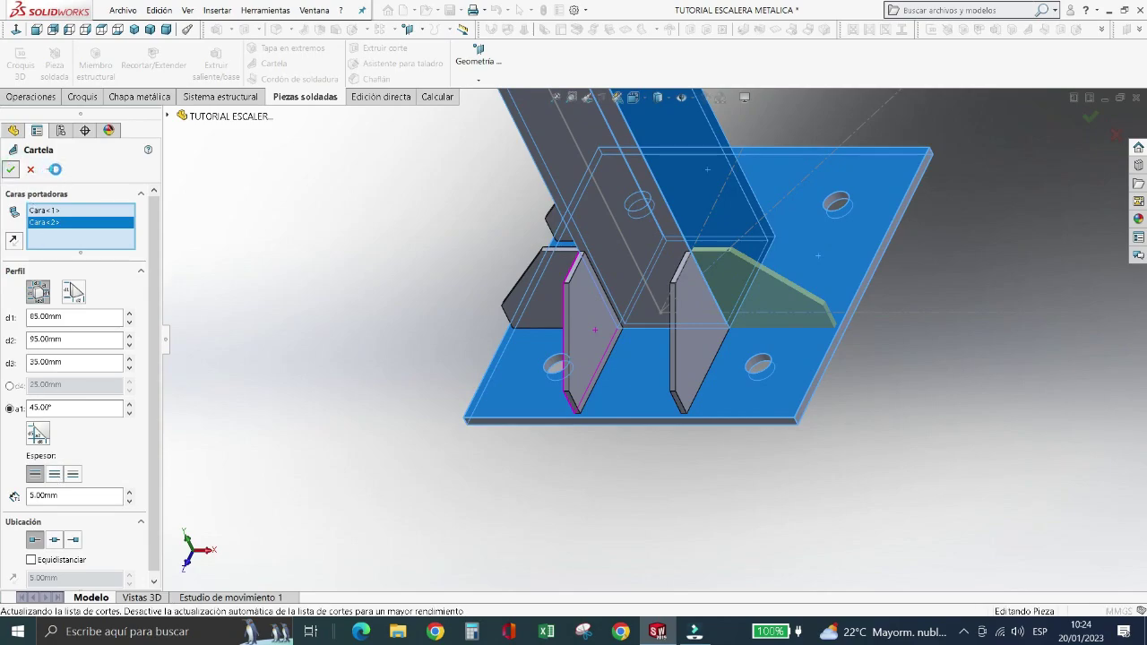
# - Add another gusset on the tube's other side face with the thickness option changed
pyautogui.click(275, 61)
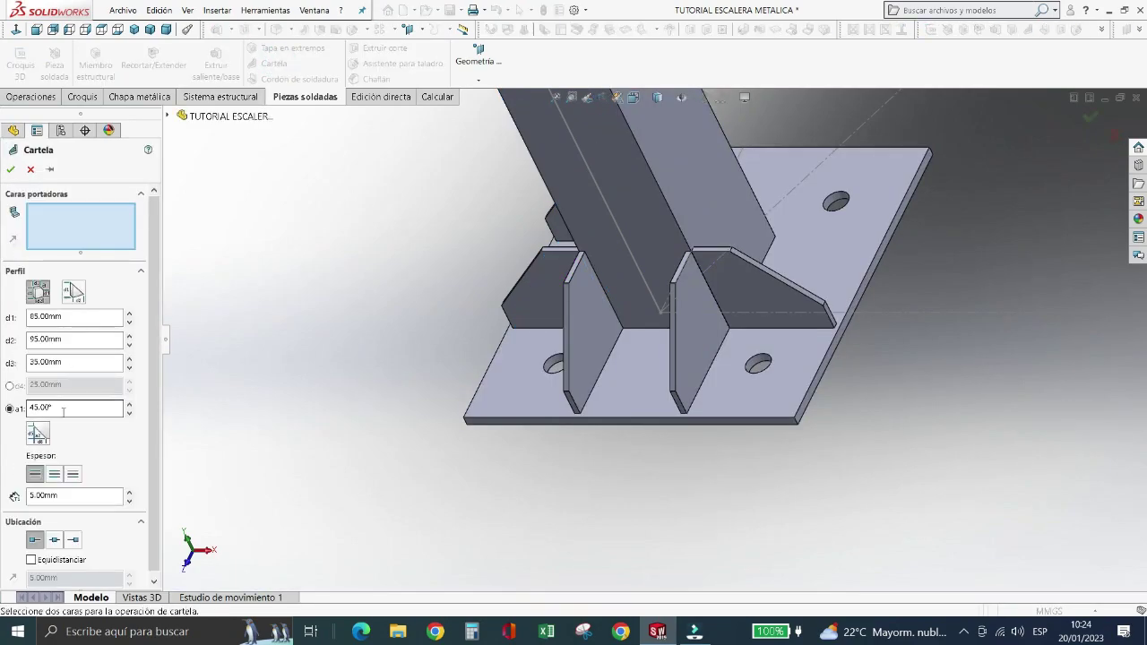
pyautogui.click(73, 474)
pyautogui.click(708, 193)
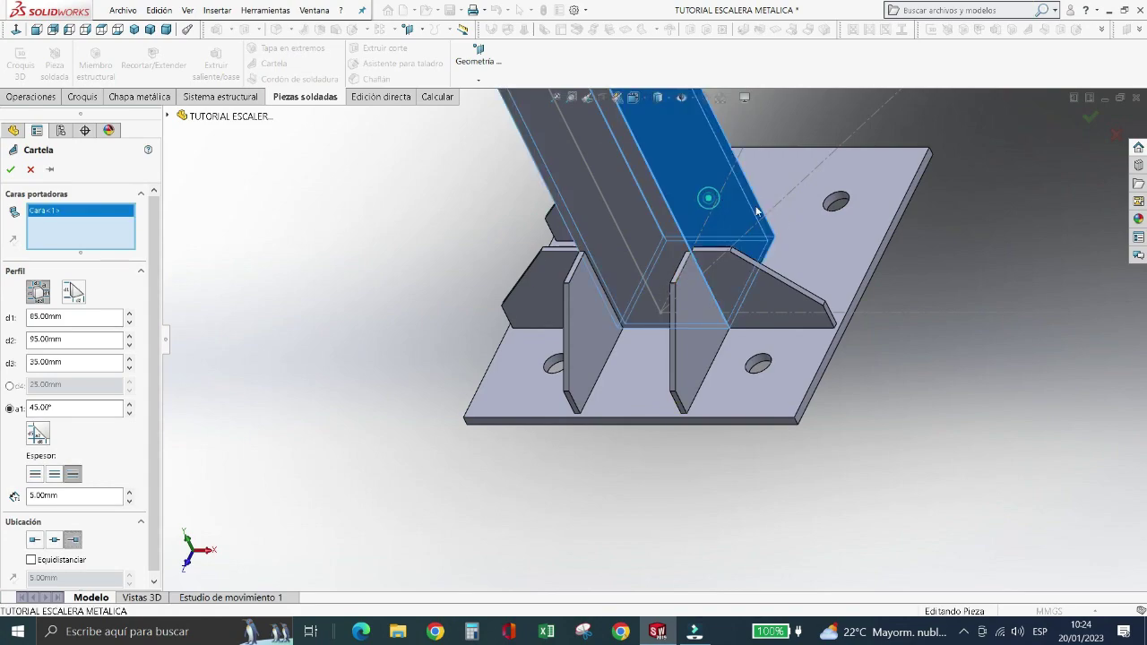
pyautogui.click(813, 232)
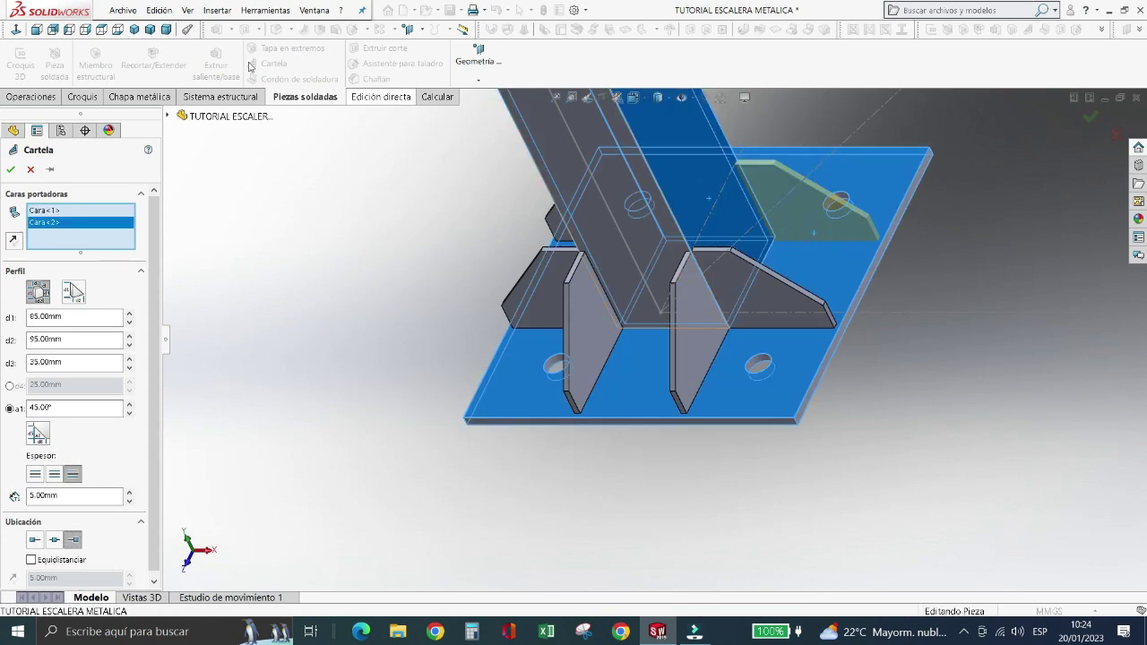
pyautogui.click(11, 169)
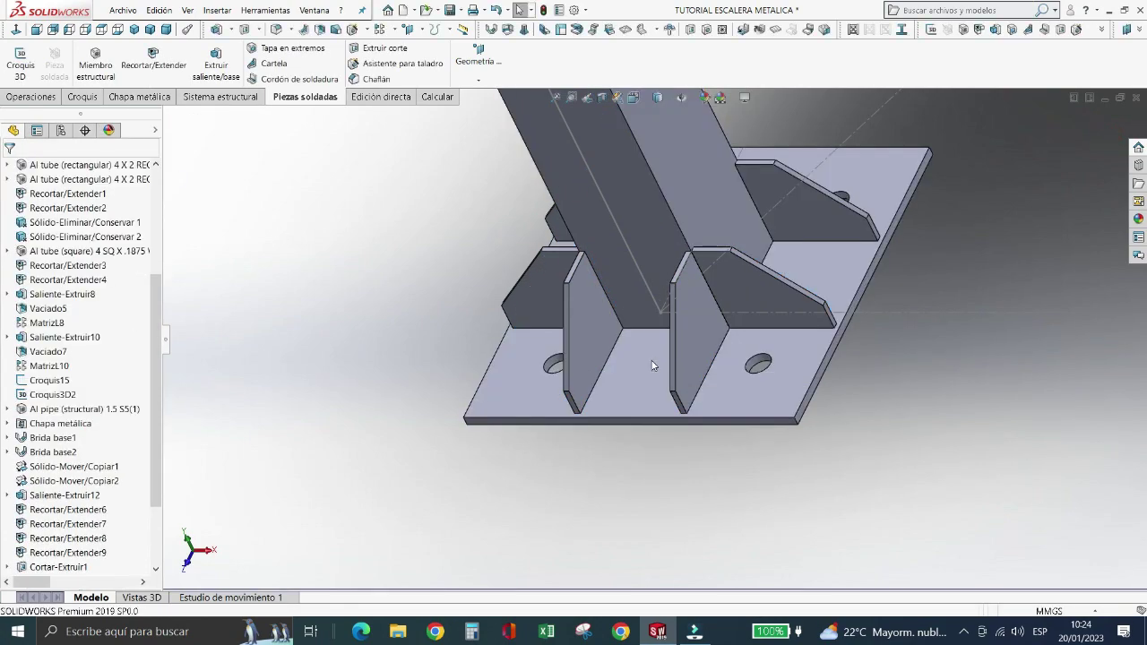
# - Add a gusset between the beam's top face and the bracket's end plate
pyautogui.scroll(-2, 652, 364)
pyautogui.scroll(-5, 652, 363)
pyautogui.scroll(2, 653, 361)
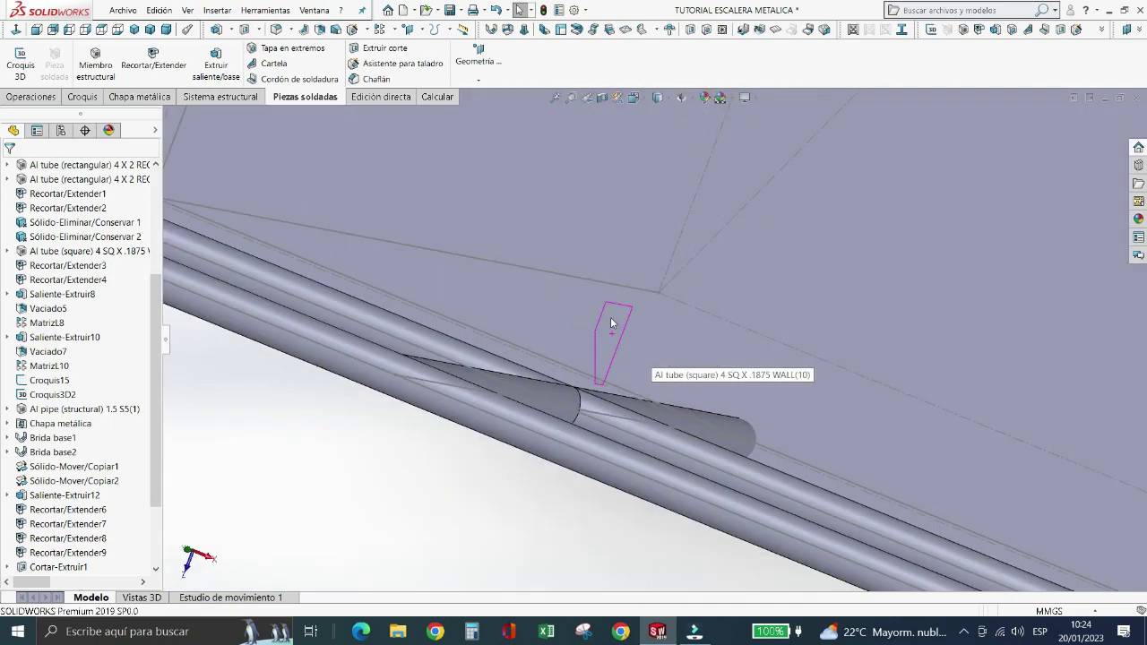
pyautogui.scroll(3, 600, 320)
pyautogui.scroll(1, 601, 320)
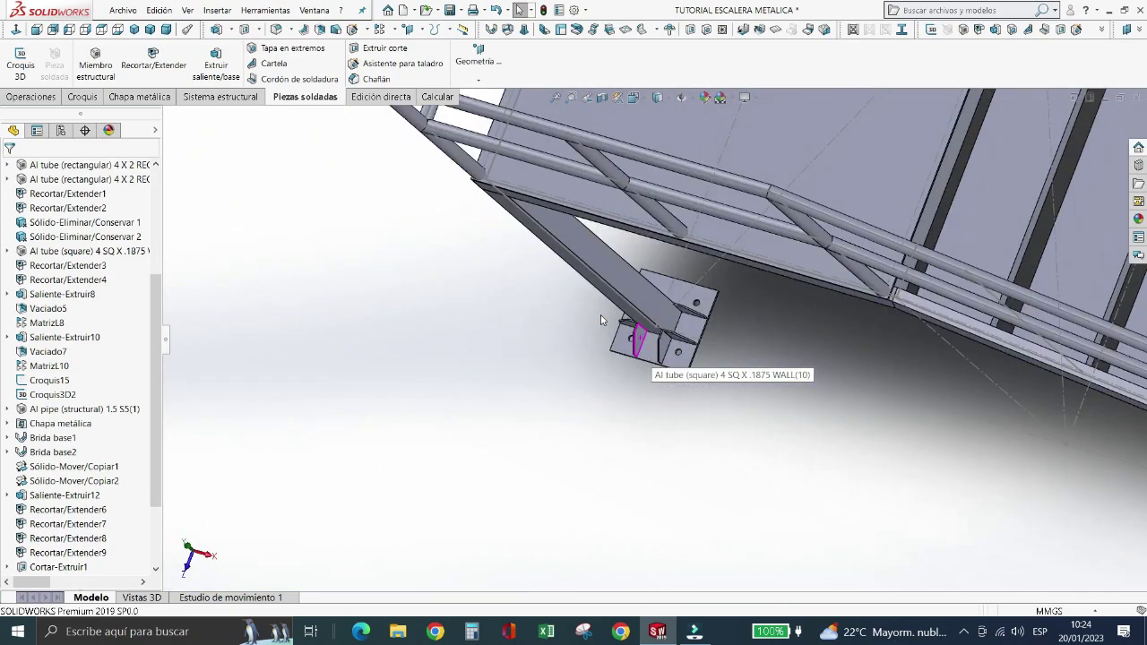
pyautogui.press('Left')
pyautogui.press('Left')
pyautogui.press('Left')
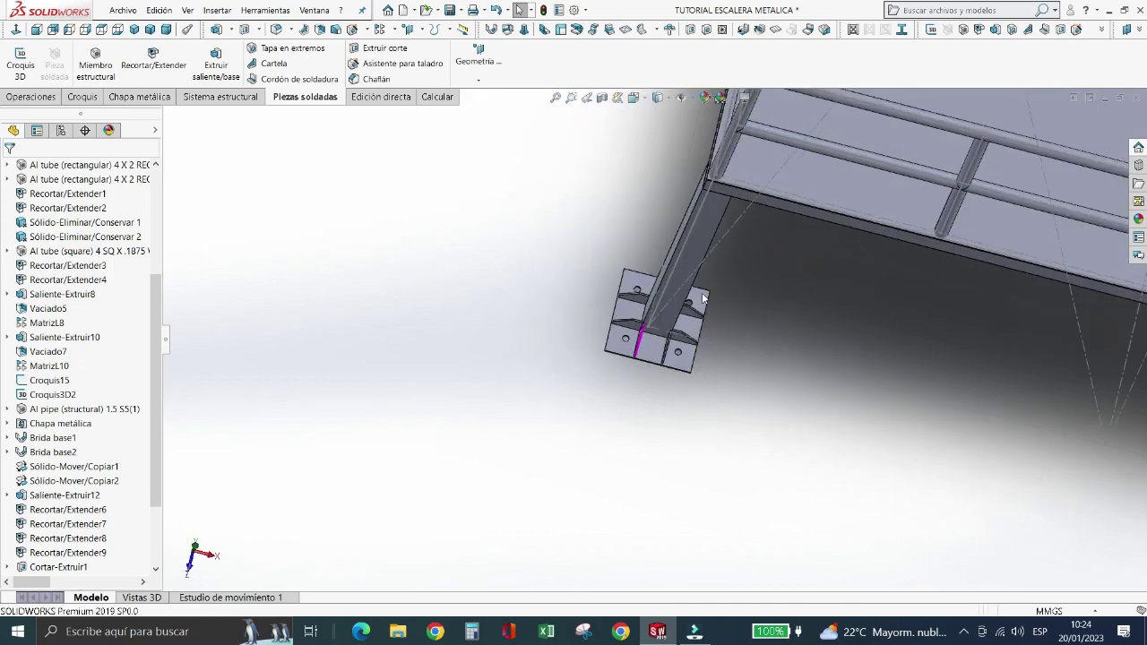
pyautogui.press('Left')
pyautogui.scroll(-3, 702, 292)
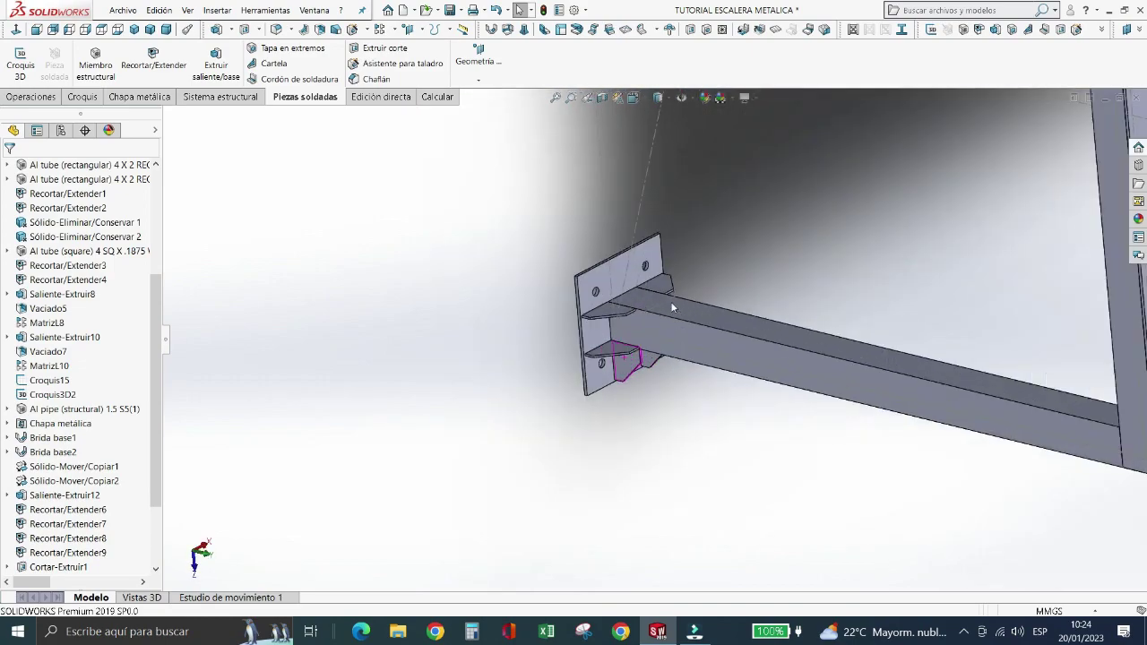
pyautogui.scroll(-3, 671, 301)
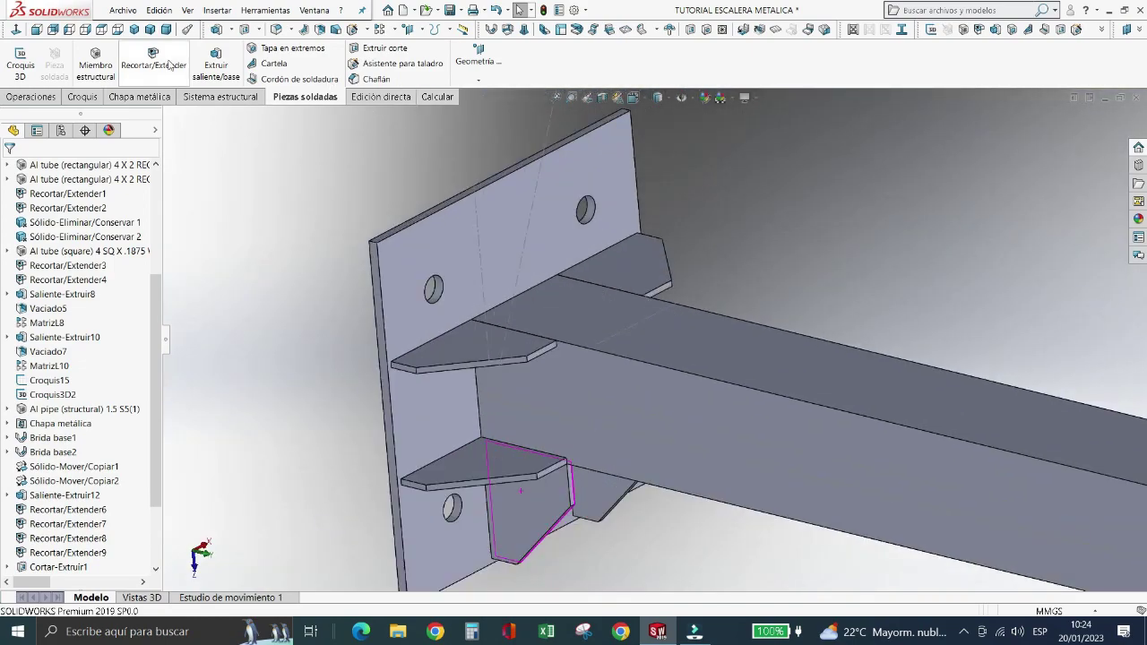
pyautogui.click(274, 68)
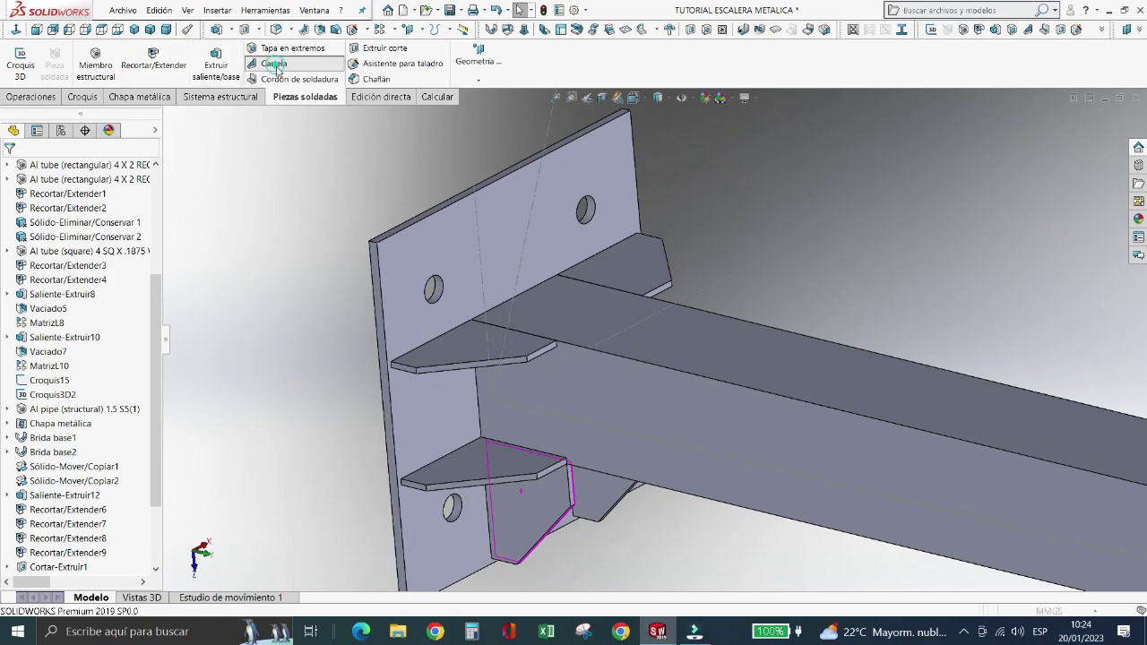
pyautogui.click(577, 312)
pyautogui.click(496, 246)
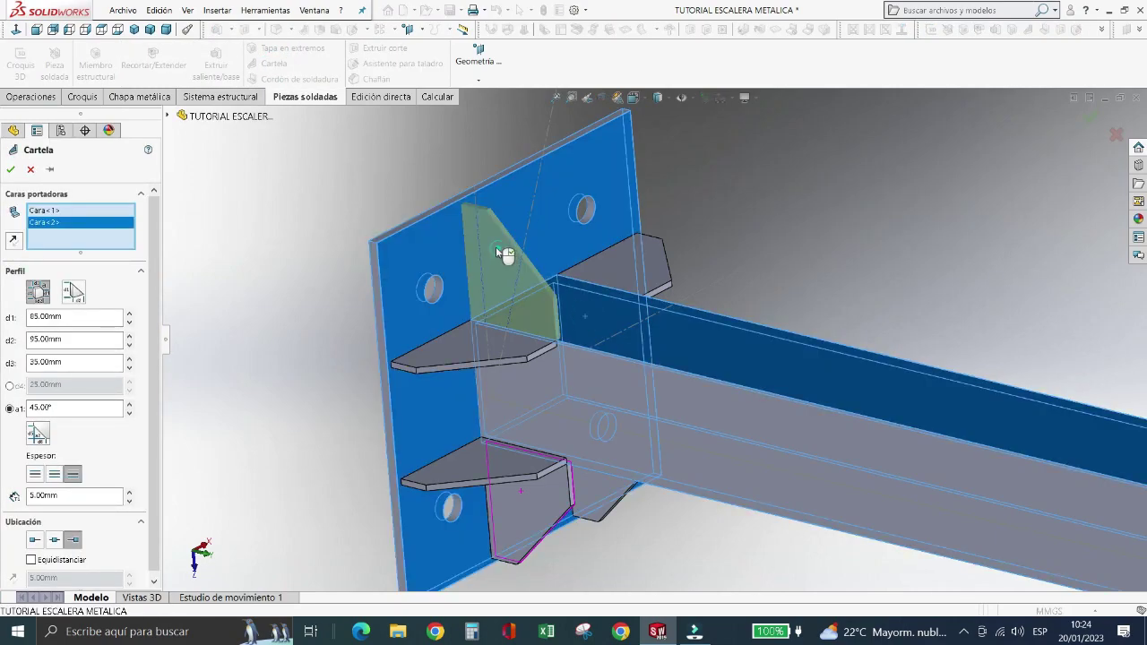
pyautogui.click(11, 169)
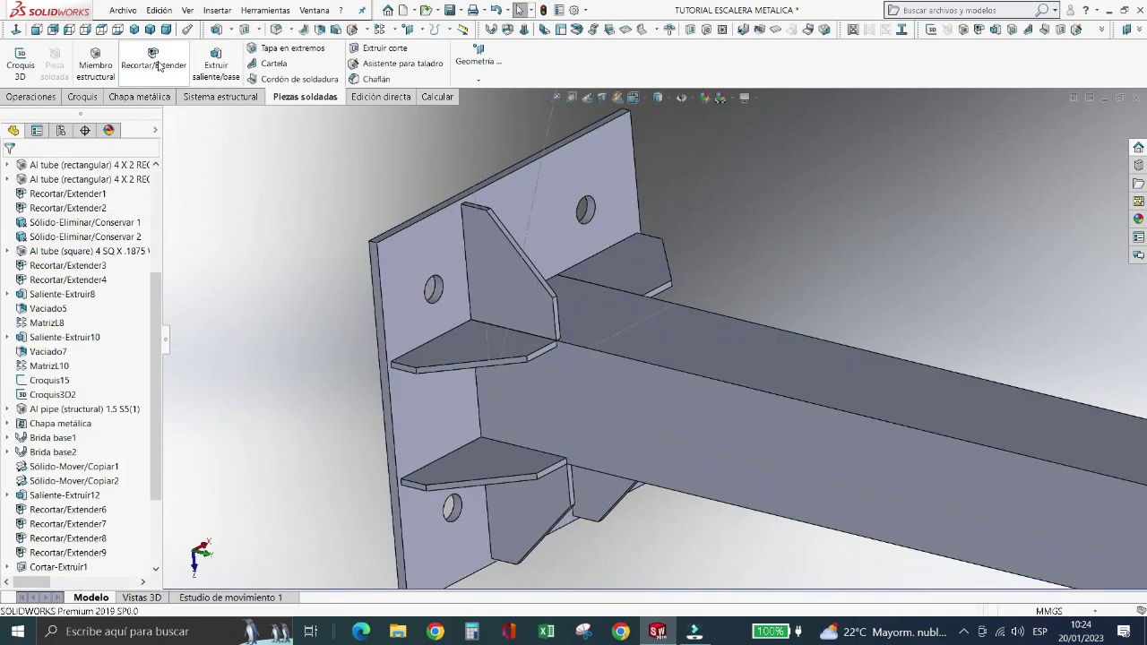
# - Add a 5 mm gusset from the tube's top face to its end plate, at the tube end
pyautogui.click(274, 64)
pyautogui.click(645, 322)
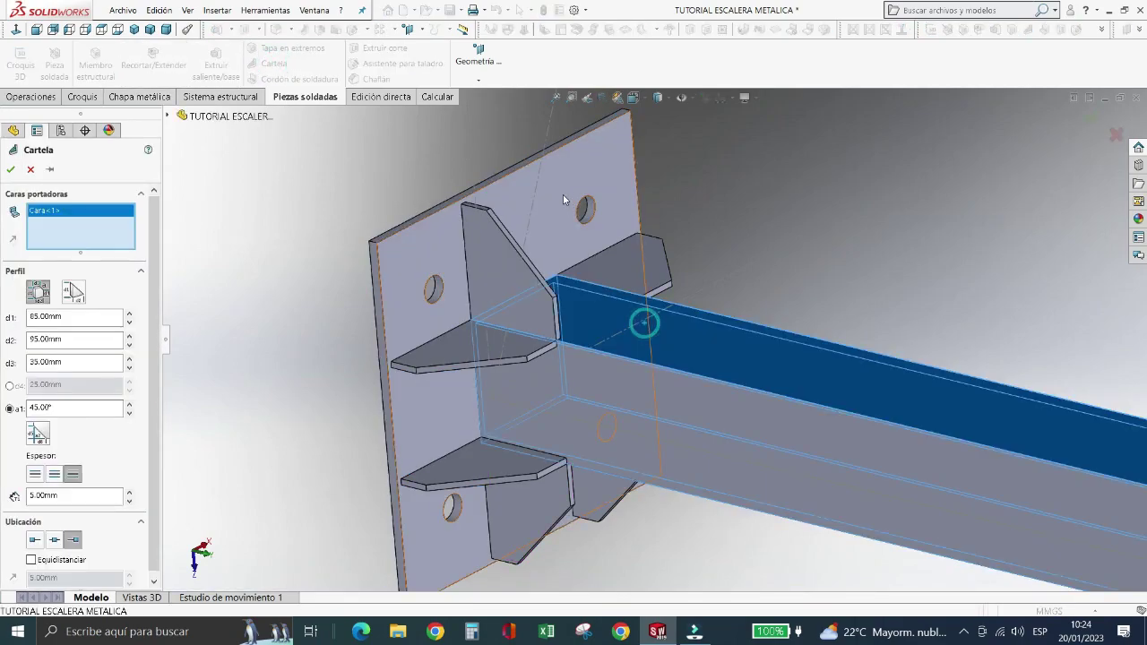
pyautogui.click(562, 195)
pyautogui.click(36, 539)
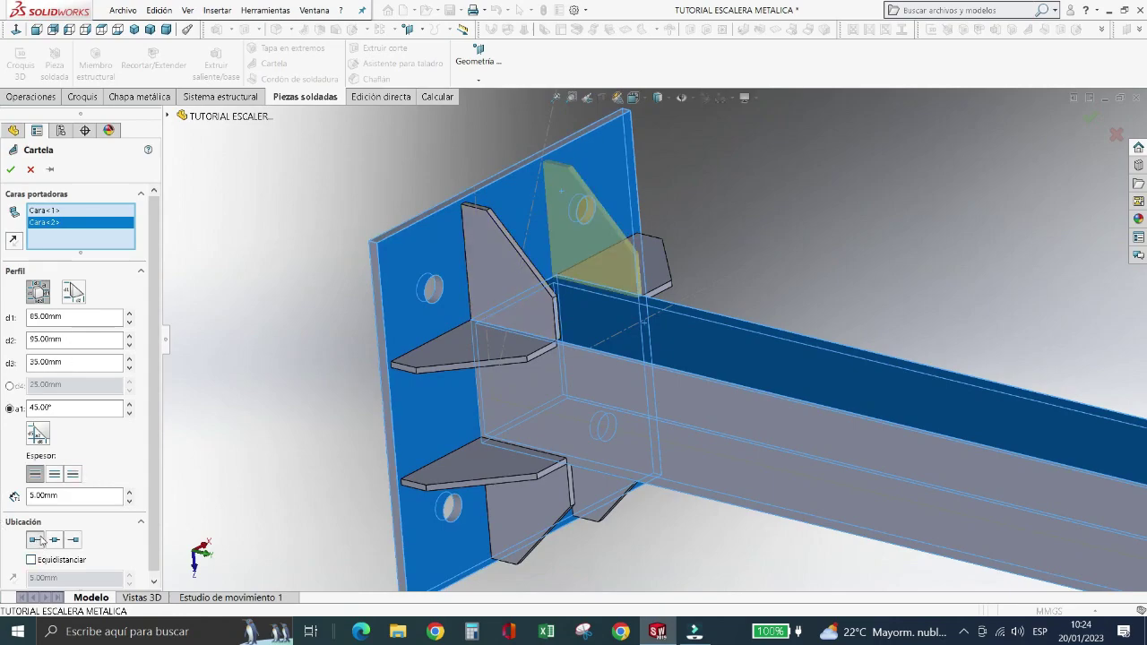
pyautogui.click(11, 168)
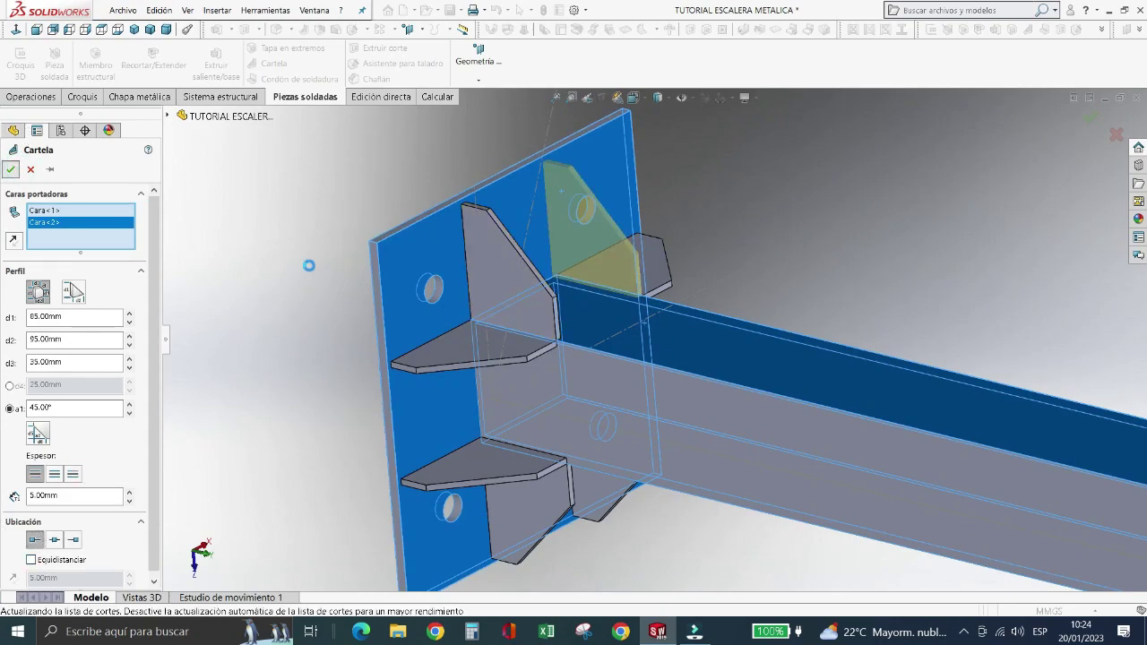
# - Orbit and zoom out to inspect the post base plates and the platform underside
pyautogui.scroll(-3, 309, 267)
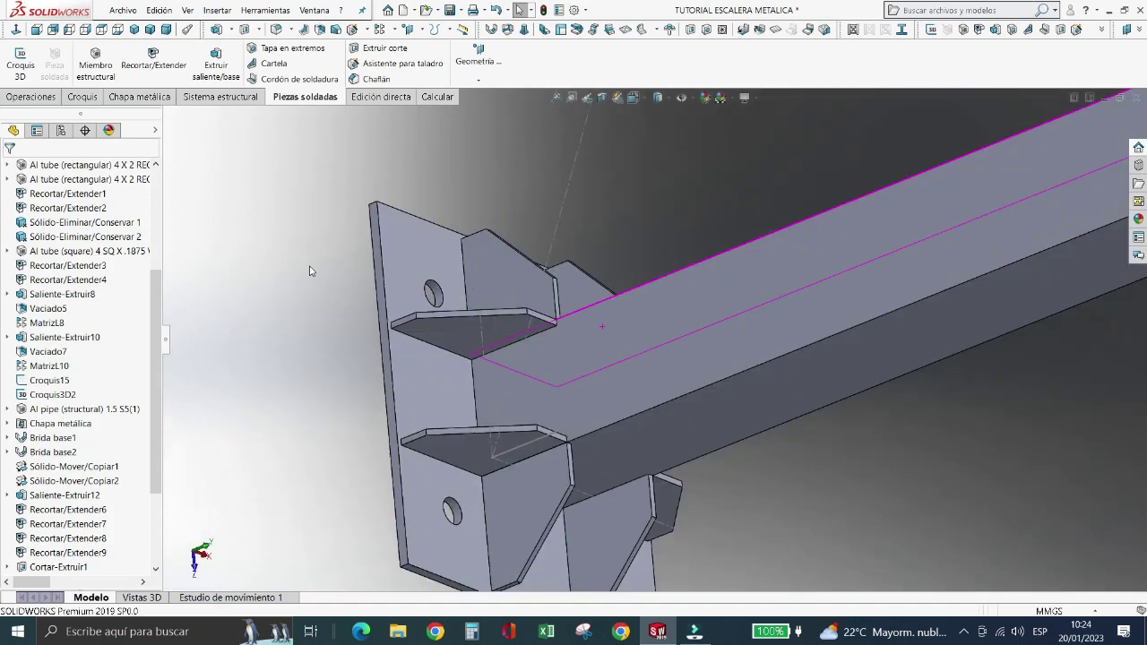
pyautogui.press('Up')
pyautogui.press('Up')
pyautogui.press('Up')
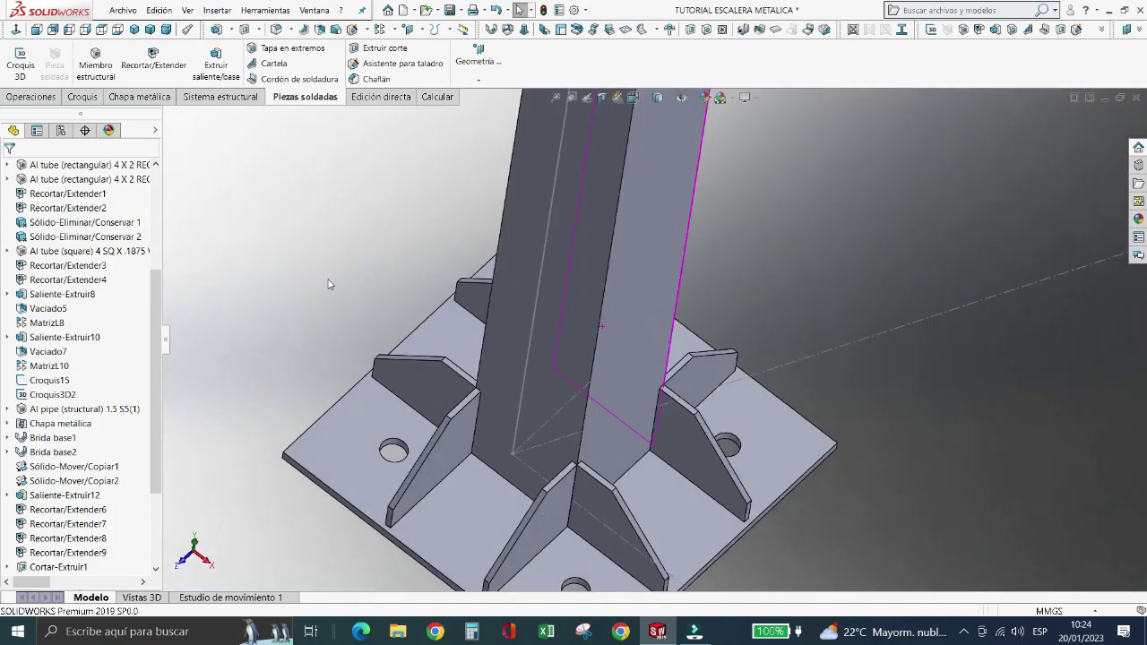
pyautogui.scroll(3, 329, 284)
pyautogui.press('Down')
pyautogui.press('Down')
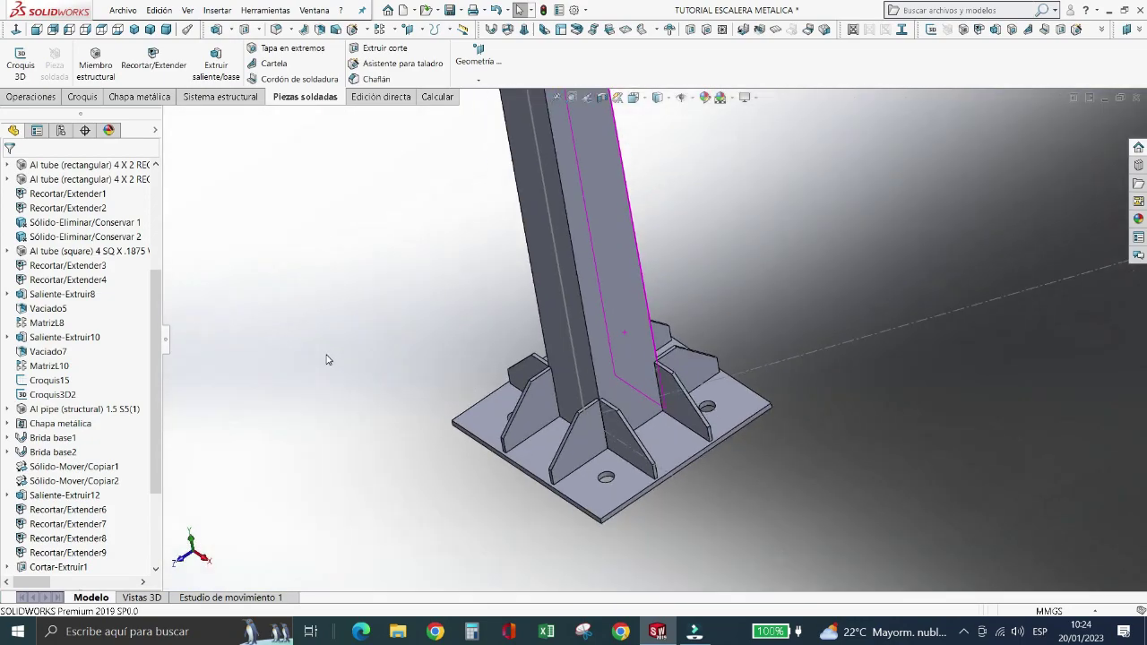
pyautogui.press('z')
pyautogui.press('z')
pyautogui.press('z')
pyautogui.press('z')
pyautogui.press('z')
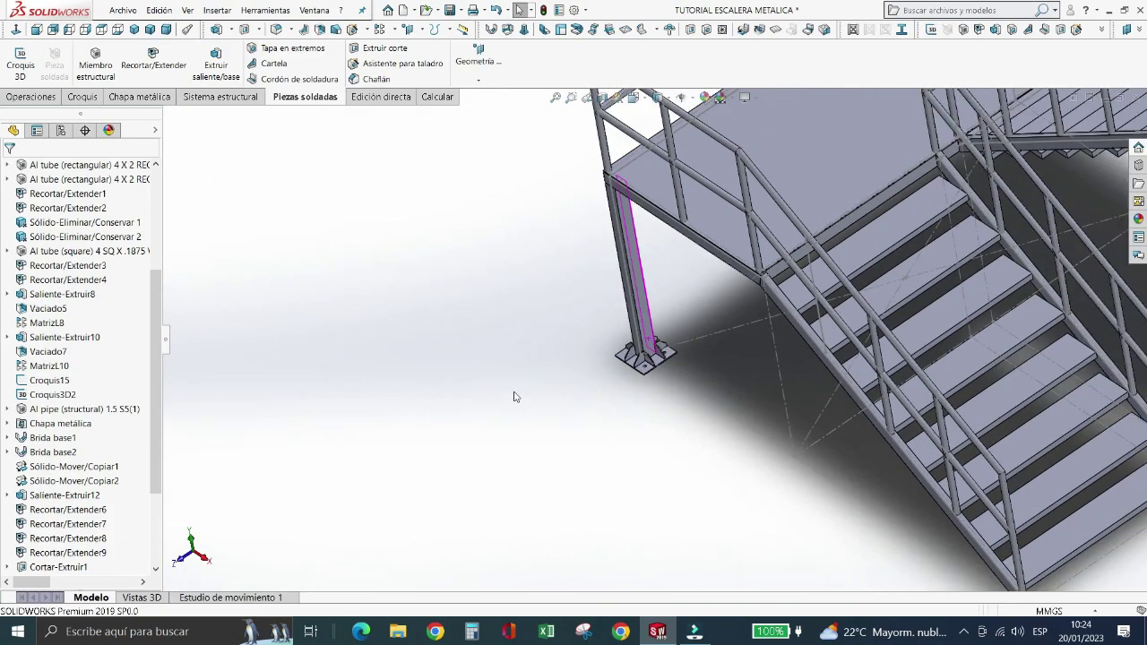
pyautogui.press('Down')
pyautogui.press('Down')
pyautogui.press('Down')
pyautogui.press('Down')
pyautogui.scroll(2, 537, 233)
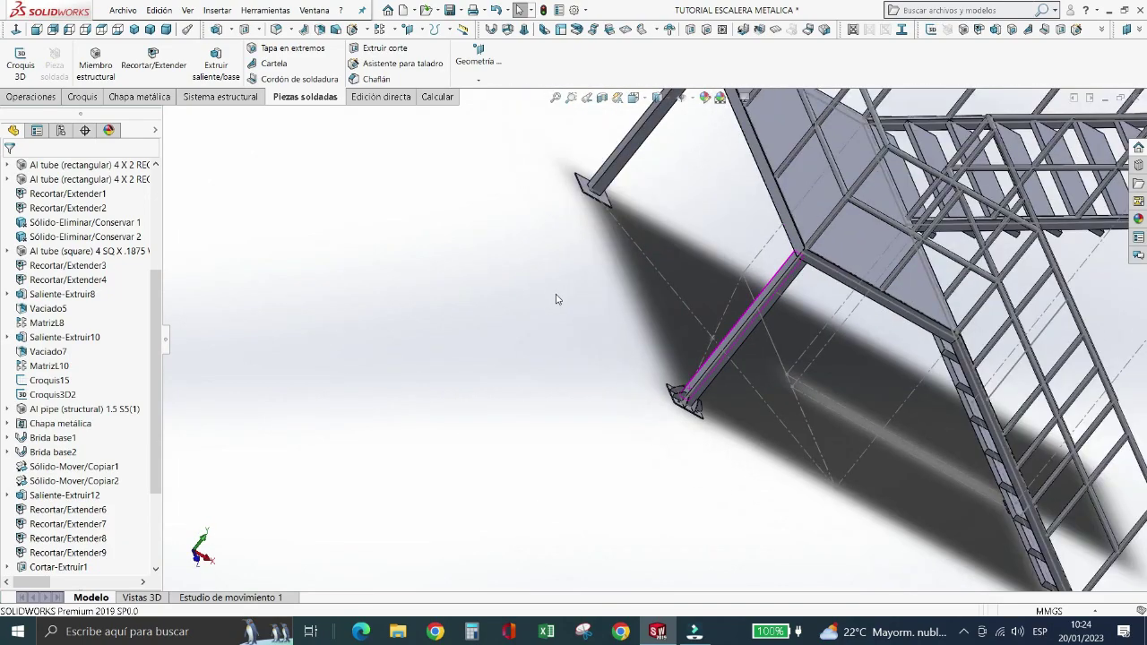
pyautogui.scroll(3, 558, 297)
pyautogui.scroll(-5, 613, 220)
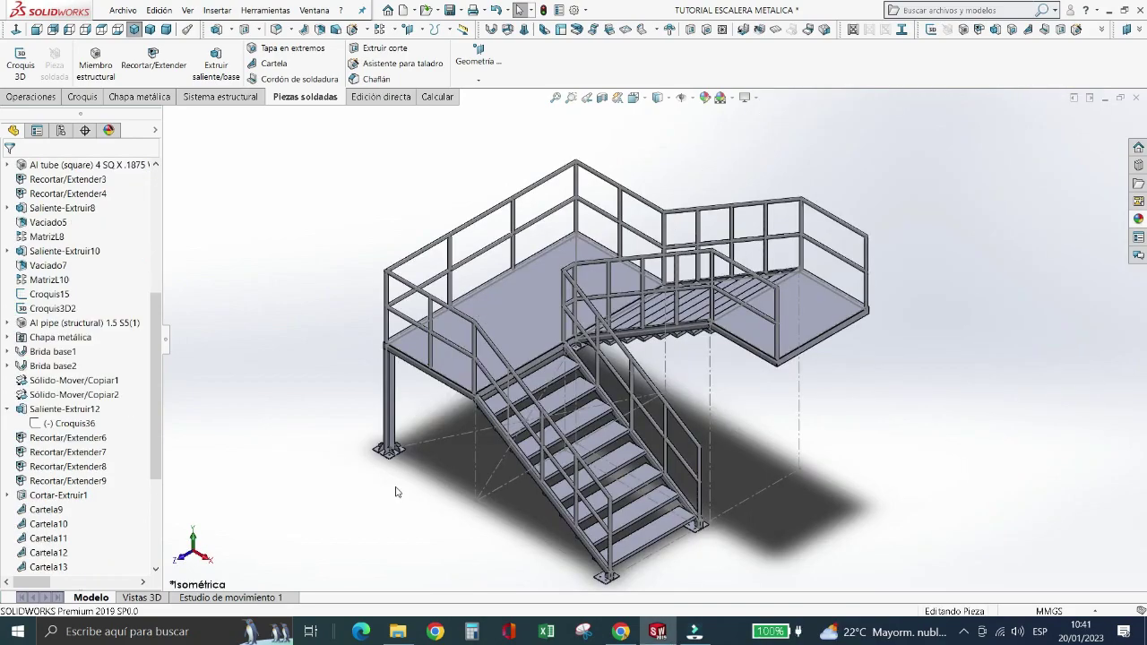
pyautogui.scroll(-2, 399, 475)
pyautogui.scroll(-3, 430, 452)
pyautogui.scroll(-2, 461, 430)
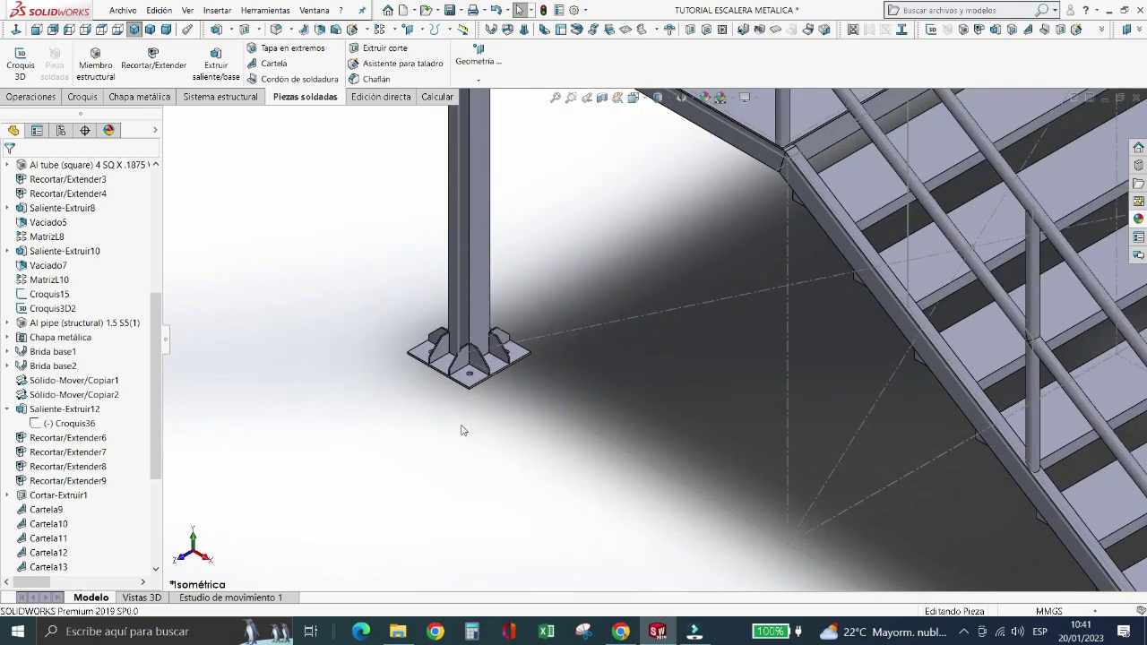
pyautogui.press('Down')
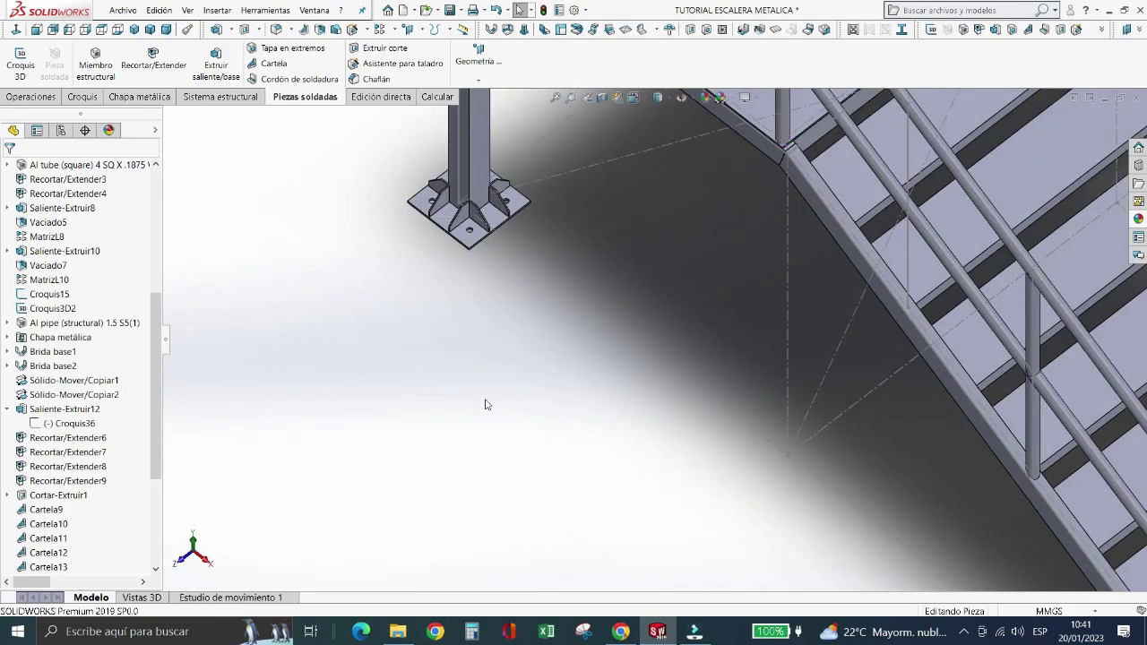
pyautogui.scroll(5, 475, 440)
pyautogui.press('Up')
pyautogui.press('Up')
pyautogui.press('Up')
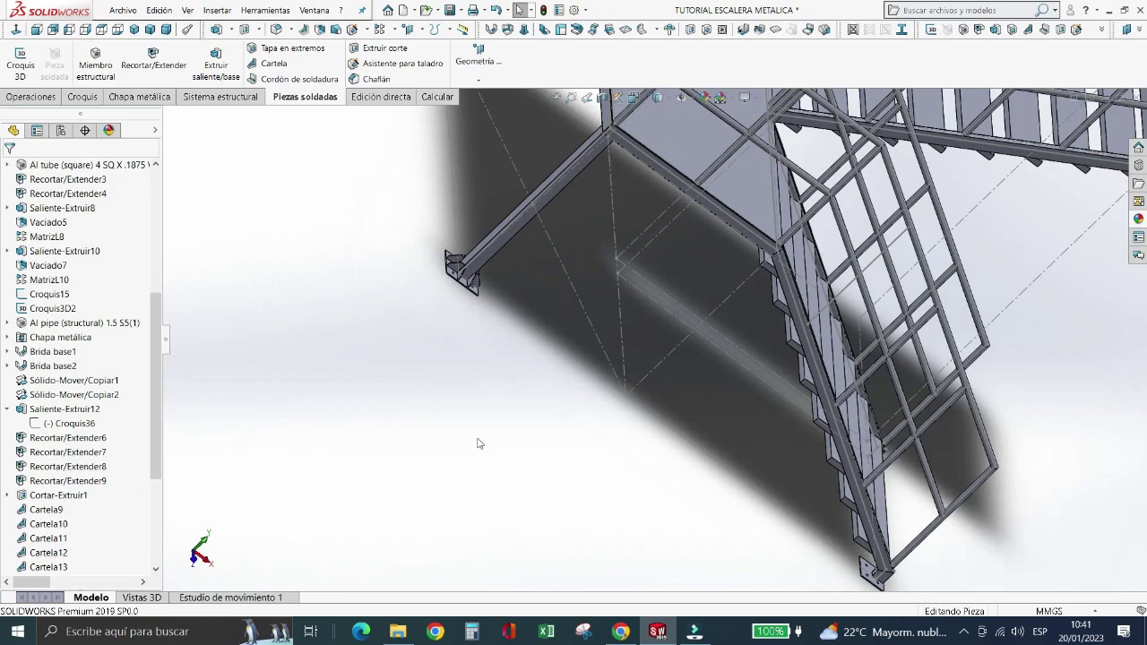
pyautogui.press('Down')
pyautogui.press('Down')
pyautogui.press('Up')
pyautogui.press('Up')
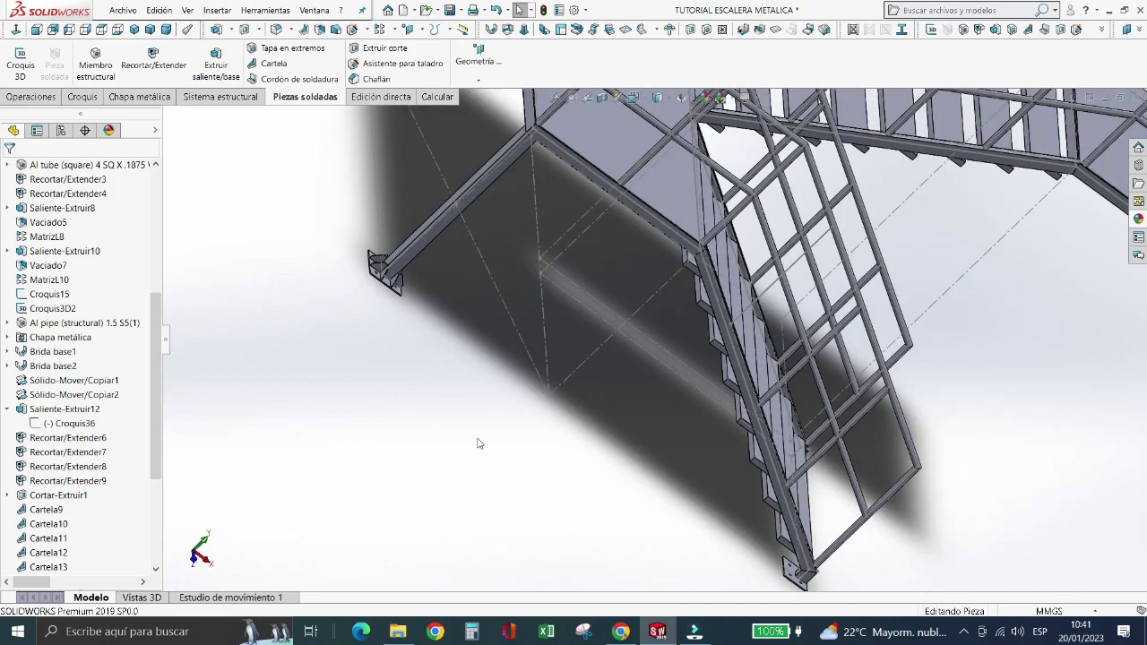
pyautogui.press('Down')
pyautogui.press('Down')
pyautogui.press('Down')
pyautogui.scroll(-3, 482, 292)
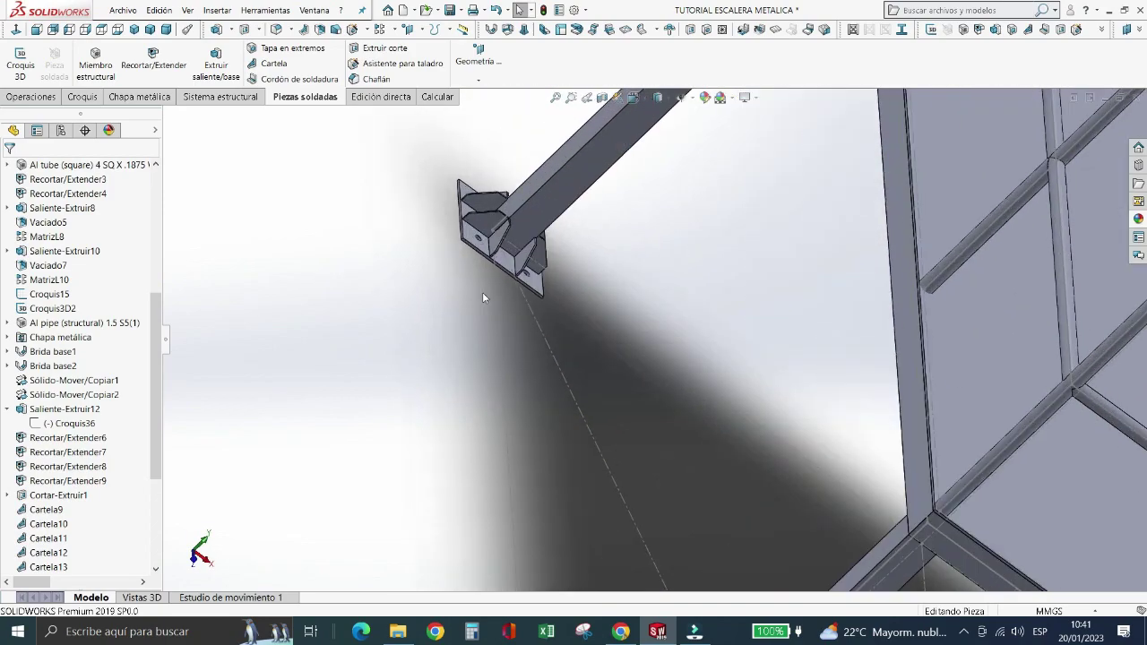
pyautogui.scroll(-2, 503, 201)
pyautogui.scroll(2, 502, 202)
pyautogui.scroll(3, 472, 299)
pyautogui.scroll(2, 555, 411)
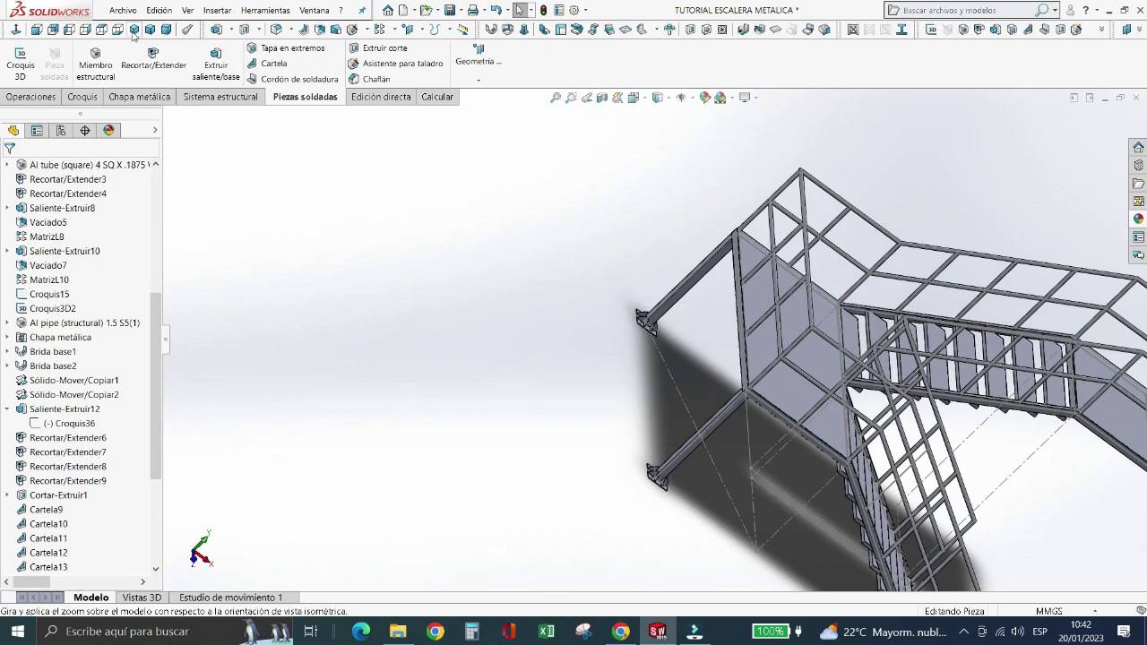
pyautogui.click(134, 30)
pyautogui.scroll(-3, 640, 511)
pyautogui.scroll(-3, 628, 497)
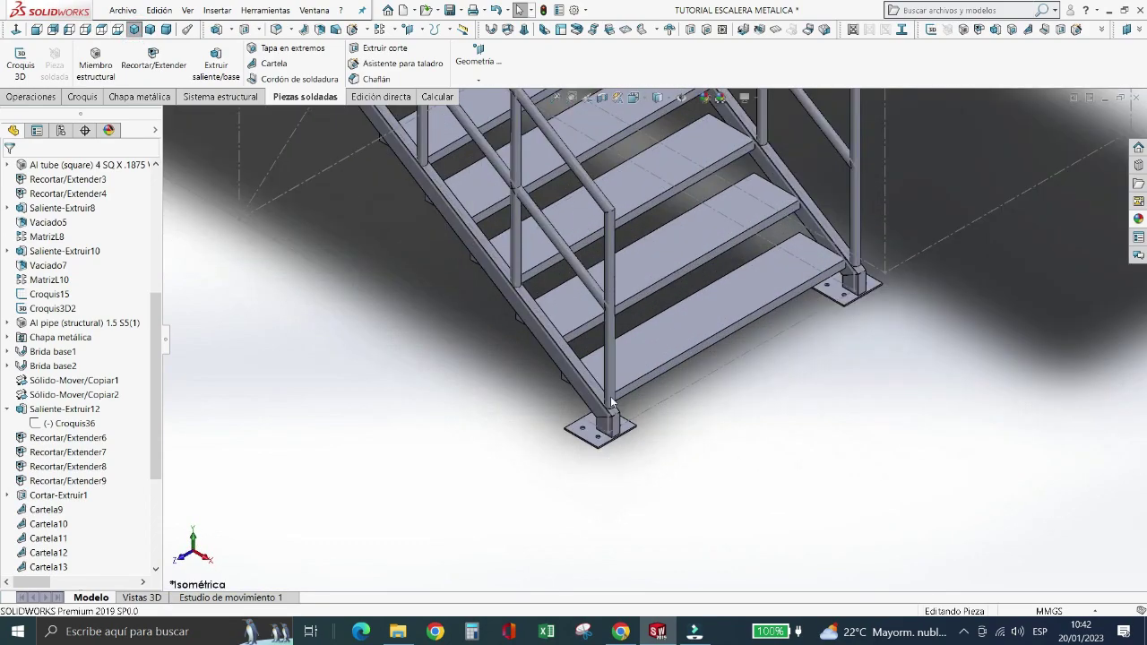
pyautogui.scroll(-3, 625, 457)
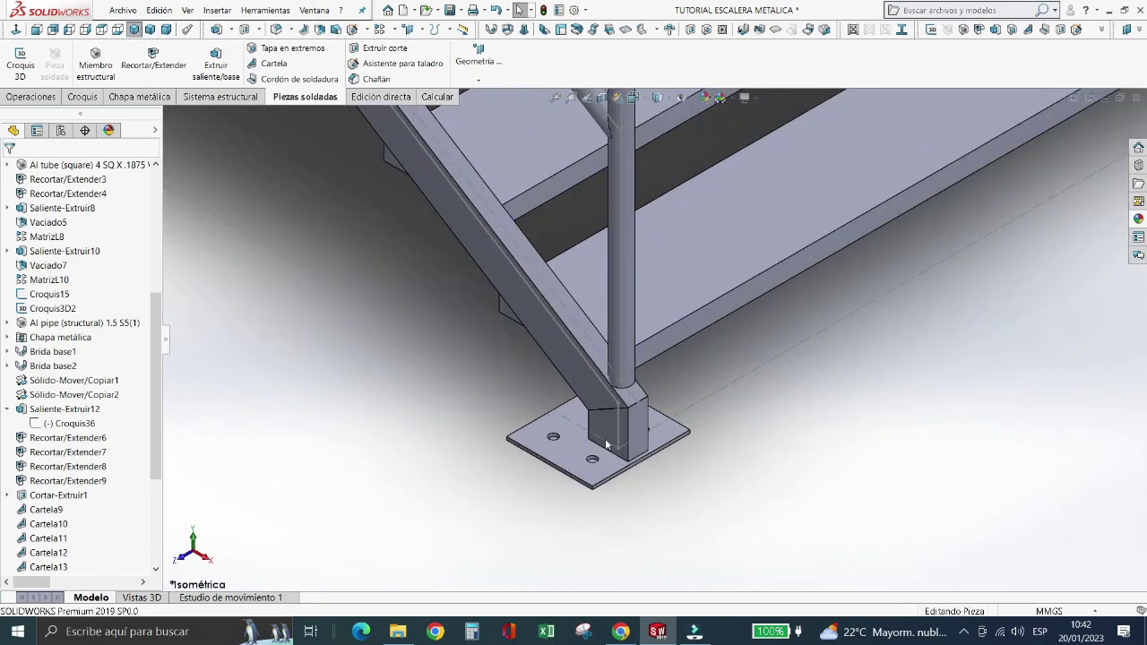
pyautogui.scroll(-3, 606, 443)
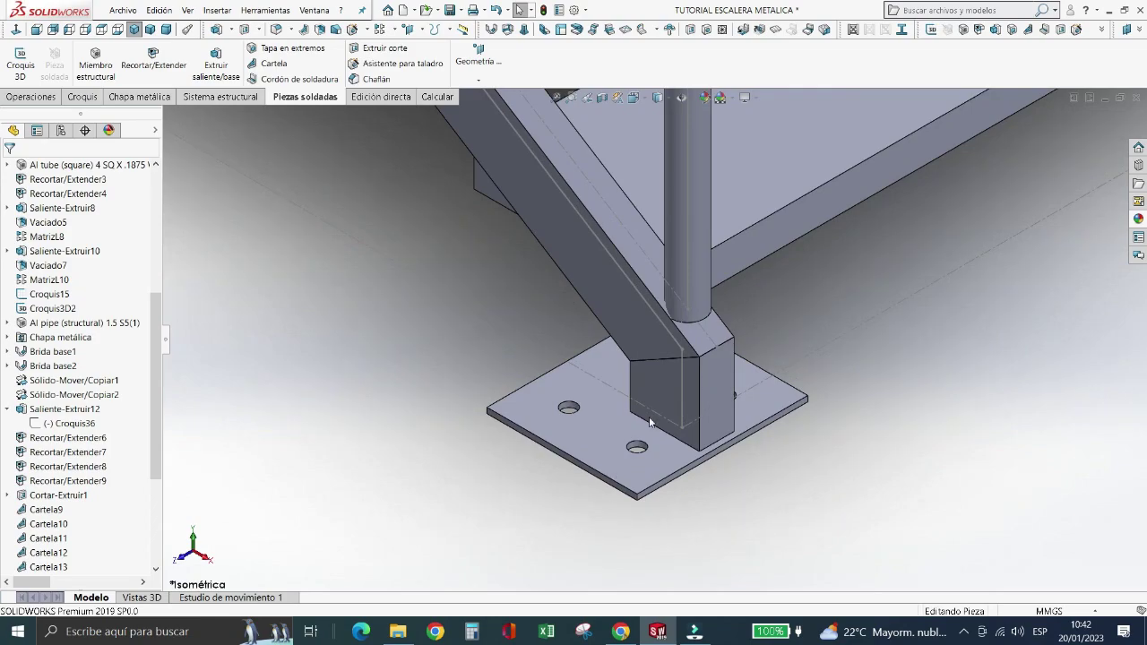
pyautogui.scroll(3, 636, 426)
pyautogui.scroll(3, 624, 430)
pyautogui.scroll(3, 625, 430)
pyautogui.scroll(2, 624, 437)
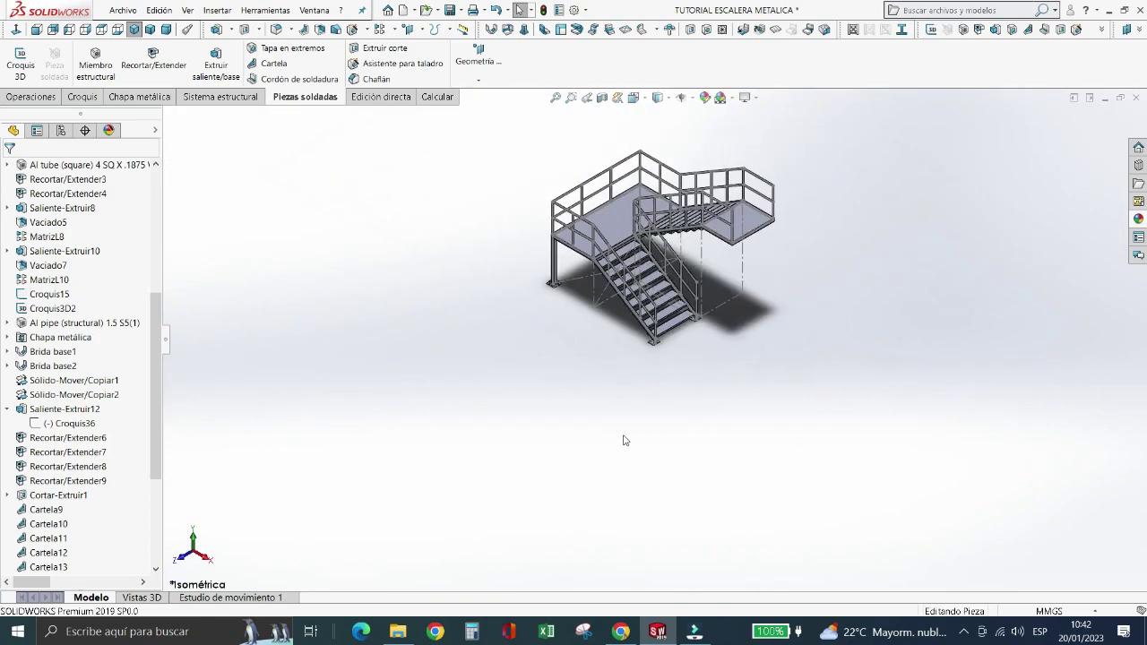
pyautogui.scroll(-3, 762, 285)
pyautogui.scroll(2, 755, 282)
pyautogui.scroll(-2, 727, 166)
pyautogui.scroll(-1, 708, 203)
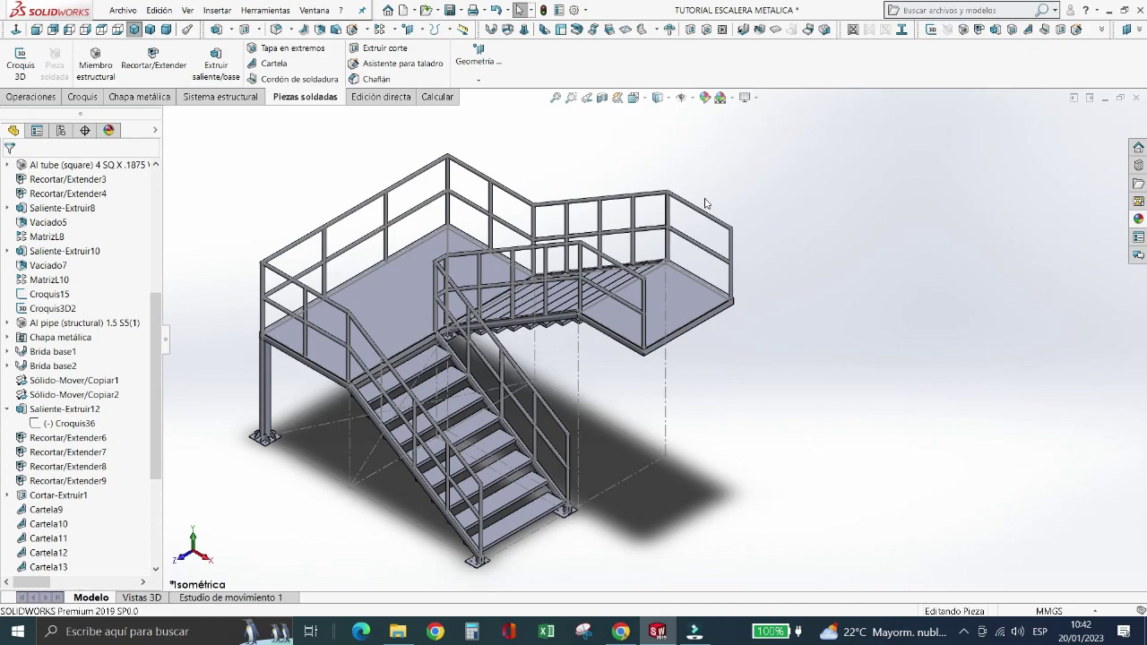
pyautogui.scroll(-2, 753, 327)
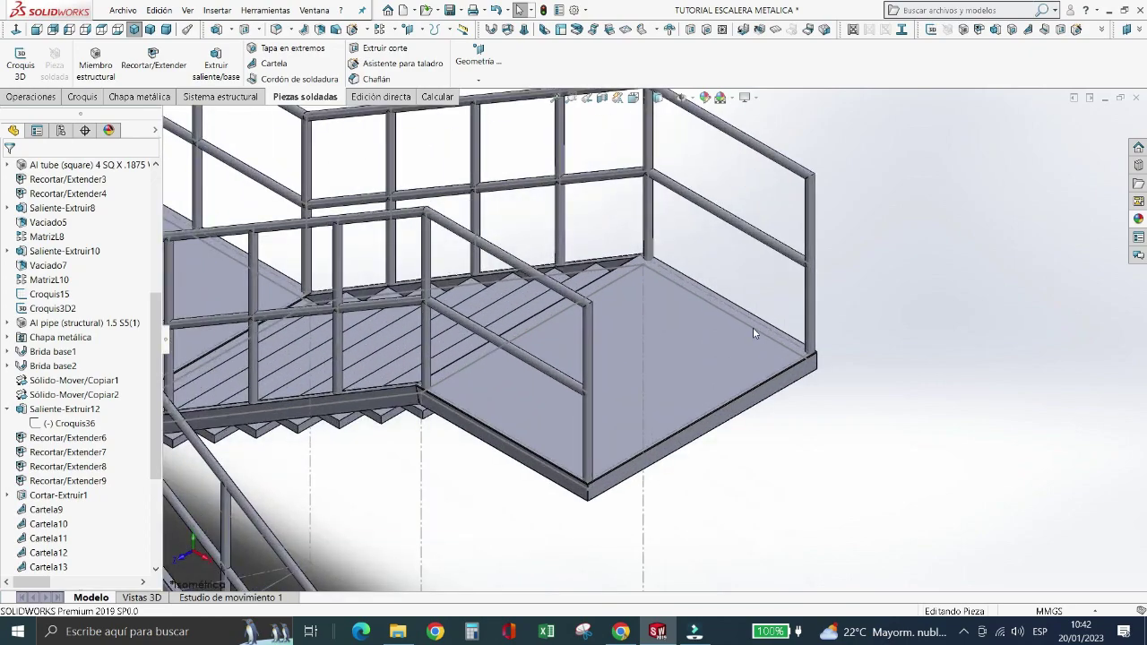
pyautogui.scroll(-2, 748, 330)
pyautogui.scroll(2, 734, 336)
pyautogui.scroll(1, 737, 335)
pyautogui.scroll(3, 736, 333)
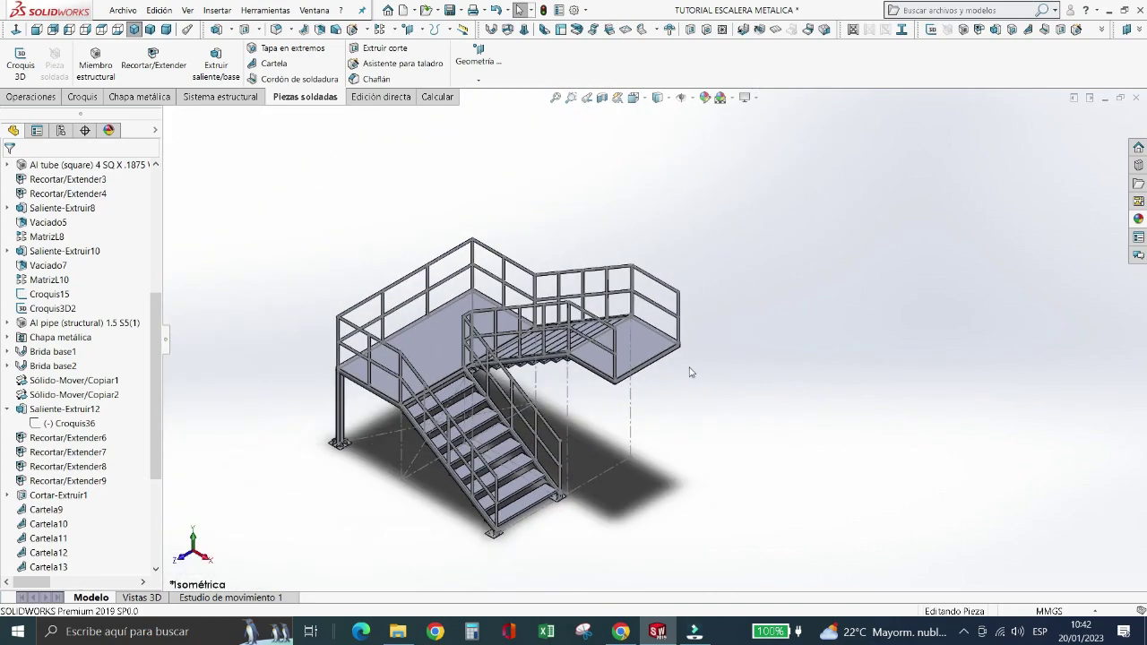
pyautogui.scroll(-2, 582, 386)
pyautogui.scroll(-2, 587, 367)
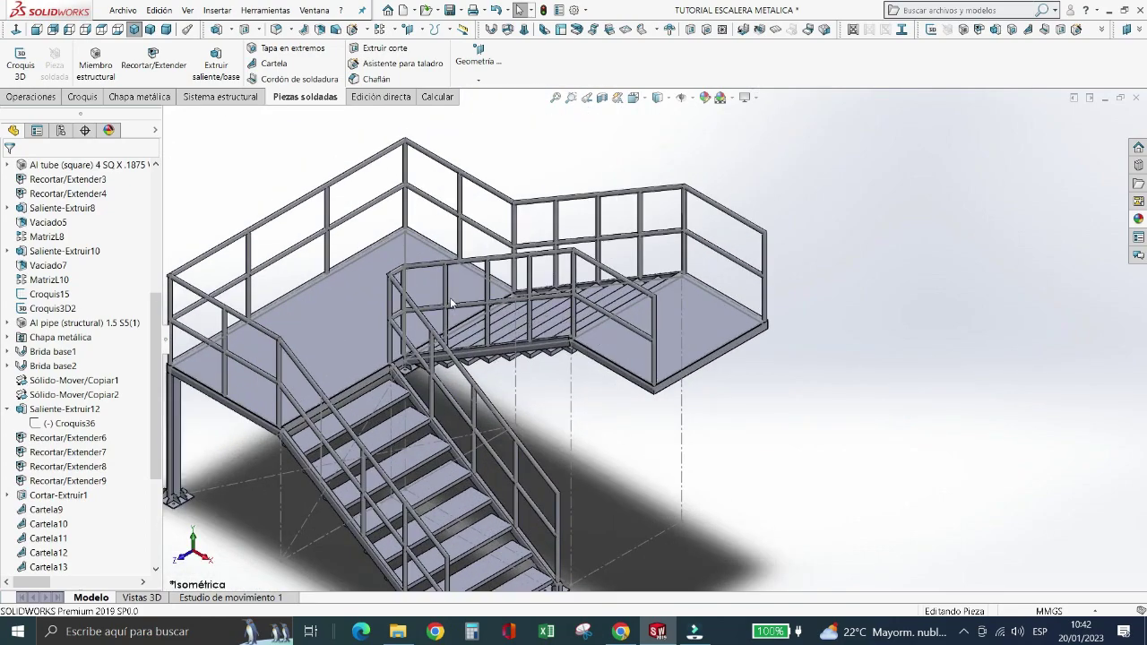
# - Try dropping the diamond-plate texture onto the landing plates, then cancel those attempts
pyautogui.click(1138, 221)
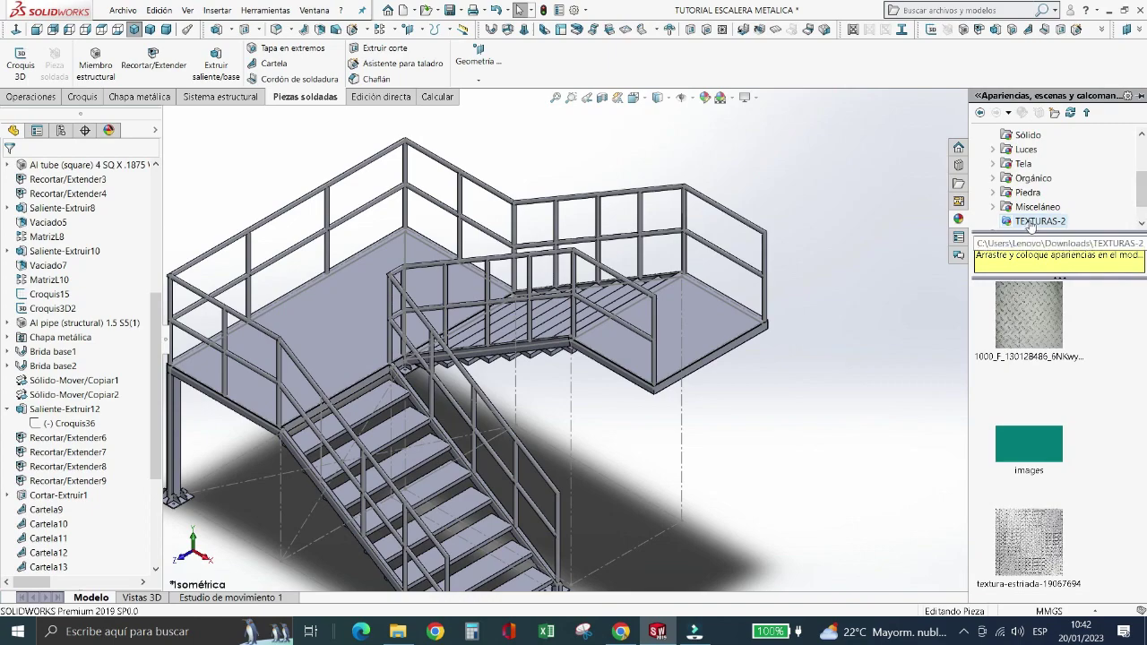
pyautogui.moveTo(1067, 359); pyautogui.dragTo(349, 332)
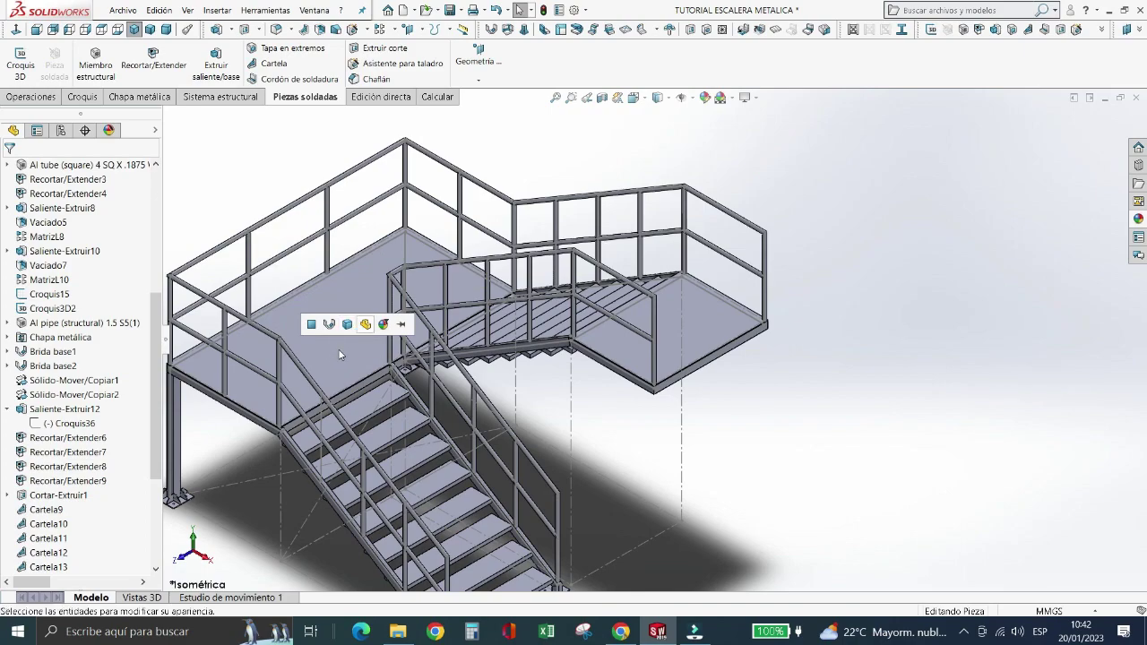
pyautogui.click(338, 349)
pyautogui.click(999, 286)
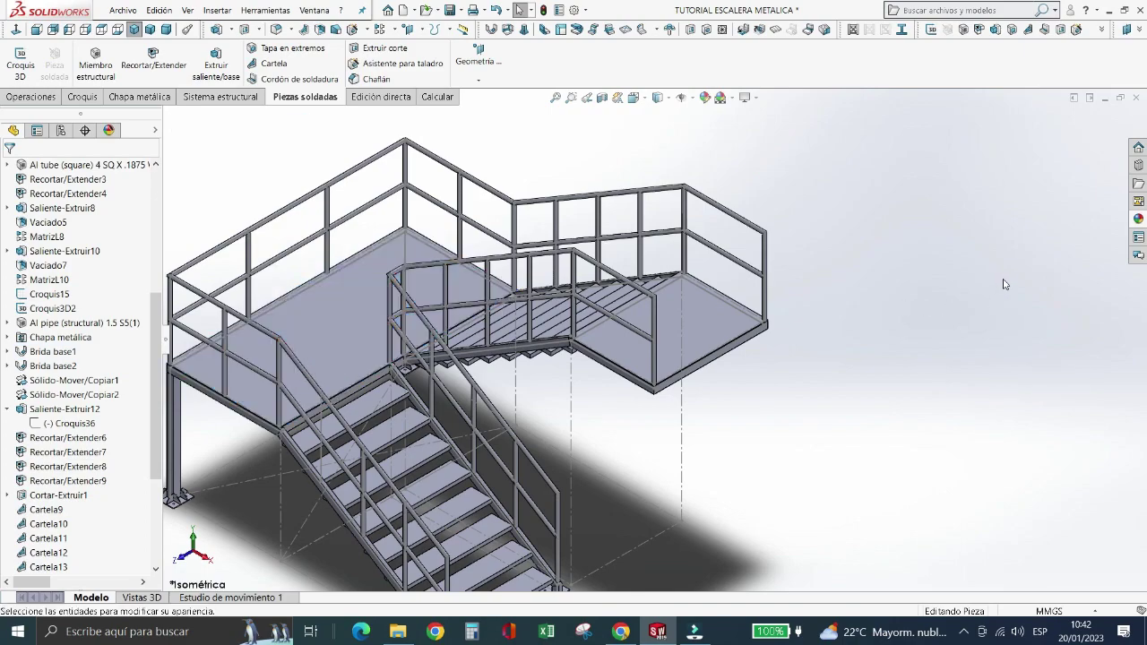
pyautogui.click(1136, 220)
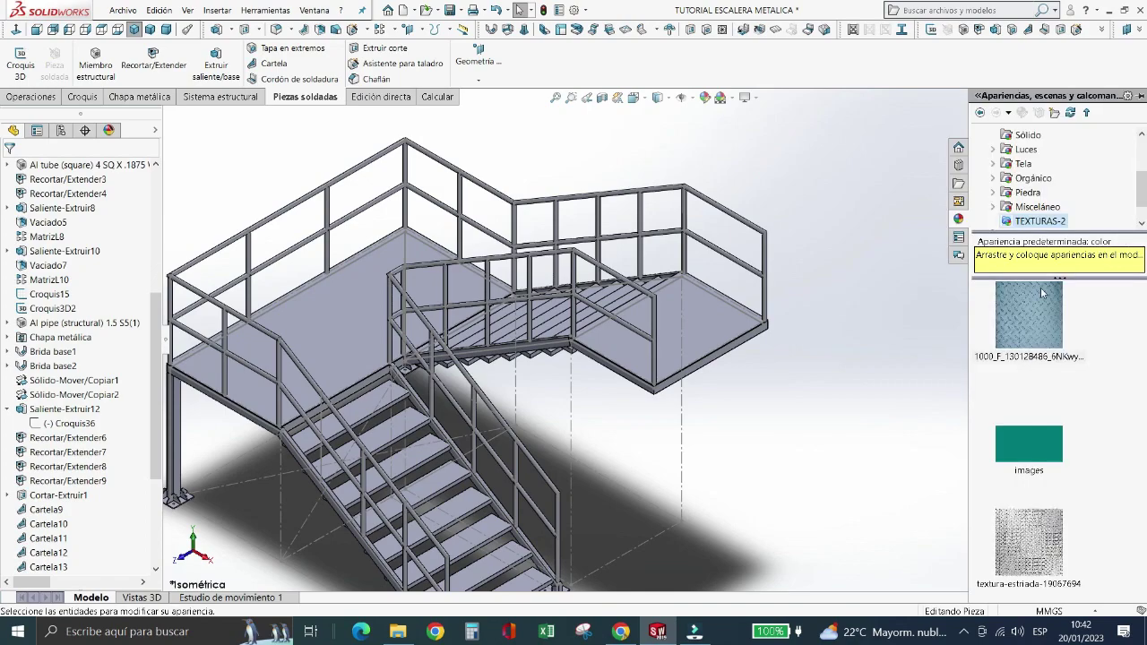
pyautogui.moveTo(1042, 293); pyautogui.dragTo(706, 325)
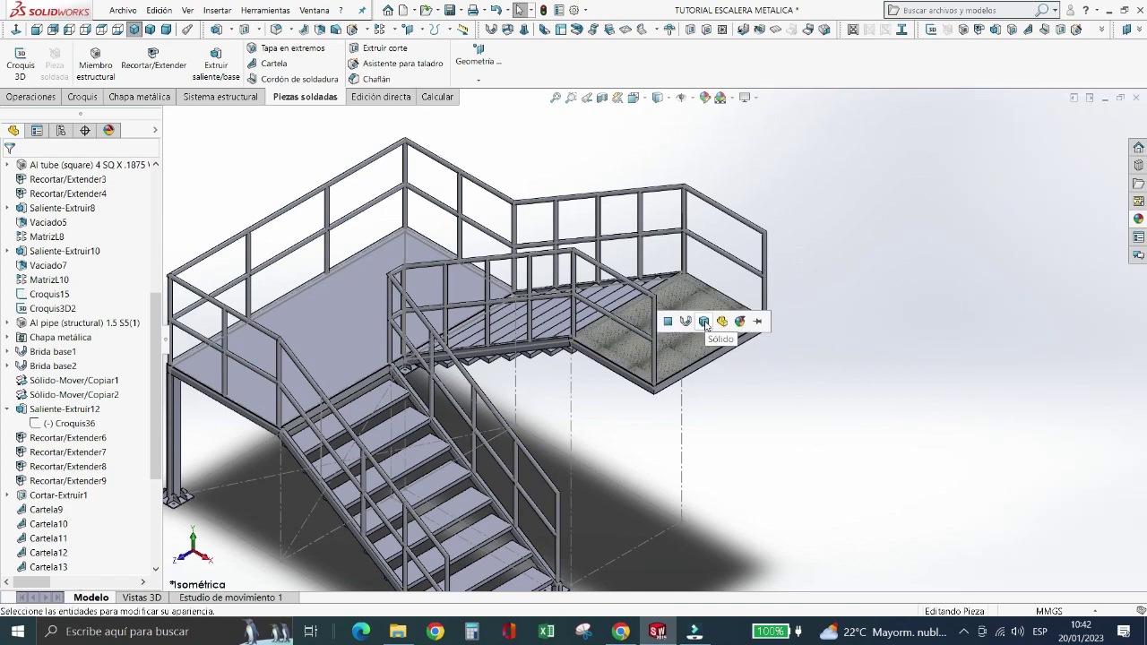
pyautogui.click(706, 325)
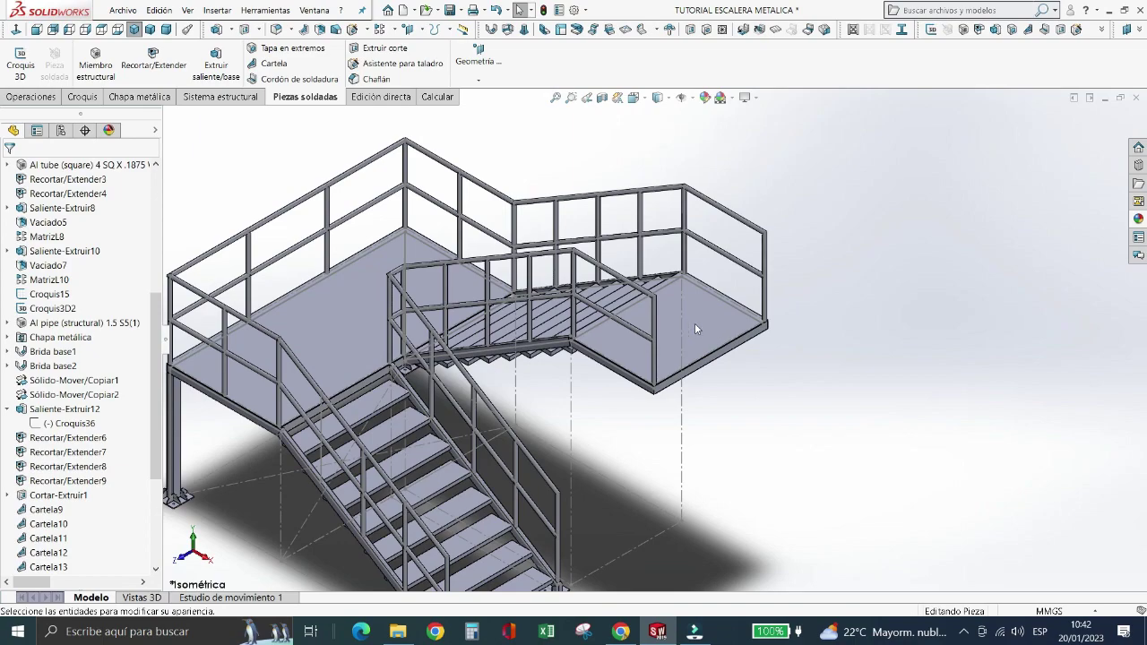
# - Apply the diamond-plate texture to the whole right landing body and reopen the appearances library
pyautogui.click(1136, 223)
pyautogui.moveTo(1012, 310); pyautogui.dragTo(702, 326)
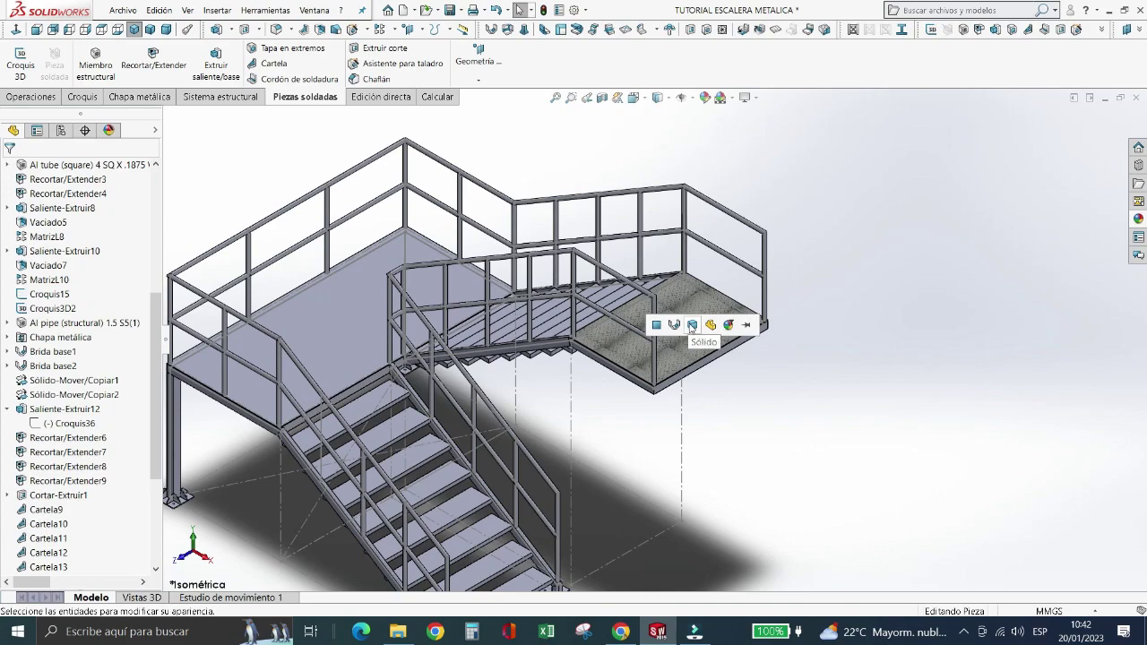
pyautogui.click(693, 325)
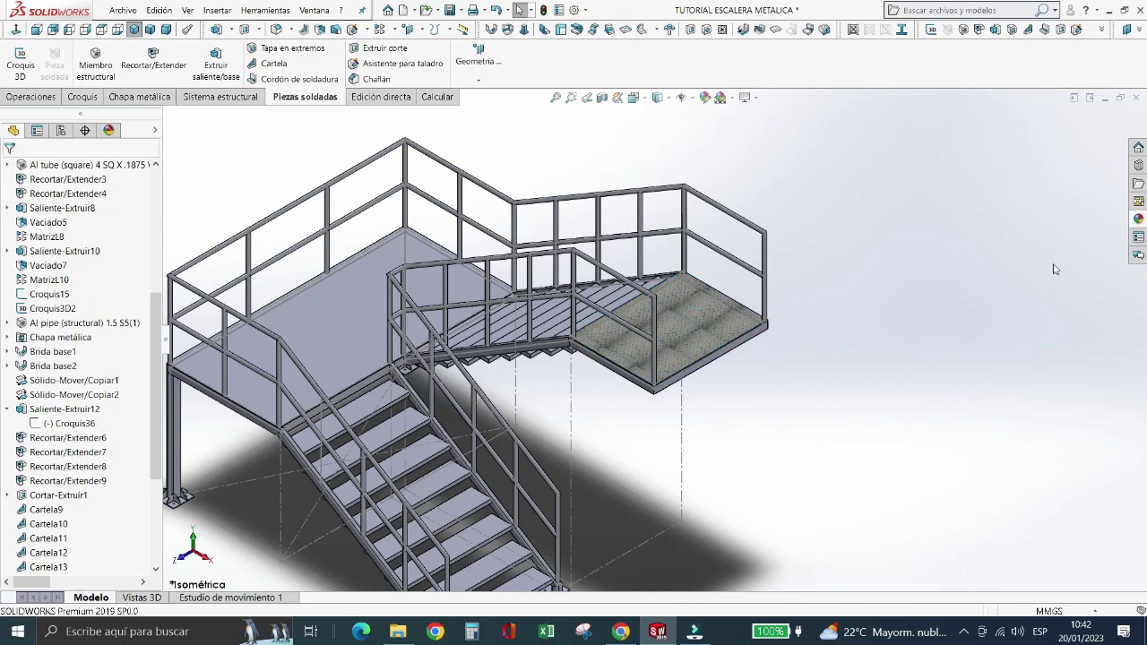
pyautogui.scroll(-5, 635, 319)
pyautogui.scroll(3, 652, 327)
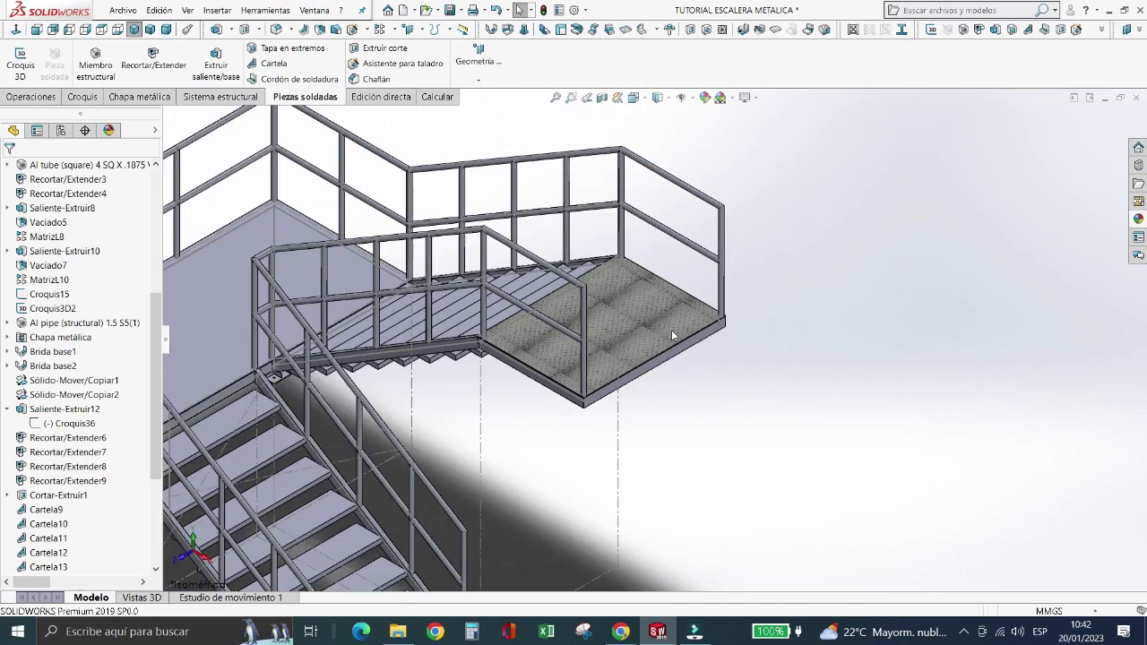
pyautogui.scroll(3, 671, 330)
pyautogui.scroll(-1, 842, 297)
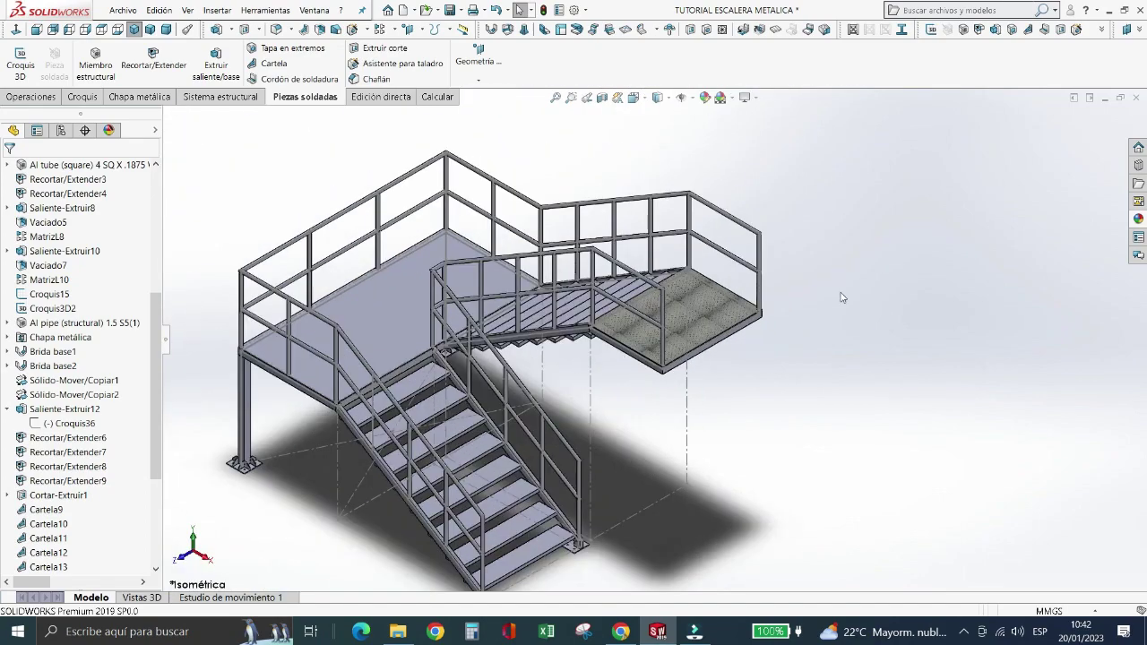
pyautogui.click(1138, 220)
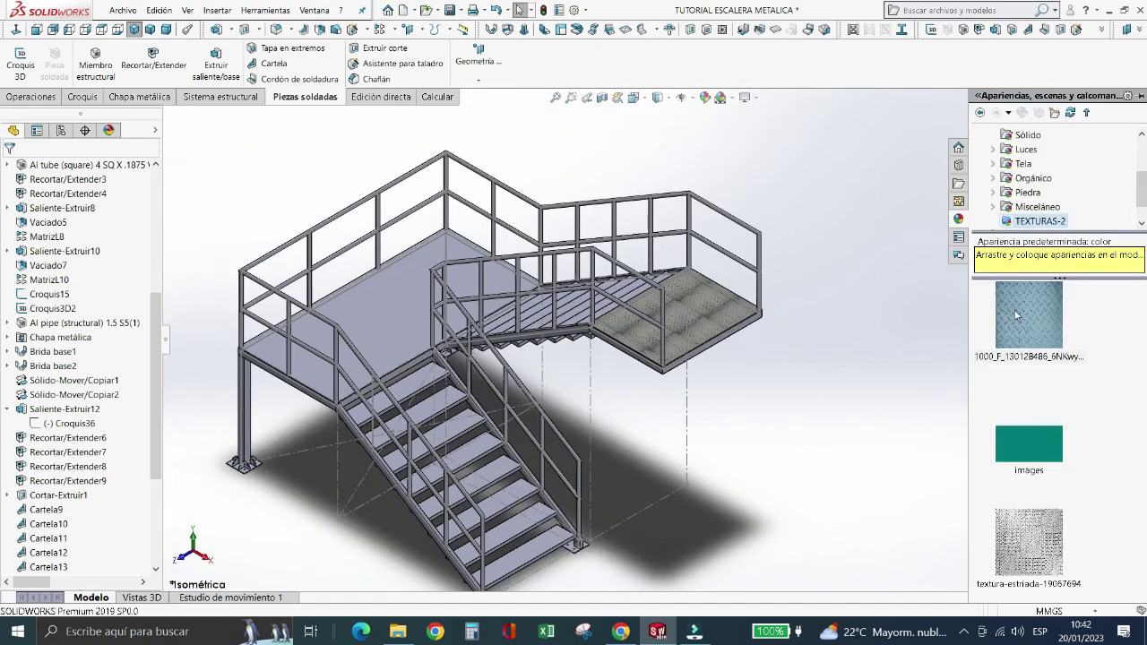
# - Apply the diamond-plate texture to the main platform body and one stair tread
pyautogui.moveTo(1004, 304)
pyautogui.mouseDown()
pyautogui.moveTo(682, 338)
pyautogui.moveTo(371, 324)
pyautogui.mouseUp()
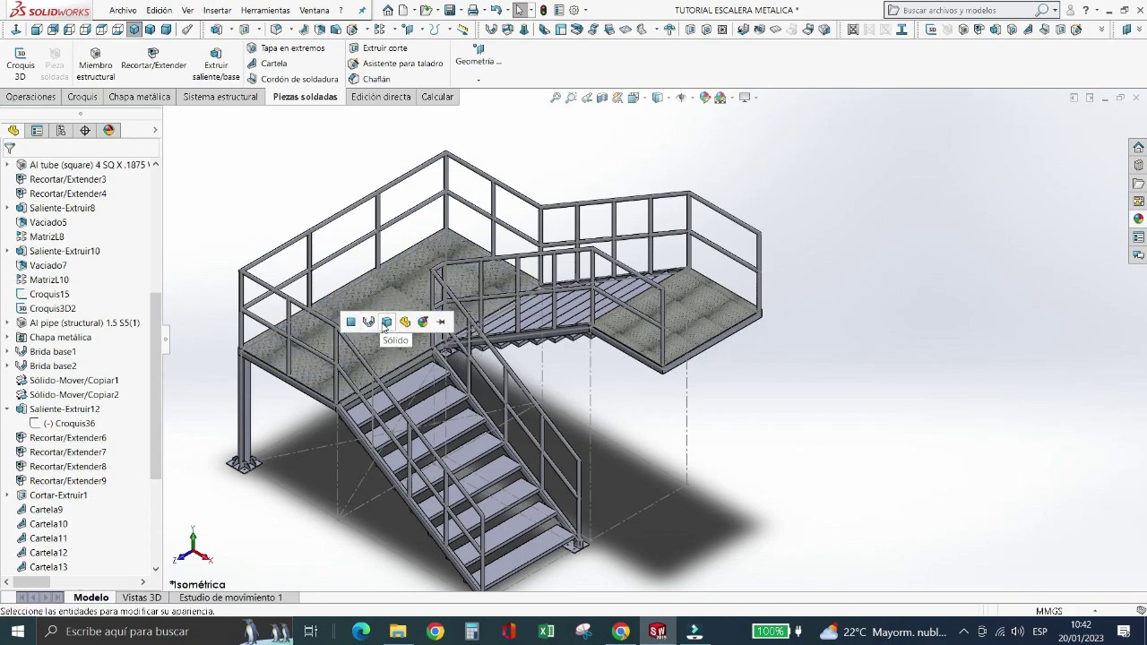
pyautogui.click(385, 322)
pyautogui.scroll(-3, 359, 332)
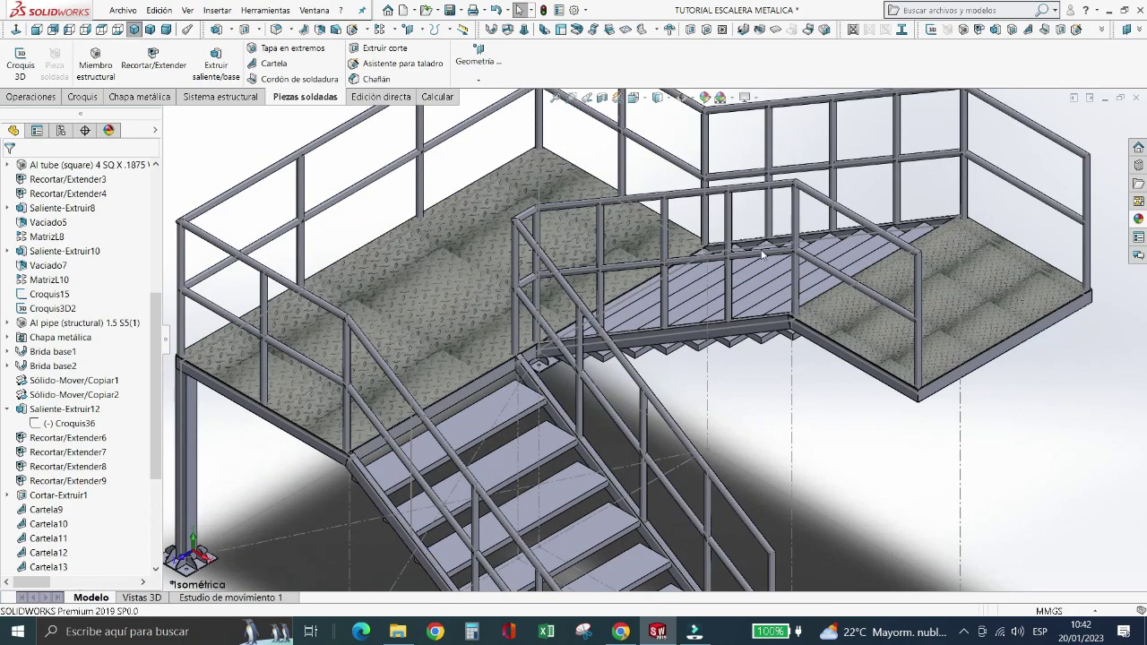
pyautogui.click(1138, 219)
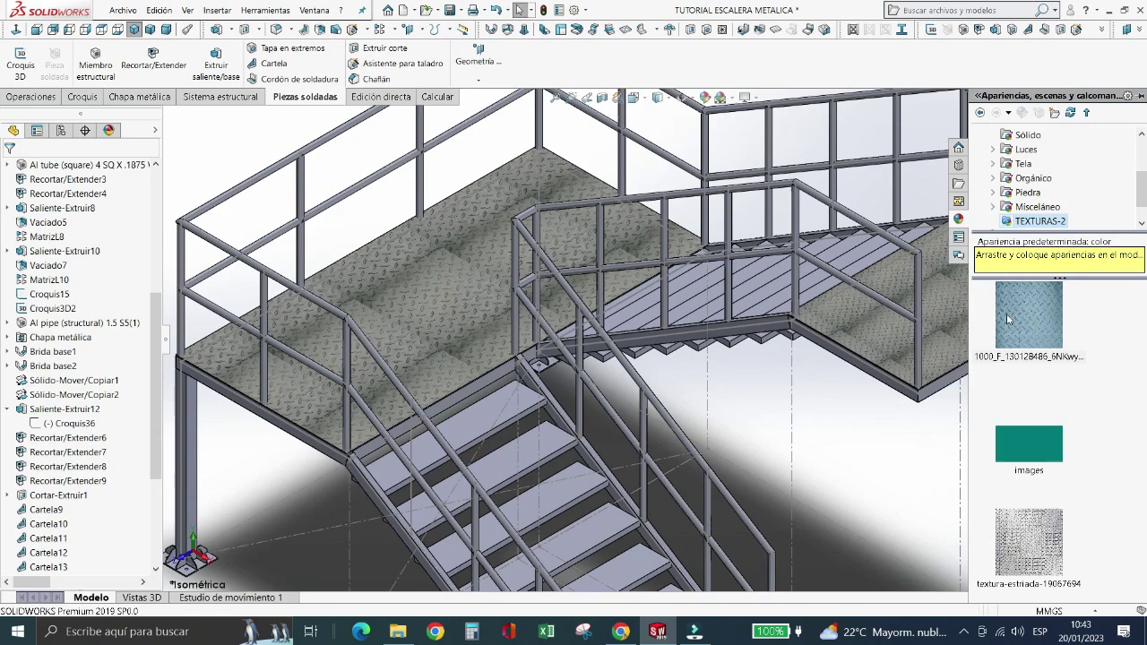
pyautogui.moveTo(1003, 318)
pyautogui.mouseDown()
pyautogui.moveTo(596, 457)
pyautogui.moveTo(534, 454)
pyautogui.mouseUp()
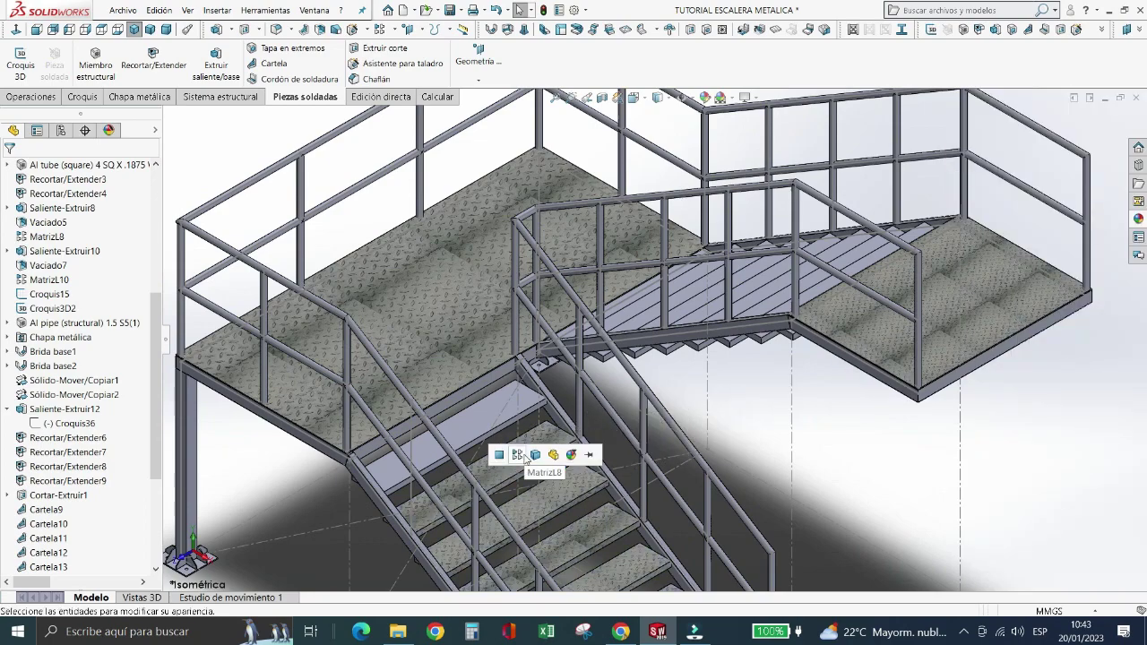
pyautogui.click(534, 453)
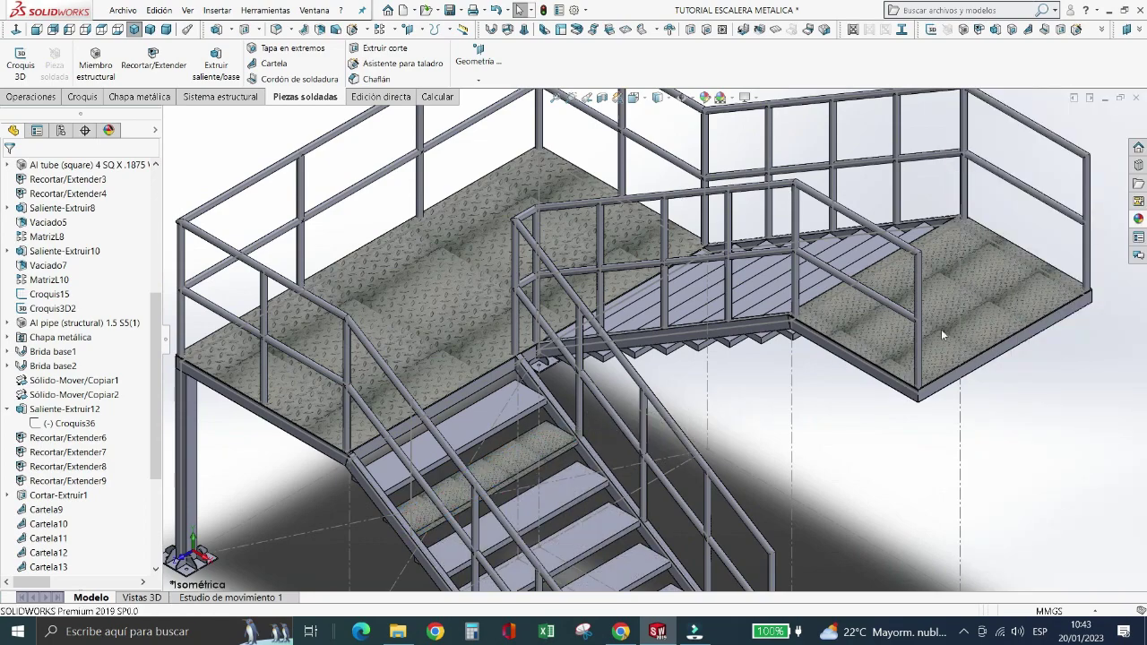
# - Texture two more stair treads, the upper step and a lower step
pyautogui.click(1140, 224)
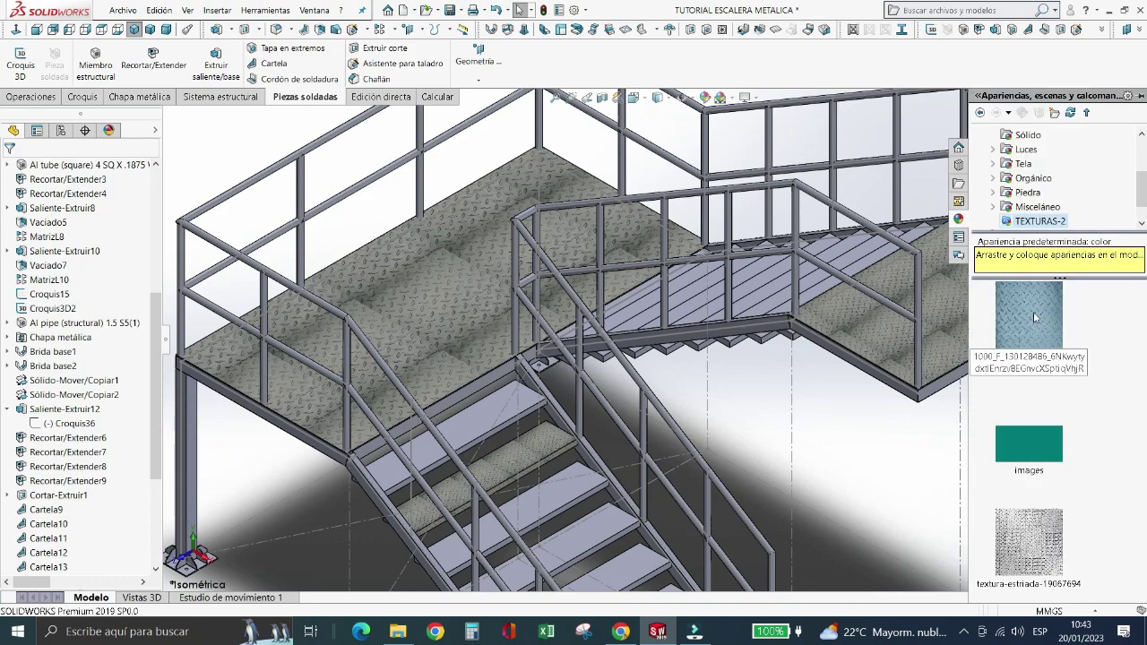
pyautogui.moveTo(1031, 314); pyautogui.dragTo(503, 429)
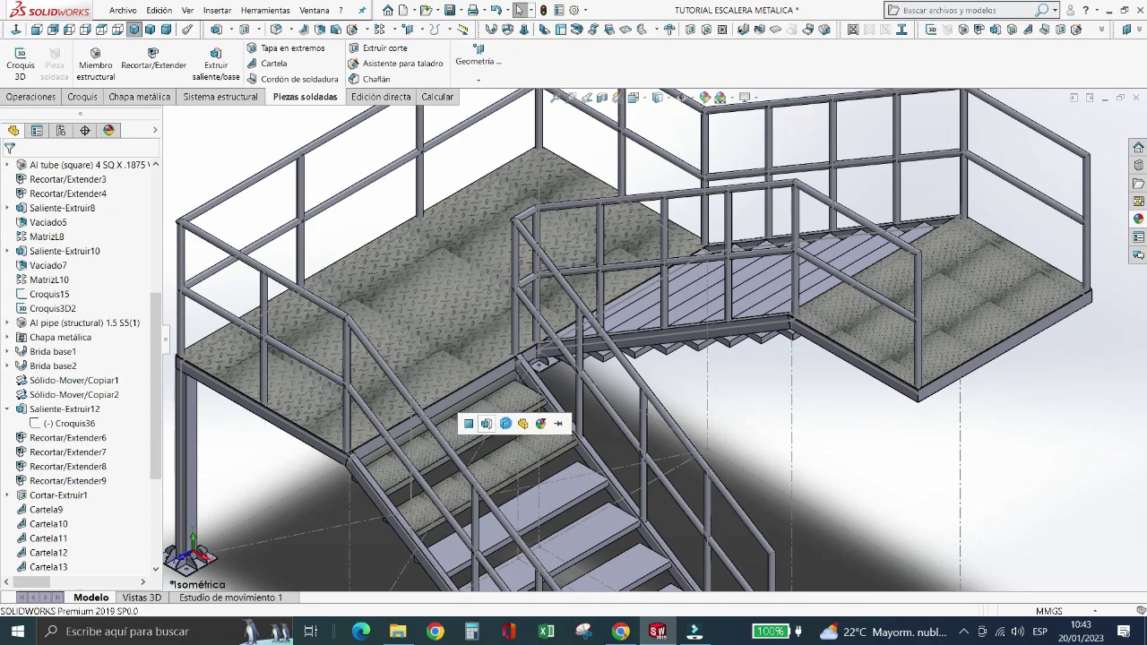
pyautogui.click(519, 418)
pyautogui.scroll(3, 521, 418)
pyautogui.scroll(-3, 911, 318)
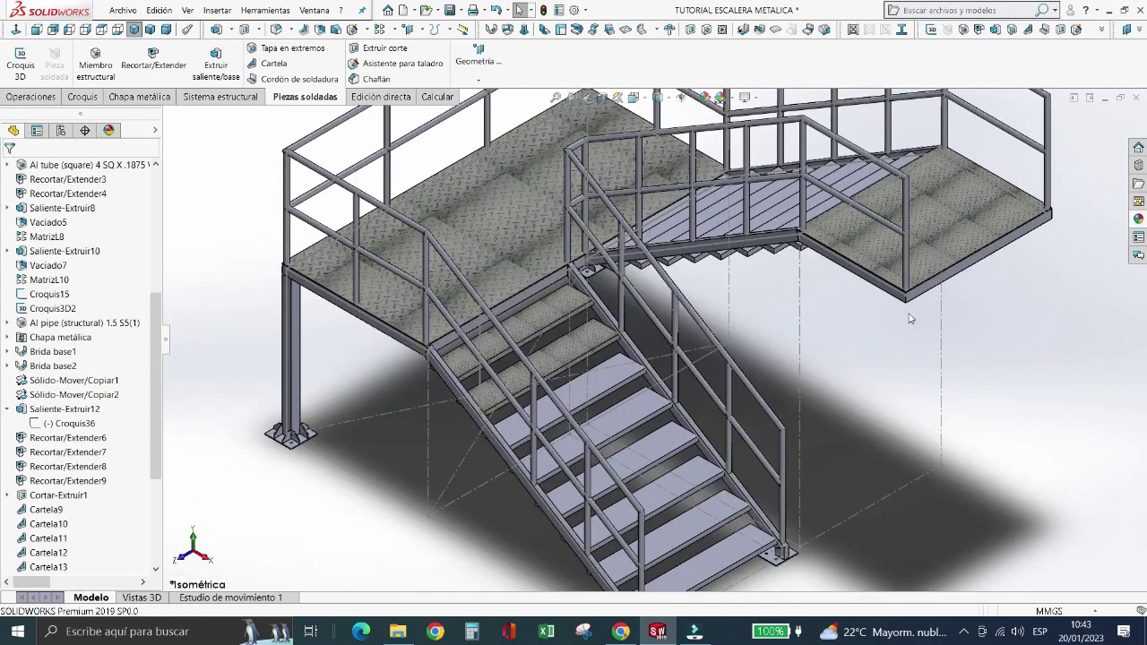
pyautogui.click(1136, 220)
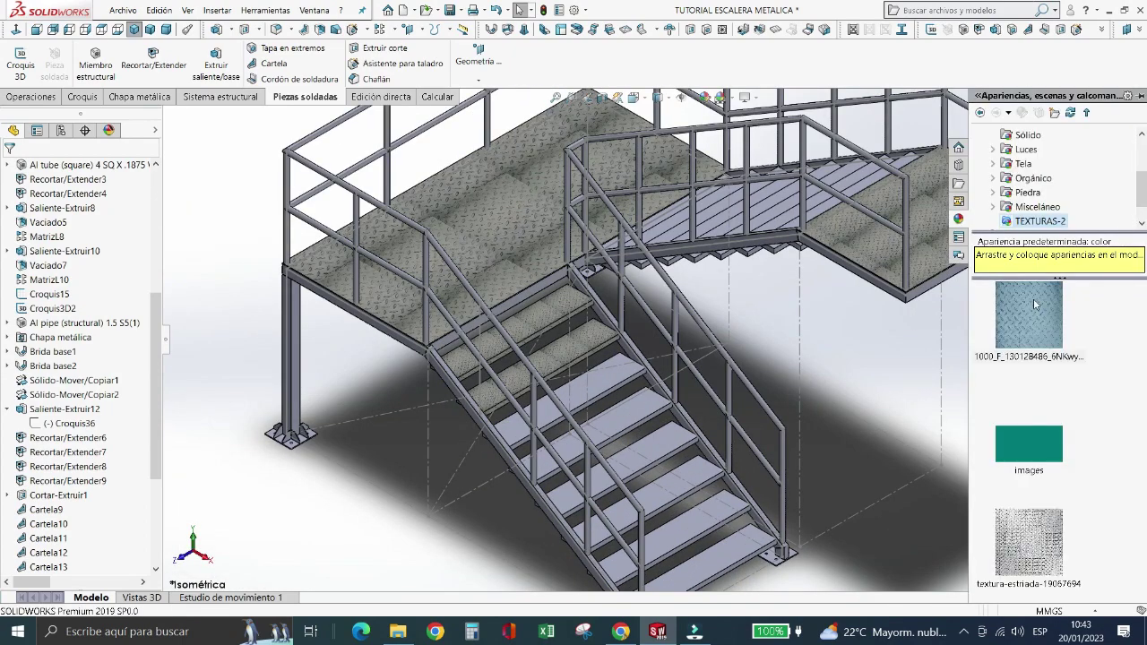
pyautogui.moveTo(1033, 304); pyautogui.dragTo(659, 461)
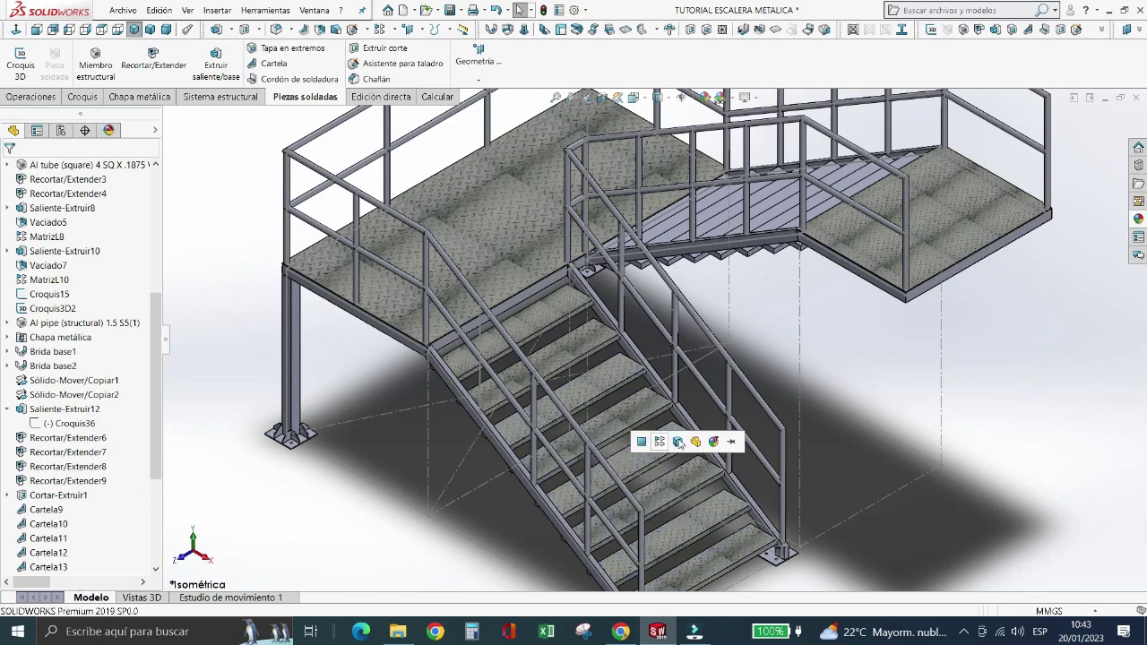
pyautogui.click(678, 441)
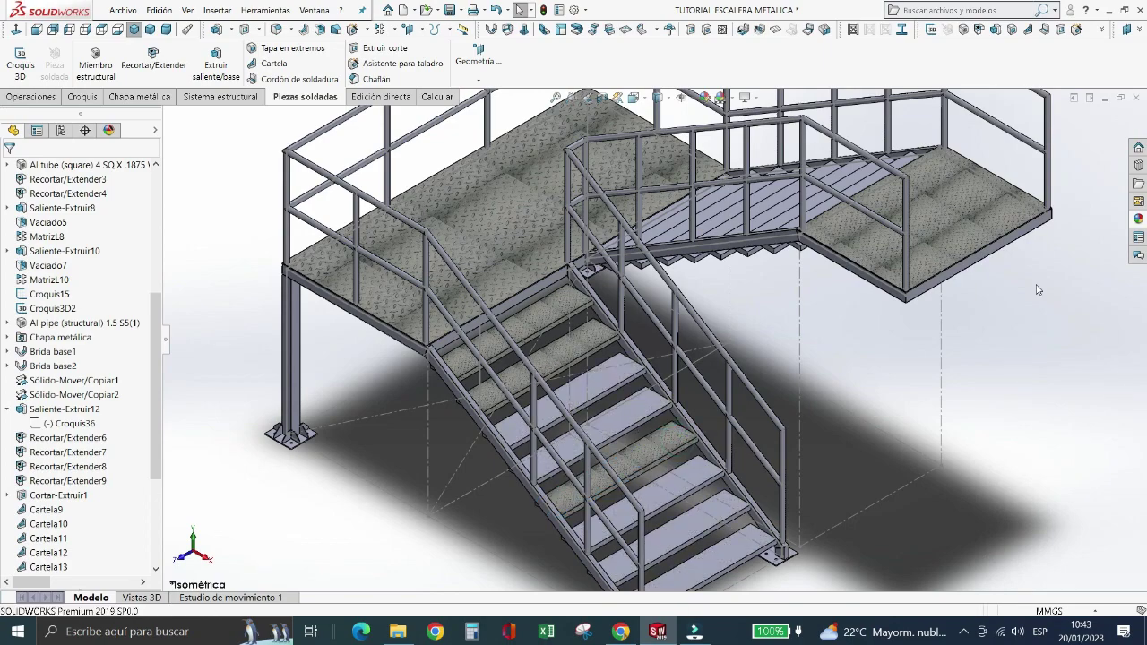
# - Texture another lower tread and every MatrizL8 tread of the lower flight
pyautogui.click(1138, 218)
pyautogui.moveTo(1024, 308); pyautogui.dragTo(628, 418)
pyautogui.click(637, 414)
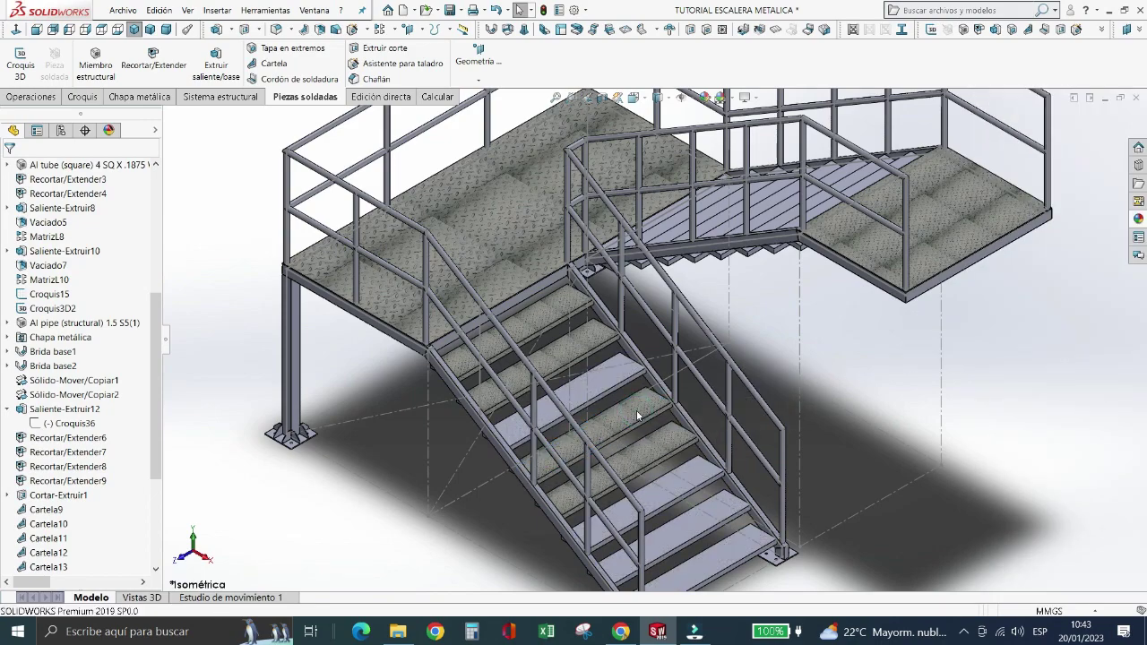
pyautogui.click(1139, 219)
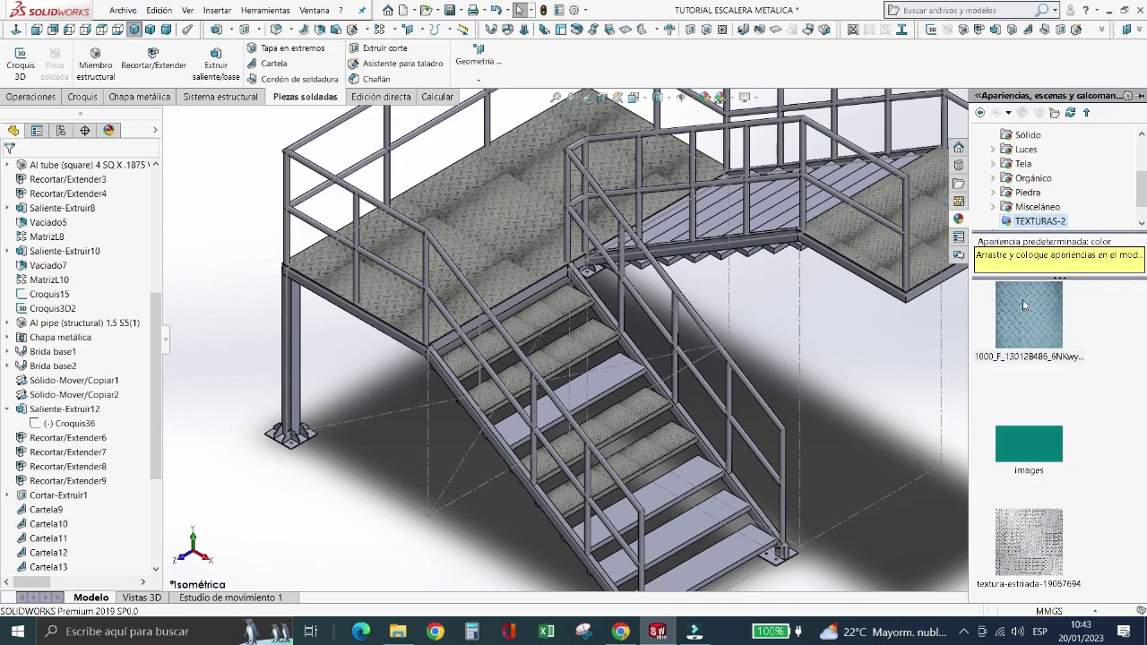
pyautogui.moveTo(1023, 299); pyautogui.dragTo(617, 380)
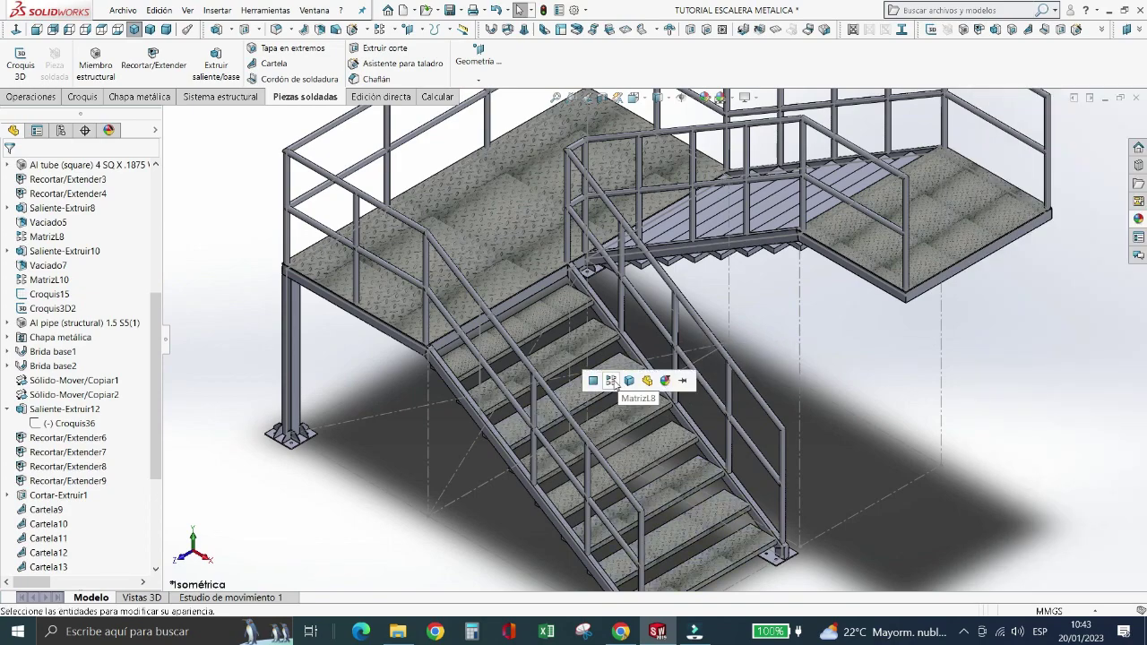
pyautogui.click(610, 381)
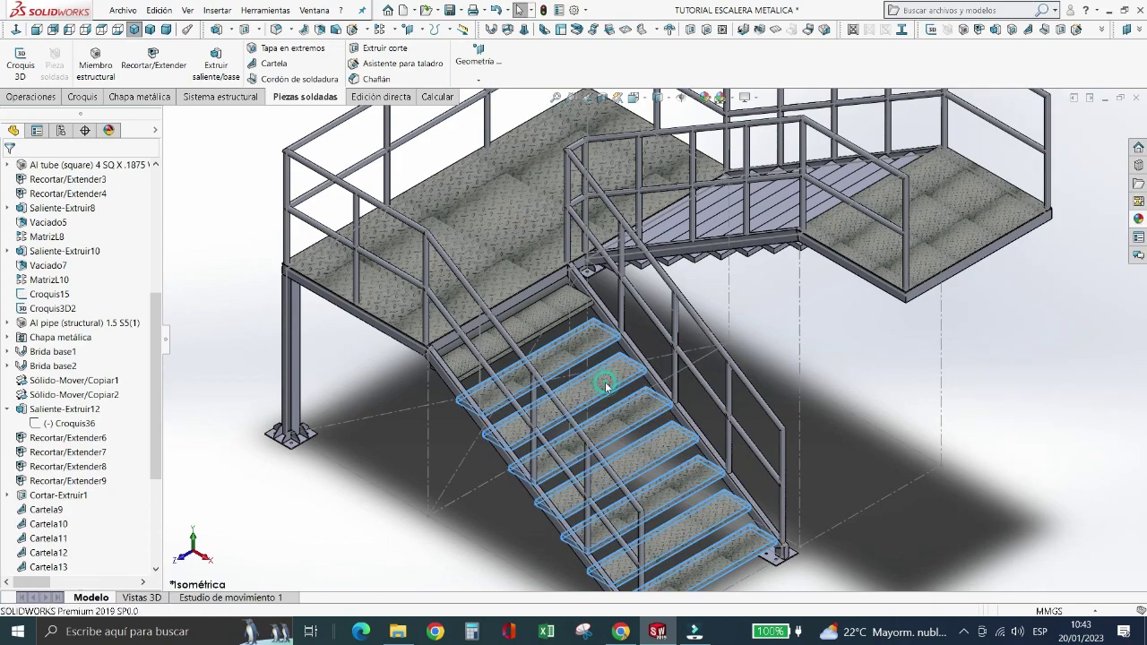
# - Apply the diamond-plate texture to every MatrizL10 tread of the upper flight
pyautogui.click(1139, 219)
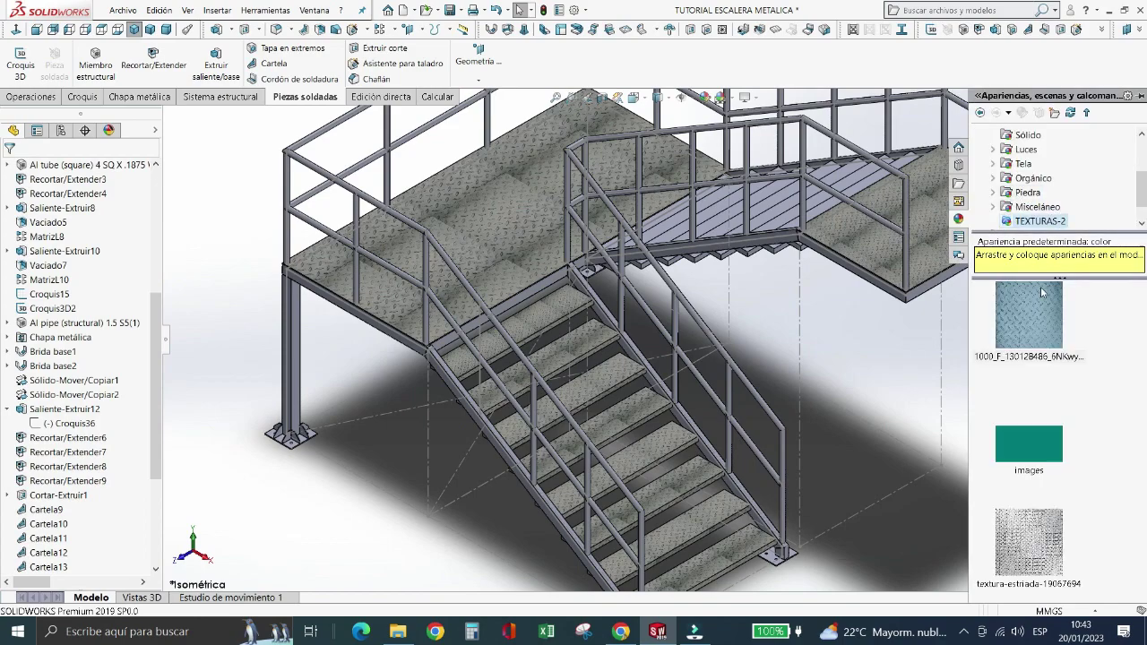
pyautogui.moveTo(1040, 286); pyautogui.dragTo(784, 215)
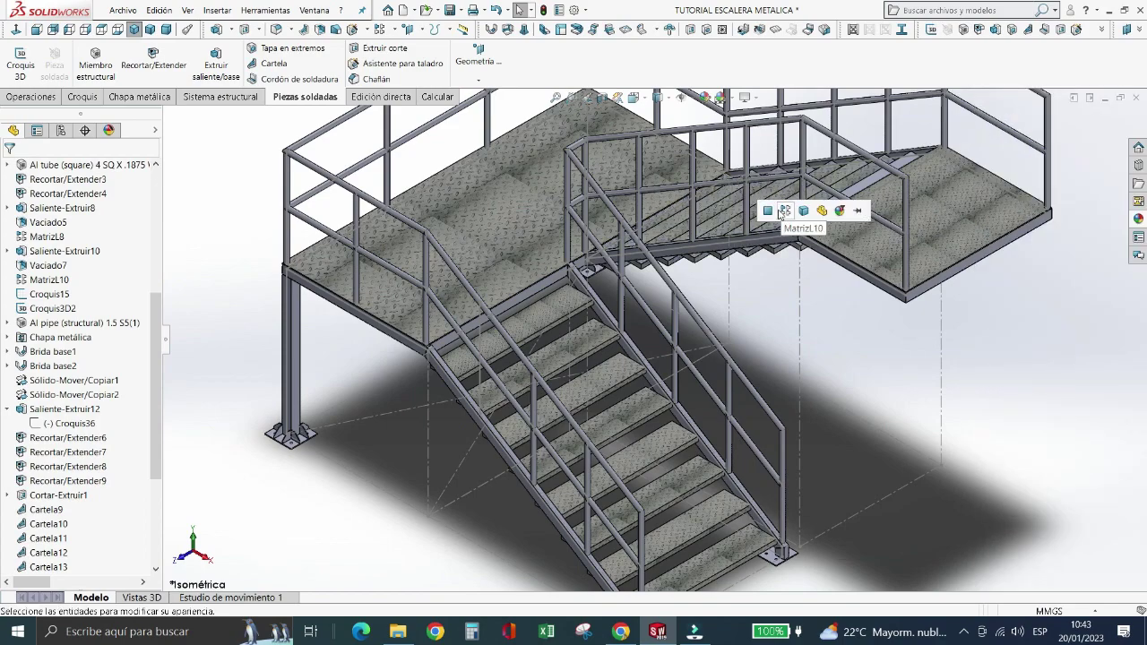
pyautogui.click(786, 211)
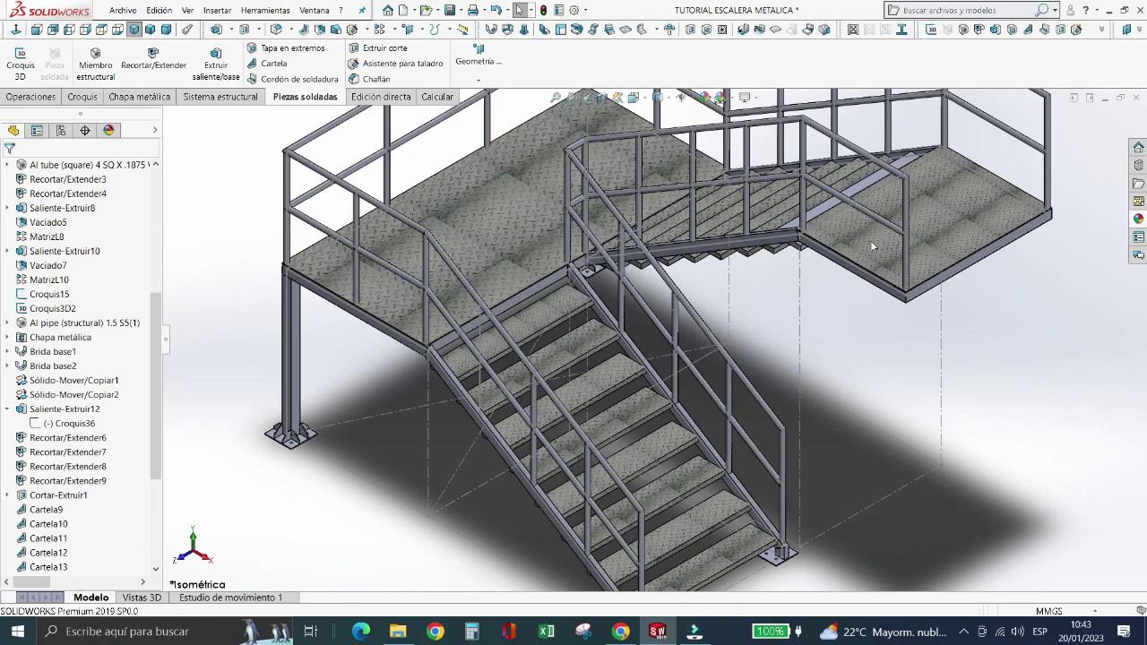
pyautogui.scroll(-5, 873, 231)
pyautogui.scroll(2, 879, 219)
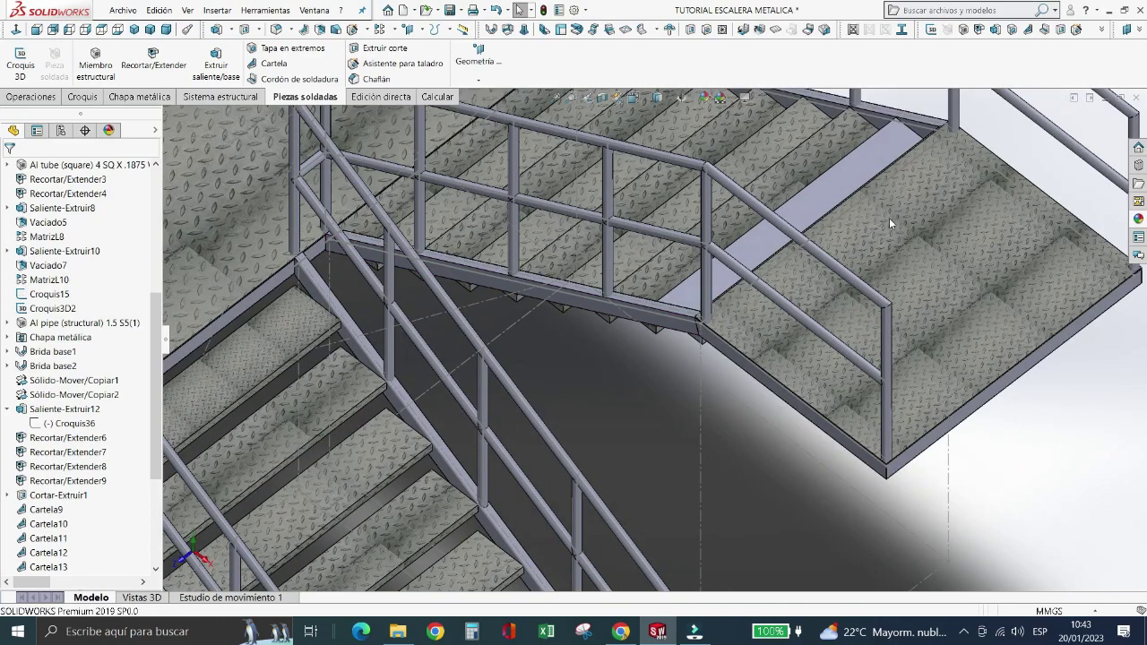
# - Give the plain Saliente-Extruir10 landing strip the diamond-plate texture
pyautogui.press('Down')
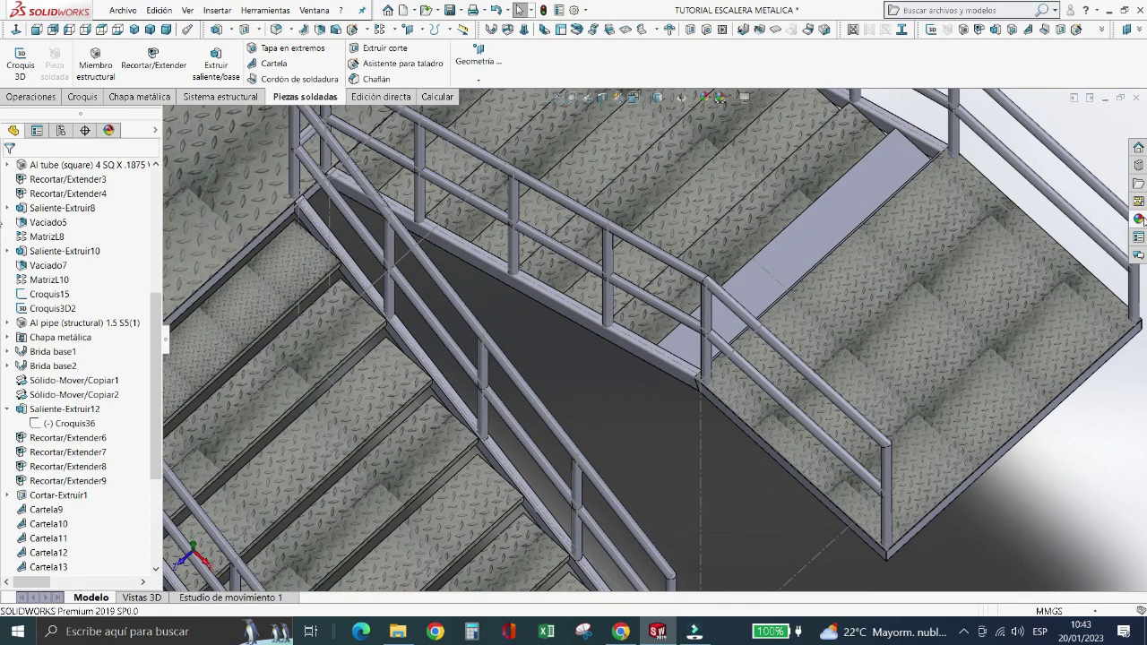
pyautogui.click(1139, 237)
pyautogui.moveTo(1041, 312)
pyautogui.mouseDown()
pyautogui.moveTo(858, 269)
pyautogui.moveTo(817, 243)
pyautogui.mouseUp()
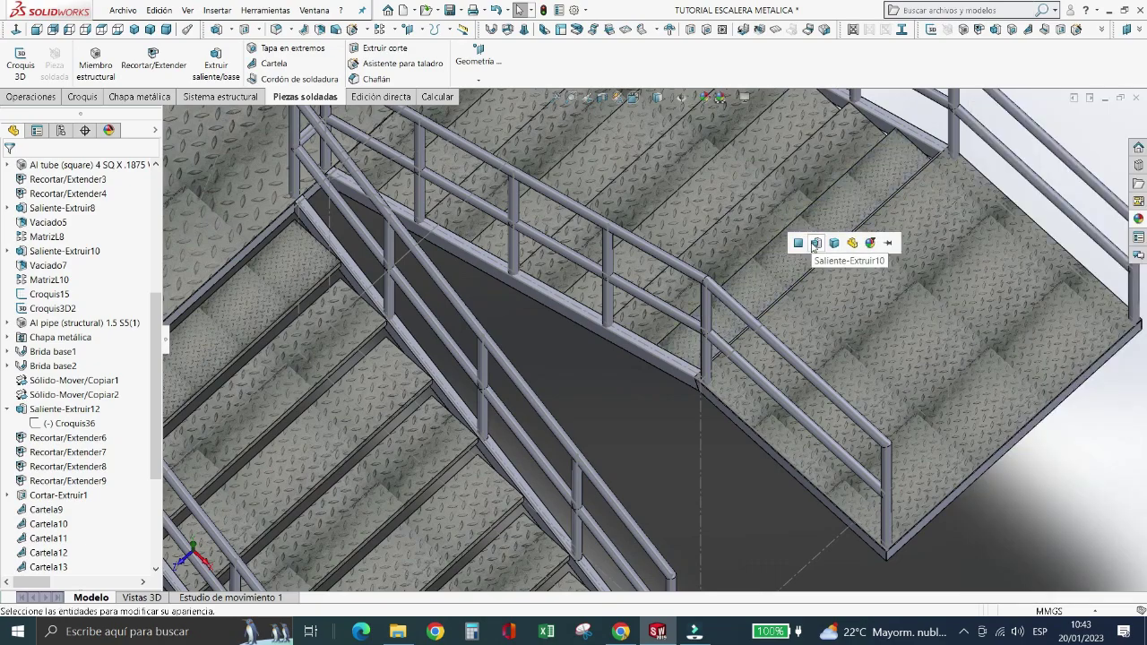
pyautogui.click(839, 249)
pyautogui.press('f')
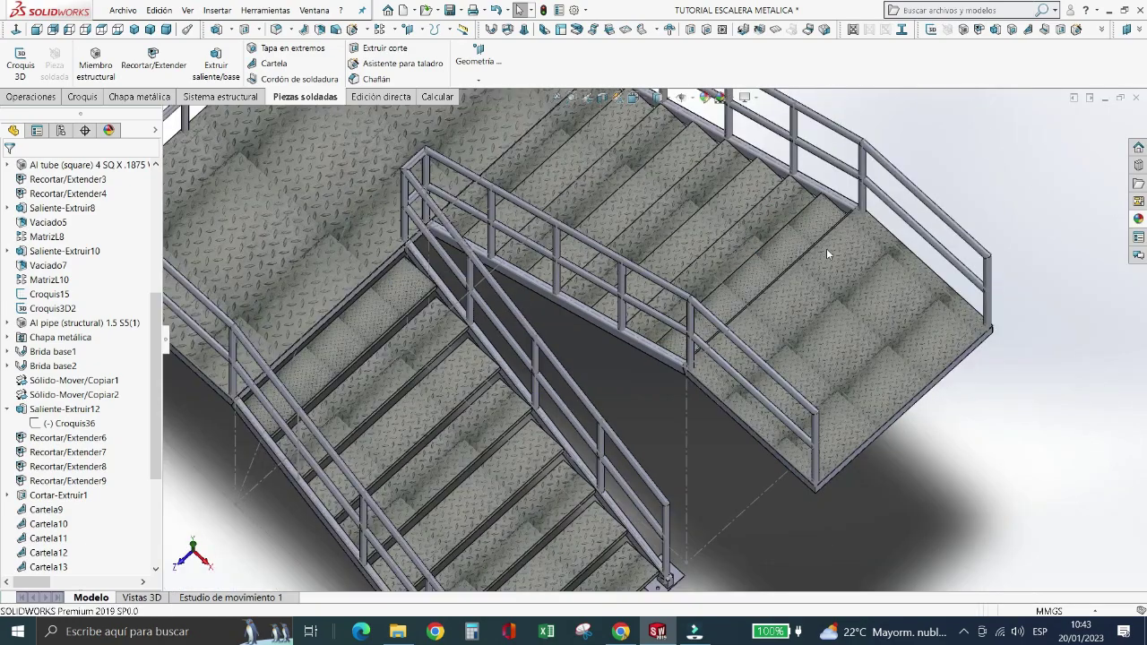
# - Drag the teal appearance onto the right vertical rail, then dismiss its popup
pyautogui.scroll(-1, 800, 222)
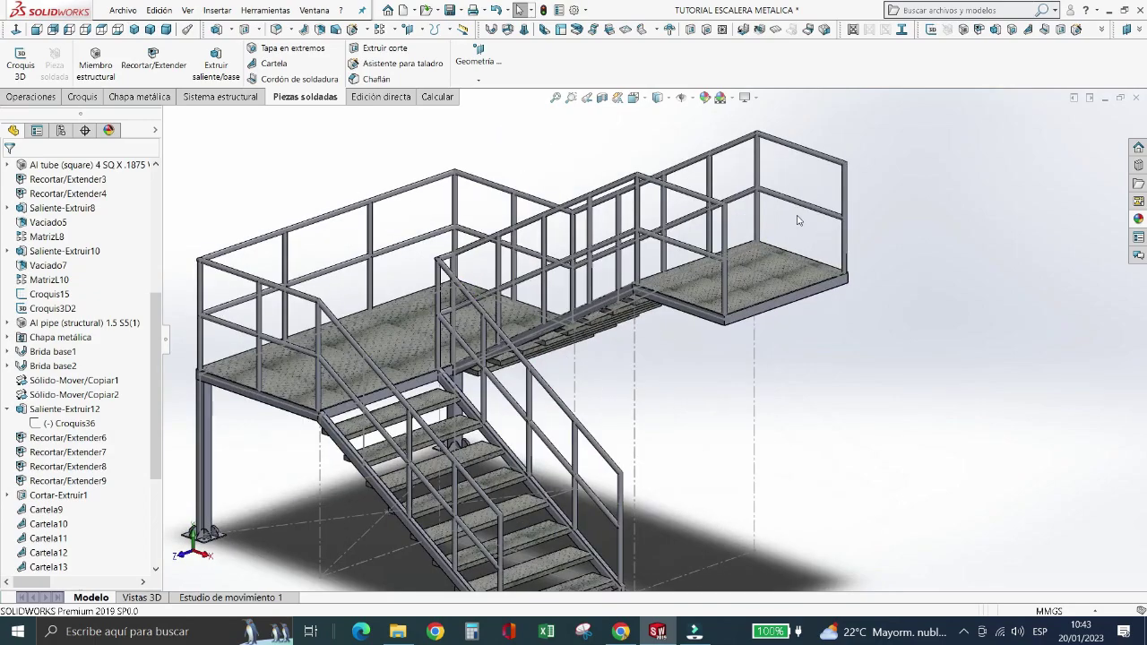
pyautogui.scroll(-1, 708, 231)
pyautogui.scroll(-2, 708, 231)
pyautogui.scroll(3, 651, 279)
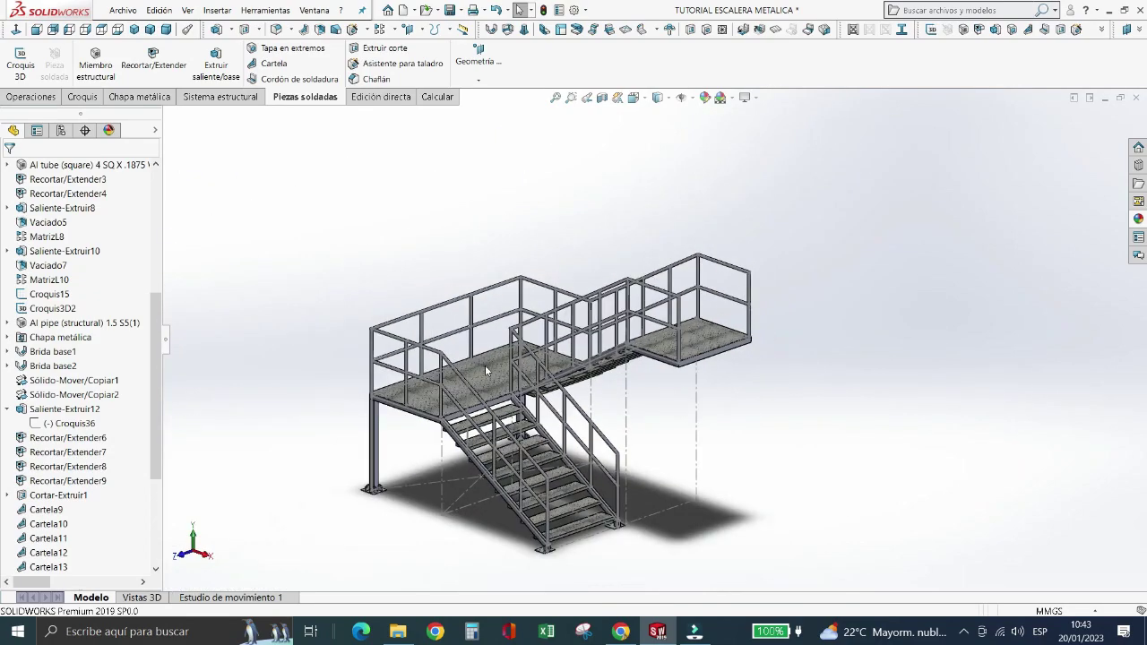
pyautogui.scroll(-1, 606, 317)
pyautogui.scroll(-1, 627, 313)
pyautogui.scroll(-1, 645, 309)
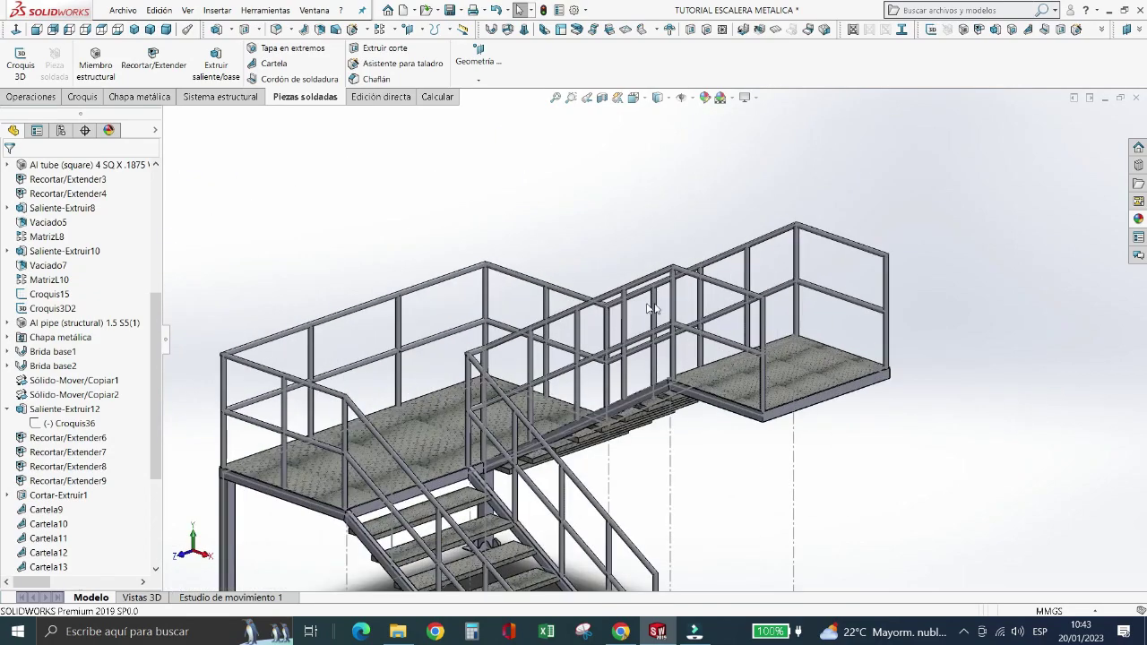
pyautogui.scroll(-1, 817, 263)
pyautogui.click(1133, 221)
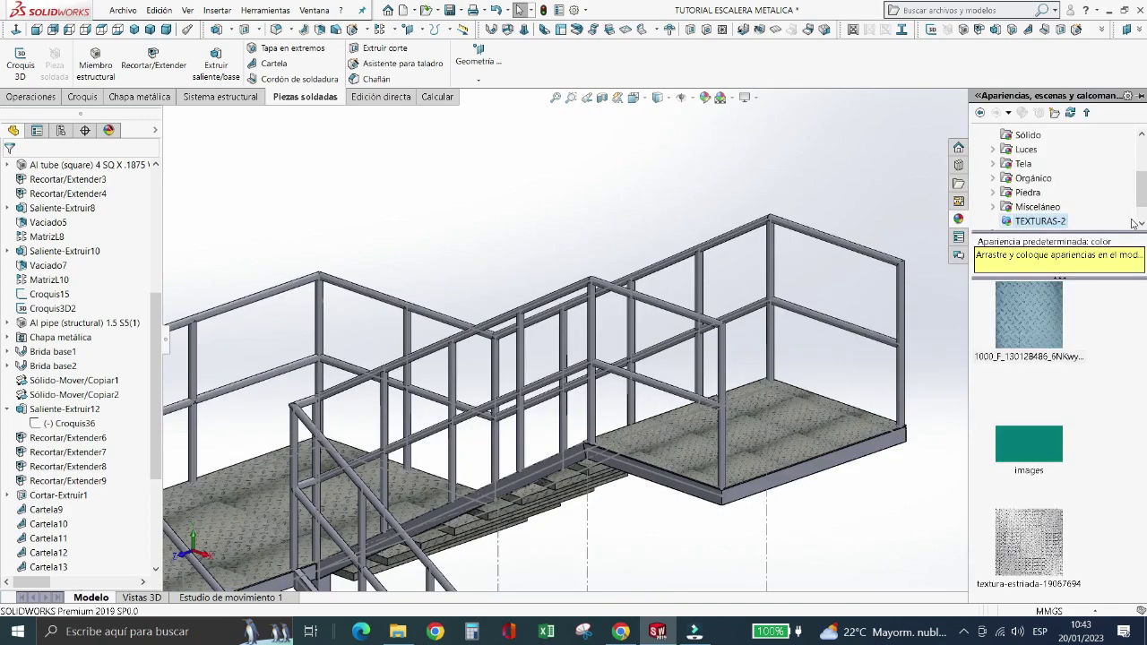
pyautogui.moveTo(1028, 444); pyautogui.dragTo(901, 295)
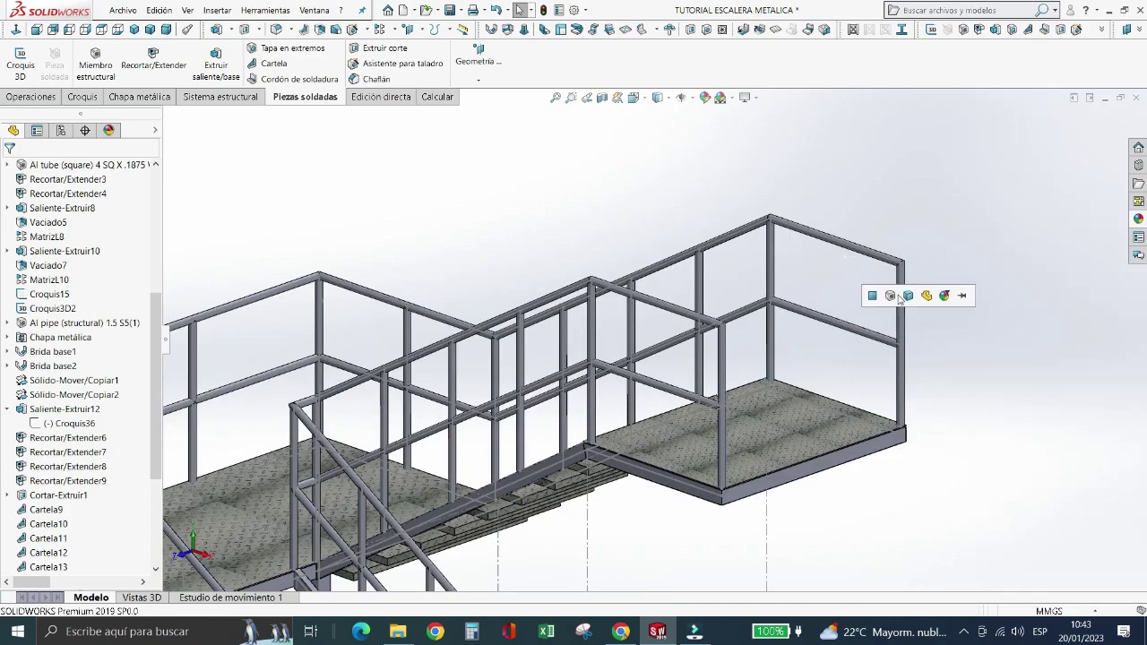
pyautogui.click(914, 295)
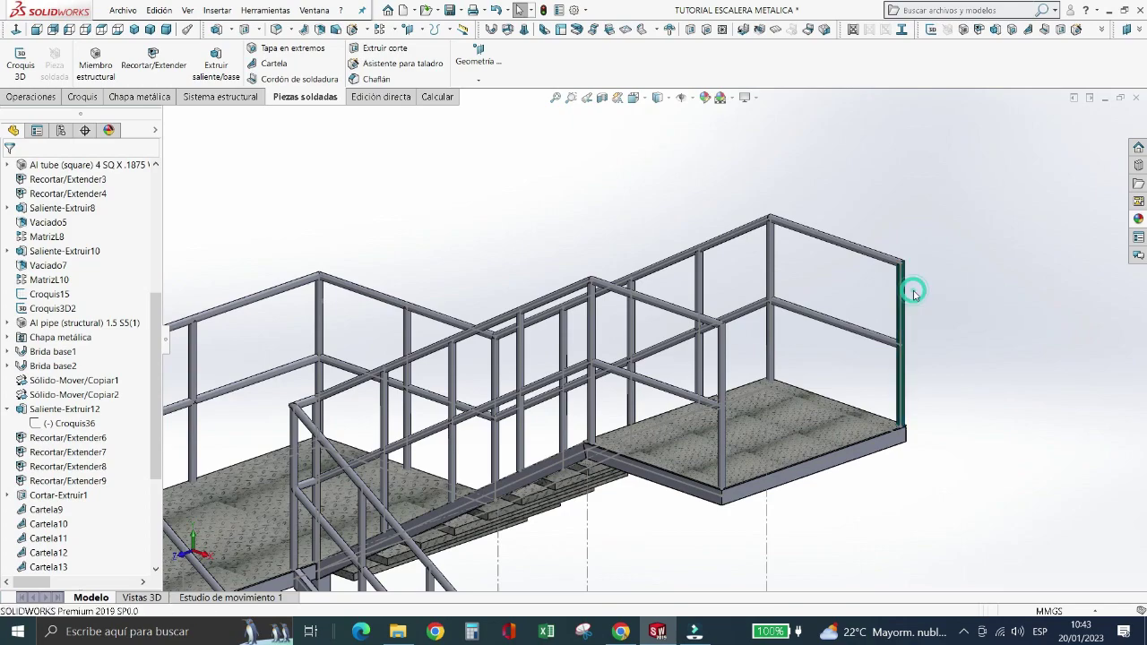
# - Apply the teal appearance to the whole handrail pipe body
pyautogui.scroll(-5, 896, 261)
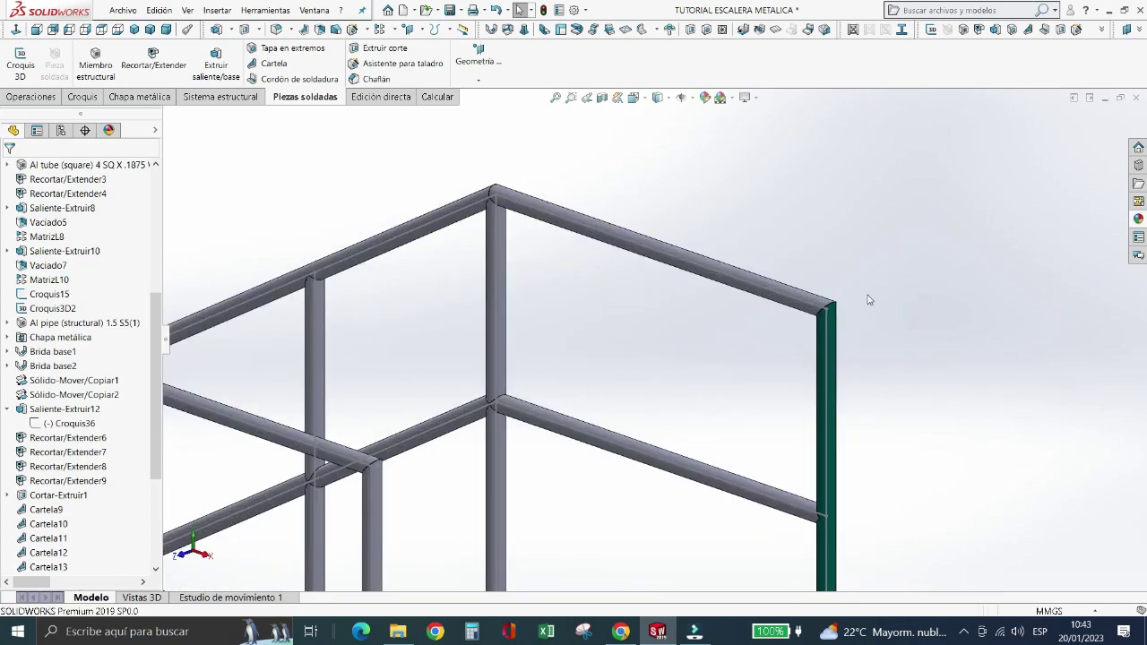
pyautogui.press('z')
pyautogui.click(1138, 219)
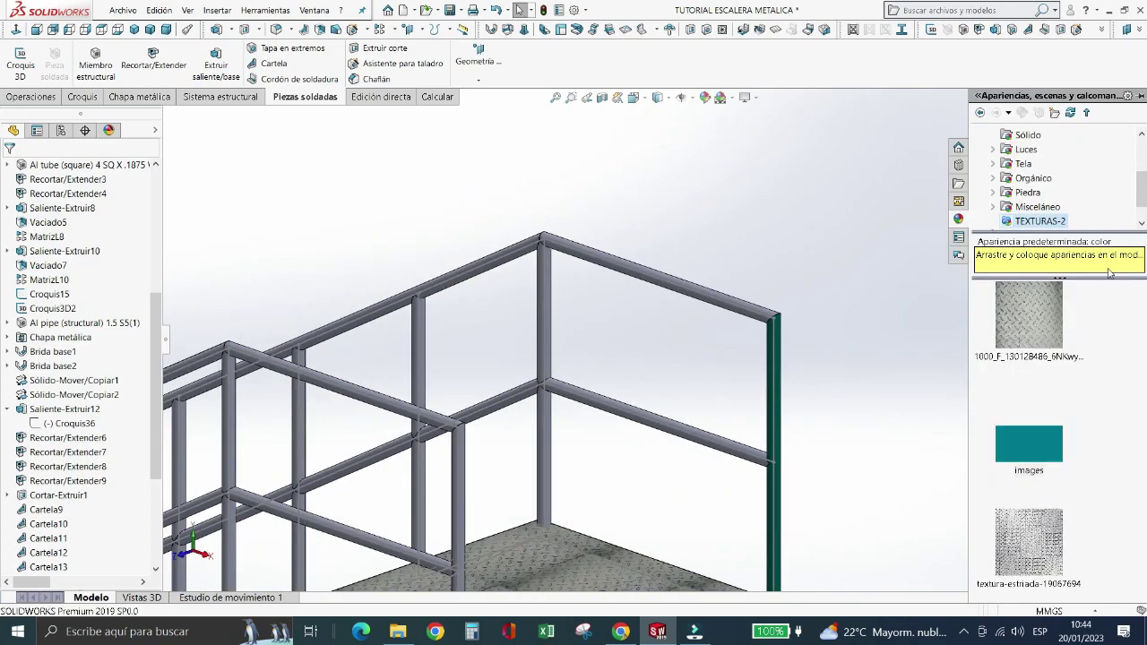
pyautogui.moveTo(1028, 439); pyautogui.dragTo(748, 309)
pyautogui.click(744, 314)
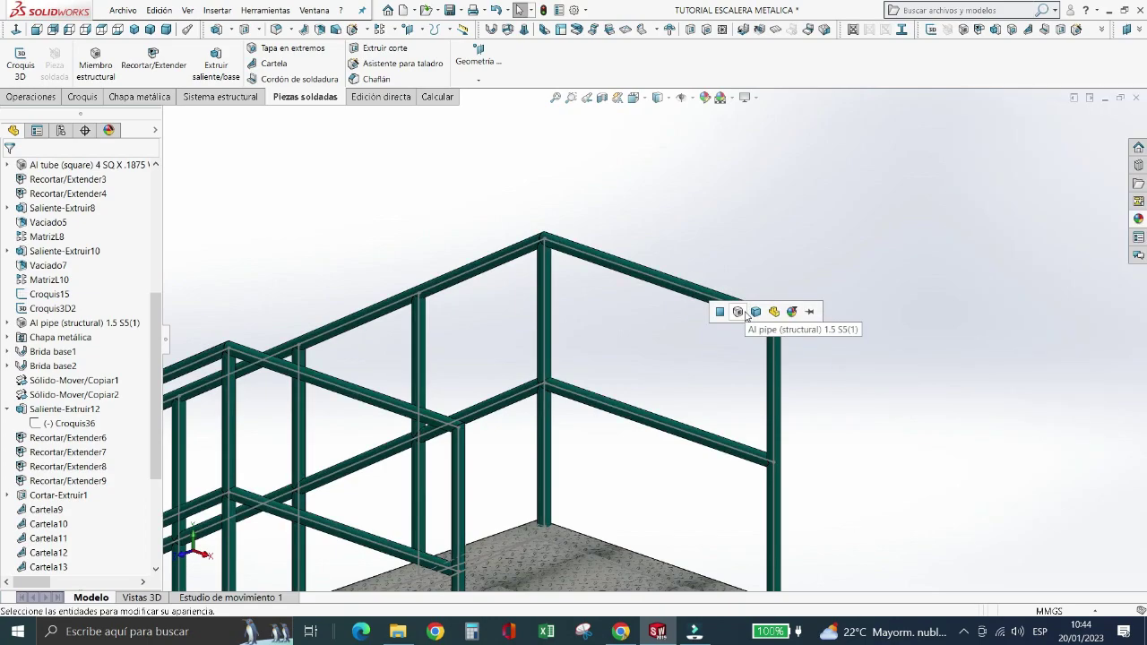
pyautogui.click(738, 312)
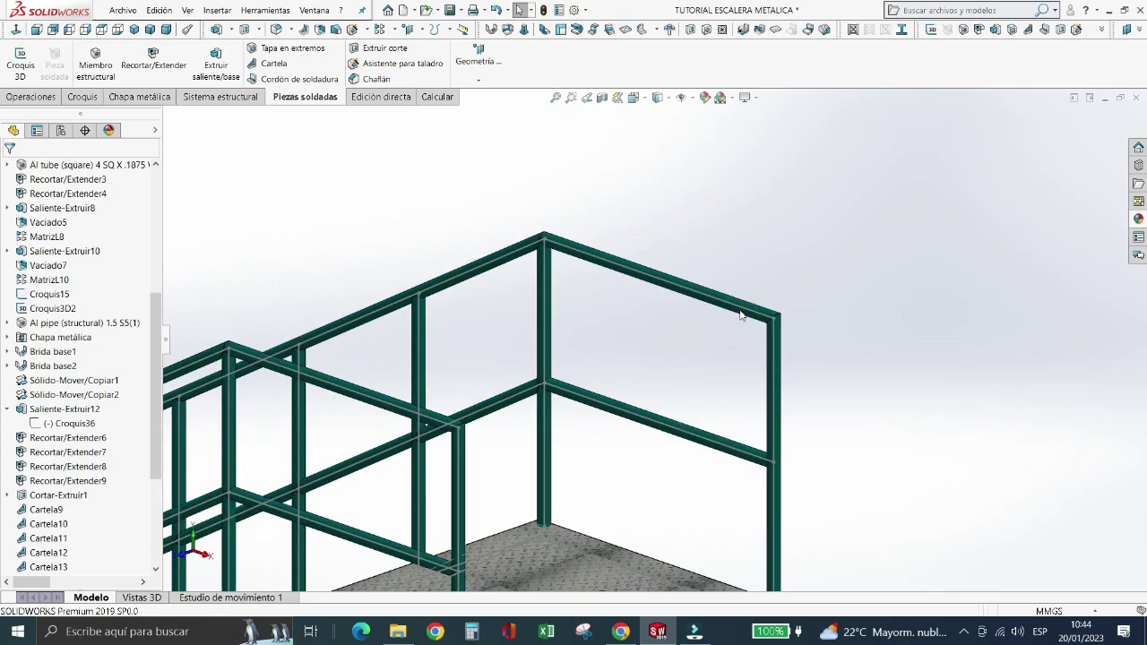
pyautogui.scroll(3, 836, 274)
pyautogui.scroll(2, 835, 274)
pyautogui.scroll(-3, 584, 427)
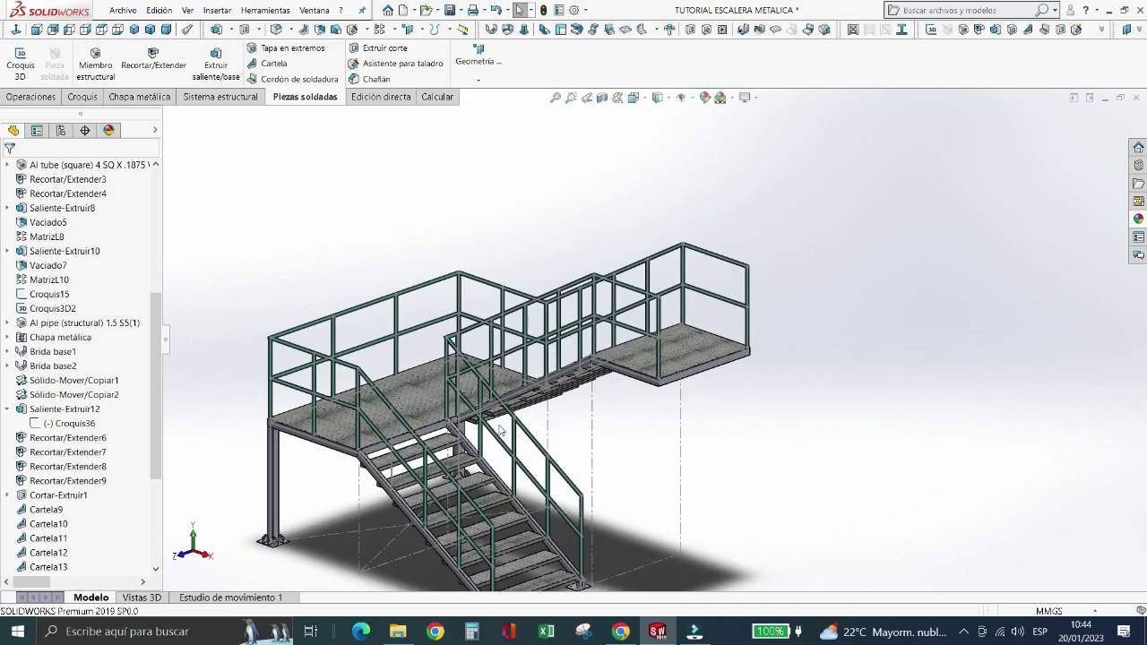
pyautogui.scroll(-3, 551, 395)
pyautogui.scroll(3, 621, 374)
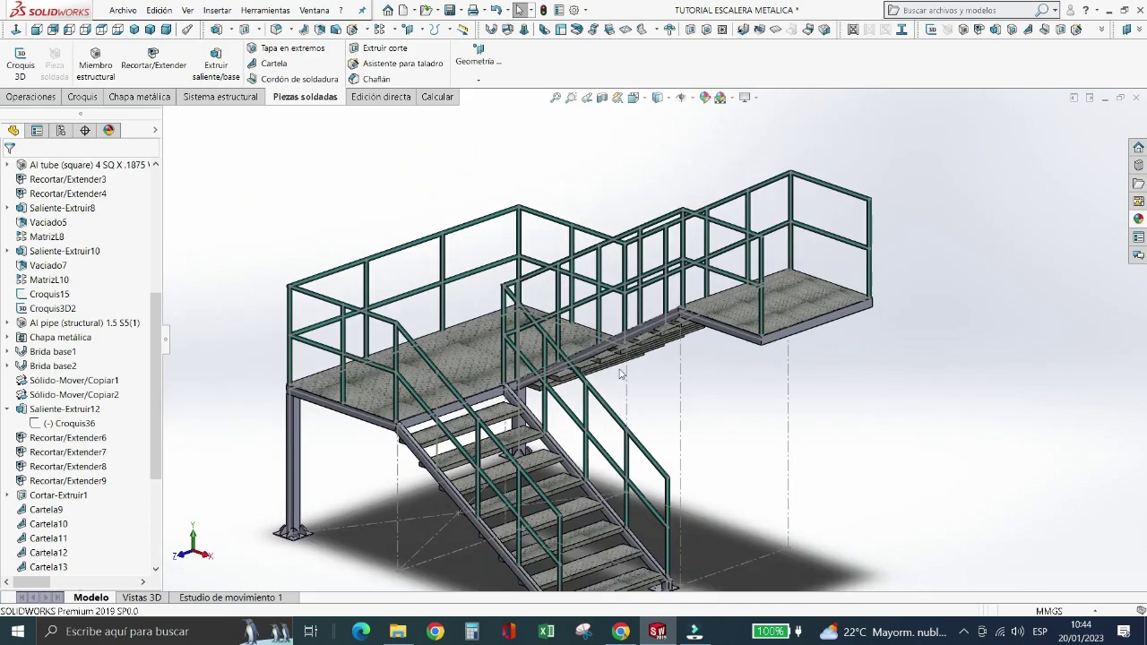
# - Turn off the dashed sketch and reference lines, then rotate the staircase to a lower, frontal angle
pyautogui.click(692, 98)
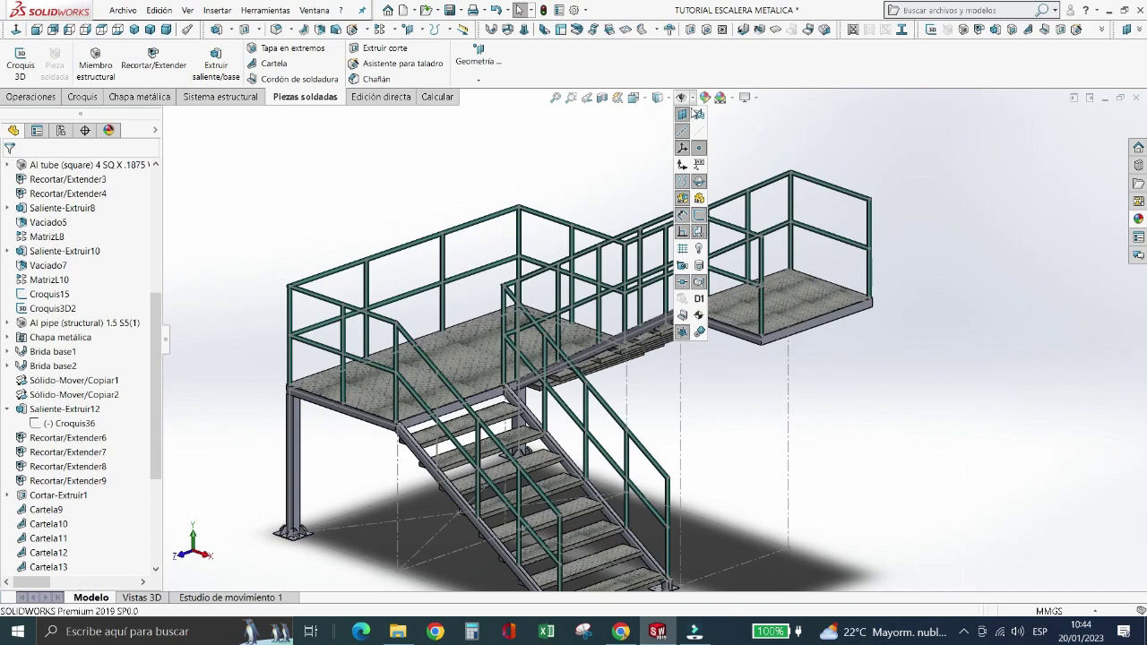
pyautogui.click(699, 215)
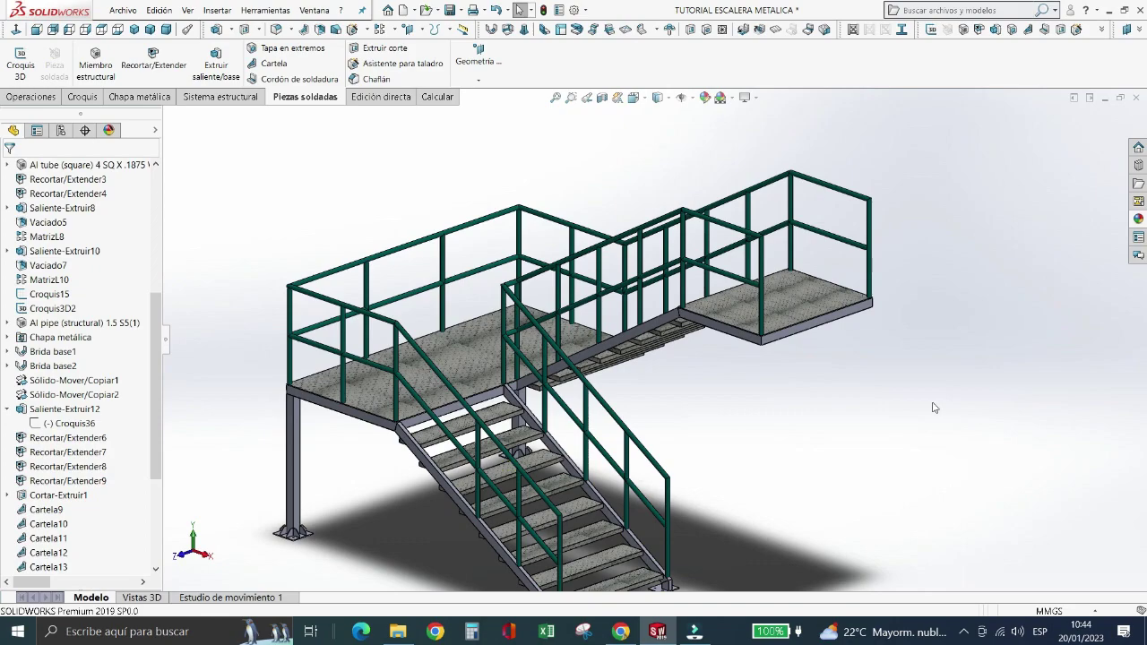
pyautogui.press('Right')
pyautogui.press('Right')
pyautogui.press('Up')
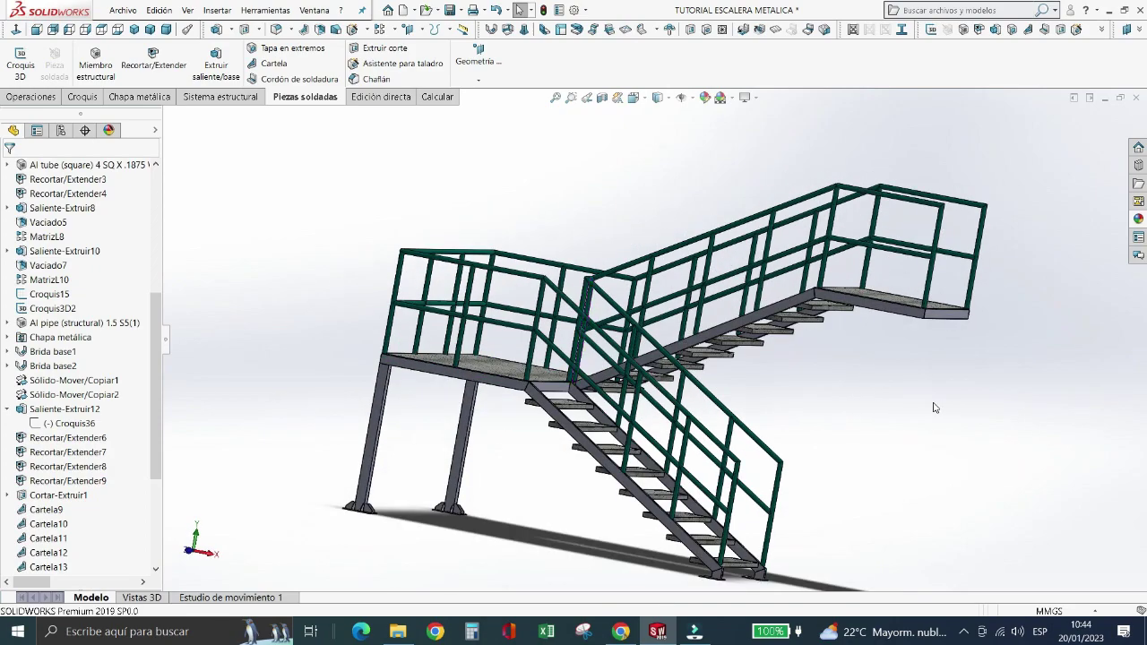
pyautogui.press('Up')
pyautogui.press('Down')
pyautogui.press('Down')
pyautogui.press('Left')
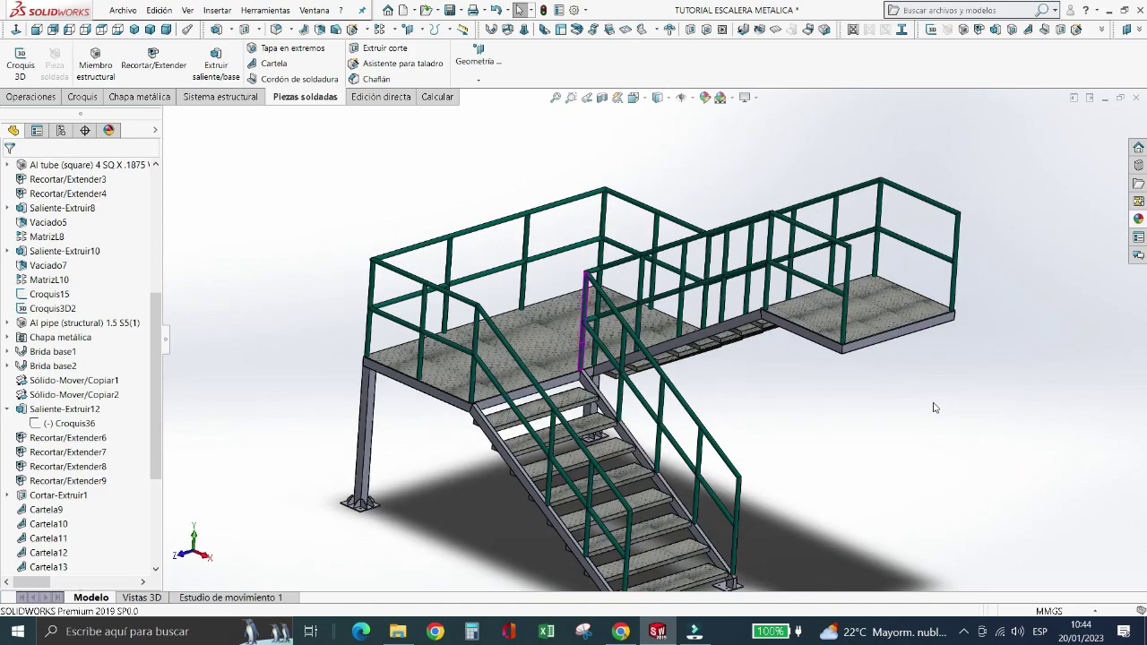
# - Zoom out and turn the staircase slightly so the whole model is in view
pyautogui.press('z')
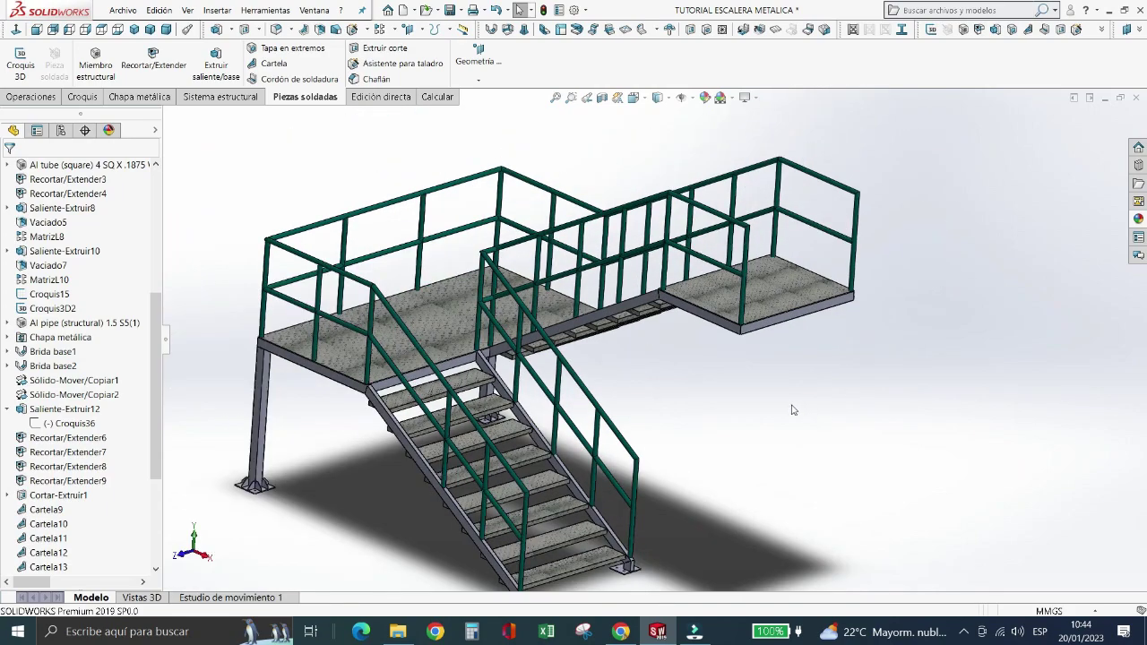
pyautogui.press('Right')
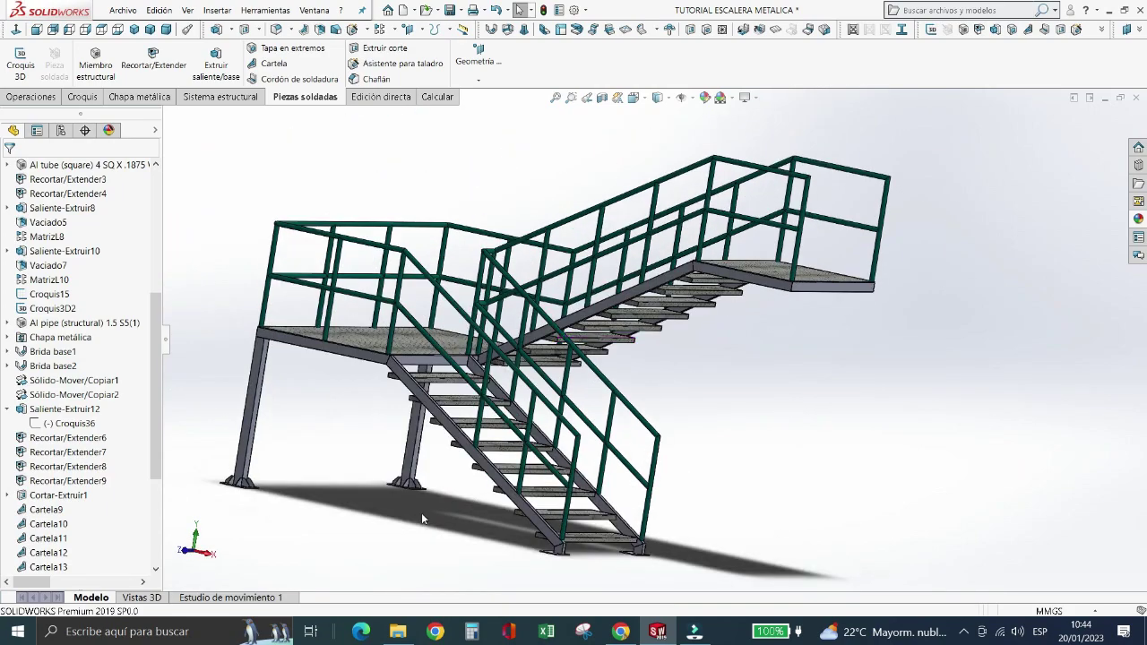
pyautogui.scroll(-3, 283, 354)
pyautogui.scroll(-3, 313, 357)
pyautogui.scroll(2, 426, 359)
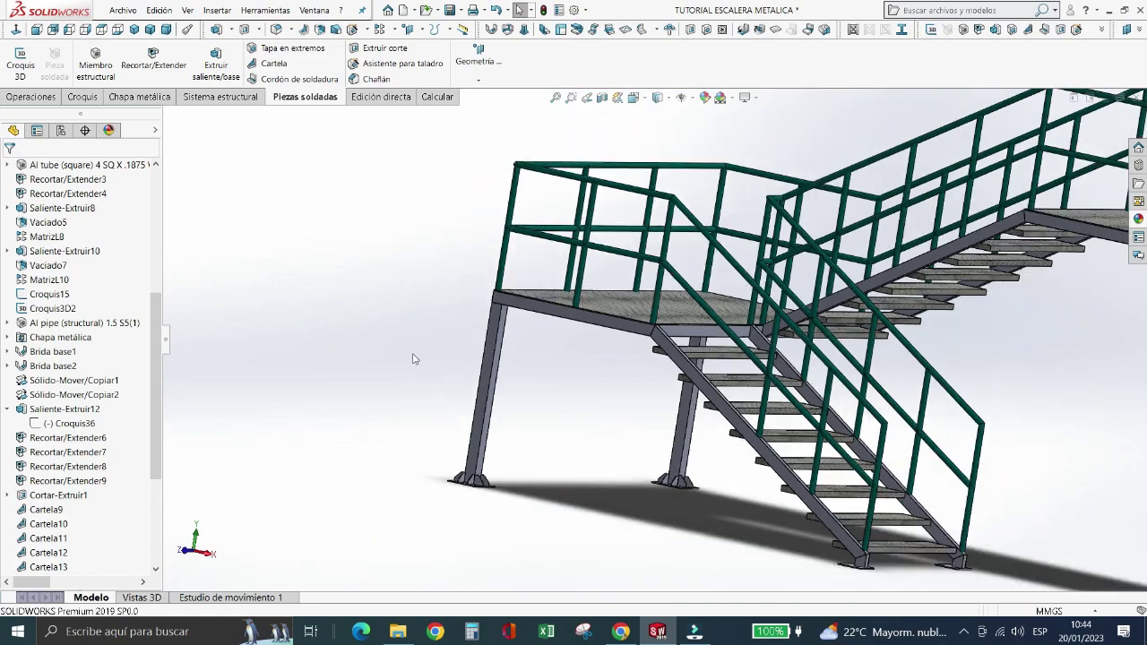
pyautogui.scroll(-3, 645, 356)
pyautogui.scroll(-2, 592, 336)
pyautogui.scroll(3, 568, 348)
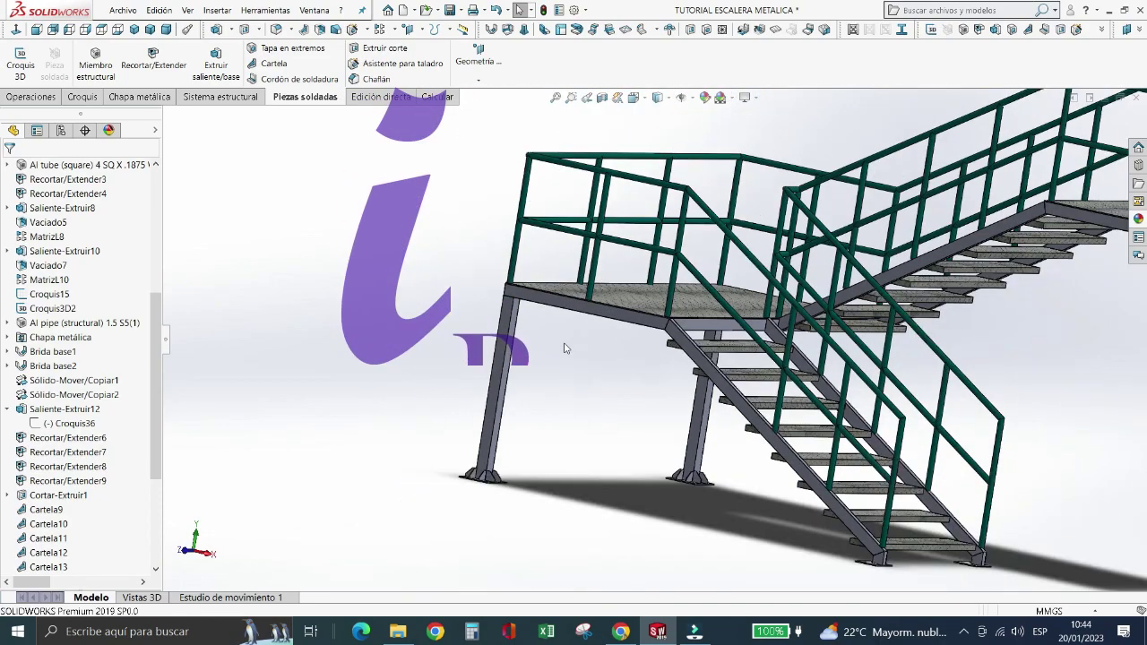
pyautogui.scroll(2, 567, 353)
pyautogui.scroll(-2, 695, 365)
pyautogui.scroll(-3, 506, 333)
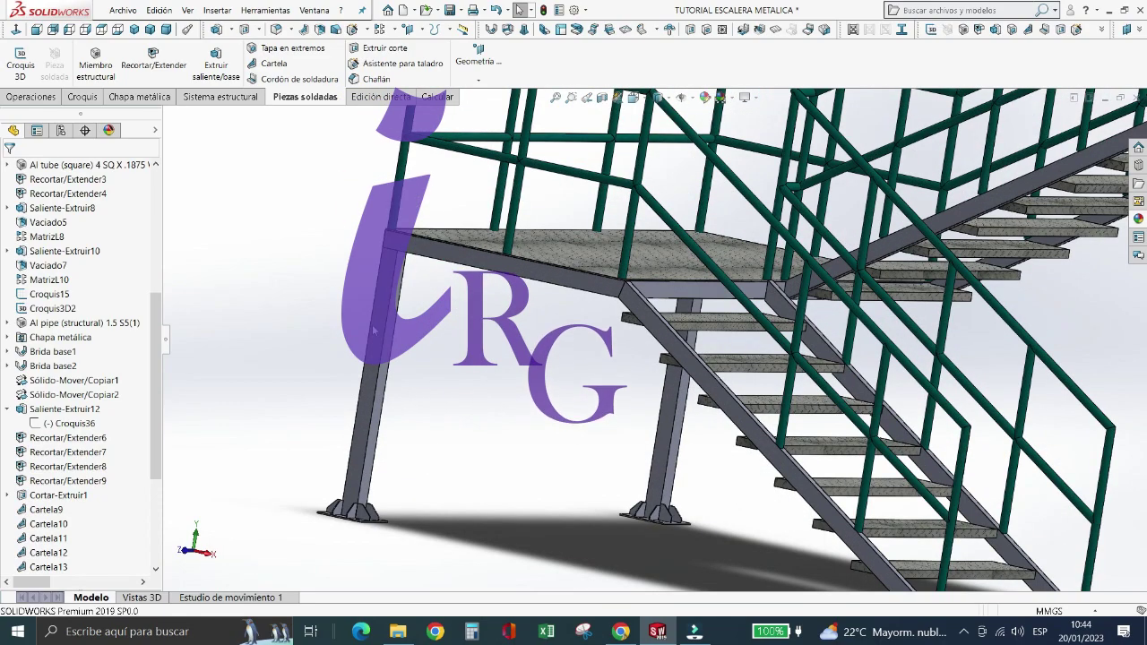
pyautogui.click(391, 295)
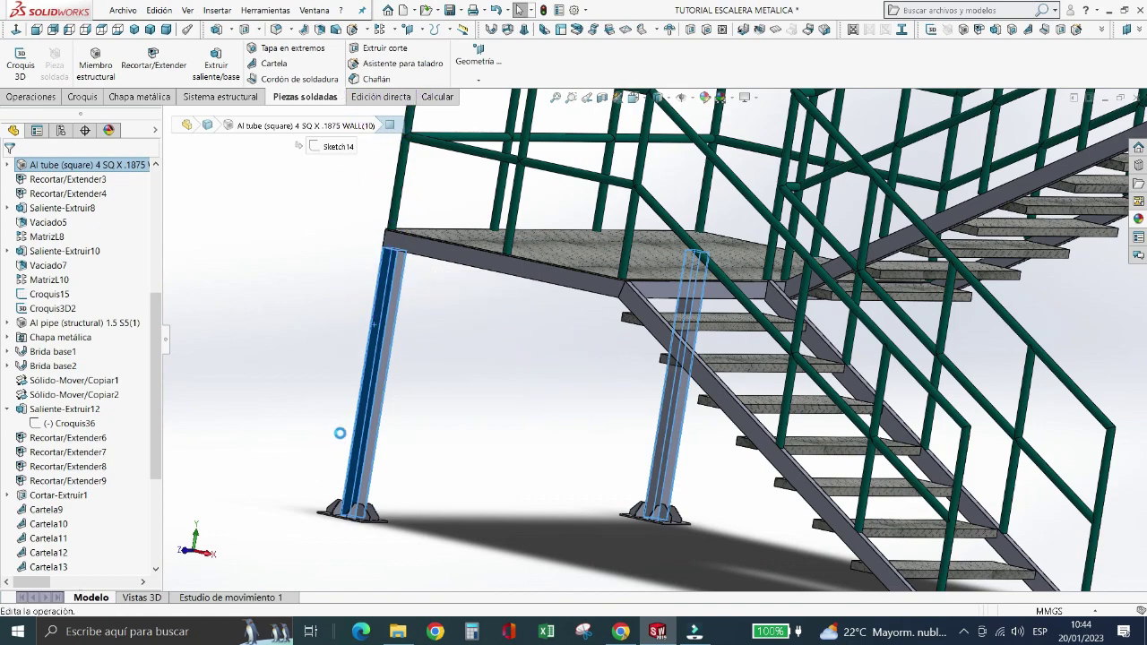
pyautogui.click(243, 261)
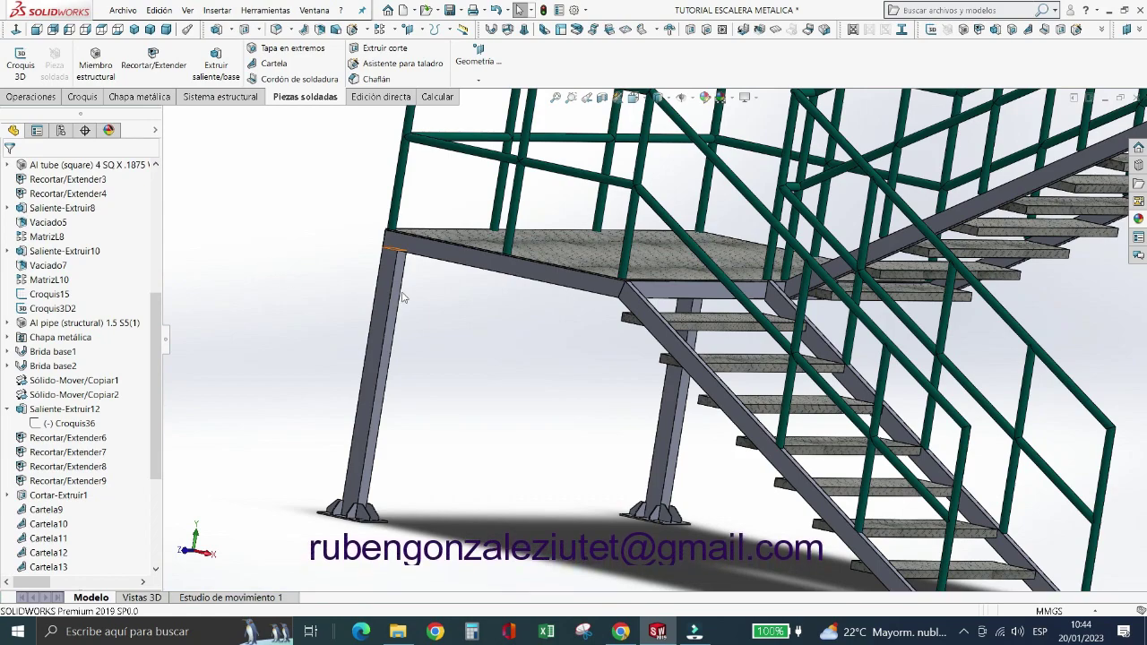
pyautogui.scroll(5, 287, 260)
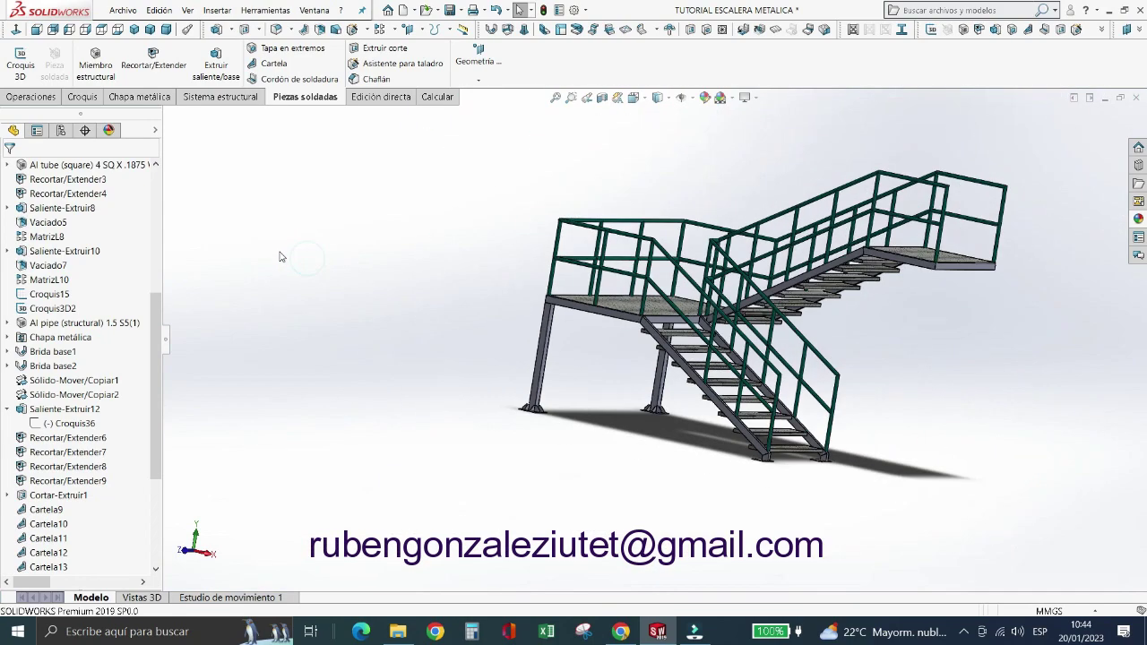
pyautogui.scroll(-1, 523, 306)
pyautogui.scroll(-5, 397, 289)
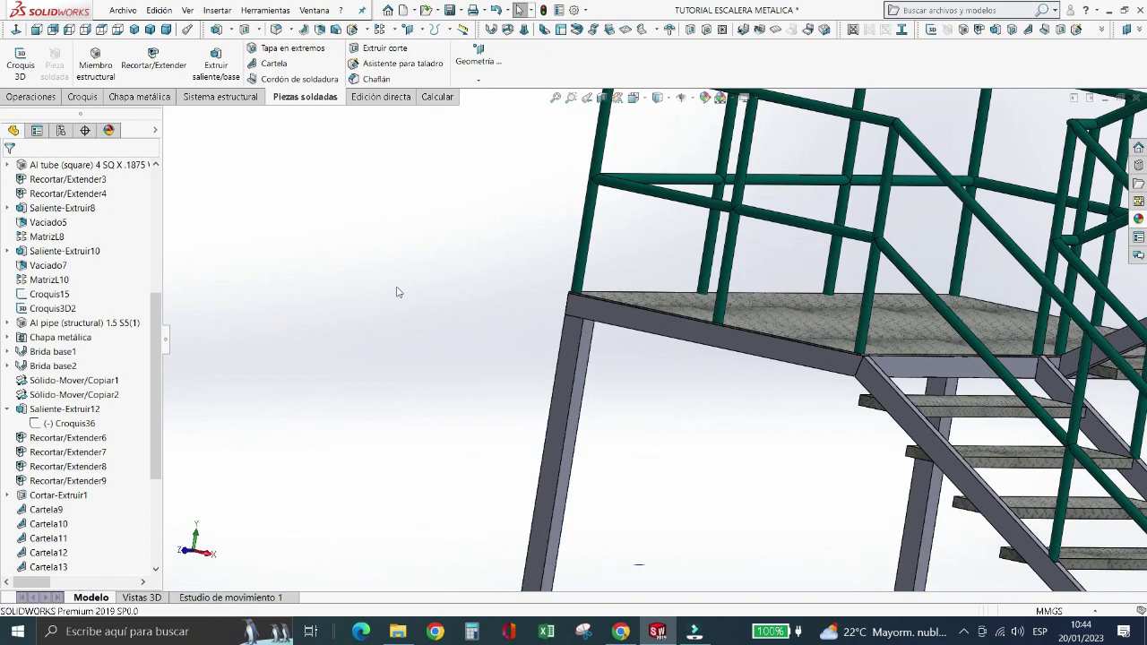
pyautogui.click(73, 170)
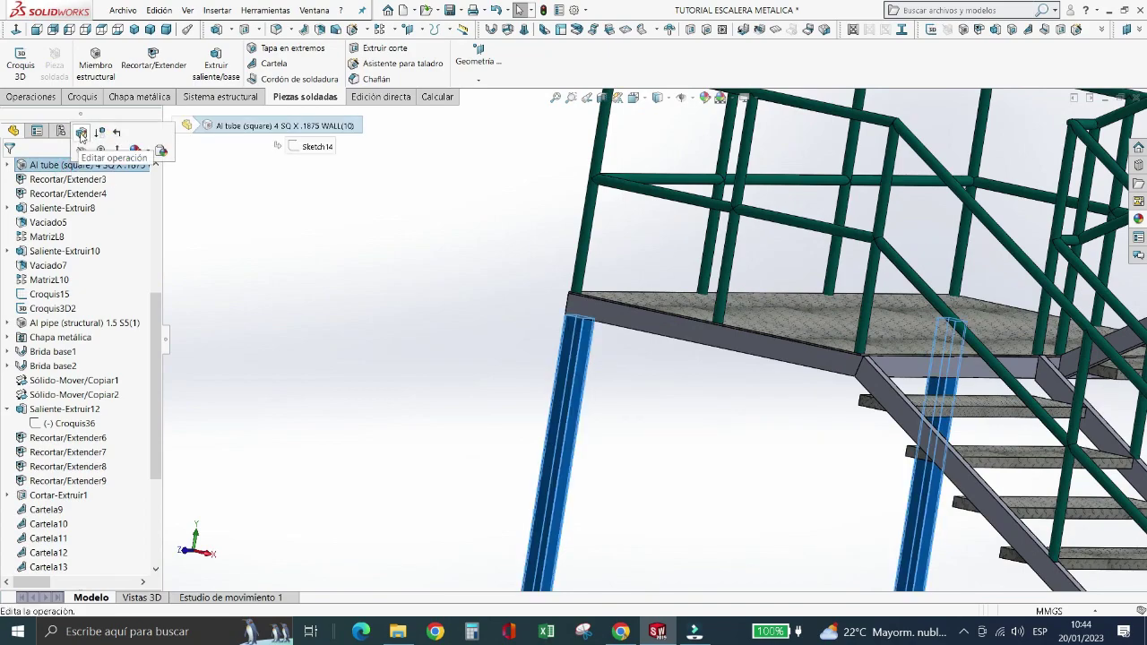
pyautogui.click(81, 134)
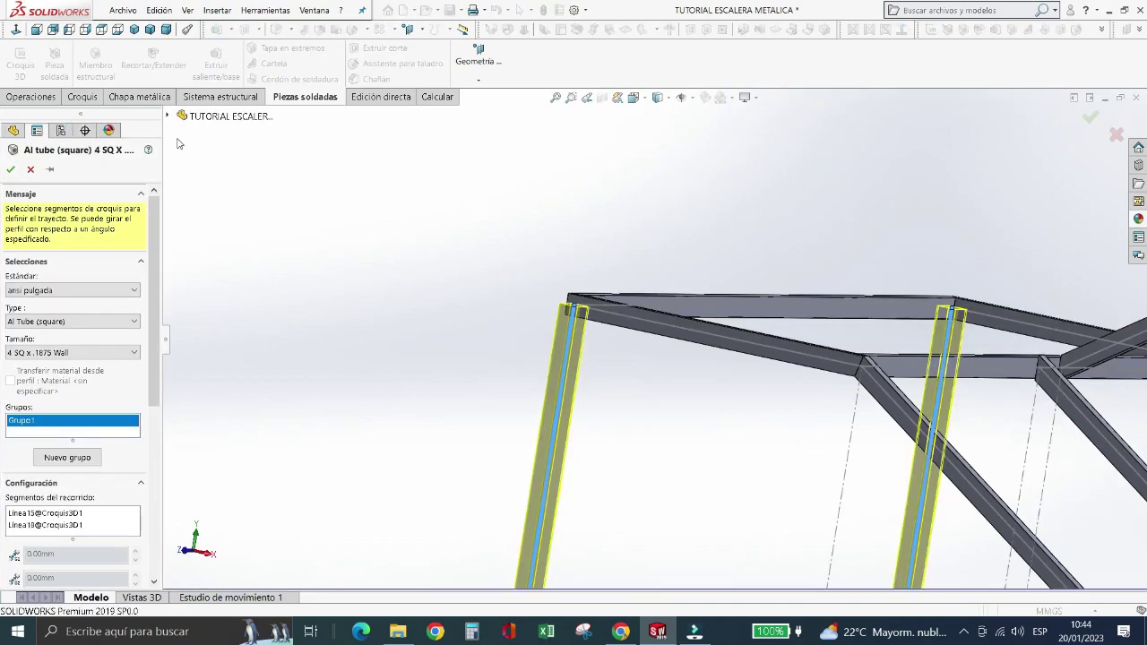
pyautogui.click(168, 115)
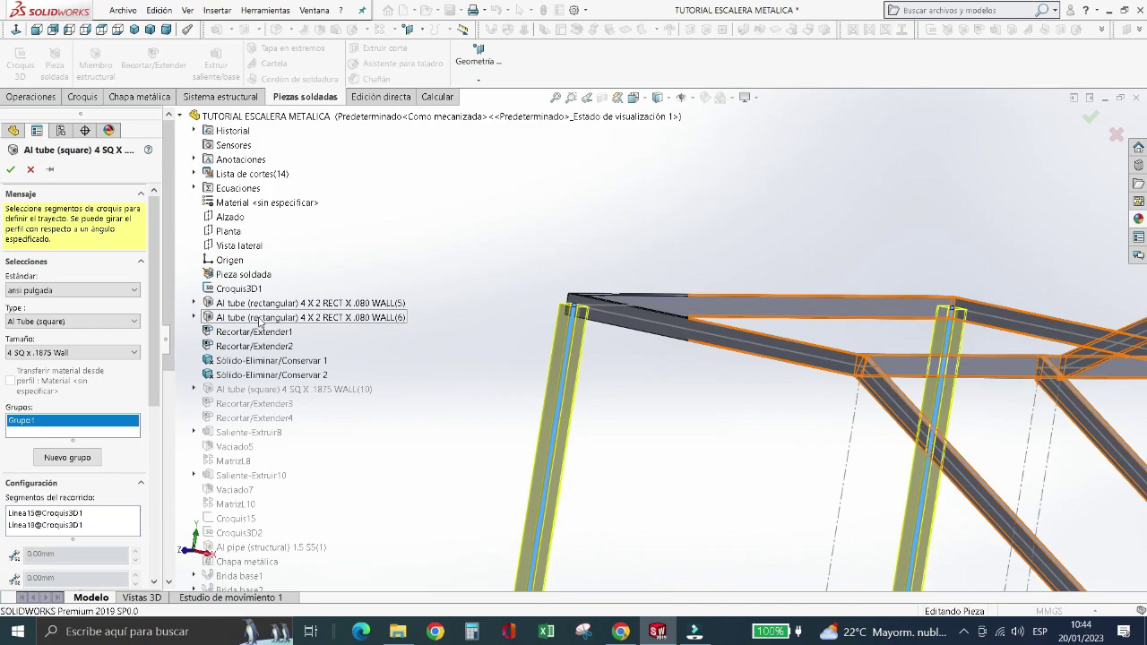
pyautogui.scroll(-4, 257, 326)
pyautogui.scroll(1, 257, 325)
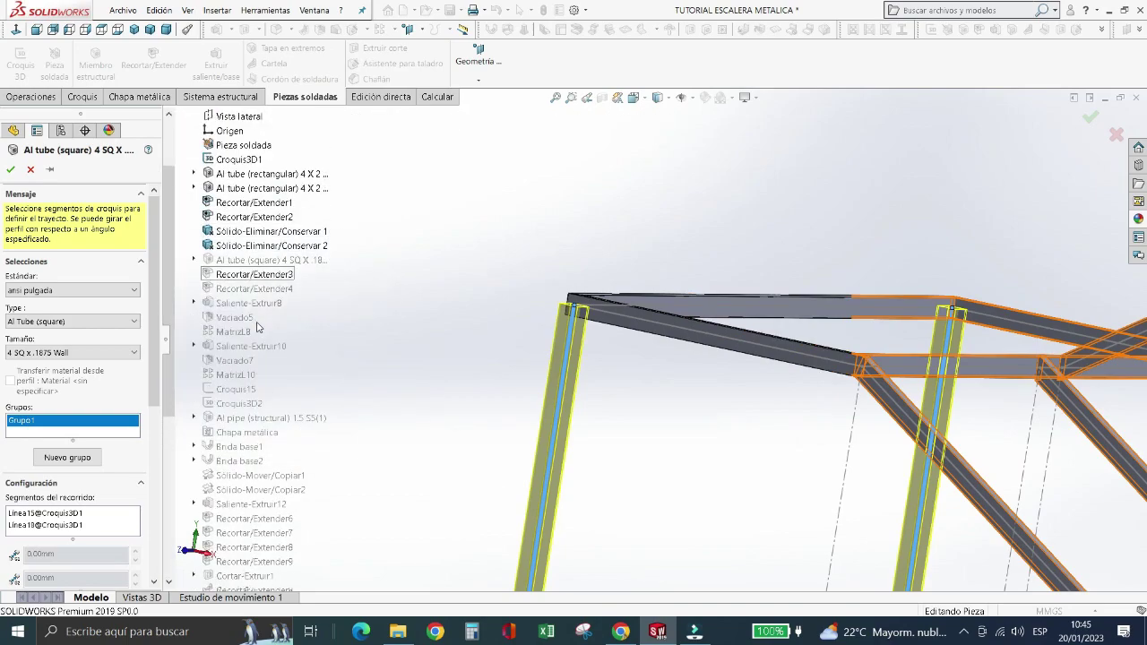
pyautogui.scroll(3, 257, 327)
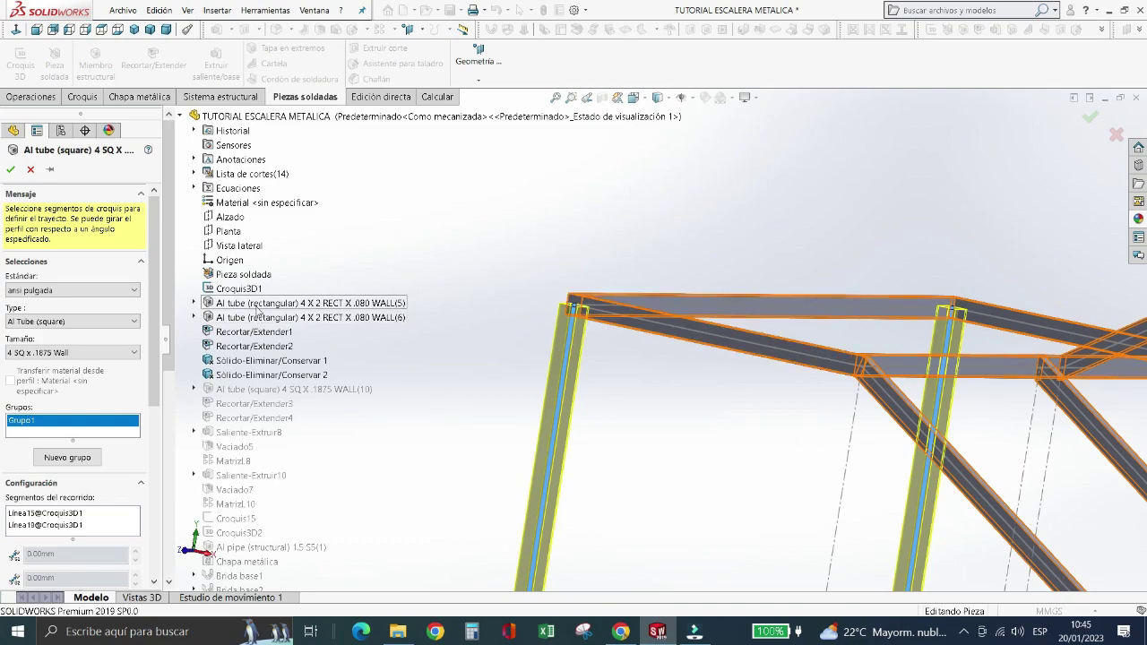
pyautogui.rightClick(257, 309)
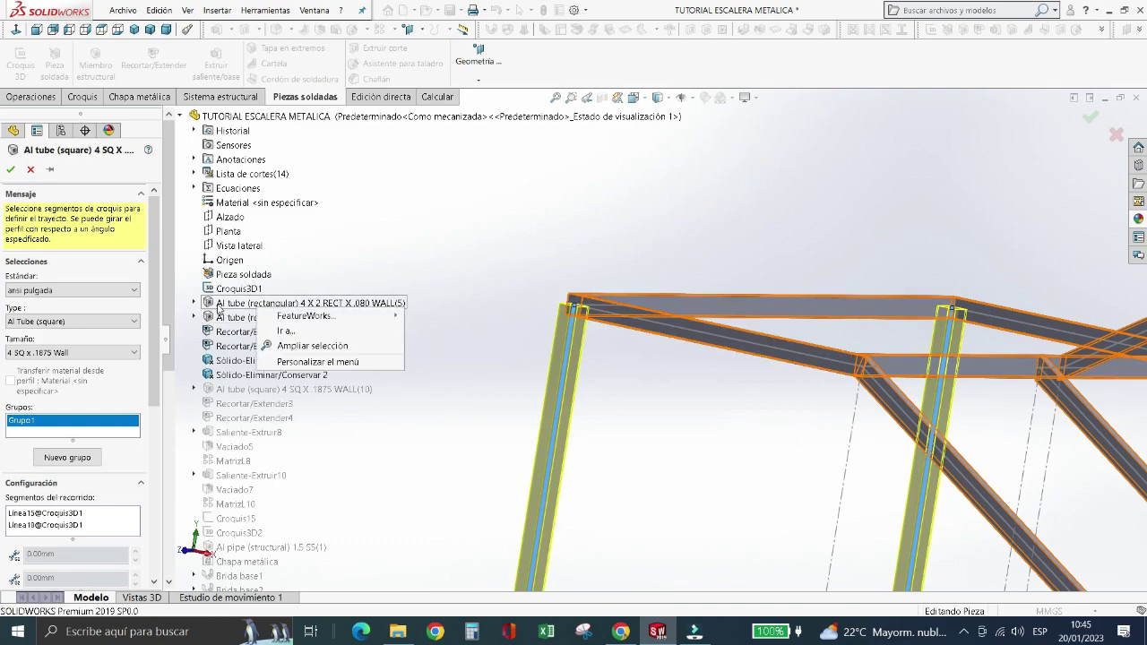
pyautogui.click(195, 303)
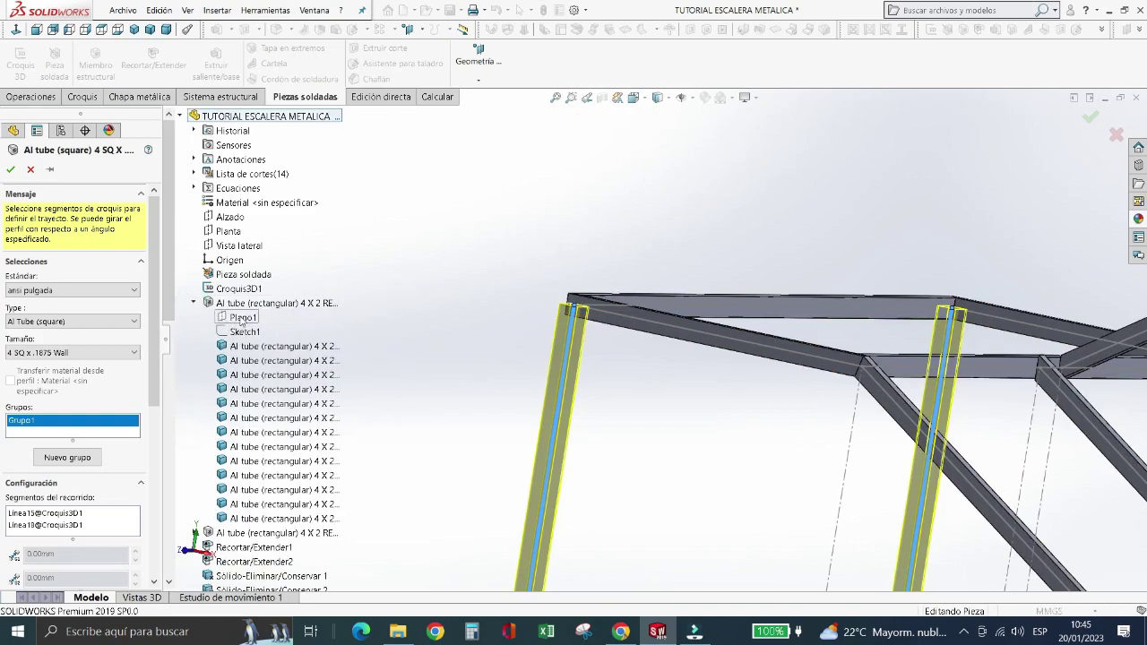
pyautogui.press('Escape')
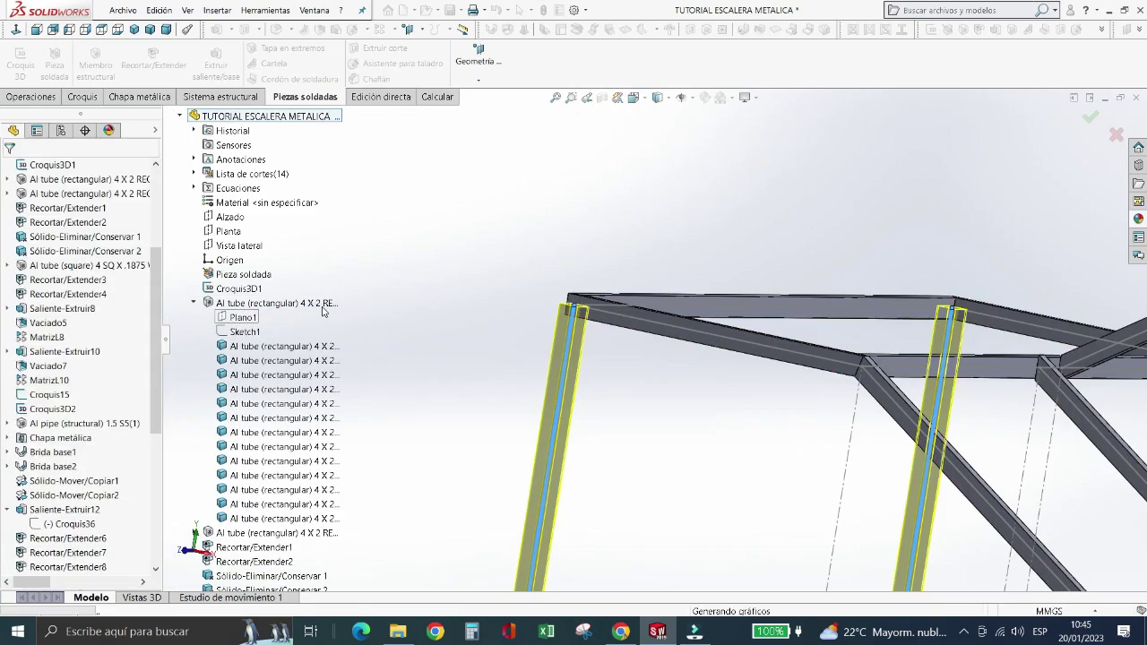
# - Select the left support column and start a part-level colour change
pyautogui.click(570, 408)
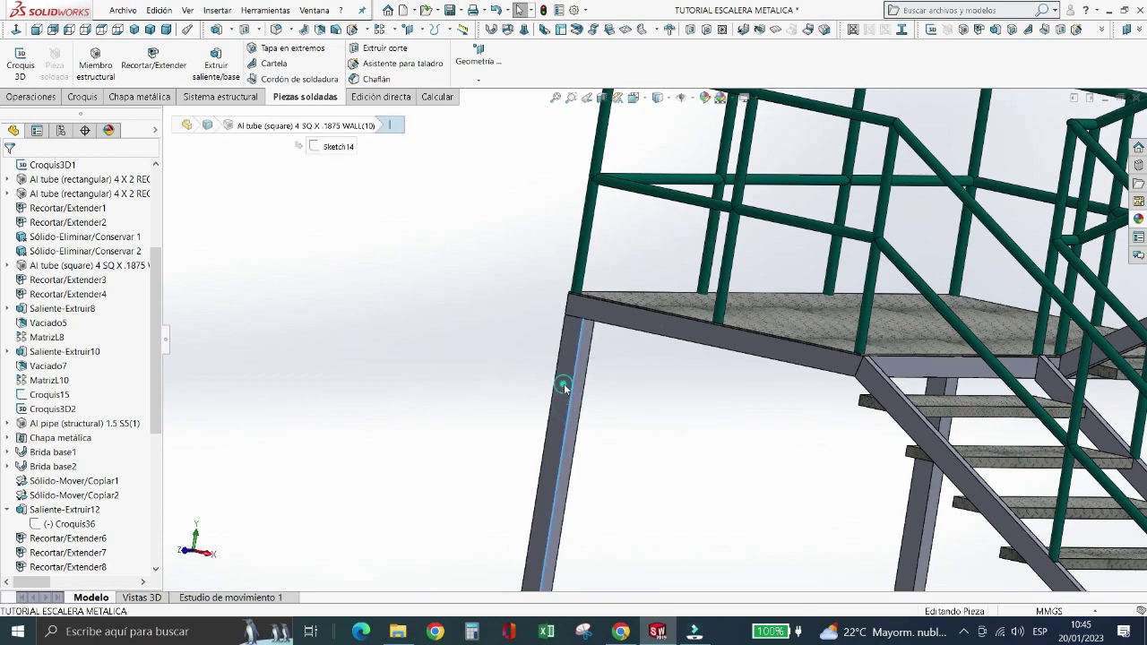
pyautogui.click(563, 386)
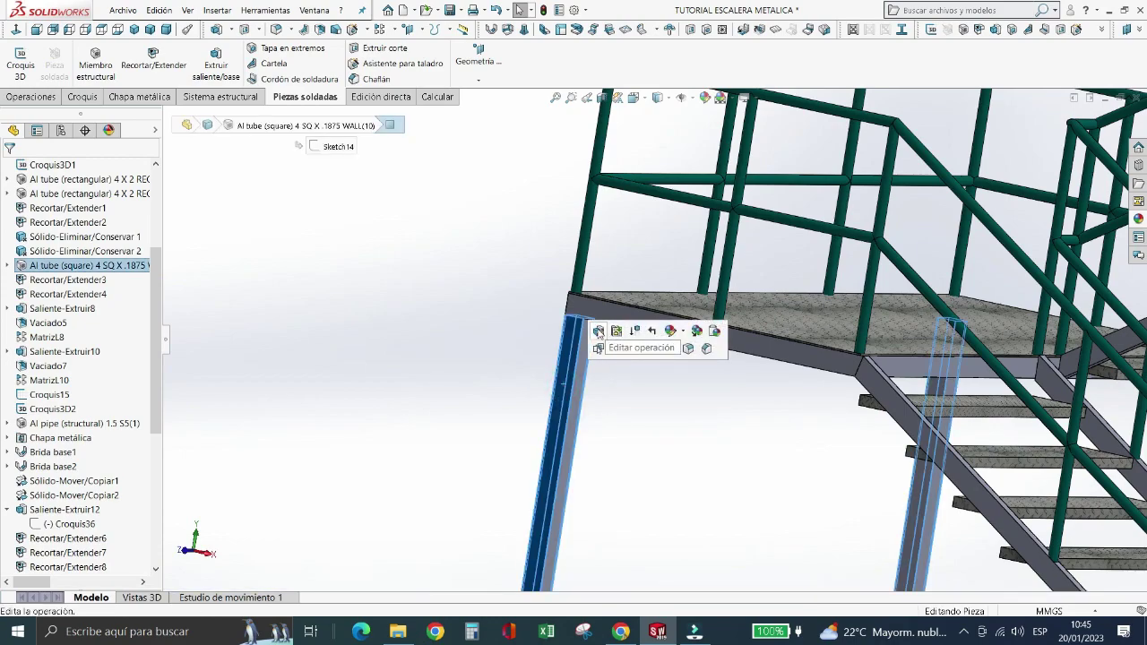
pyautogui.click(671, 334)
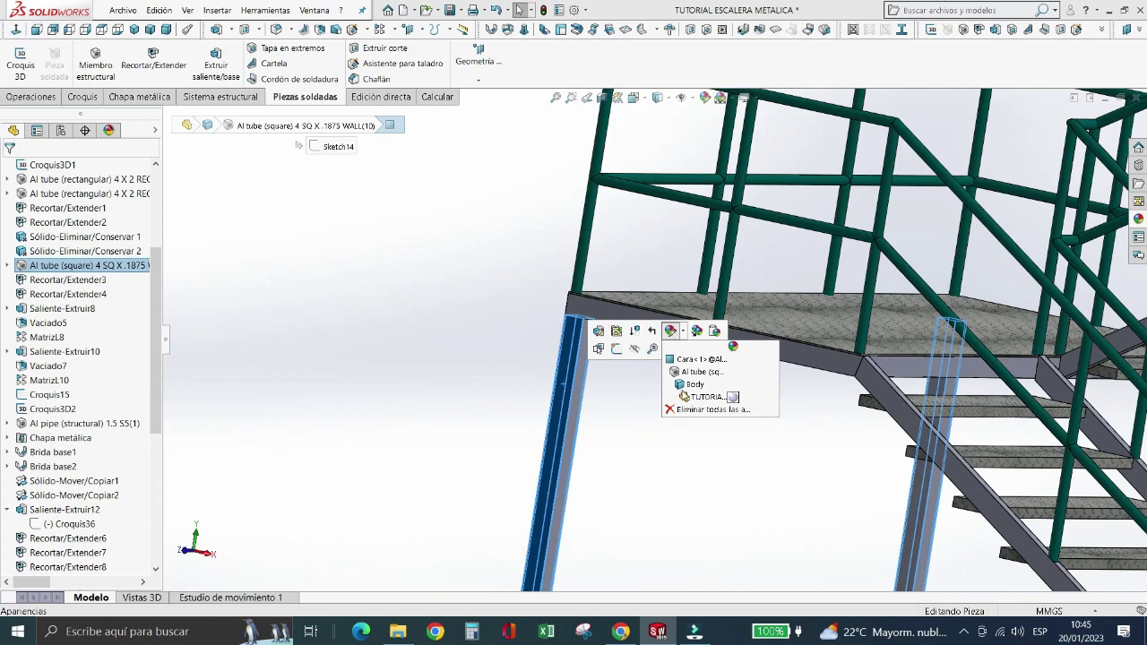
pyautogui.click(692, 399)
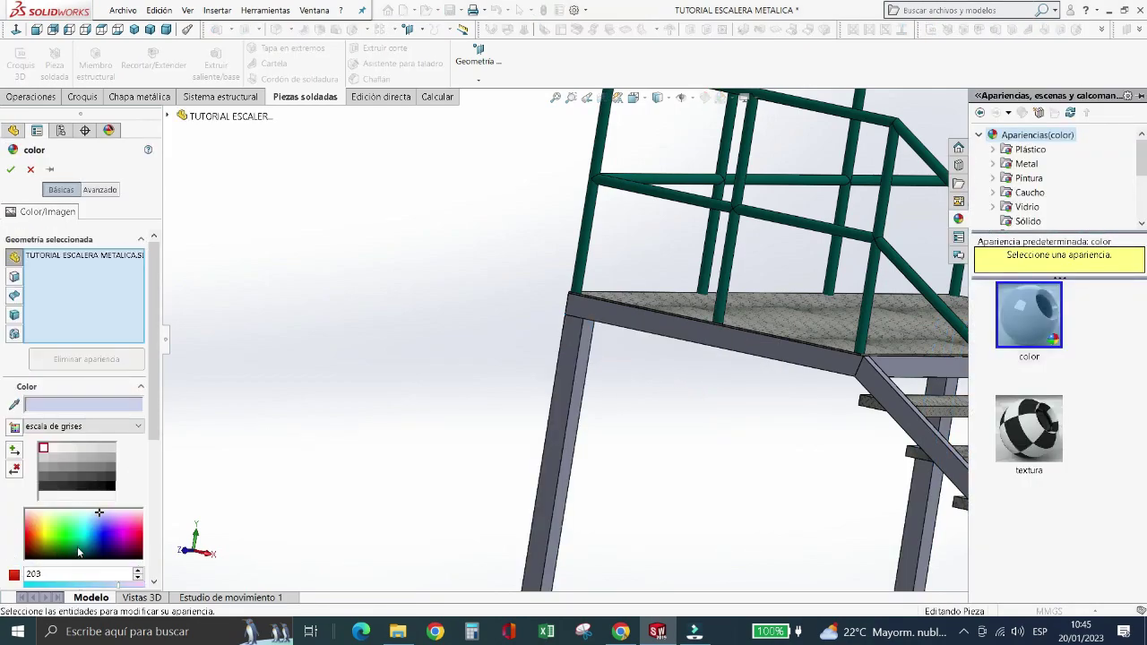
# - Paint the stair frame bright green, trying brown before settling back on green
pyautogui.click(74, 538)
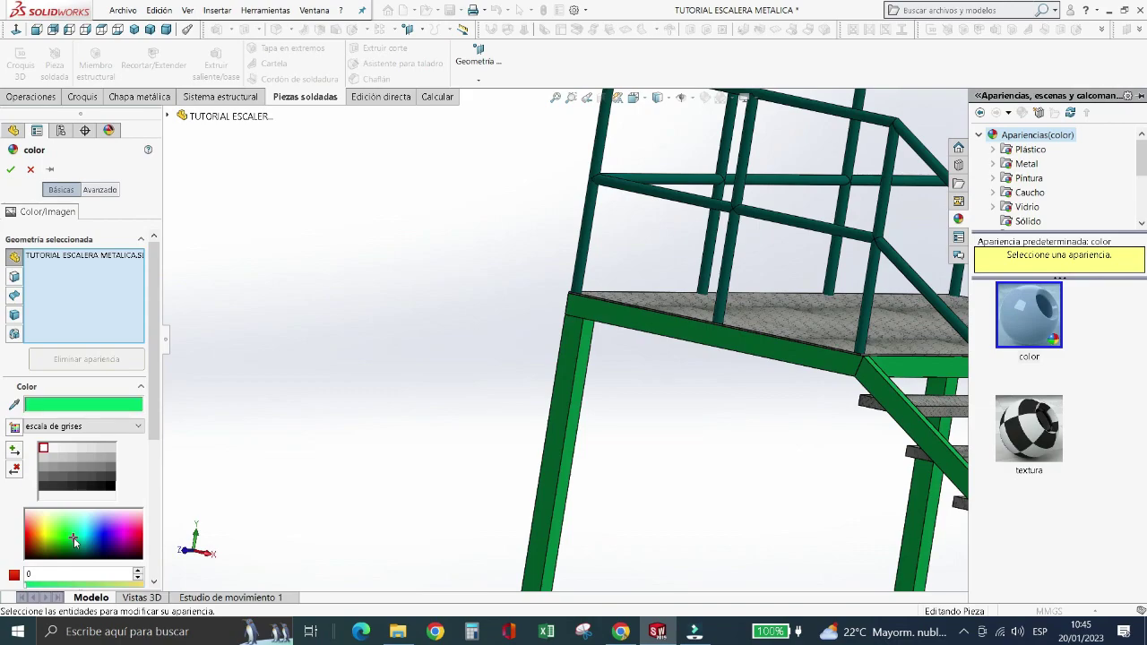
pyautogui.click(65, 538)
pyautogui.click(32, 521)
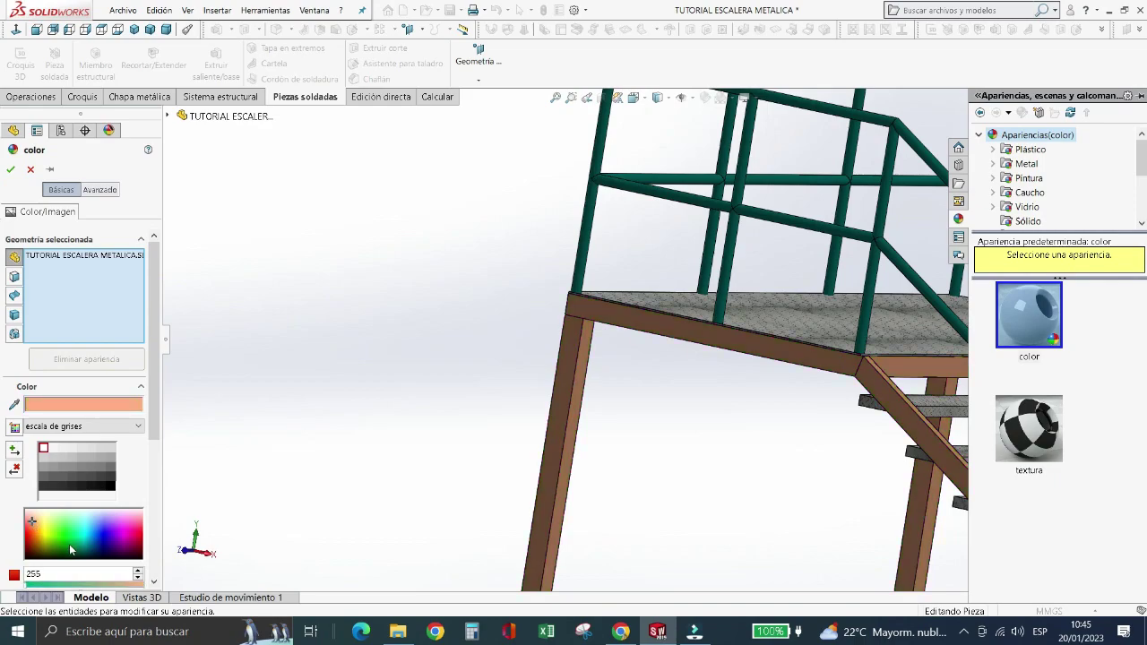
pyautogui.click(70, 545)
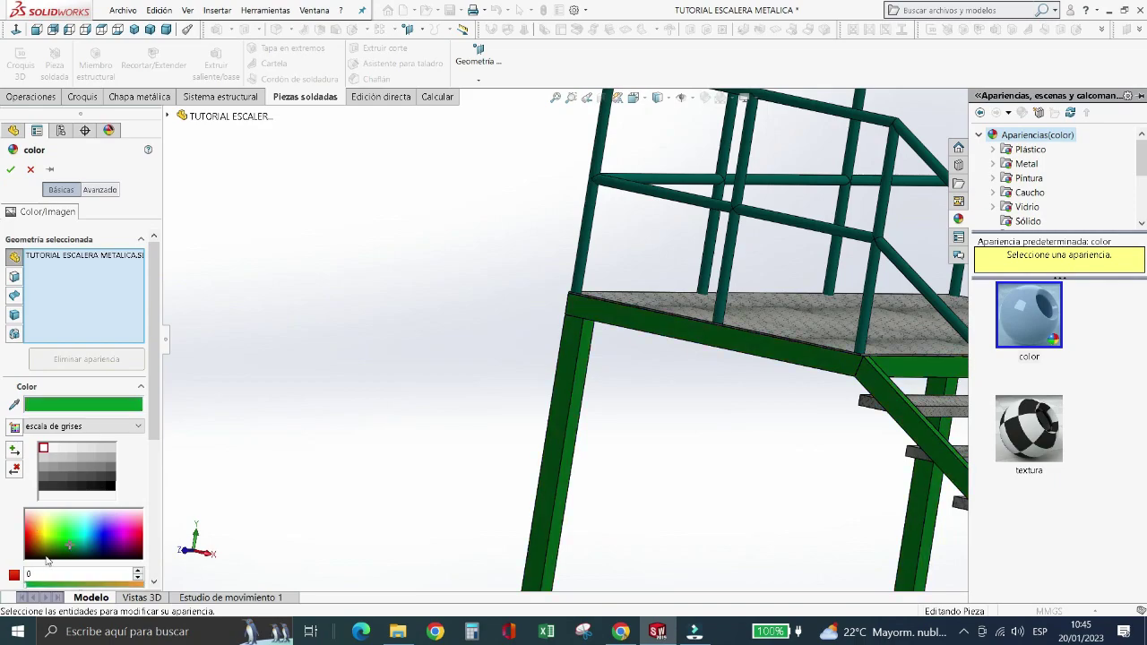
pyautogui.click(10, 169)
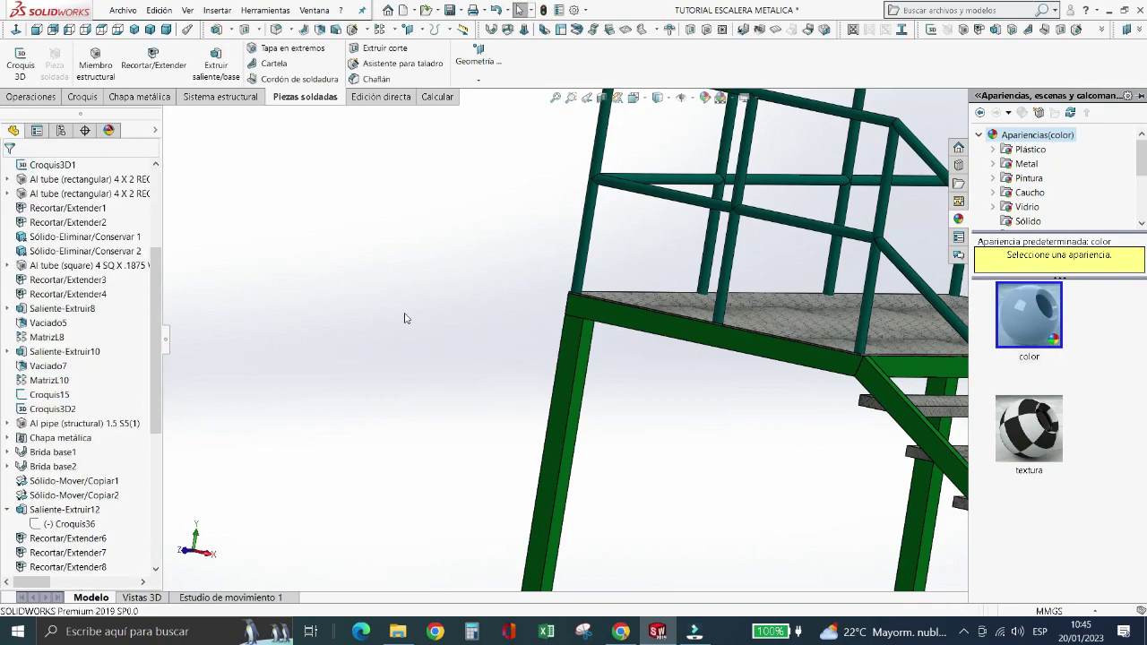
pyautogui.scroll(1, 408, 318)
# - Check the appearances on a railing pipe member, then cancel the selection
pyautogui.scroll(1, 513, 324)
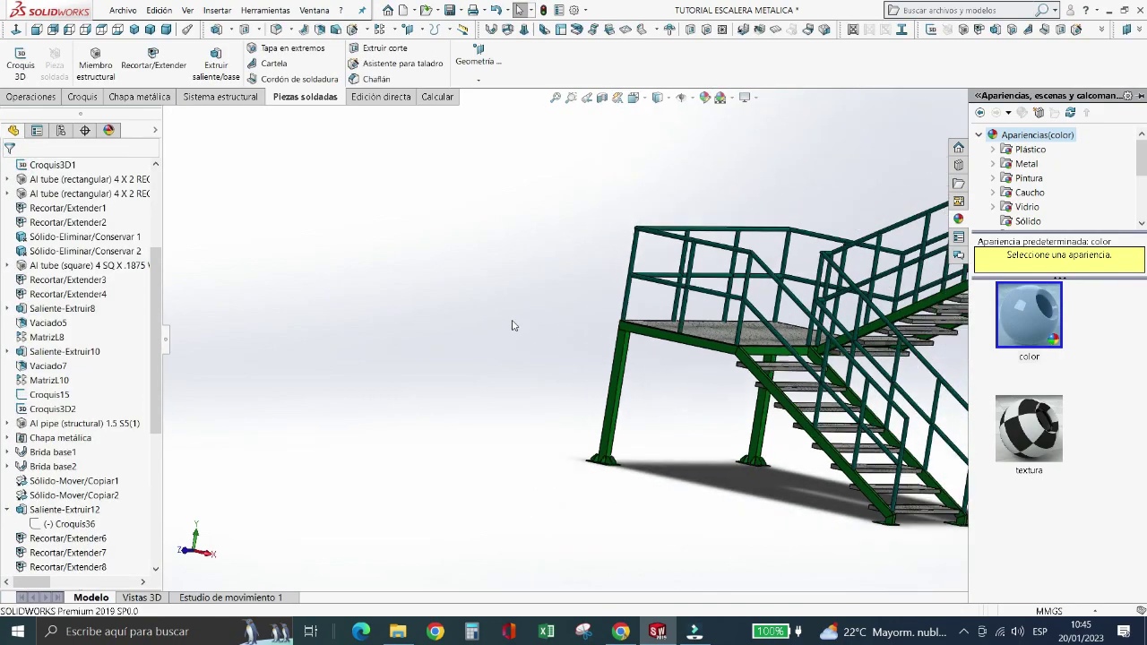
pyautogui.scroll(-1, 516, 325)
pyautogui.scroll(-1, 515, 325)
pyautogui.click(630, 252)
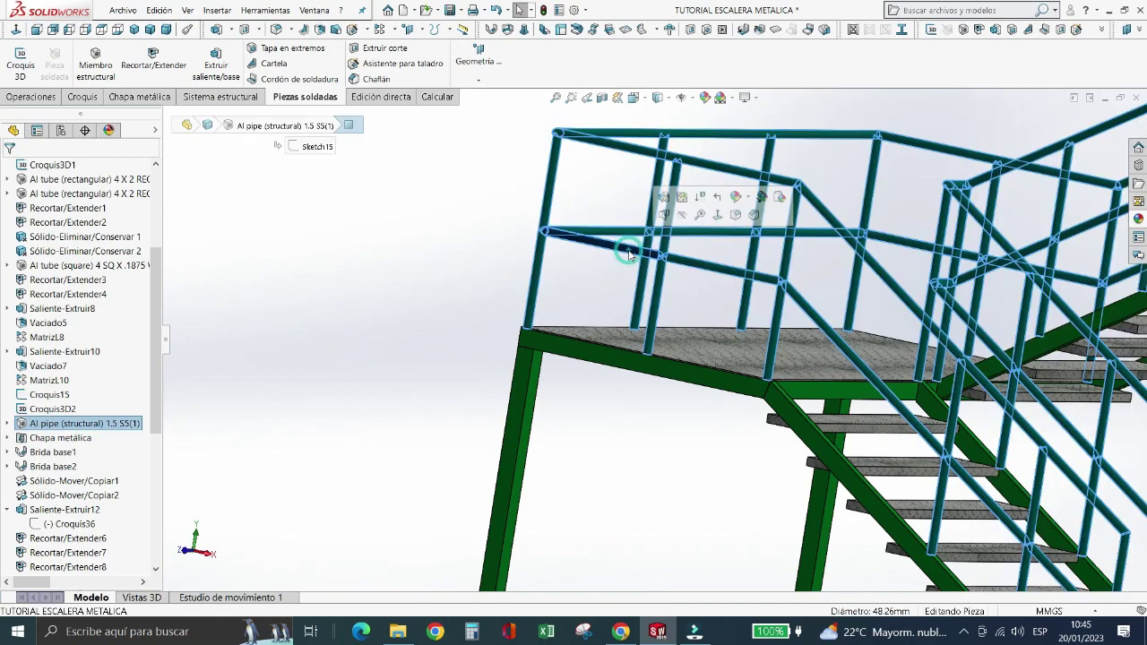
pyautogui.click(735, 196)
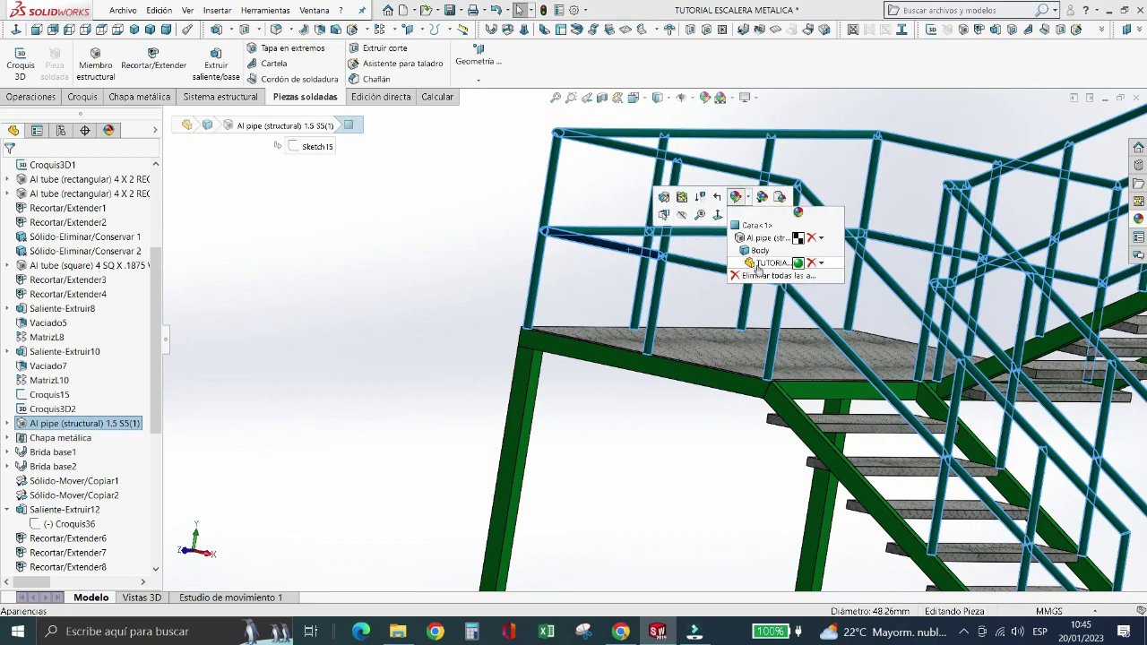
pyautogui.press('Escape')
pyautogui.press('Escape')
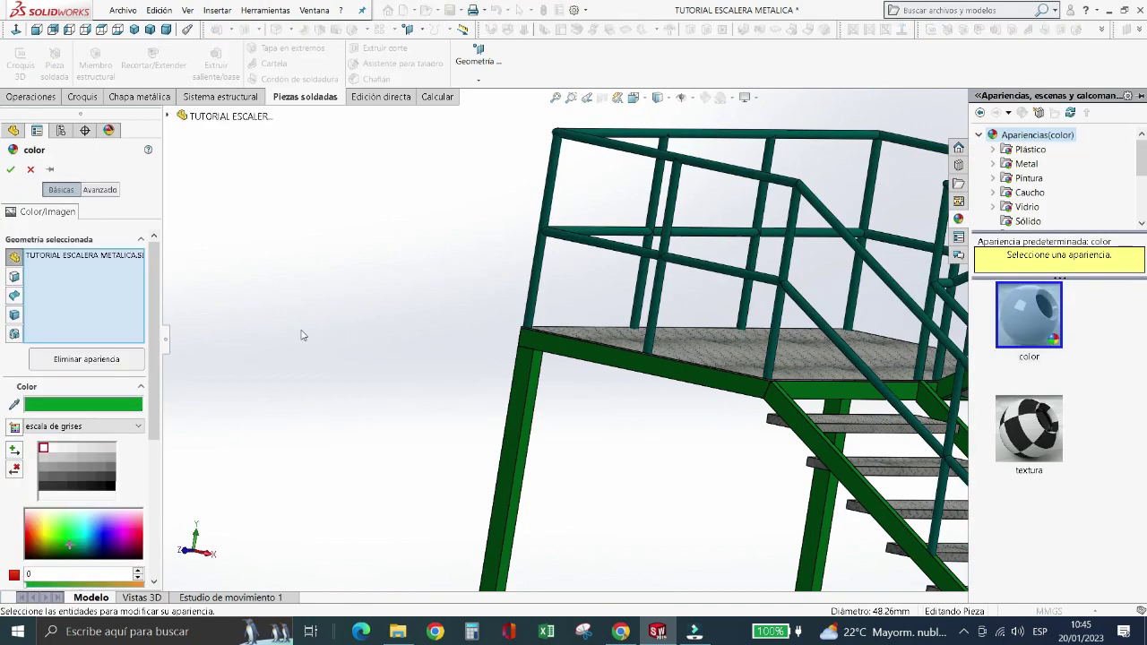
# - Change the frame colour to a darker green after briefly trying orange
pyautogui.click(35, 534)
pyautogui.click(35, 531)
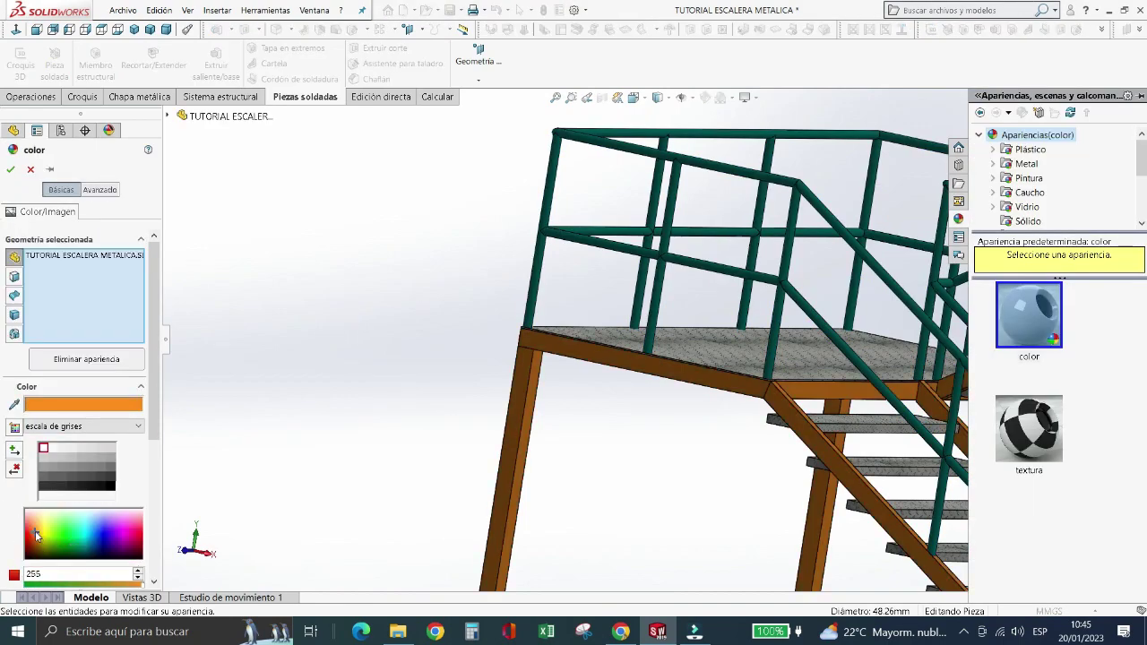
pyautogui.click(62, 534)
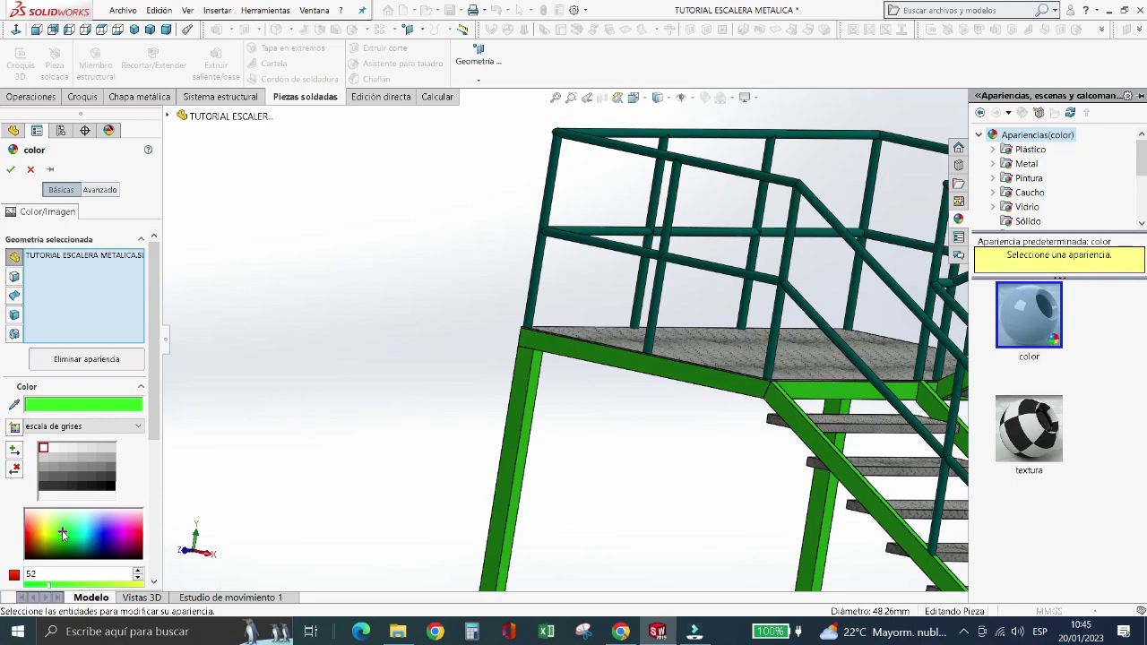
pyautogui.press('Return')
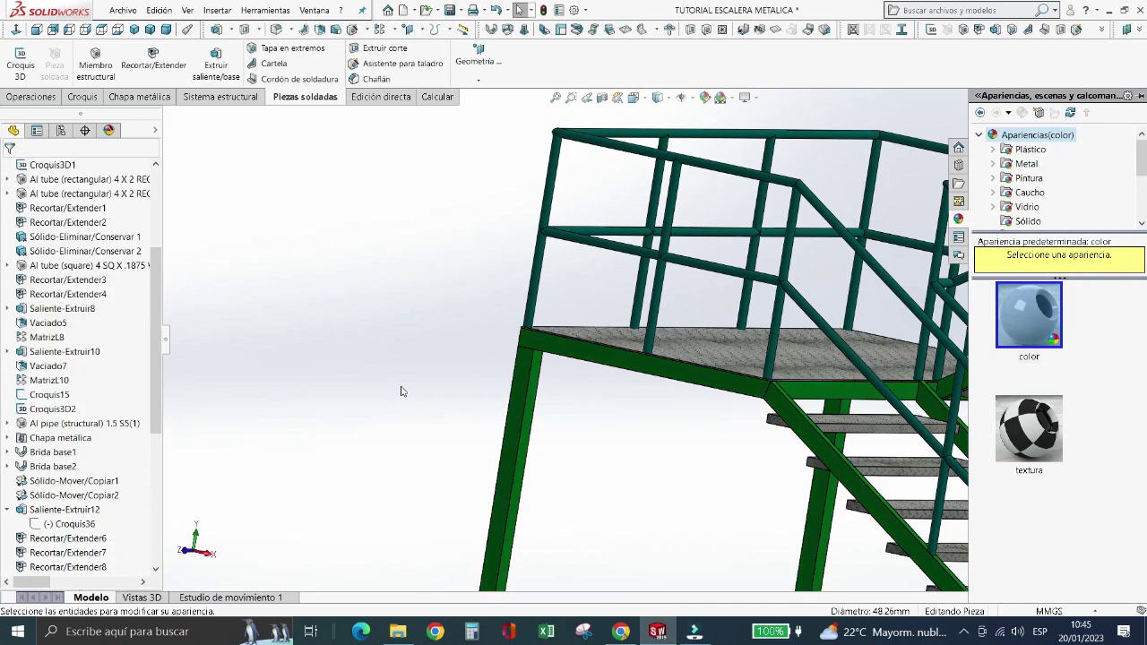
# - Adjust the zoom and select a railing pipe
pyautogui.scroll(2, 399, 392)
pyautogui.scroll(2, 400, 392)
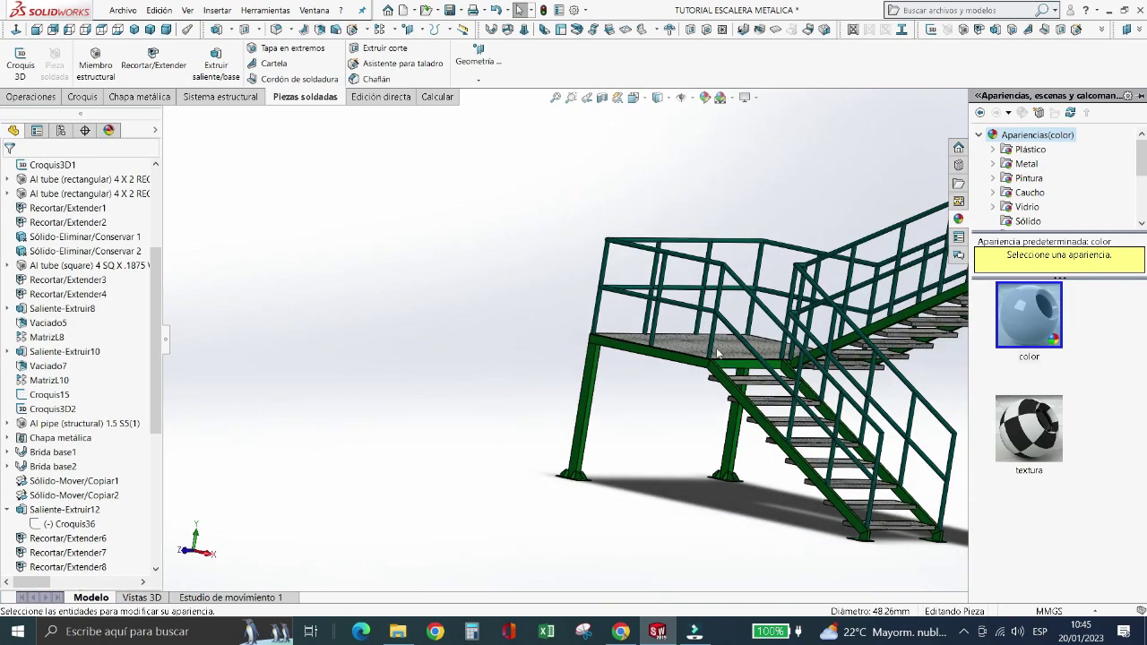
pyautogui.scroll(-3, 716, 348)
pyautogui.scroll(-2, 716, 277)
pyautogui.click(634, 260)
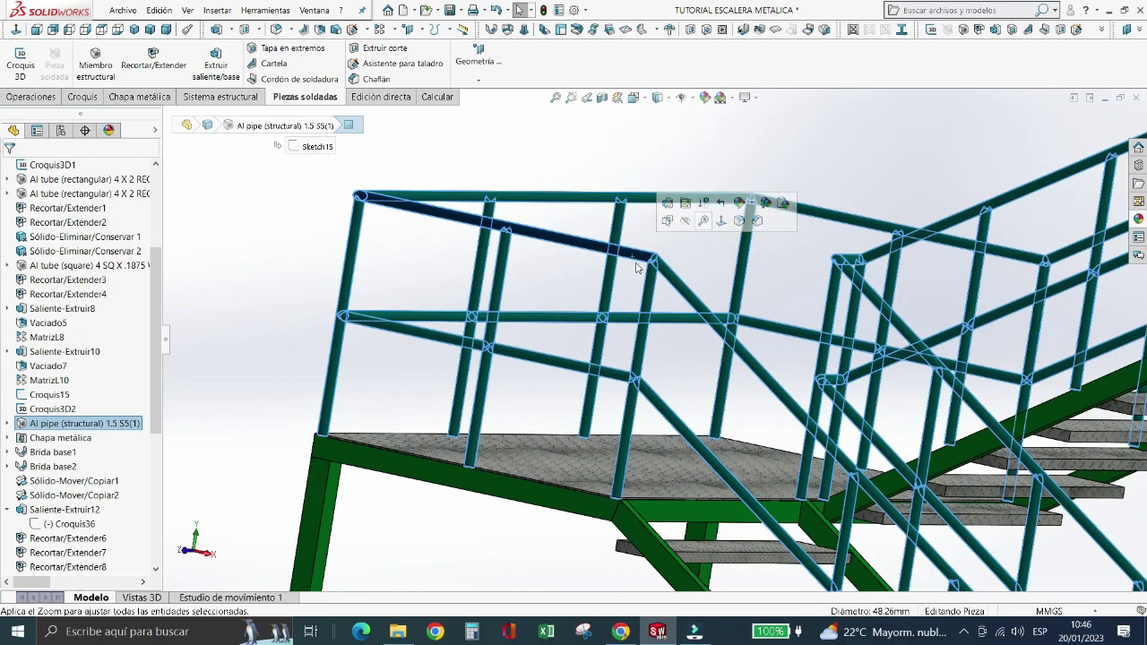
# - Select the Al pipe (structural) member and edit its appearance
pyautogui.click(89, 423)
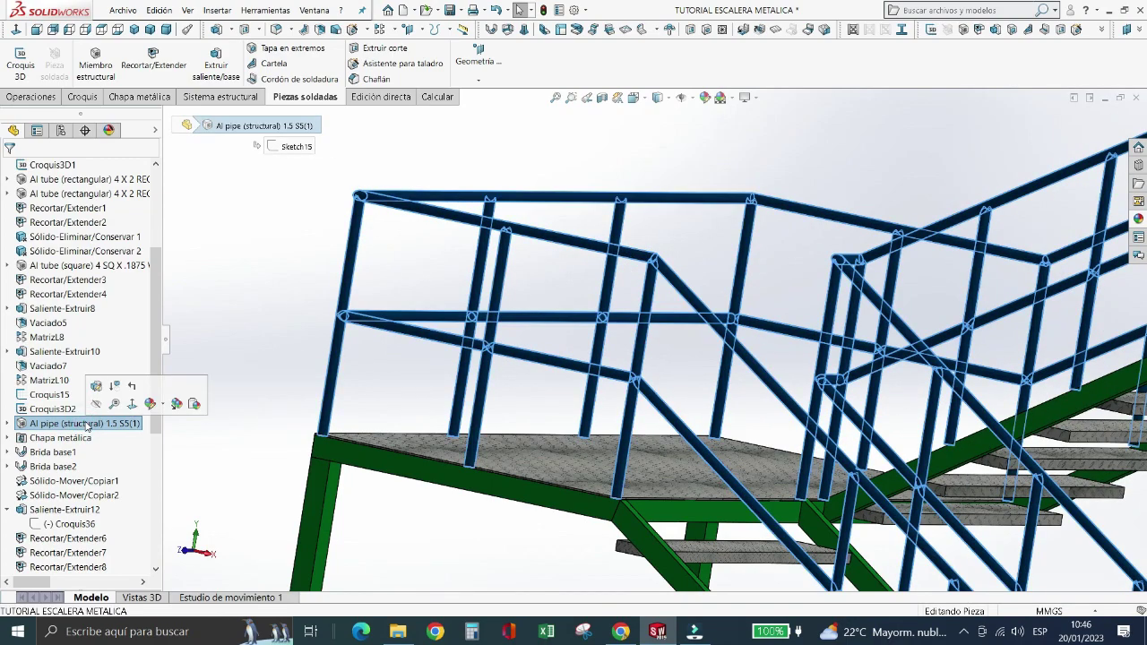
pyautogui.click(150, 404)
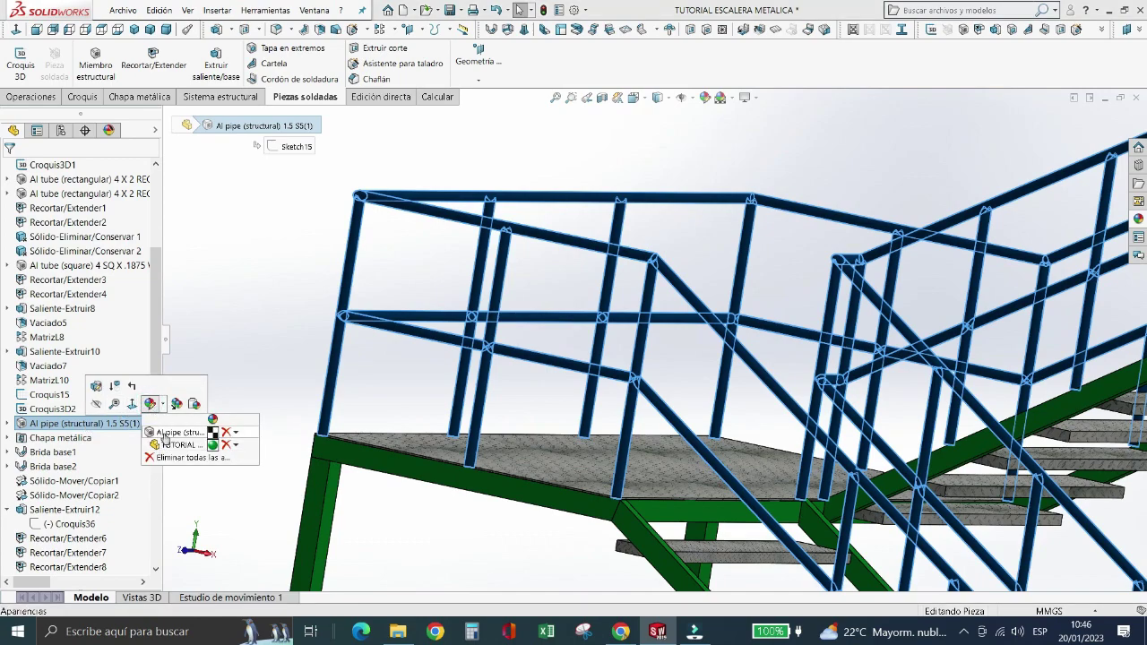
pyautogui.click(166, 433)
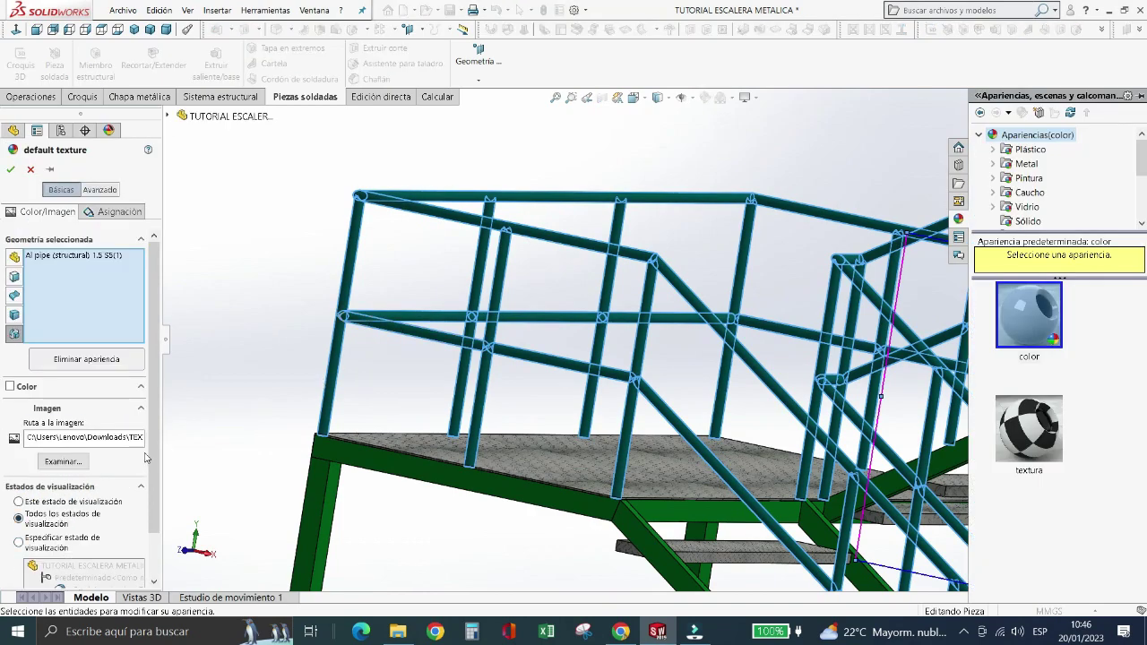
pyautogui.moveTo(153, 451)
pyautogui.mouseDown()
pyautogui.moveTo(153, 550)
pyautogui.moveTo(166, 439)
pyautogui.mouseUp()
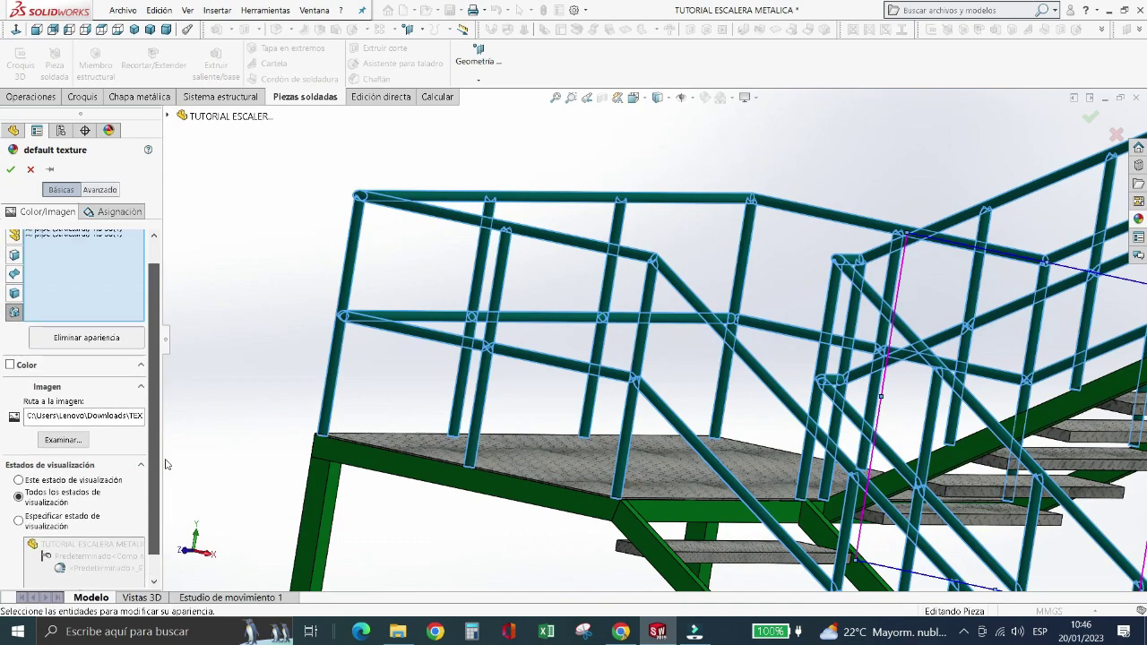
# - Enable colour and set the railings to dark navy blue after trying green, orange and red-orange
pyautogui.click(9, 386)
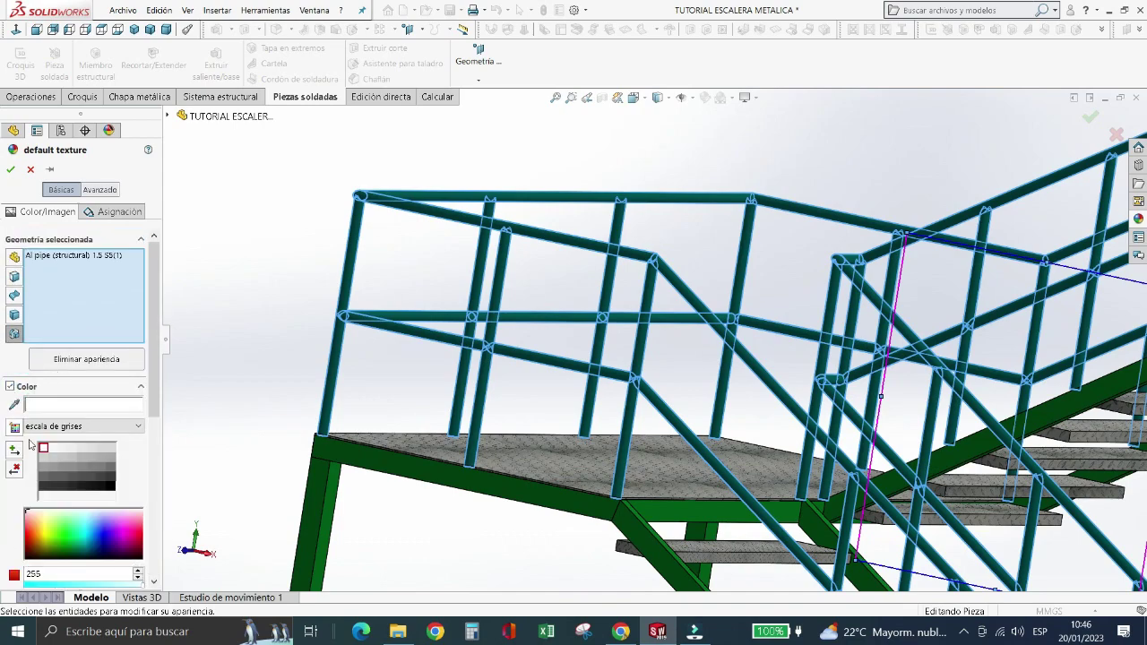
pyautogui.click(71, 541)
pyautogui.click(36, 530)
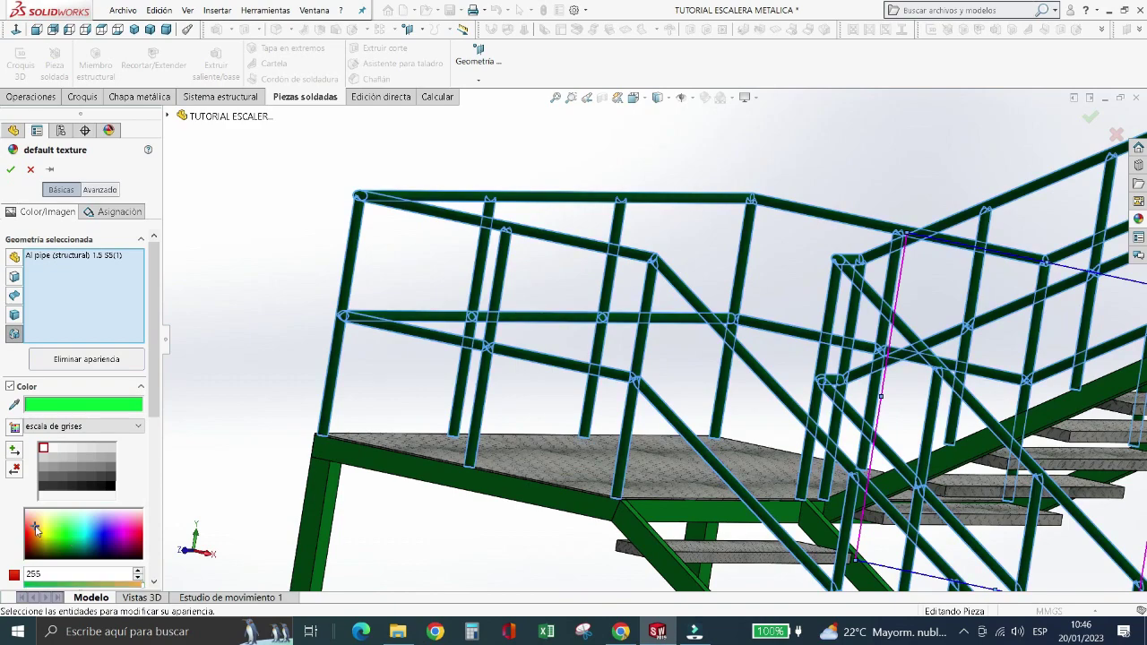
pyautogui.click(32, 535)
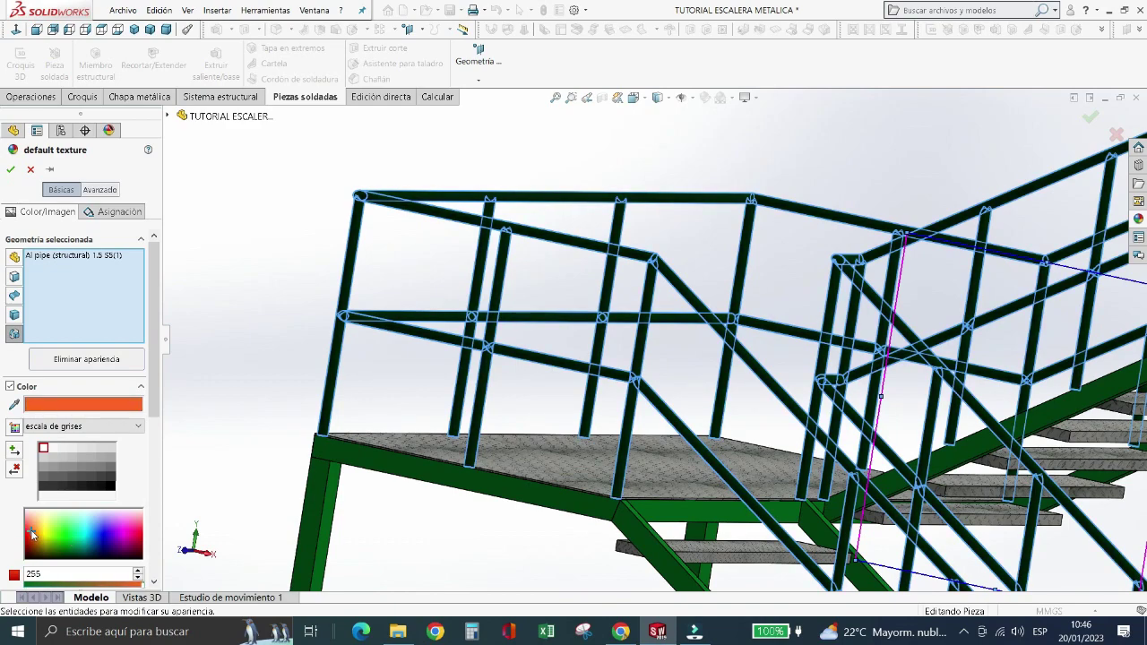
pyautogui.click(101, 539)
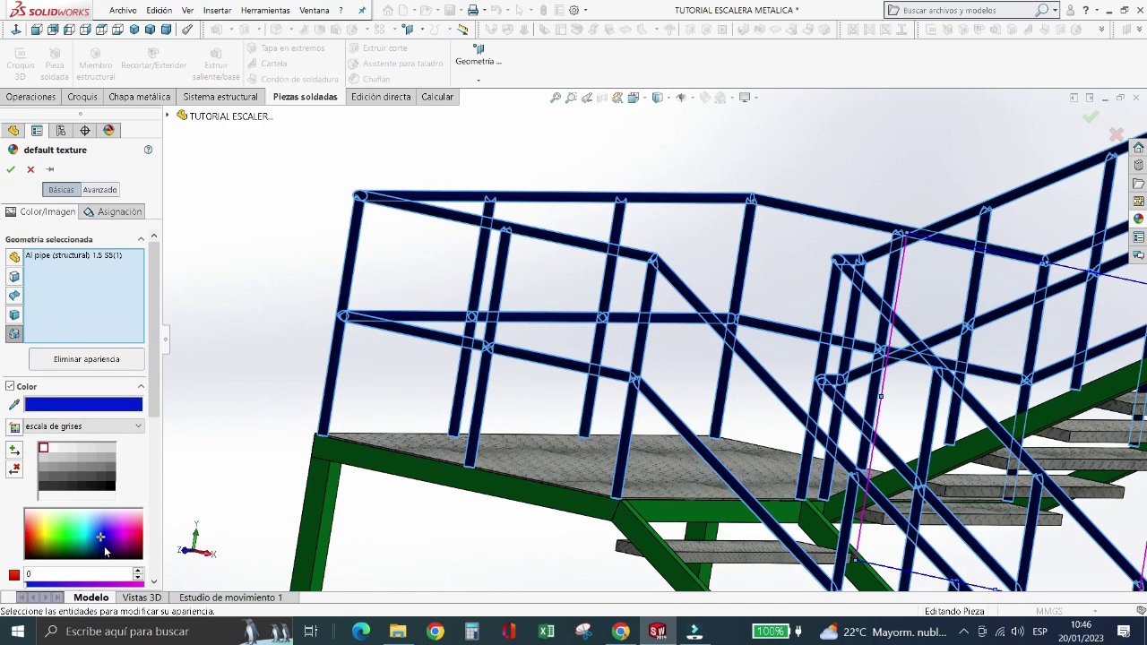
pyautogui.click(104, 540)
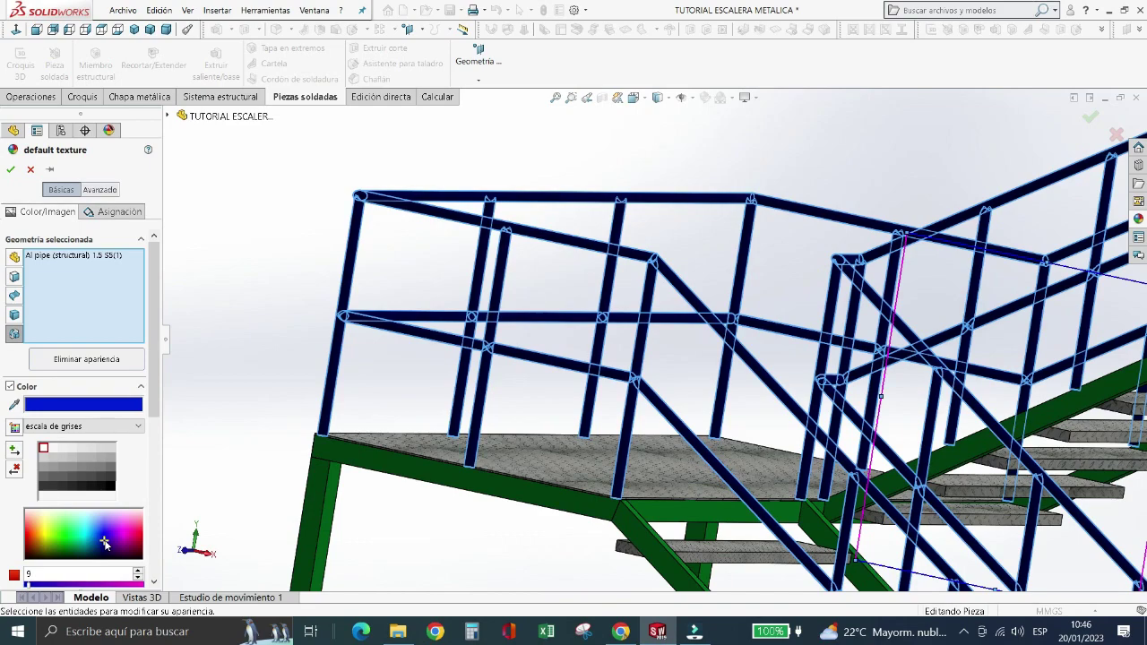
pyautogui.click(8, 170)
pyautogui.scroll(-2, 307, 307)
# - Rotate and tilt the finished staircase to view it from several angles
pyautogui.scroll(-2, 305, 314)
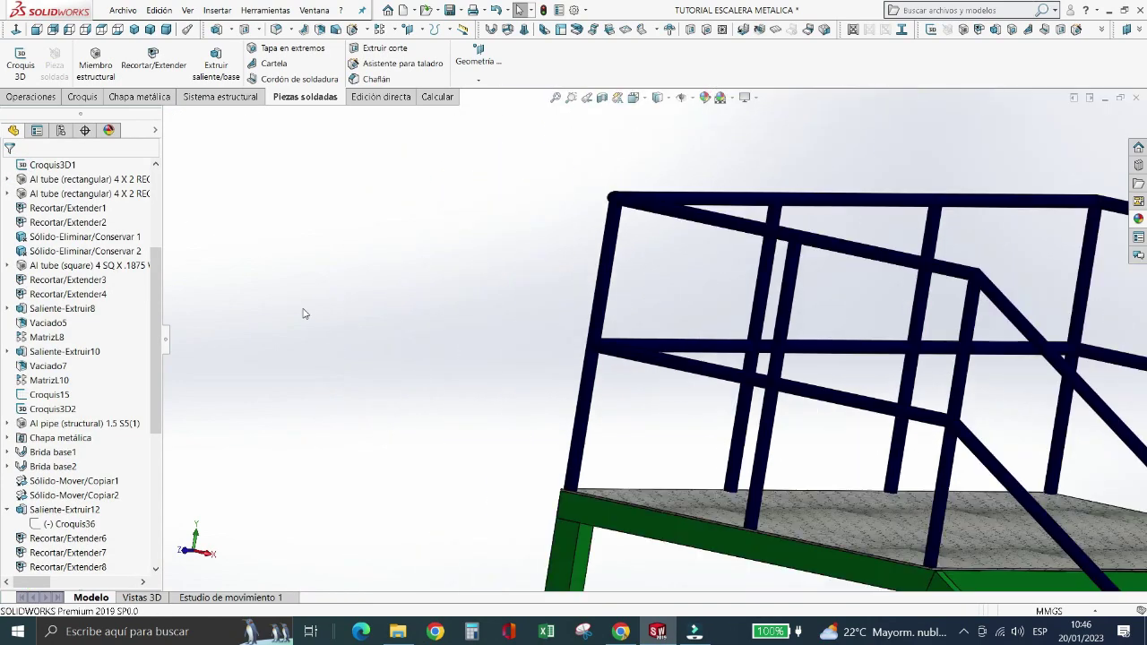
pyautogui.scroll(2, 292, 321)
pyautogui.scroll(3, 288, 326)
pyautogui.scroll(-1, 883, 395)
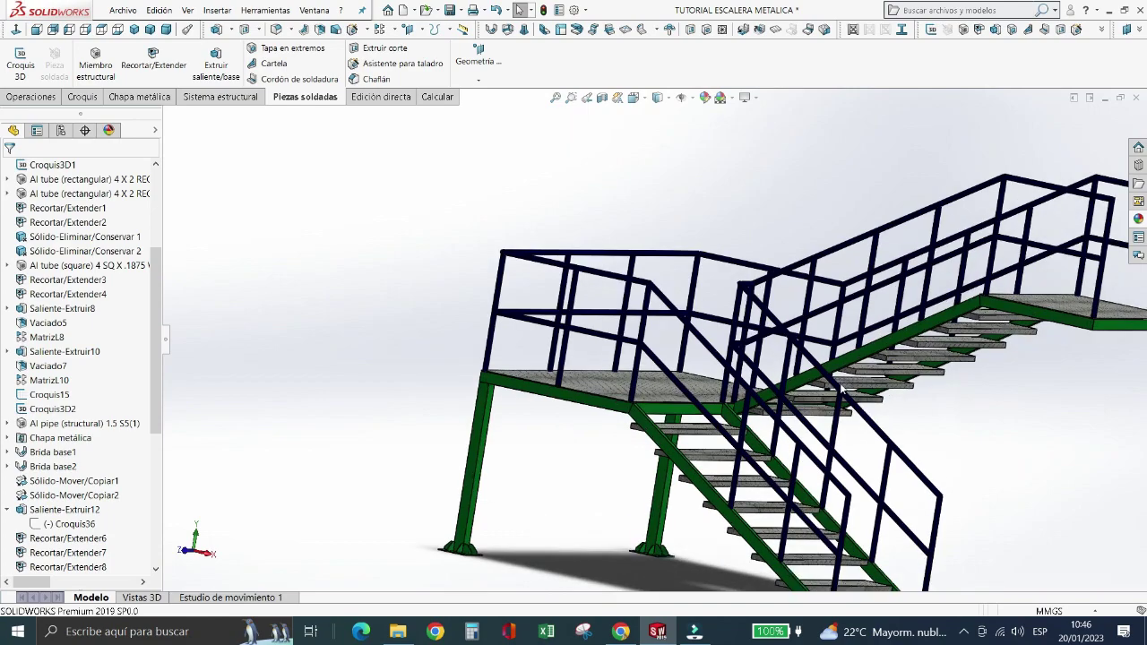
pyautogui.press('Left')
pyautogui.press('Left')
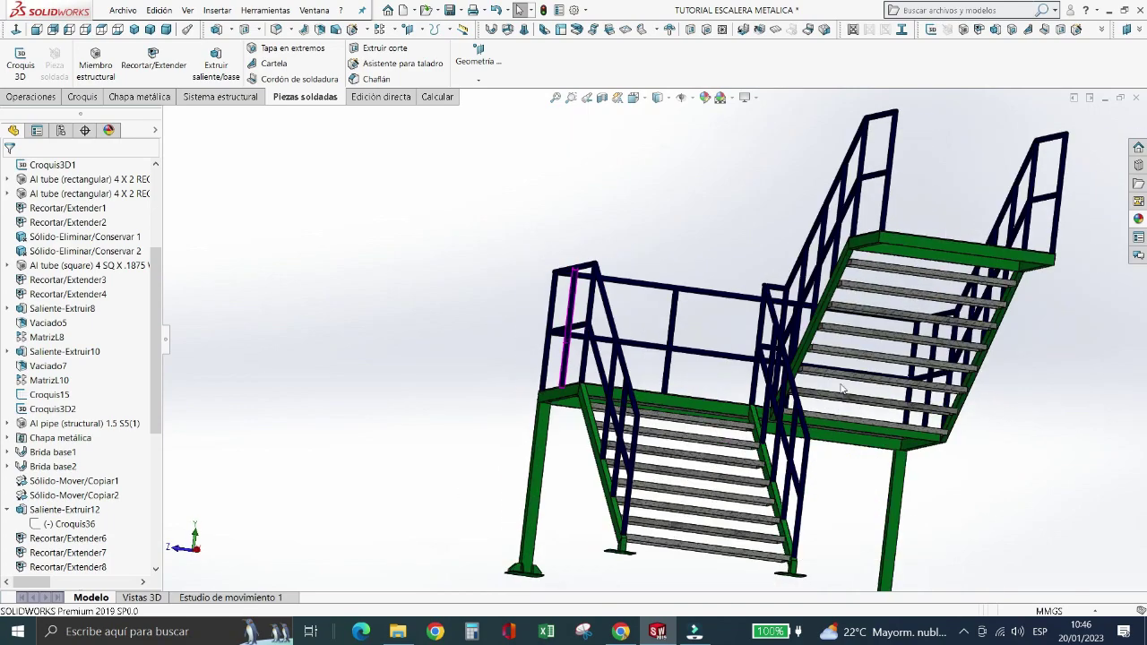
pyautogui.press('Down')
pyautogui.press('Down')
pyautogui.press('Down')
pyautogui.press('Down')
pyautogui.press('Down')
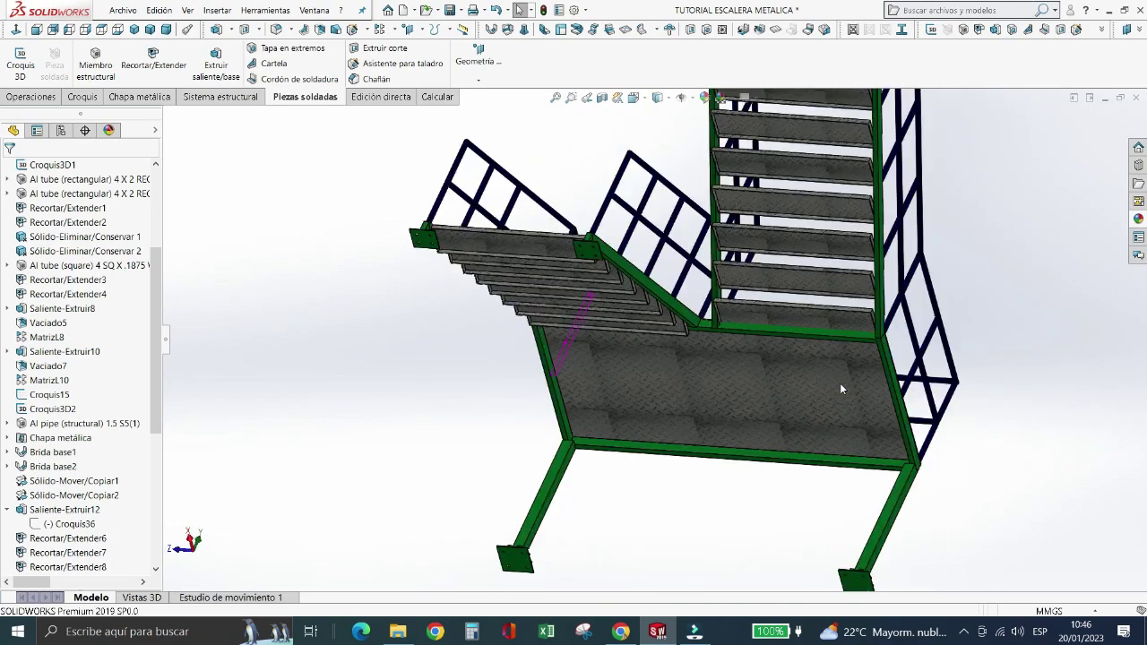
pyautogui.press('Down')
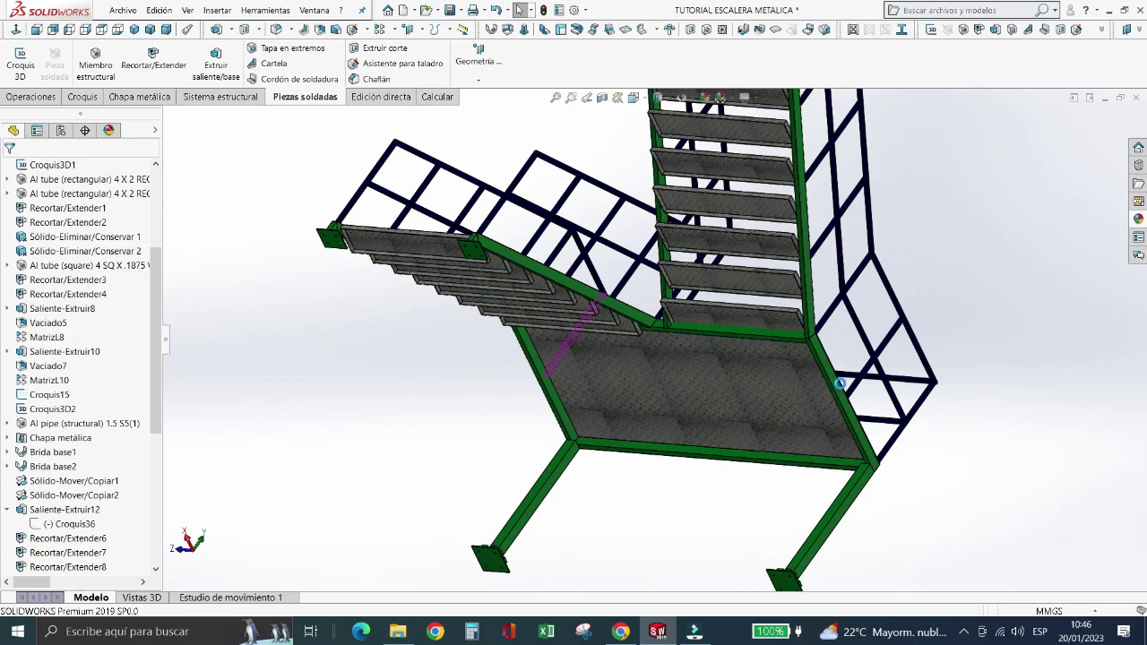
pyautogui.hotkey('ctrl', '7')
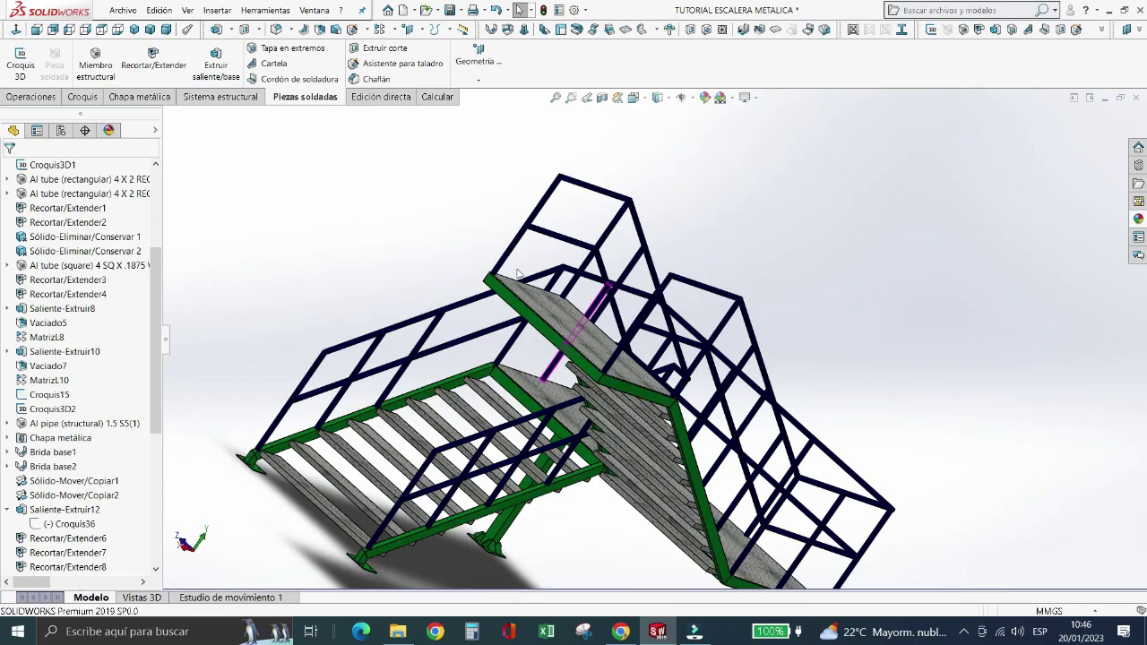
# - Switch to the isometric view and zoom to frame the whole staircase
pyautogui.click(133, 32)
pyautogui.scroll(-2, 699, 399)
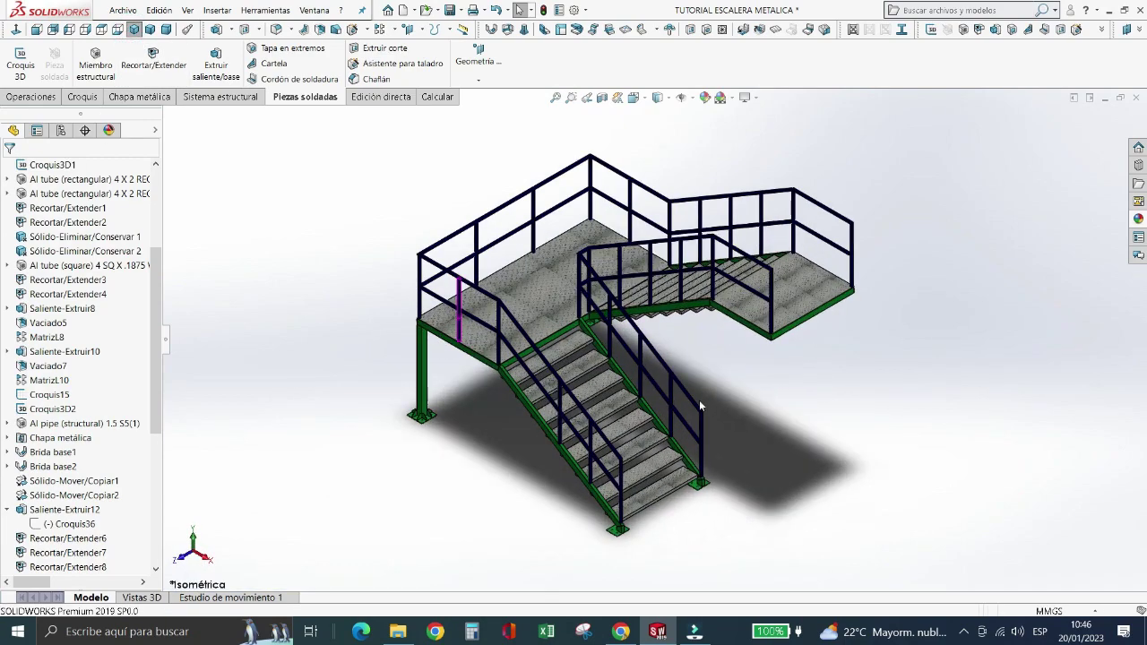
pyautogui.scroll(-3, 621, 369)
pyautogui.scroll(3, 627, 340)
pyautogui.scroll(-1, 637, 238)
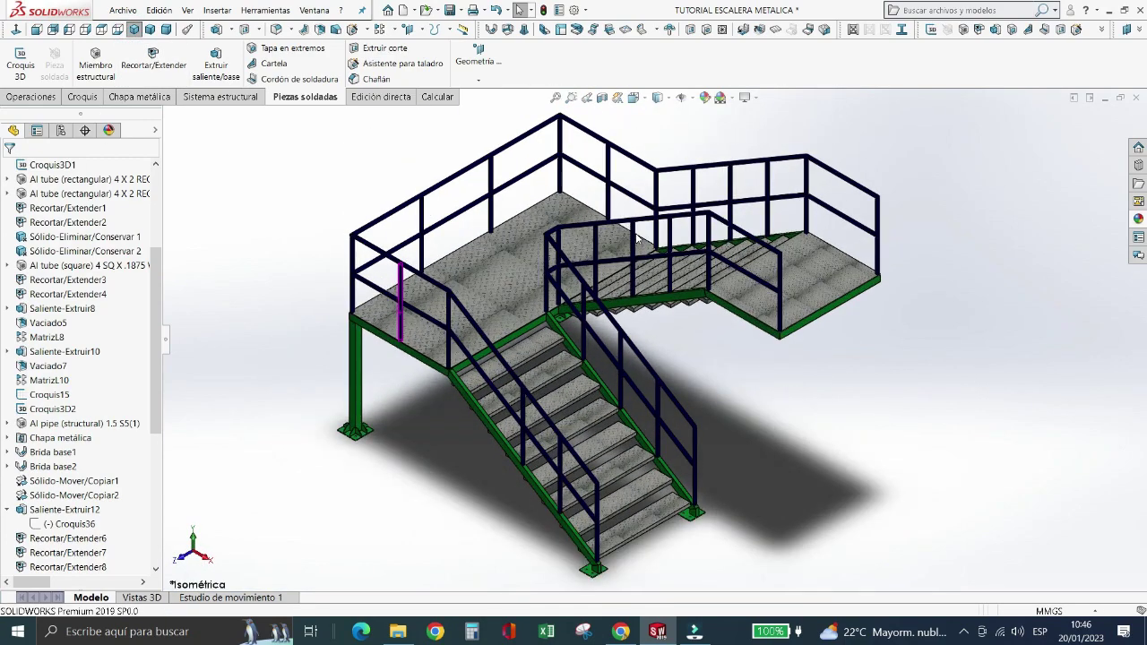